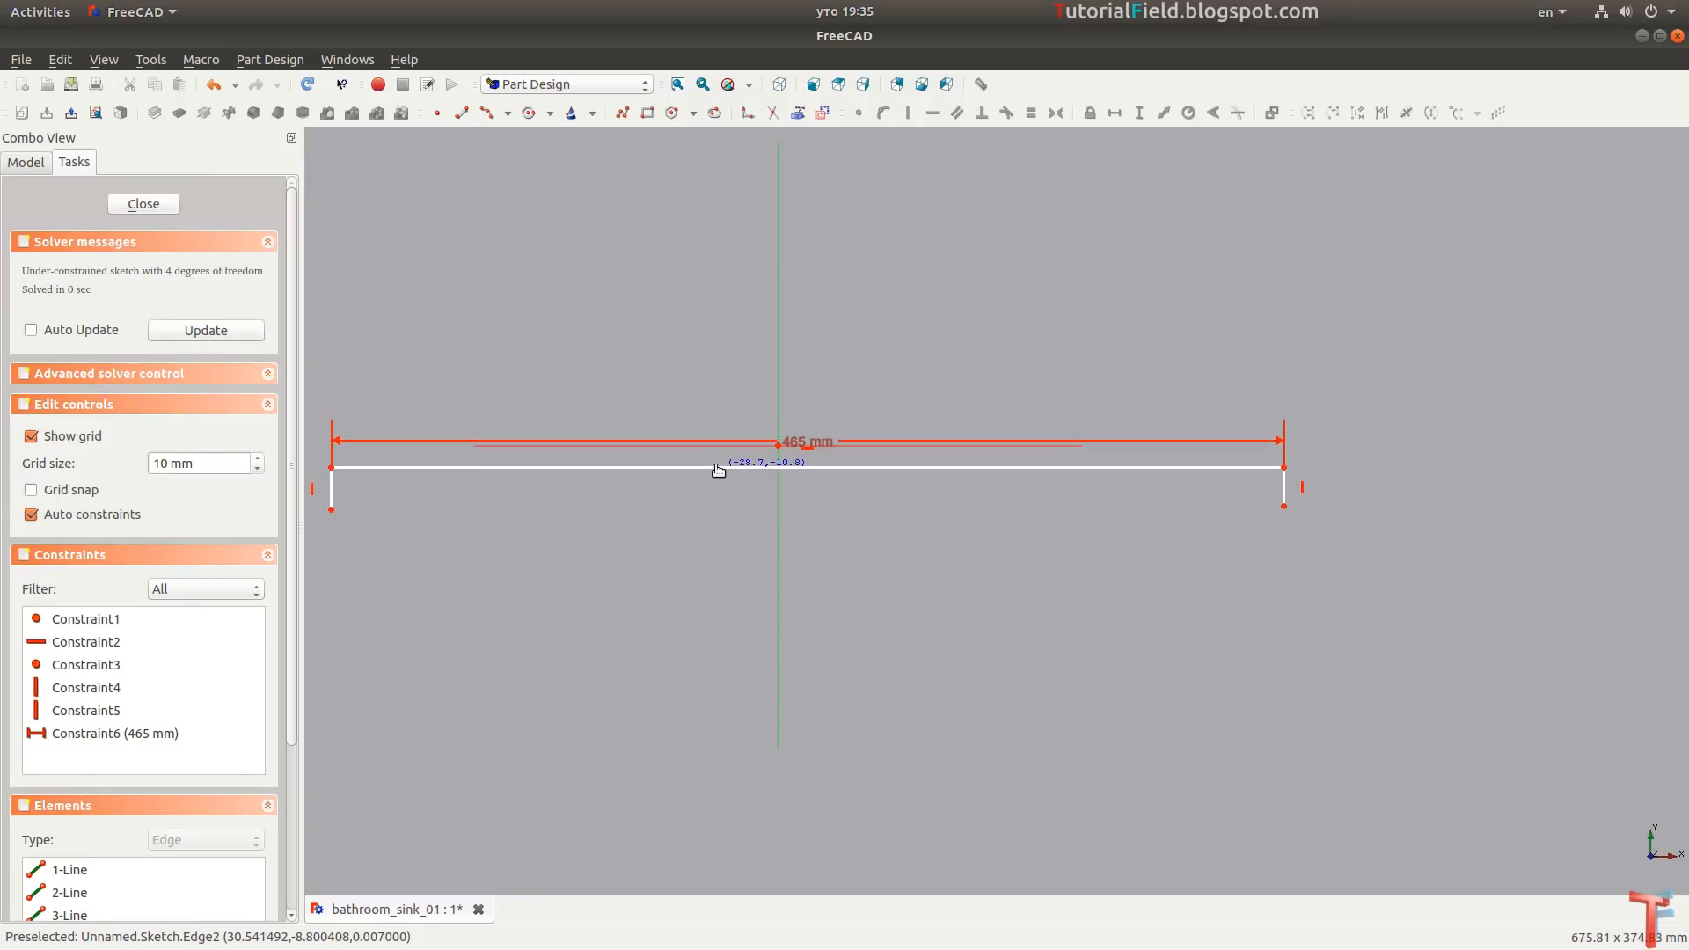
Make the two endpoints of the 465 mm horizontal line symmetric about the vertical axis.
scroll(863, 483, "down", 2)
left_click(448, 470)
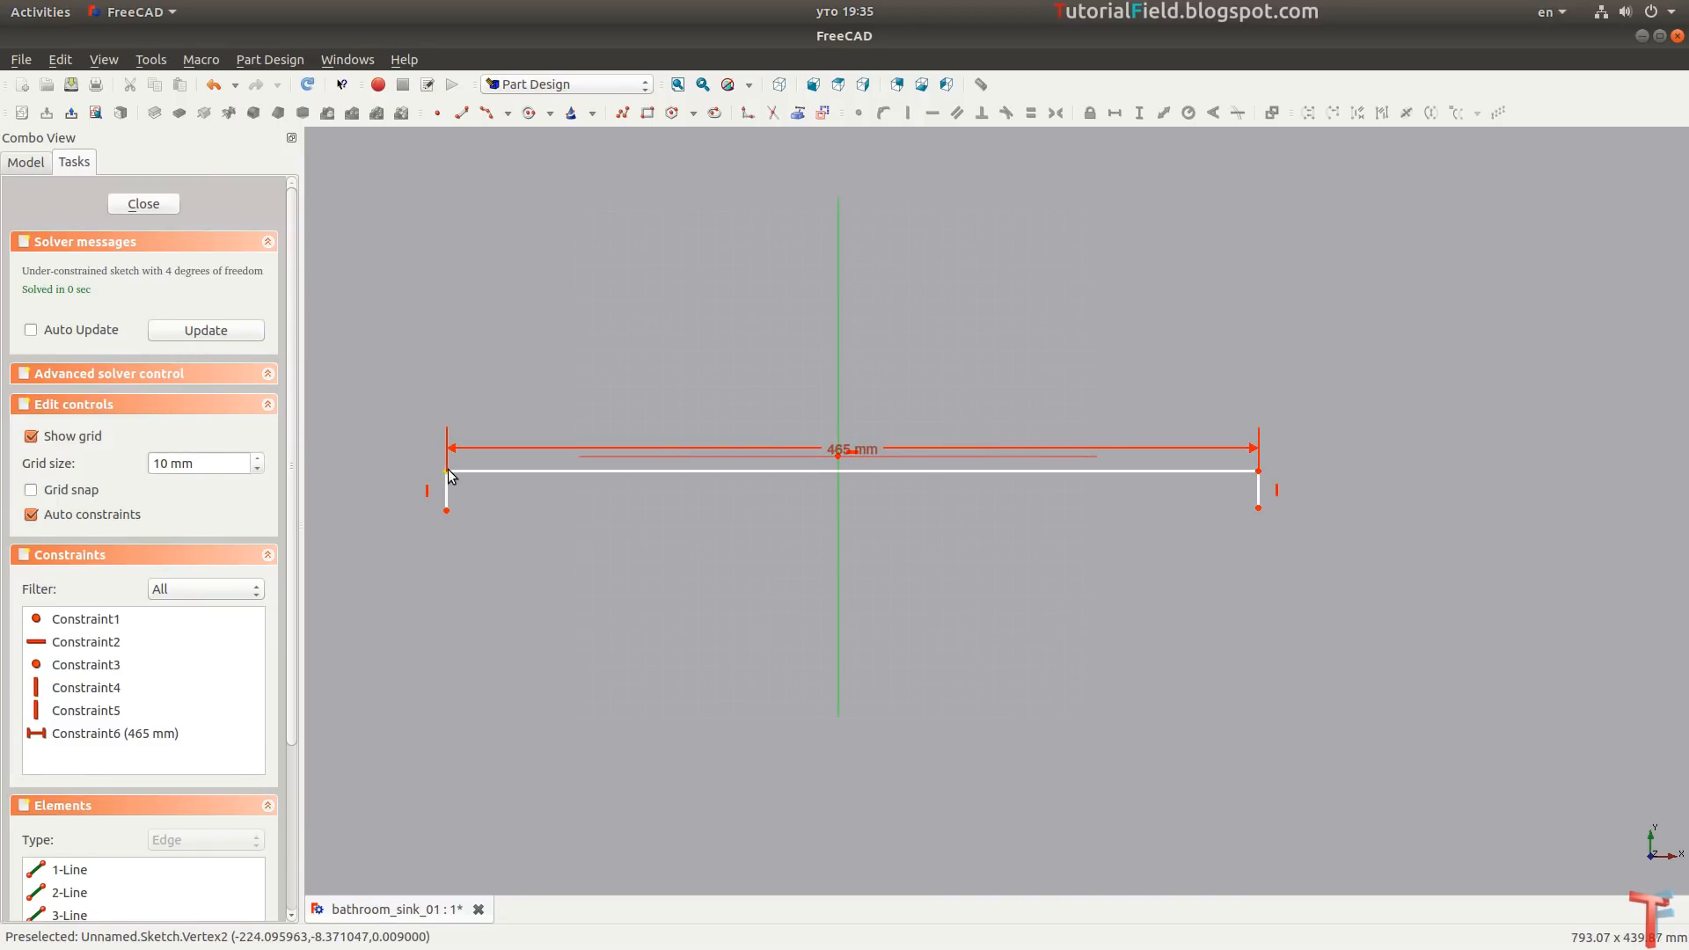
left_click(1259, 473)
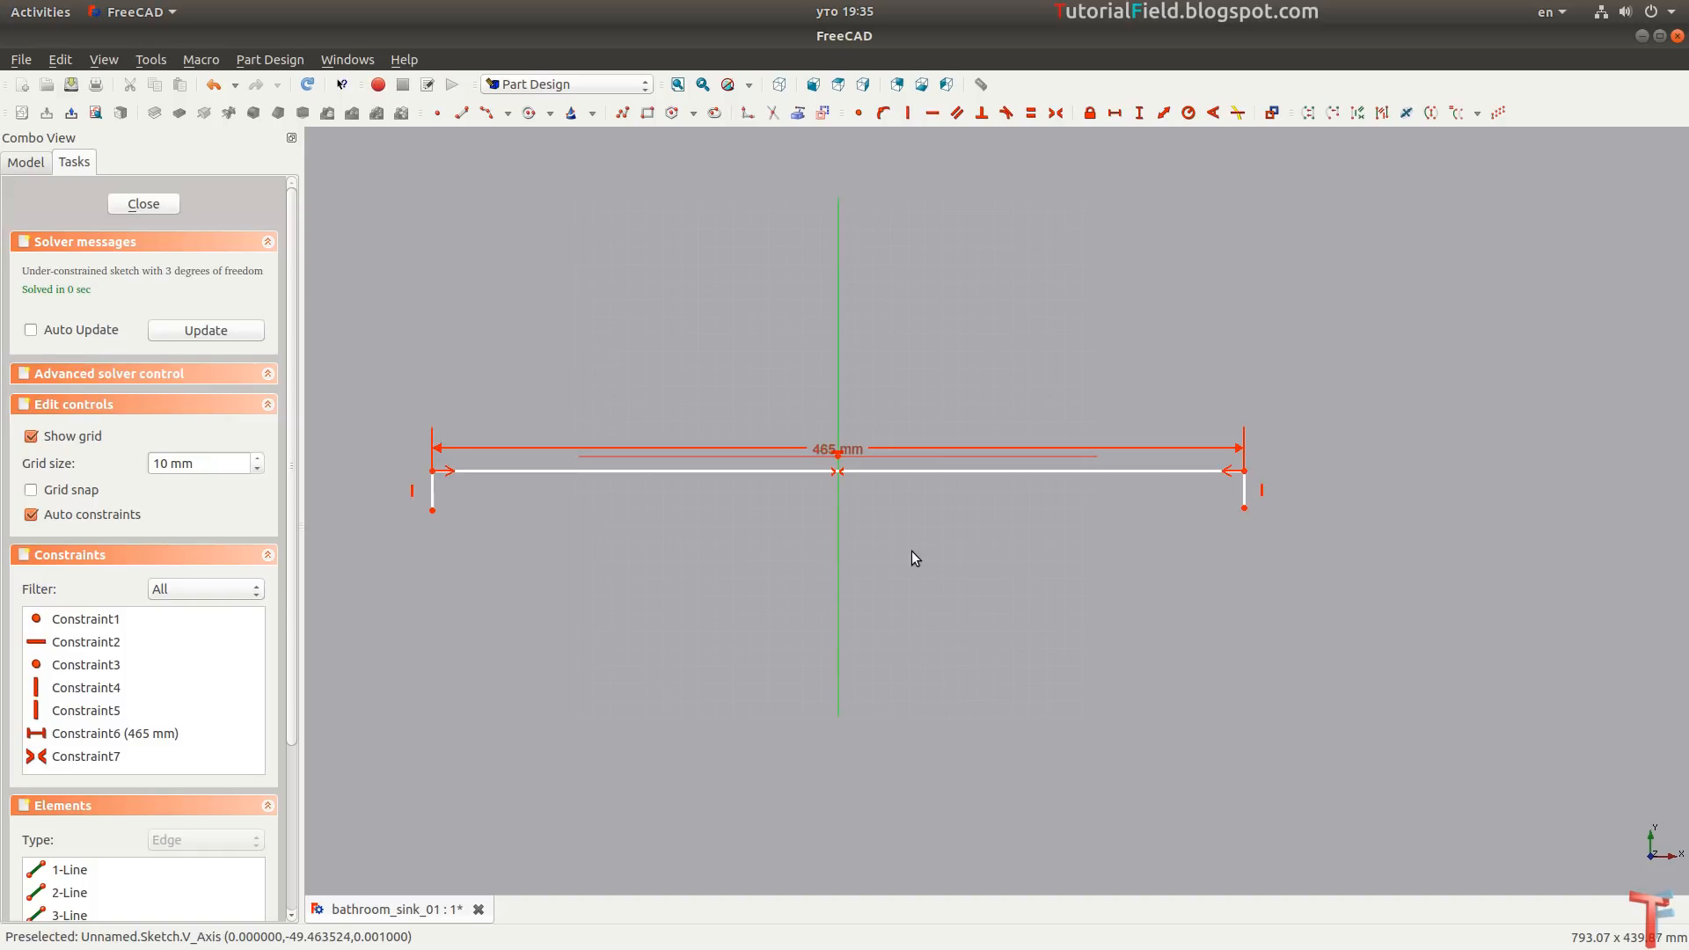
left_click(839, 488)
key("s")
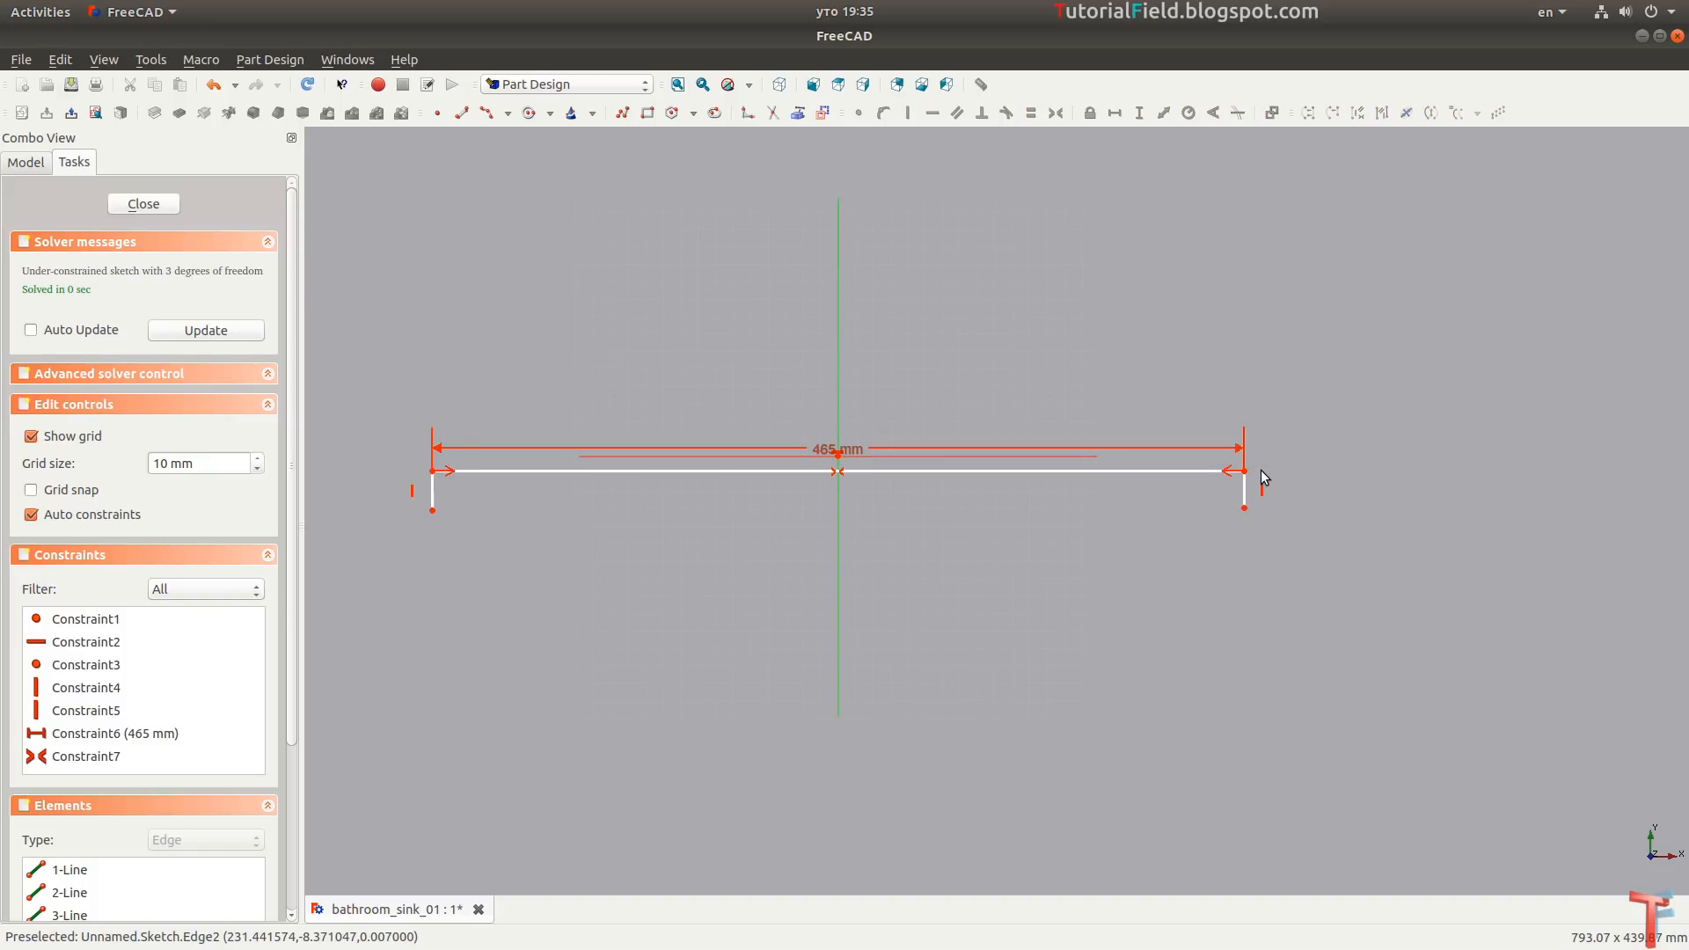
Constrain the horizontal line to pass through the sketch origin.
left_click(868, 471)
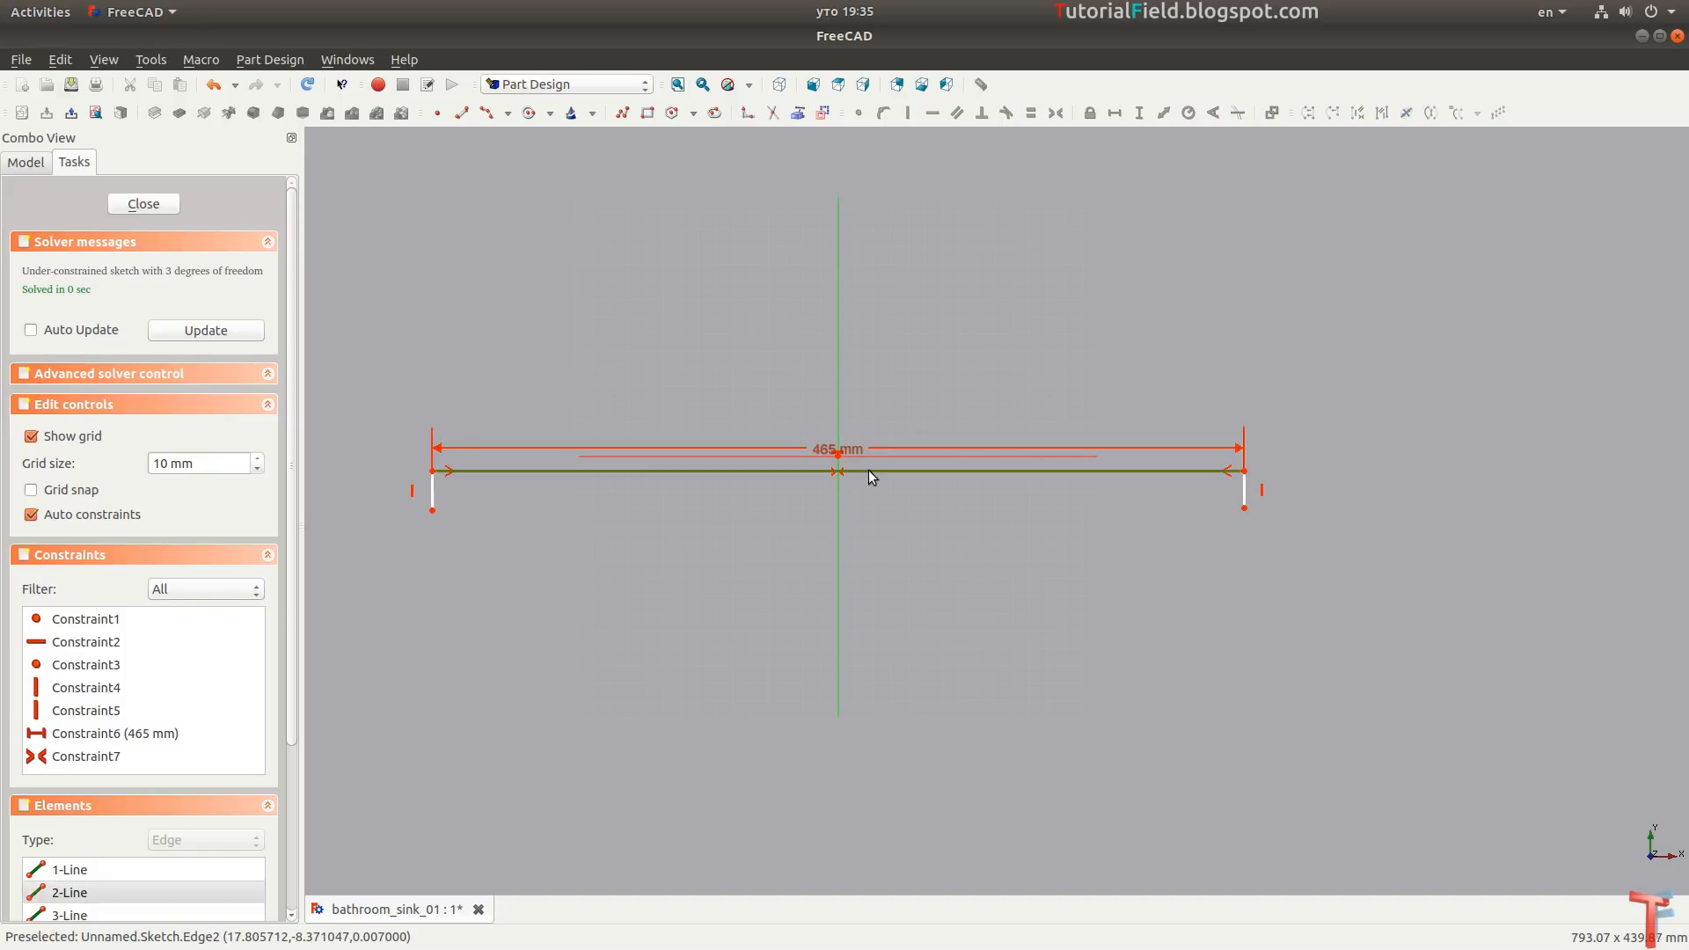
left_click(837, 454)
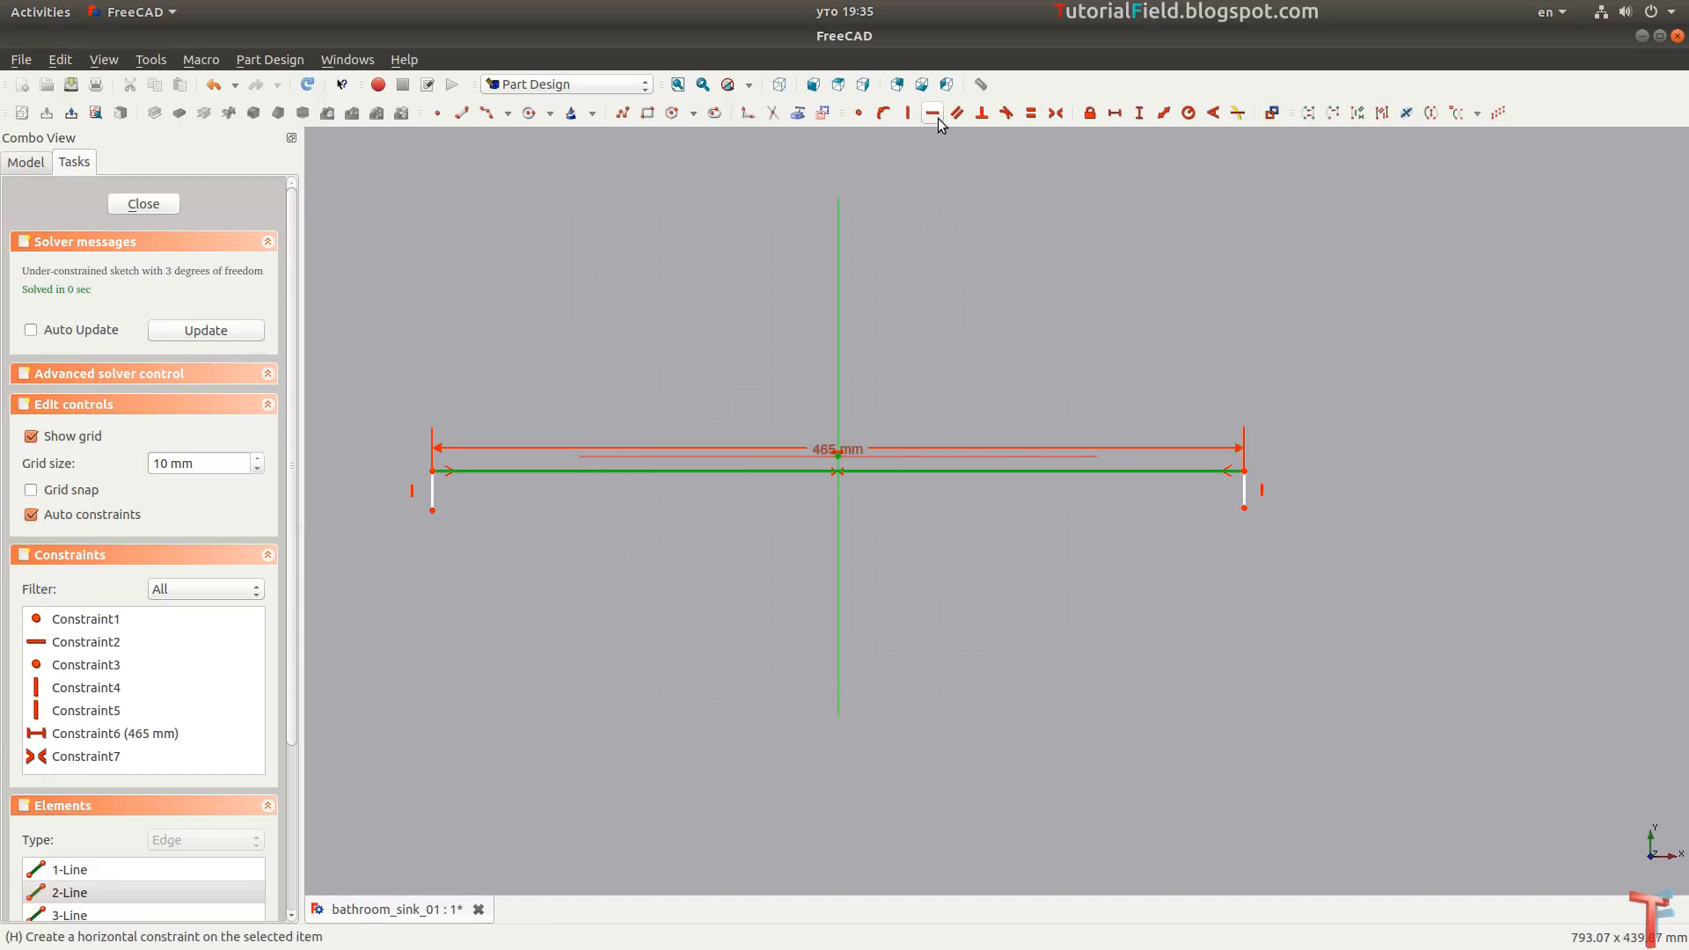
left_click(883, 112)
Constrain the two short vertical lines at the ends of the horizontal line to equal length.
left_click(433, 485)
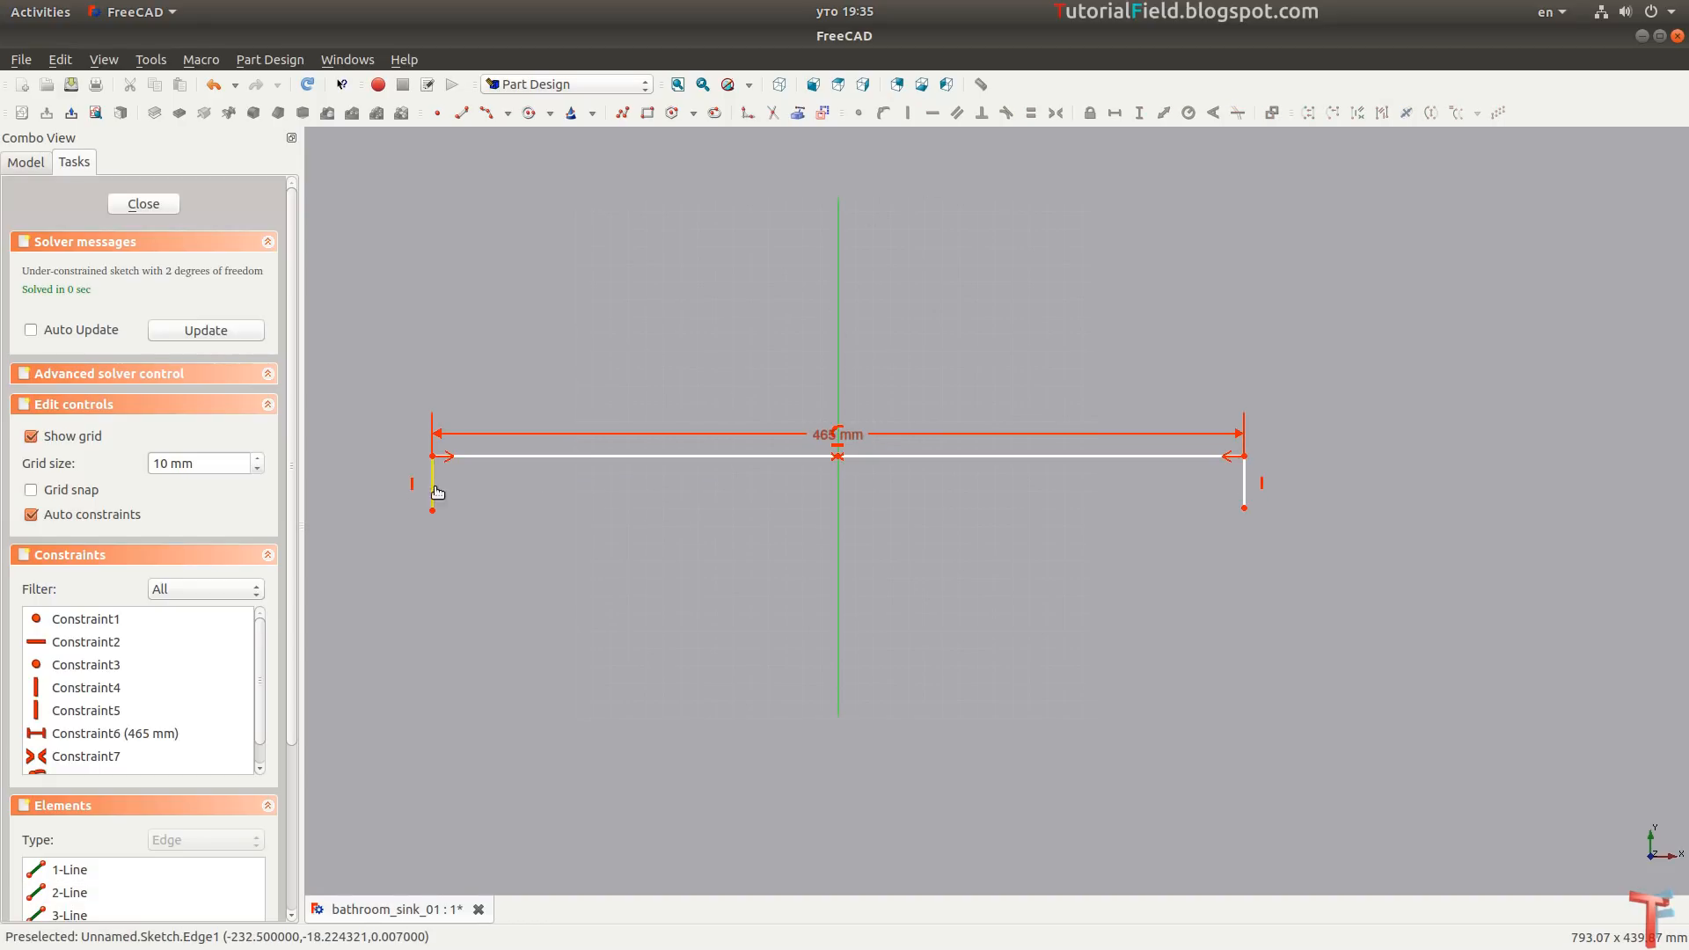
left_click(1245, 489)
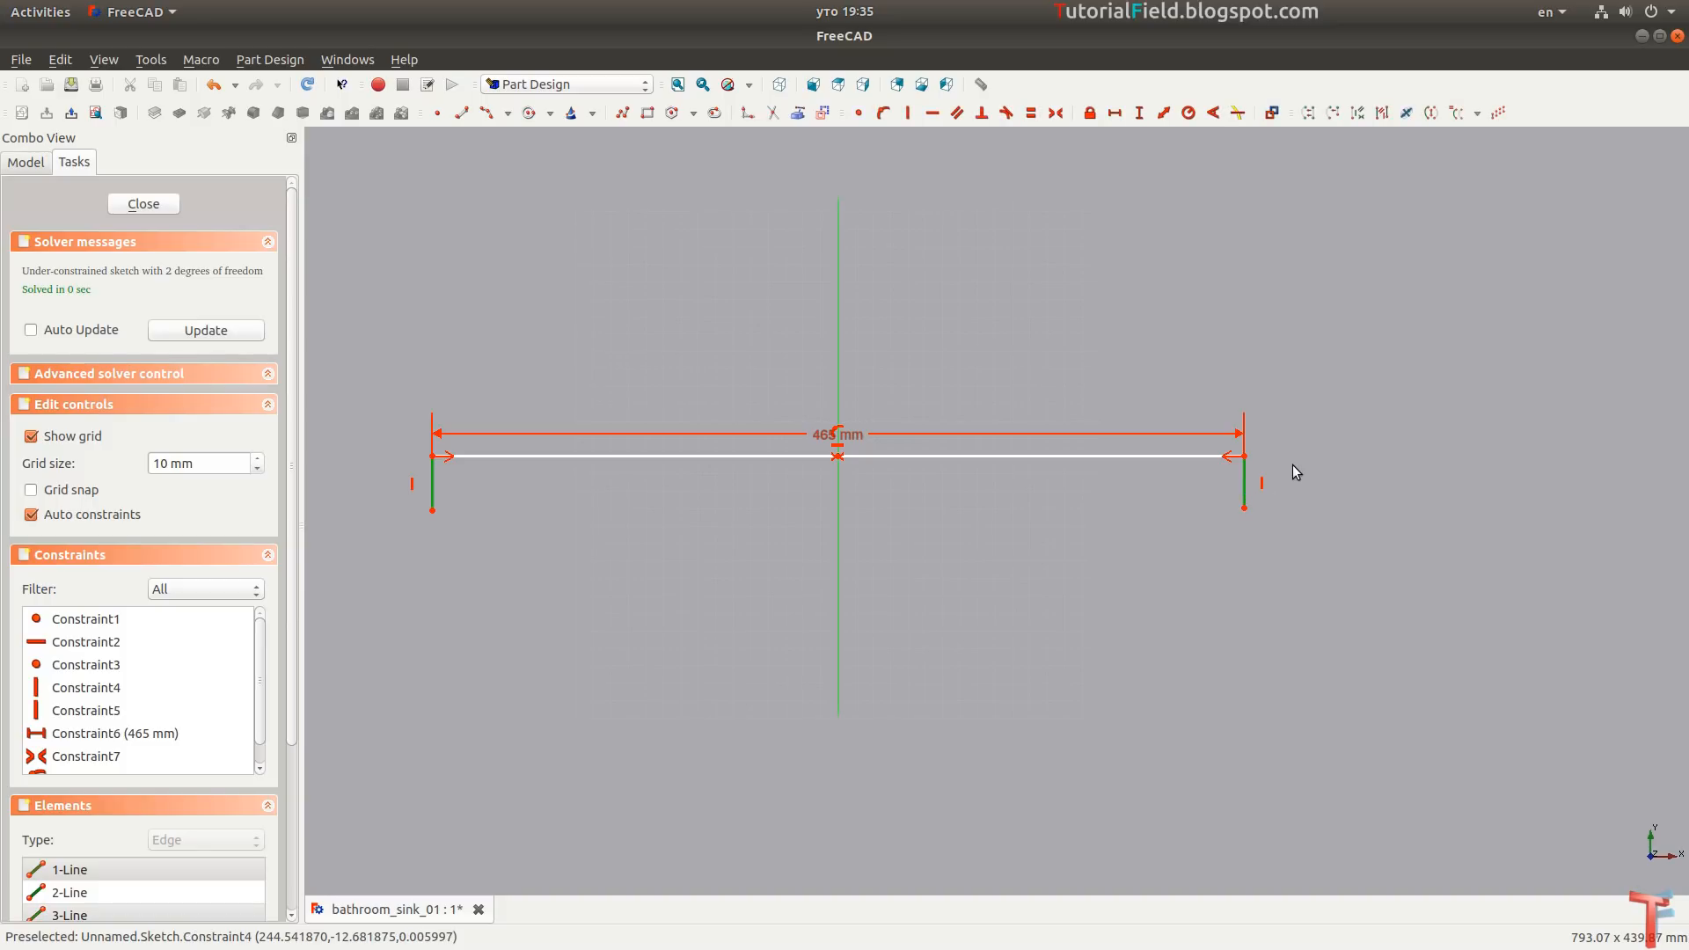
key("e")
Sketch a wide three-point arc bulging downward below the lines, adjusting its left end and centre to give a radius of about 332 mm near the vertical axis.
scroll(969, 580, "down", 3)
mouse_move(938, 574)
middle_mouse_down()
mouse_move(994, 428)
mouse_move(963, 417)
middle_mouse_up()
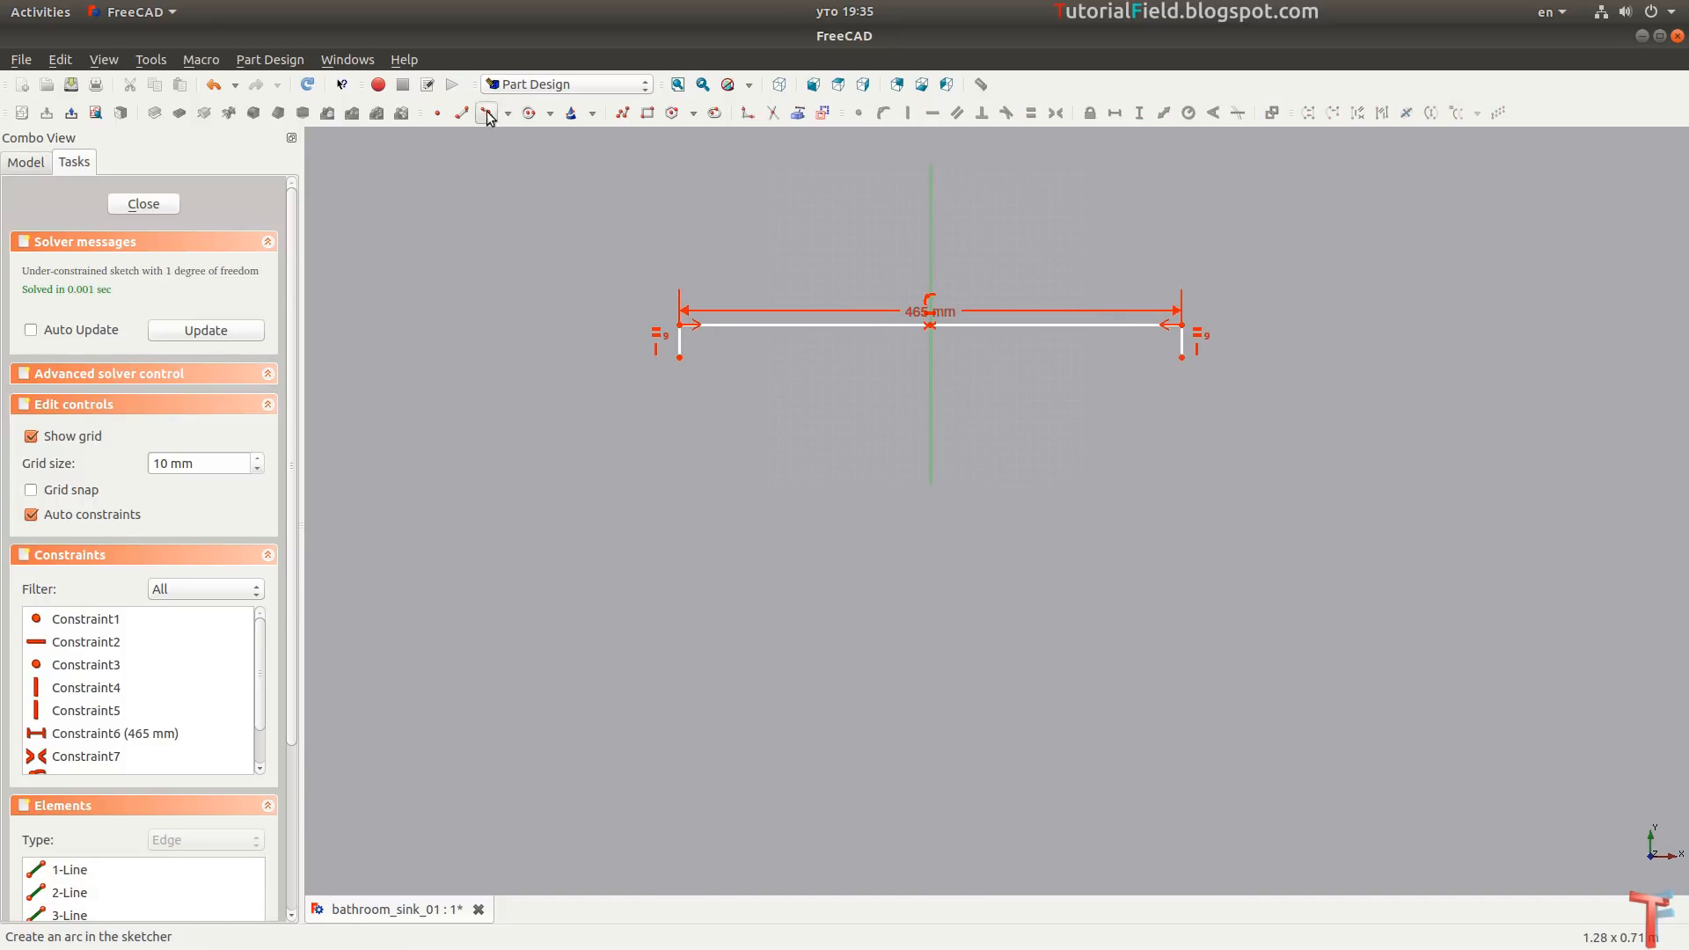
left_click(487, 113)
left_click(730, 614)
left_click(1212, 607)
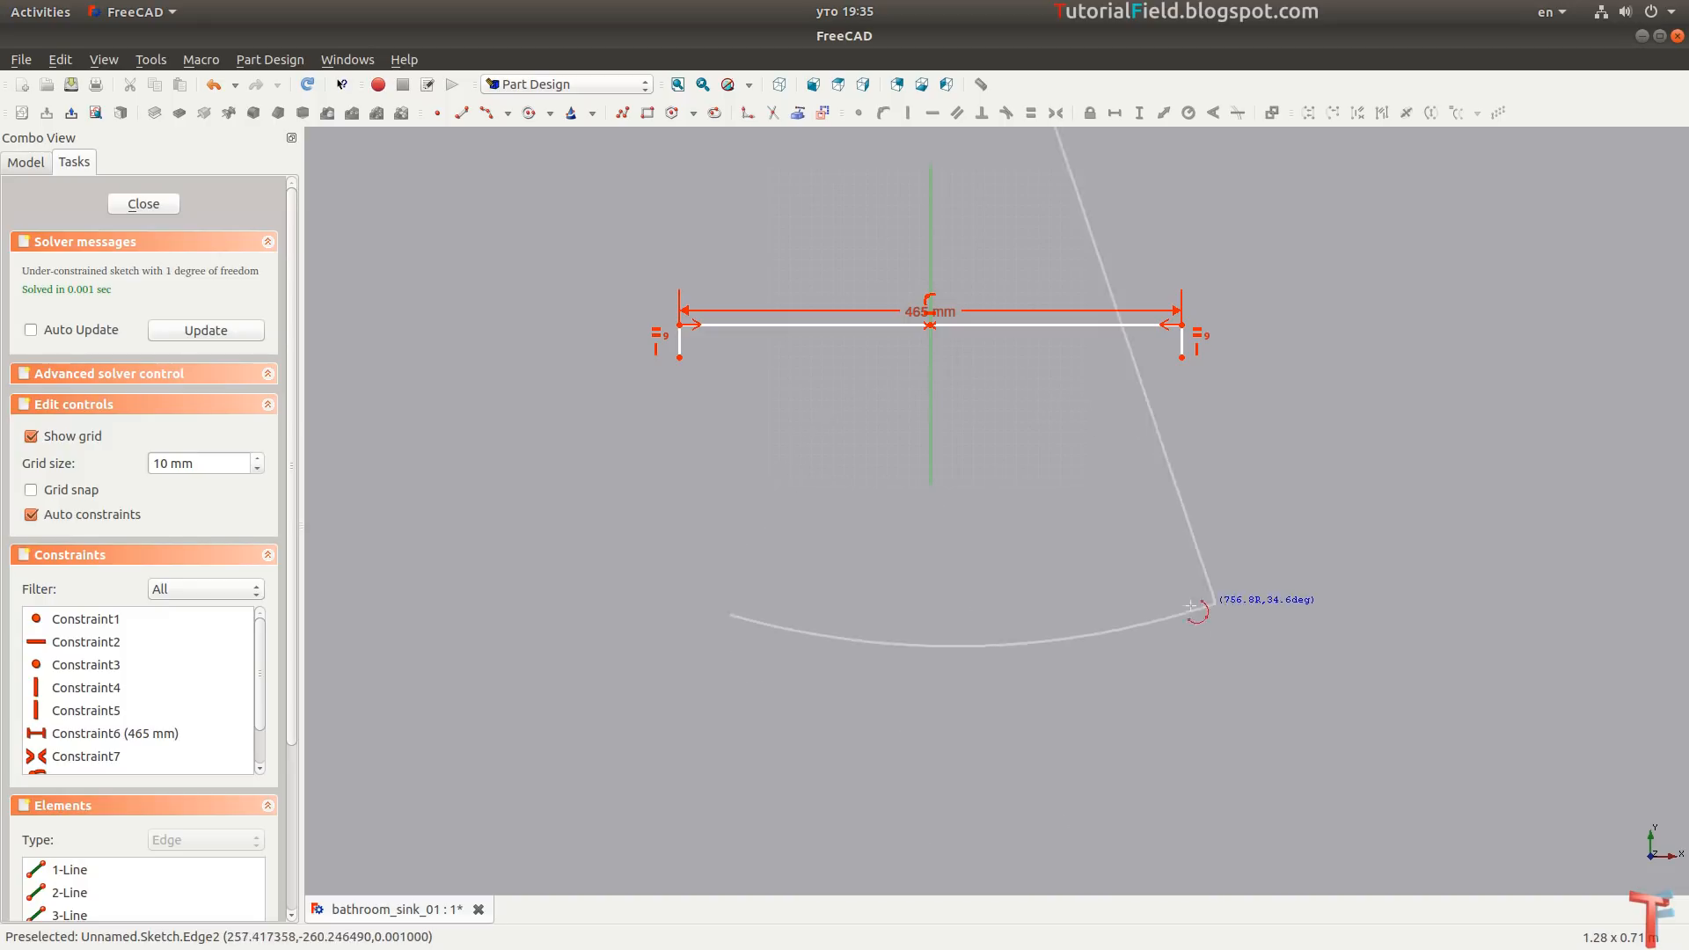
left_click(906, 677)
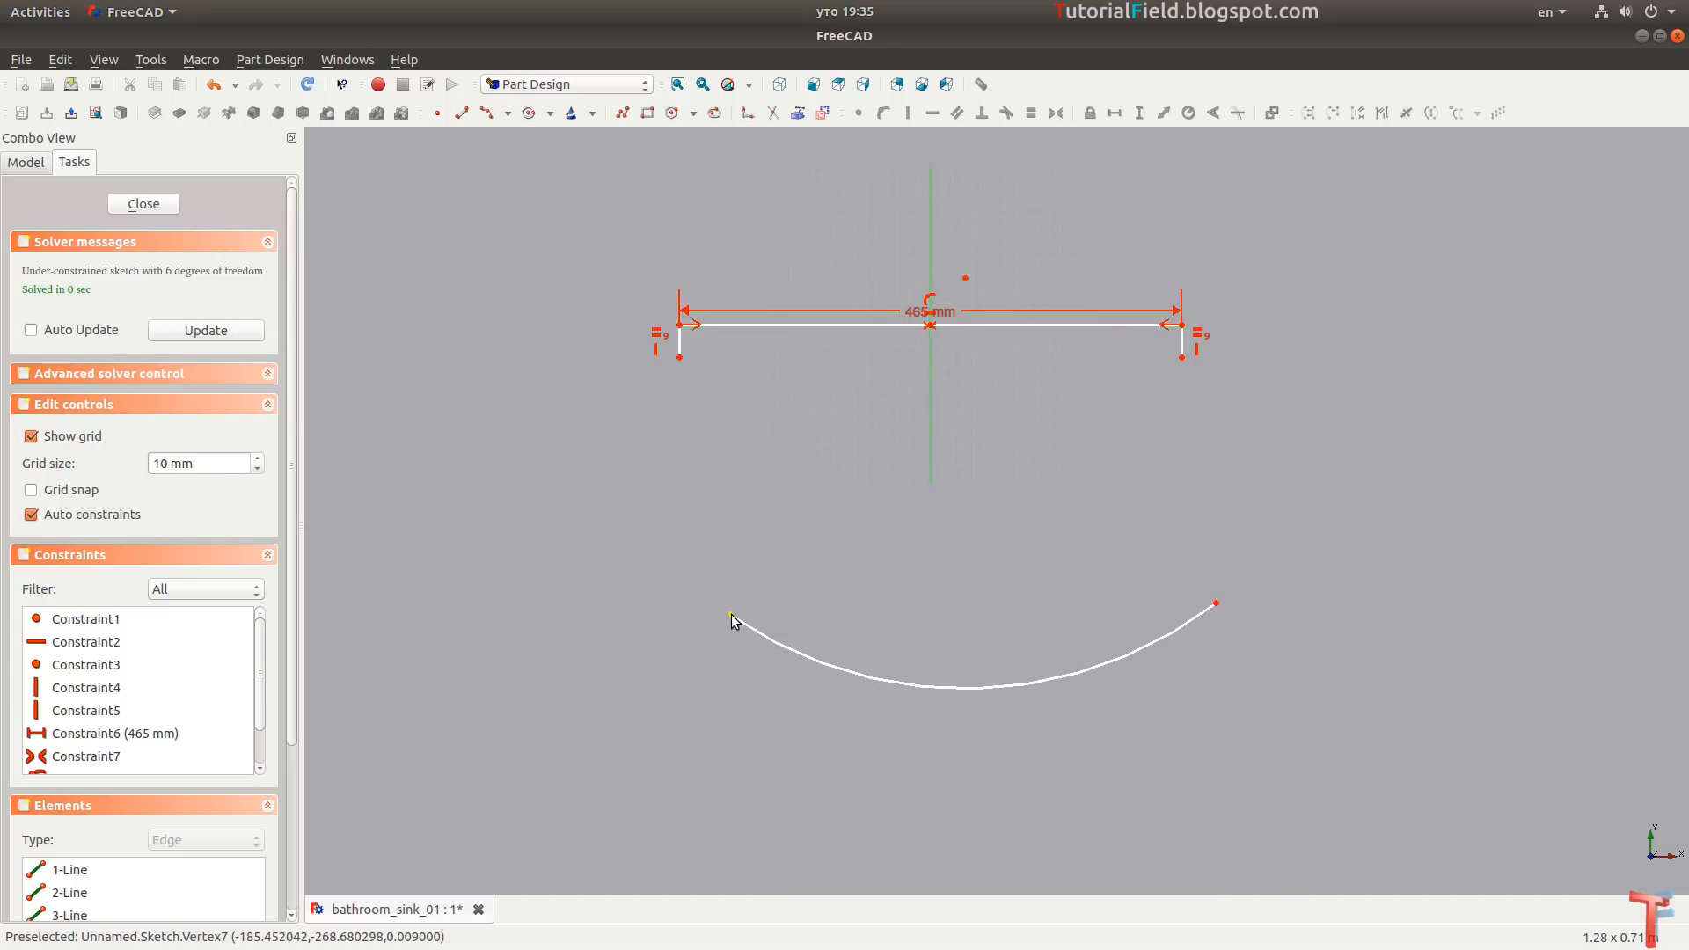
mouse_move(731, 614)
left_mouse_down()
mouse_move(687, 618)
mouse_move(701, 612)
left_mouse_up()
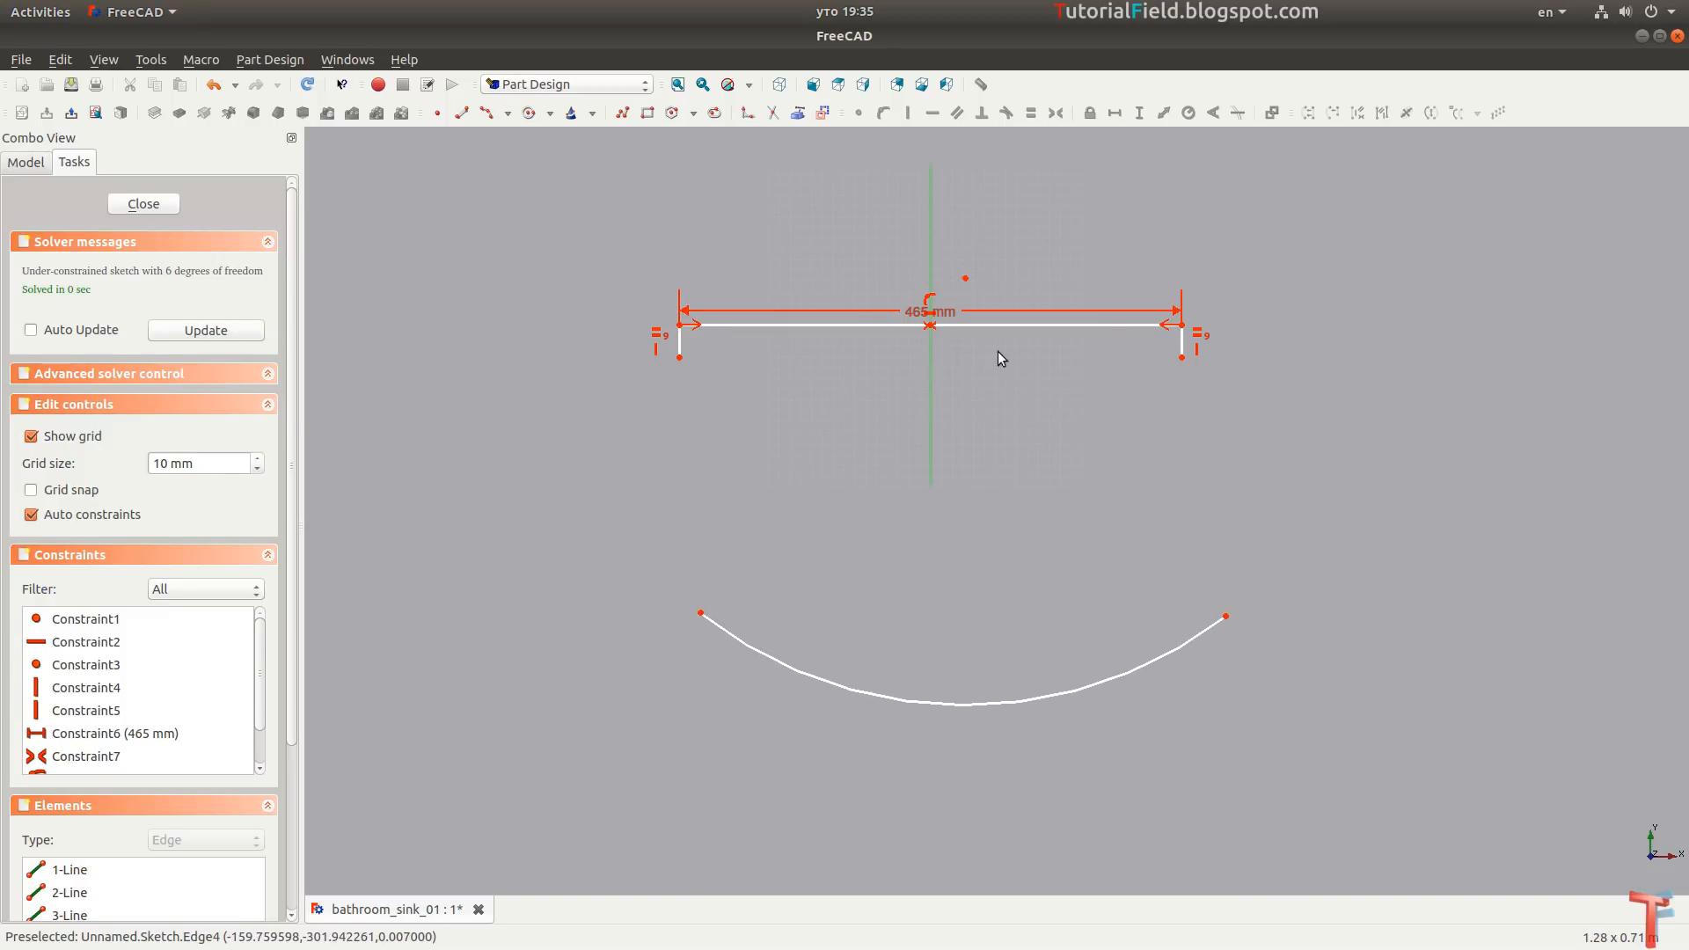
left_click_drag(966, 278, 927, 424)
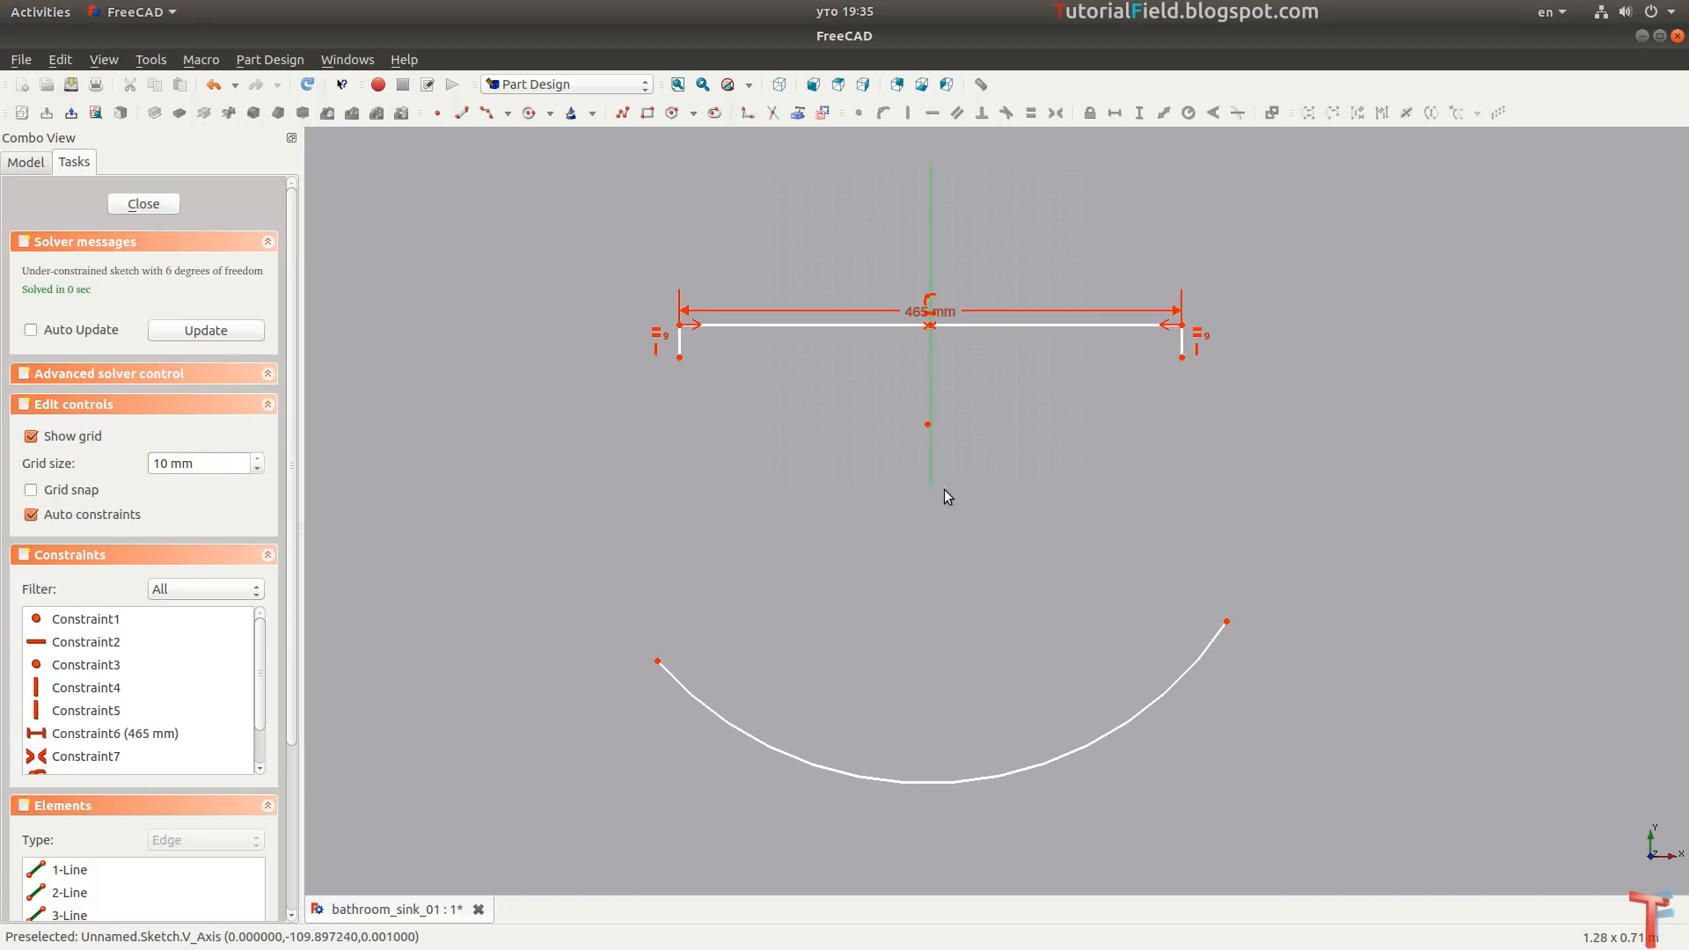
Constrain the bottom arc's radius to 300 mm and move its right endpoint inward and down.
left_click(978, 779)
key("shift+r")
type("300")
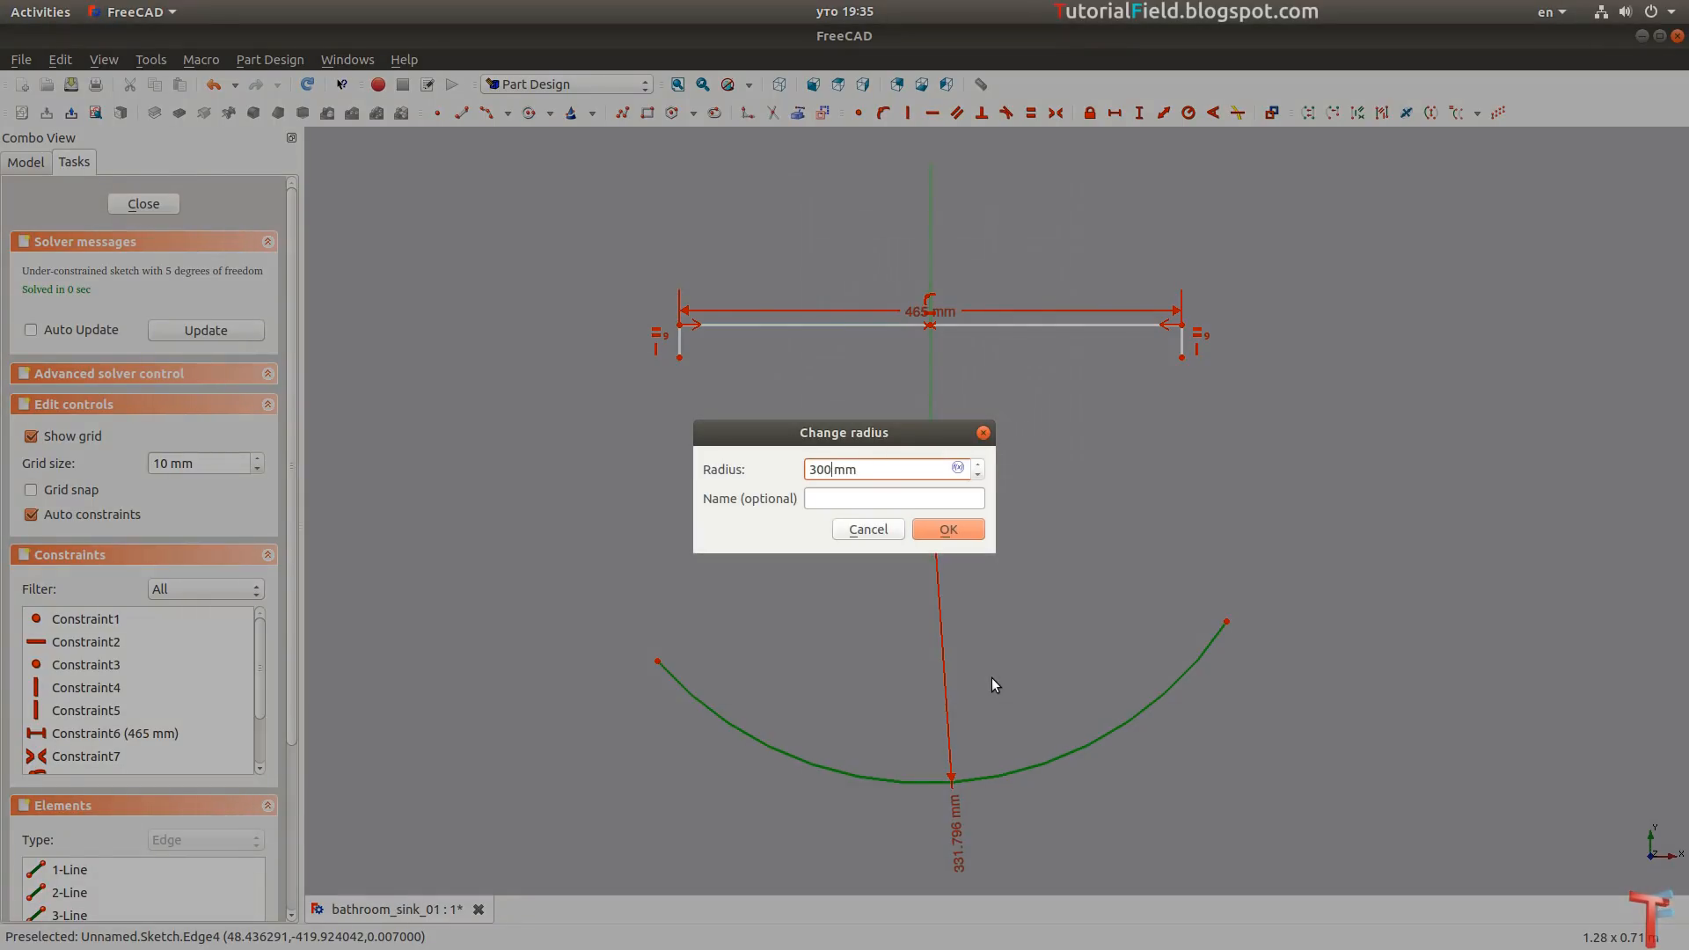
key("Return")
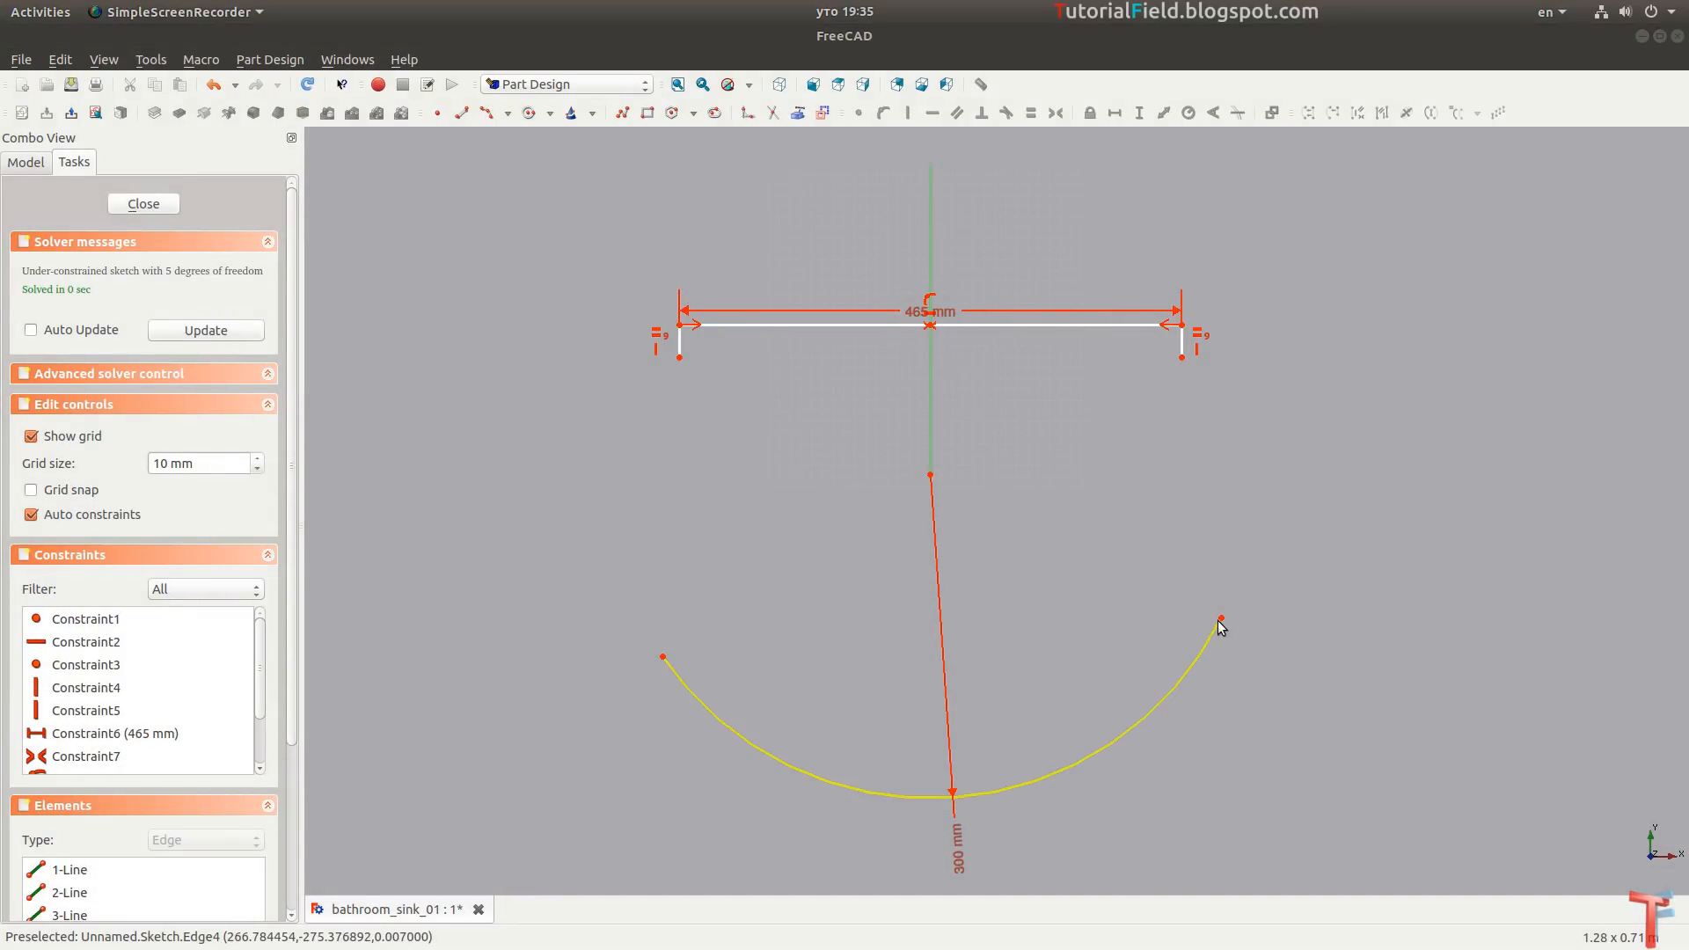
left_click_drag(1221, 619, 1159, 680)
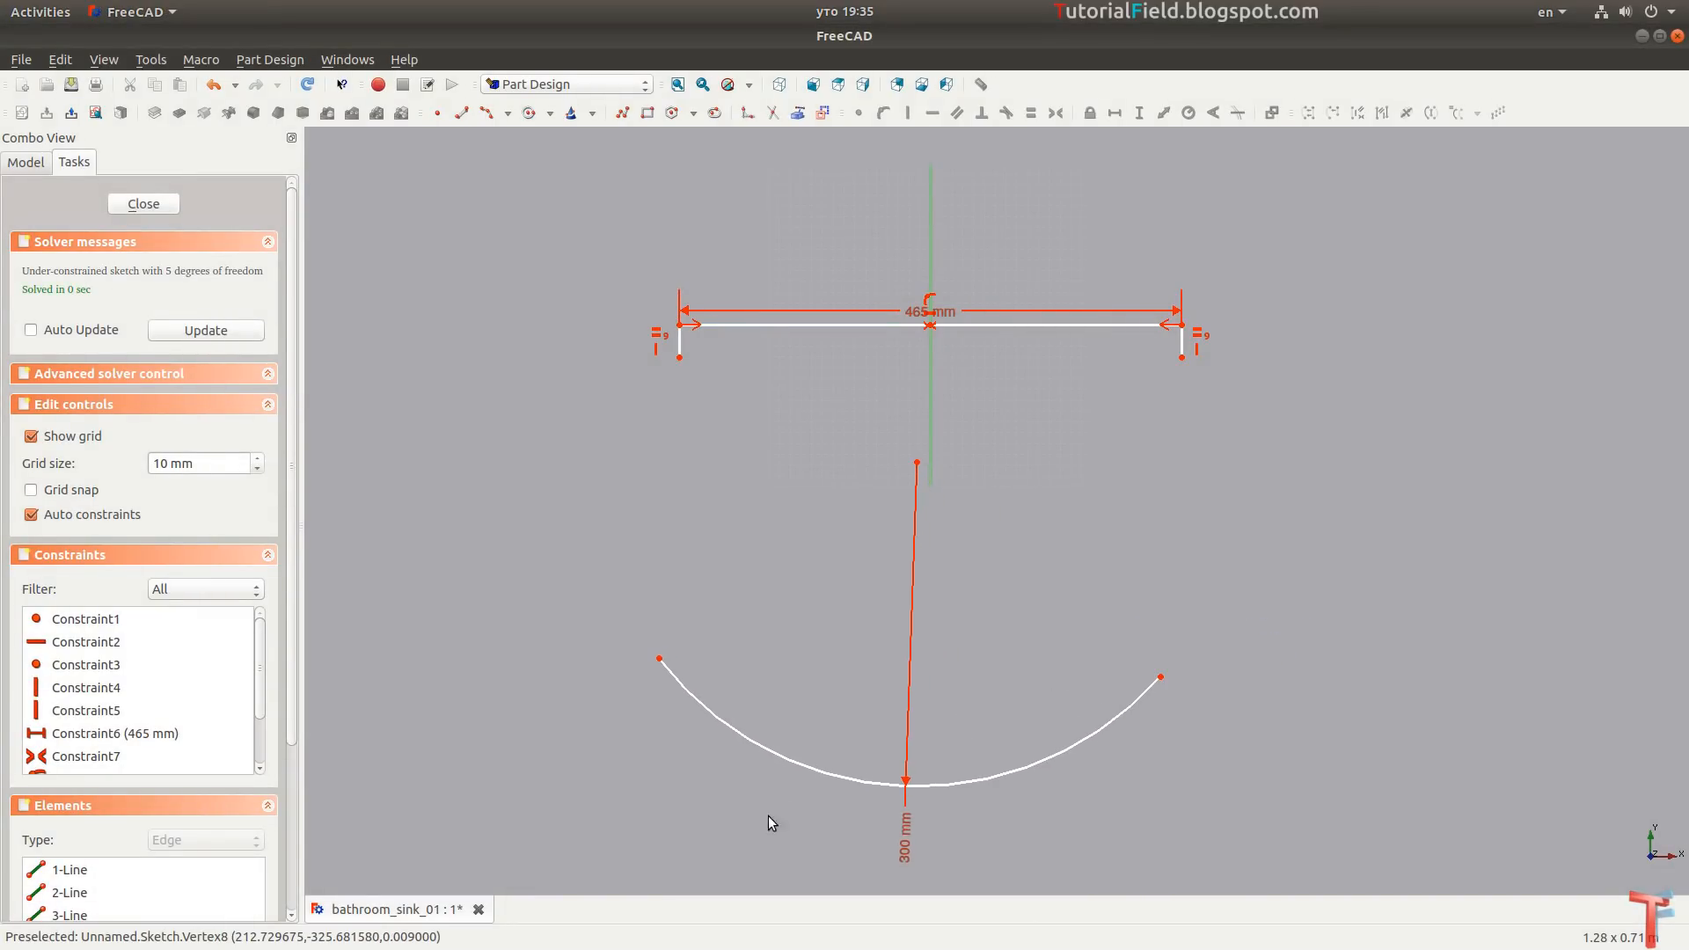
Sketch a large outward-bulging arc on the left side and a small inward-curving arc between it and the left vertical line.
left_click(486, 113)
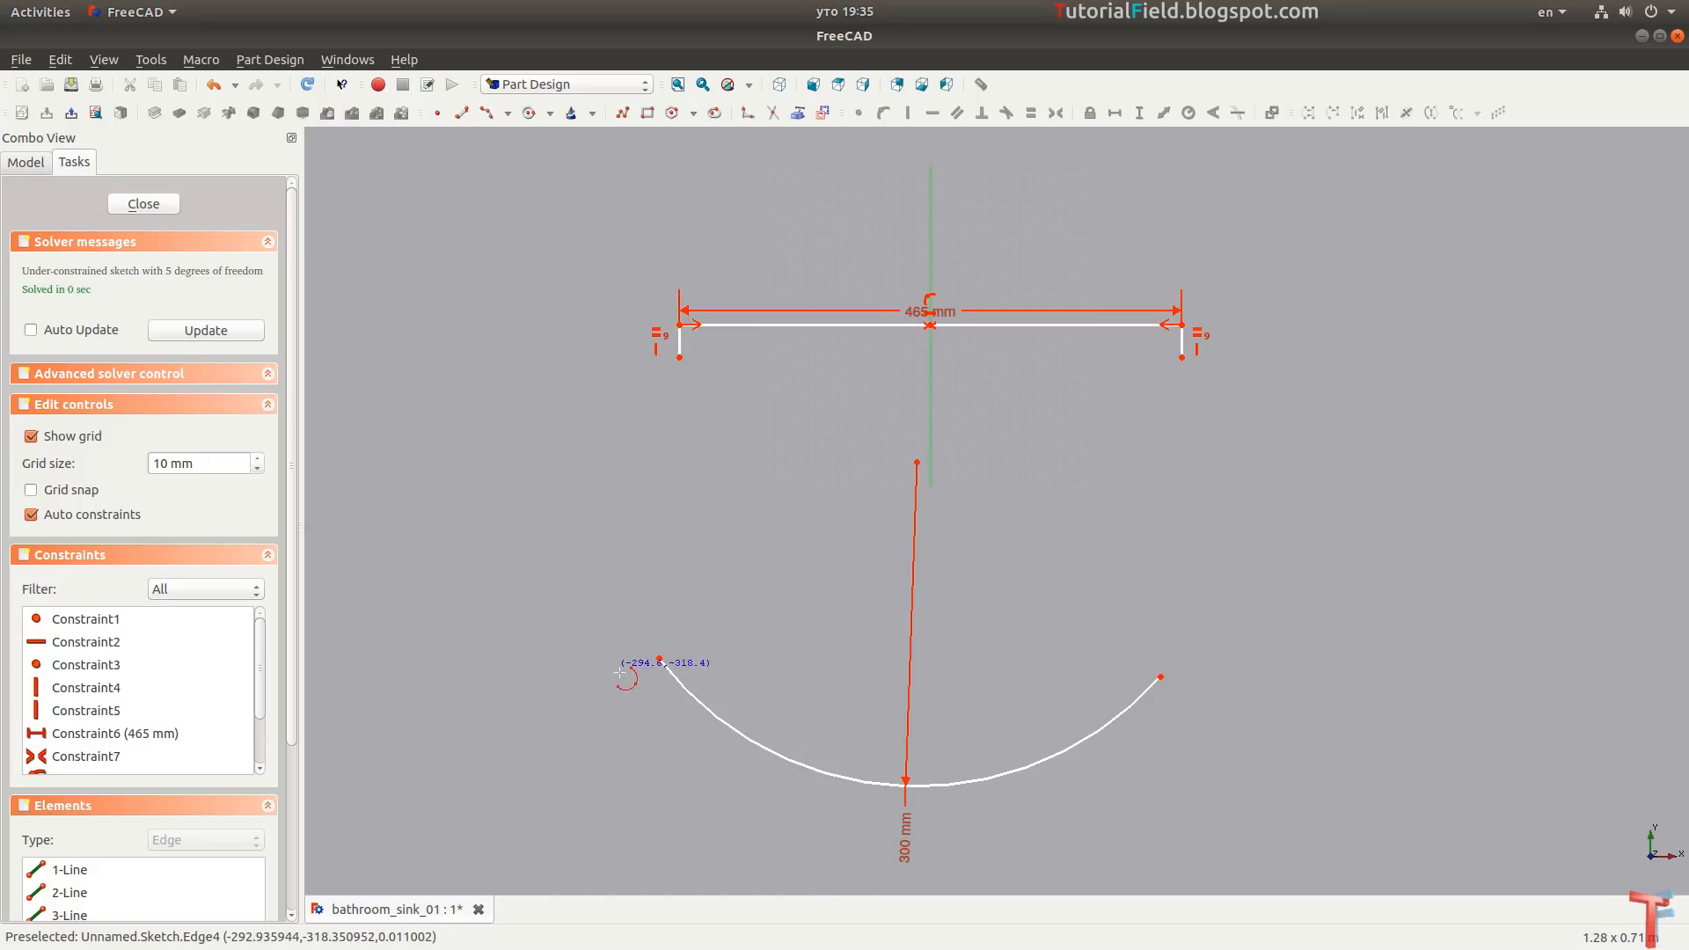
left_click(637, 632)
left_click(808, 495)
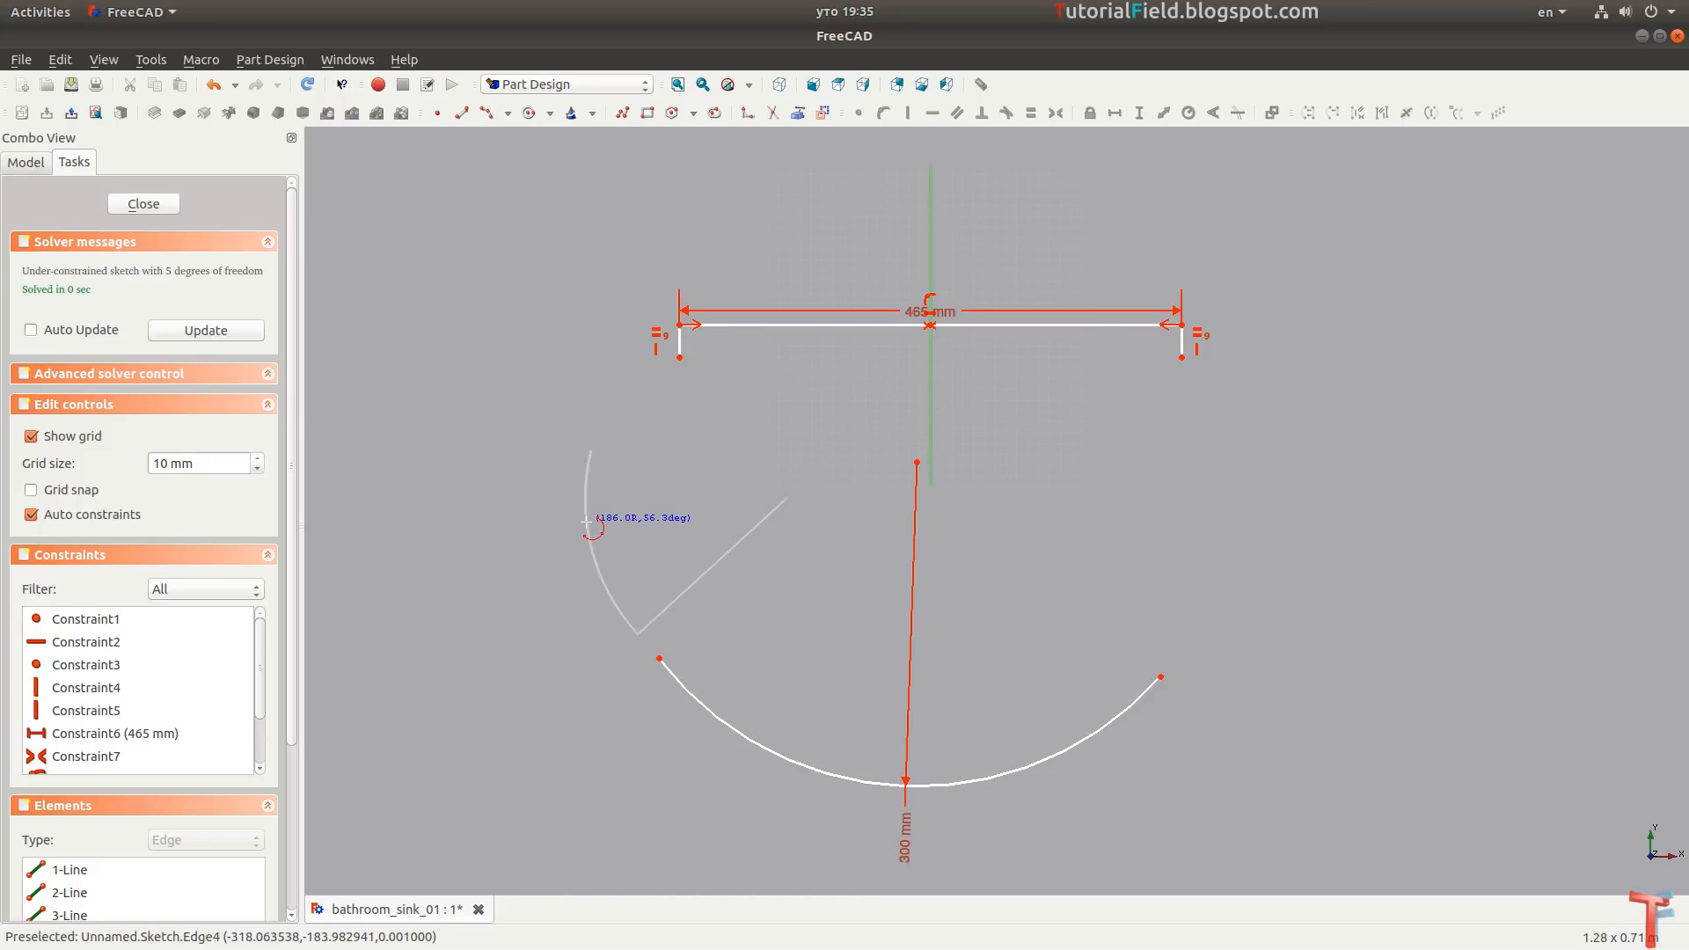
left_click(597, 522)
left_click(671, 381)
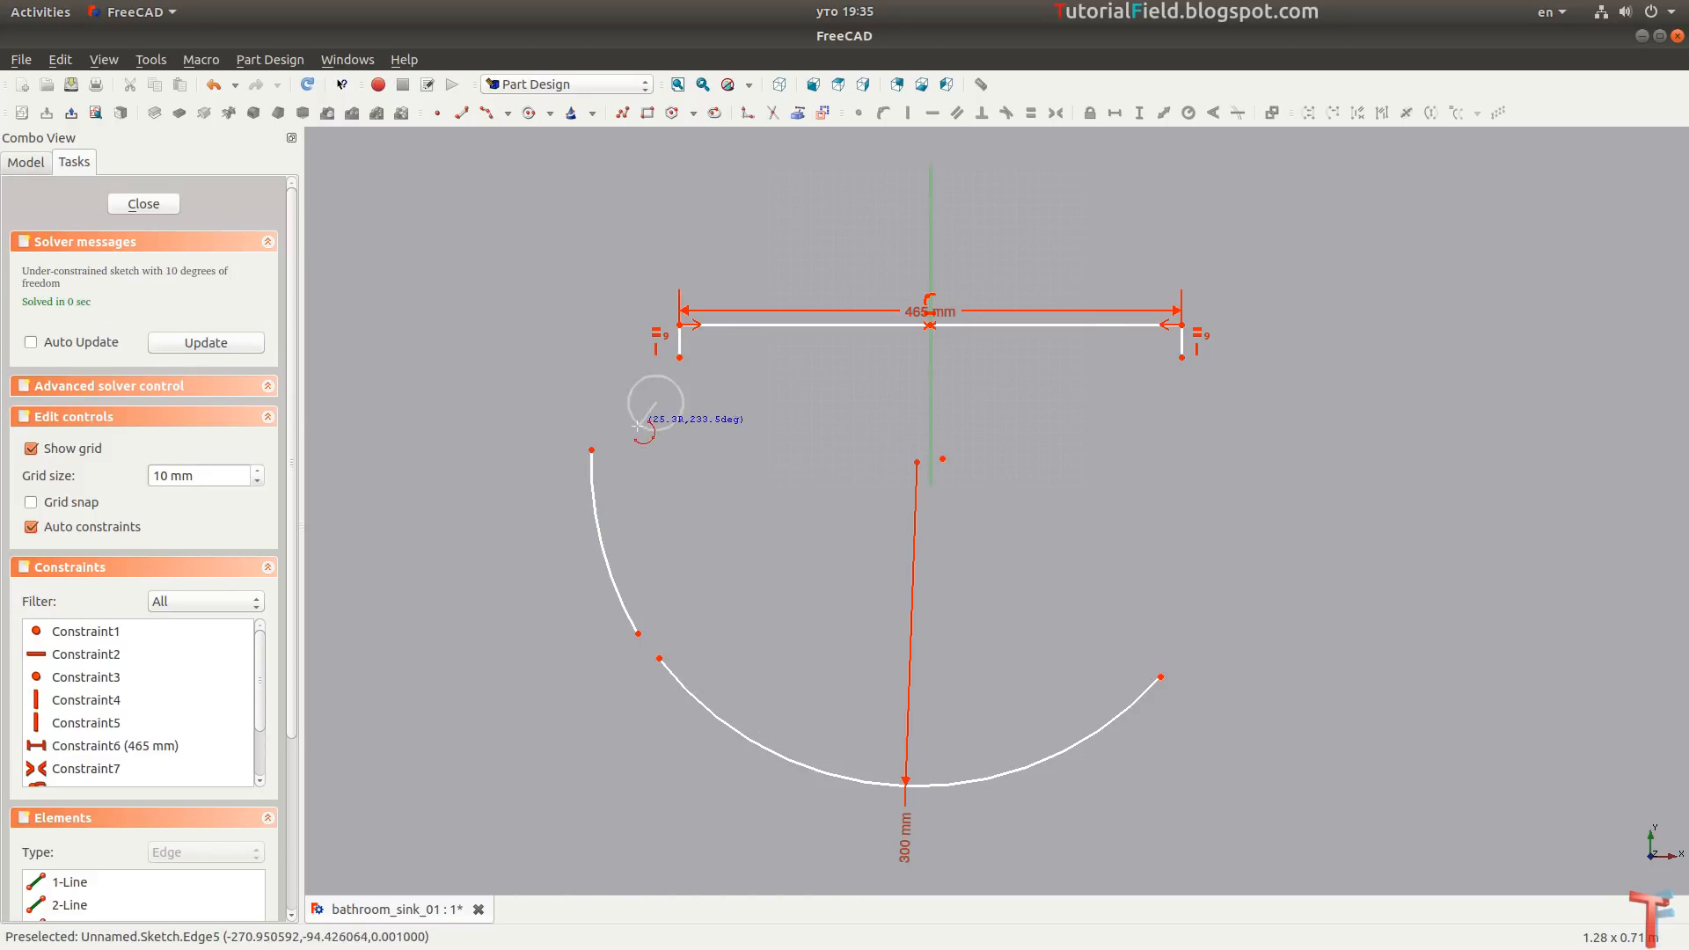
left_click(635, 435)
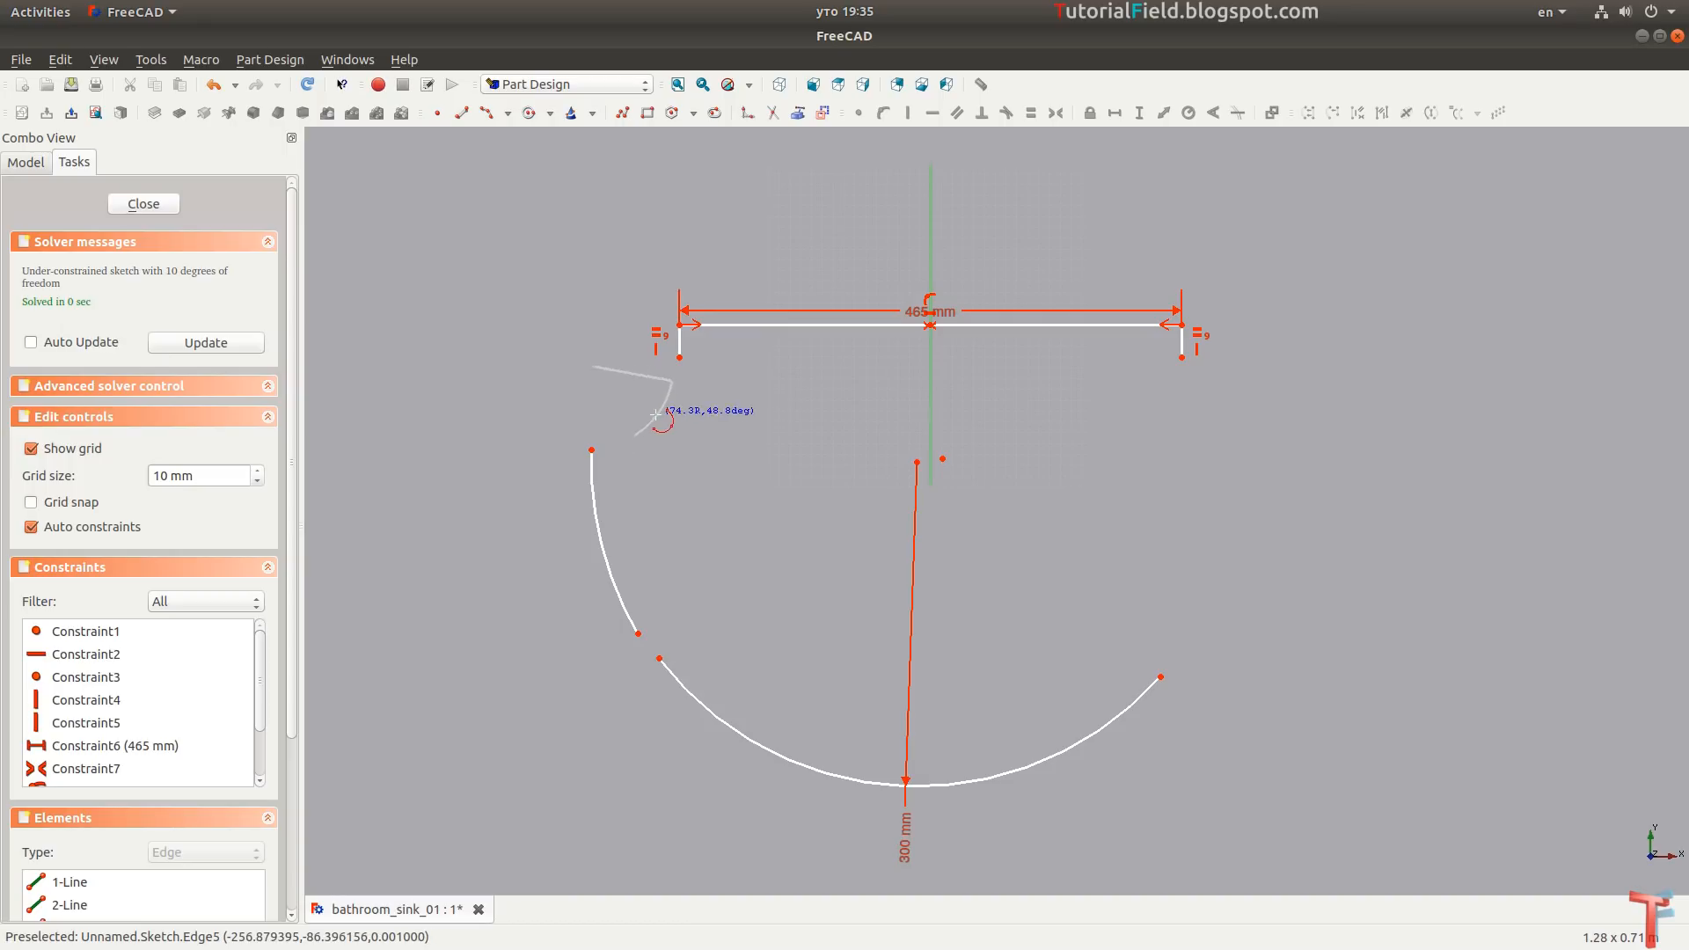
Sketch a small inward-curving arc below the right vertical line and a large outward-bulging arc down to the bottom arc's right end.
left_click(1182, 378)
left_click(1255, 442)
left_click(1210, 422)
left_click(1198, 658)
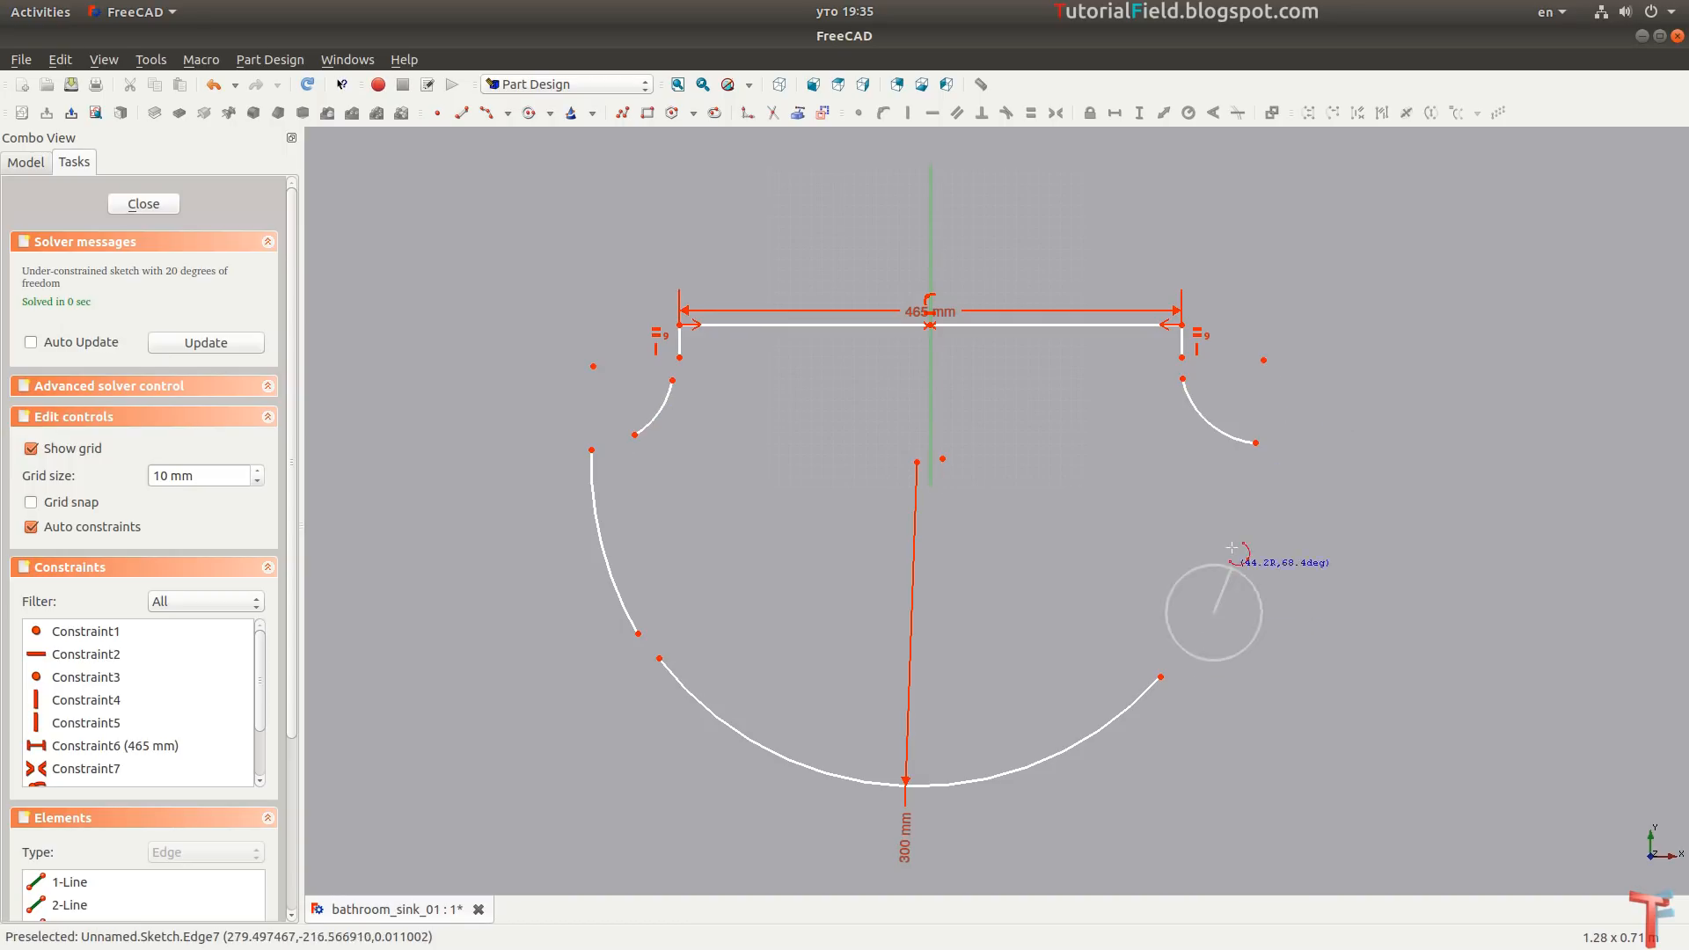
left_click(1250, 467)
left_click(1257, 560)
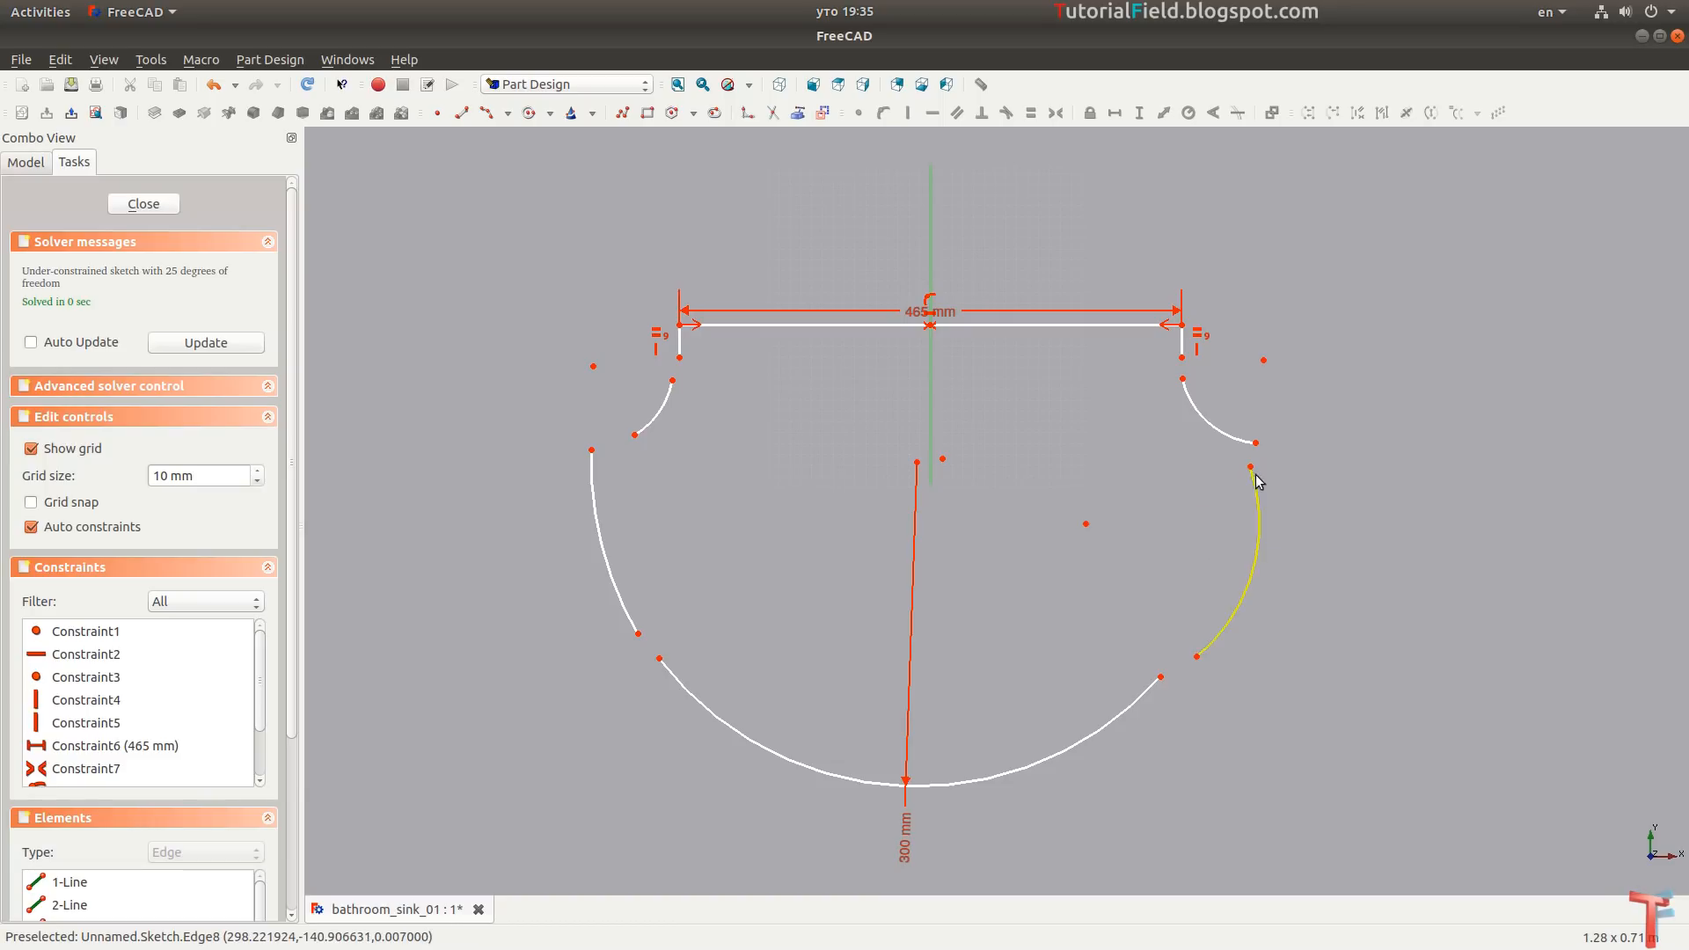
Join each short vertical line to its neighbouring small arc with an endpoint tangent constraint on both sides.
left_click_drag(1184, 376, 1189, 345)
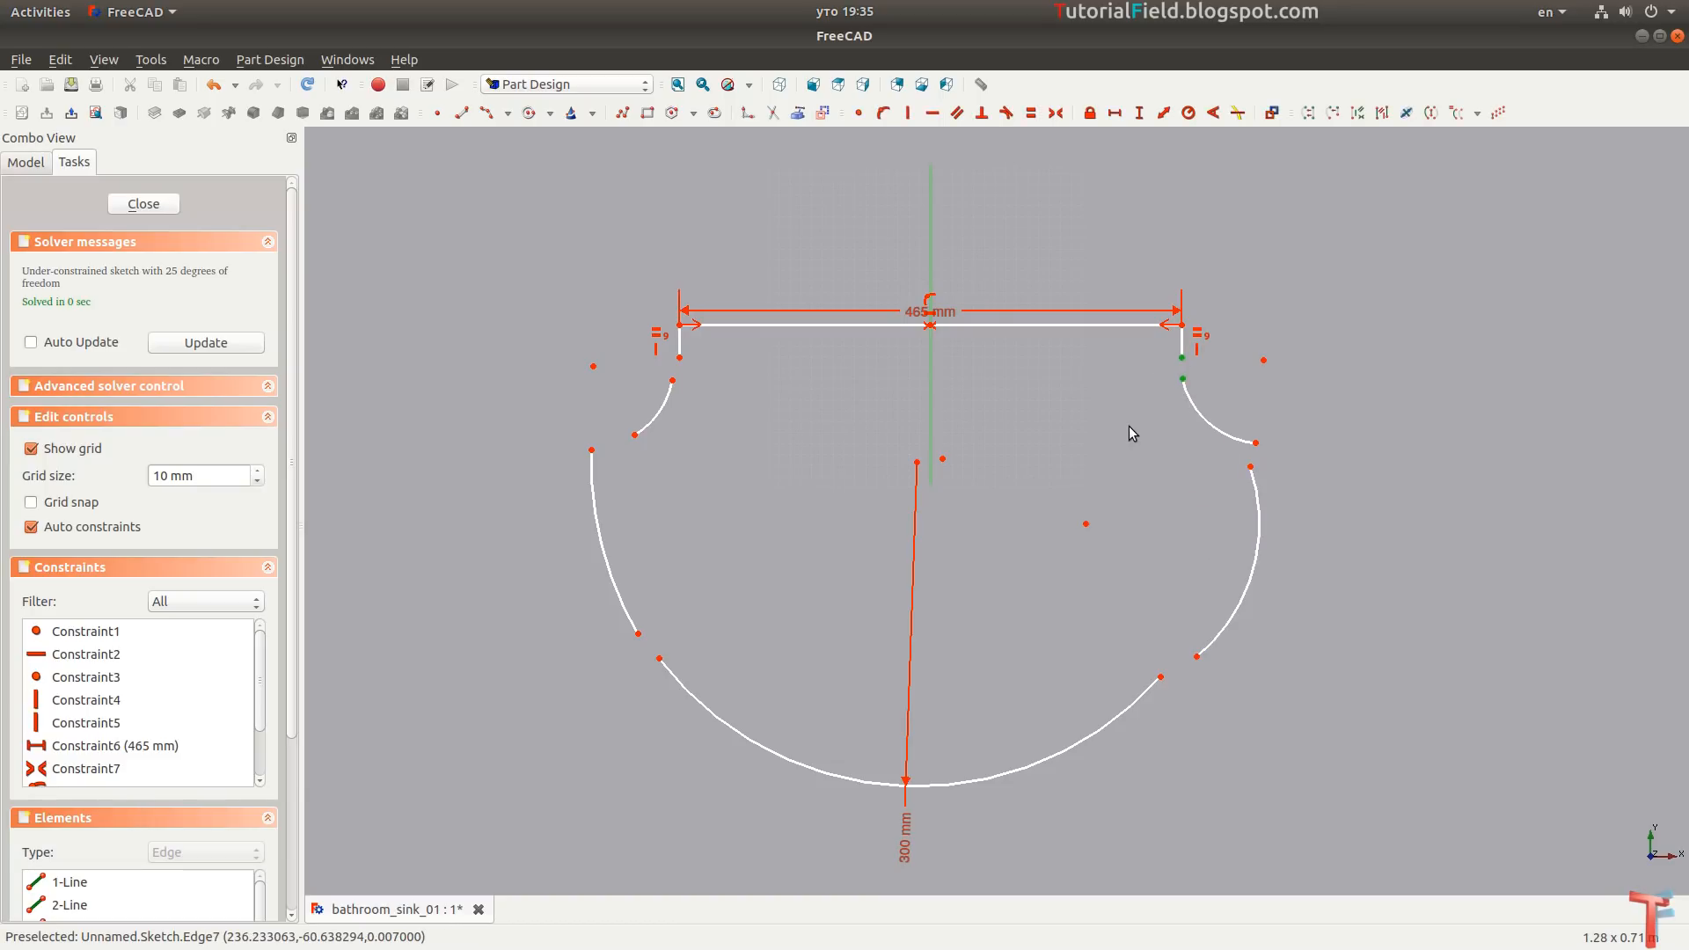
key("t")
left_click_drag(728, 394, 661, 349)
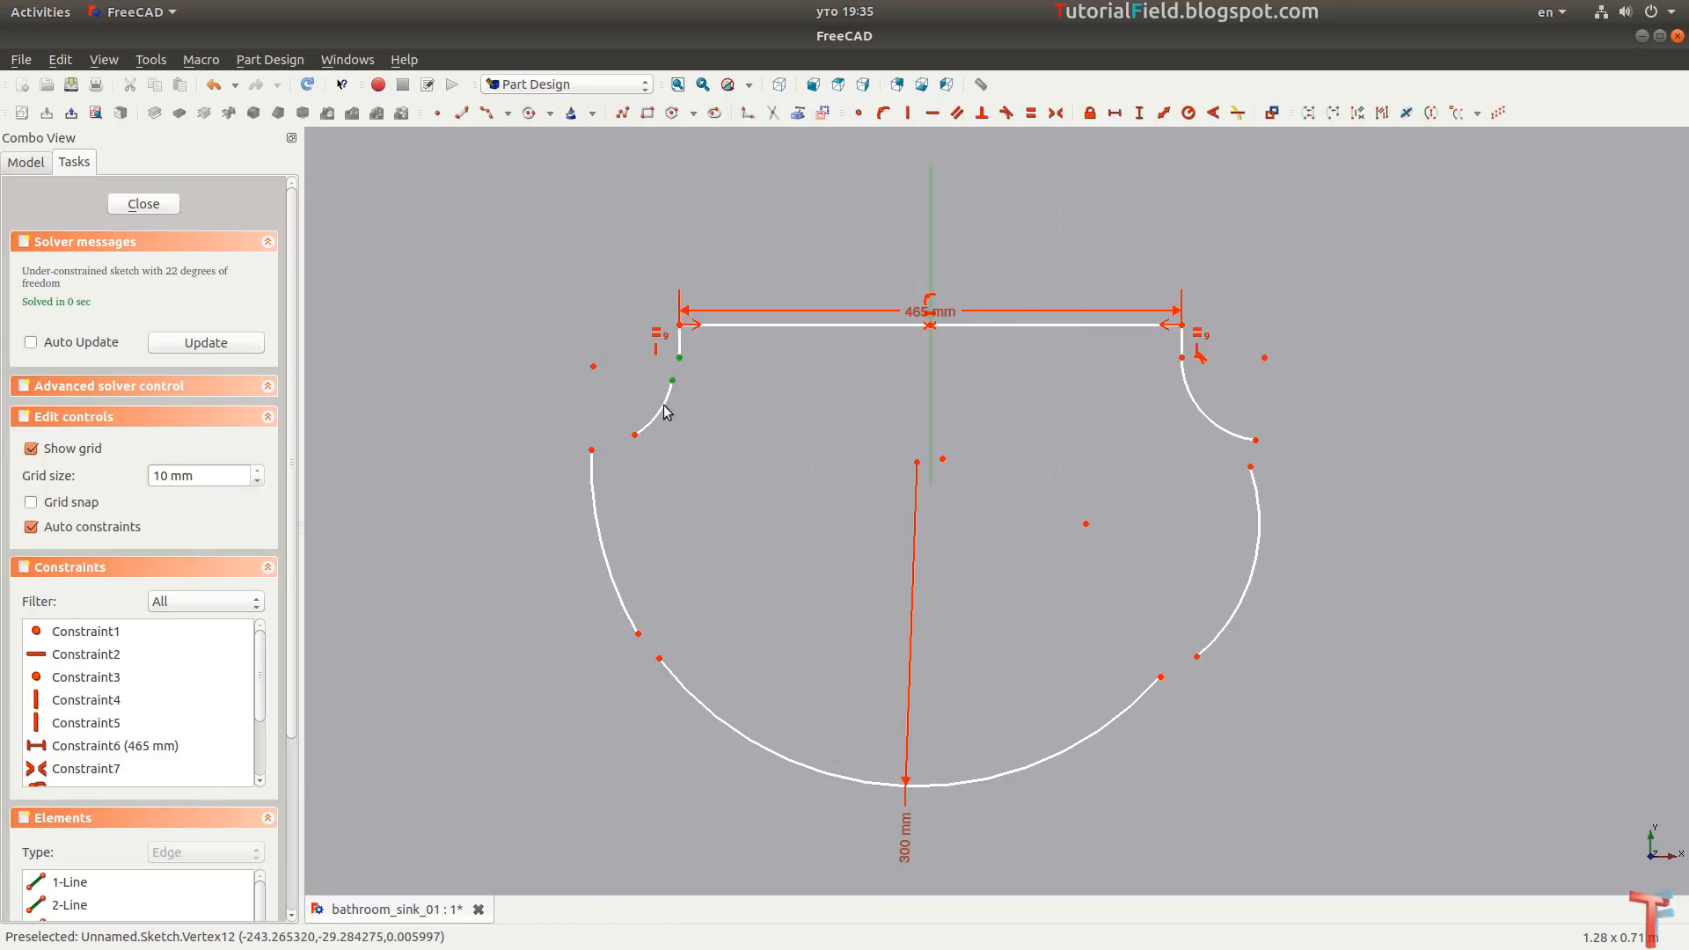
key("t")
Try to join the left small arc tangentially to the large left arc, and undo that constraint.
left_click_drag(541, 411, 659, 454)
key("t")
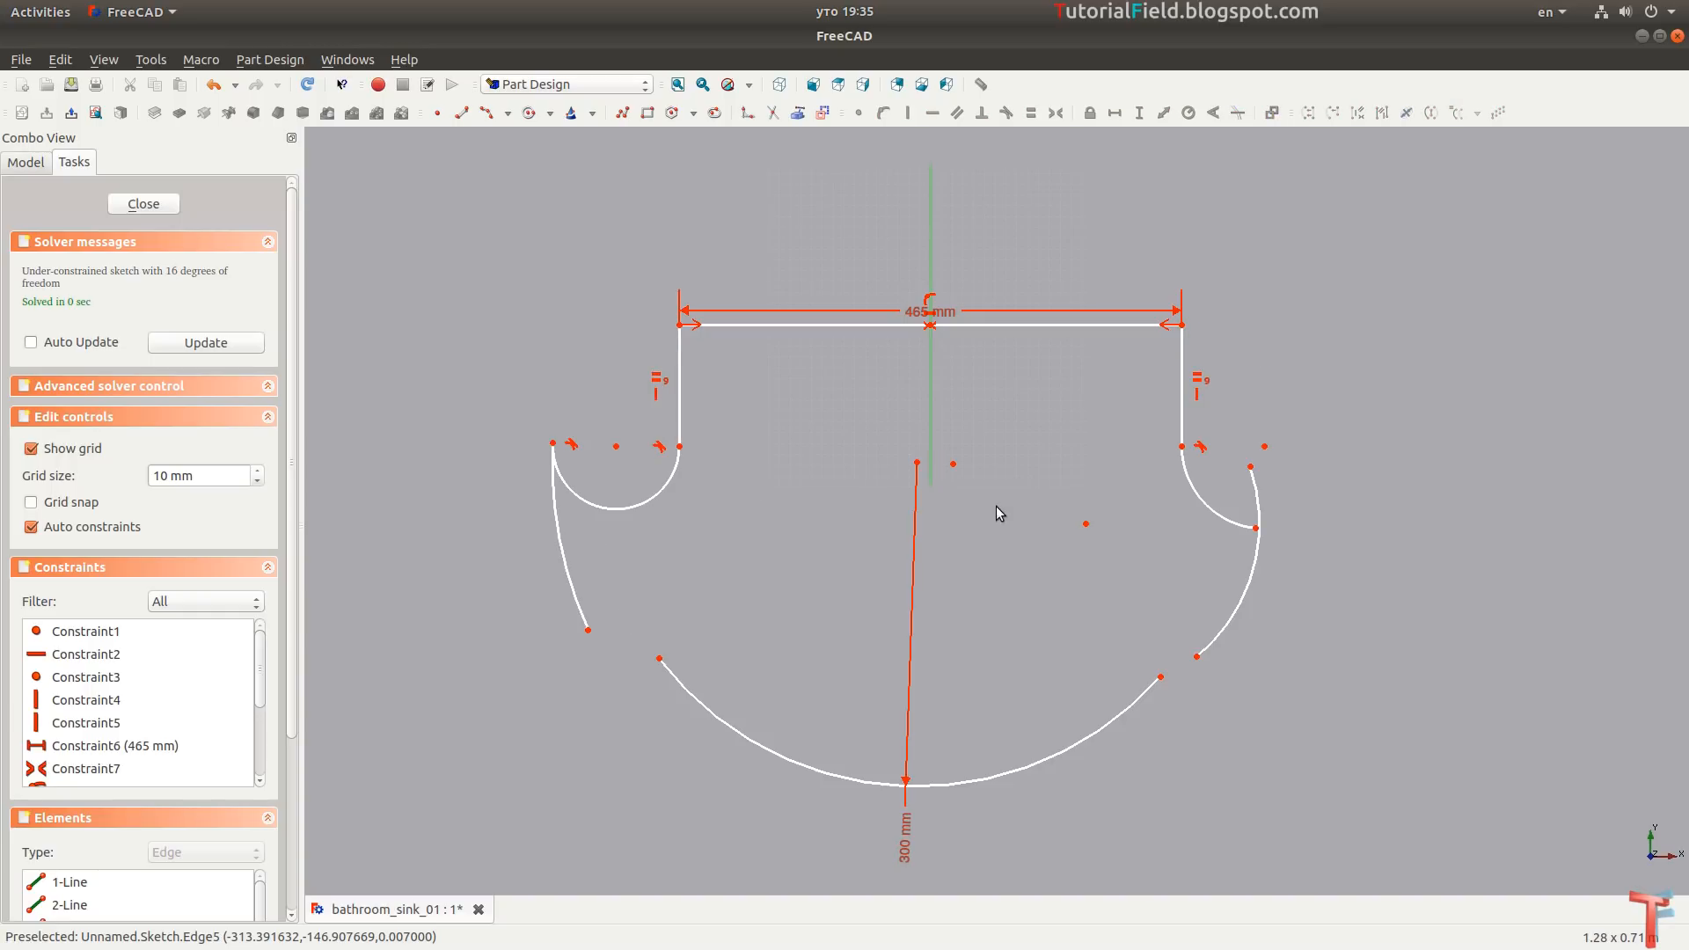
key("ctrl+z")
Reposition the upper end and centre of the large left arc so that it bulges outward like the right one.
scroll(690, 410, "up", 1)
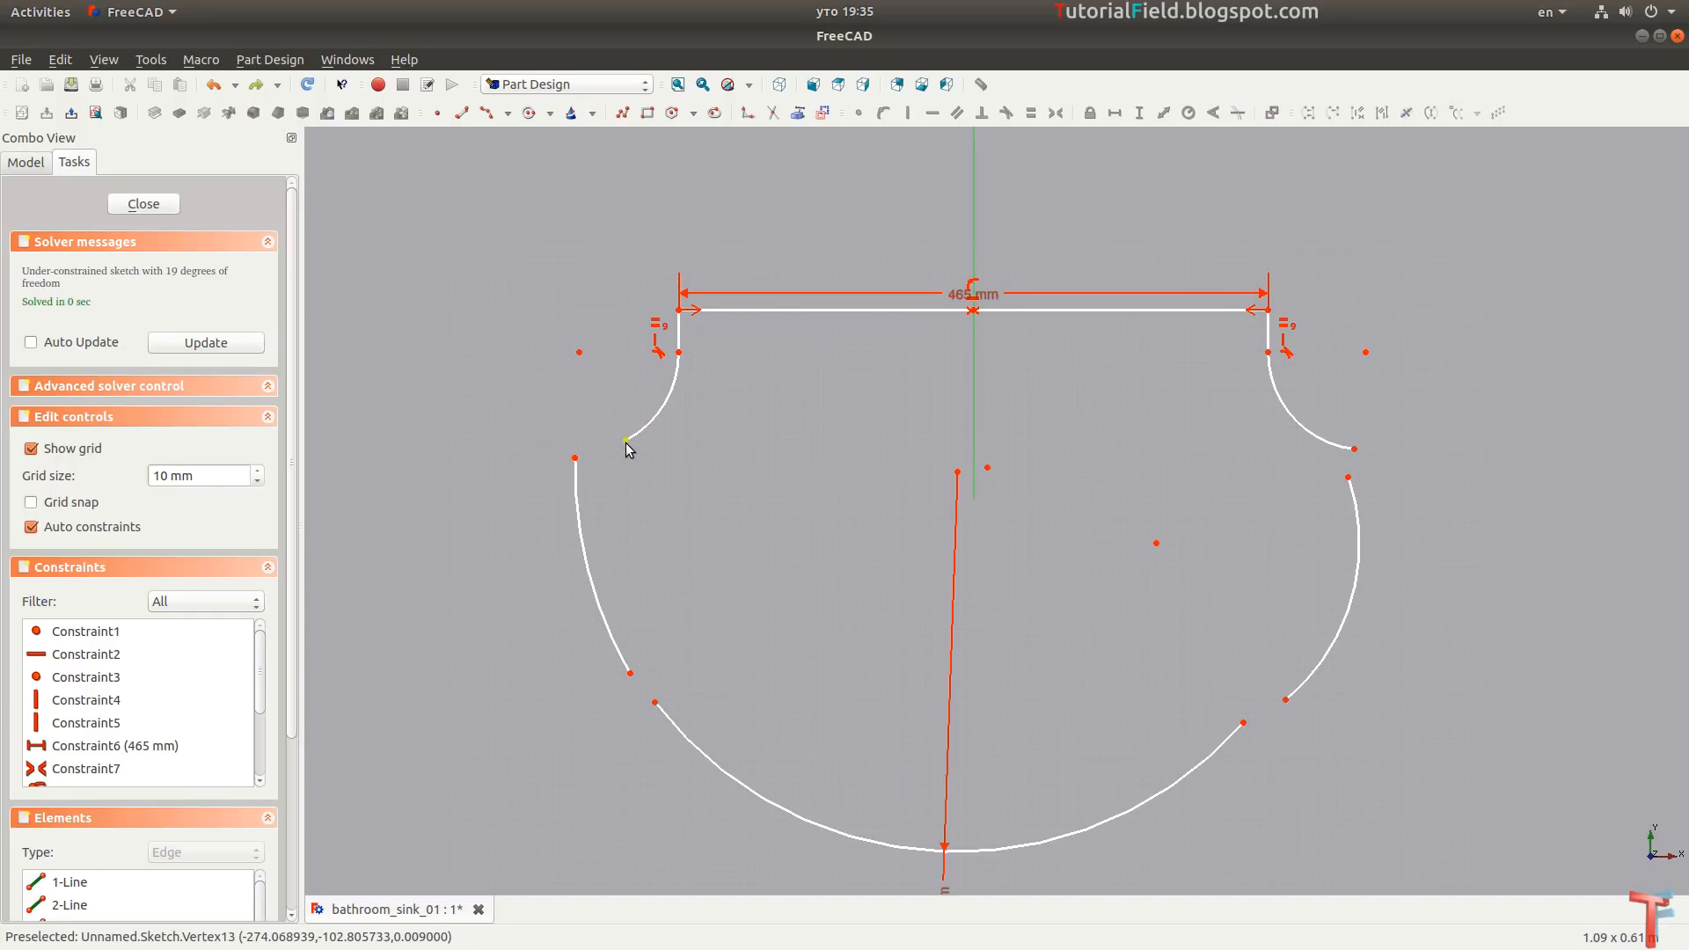
mouse_move(629, 444)
left_mouse_down()
mouse_move(642, 433)
mouse_move(589, 457)
mouse_move(608, 462)
left_mouse_up()
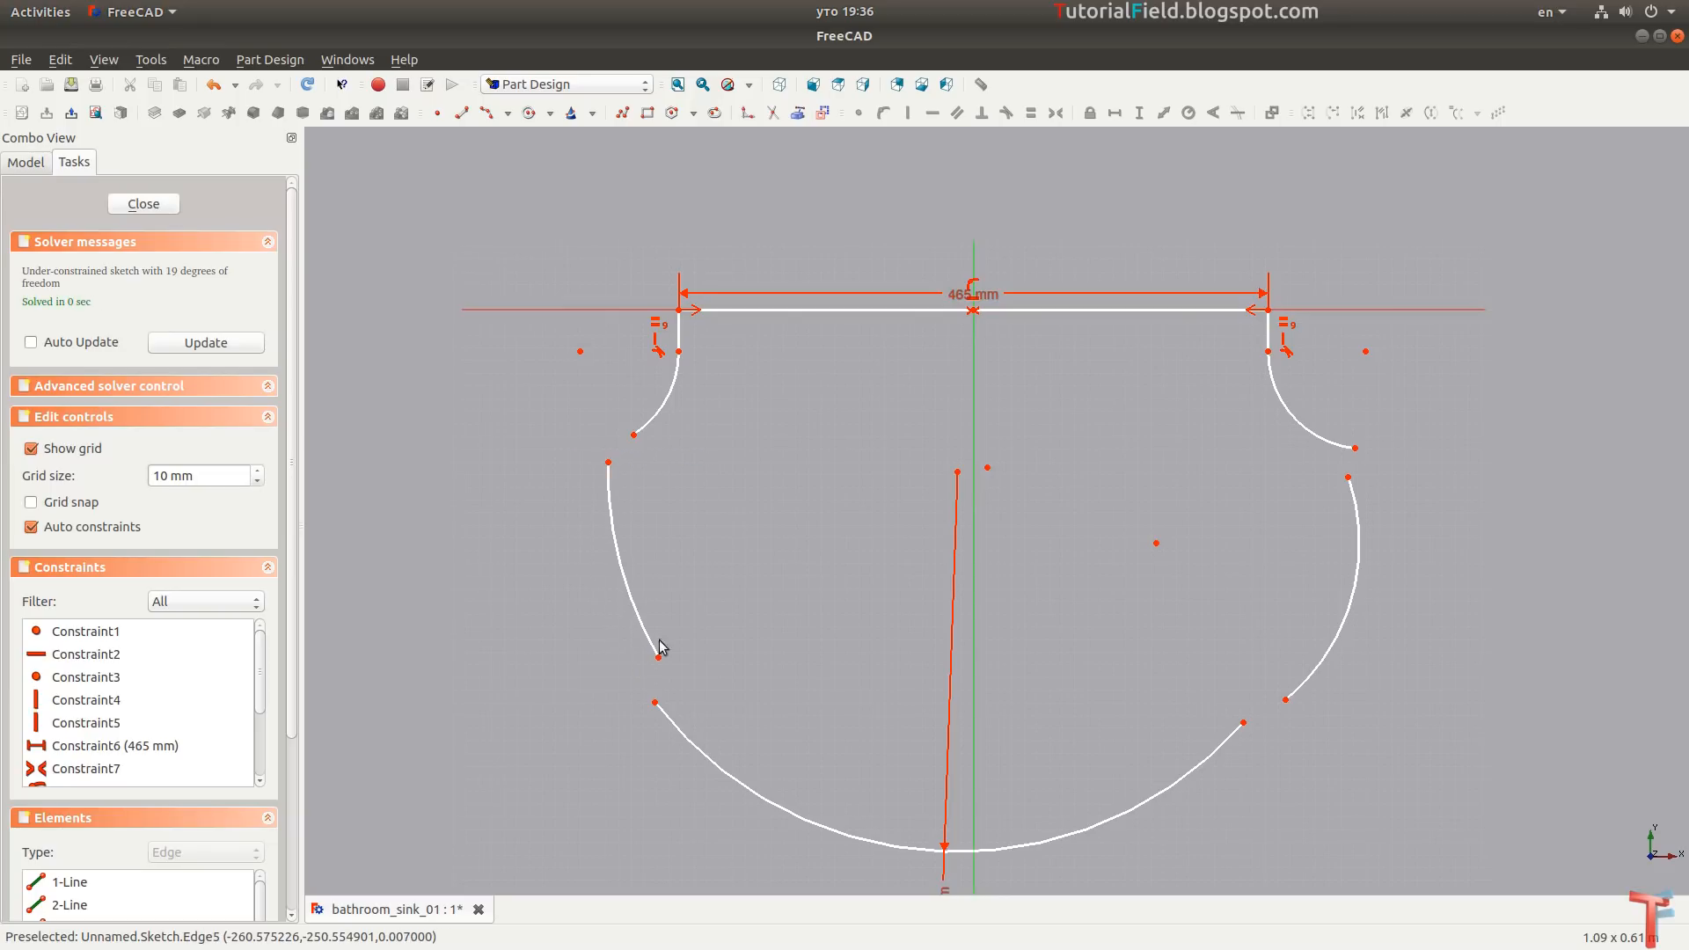
left_click_drag(988, 468, 838, 543)
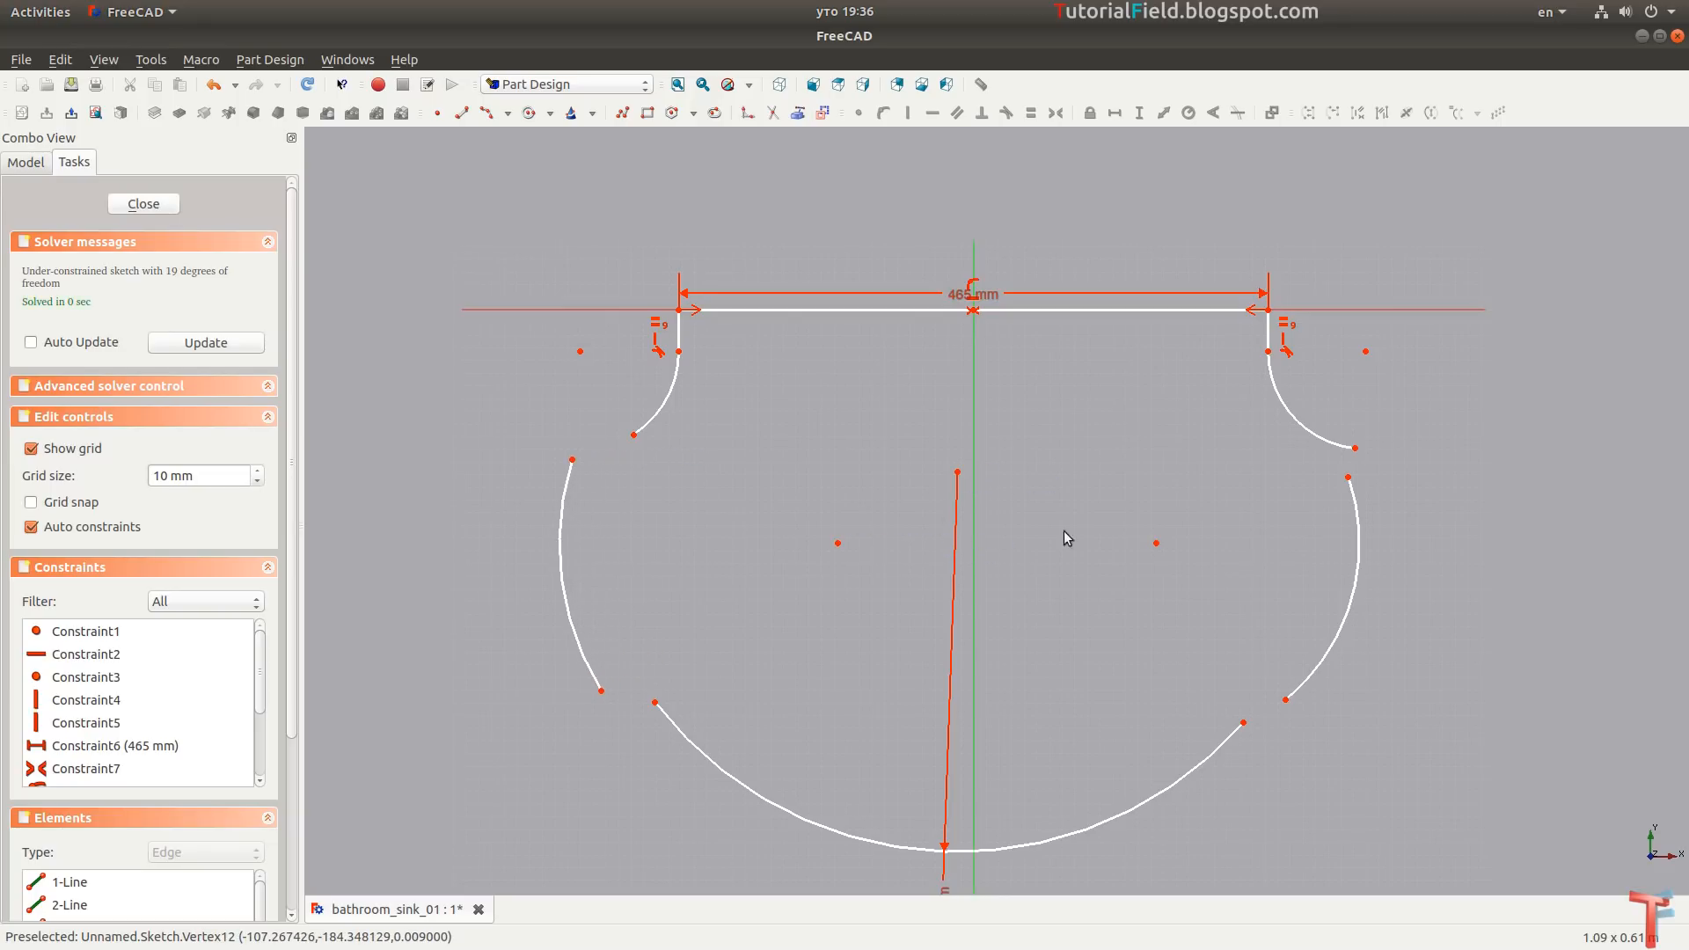
Constrain the left small arc's radius to 100 mm and make the right small arc equal to it.
left_click(671, 410)
key("shift+r")
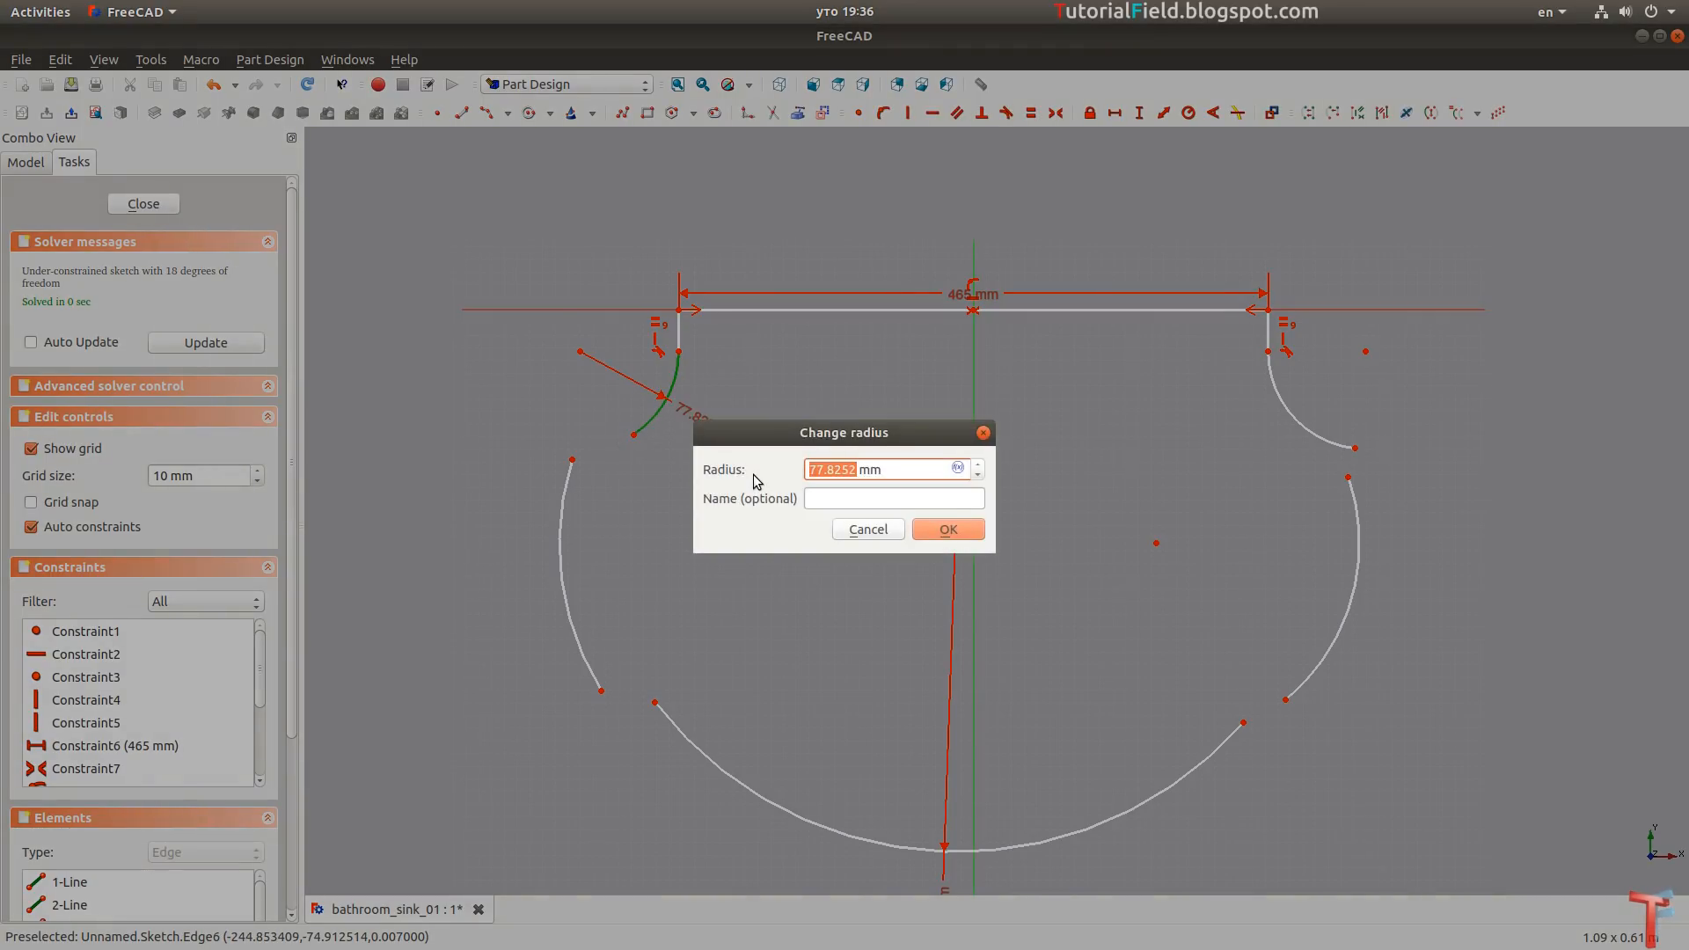
key("Return")
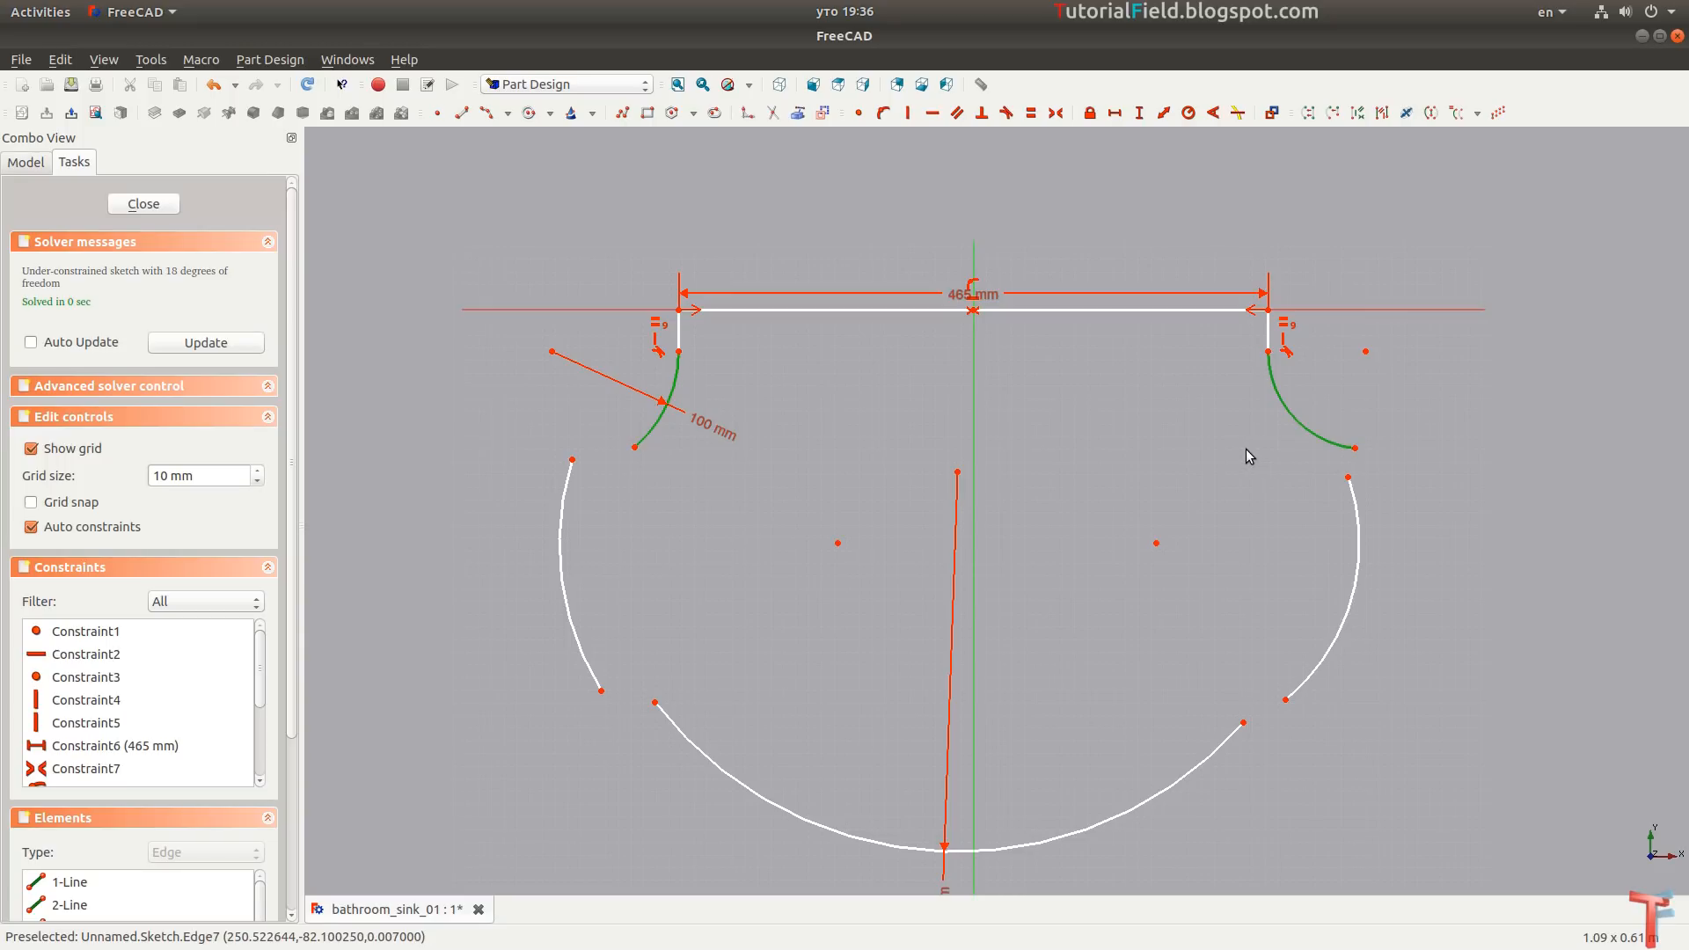
key("e")
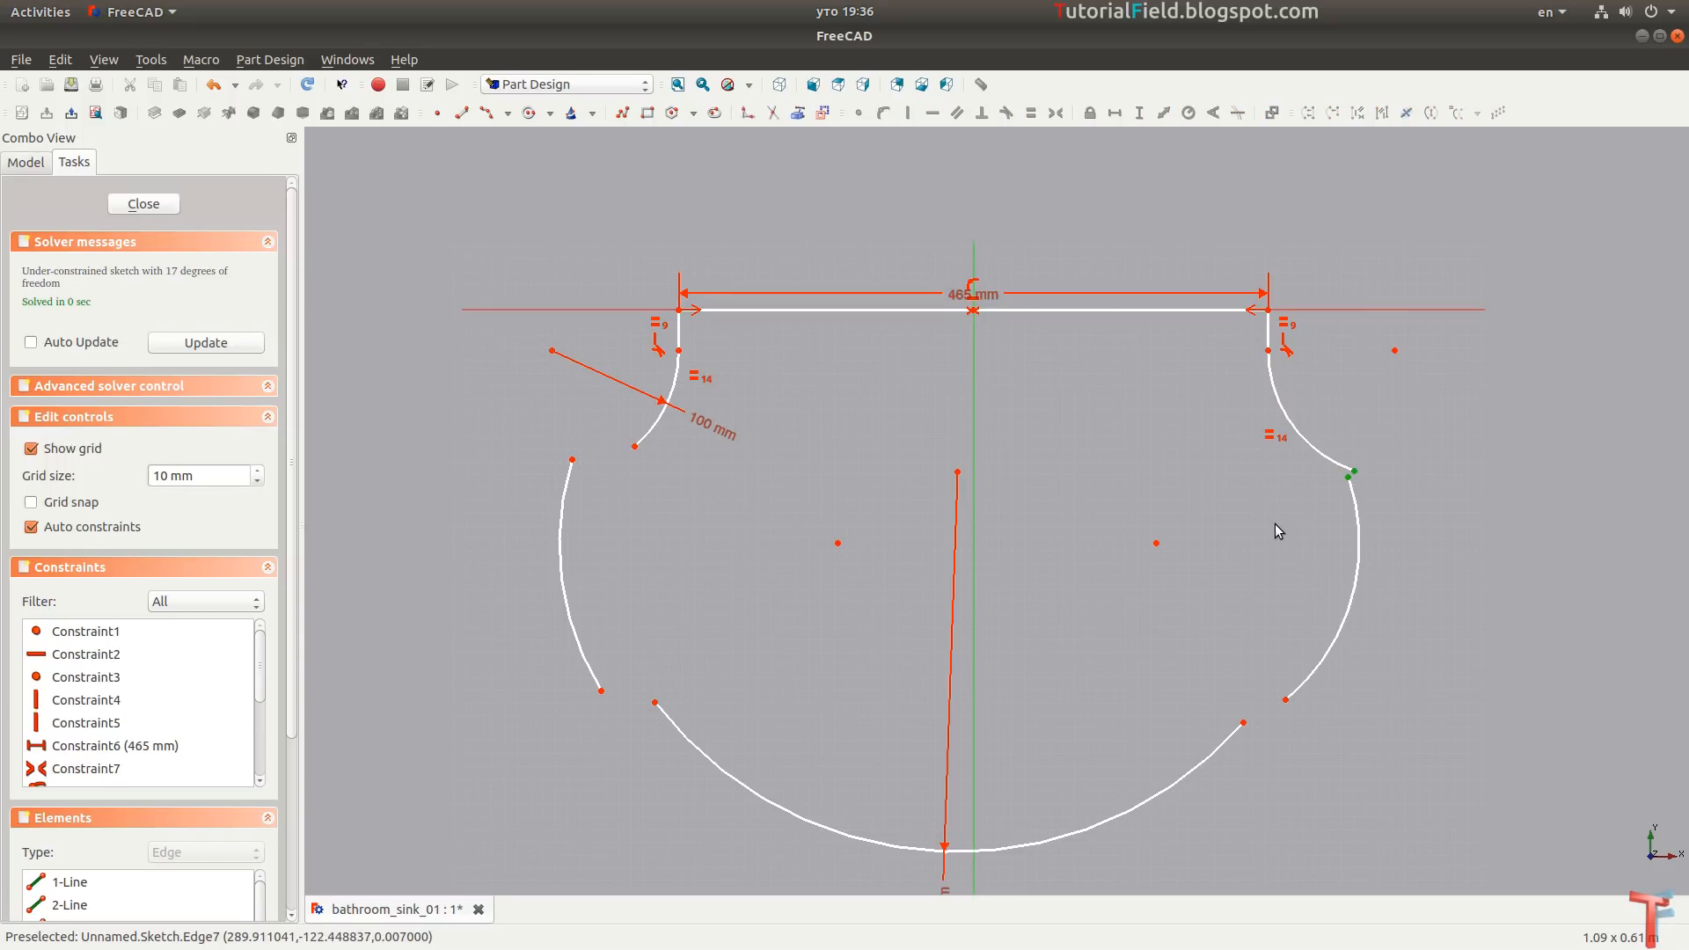
Join the small arcs to the large side arcs with endpoint tangent constraints on both sides.
key("t")
left_click_drag(507, 433, 669, 477)
key("t")
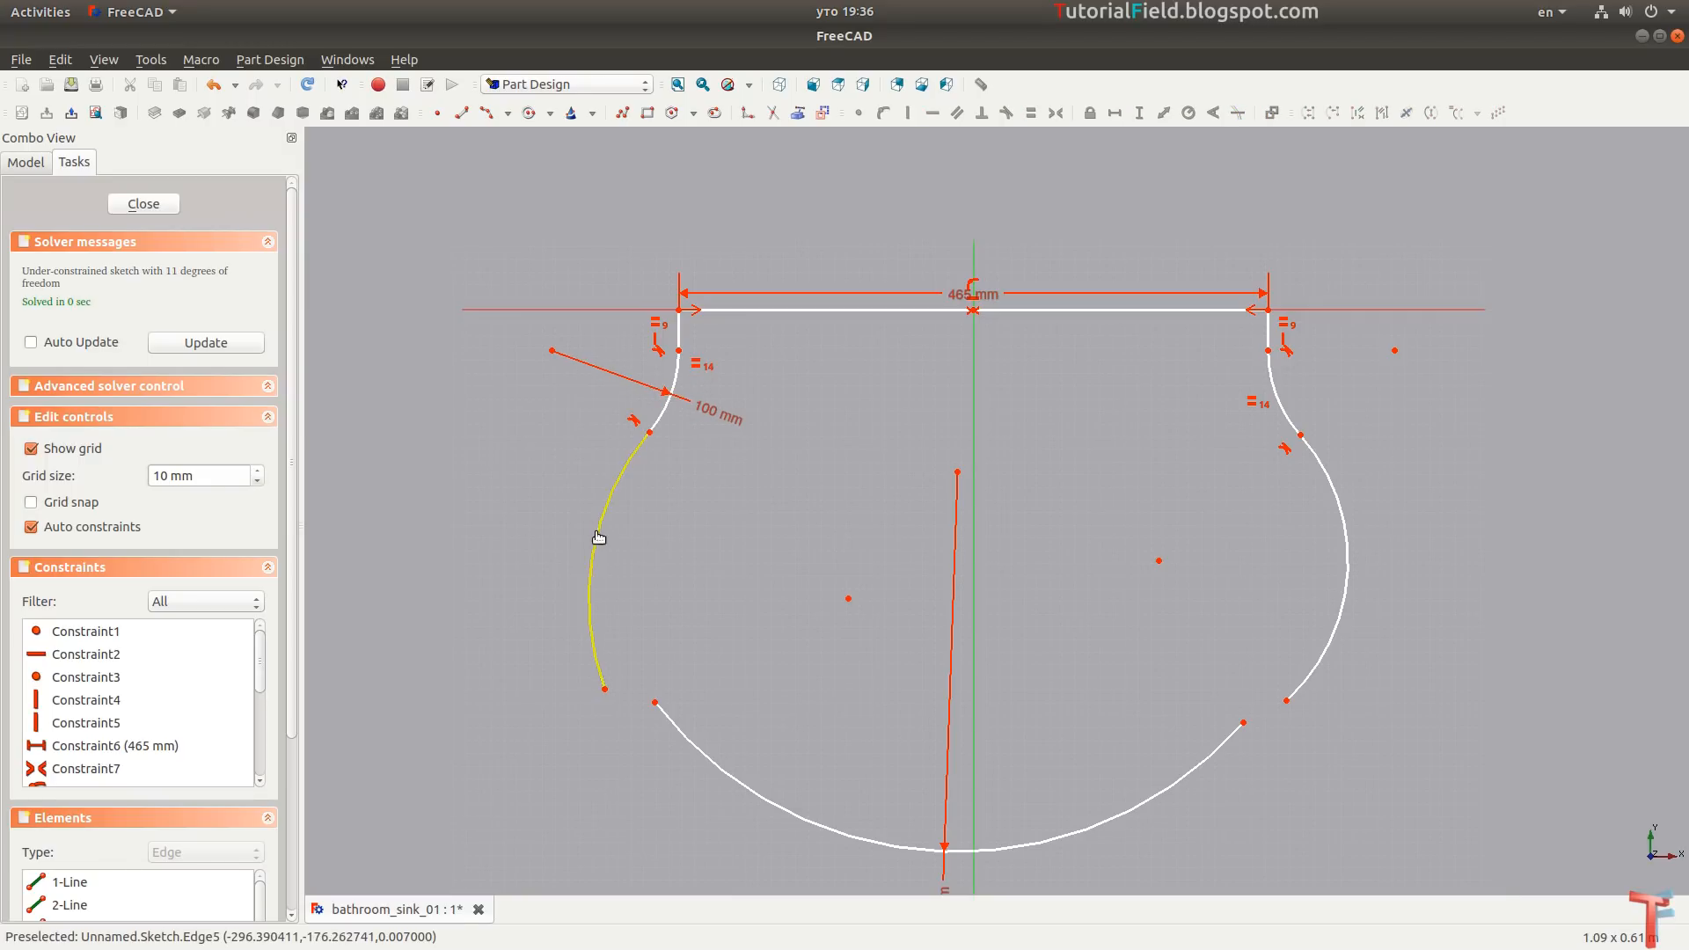
Constrain the radius of the large left arc to 200 mm.
left_click(596, 539)
type("r")
type("200mm")
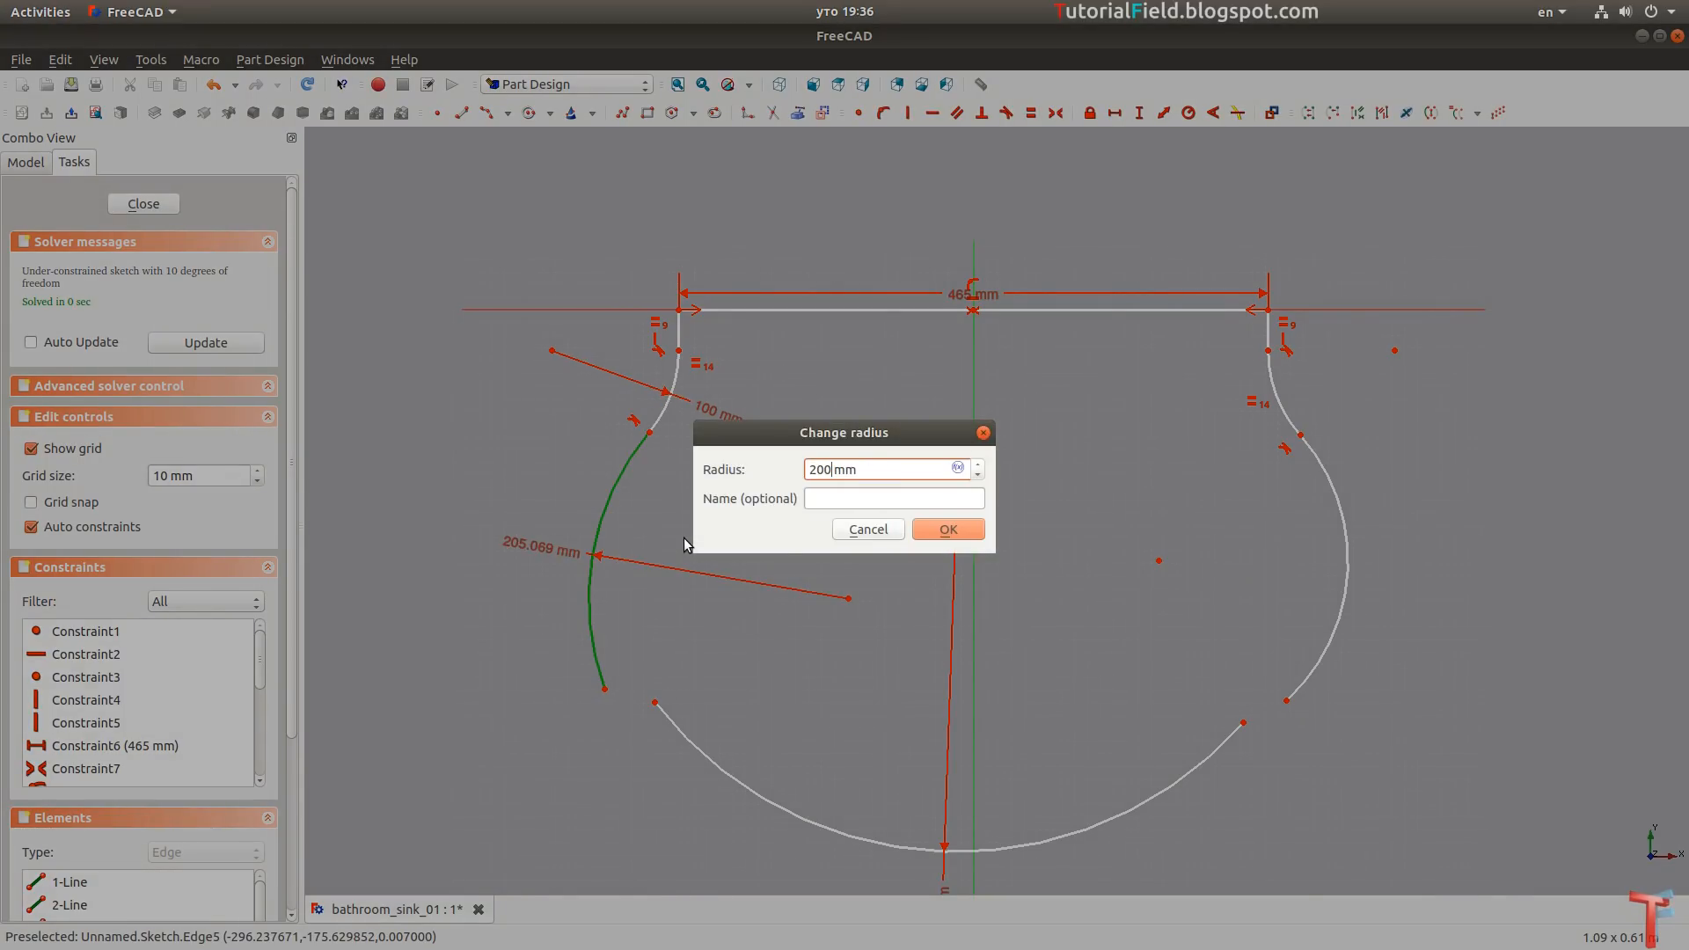
key("Return")
Join the lower ends of both large side arcs to the bottom arc with endpoint tangent constraints.
left_click_drag(538, 655, 708, 756)
key("t")
left_click_drag(1190, 659, 1367, 768)
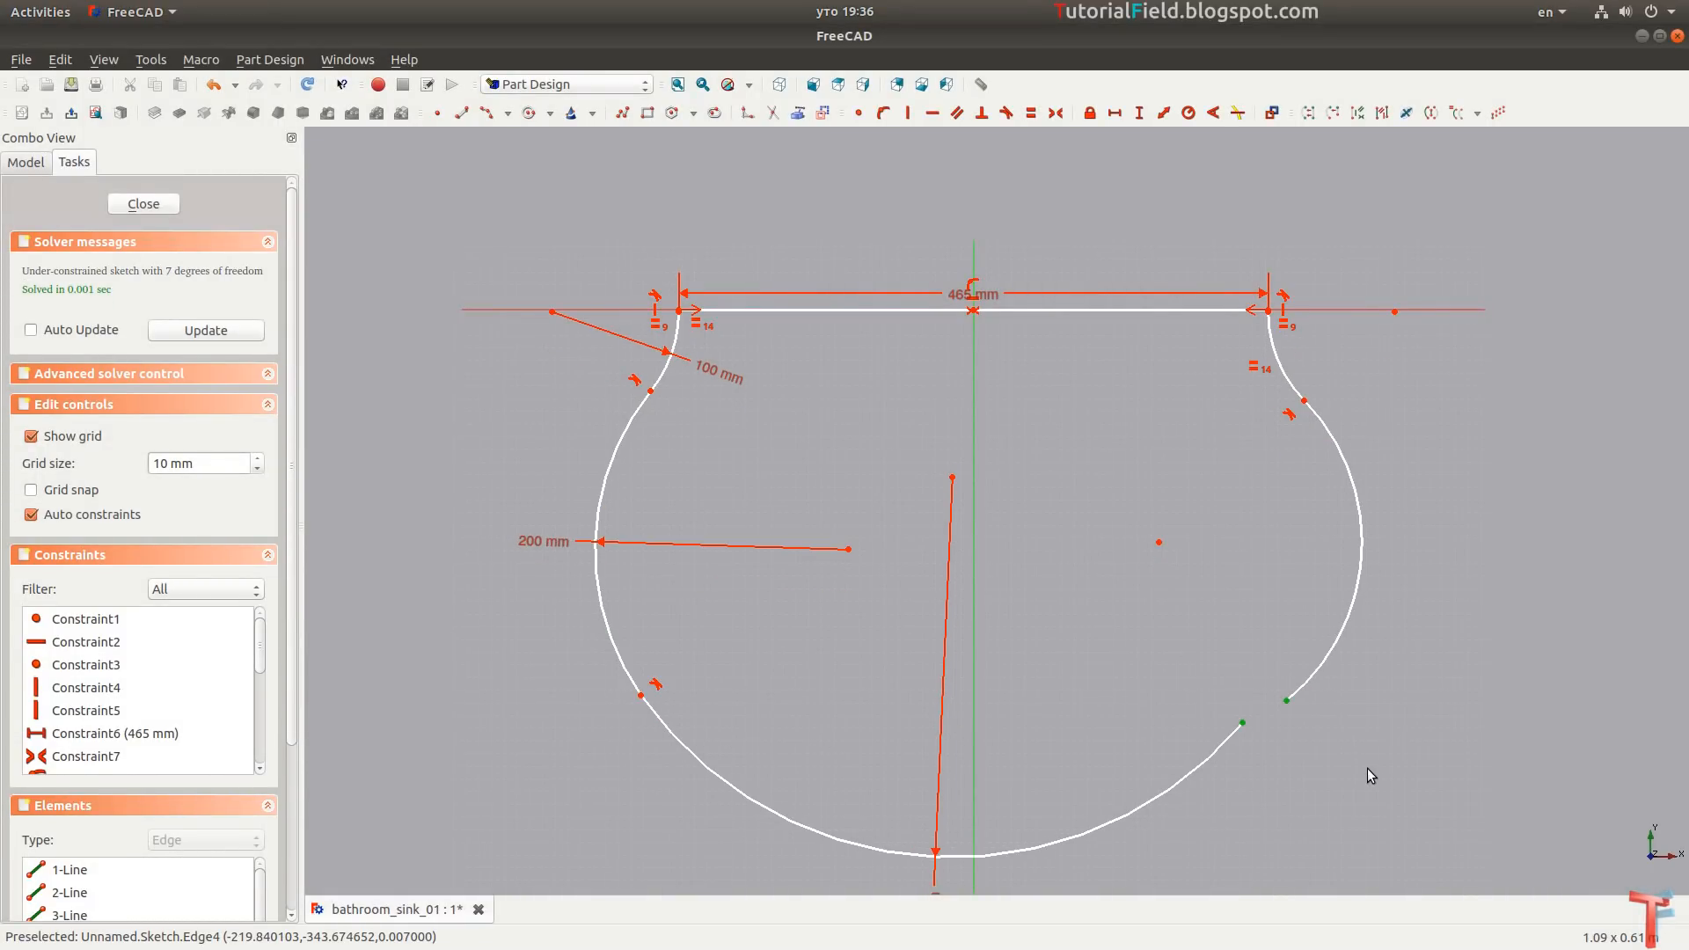
key("t")
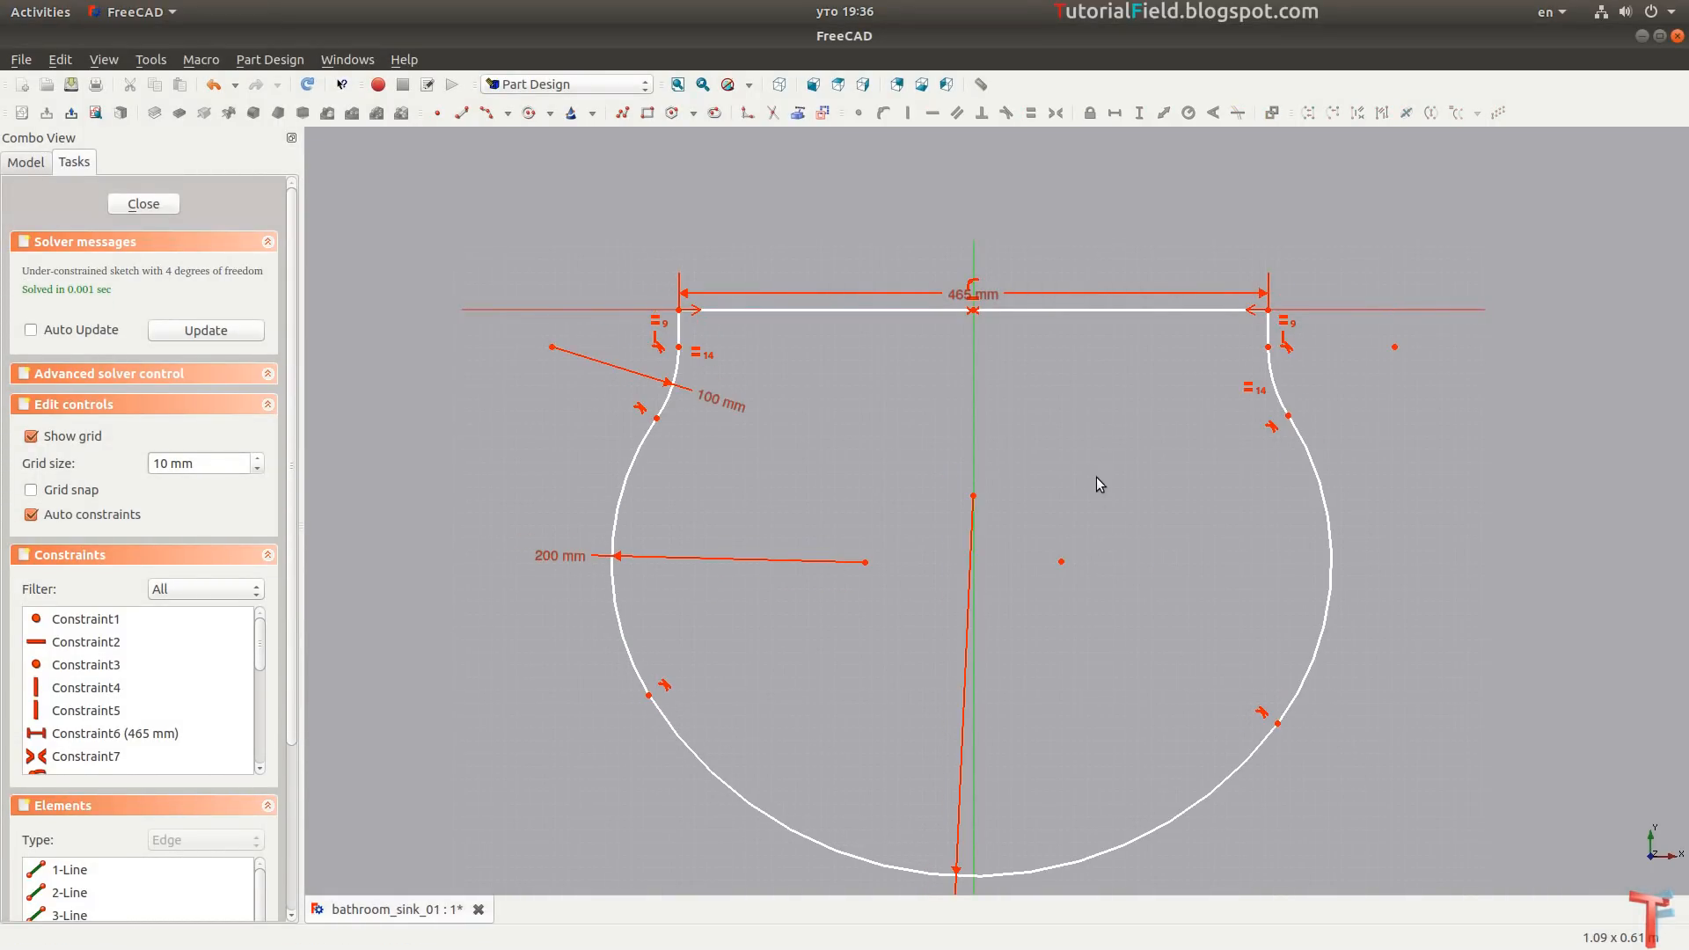
middle_click_drag(1073, 598, 1069, 561)
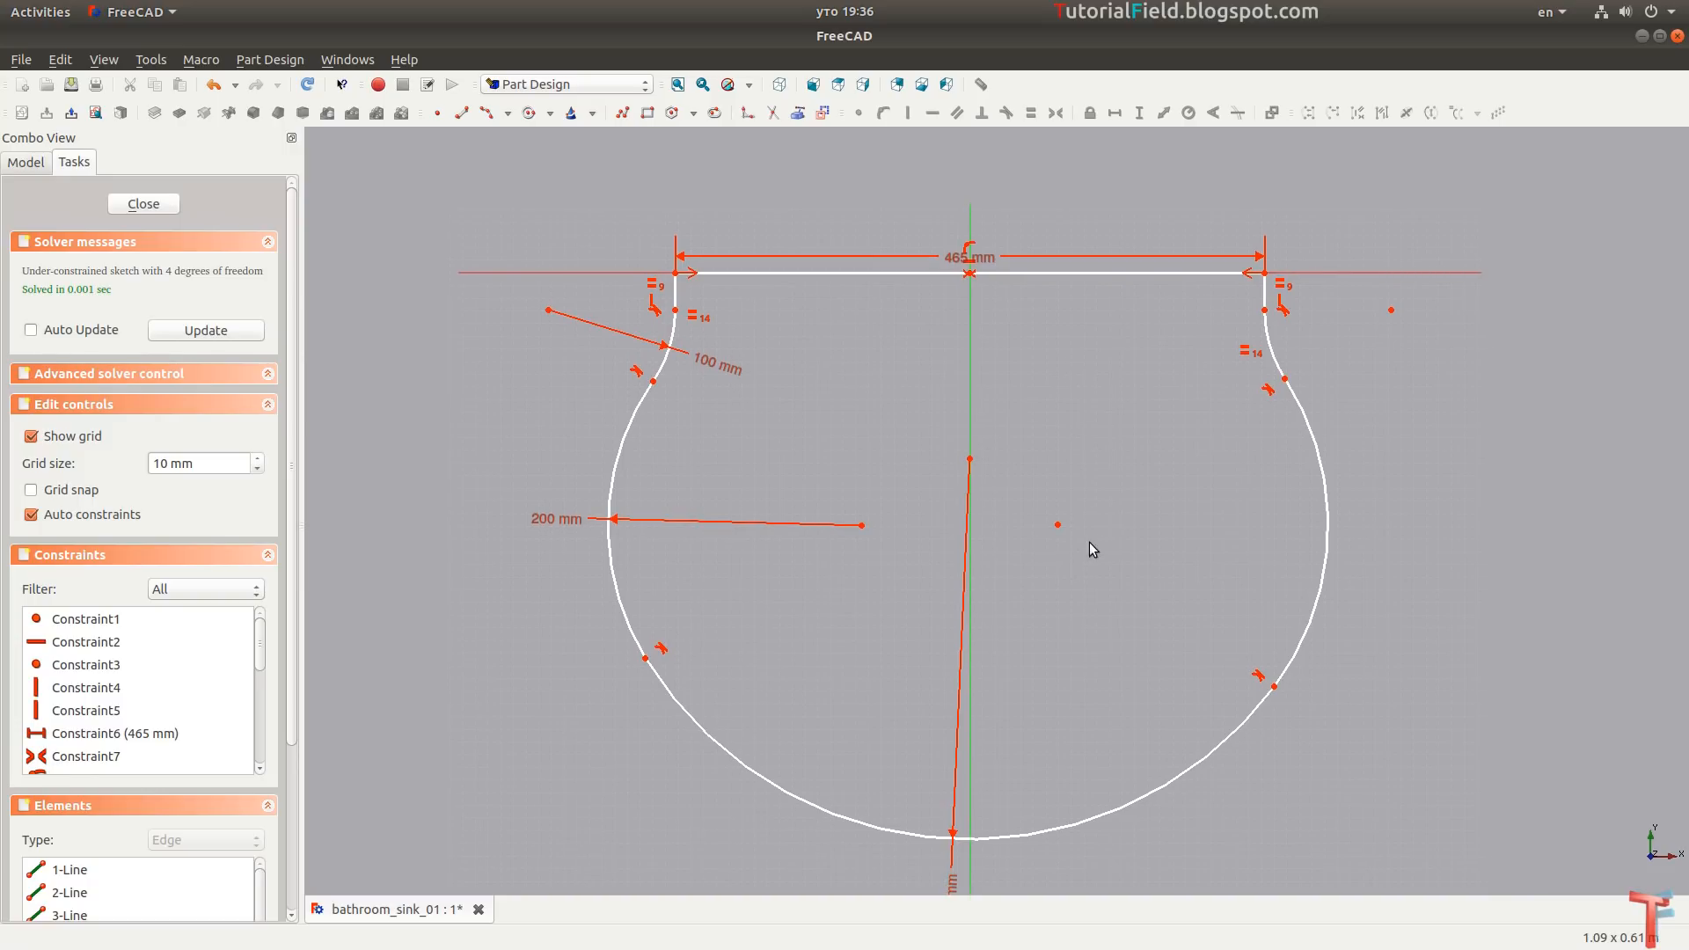
Draw a vertical line from the origin down past the bottom arc and constrain its vertical length to 430 mm.
key("l")
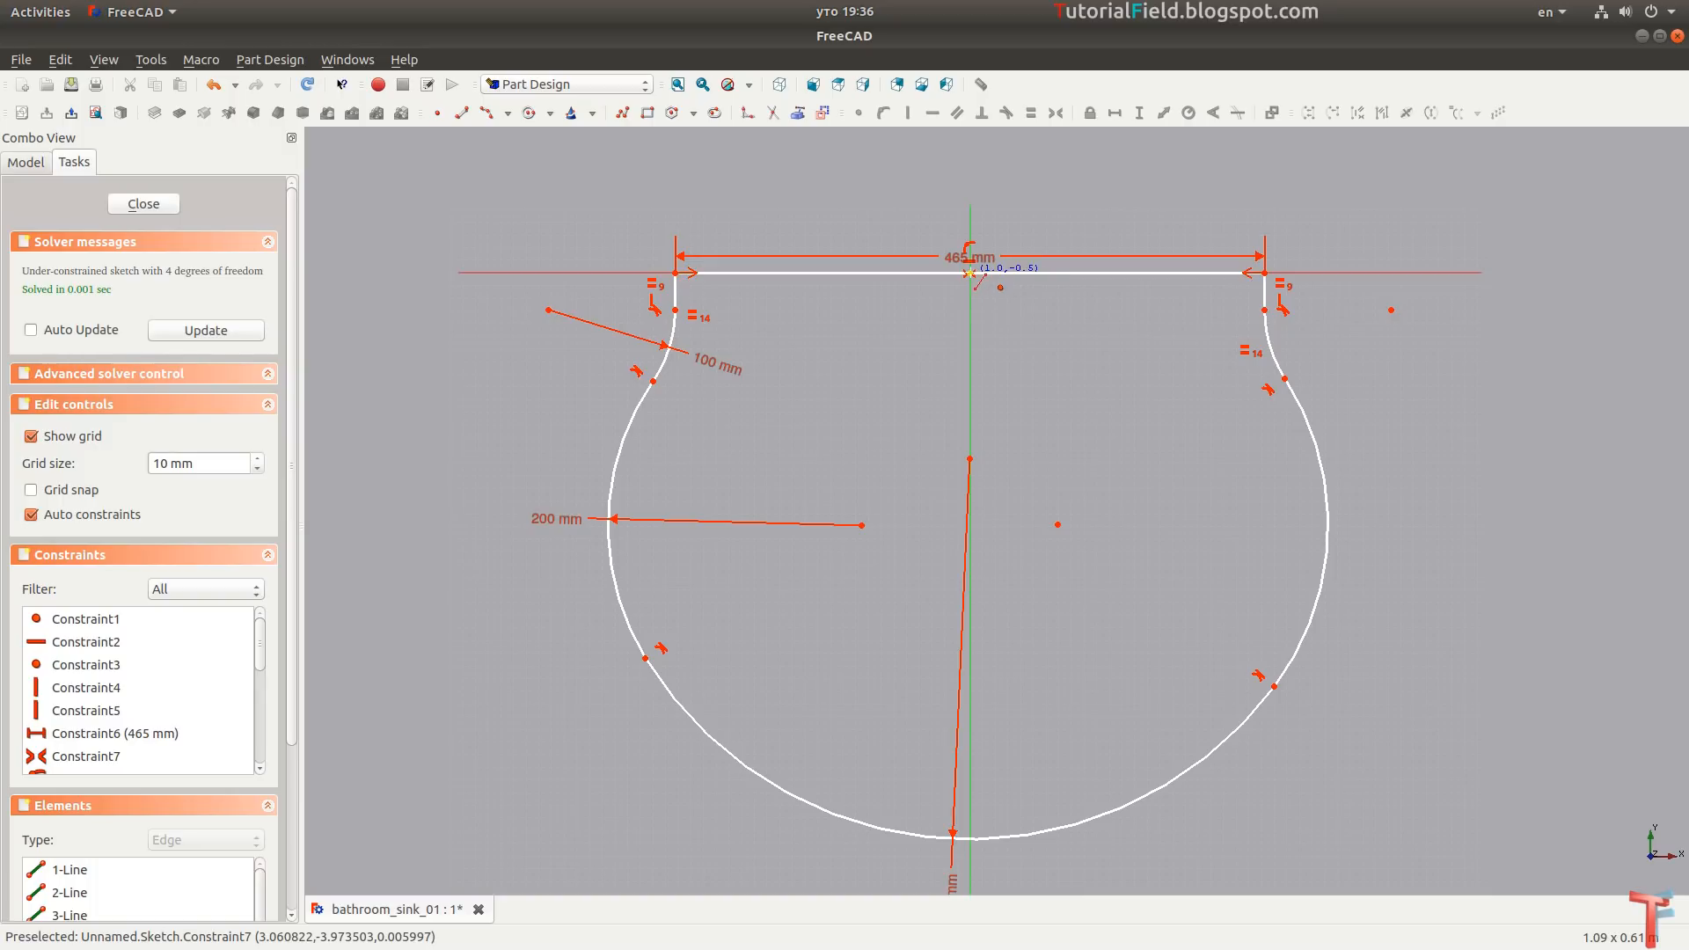
left_click(969, 272)
left_click(969, 866)
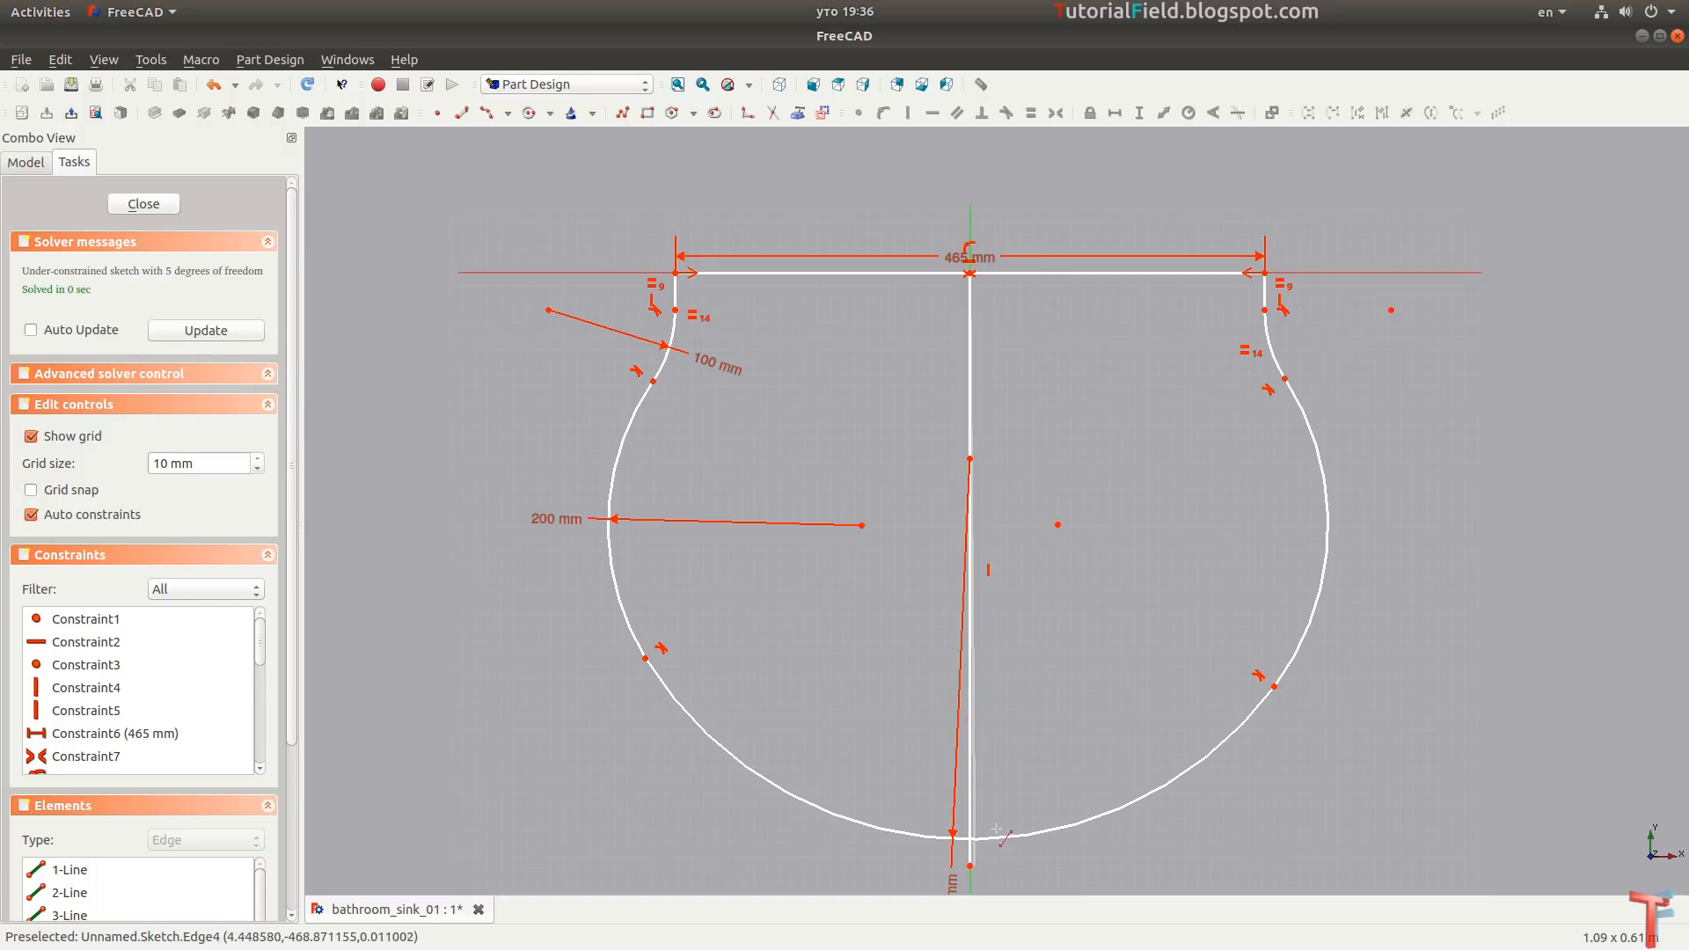
right_click(1025, 670)
left_click(970, 667)
middle_click_drag(1081, 712, 1053, 651)
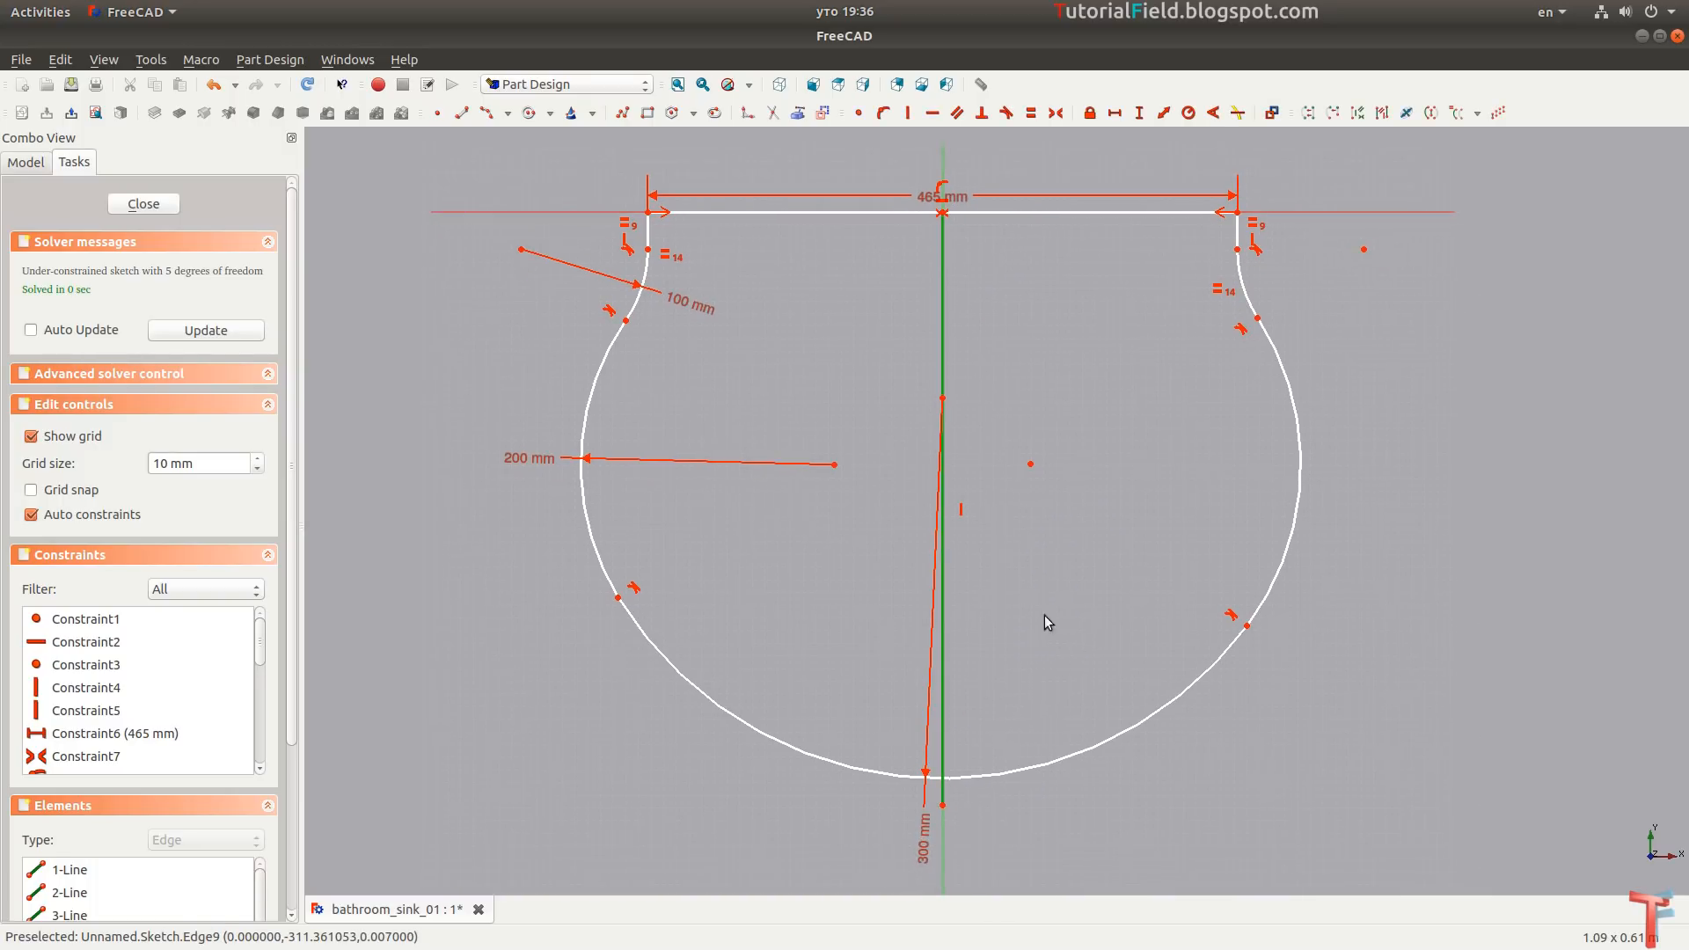
type("i")
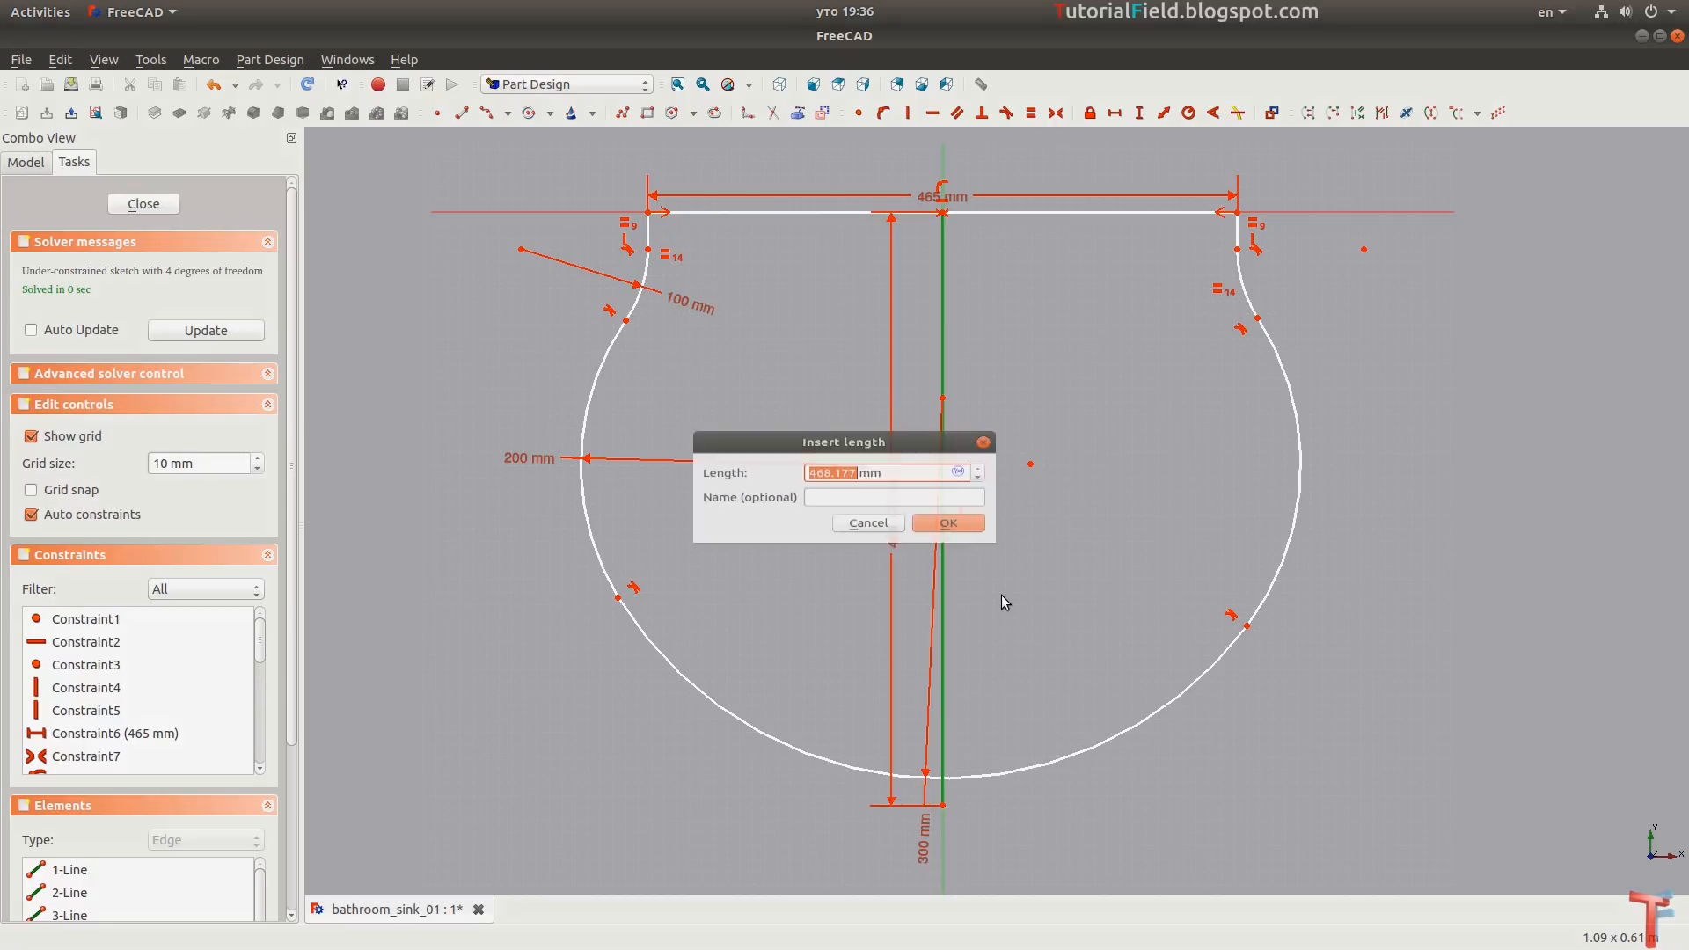
type("430")
key("Return")
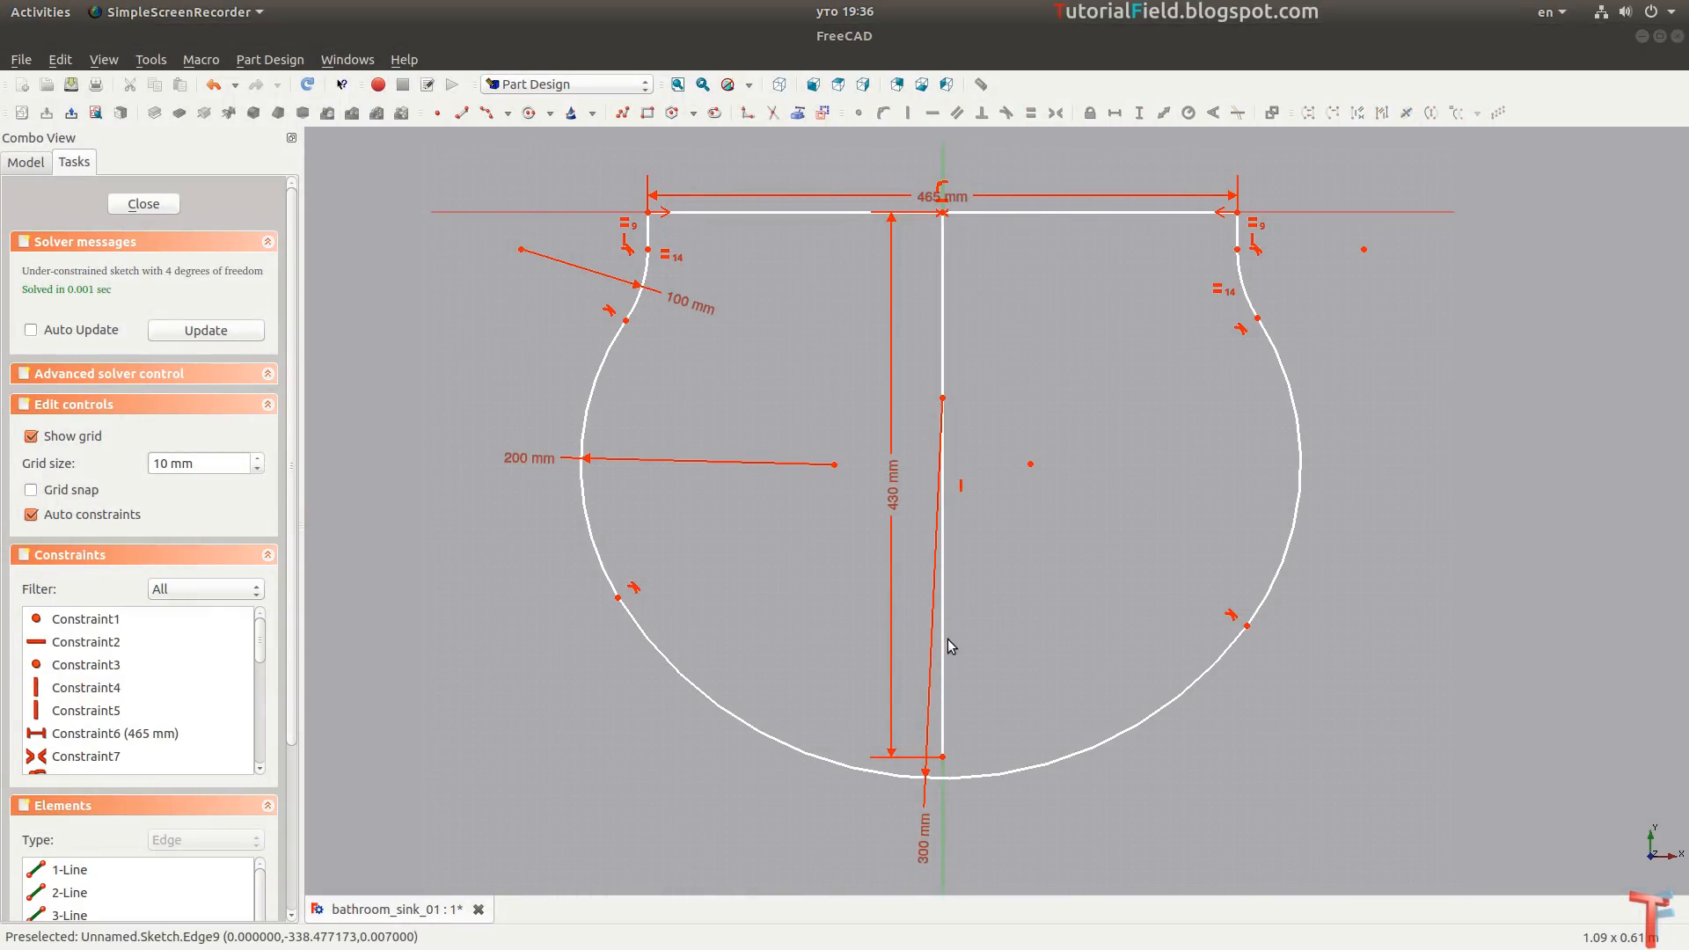
Convert the vertical line to construction geometry and constrain its lower end perpendicular to the bottom arc.
left_click(942, 640)
left_click(822, 112)
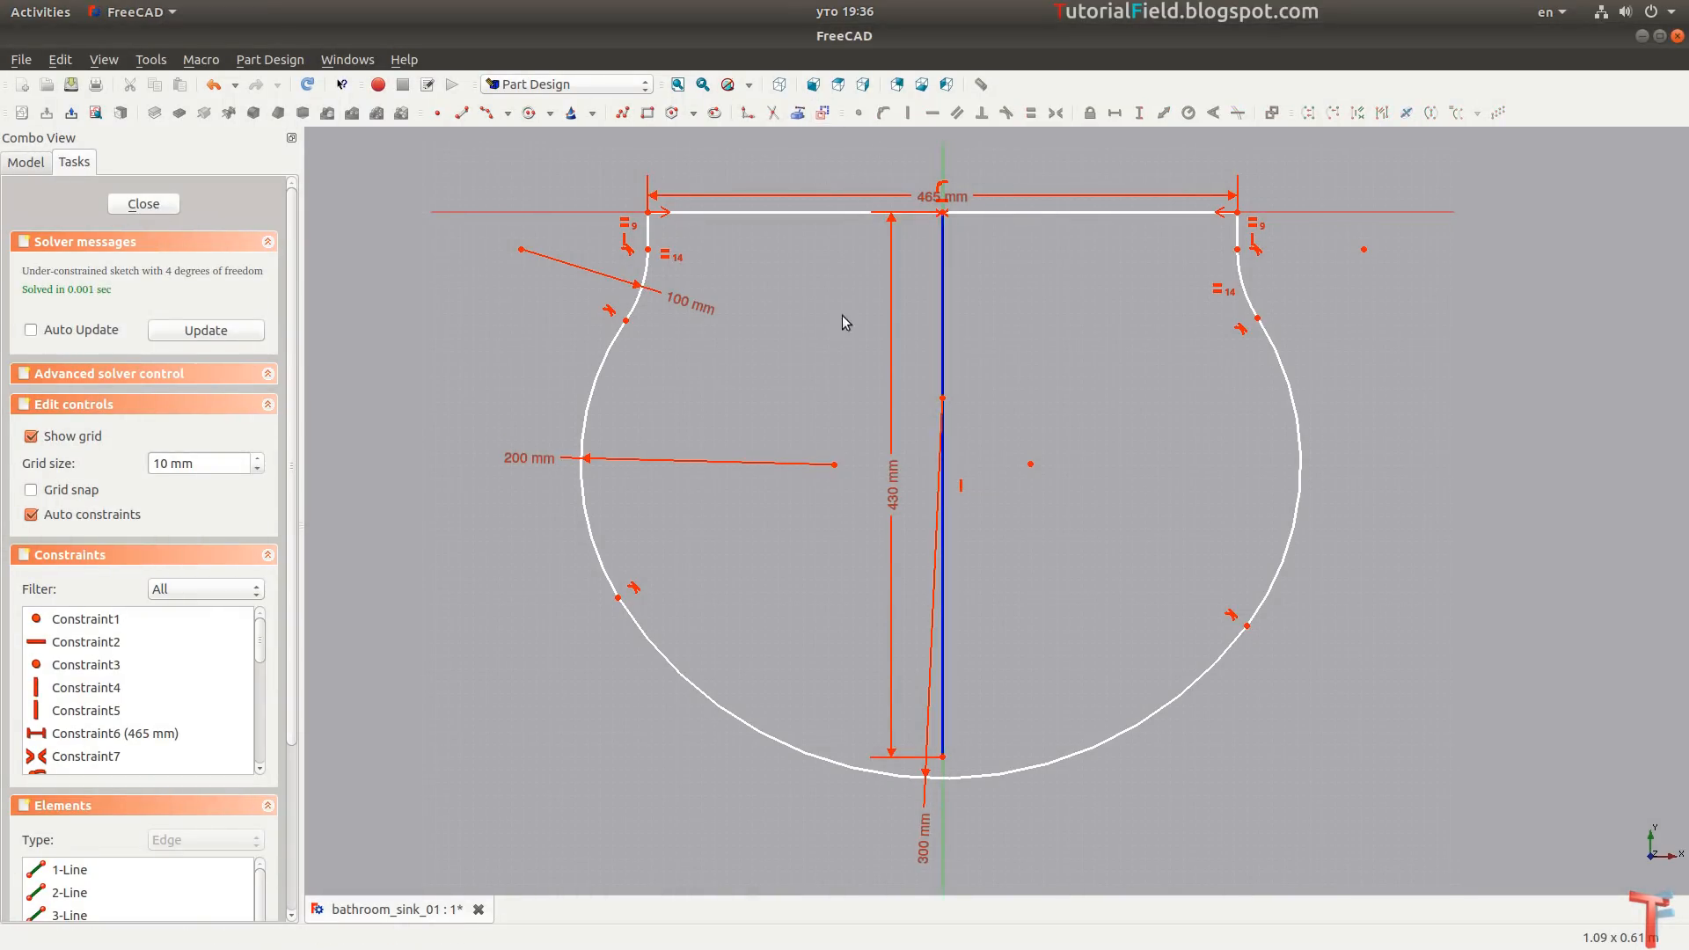
left_click(956, 778)
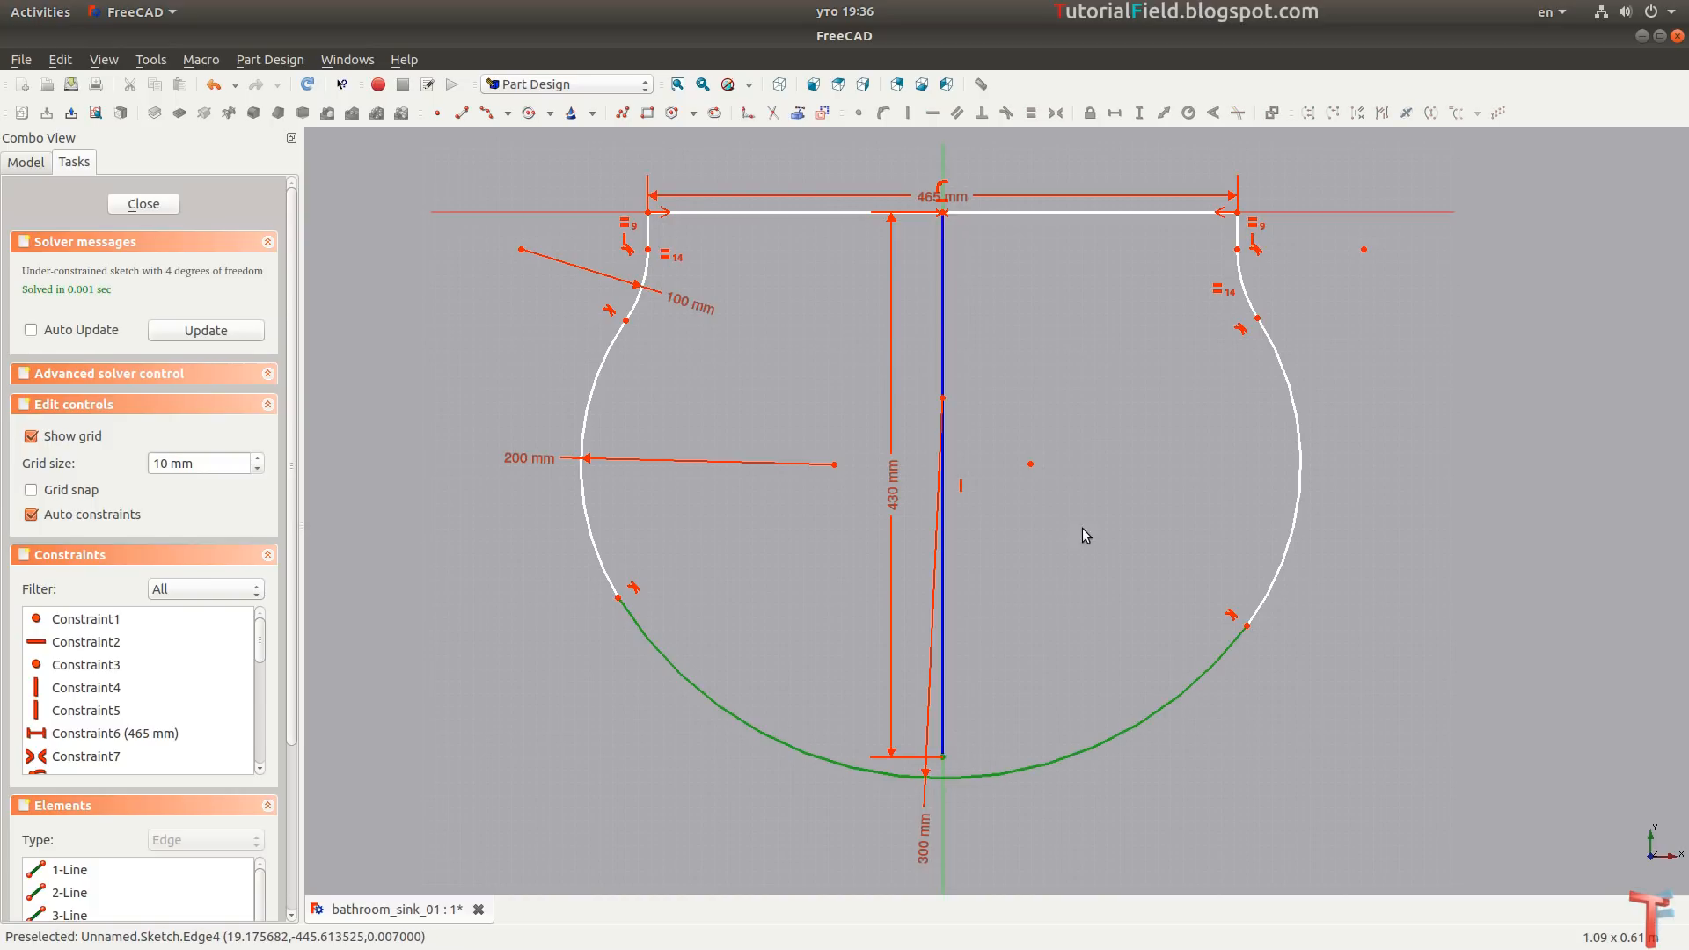
left_click(981, 114)
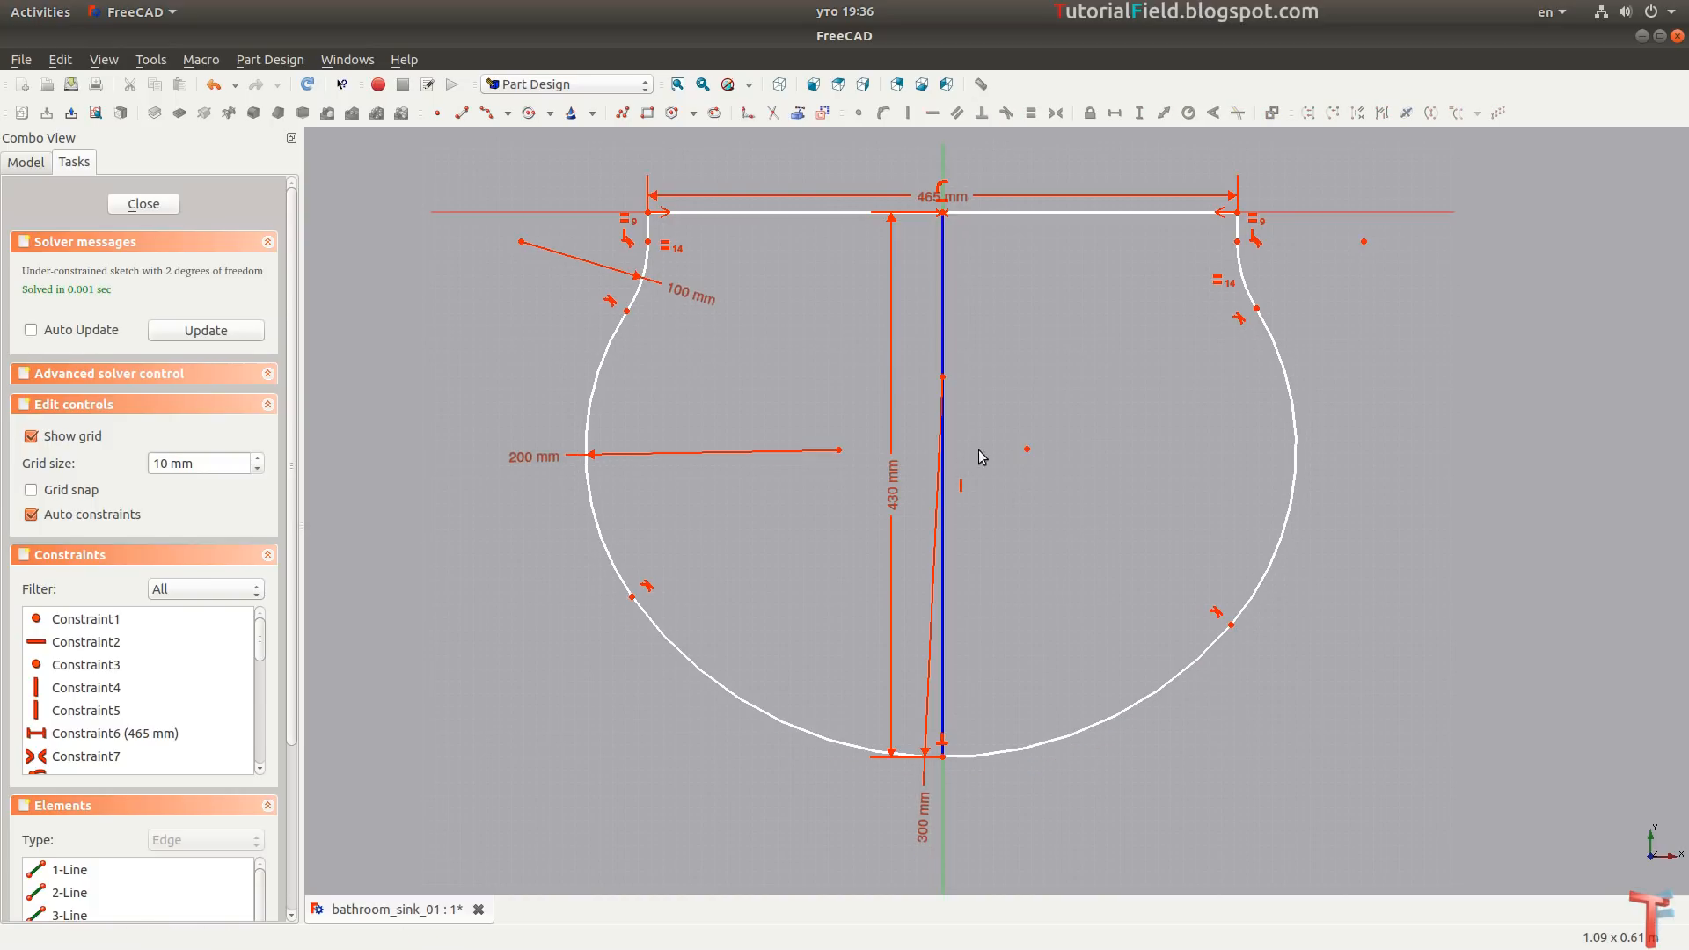
Draw a horizontal line from the vertical construction line toward the large left arc and convert it to construction geometry.
key("l")
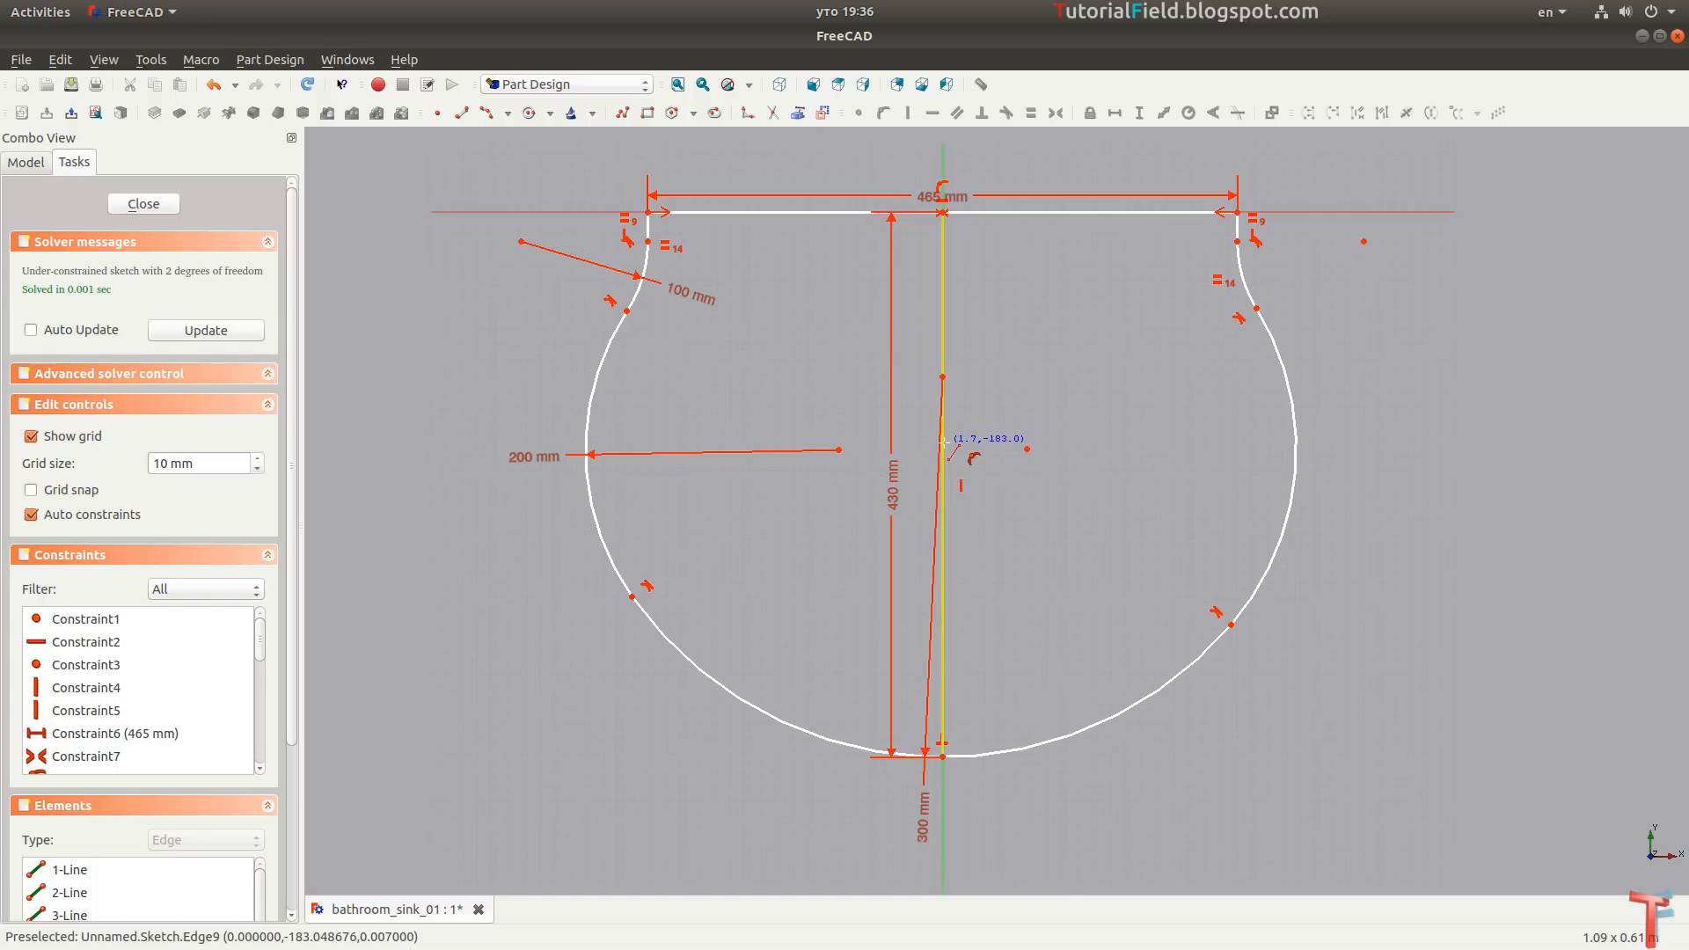
left_click(940, 444)
left_click(618, 444)
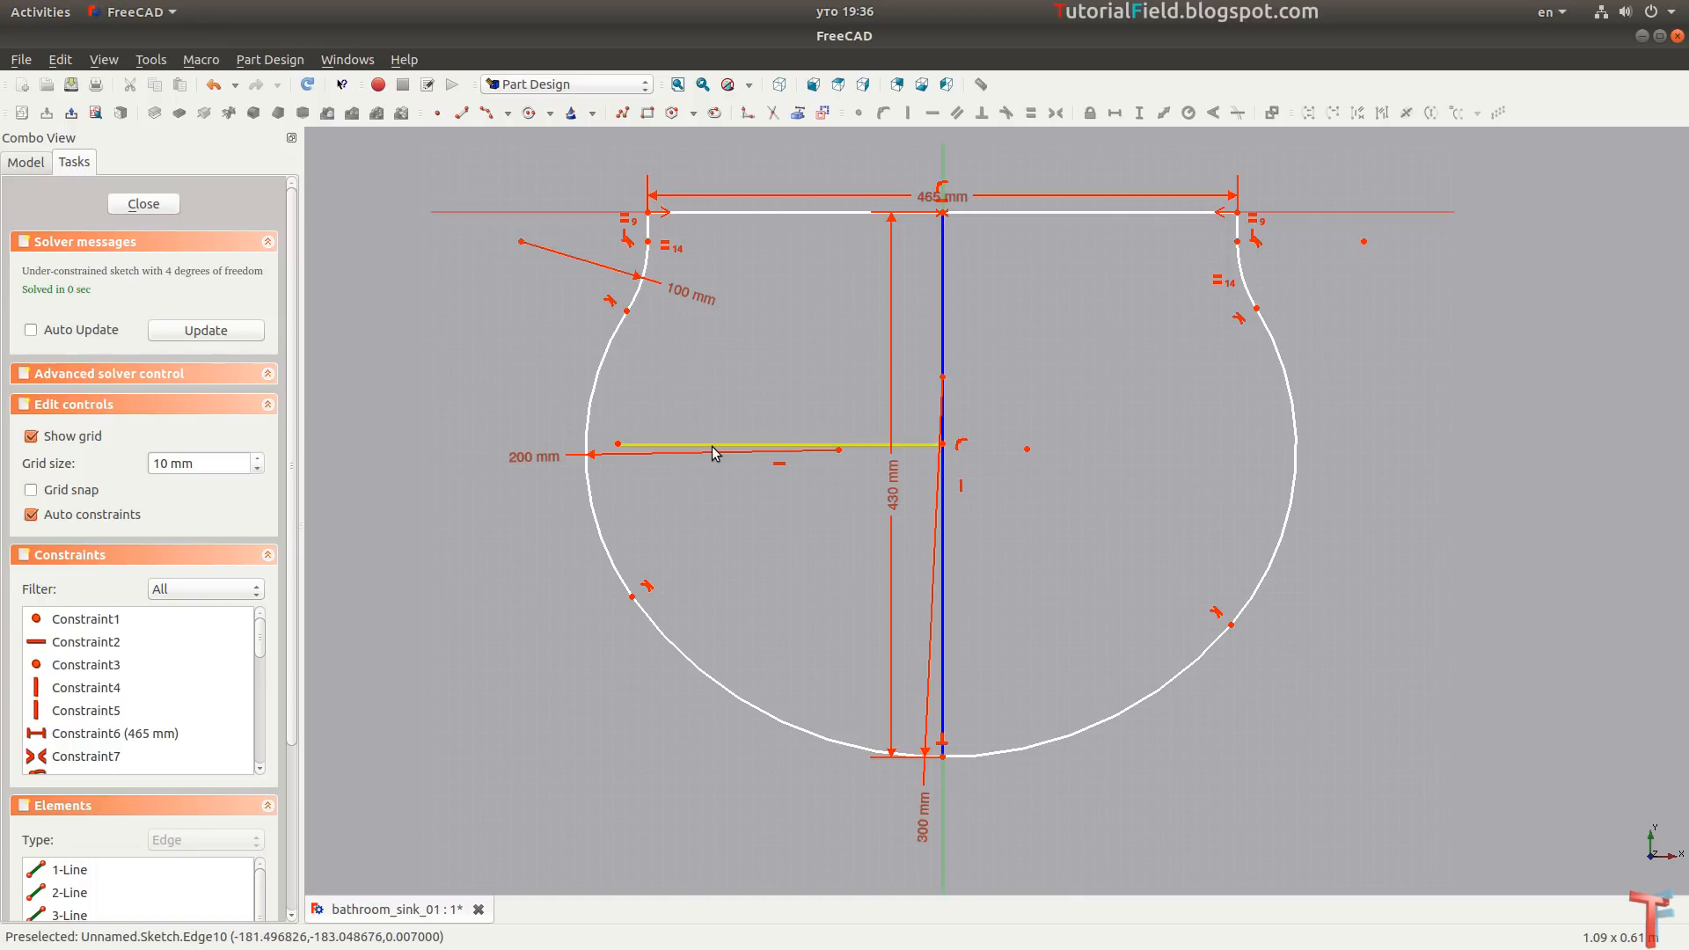
left_click(709, 445)
left_click(822, 113)
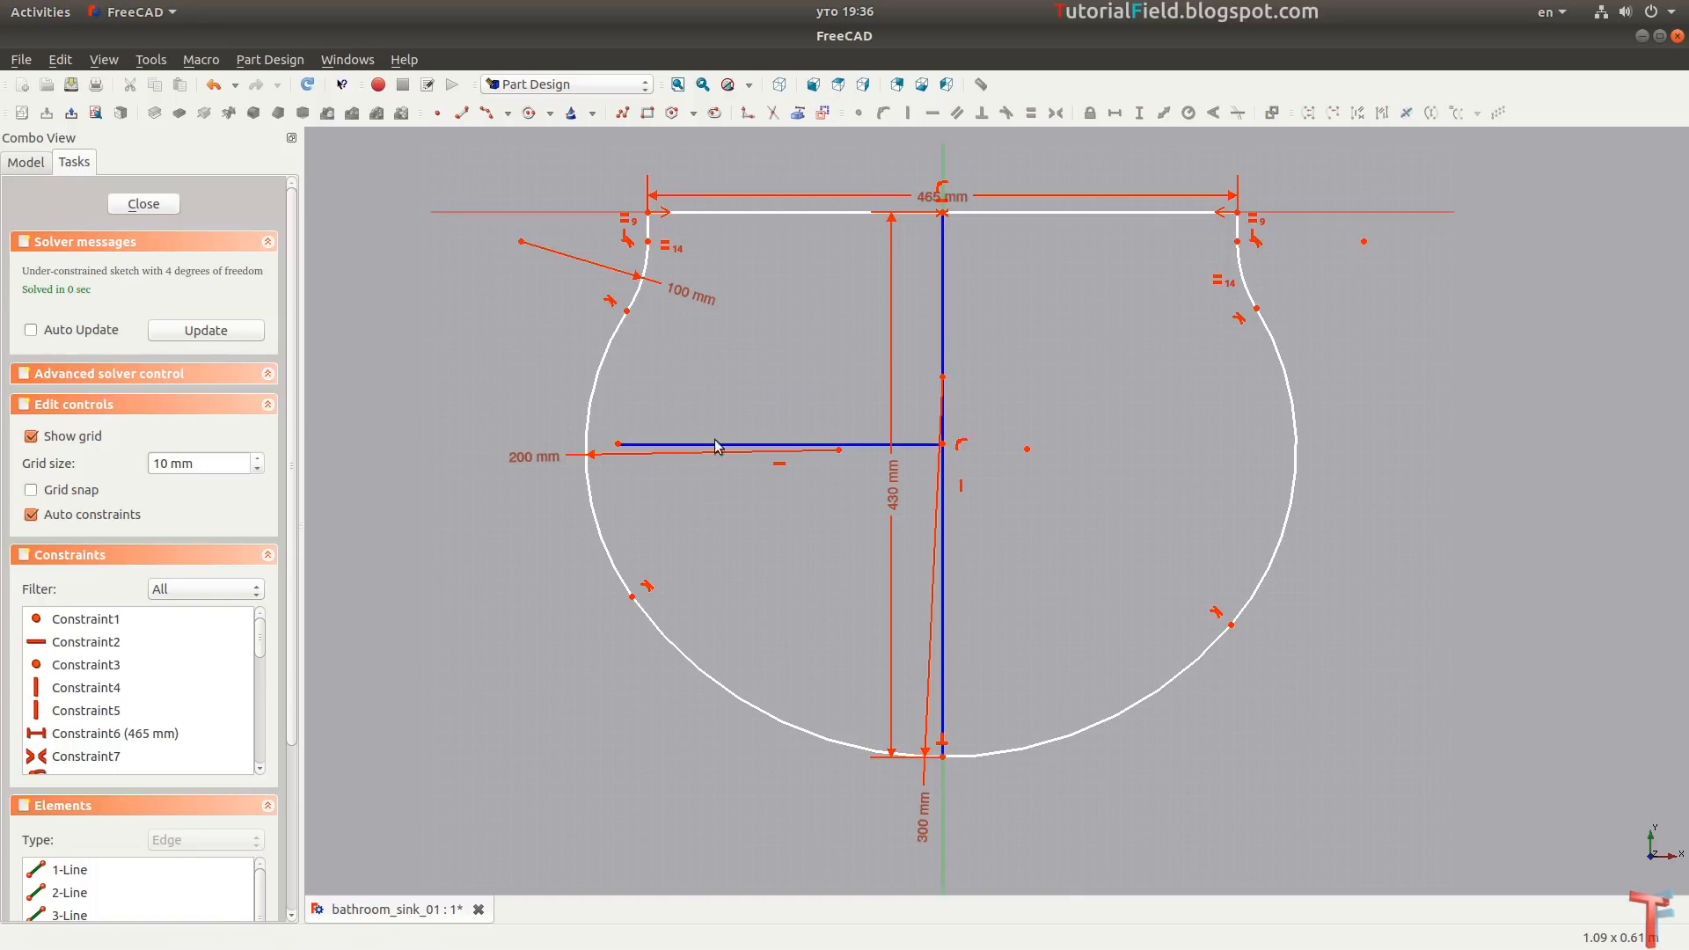
Constrain the horizontal construction line's outer end perpendicular to the large left arc.
left_click(618, 444)
left_click(587, 453)
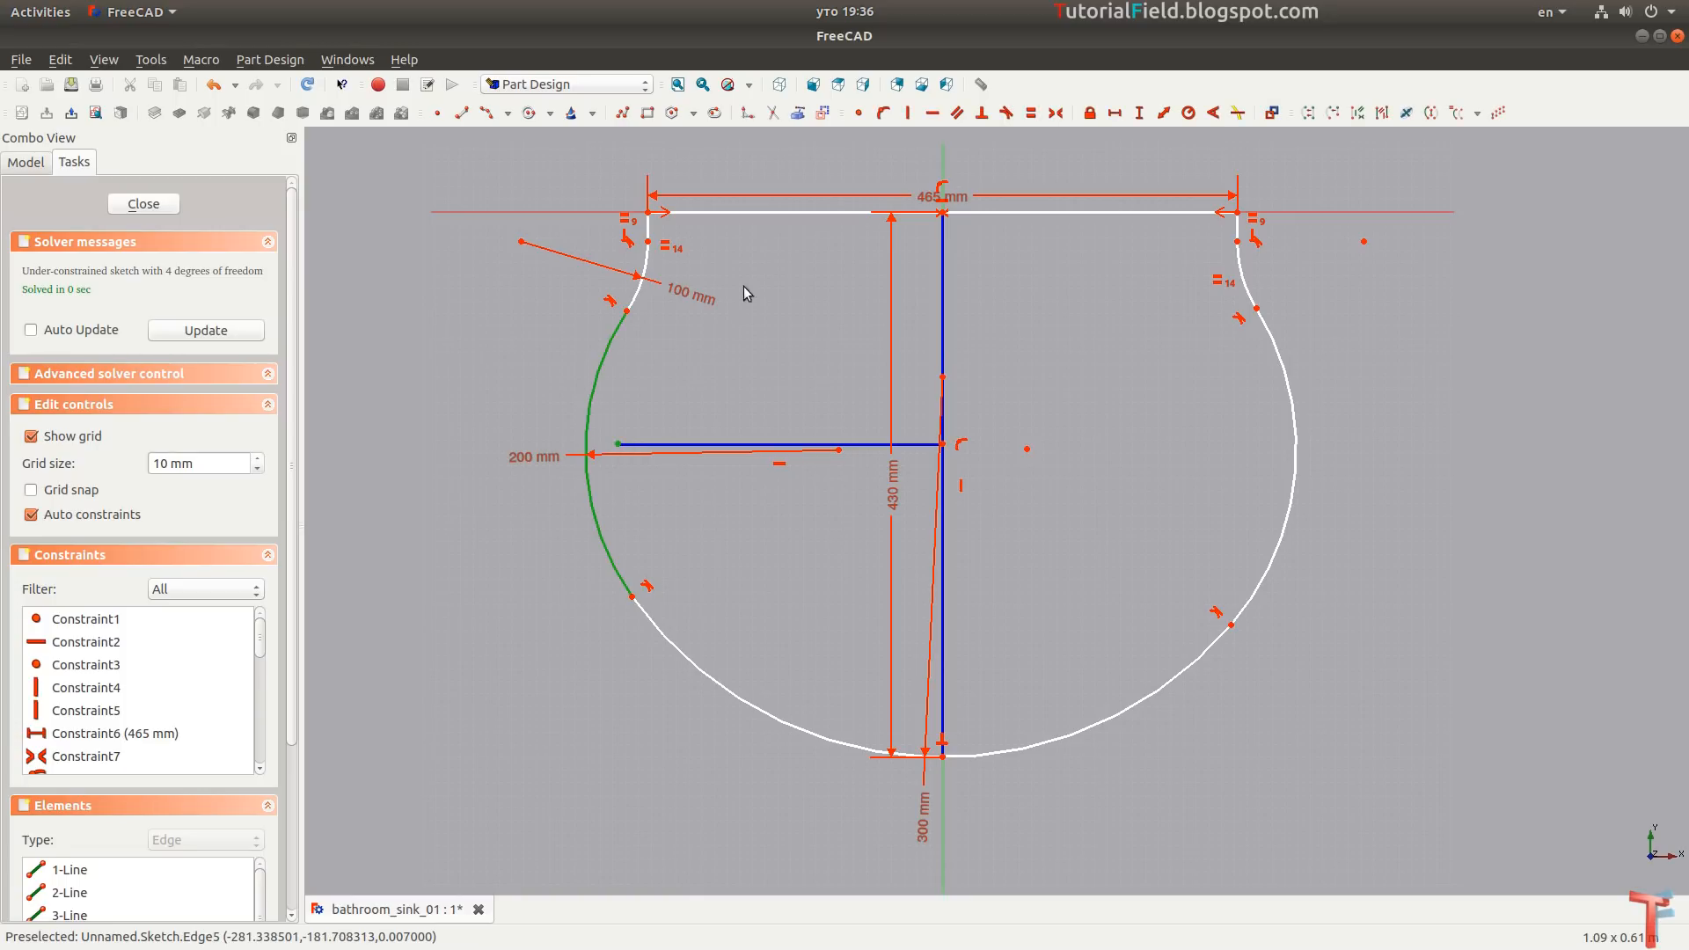
left_click(982, 113)
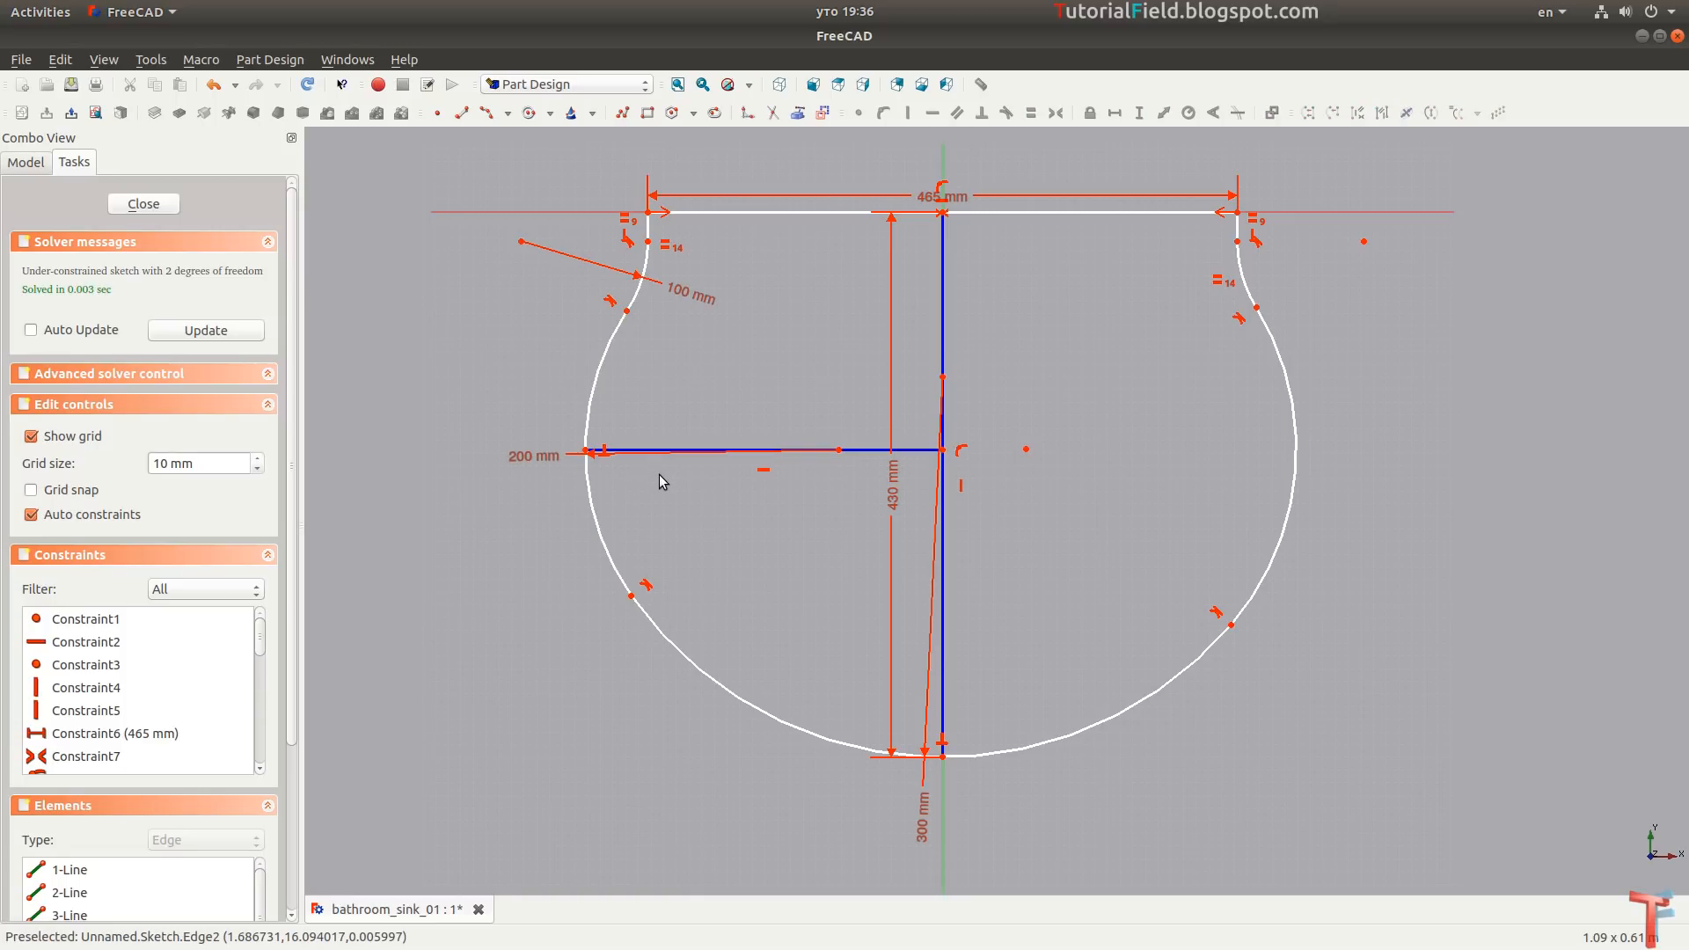
Constrain the horizontal construction line's horizontal length to 275 mm.
middle_click_drag(783, 471, 720, 492)
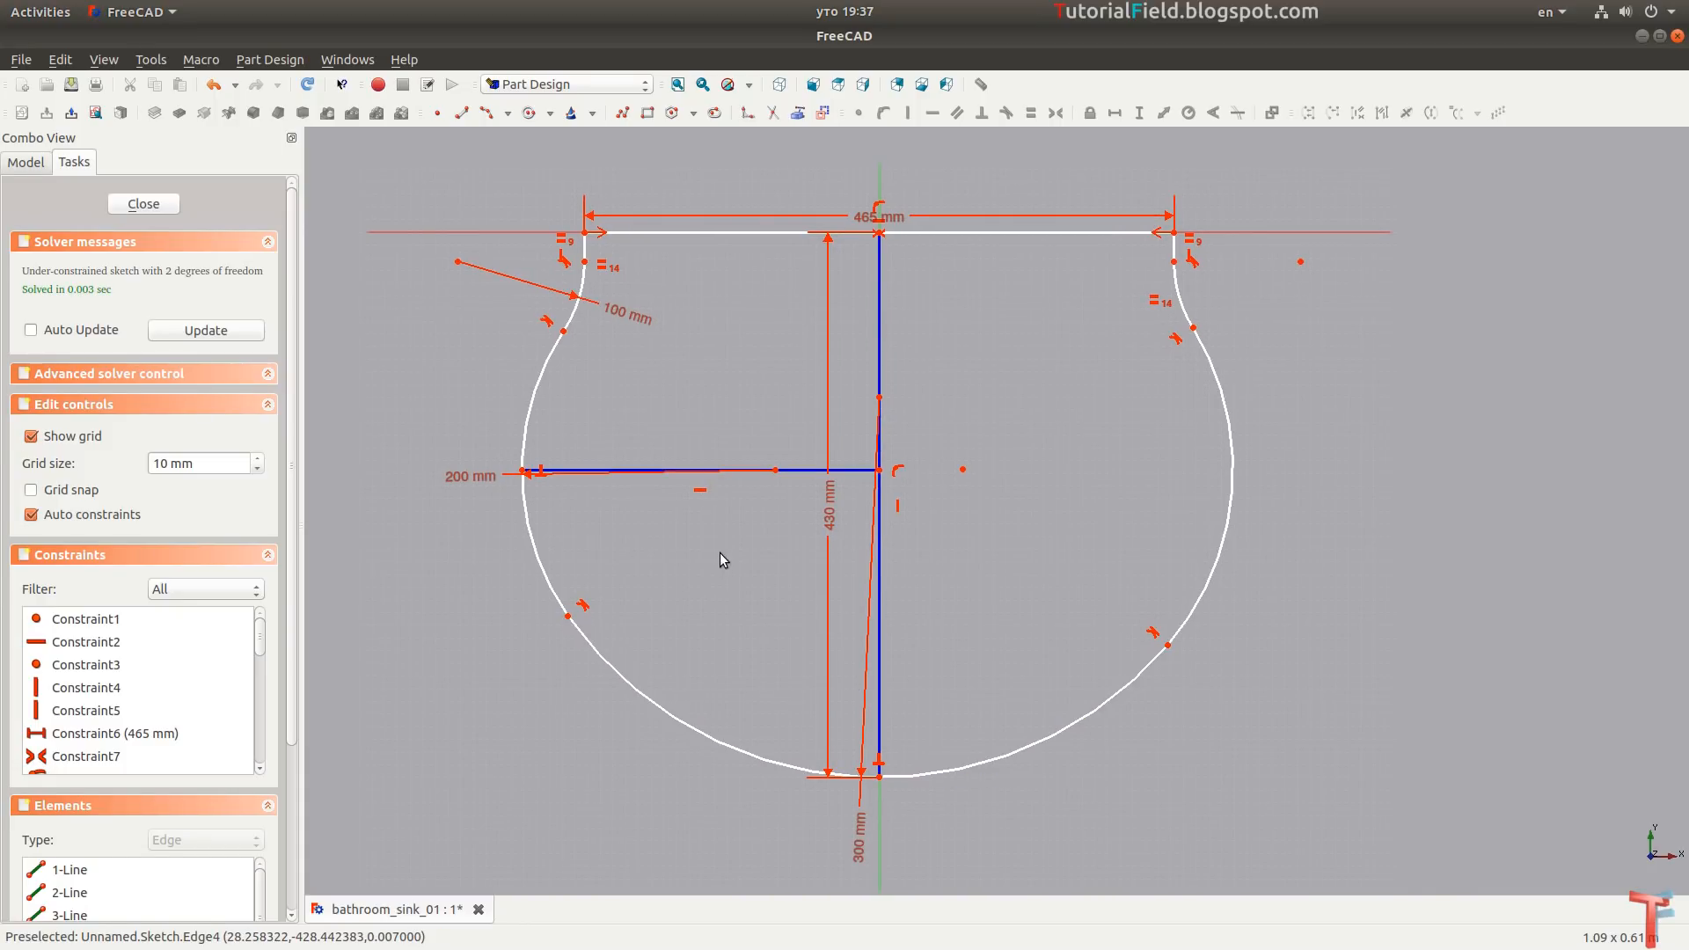
left_click(738, 471)
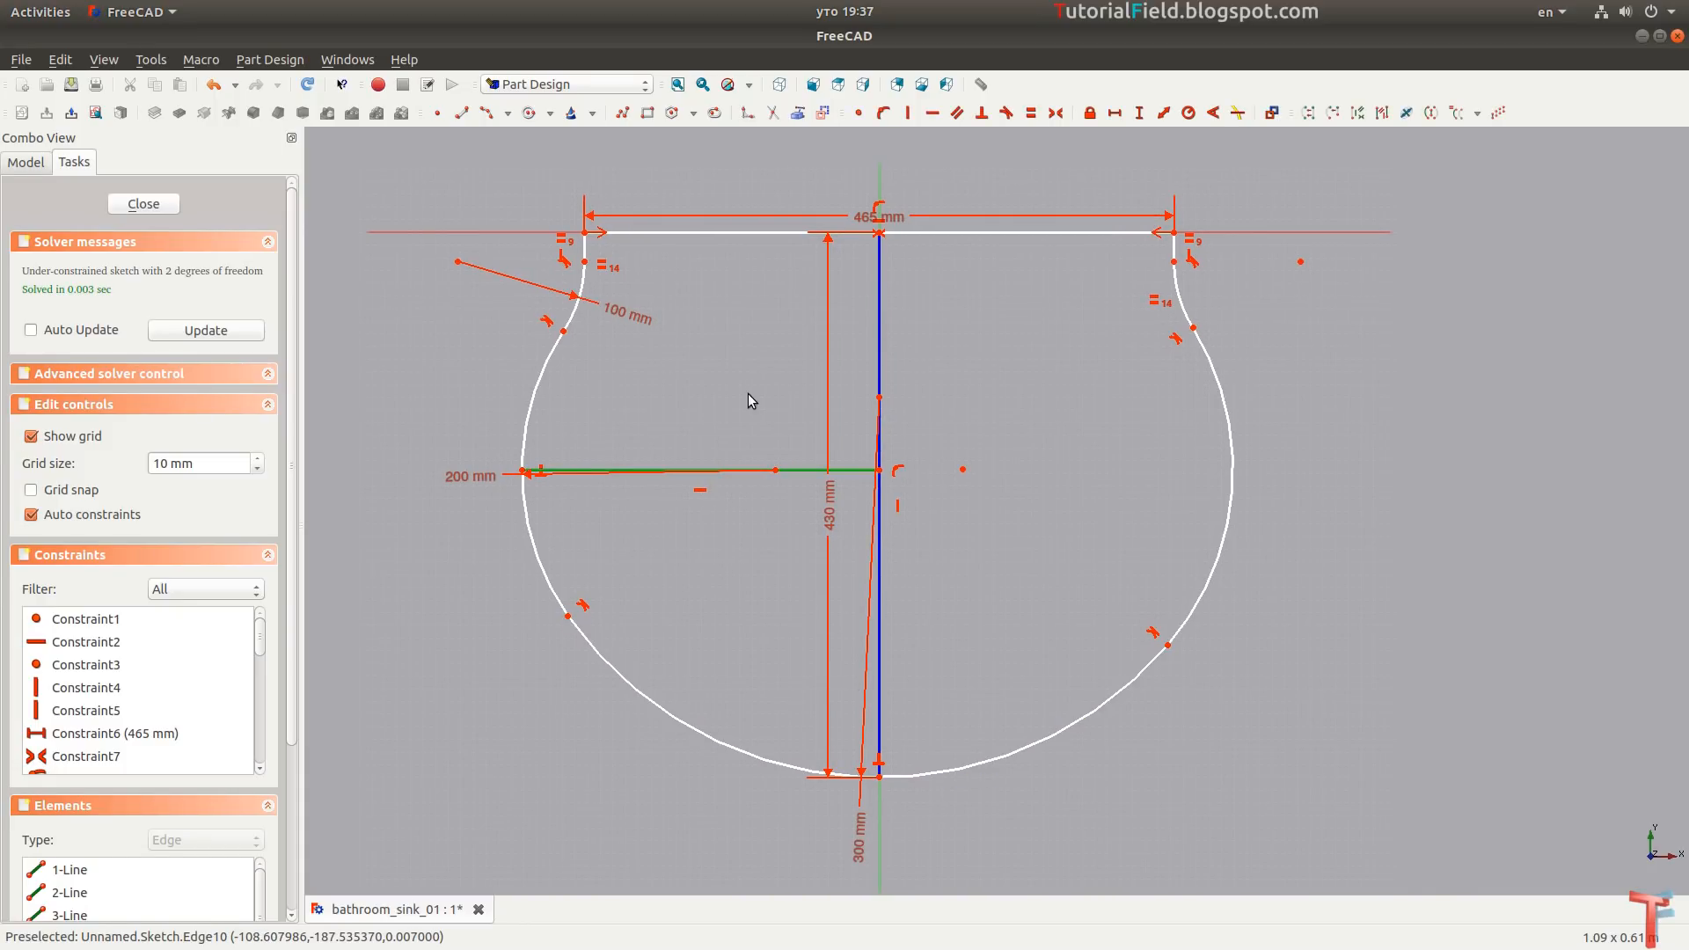
key("shift+h")
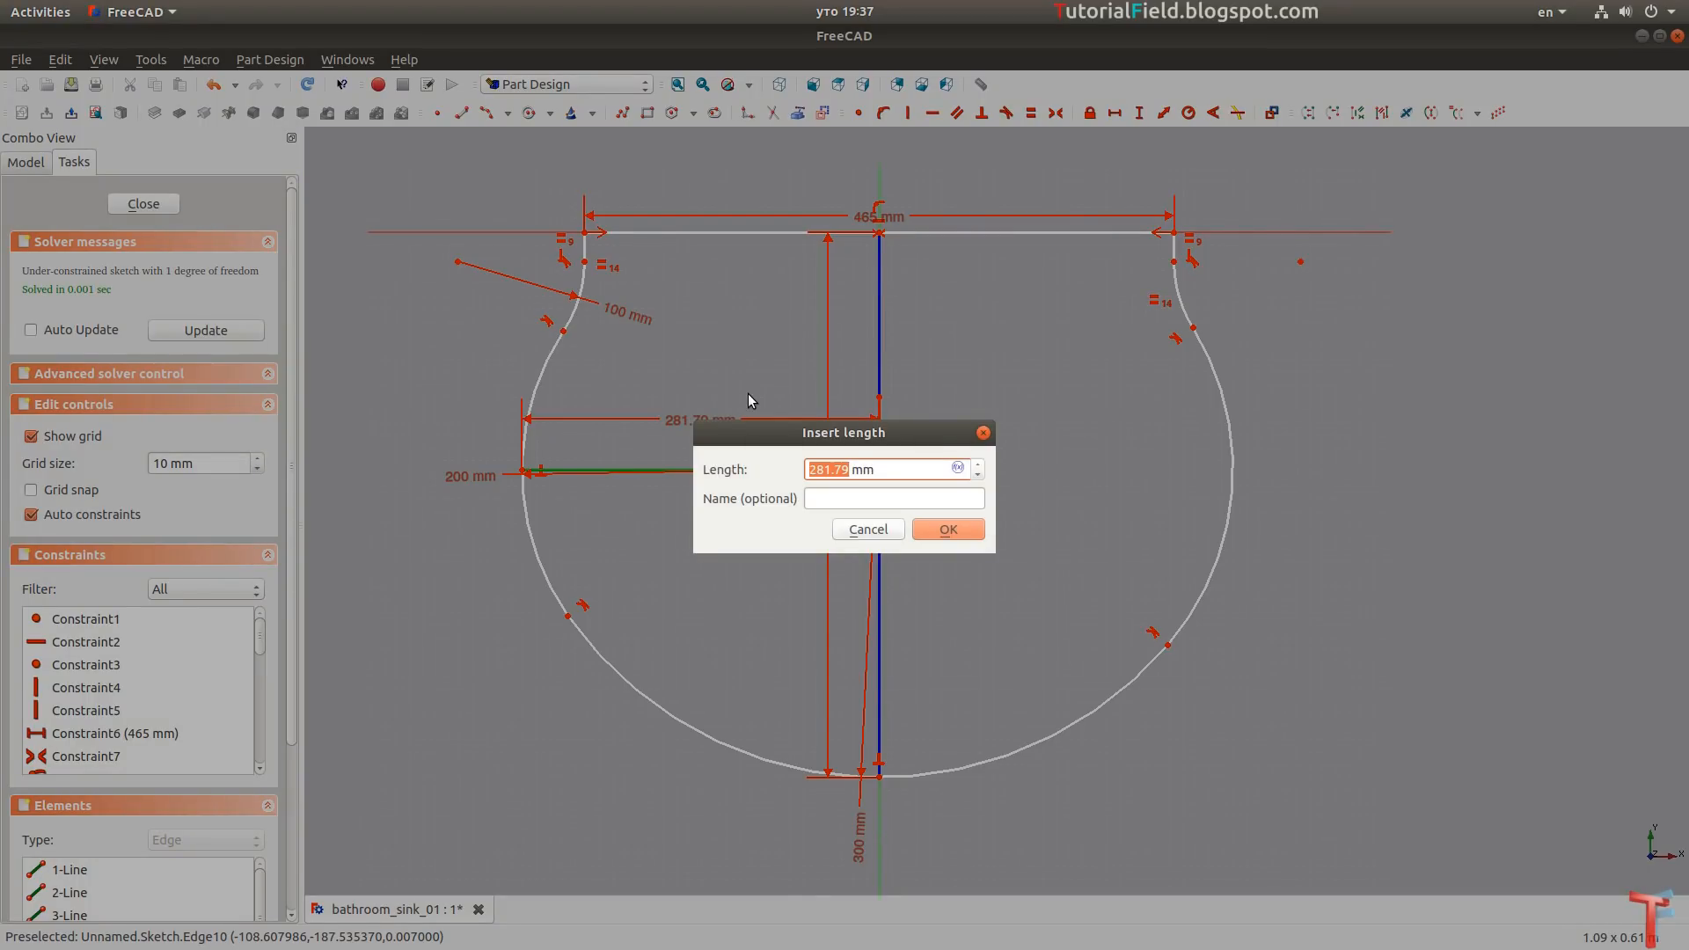
type("275")
key("Return")
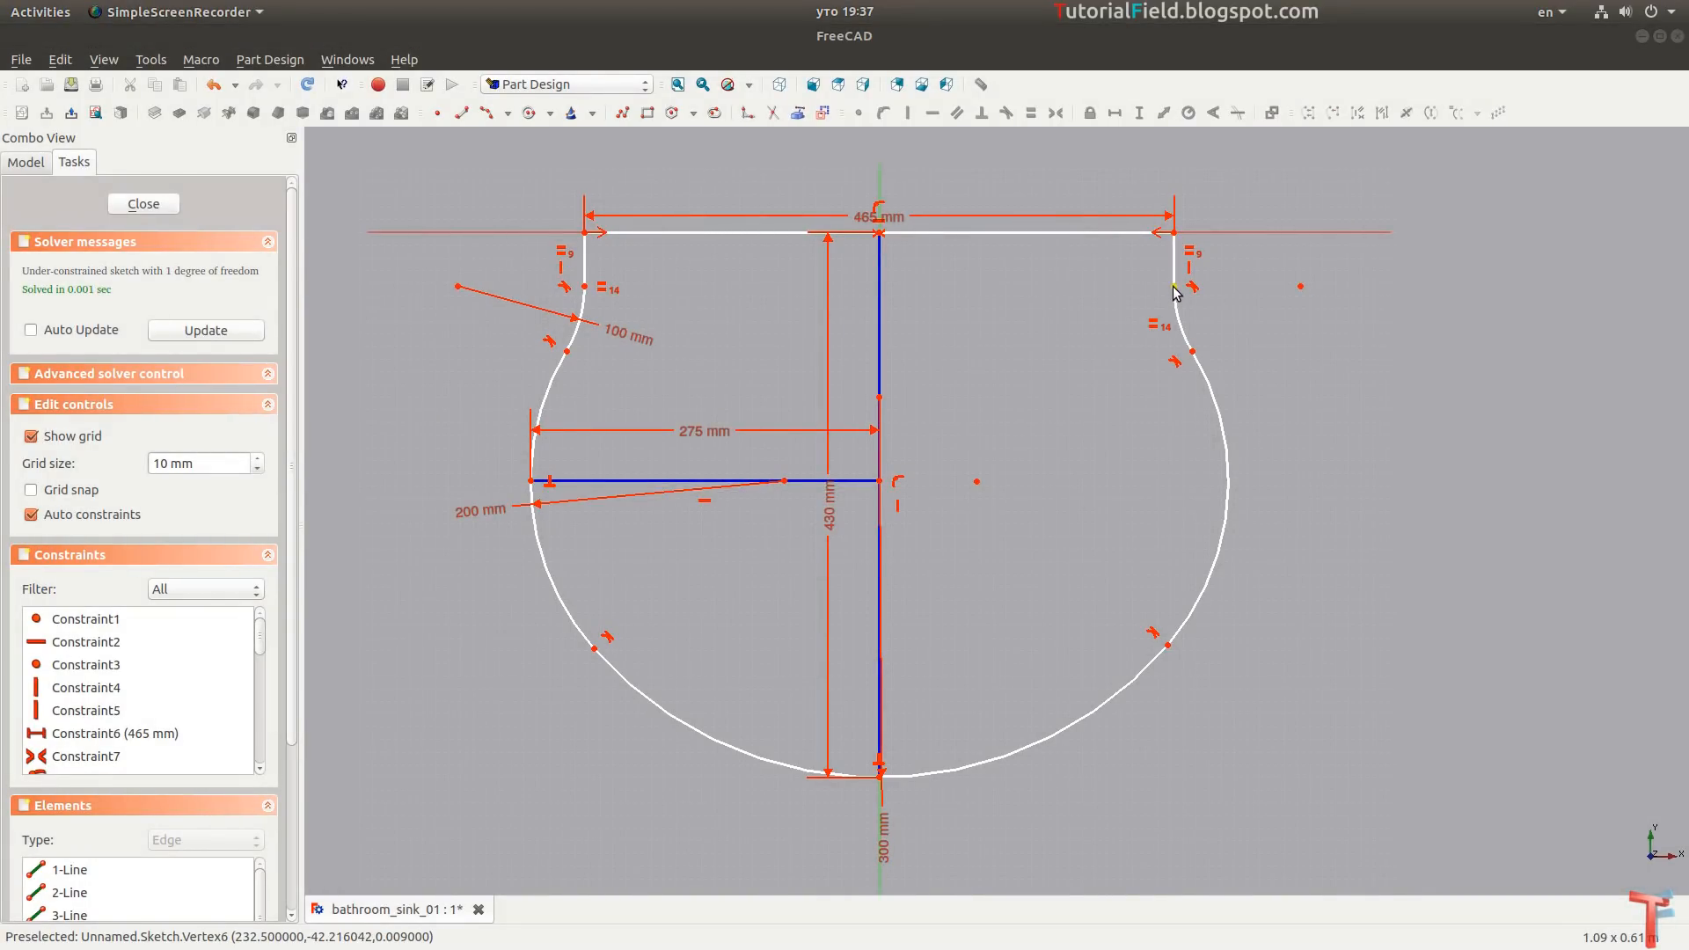
Make the two large side arcs equal and close the sketch.
left_click_drag(1176, 293, 1175, 297)
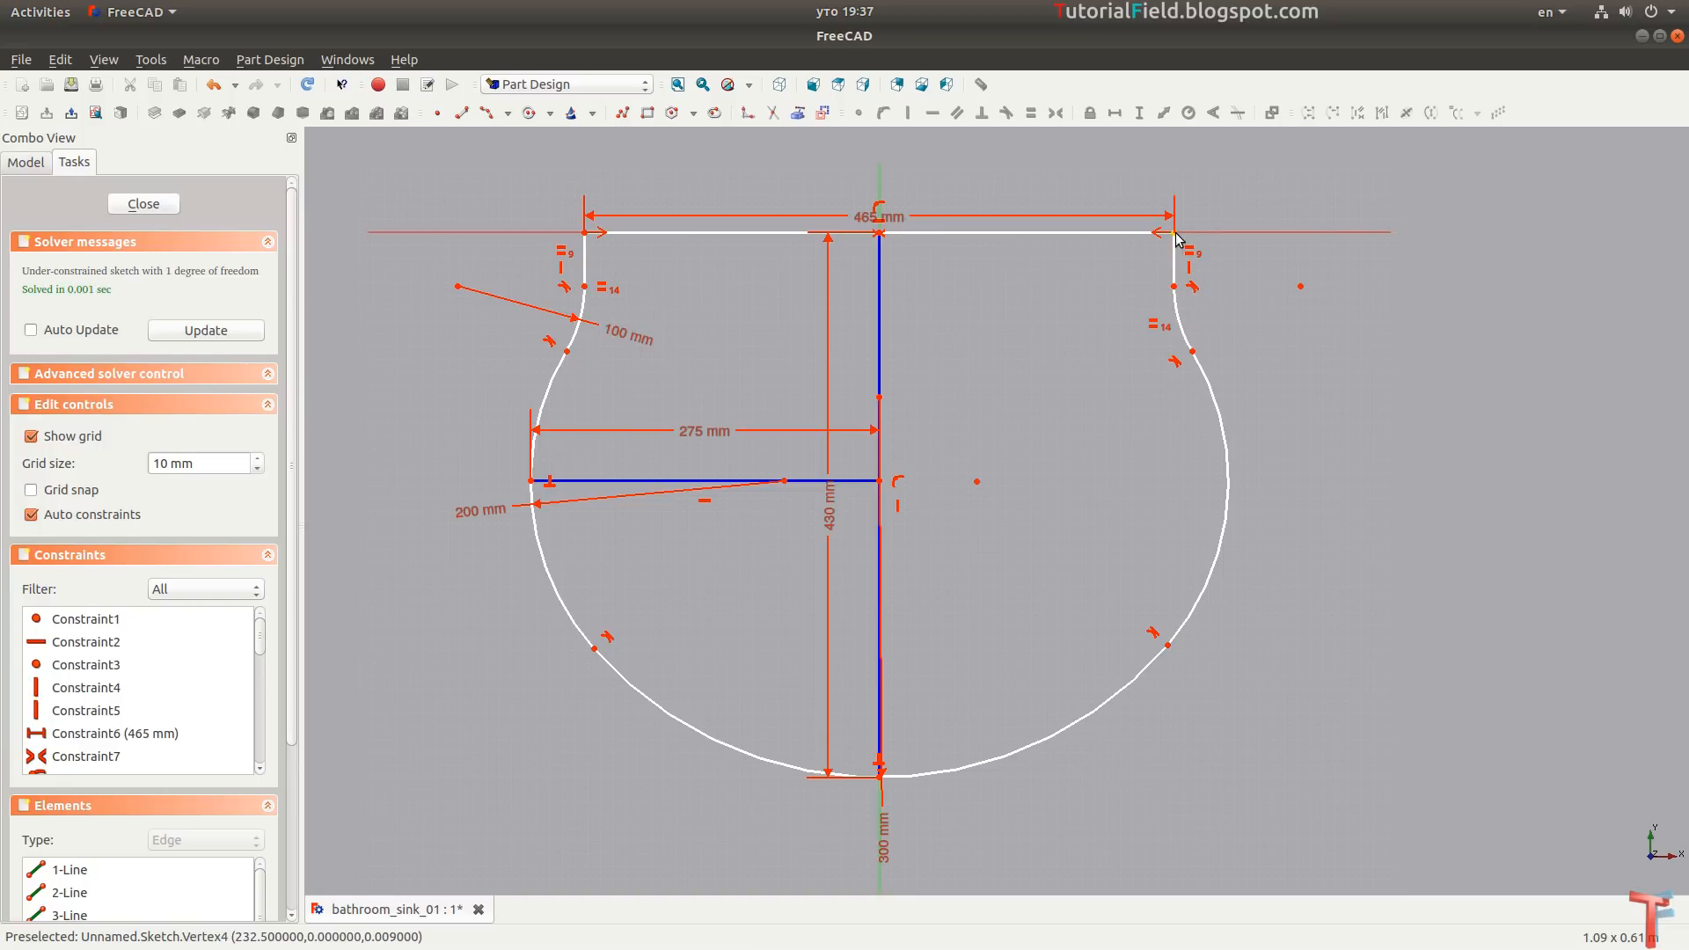
left_click_drag(1171, 236, 1175, 240)
left_click(556, 607)
left_click(1231, 563)
key("e")
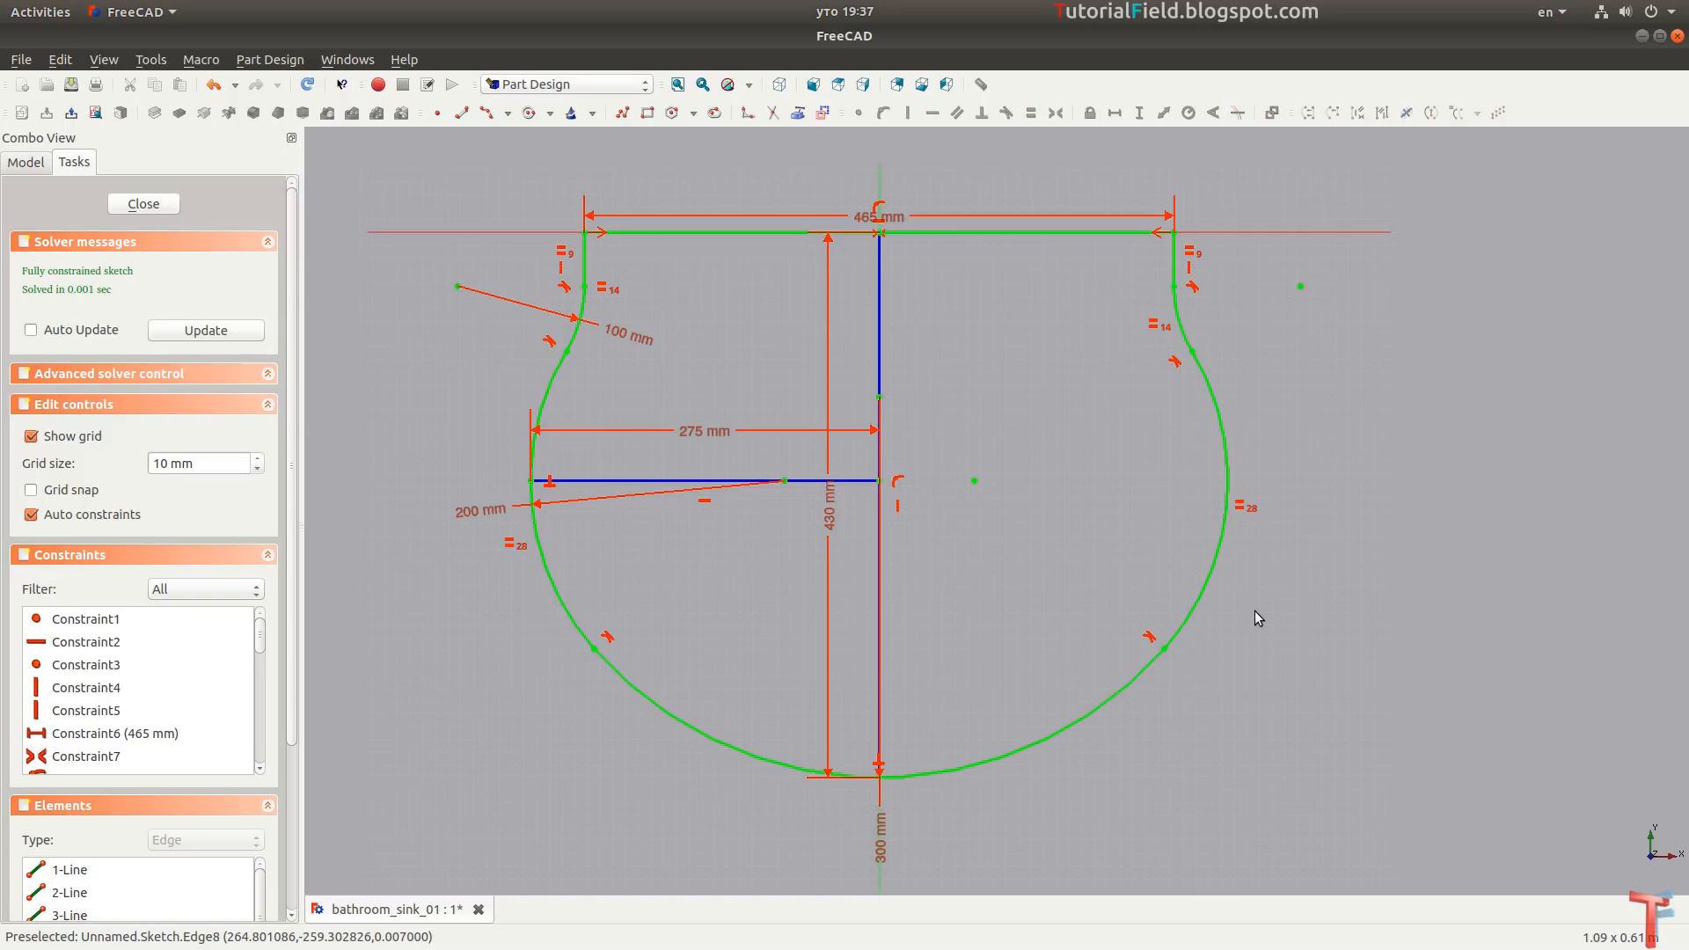
left_click(169, 203)
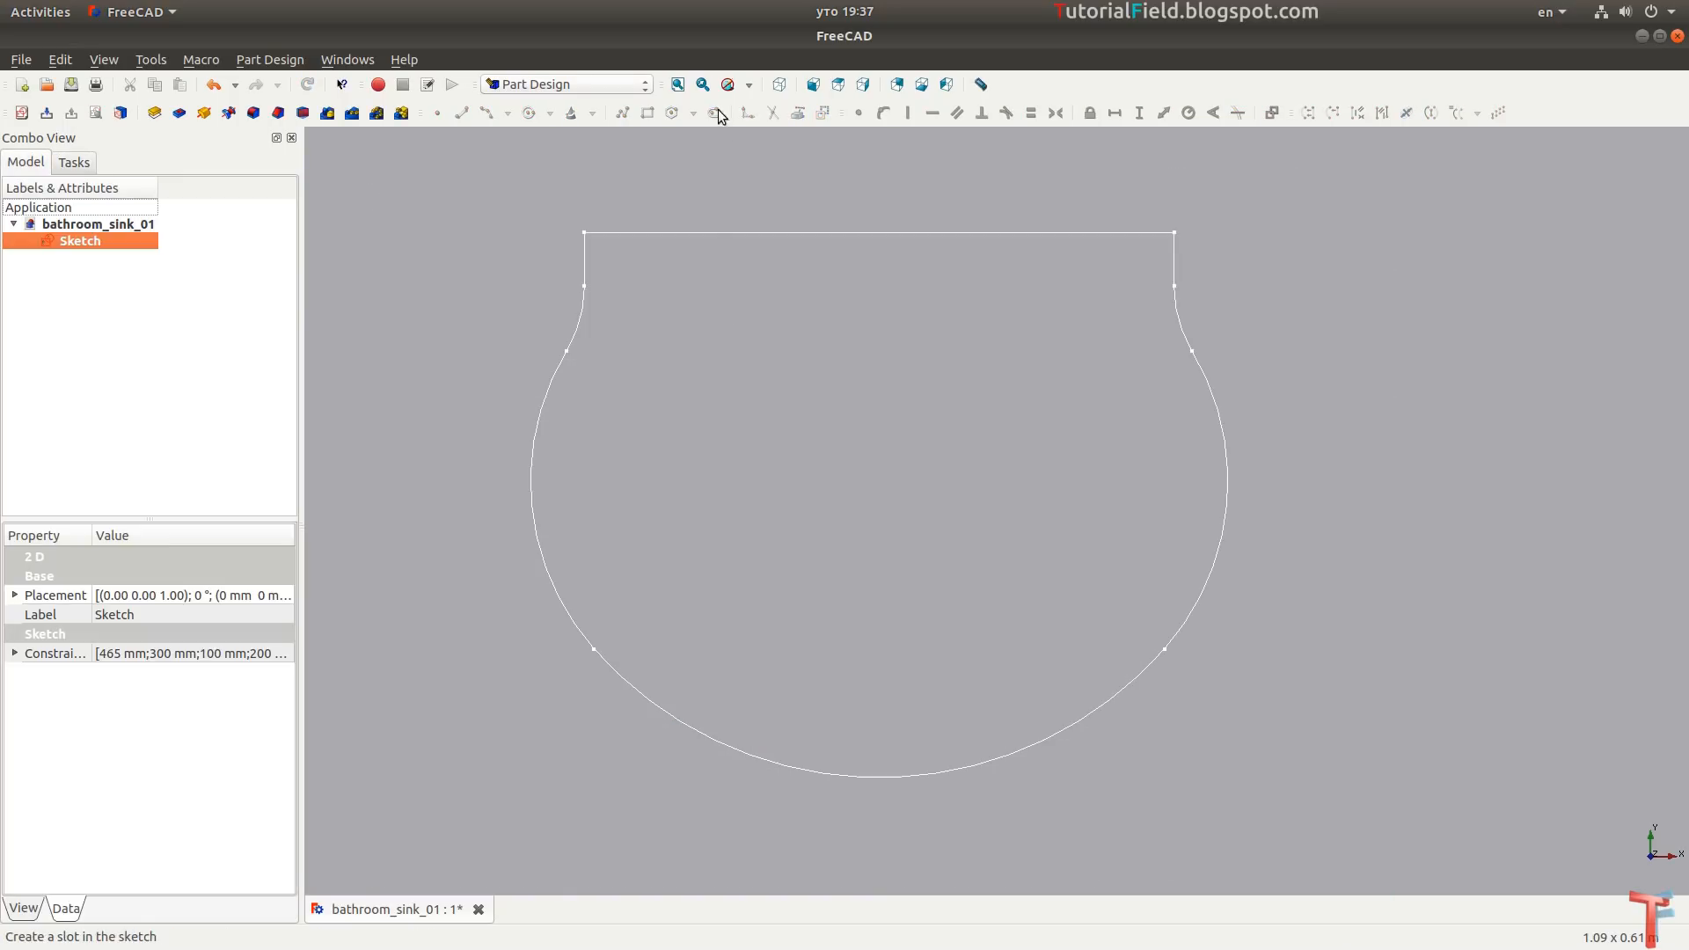
Pad the sink outline sketch to a length of 160 mm.
left_click(677, 85)
left_click(773, 89)
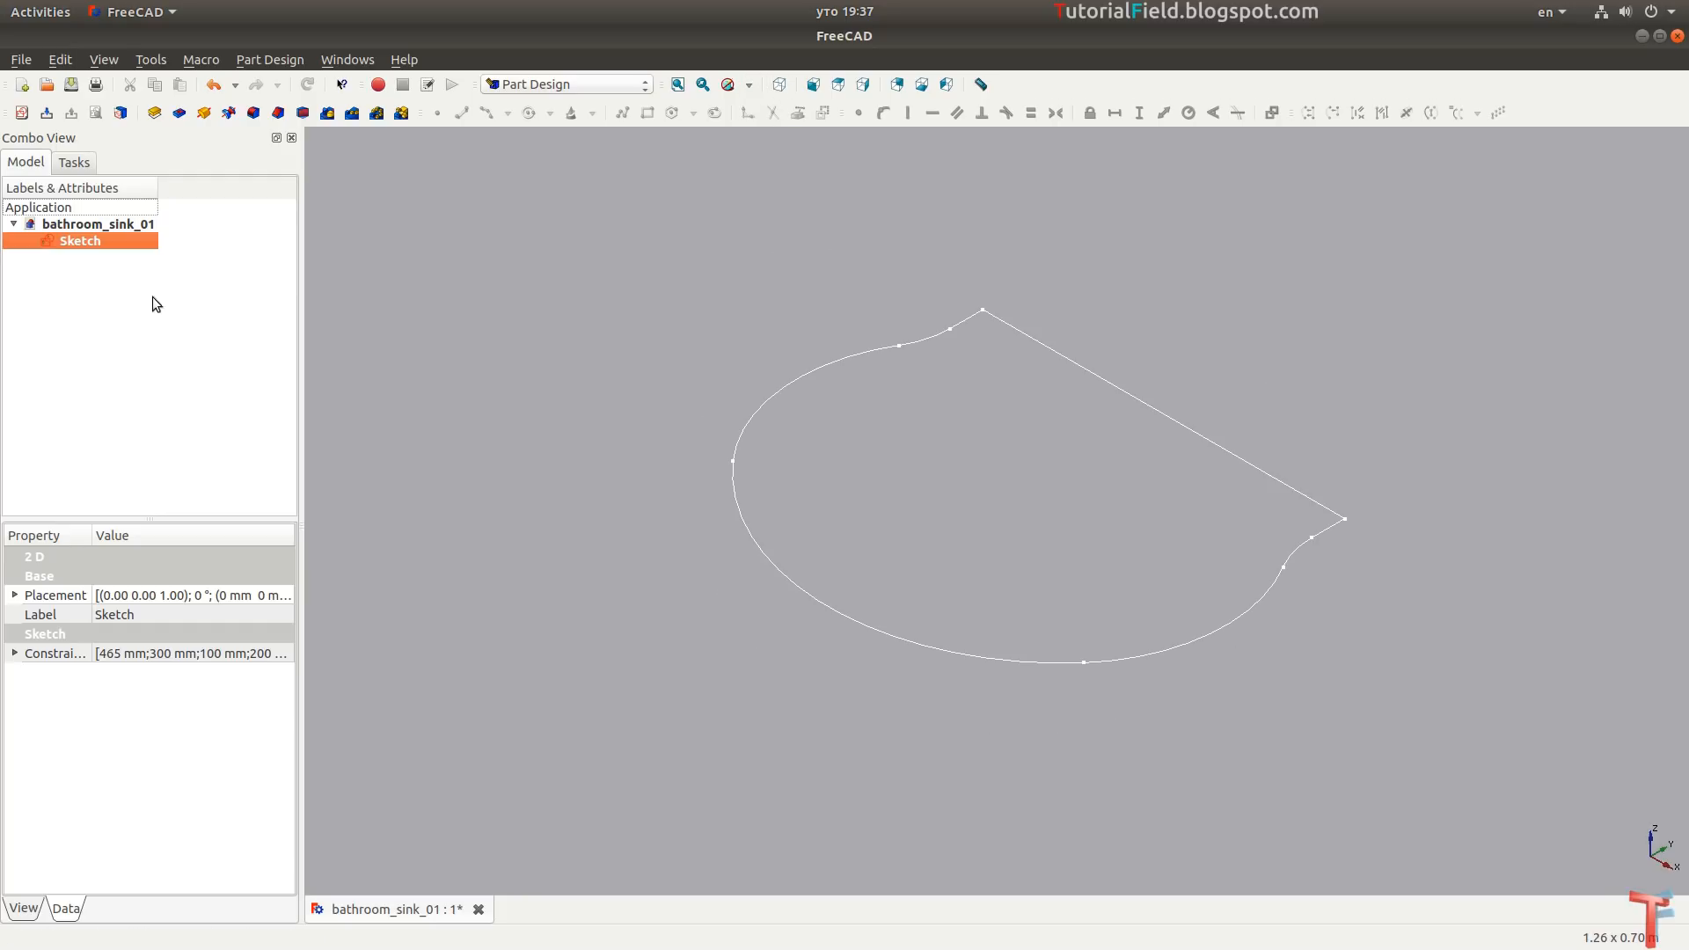
left_click(155, 114)
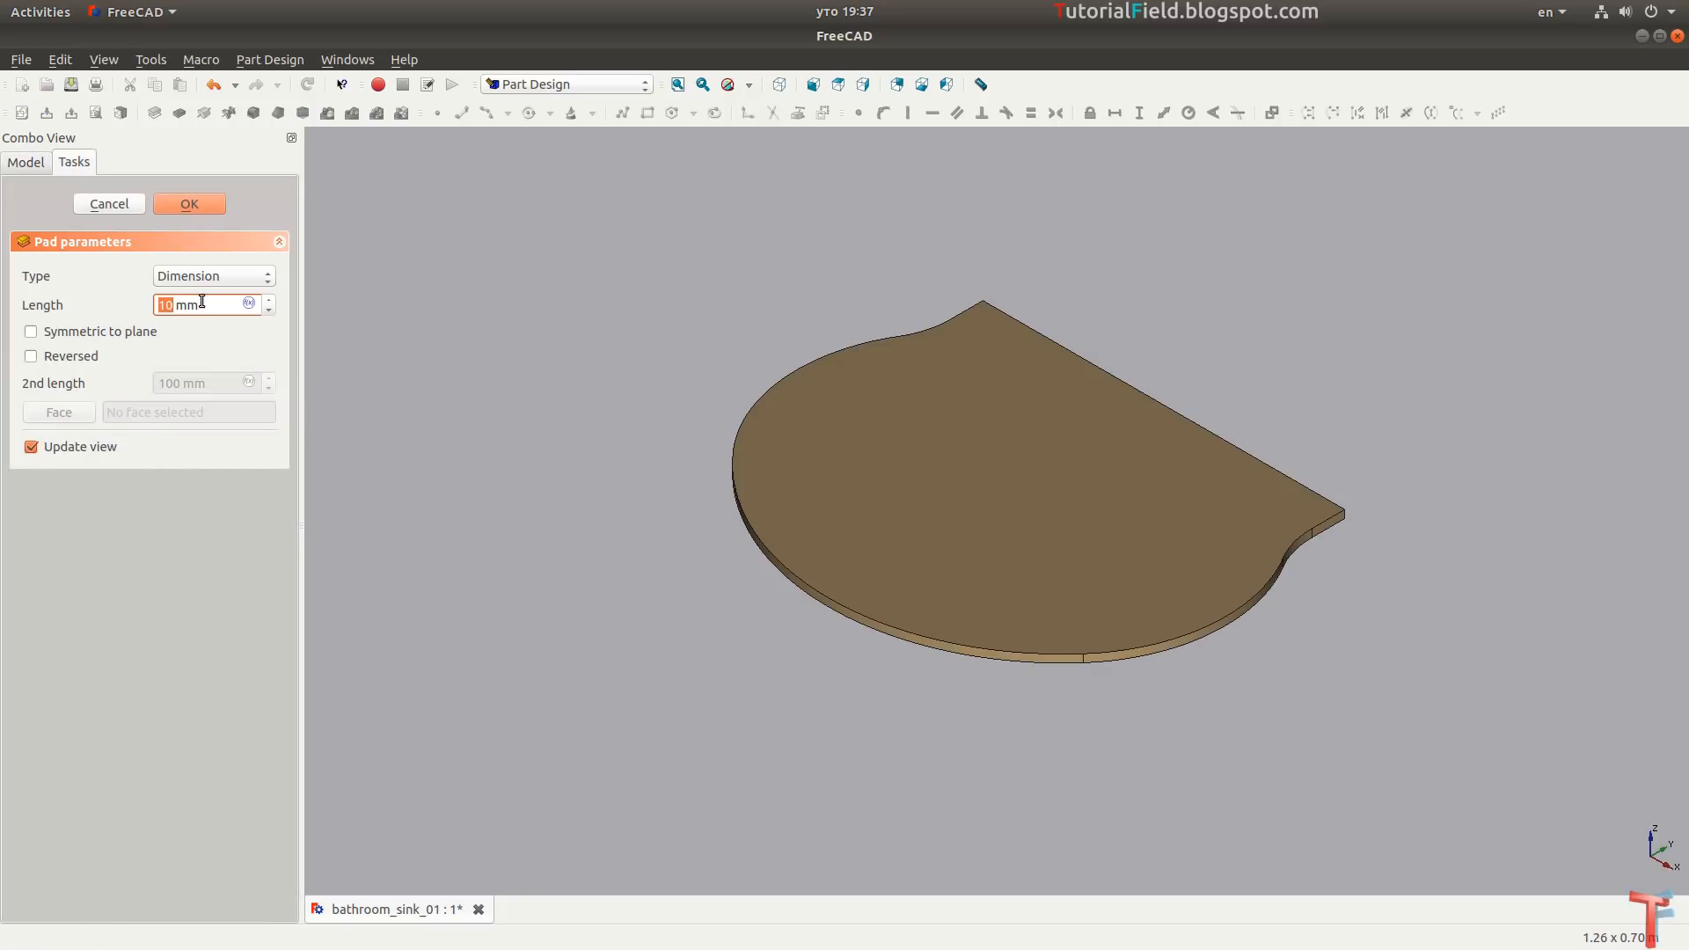
type("25")
type("160")
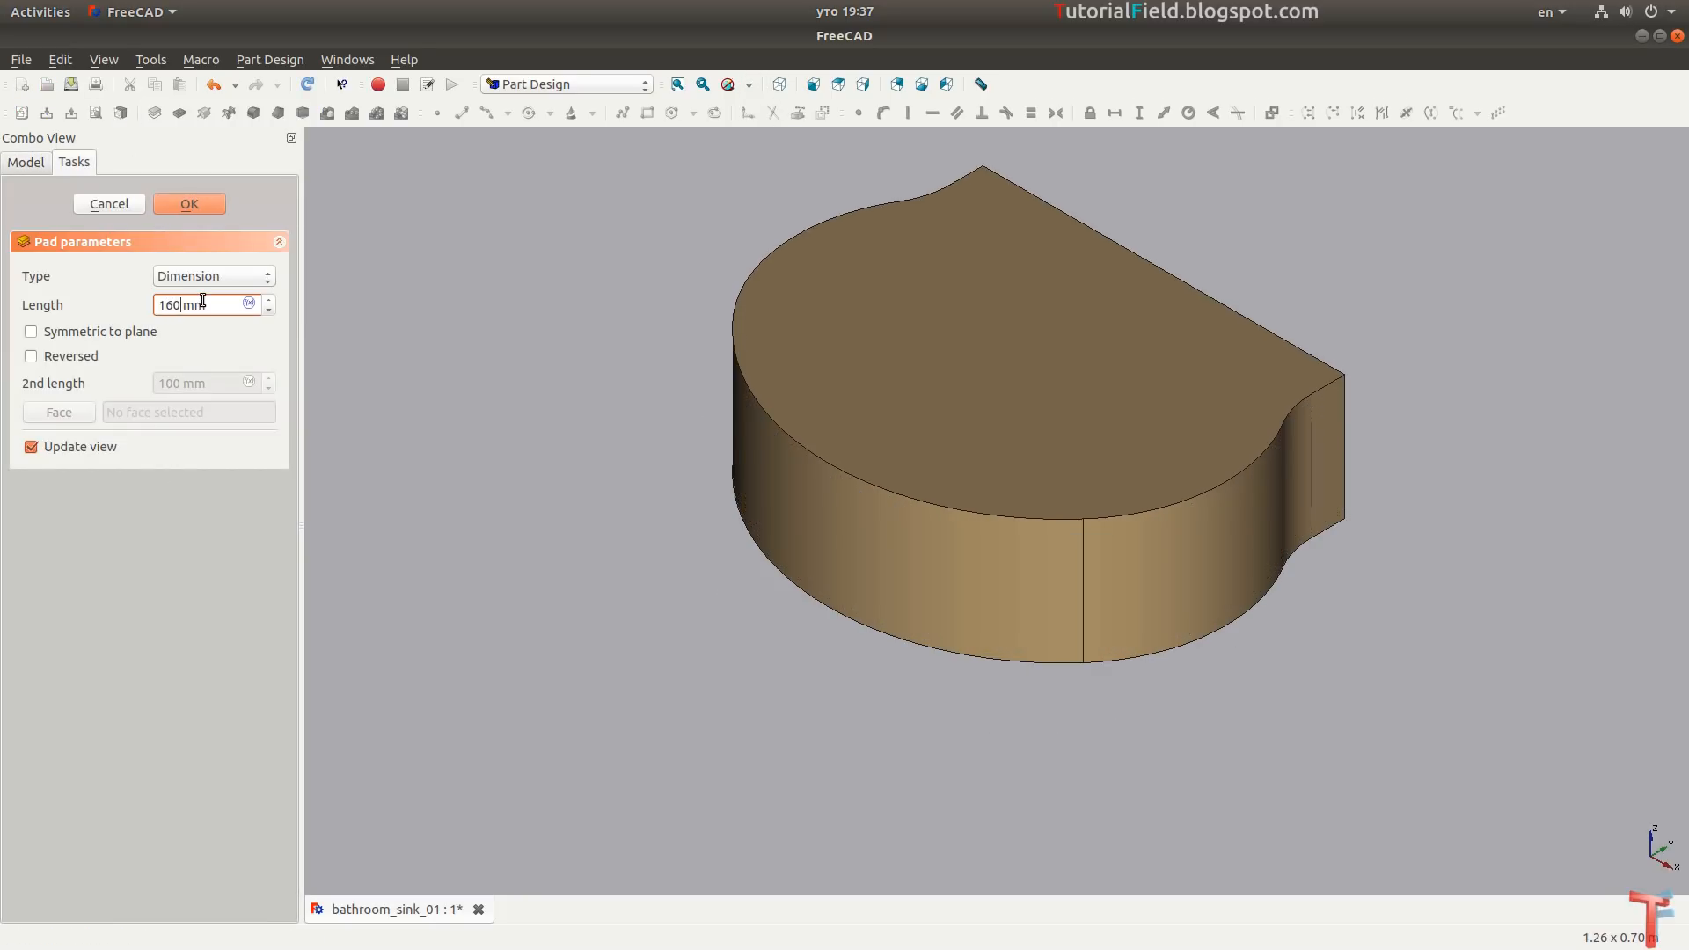
key("Return")
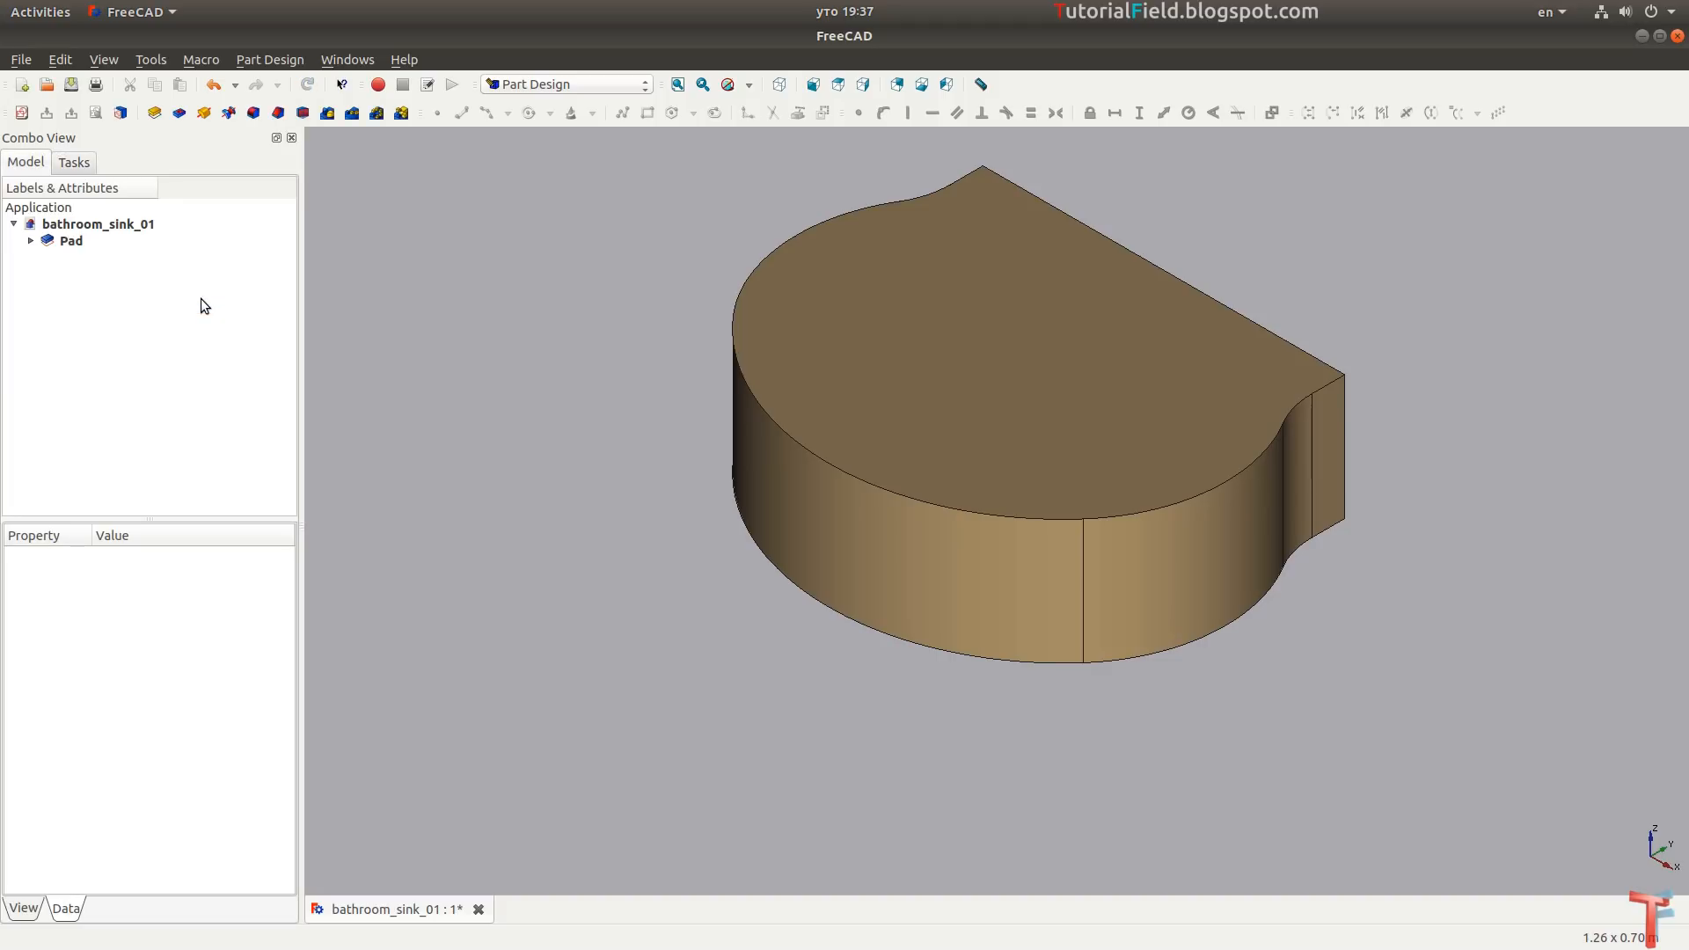
Save the document.
left_click(674, 85)
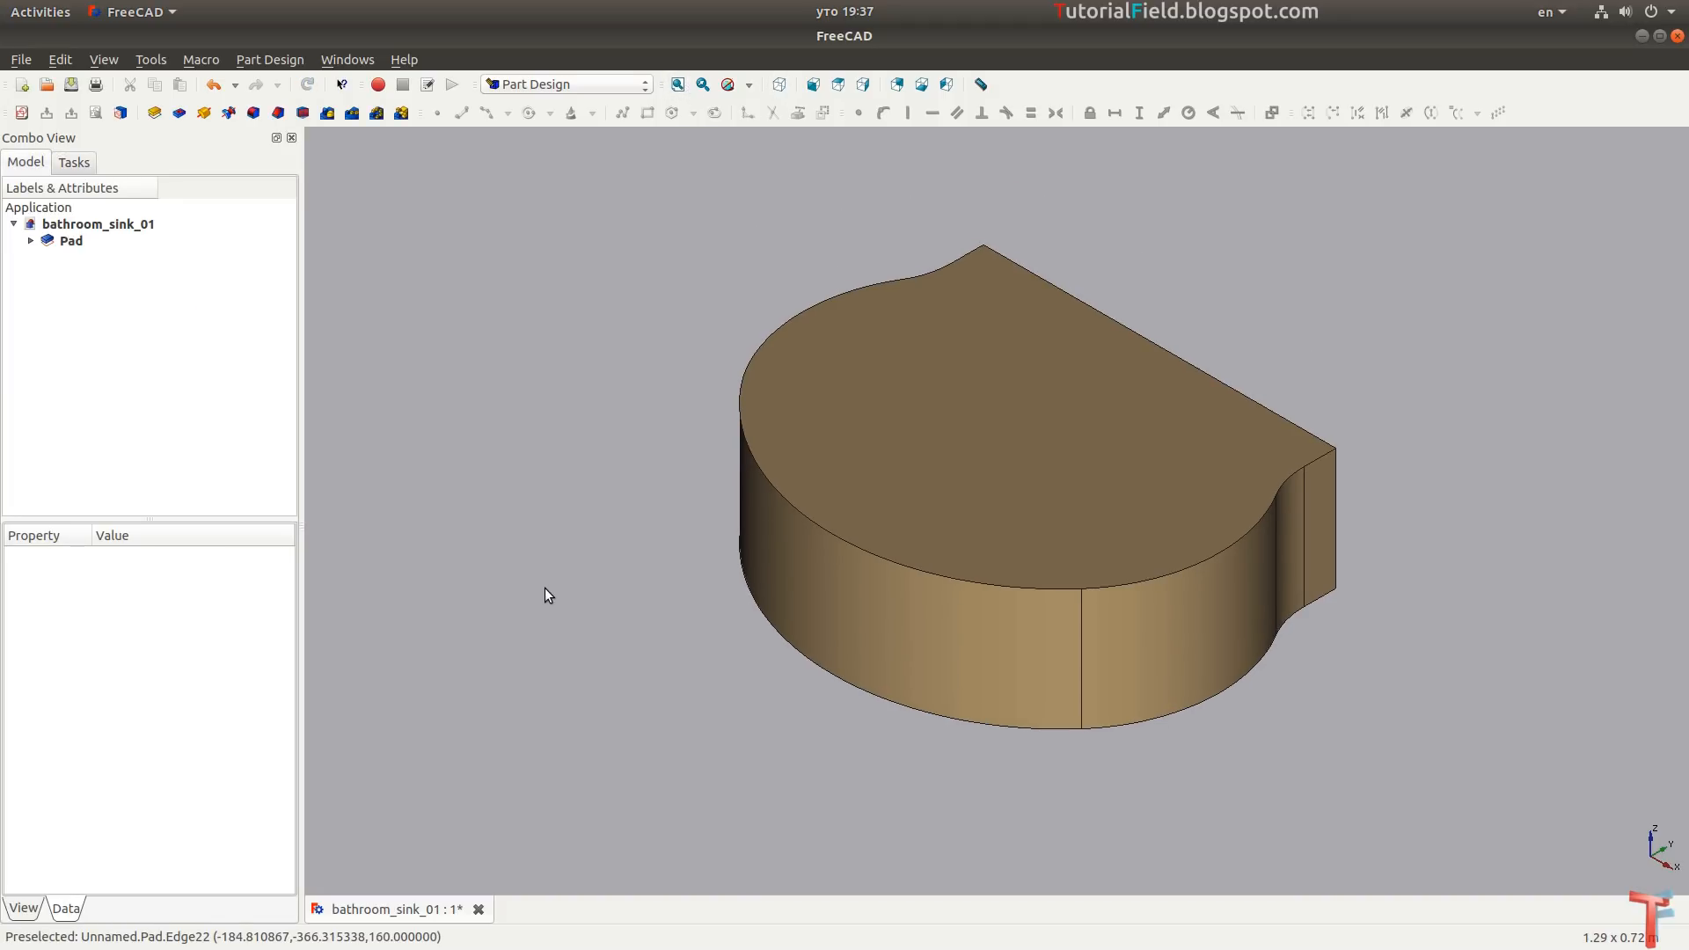
key("ctrl+s")
key("alt+Tab")
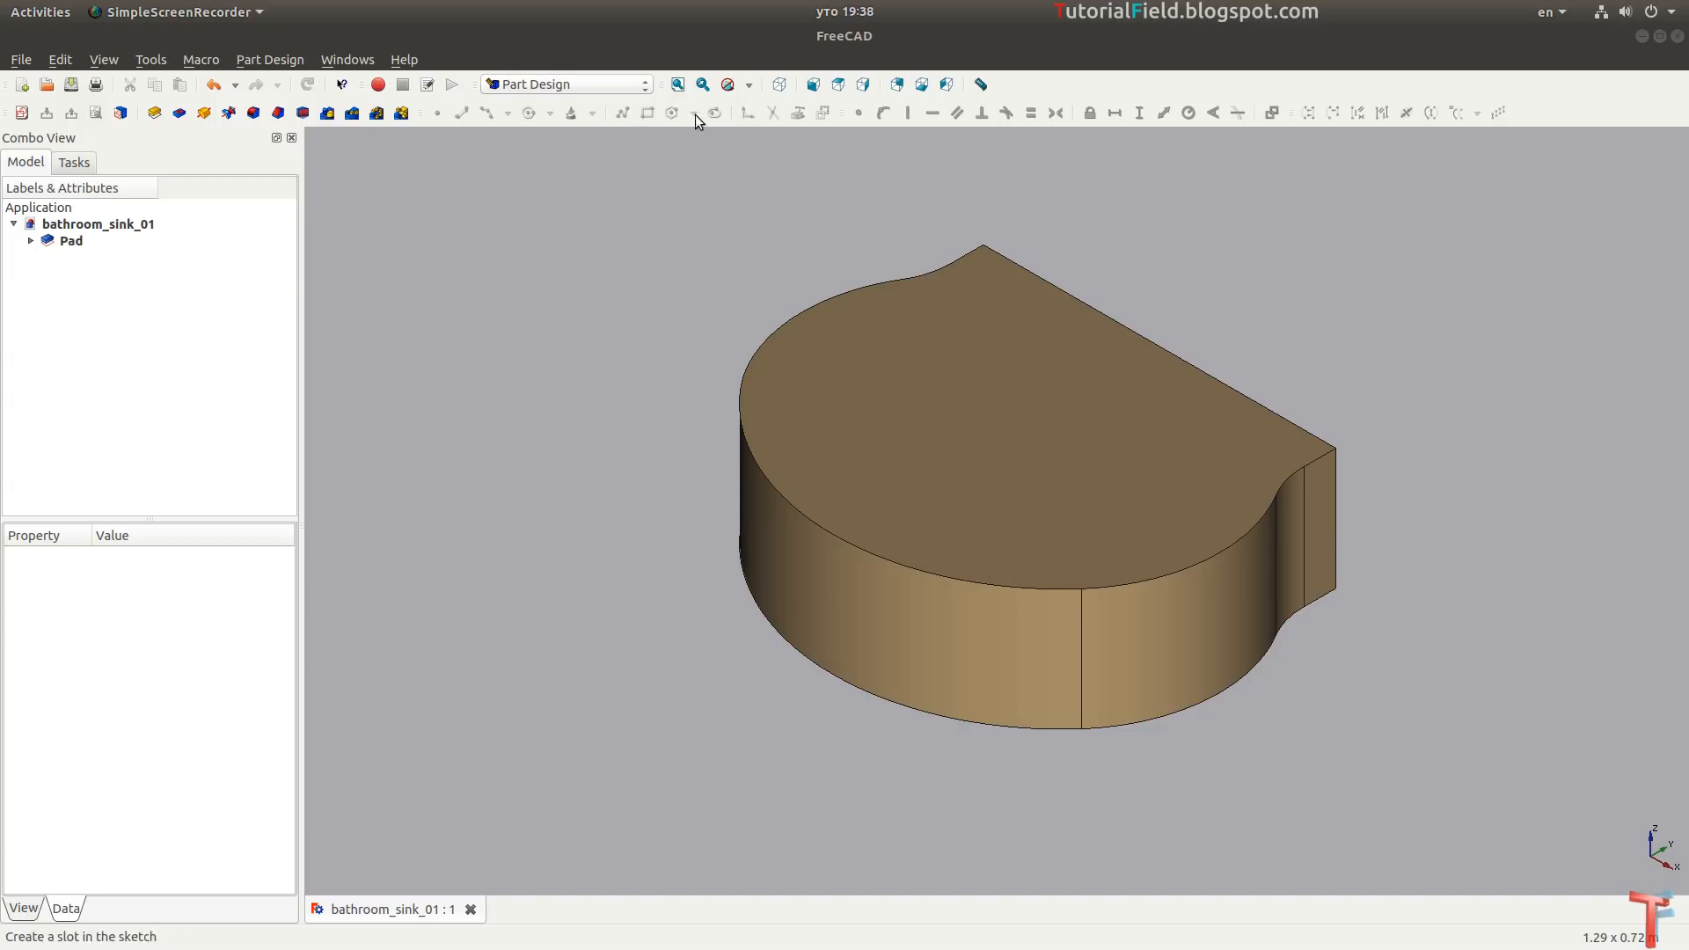
Create a new sketch on the XZ-Plane with 0 mm offset and switch the display to wireframe.
left_click(22, 113)
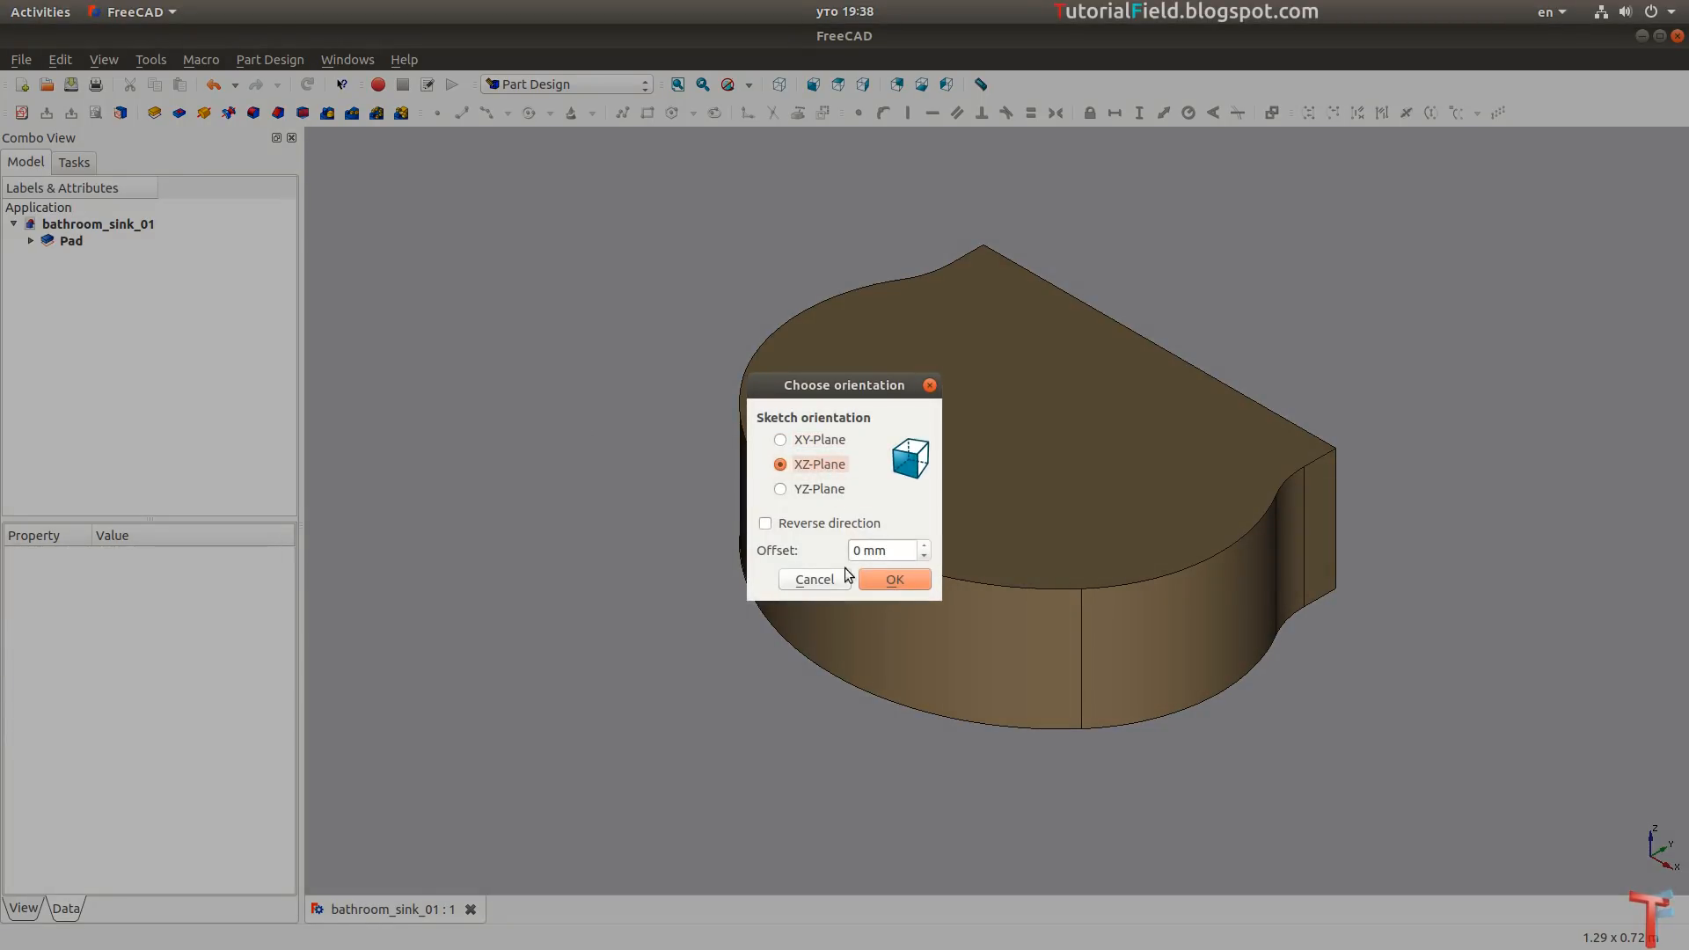
left_click(894, 579)
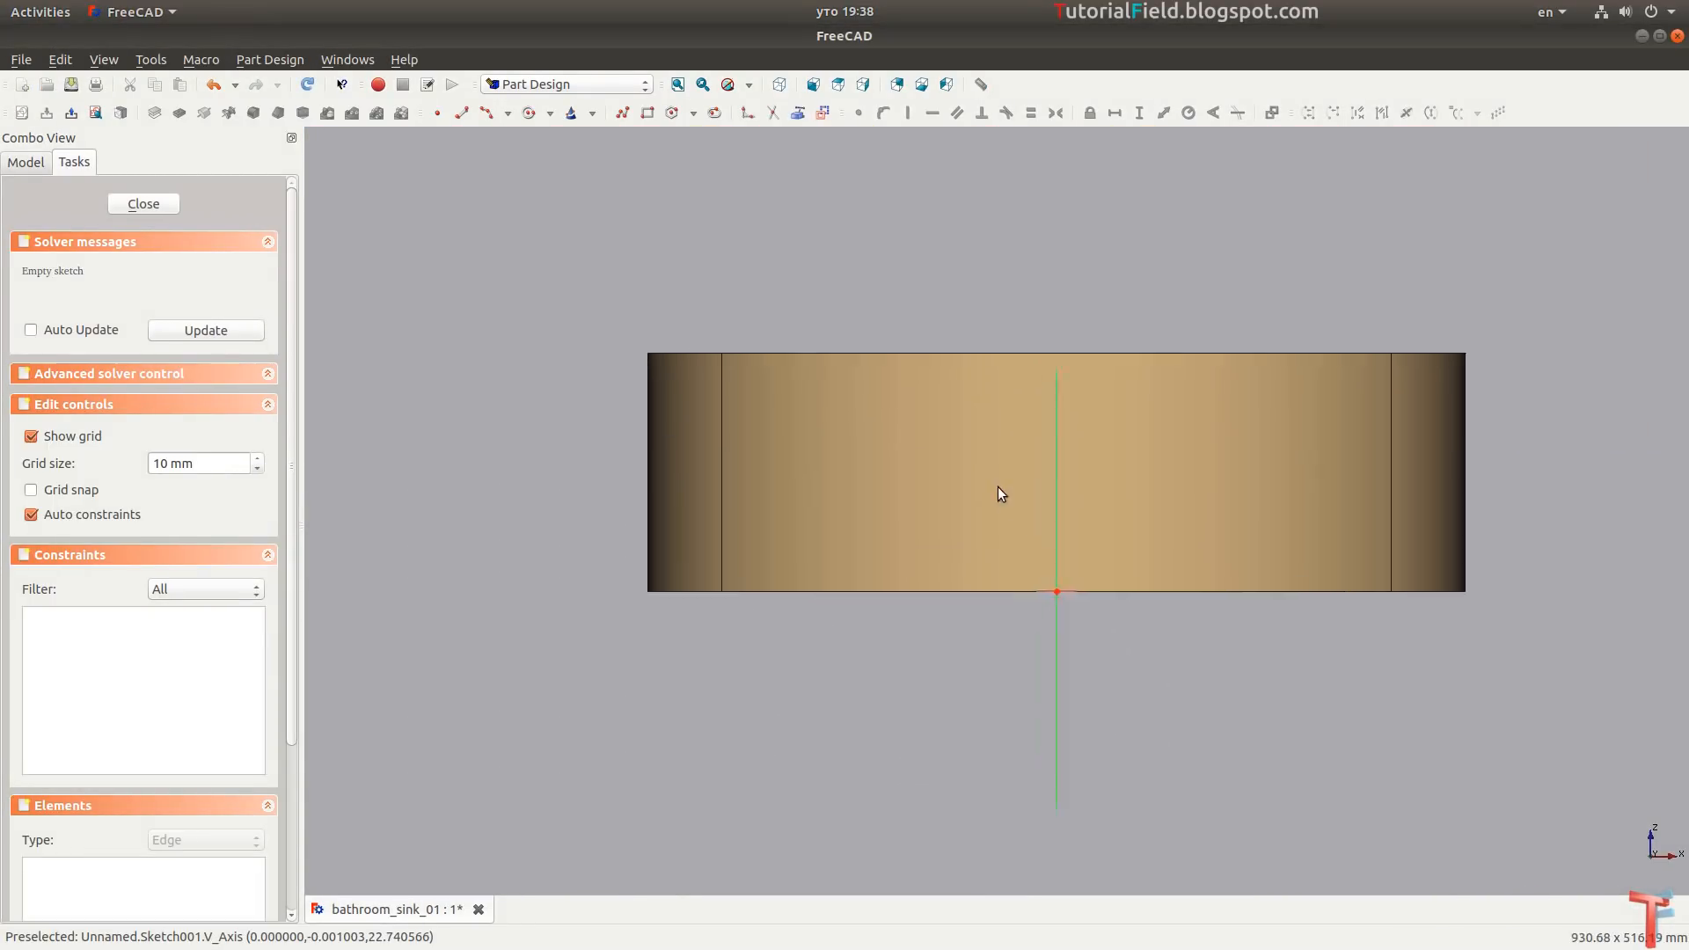
left_click(749, 85)
left_click(763, 182)
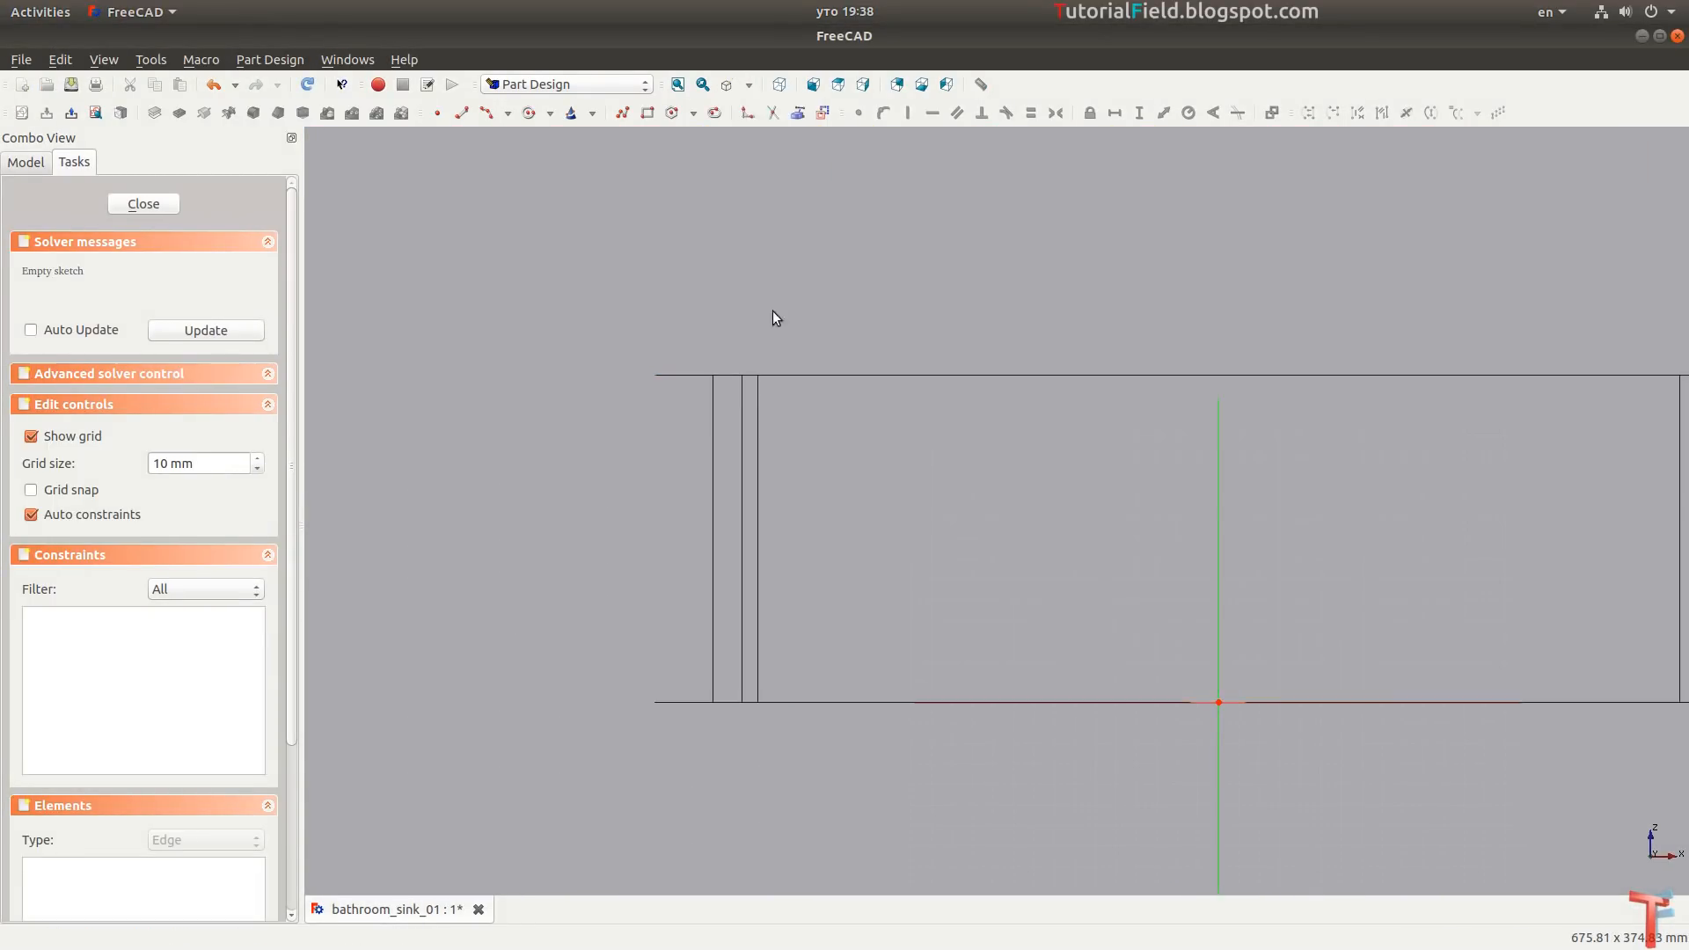
scroll(695, 451, "up", 3)
middle_click_drag(697, 456, 748, 406)
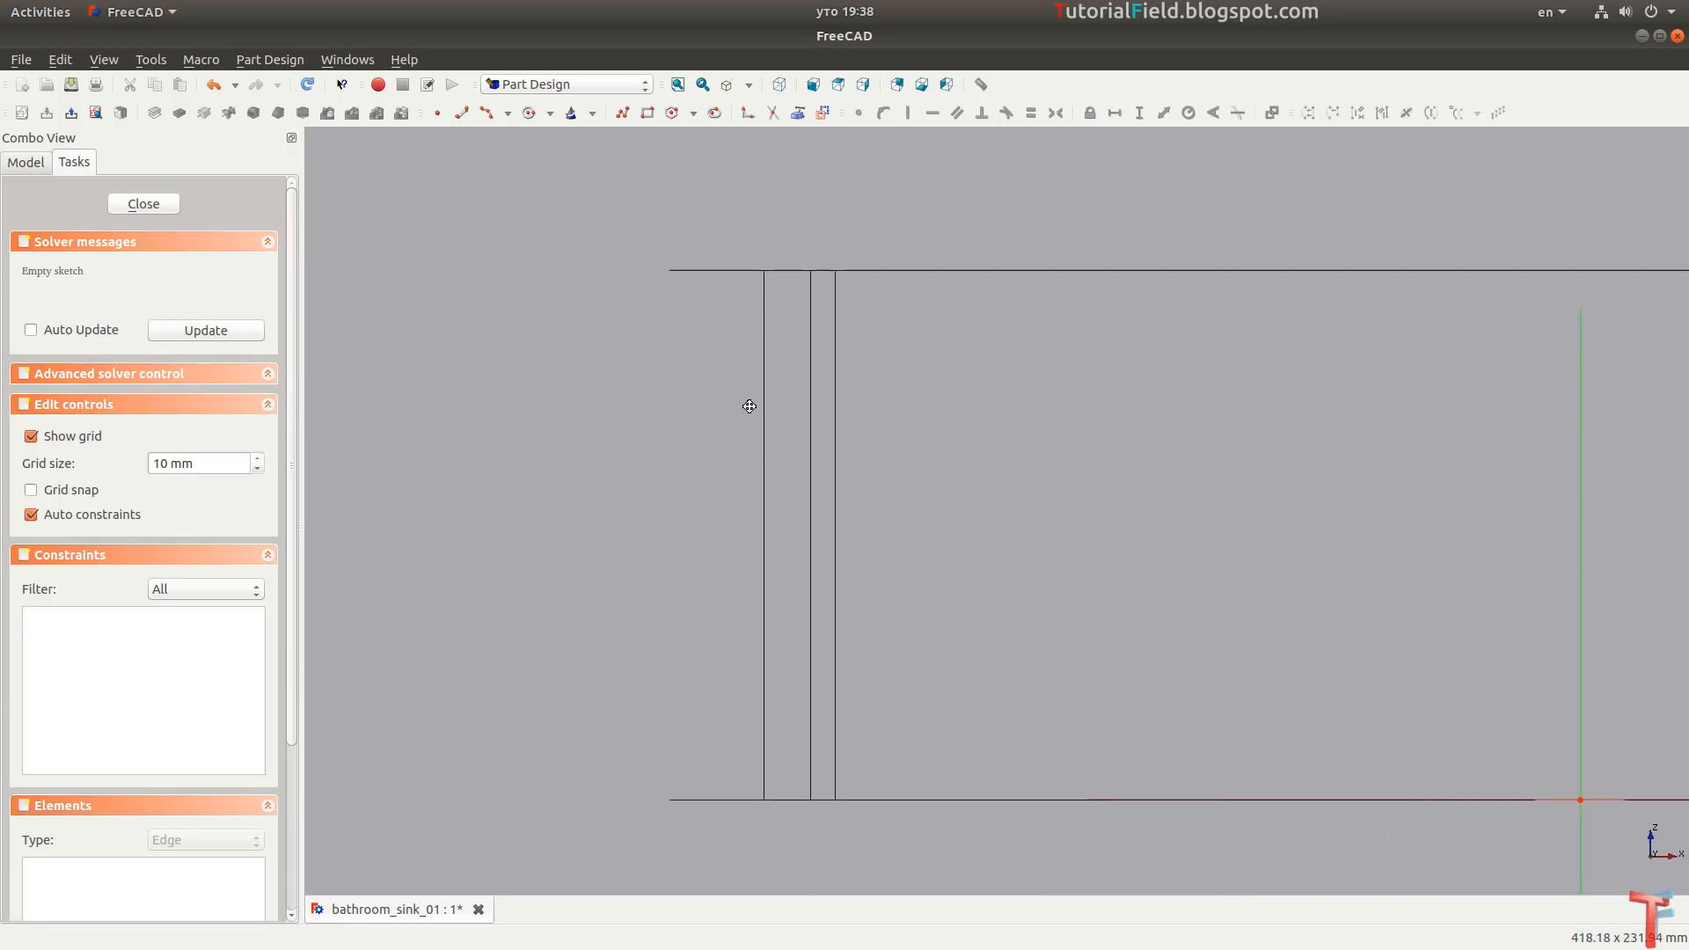
Draw an open polyline at the pad's left edge with horizontal upper and lower segments joined by a vertical segment about 162 mm tall.
left_click(462, 113)
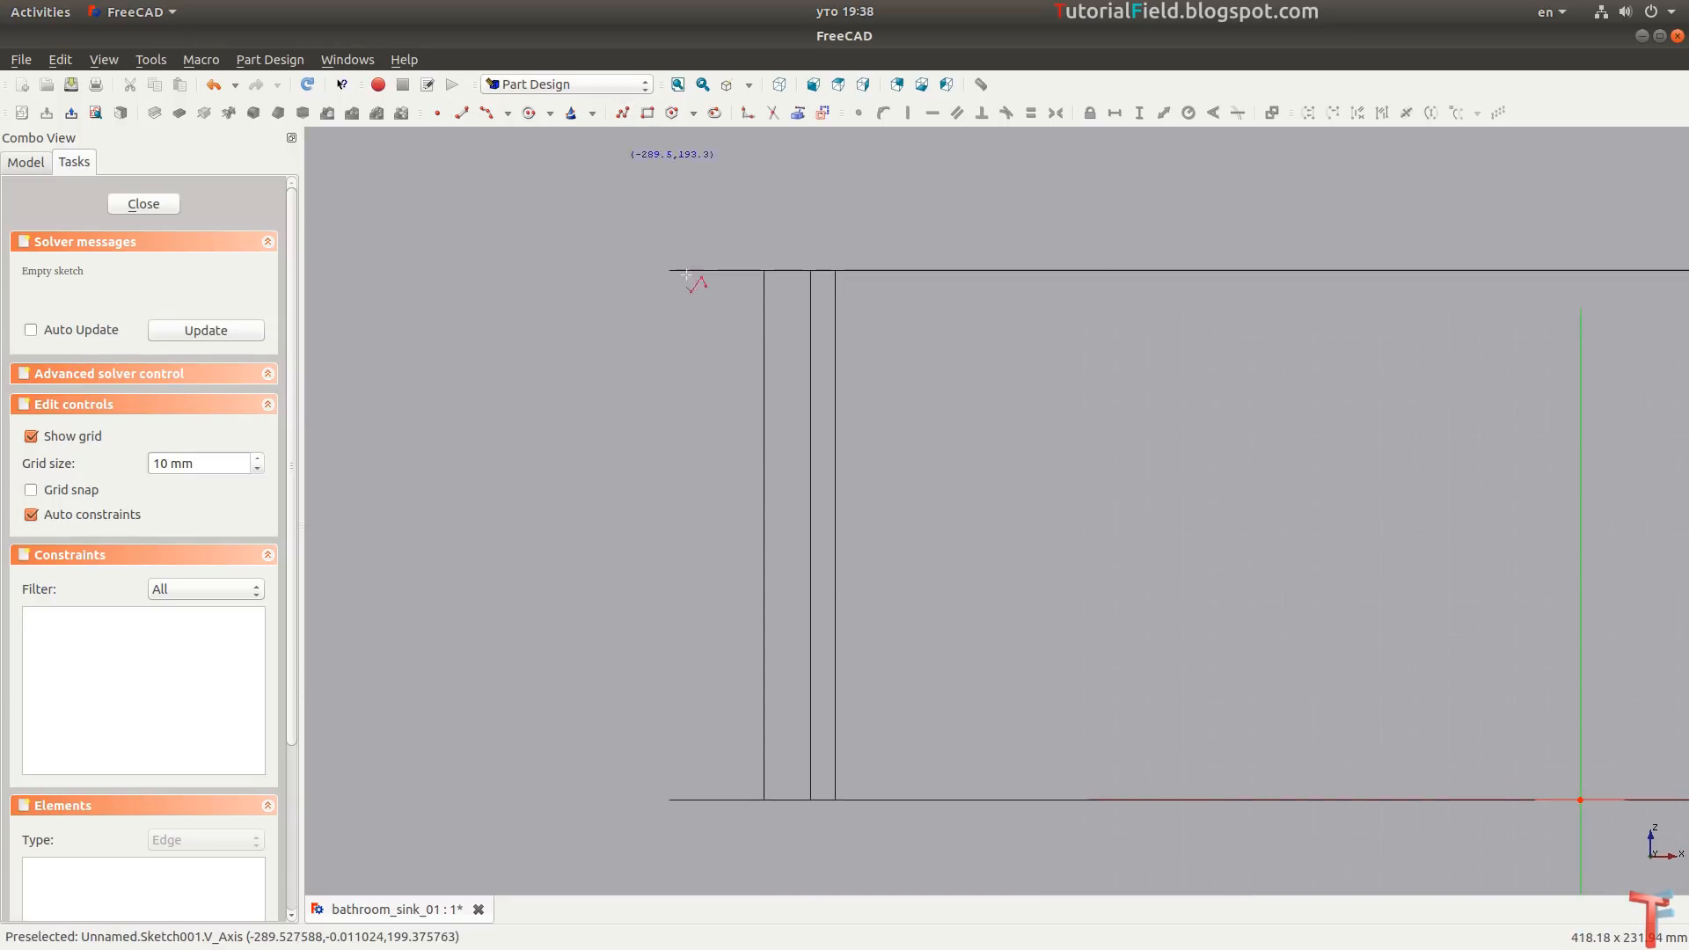
left_click(789, 274)
left_click(612, 274)
left_click(612, 274)
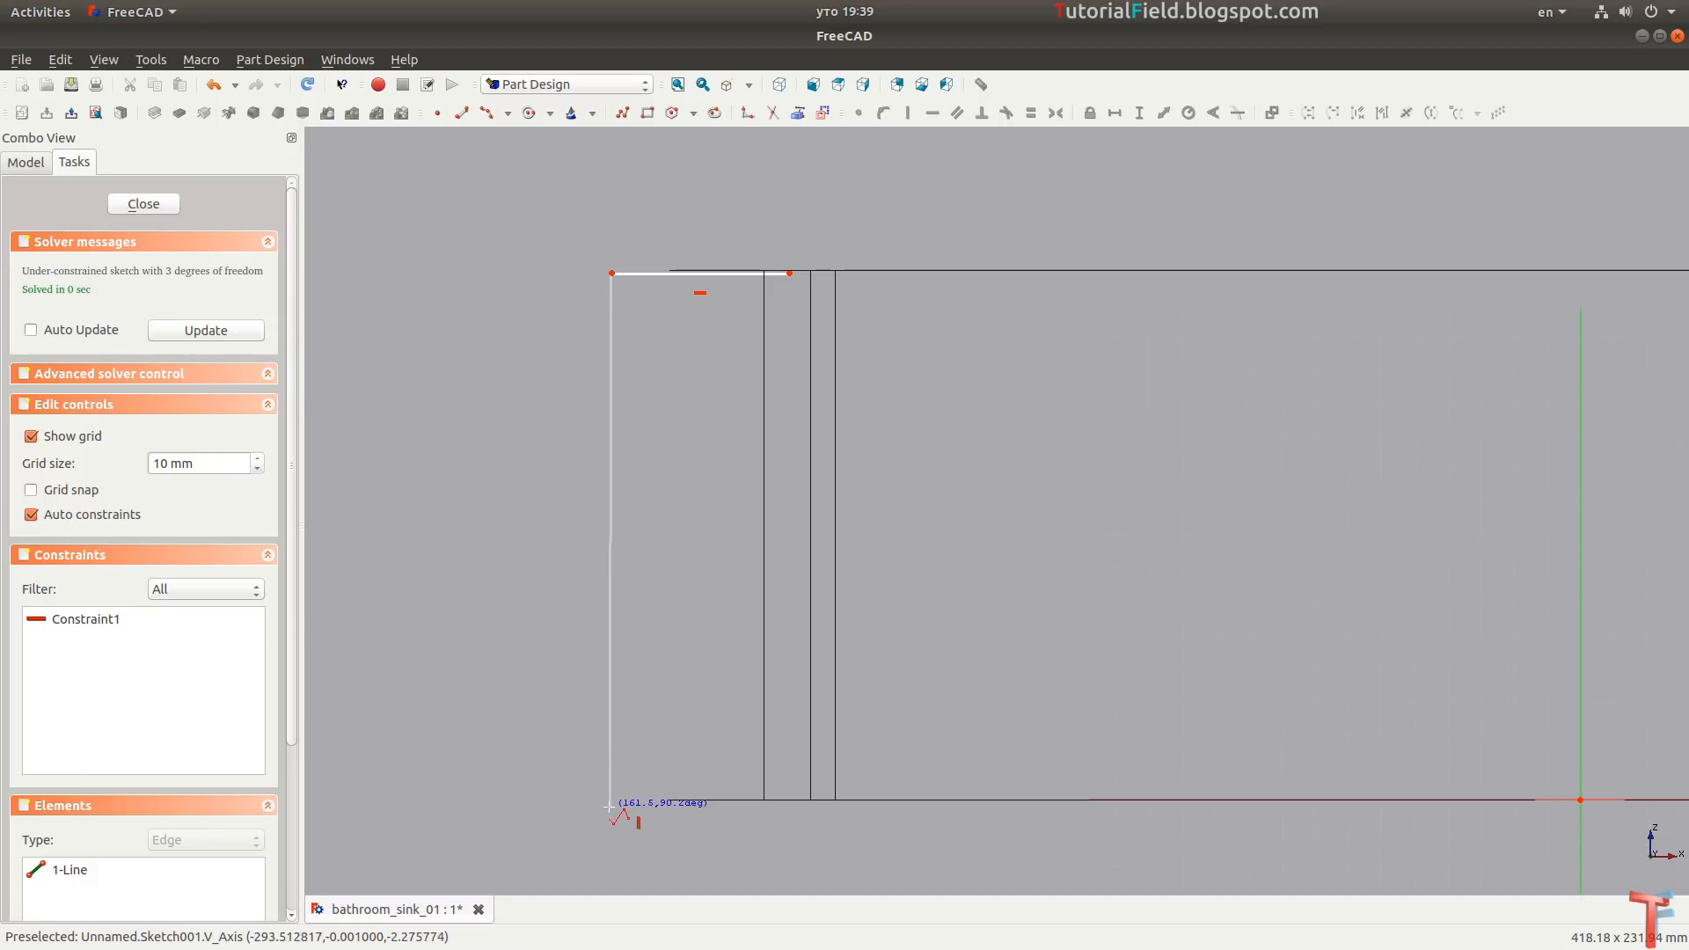
left_click(611, 809)
left_click(793, 809)
right_click(718, 614)
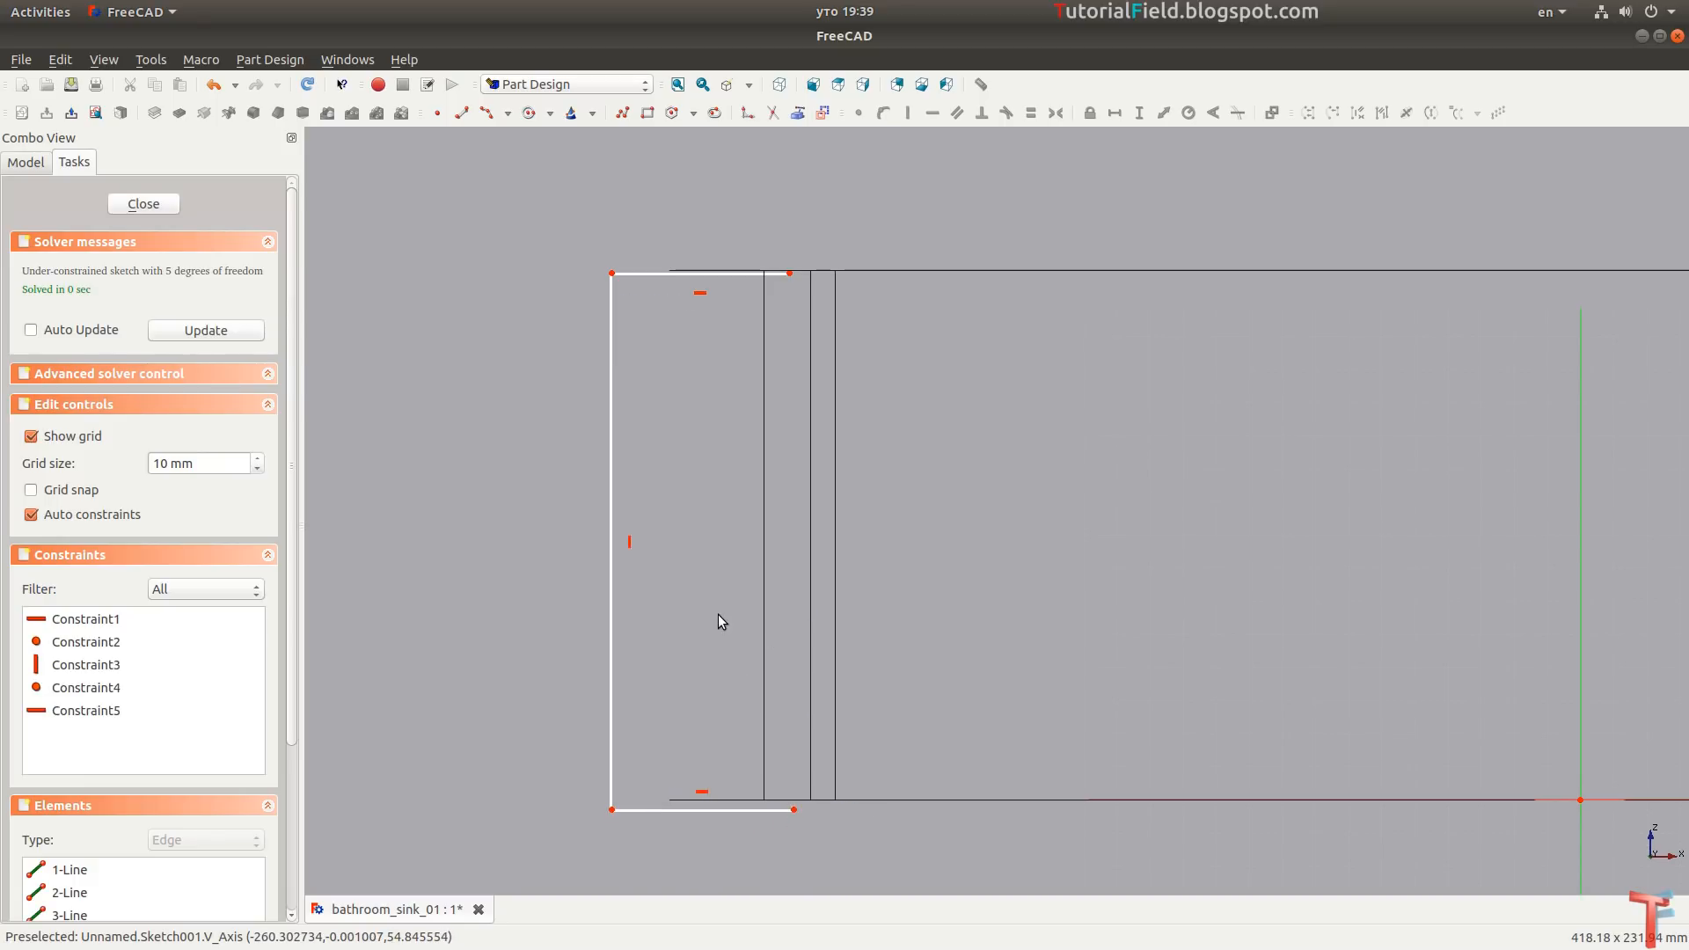
Constrain the polyline's upper horizontal segment to a length of 40 mm.
left_click(747, 273)
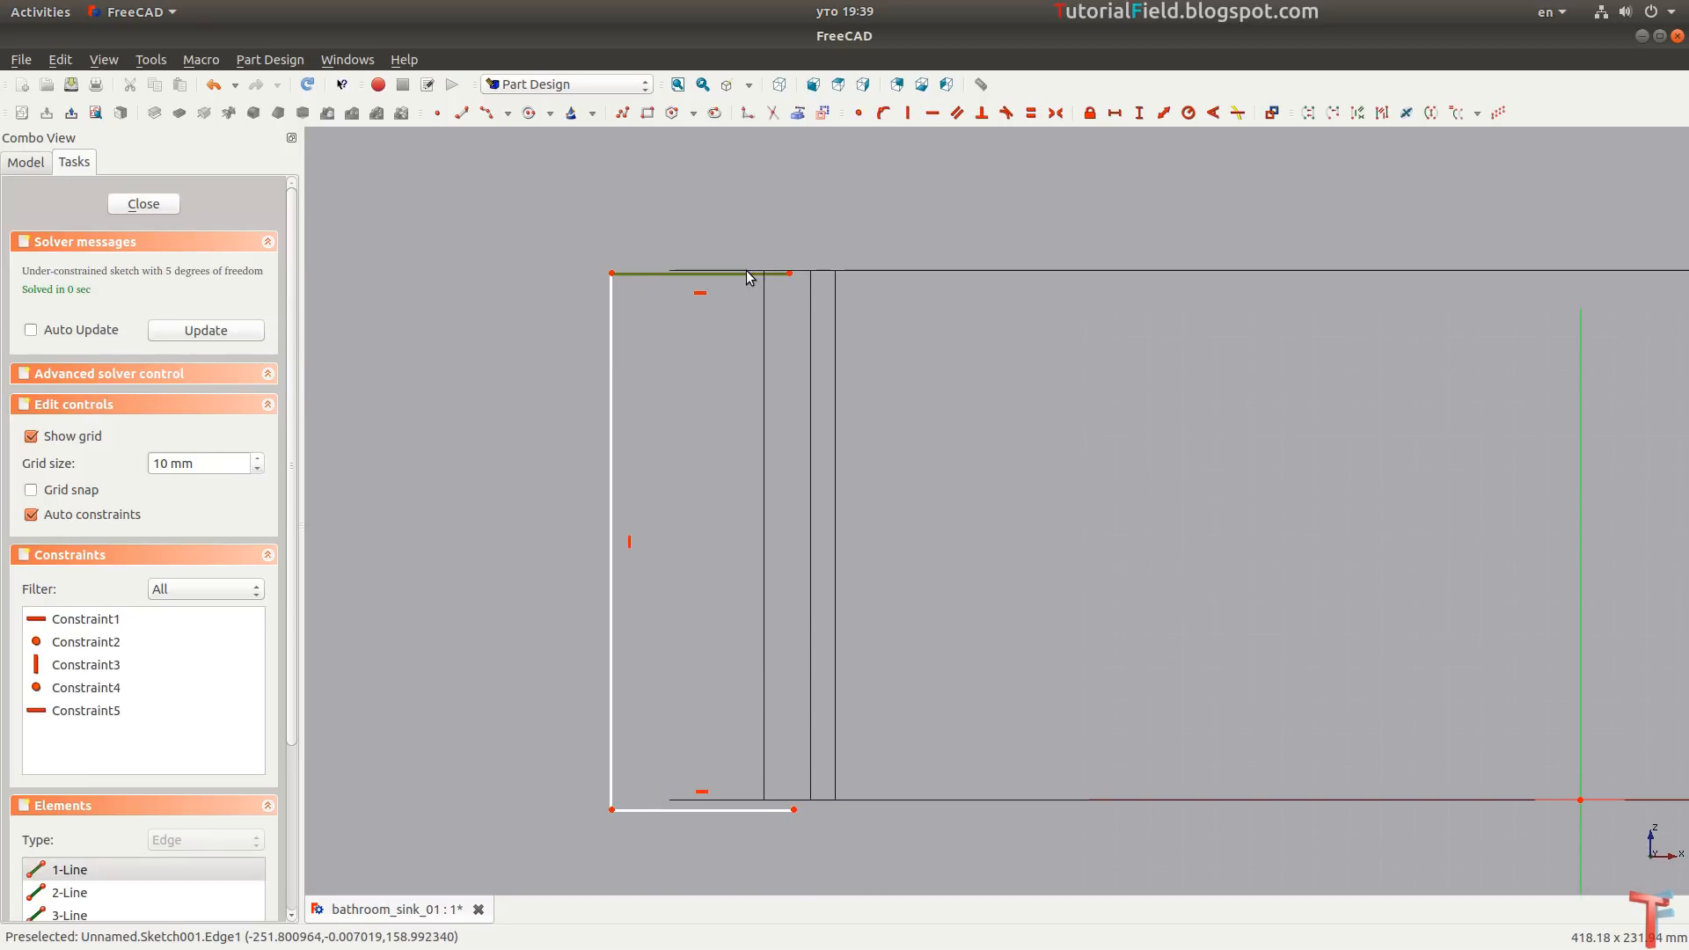
type("l40")
key("Return")
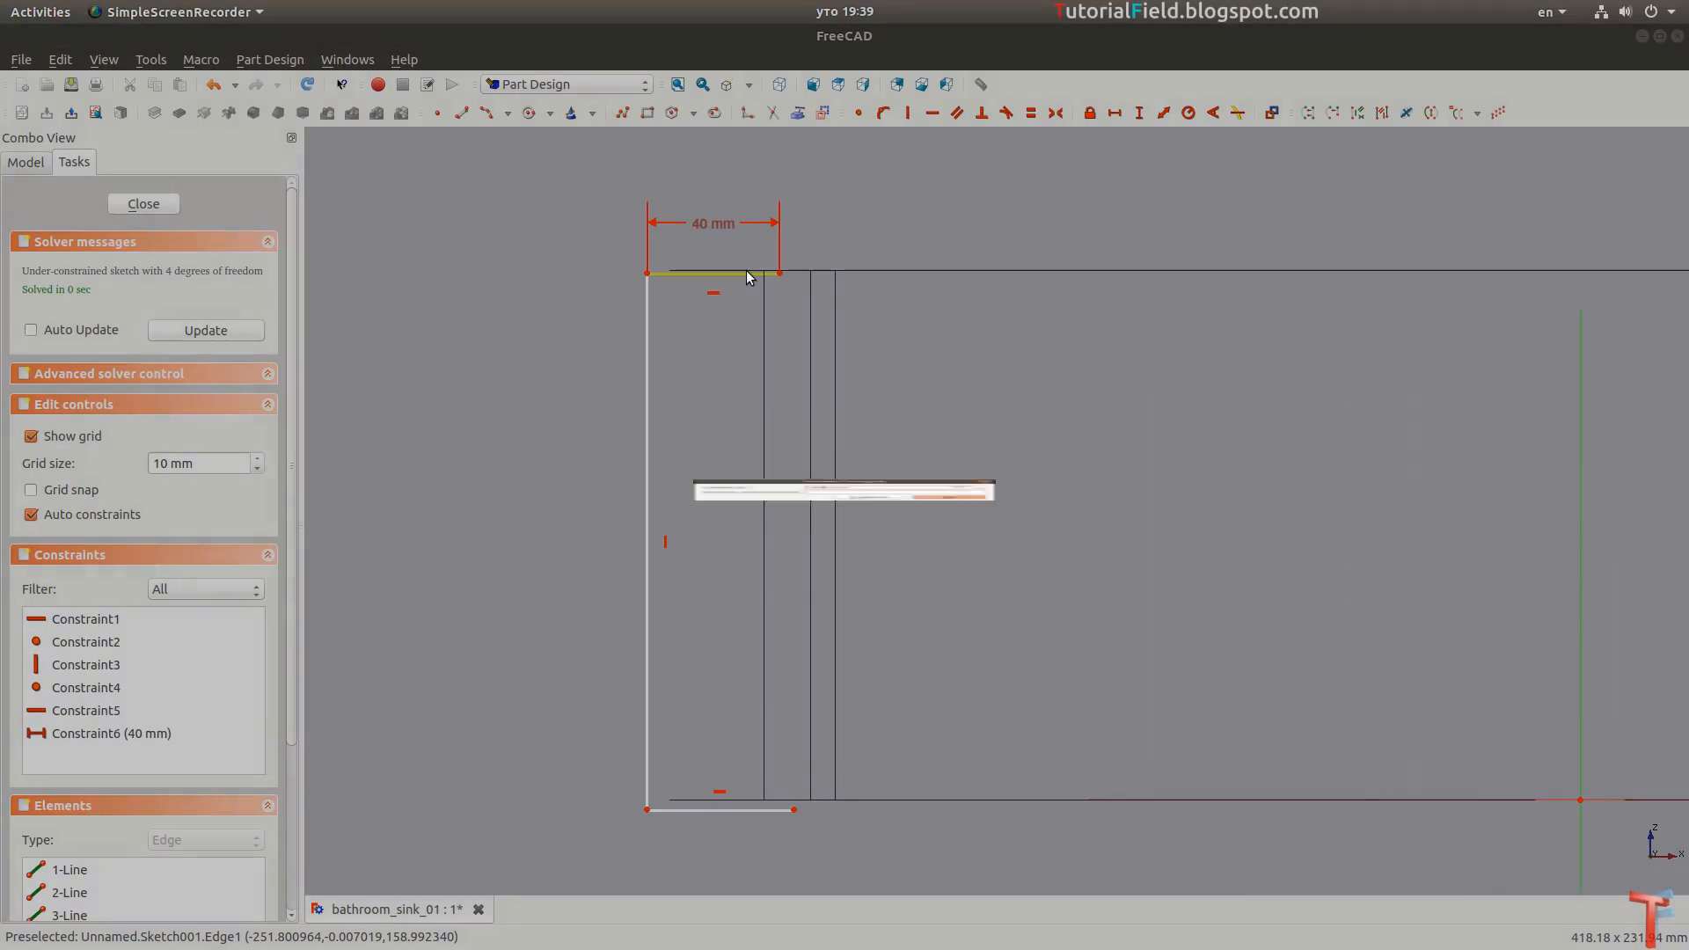
Constrain the upper segment's free endpoint to a horizontal distance of -232.5 mm from the origin and place the dimension above the profile.
left_click(780, 273)
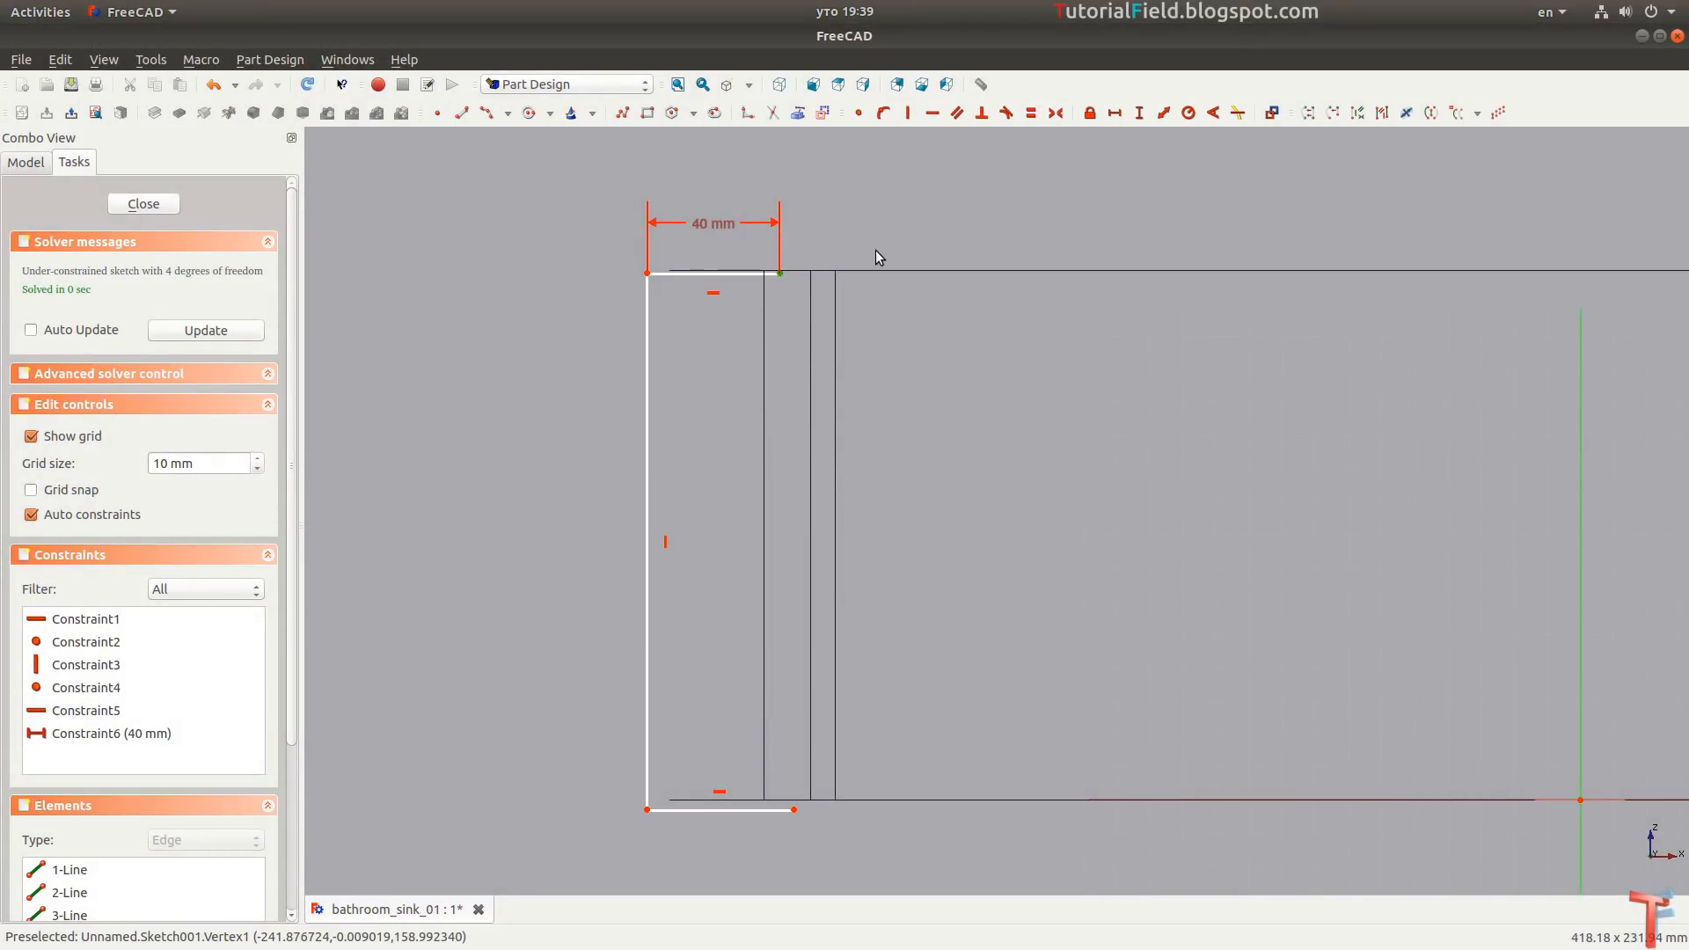
key("l")
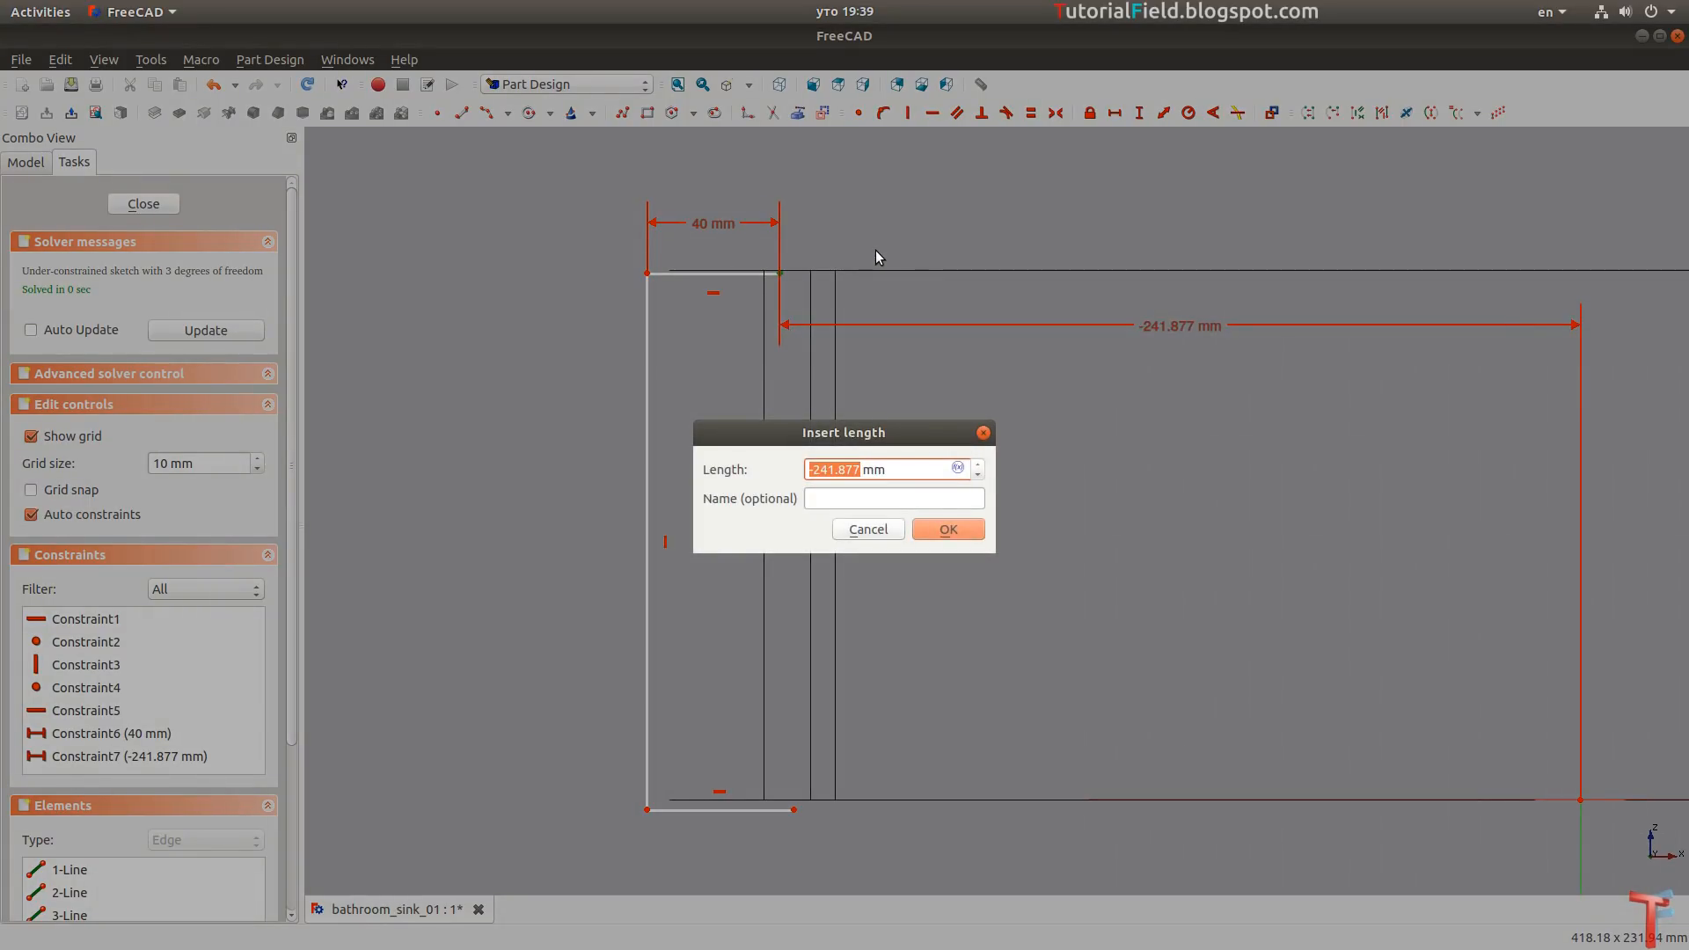
type("-232.5")
key("Return")
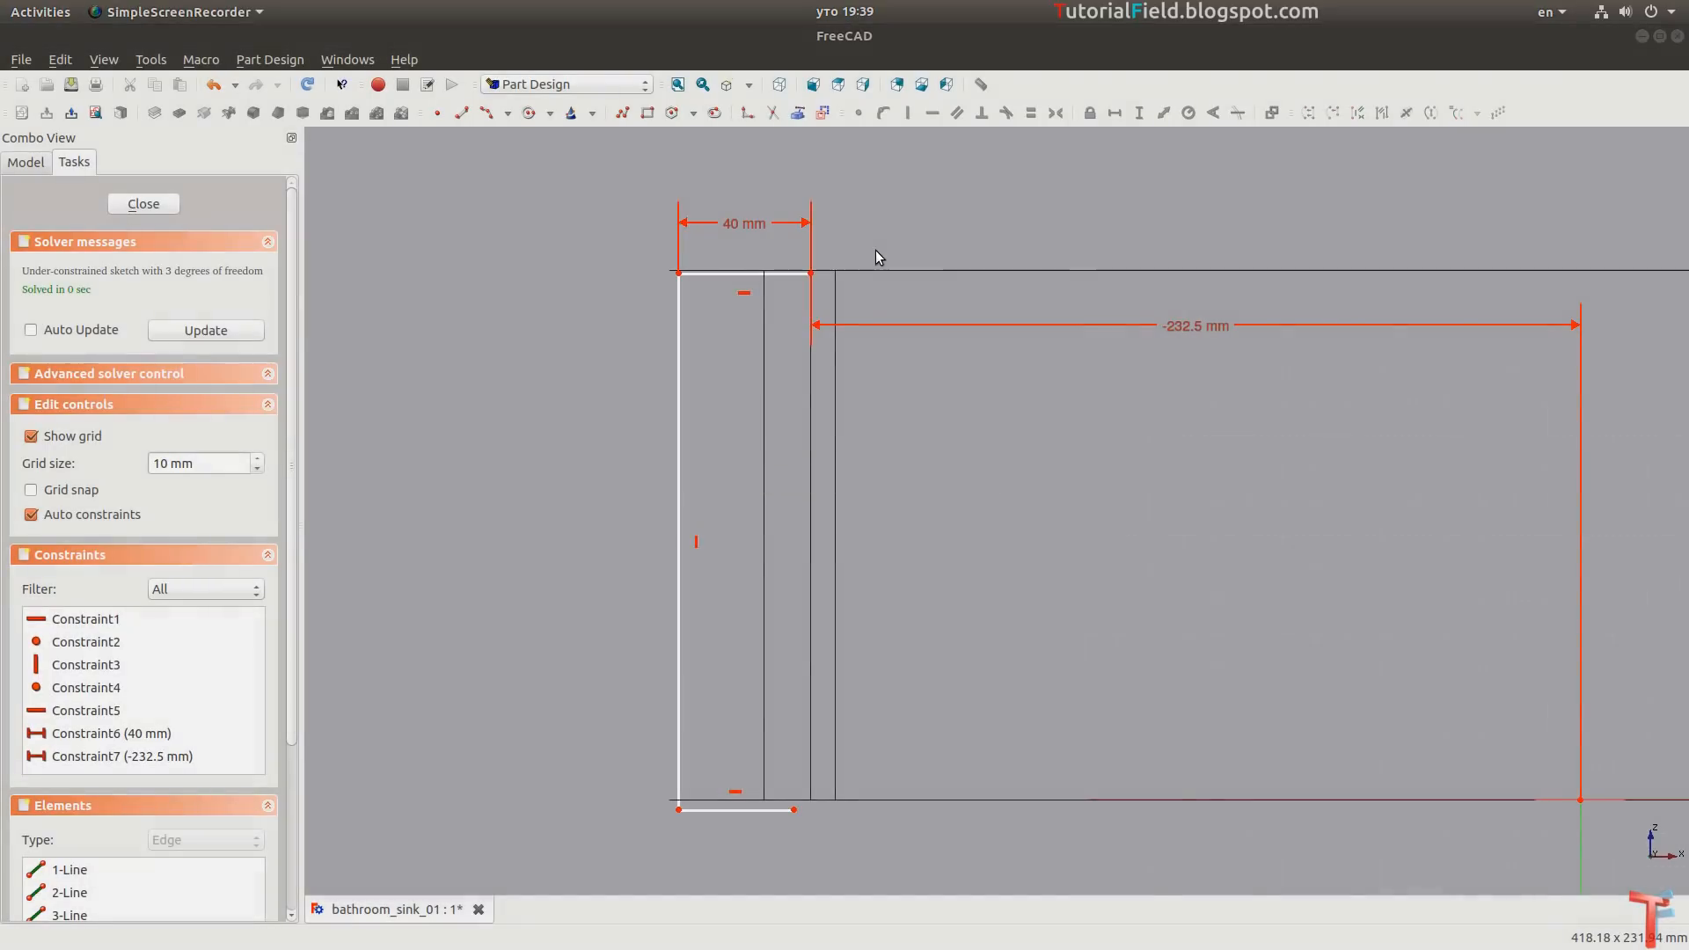
left_click_drag(1179, 329, 1183, 242)
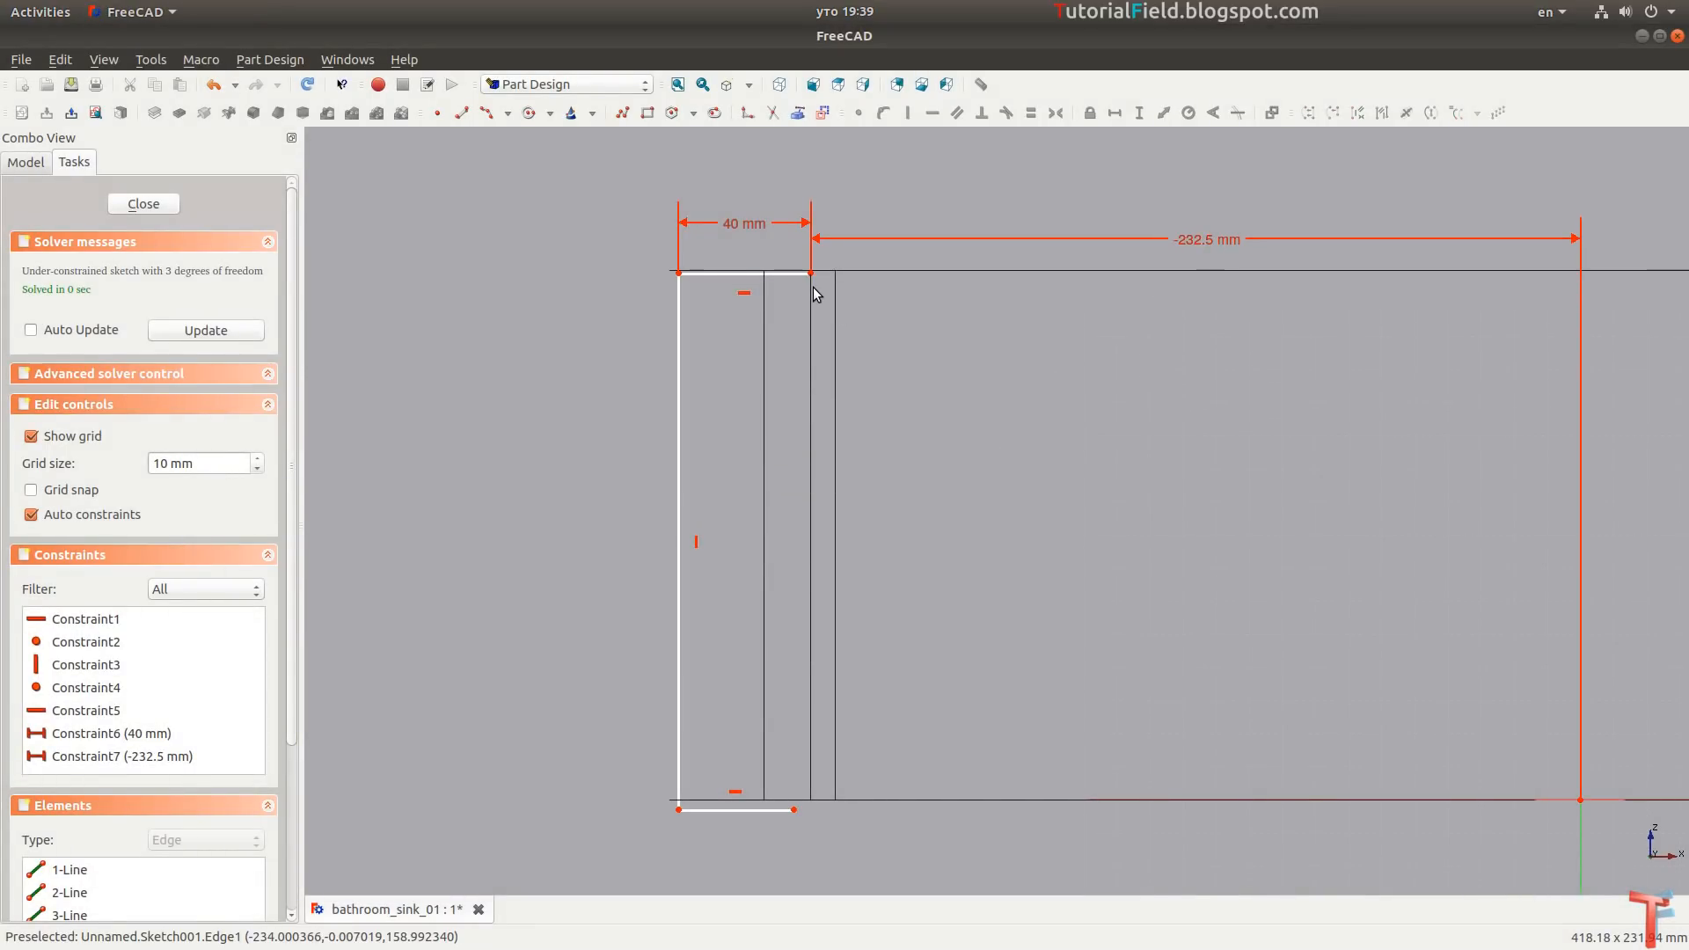
Constrain the polyline's vertical segment to a length of 160 mm.
left_click(678, 549)
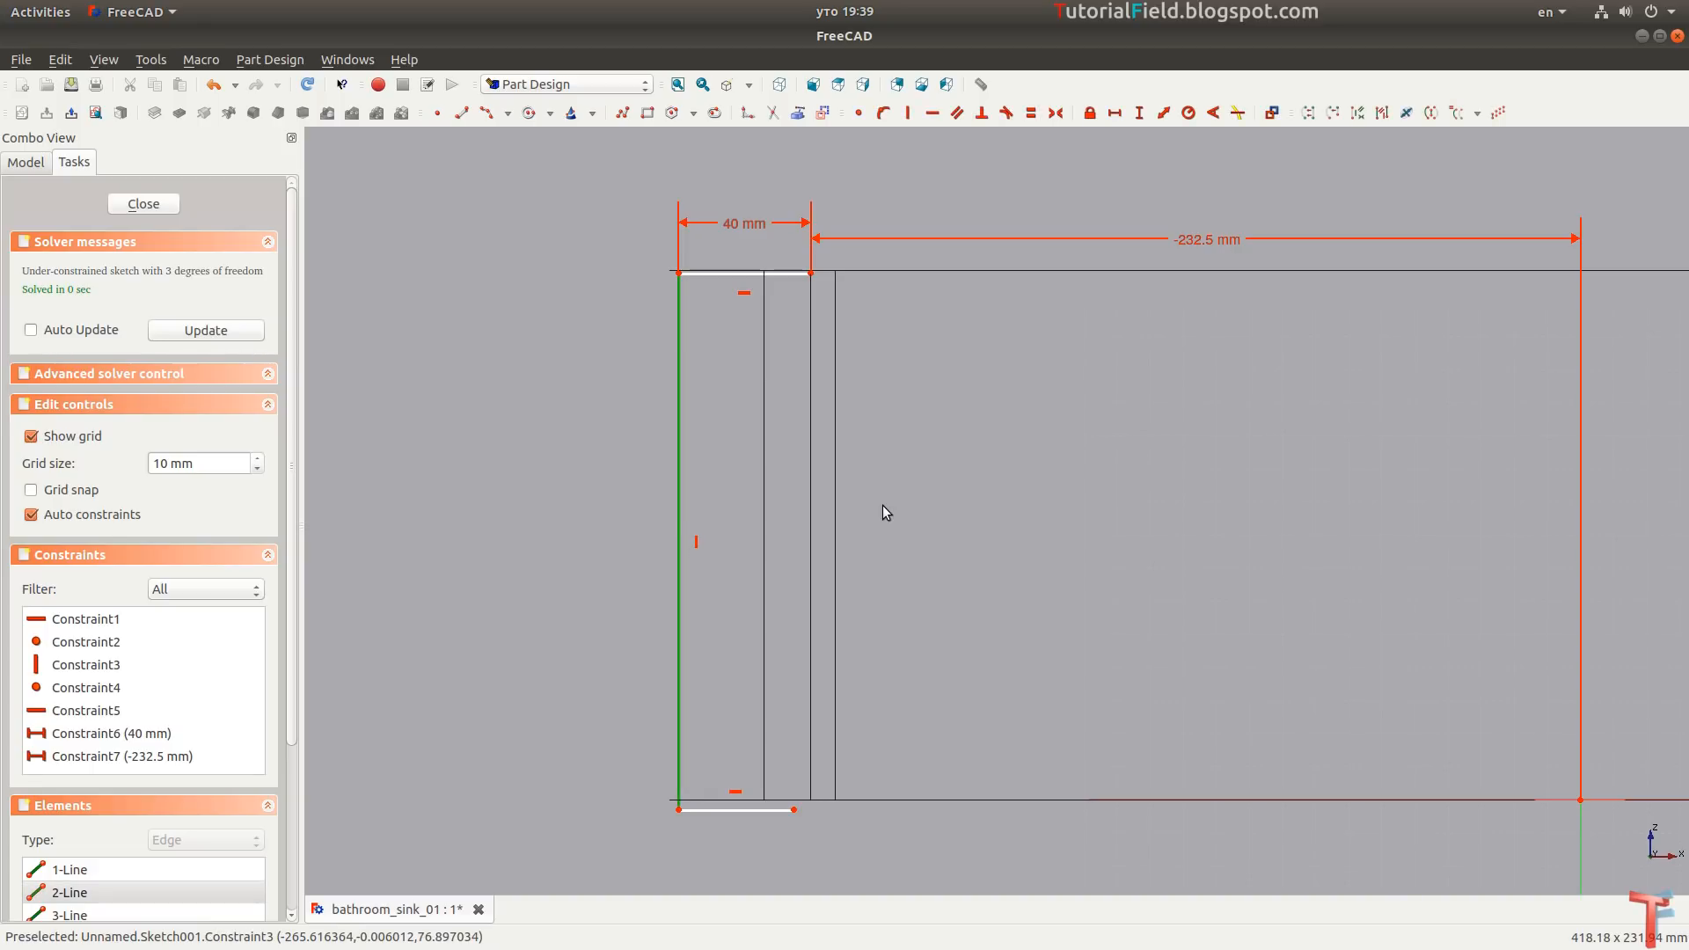
key("shift+v")
type("16")
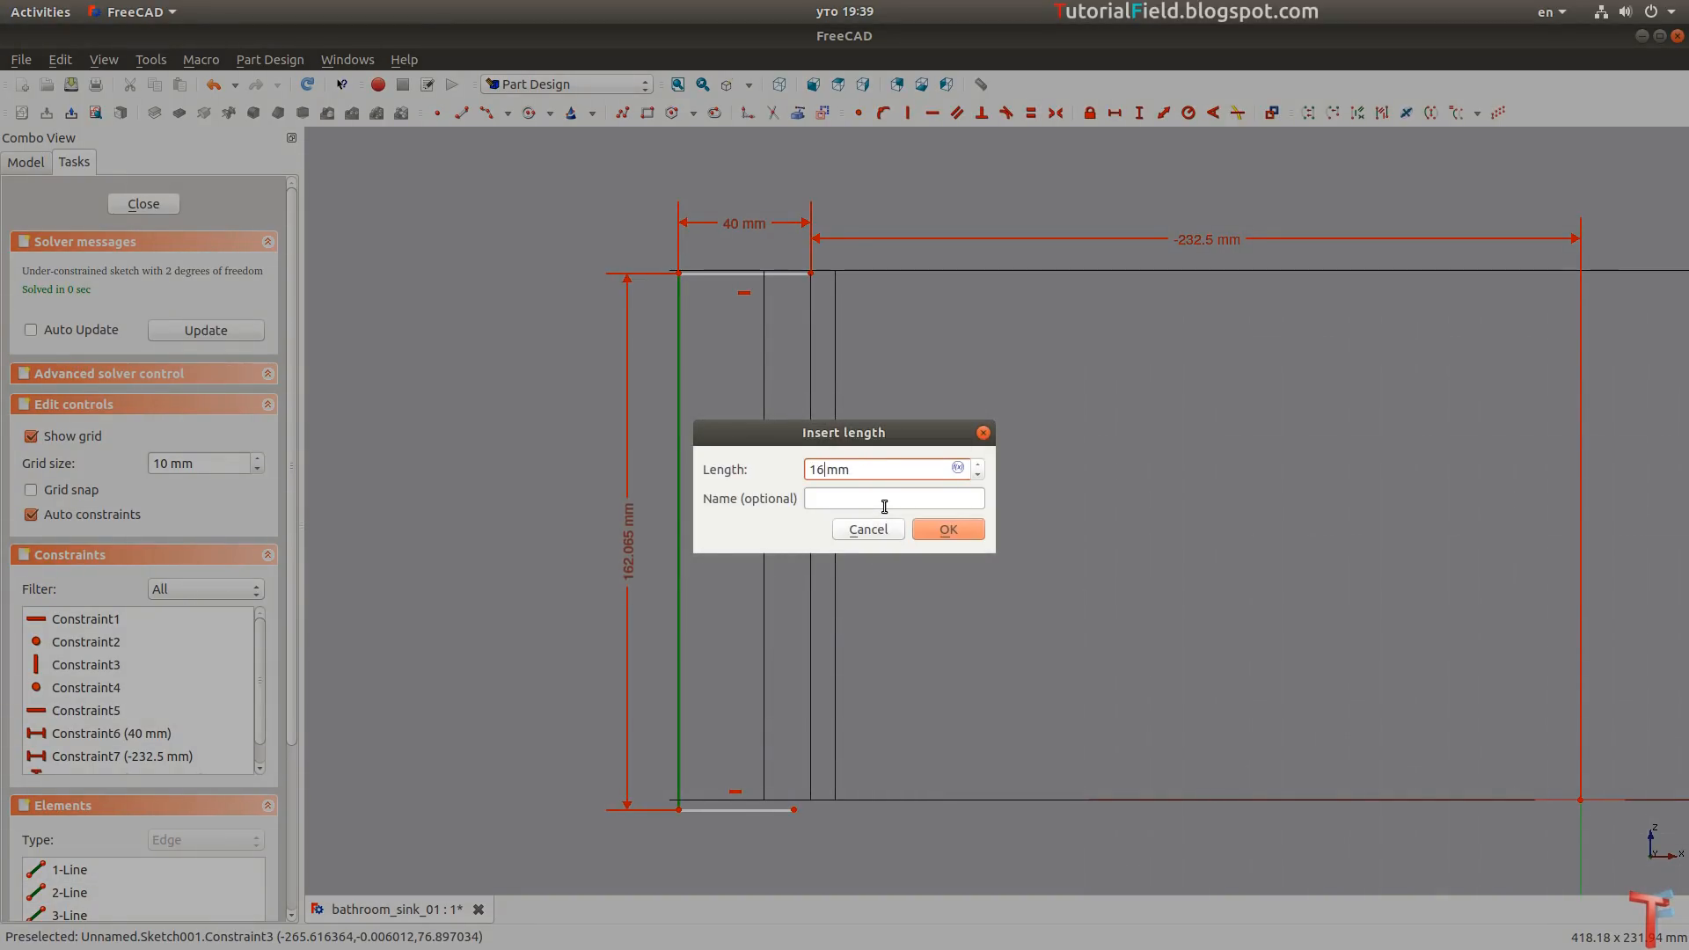
type("0")
key("Return")
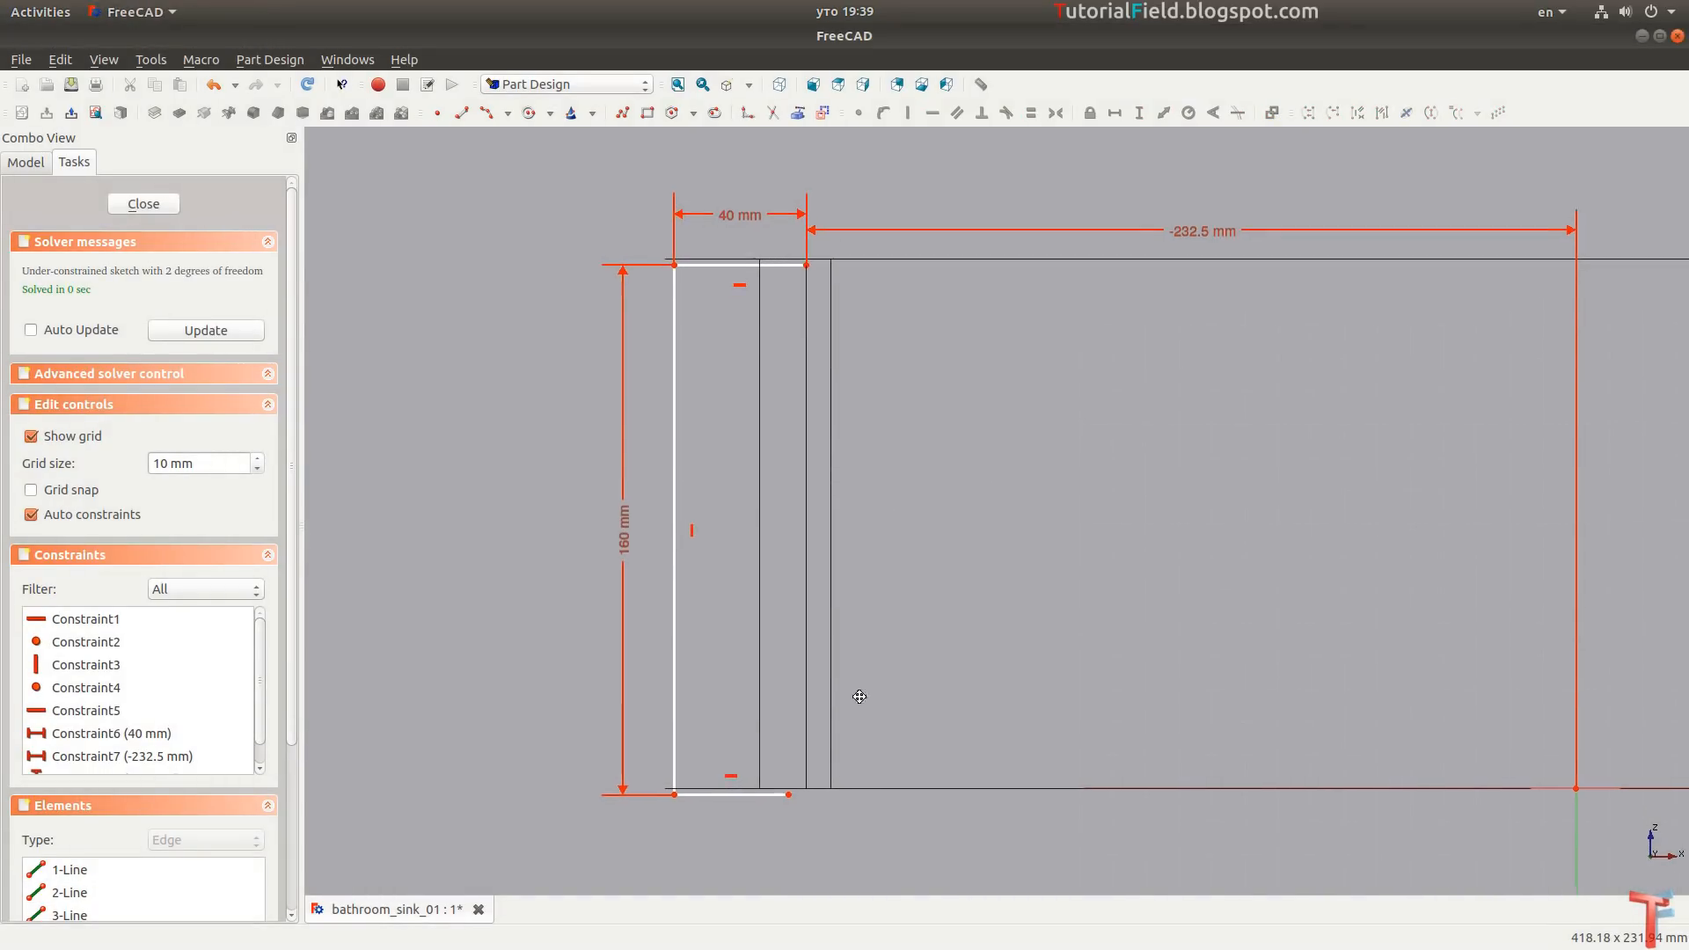
Fix the lower segment's free endpoint onto the horizontal axis and stretch it along the axis to about x = -163 mm.
middle_click_drag(860, 696, 836, 683)
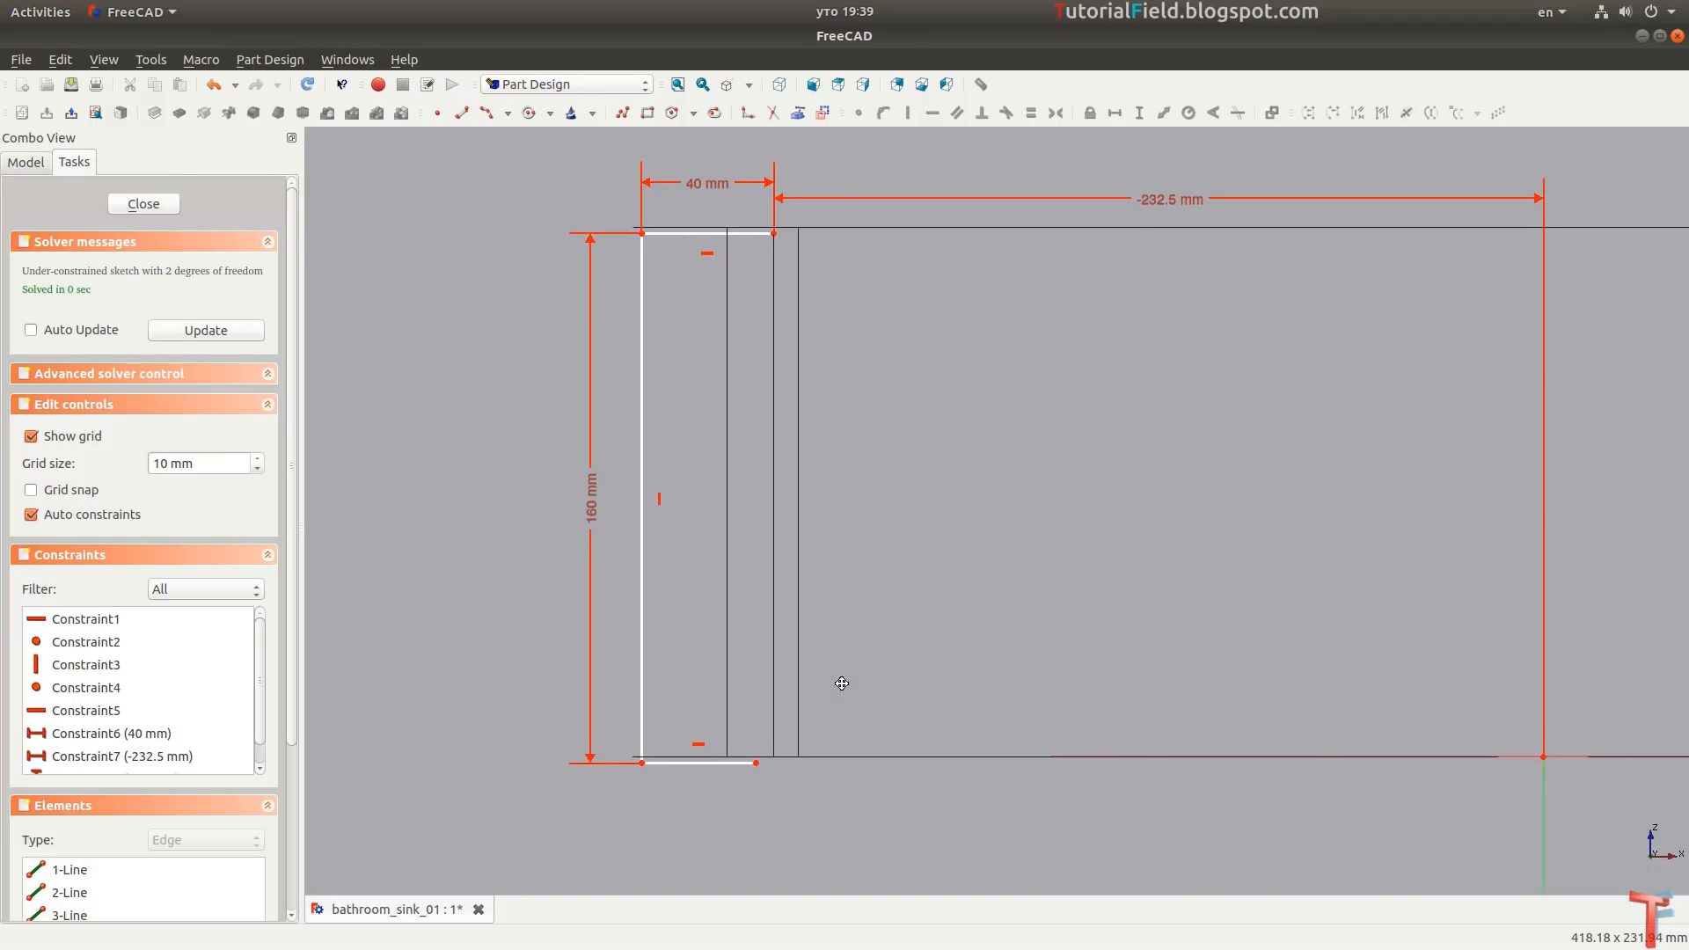
left_click(750, 763)
left_click(1317, 757)
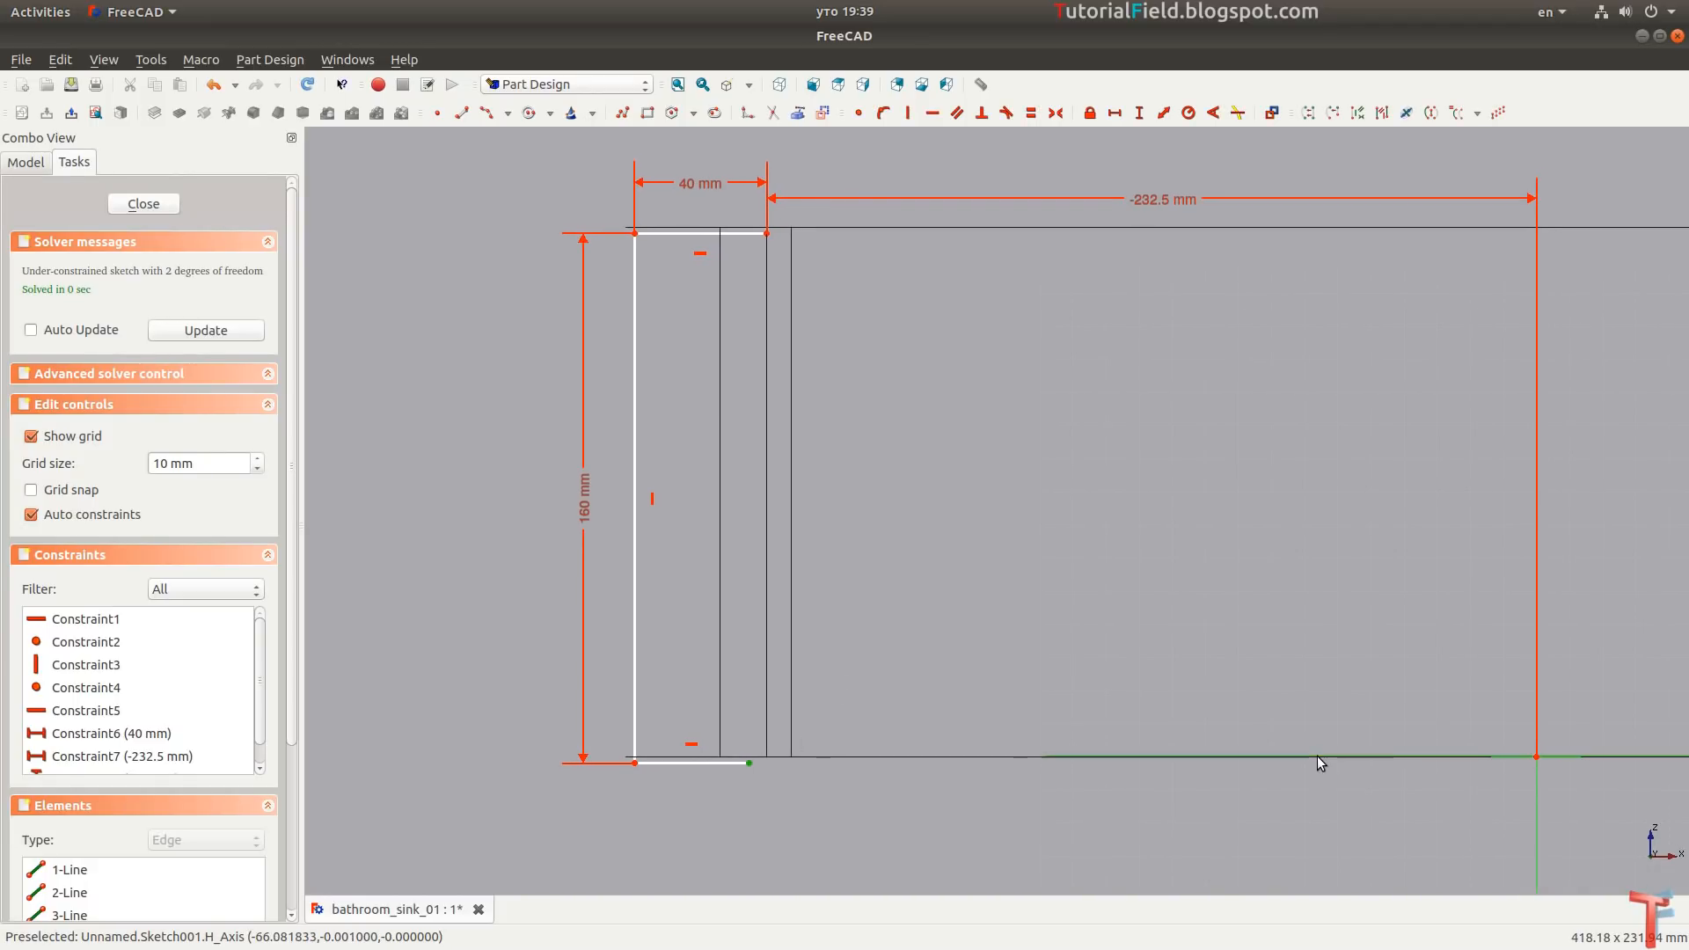
left_click(883, 113)
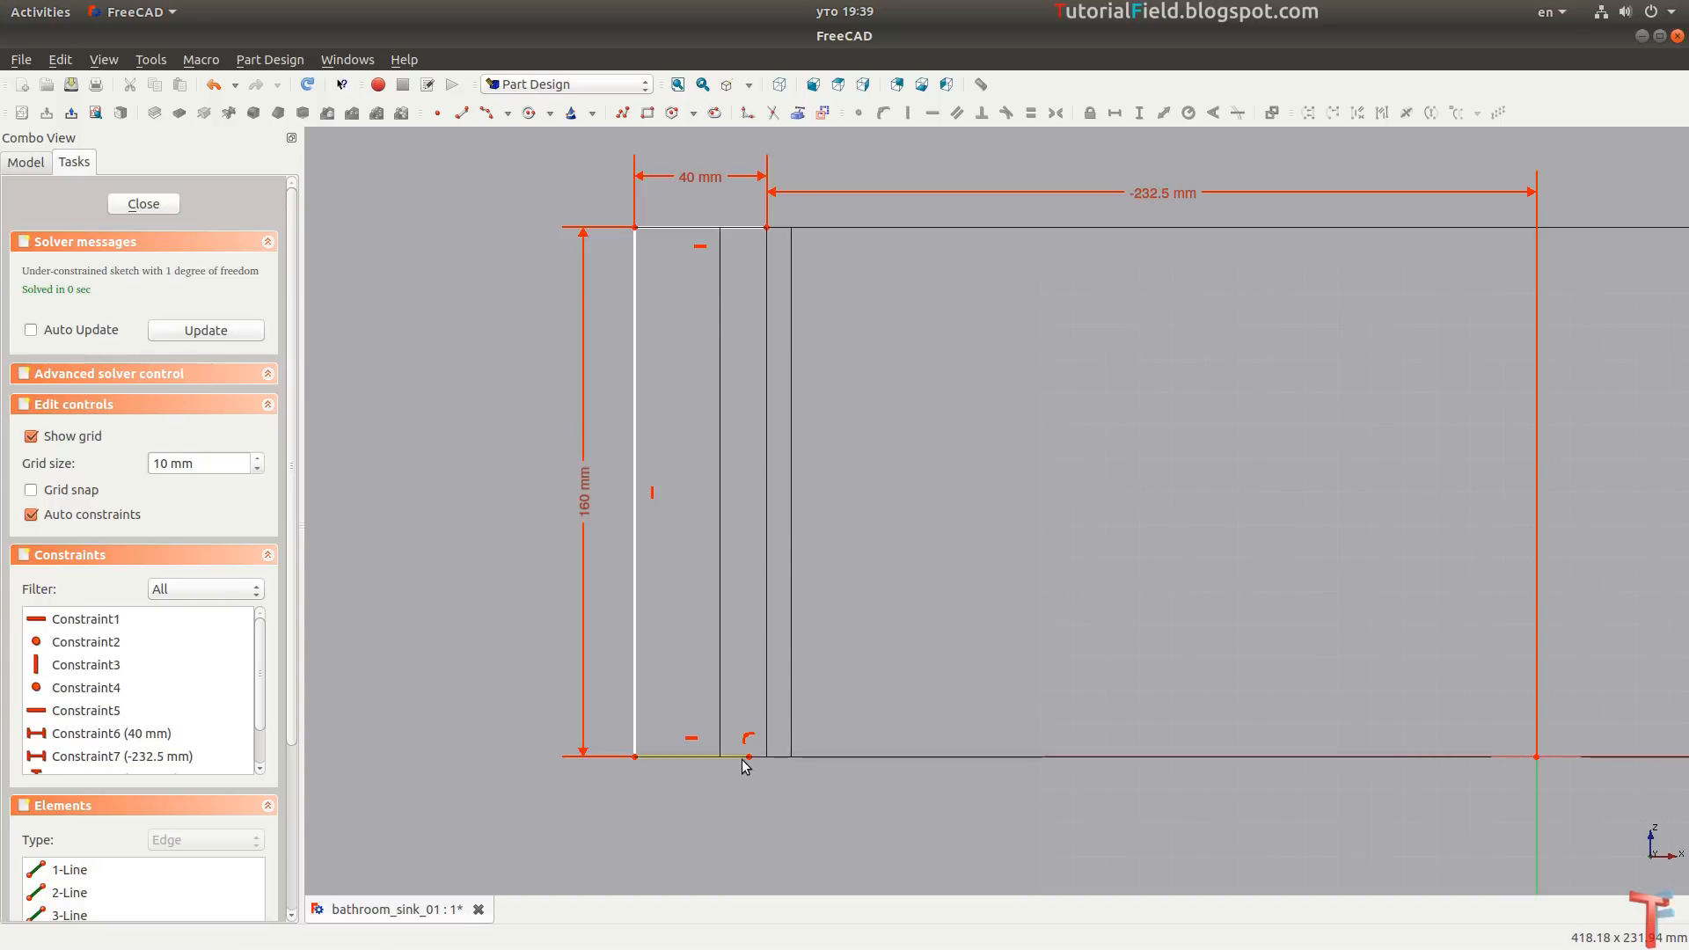
left_click(975, 557)
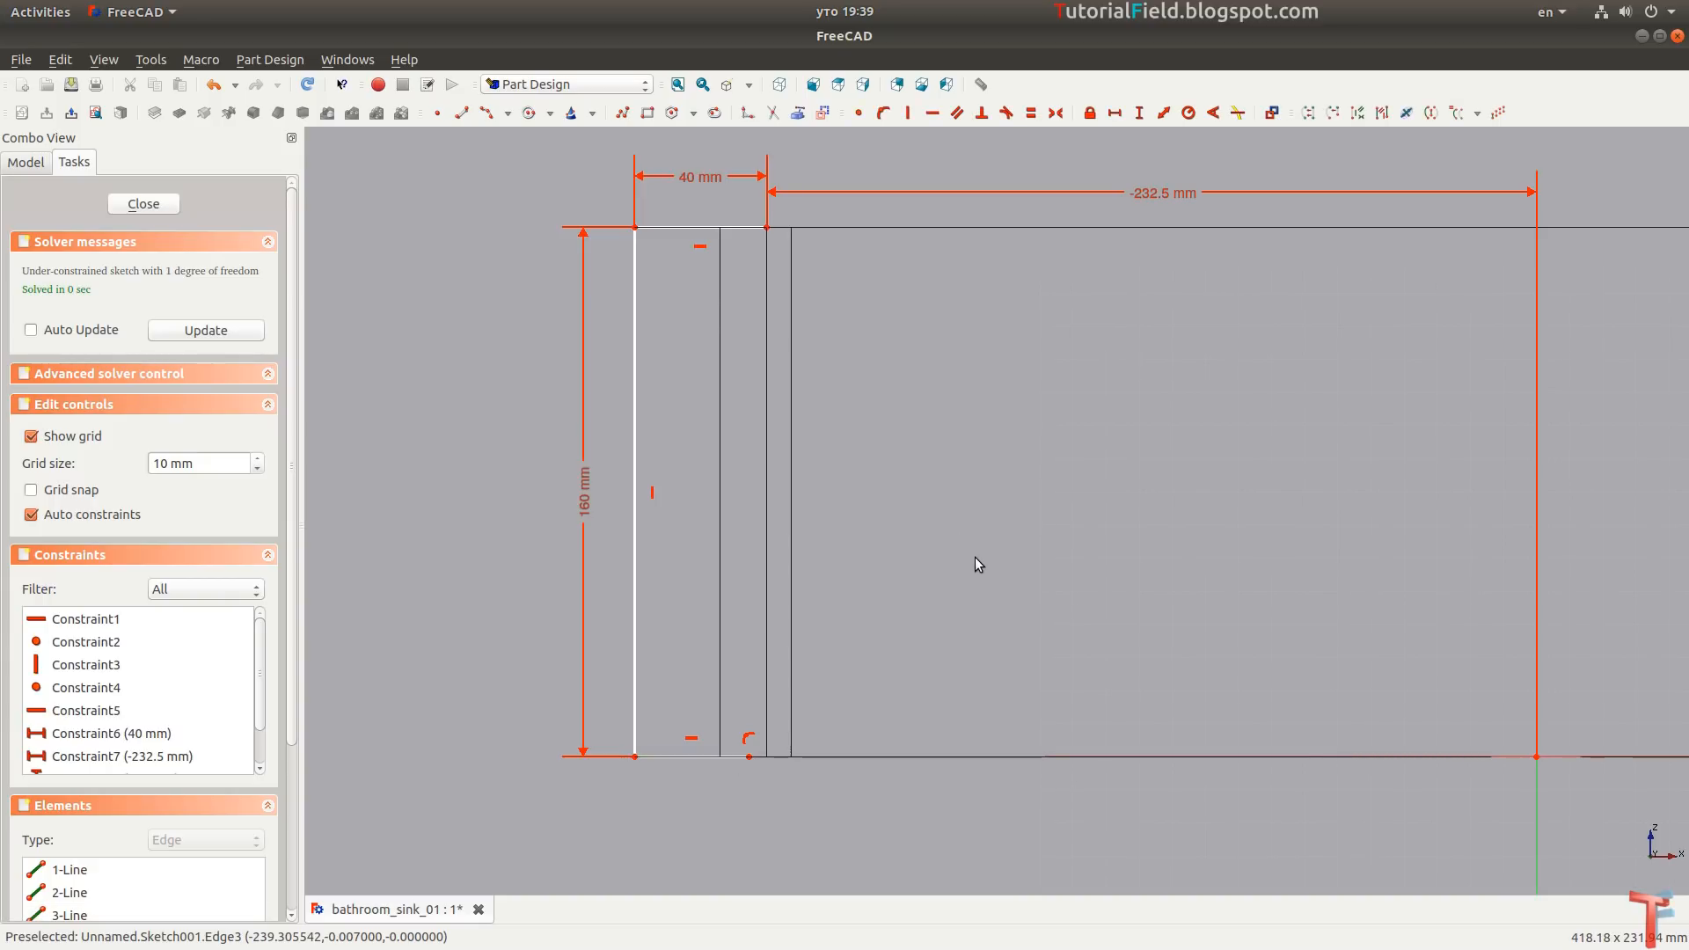
left_click(998, 756)
Draw a three-point arc of about 230 mm radius from near the upper segment's free end to the lower segment's free end.
left_click(516, 114)
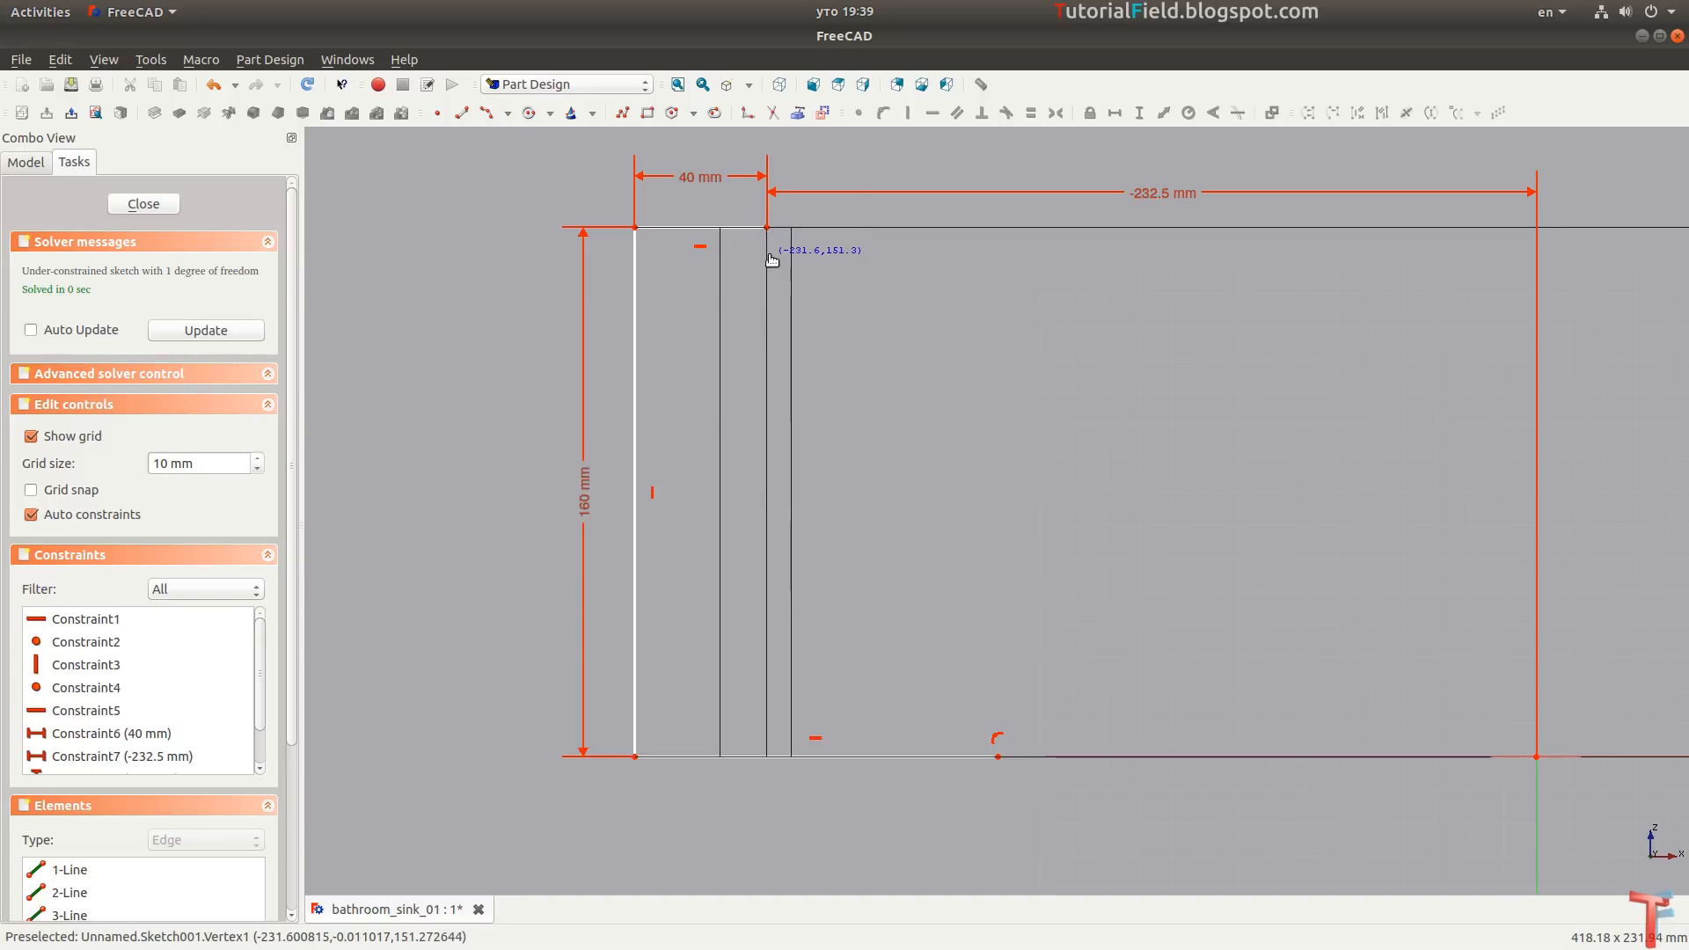
left_click(877, 507)
left_click(994, 755)
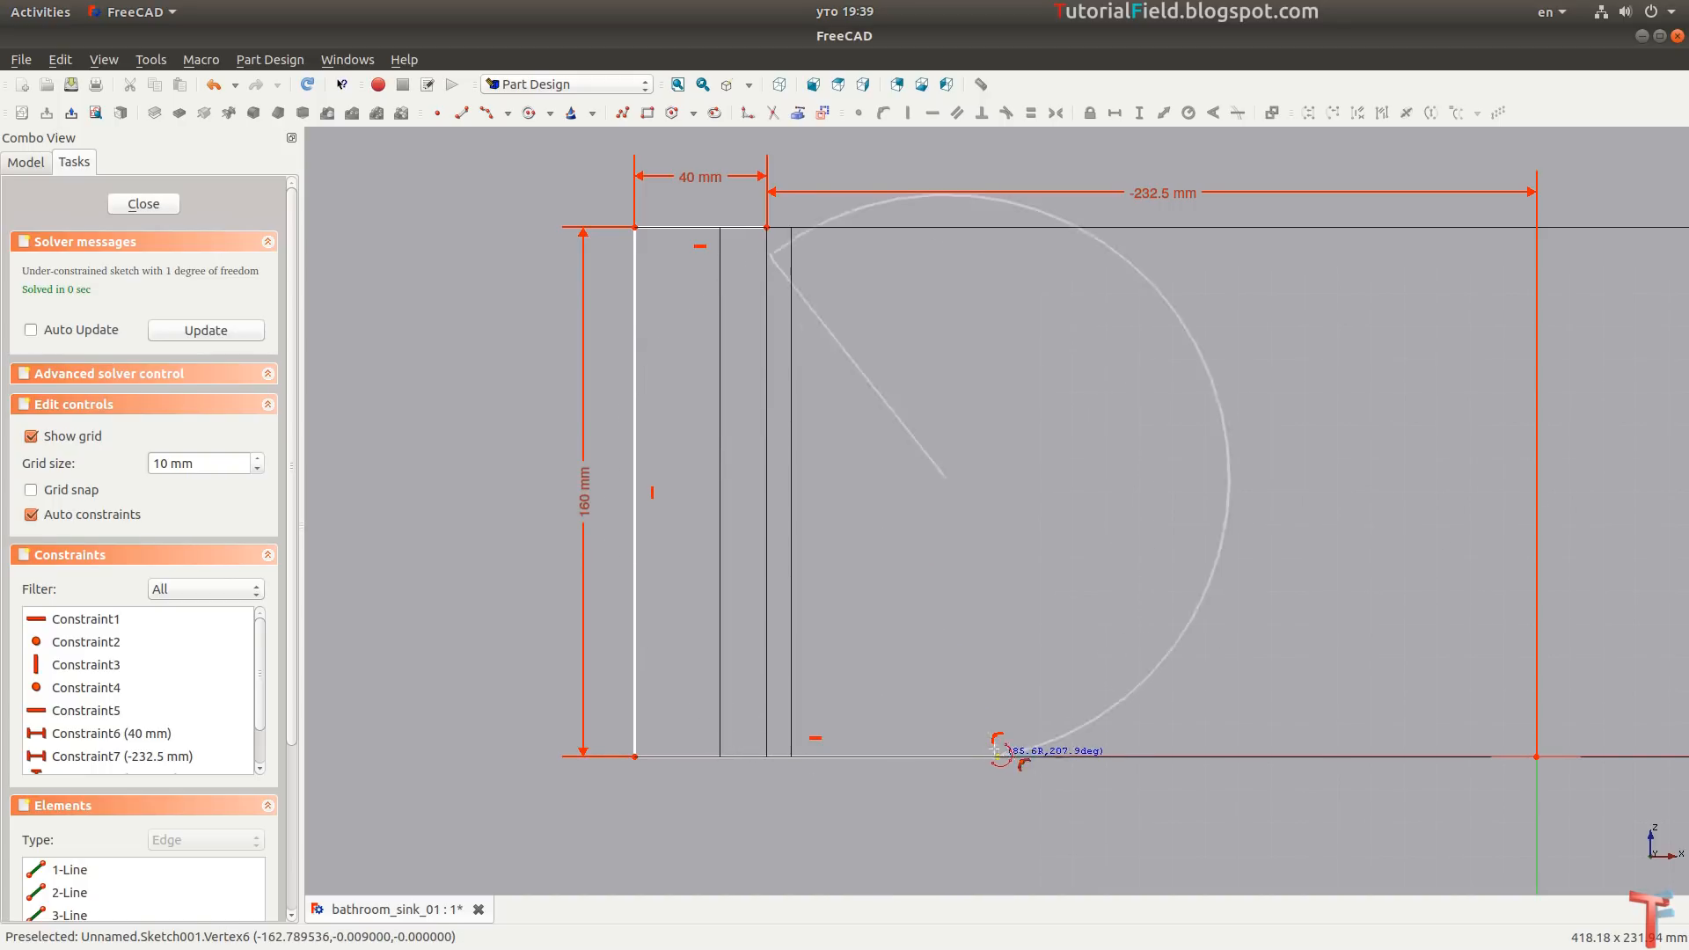
left_click(848, 552)
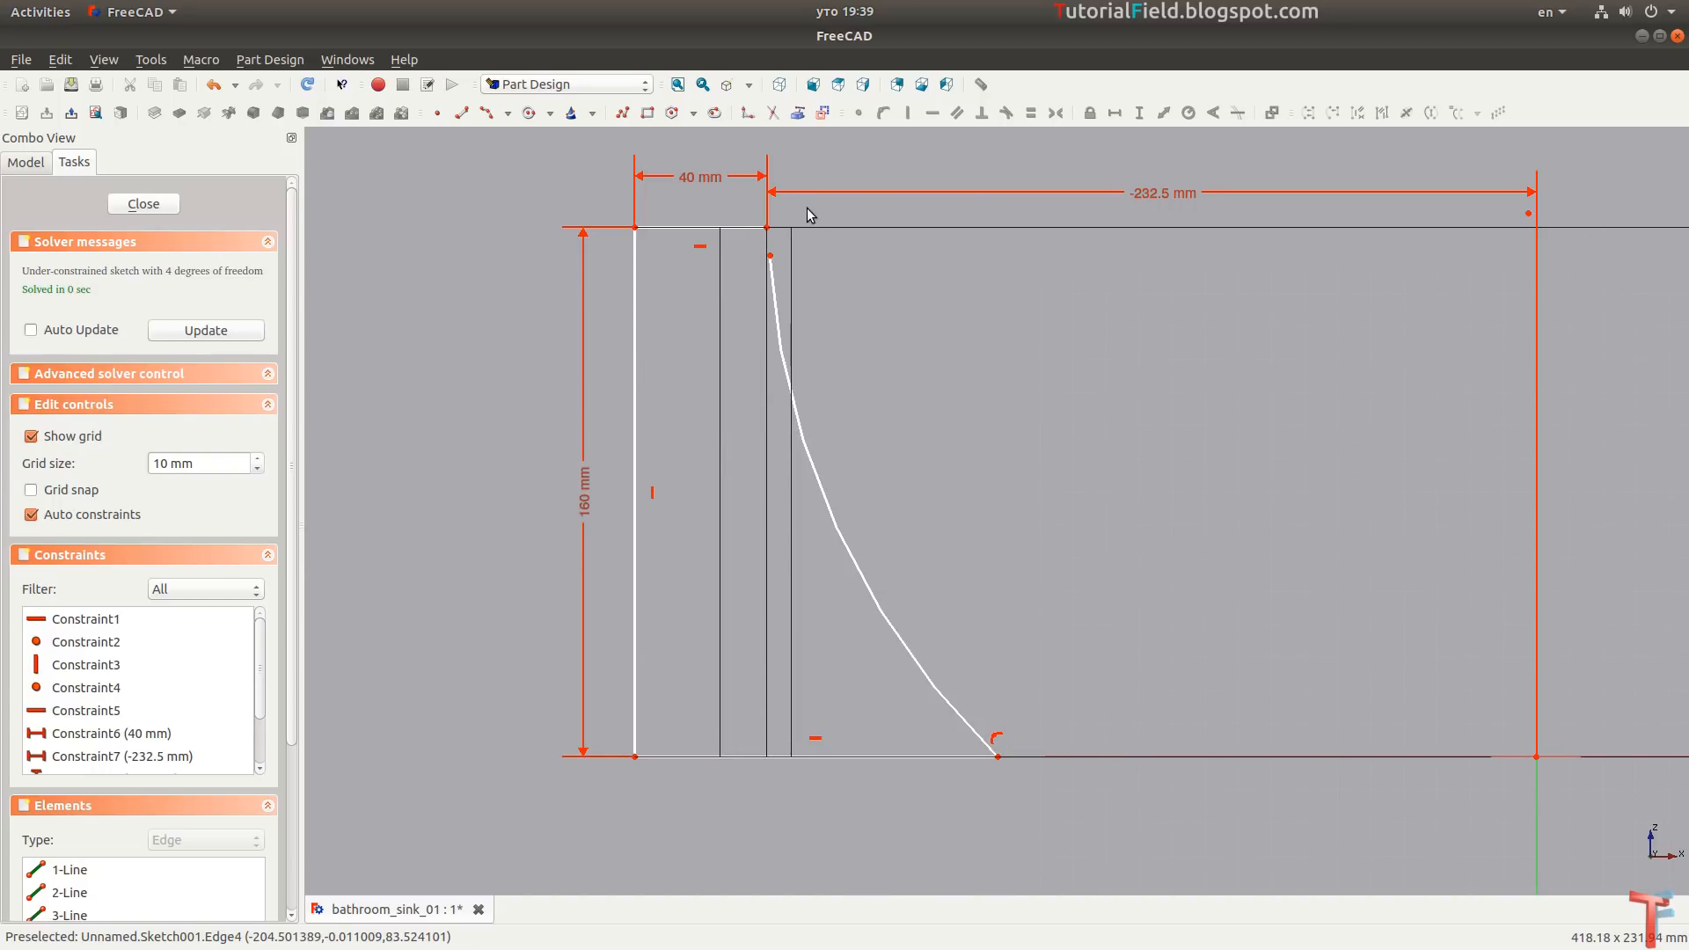
Join the arc's upper end perpendicularly to the upper segment's endpoint and constrain the arc's radius to 200 mm.
left_click_drag(807, 207, 742, 272)
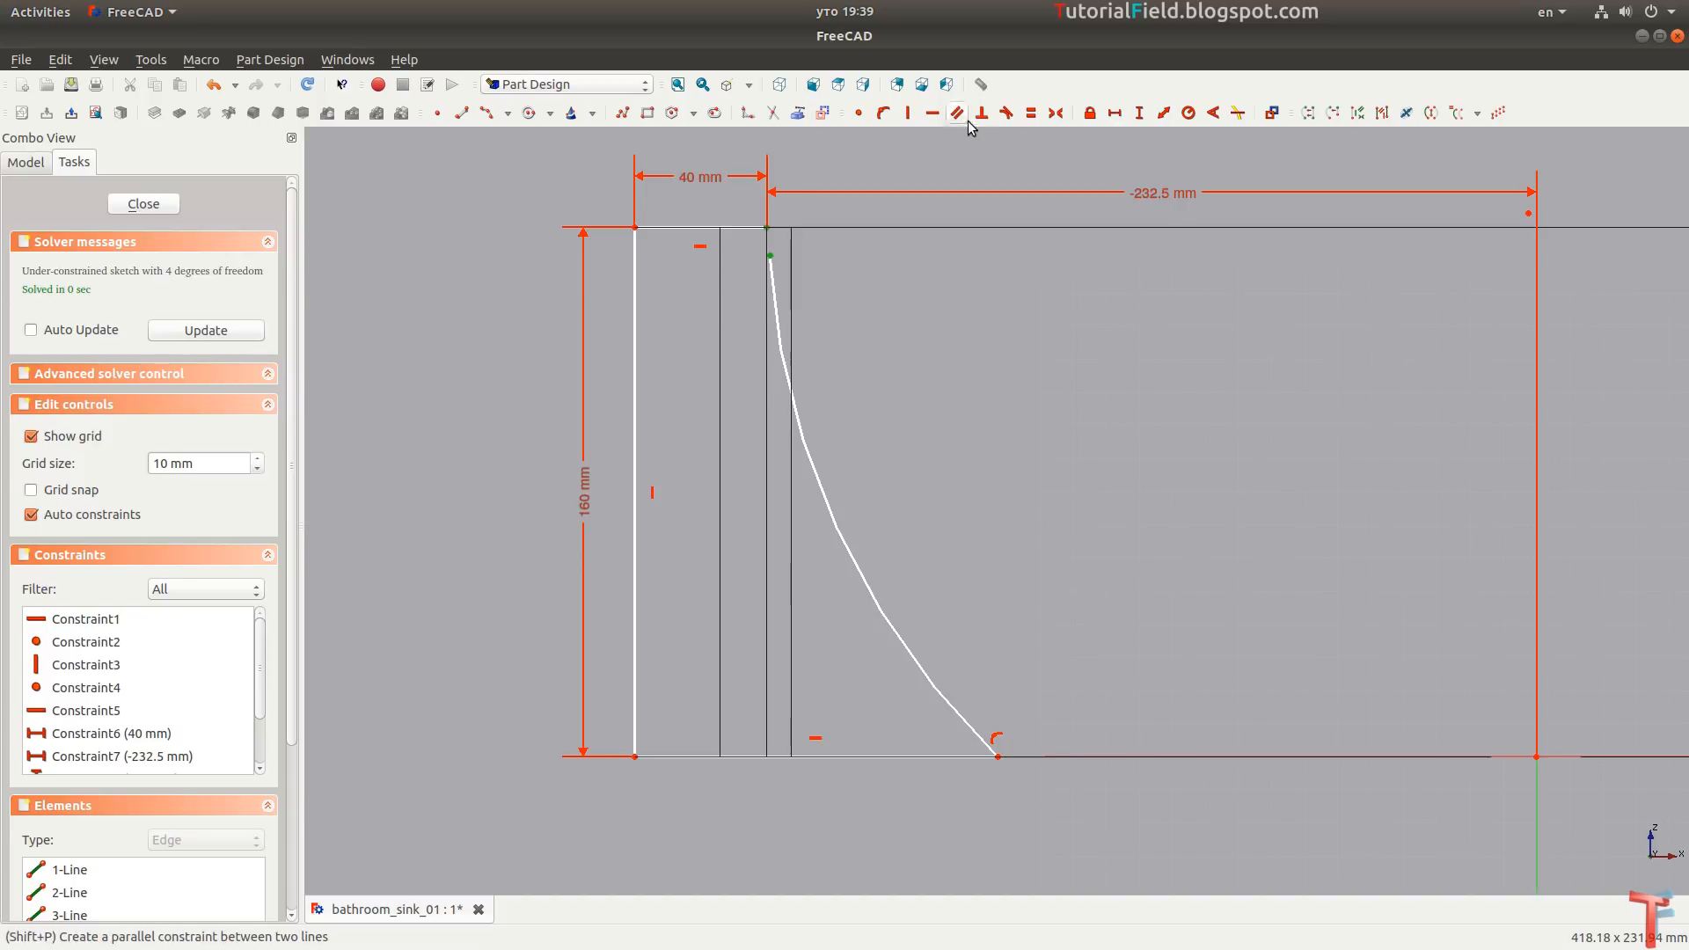
left_click(981, 112)
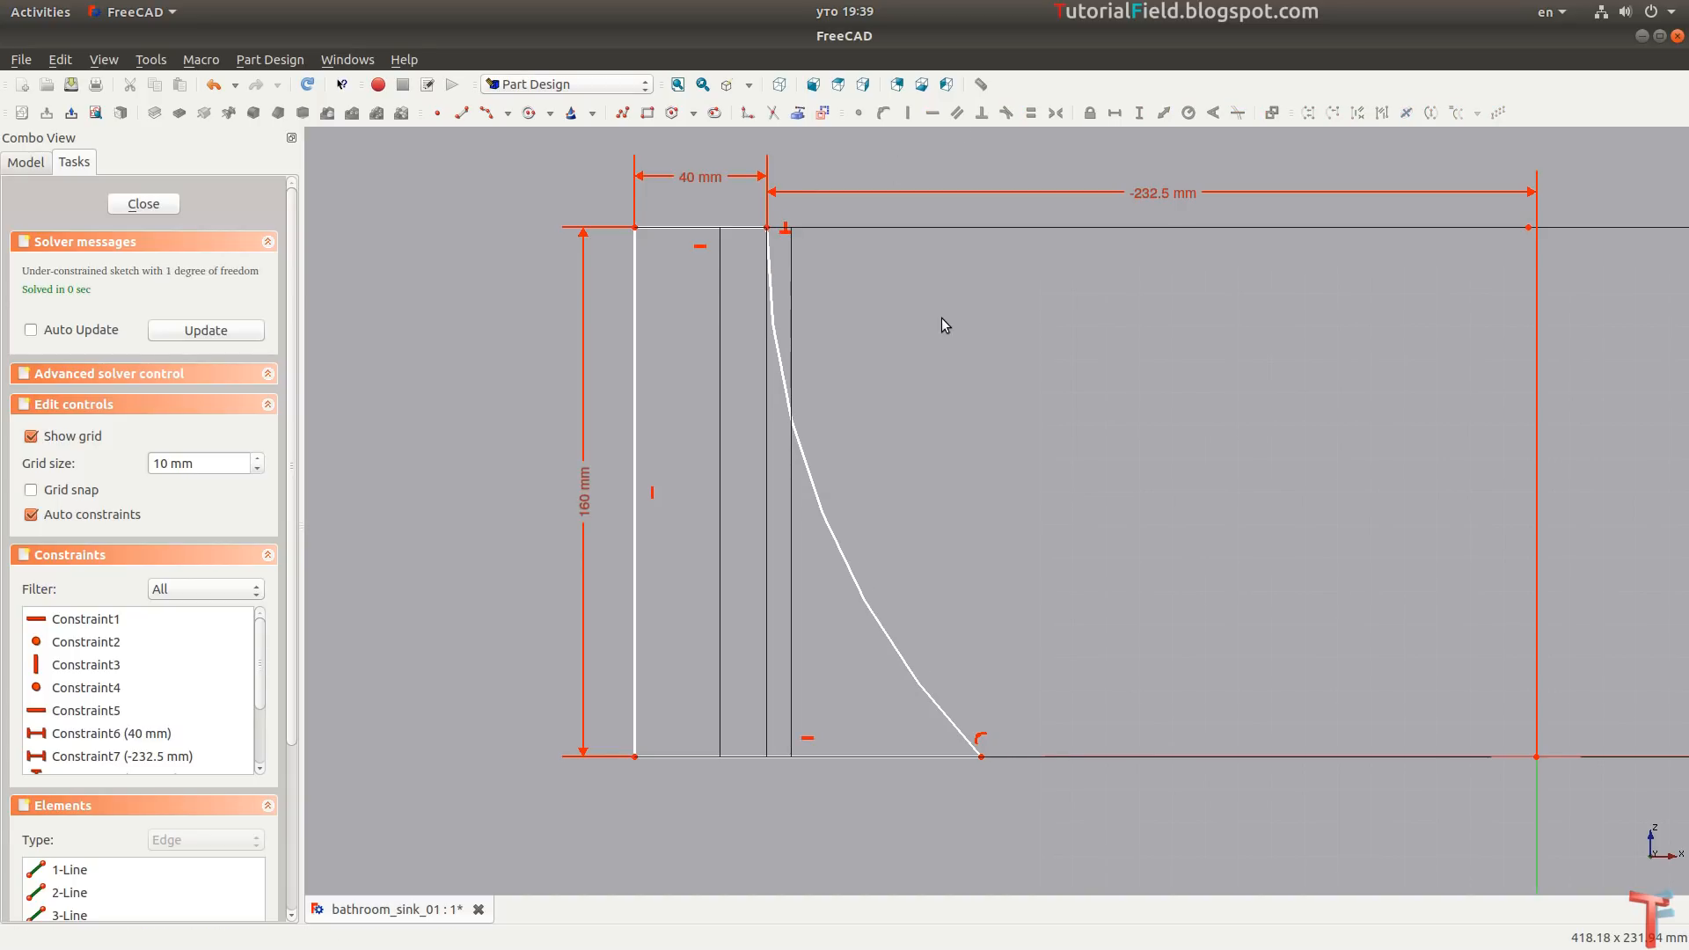
left_click(858, 584)
key("shift+r")
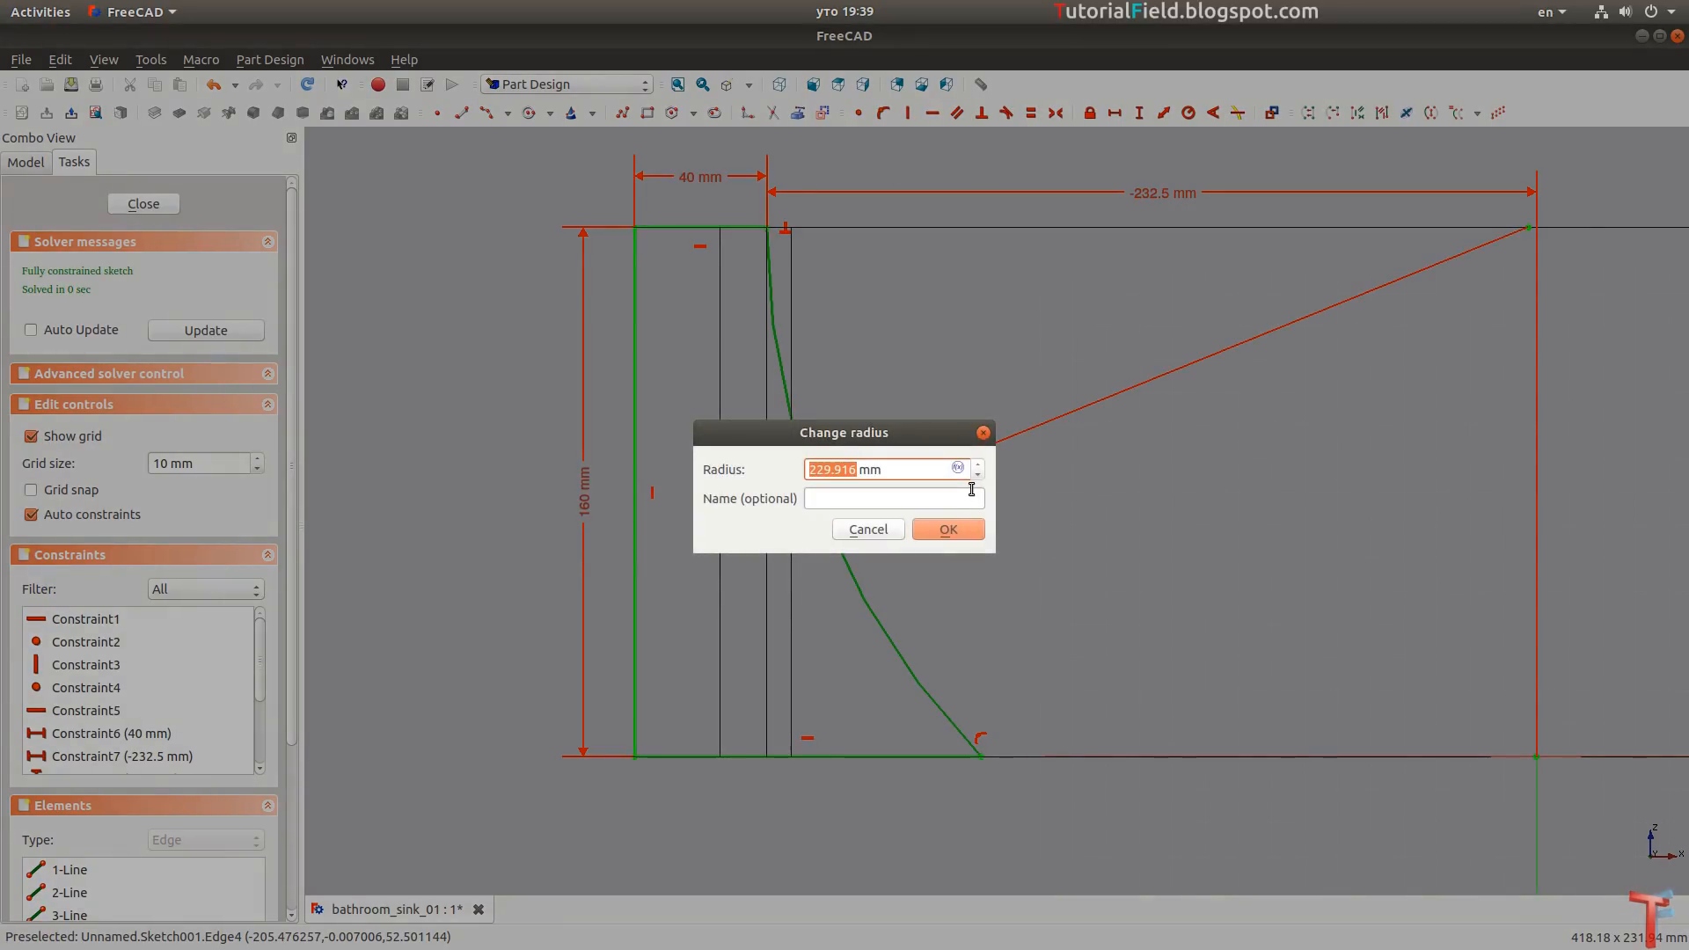
type("200")
key("Return")
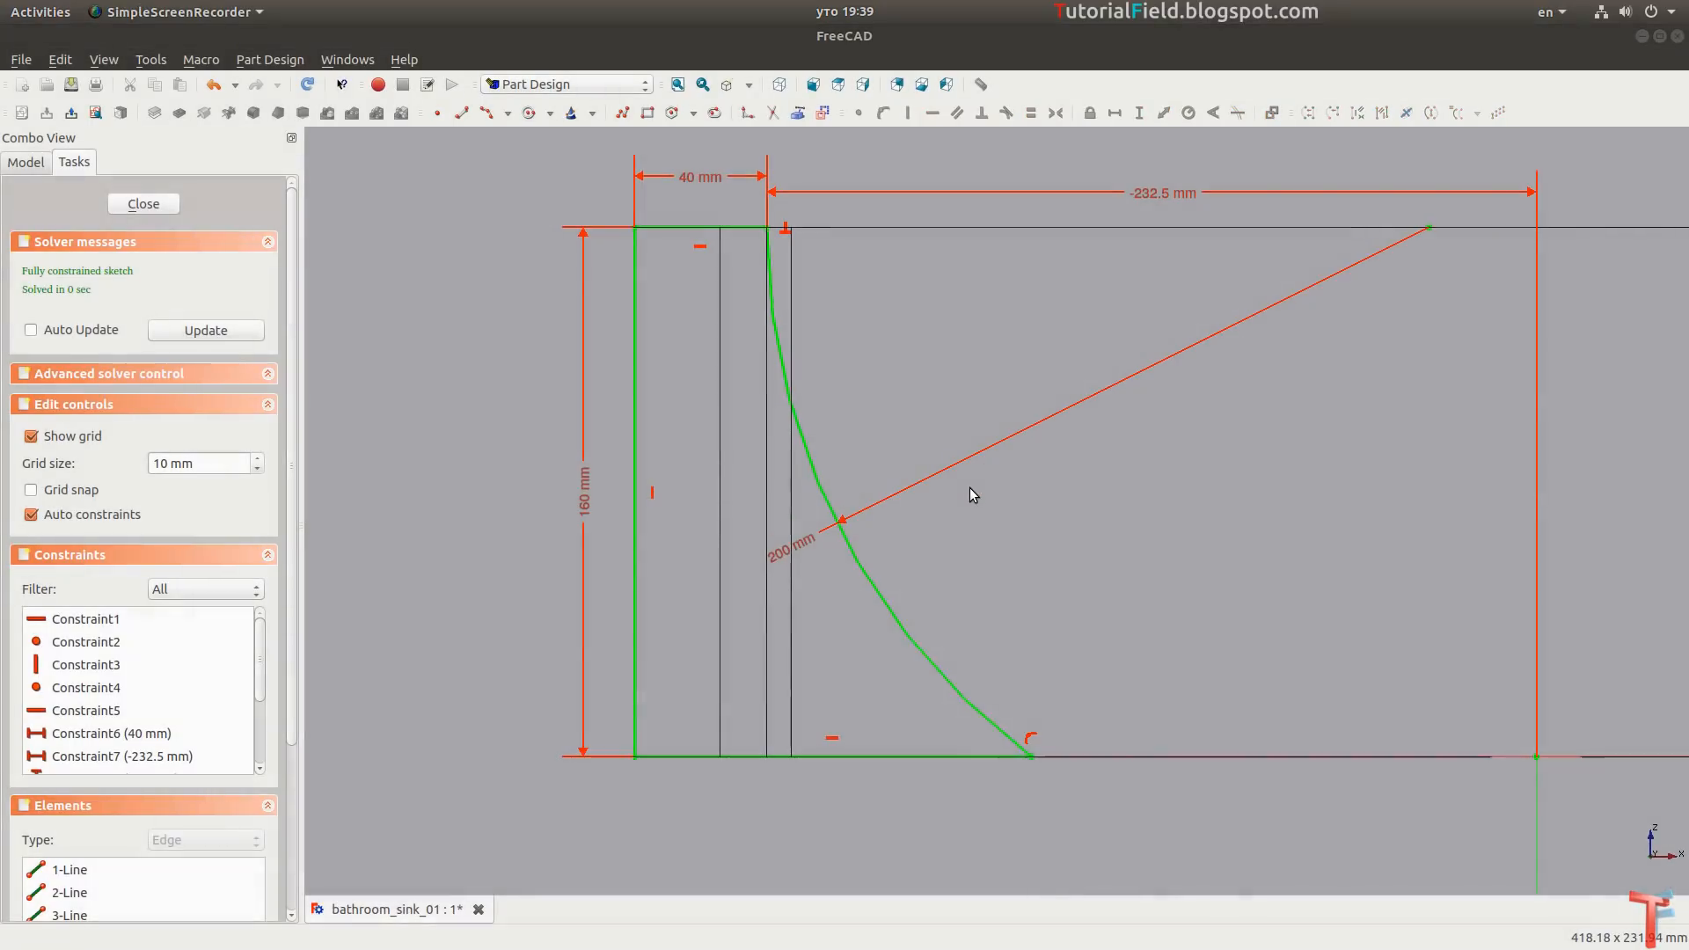
Close the sketch, show the whole model in axonometric view and save the document.
left_click(143, 205)
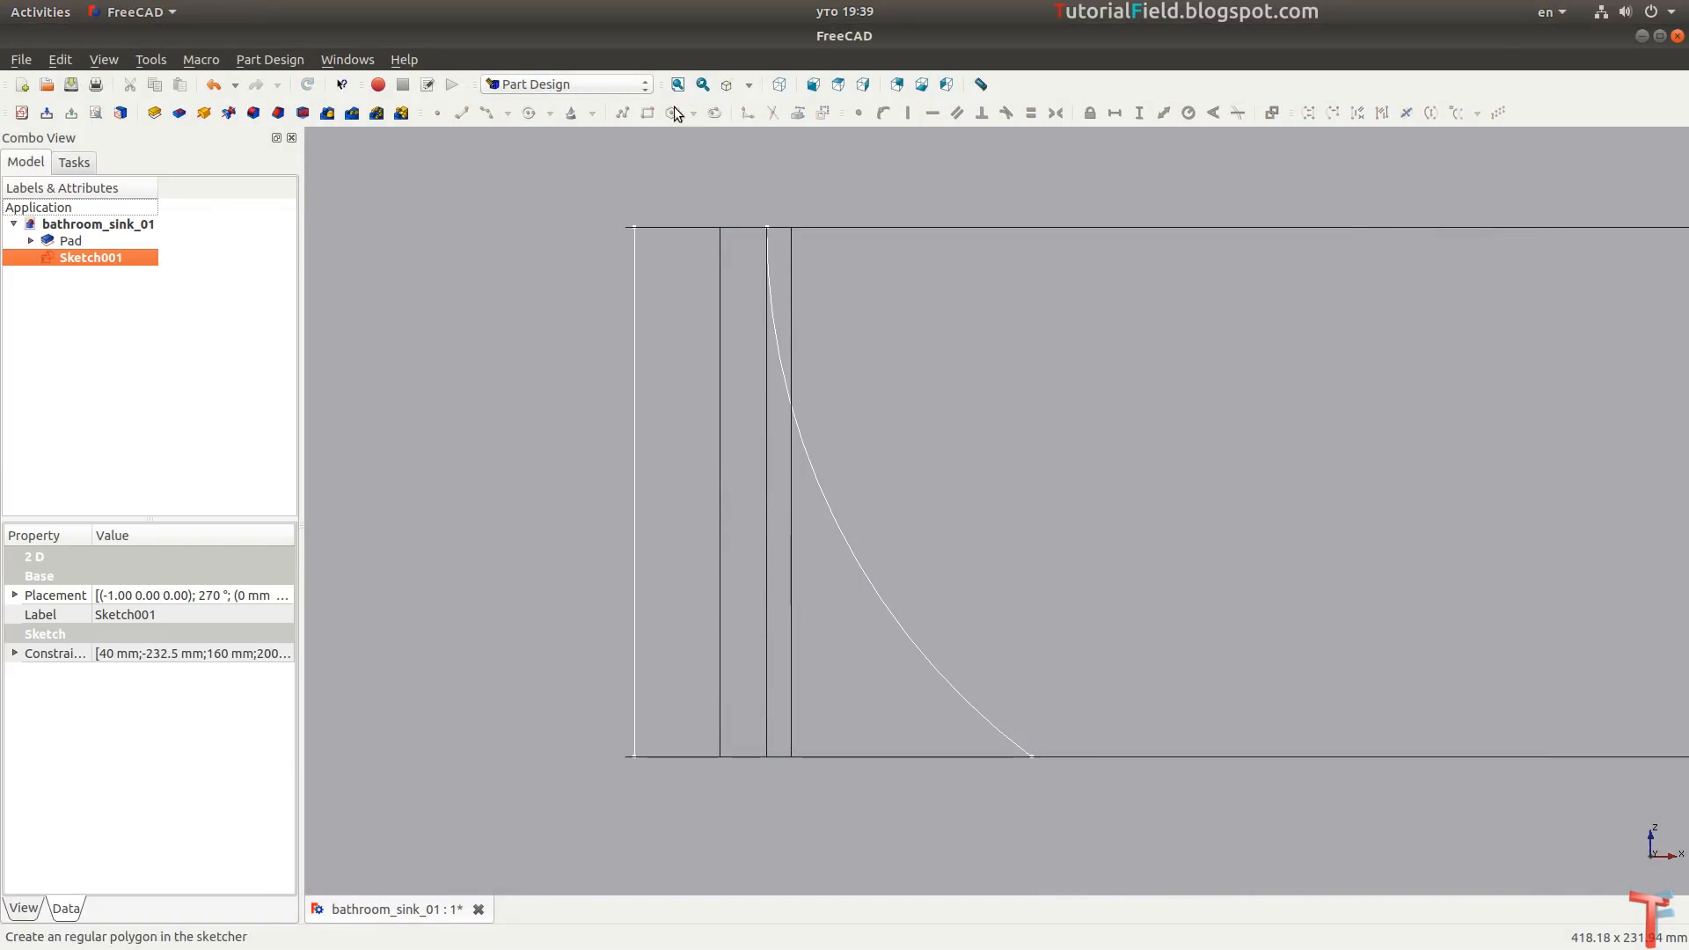
left_click(702, 85)
left_click(779, 84)
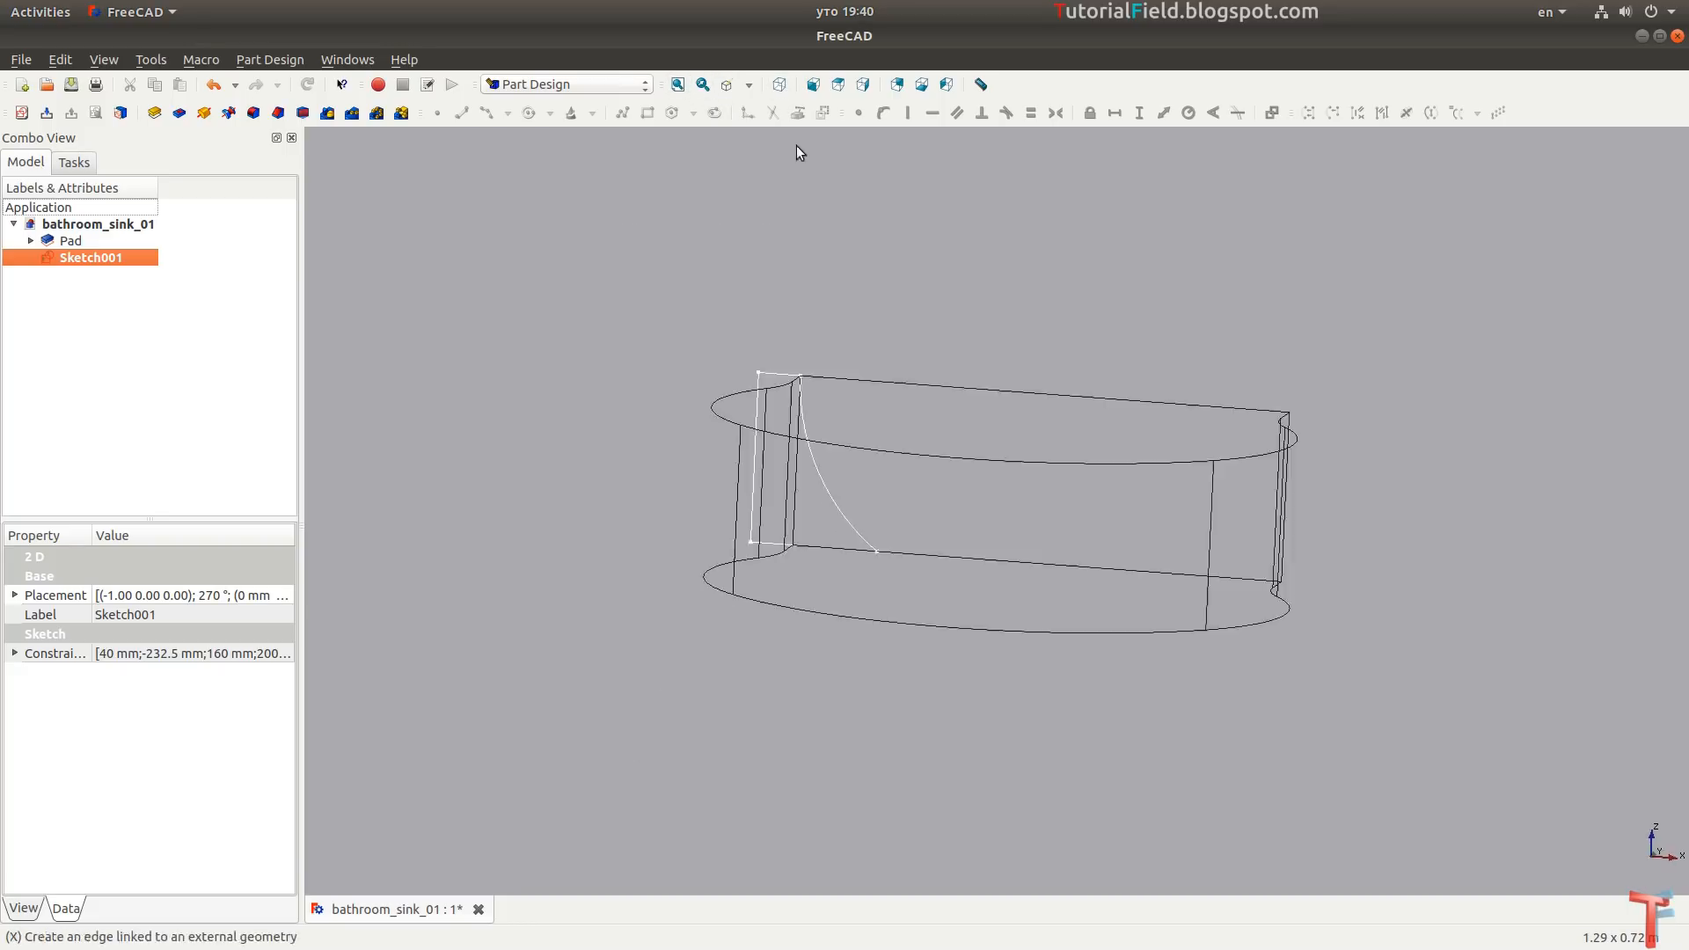
key("ctrl+s")
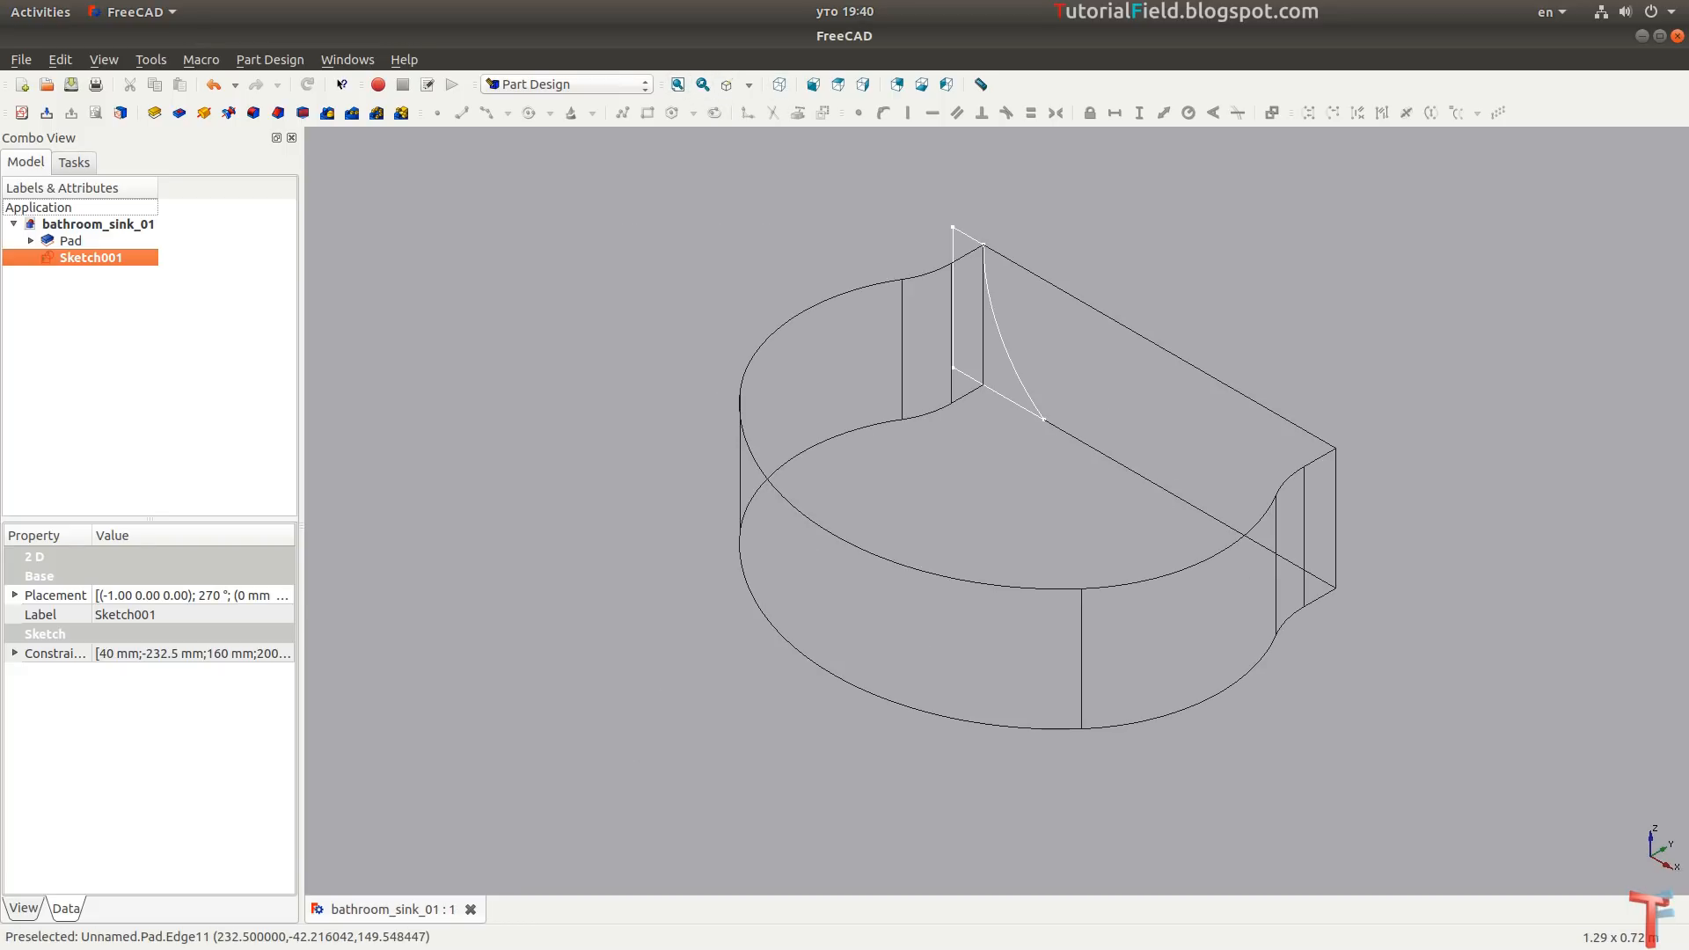
key("alt+Tab")
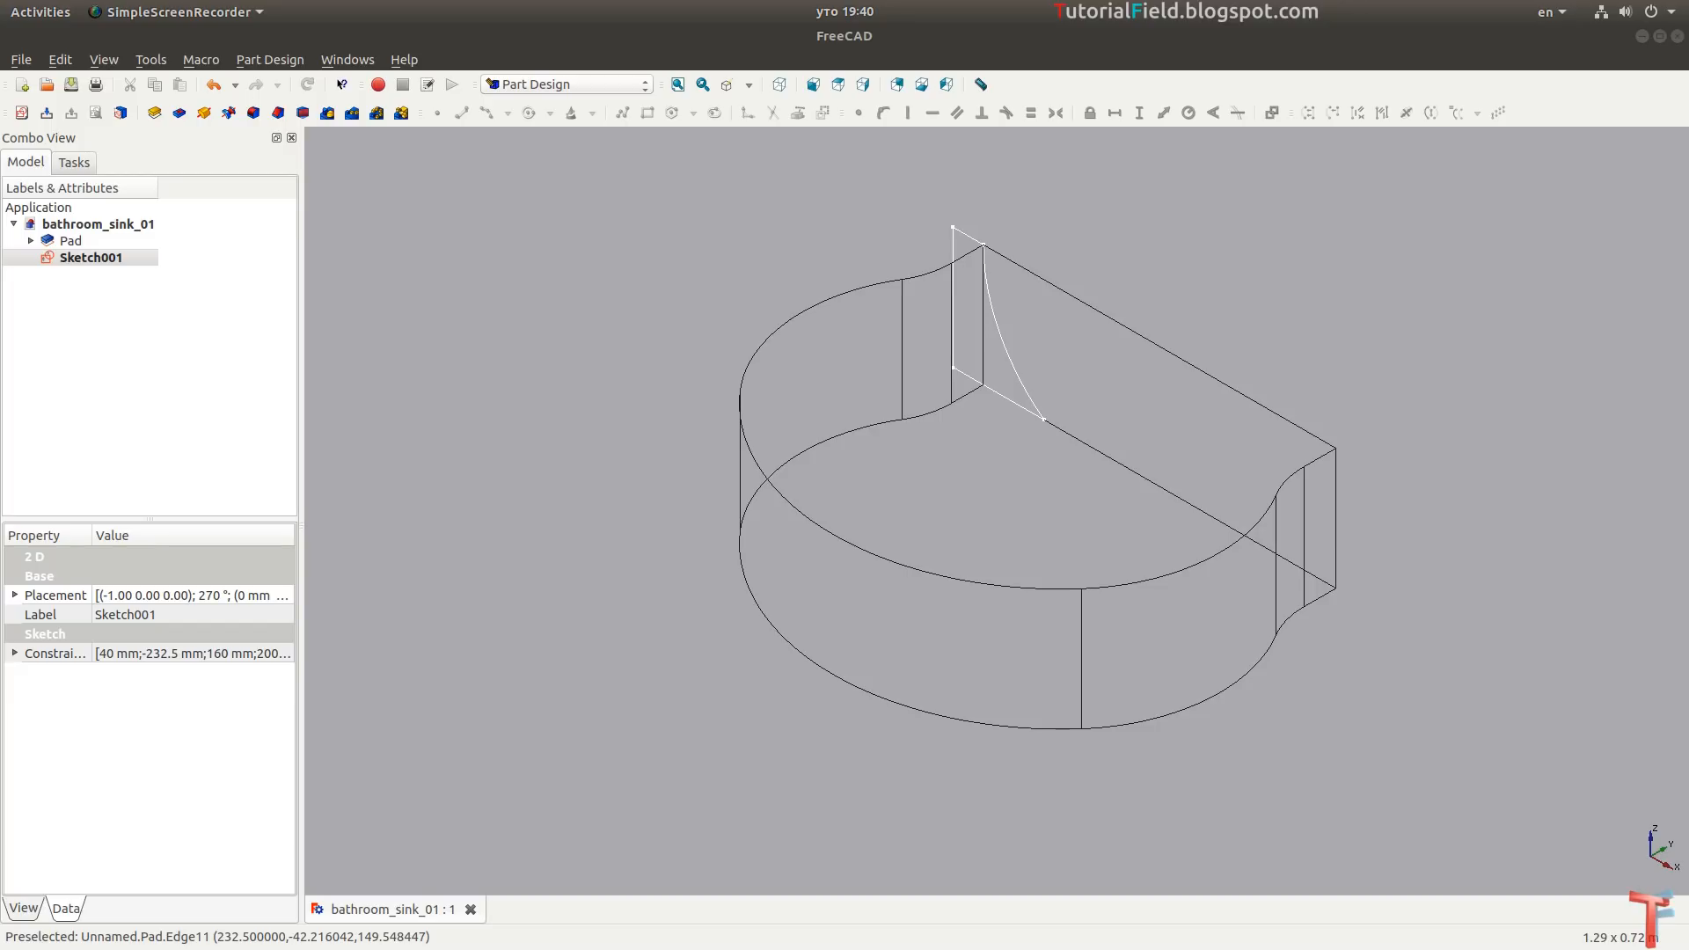
Hide the pad briefly to inspect the closed side profile sketch on its own, and show the pad again.
left_click(95, 235)
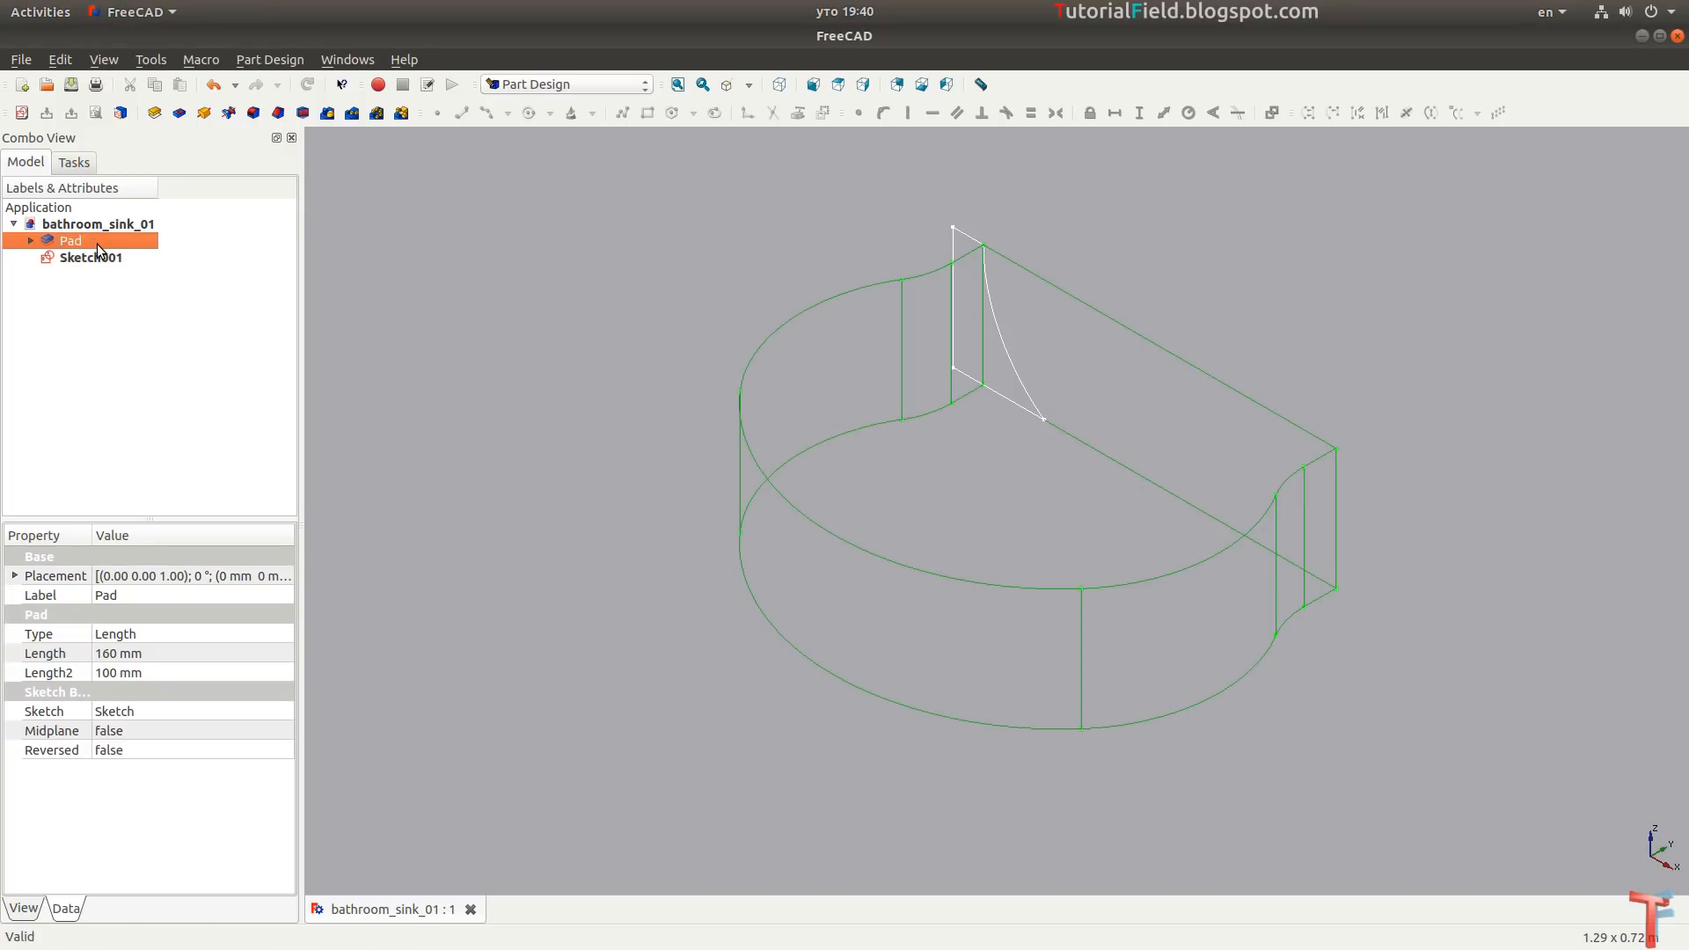
key("space")
left_click(91, 256)
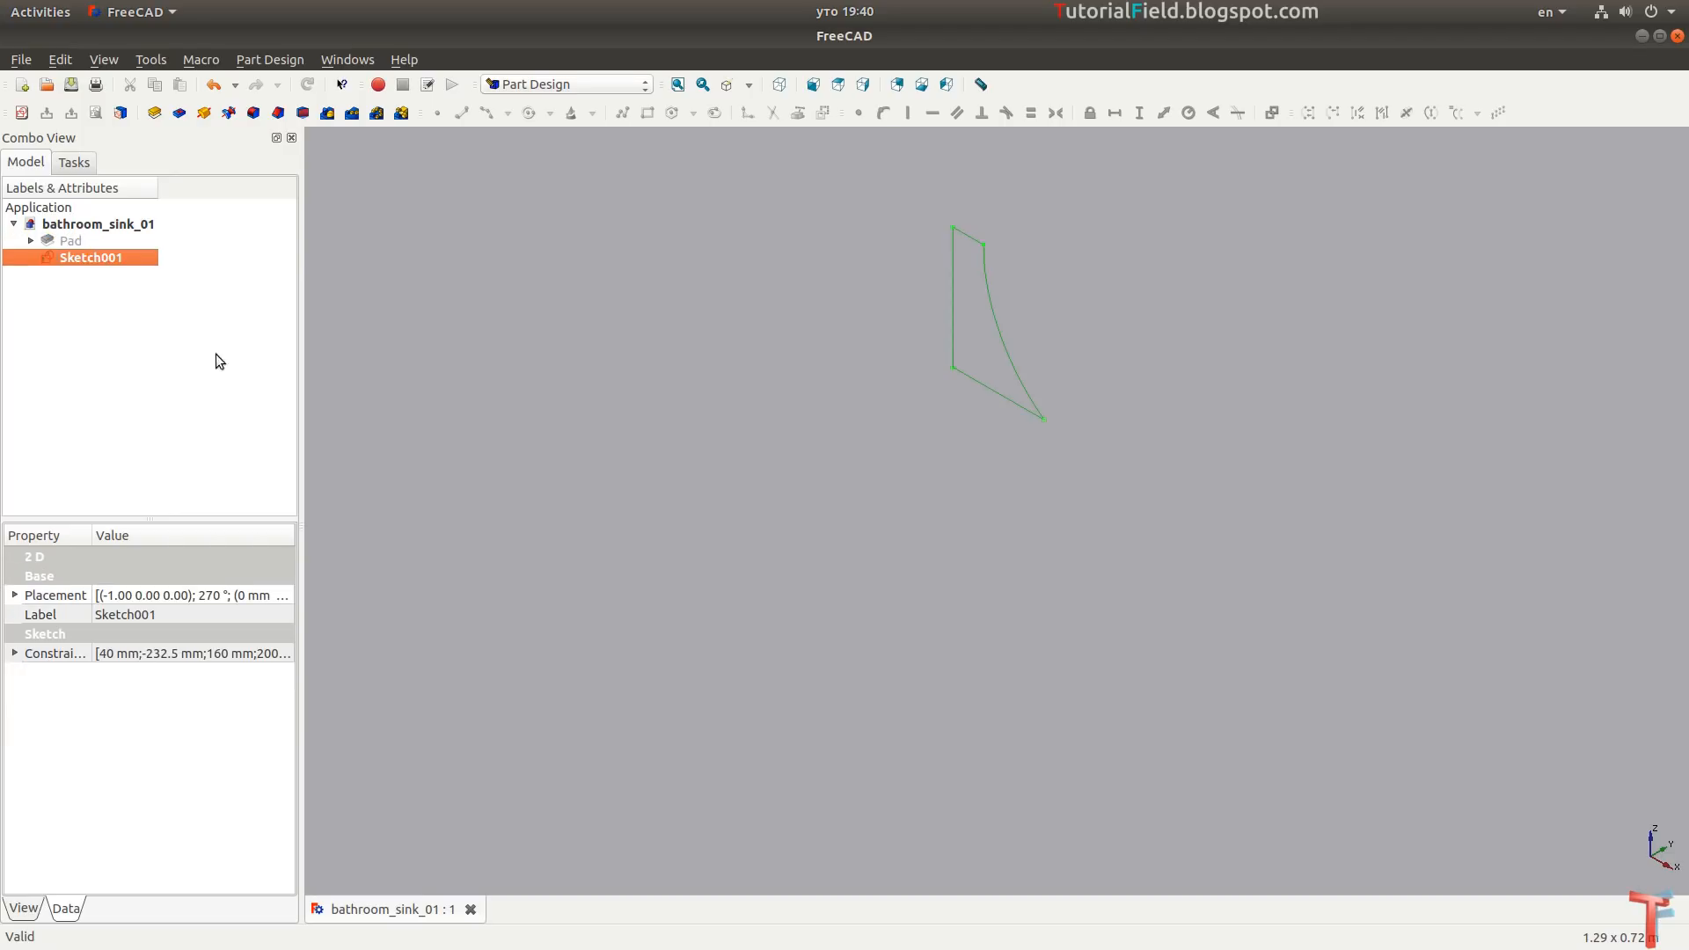
key("1")
left_click(30, 241)
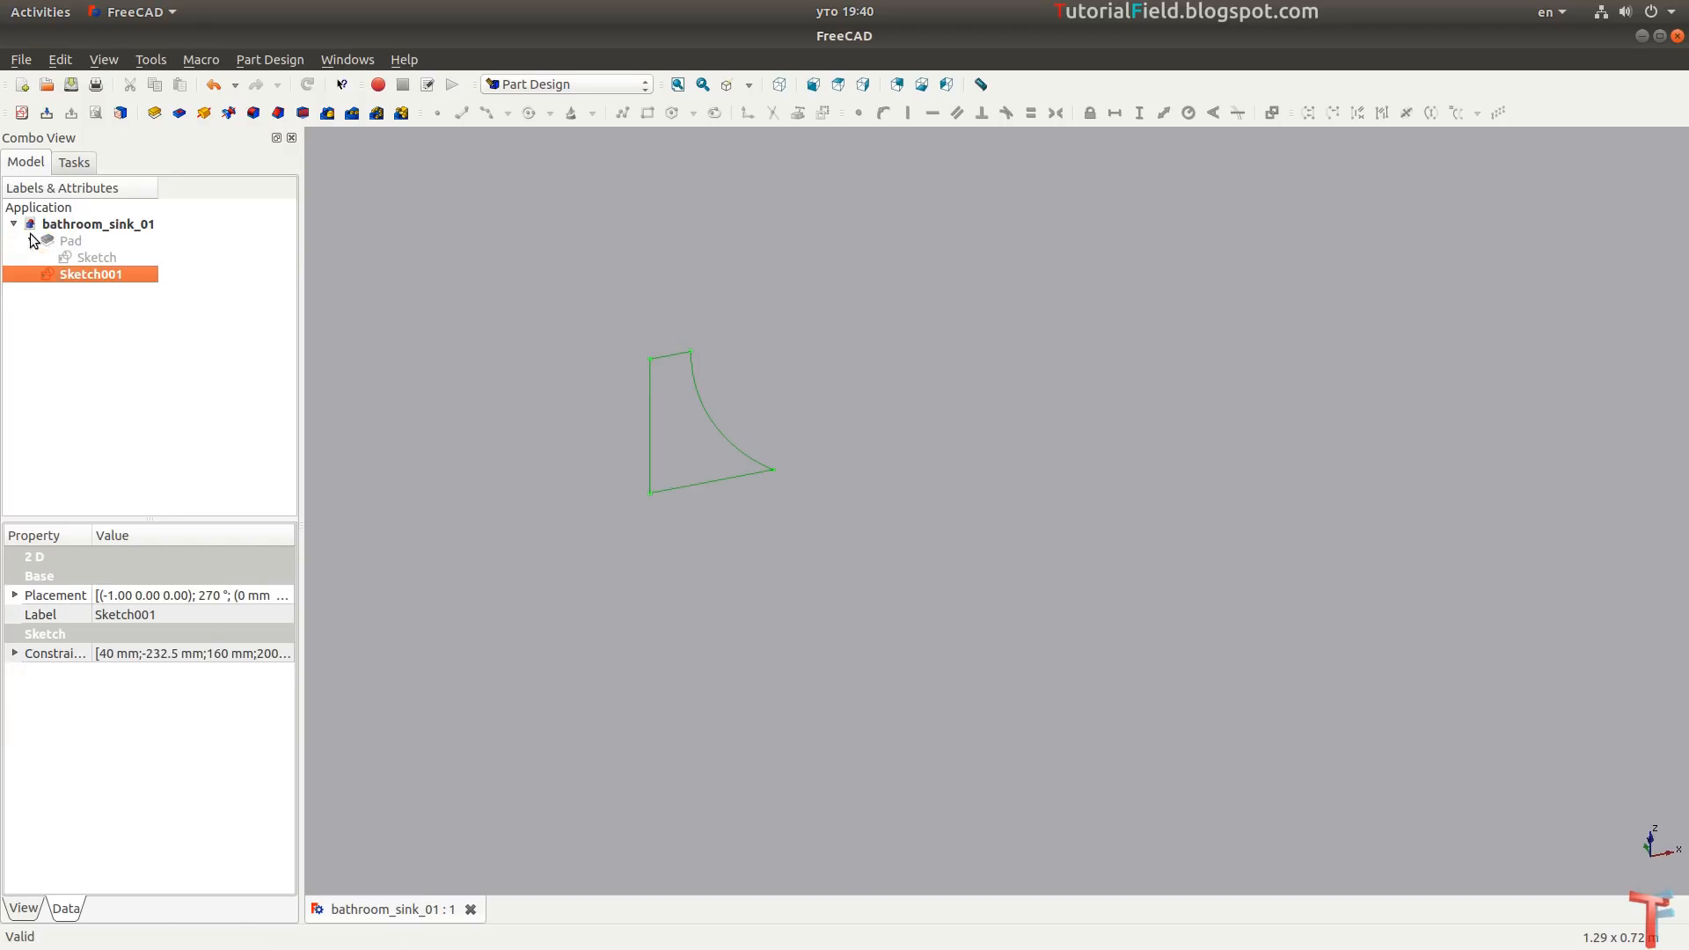
left_click(64, 242)
key("space")
Switch the pad from wireframe to shaded display and clear the selection.
middle_click_drag(598, 514, 666, 535)
scroll(666, 535, "up", 2)
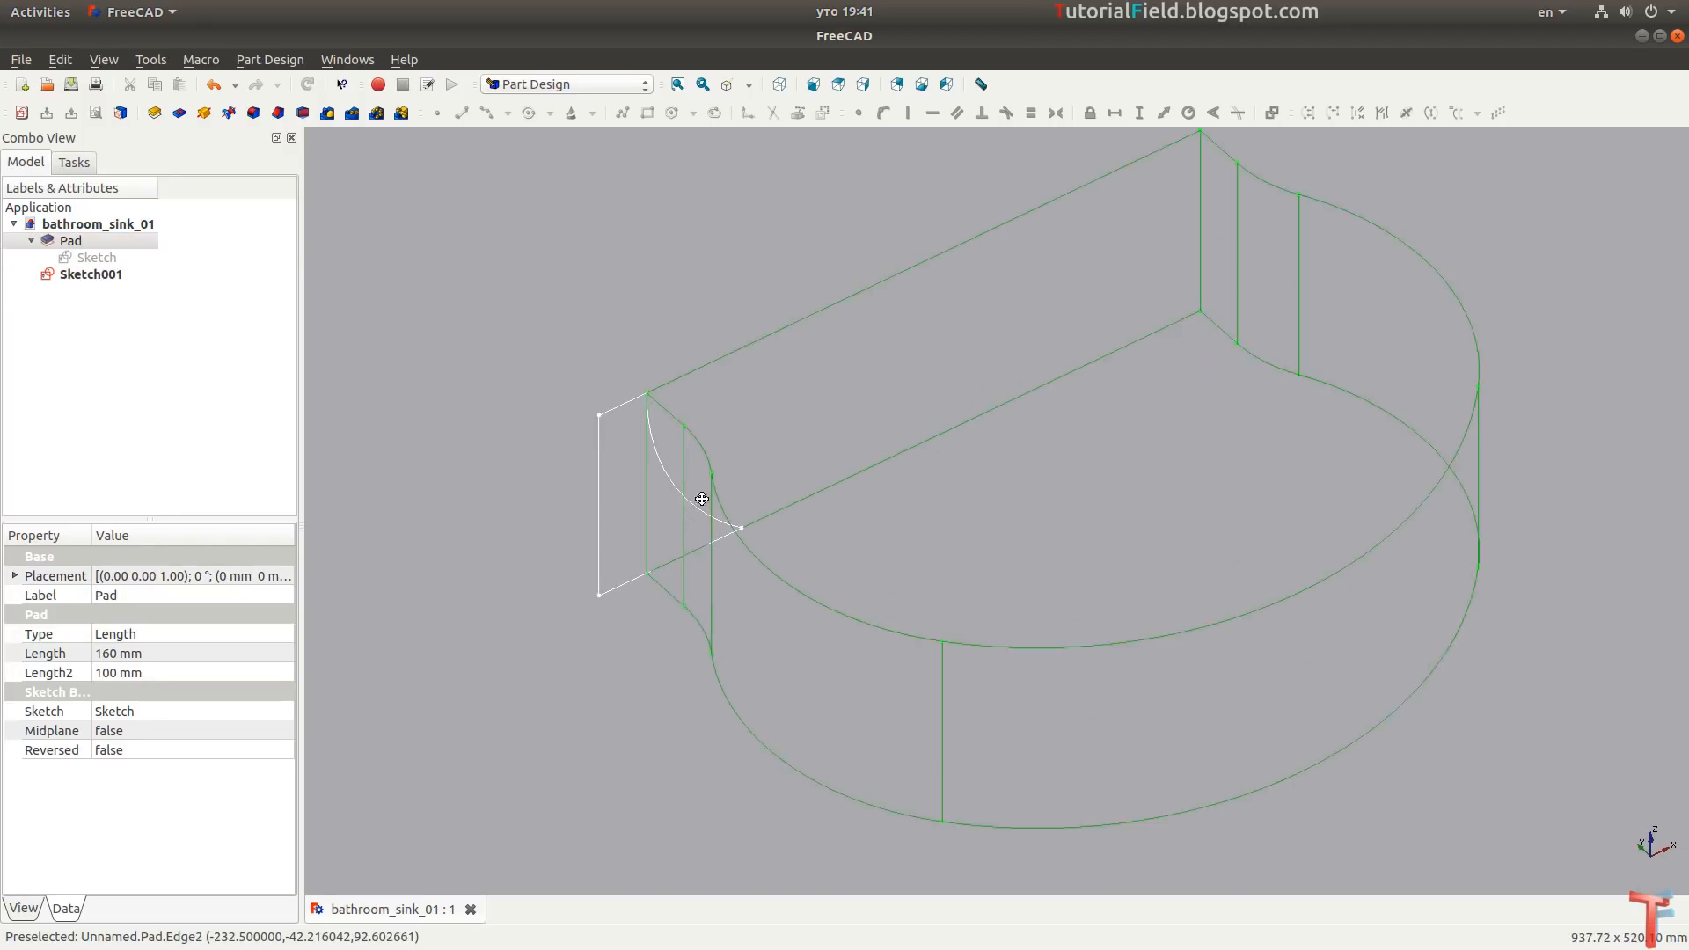
left_click(748, 84)
left_click(753, 110)
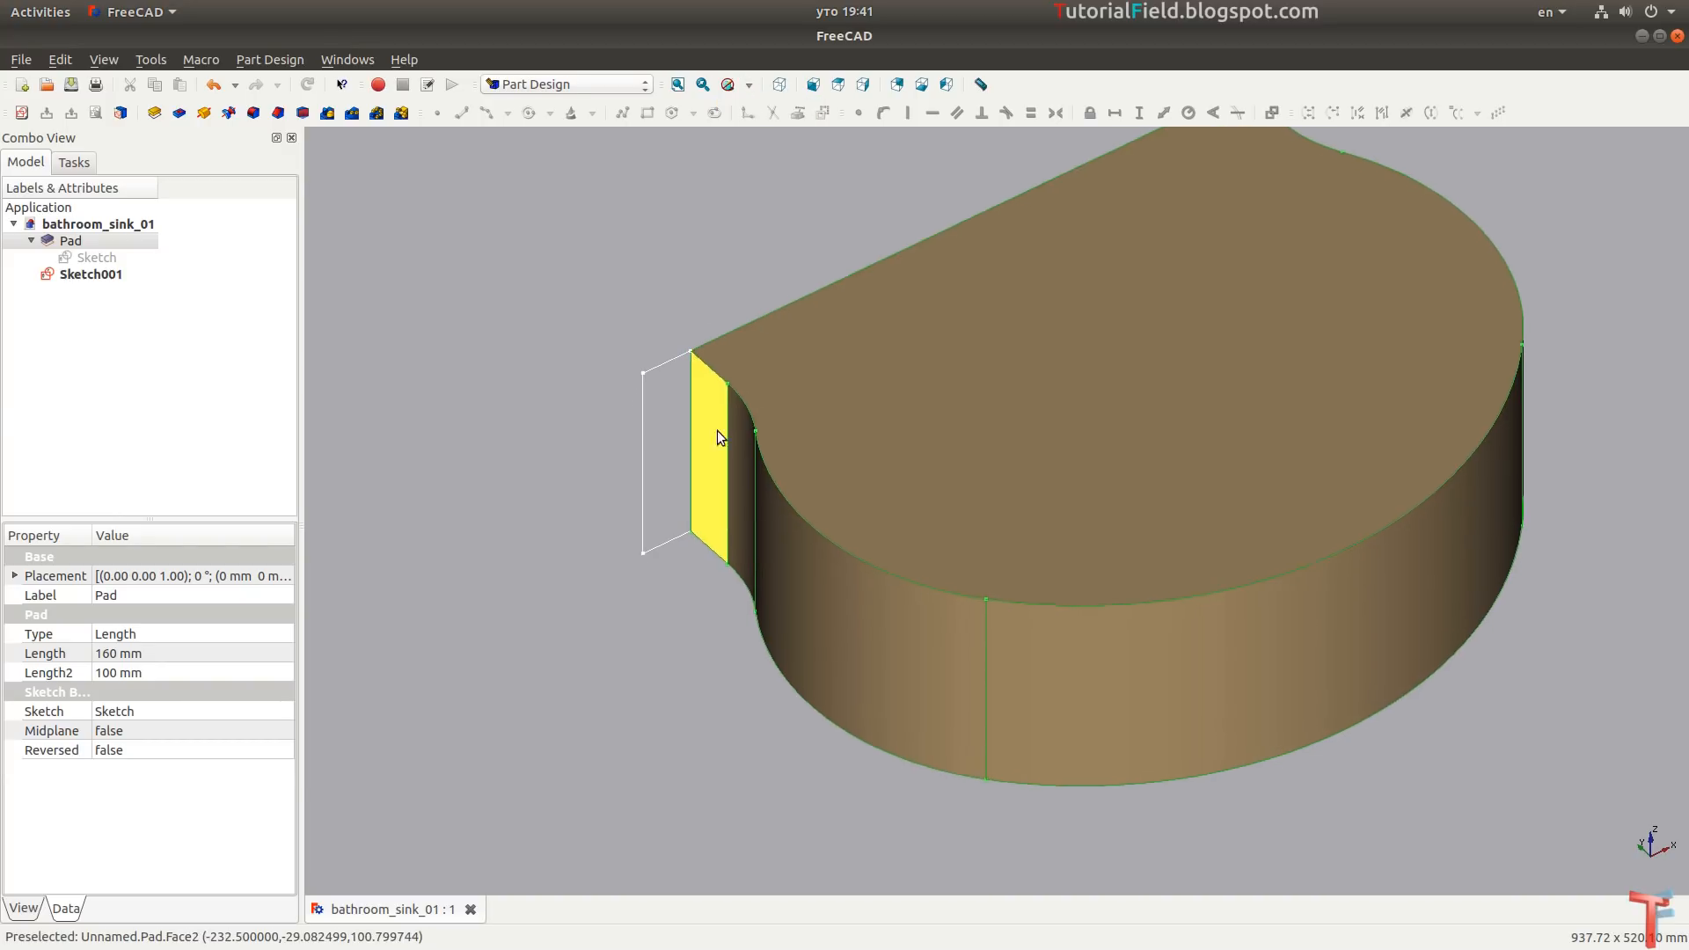
left_click(612, 440)
scroll(623, 373, "up", 2)
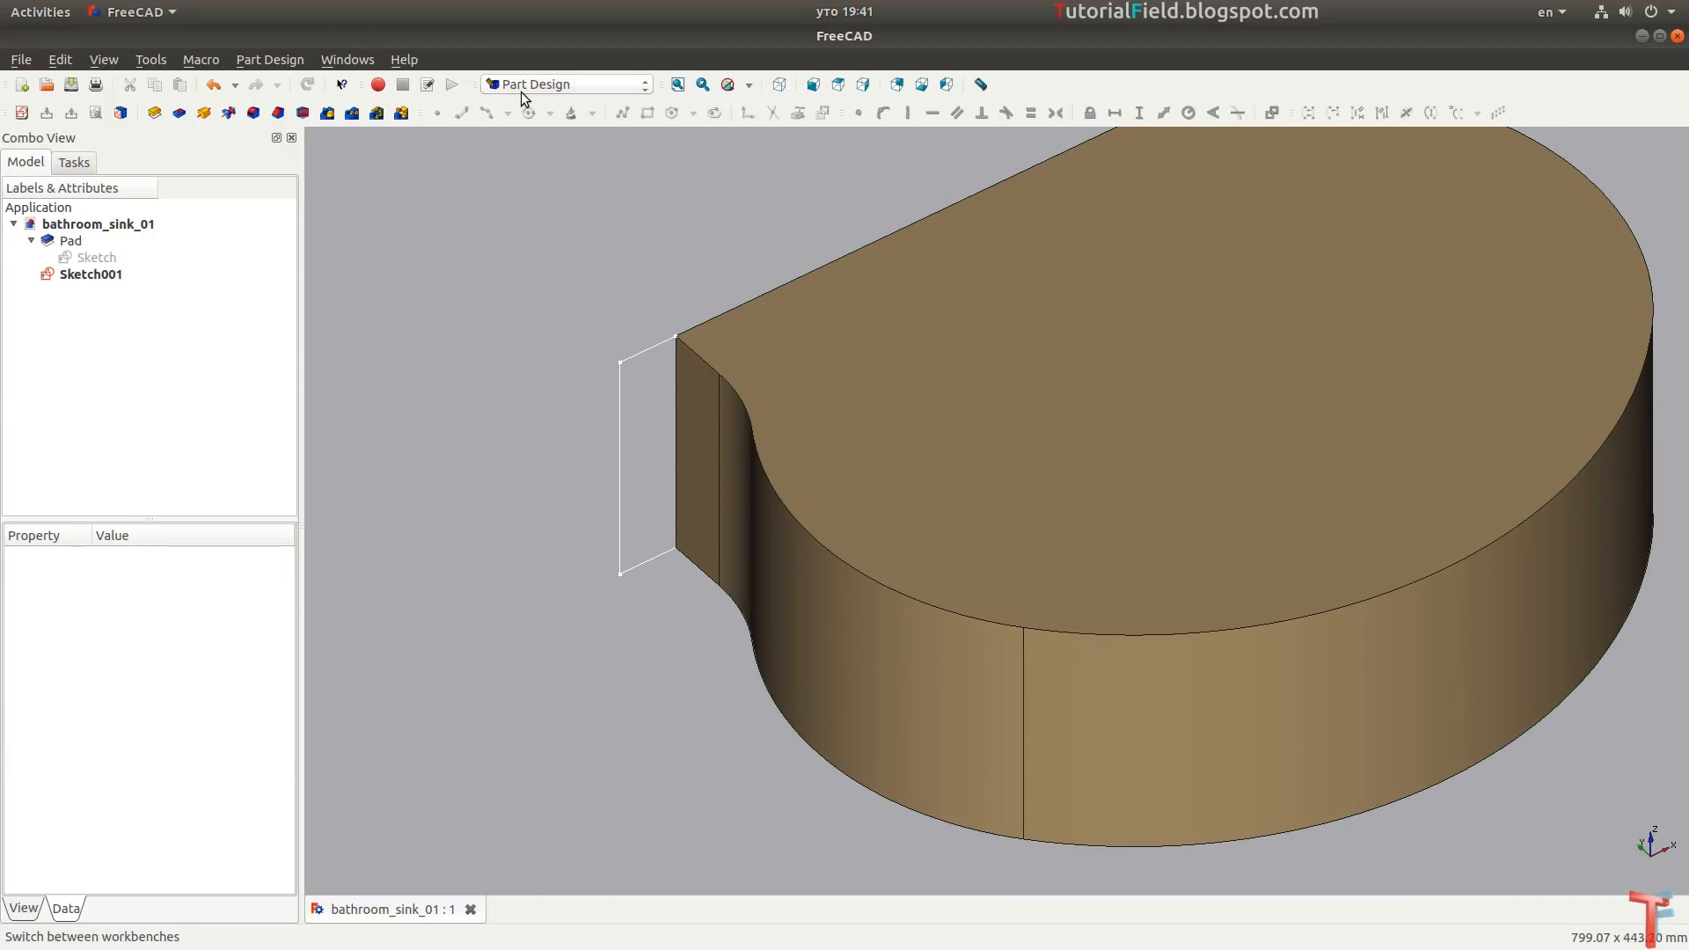
Start a Sweep in the Part workbench with Sketch001 as the profile and the Create solid and Frenet options enabled.
left_click(492, 84)
left_click(540, 380)
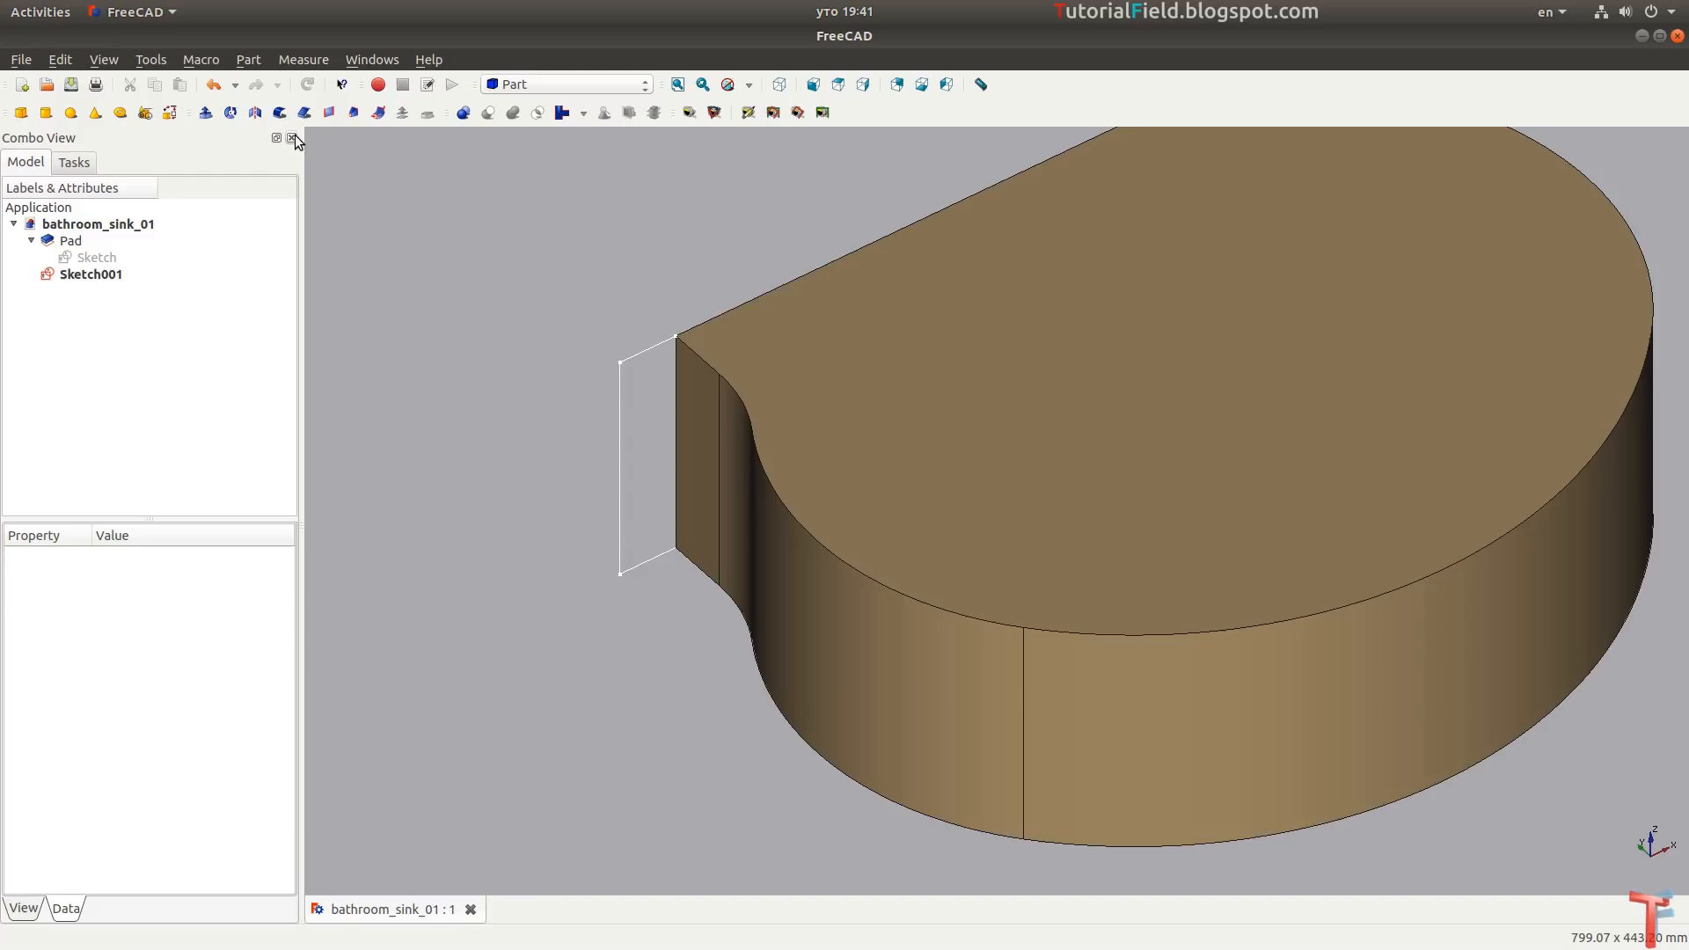
left_click(378, 114)
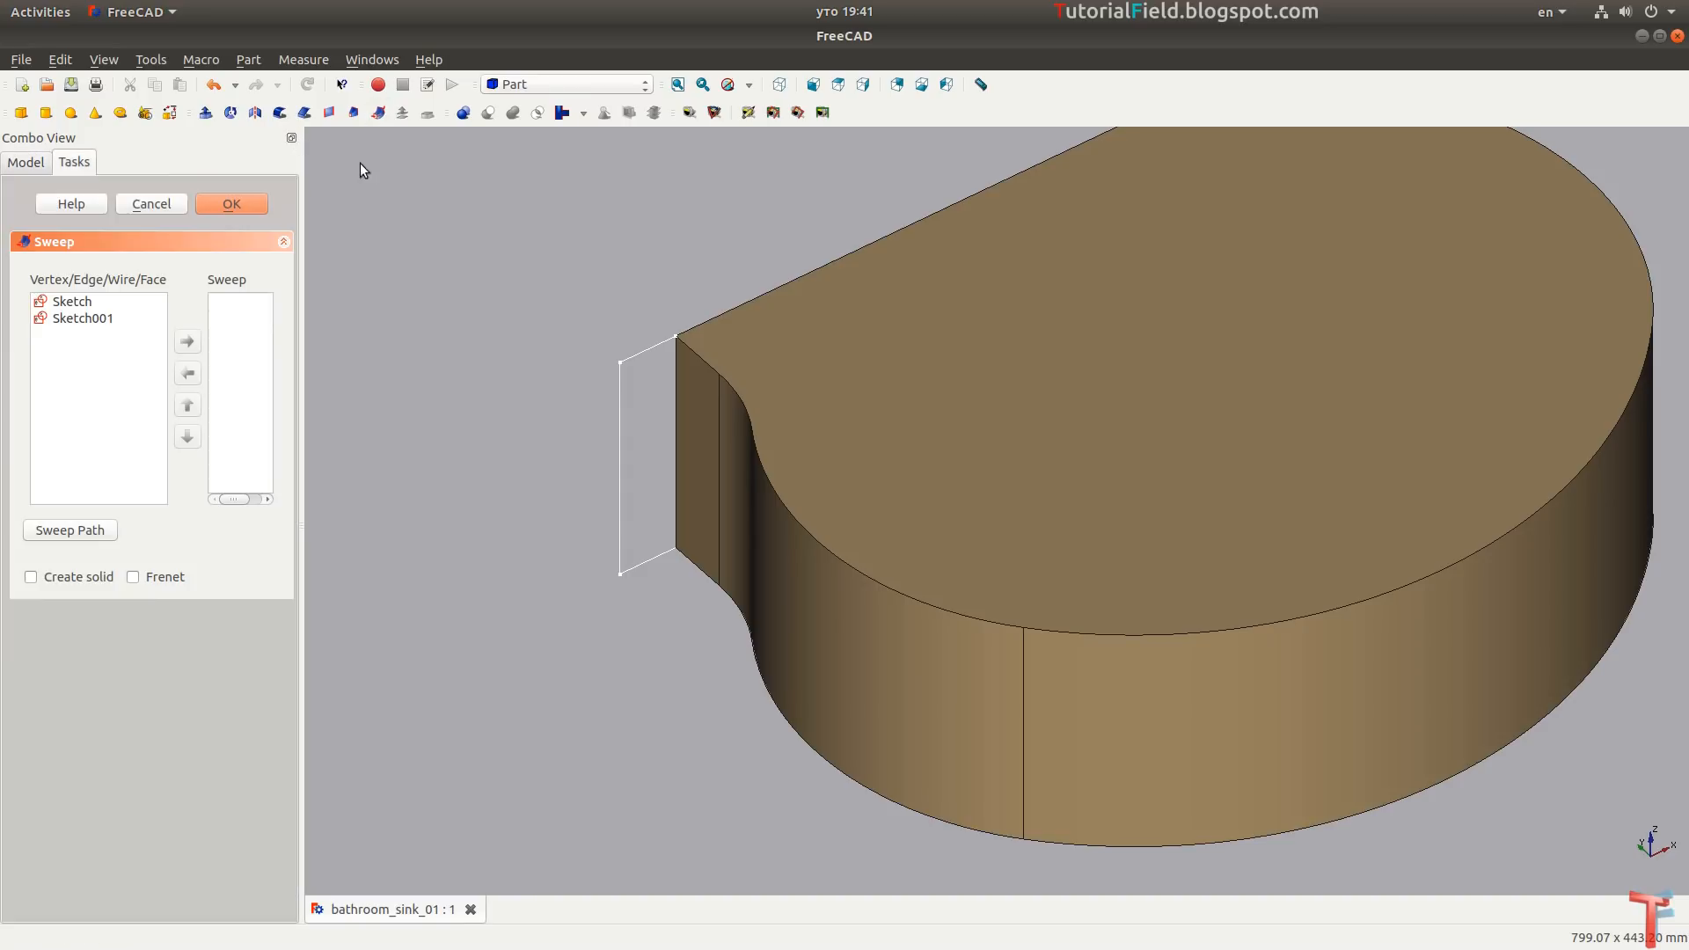
left_click(93, 318)
left_click(190, 342)
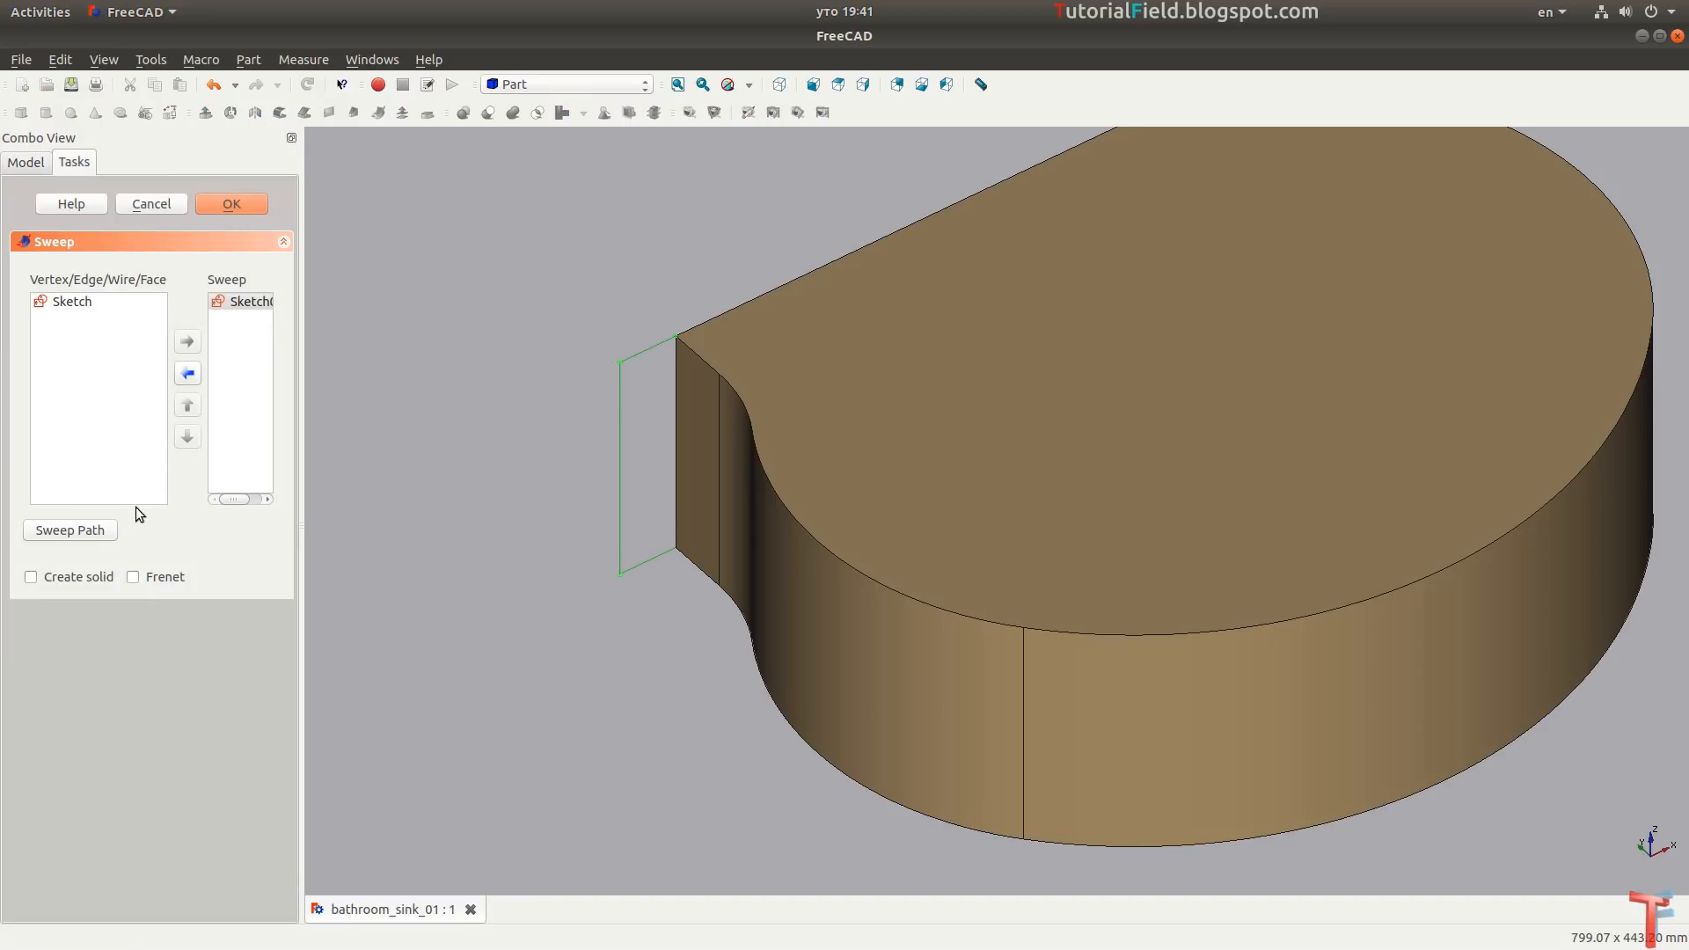
left_click(31, 577)
left_click(134, 577)
Set the connected curved and short straight edges of the pad's upper outline as the sweep path and create the sweep.
left_click(71, 530)
left_click(705, 363)
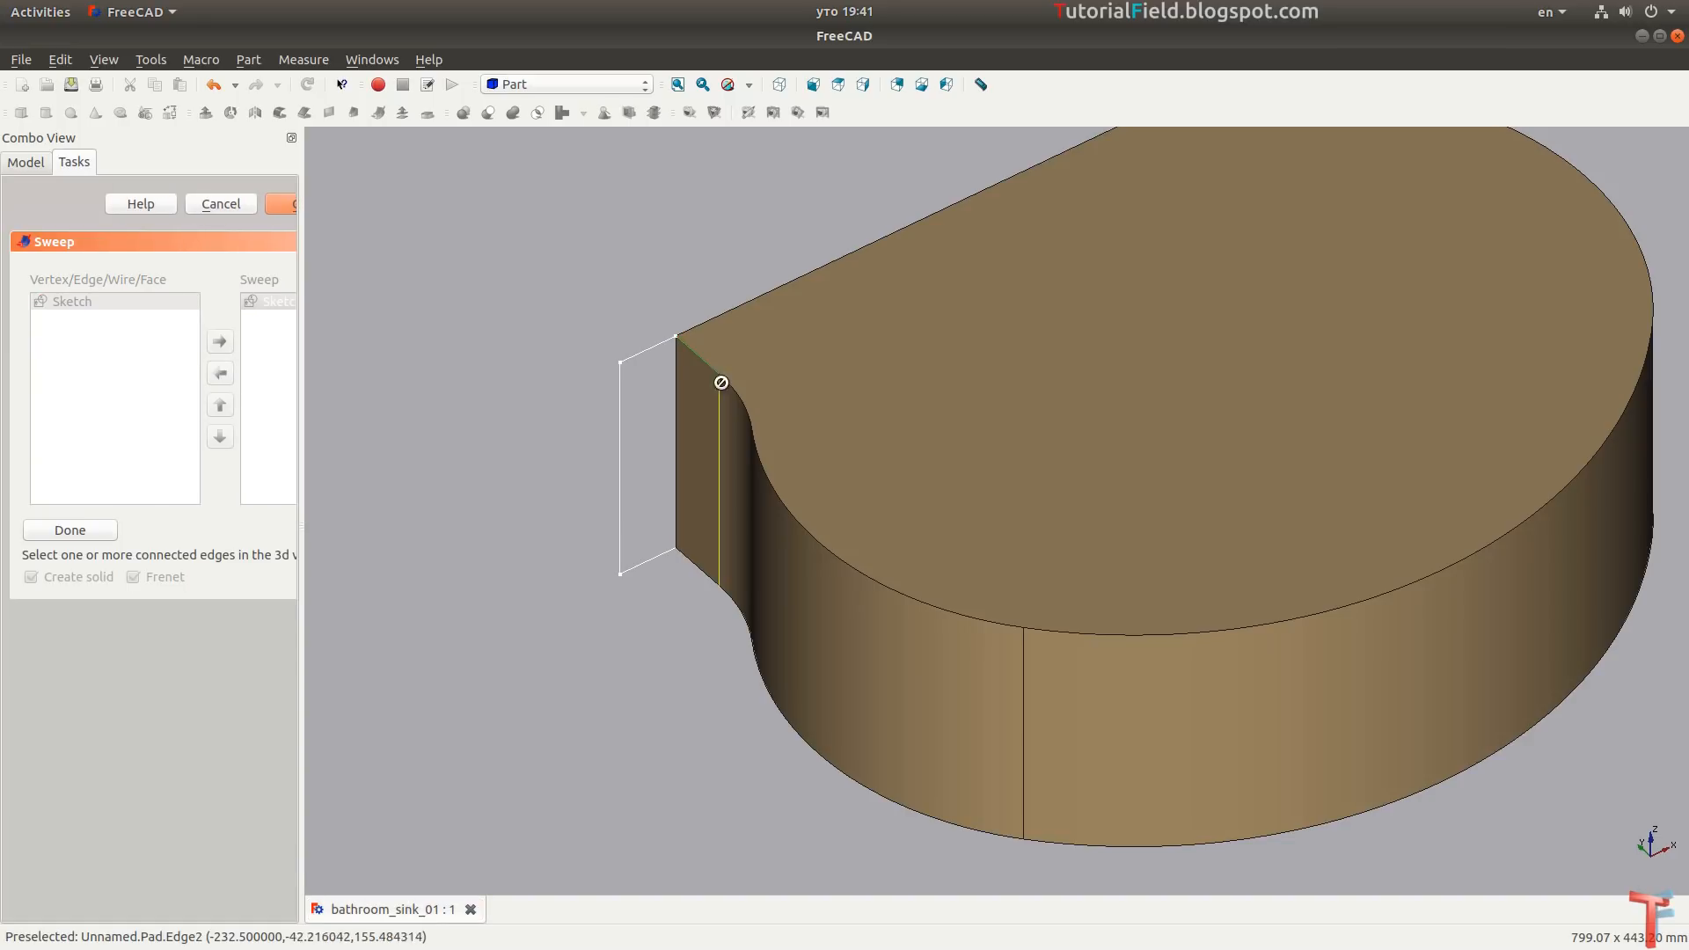
left_click(784, 502)
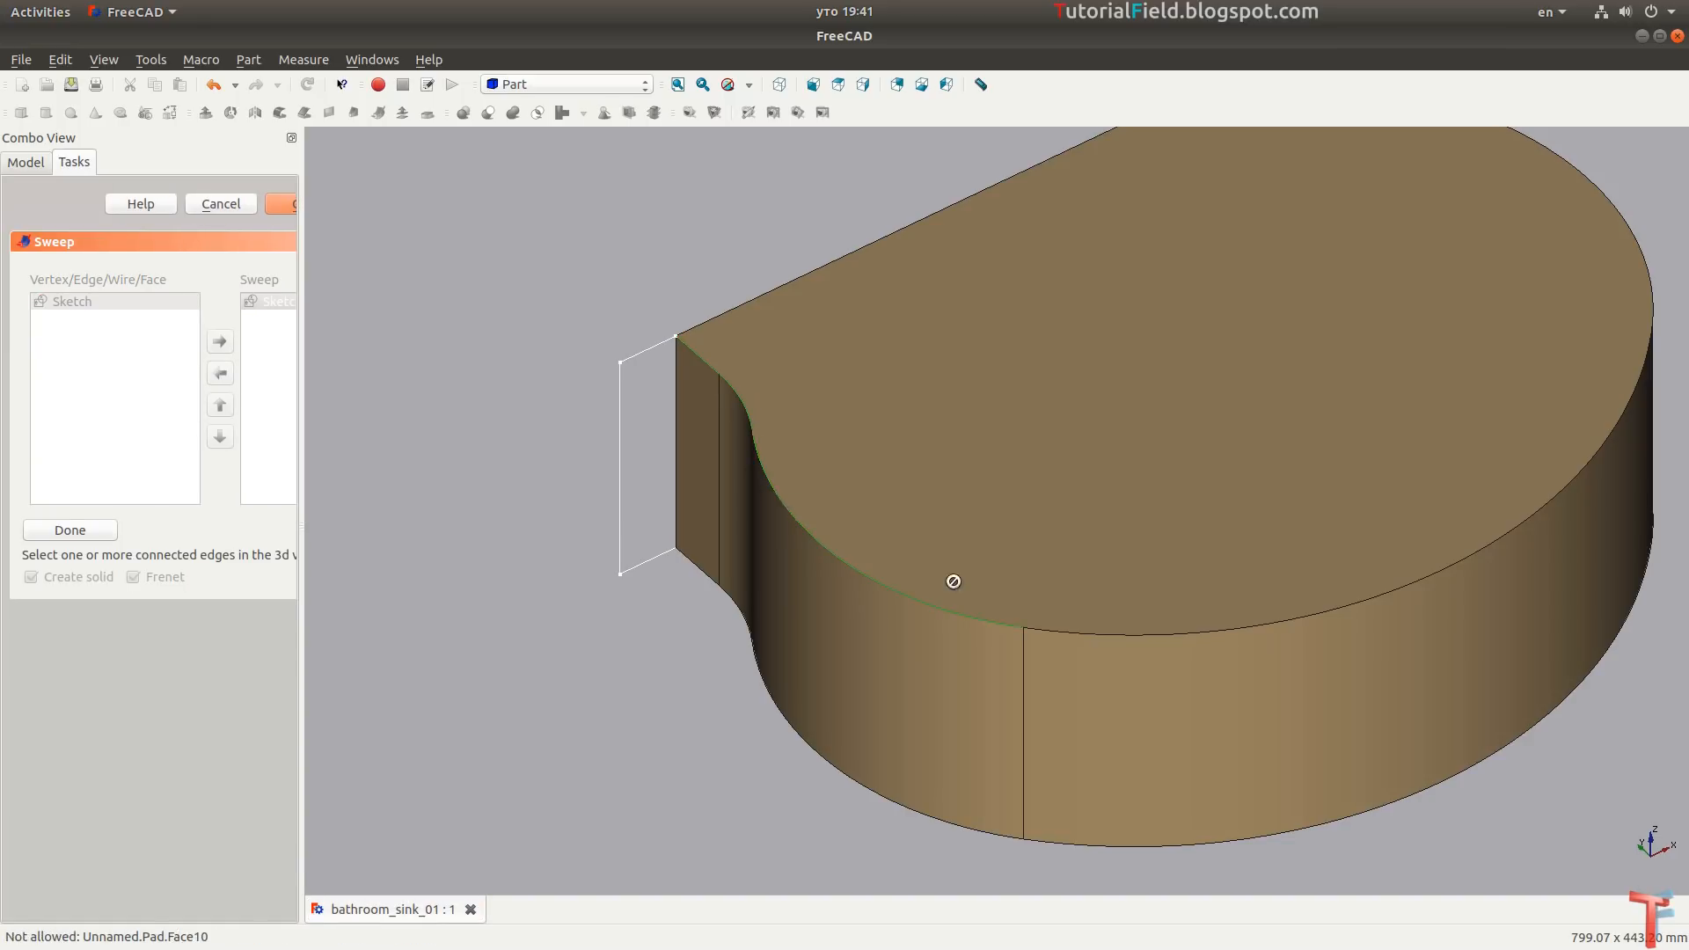
scroll(1229, 366, "up", 5)
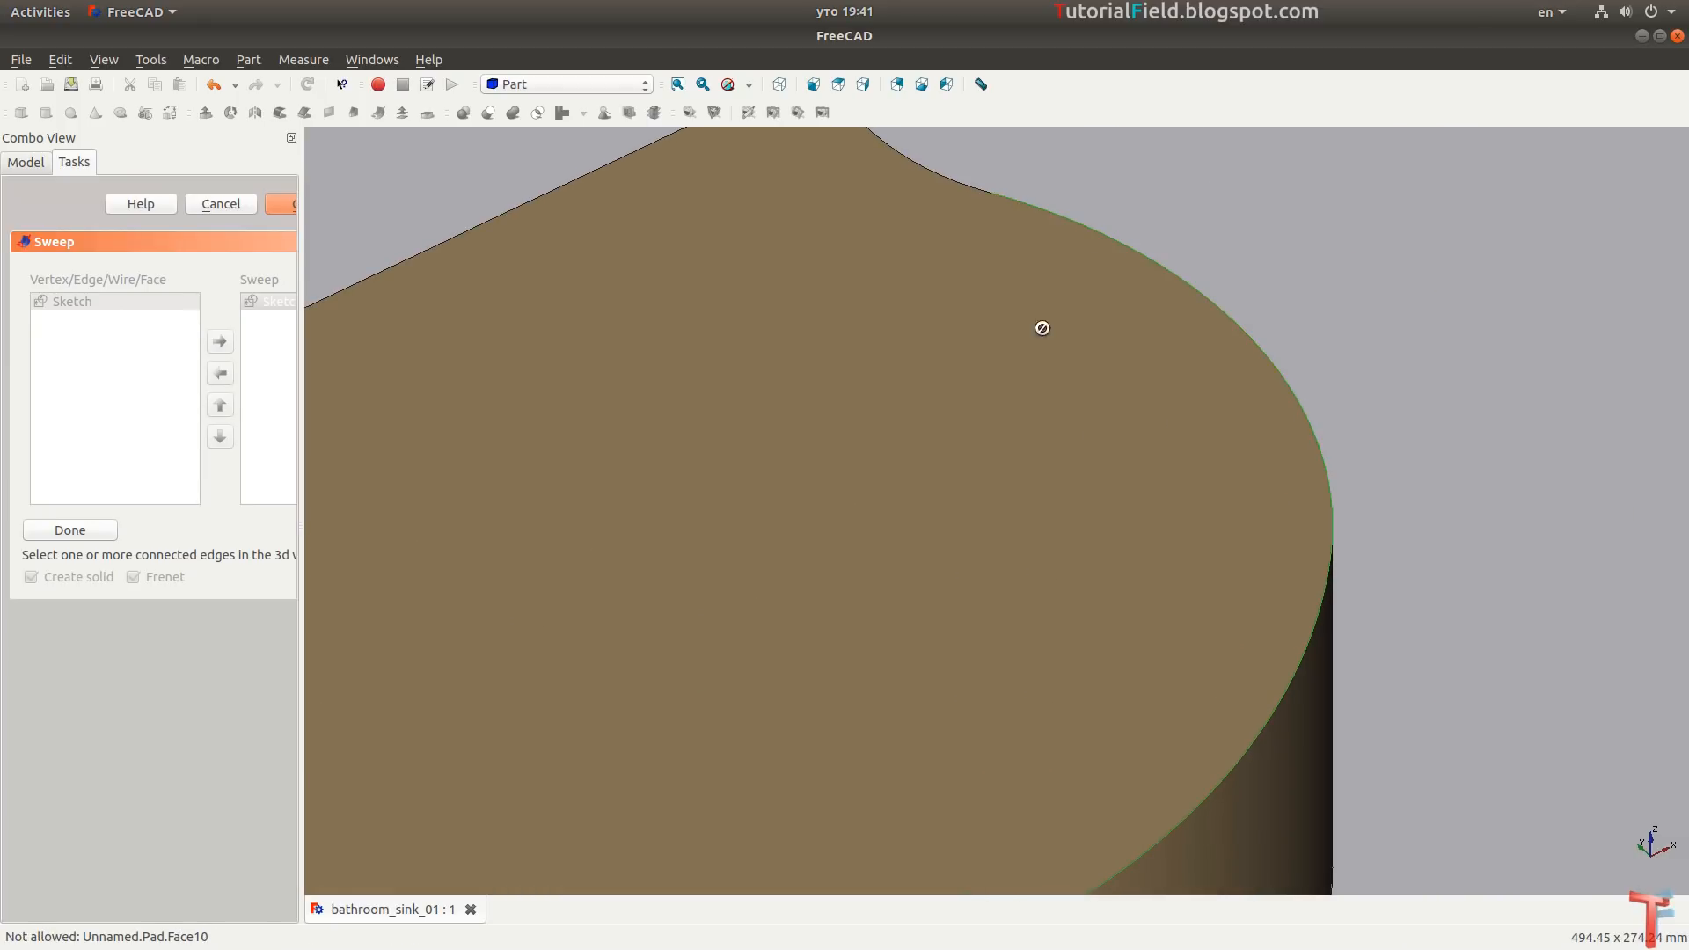
scroll(1143, 421, "down", 2)
left_click(1047, 267)
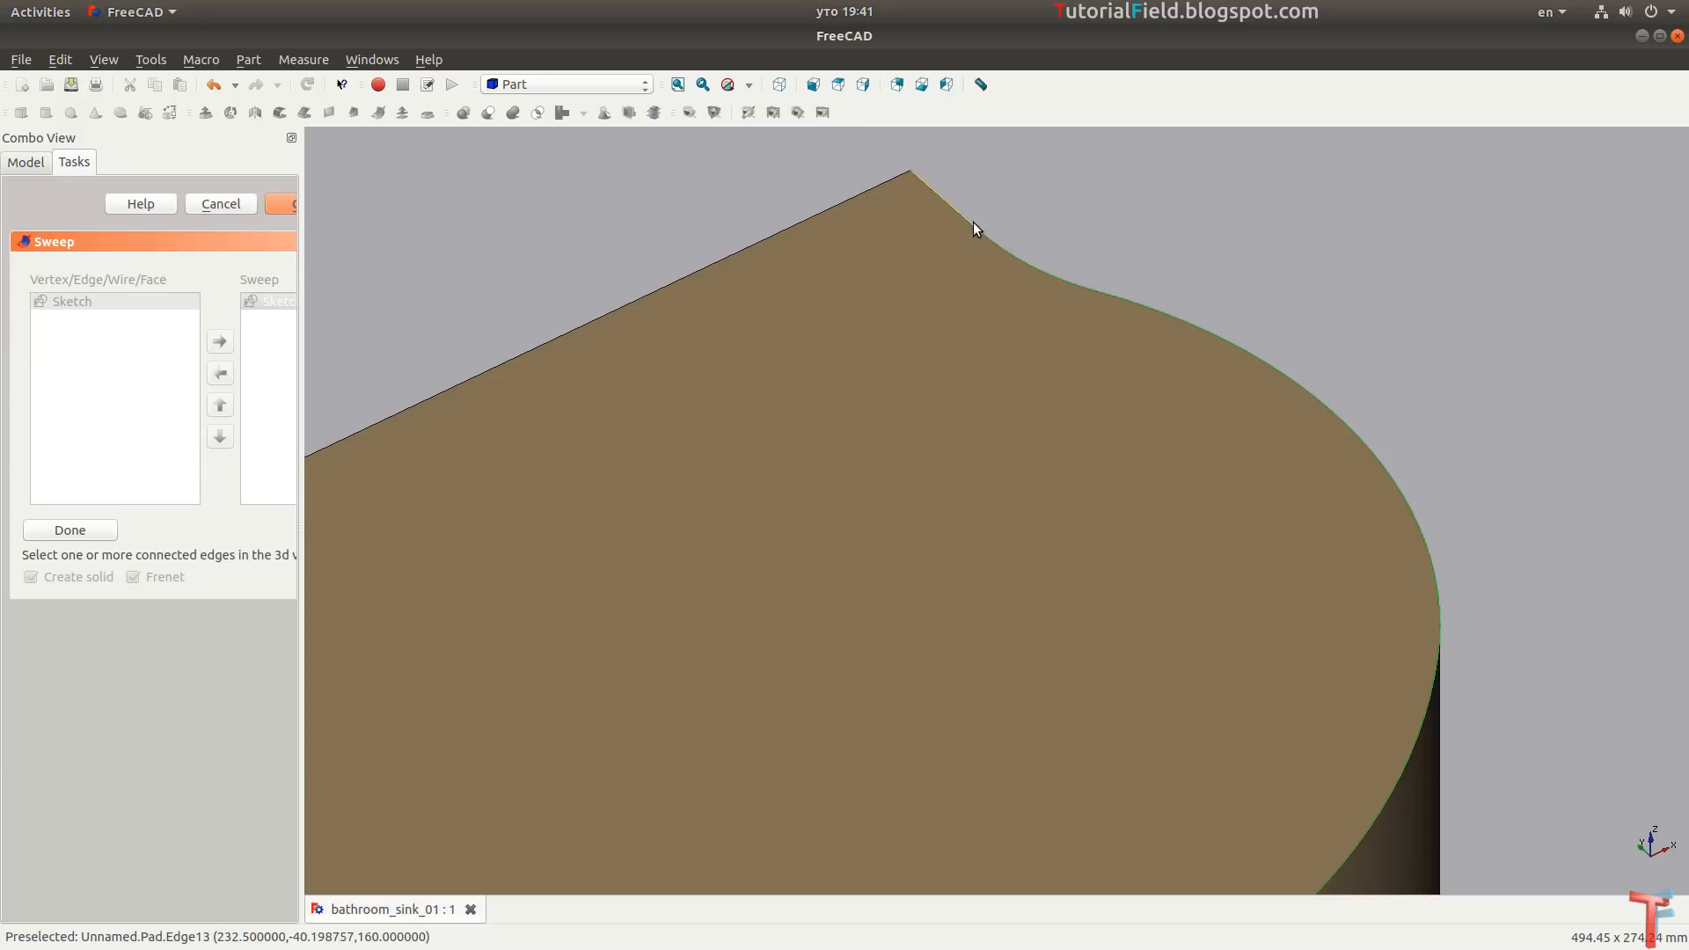
scroll(1179, 211, "down", 3)
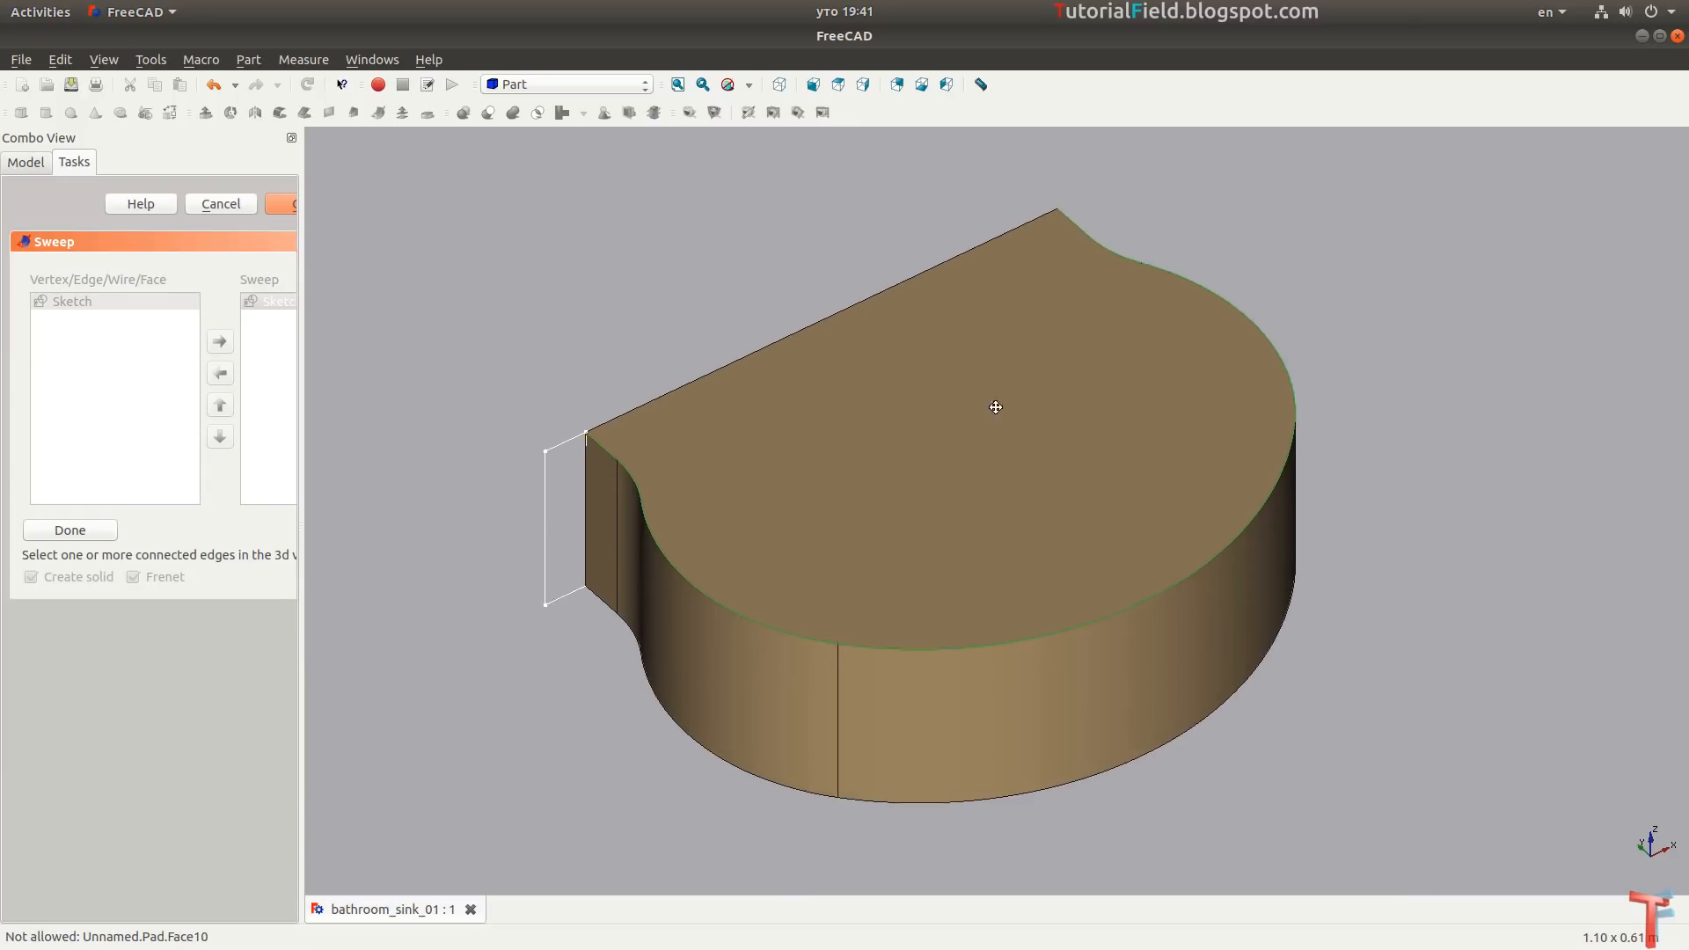
left_click(92, 532)
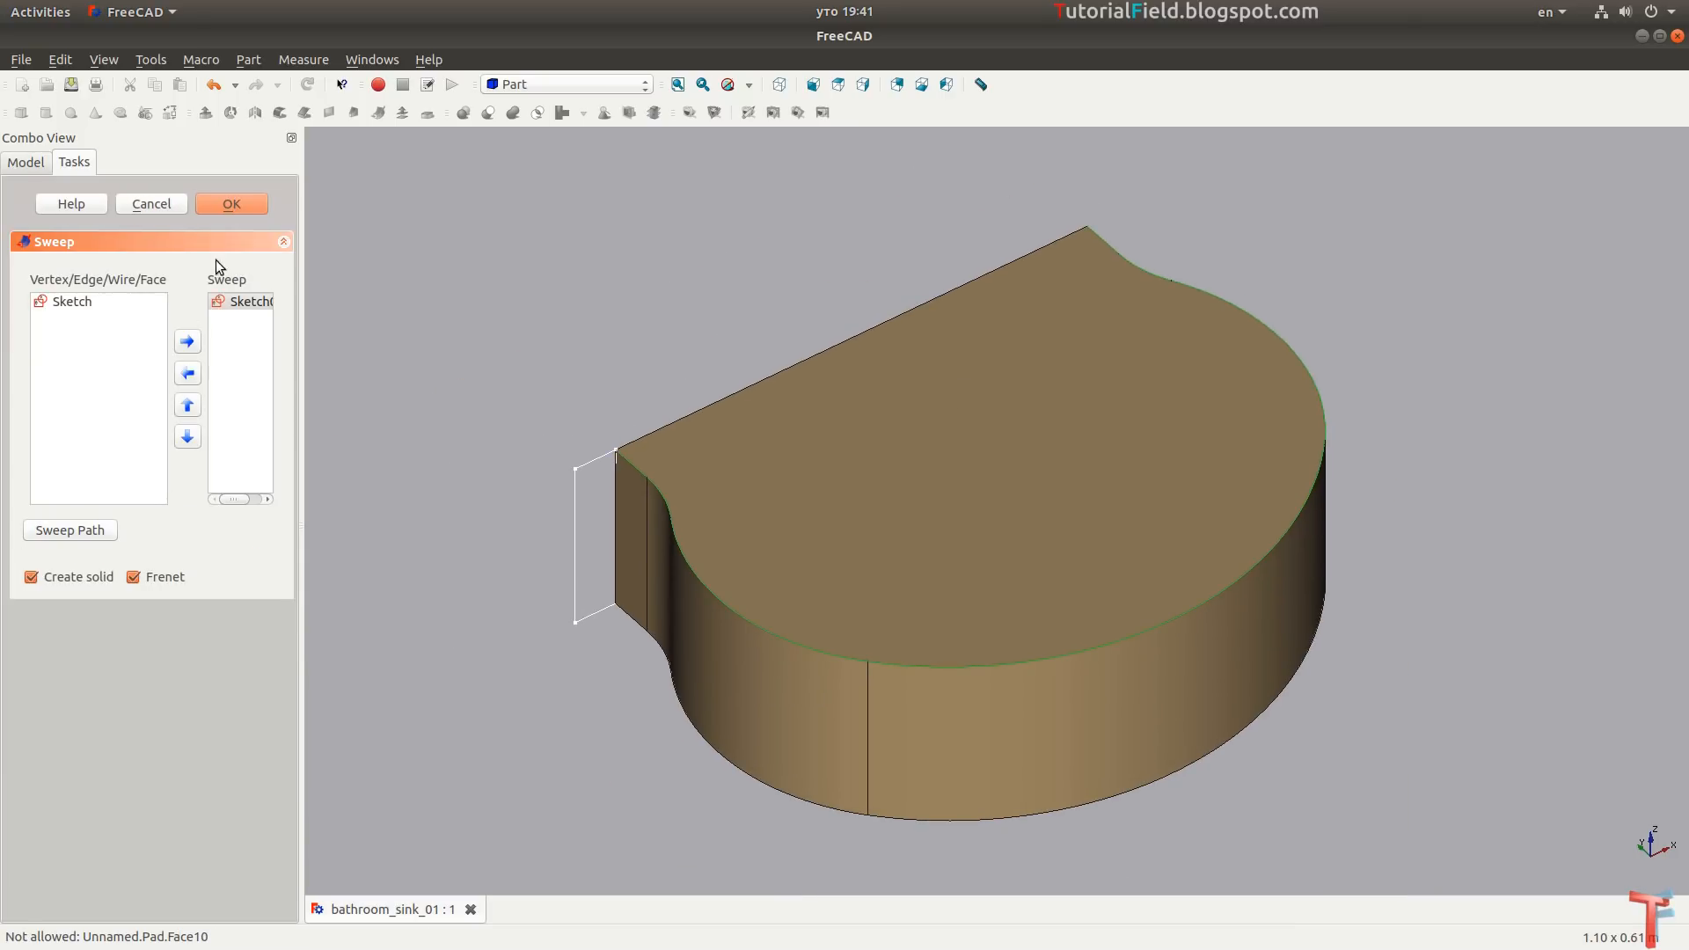
left_click(228, 201)
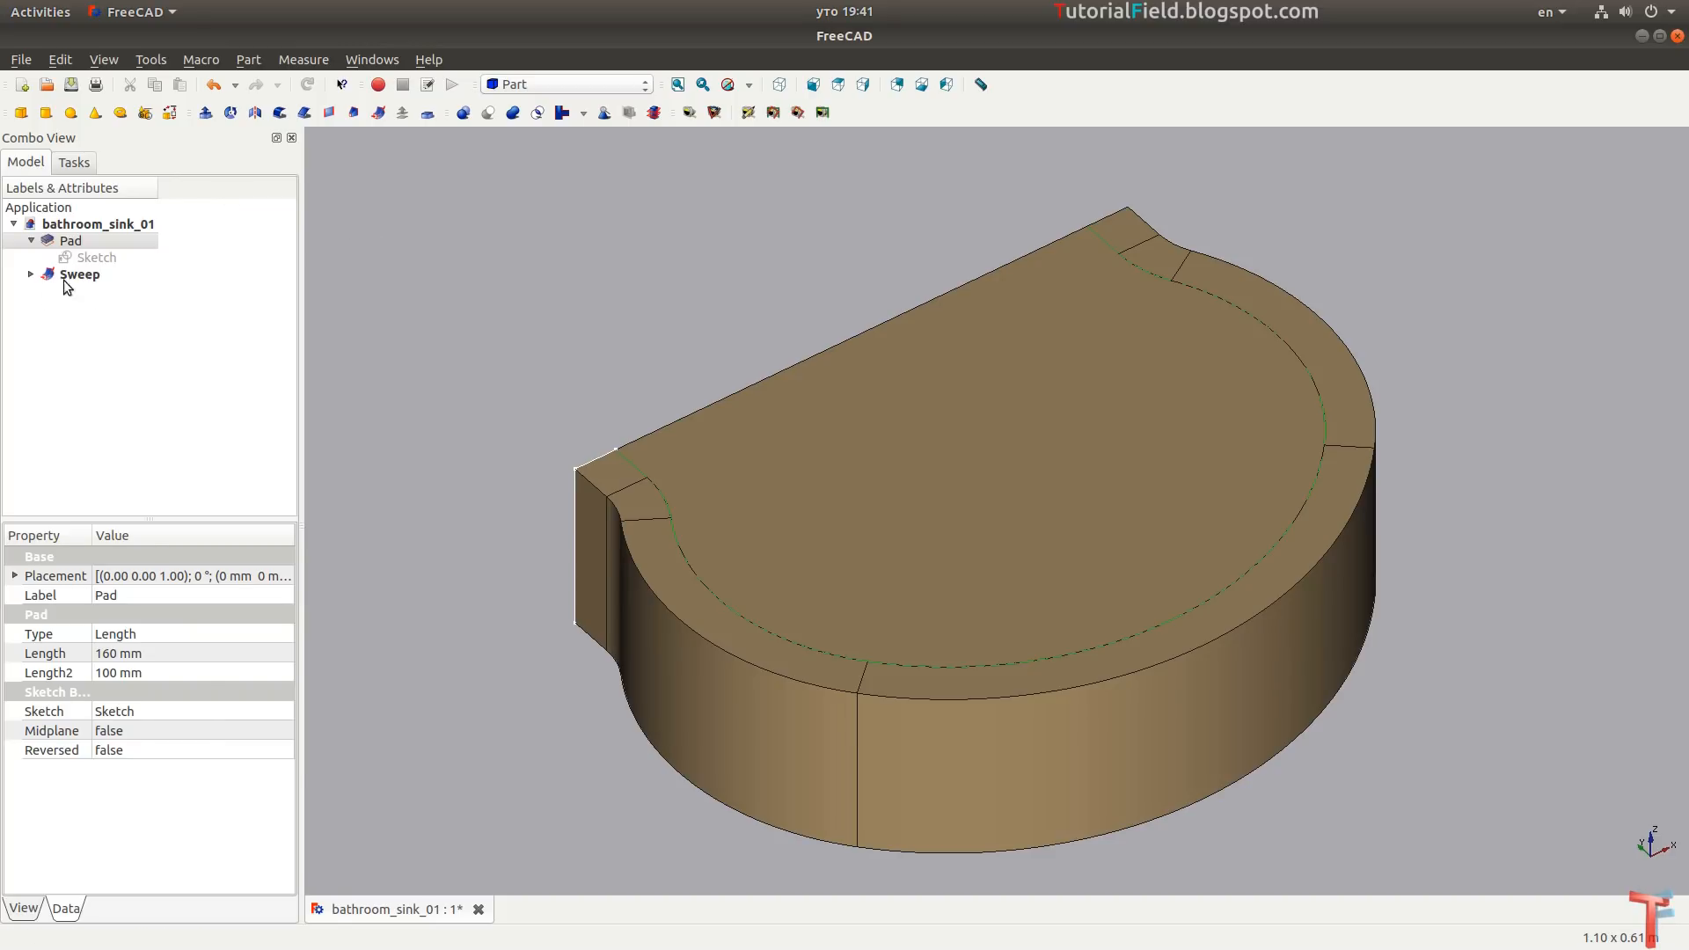
Hide the pad briefly to inspect the swept solid from another angle, and show the pad again.
left_click(74, 240)
key("space")
middle_click_drag(540, 525, 820, 480)
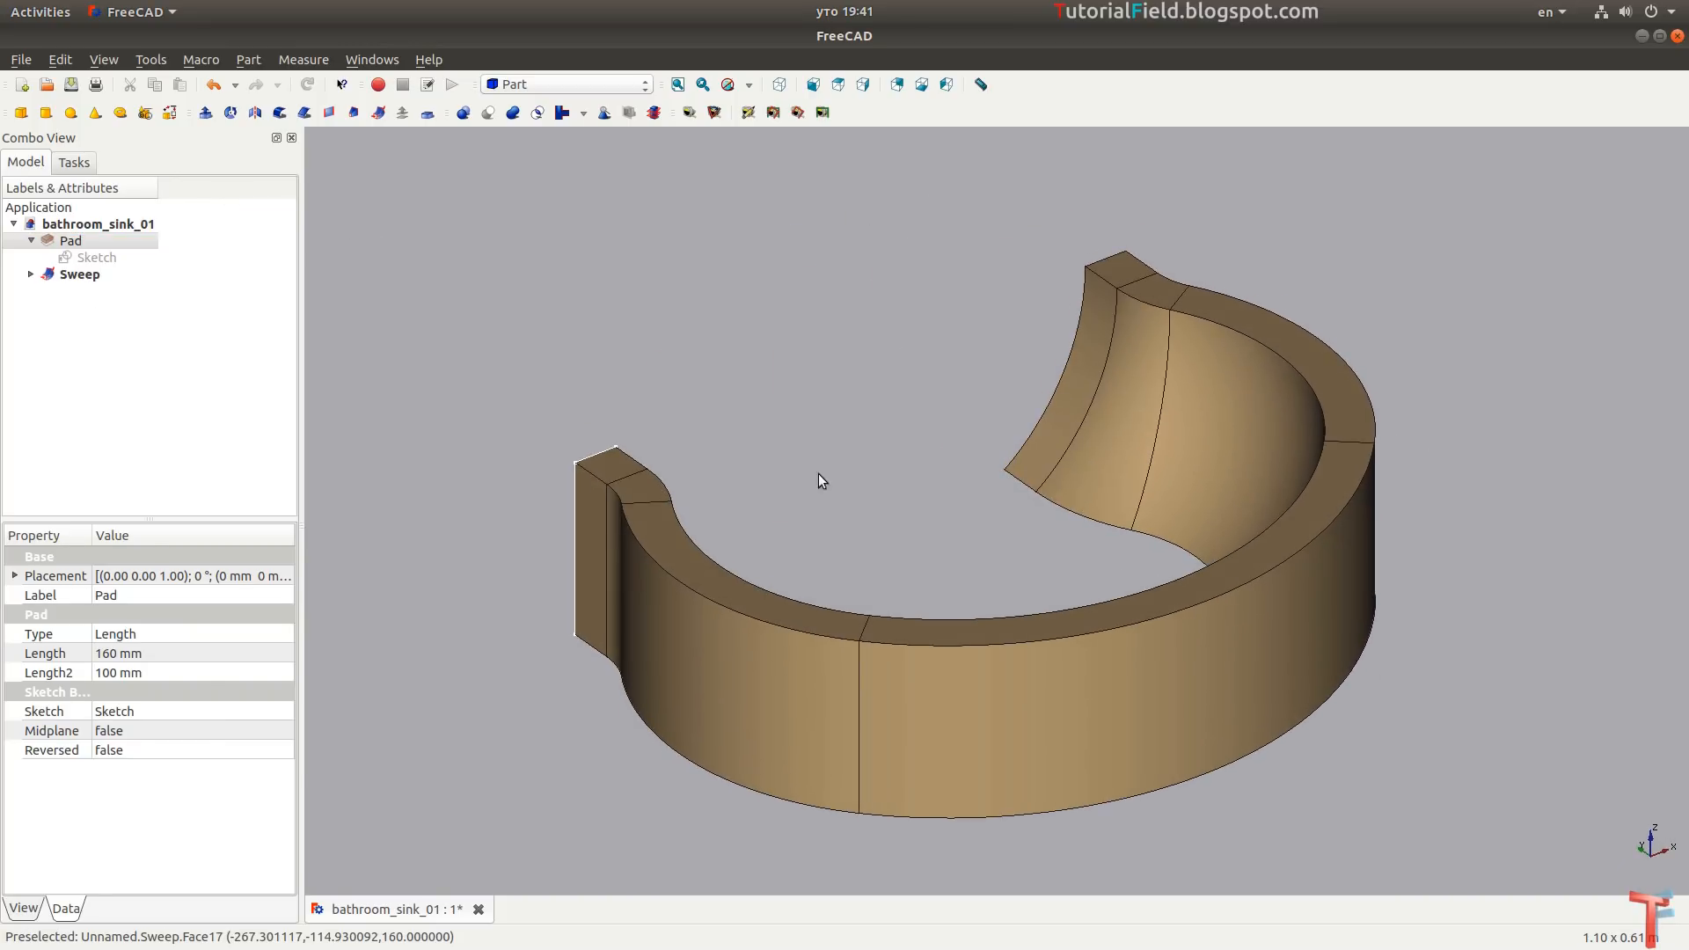
left_click(83, 240)
key("space")
Cut the Sweep from the Pad with a Boolean cut and orbit to check the rounded underside.
left_click(80, 274)
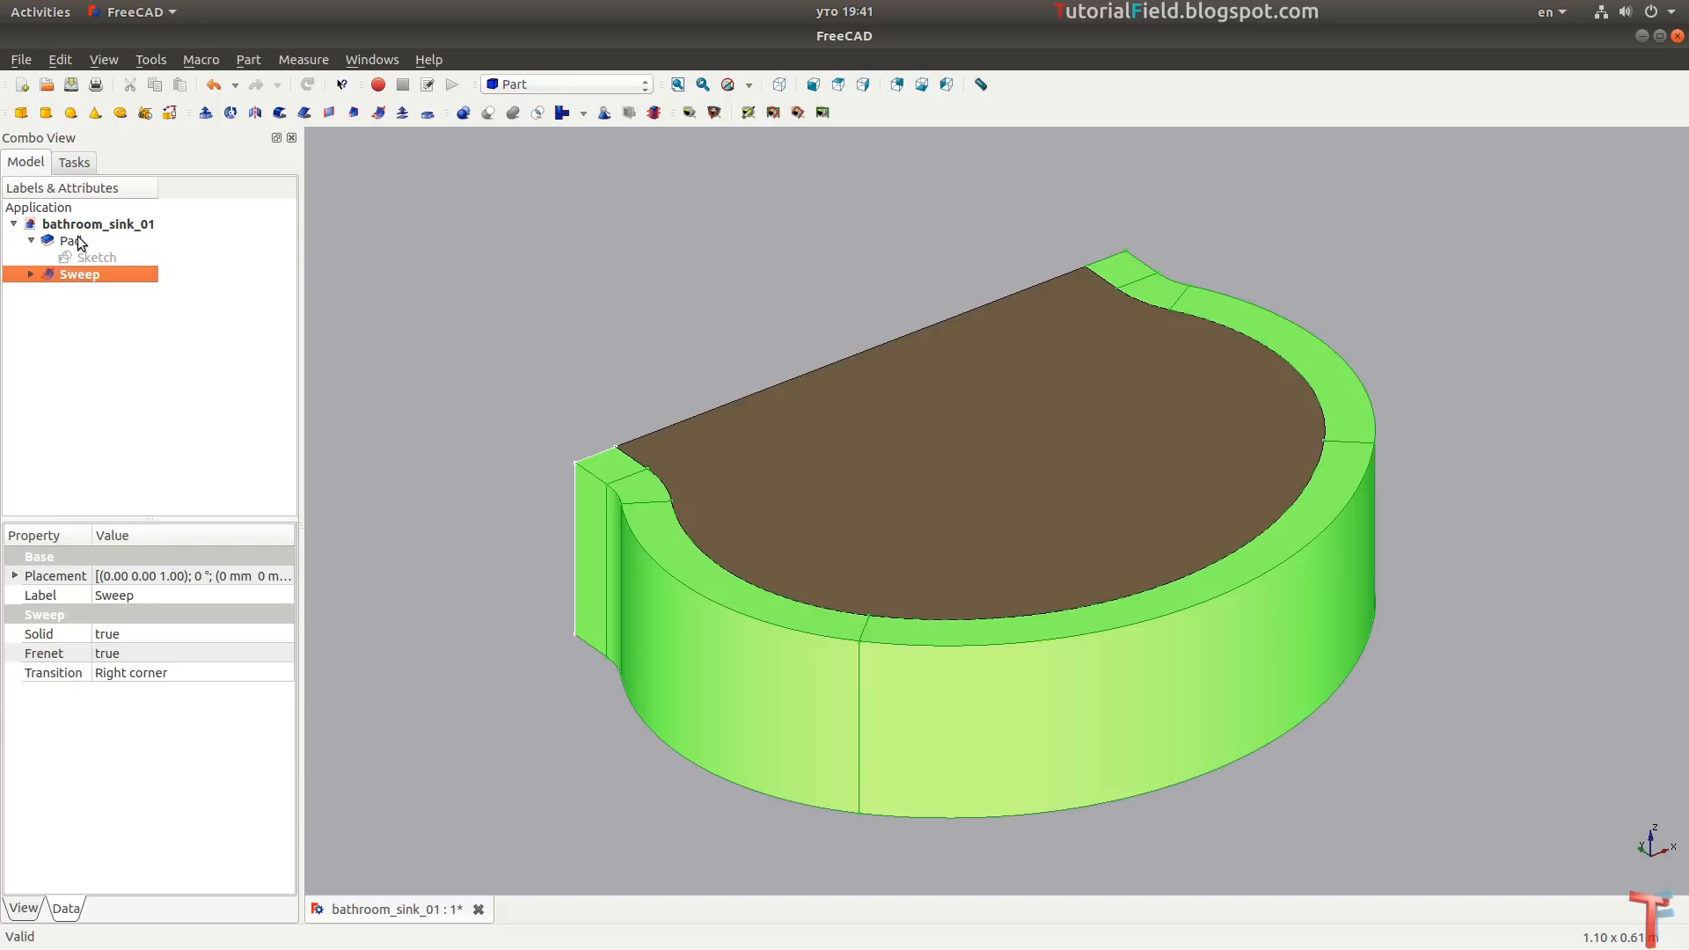
left_click(70, 240)
left_click(79, 273, "ctrl")
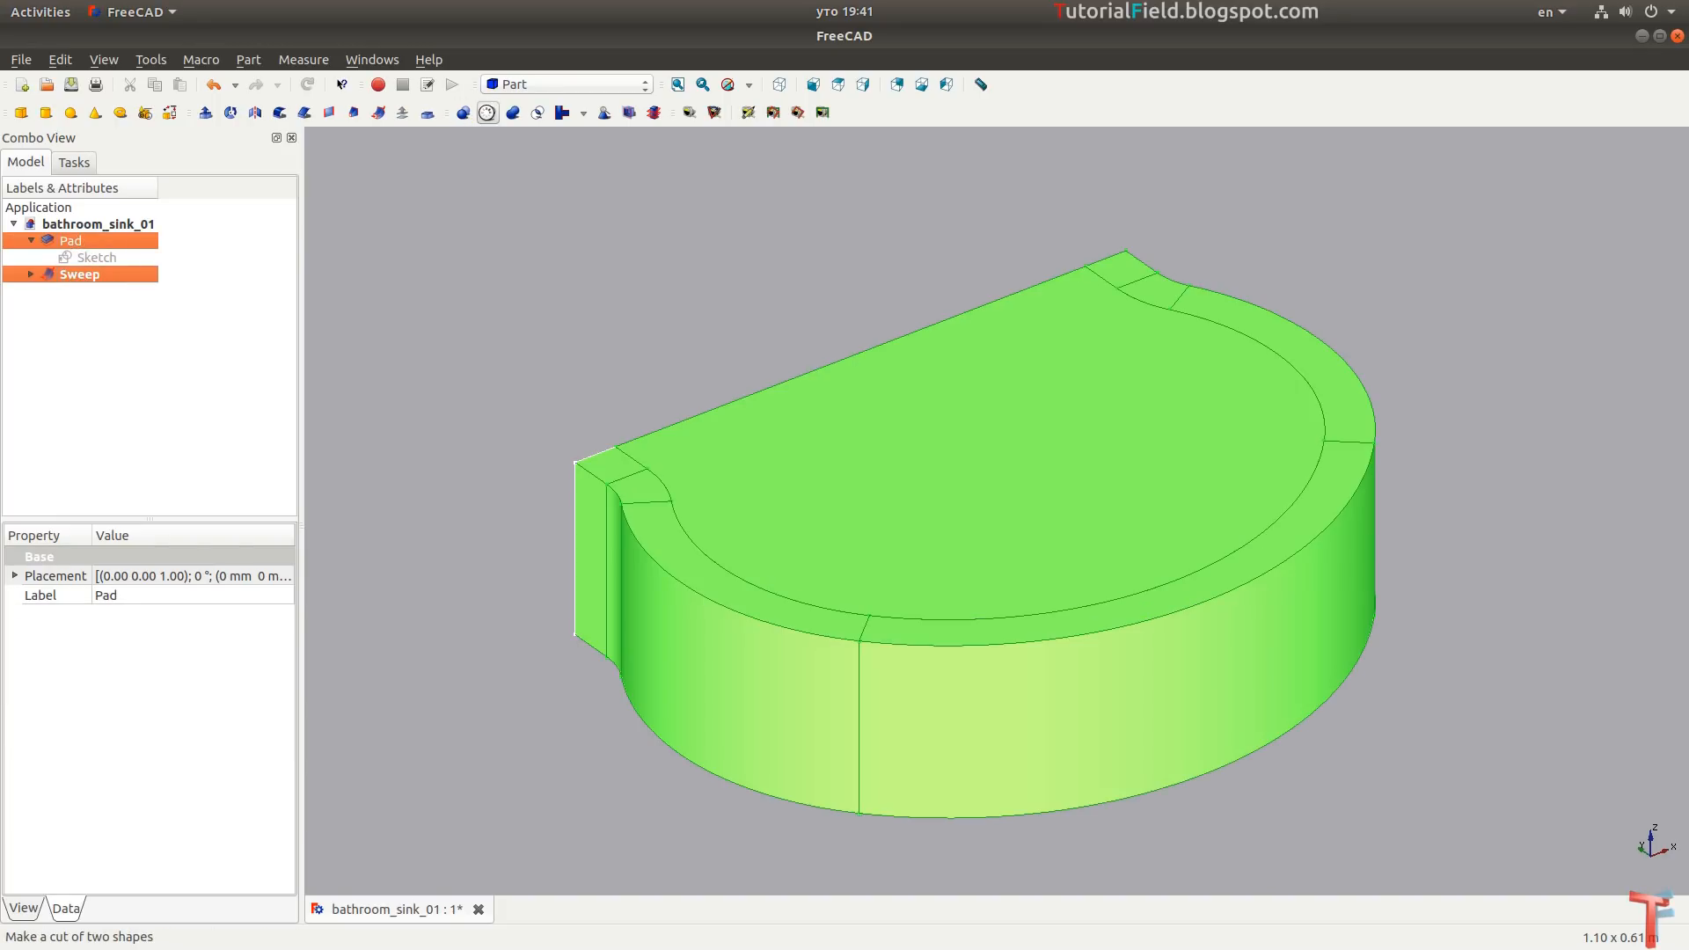
left_click(487, 112)
middle_click_drag(584, 528, 909, 745)
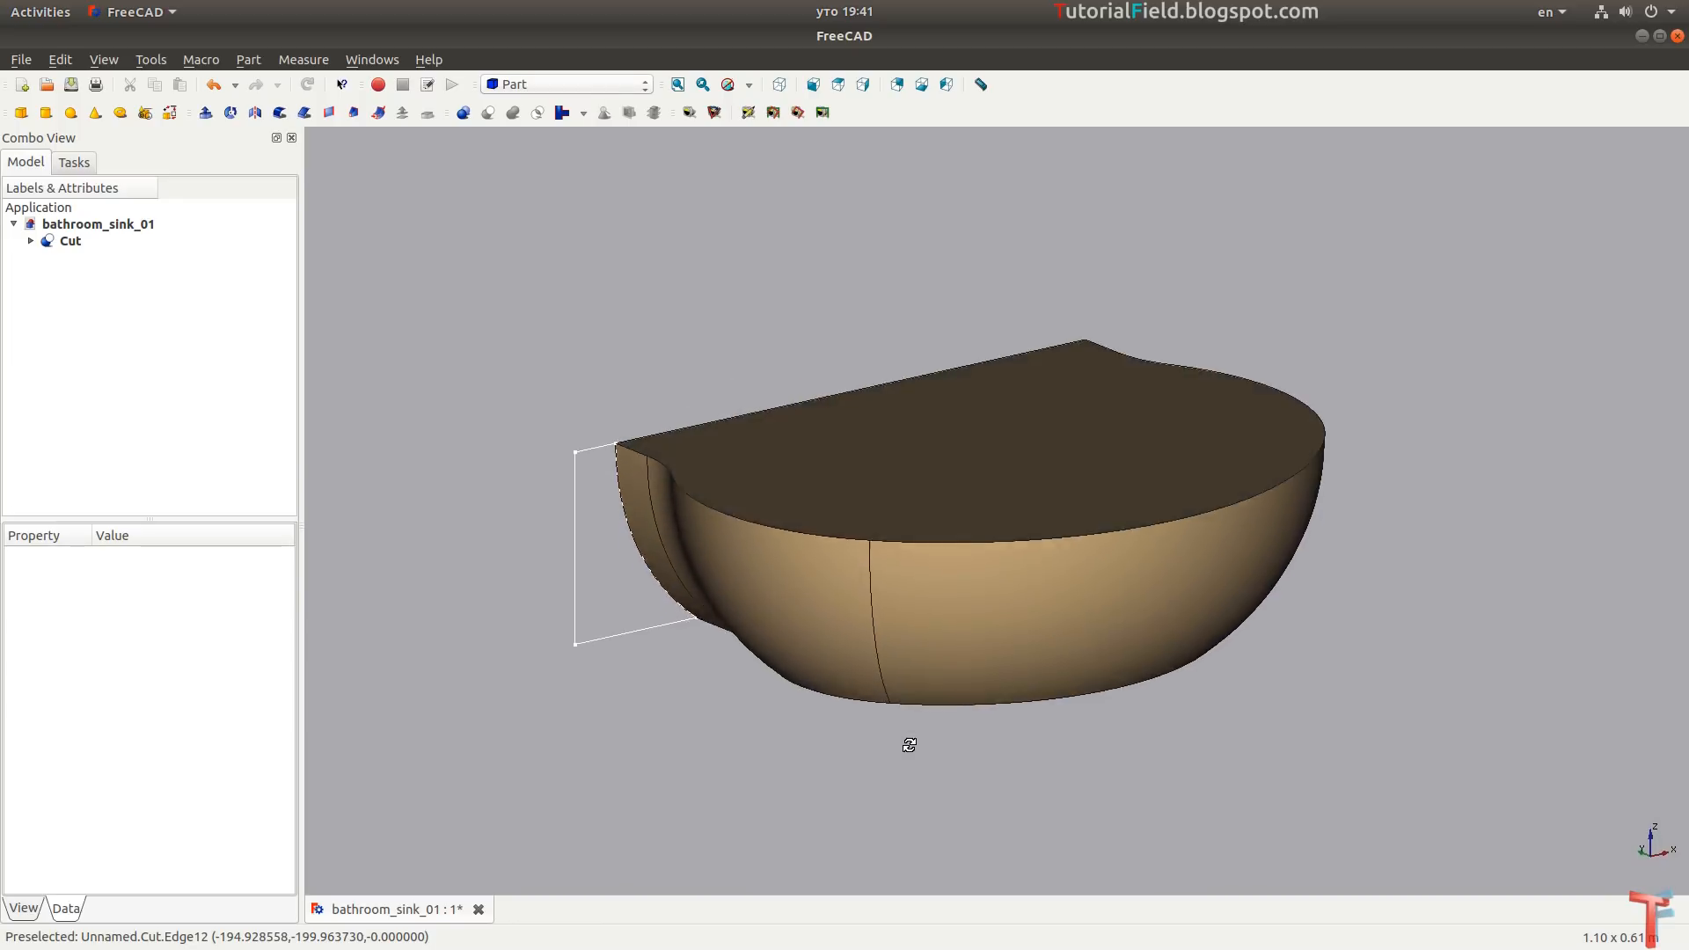
Set the axonometric view of the cut body and save the document.
left_click(780, 85)
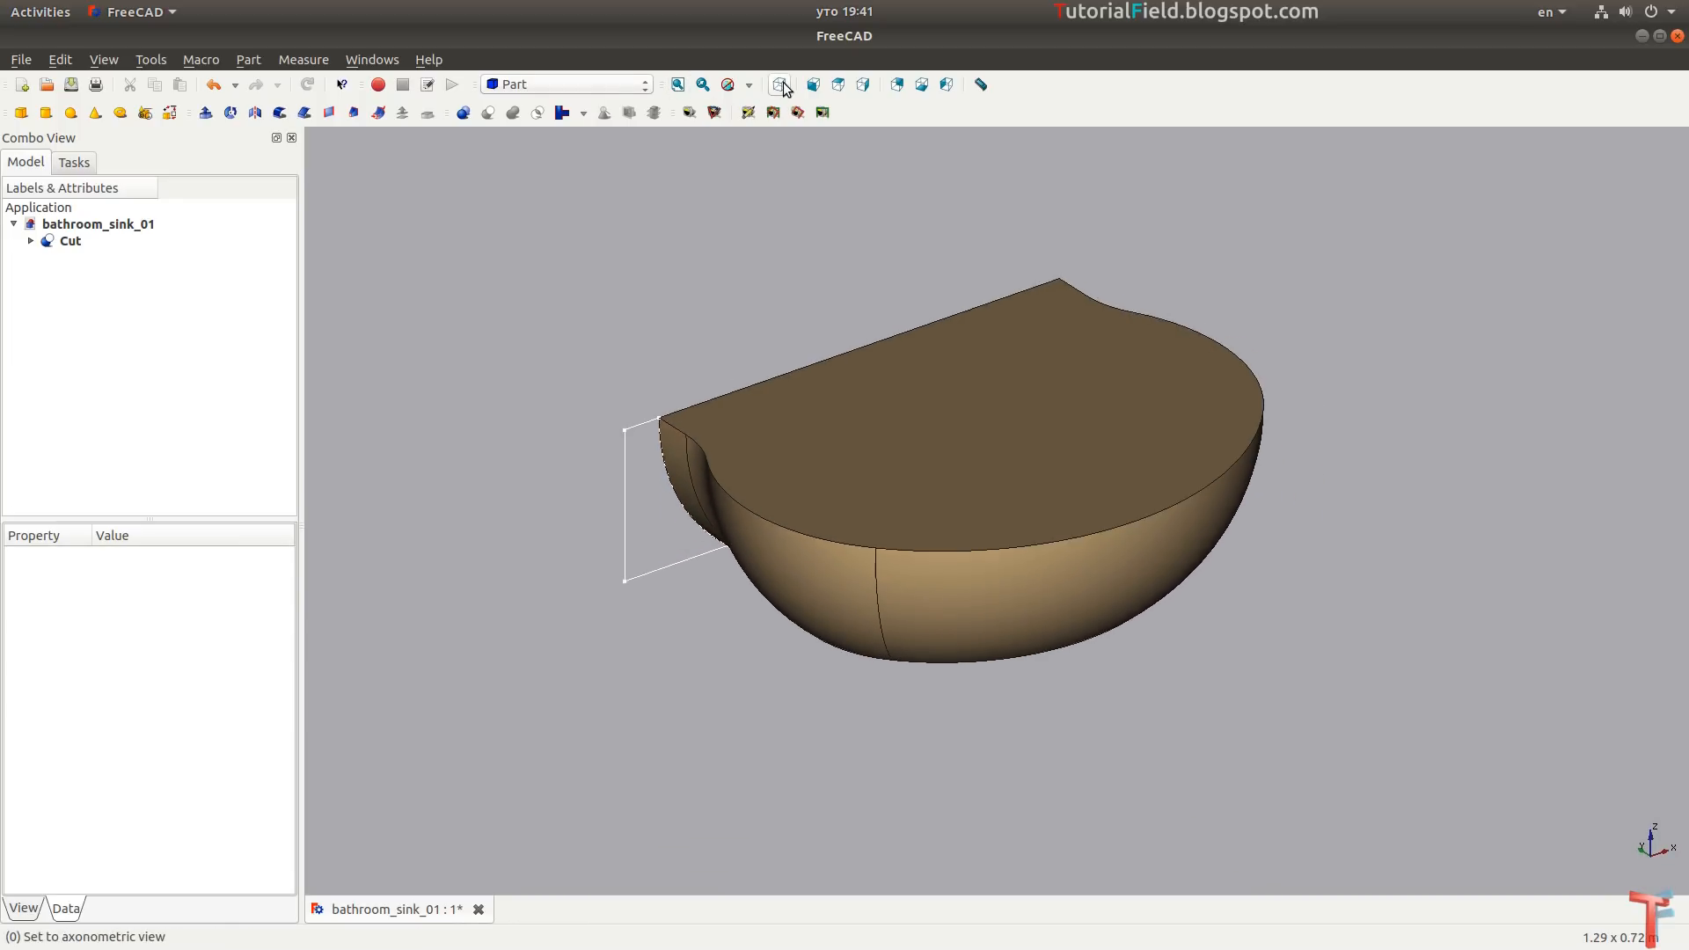
key("ctrl+s")
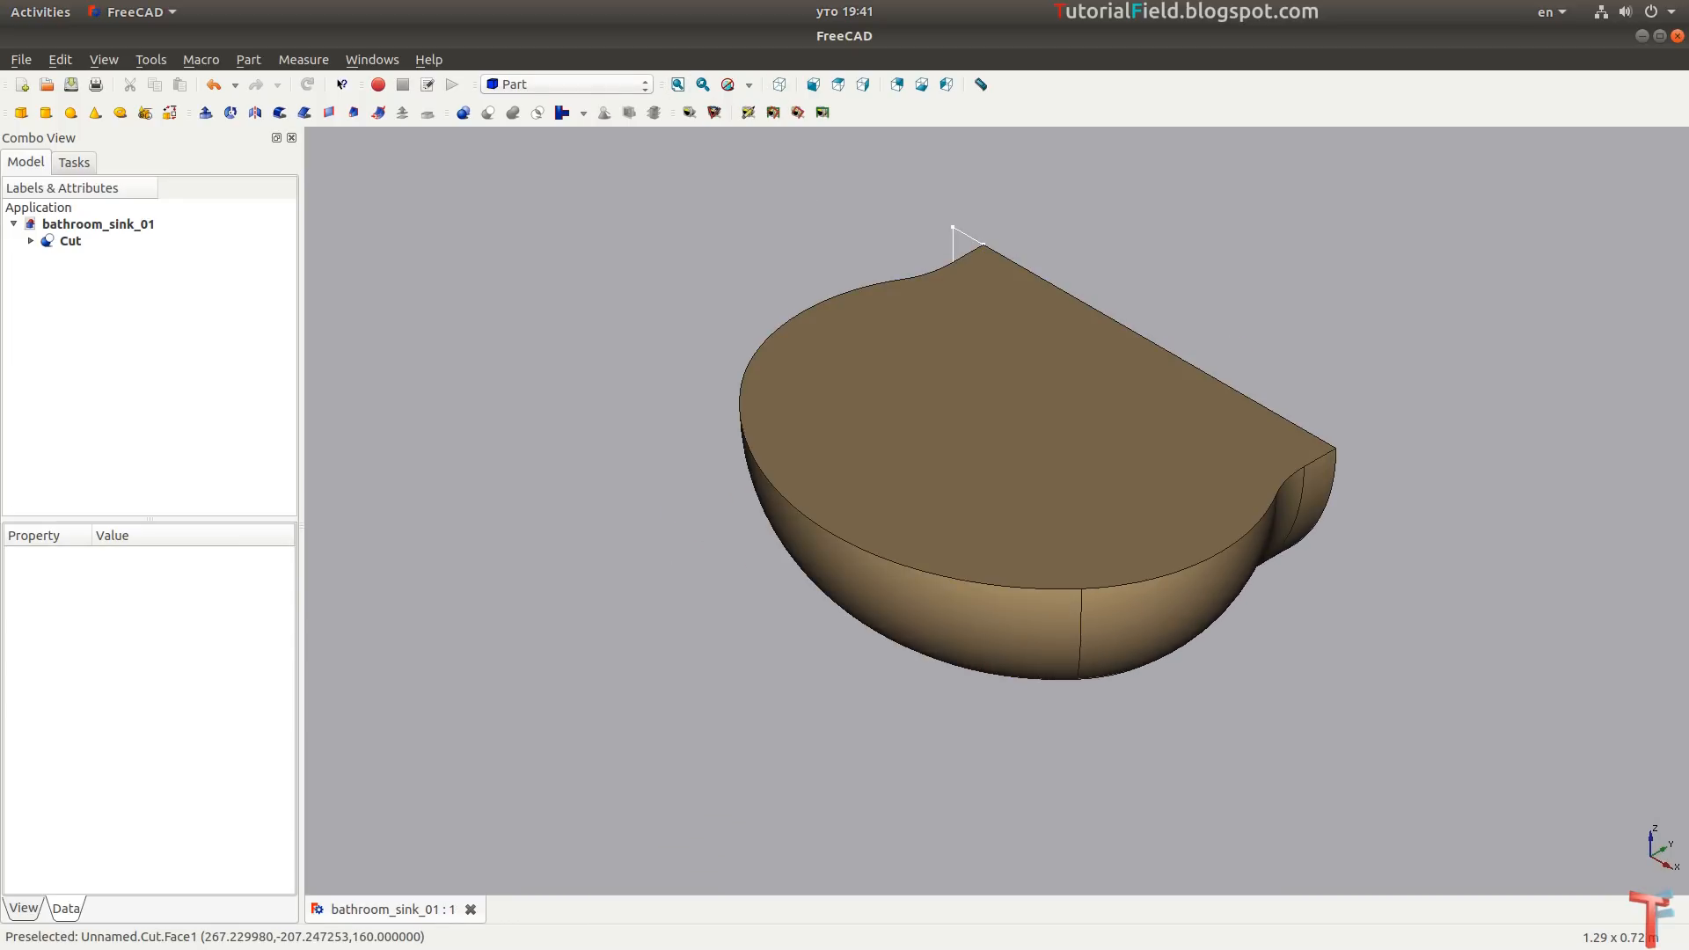
key("alt+Tab")
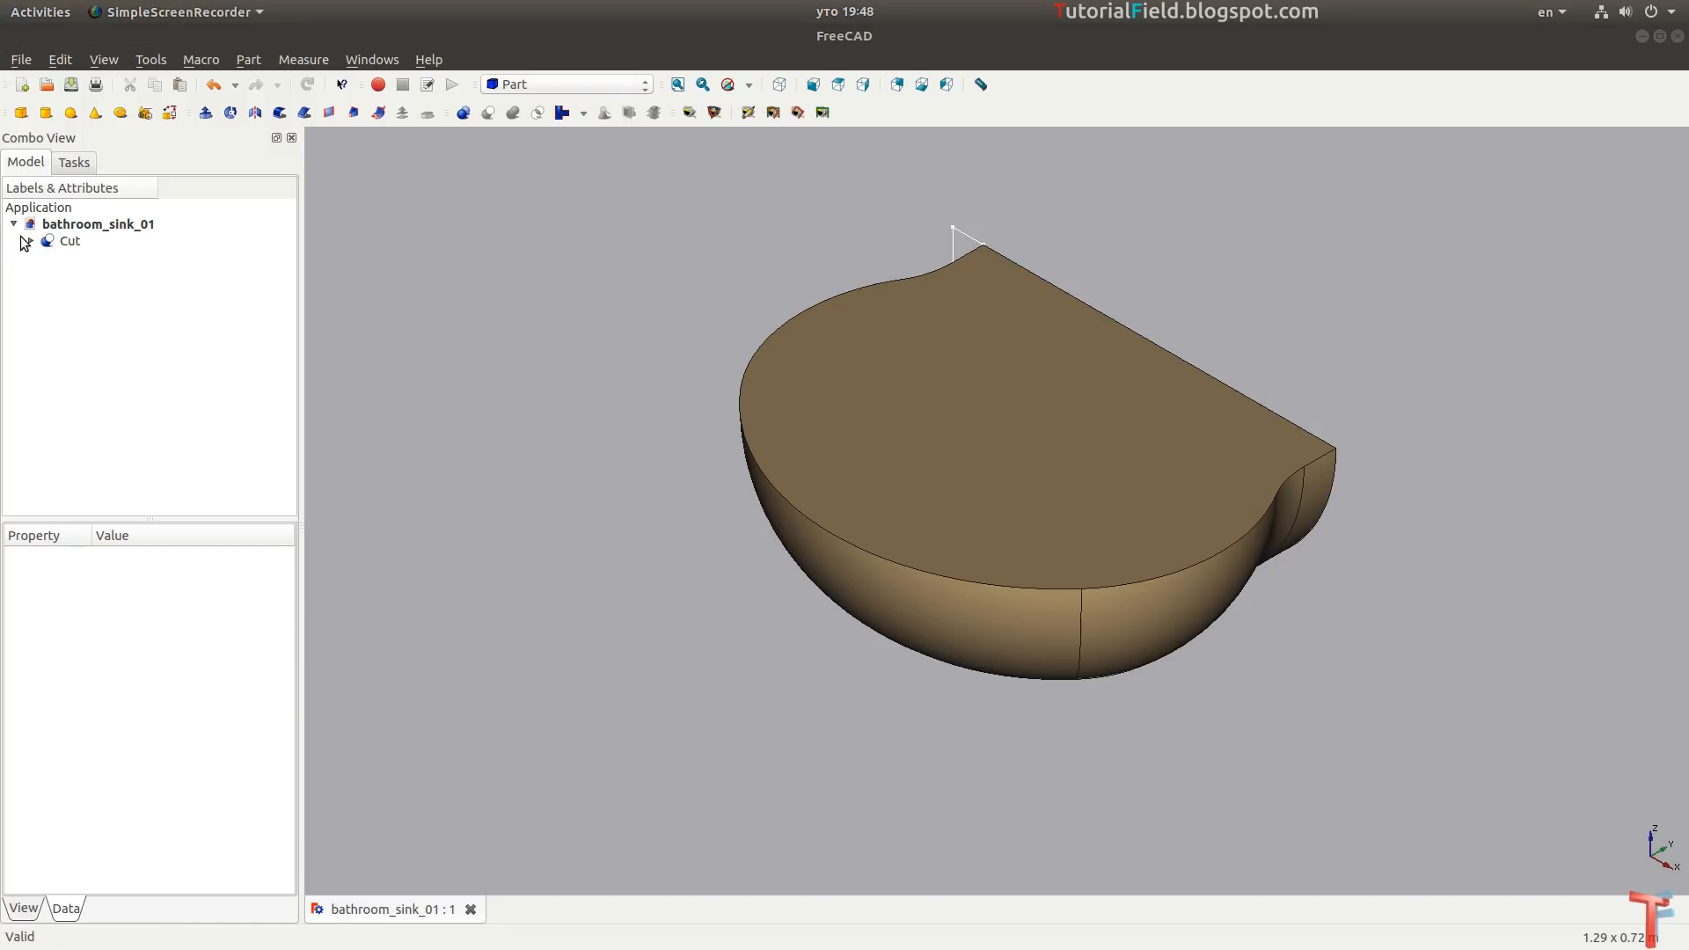
Duplicate the pad's outline sketch from inside the Cut feature as a separate sketch.
left_click(24, 244)
left_click(49, 257)
left_click(98, 277)
key("ctrl+c")
key("ctrl+v")
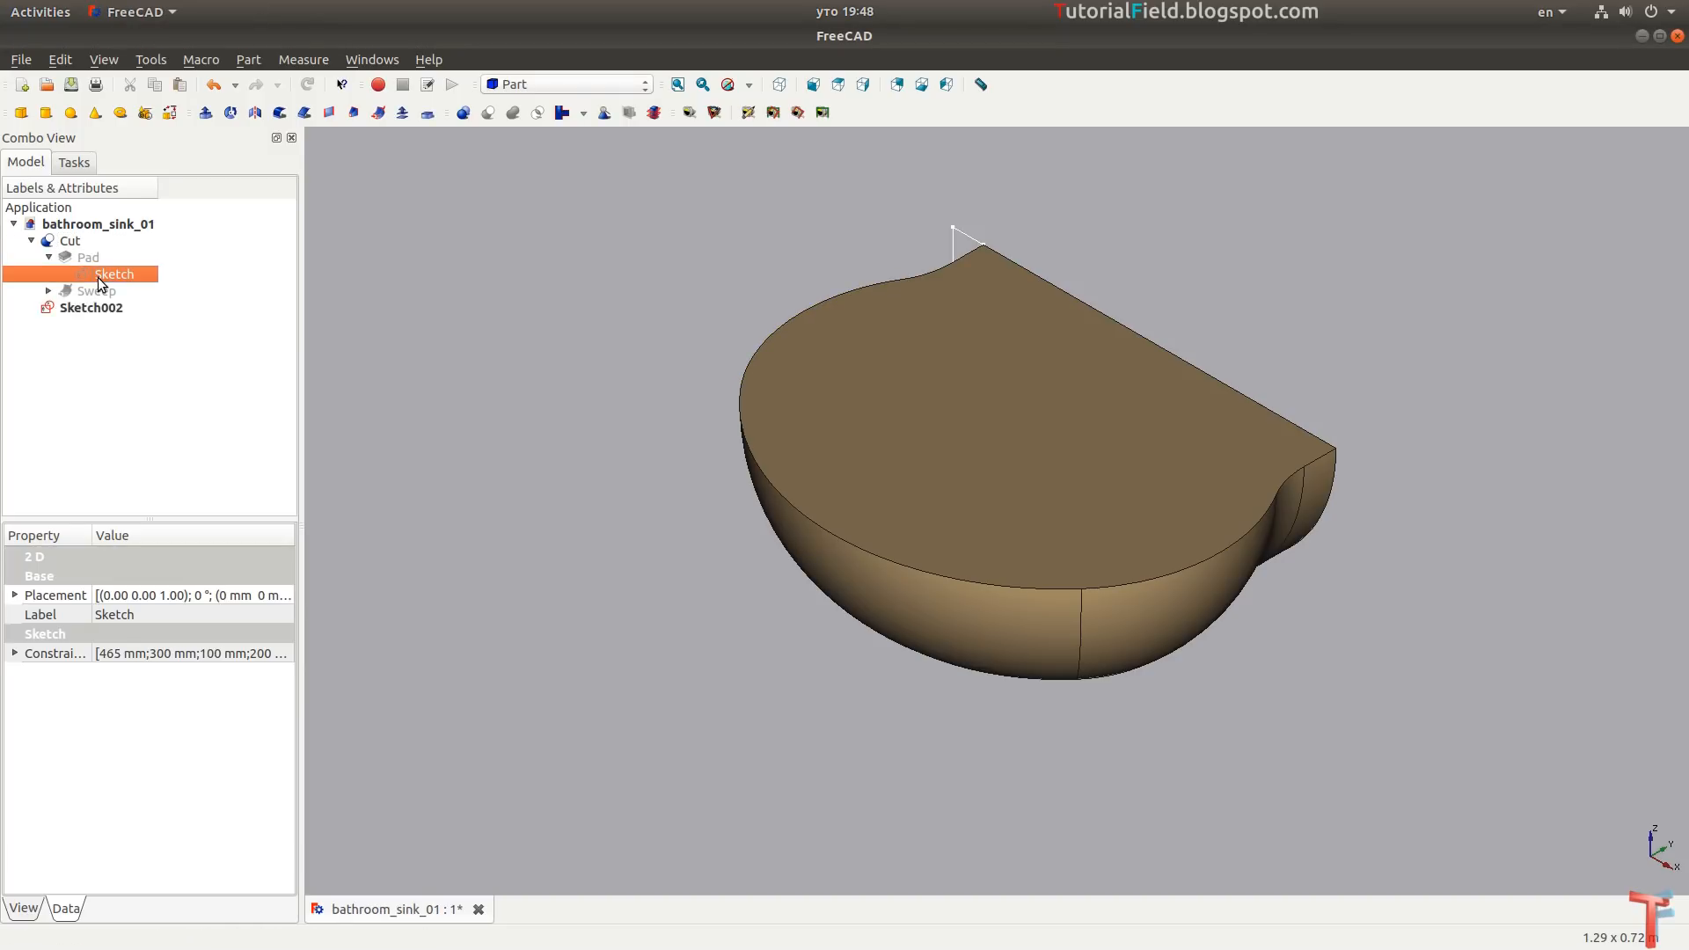
Hide the Cut body, keep Sketch002 shown and open it for editing.
left_click(82, 311)
key("space")
left_click(73, 239)
key("space")
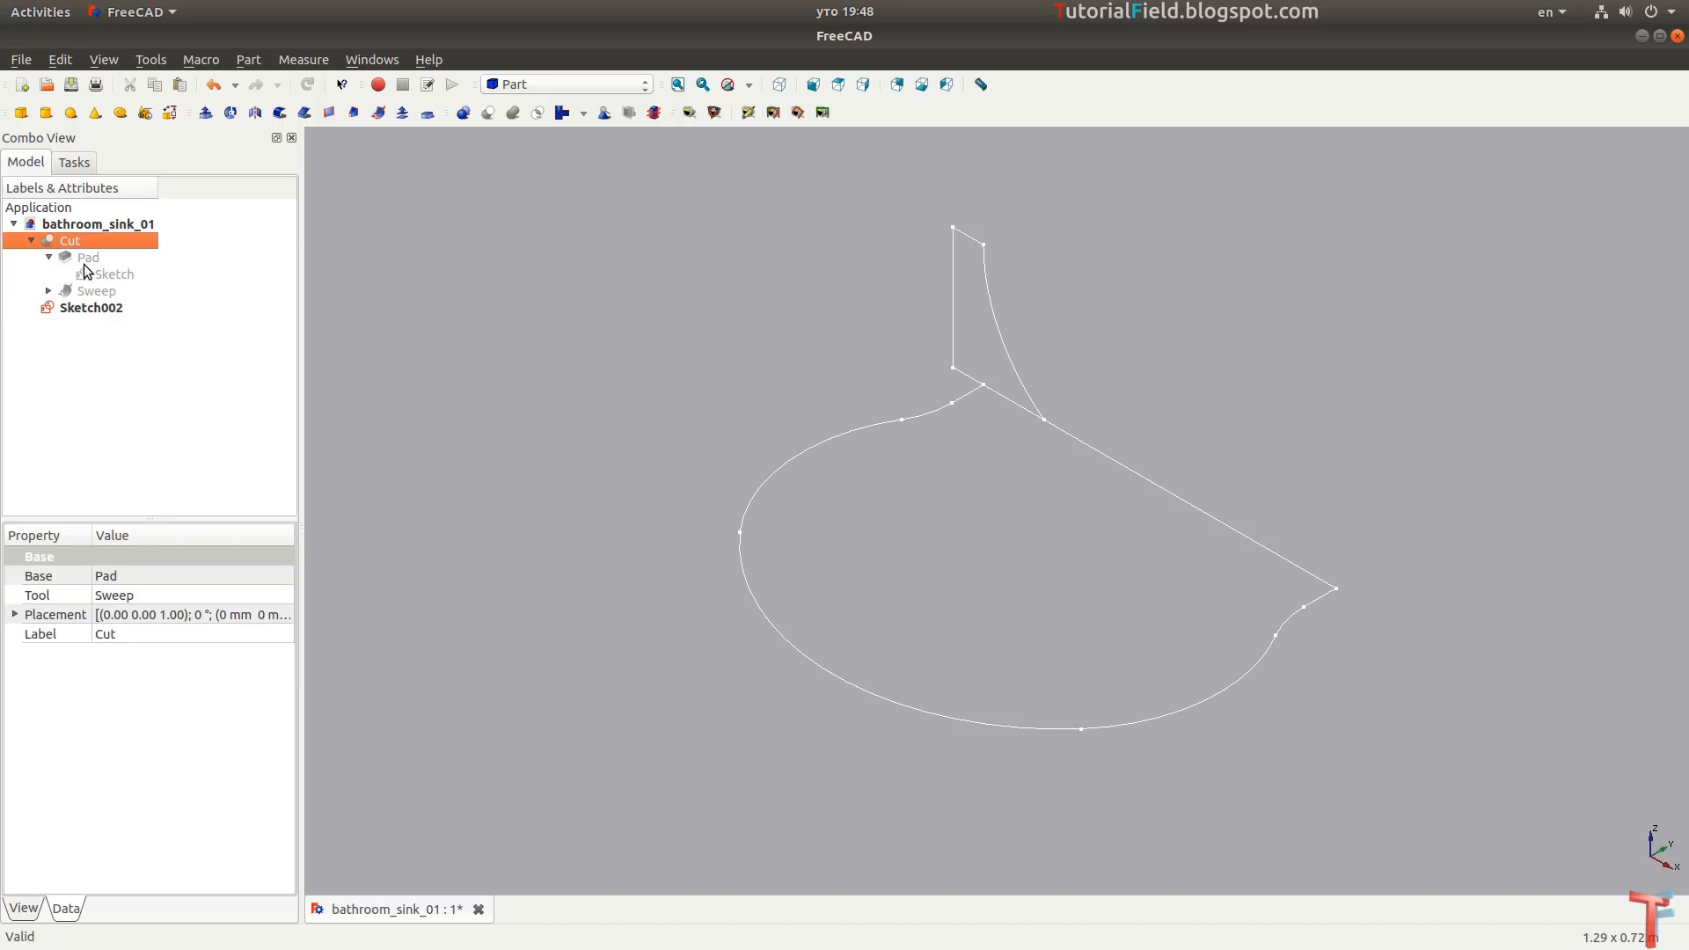
left_click(82, 313)
right_click(82, 313)
left_click(132, 324)
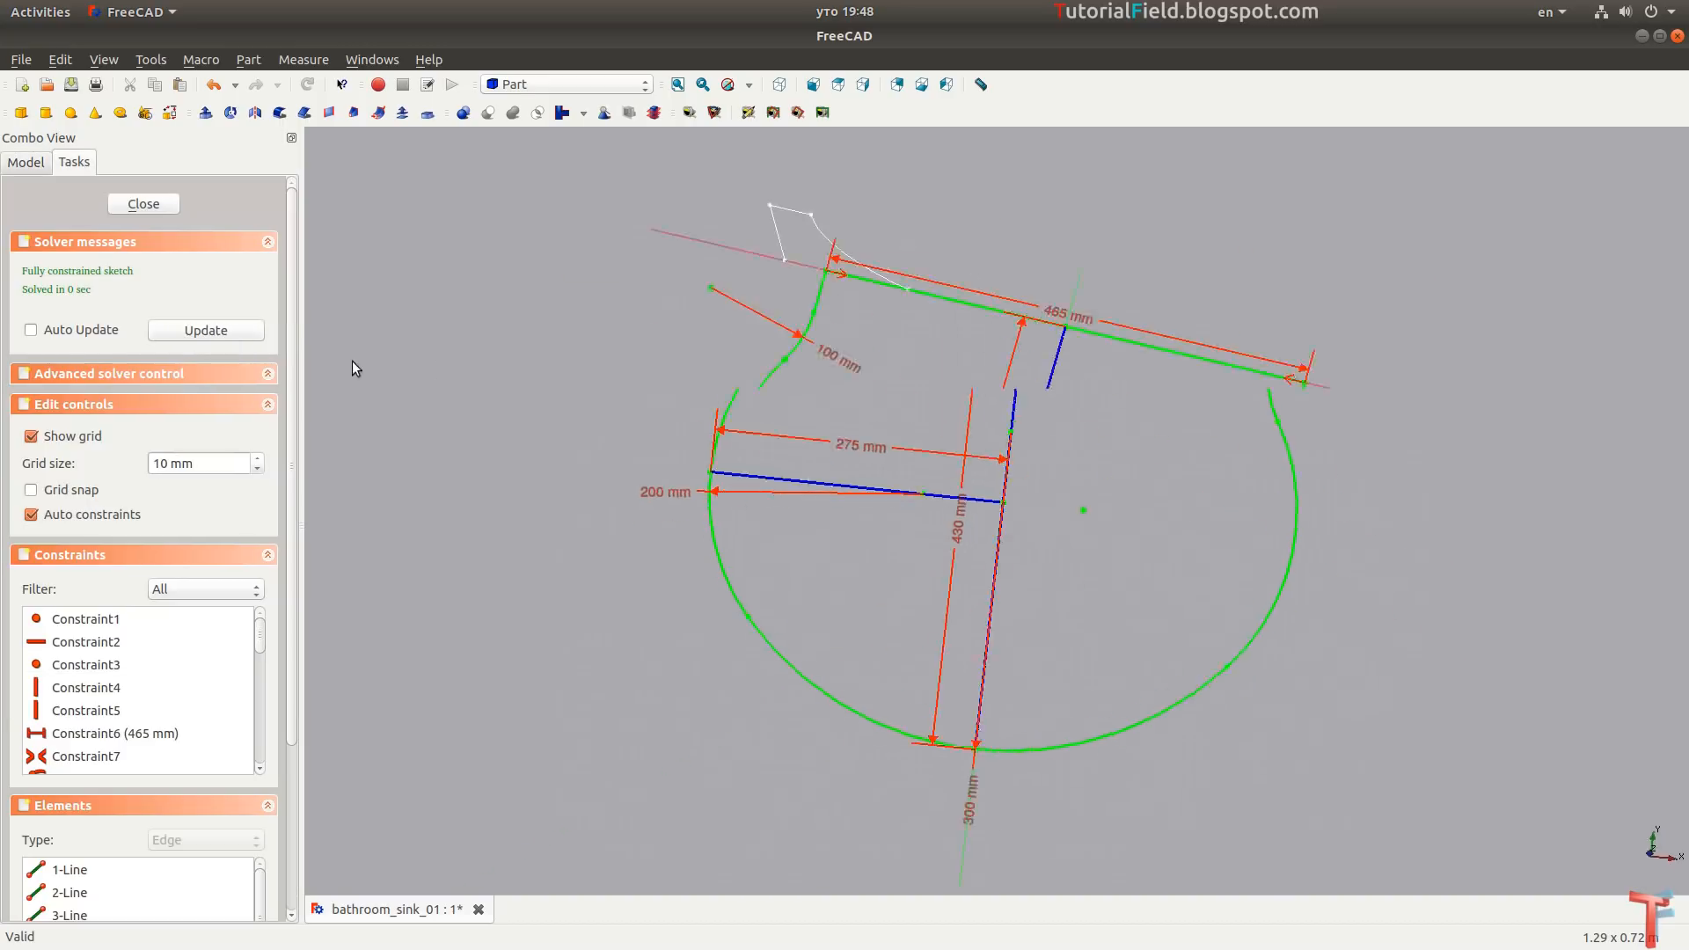
Set the copied outline's horizontal half-width dimension to 250 mm.
scroll(897, 481, "up", 3)
middle_click_drag(871, 476, 751, 404)
scroll(756, 406, "down", 1)
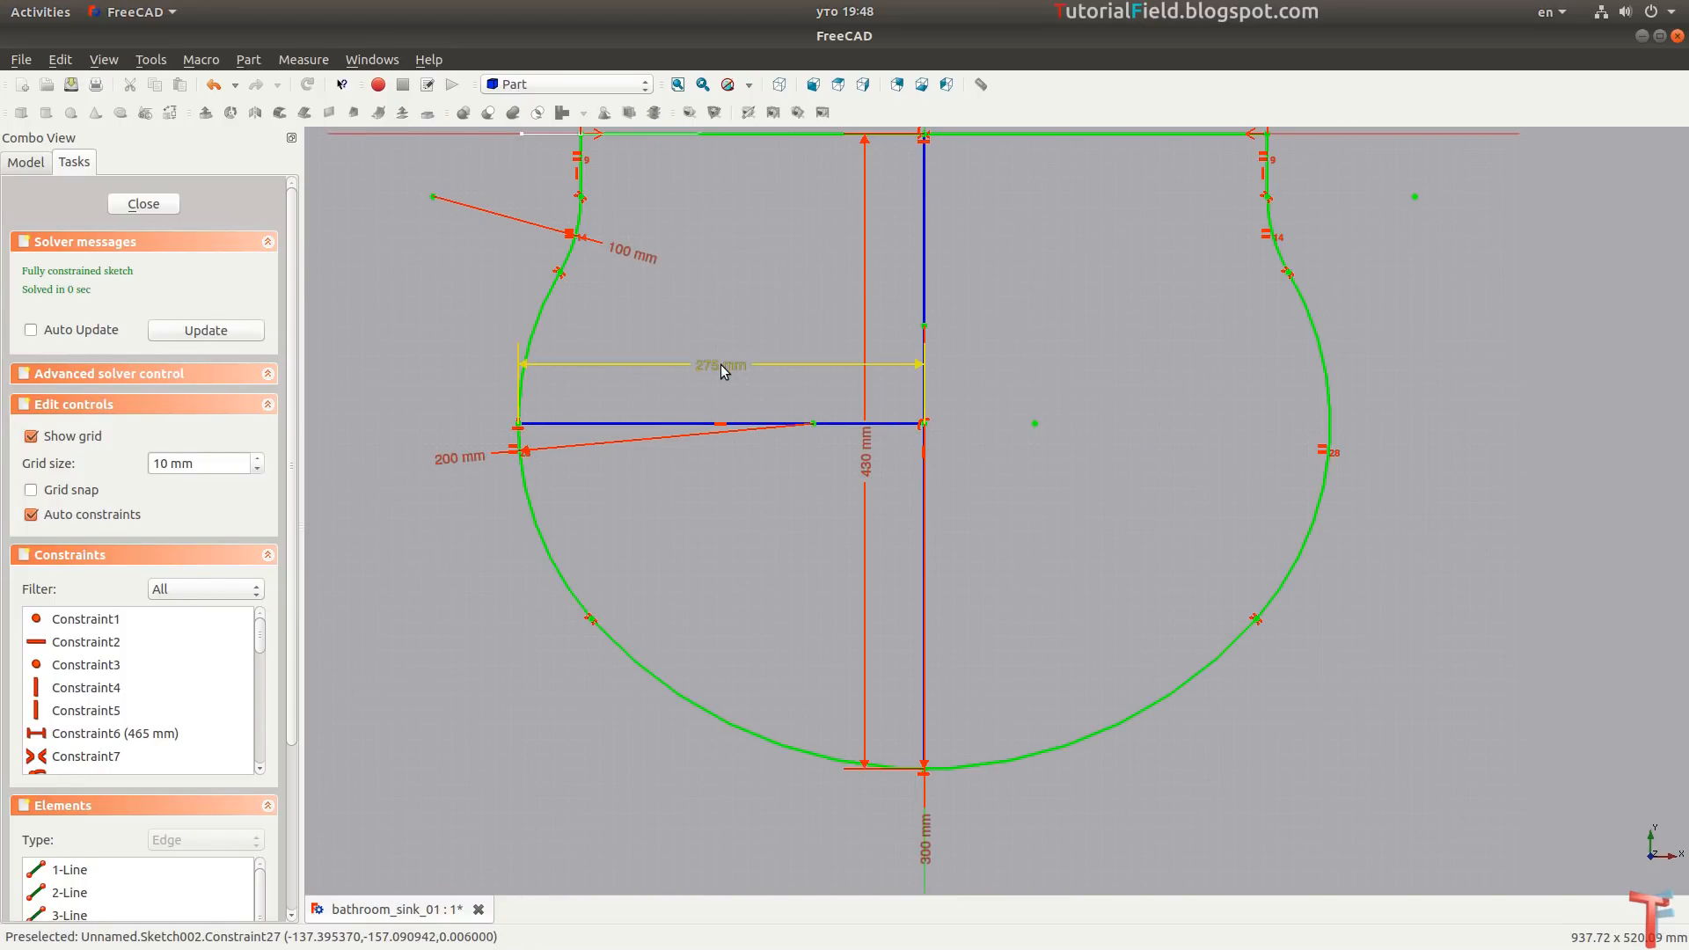
double_click(721, 365)
type("25")
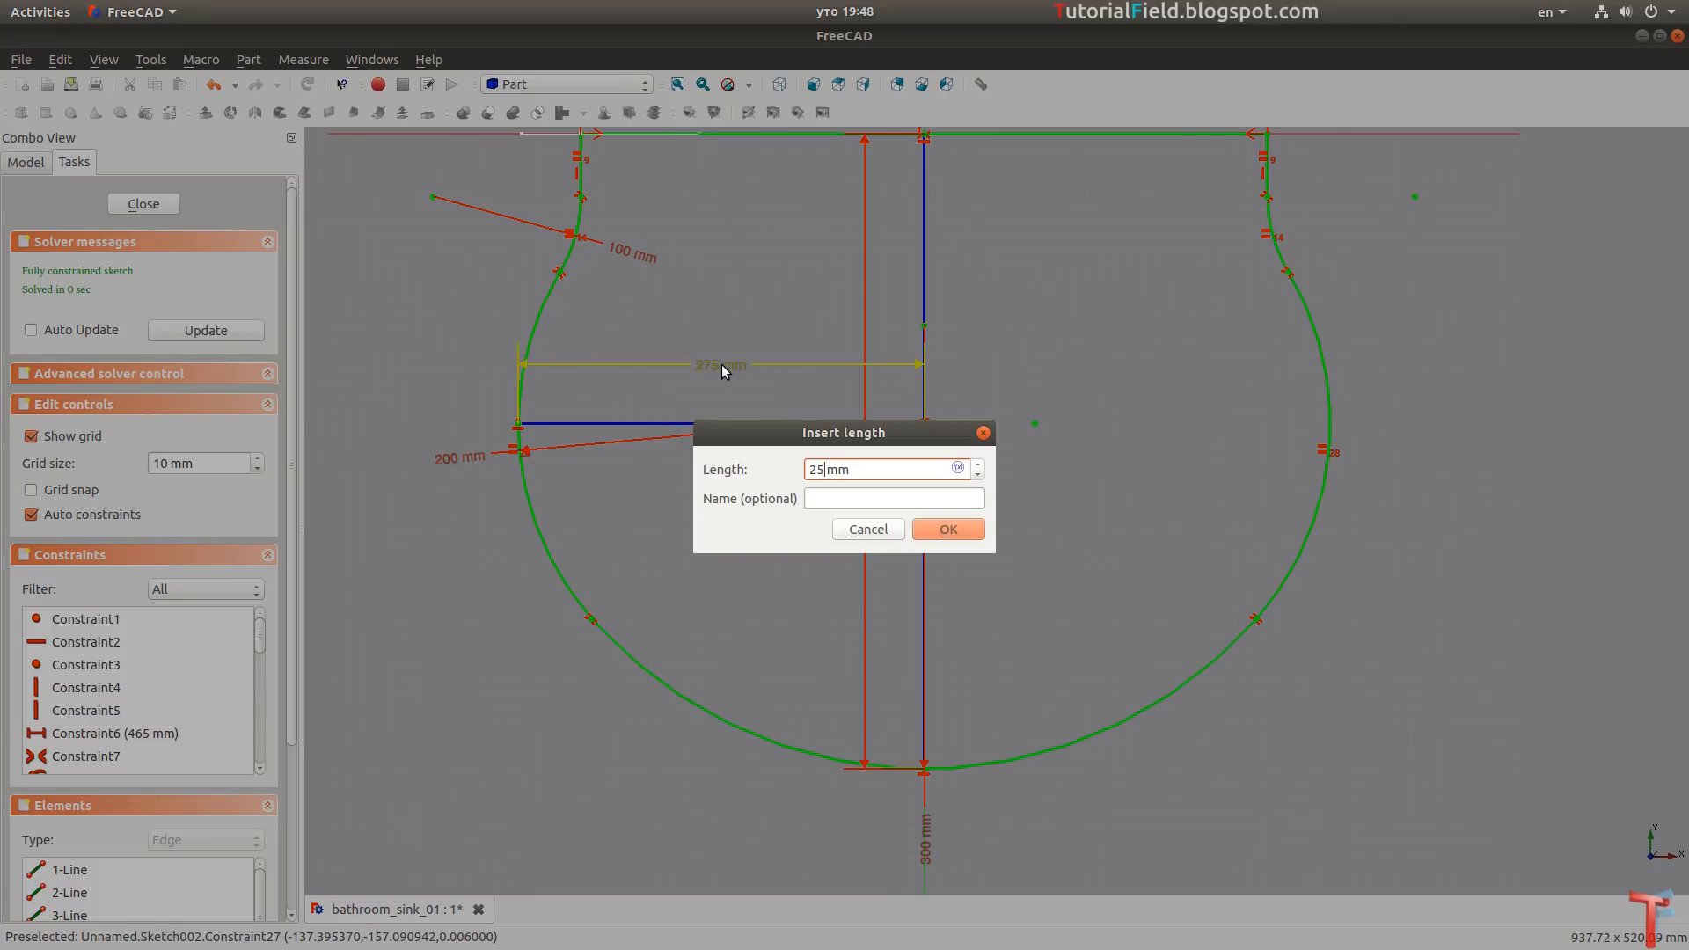
type("0")
key("Return")
Set the length of the outline's straight back edge to 380 mm.
mouse_move(724, 366)
middle_mouse_down()
mouse_move(695, 363)
mouse_move(648, 456)
middle_mouse_up()
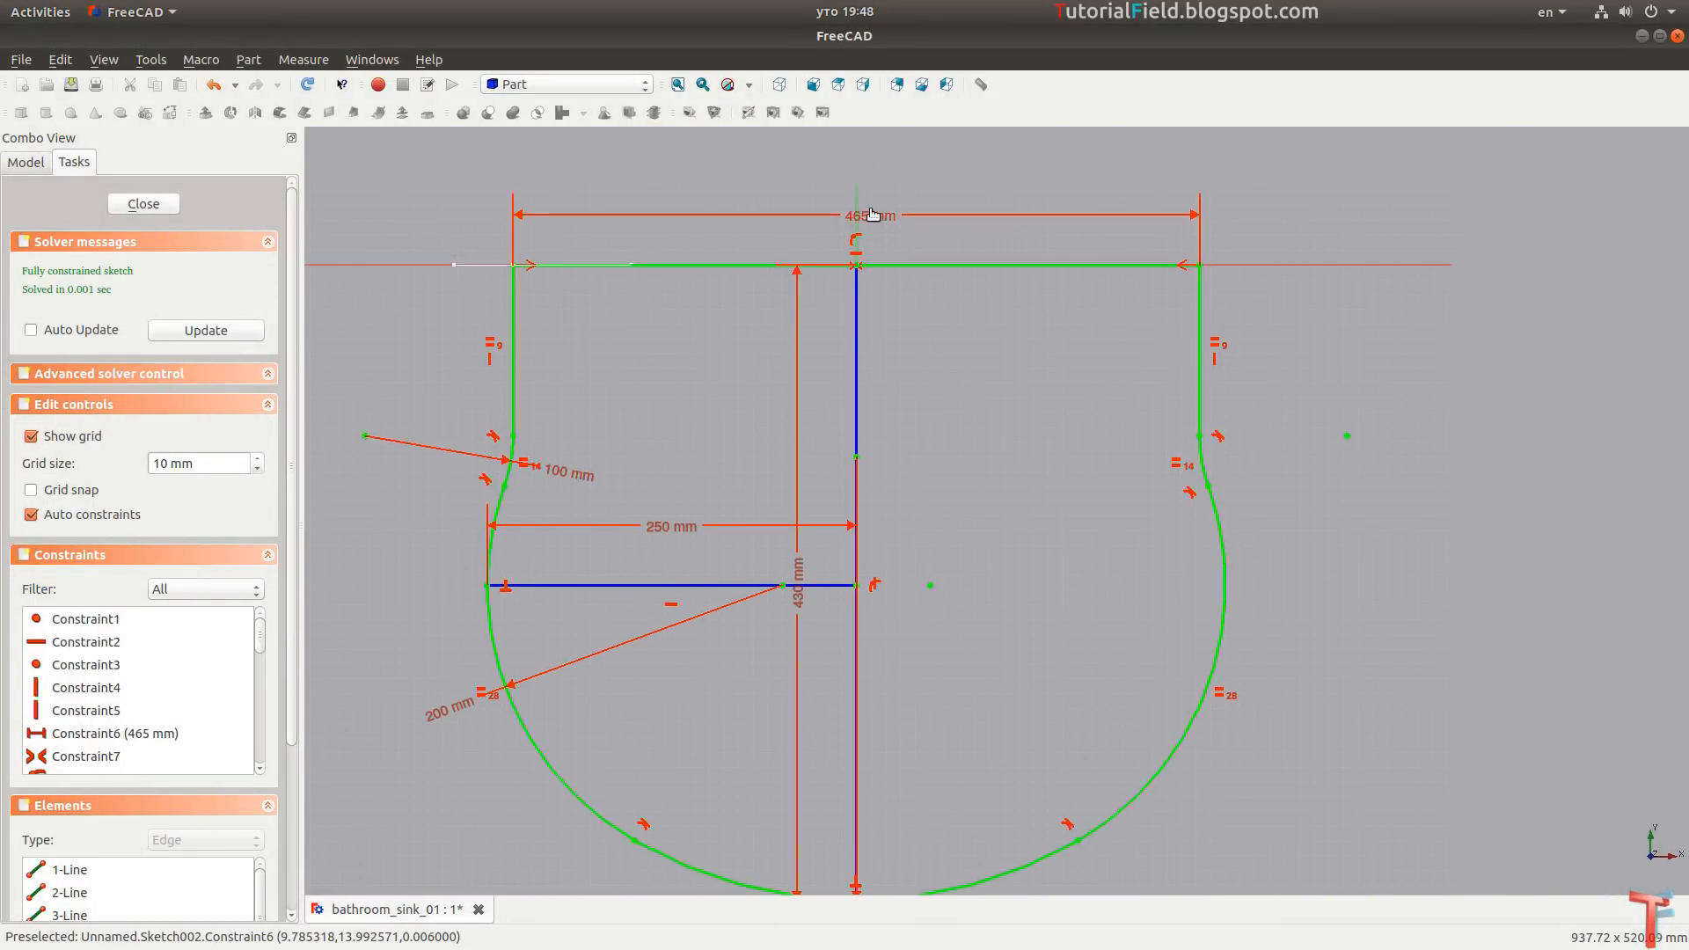
double_click(875, 213)
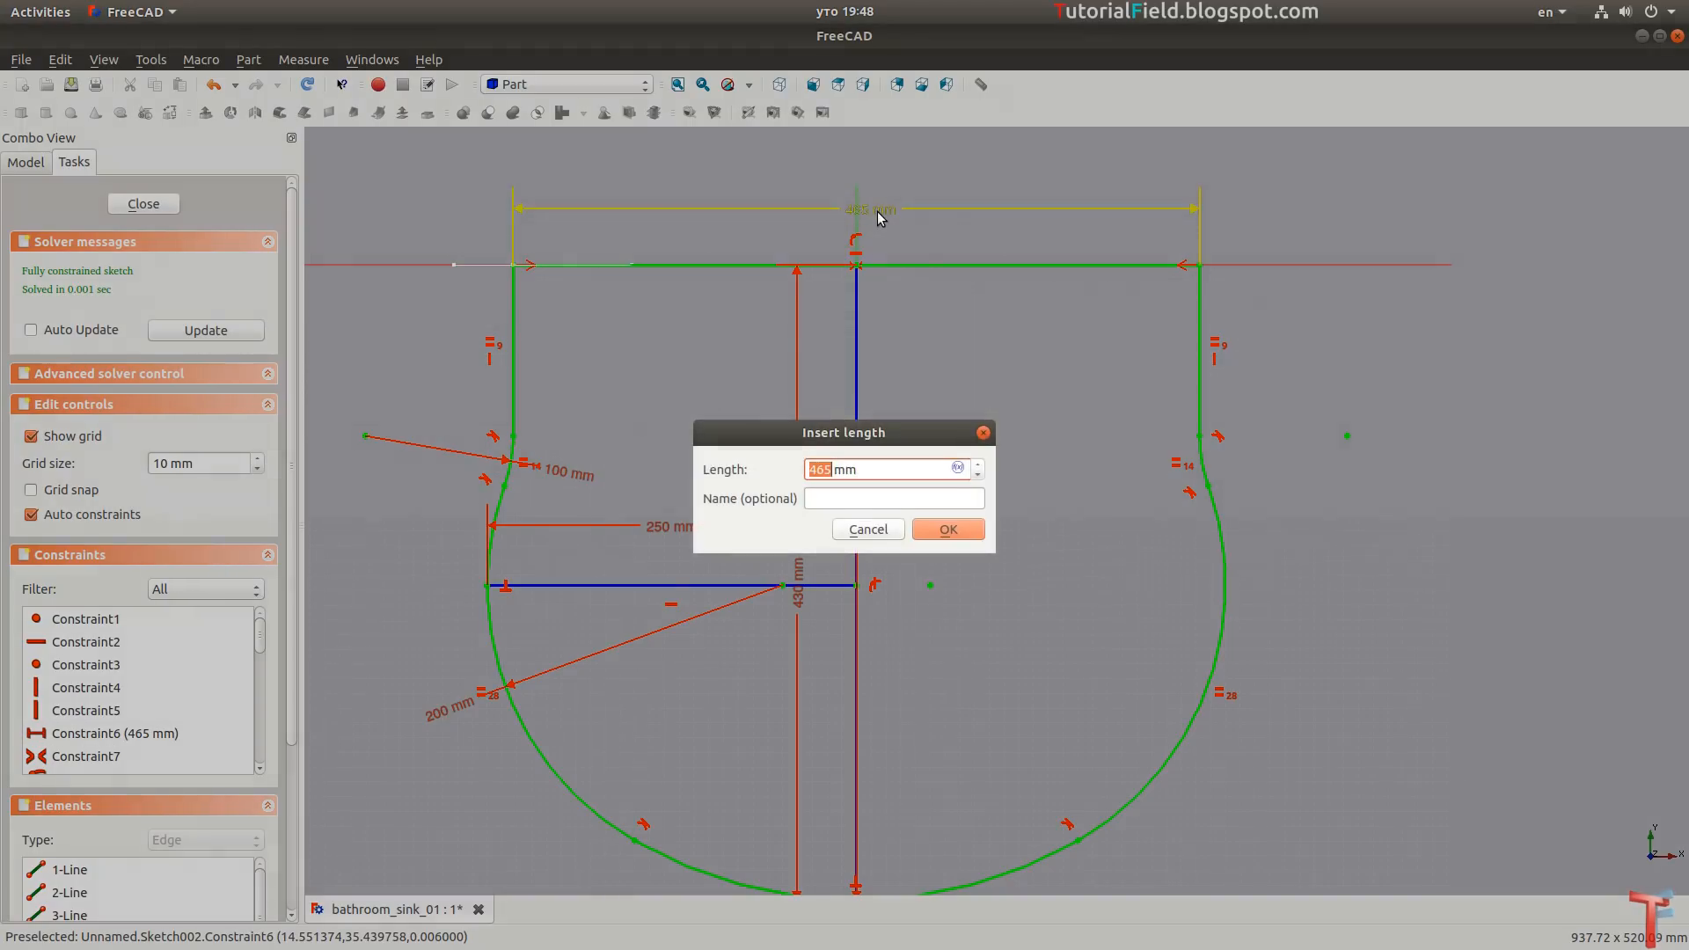
type("380")
key("Return")
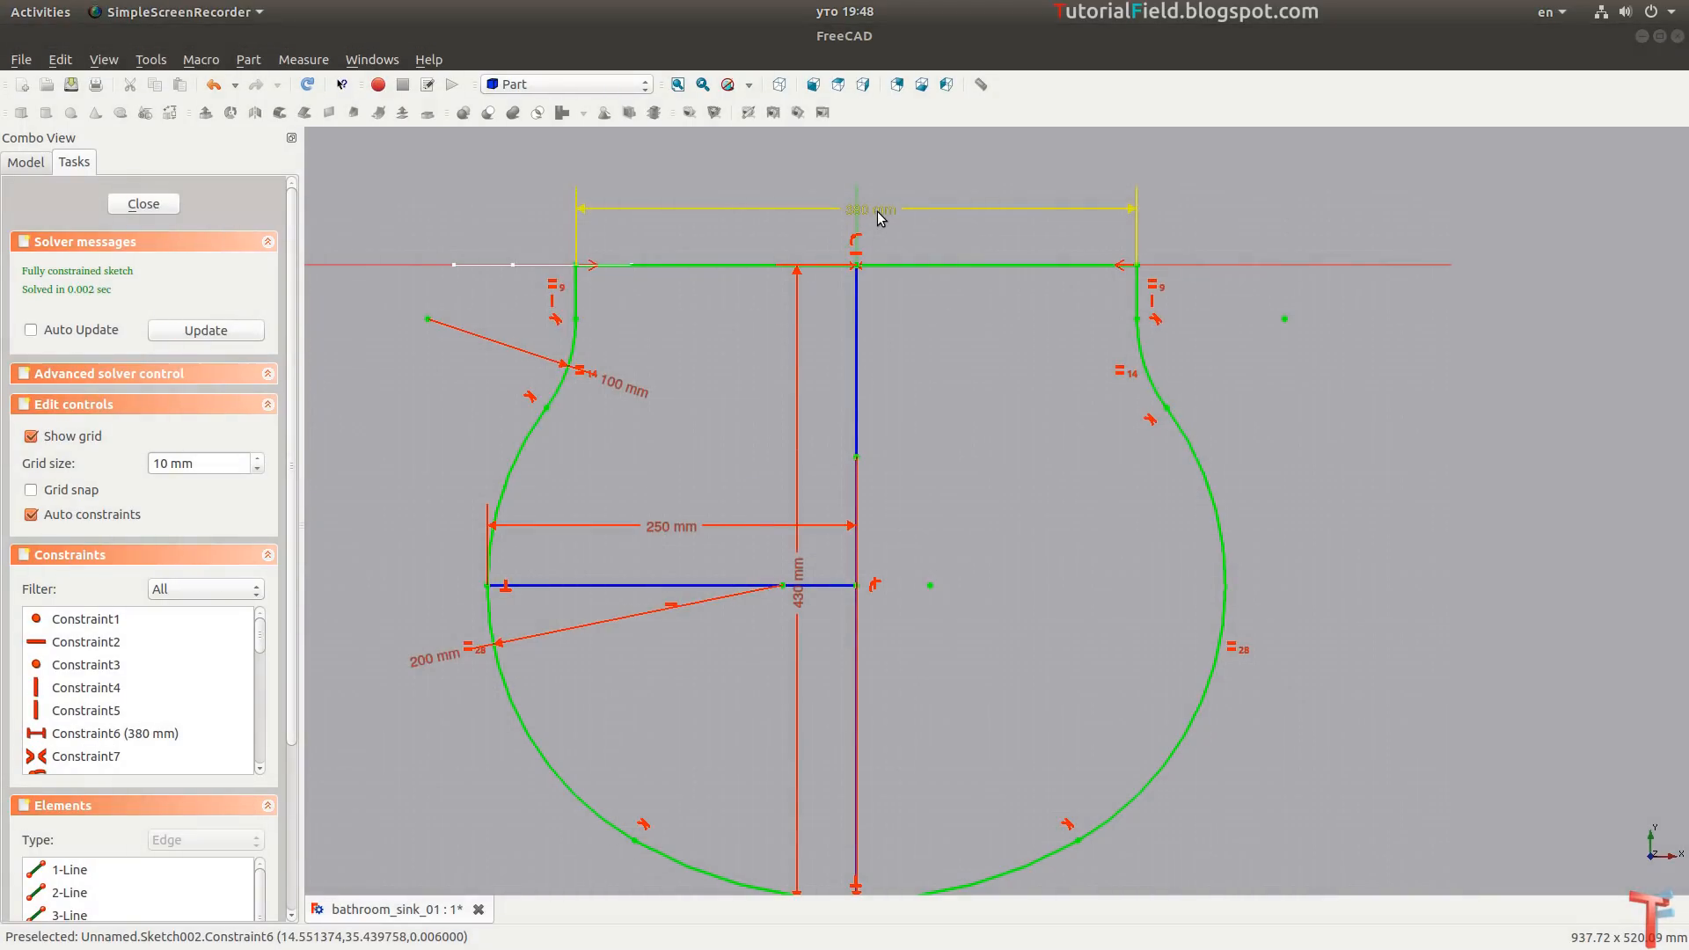
middle_click_drag(858, 452, 852, 346)
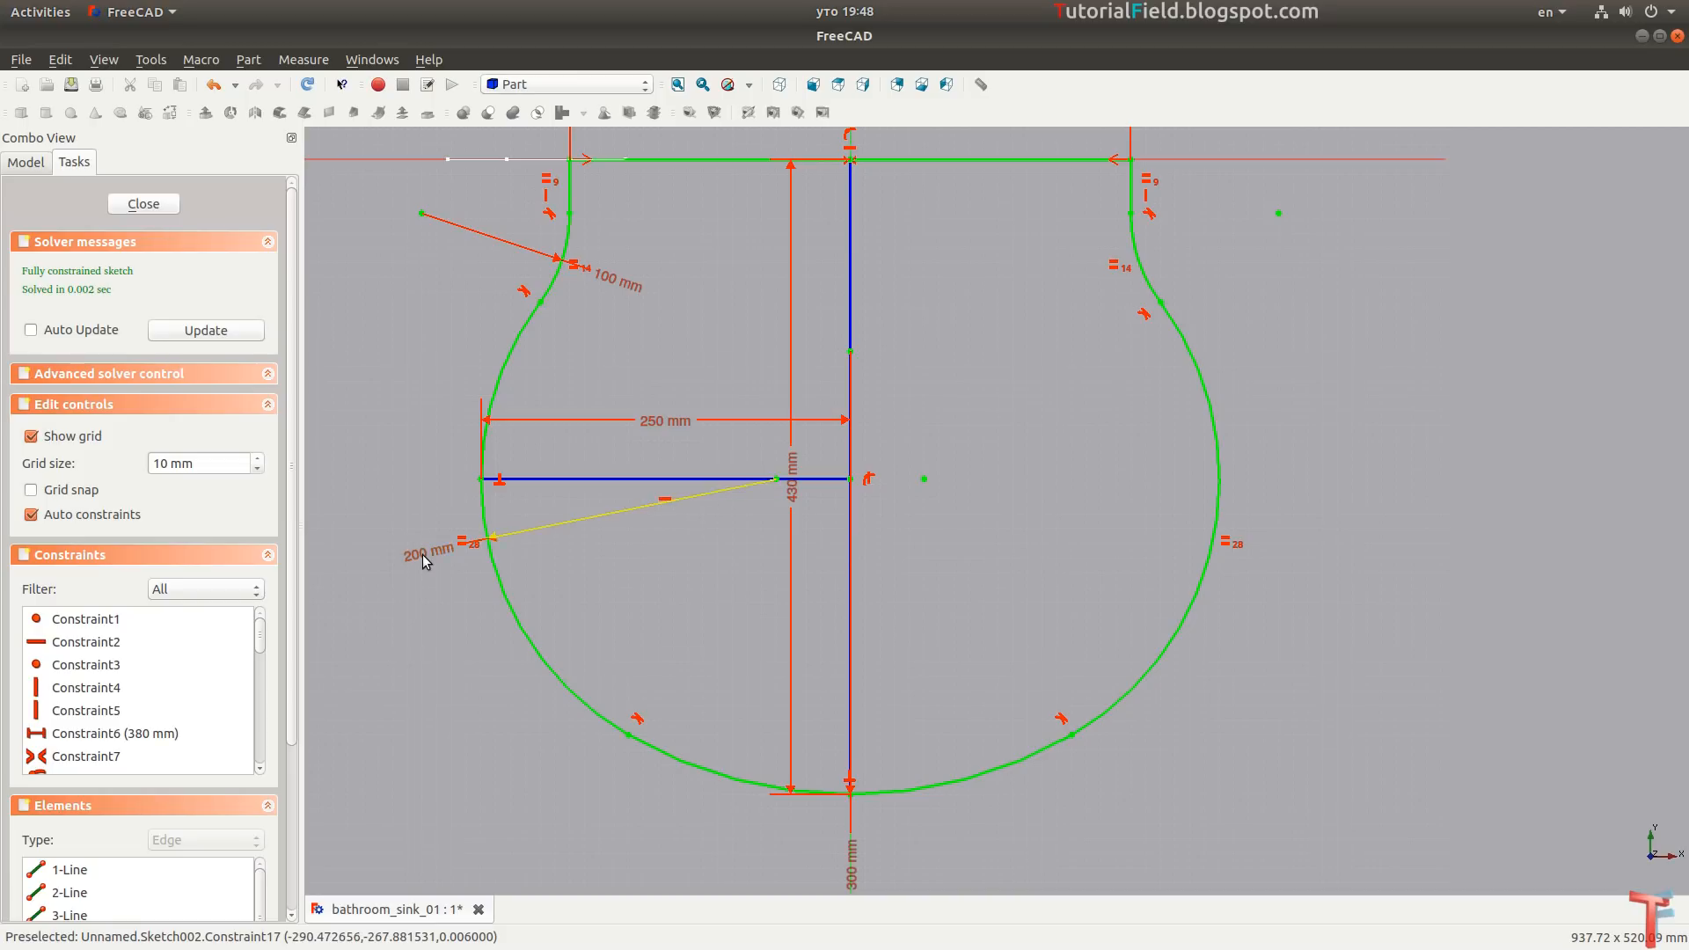
Set the outline's overall front-to-back depth to 400 mm.
double_click(797, 504)
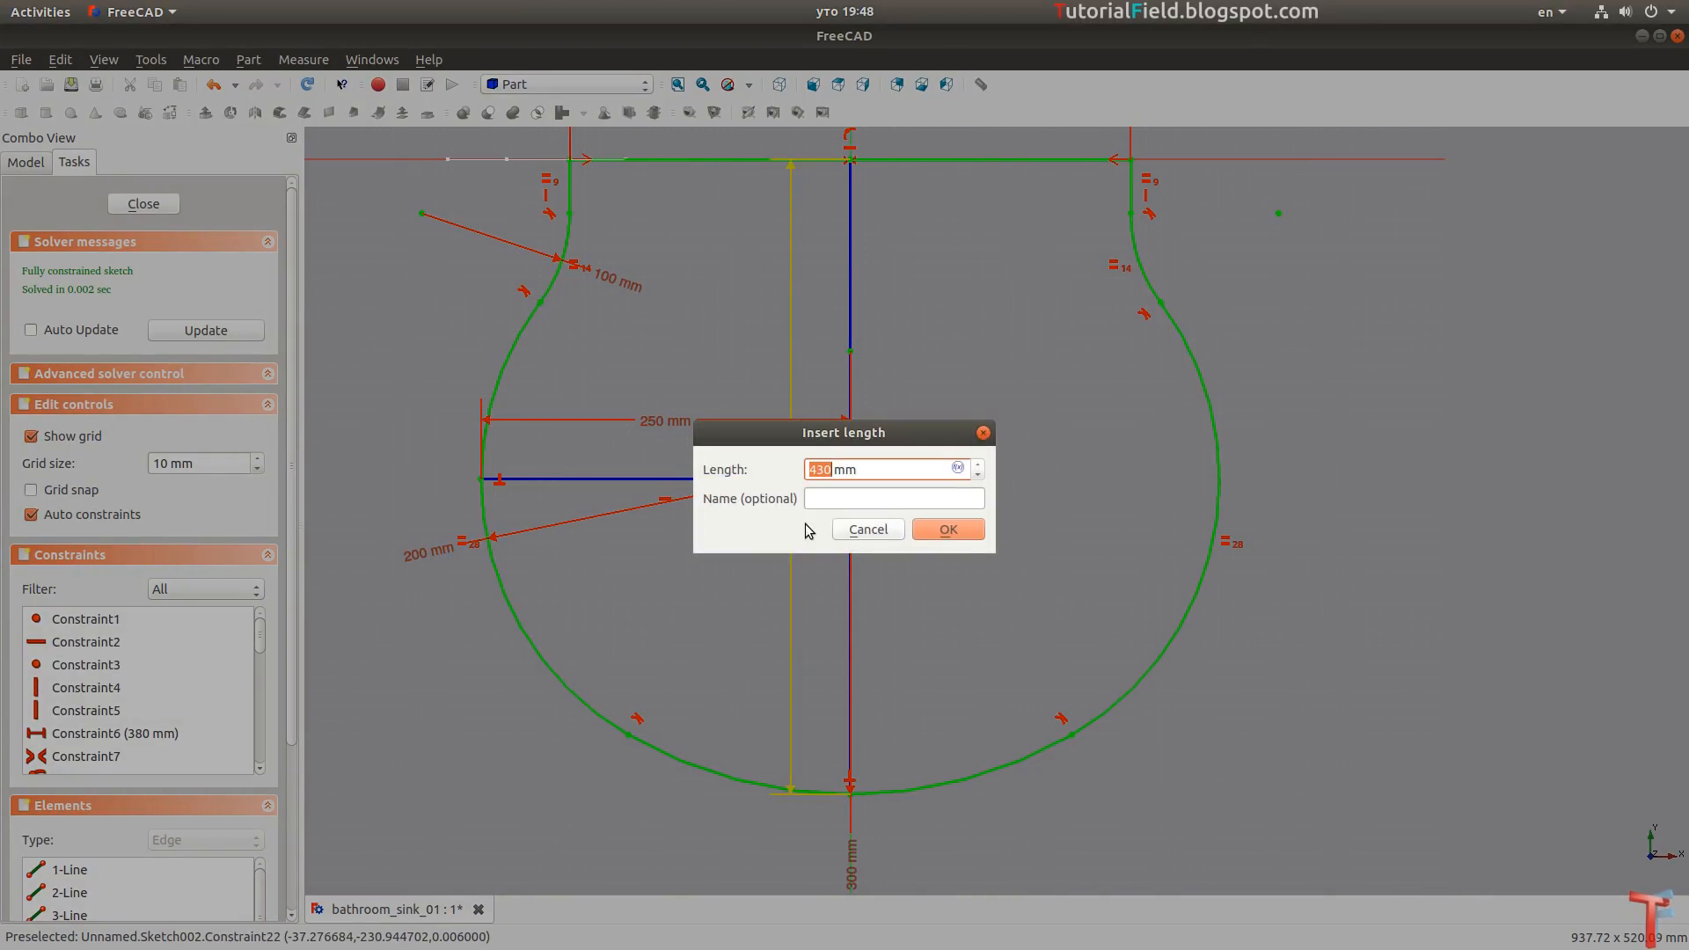
type("400")
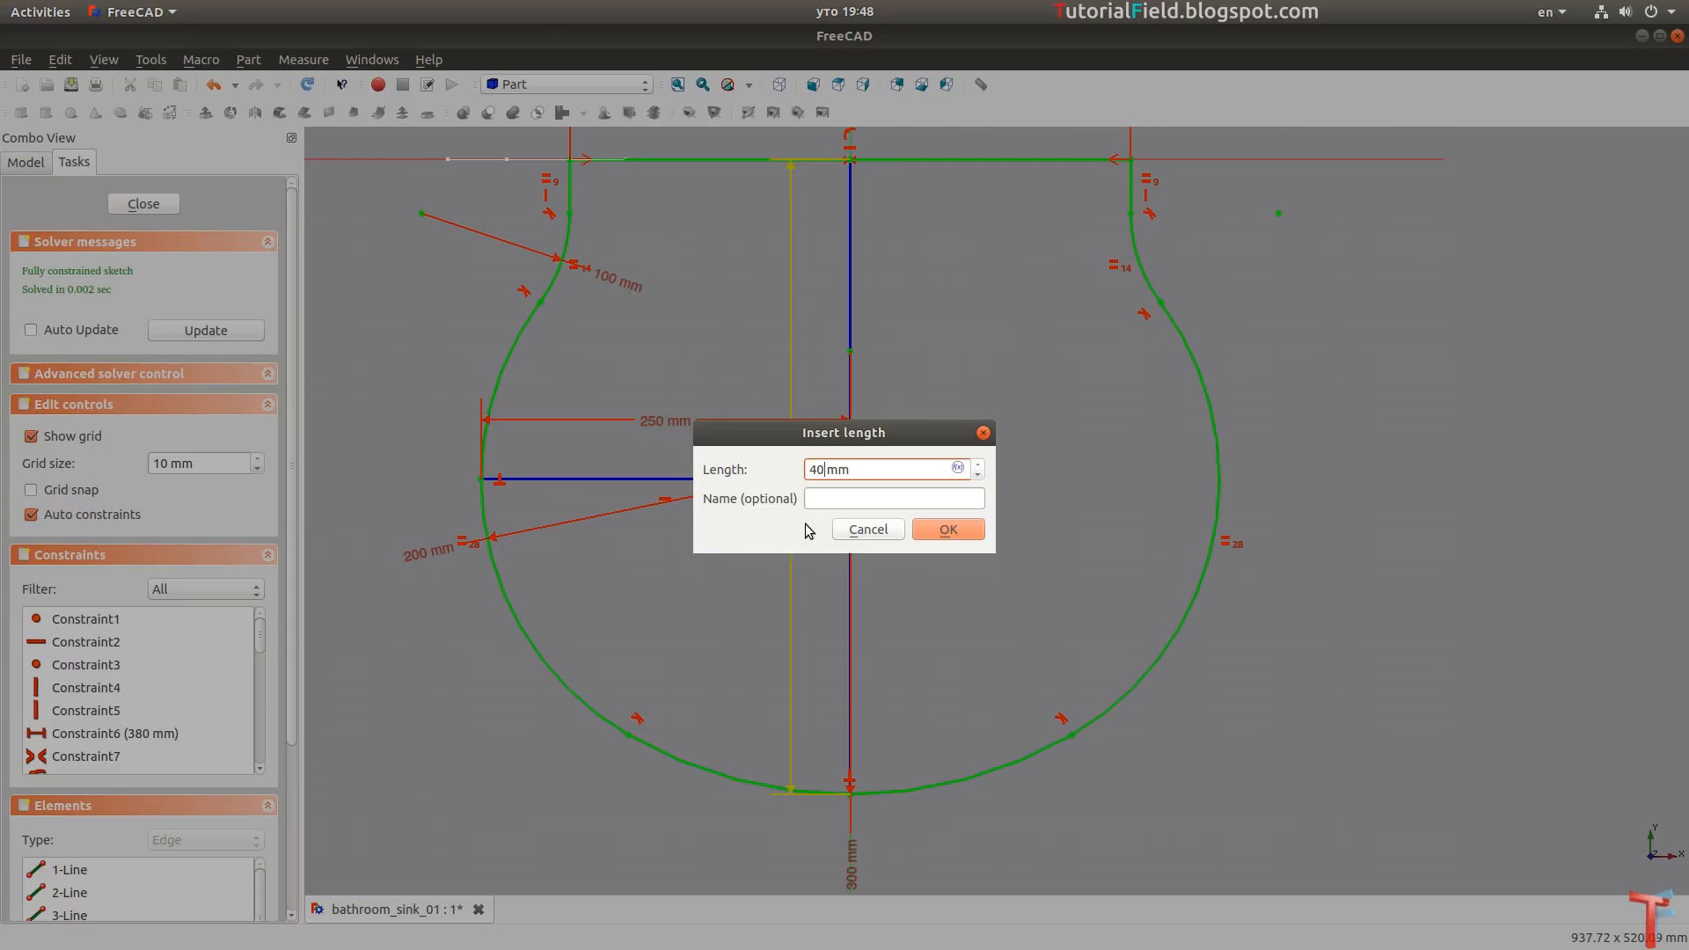
key("Return")
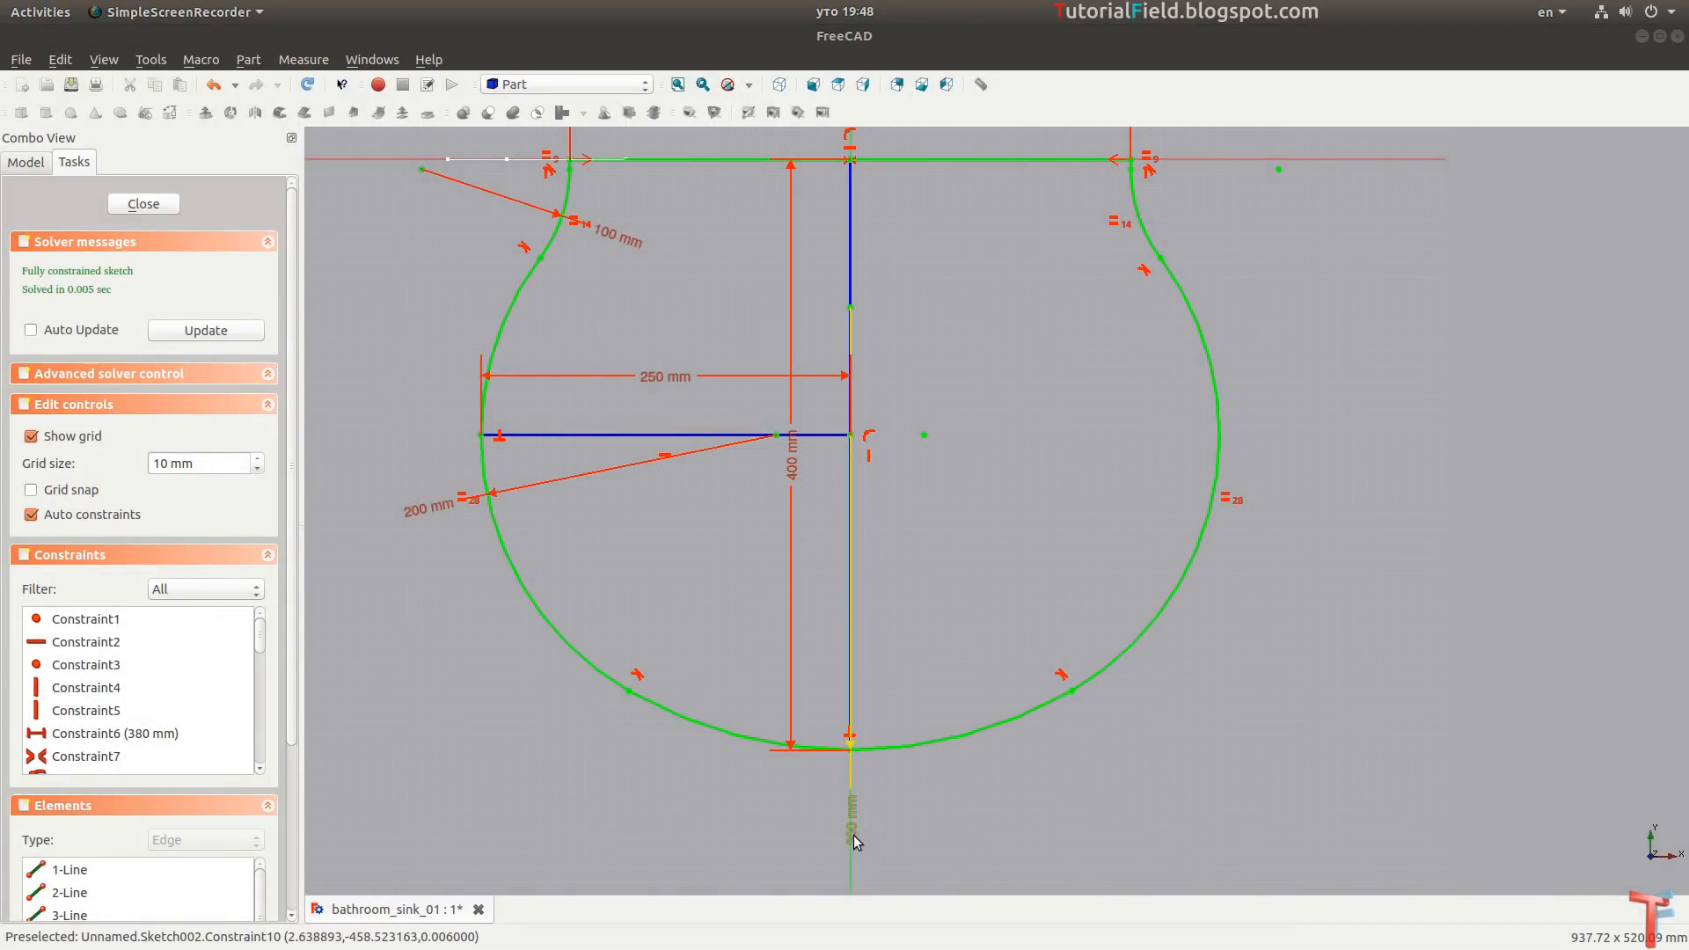
Move the front arc's radius label clear of the centre line and try to set the radius to 260 mm.
left_click_drag(853, 834, 1116, 776)
double_click(1083, 781)
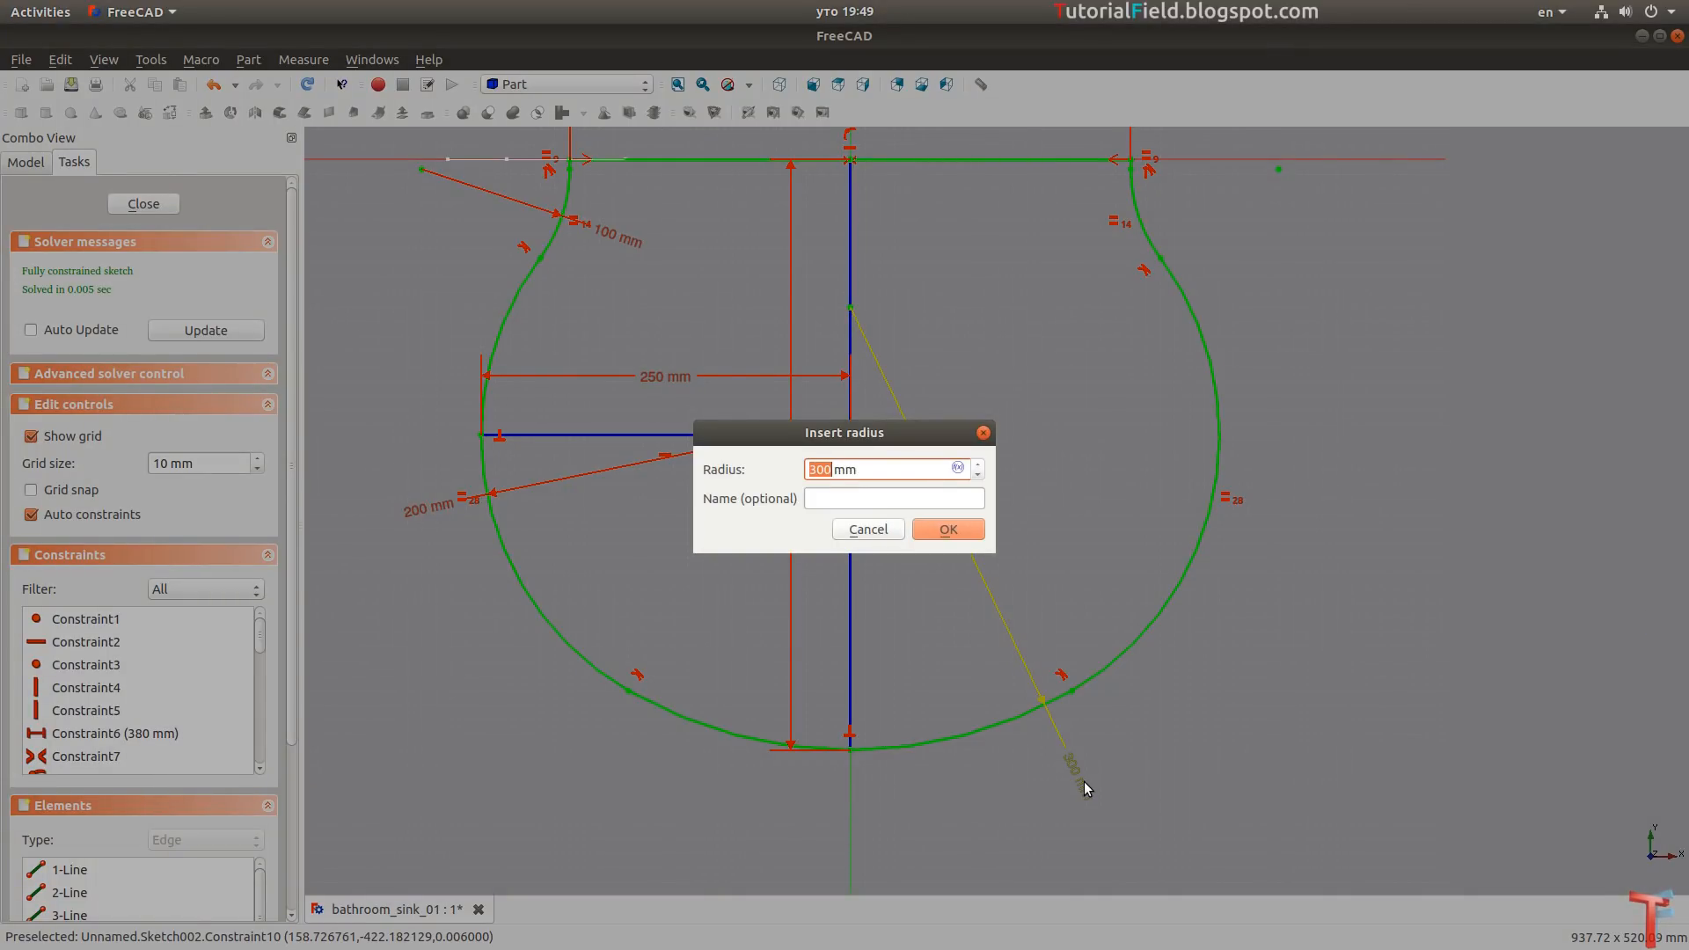
type("260")
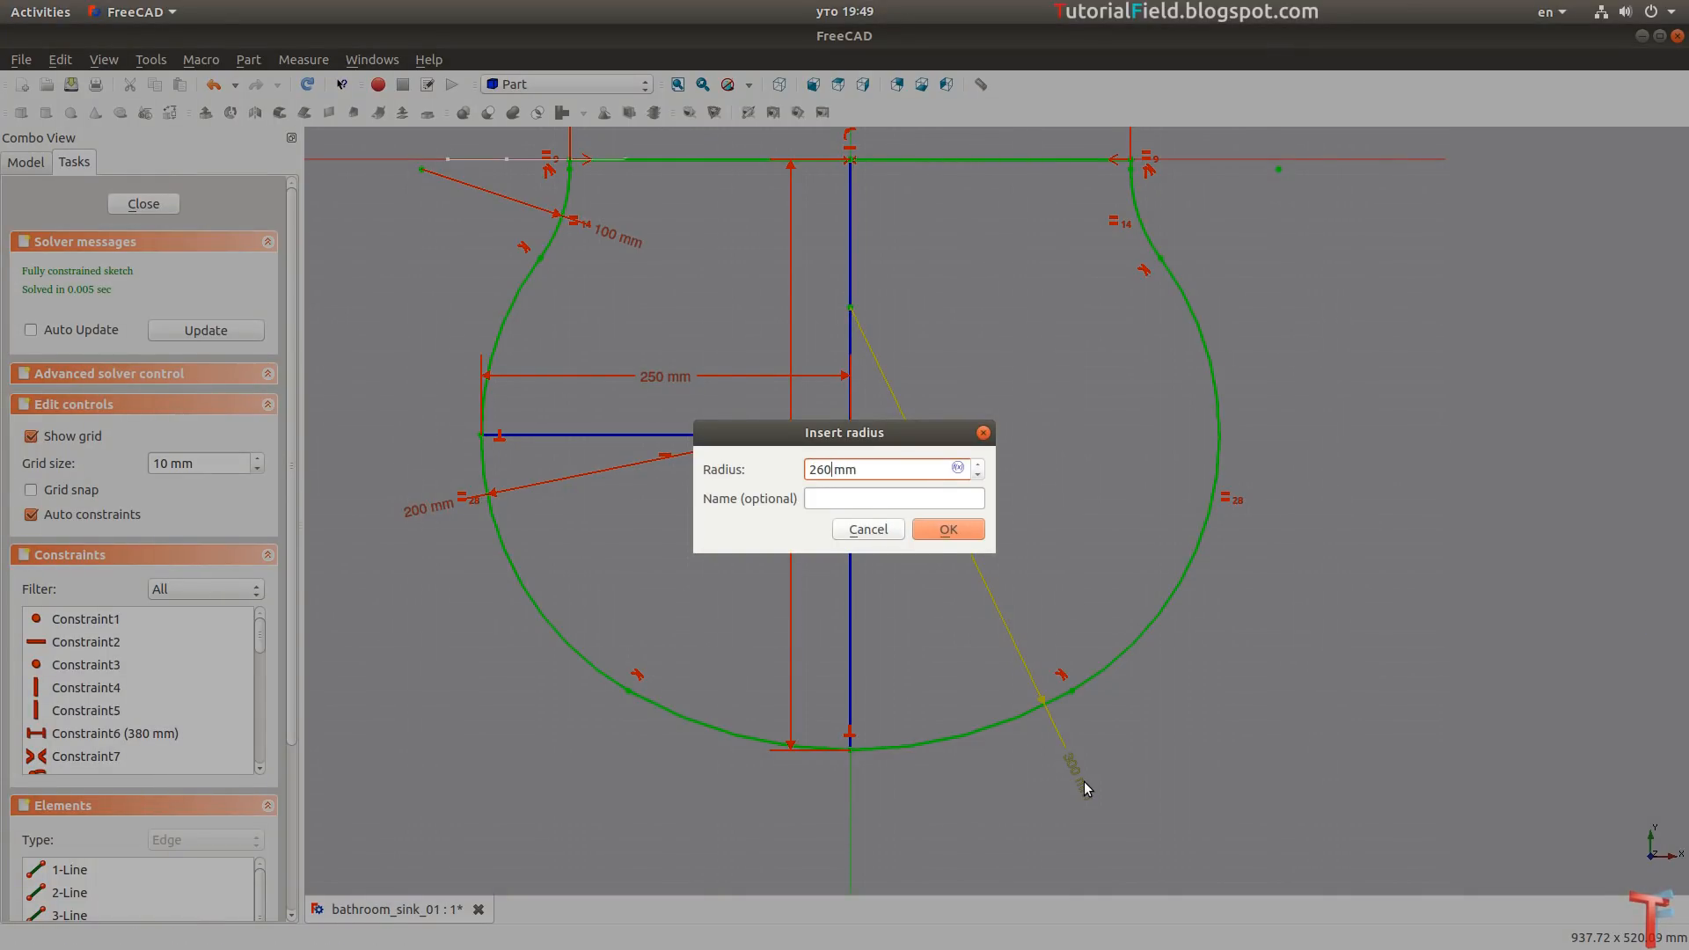
key("Return")
left_click(1020, 514)
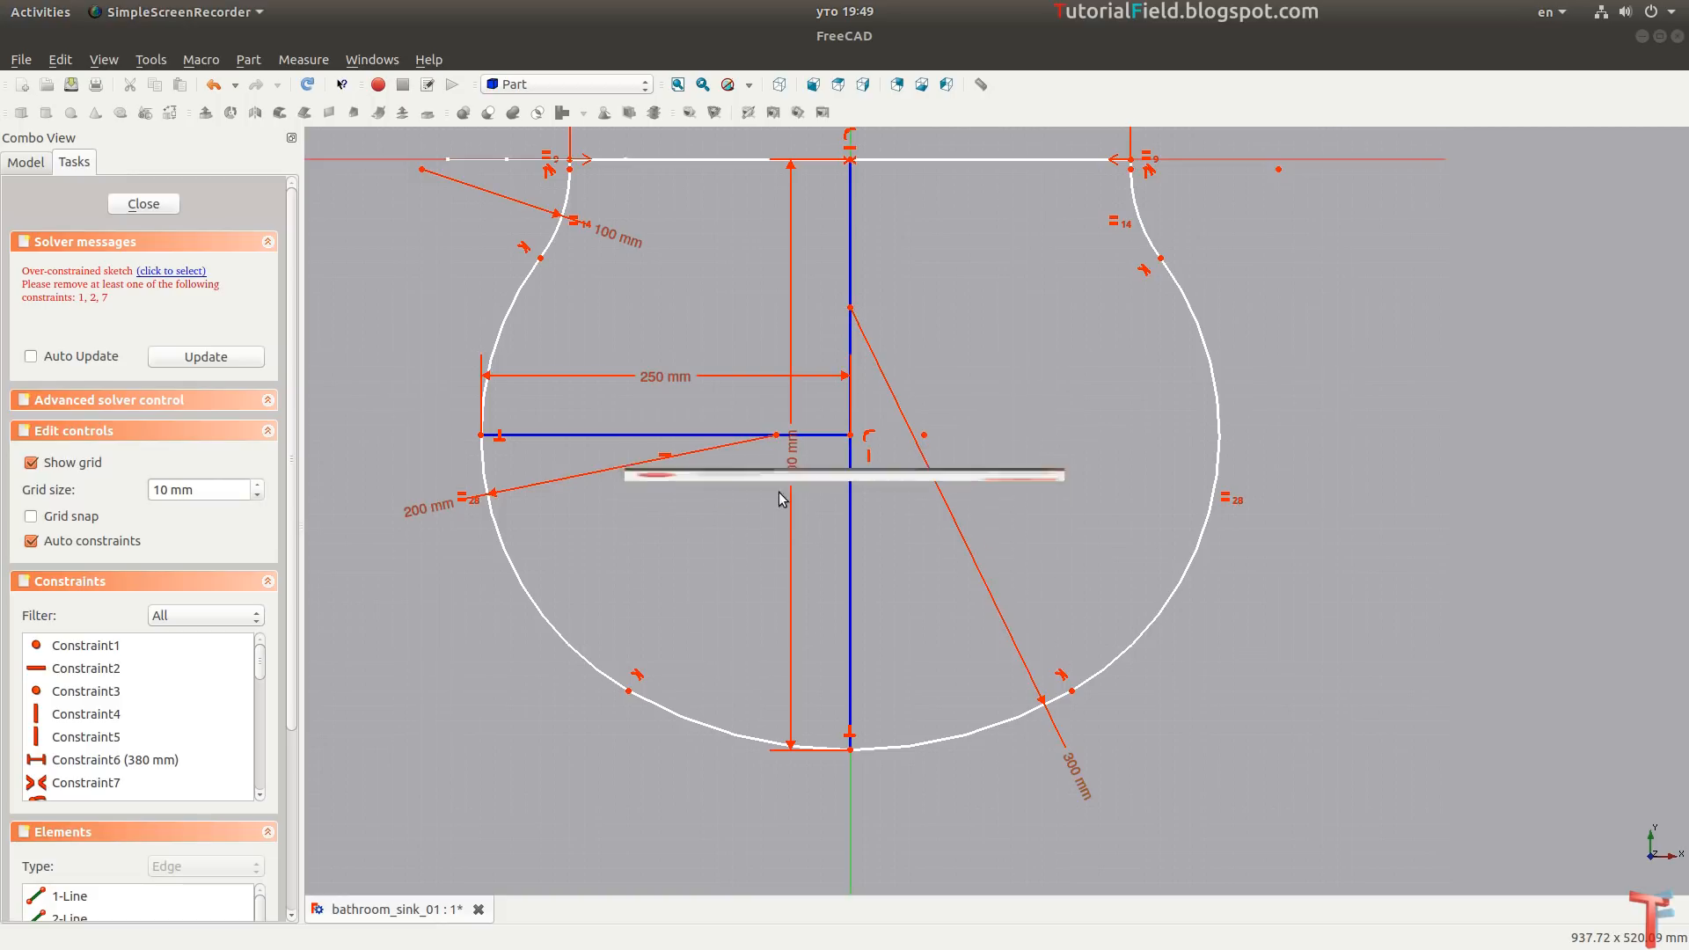
Set the front arc's radius to 280 mm.
double_click(1080, 776)
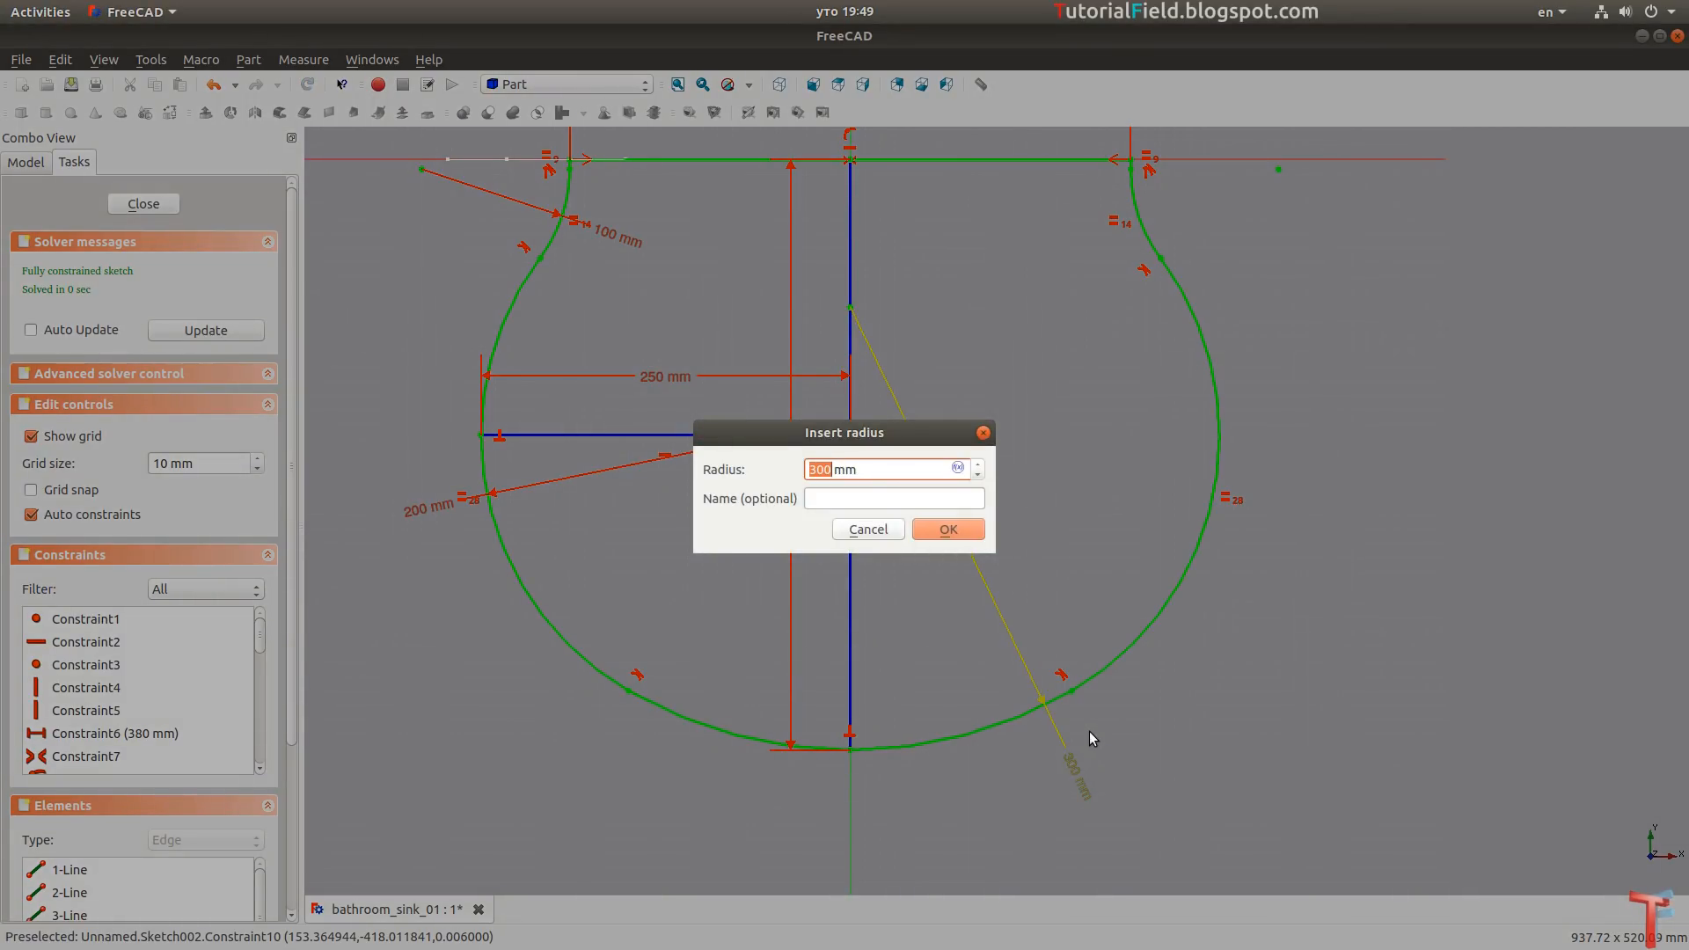
type("280")
key("Return")
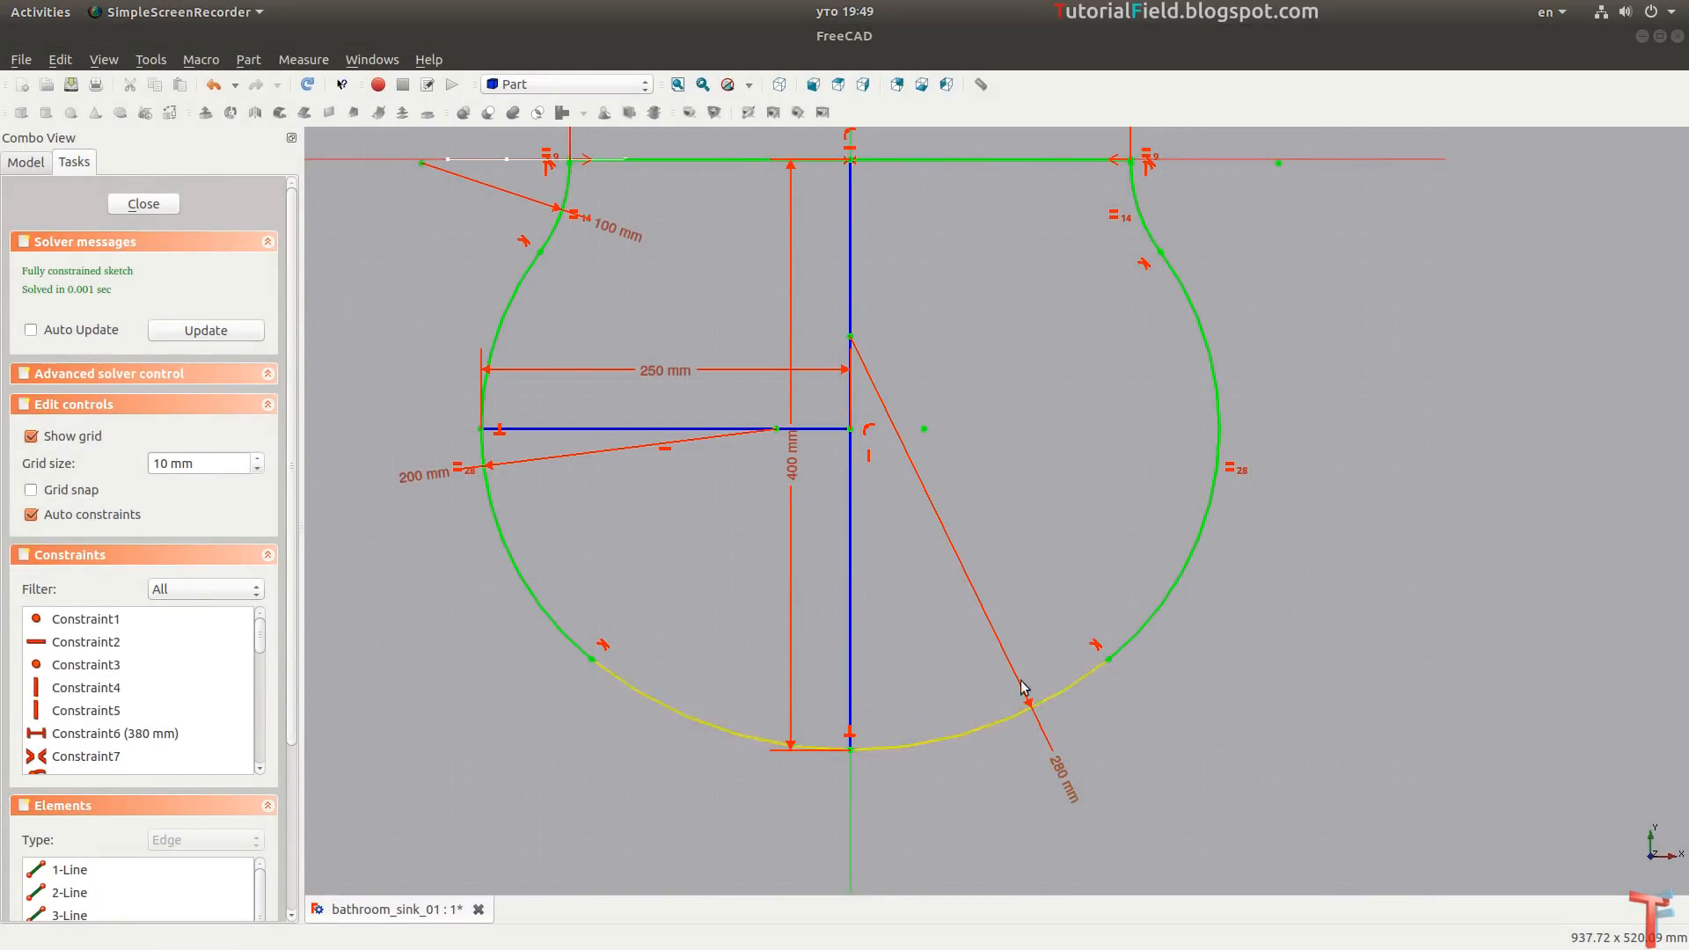
Set the side arcs' radius to 180 mm and the front arc's radius to 260 mm.
double_click(408, 474)
type("180")
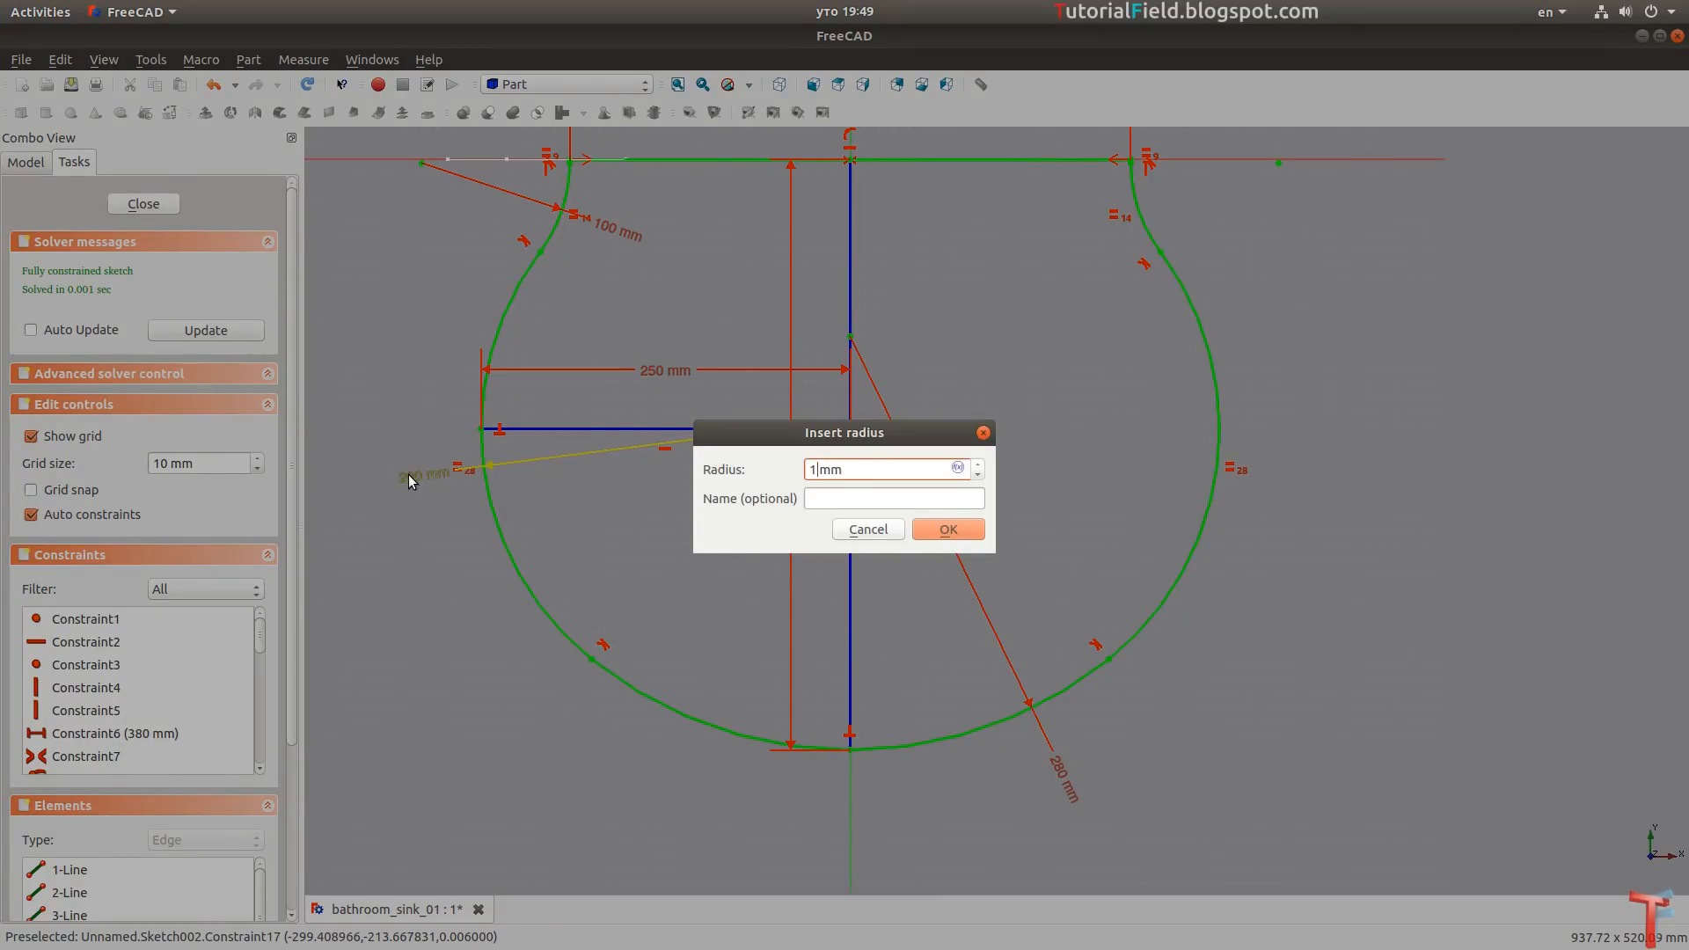
key("Return")
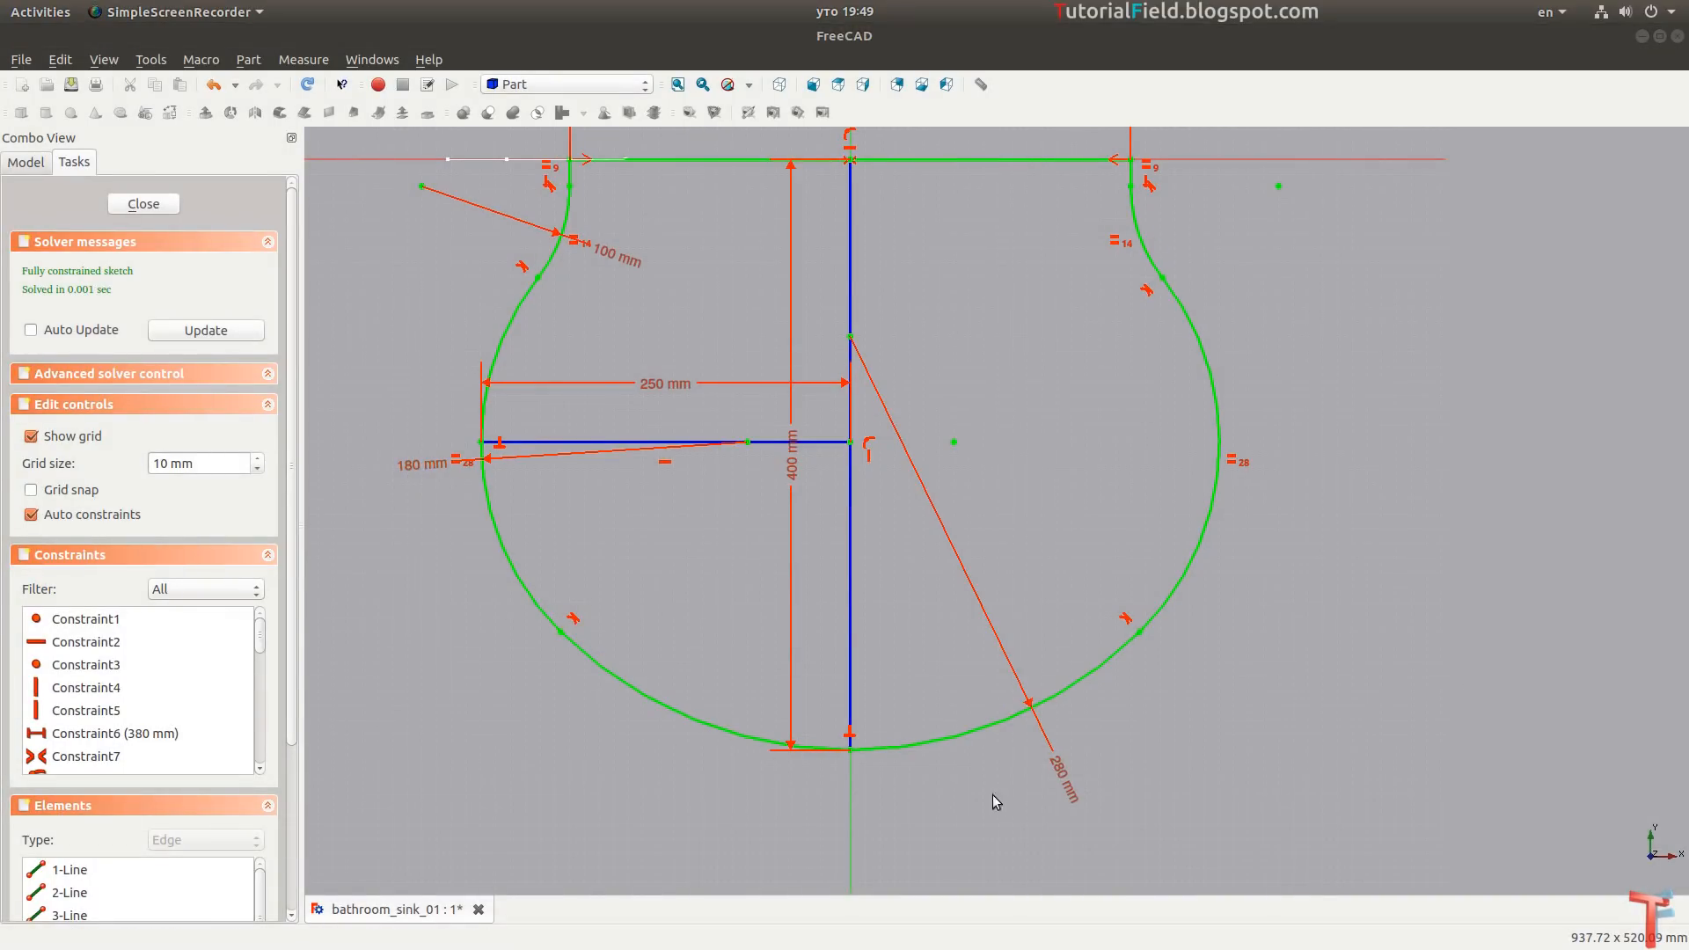
double_click(1065, 781)
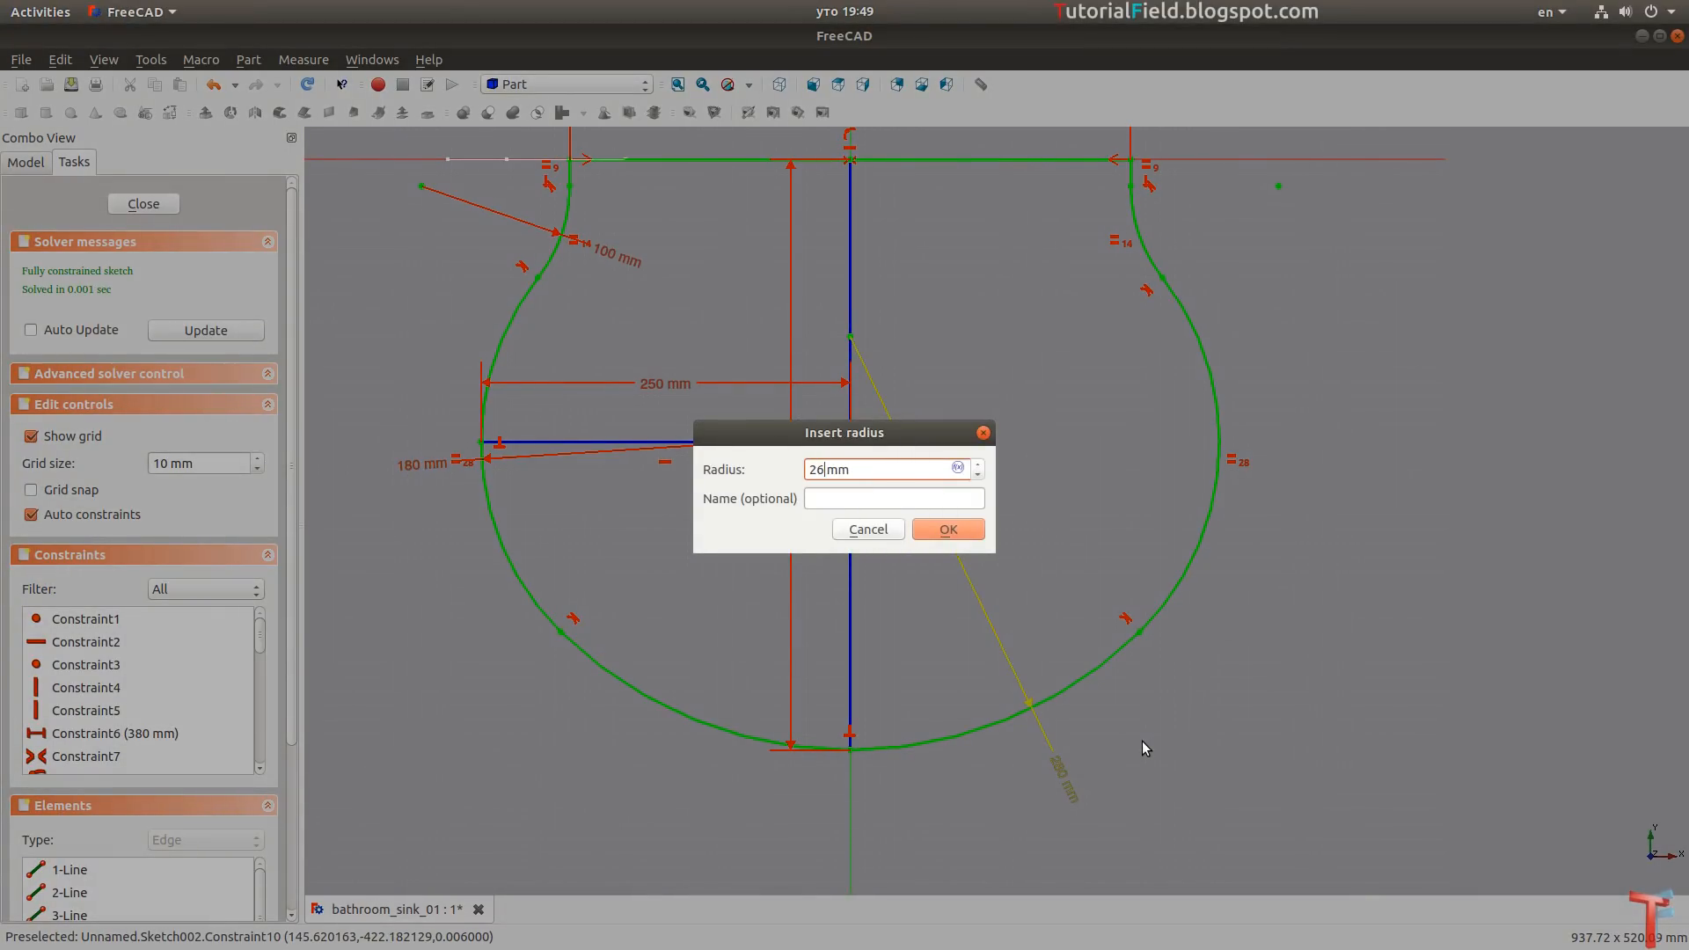
key("Return")
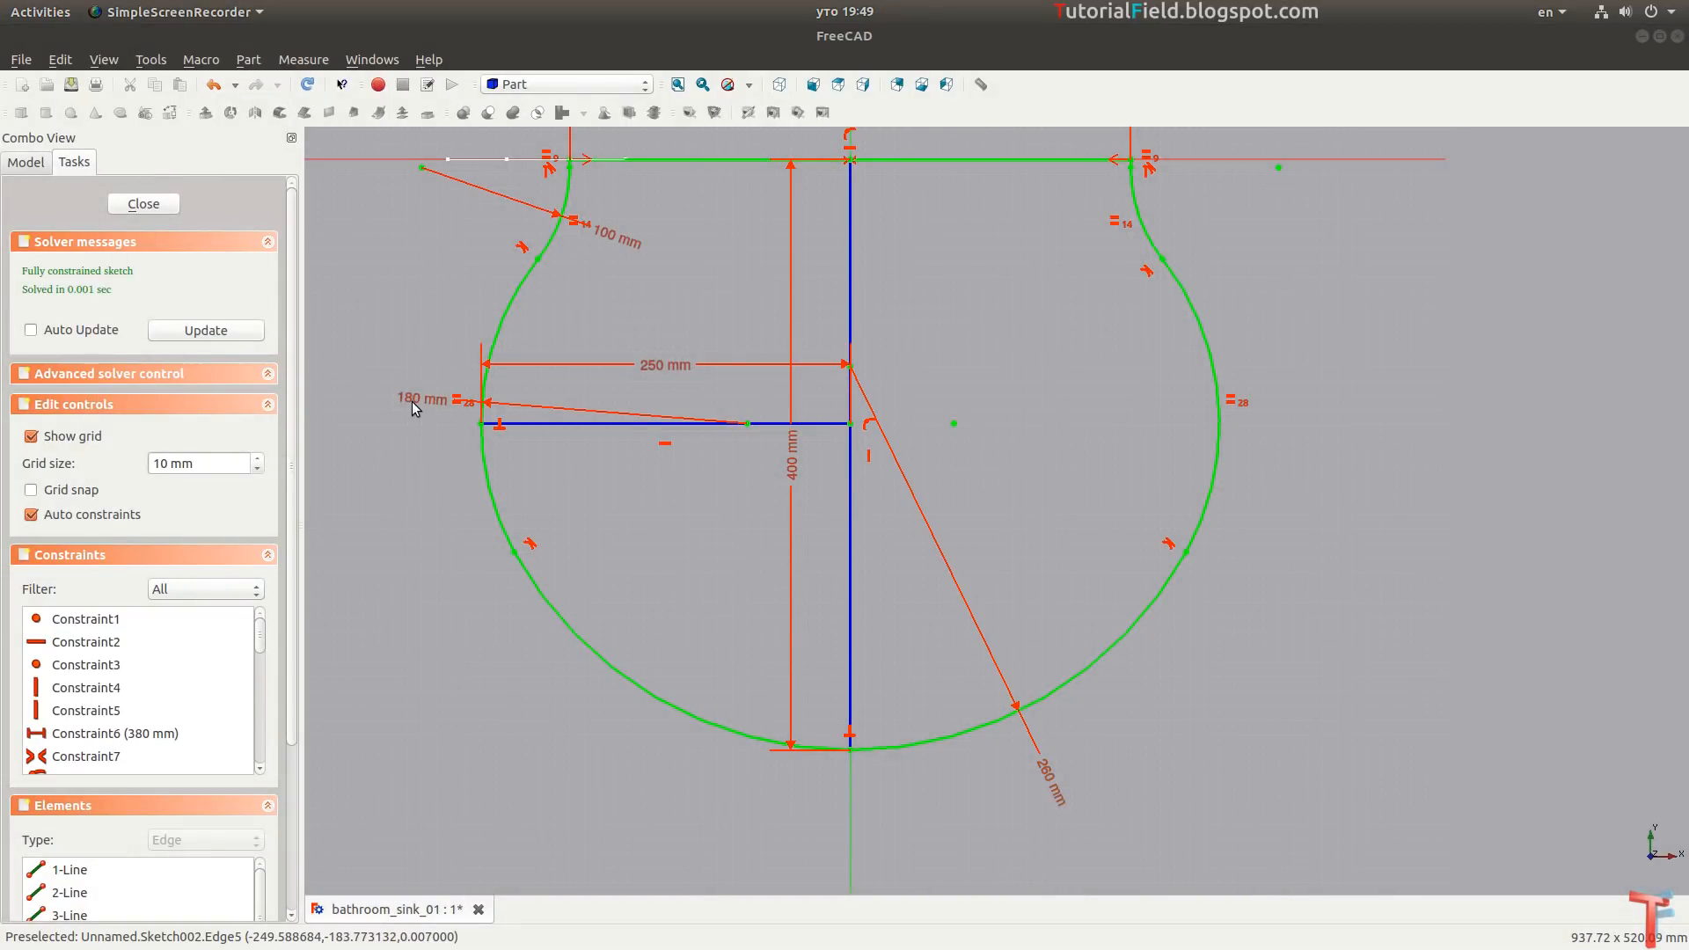
Move the side arc's radius label clear of the outline and set the side arcs' radius to 160 mm.
left_click_drag(414, 398, 387, 604)
double_click(387, 604)
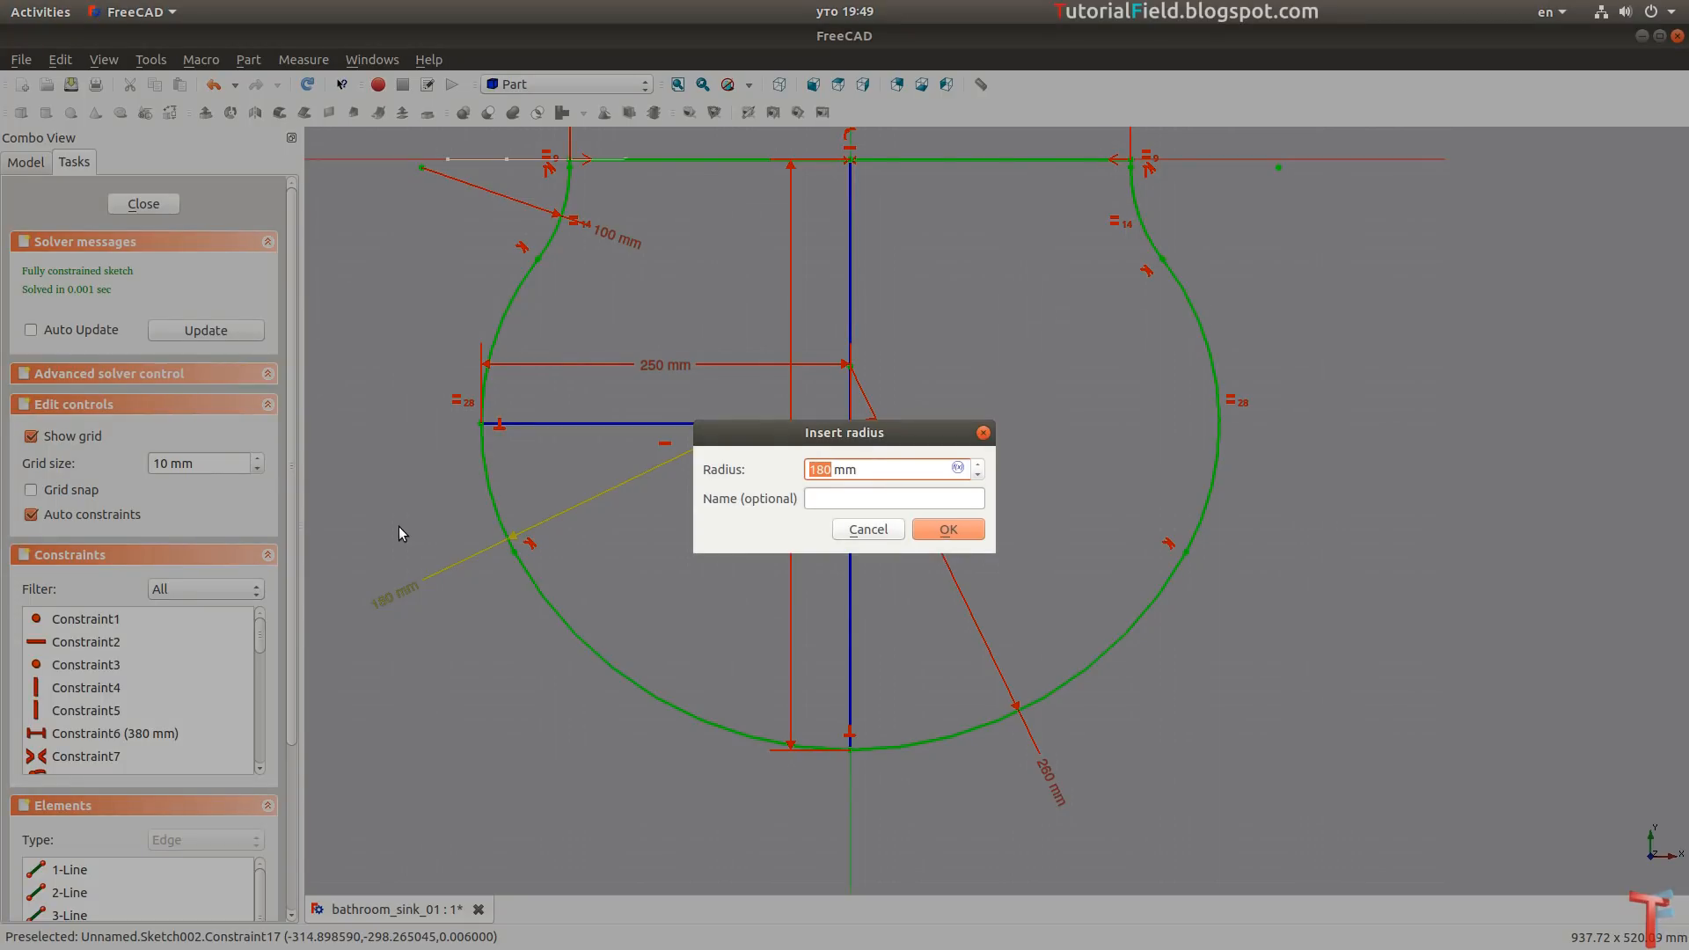
type("160")
key("Return")
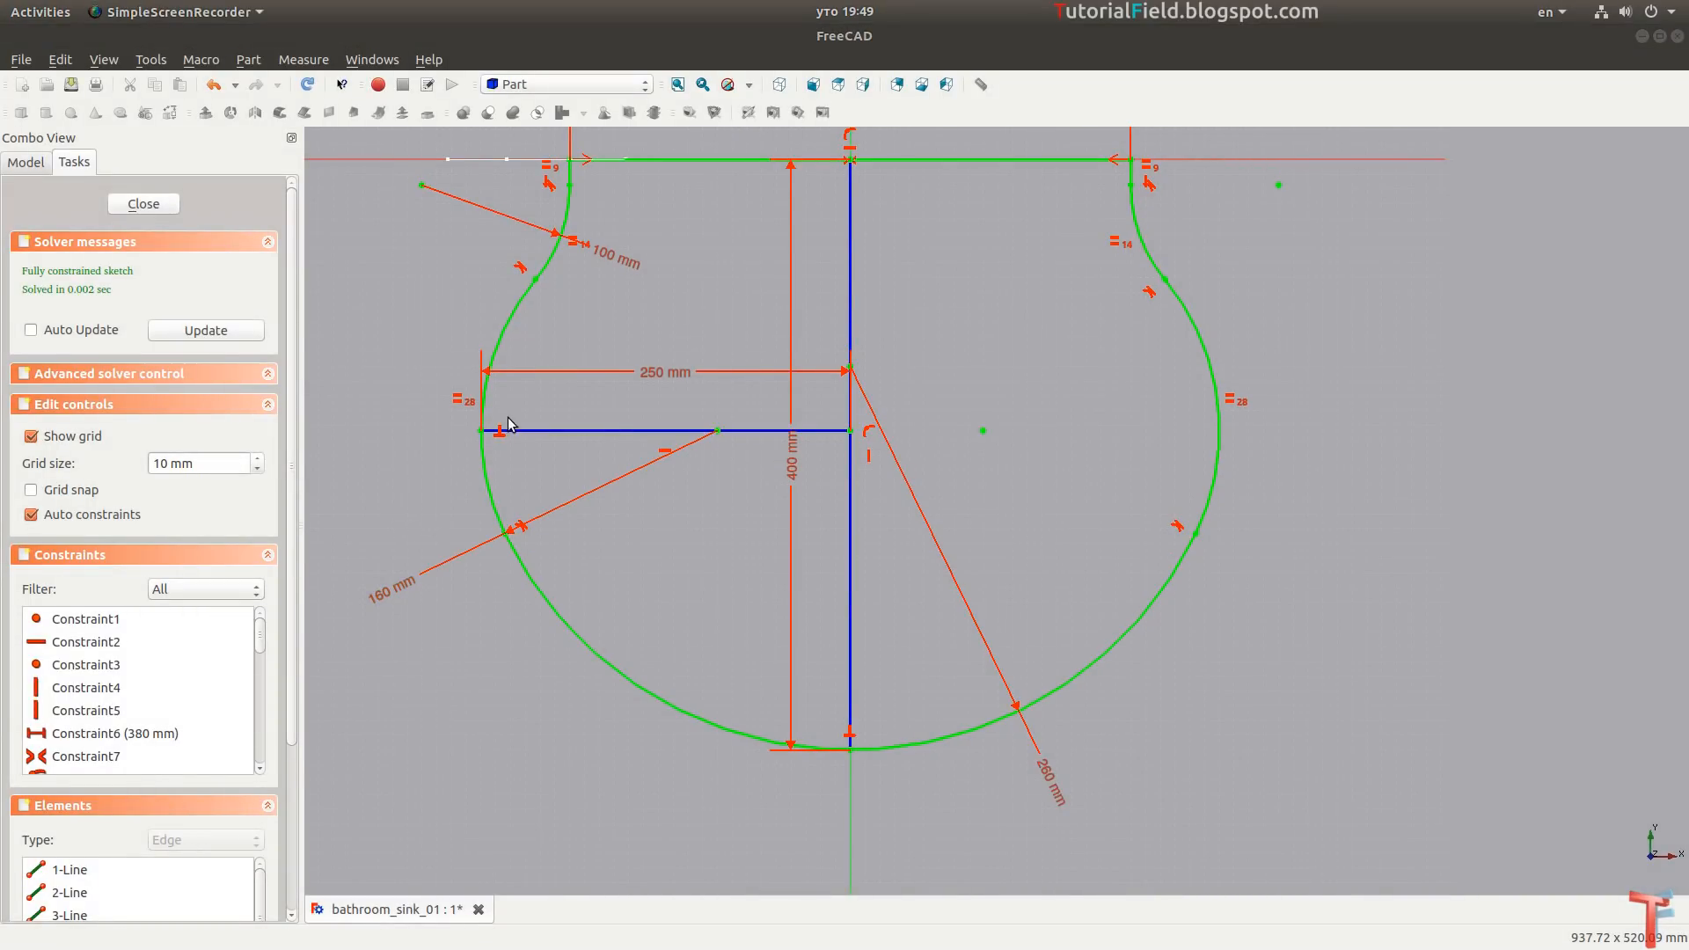
Try to set the outline's overall front-to-back depth to 380 mm.
middle_click_drag(622, 272, 620, 343)
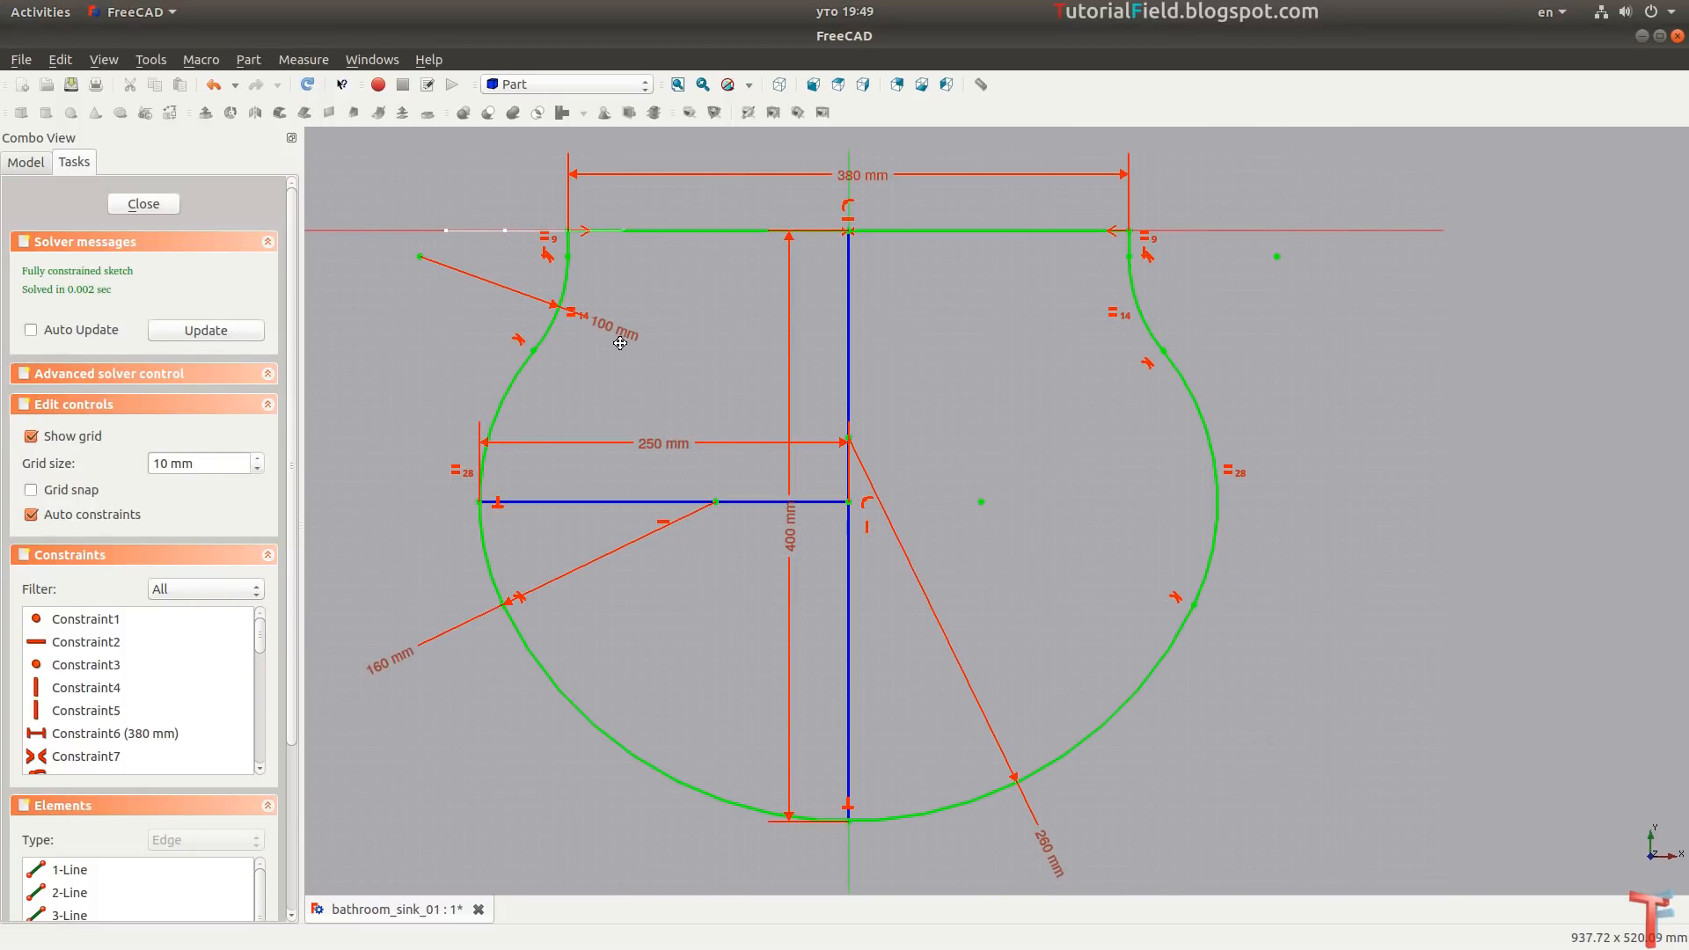
double_click(793, 541)
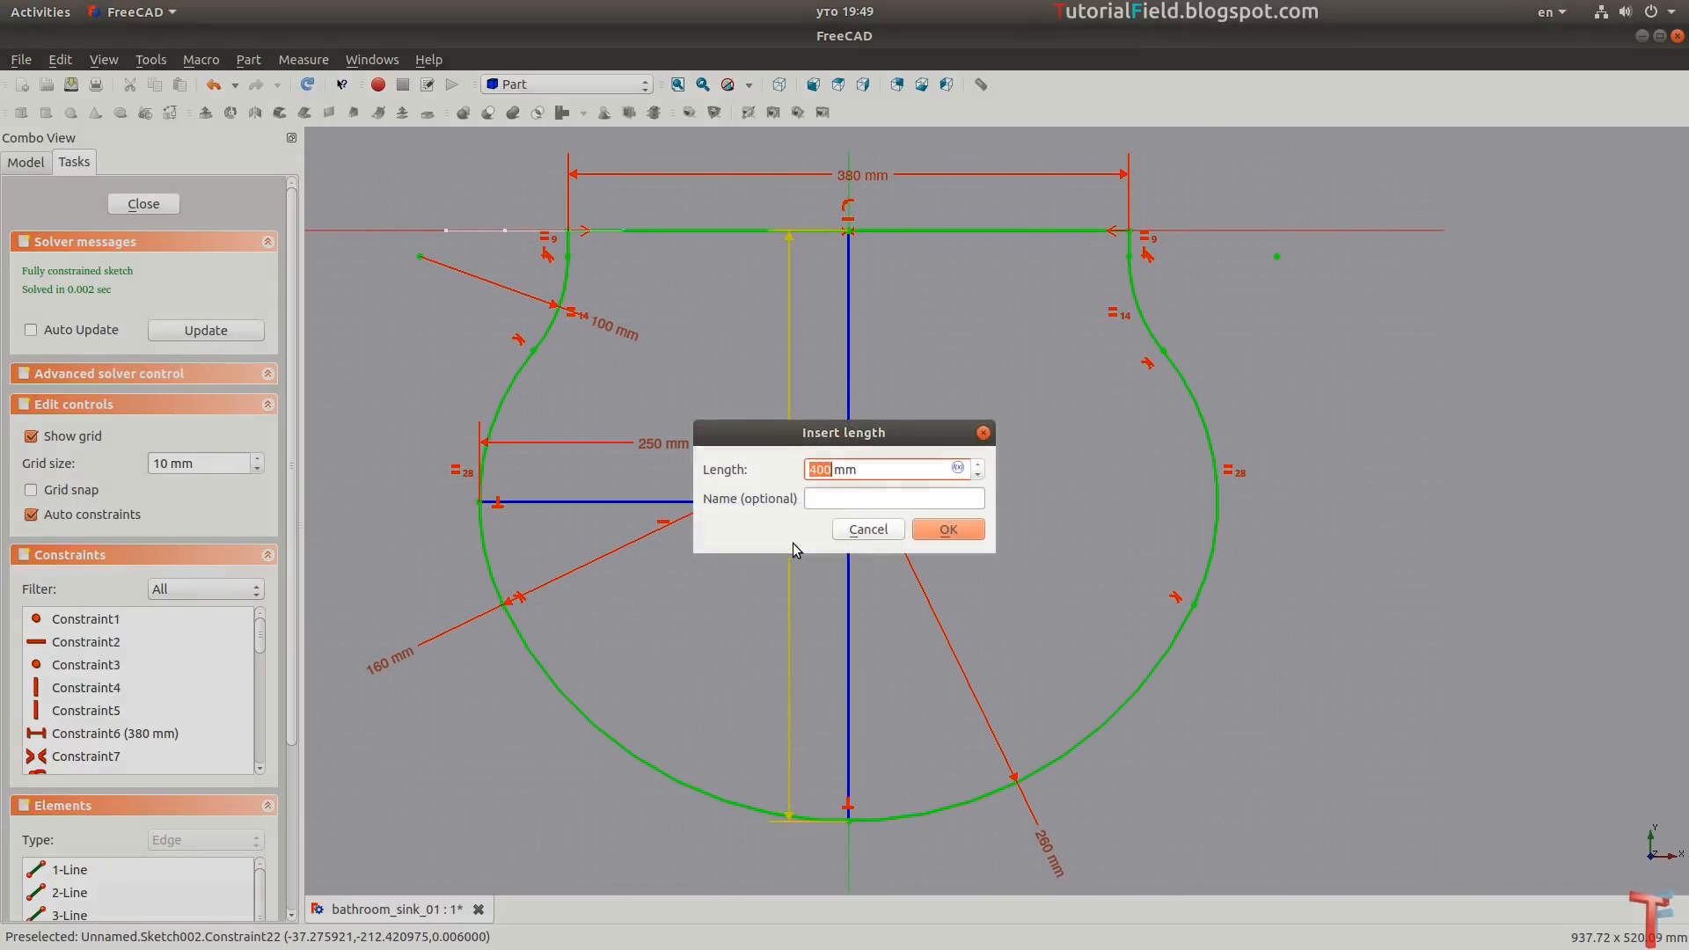
type("380")
key("Return")
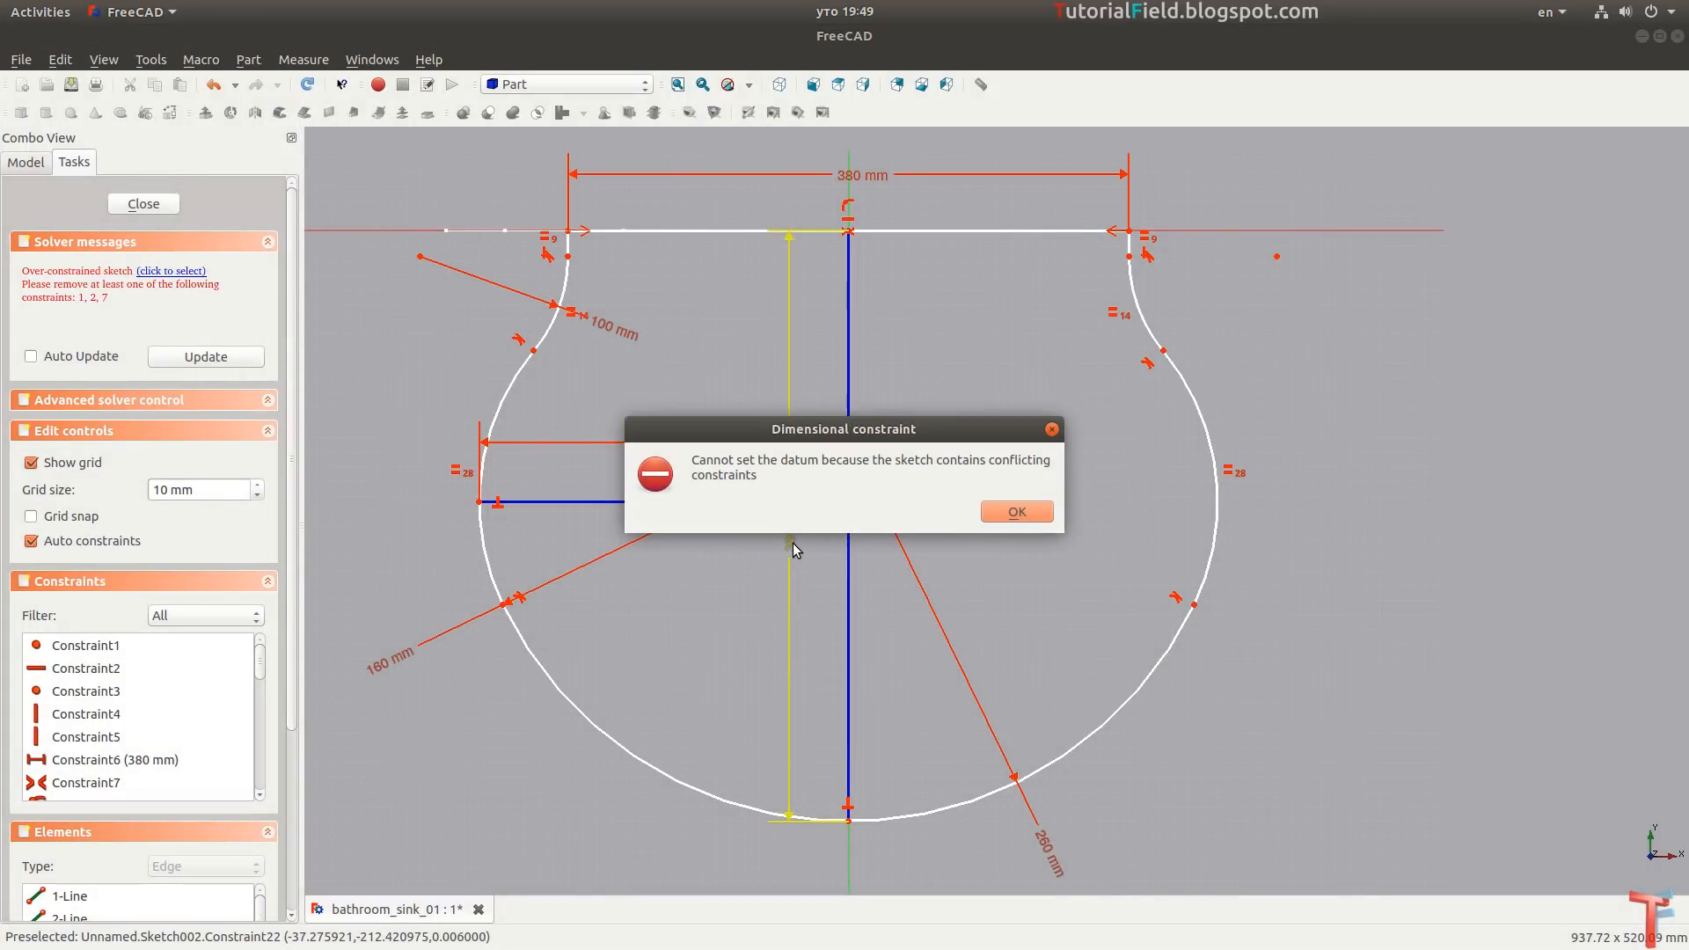
left_click(1017, 512)
left_click(199, 353)
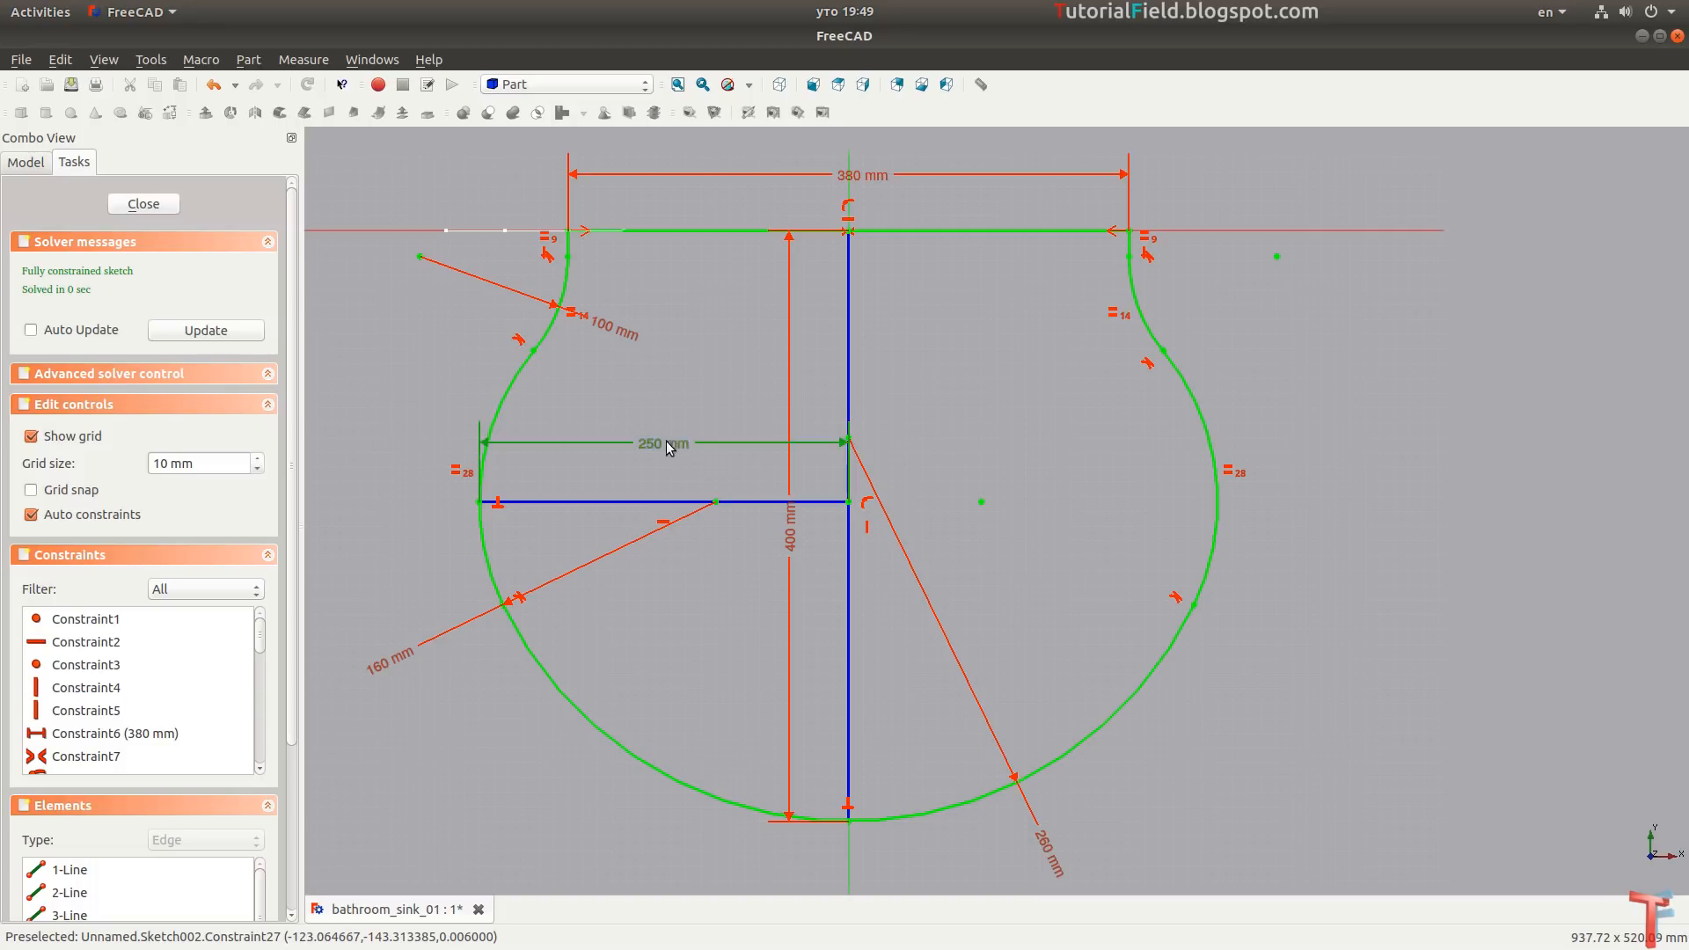
Set the outline's half-width from the centre line to the side arc to 230 mm.
double_click(666, 446)
type("230")
key("Return")
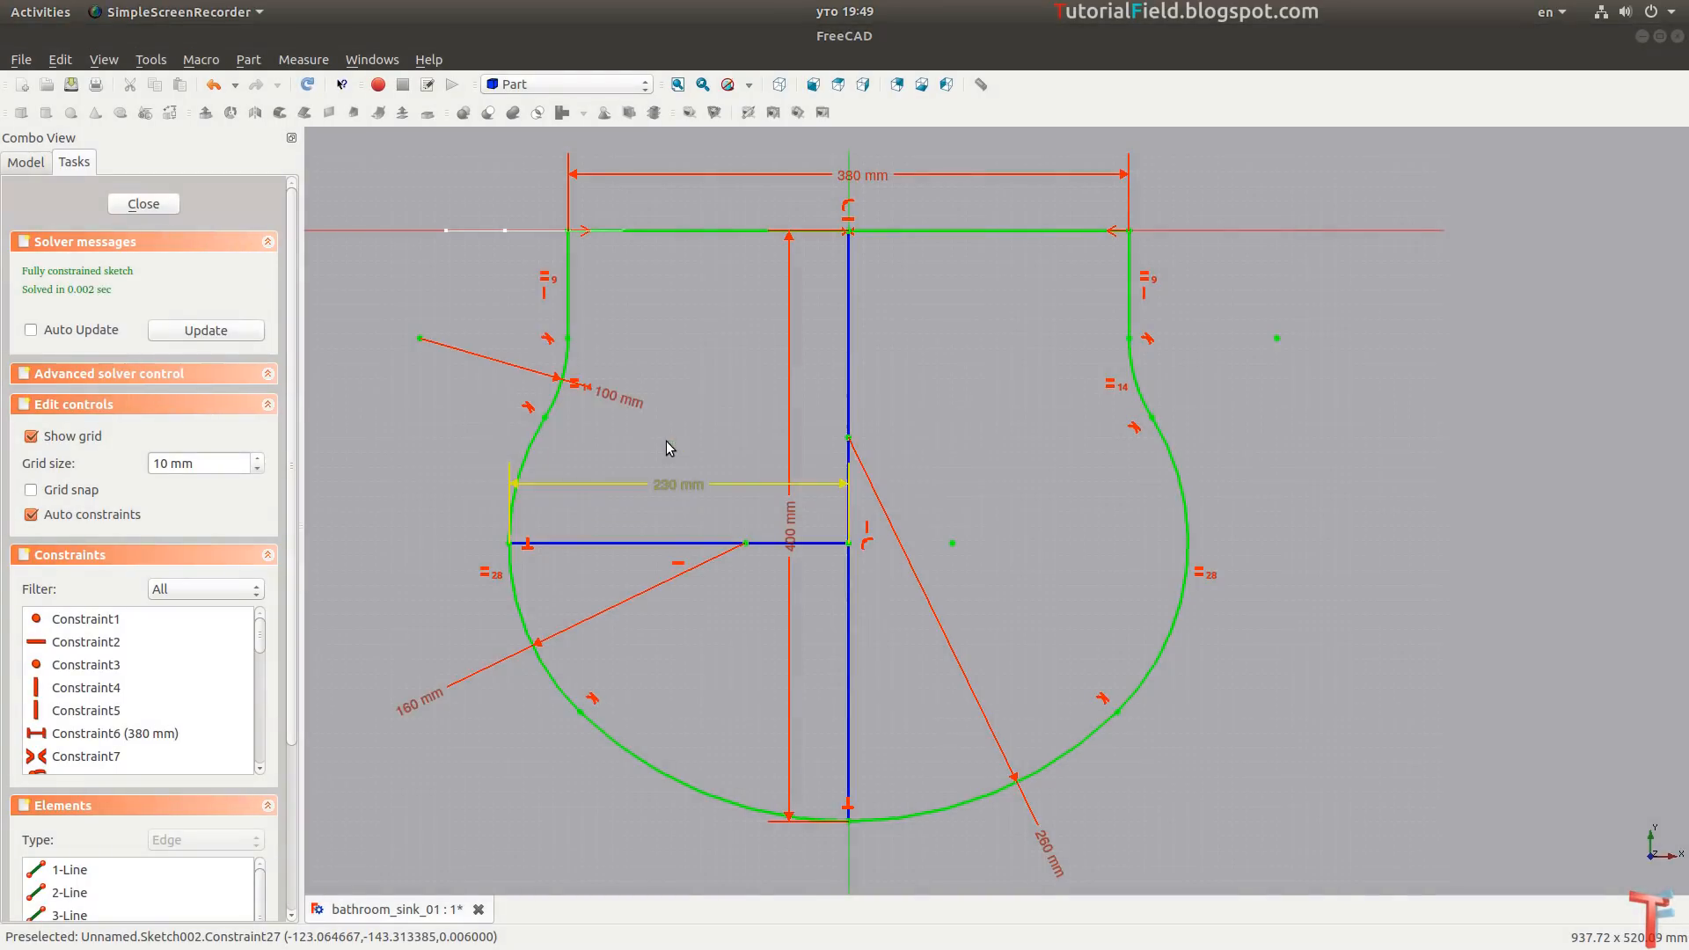
Set the outline's front-to-back depth to 380 mm and finish editing the sketch.
double_click(792, 531)
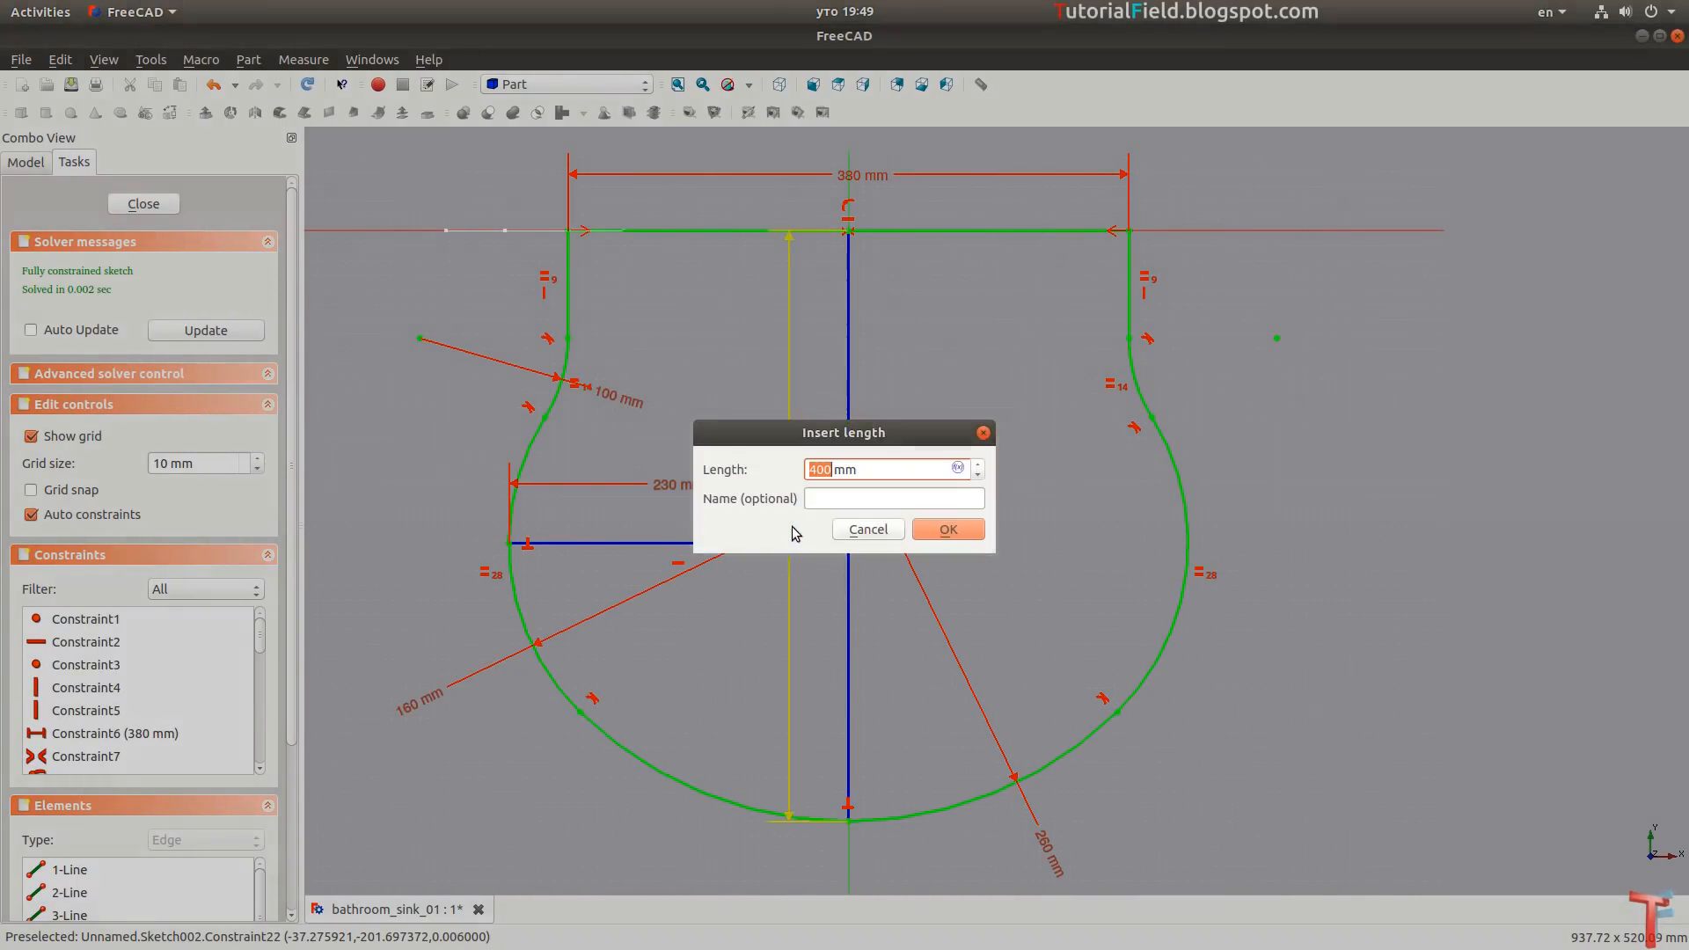
type("380")
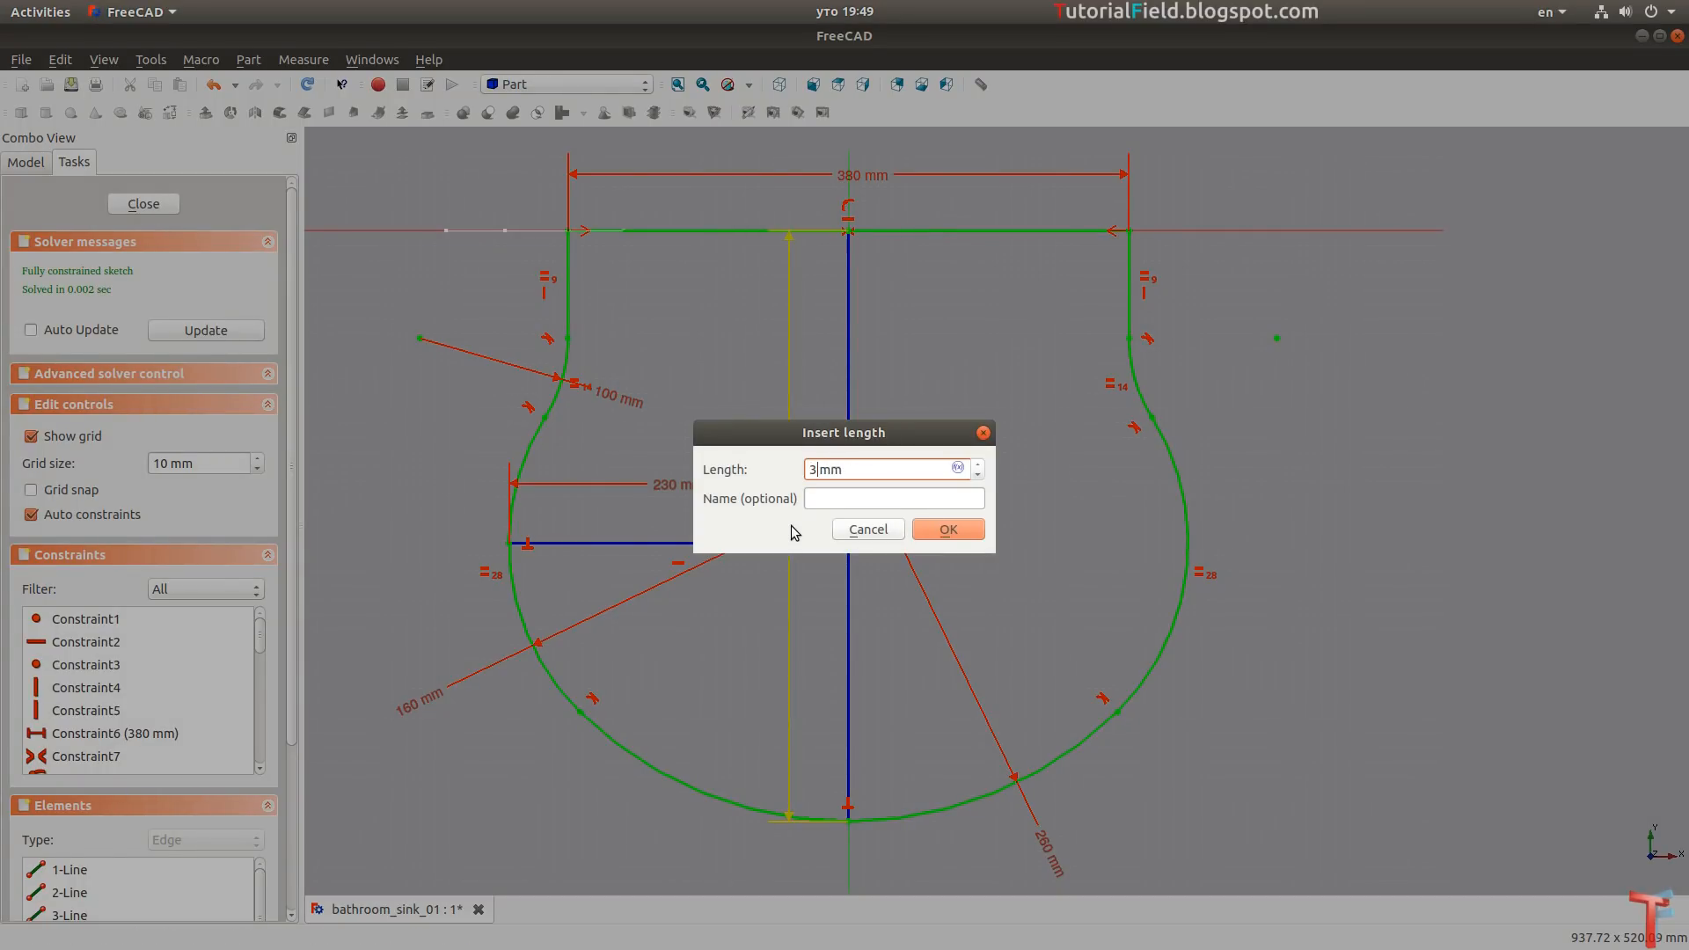
key("Return")
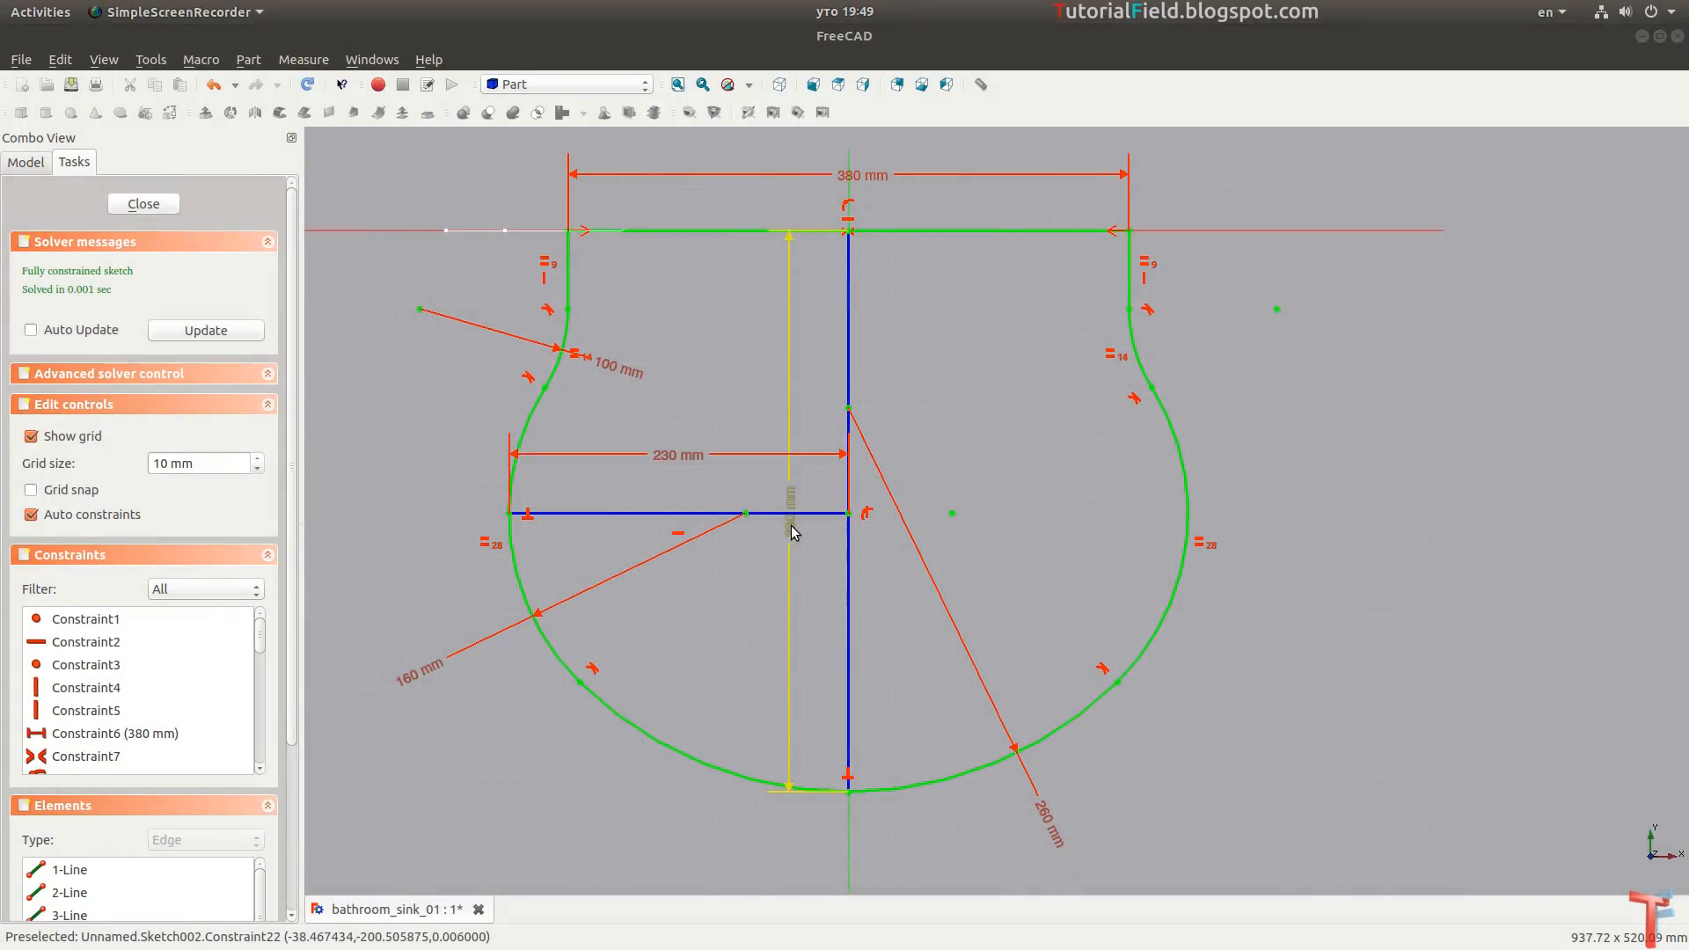
left_click(217, 338)
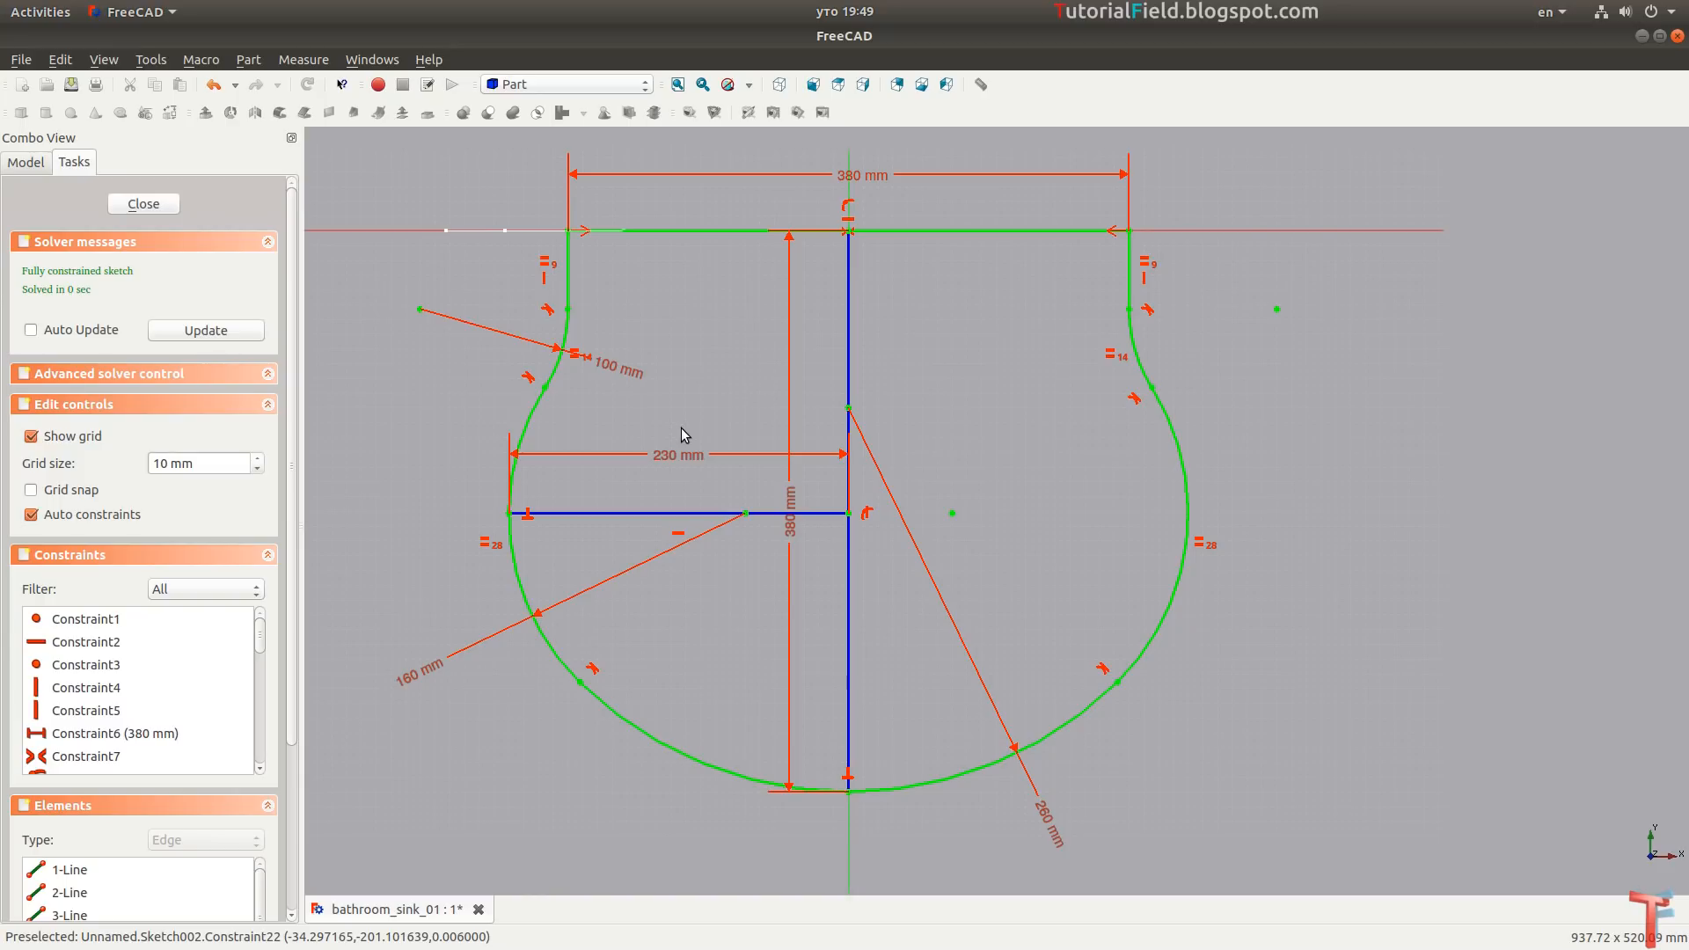
left_click(144, 204)
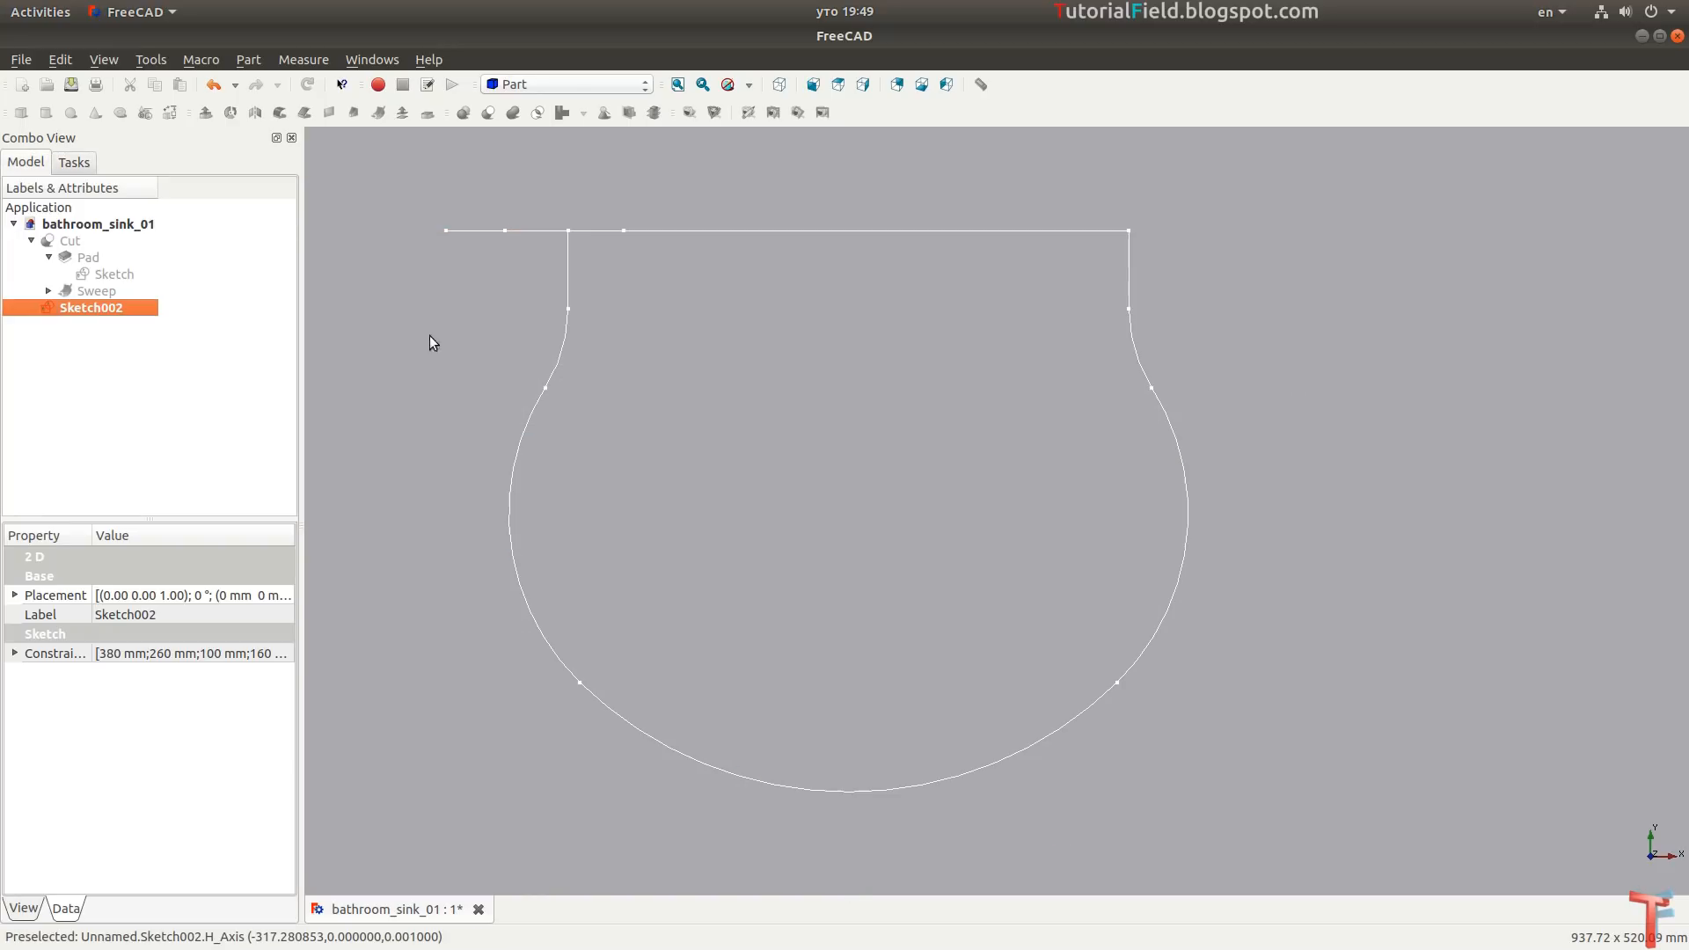
Pad the resized outline sketch 160 mm with Part Design and save the document.
left_click(676, 85)
left_click(778, 84)
left_click(840, 538)
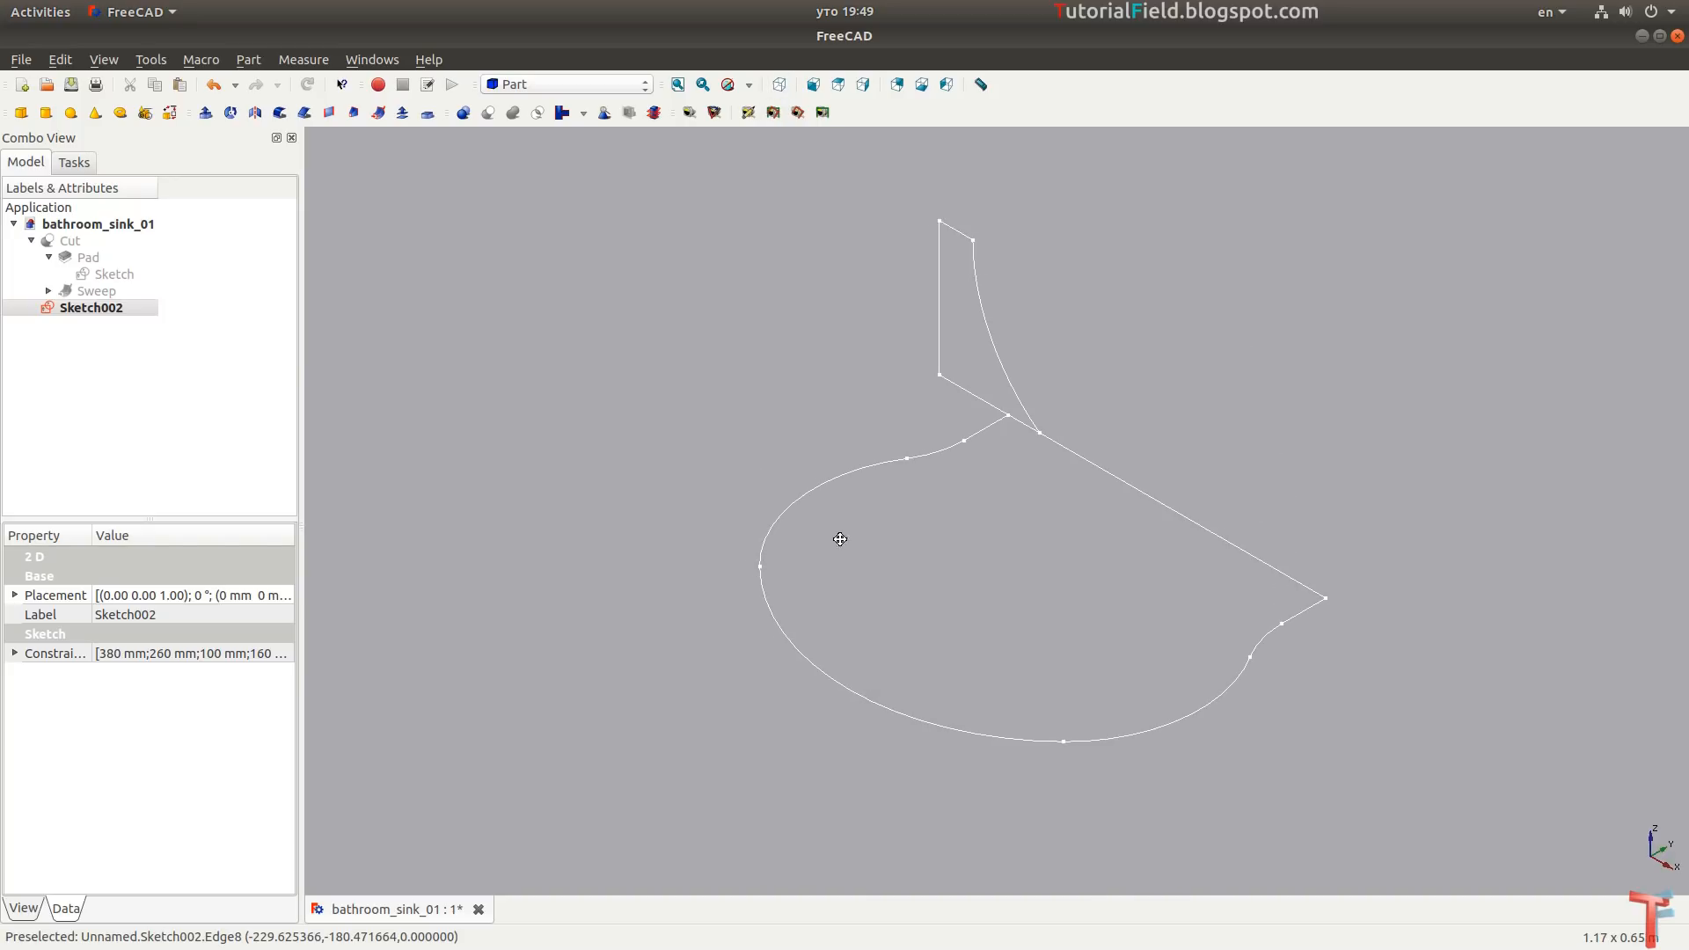
middle_click_drag(840, 538, 724, 546)
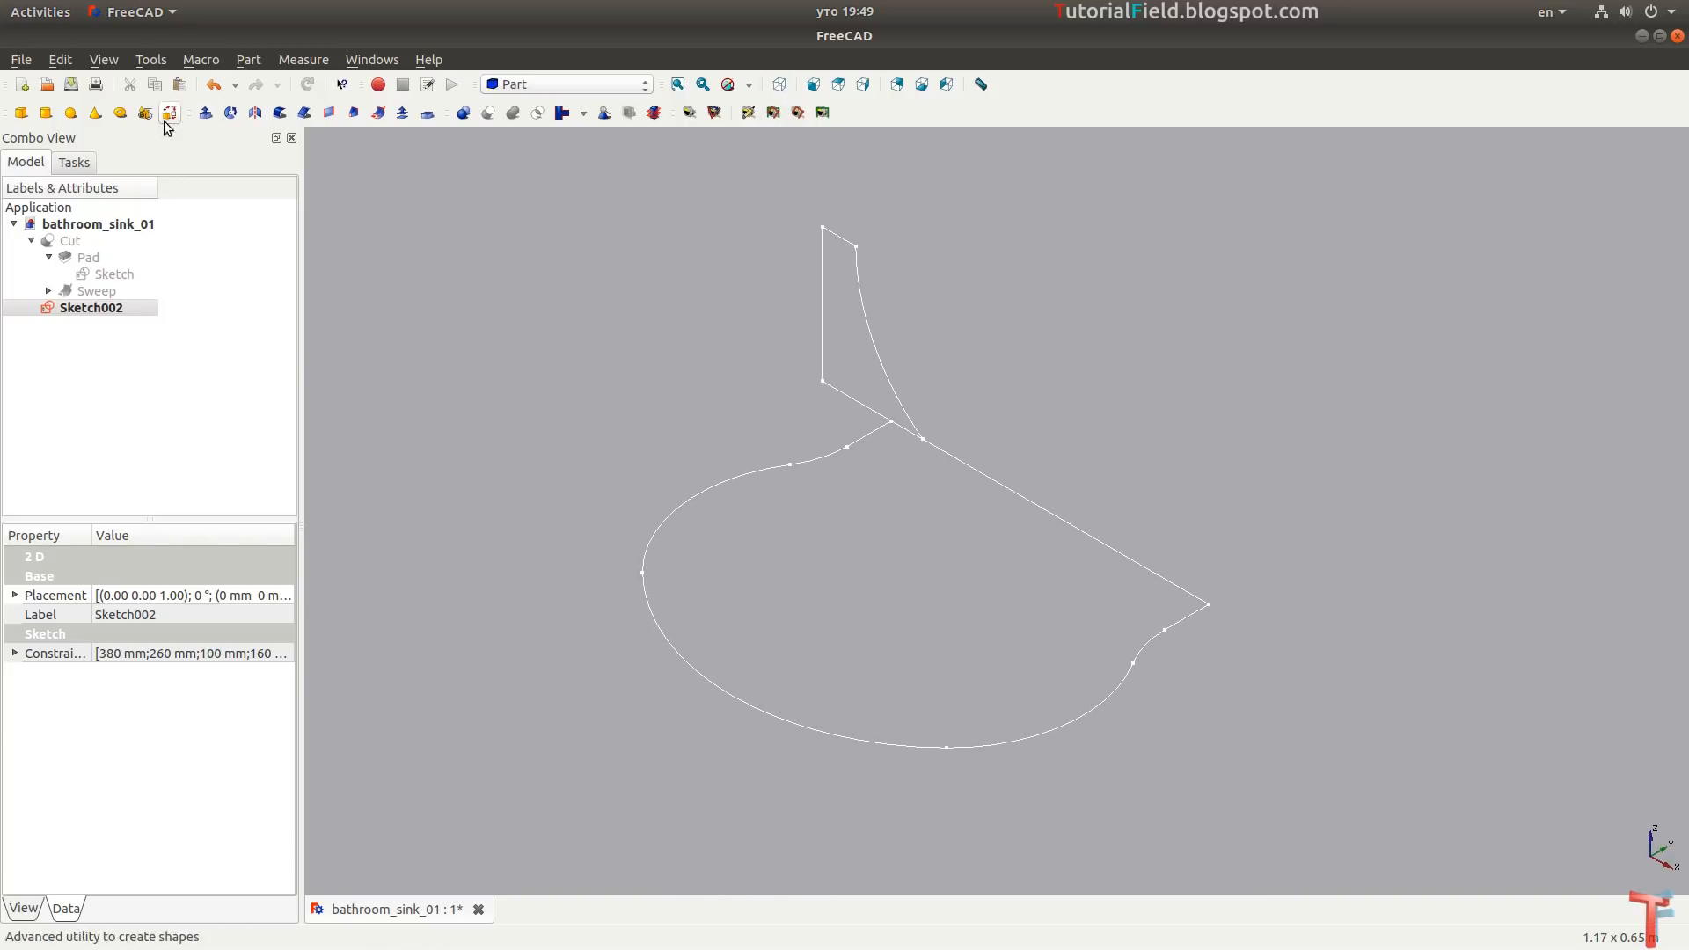
left_click(577, 87)
left_click(563, 361)
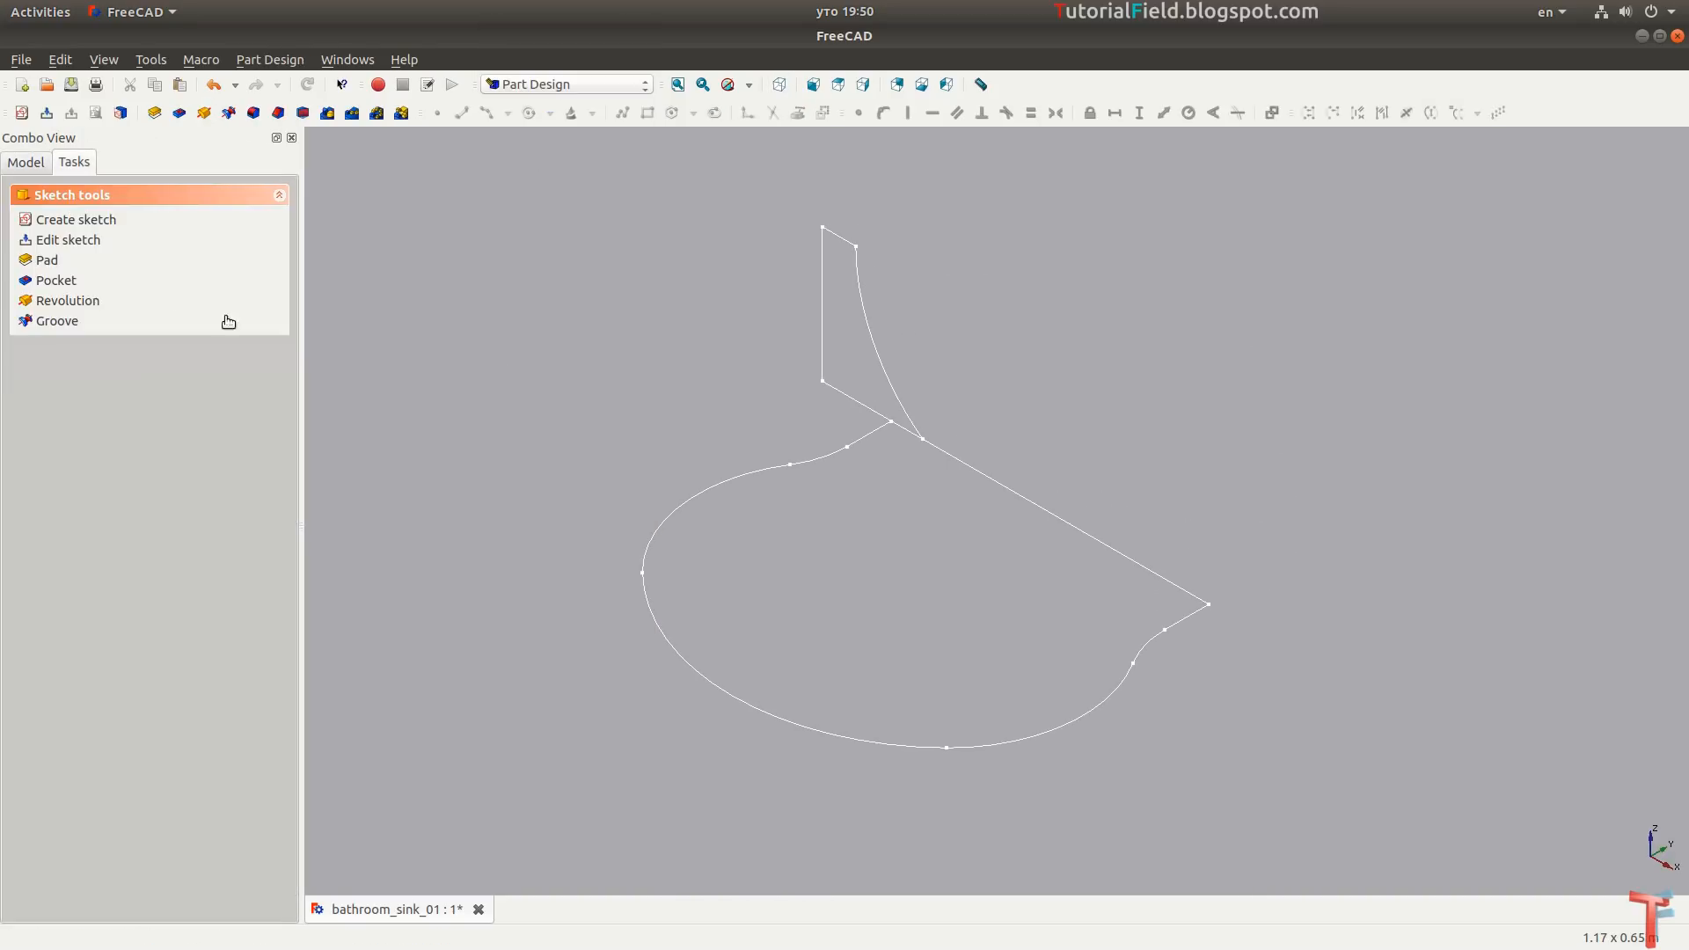
left_click(61, 264)
type("160")
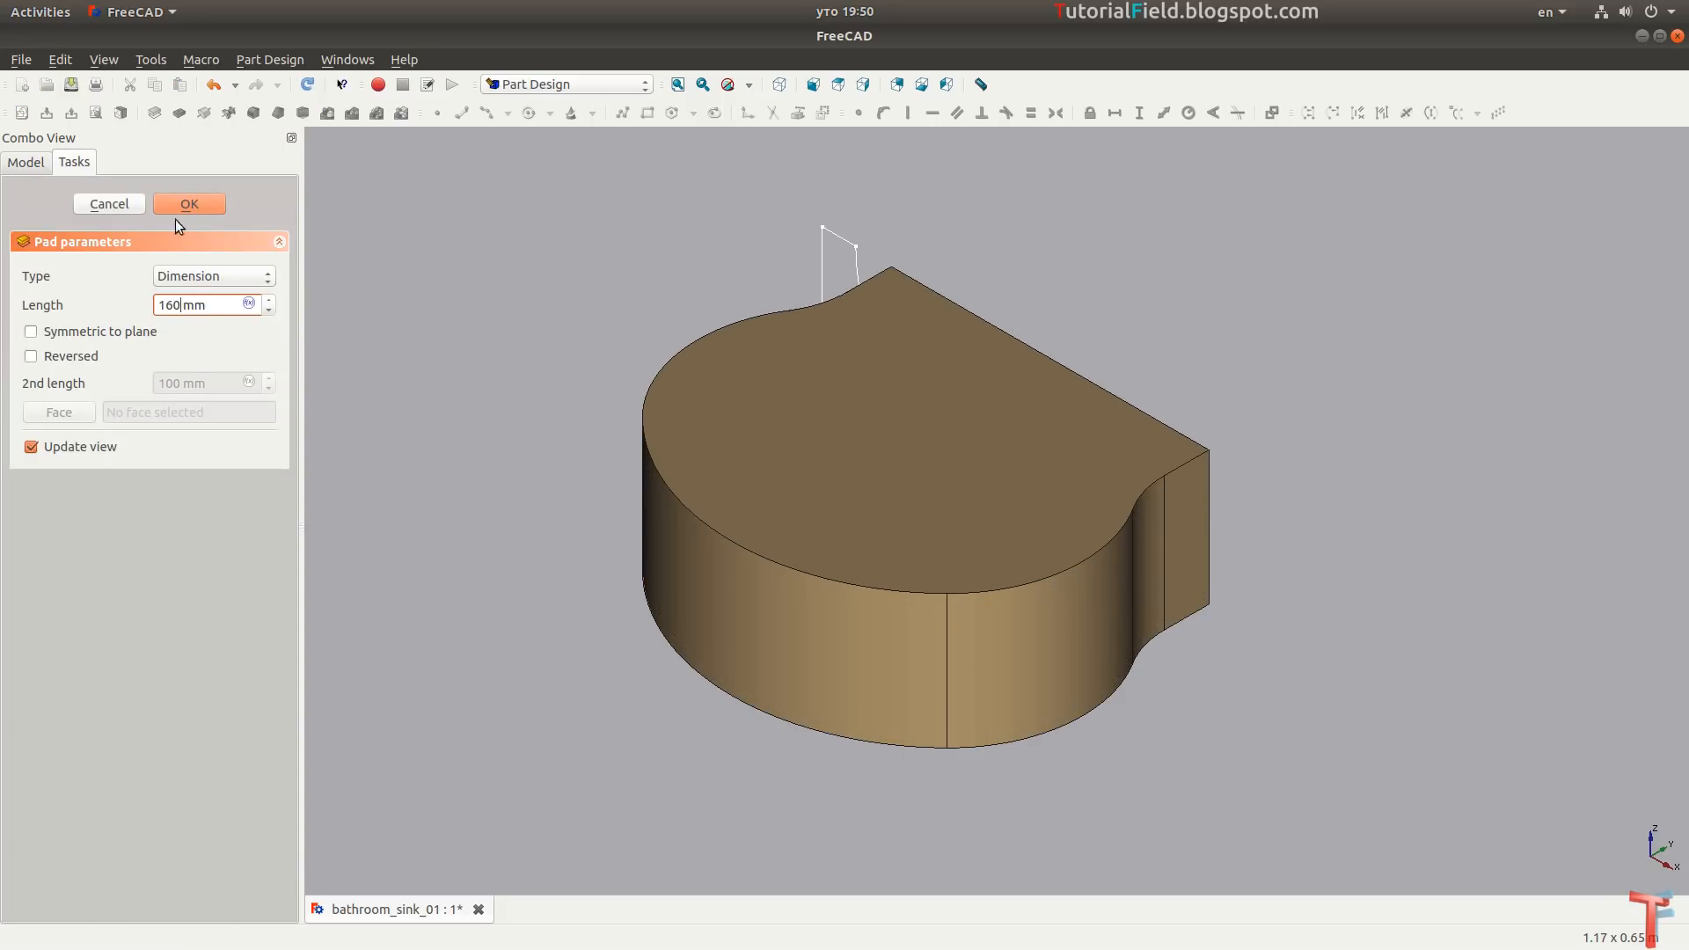
left_click(187, 205)
left_click(678, 84)
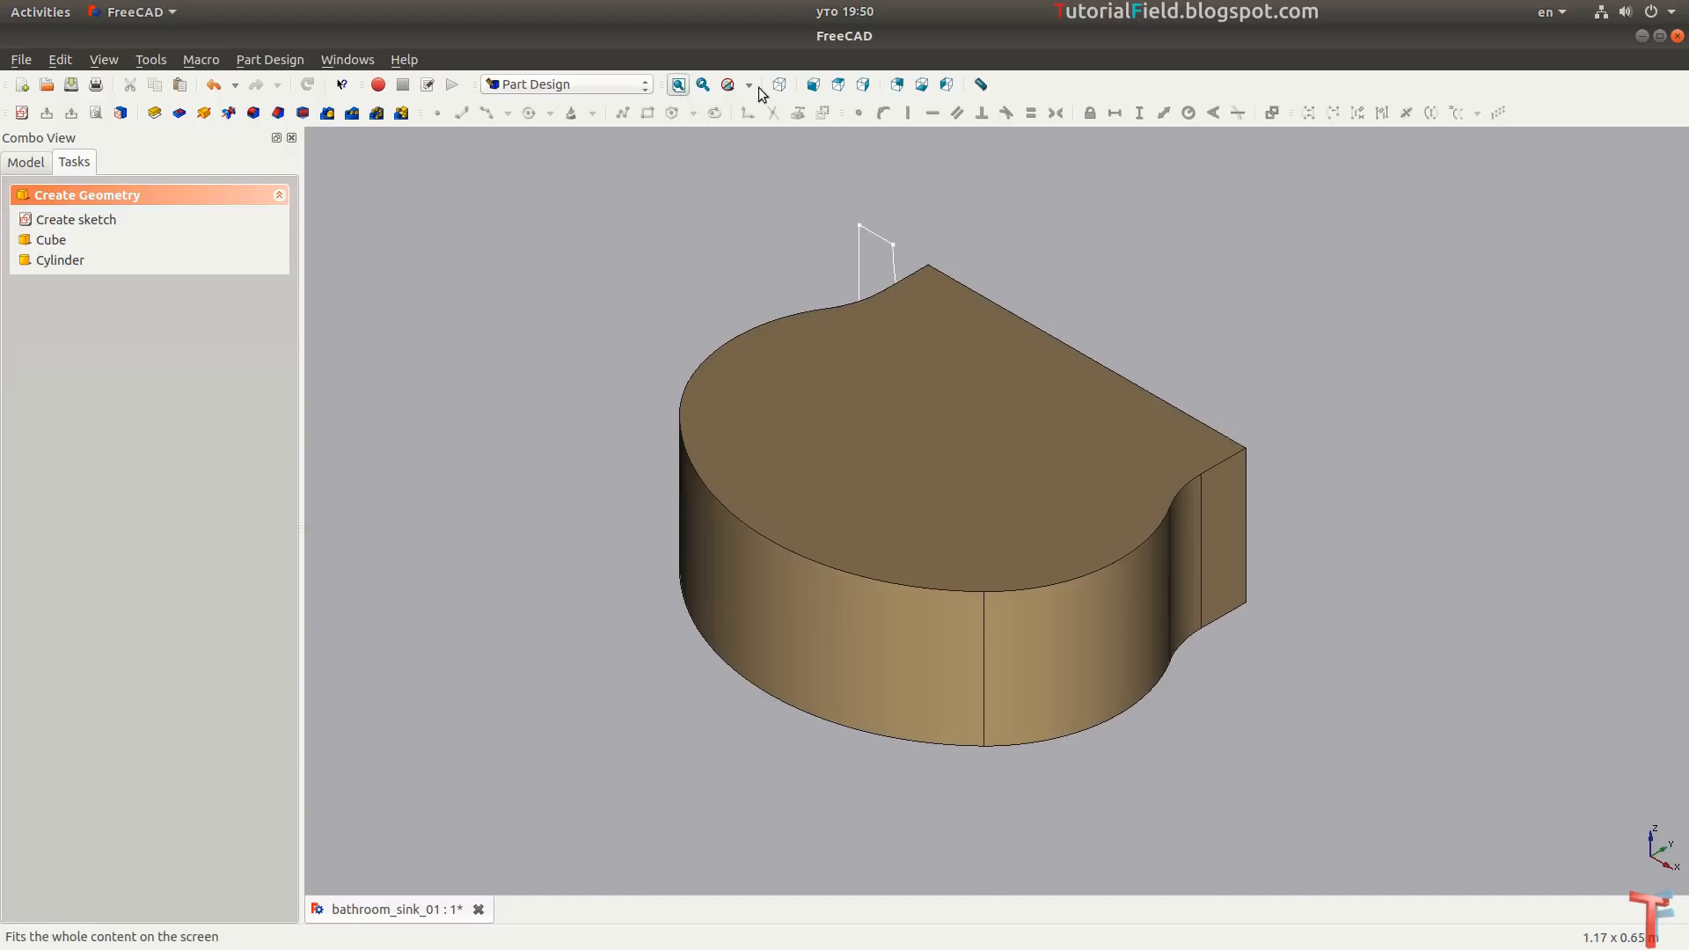
key("ctrl+s")
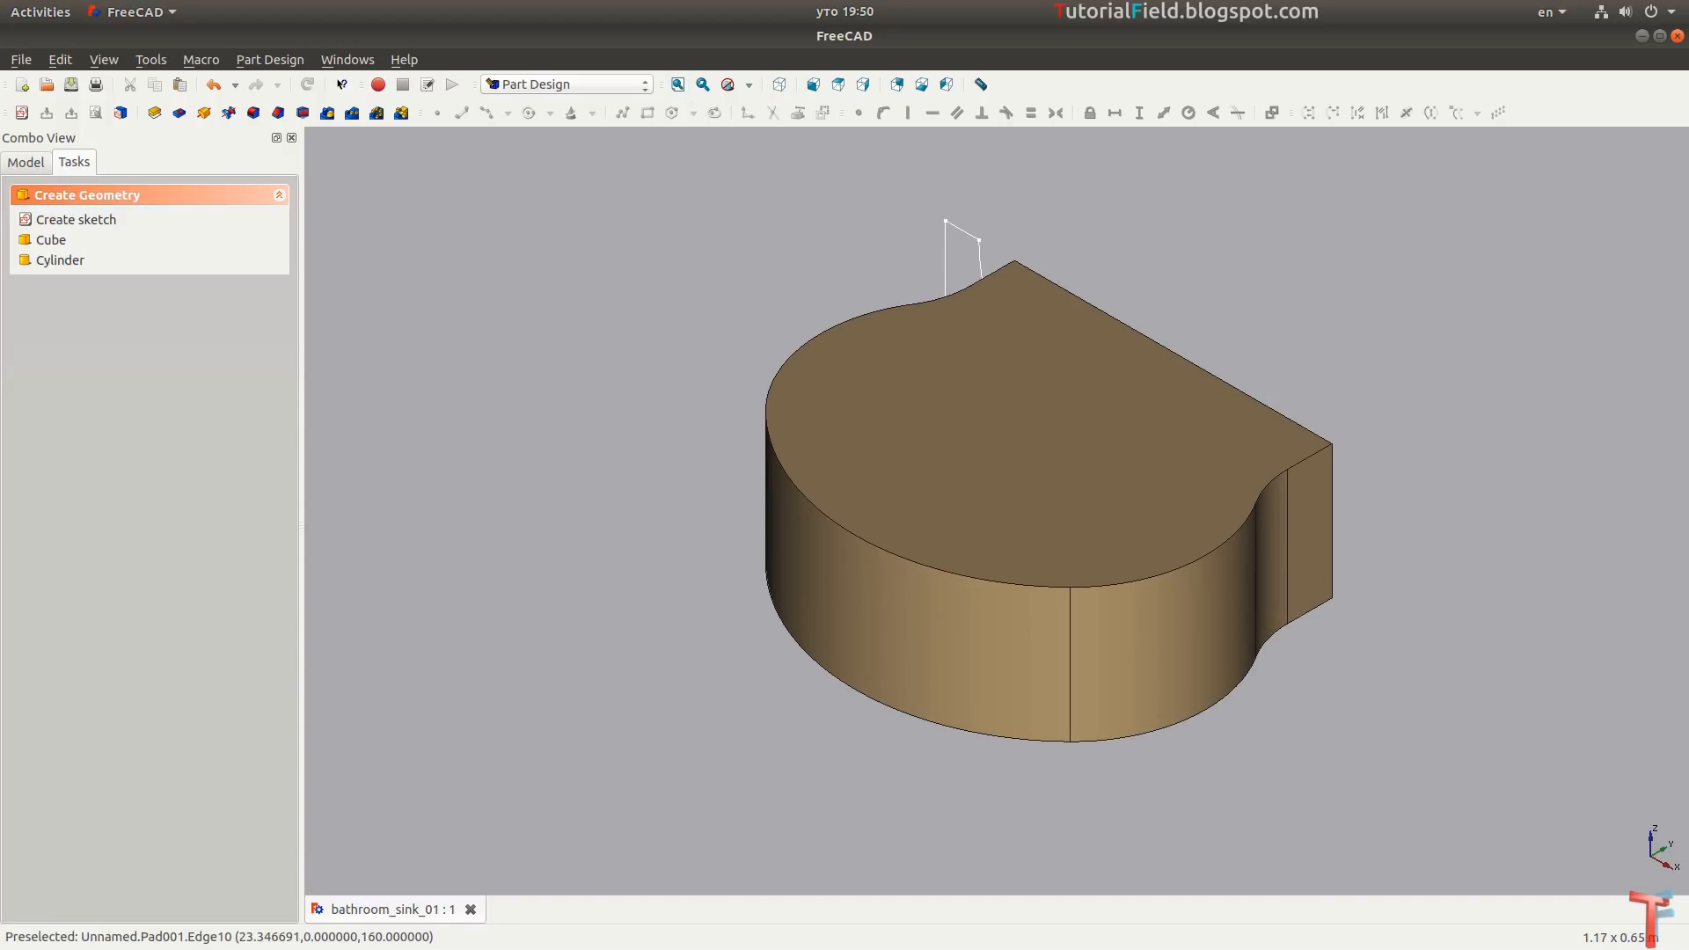
key("alt+Tab")
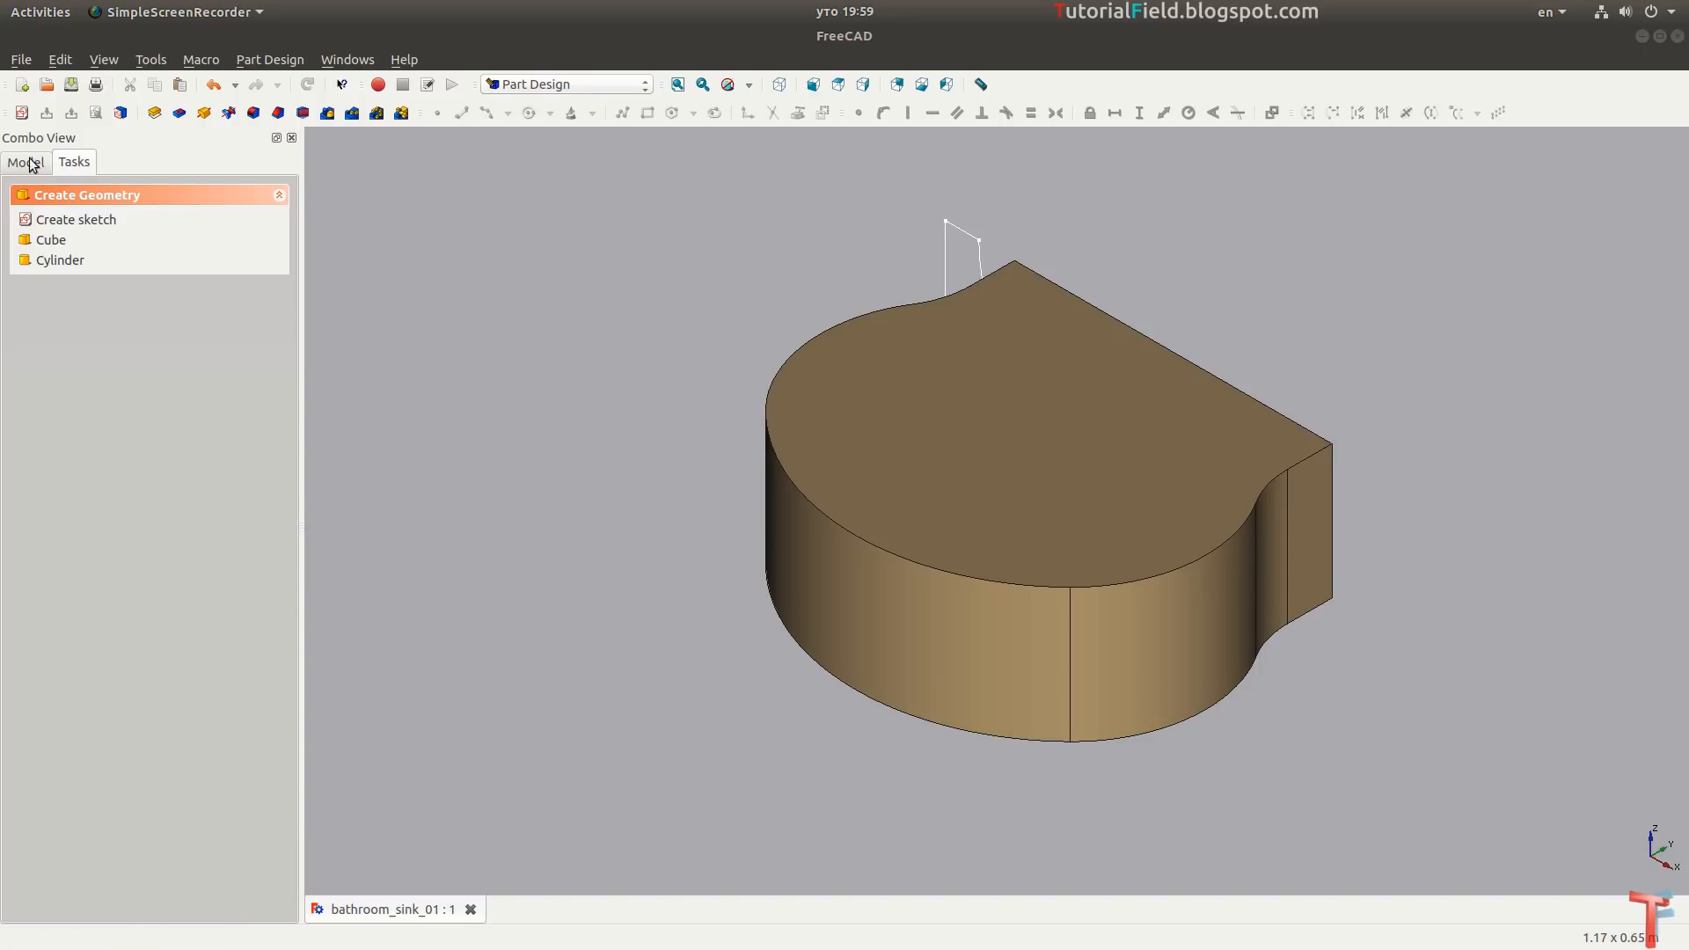
Raise the new pad's sketch, Sketch002, by setting its placement Z position to 30 mm.
left_click(24, 165)
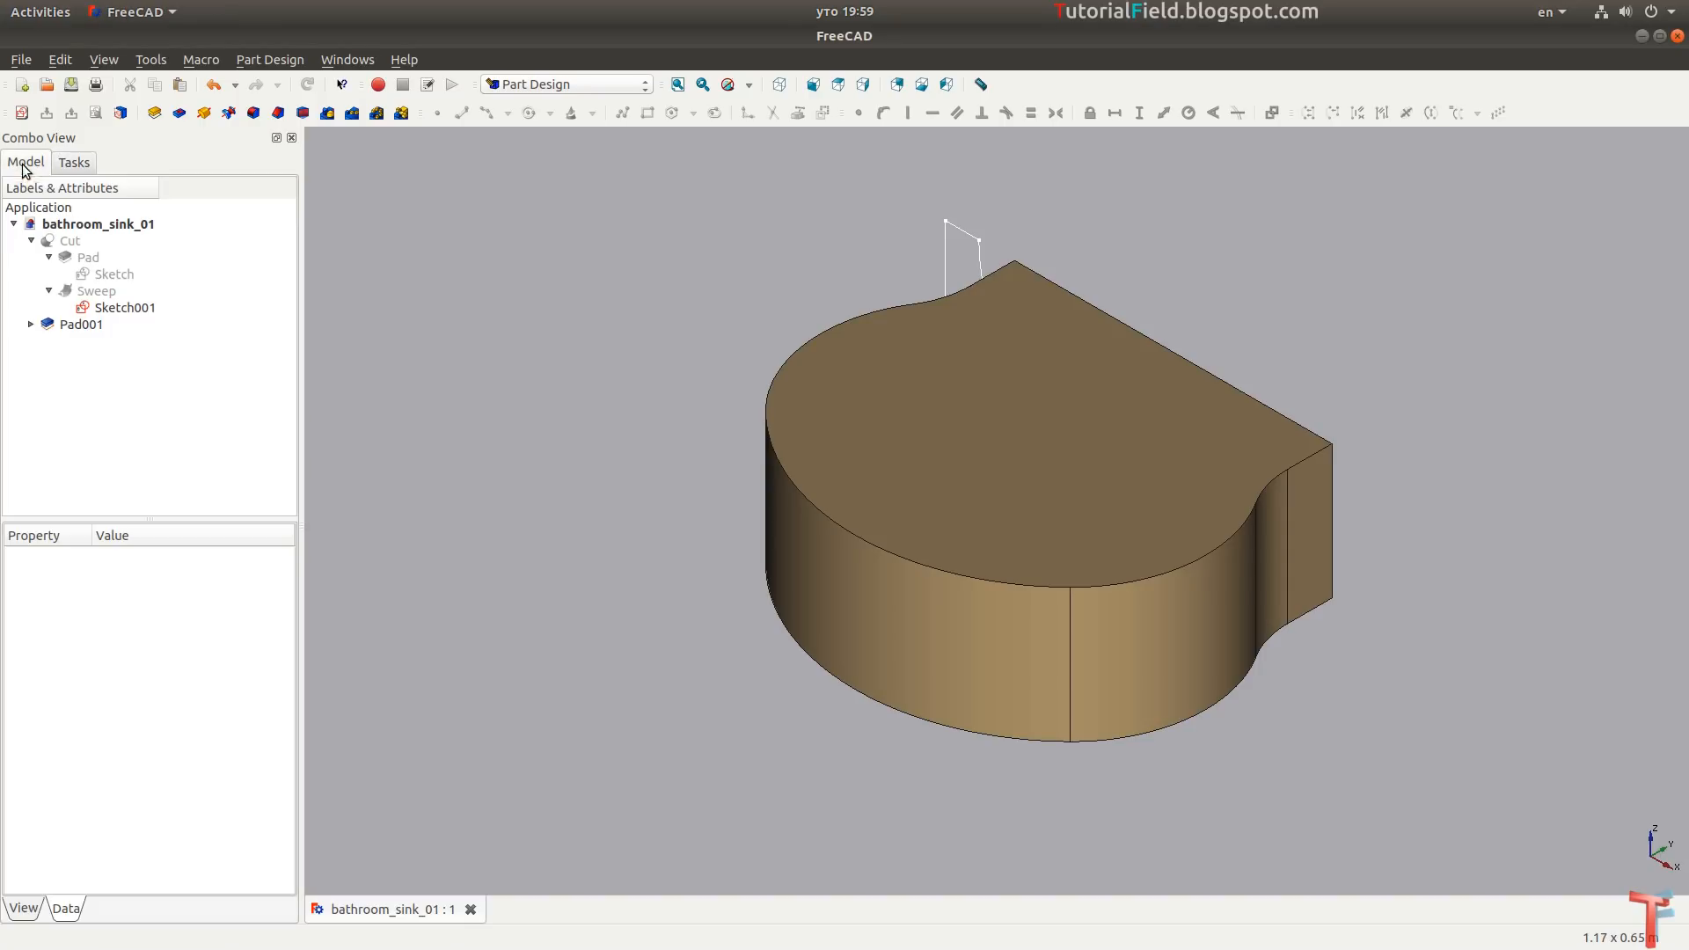
left_click(79, 325)
left_click(33, 324)
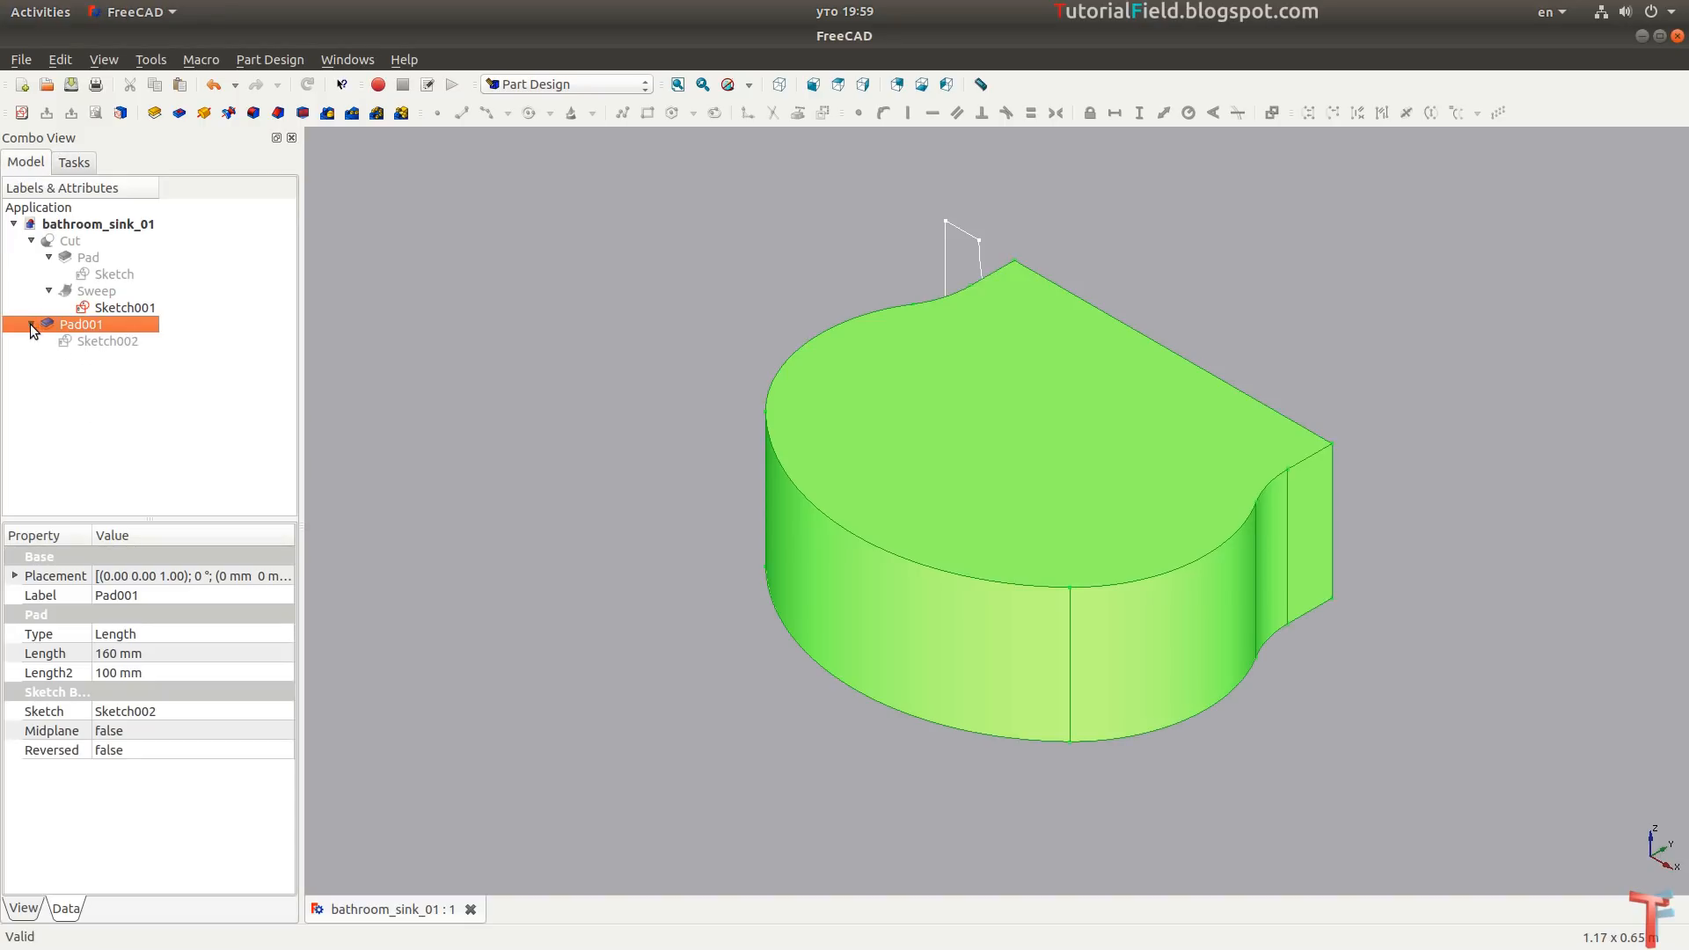
left_click(85, 340)
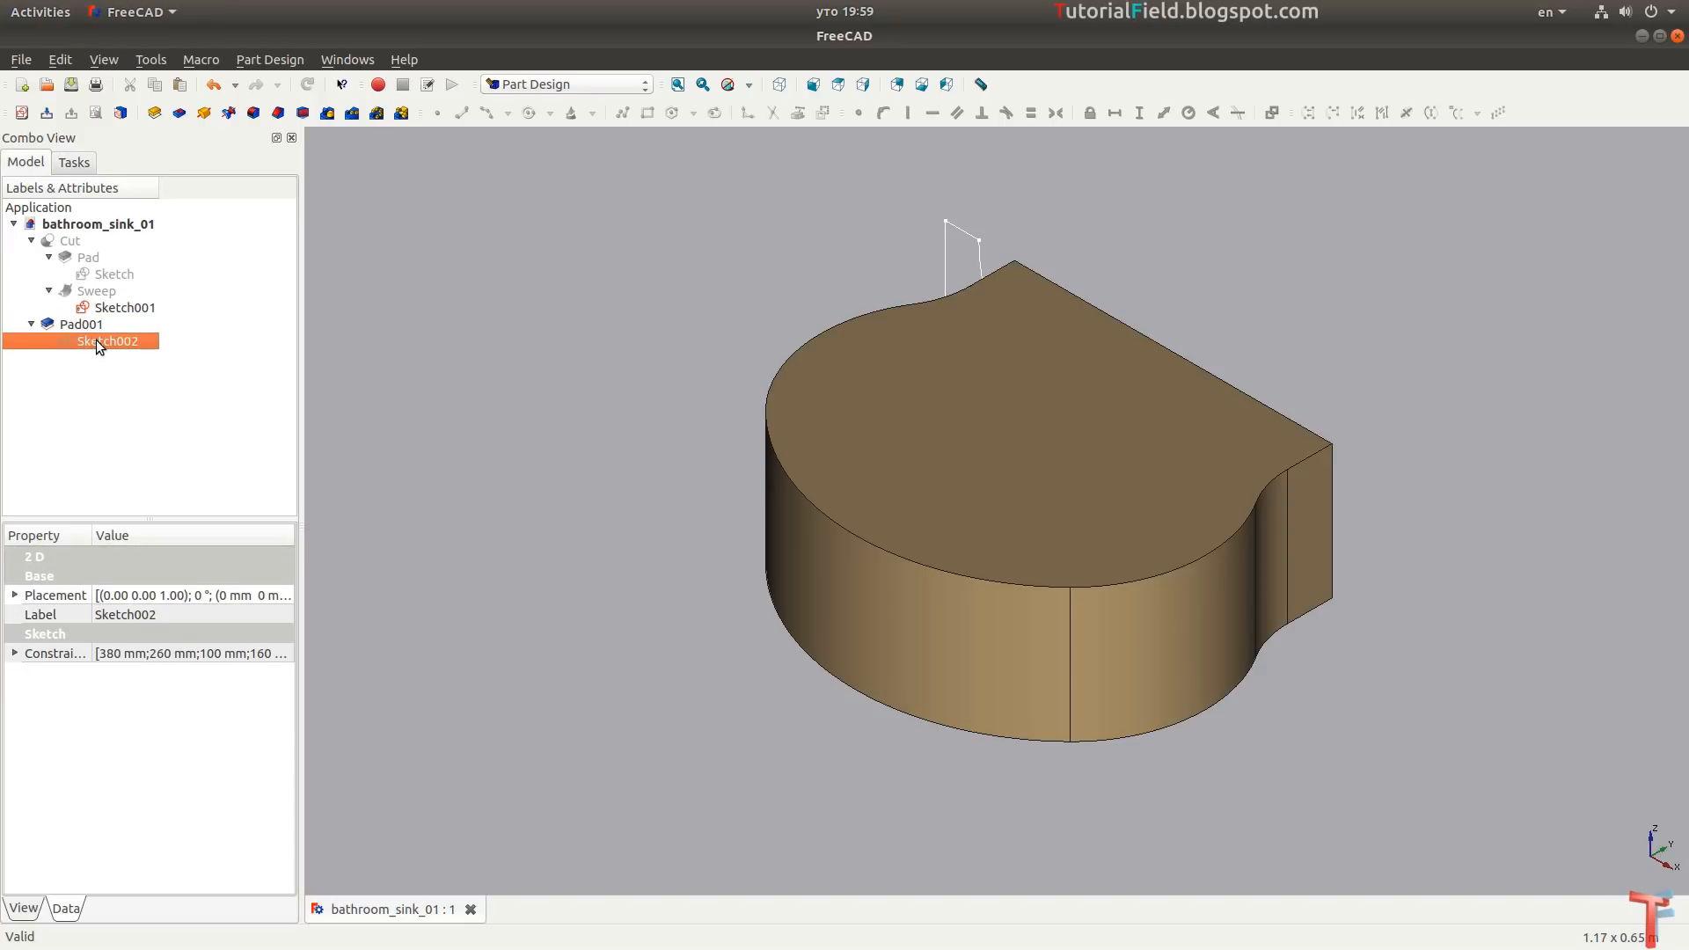
left_click(15, 596)
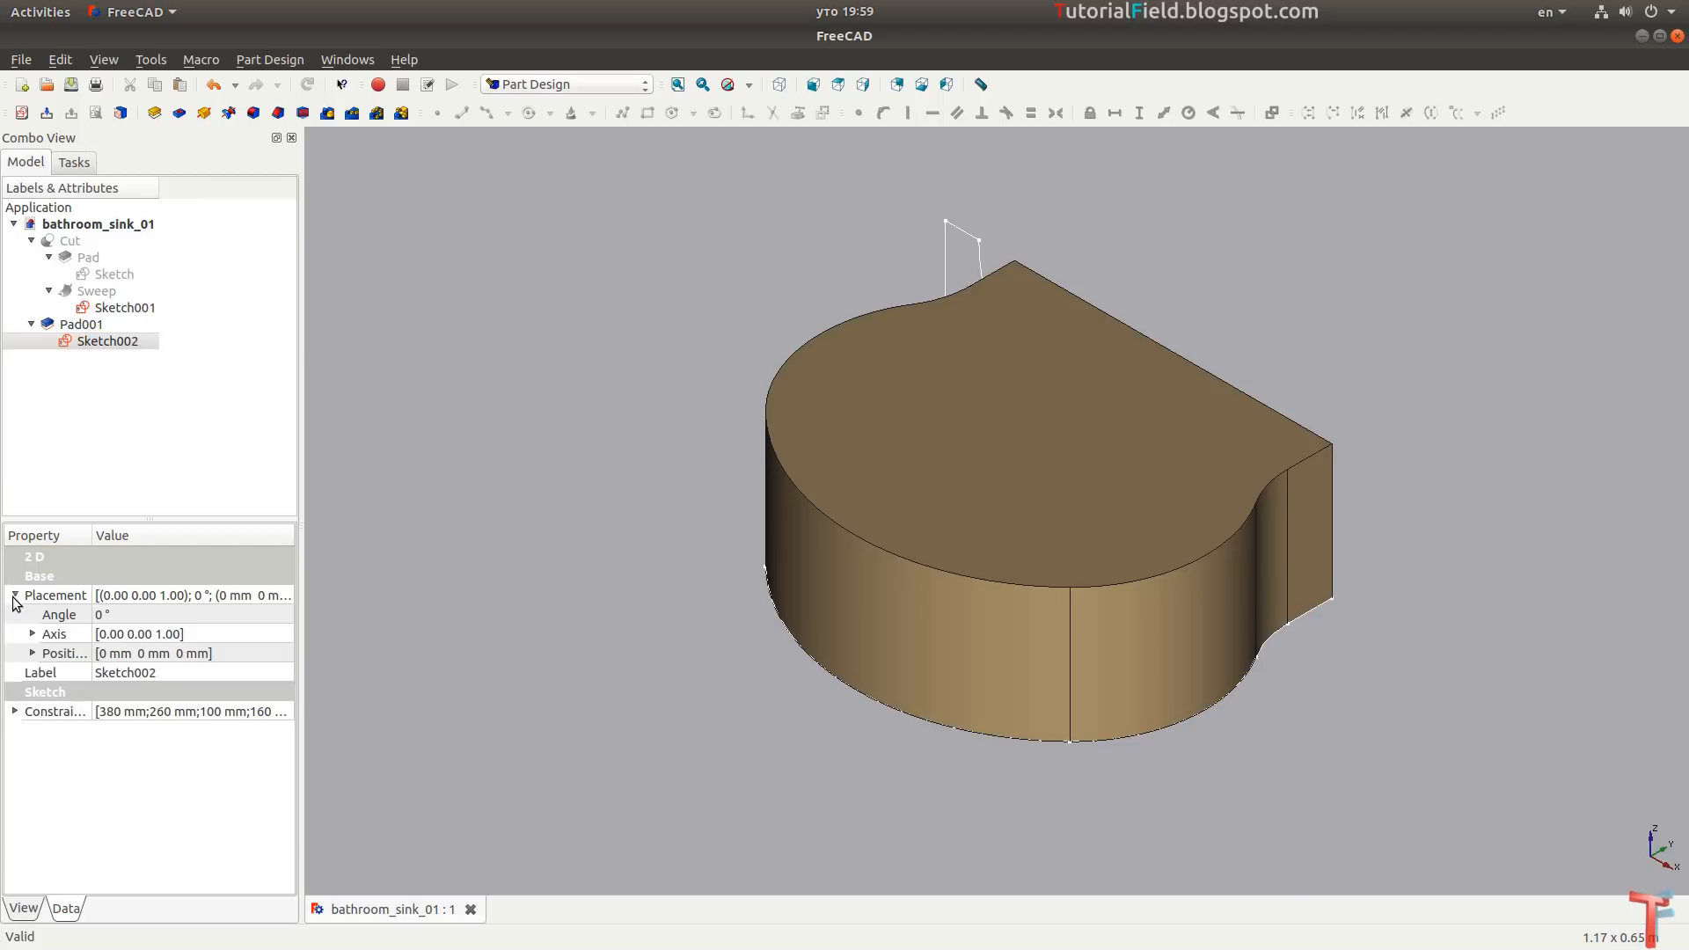
left_click(32, 653)
left_click(143, 706)
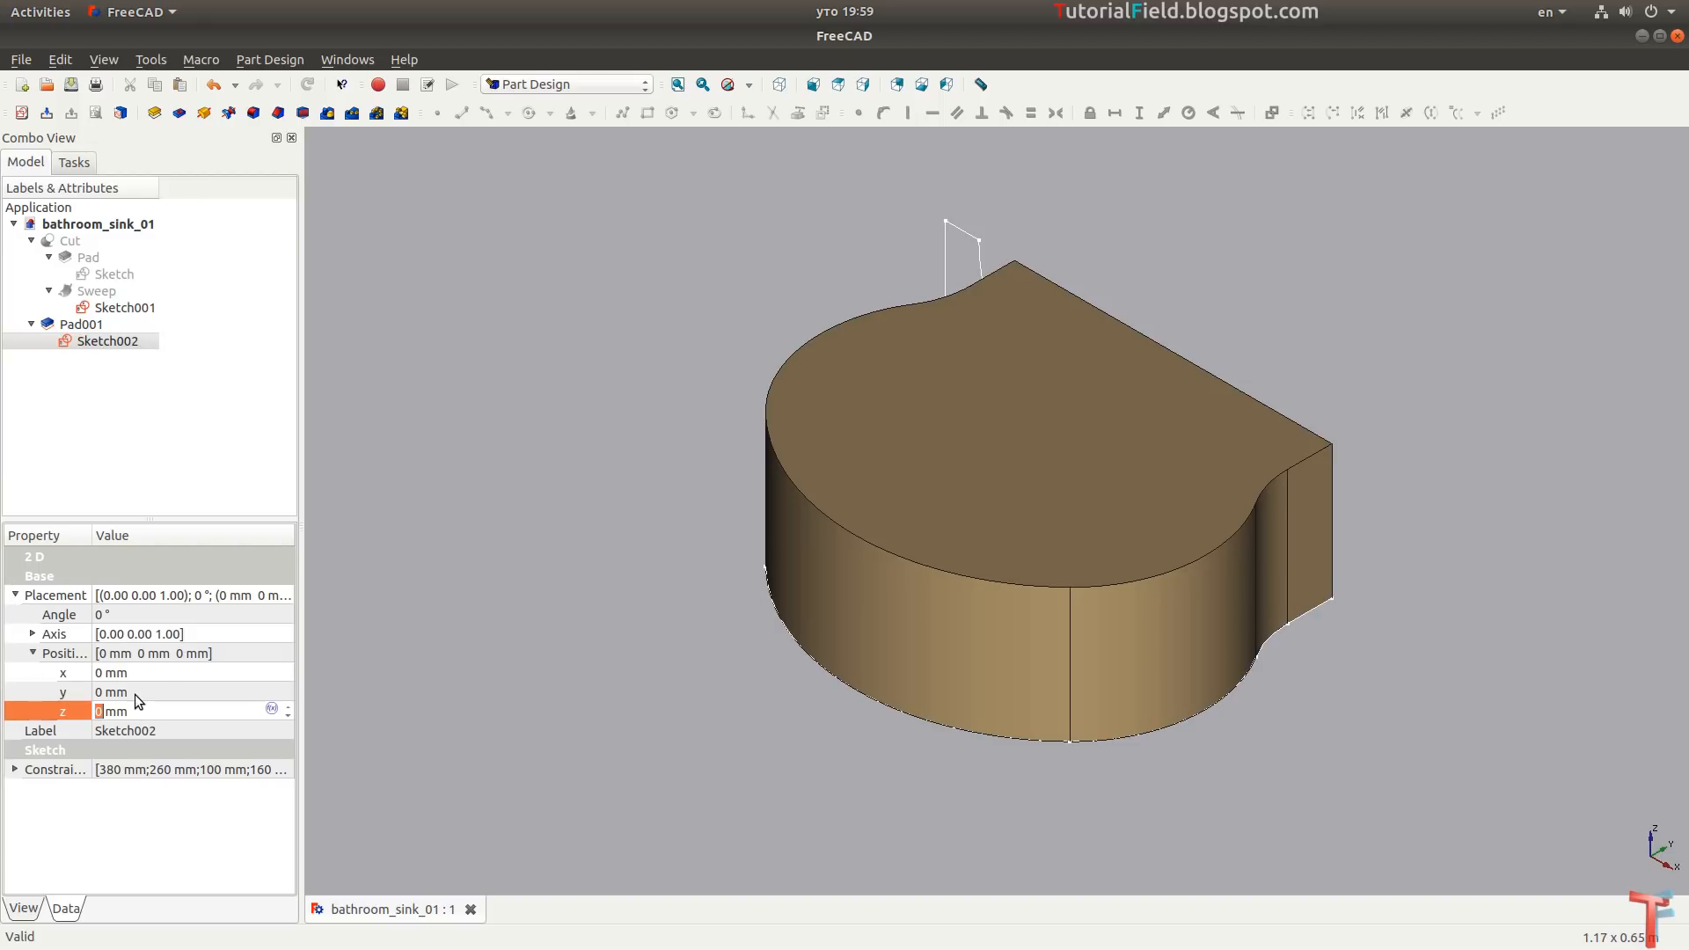
type("30")
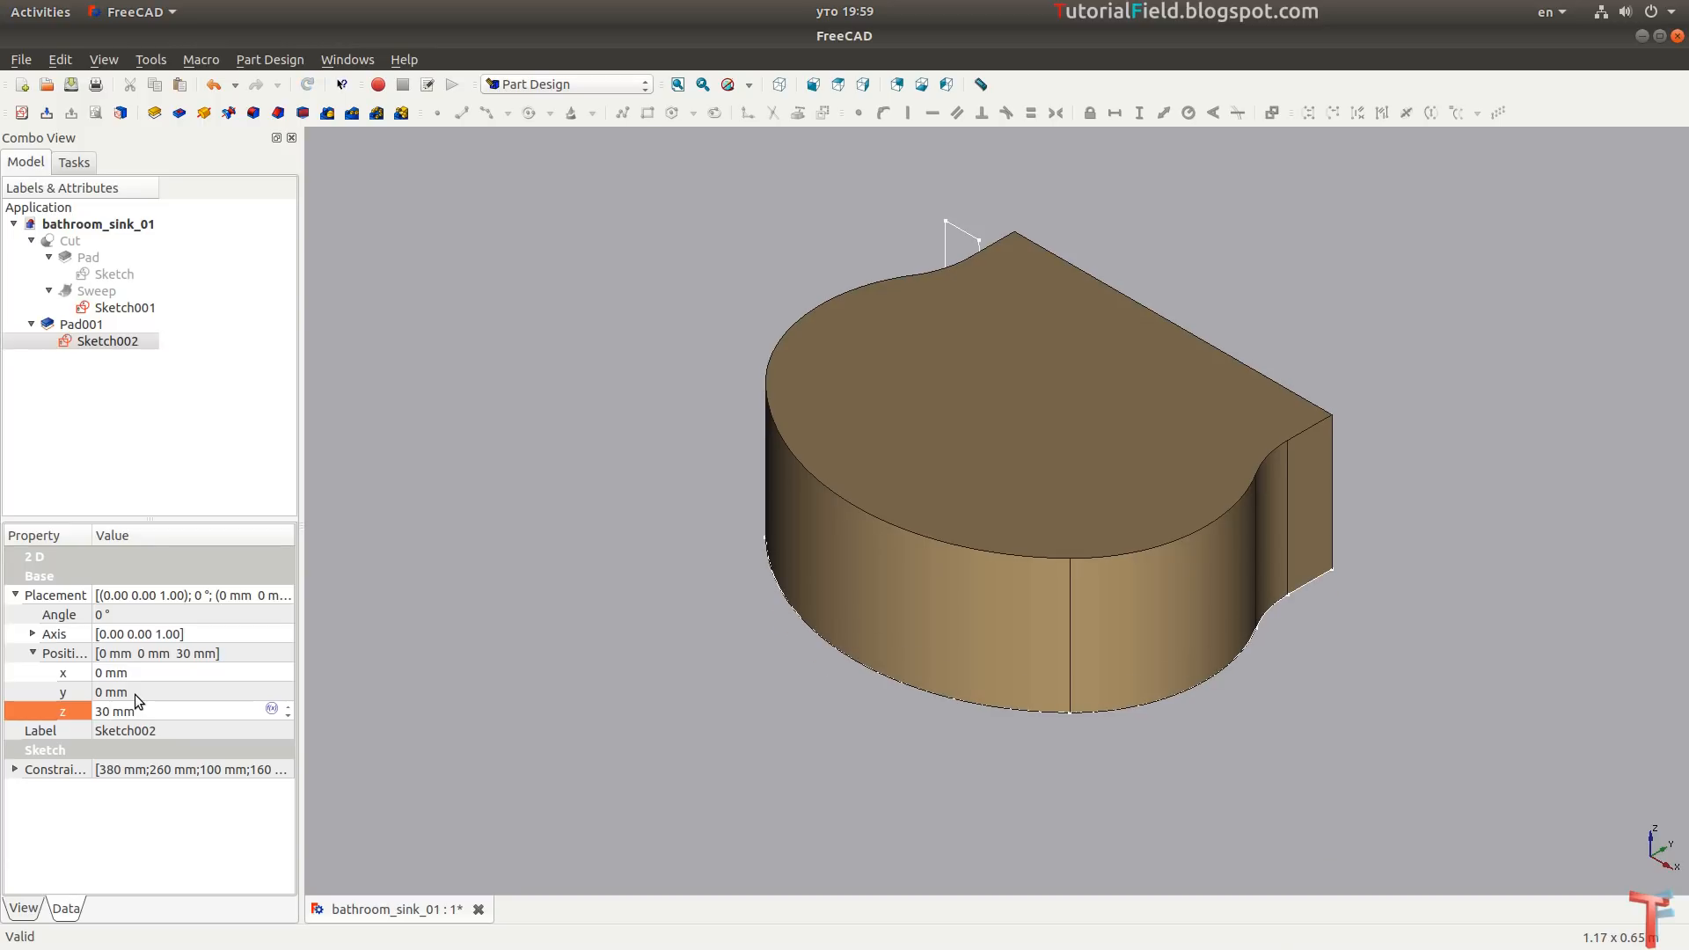
Set the length of Pad001 to 130 mm.
left_click(109, 322)
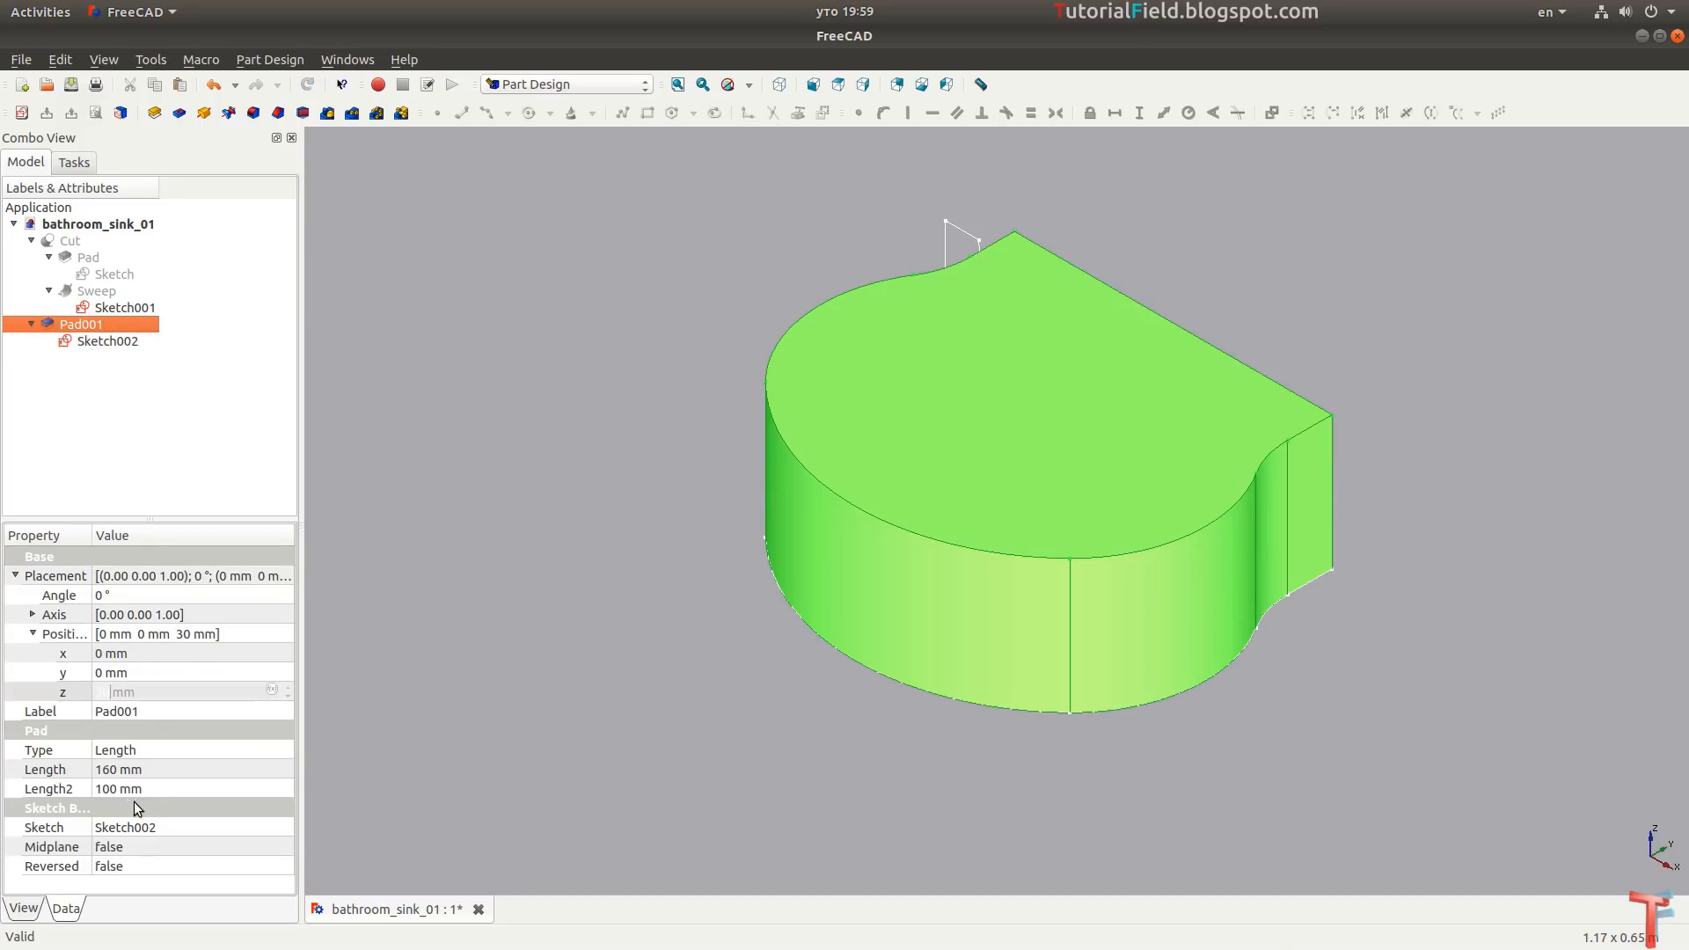
left_click(139, 767)
type("1")
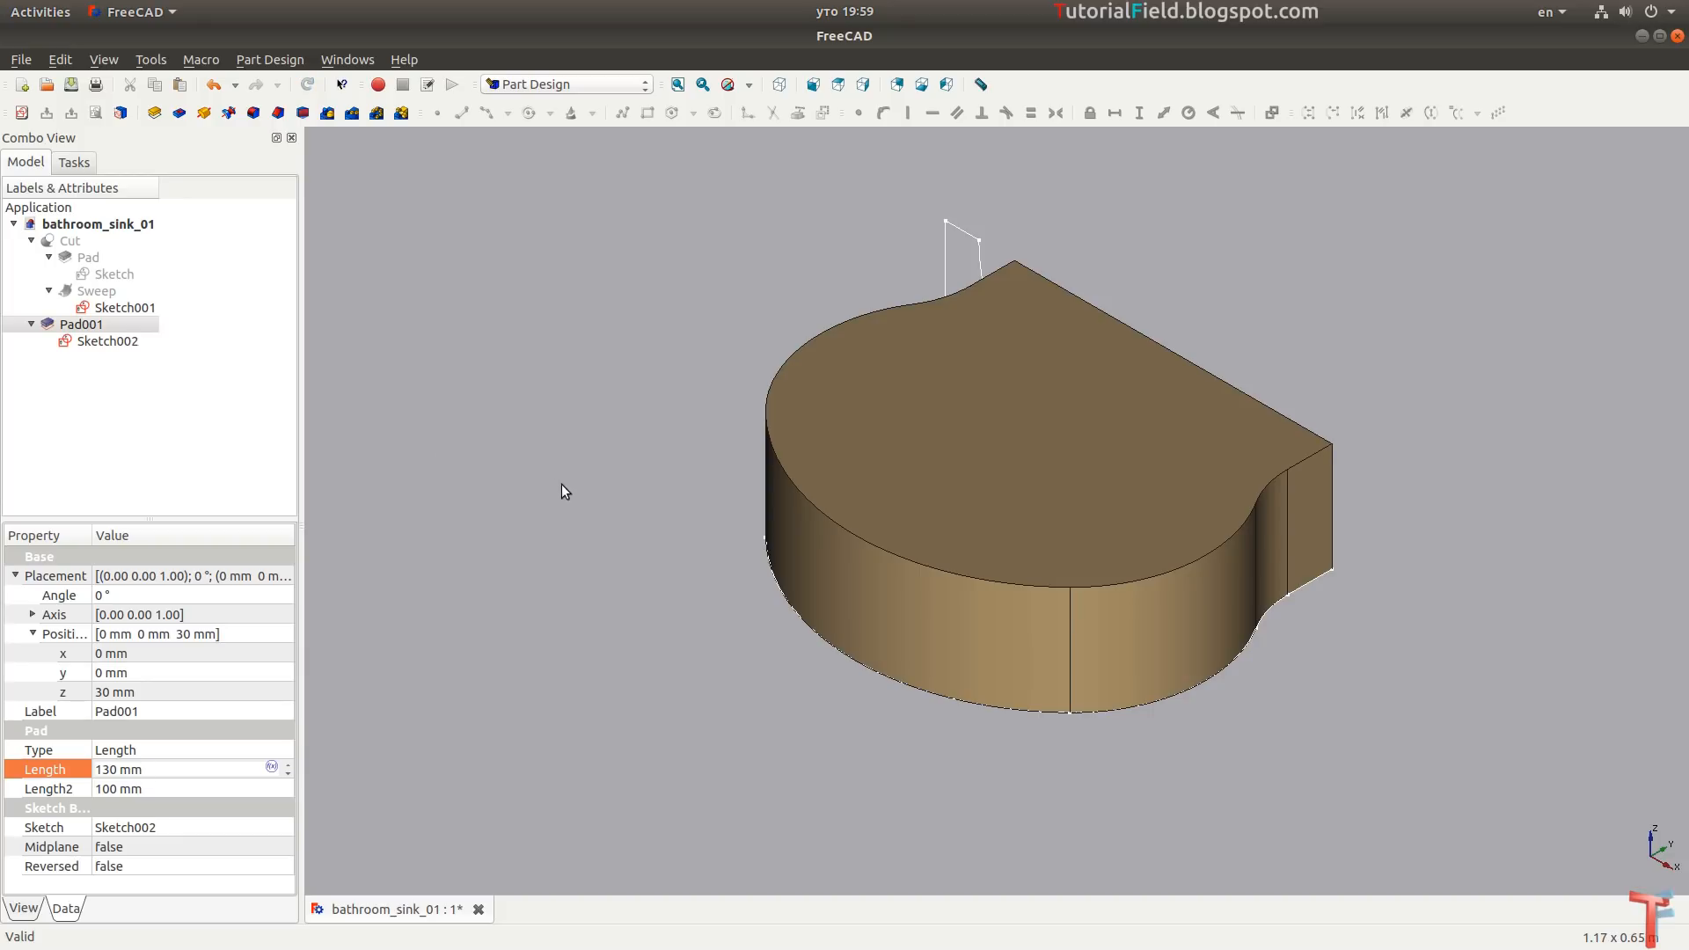
Duplicate the sweep's profile sketch, Sketch001.
left_click(125, 309)
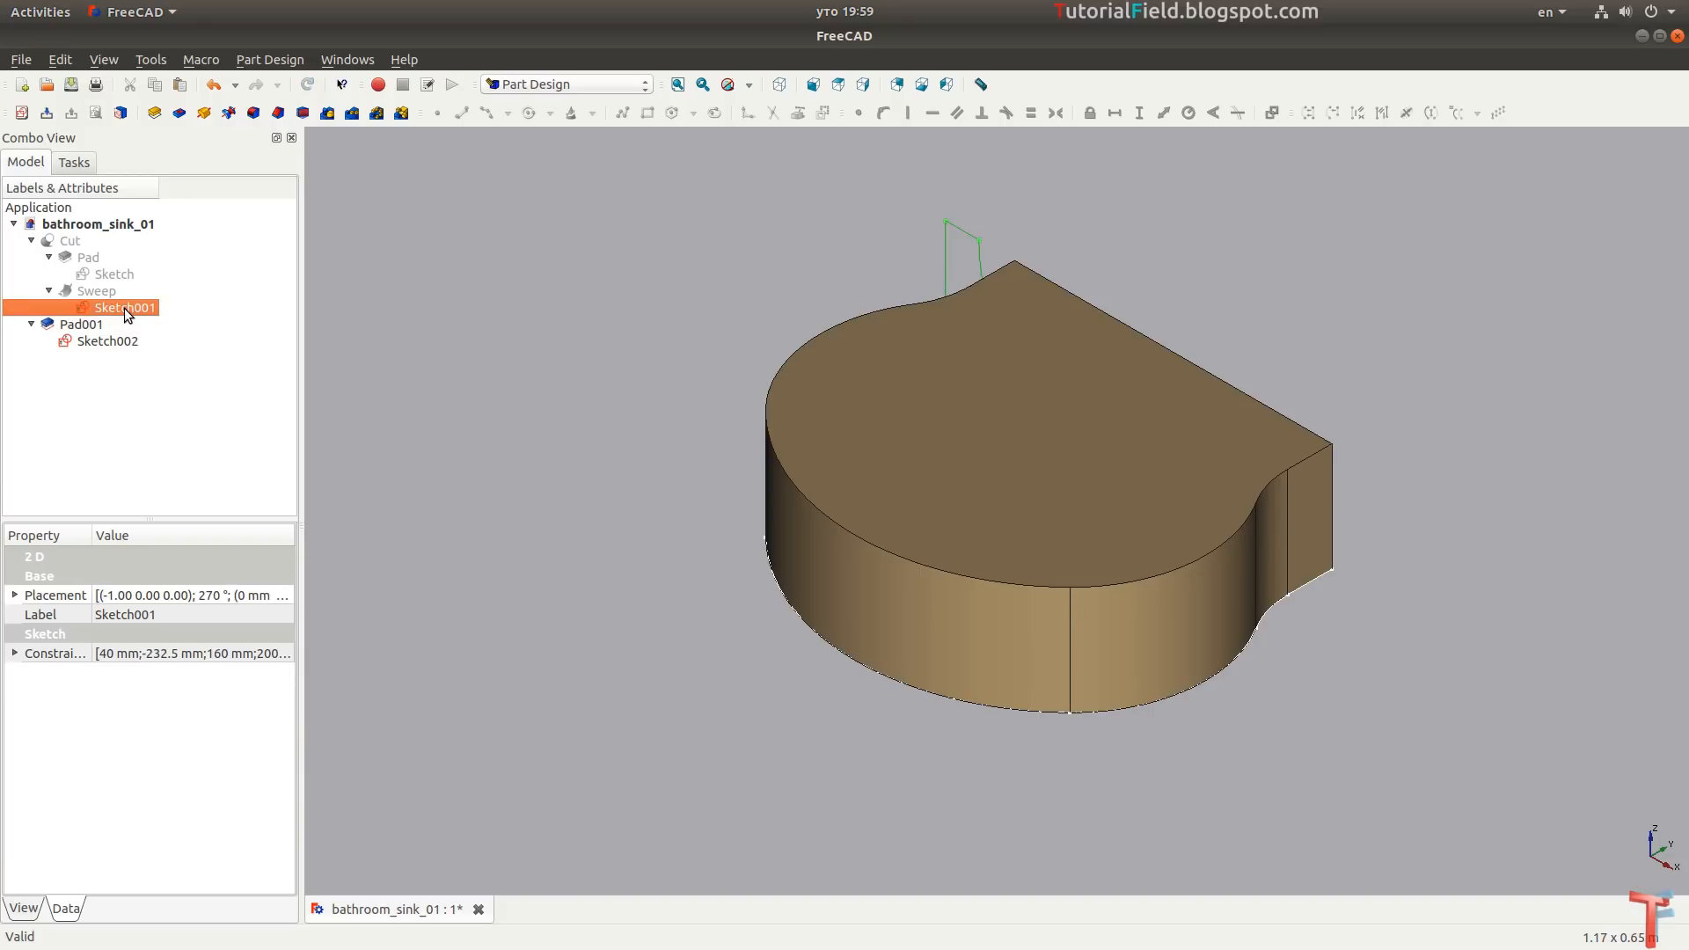
key("ctrl+v")
left_click(108, 359)
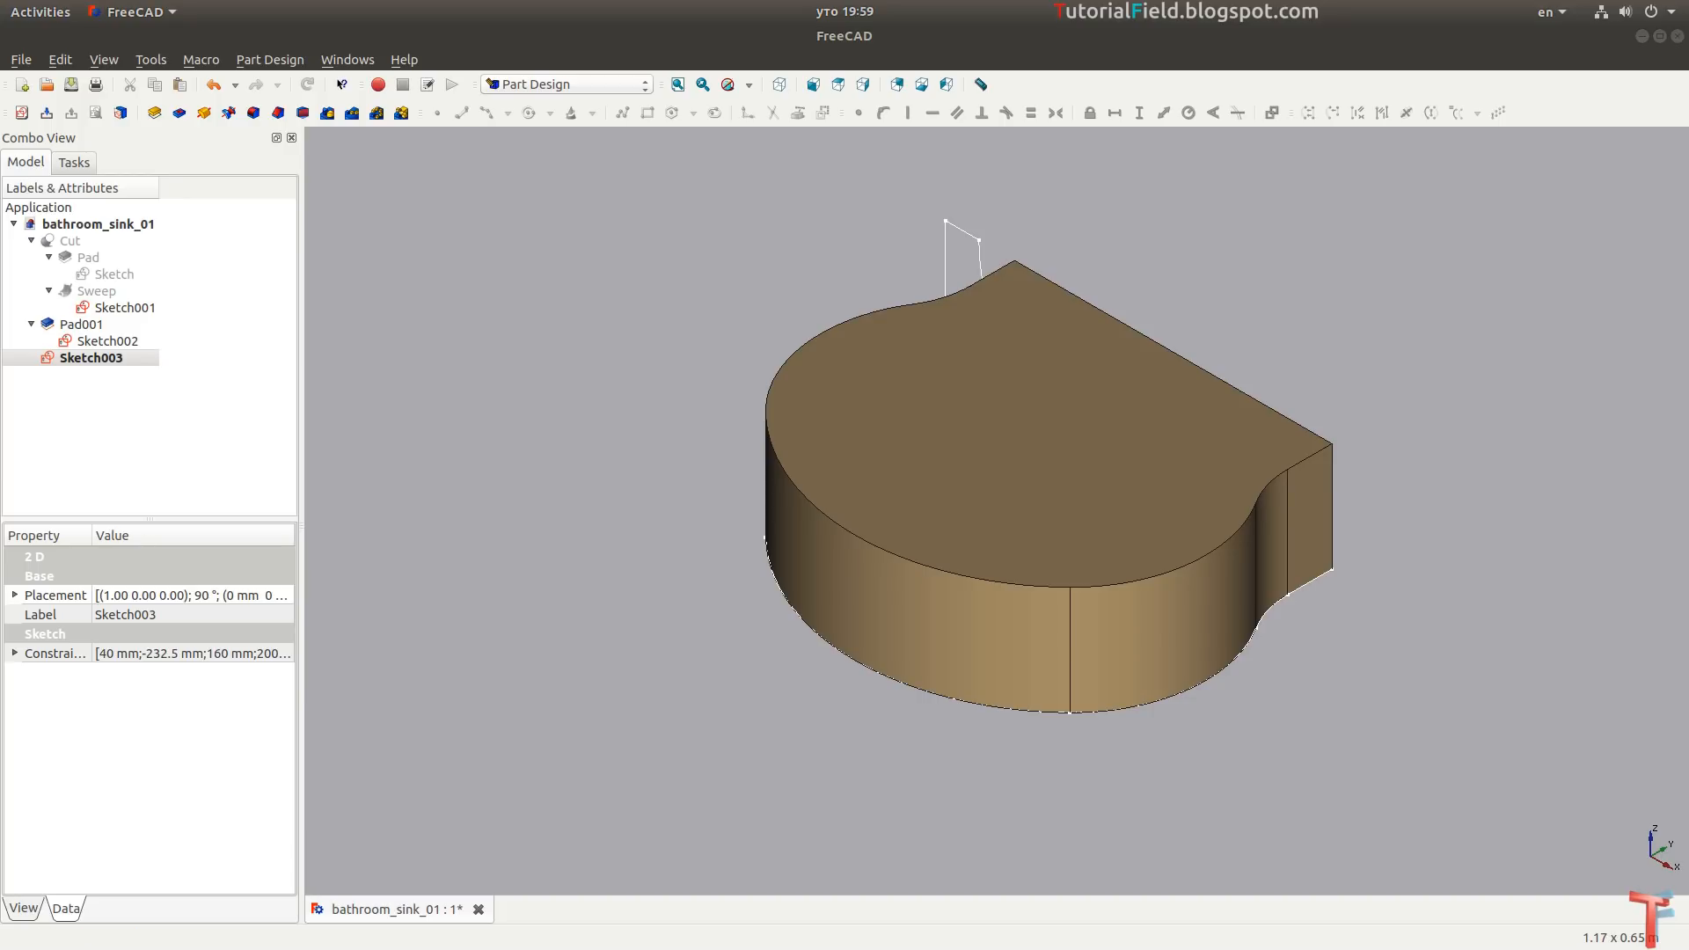
Open the copied profile sketch for editing and switch the display to wireframe.
right_click(91, 357)
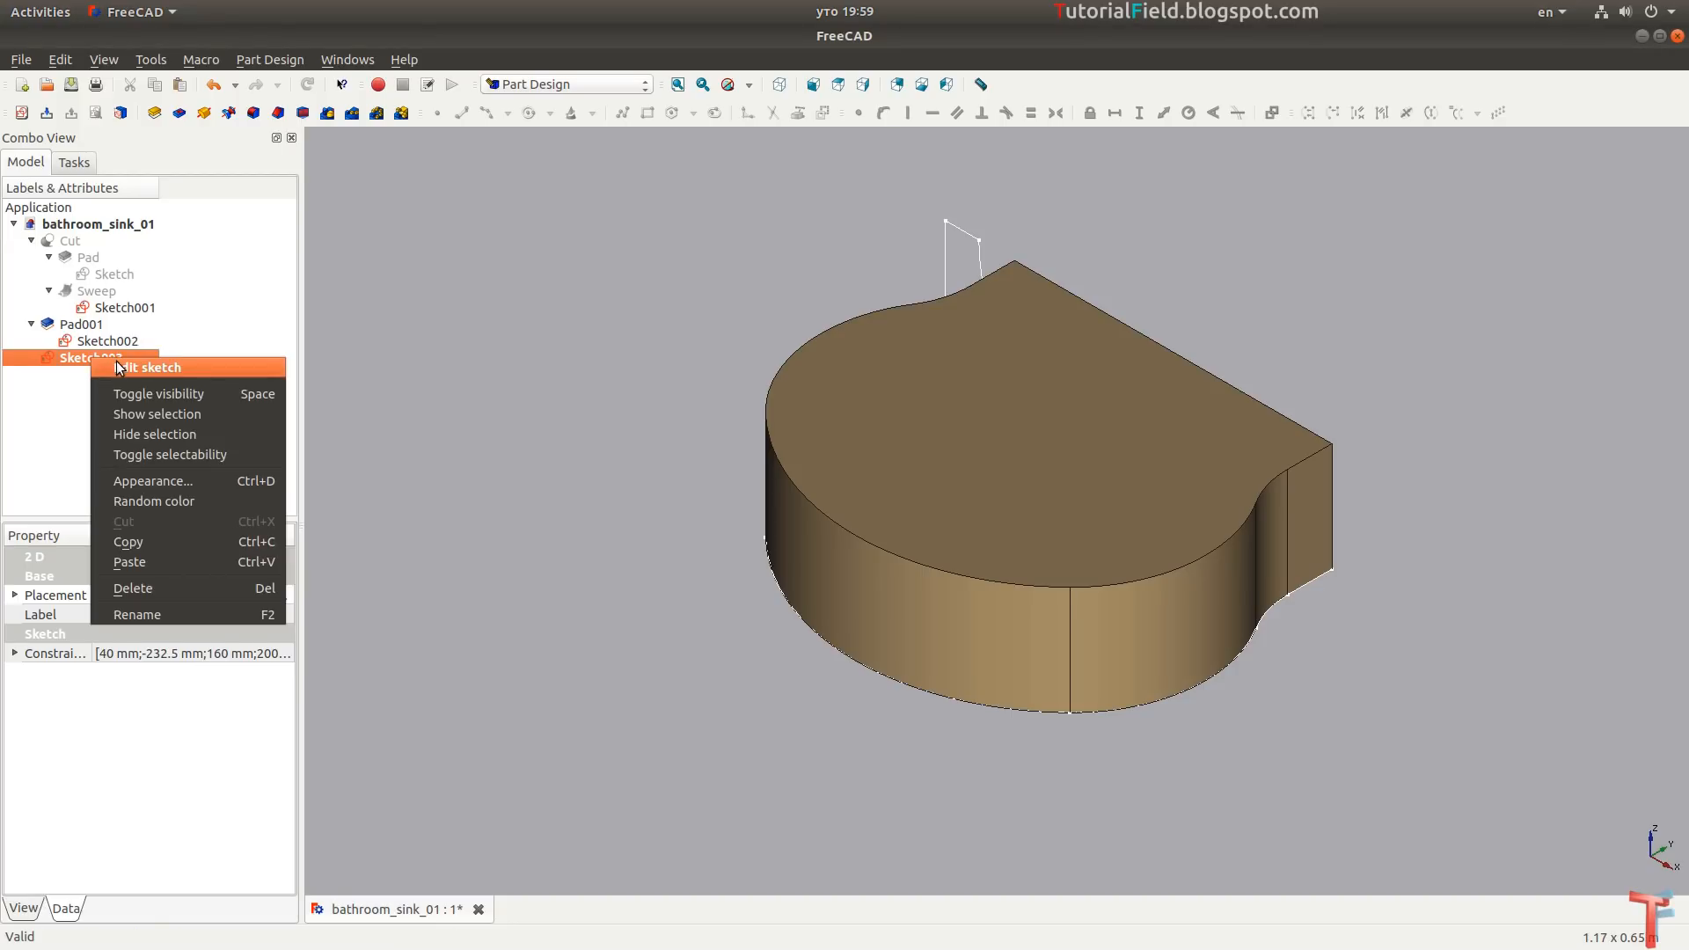
left_click(117, 366)
left_click(748, 85)
left_click(762, 167)
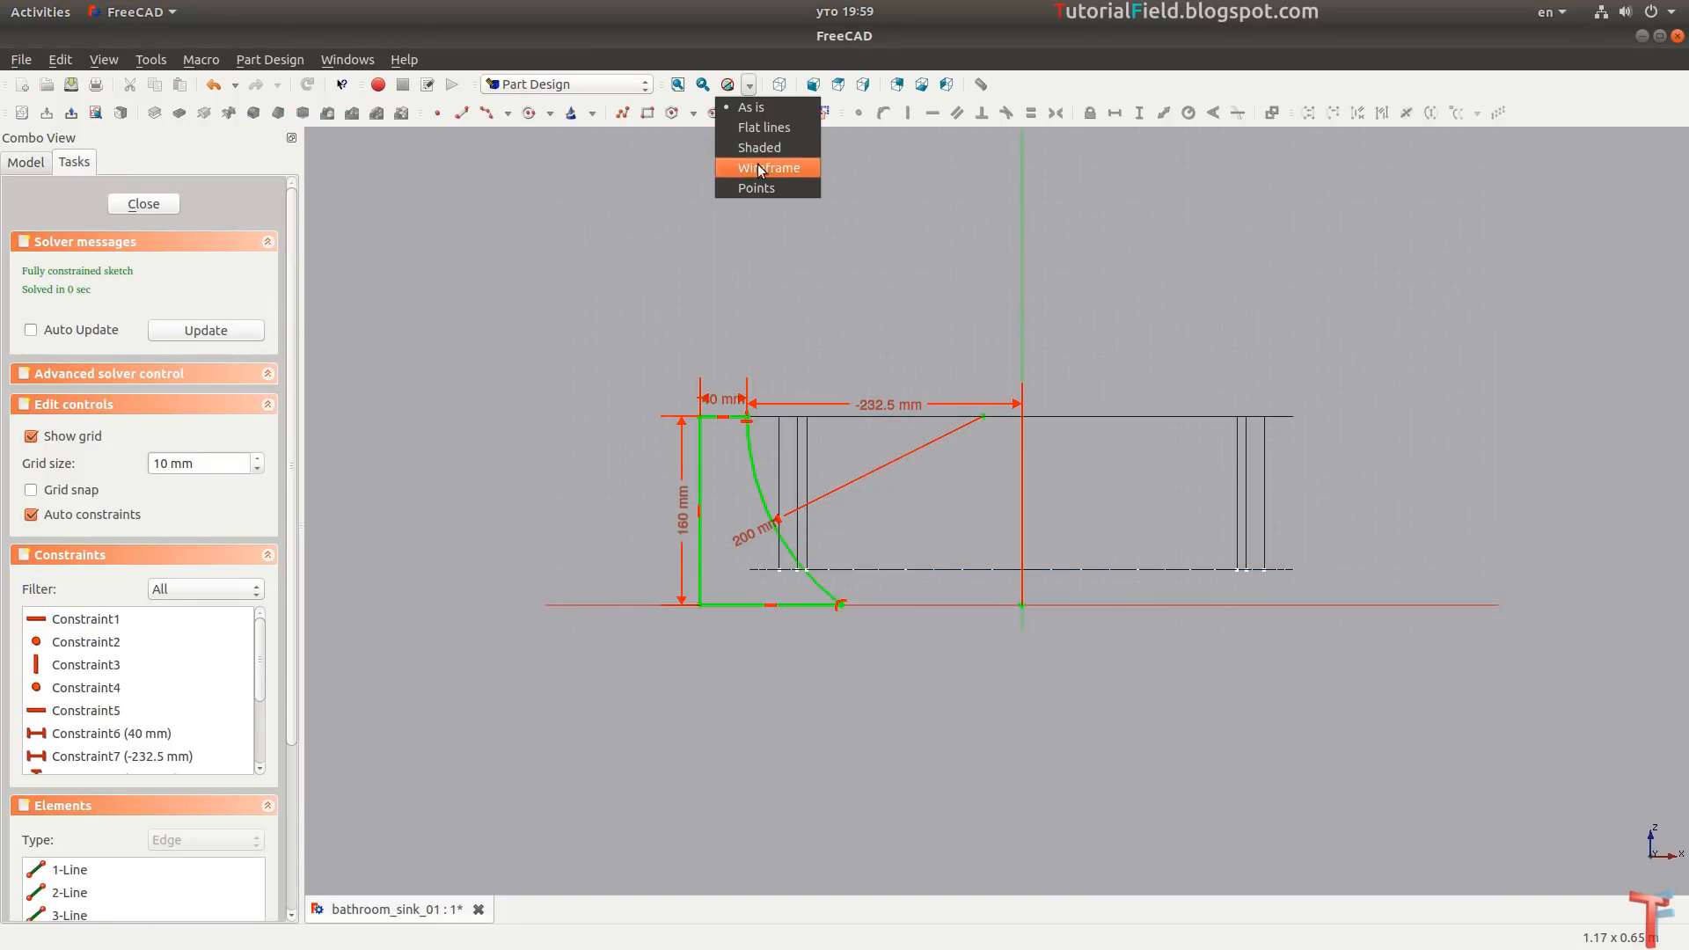
Set the horizontal distance from the copied profile's upper arc endpoint to the vertical axis to -190 mm.
scroll(667, 433, "up", 4)
middle_click_drag(667, 433, 565, 357)
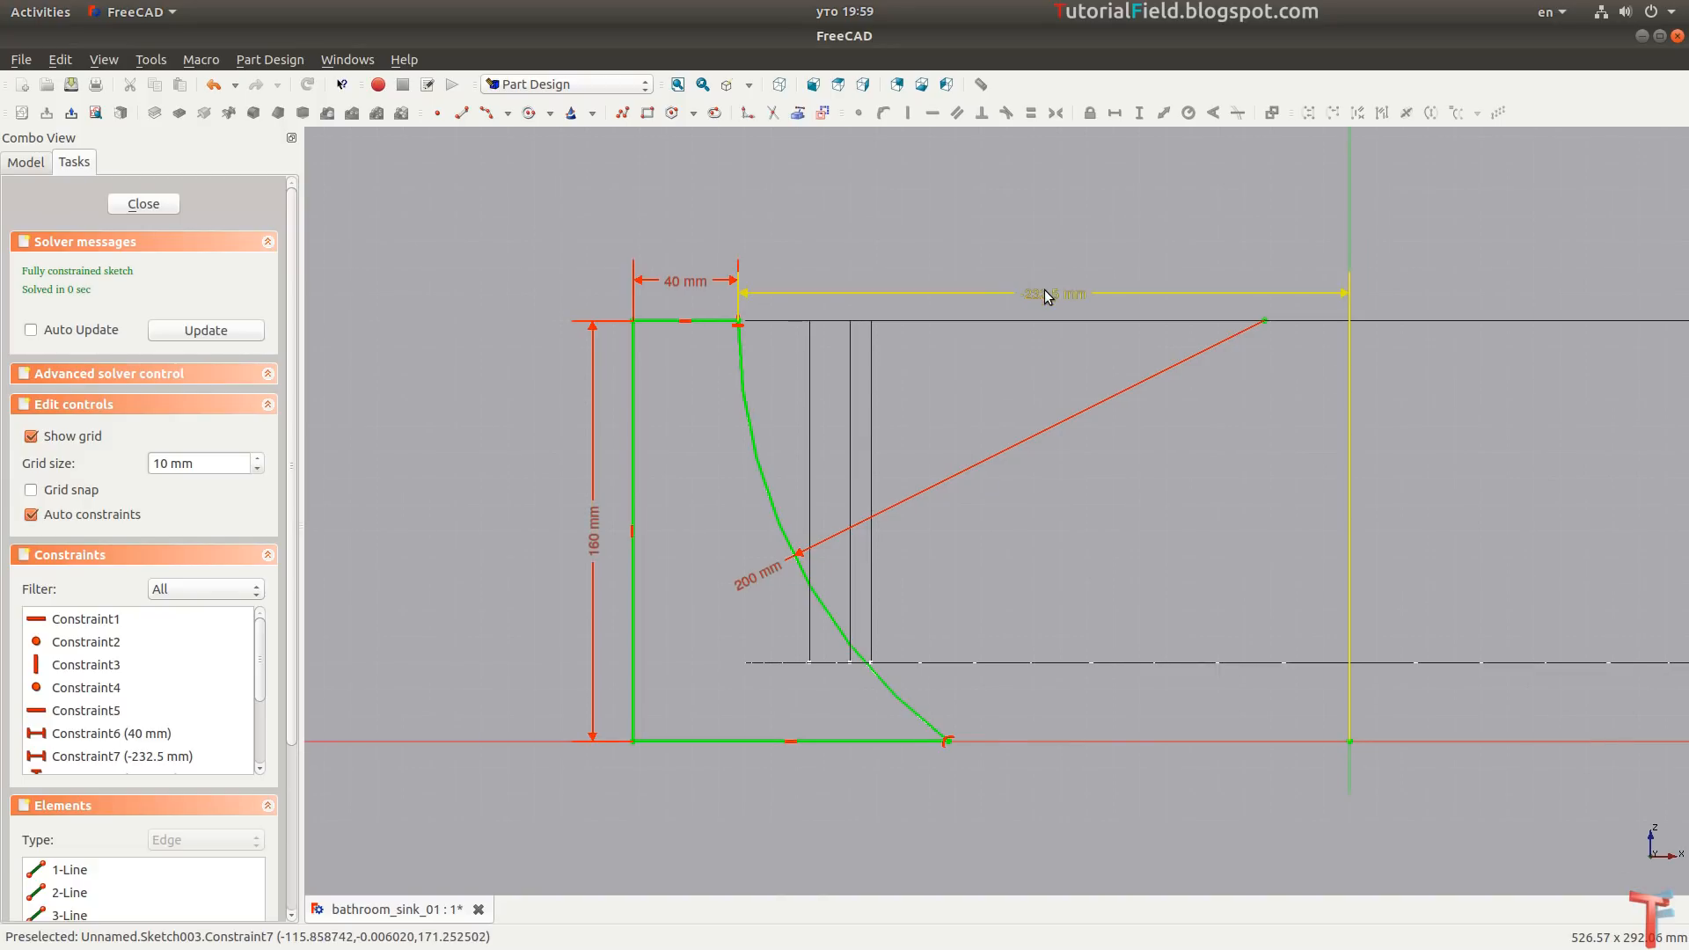
double_click(1055, 293)
key("BackSpace")
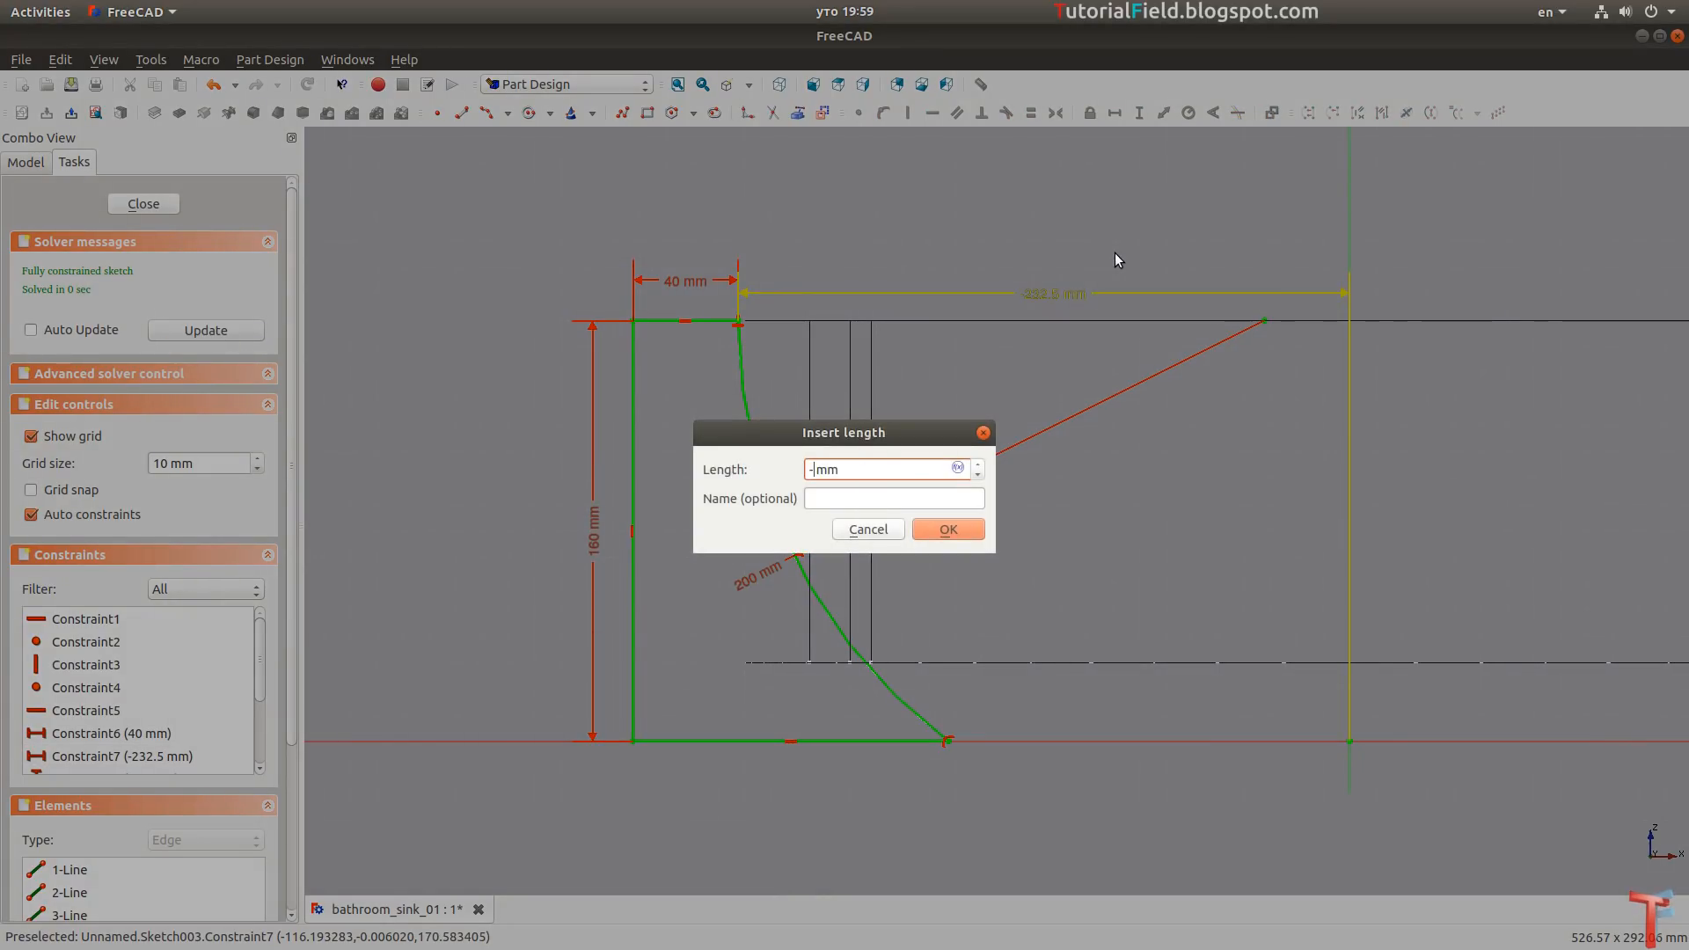
key("BackSpace")
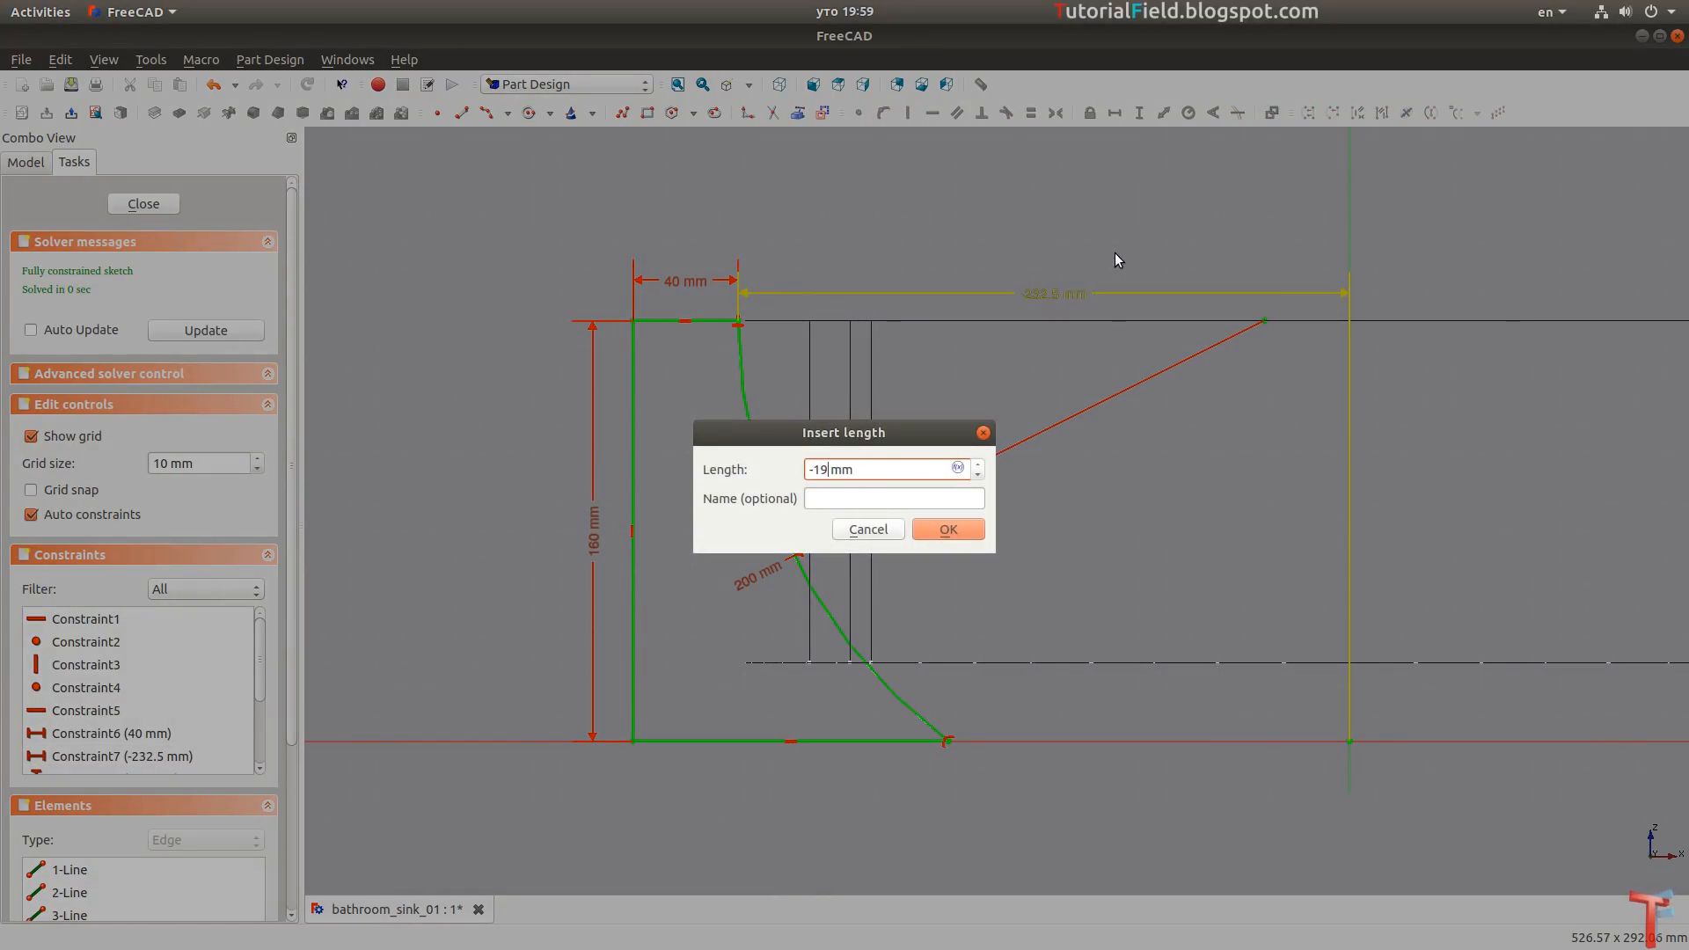
key("Return")
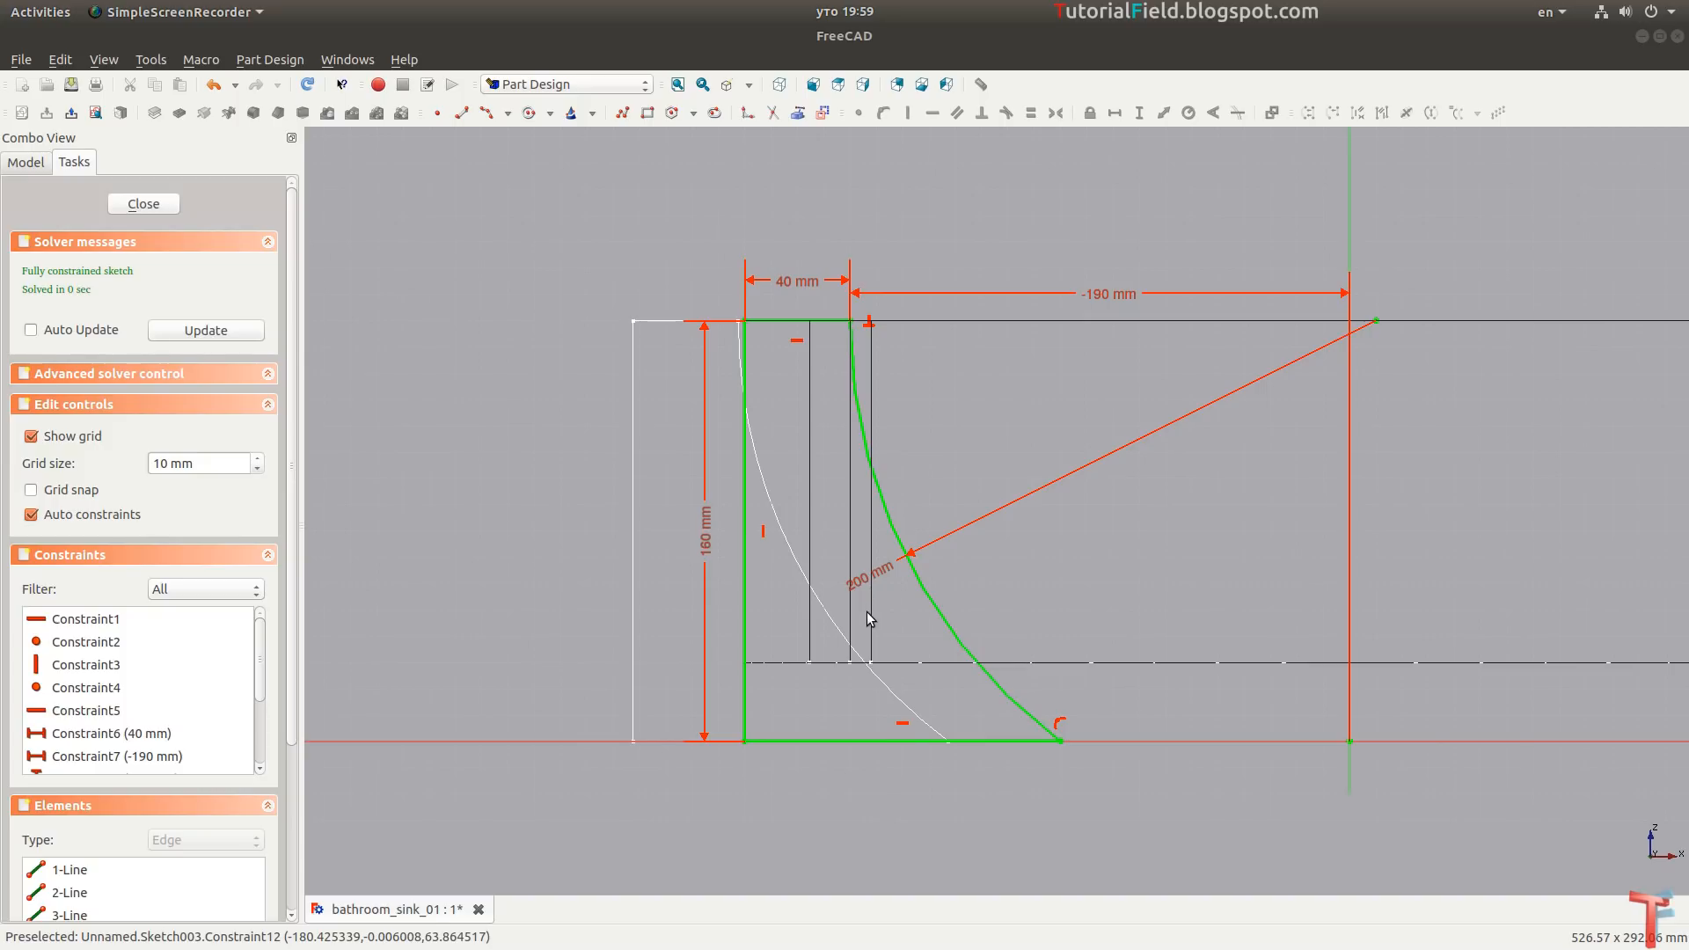
Delete the perpendicular constraint between the profile's top line and the arc, and make their endpoints coincident.
scroll(868, 615, "up", 1)
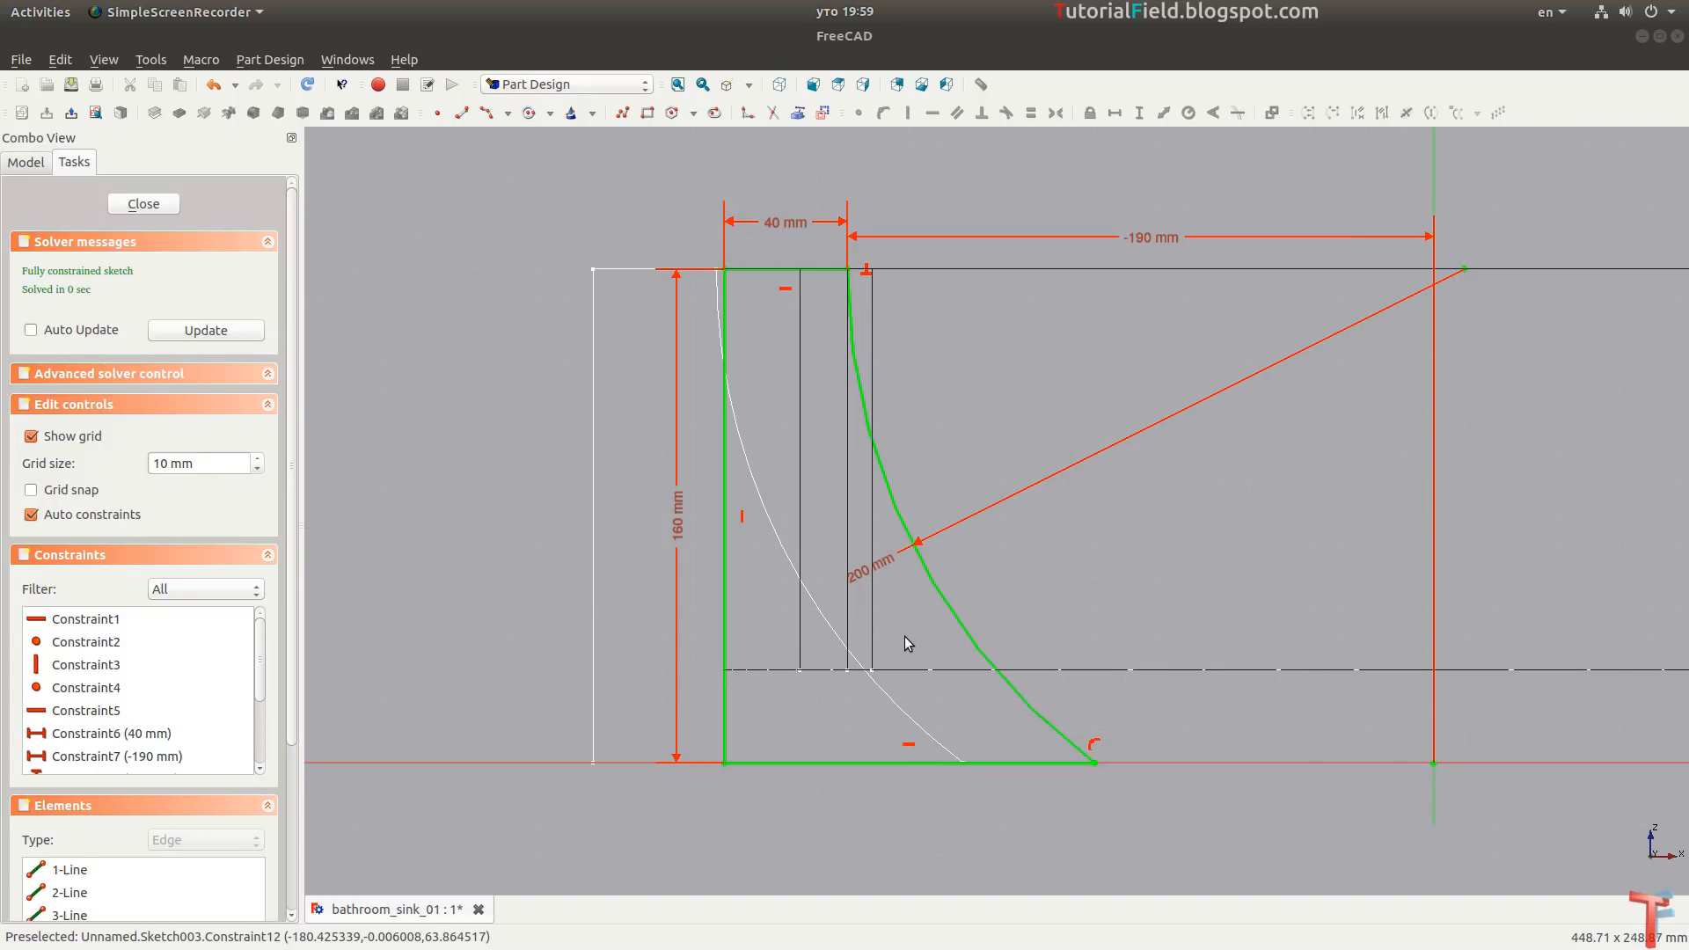
left_click(875, 298)
left_click(865, 272)
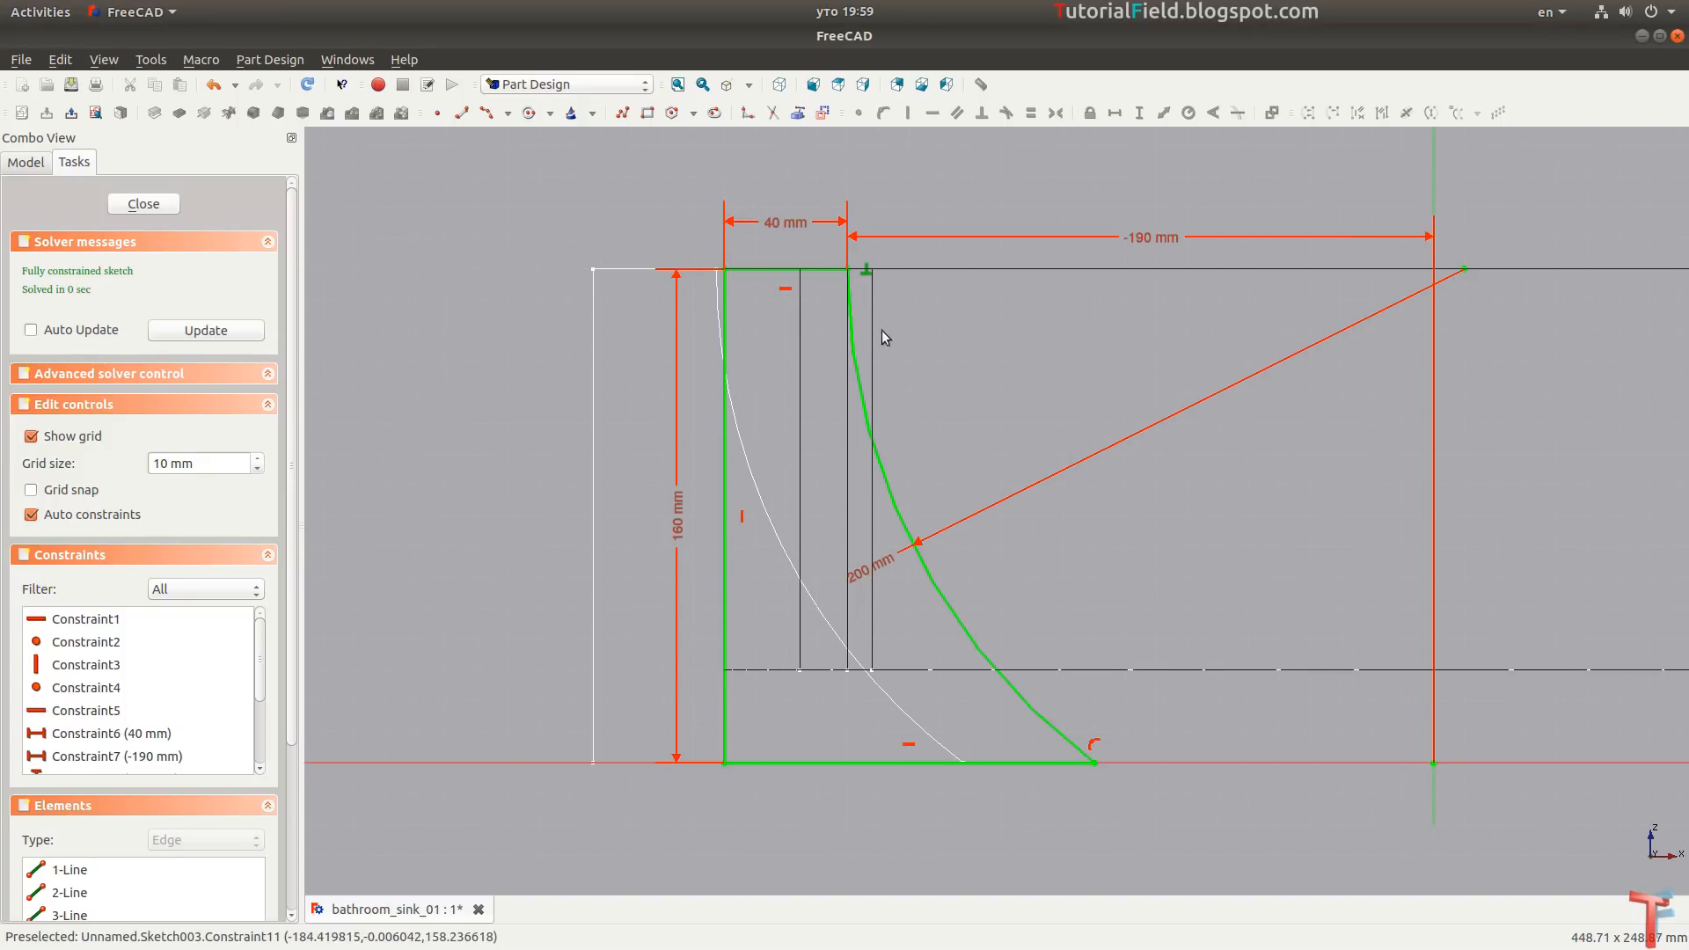
key("Delete")
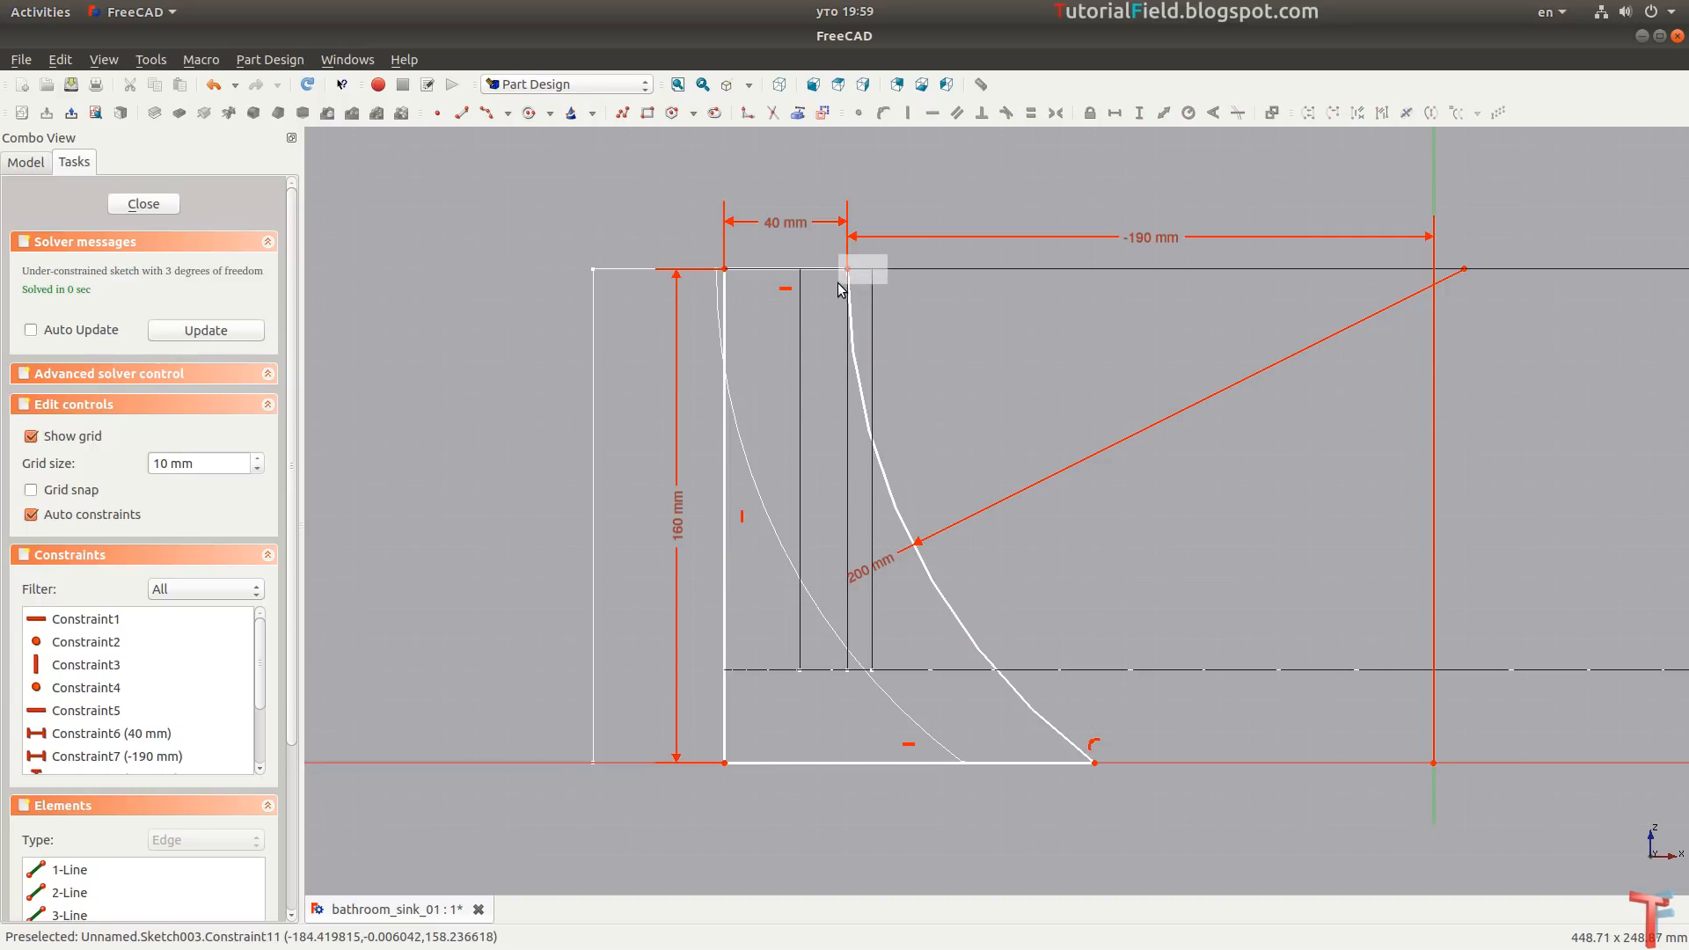
left_click(847, 269)
key("c")
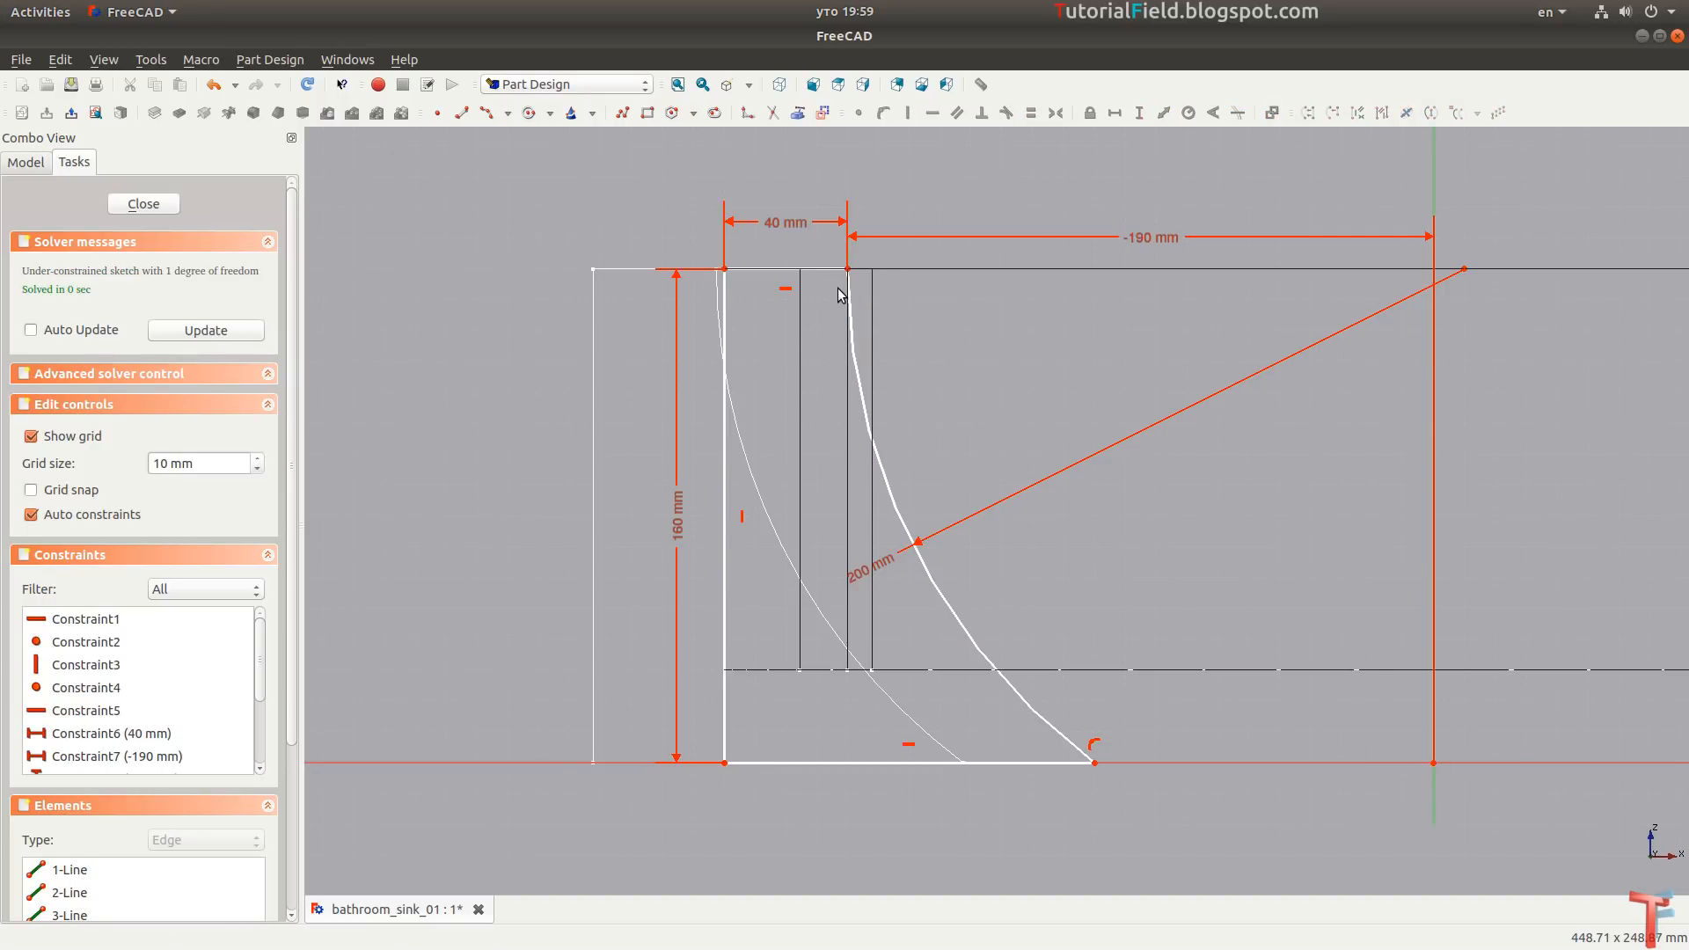
Add a horizontal length constraint of 130 mm to the profile's bottom line.
middle_click_drag(963, 737, 952, 637)
left_click(965, 666)
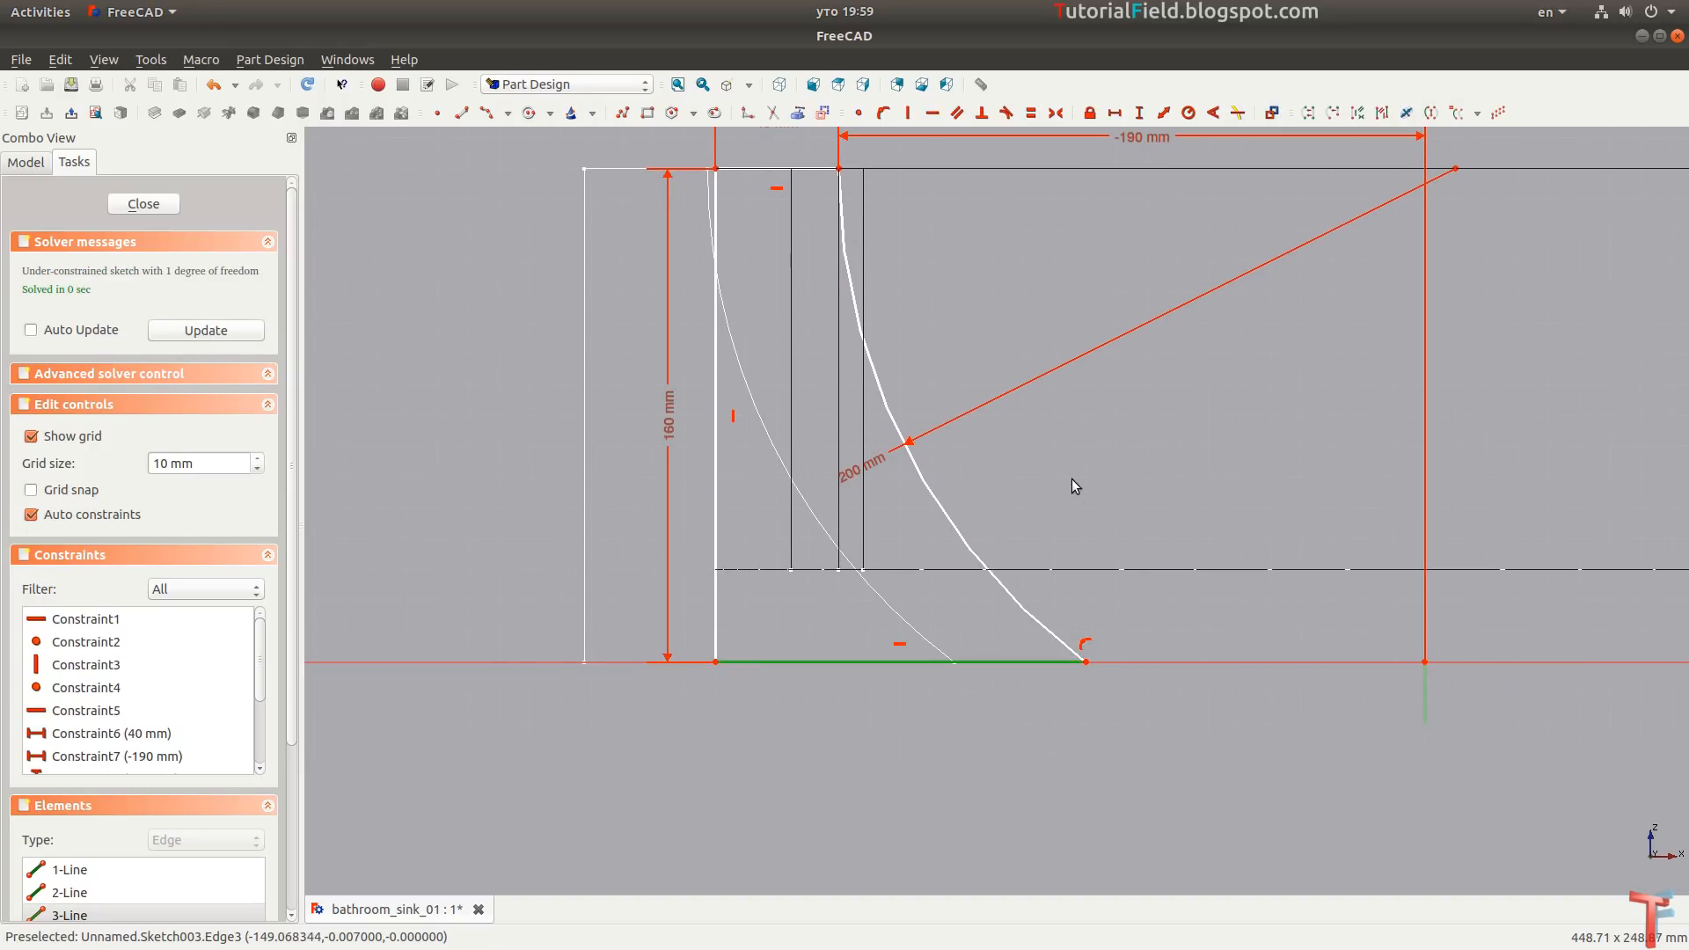
key("shift+h")
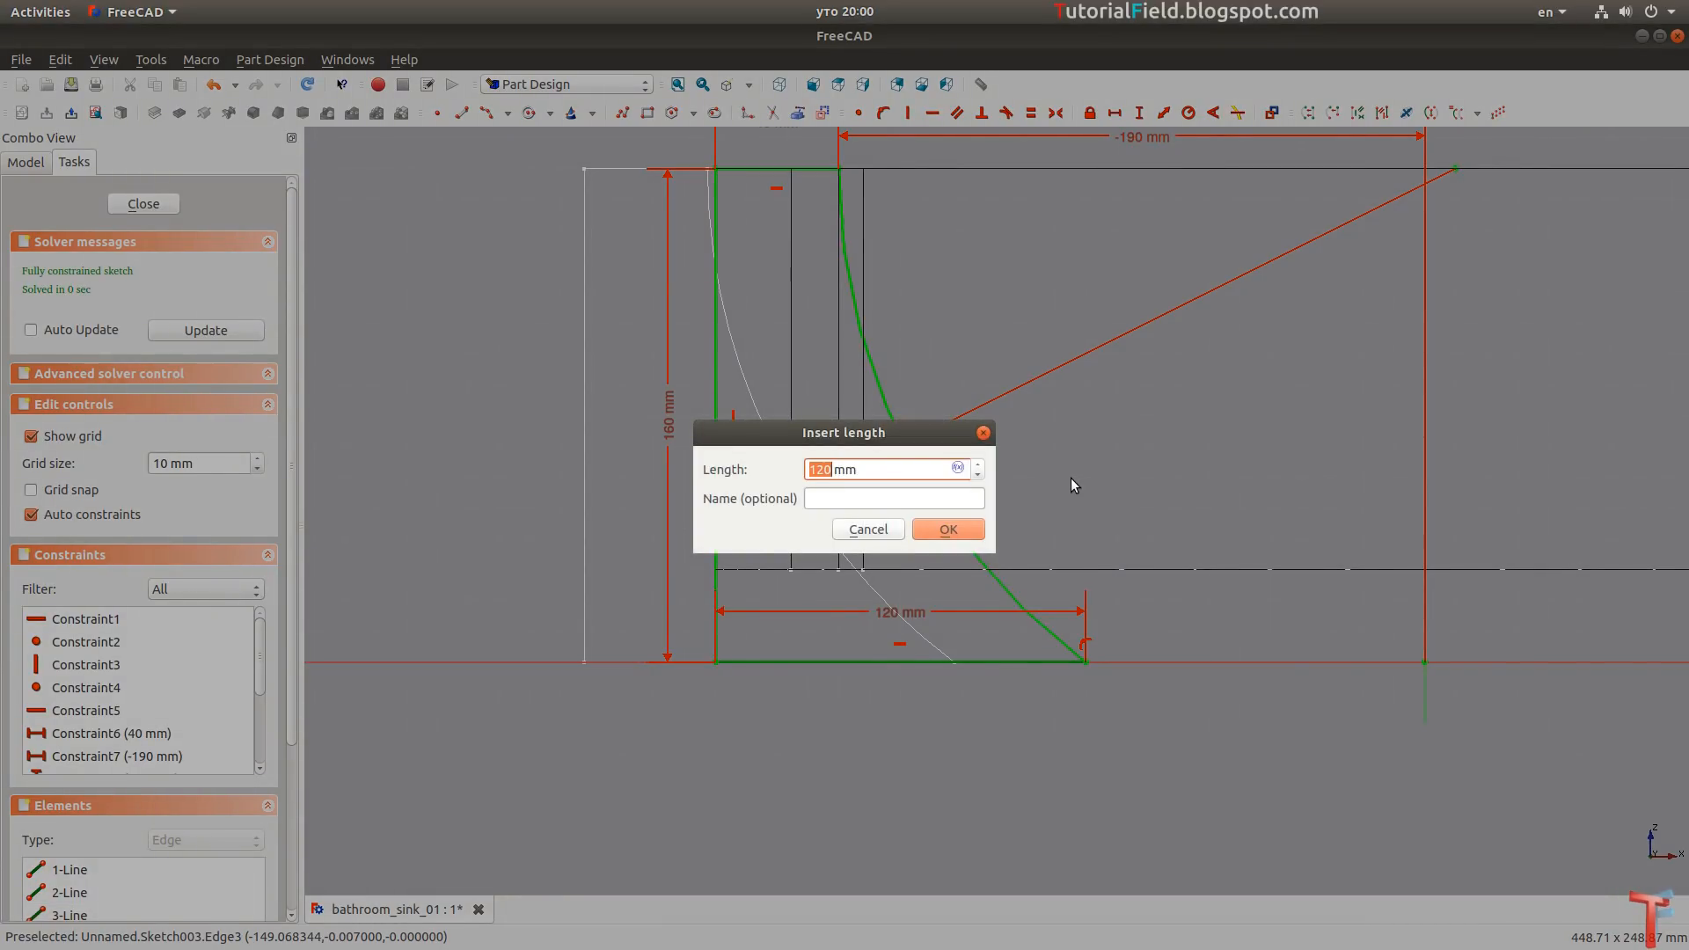
type("130")
key("Return")
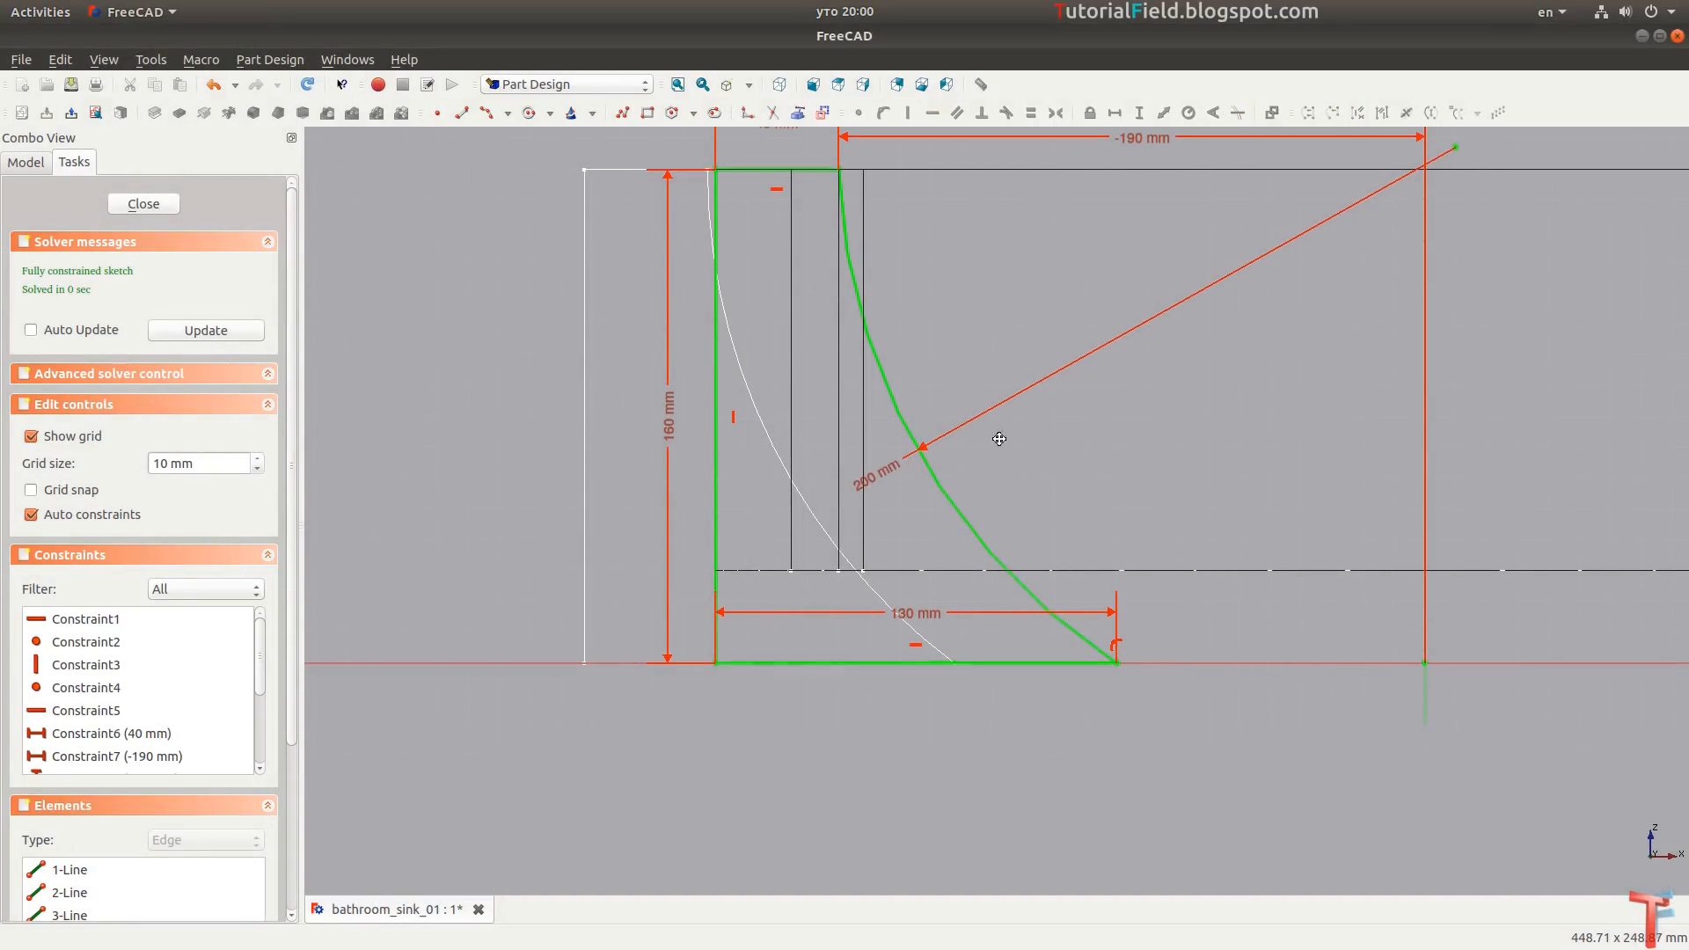
Close the copied profile sketch and change the display from wireframe back to solid faces in an axonometric view.
middle_click_drag(999, 438, 940, 509)
left_click_drag(867, 689, 865, 798)
left_click(143, 204)
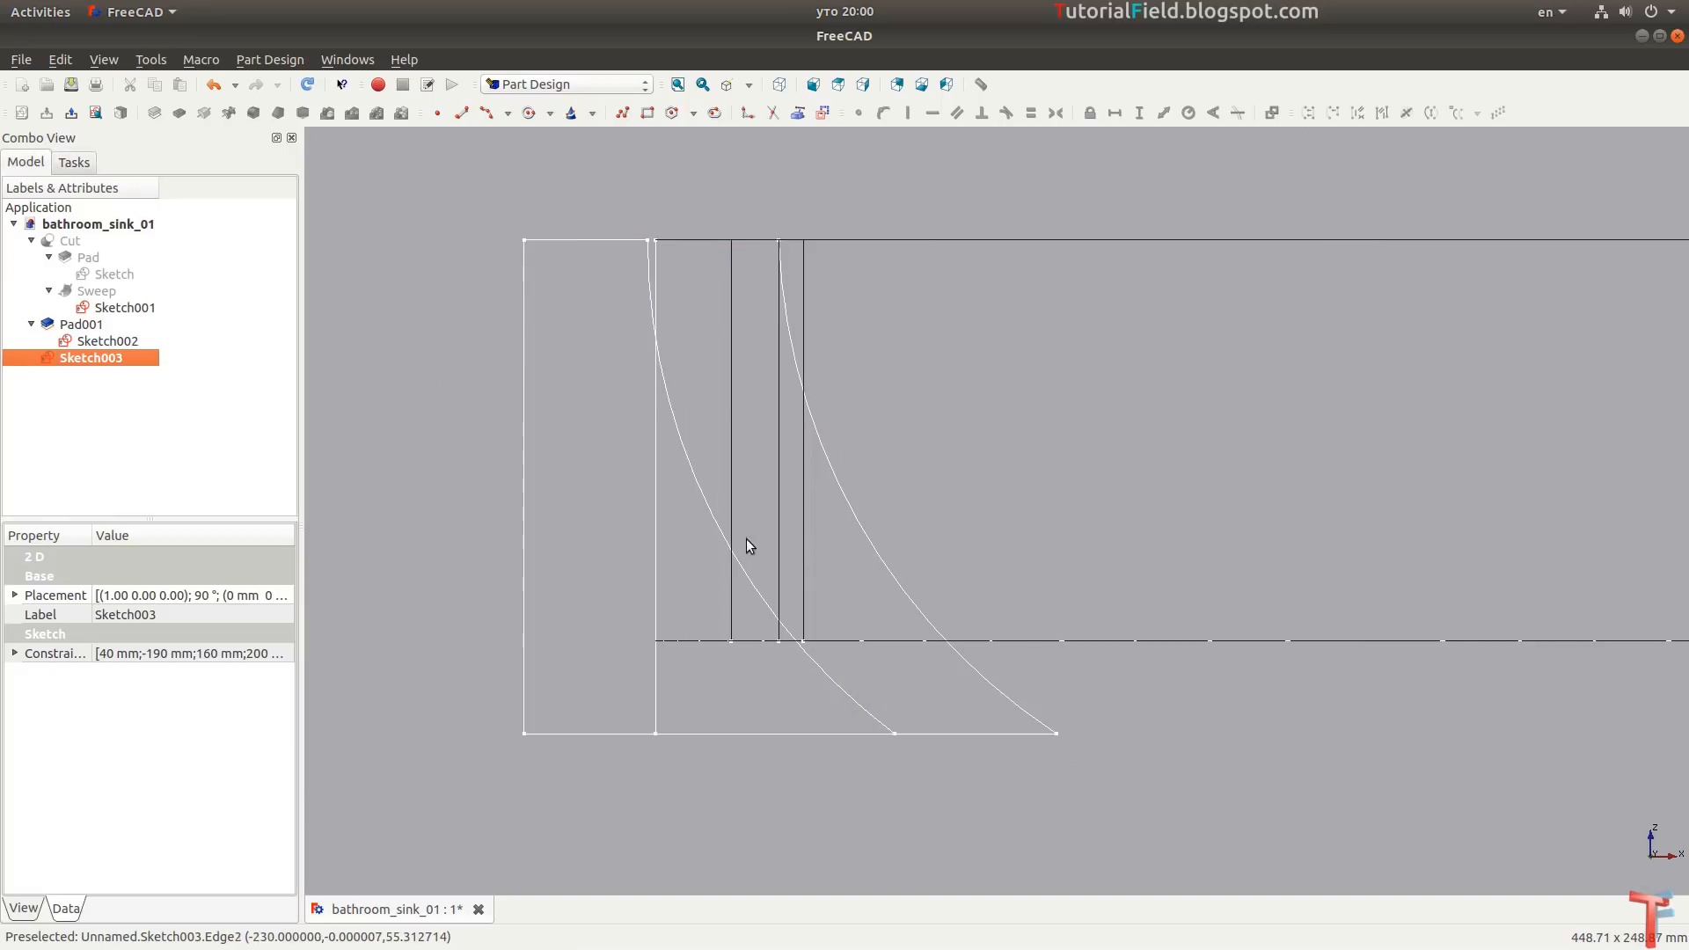
left_click(678, 86)
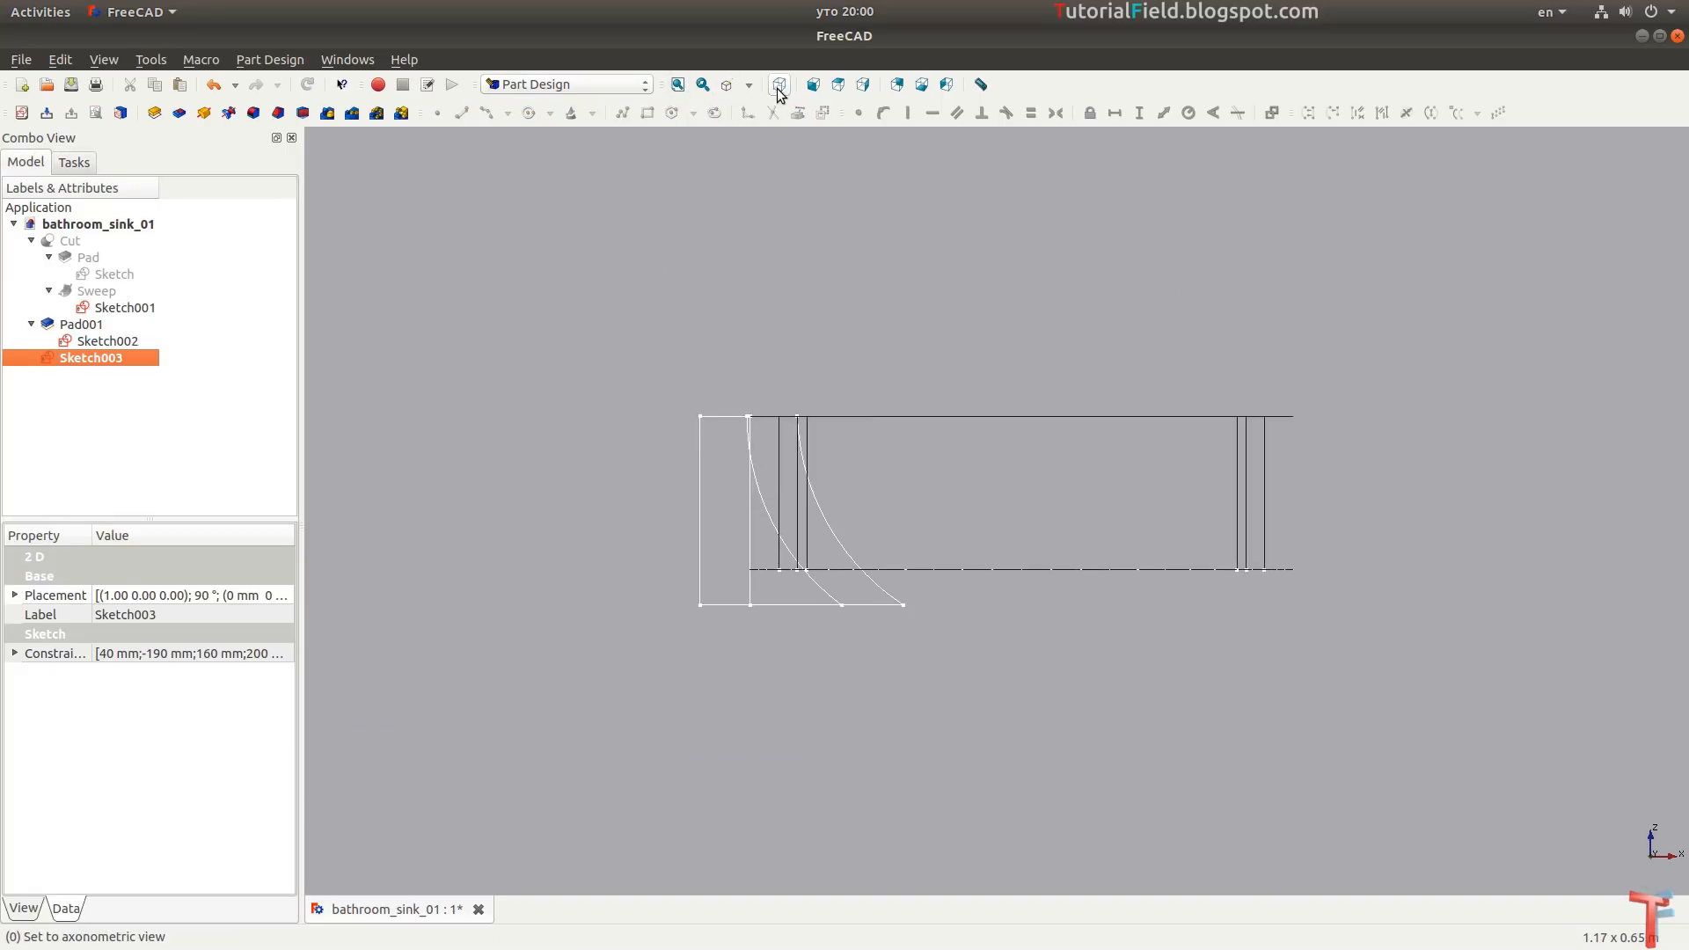
left_click(780, 88)
left_click(748, 84)
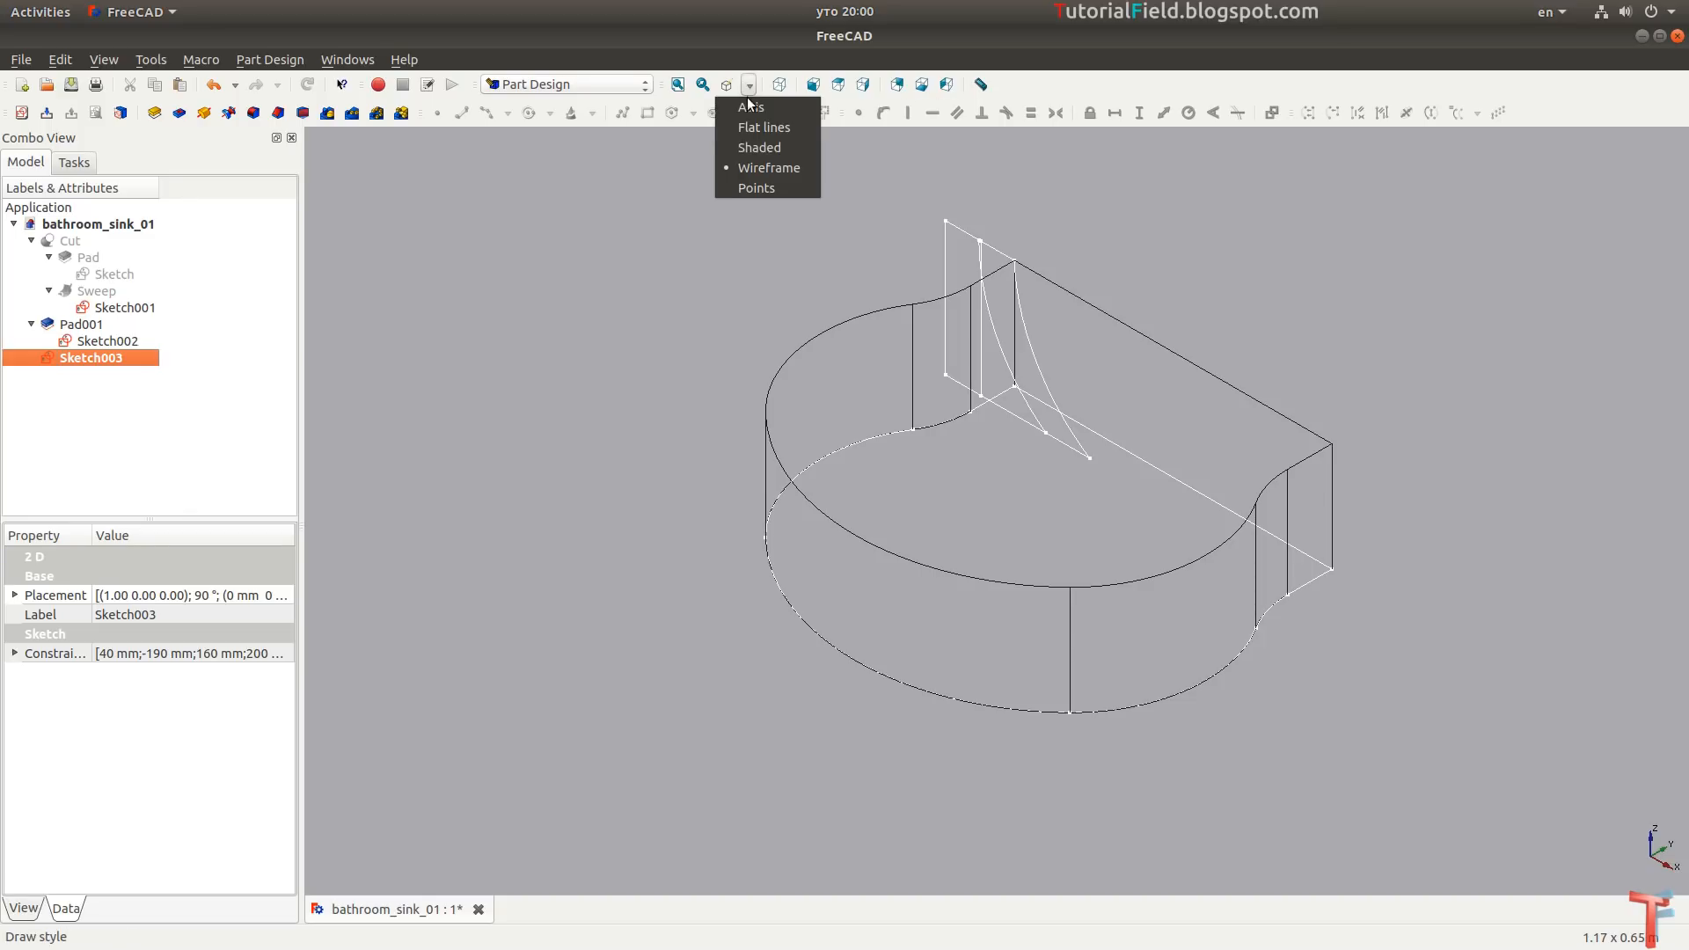
left_click(751, 150)
Hide the original profile sketch, Sketch001.
mouse_move(743, 582)
middle_mouse_down()
mouse_move(1037, 592)
mouse_move(1131, 565)
middle_mouse_up()
middle_click_drag(829, 366, 642, 352)
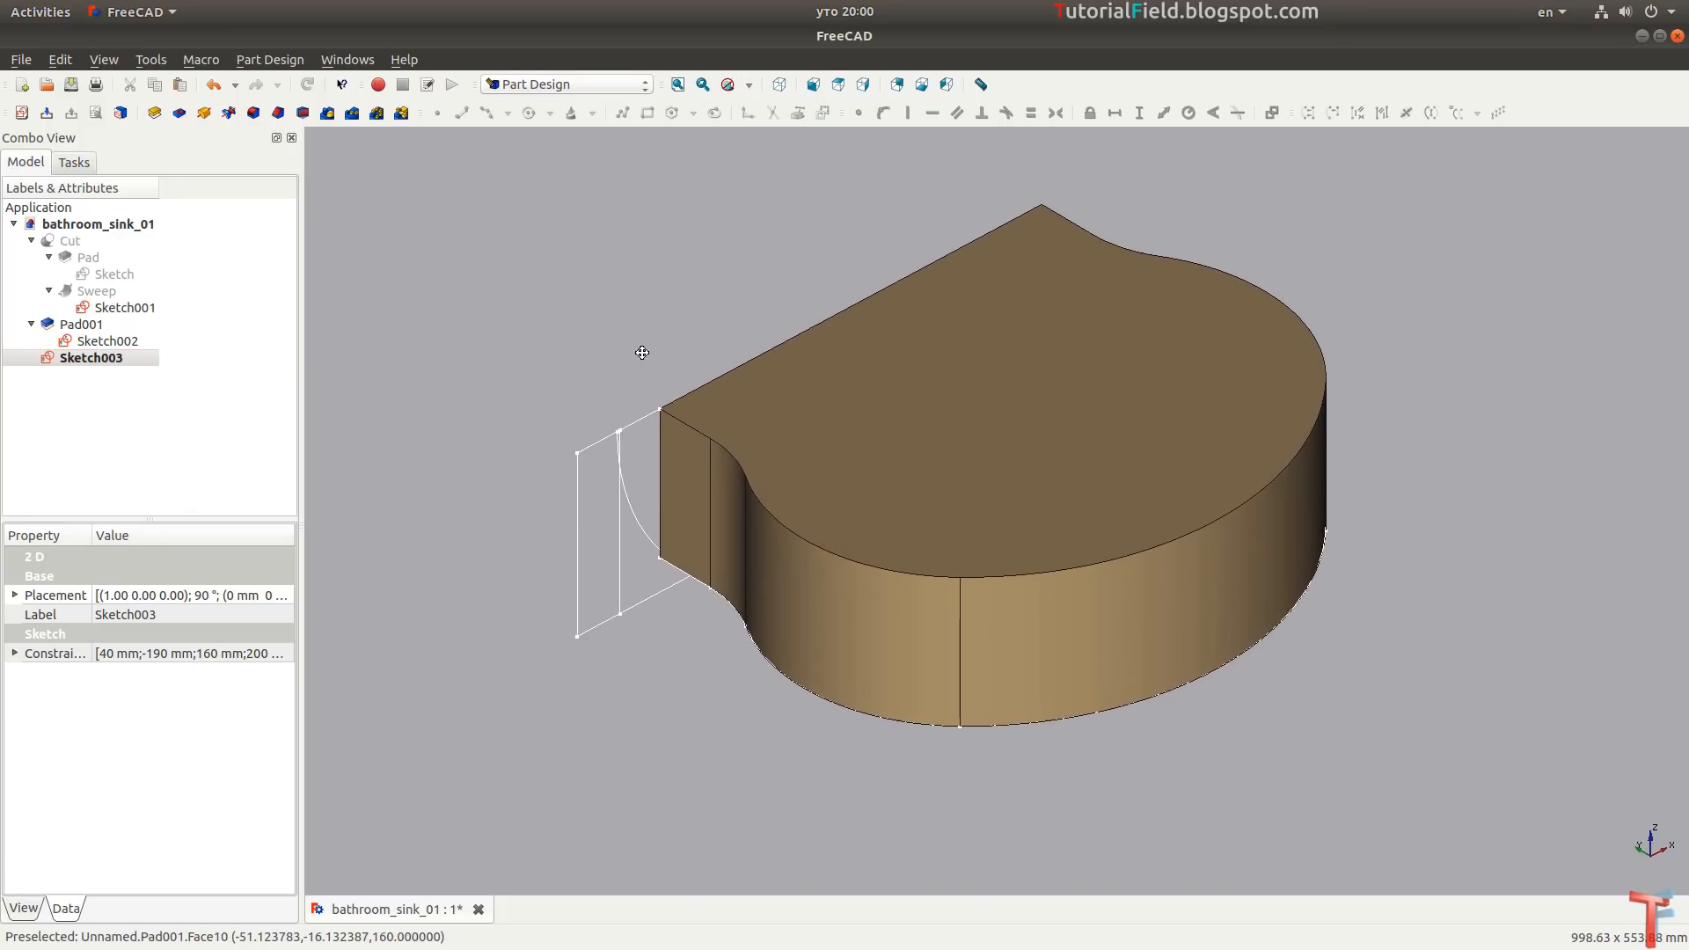
left_click(132, 308)
left_click(128, 342)
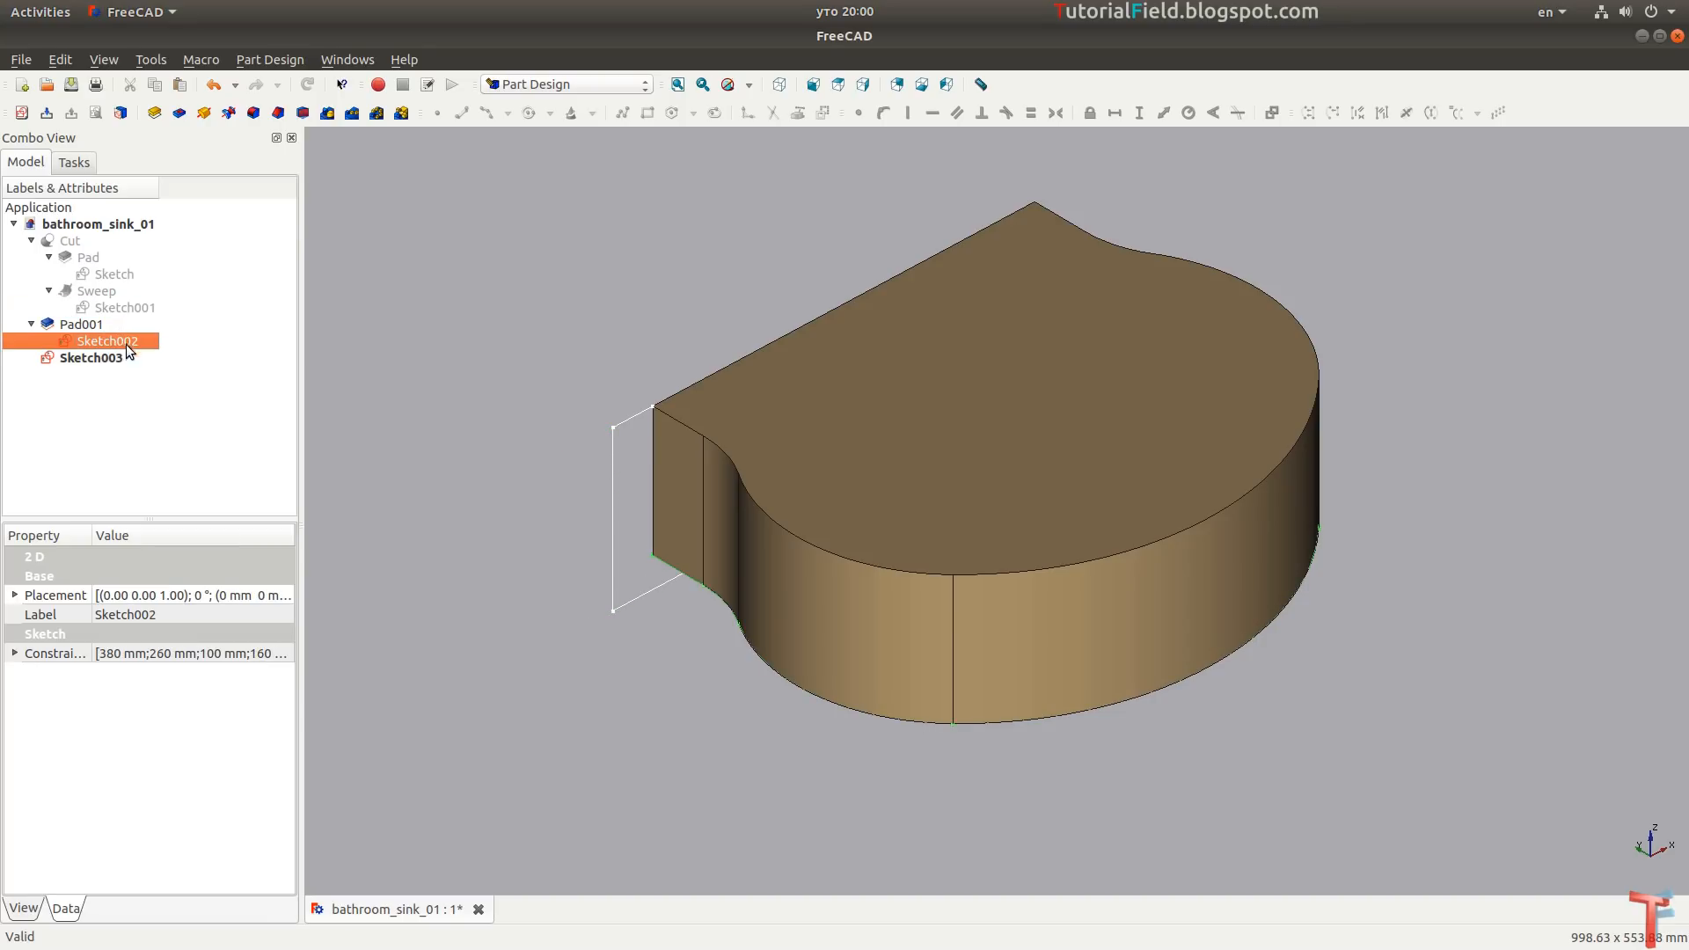
left_click(121, 355)
Start a Sweep in the Part workbench with Sketch003 as its profile.
middle_click_drag(607, 400, 545, 376)
scroll(556, 355, "up", 2)
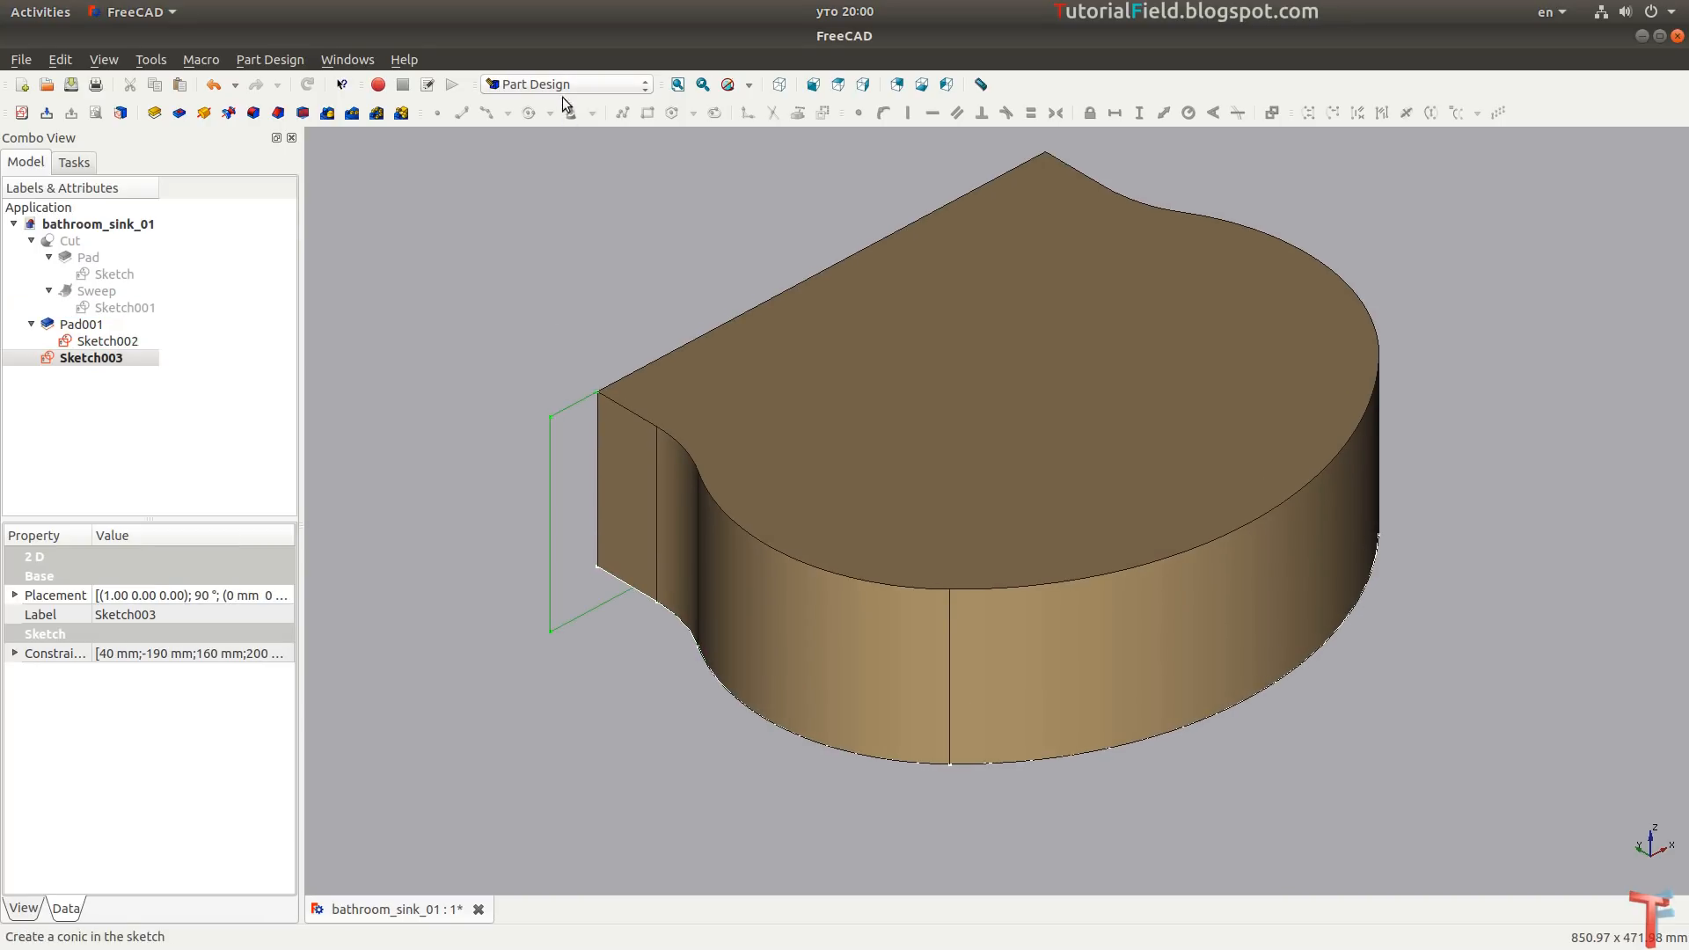
left_click(562, 85)
left_click(543, 369)
left_click(402, 112)
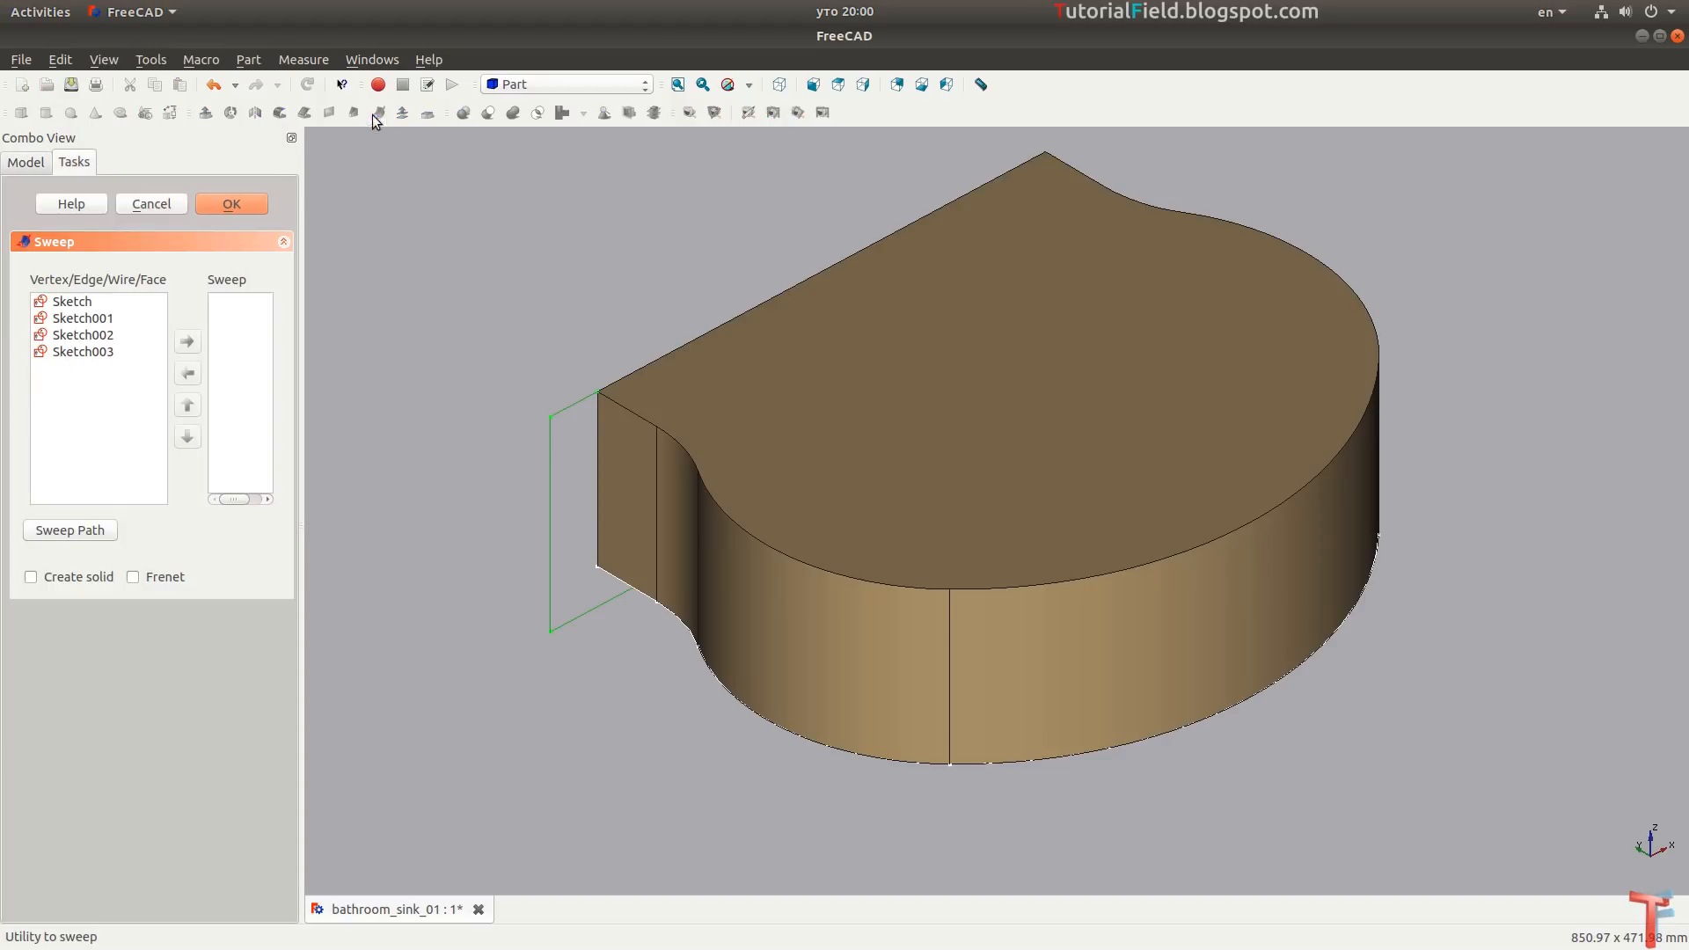
left_click(69, 352)
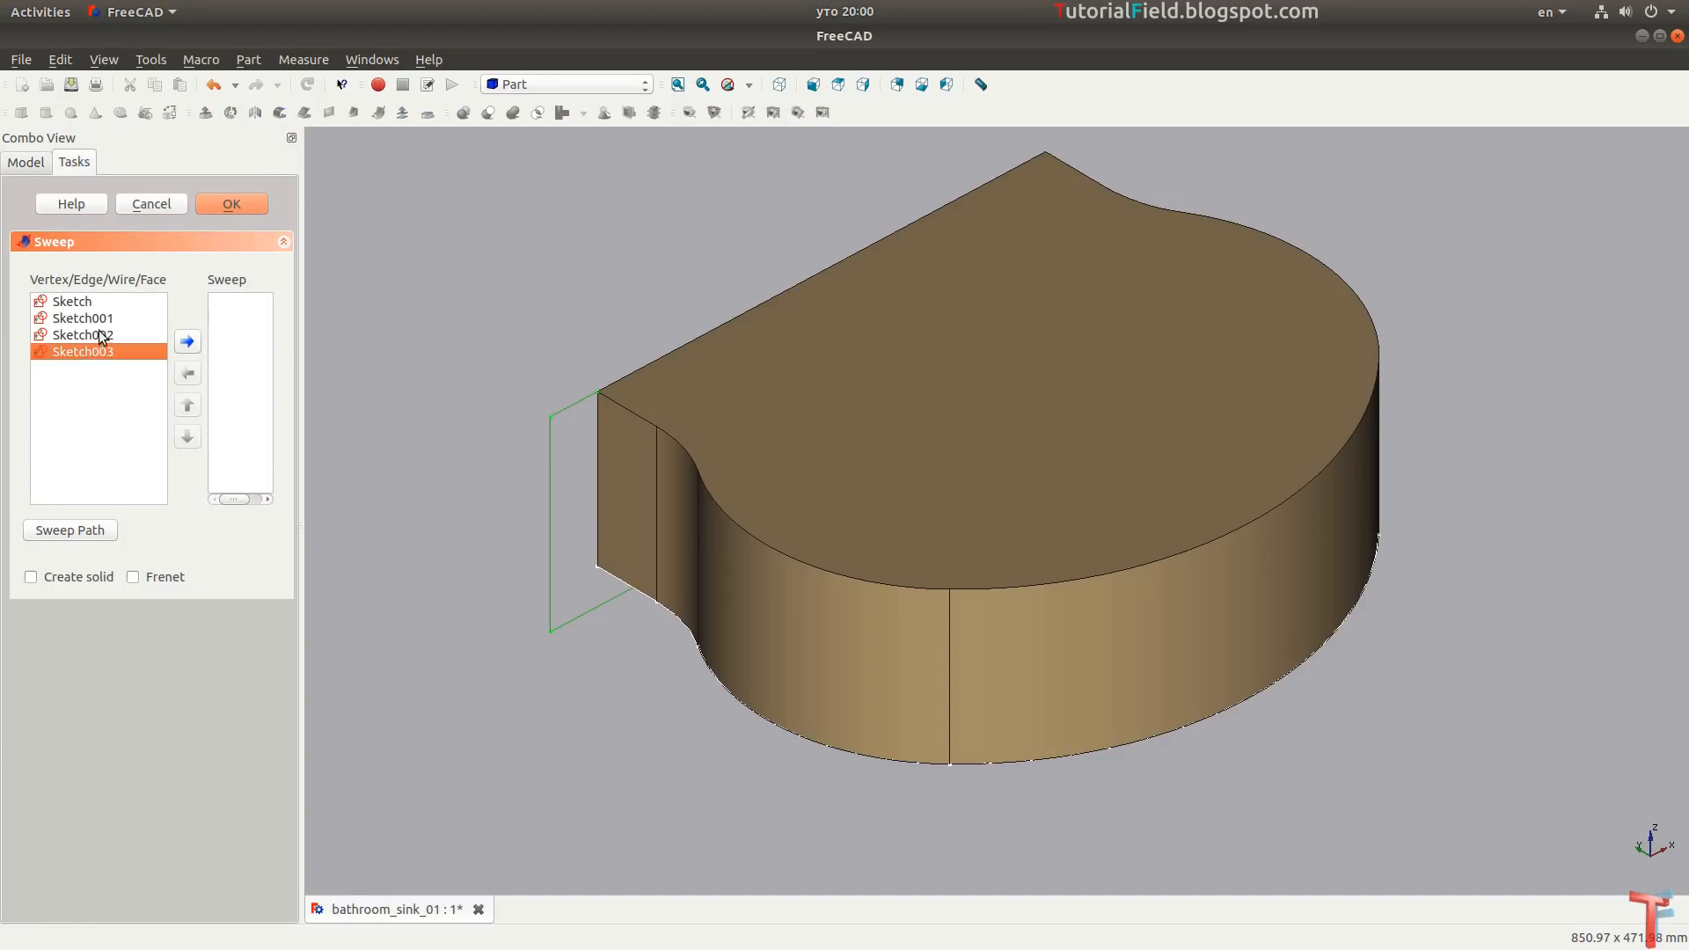
left_click(187, 342)
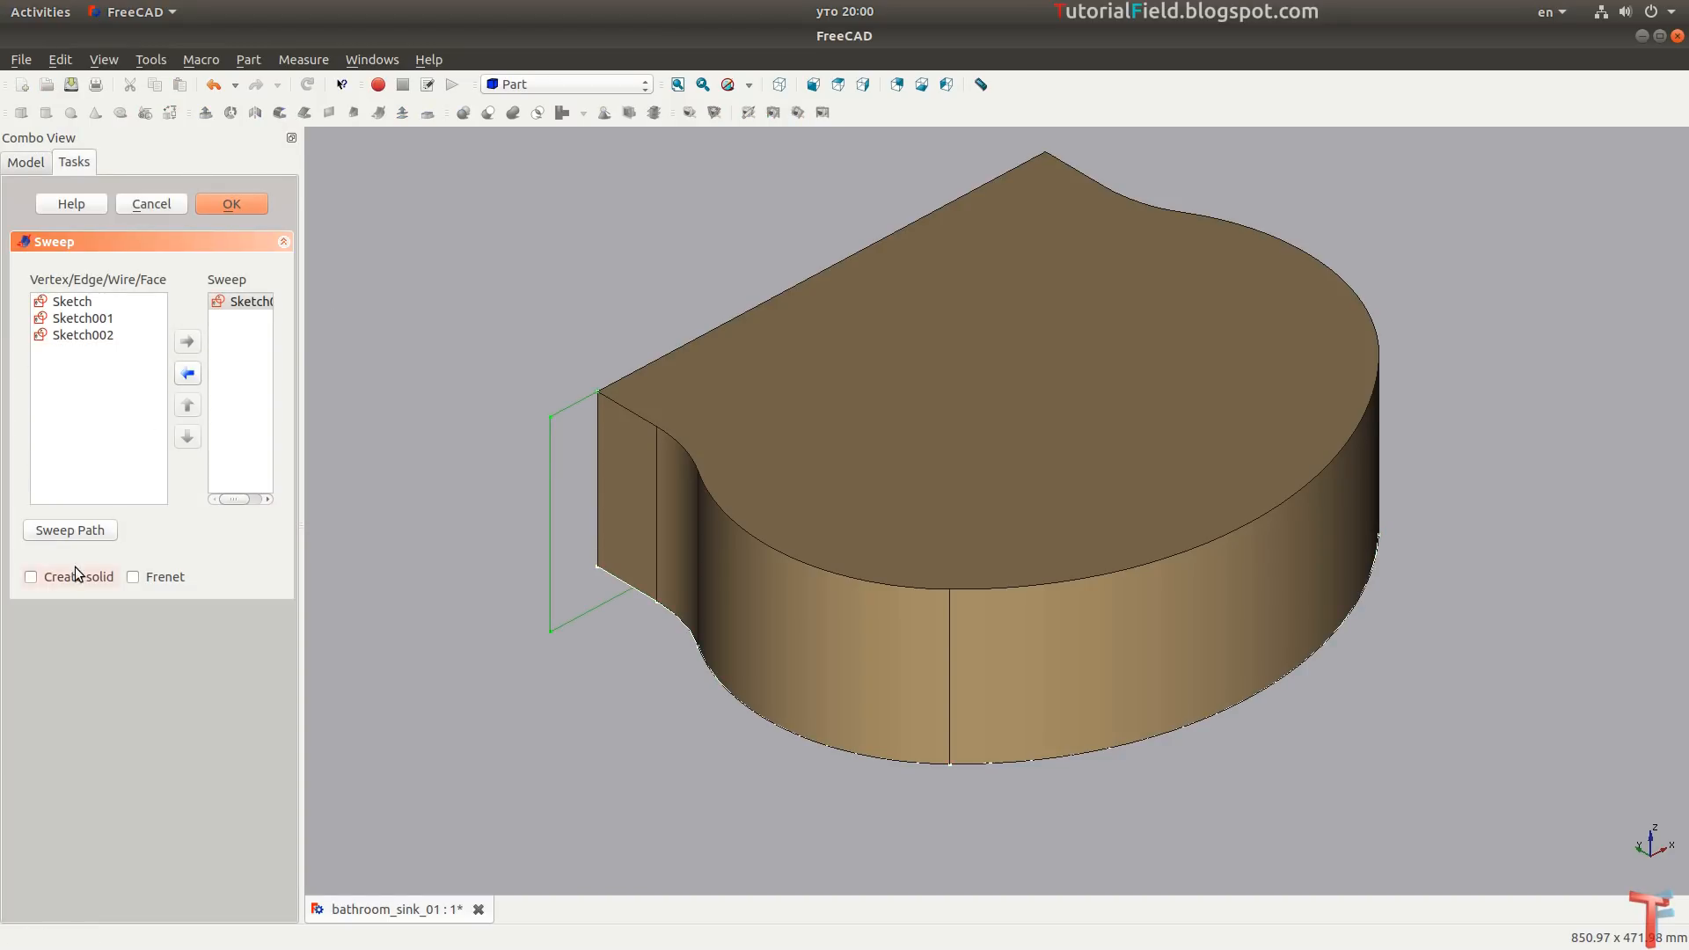
Use the curved front and side edges of Pad001's upper face as the sweep path and create it with Create solid and Frenet enabled.
left_click(94, 531)
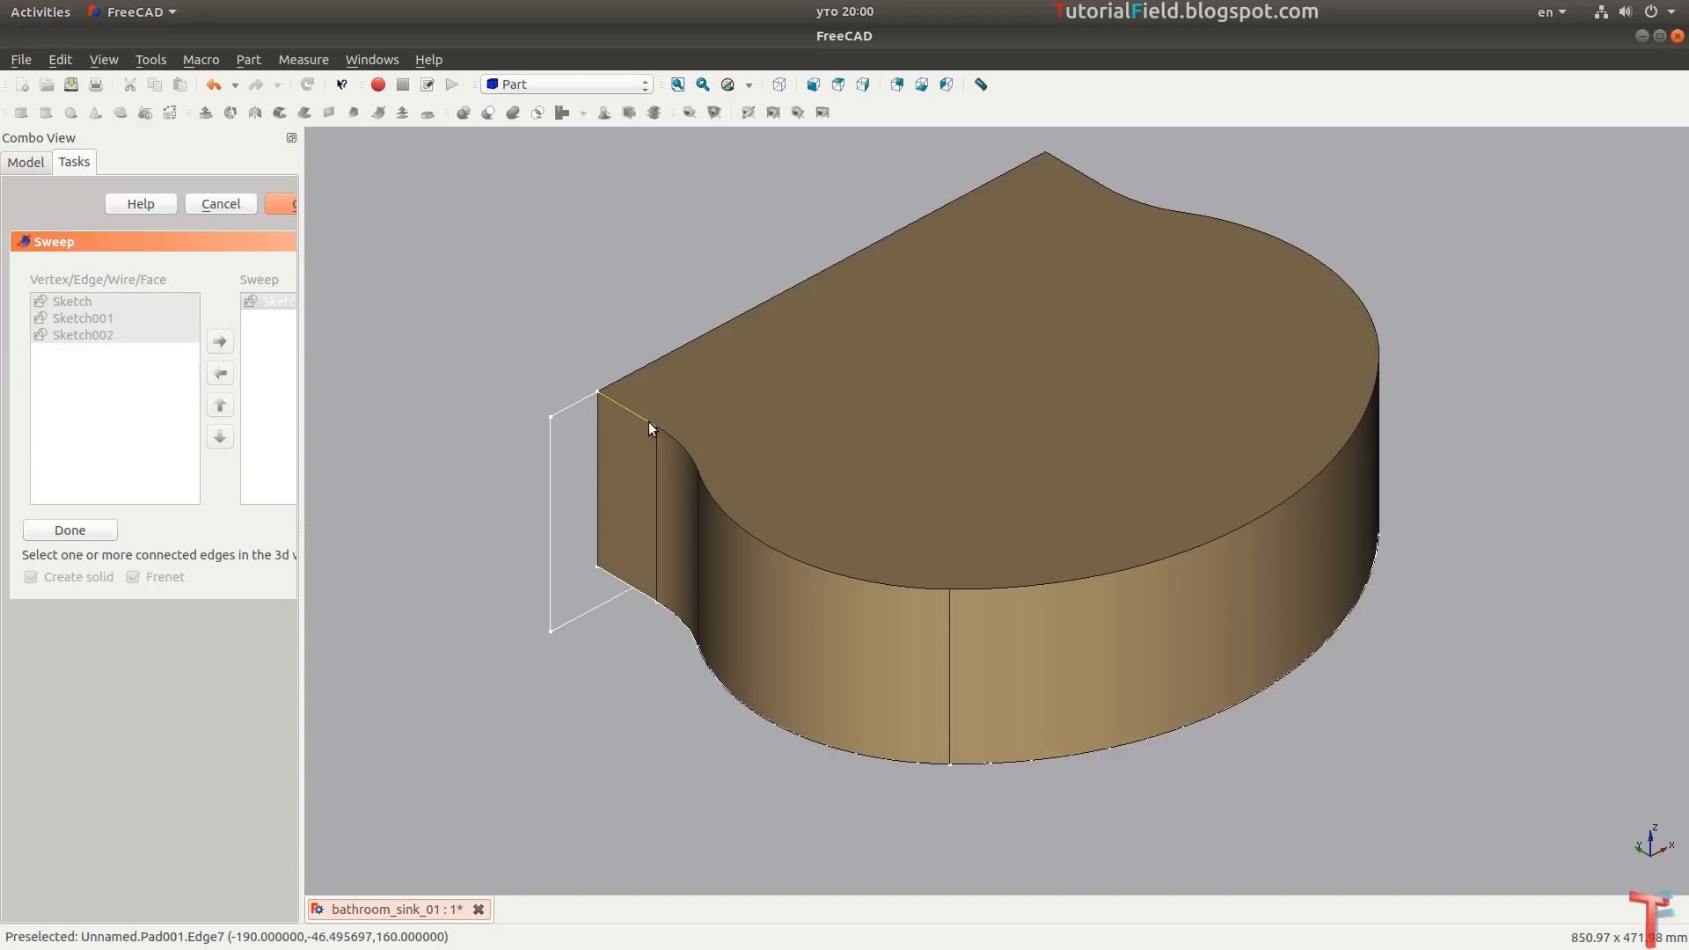
left_click(715, 477)
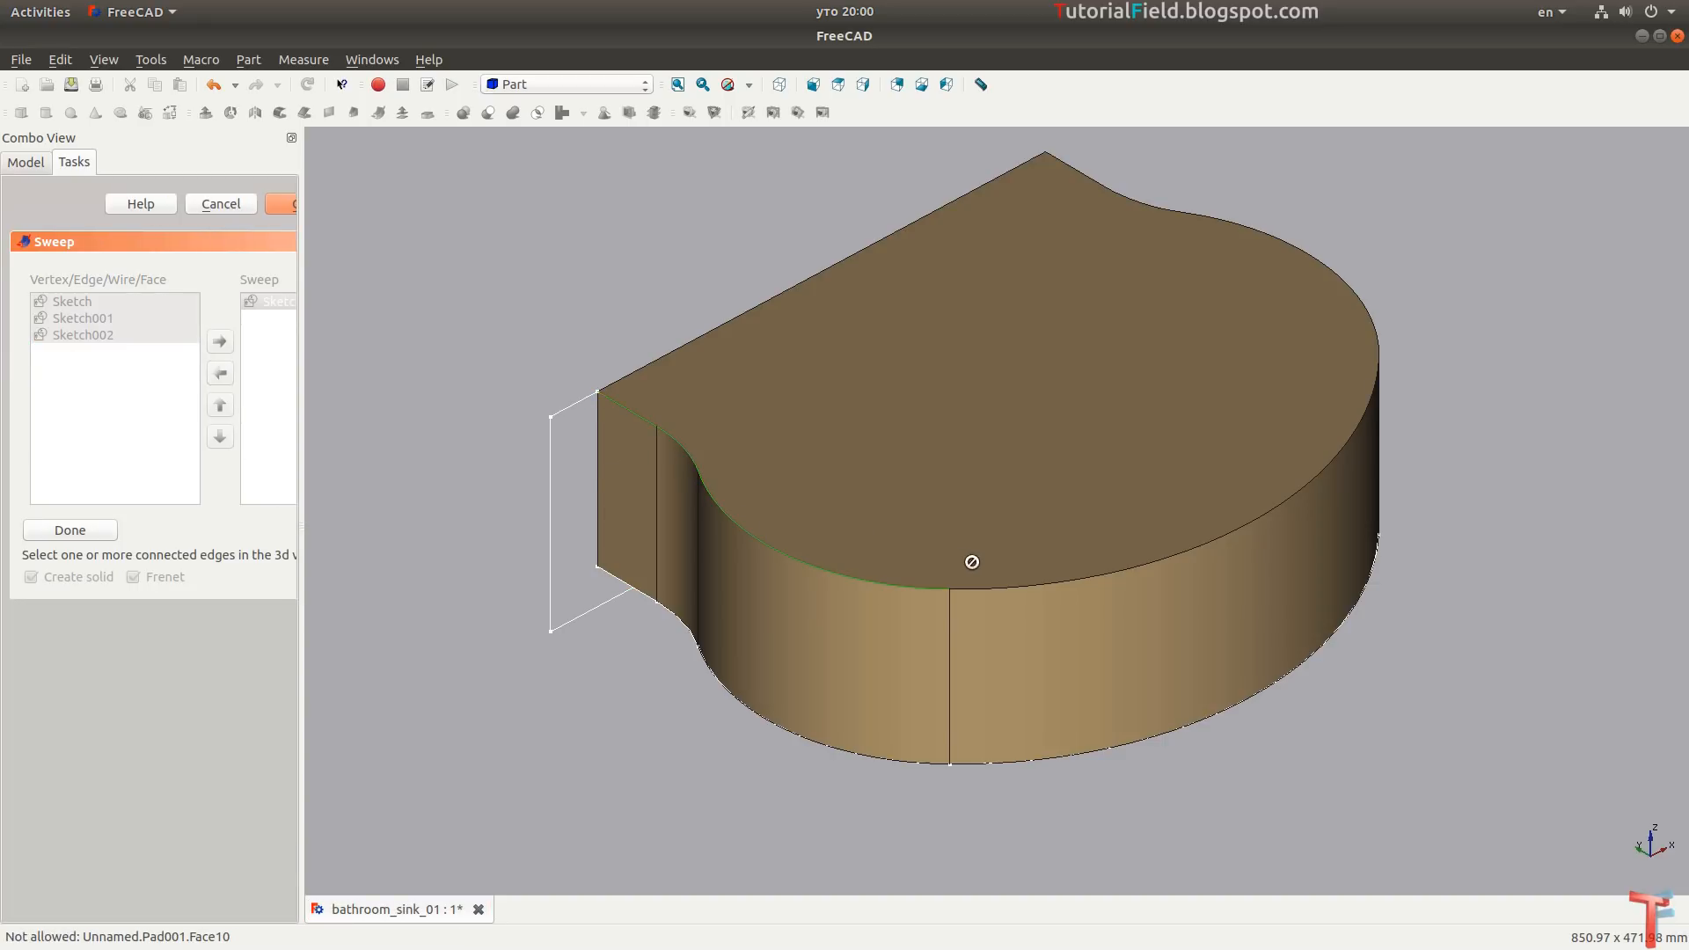
left_click(1013, 588)
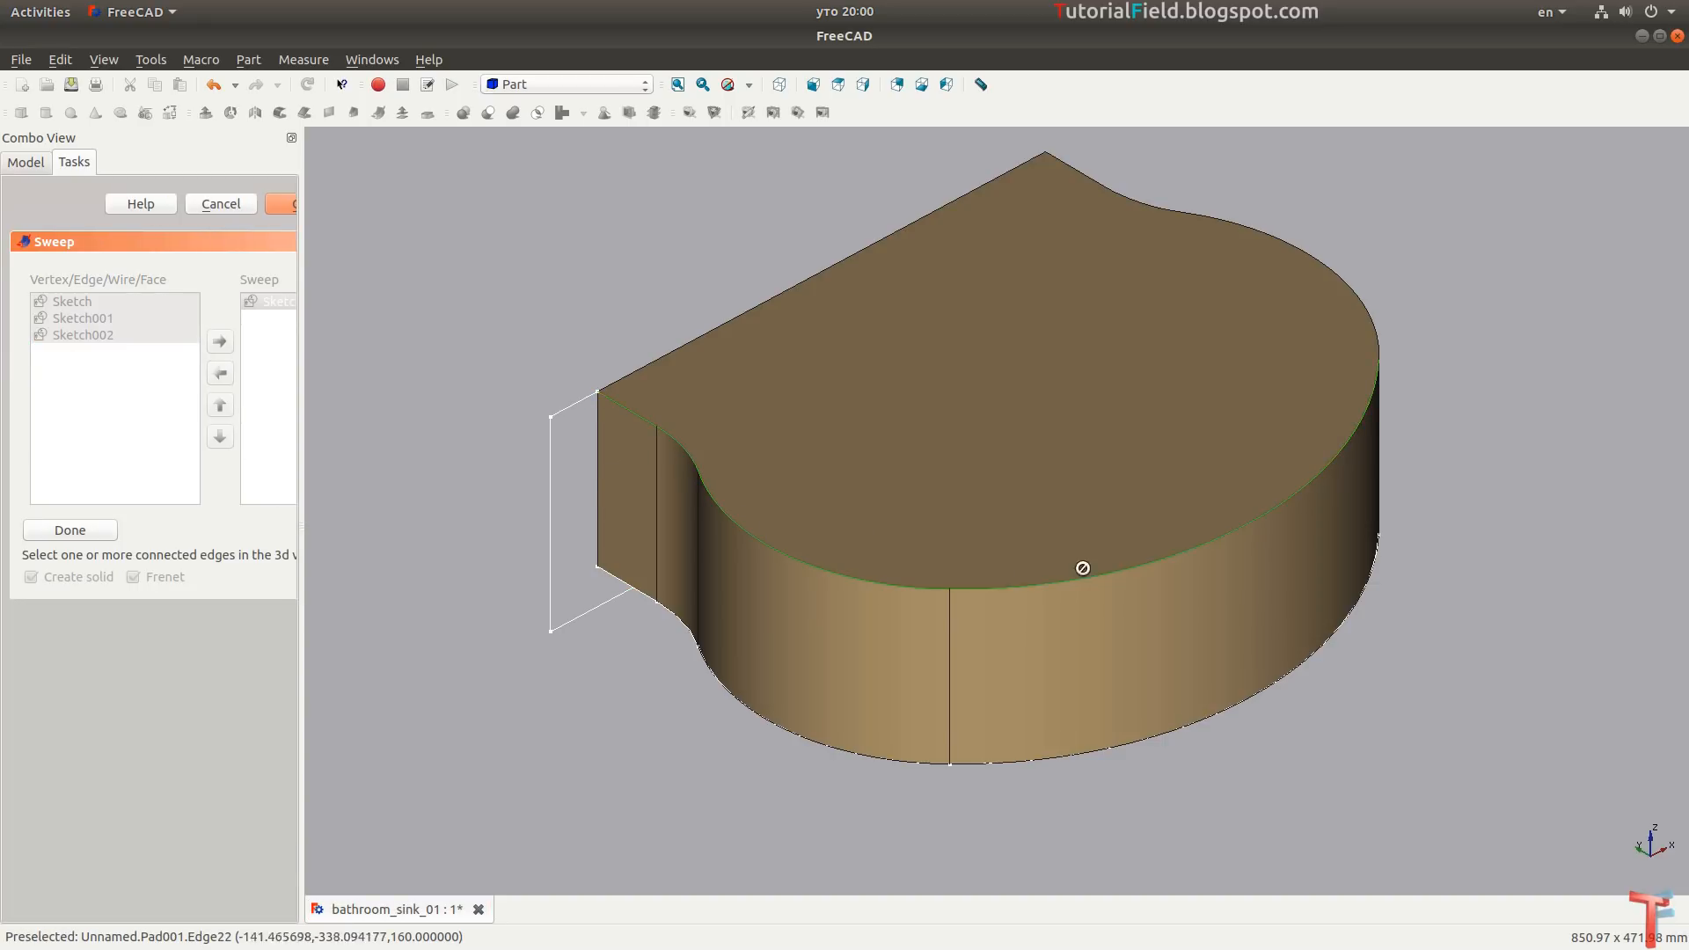
left_click(1352, 288)
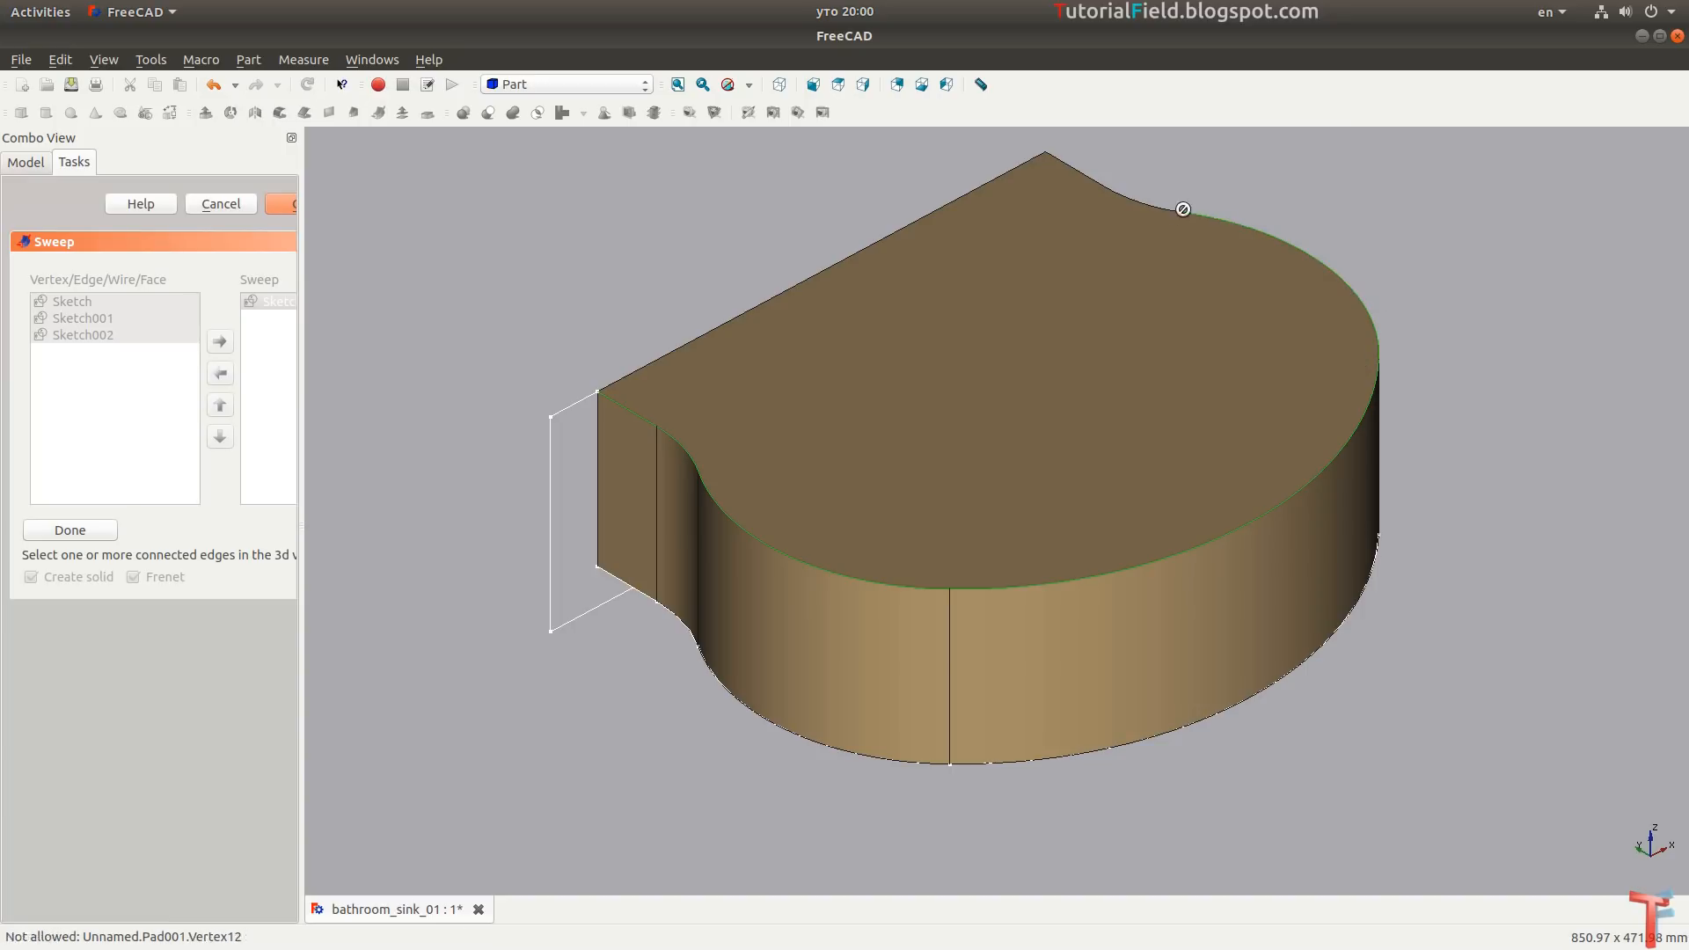
left_click(1090, 179)
left_click(105, 528)
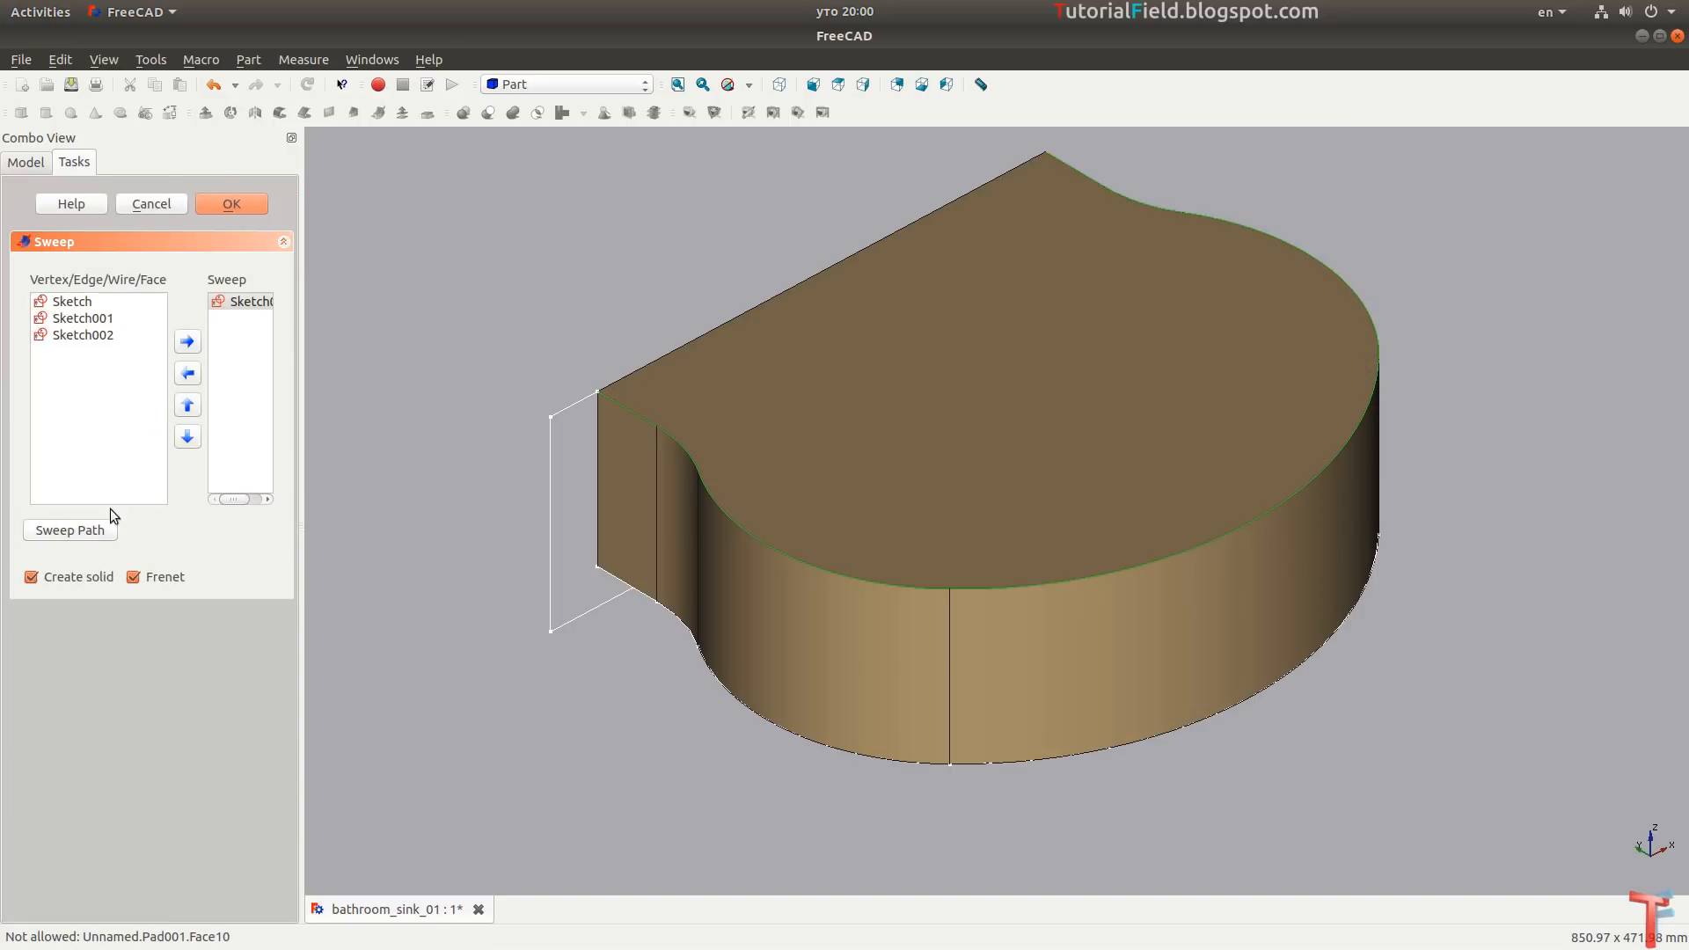
left_click(233, 200)
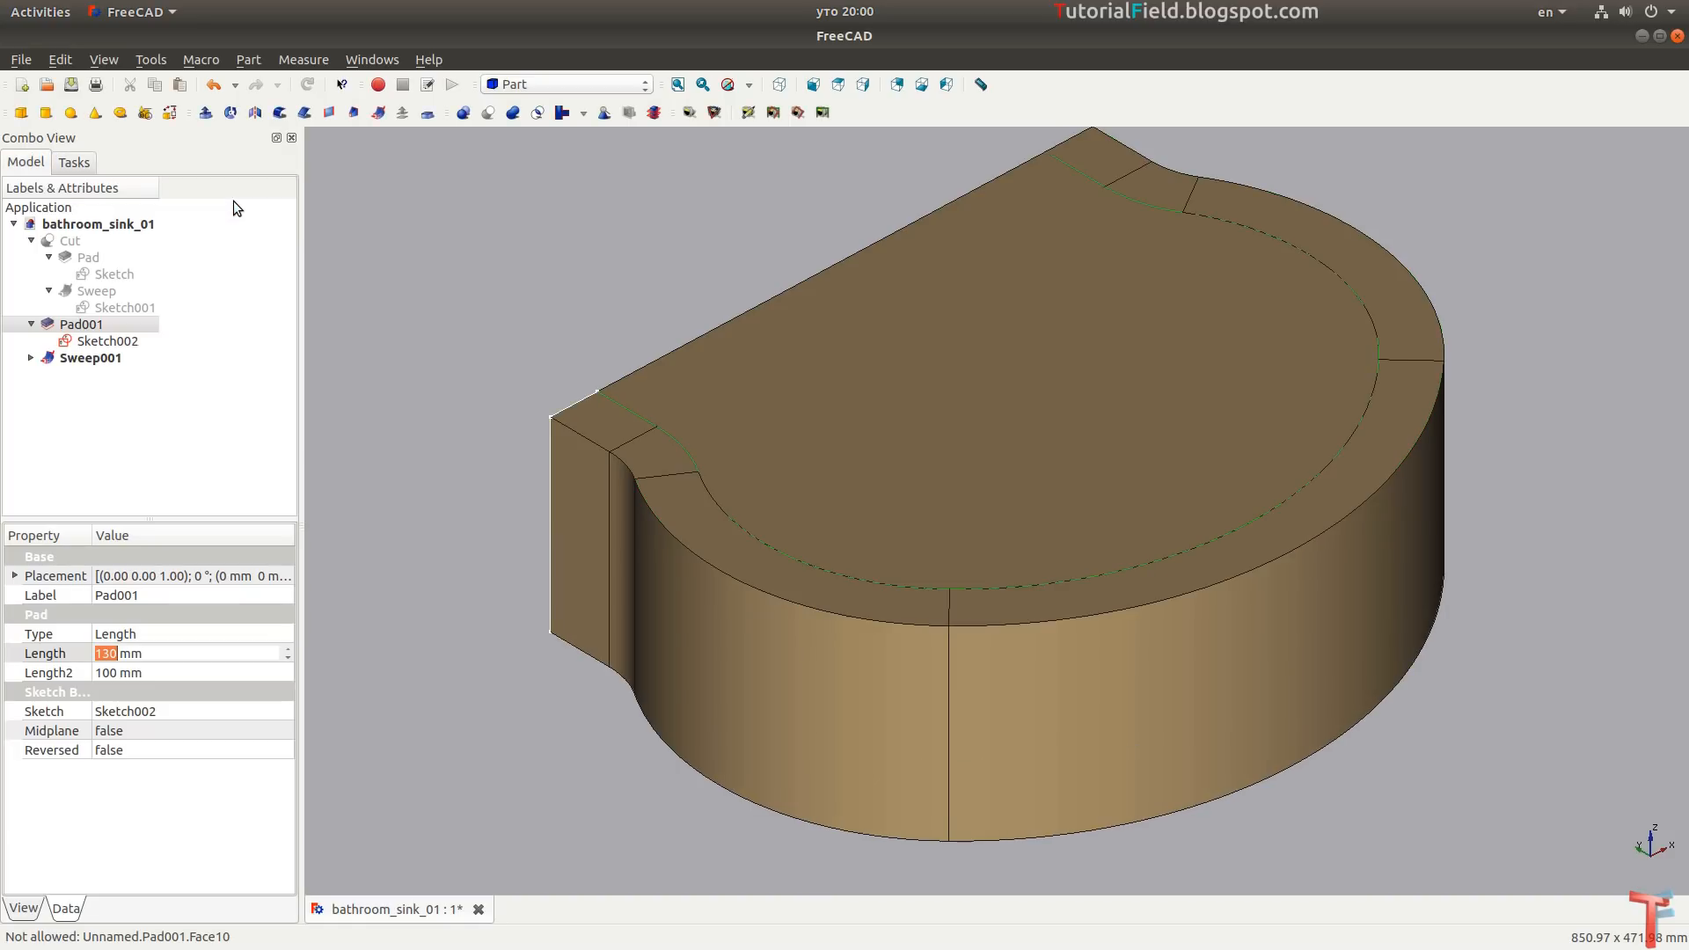
Hide Sketch002 and Sketch003, and cut Sweep001 from Pad001.
left_click(101, 342)
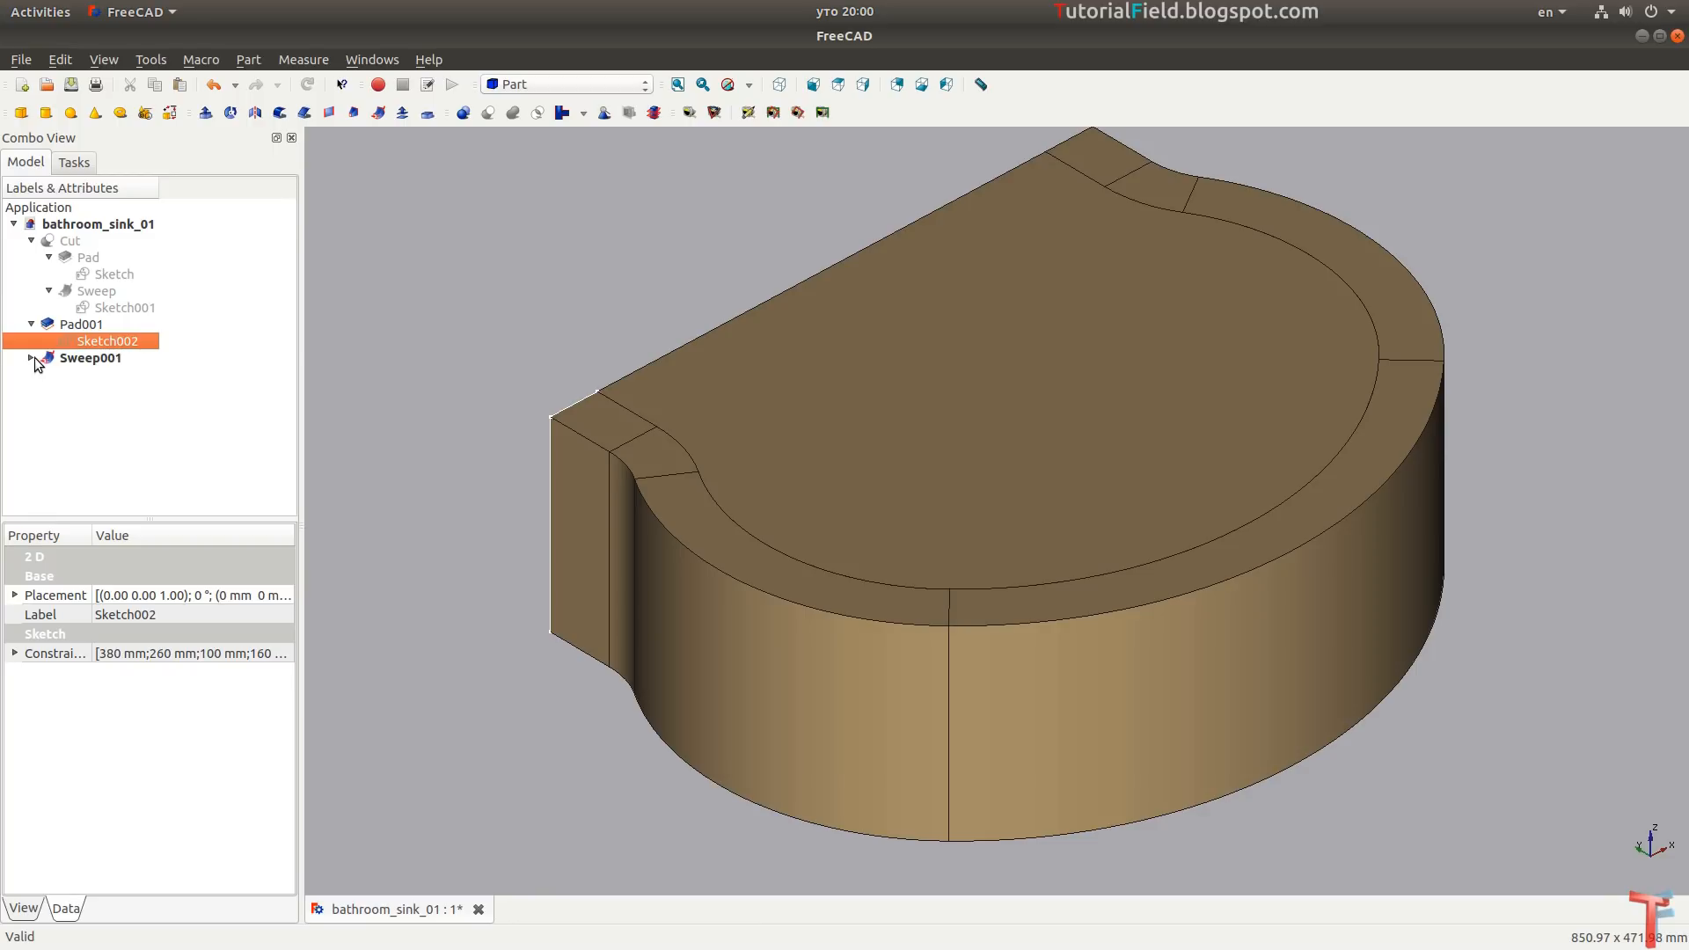
left_click(97, 376)
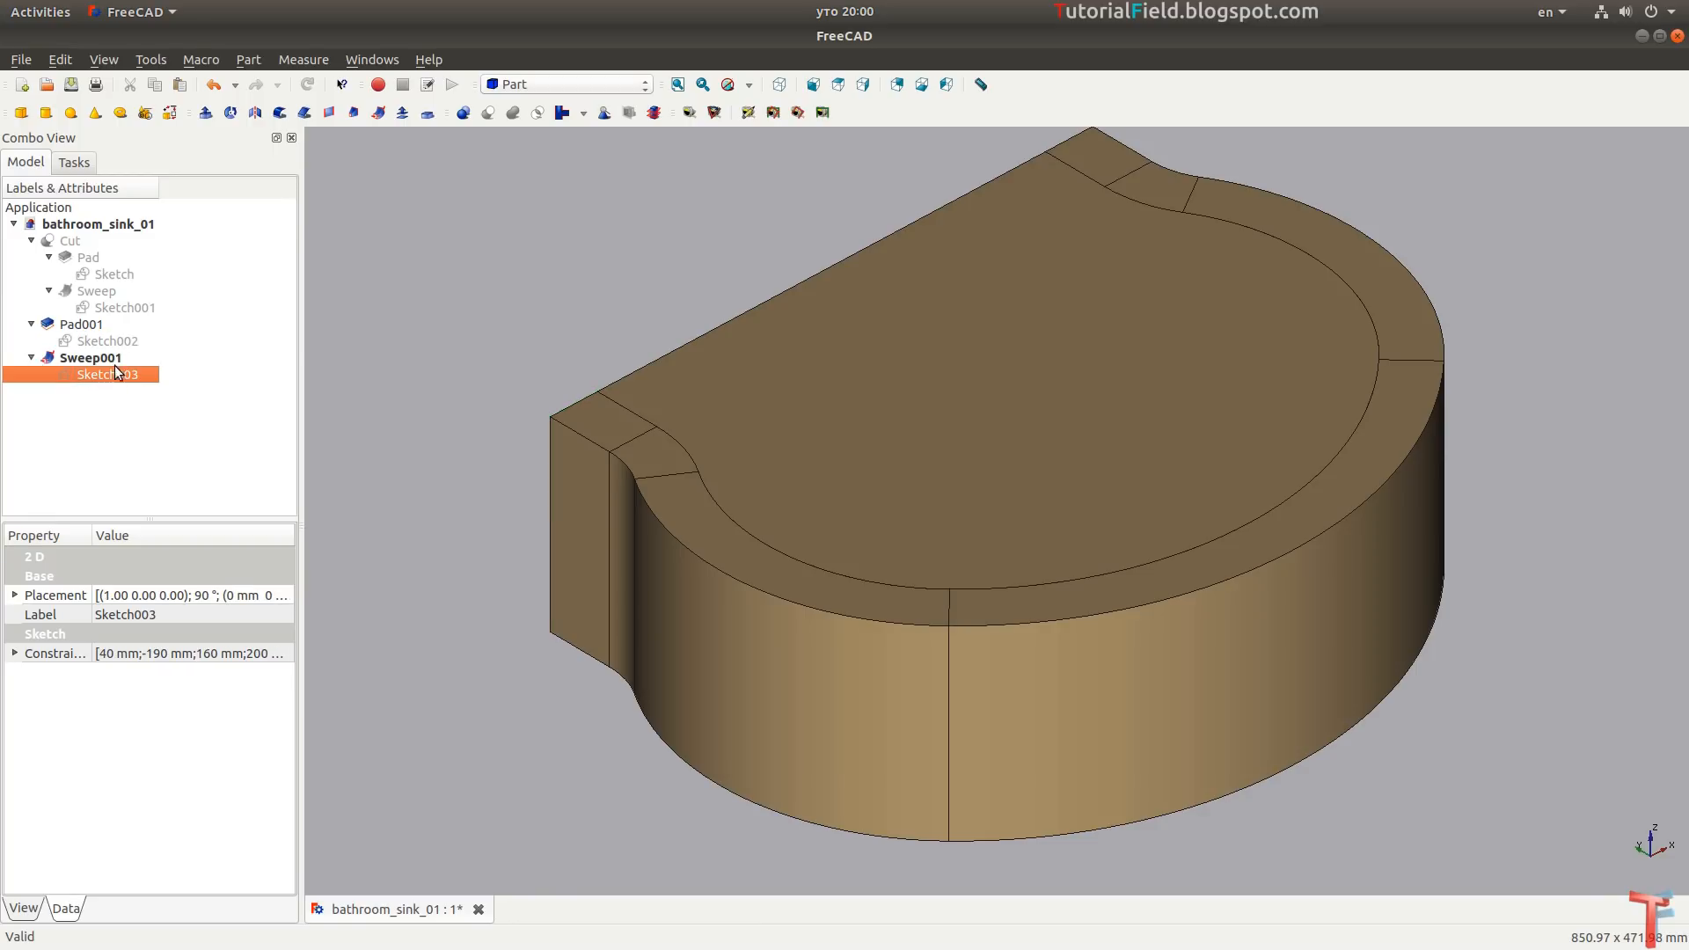
left_click(97, 327)
left_click(99, 360, "ctrl")
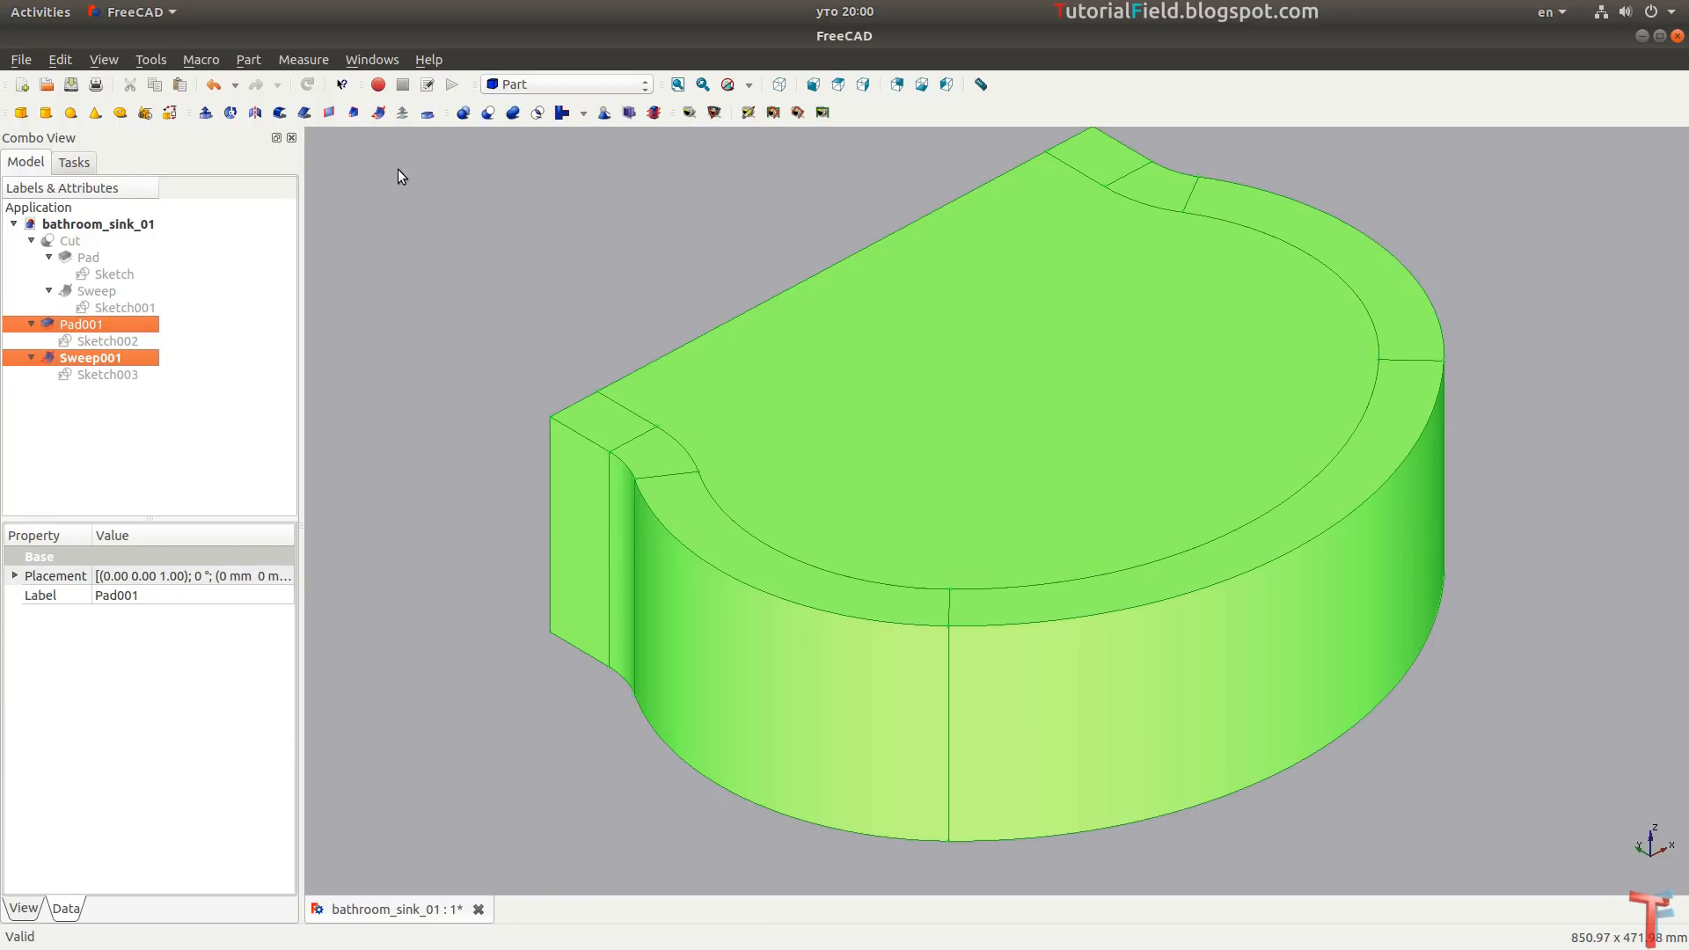
left_click(488, 112)
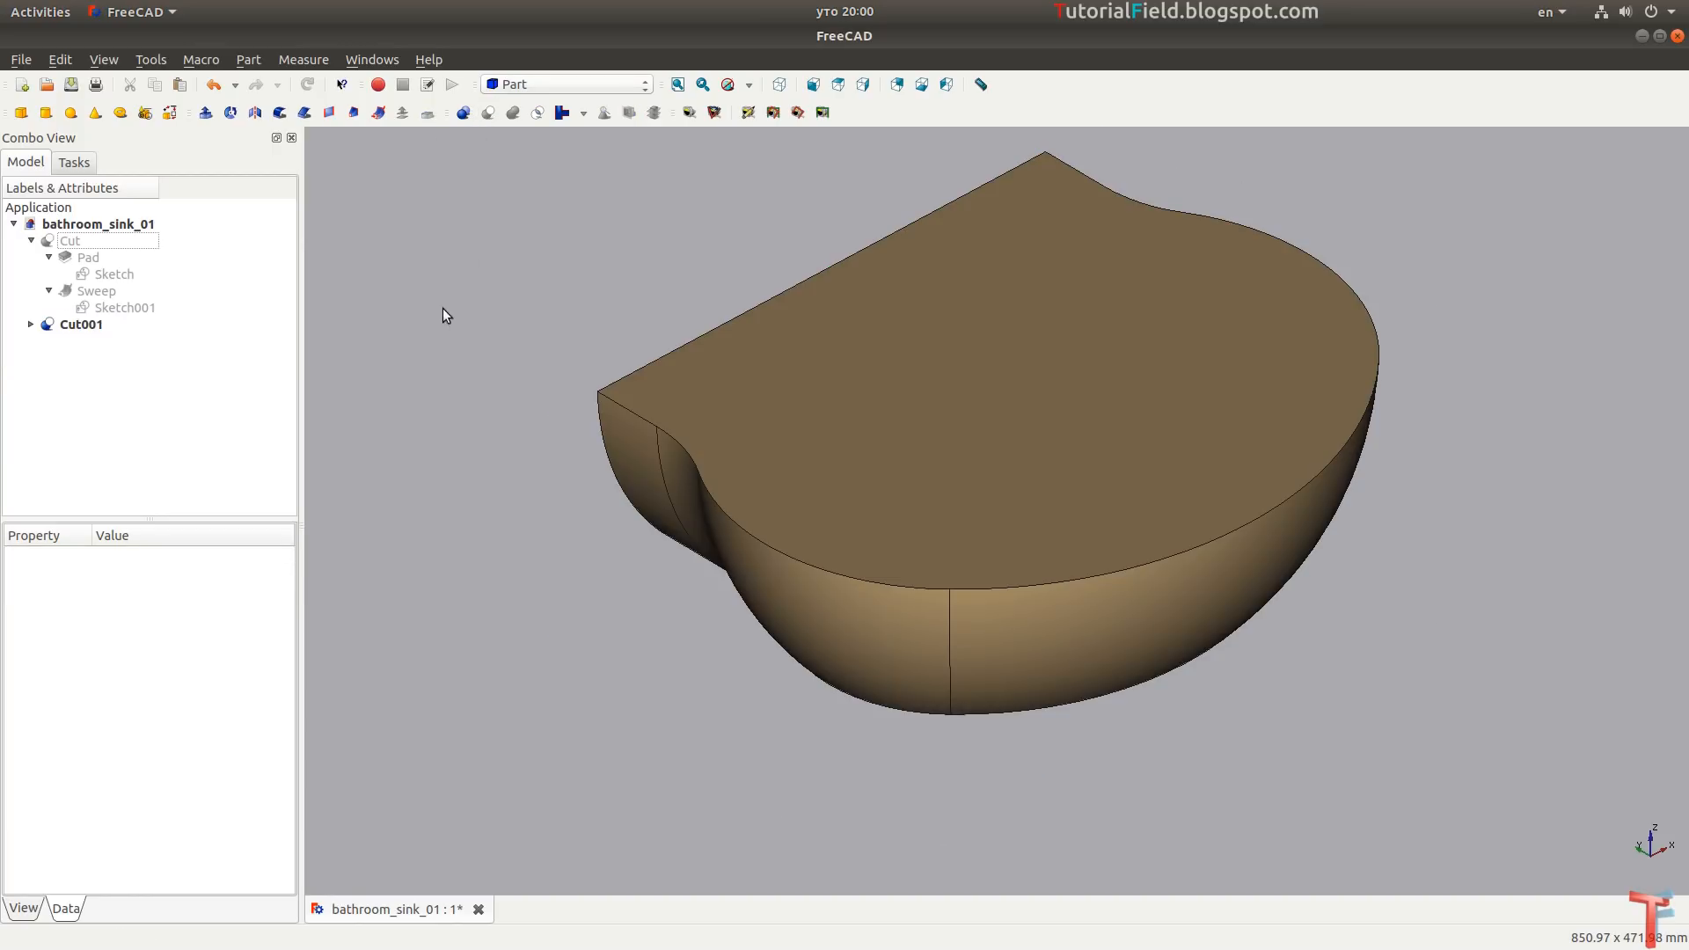
middle_click_drag(614, 570, 528, 526)
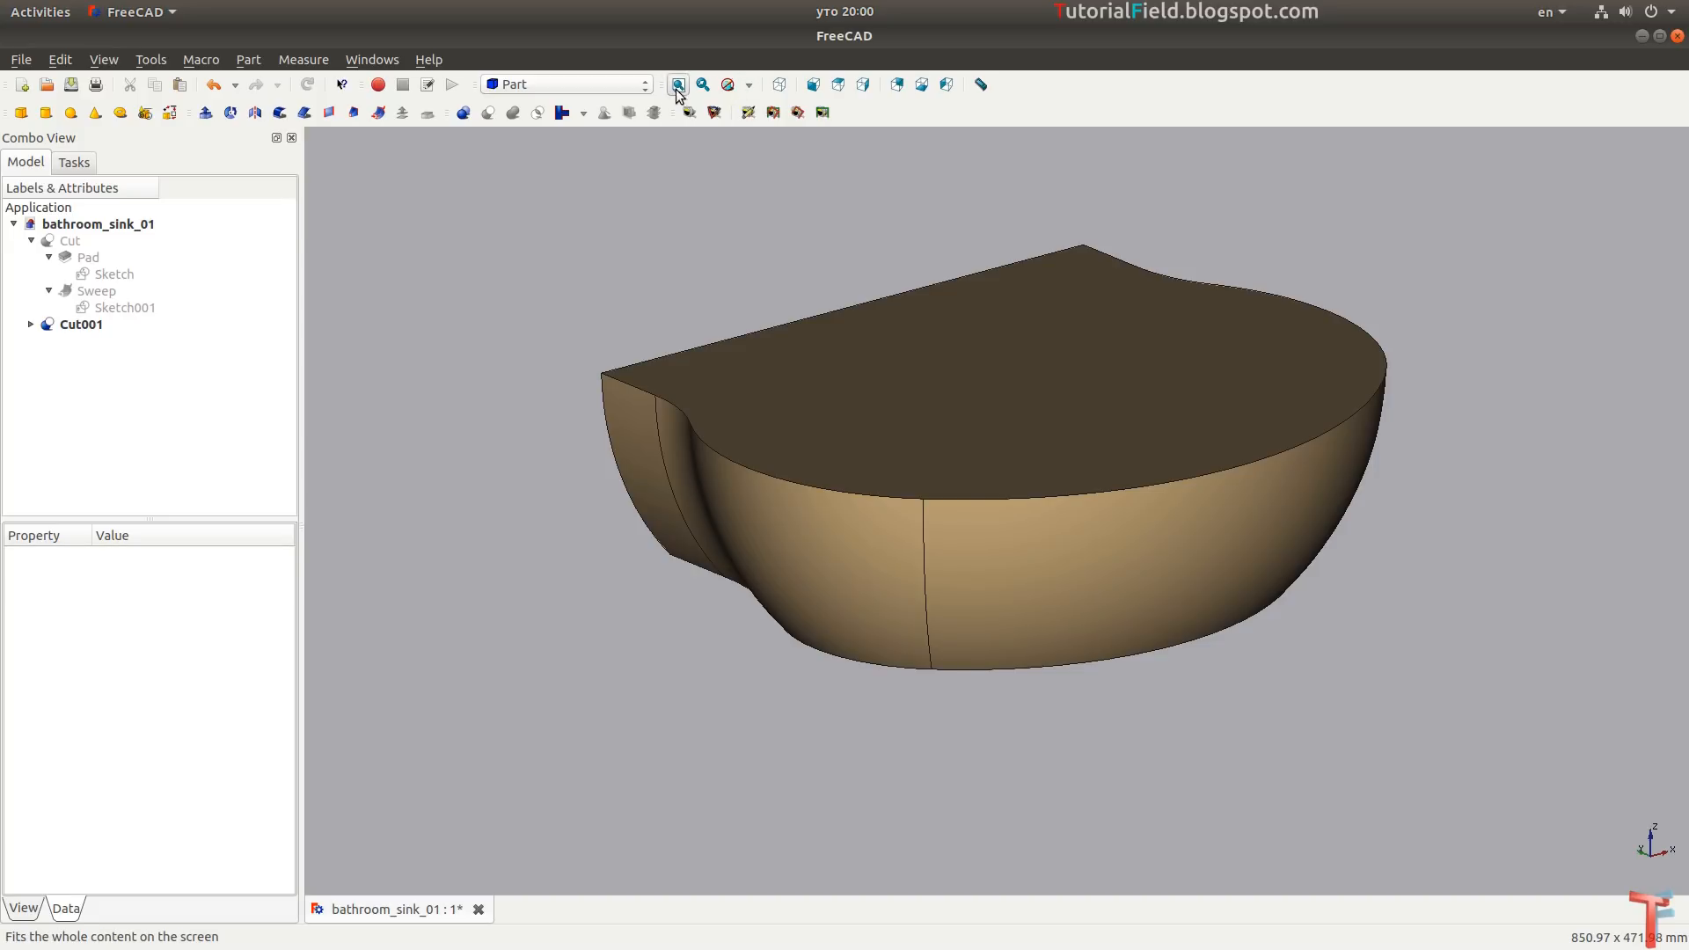
left_click(778, 85)
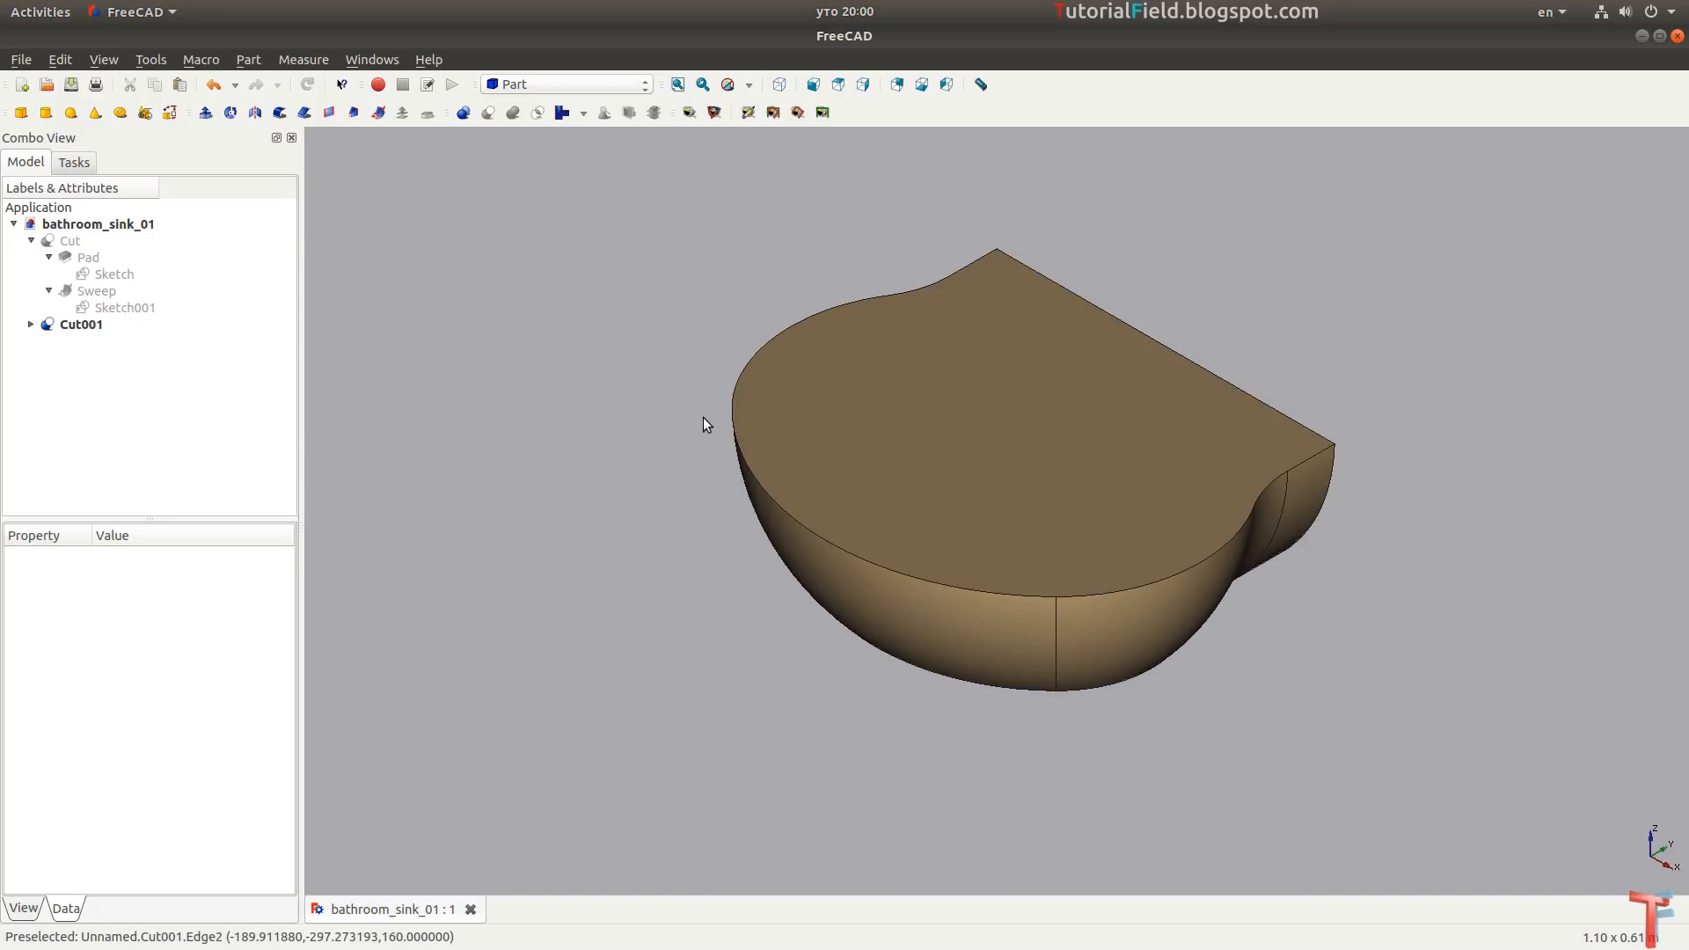
key("alt+Tab")
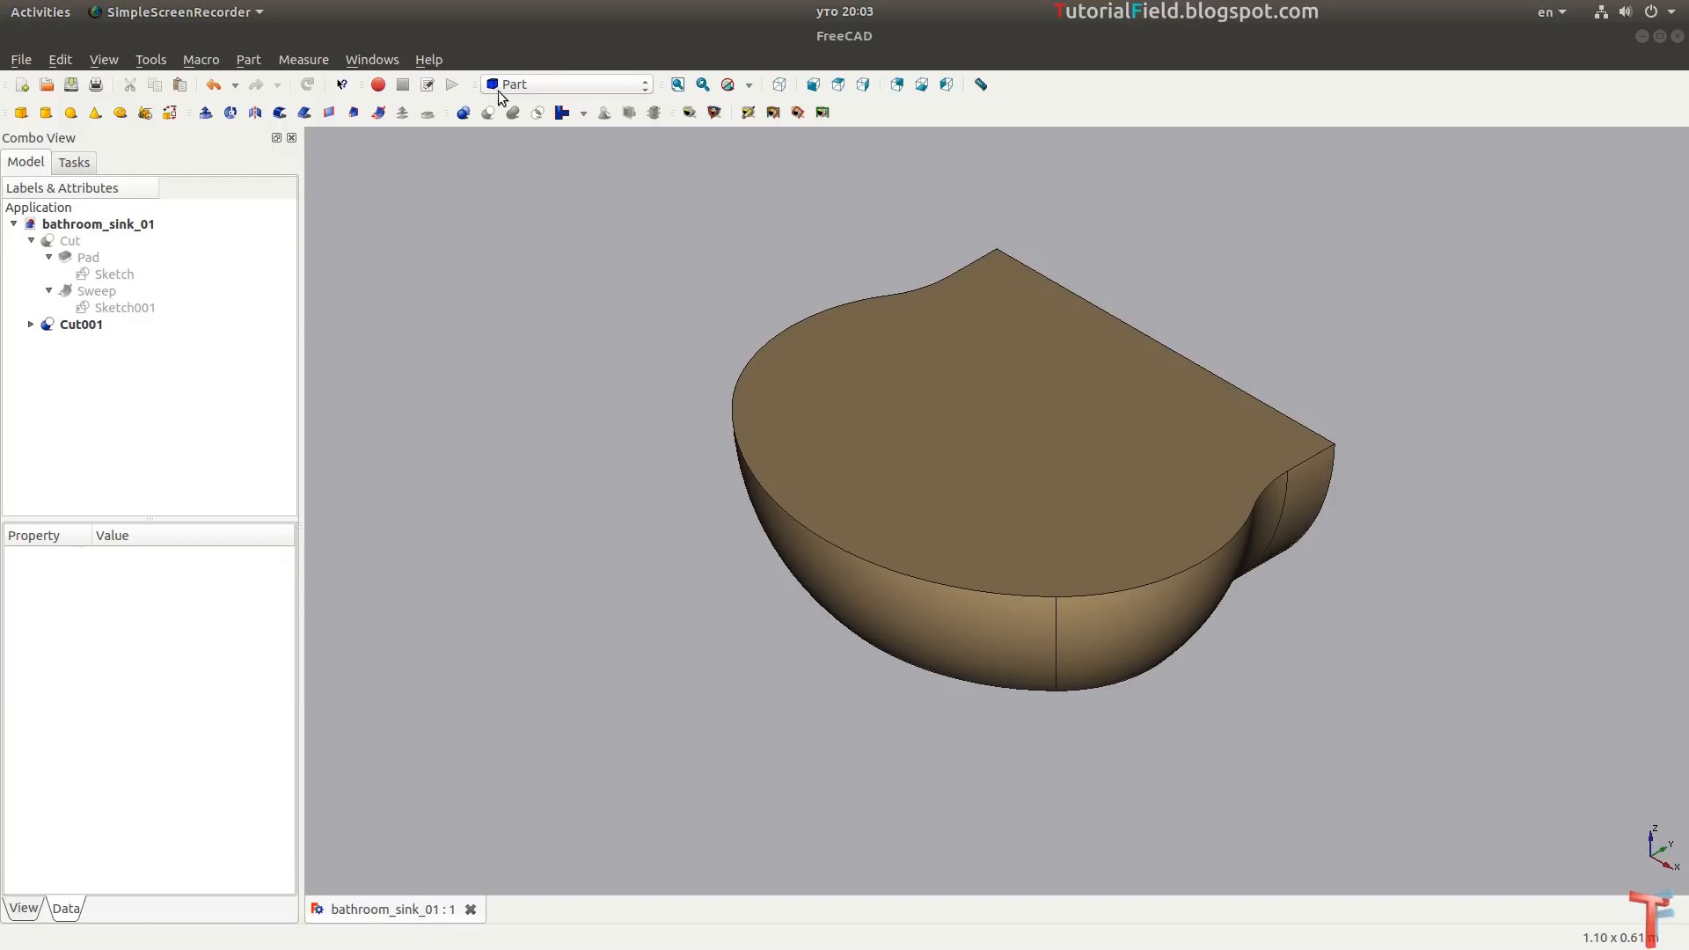
Create a new Part Design sketch on the YZ-Plane with reversed direction and 0 mm offset.
left_click(568, 84)
left_click(528, 359)
left_click(21, 112)
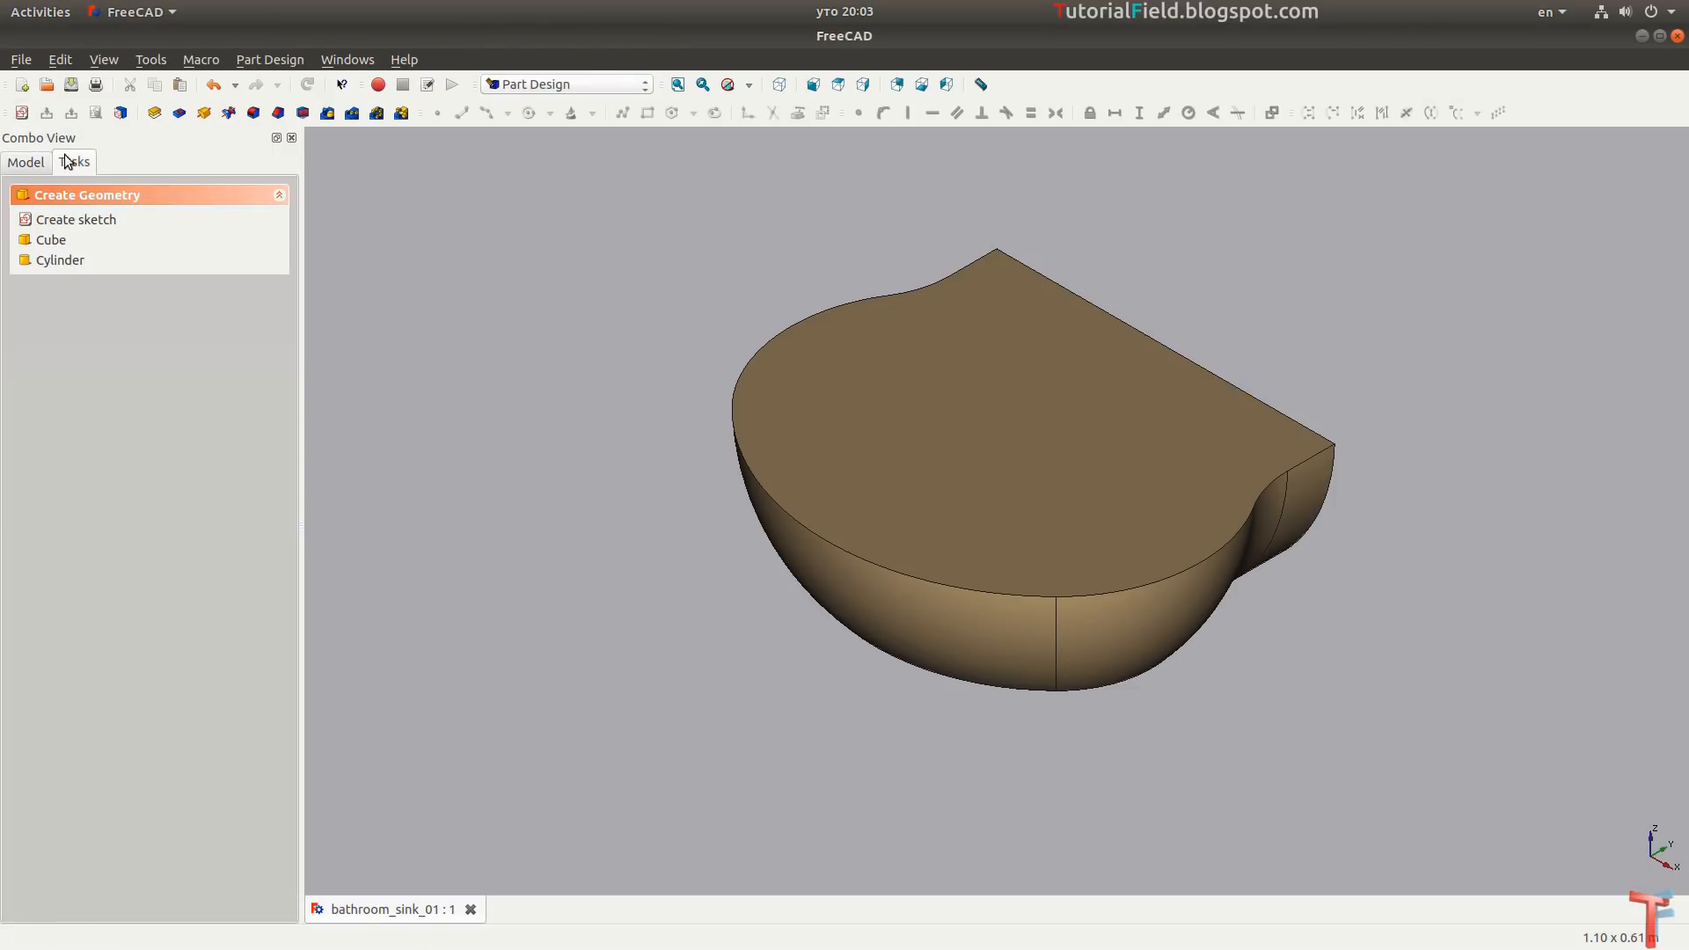
left_click(810, 466)
left_click(801, 489)
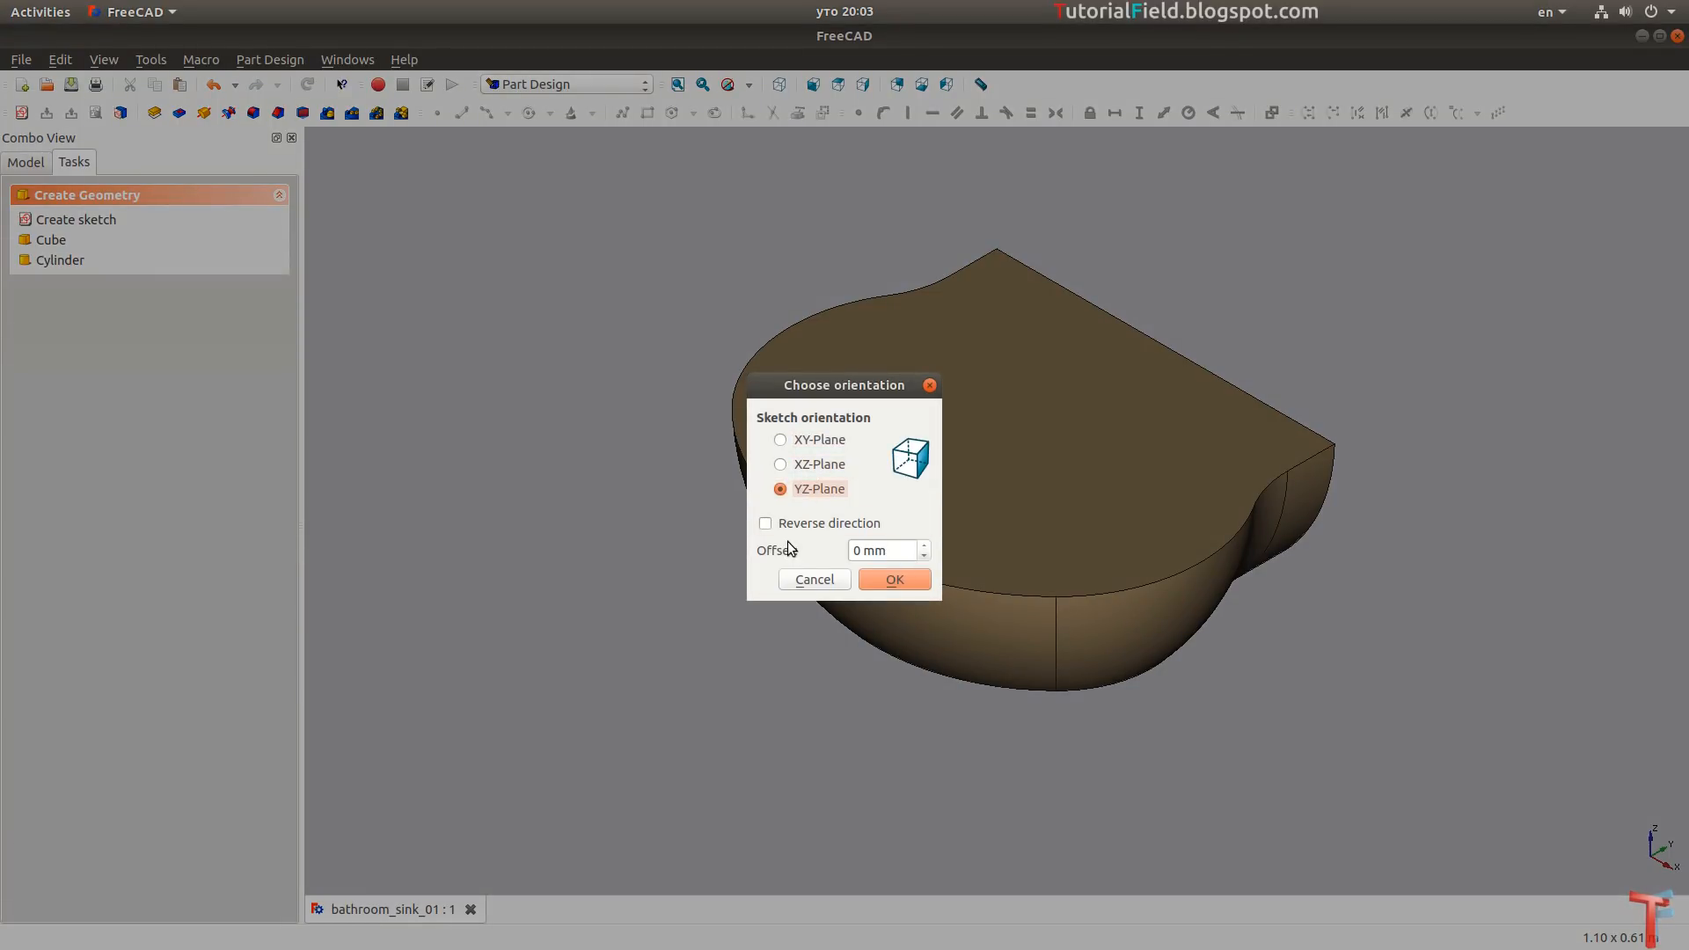
left_click(792, 524)
left_click(894, 579)
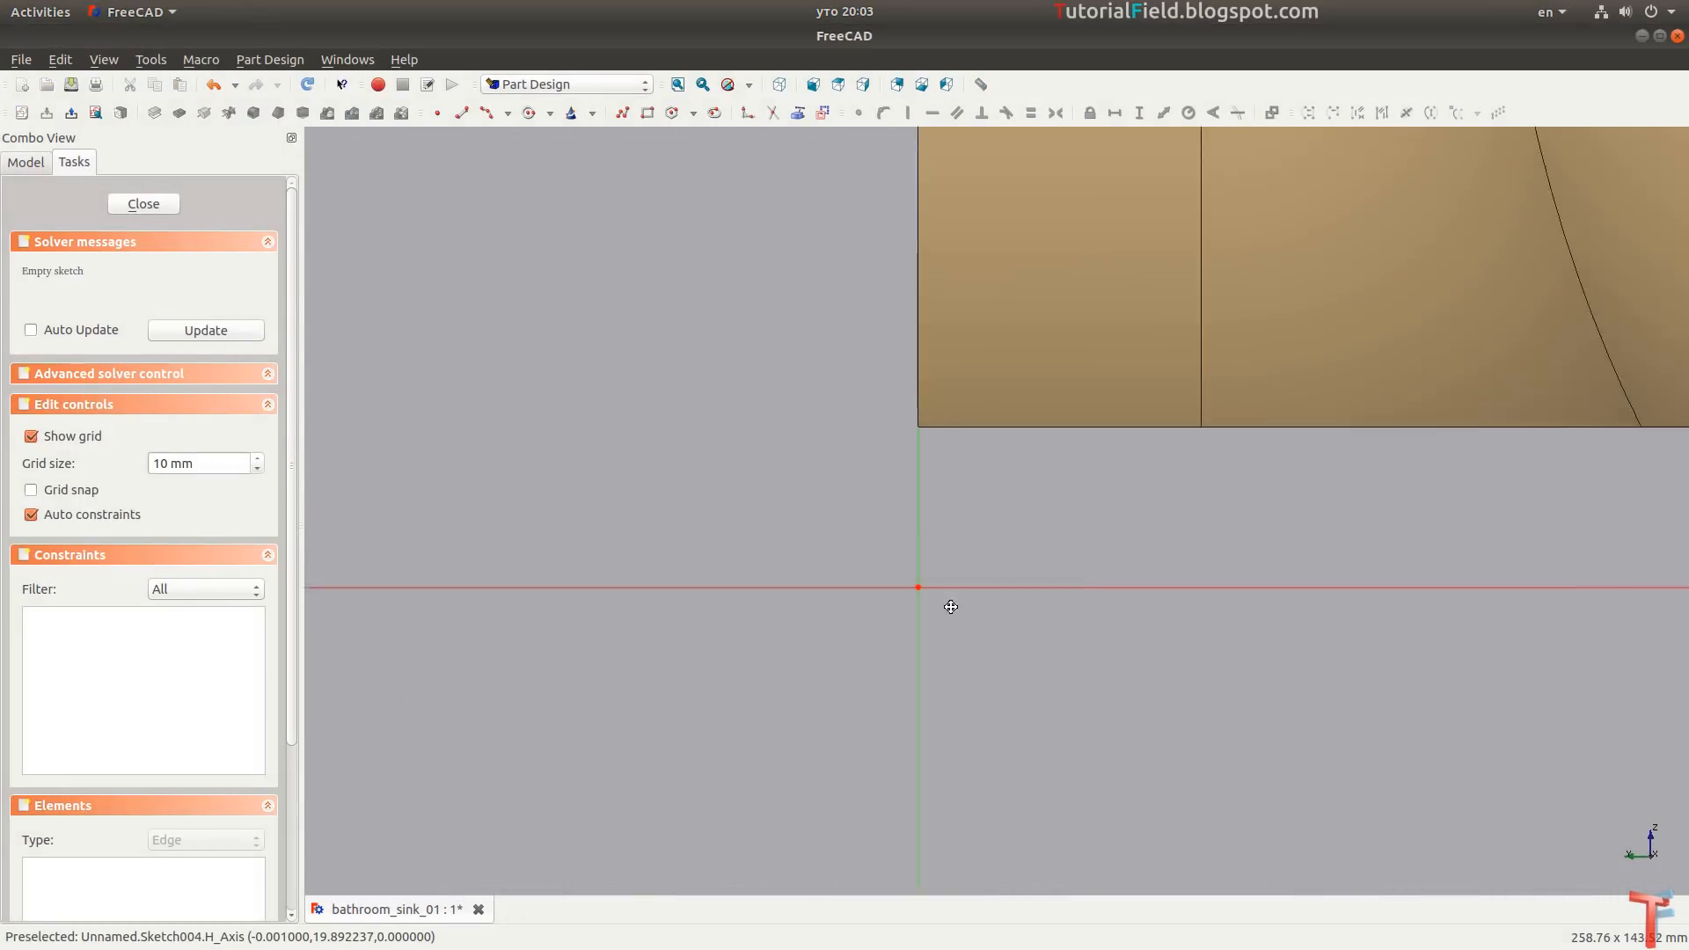
Switch the display to wireframe to expose the basin's edges behind the empty sketch.
scroll(846, 490, "up", 1)
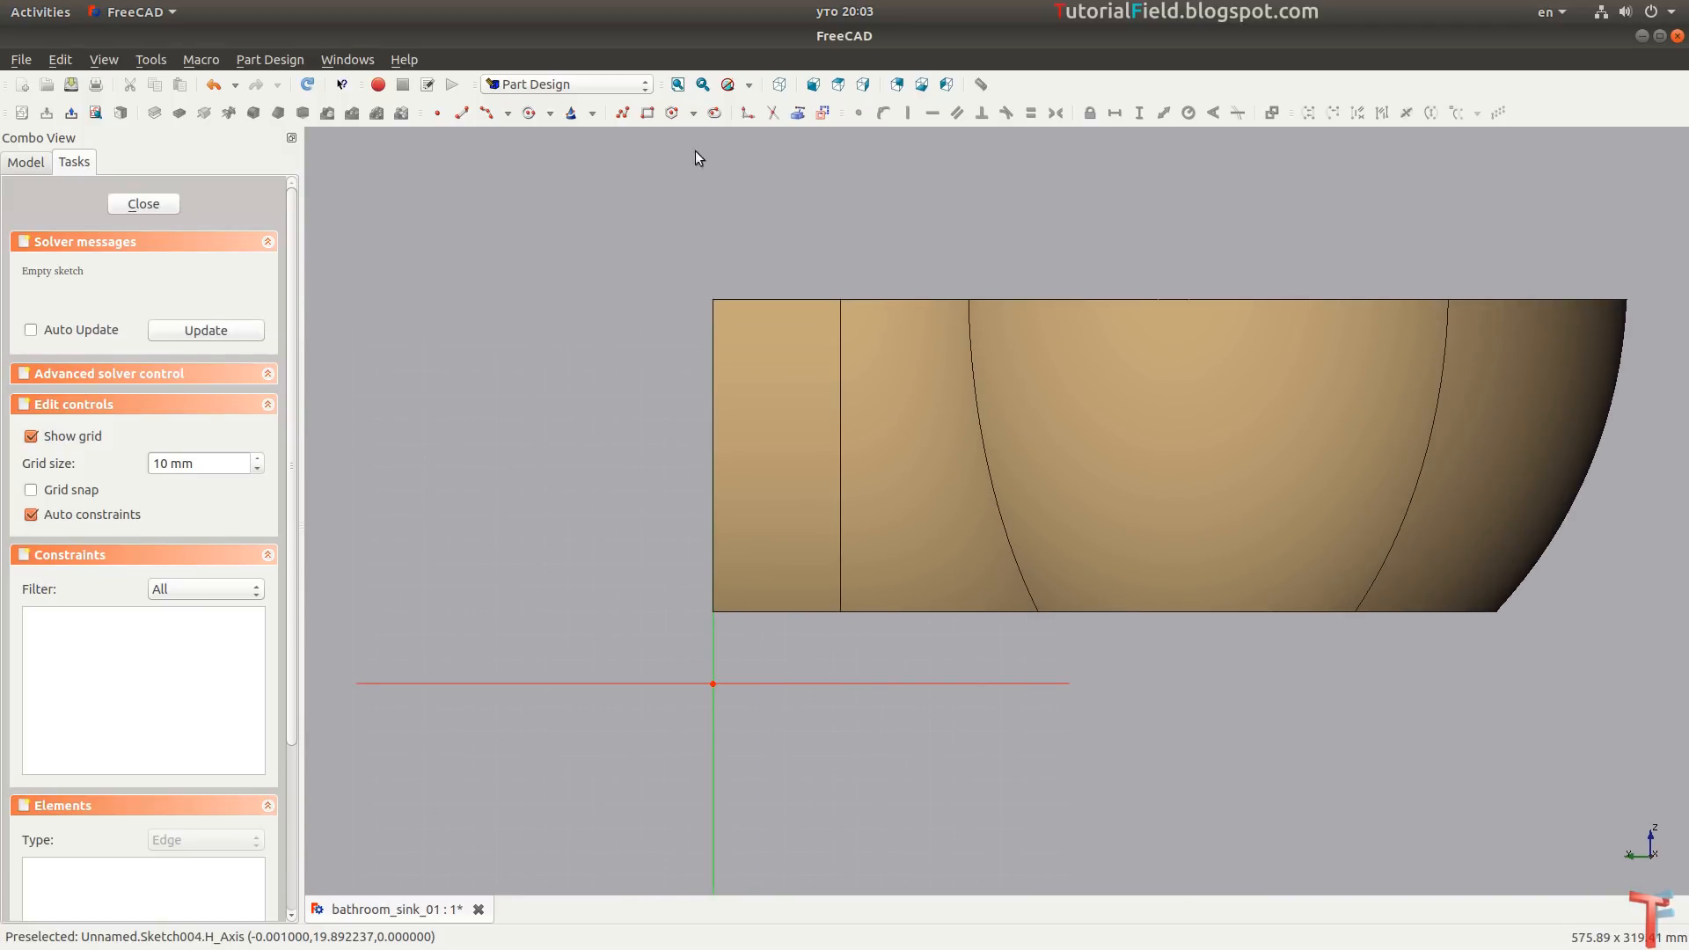
left_click(749, 84)
left_click(762, 168)
scroll(716, 602, "up", 1)
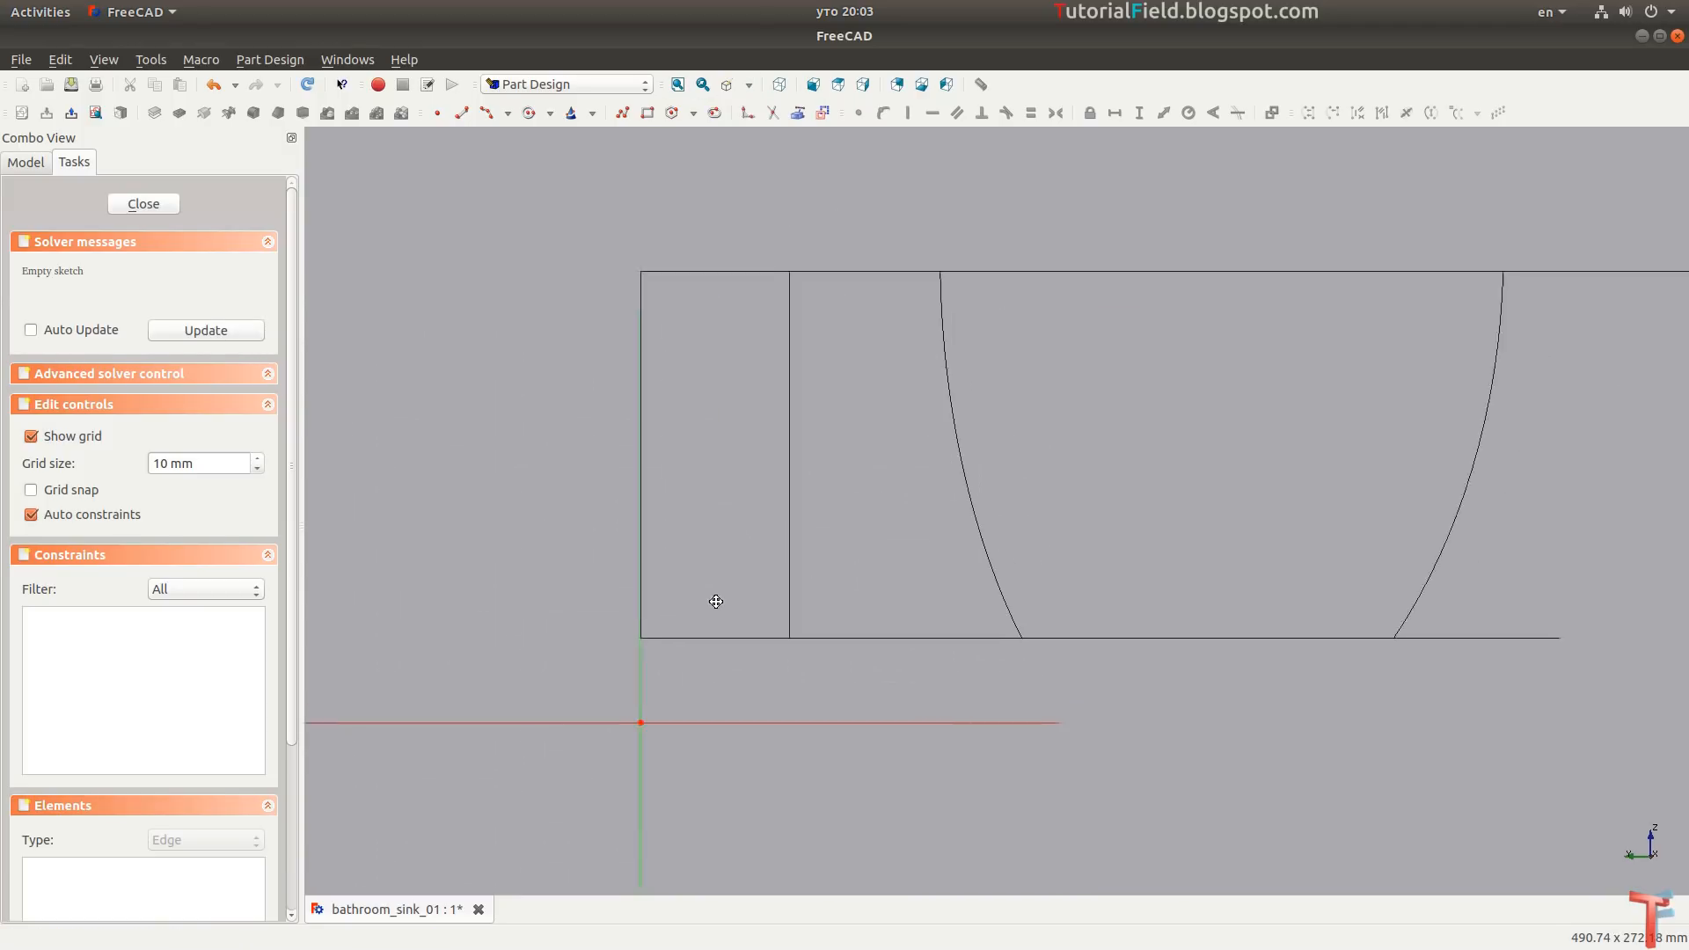
middle_click_drag(716, 602, 709, 605)
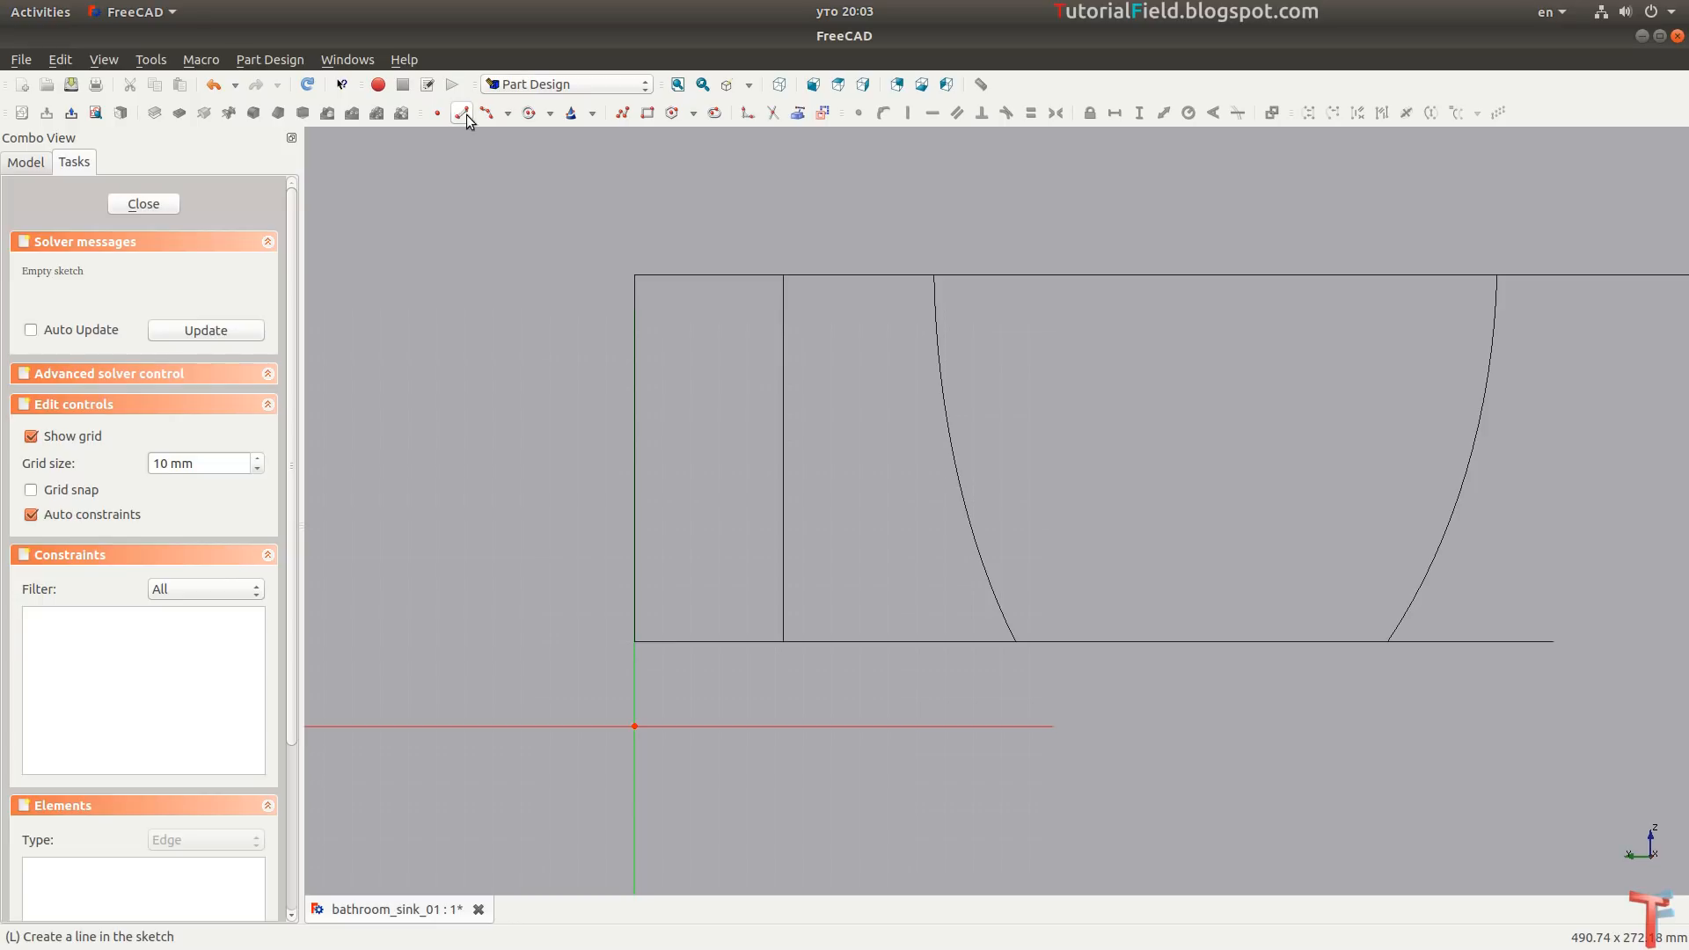
Draw an open polyline with a hooked upper end about 15 mm wide, a side along the vertical axis, a base about 127 mm long and an upright.
left_click(618, 115)
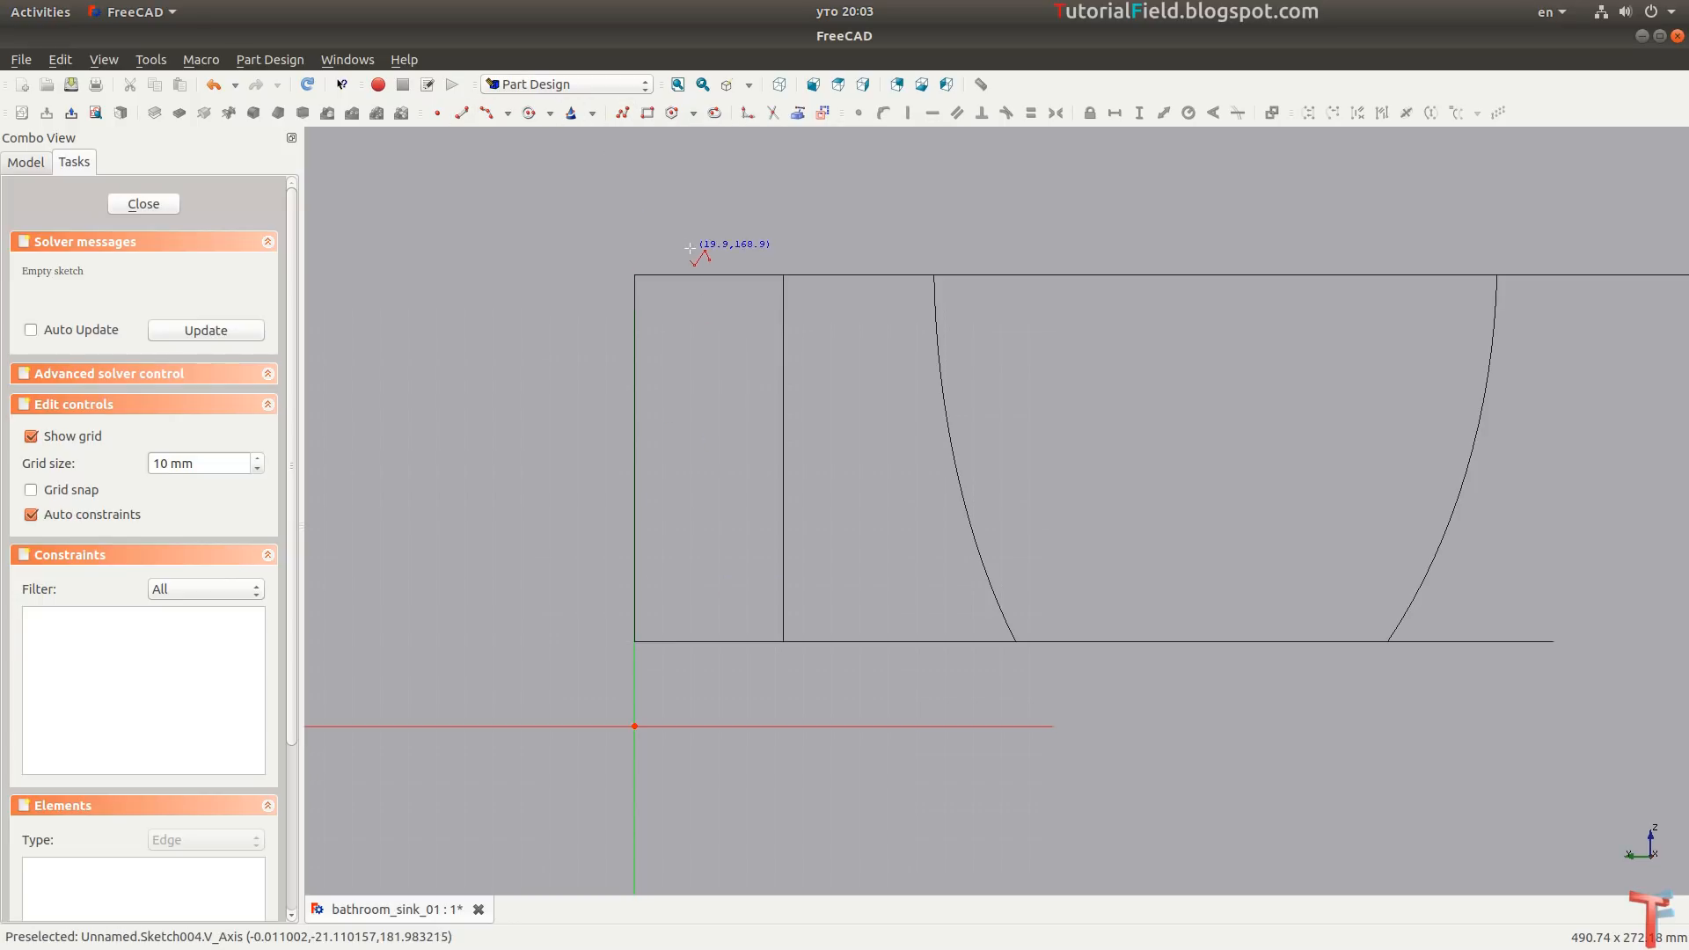
left_click(677, 349)
left_click(677, 290)
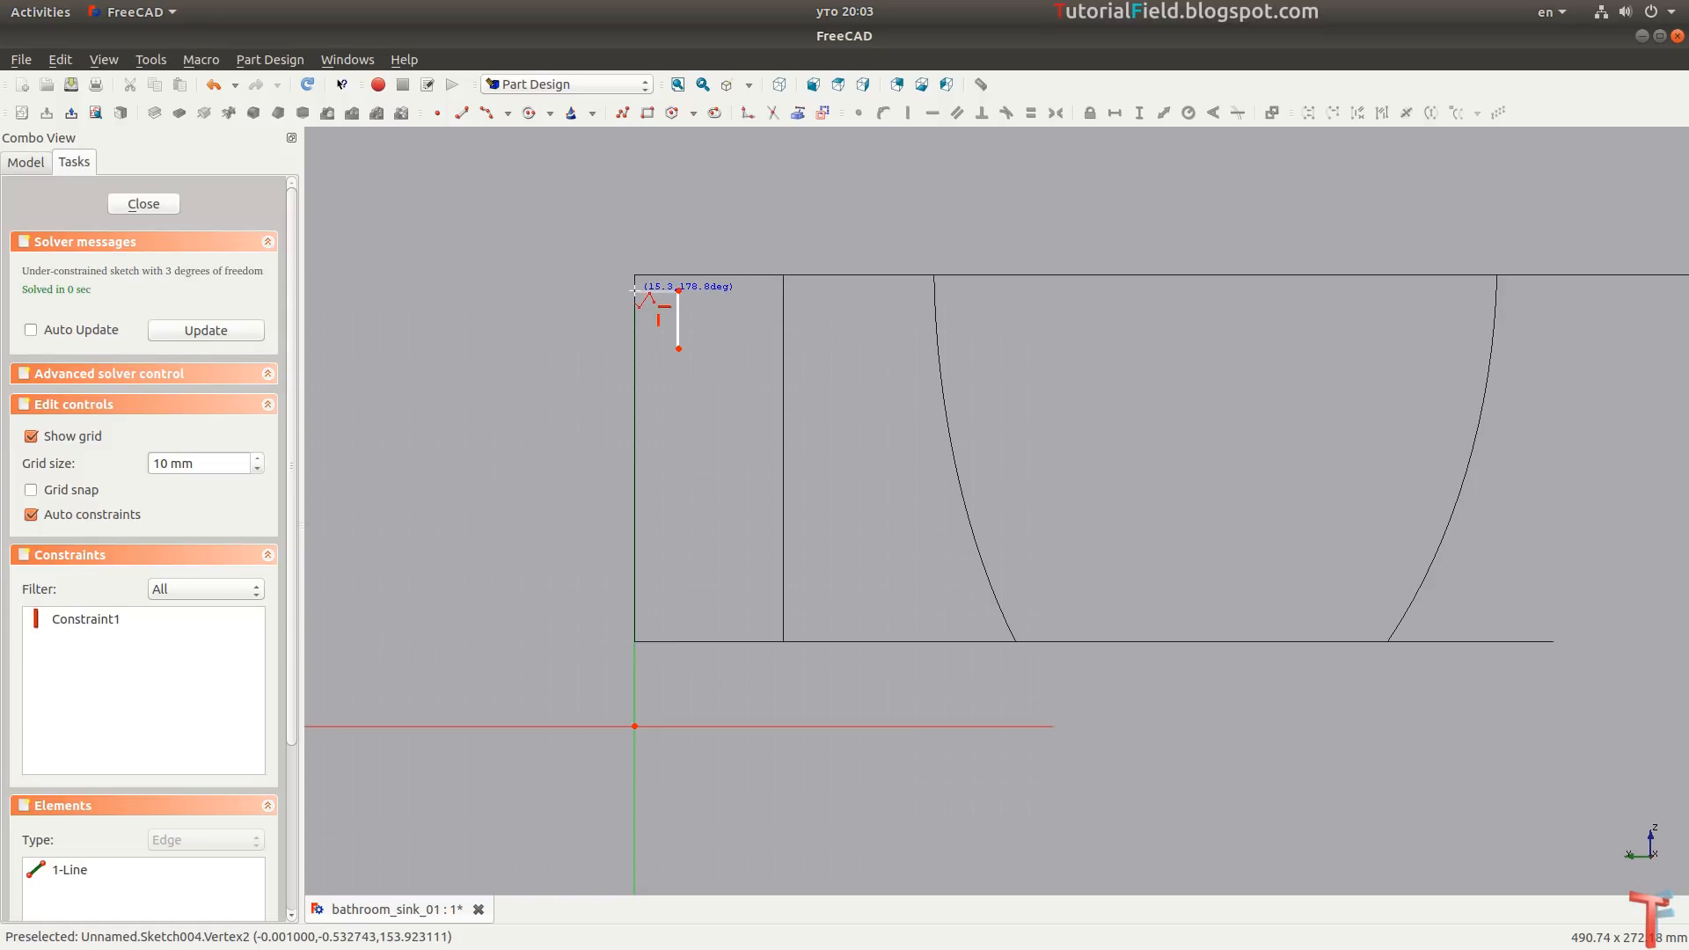
left_click(635, 290)
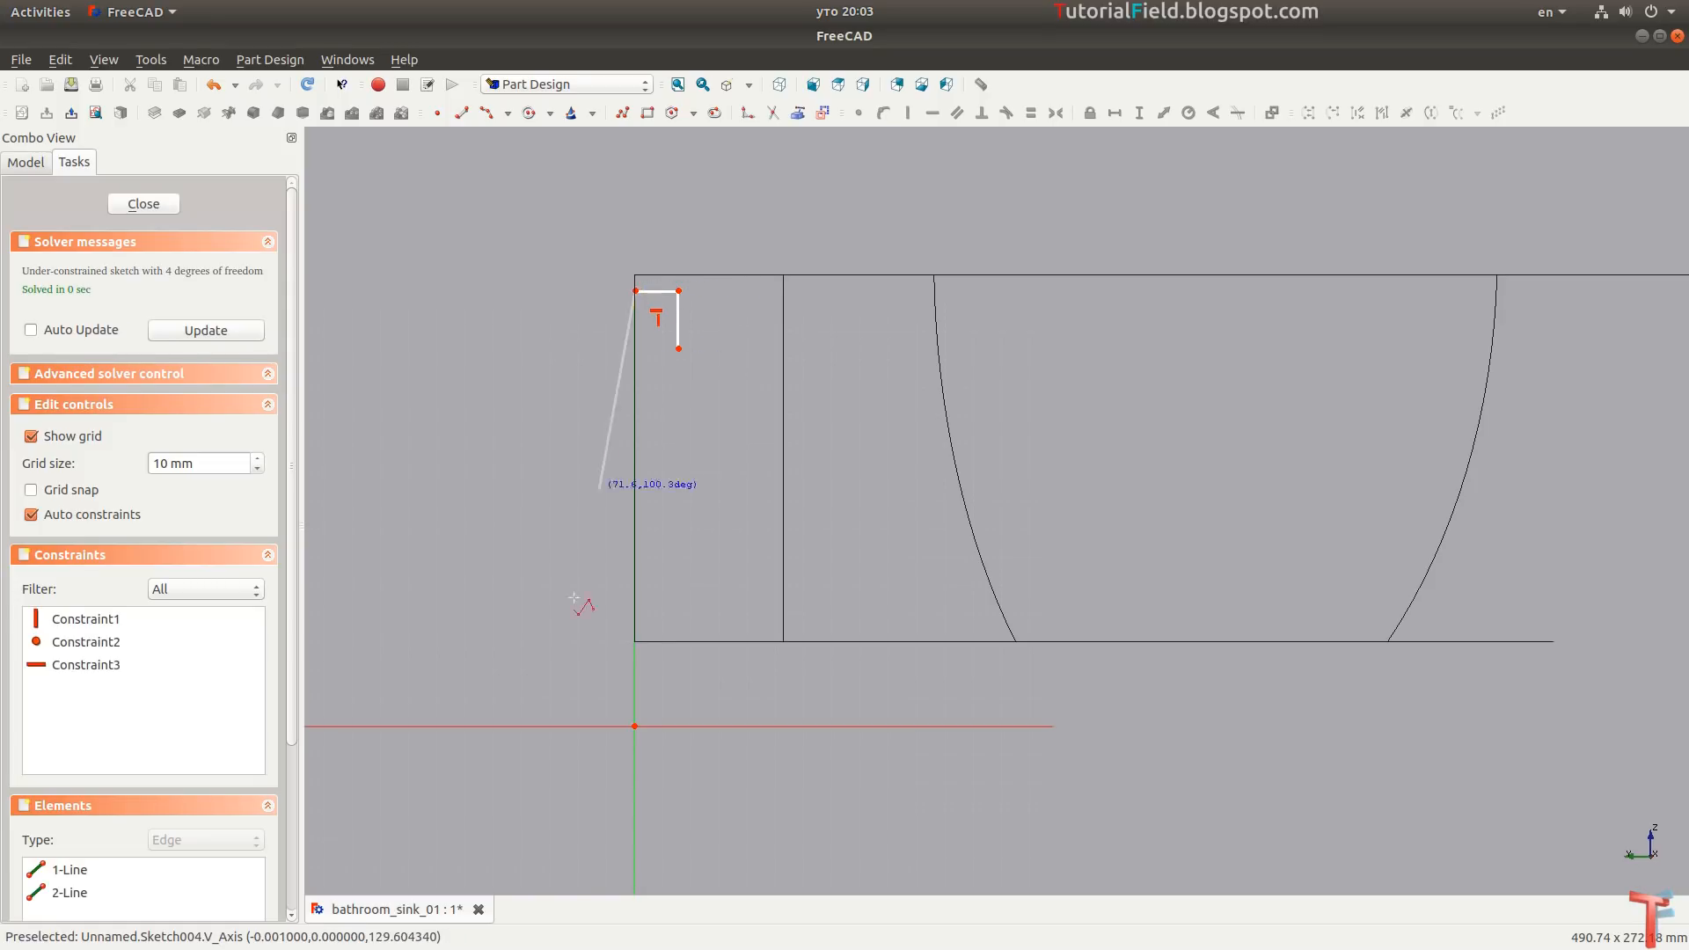
left_click(634, 706)
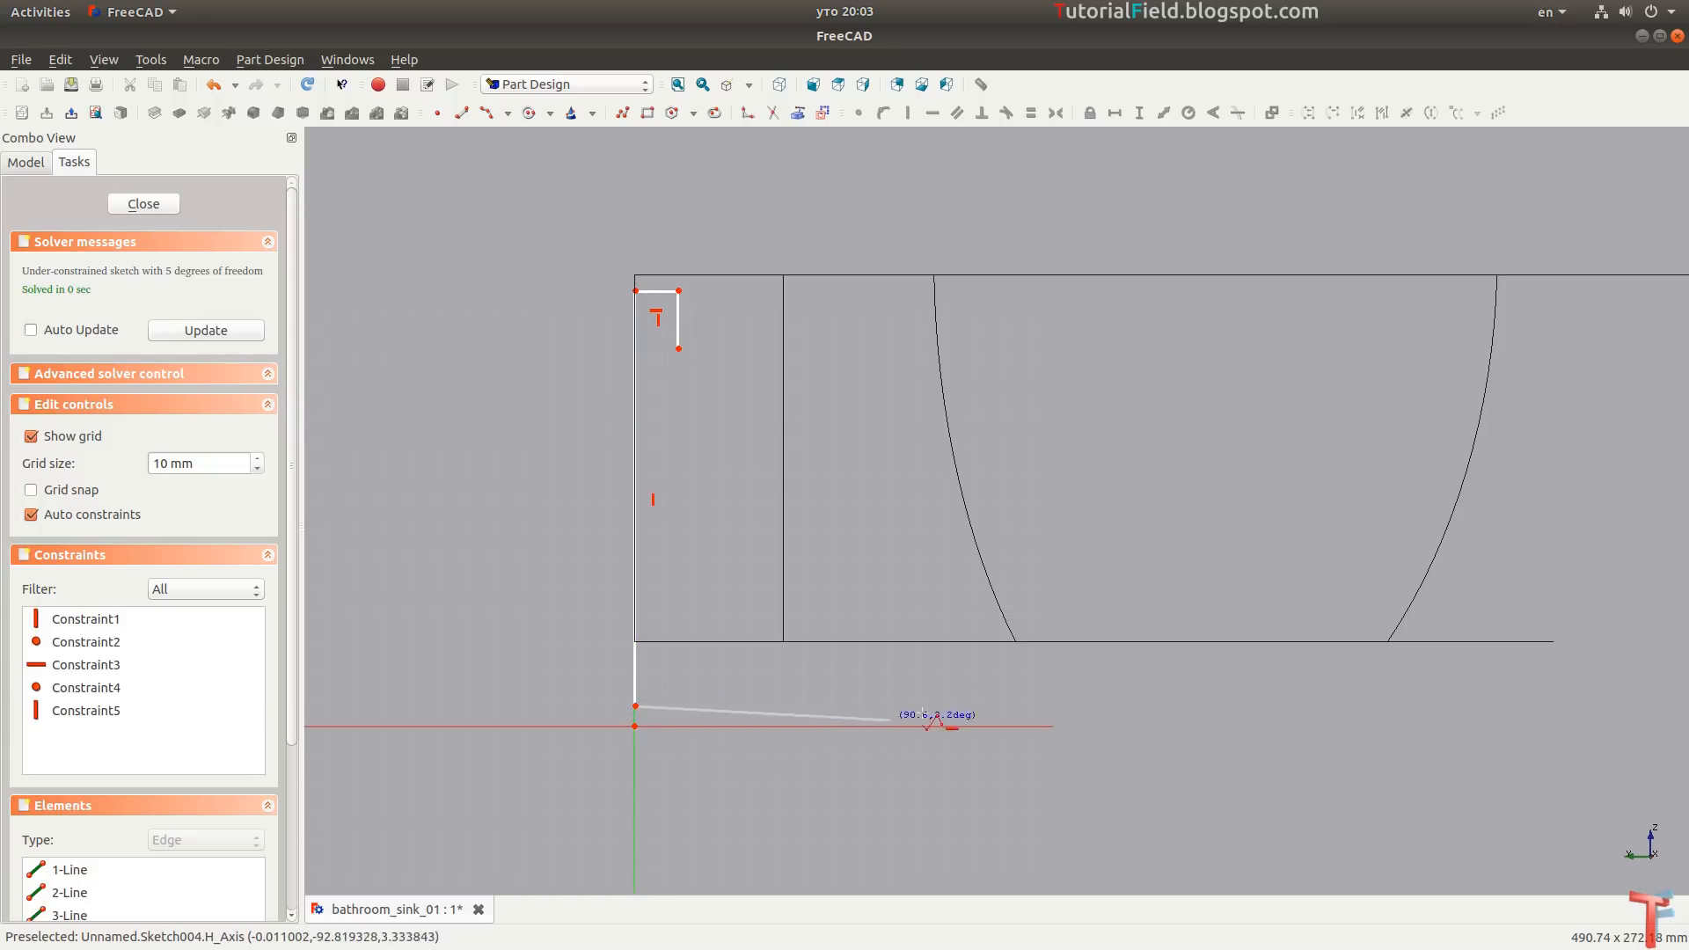
left_click(994, 706)
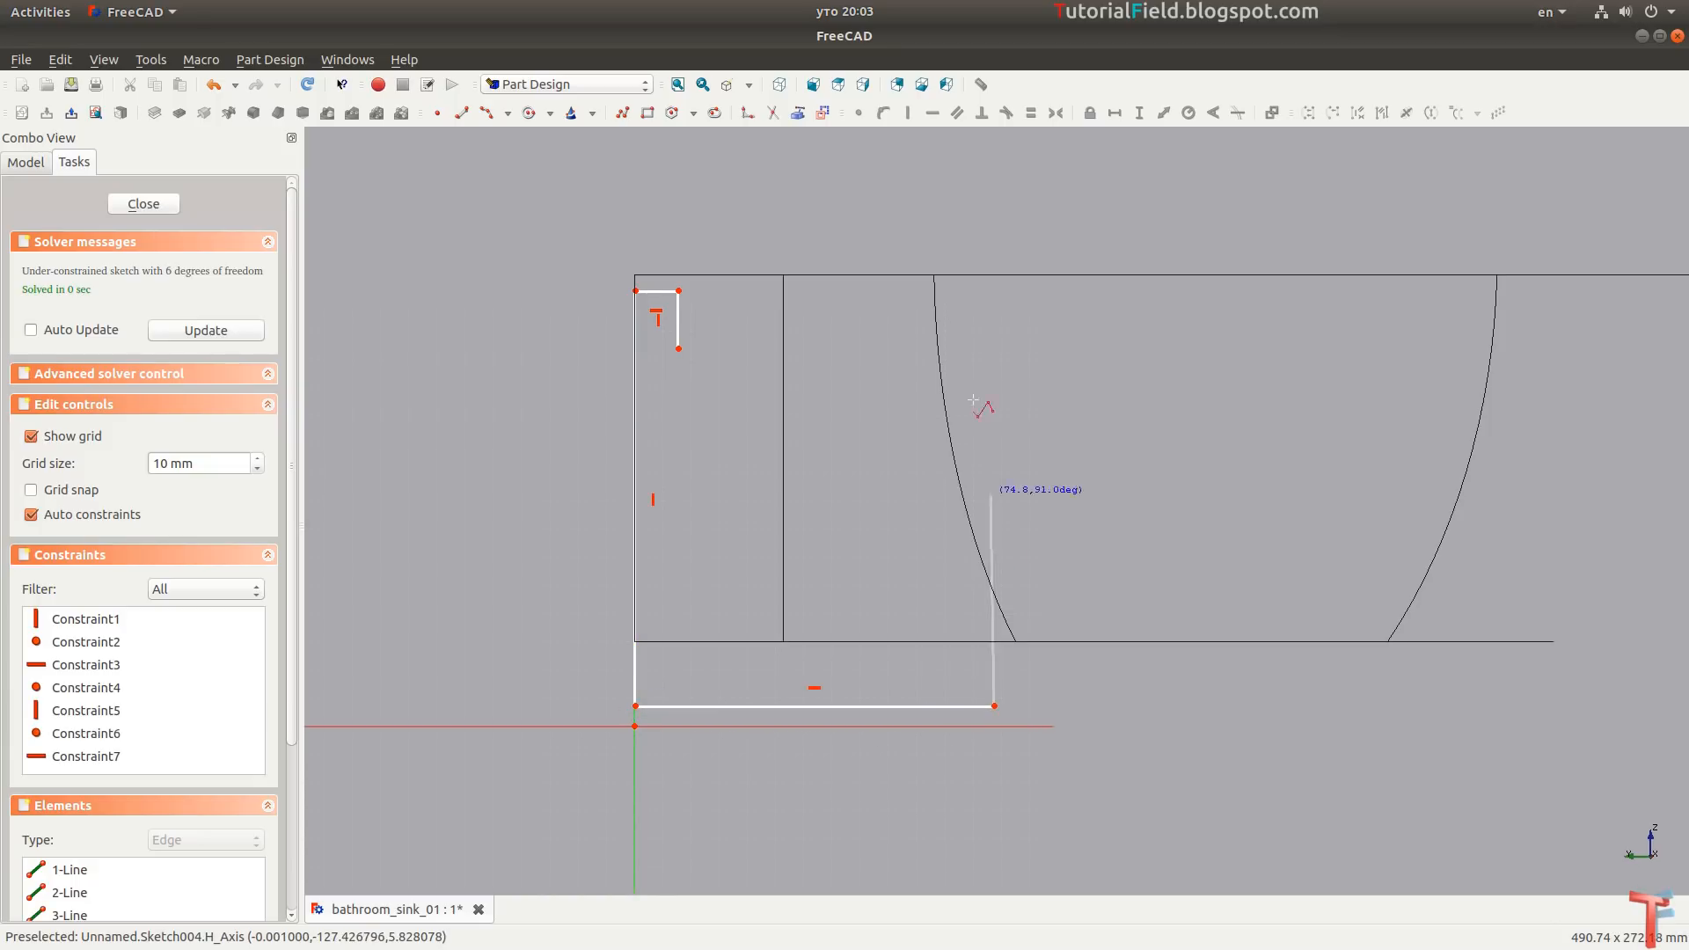
left_click(996, 361)
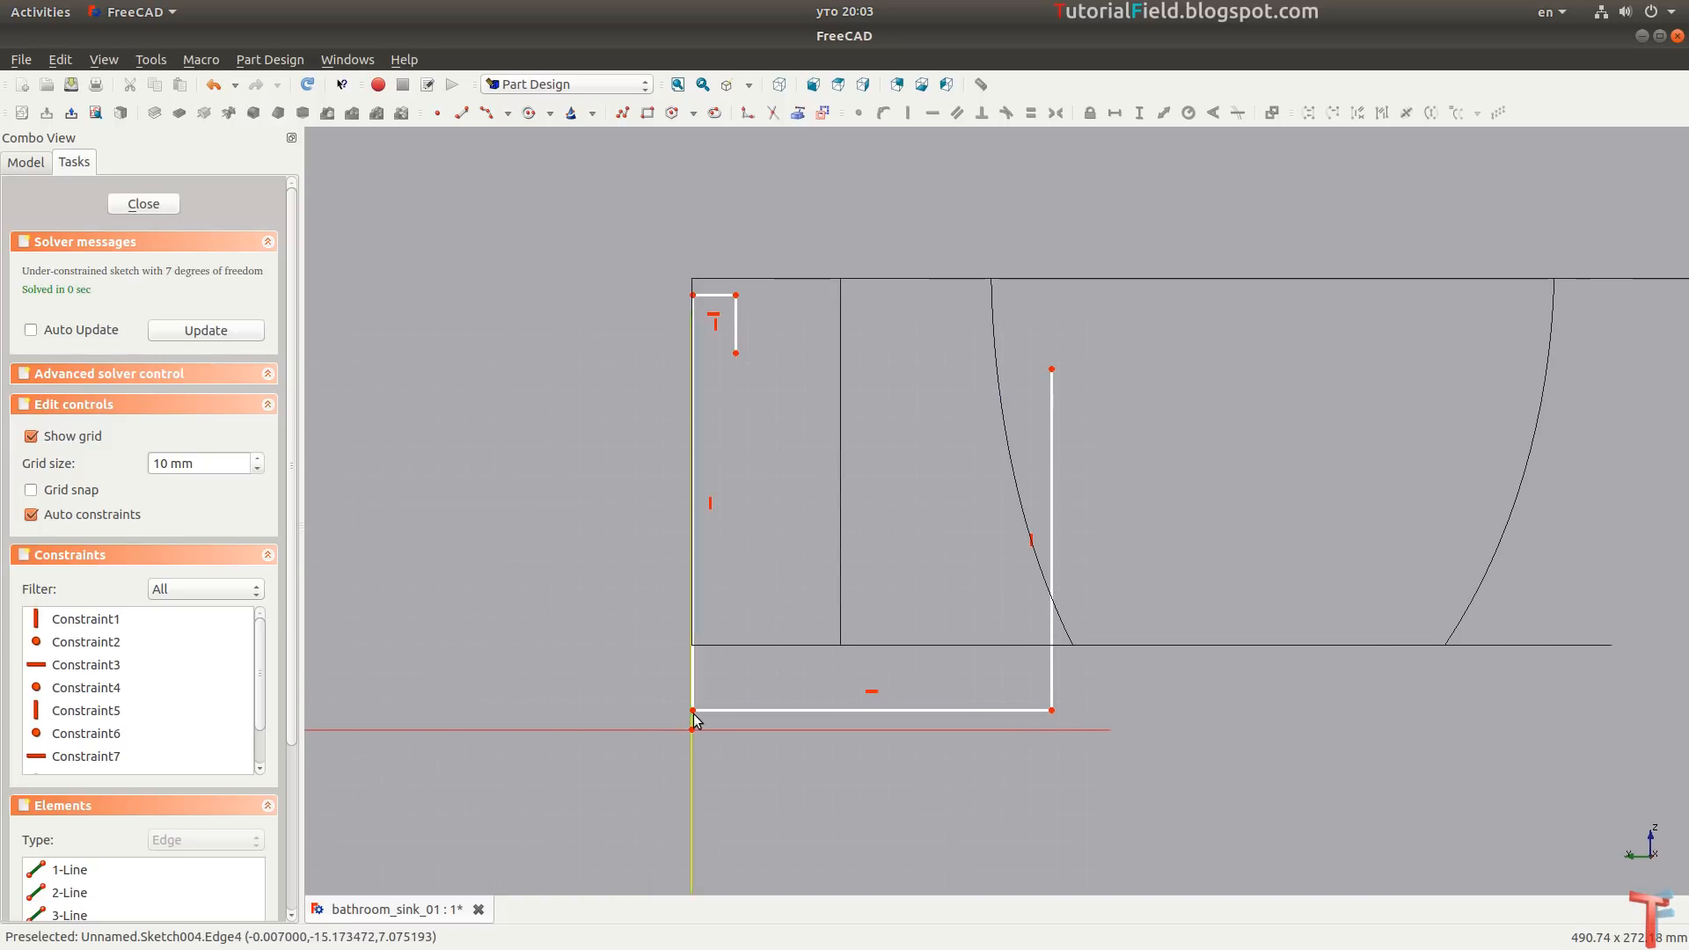
Make the polyline's lower corner on the vertical axis coincident with the sketch origin.
left_click(693, 710)
left_click(692, 729)
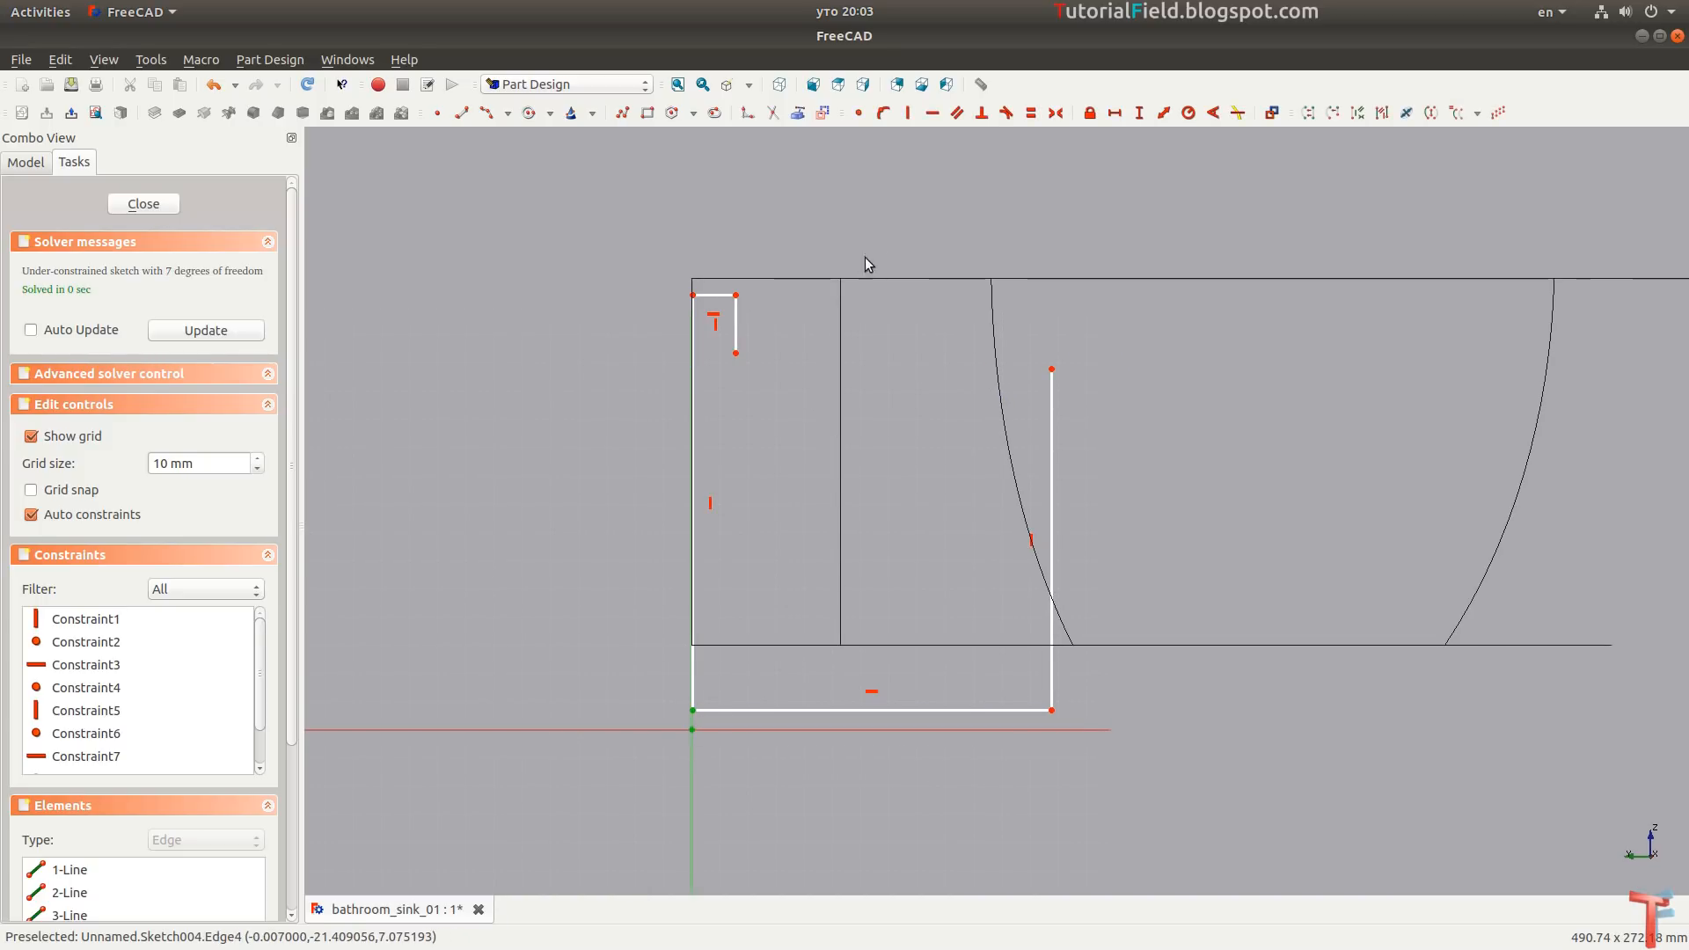
left_click(859, 112)
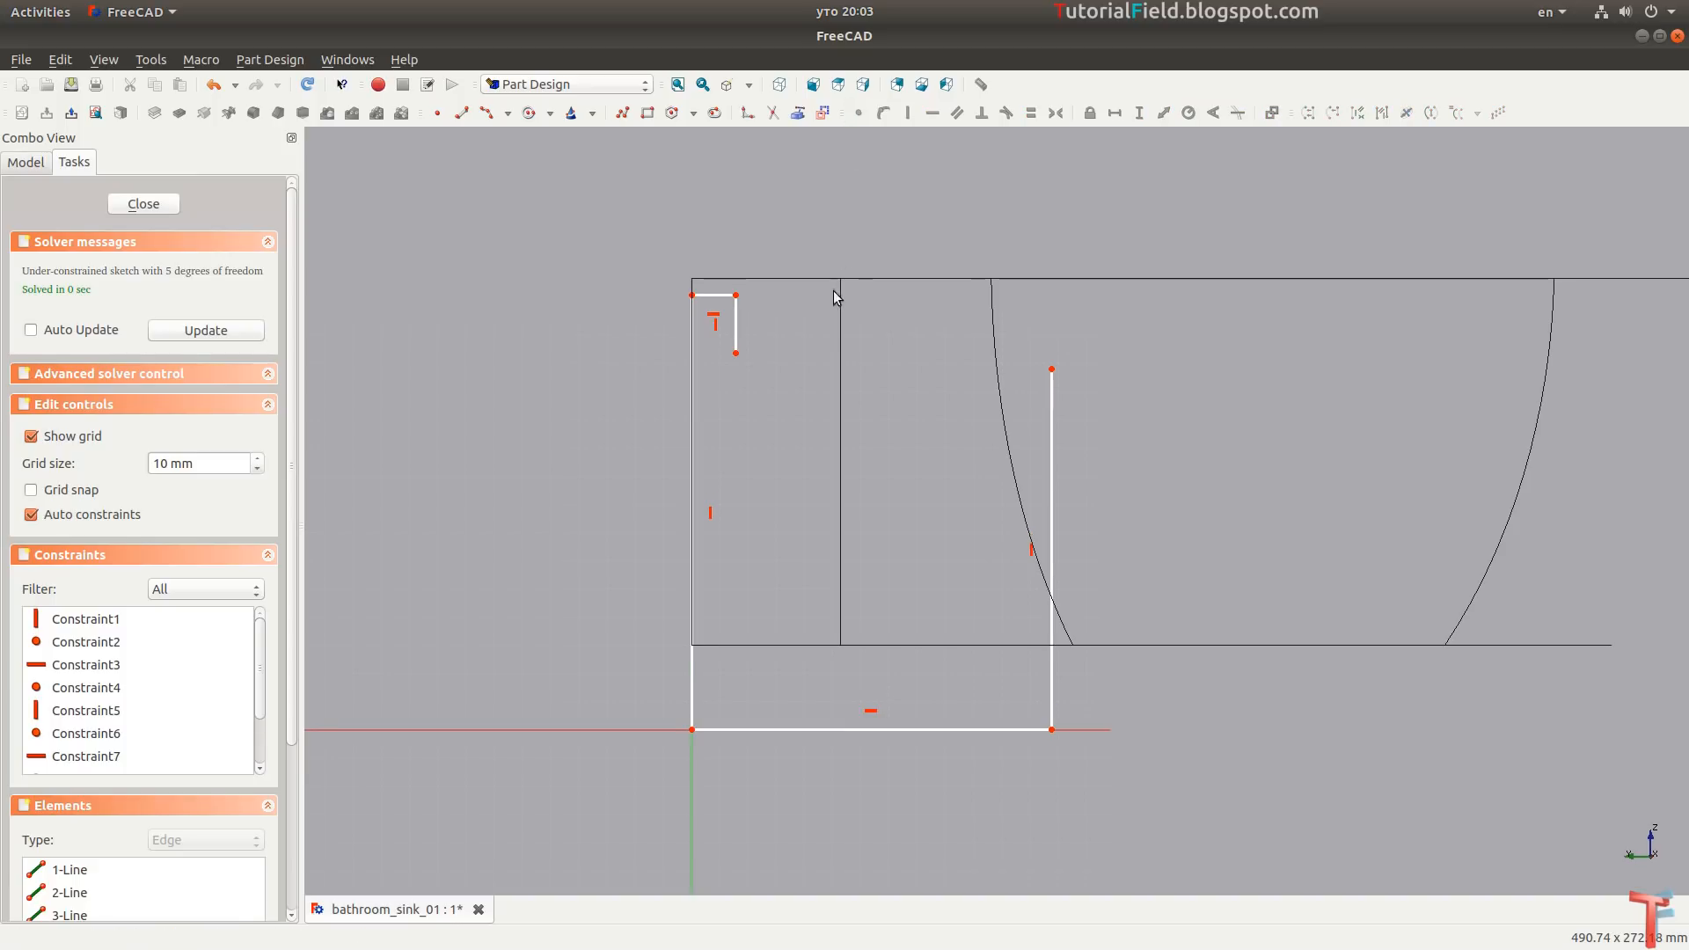
Constrain the long line on the vertical axis to 170 mm and the short horizontal edge at its upper end to 15 mm.
left_click(690, 429)
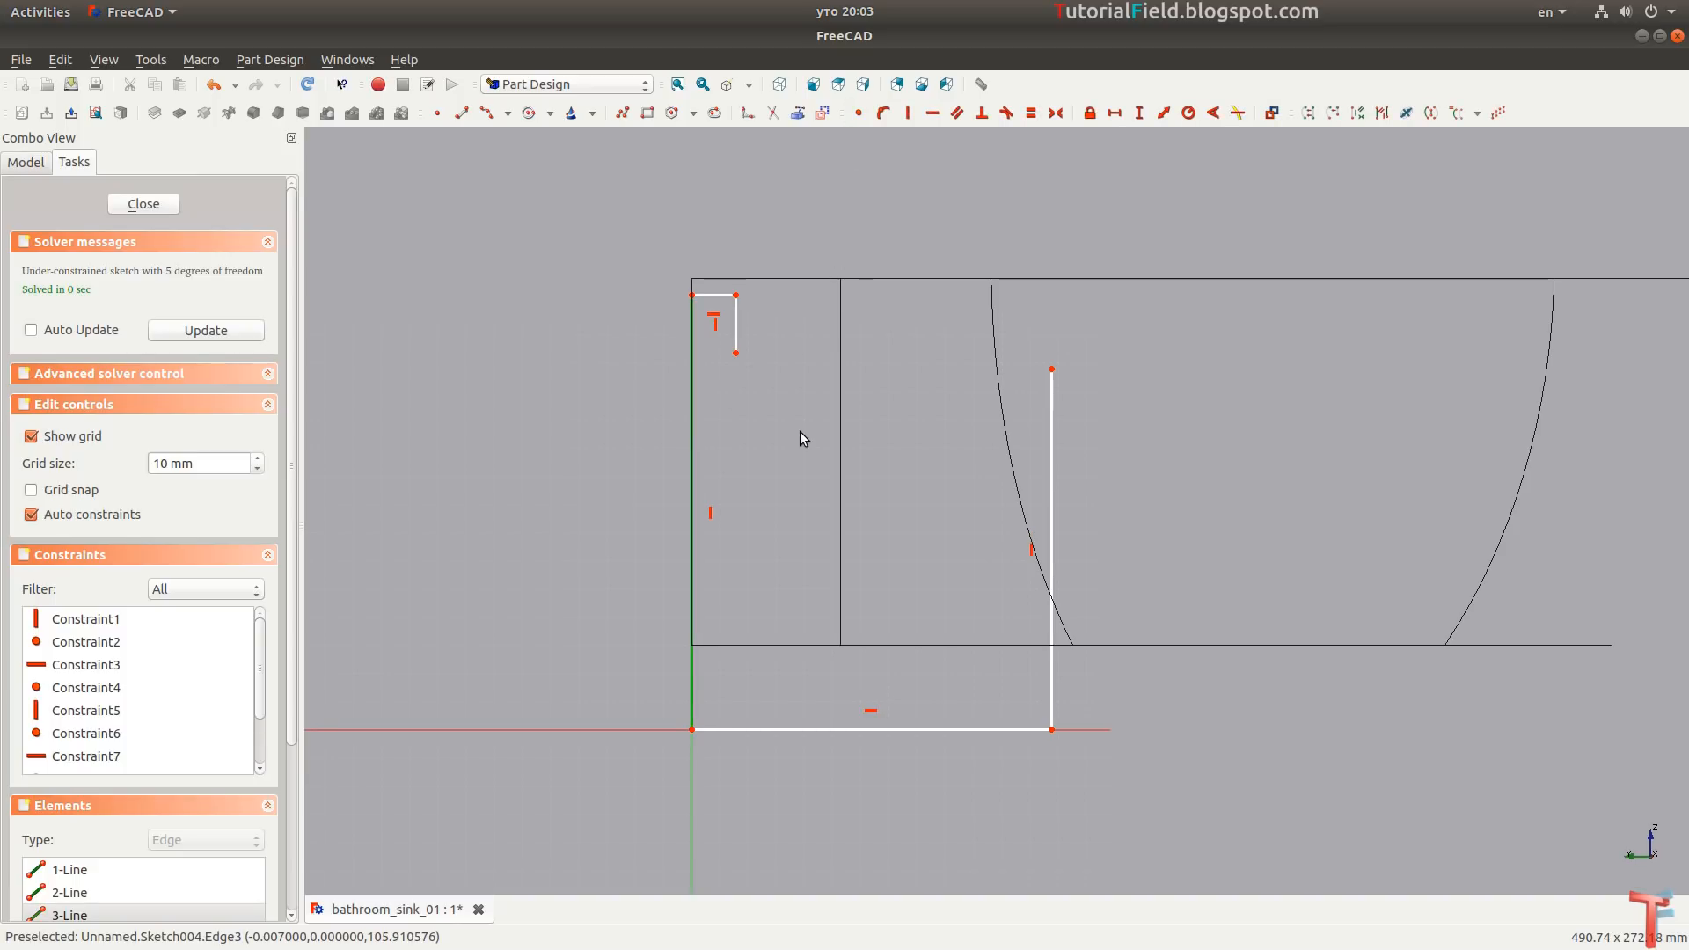
type("i")
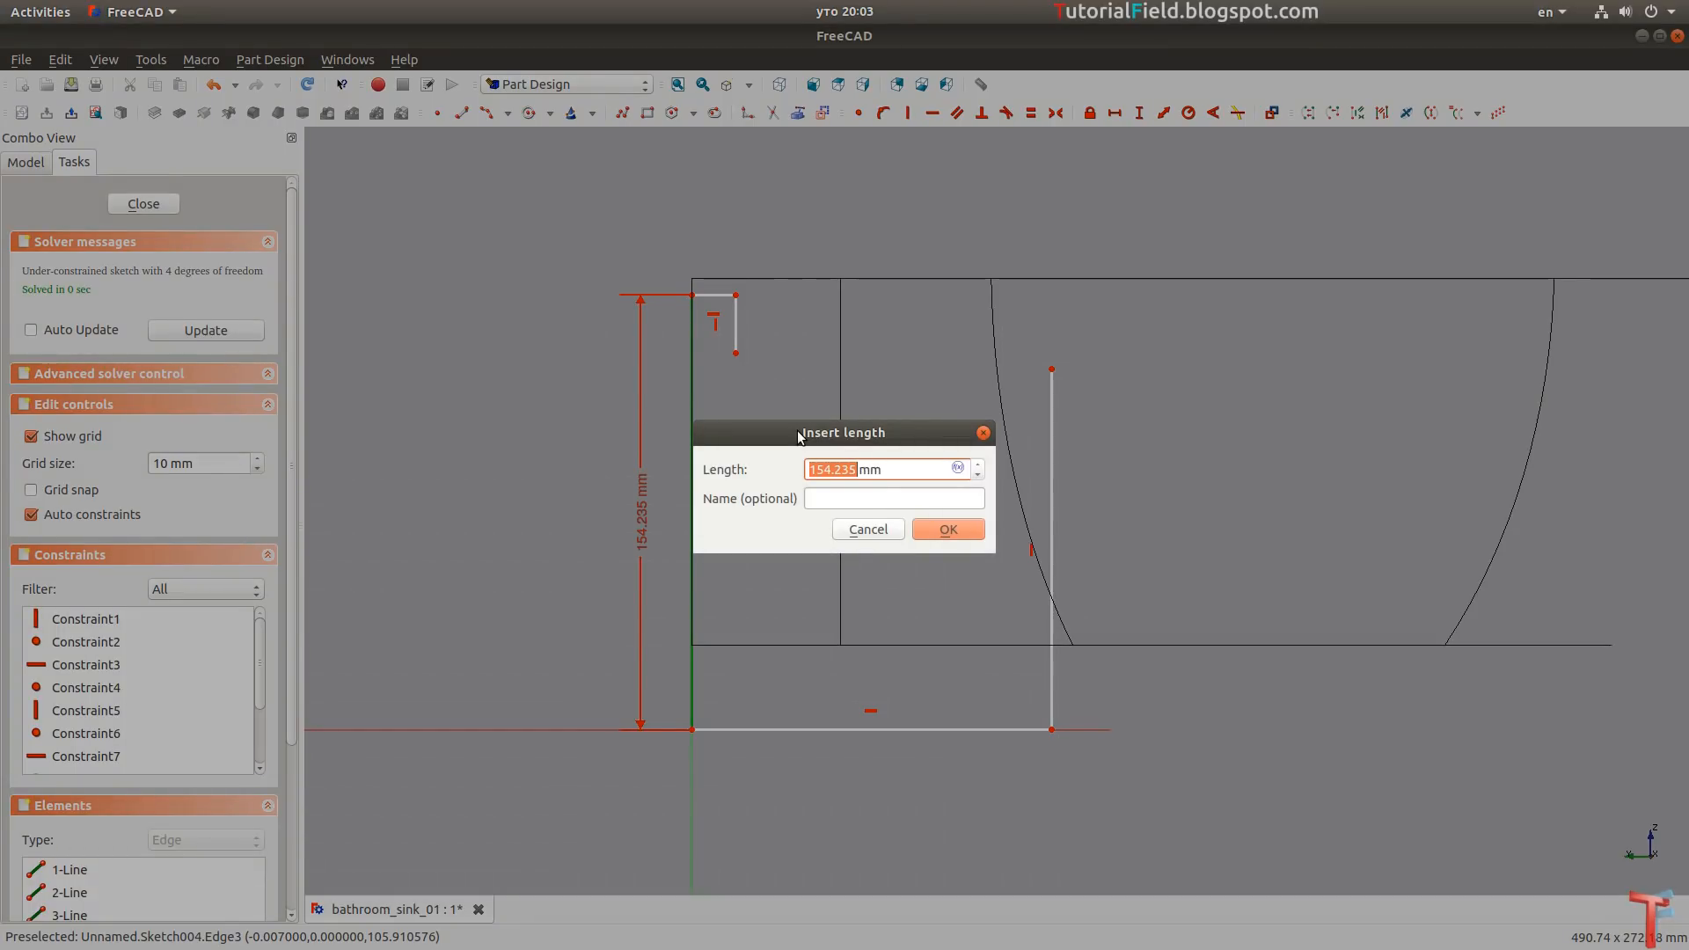
type("170")
key("Return")
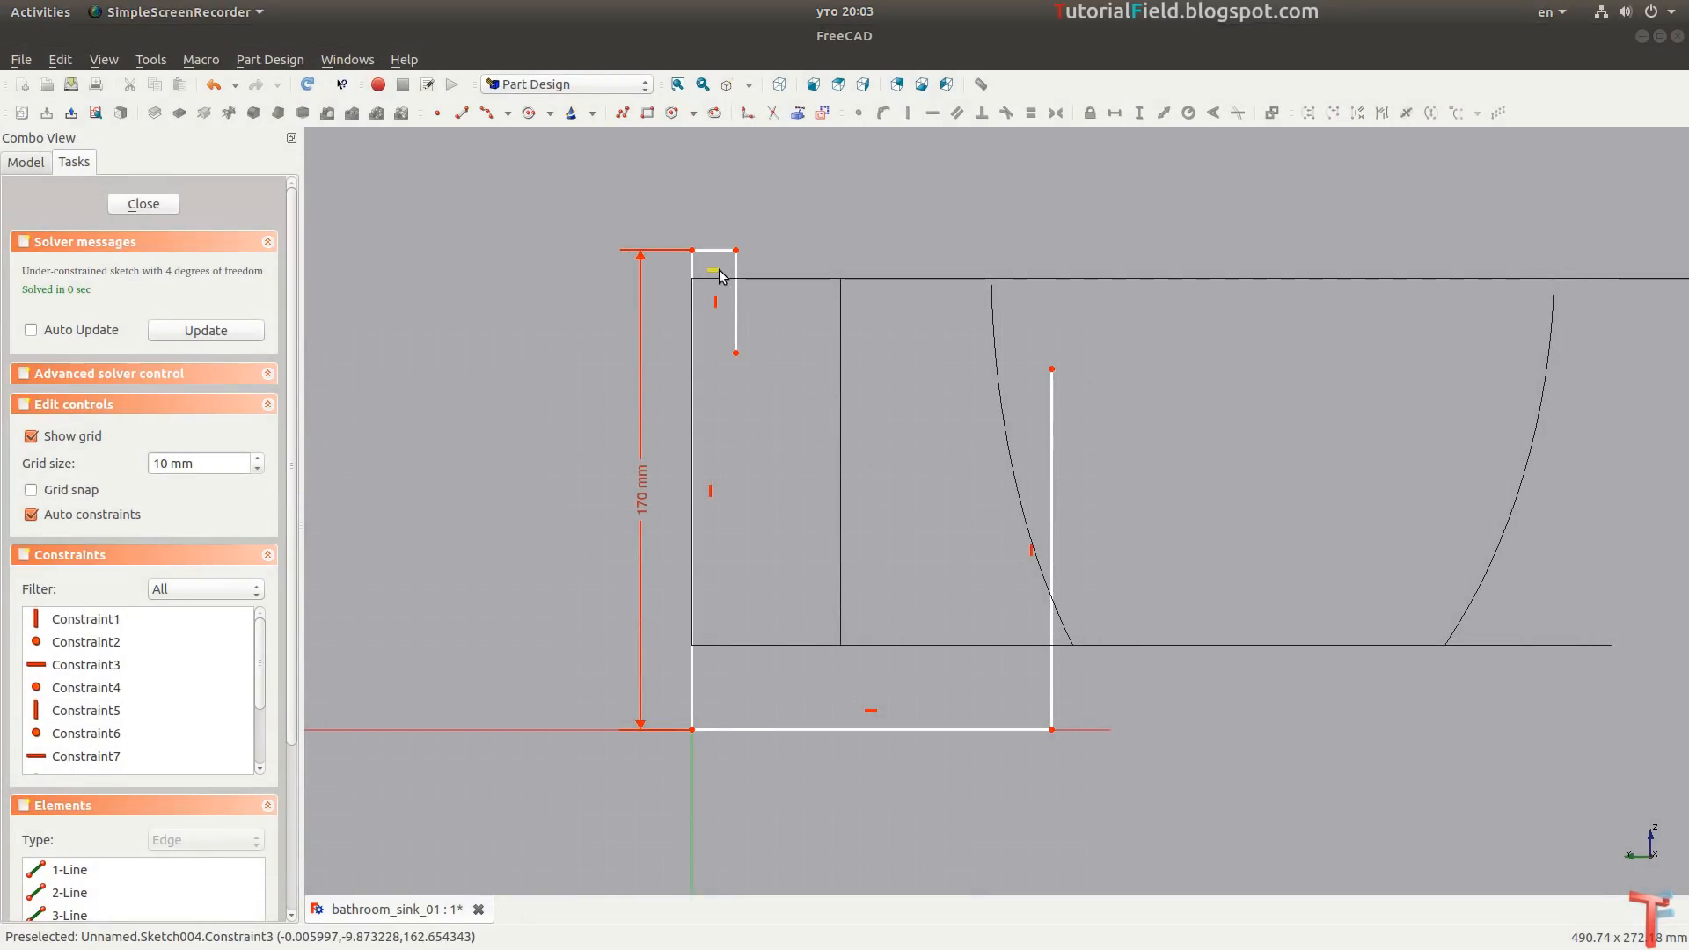
scroll(687, 275, "up", 1)
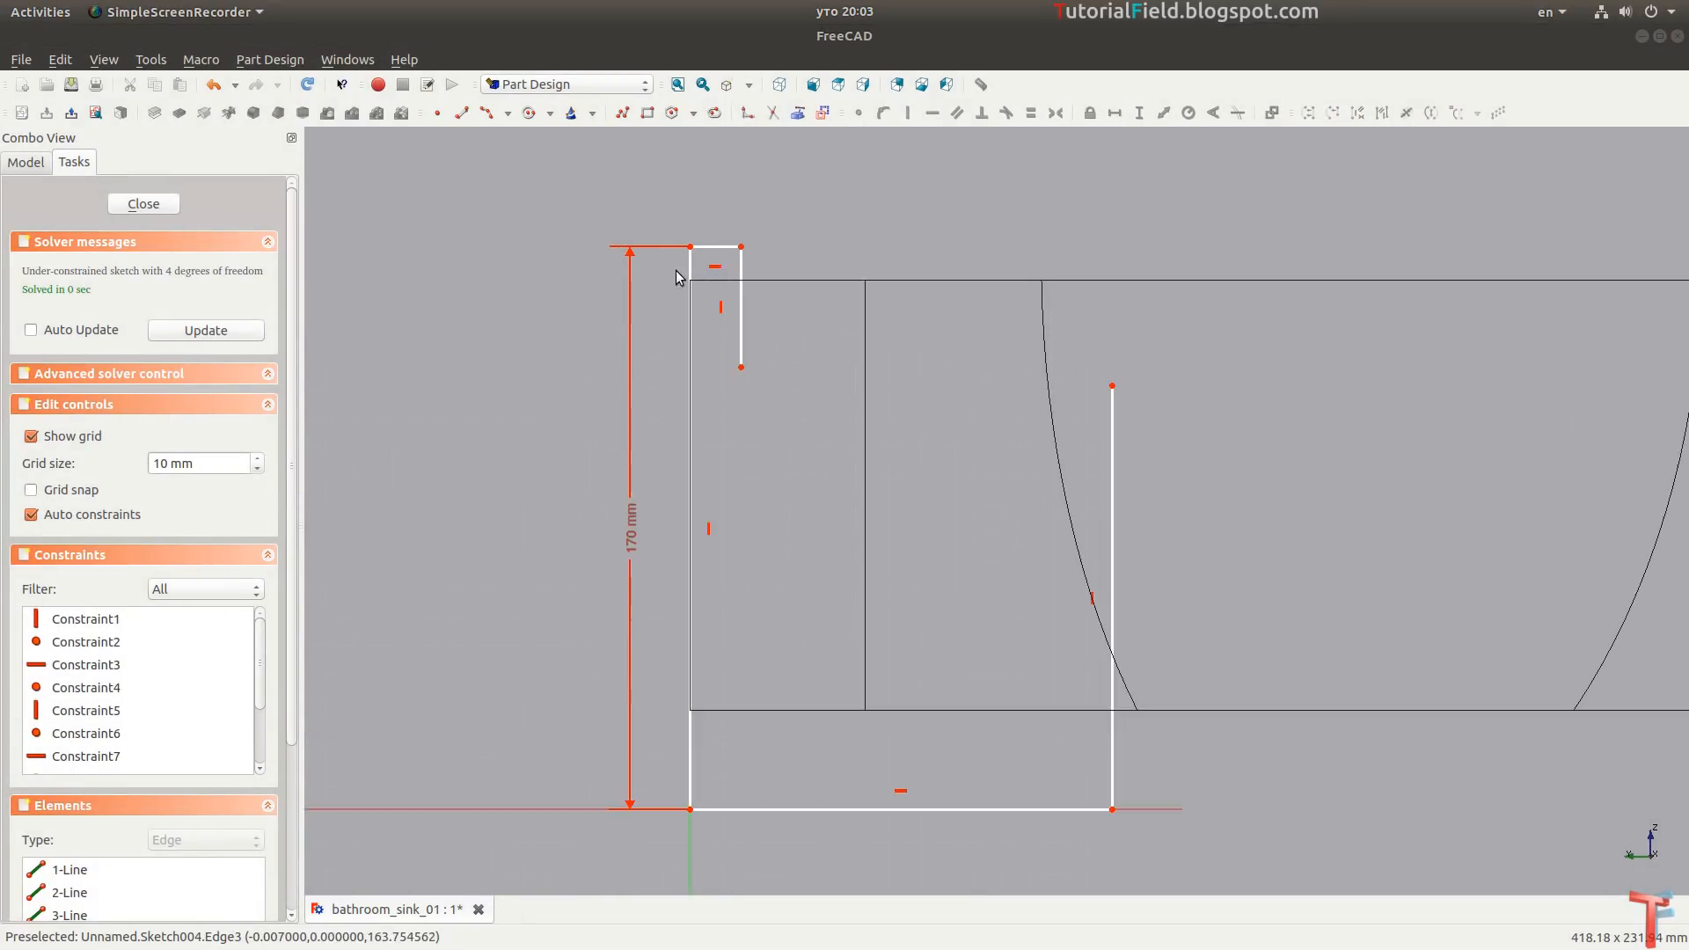
left_click(724, 250)
type("l")
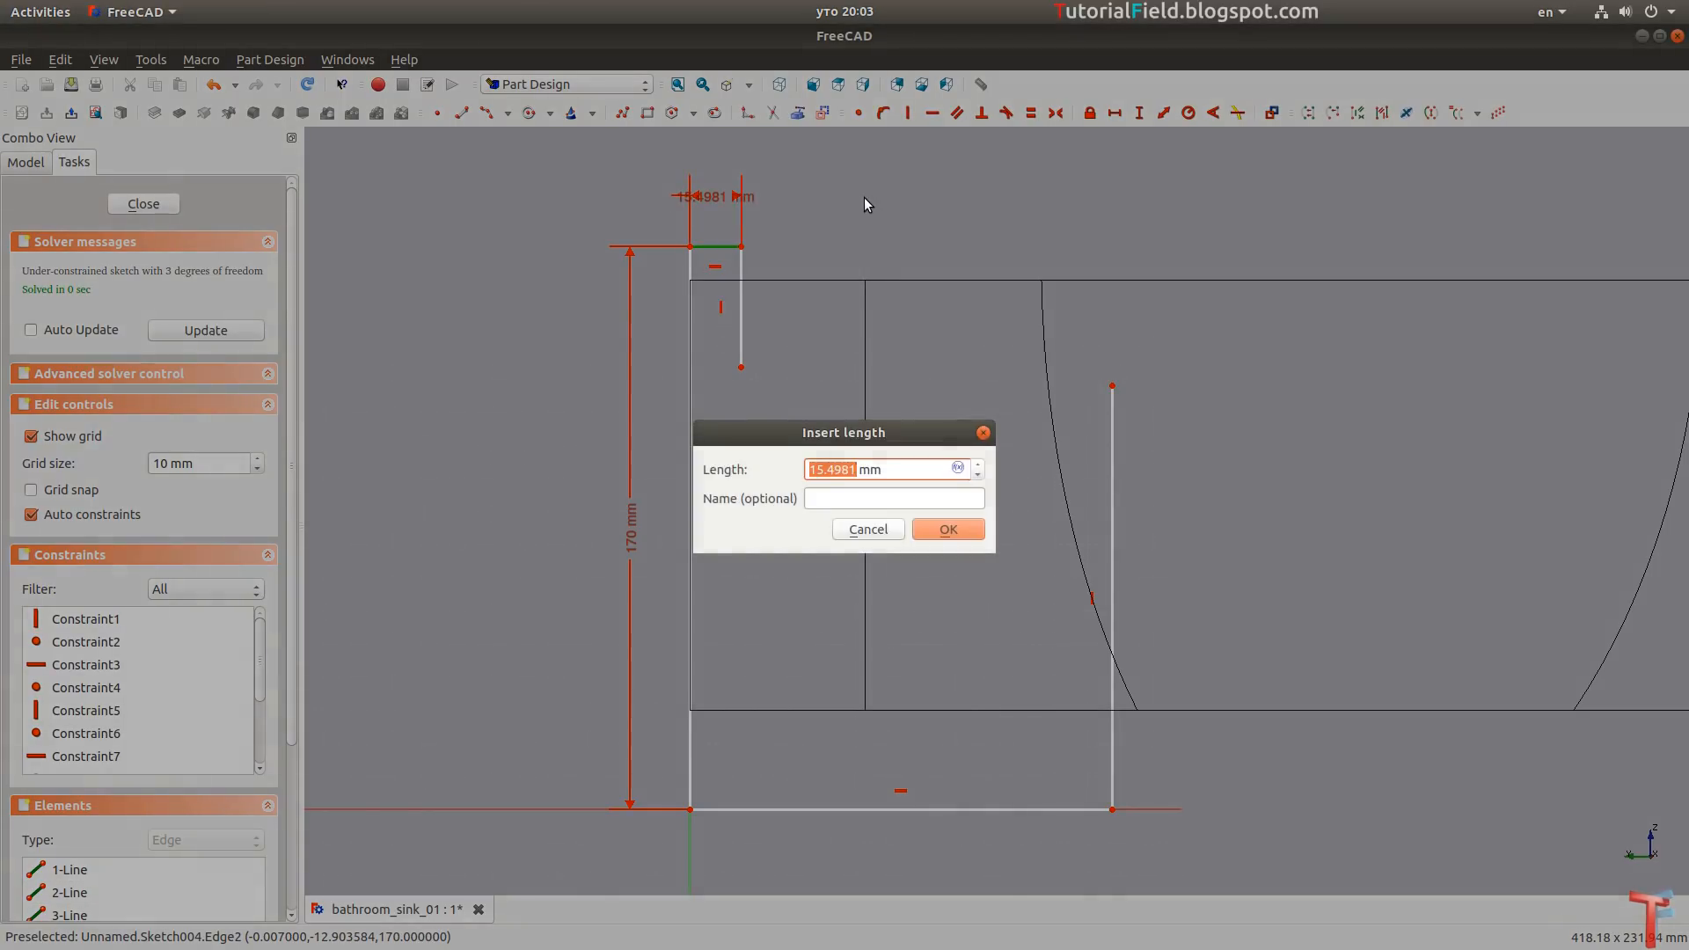
type("15")
key("Return")
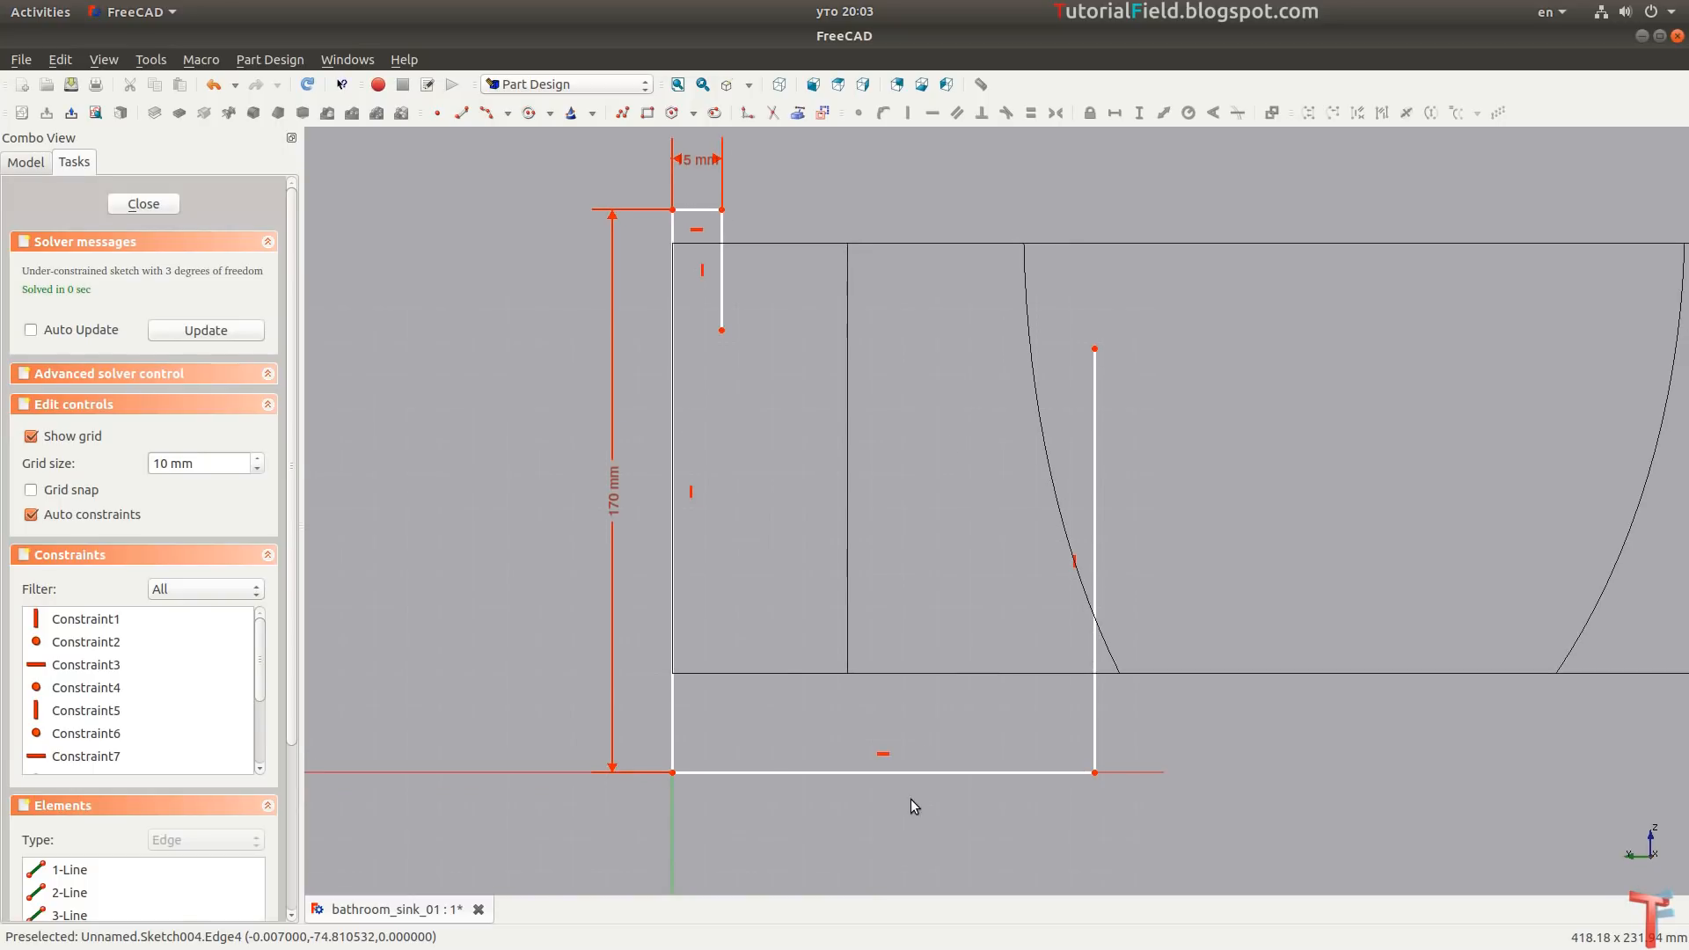
Constrain the profile's base line to a length of 123 mm and place the dimension below the line.
left_click(919, 772)
type("l")
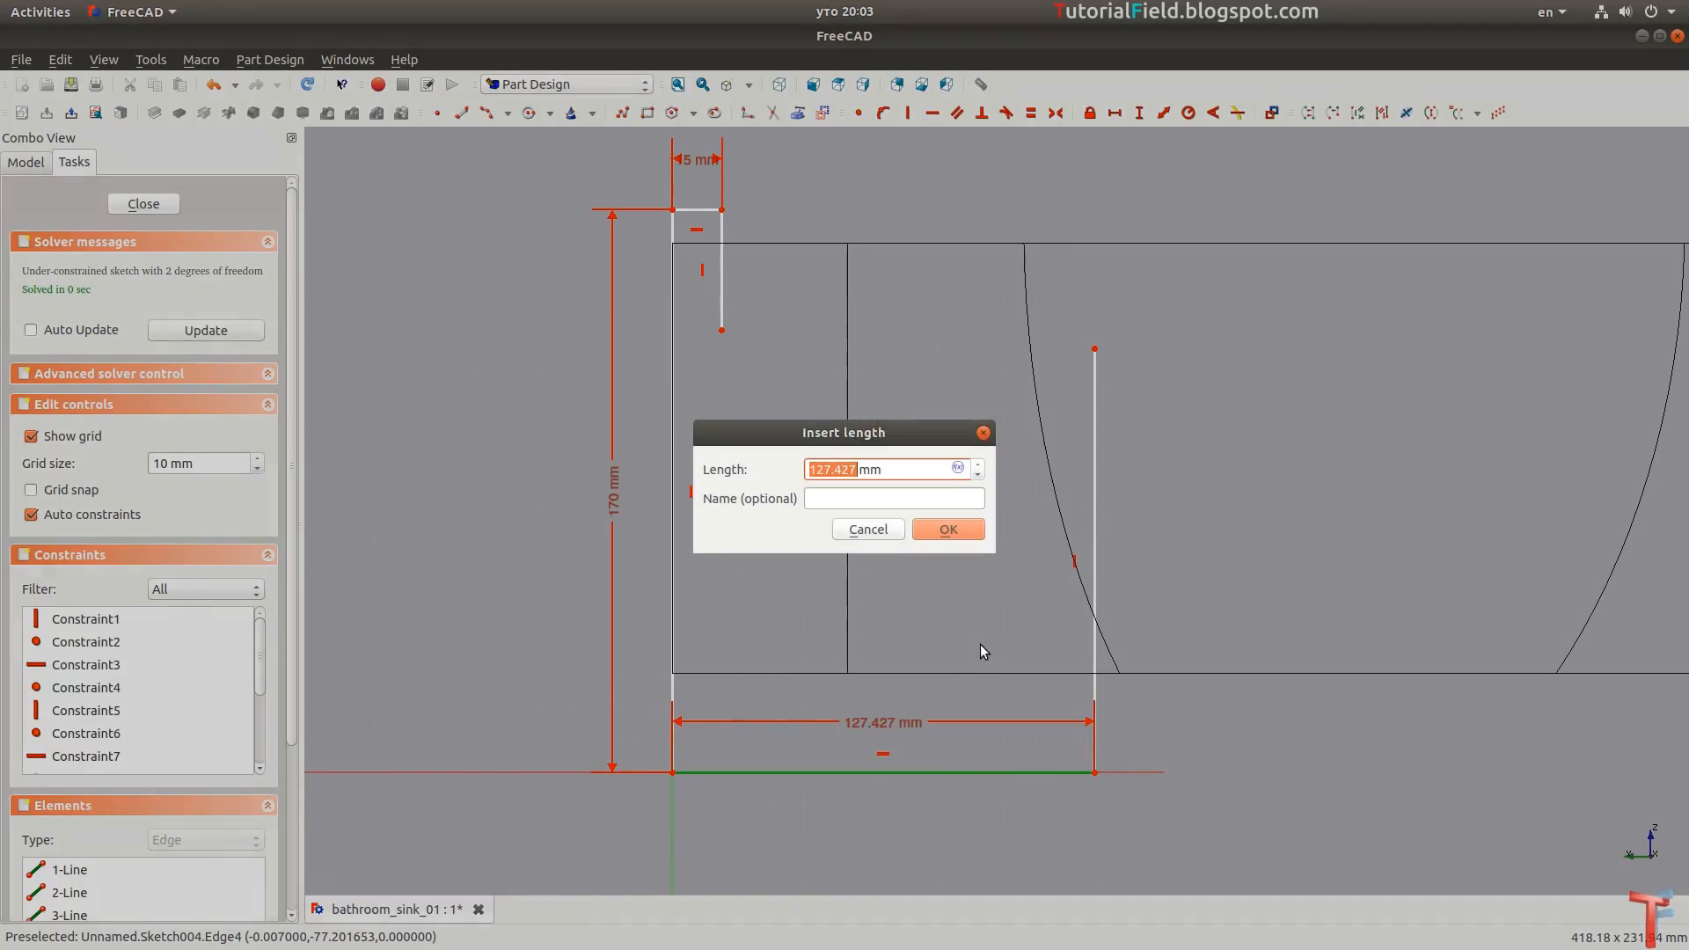
type("123")
key("Return")
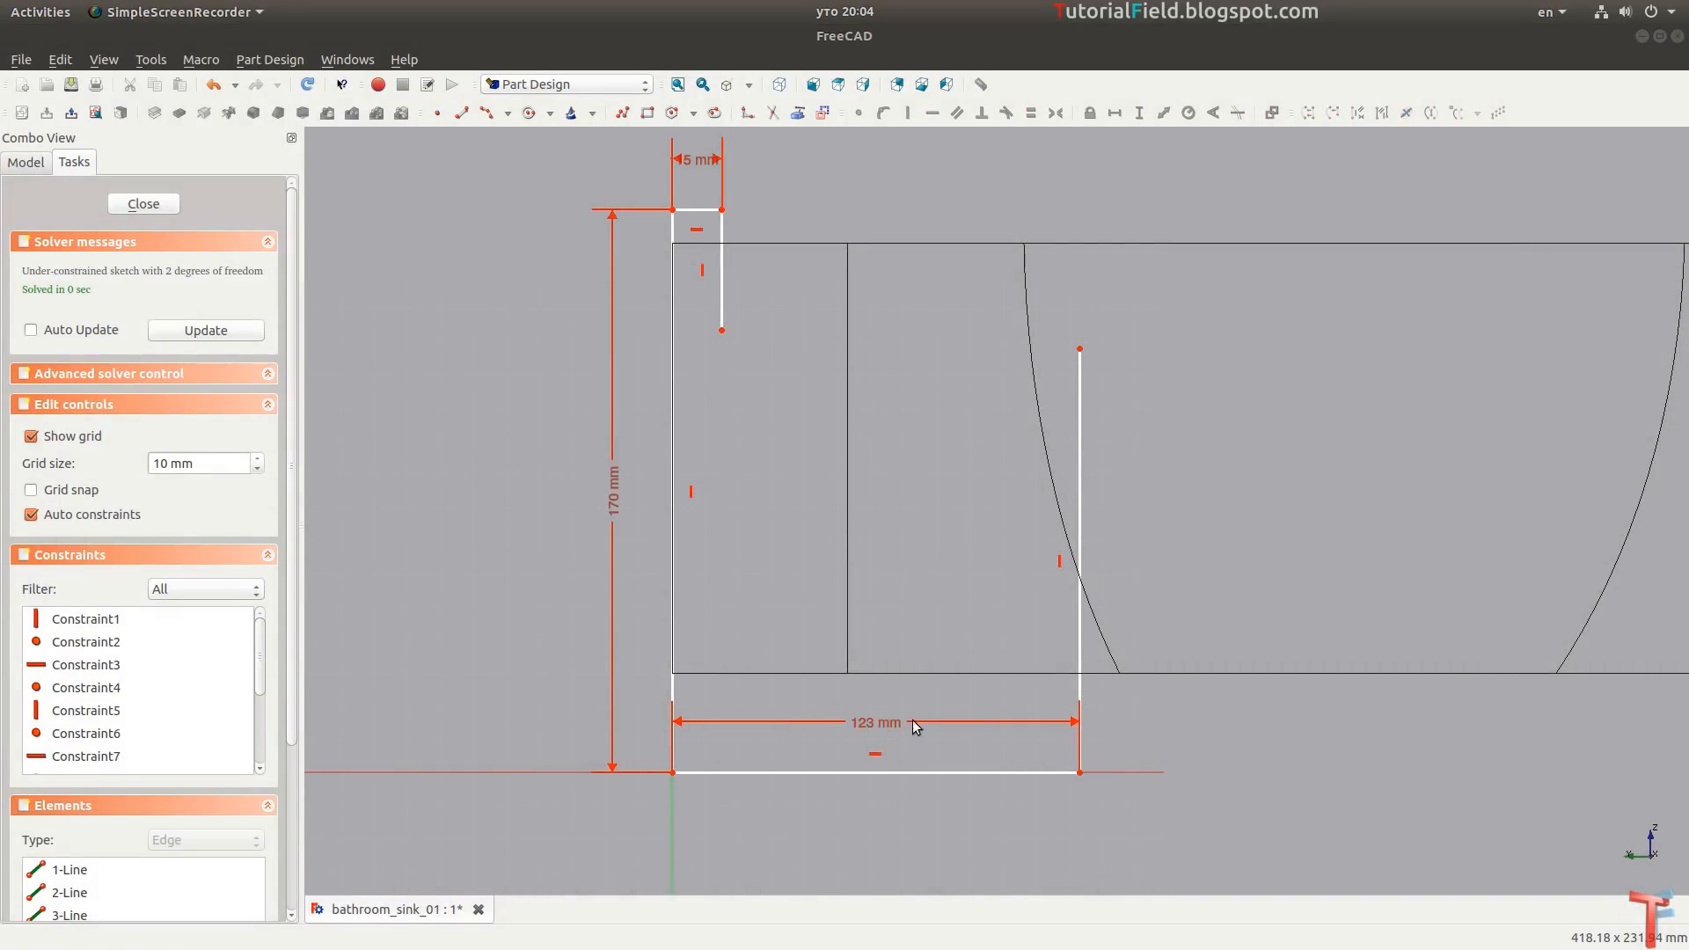
mouse_move(889, 721)
left_mouse_down()
mouse_move(860, 837)
mouse_move(862, 823)
left_mouse_up()
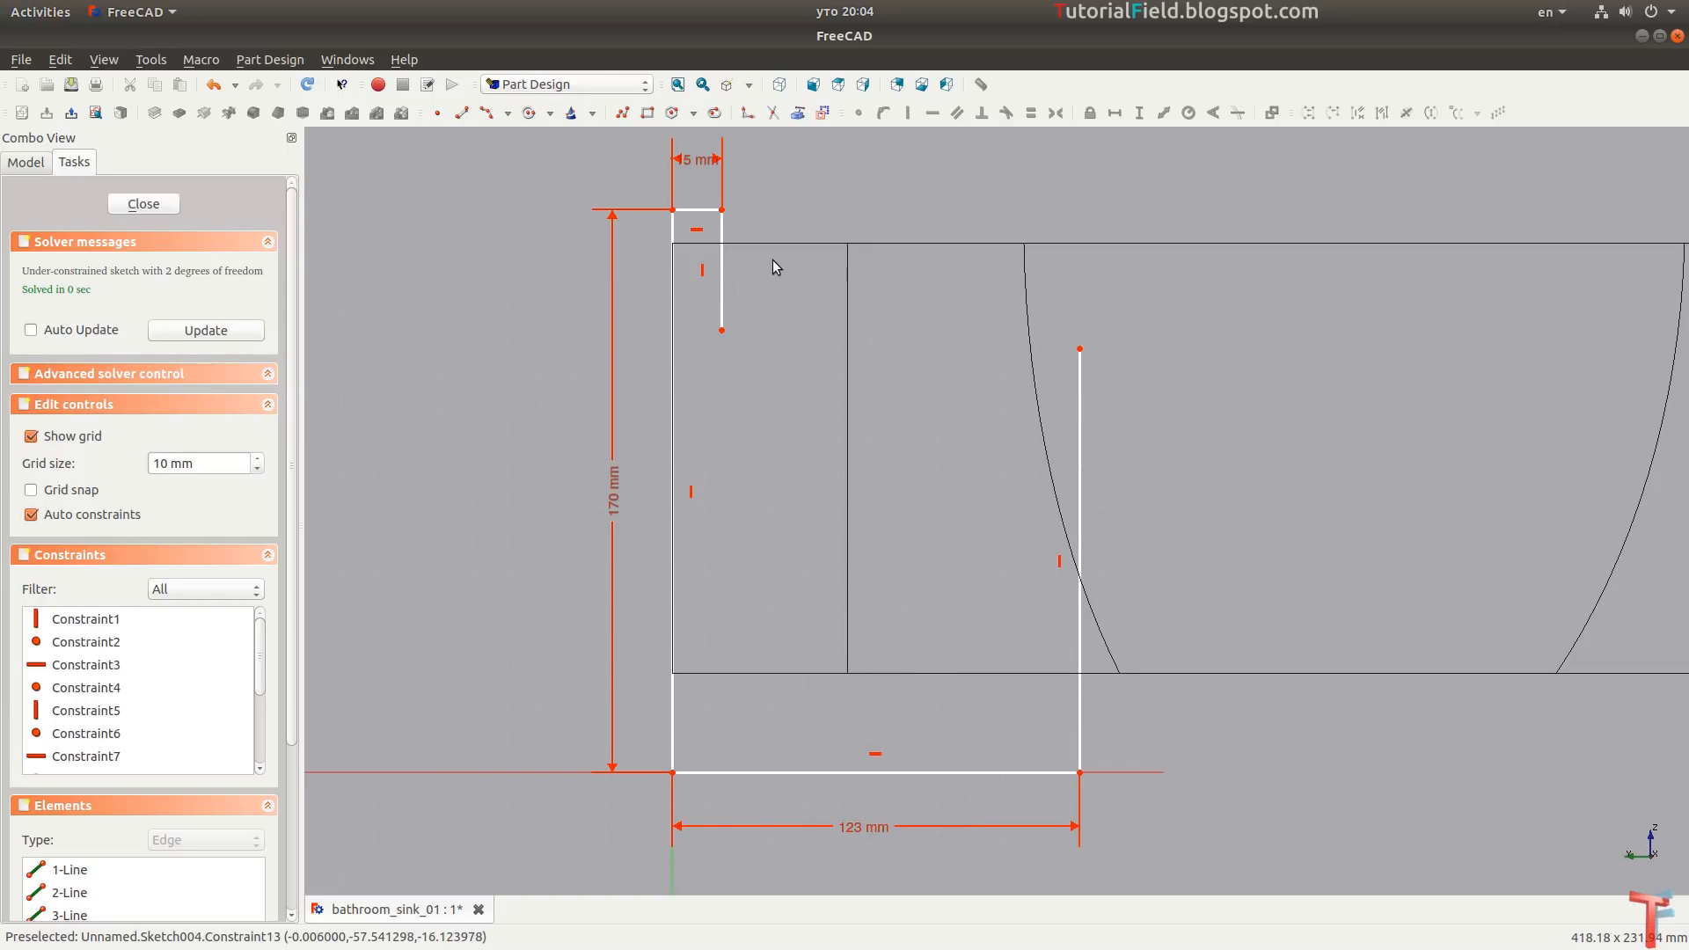
Constrain the short vertical line at the profile's upper end to 18 mm and move its dimension clear of the geometry.
left_click(722, 273)
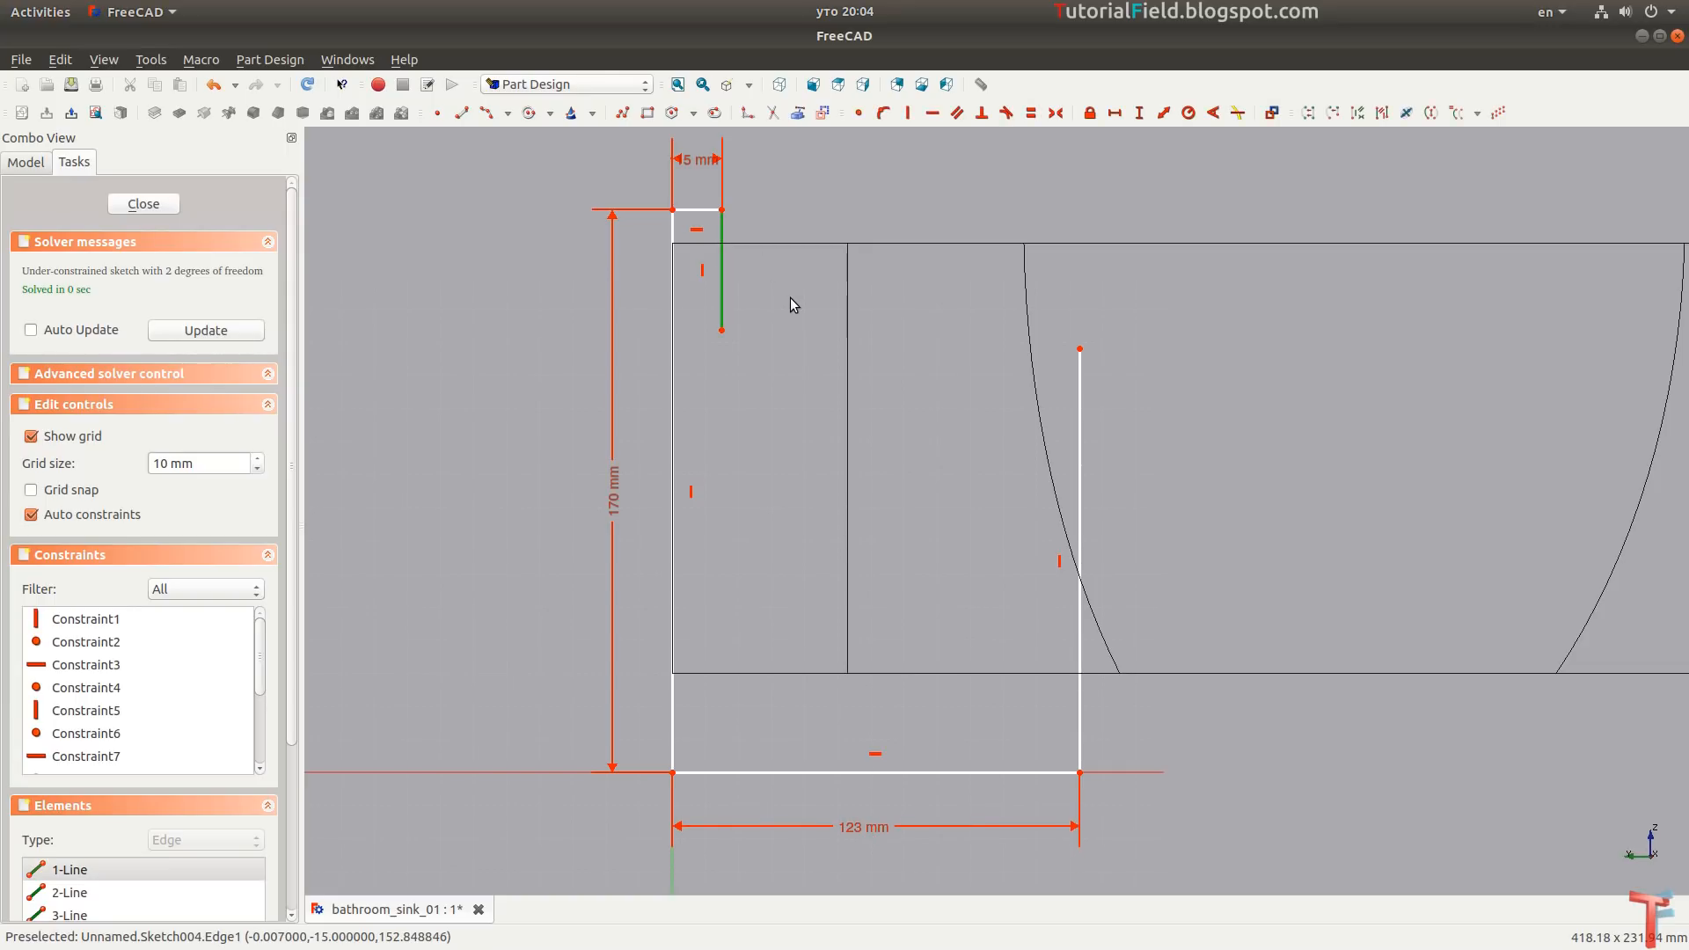
key("shift+v")
type("18")
key("Return")
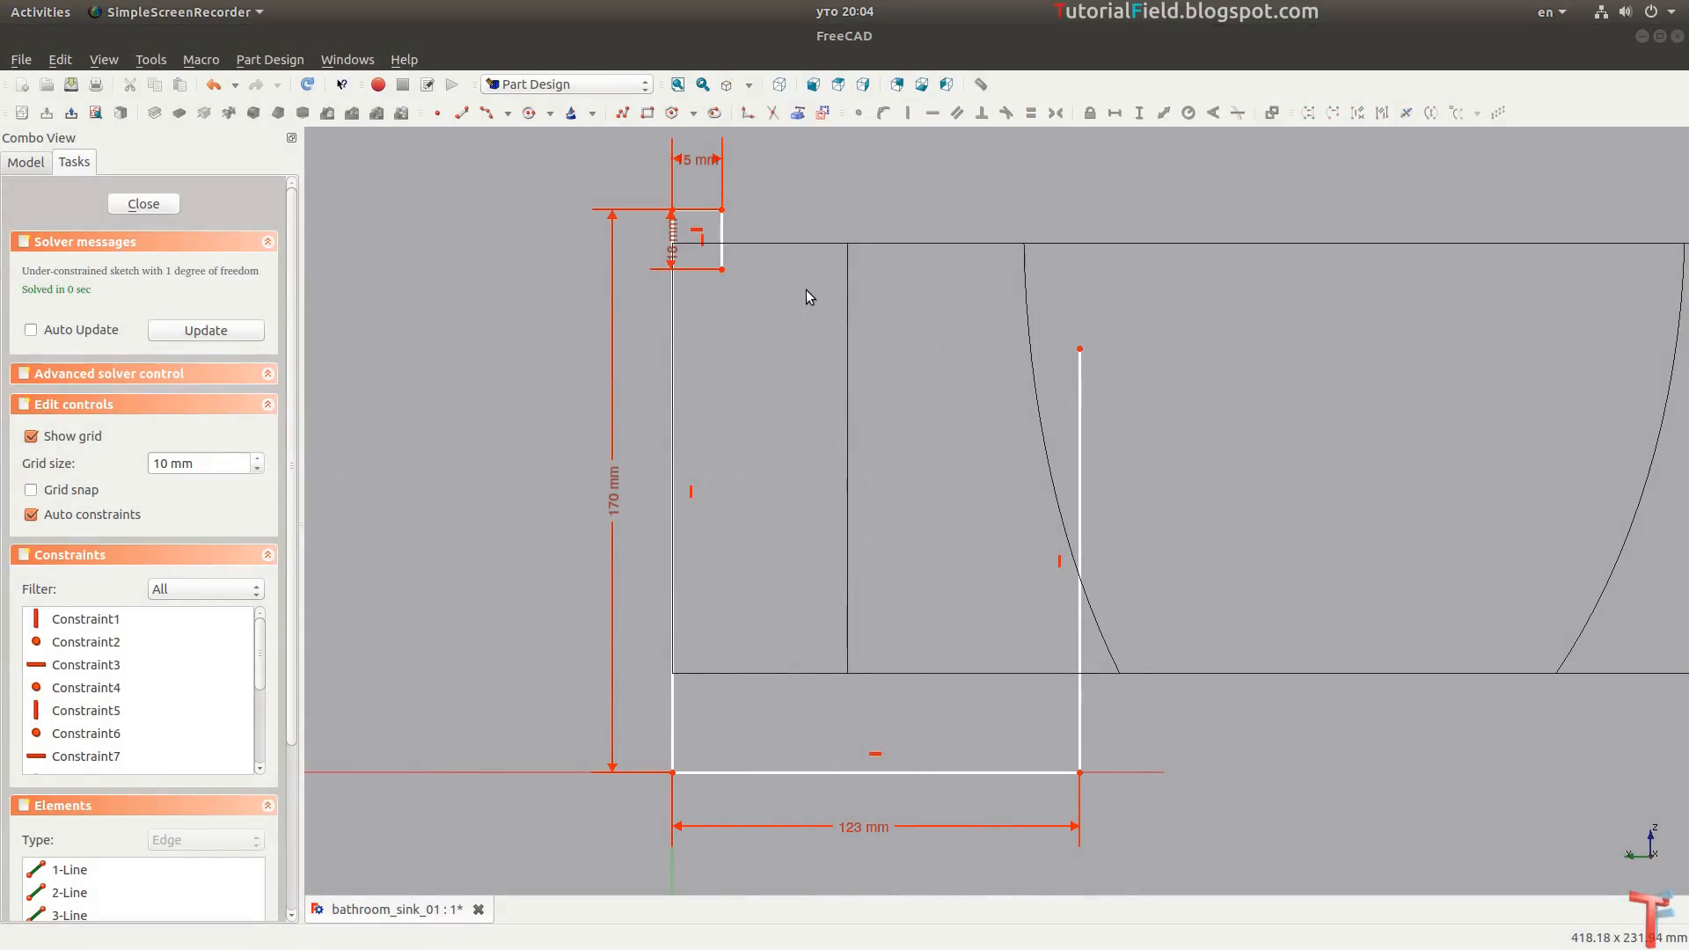
scroll(756, 295, "up", 2)
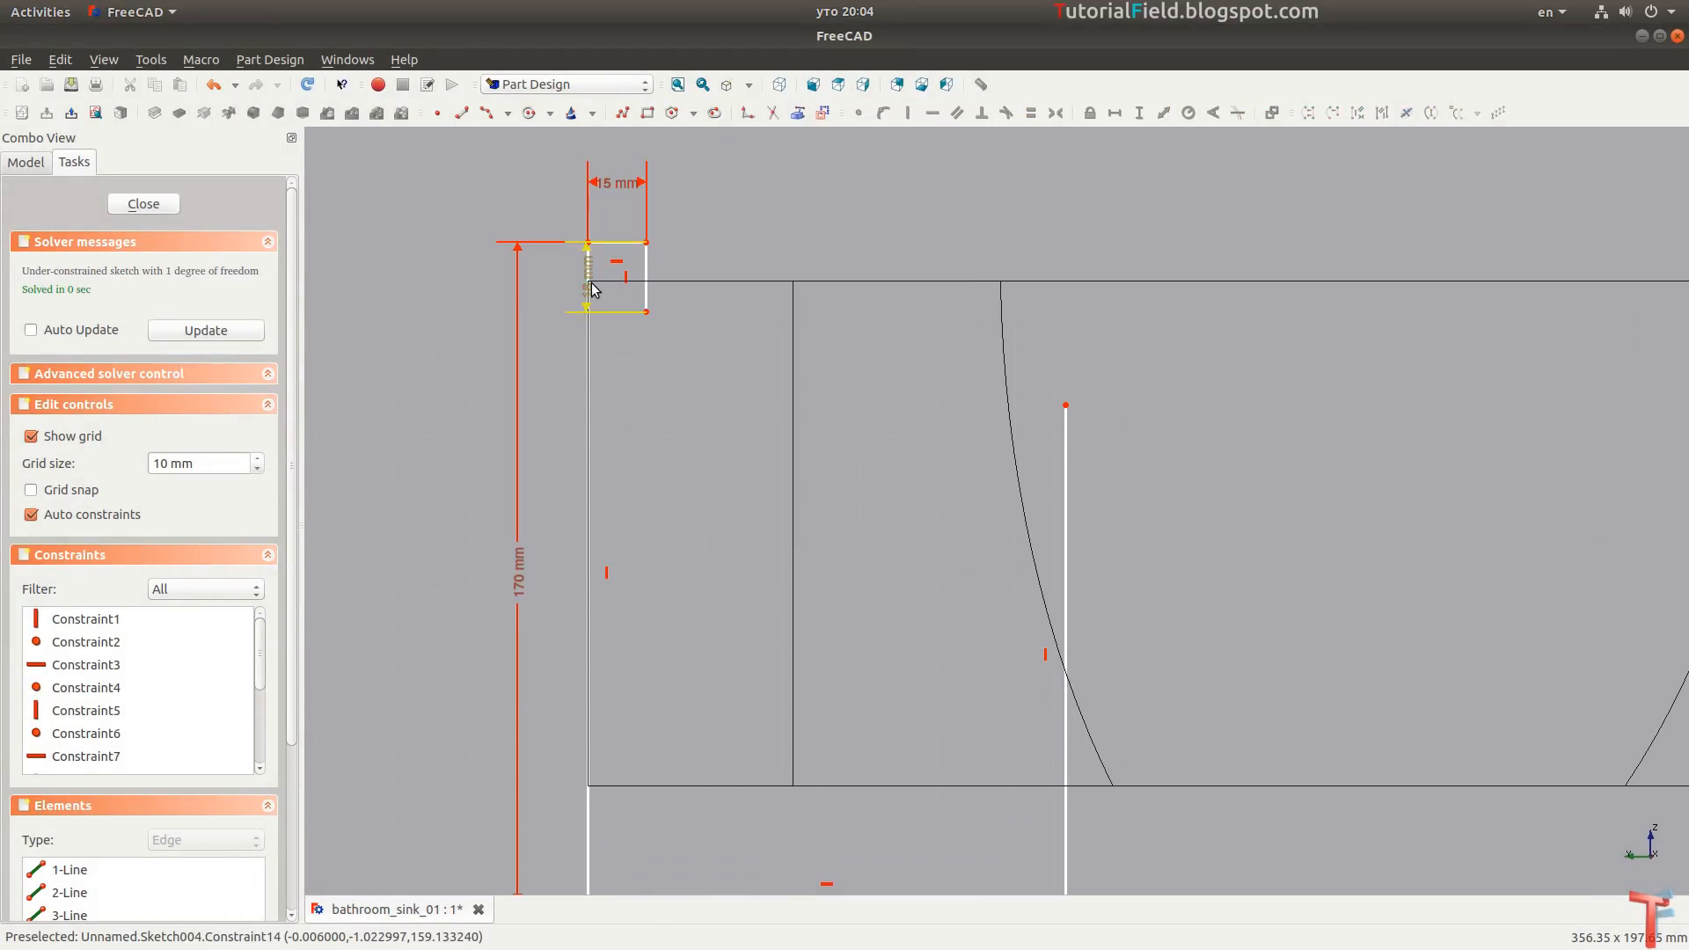
left_click_drag(592, 290, 691, 405)
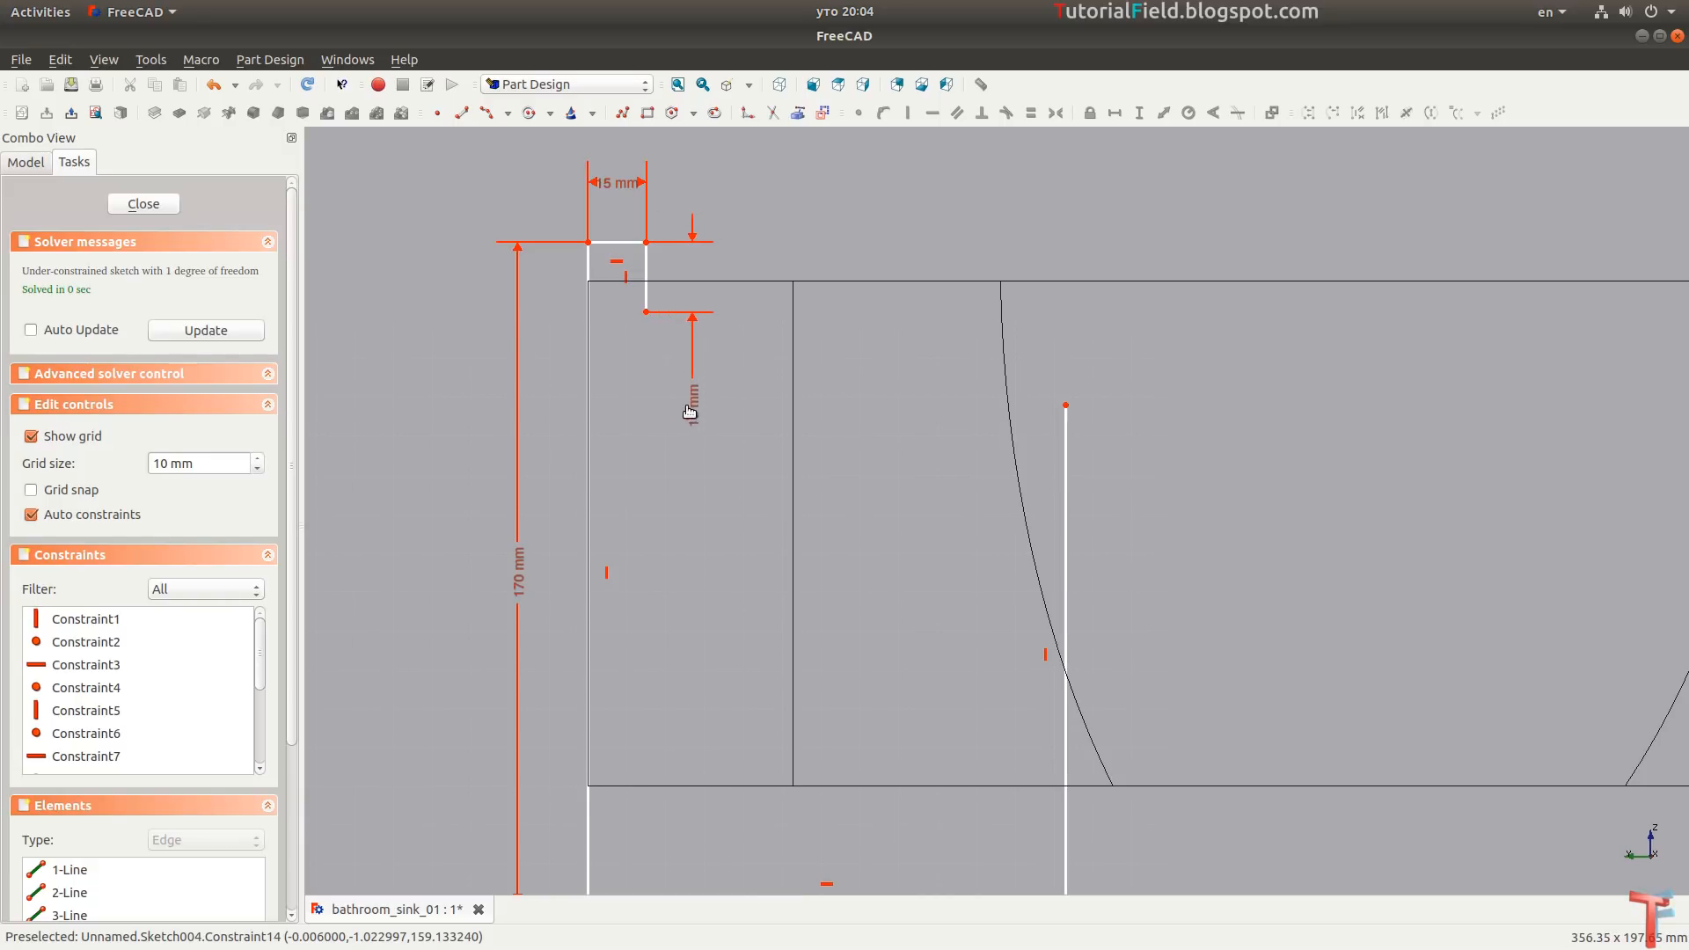
left_click(475, 119)
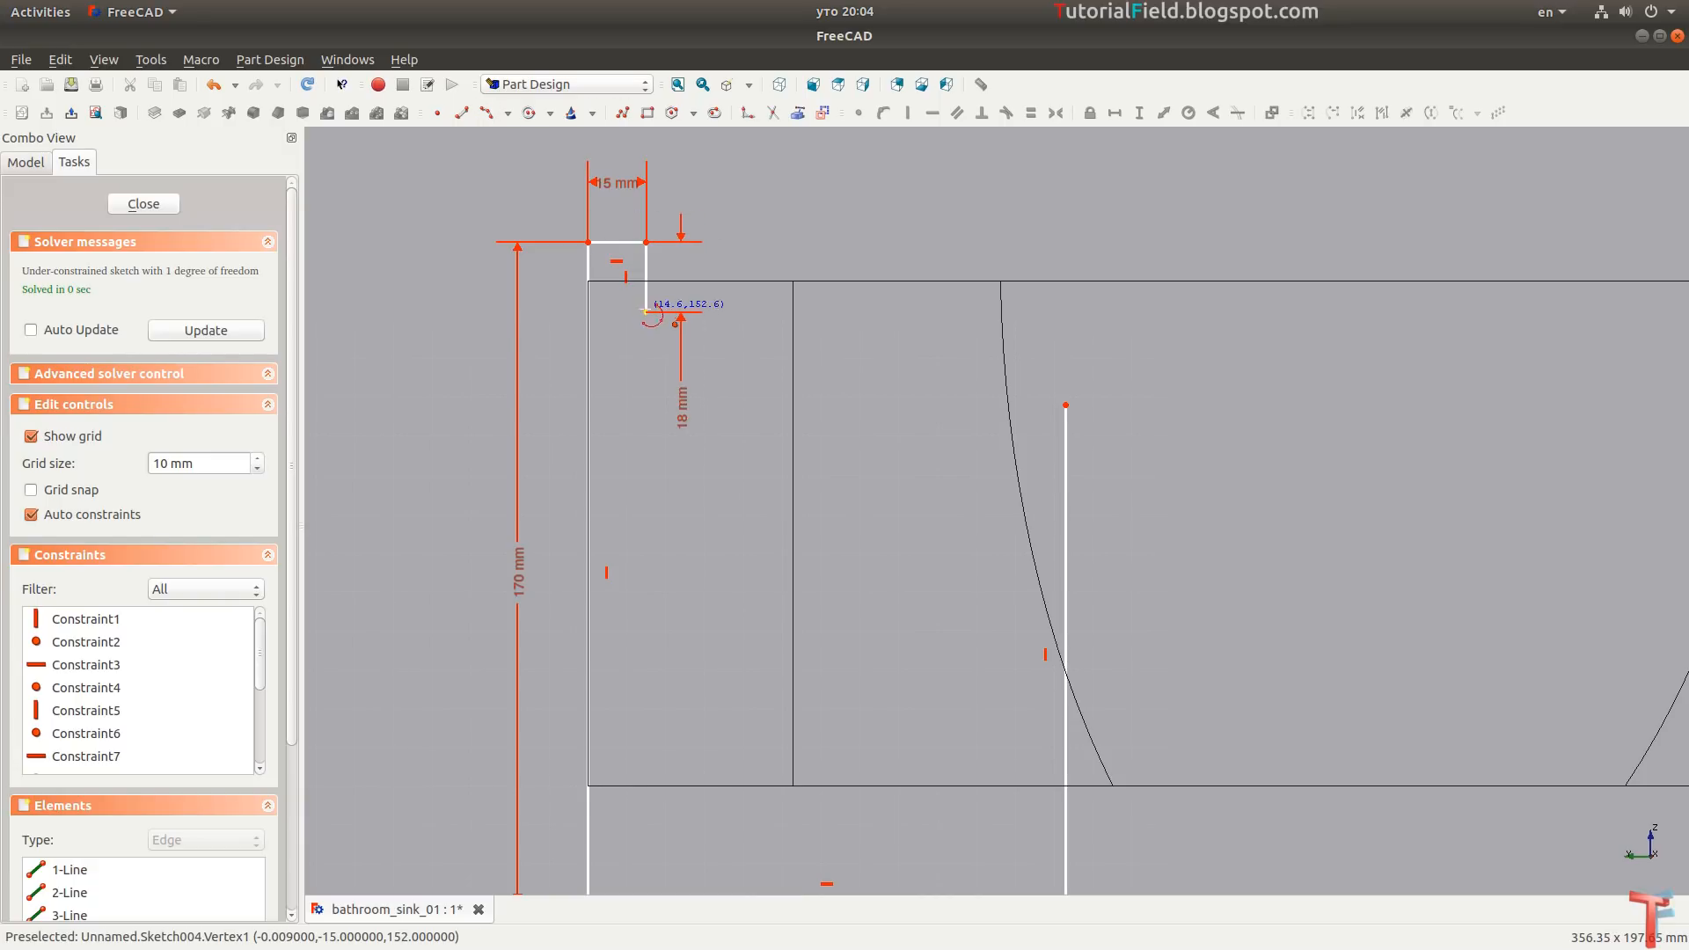
left_click(647, 313)
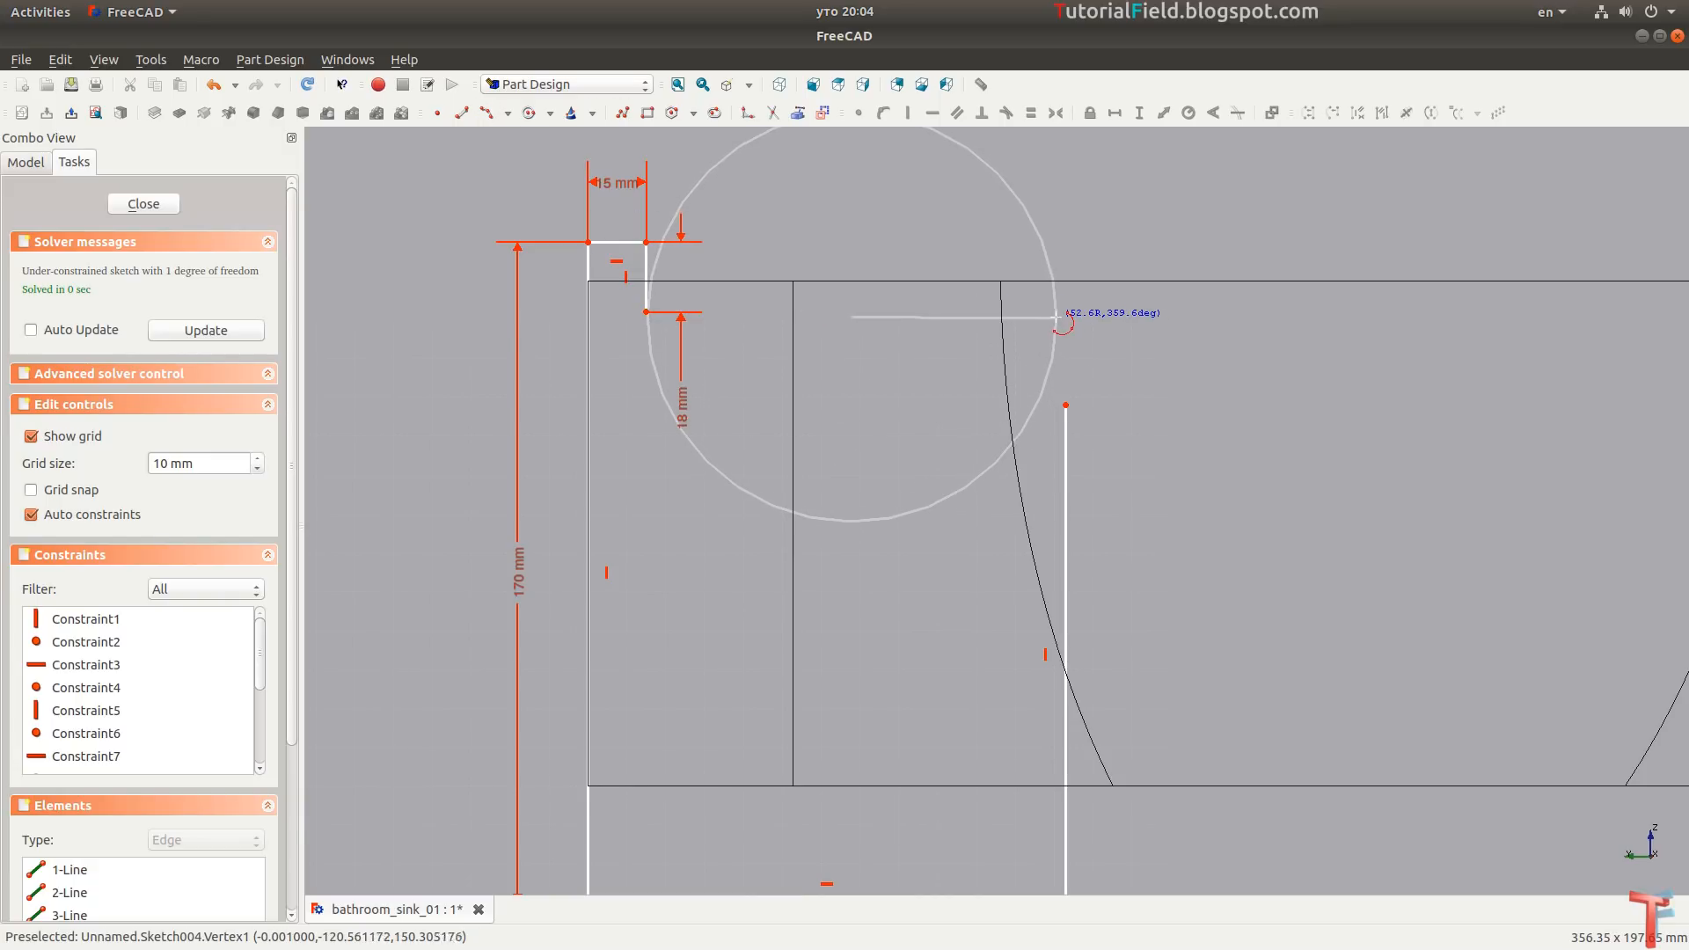
key("Escape")
Draw a horizontal line about 95 mm long from the lower end of the short 18 mm line toward the far upright.
left_click(461, 112)
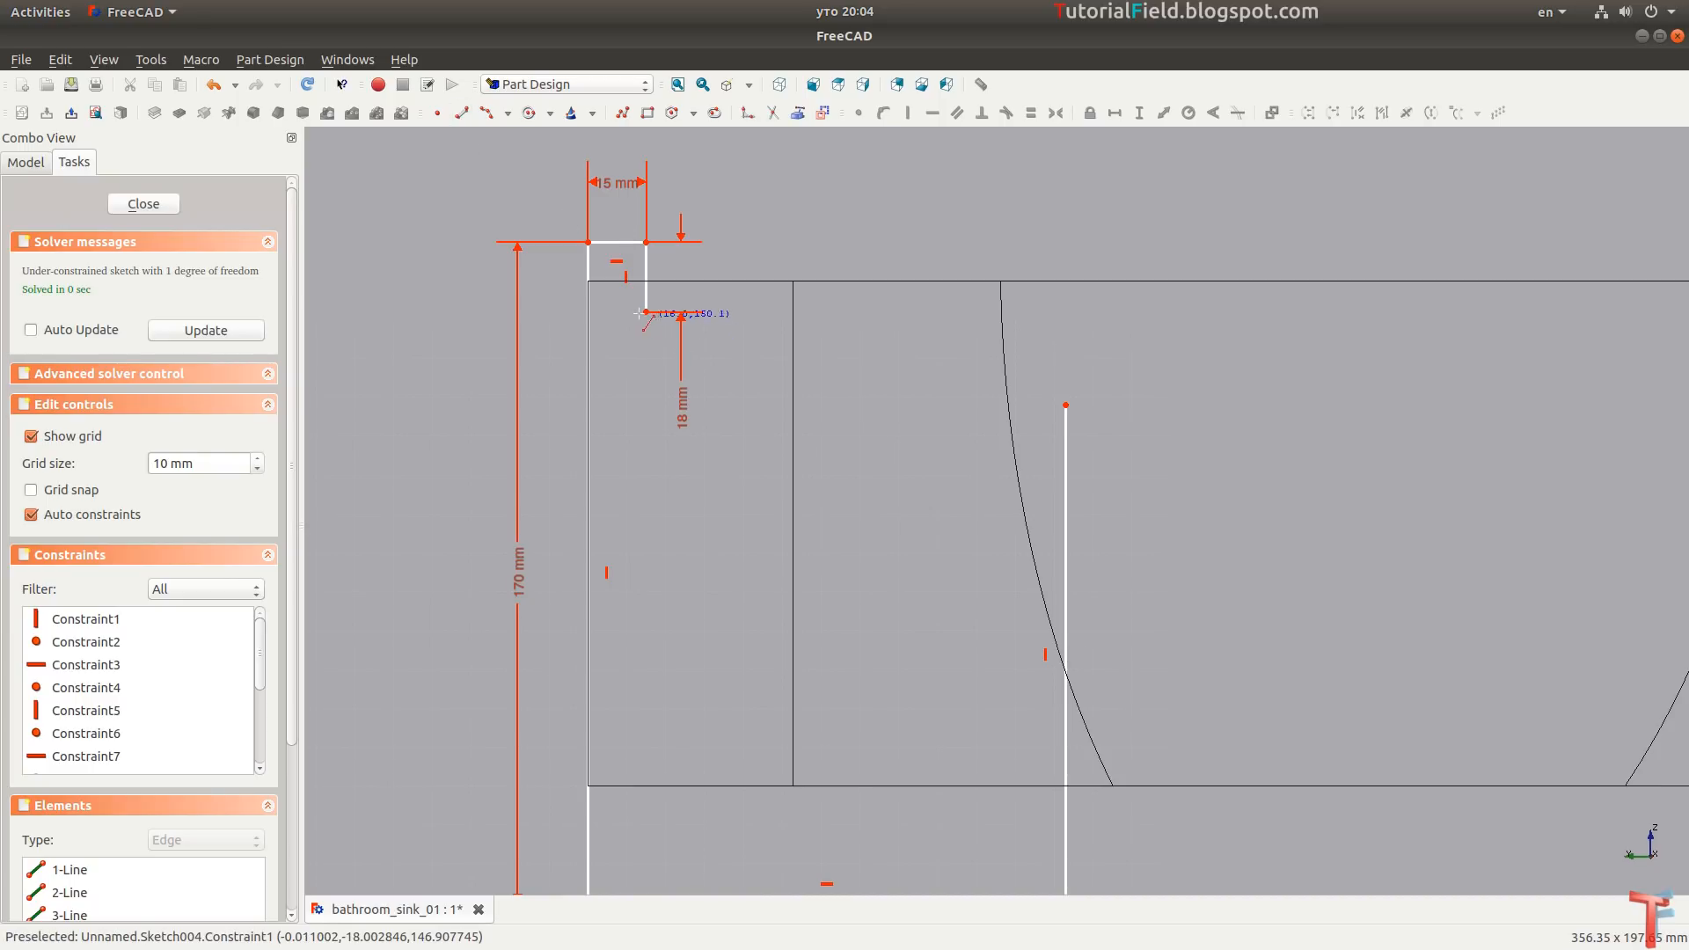
left_click(646, 312)
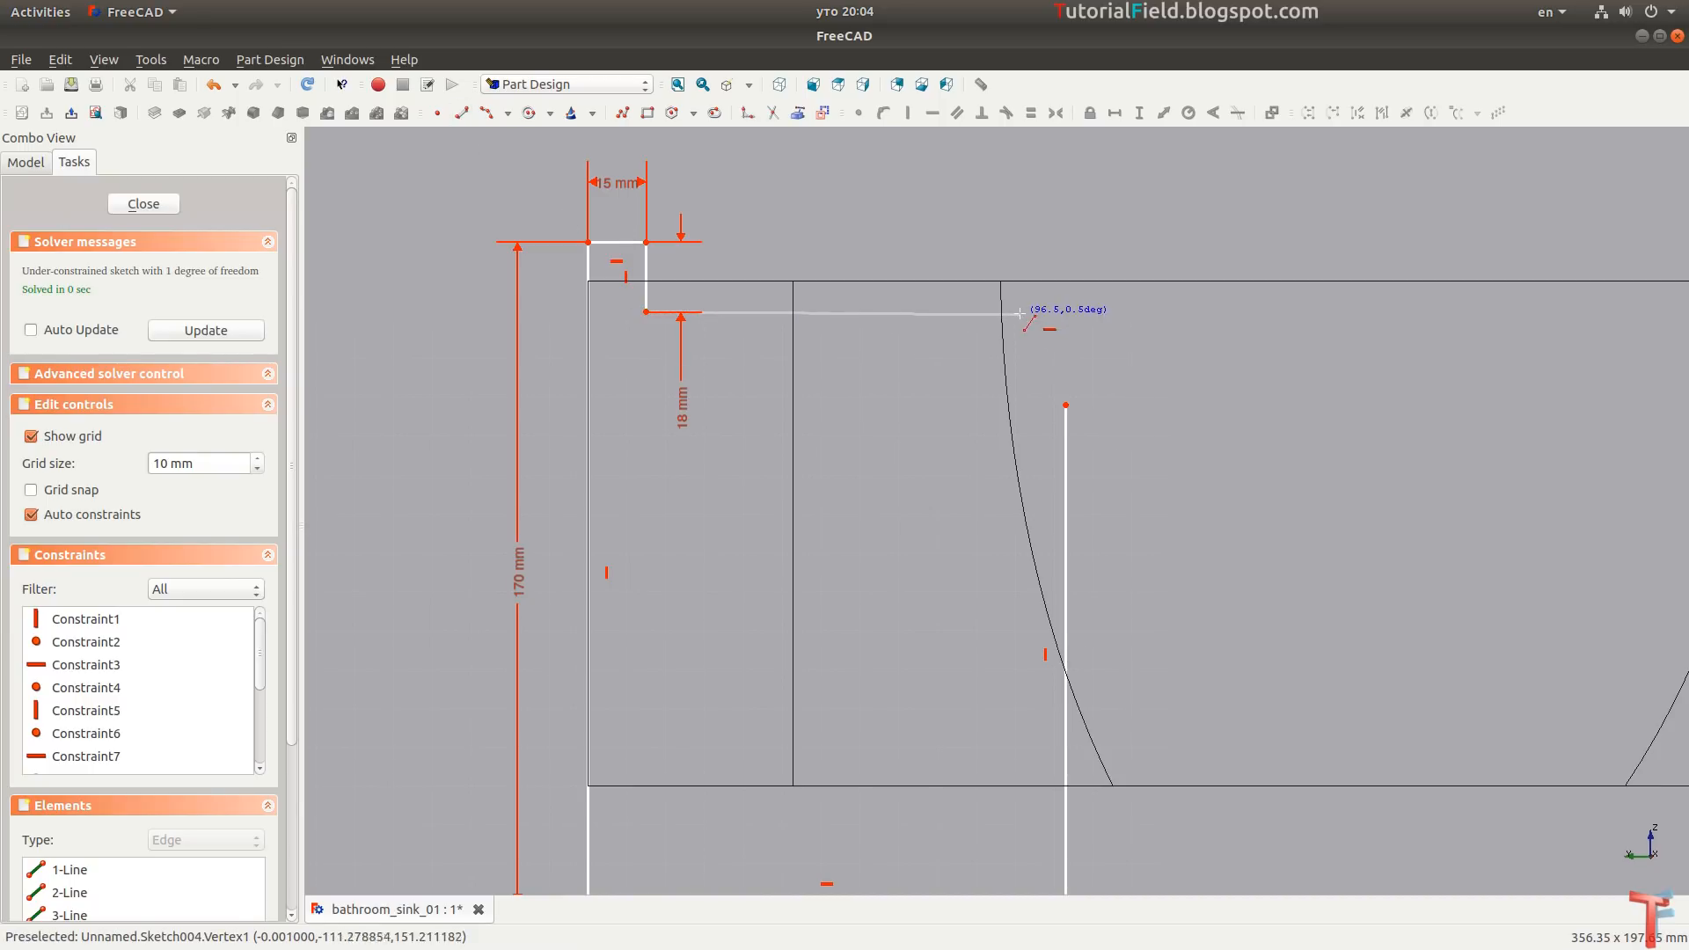
left_click(1014, 316)
right_click(848, 337)
Close the profile's open corner with an arc between the horizontal line and the upright, tangent to both lines.
middle_click_drag(1024, 332, 917, 329)
scroll(916, 329, "up", 1)
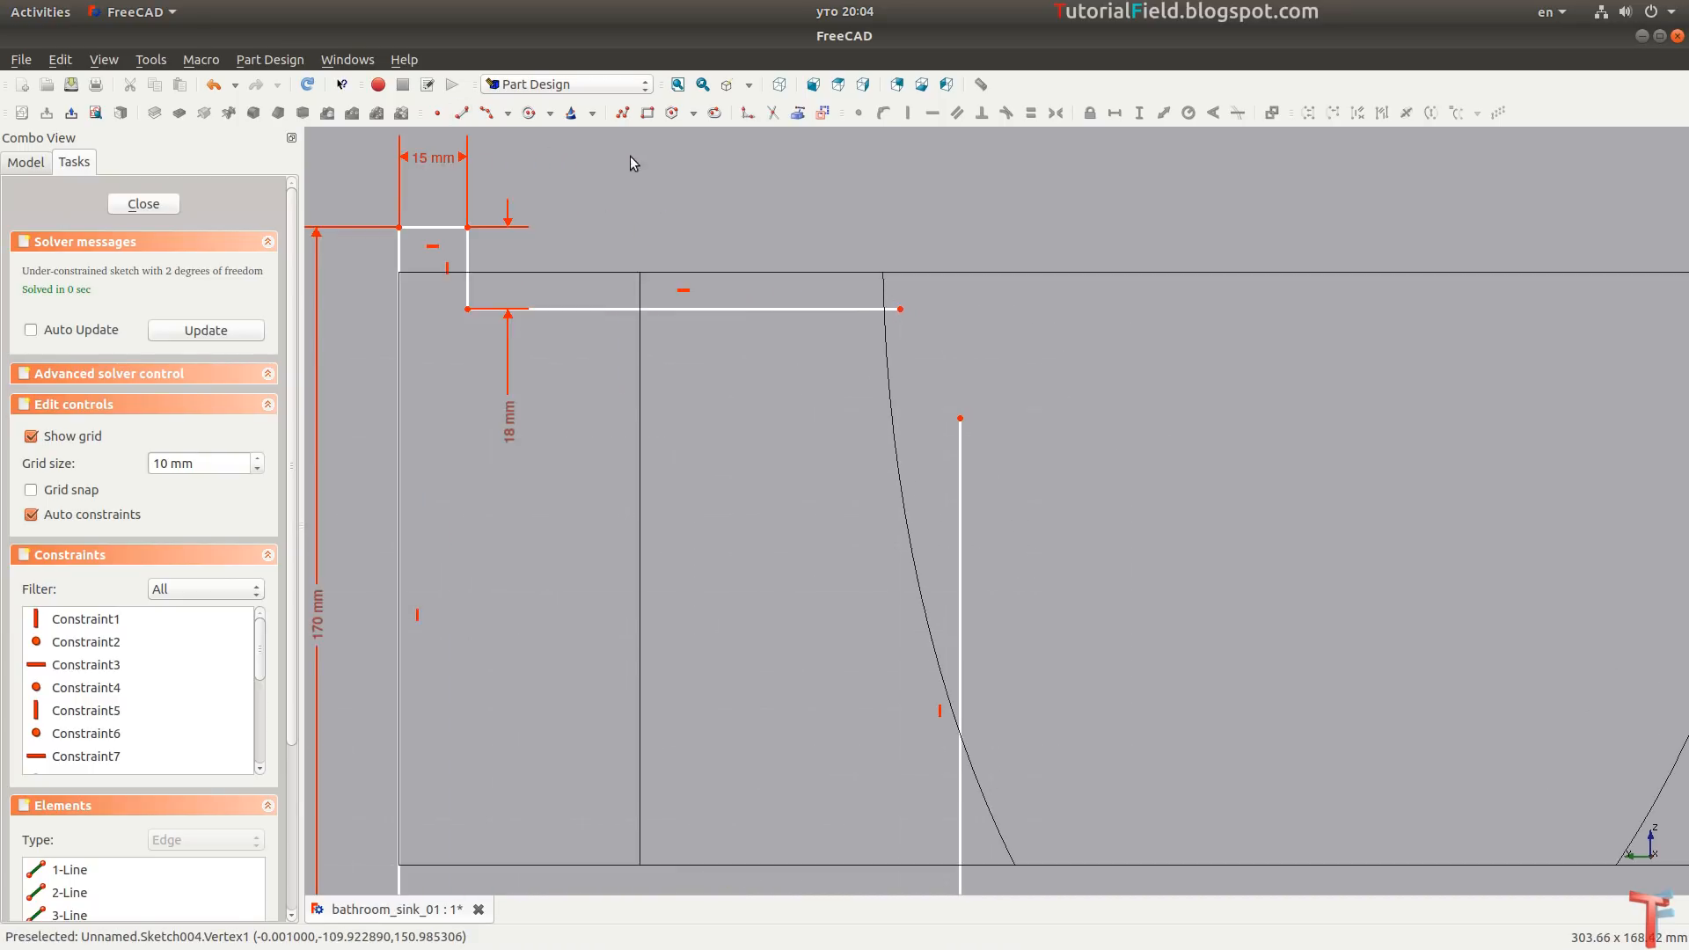
left_click(486, 113)
left_click(900, 309)
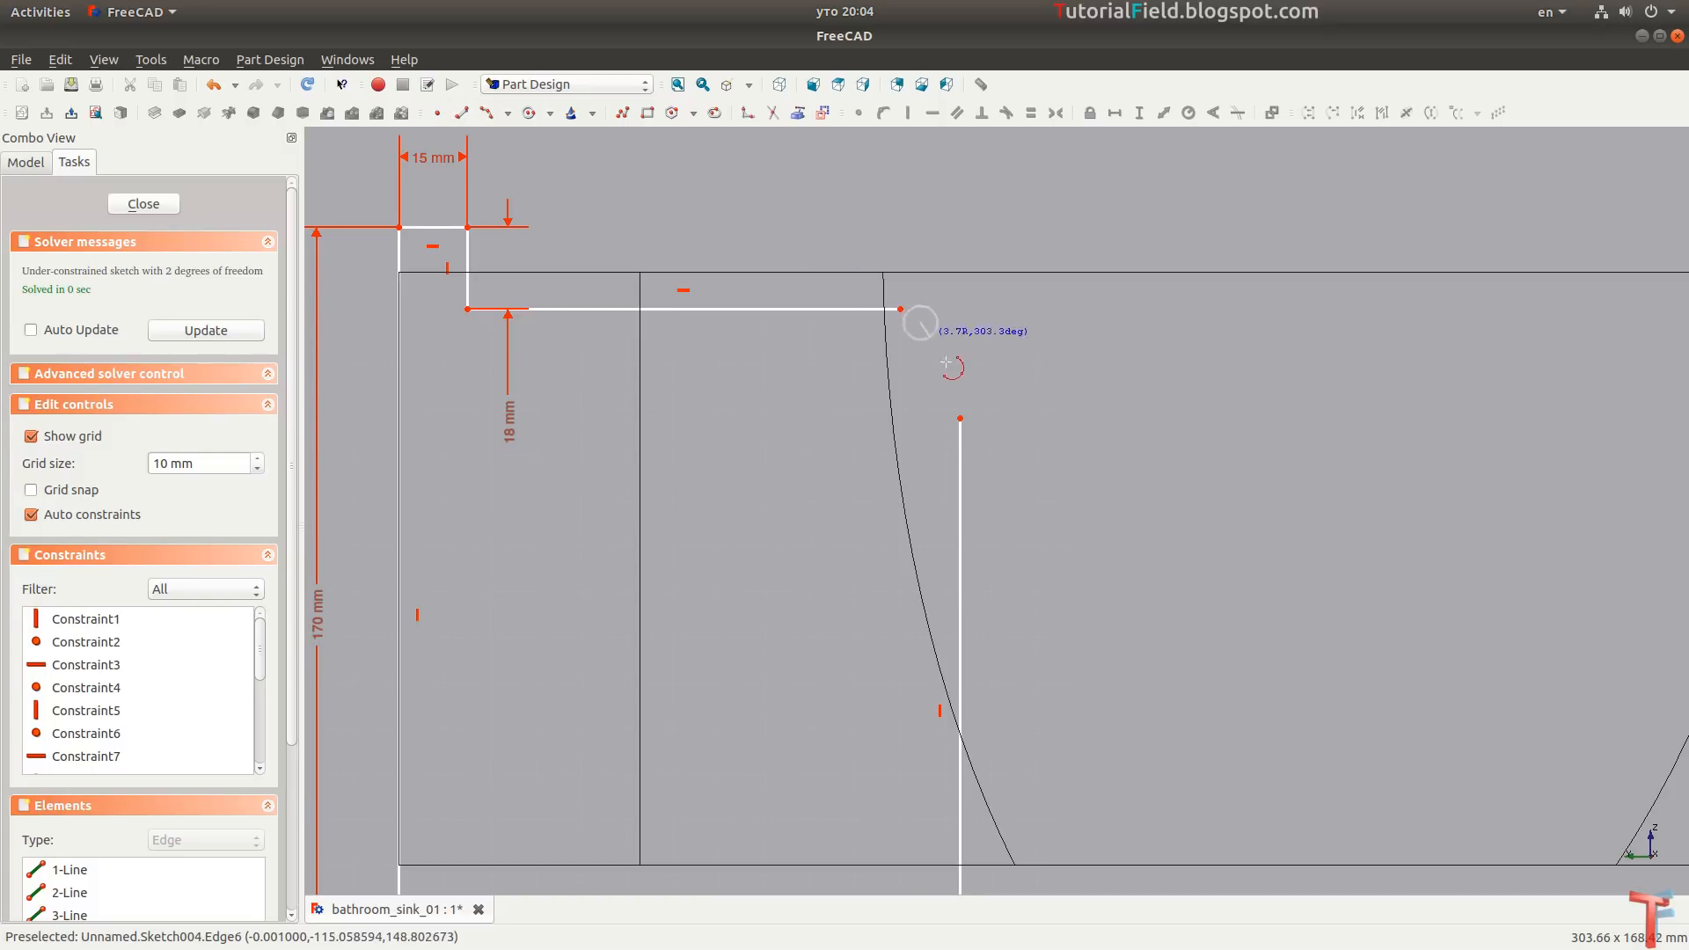
left_click(965, 395)
left_click(947, 345)
right_click(1005, 373)
left_click_drag(1002, 374, 949, 447)
key("t")
left_click_drag(887, 292, 920, 325)
key("t")
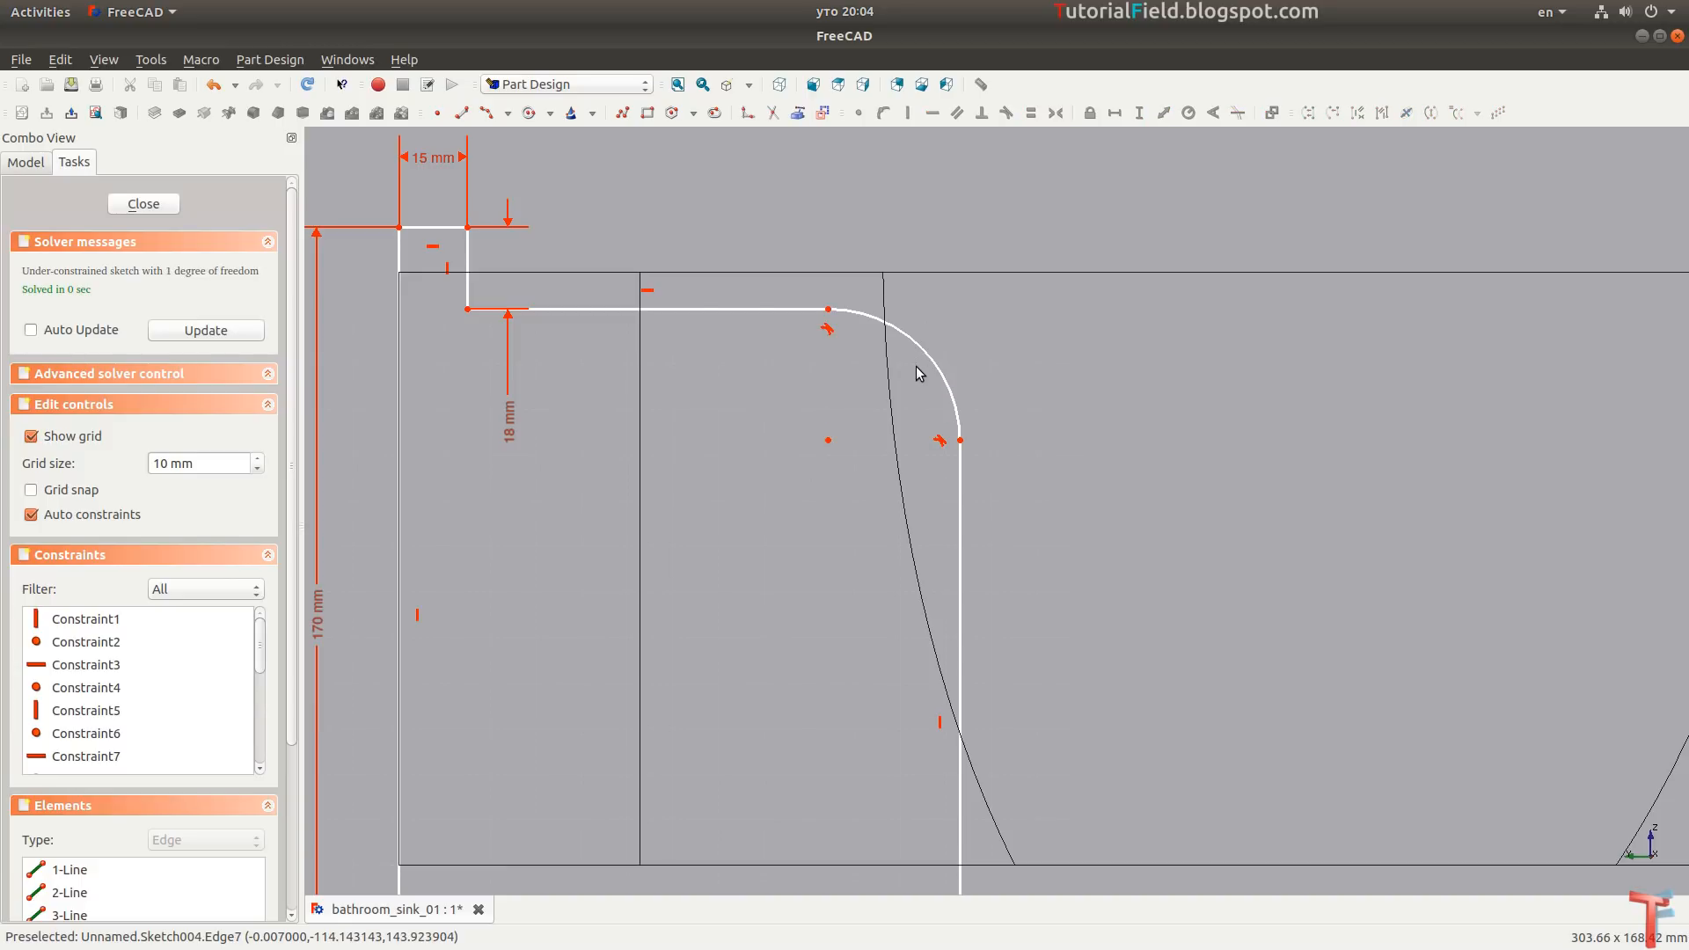
Set the corner arc's radius to 10 mm and close the finished sketch.
left_click(930, 361)
key("shift+r")
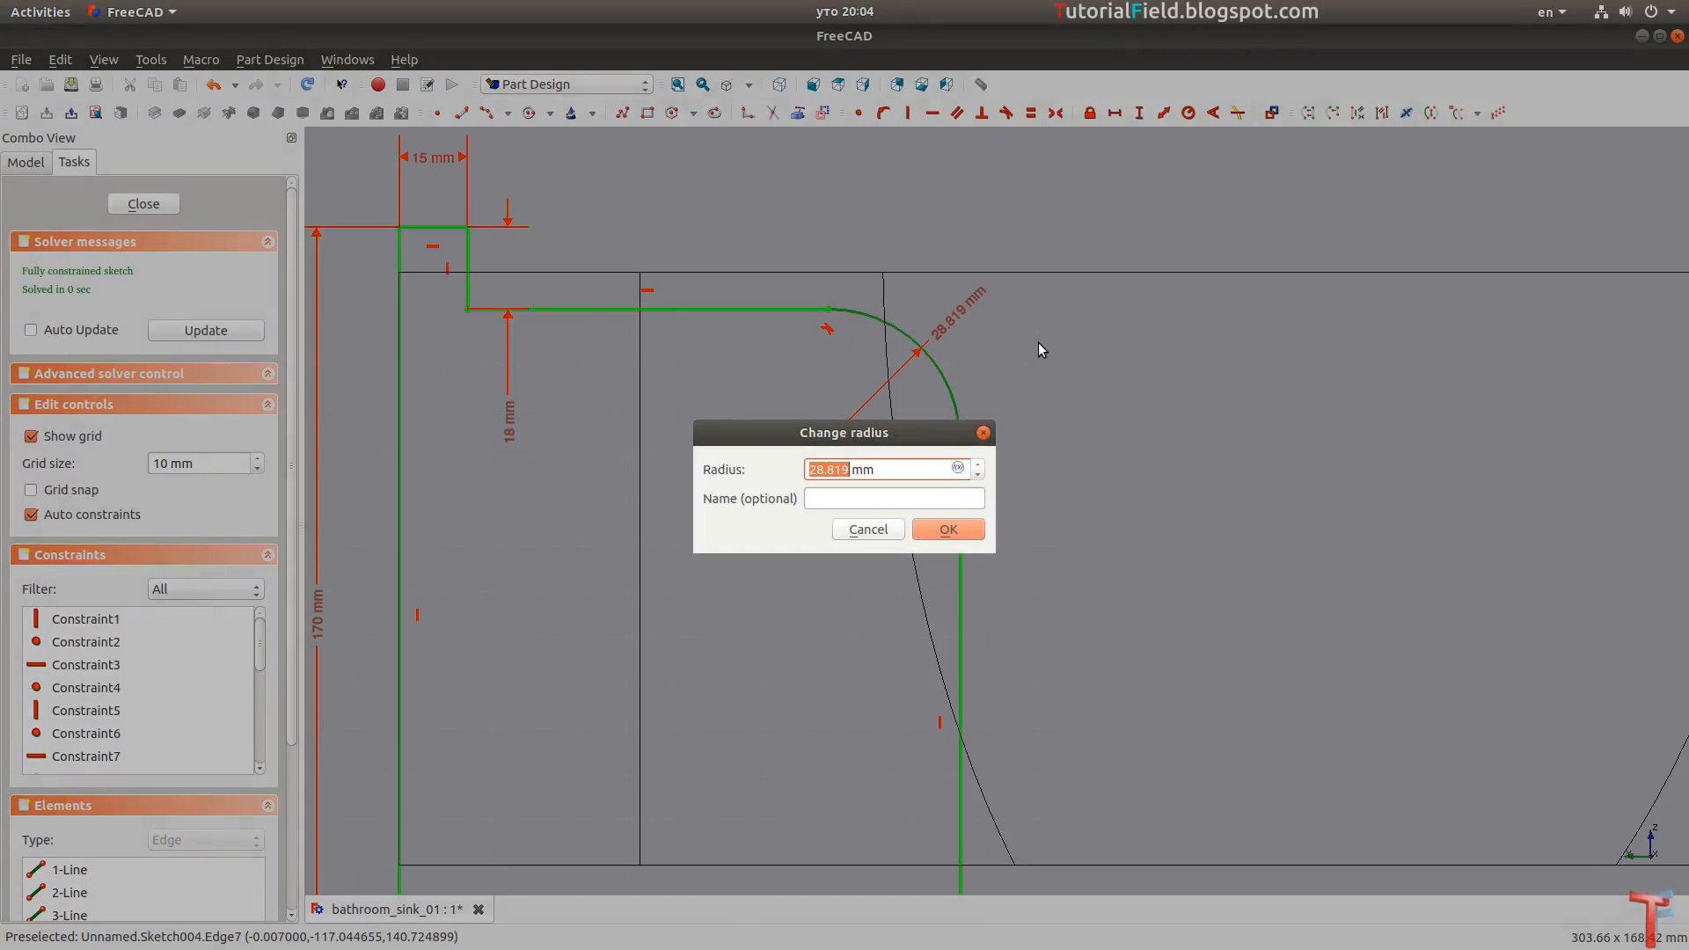
type("10")
key("Return")
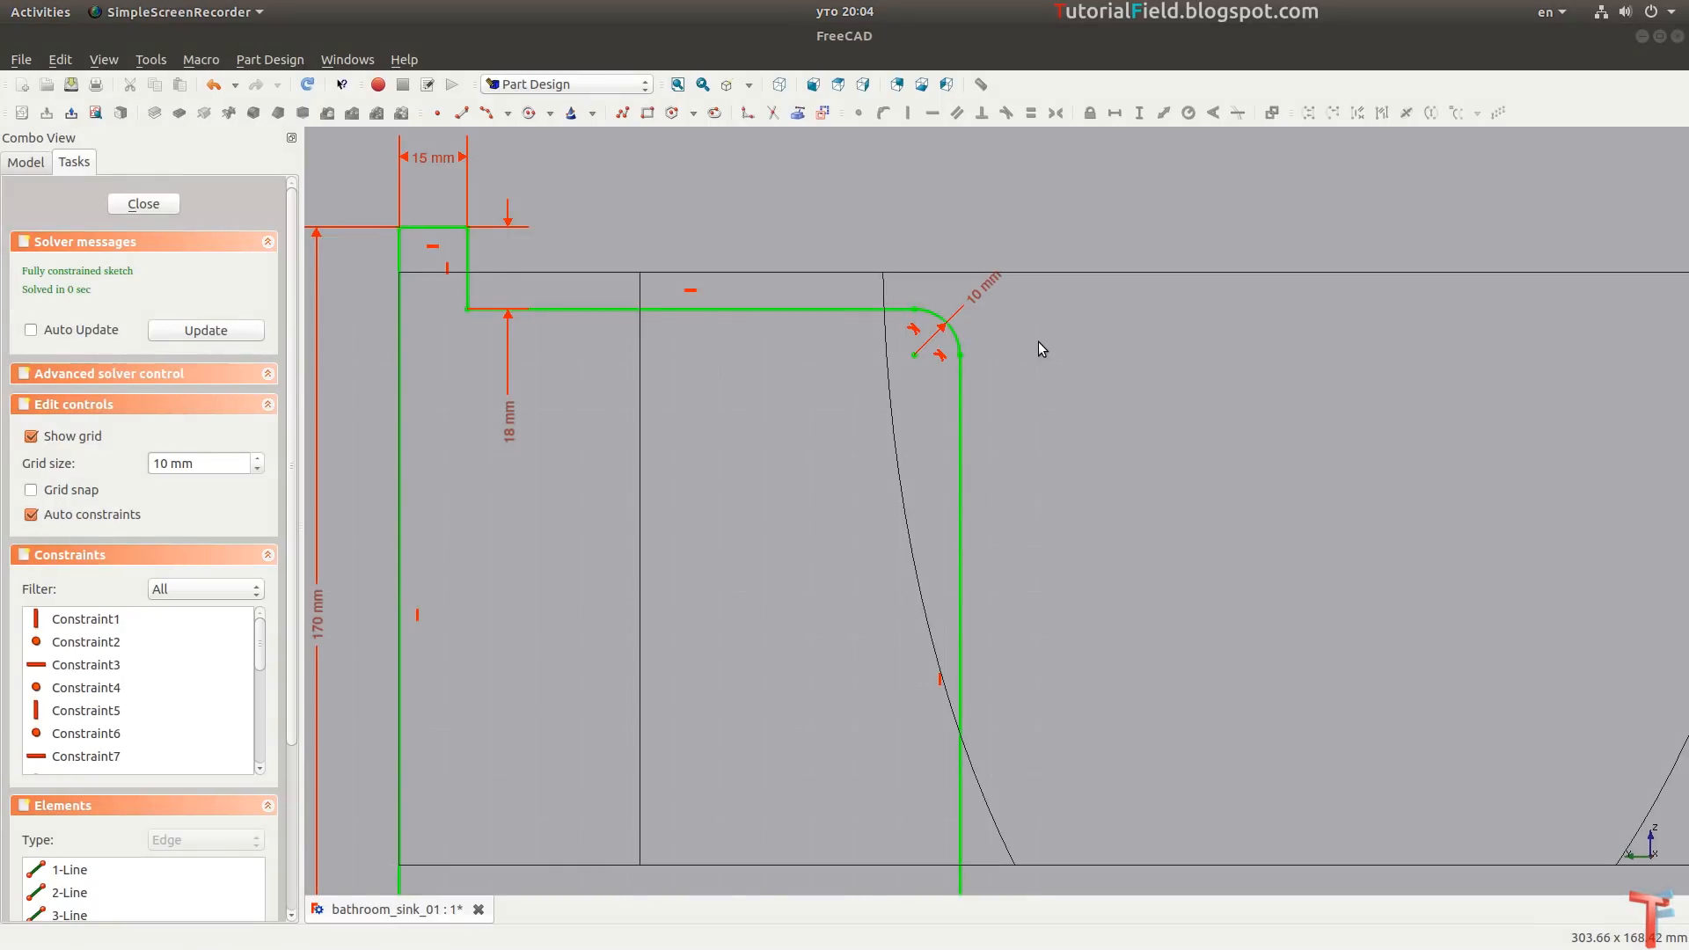
scroll(1038, 341, "down", 2)
middle_click_drag(848, 502, 849, 451)
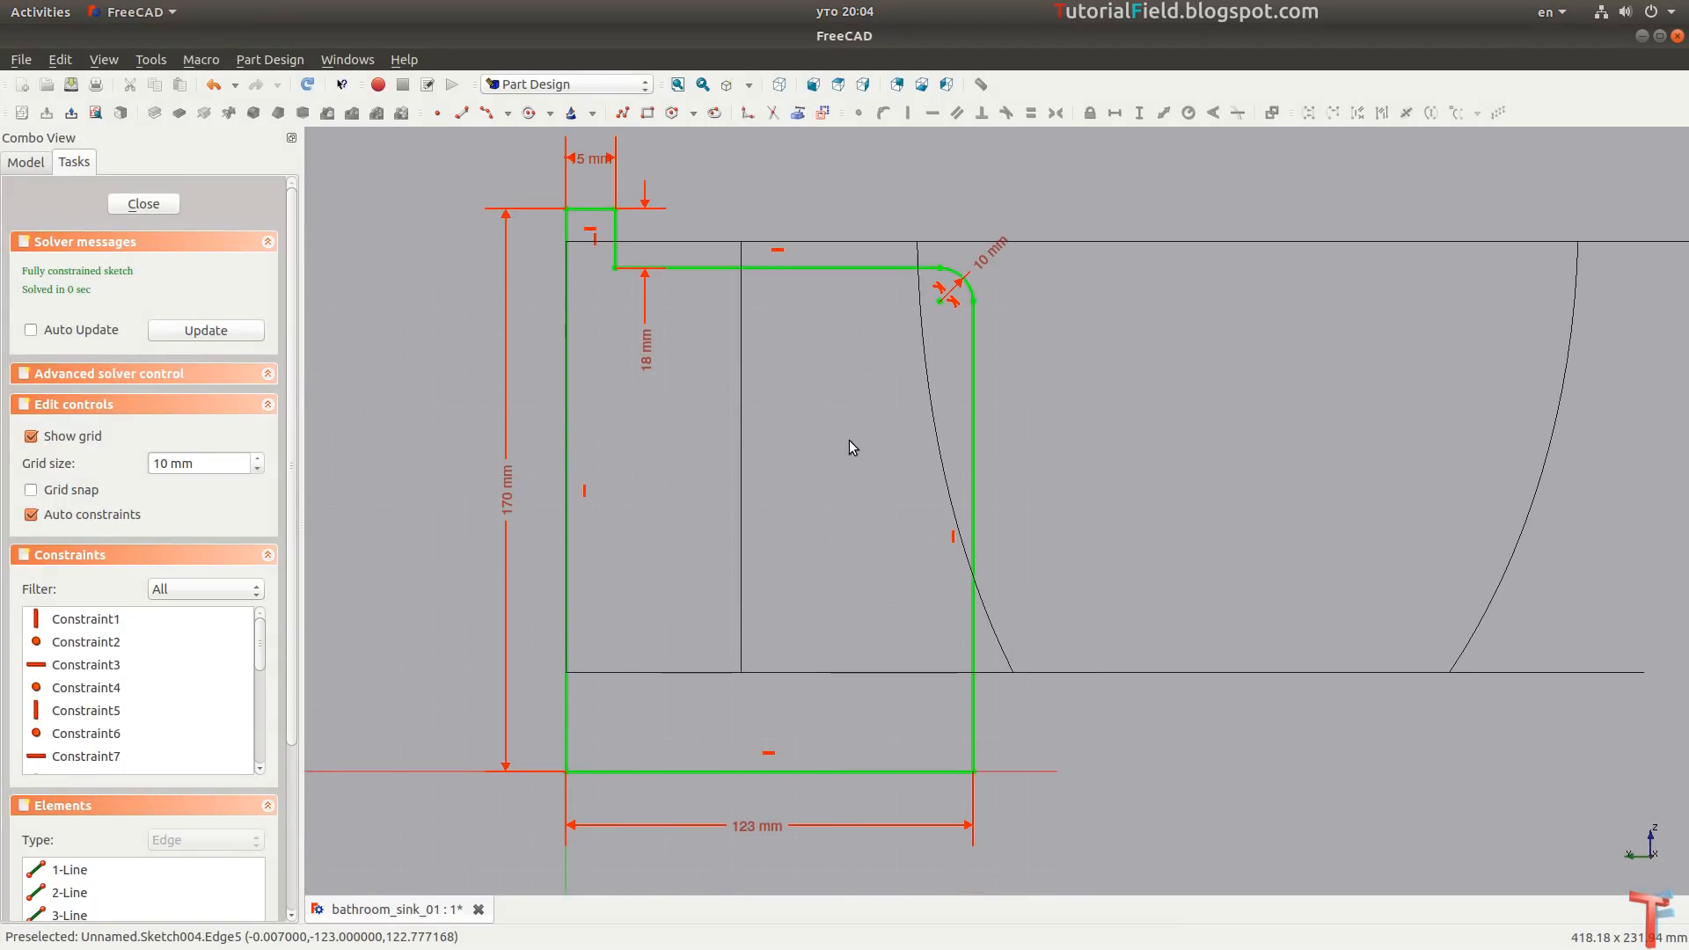
left_click(167, 204)
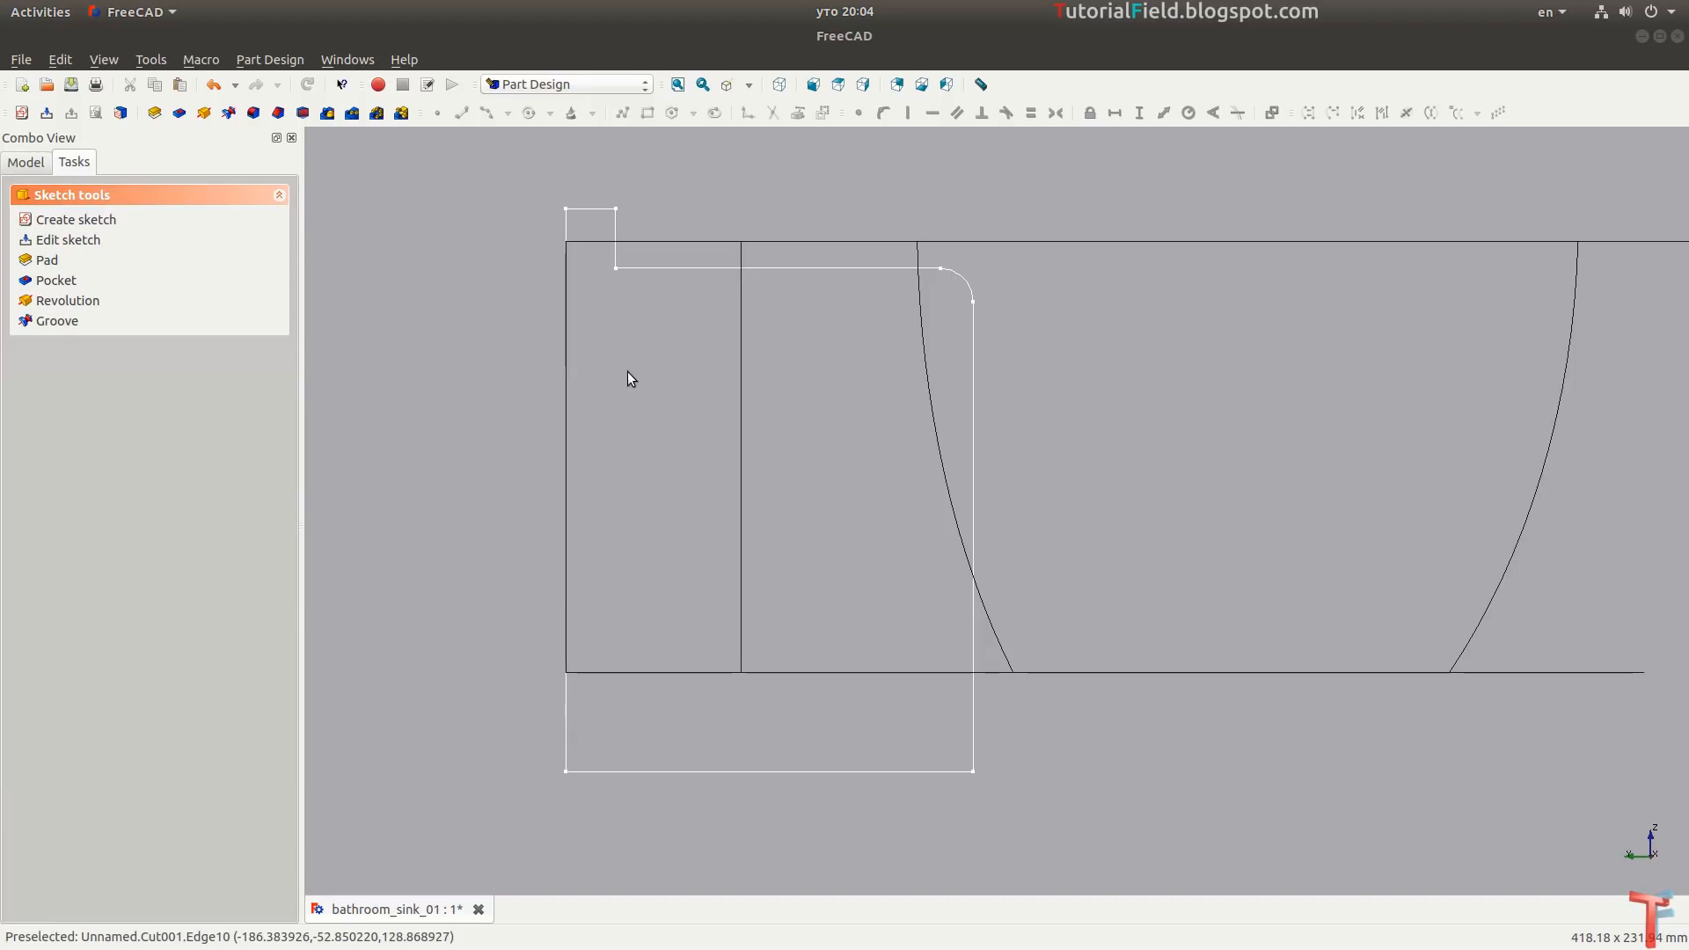
Pad the finished side profile 500 mm, symmetric to its sketch plane.
mouse_move(630, 377)
middle_mouse_down()
mouse_move(728, 452)
mouse_move(885, 445)
mouse_move(823, 532)
middle_mouse_up()
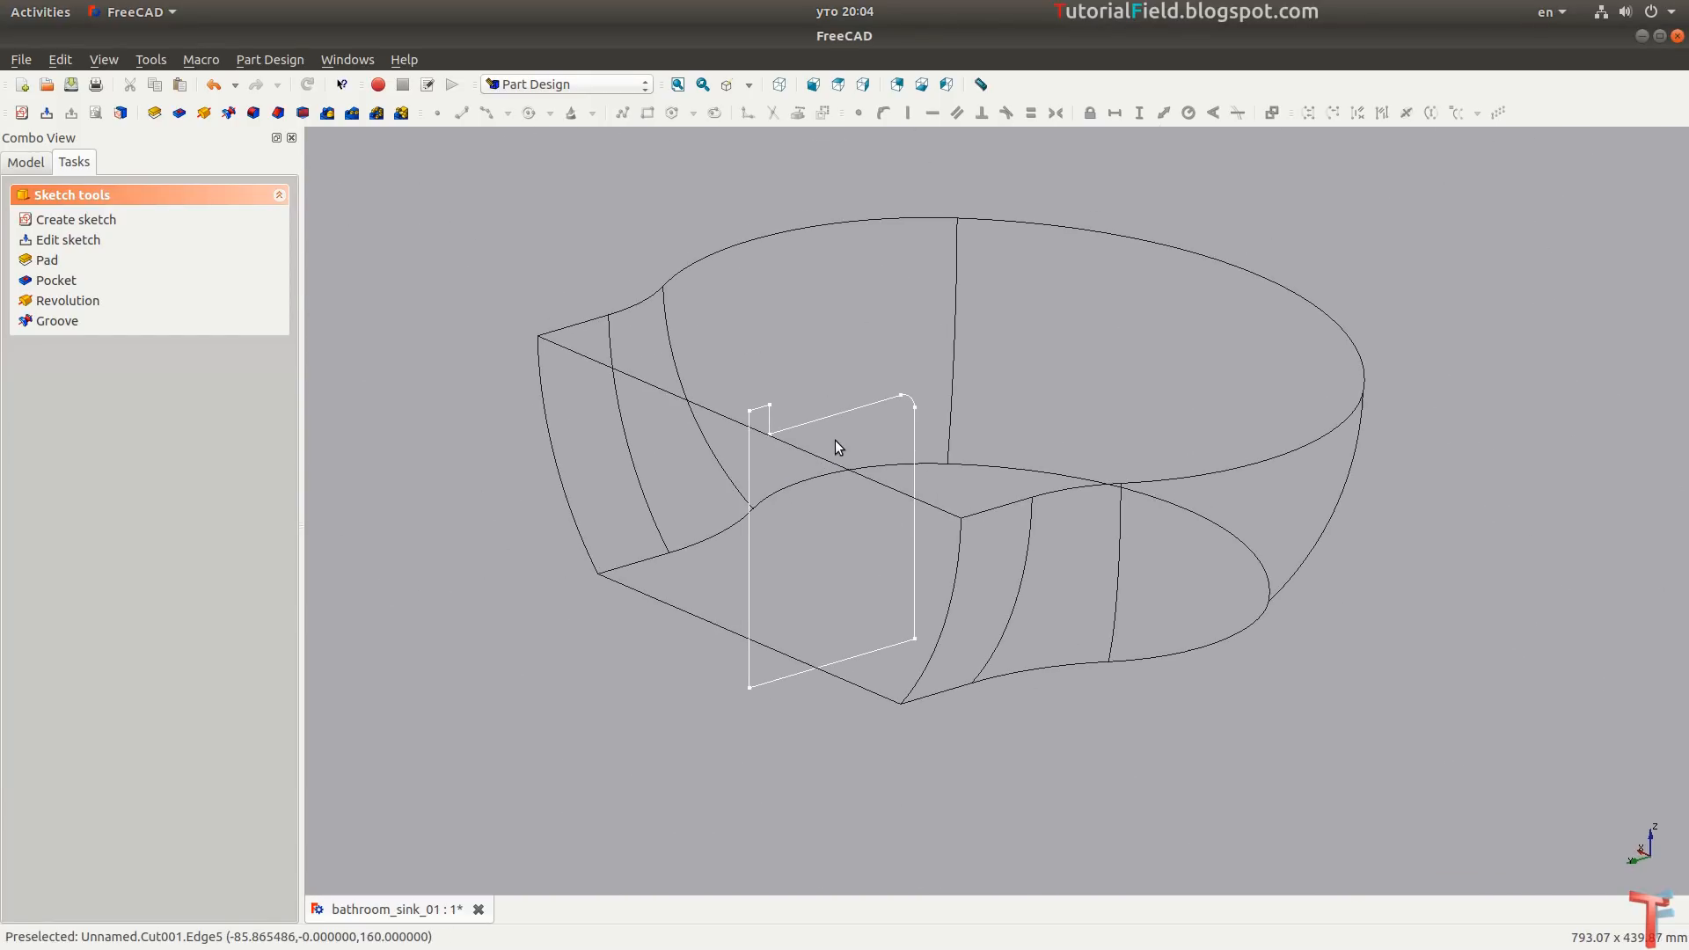
scroll(836, 440, "up", 2)
left_click(60, 261)
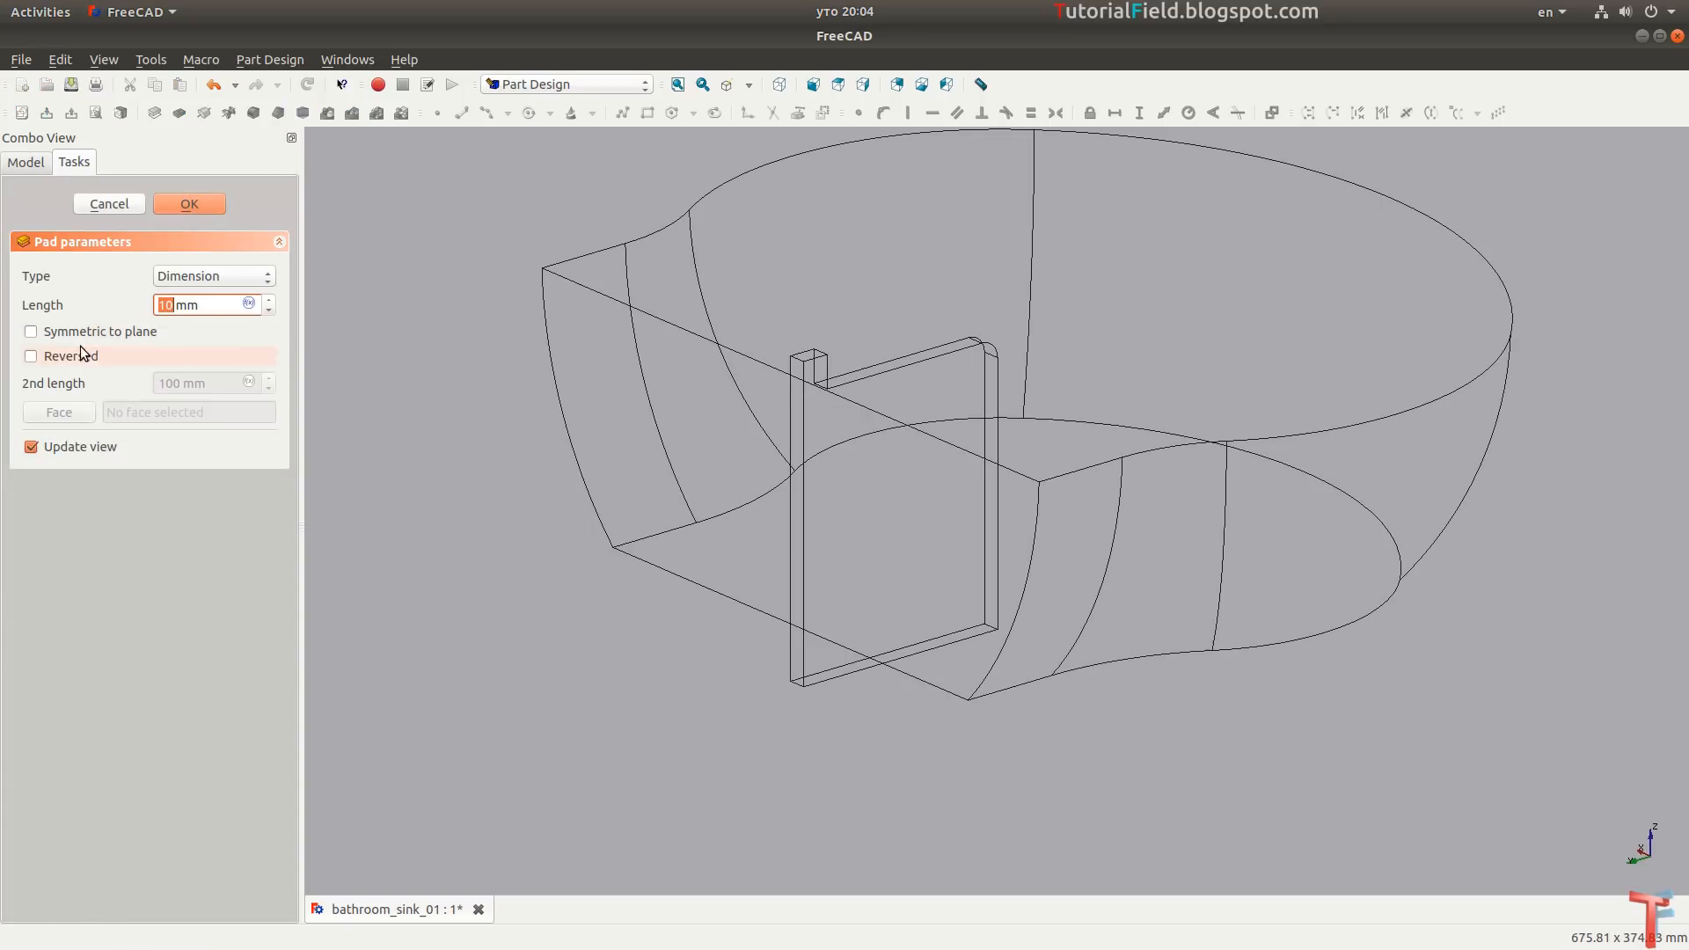
left_click(155, 334)
left_click(220, 307)
scroll(219, 307, "up", 2)
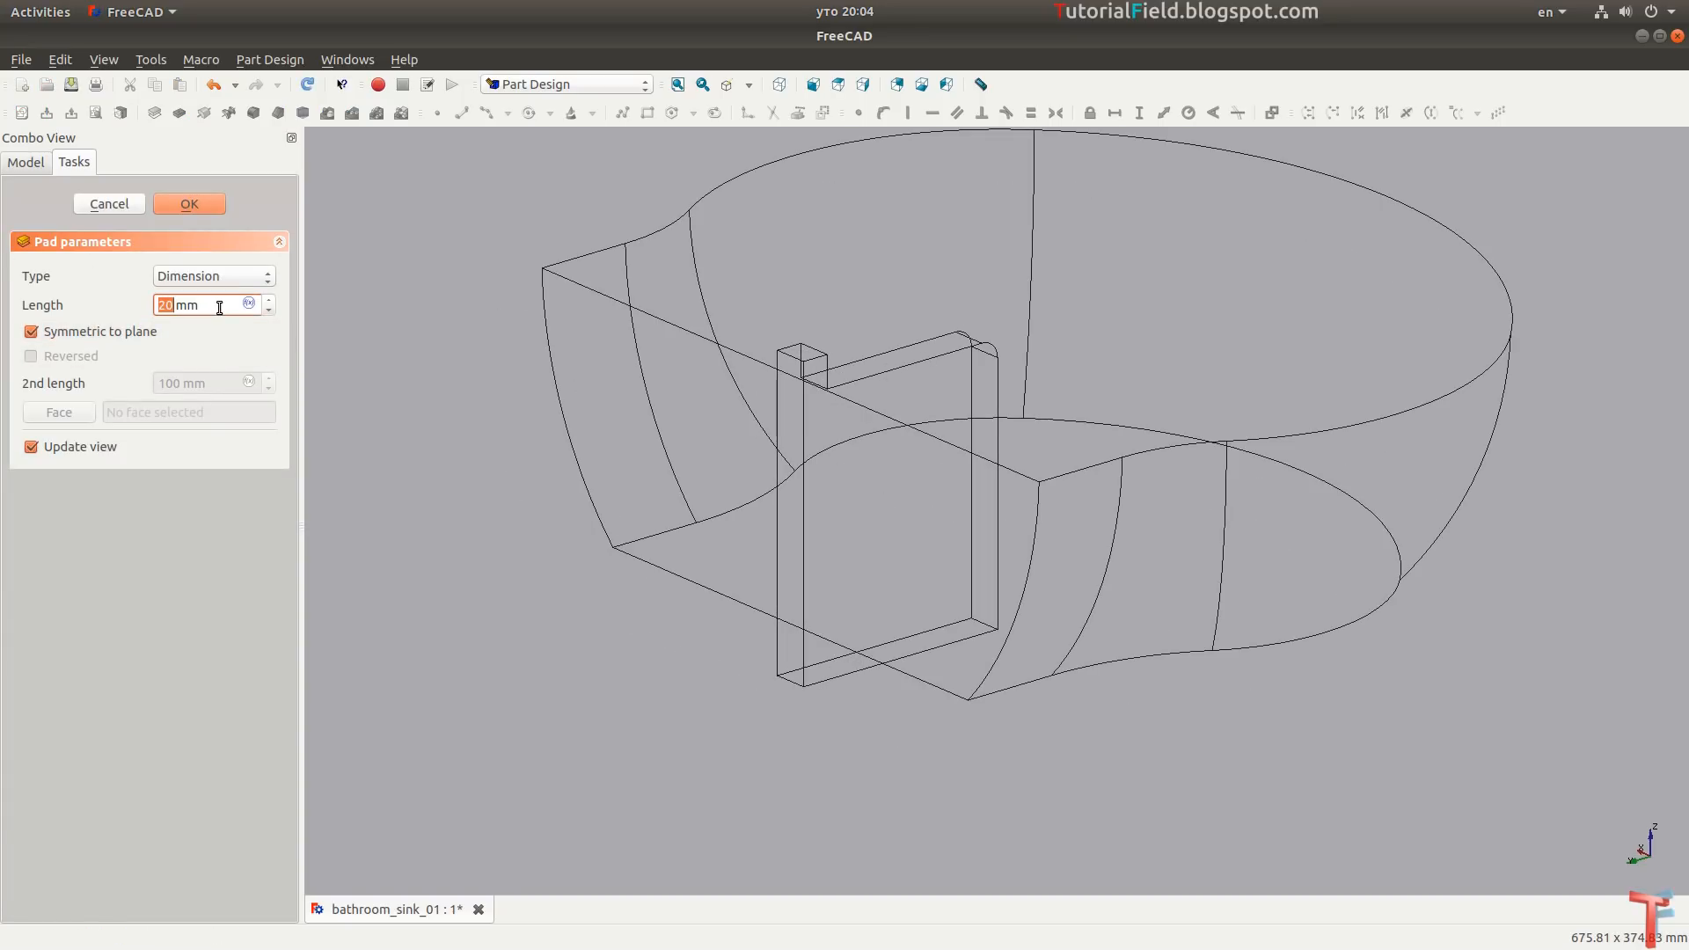
type("500")
key("Return")
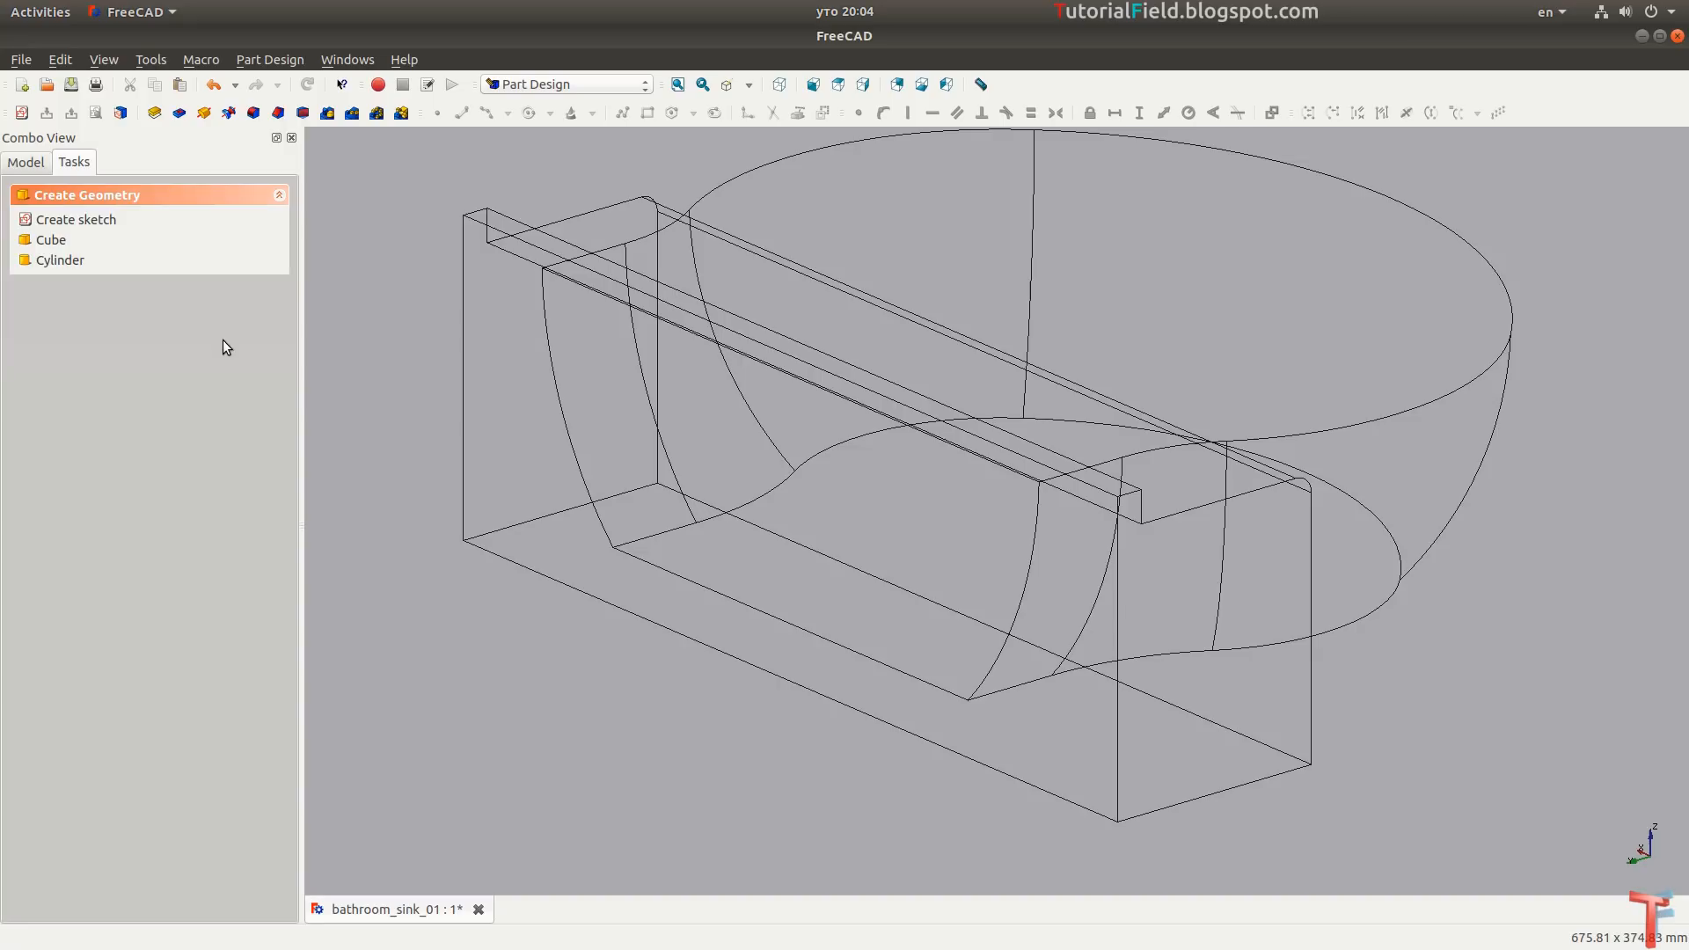
Change the display from wireframe to the As is draw style and save the document.
middle_click_drag(1106, 453, 803, 493)
left_click(750, 87)
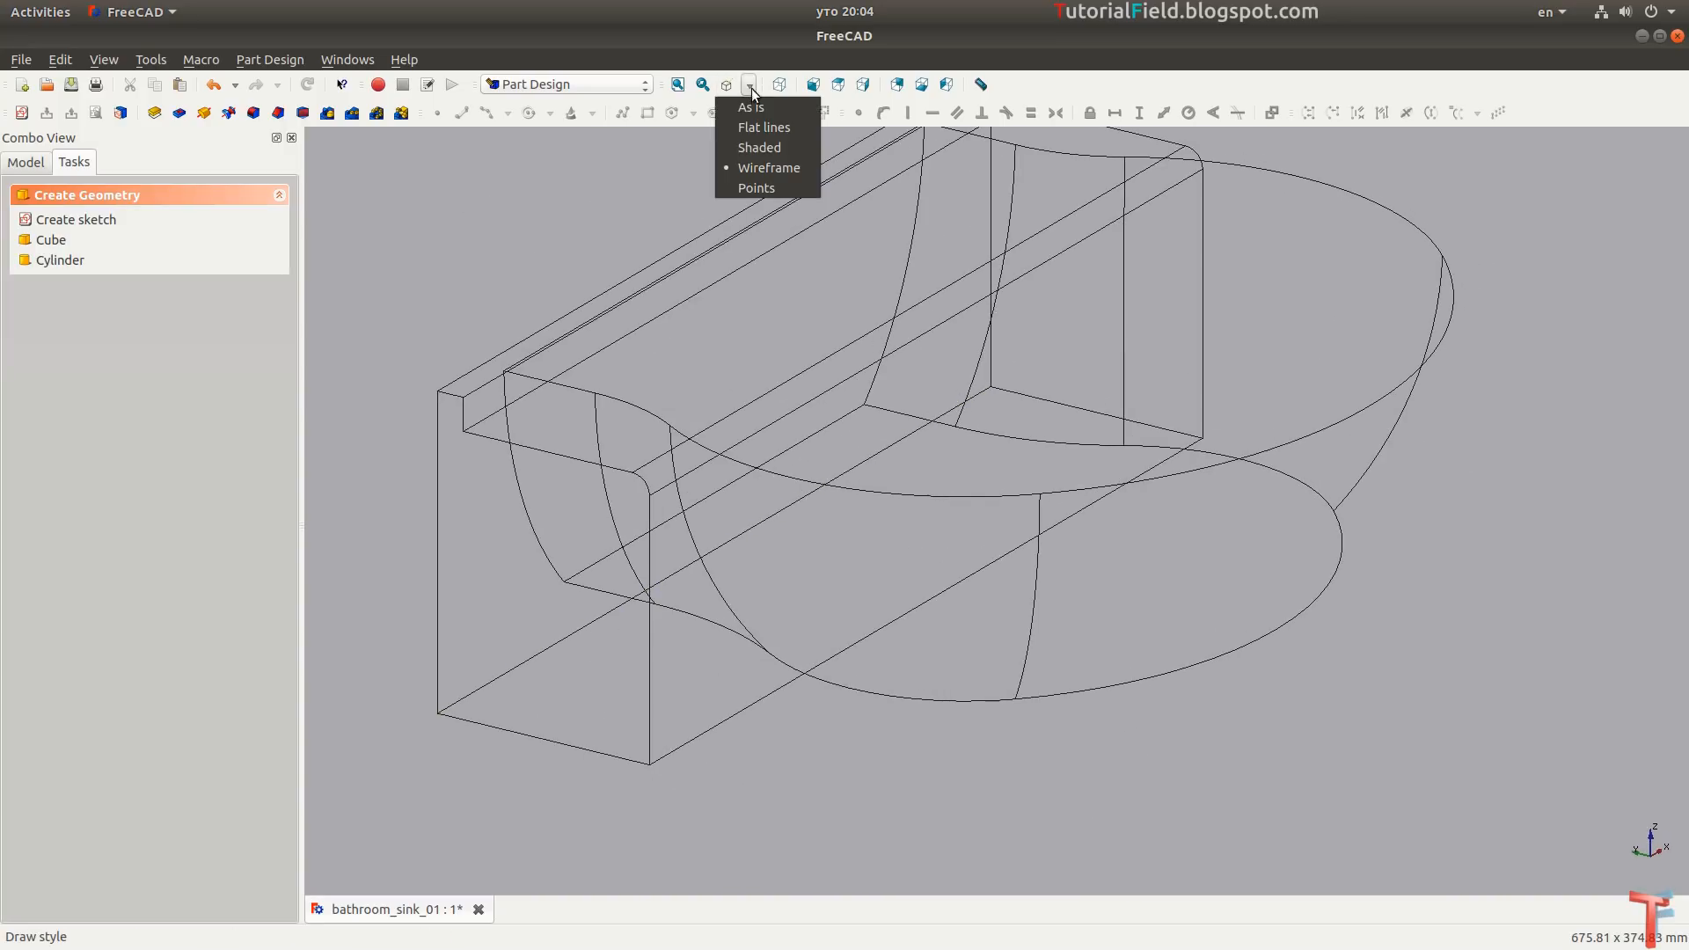
left_click(750, 106)
left_click(779, 85)
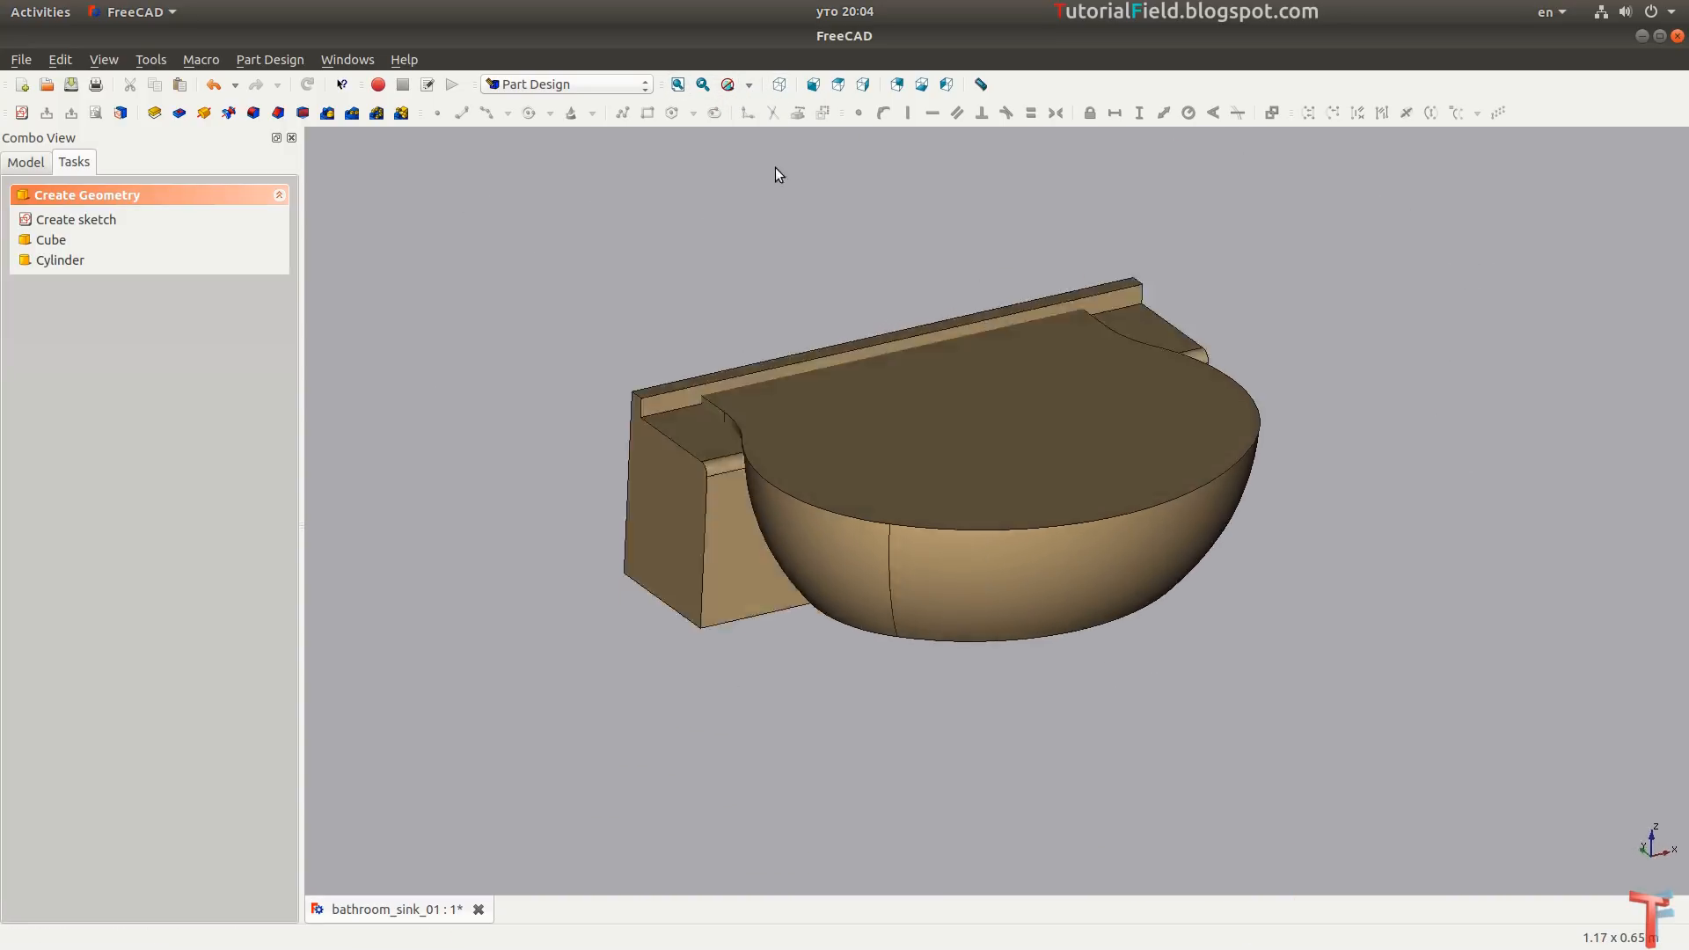
key("ctrl+s")
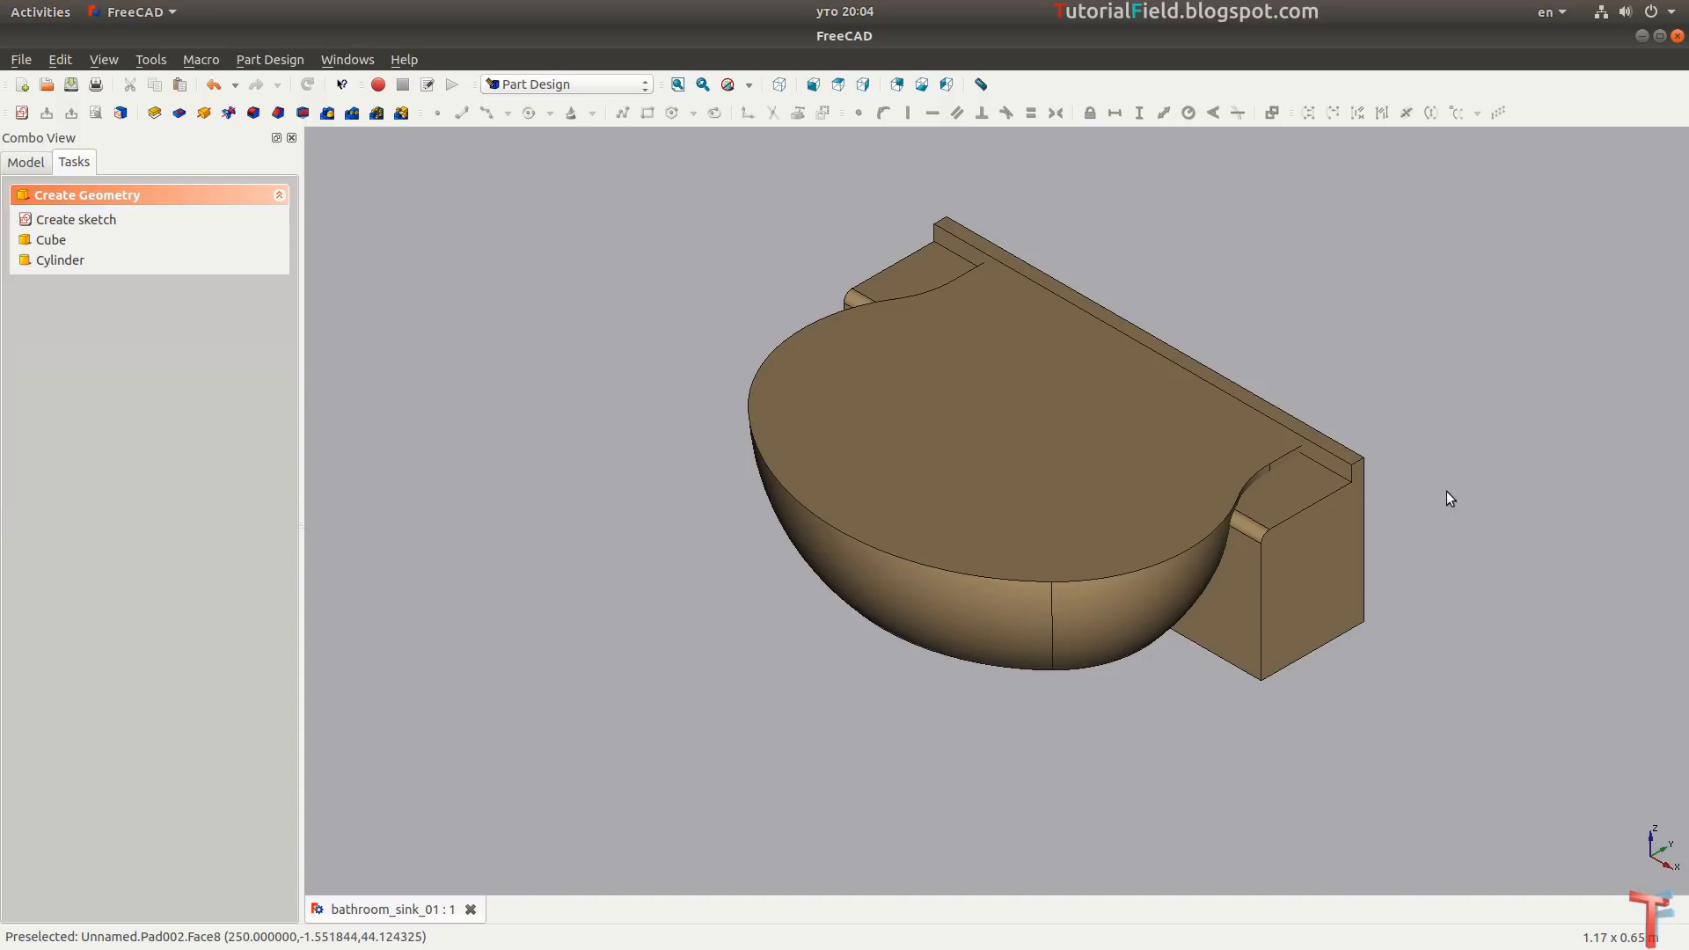
key("alt+Tab")
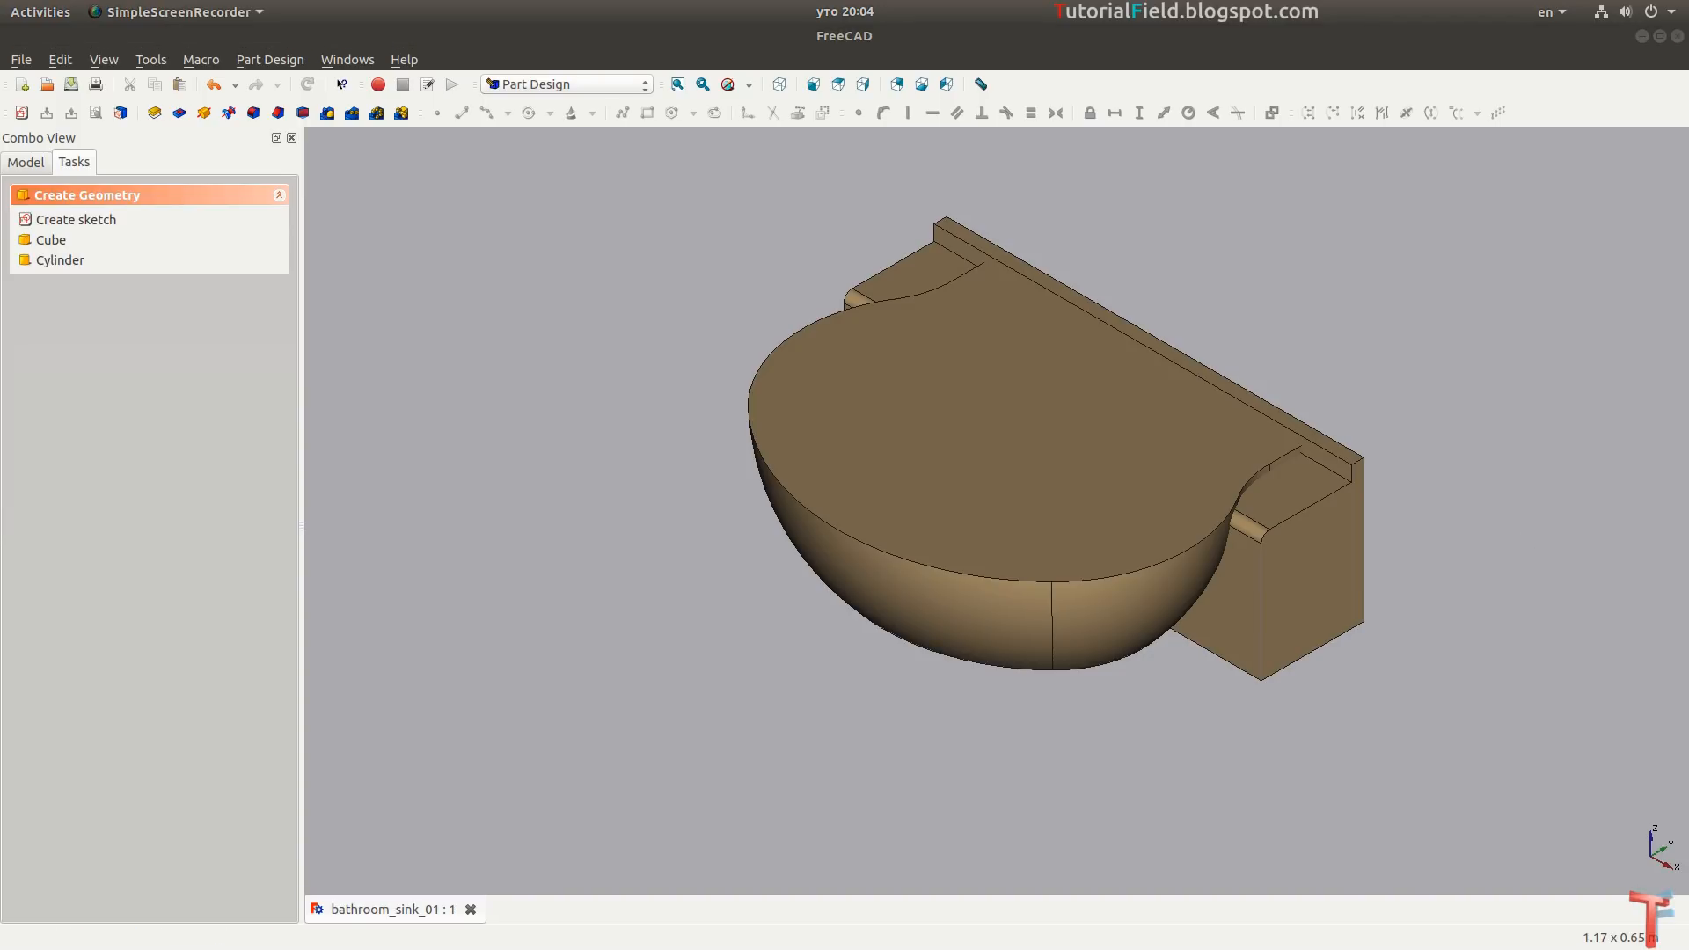
In the Part workbench, cut the padded block Pad002 from the outer basin body Cut001 and save the document.
left_click(517, 85)
left_click(518, 376)
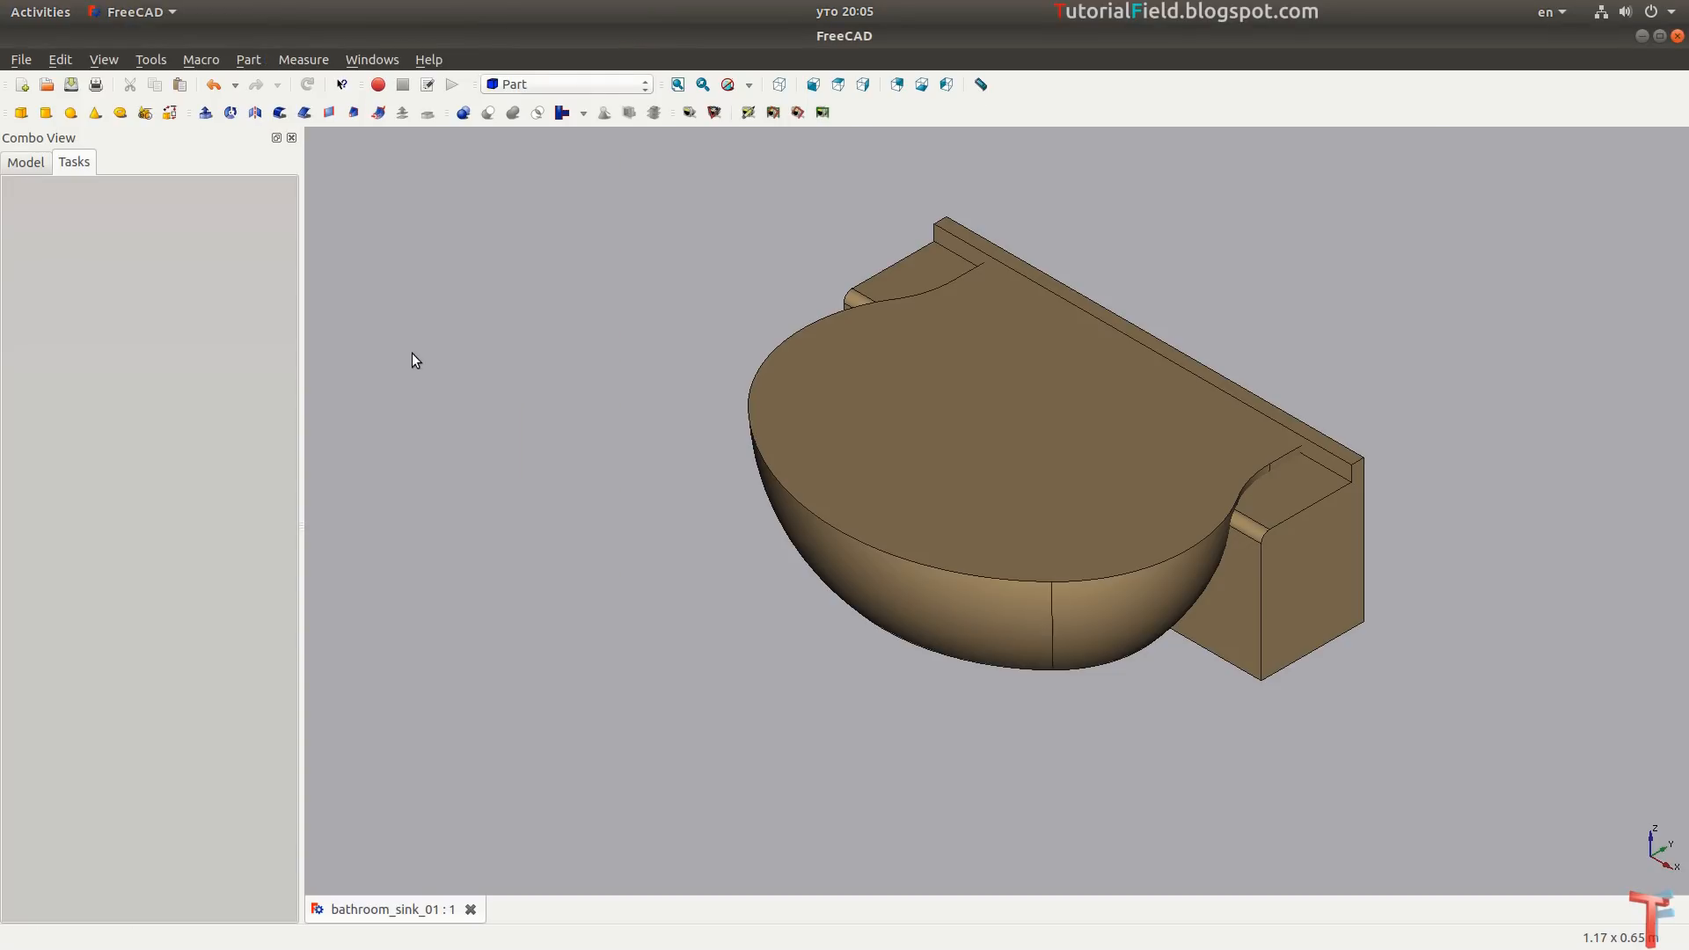
left_click(35, 167)
left_click(95, 323)
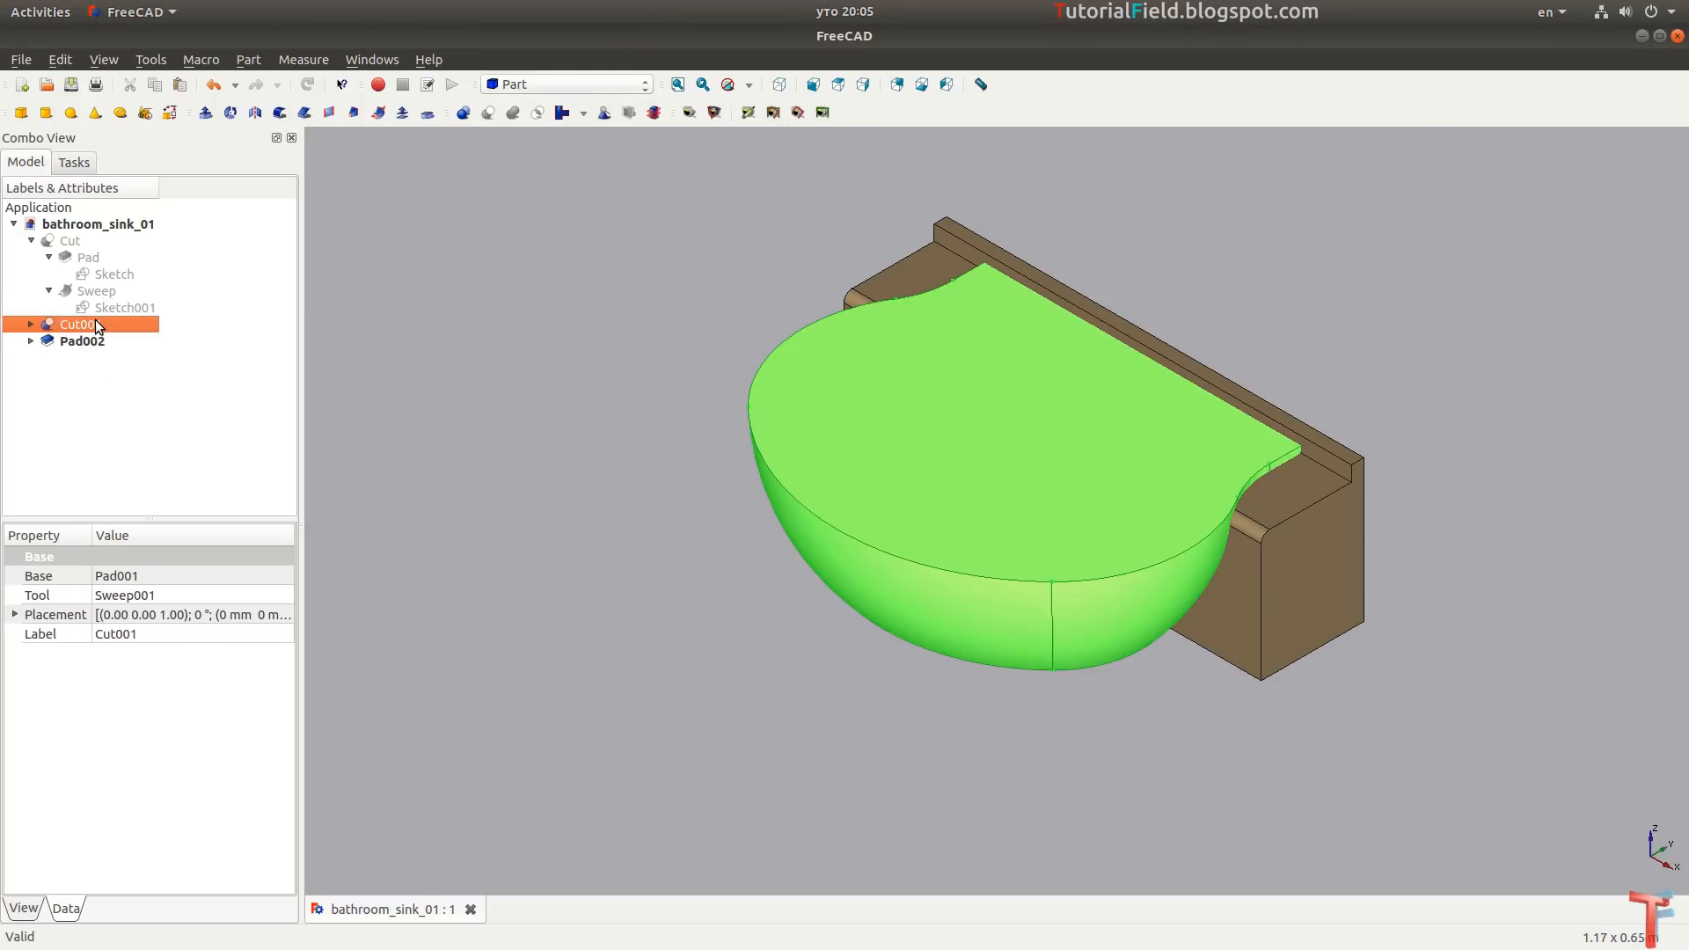
left_click(95, 342, "ctrl")
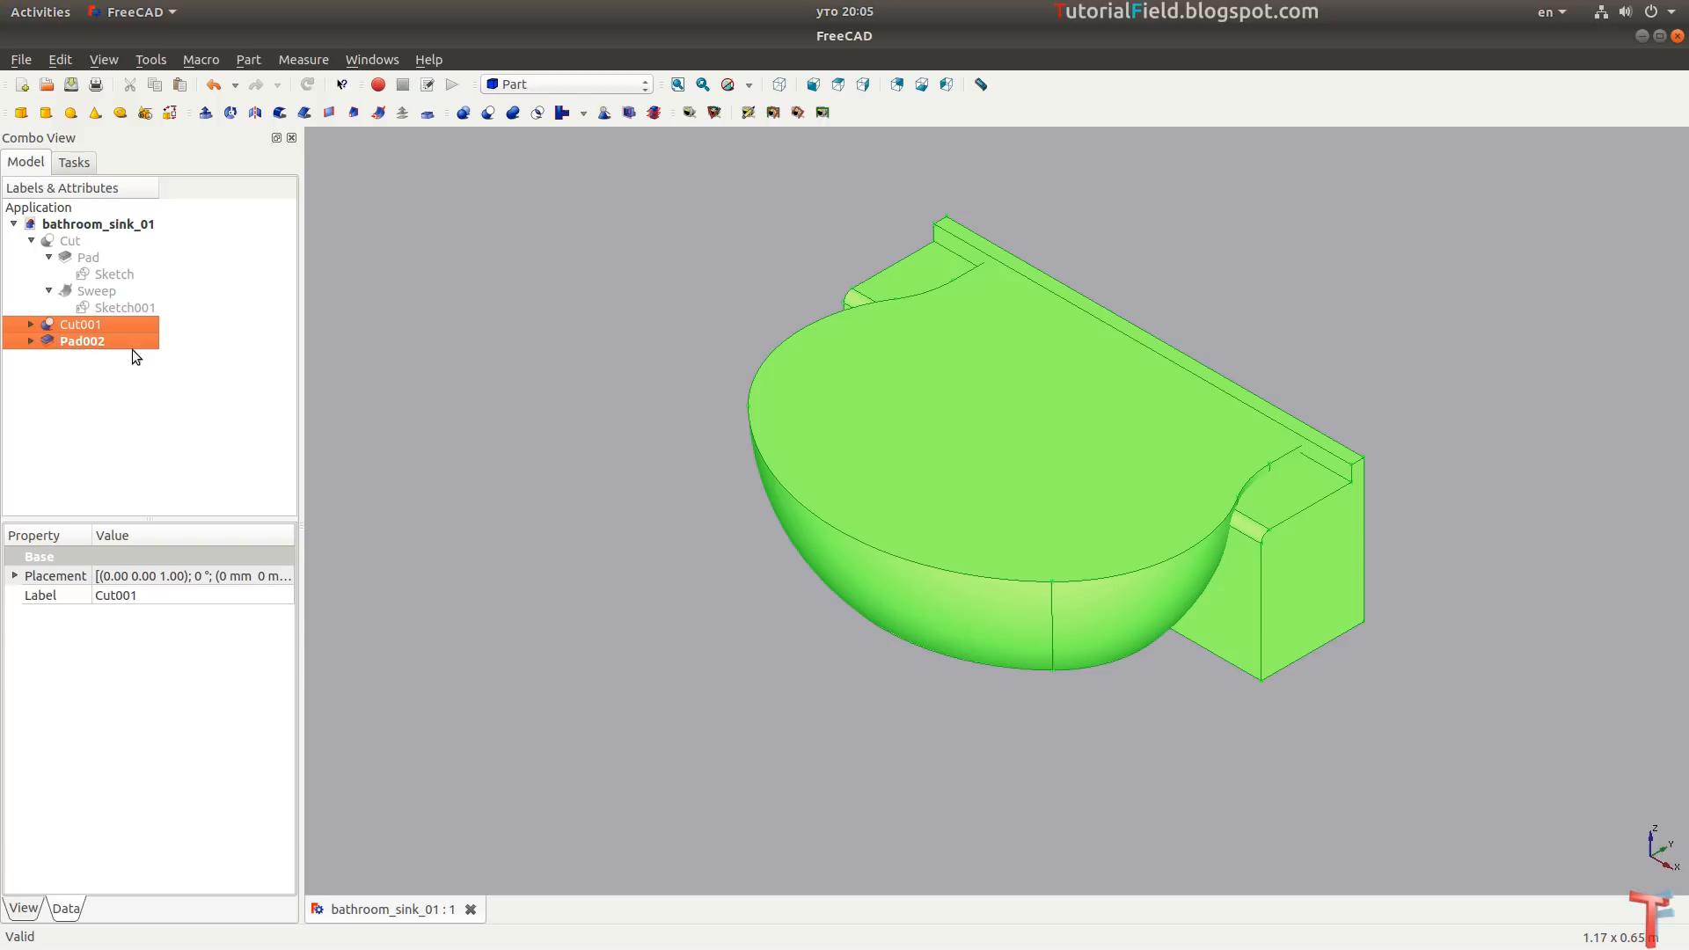
left_click(488, 113)
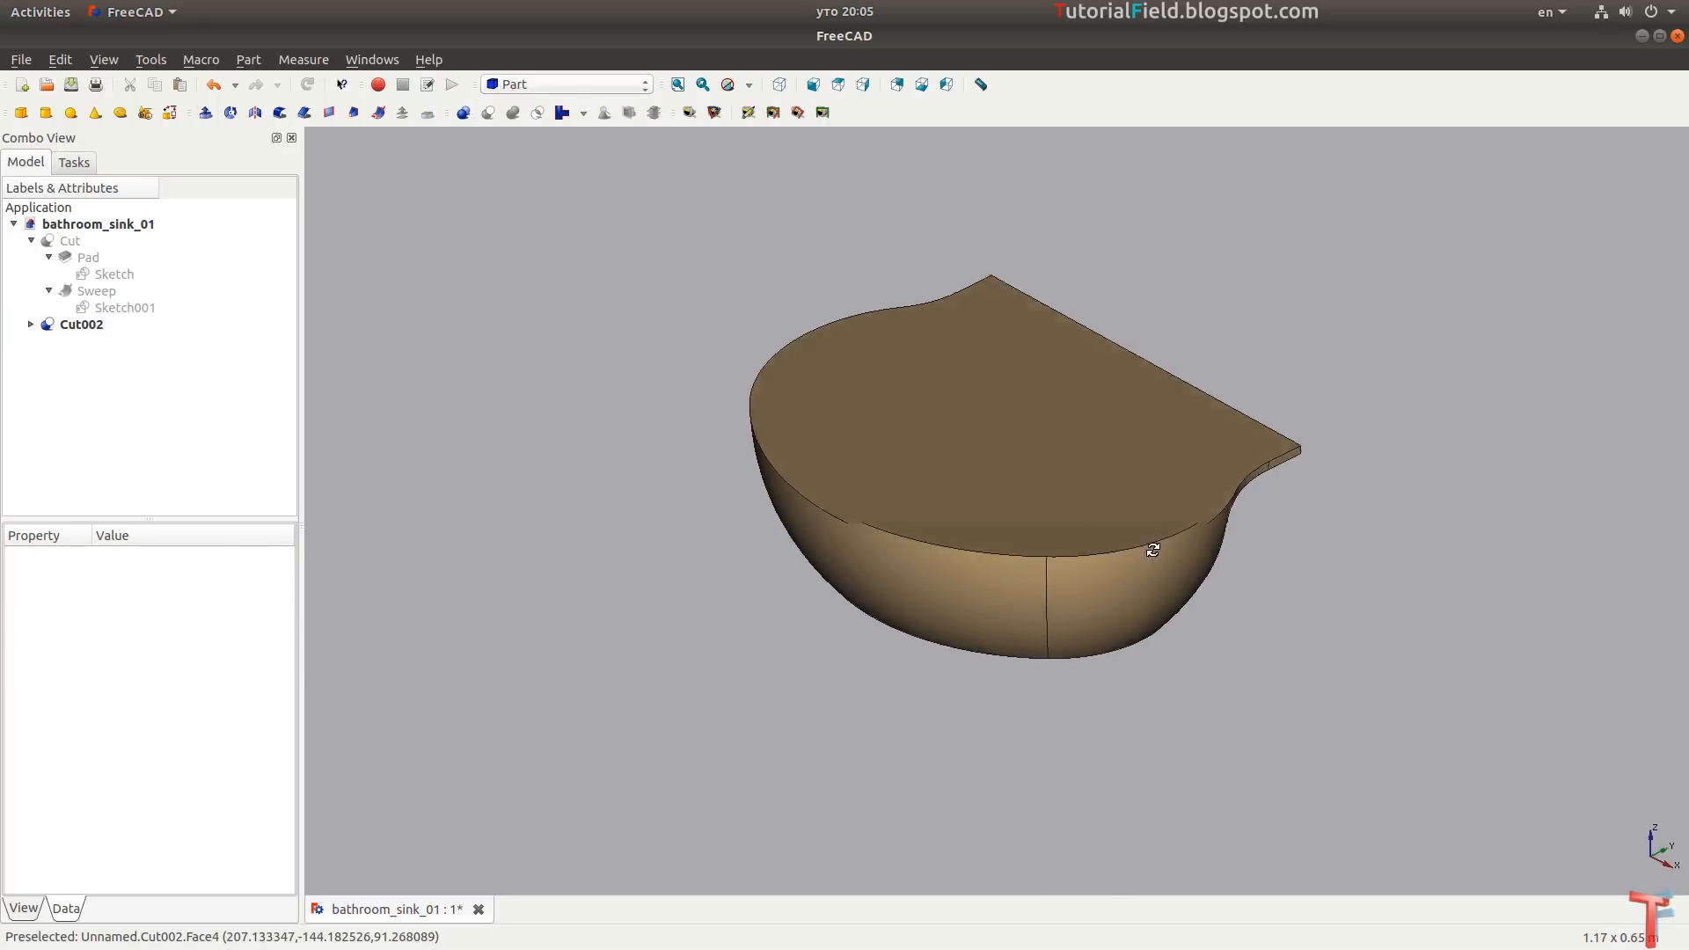
middle_click_drag(1153, 550, 1109, 525)
scroll(1073, 510, "up", 3)
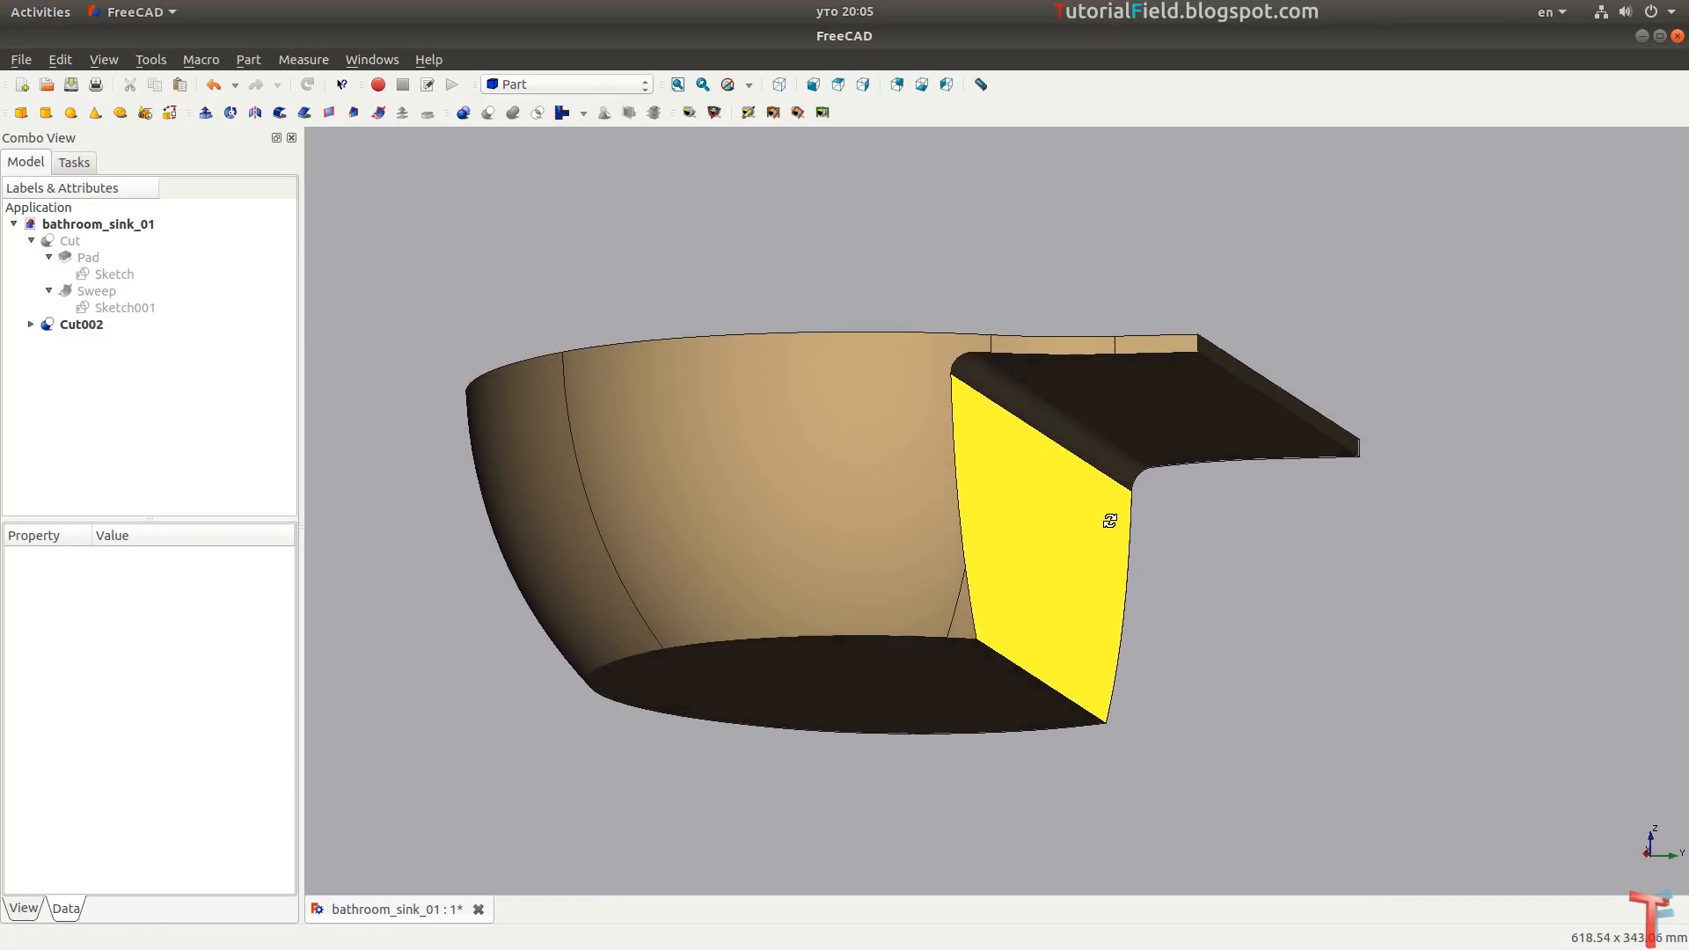
left_click(679, 86)
left_click(779, 84)
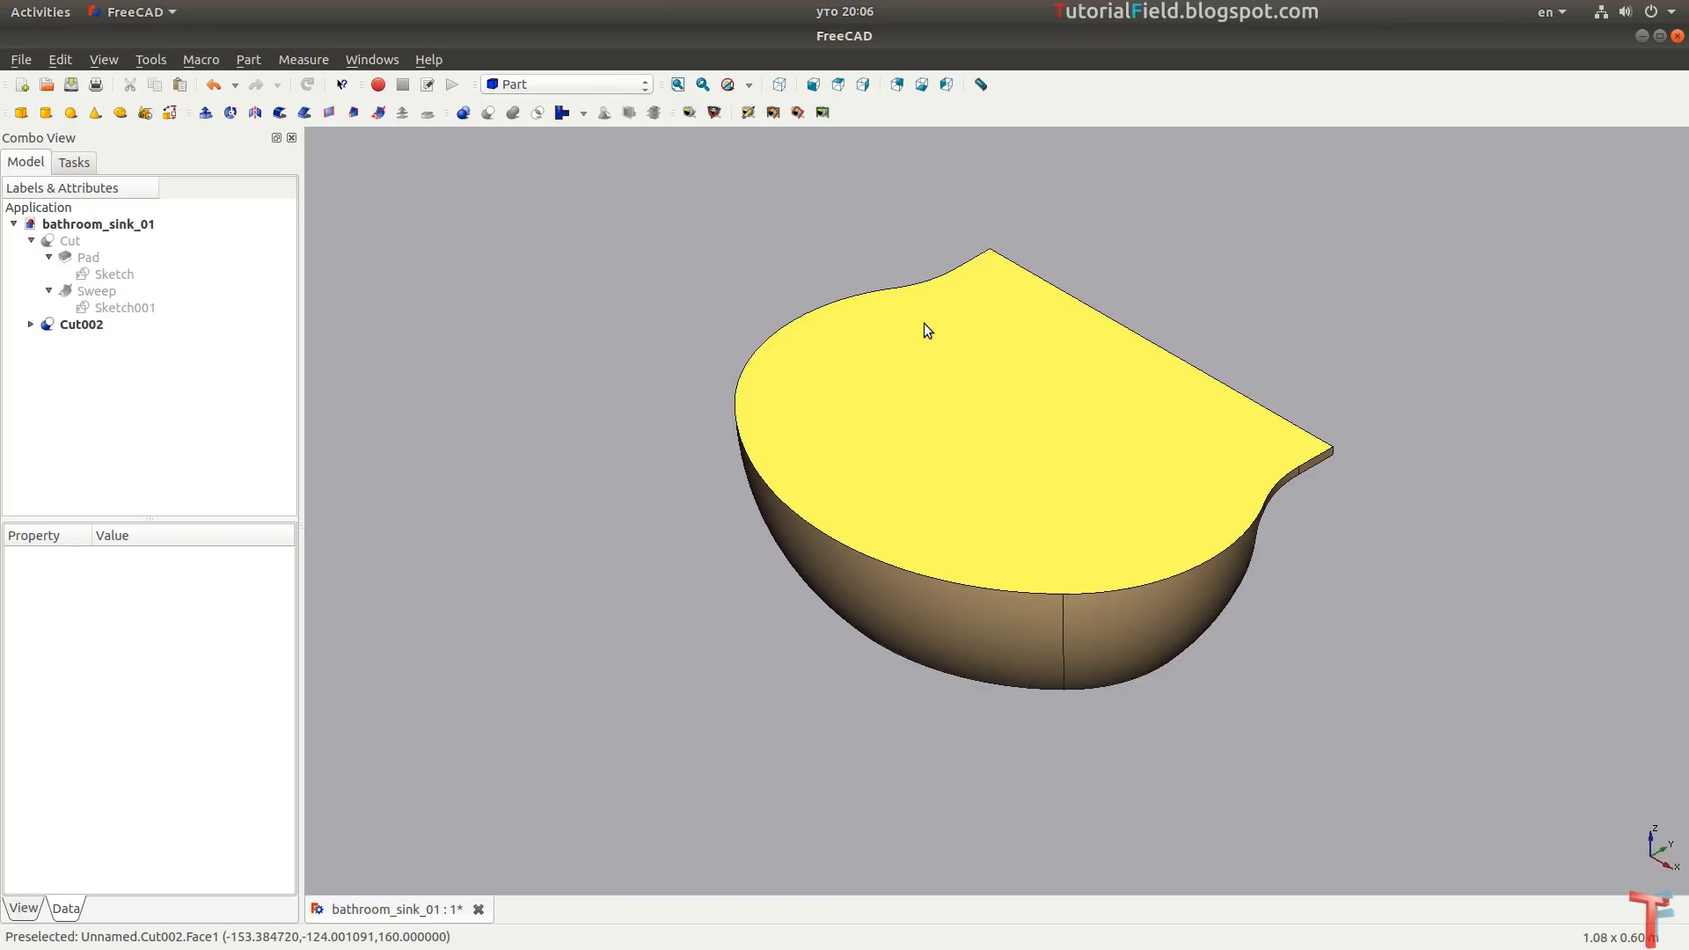
key("ctrl+s")
key("alt+Tab")
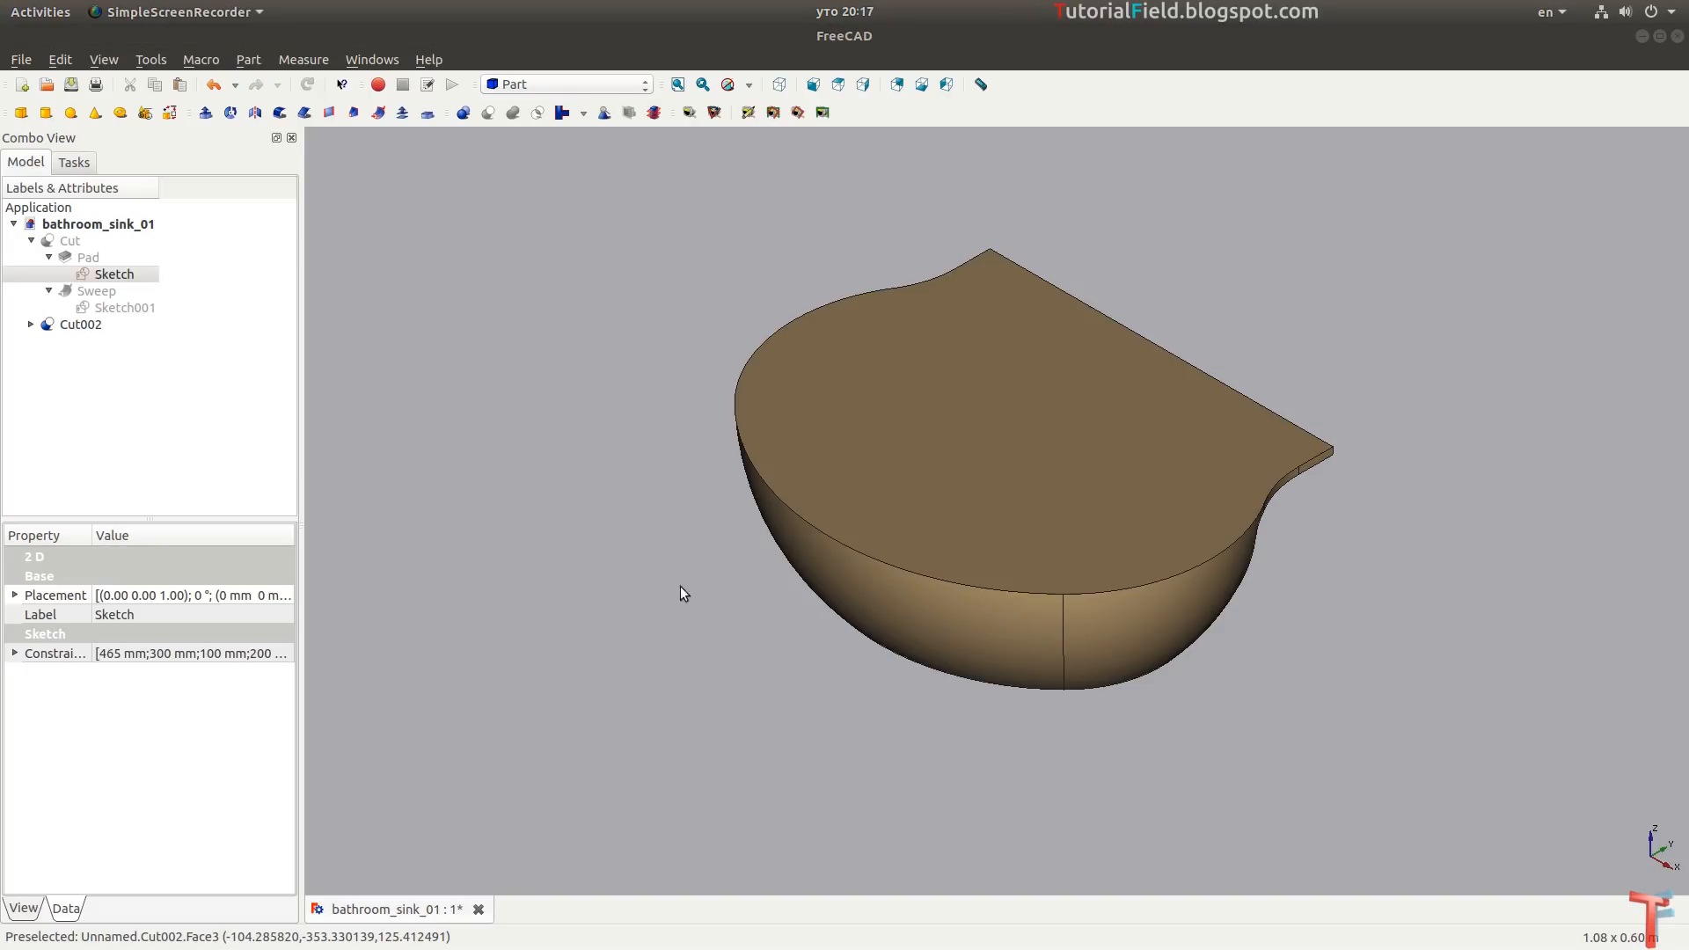
Fillet the curved bottom edge of the outer basin body with a 123 mm constant radius and save the document.
middle_click_drag(615, 656, 973, 433)
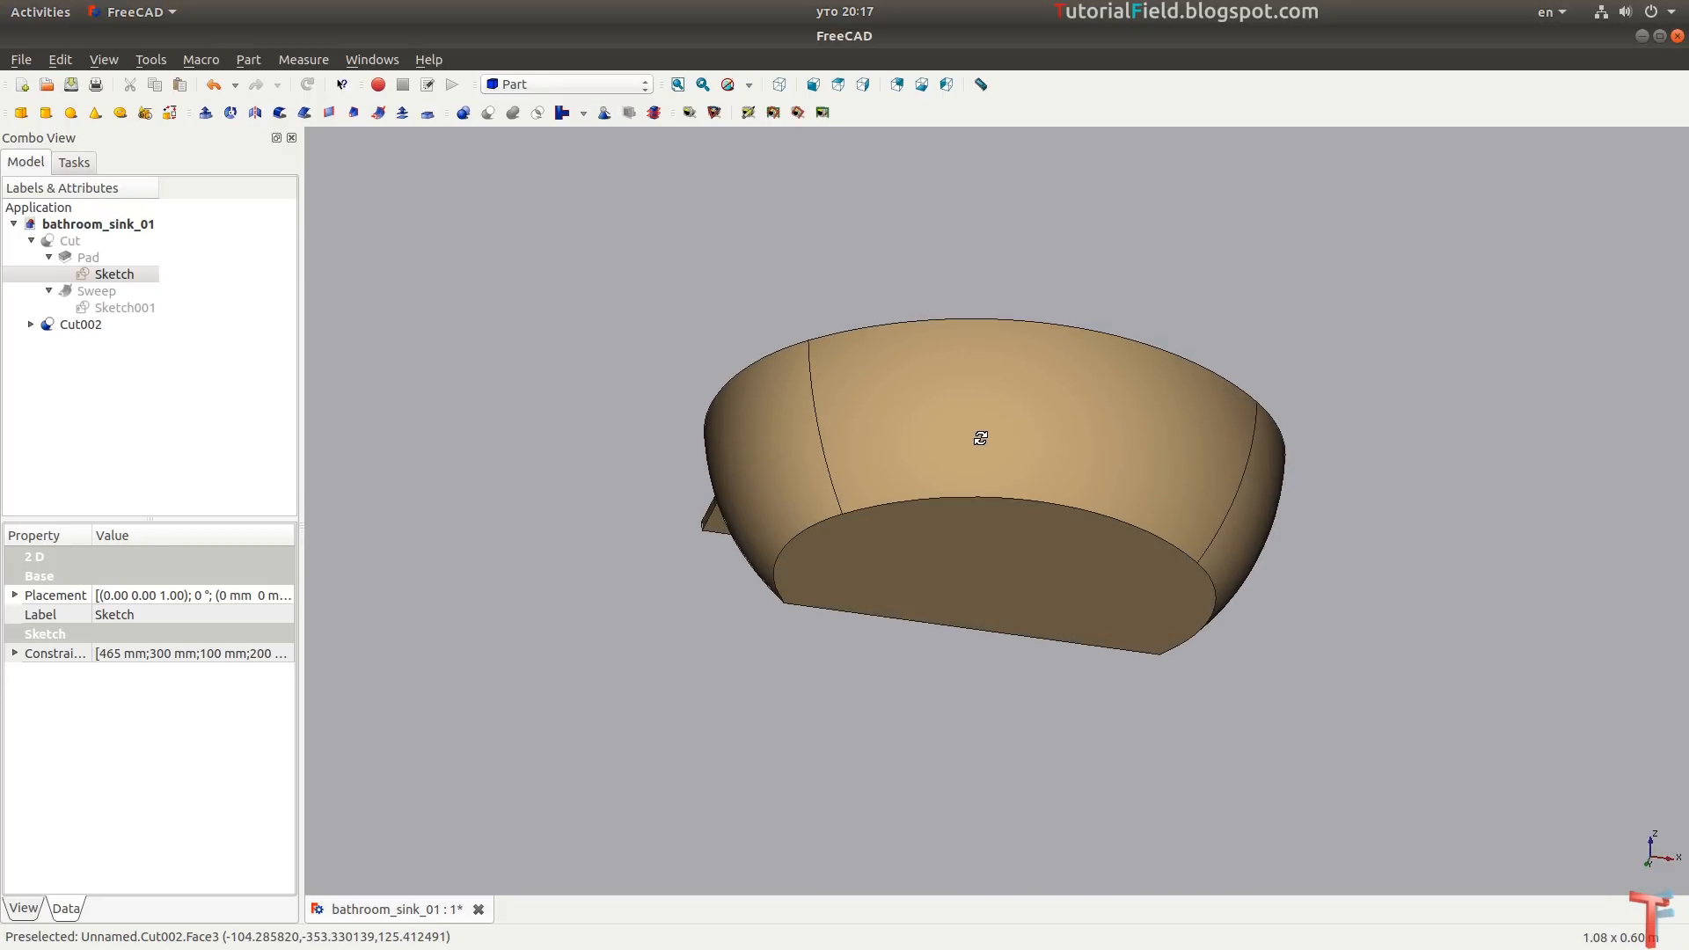
left_click(799, 536)
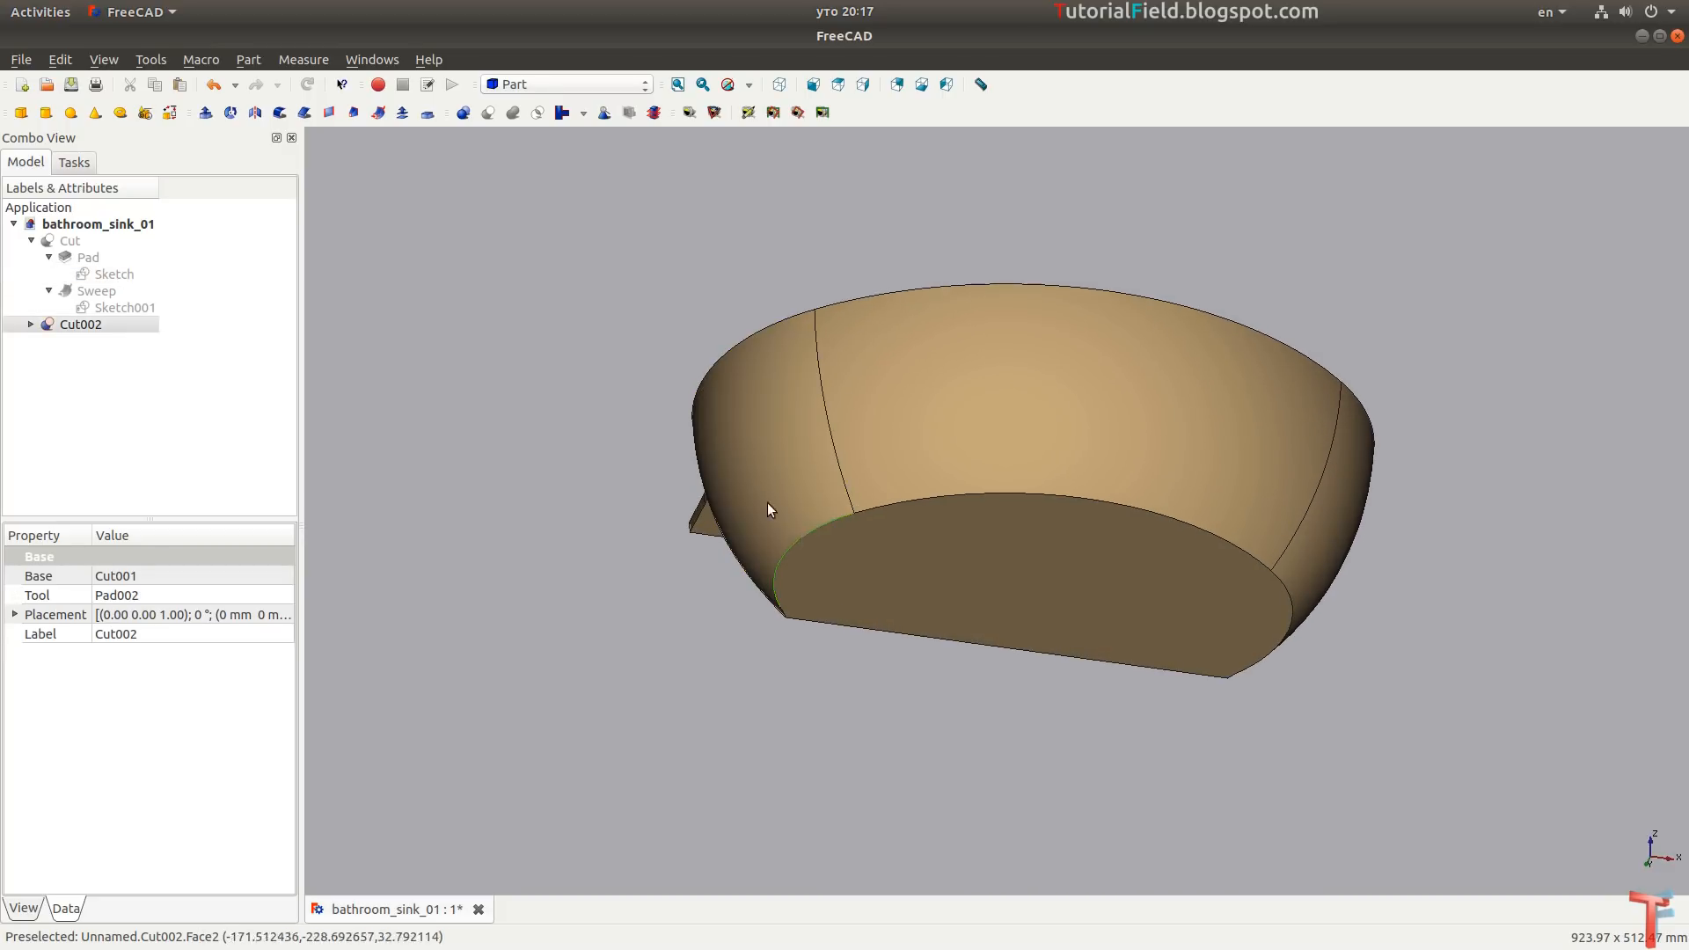
left_click(280, 112)
scroll(219, 875, "up", 1)
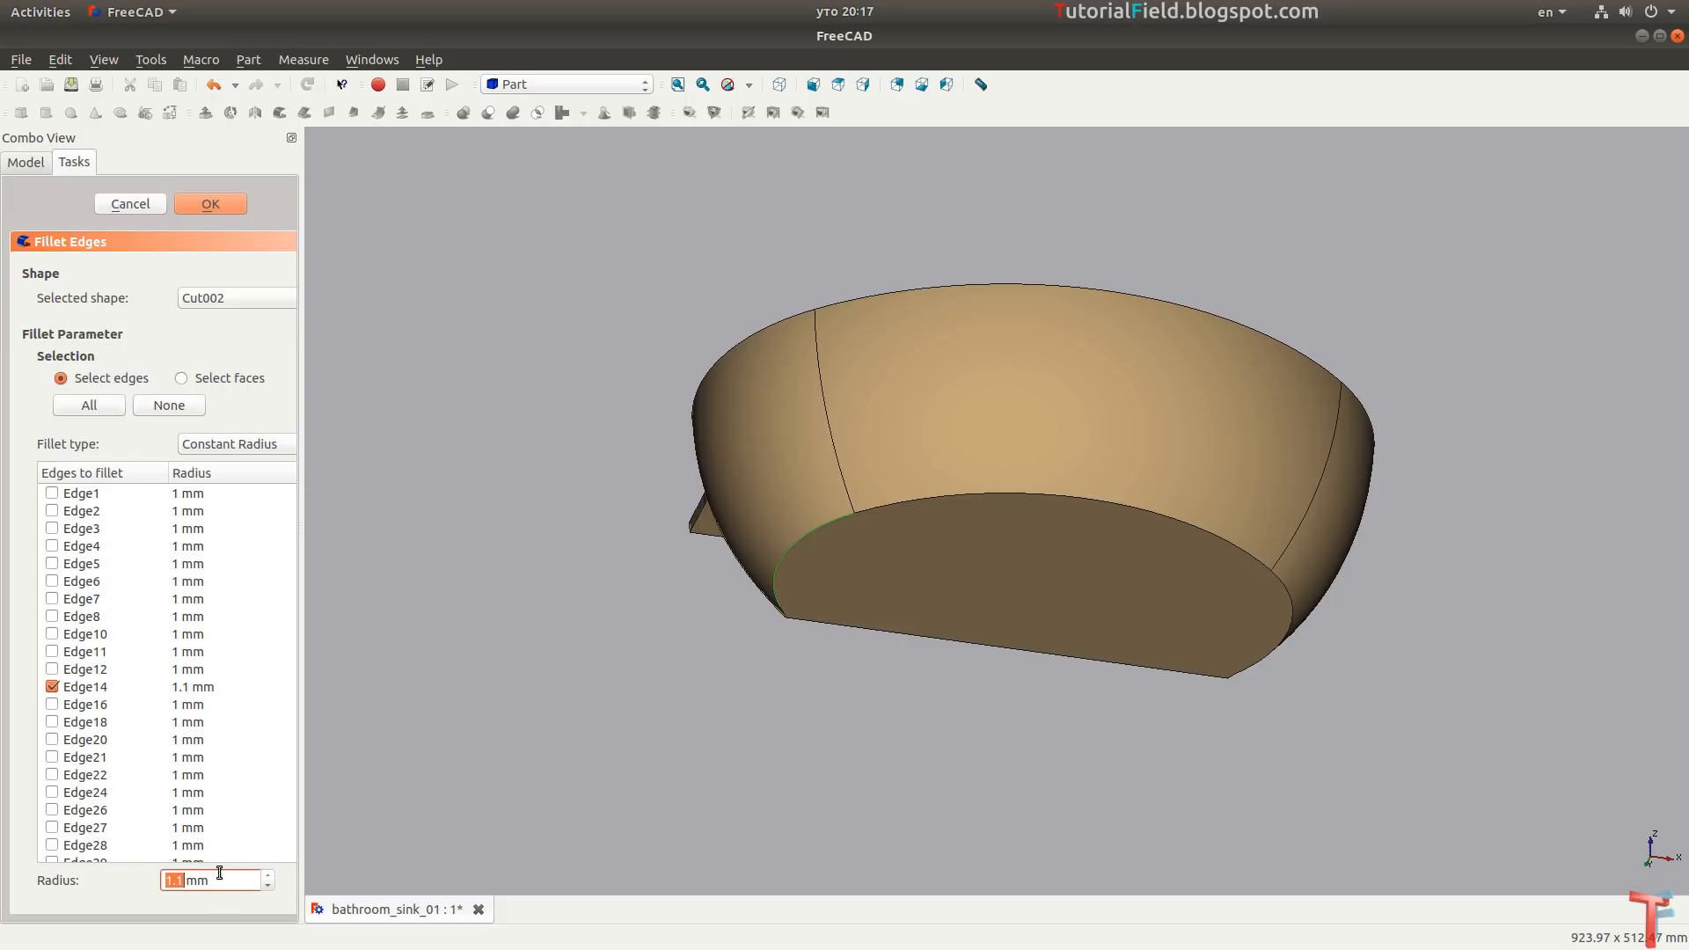
type("123")
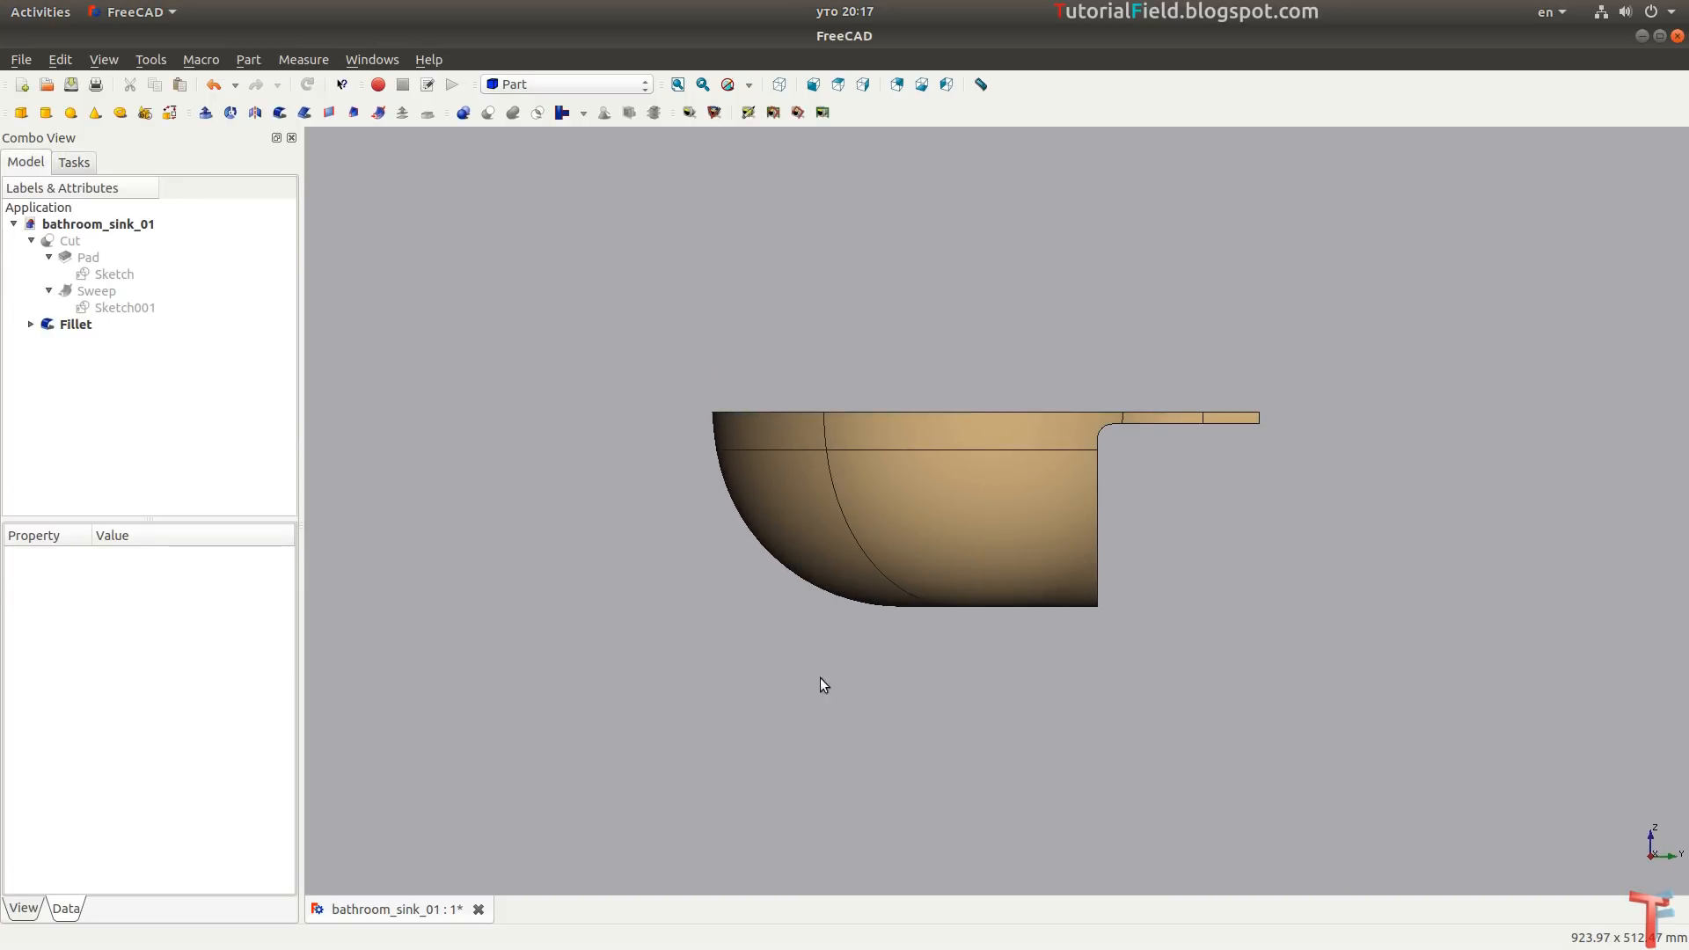
middle_click_drag(662, 571, 1199, 501)
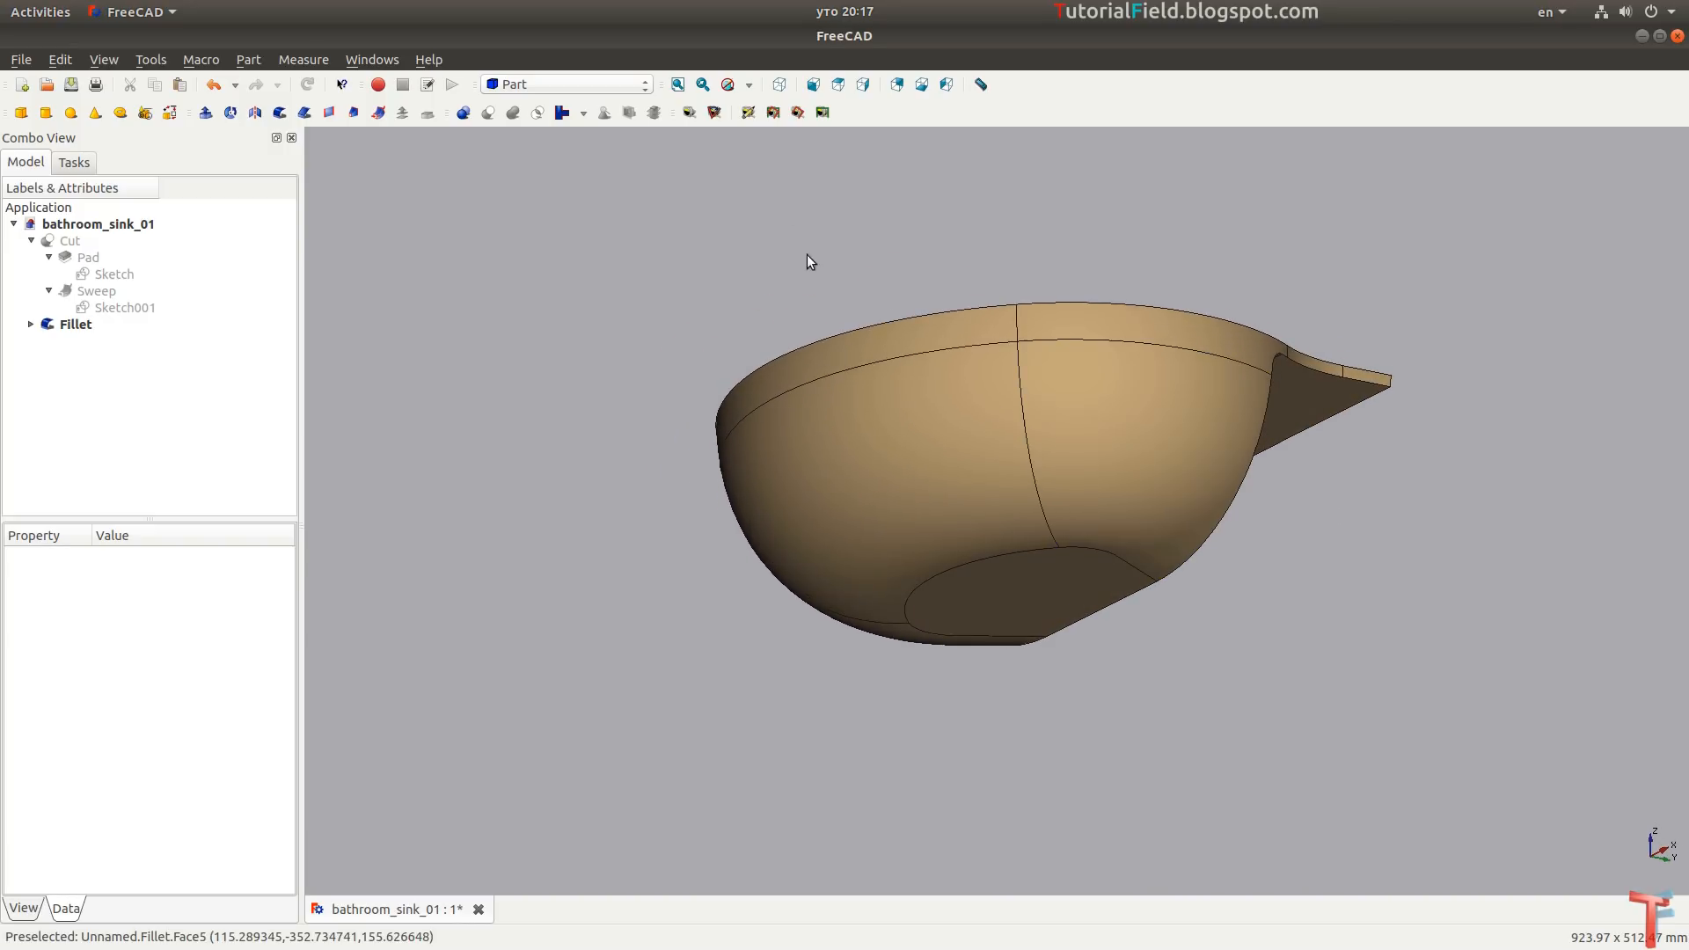
left_click(675, 84)
left_click(778, 84)
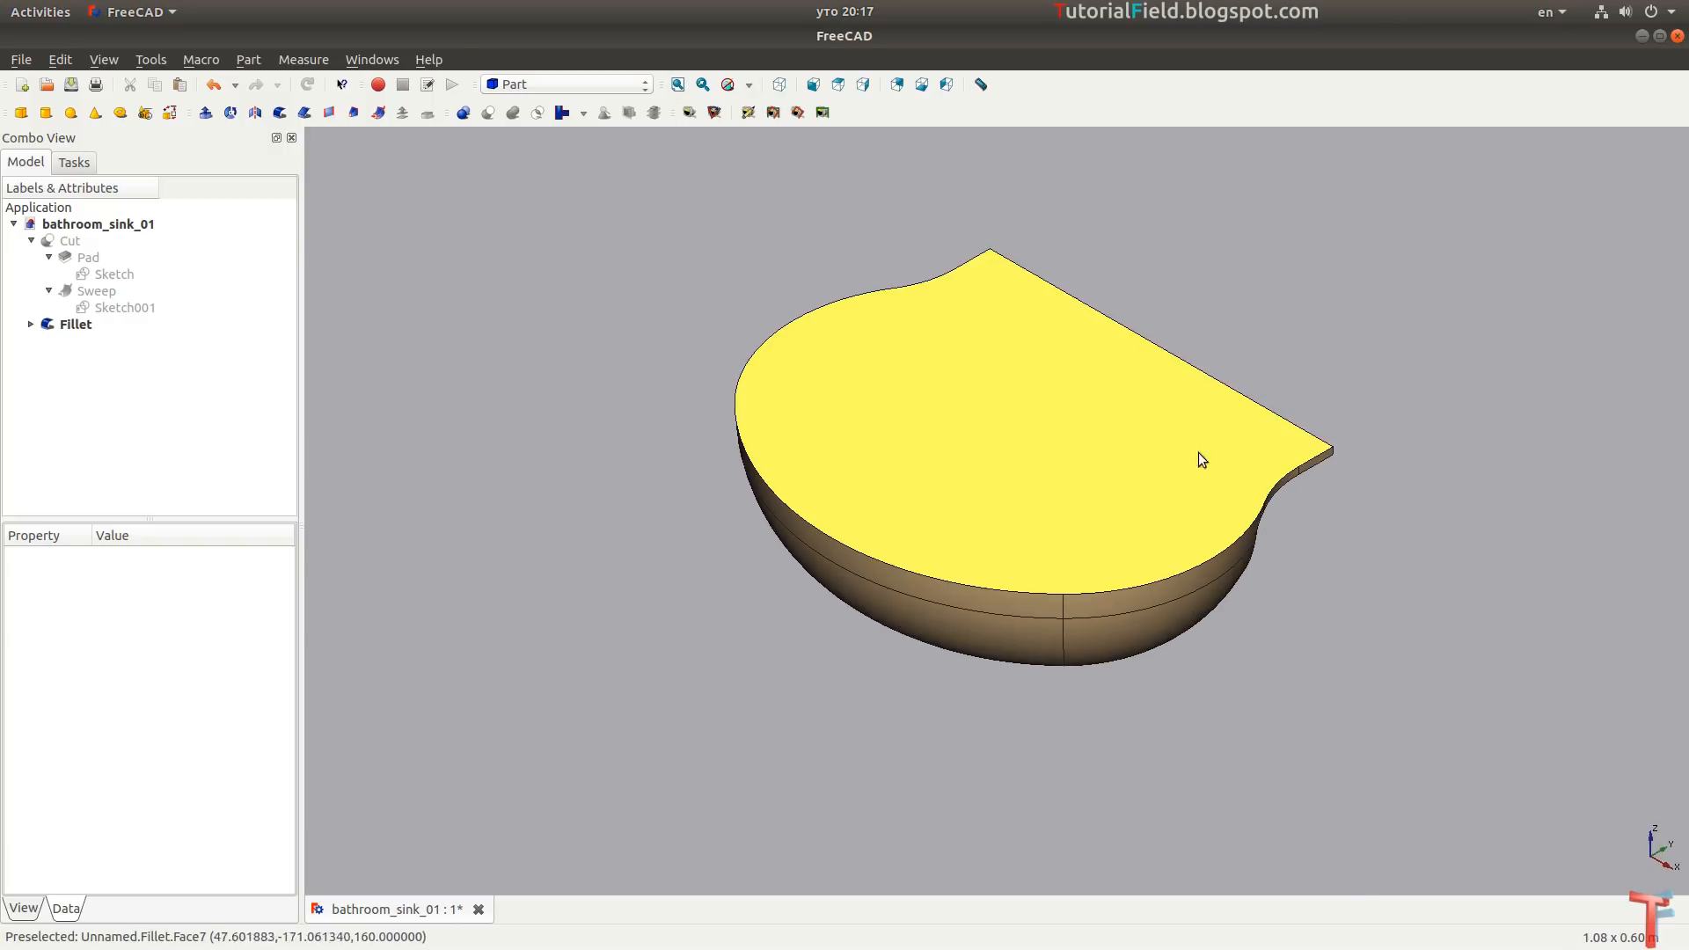
key("ctrl+s")
key("alt+Tab")
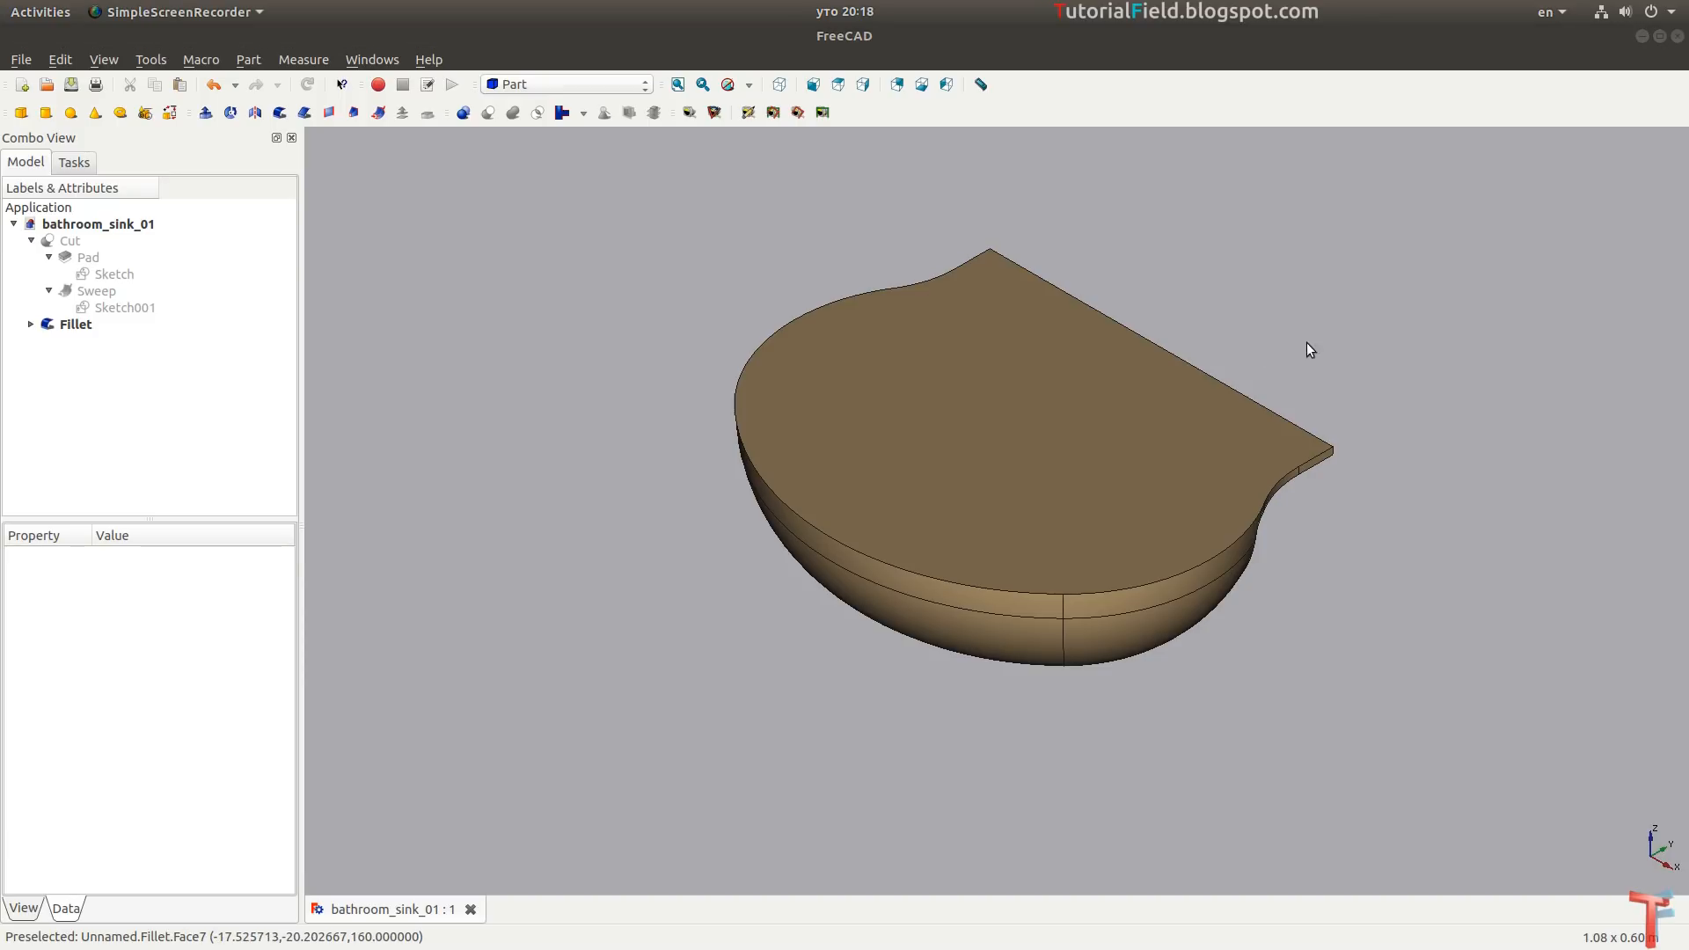
Fillet the two short vertical corner edges at the ends of the thin rear ledge and save the document.
middle_click_drag(1308, 351, 968, 308)
scroll(1060, 526, "up", 3)
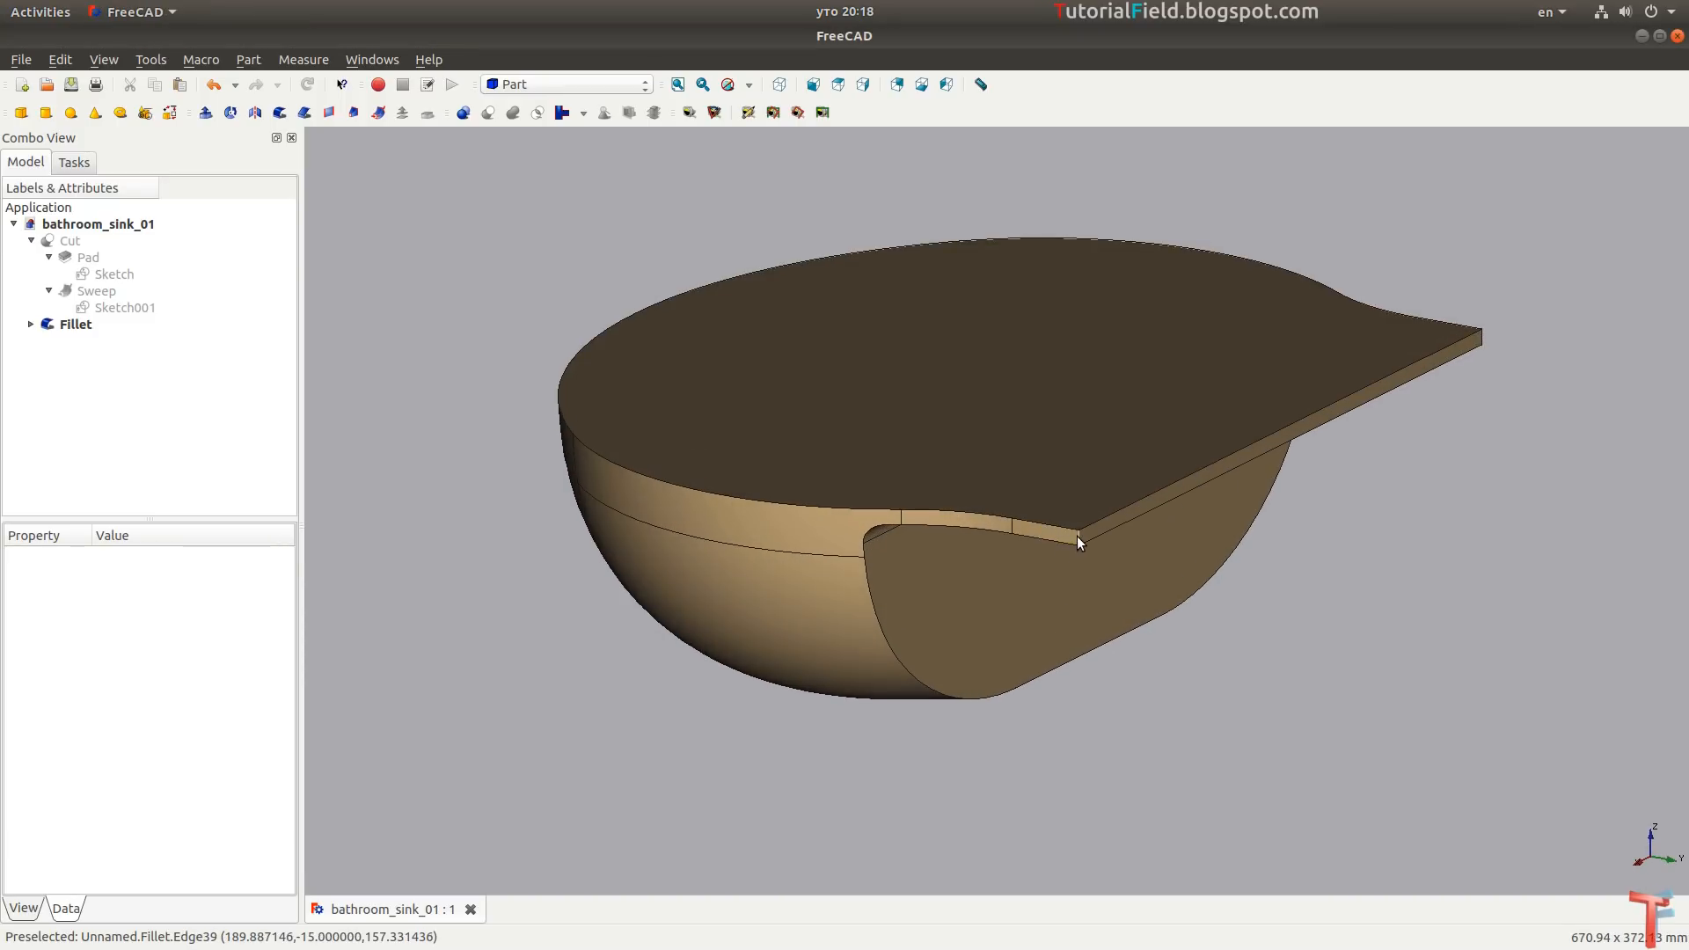
left_click(1076, 536)
left_click(1483, 337)
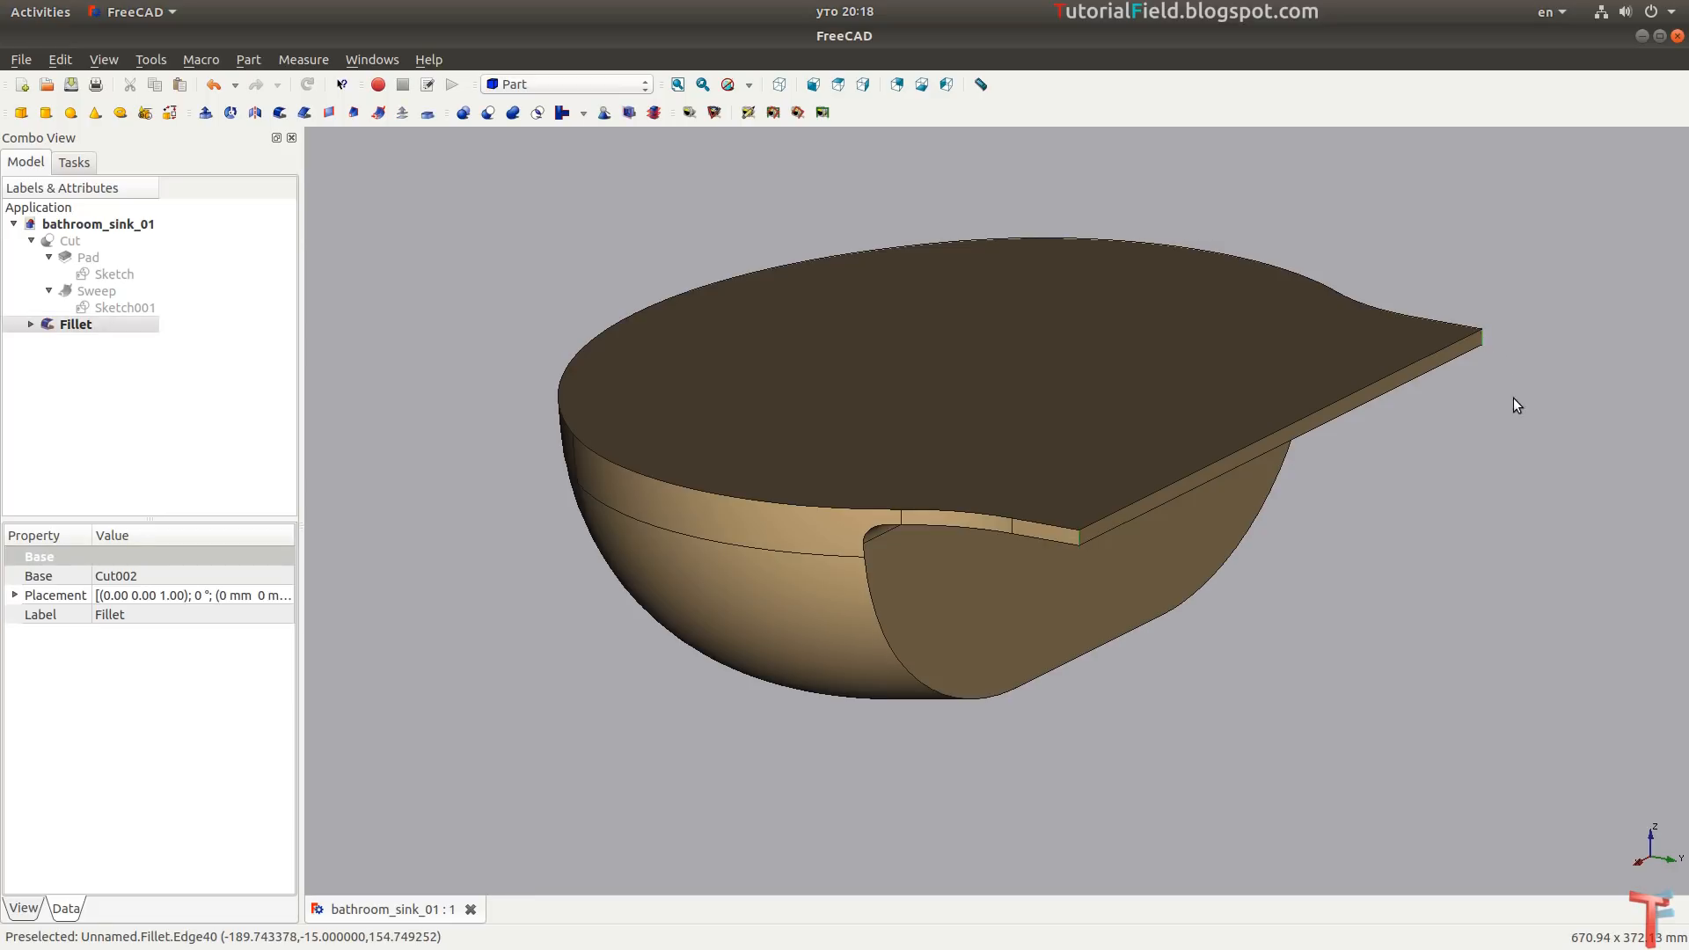
left_click(279, 113)
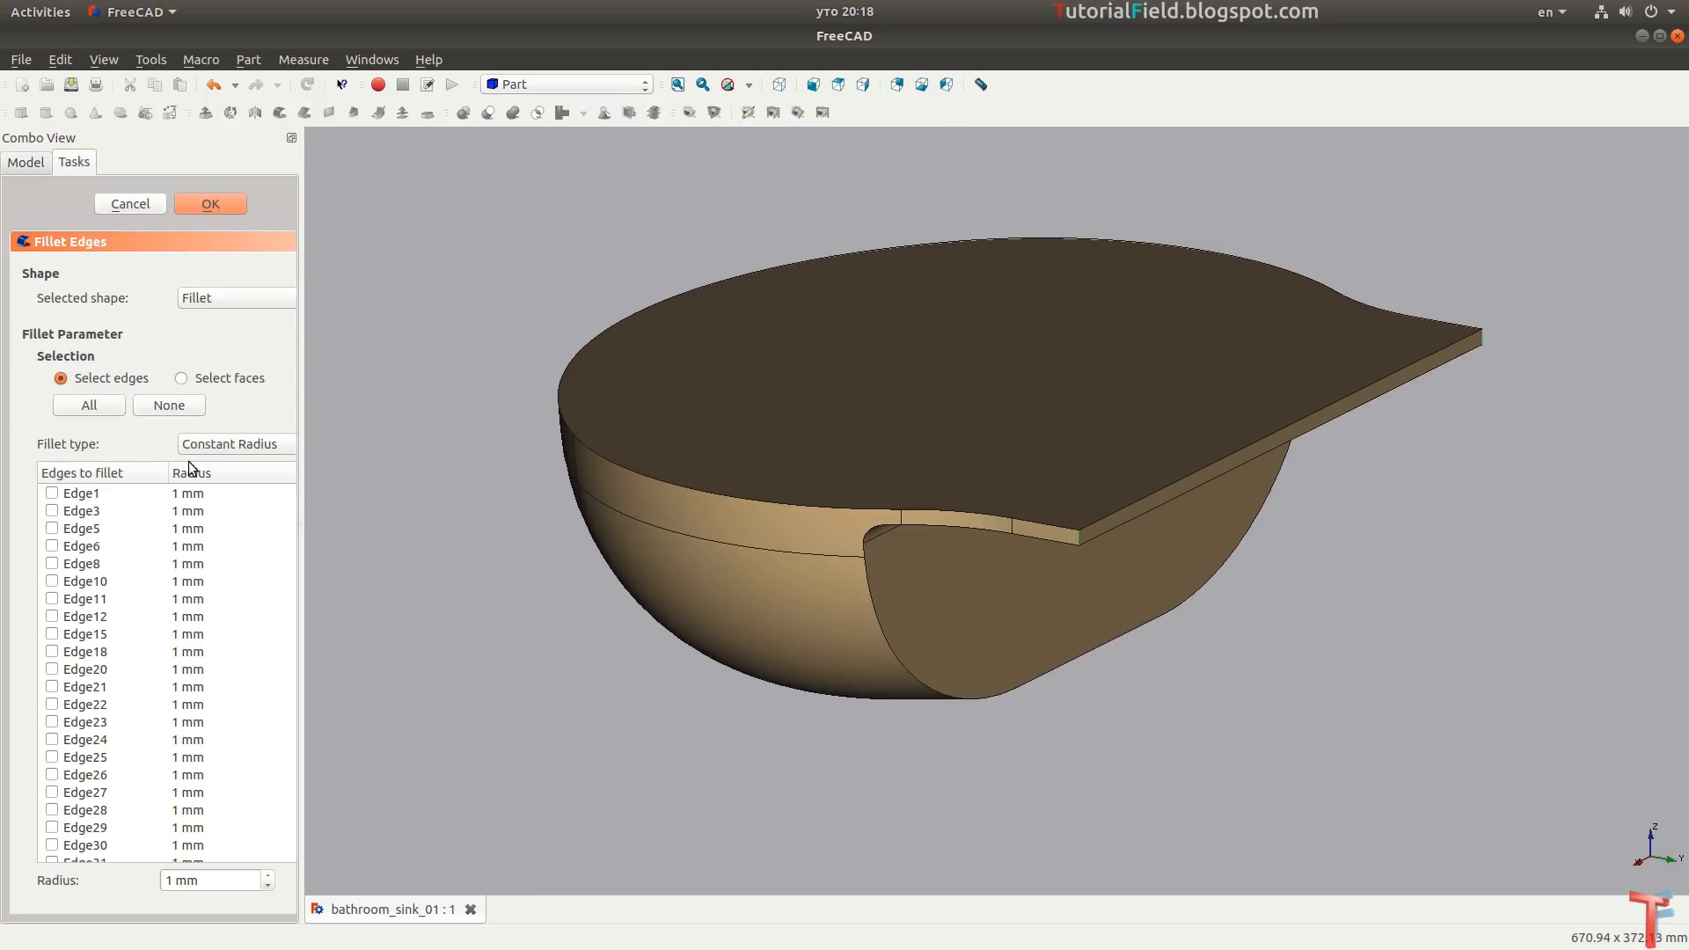
scroll(199, 878, "up", 2)
key("Return")
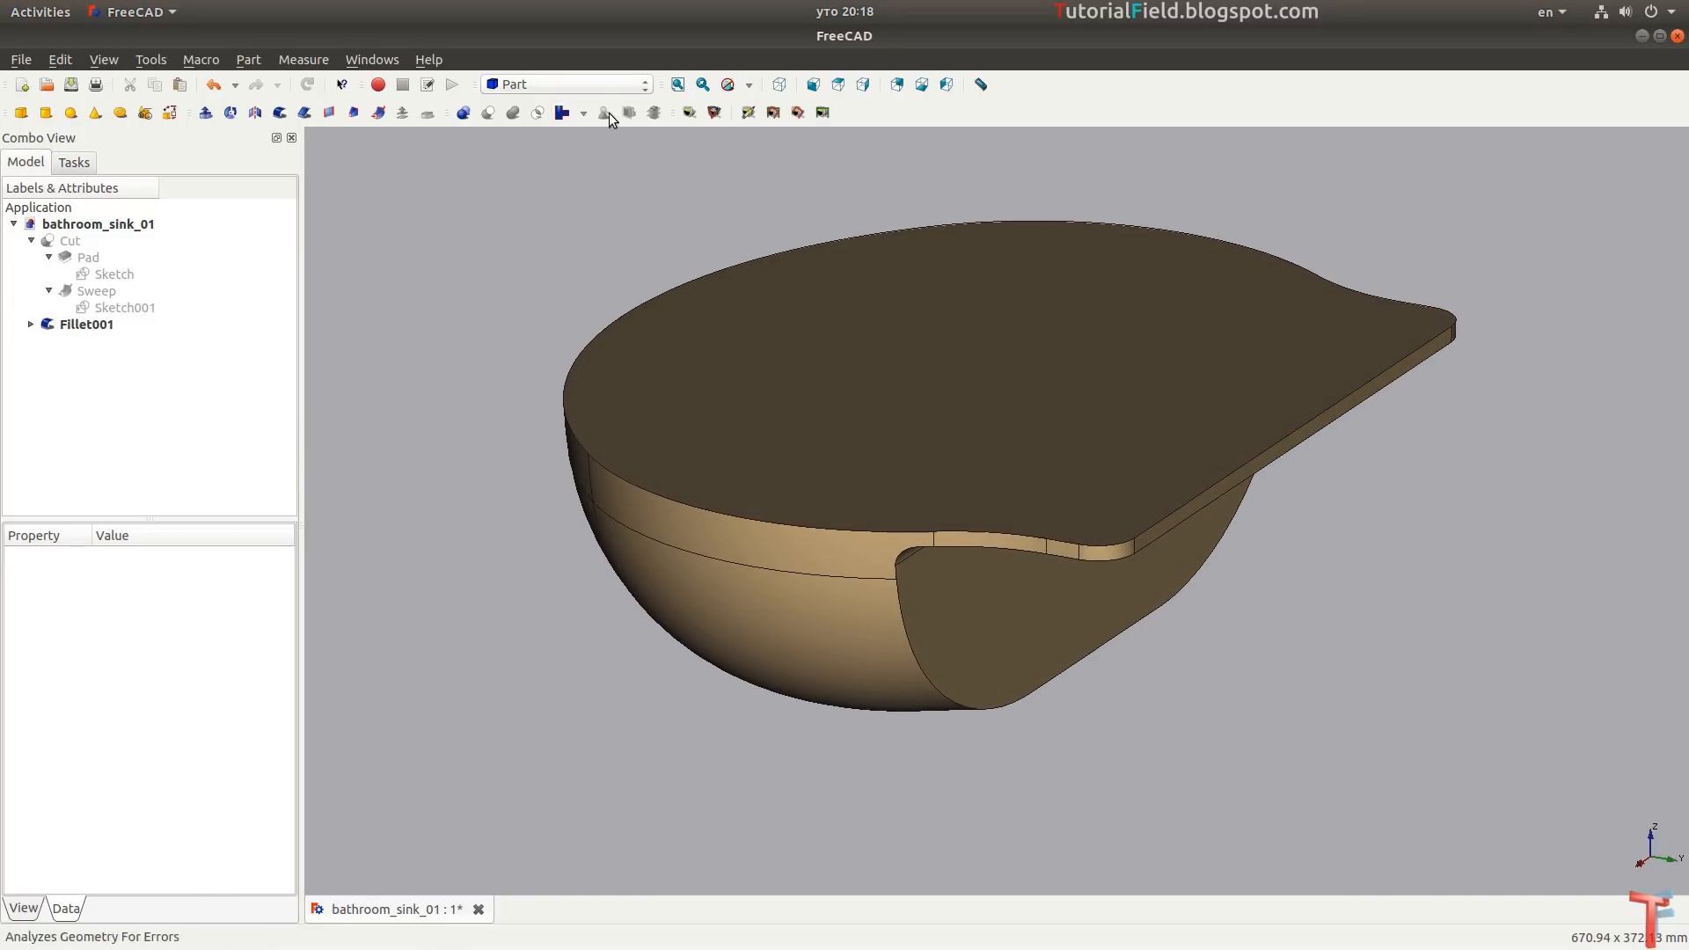
left_click(677, 84)
key("0")
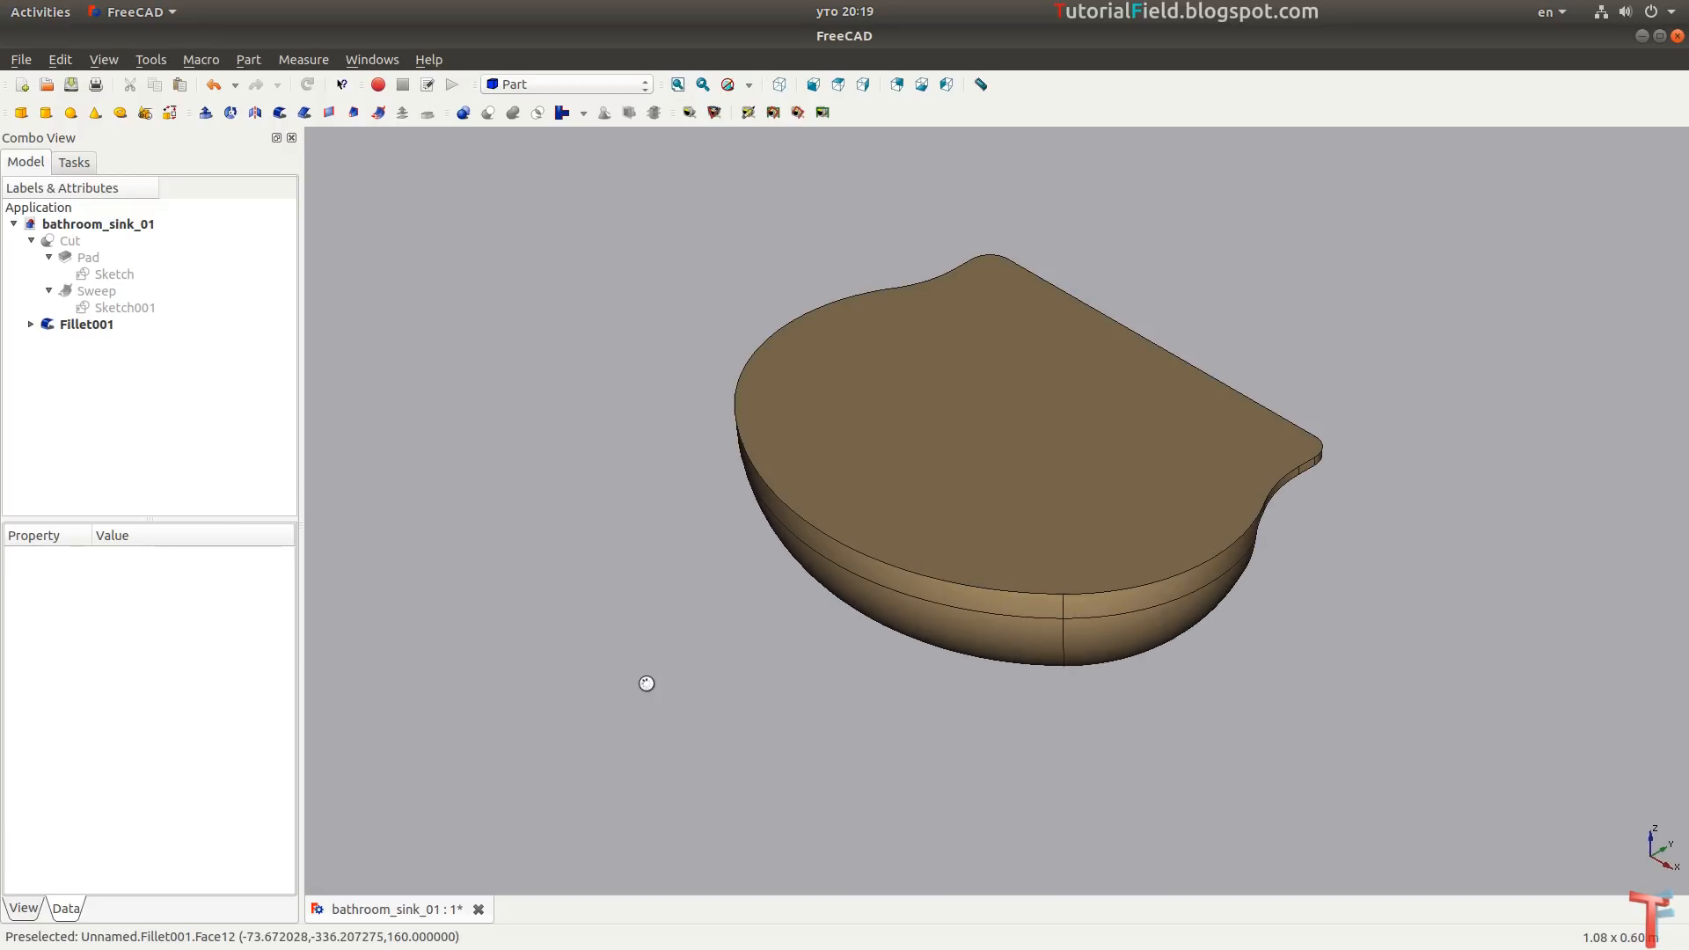
key("ctrl+s")
key("alt+Tab")
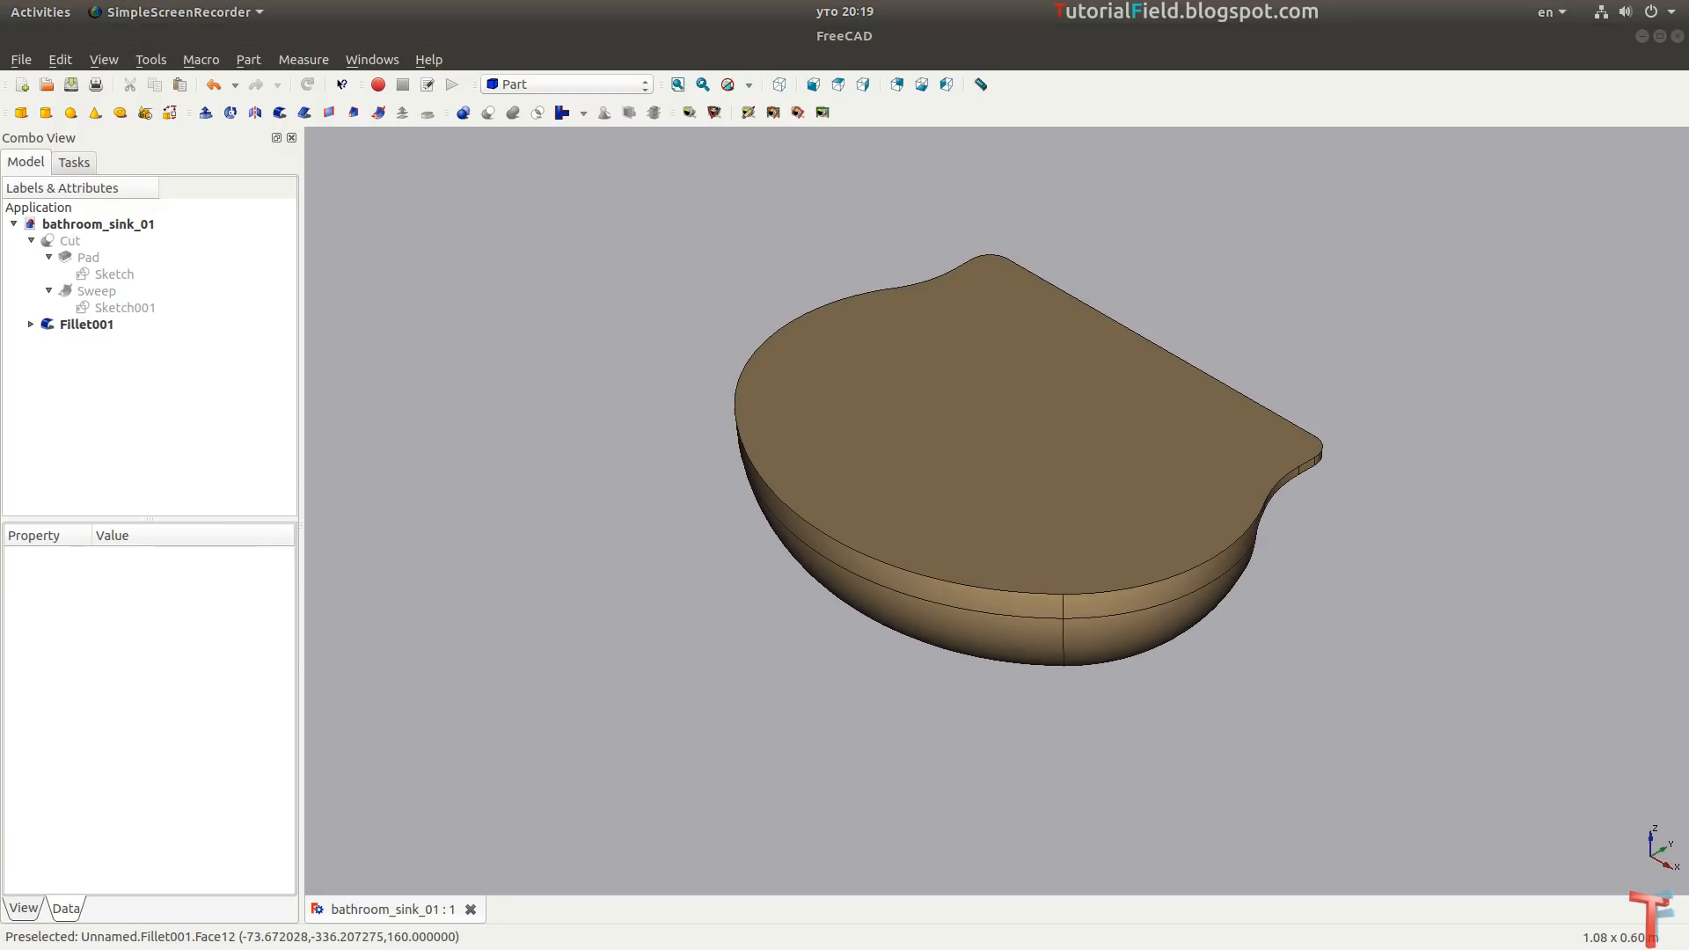
Fillet the curved edge around the basin's flat back face with a 5 mm radius and save the document.
mouse_move(1333, 508)
middle_mouse_down()
mouse_move(701, 275)
mouse_move(1489, 554)
mouse_move(1338, 541)
middle_mouse_up()
scroll(995, 396, "up", 5)
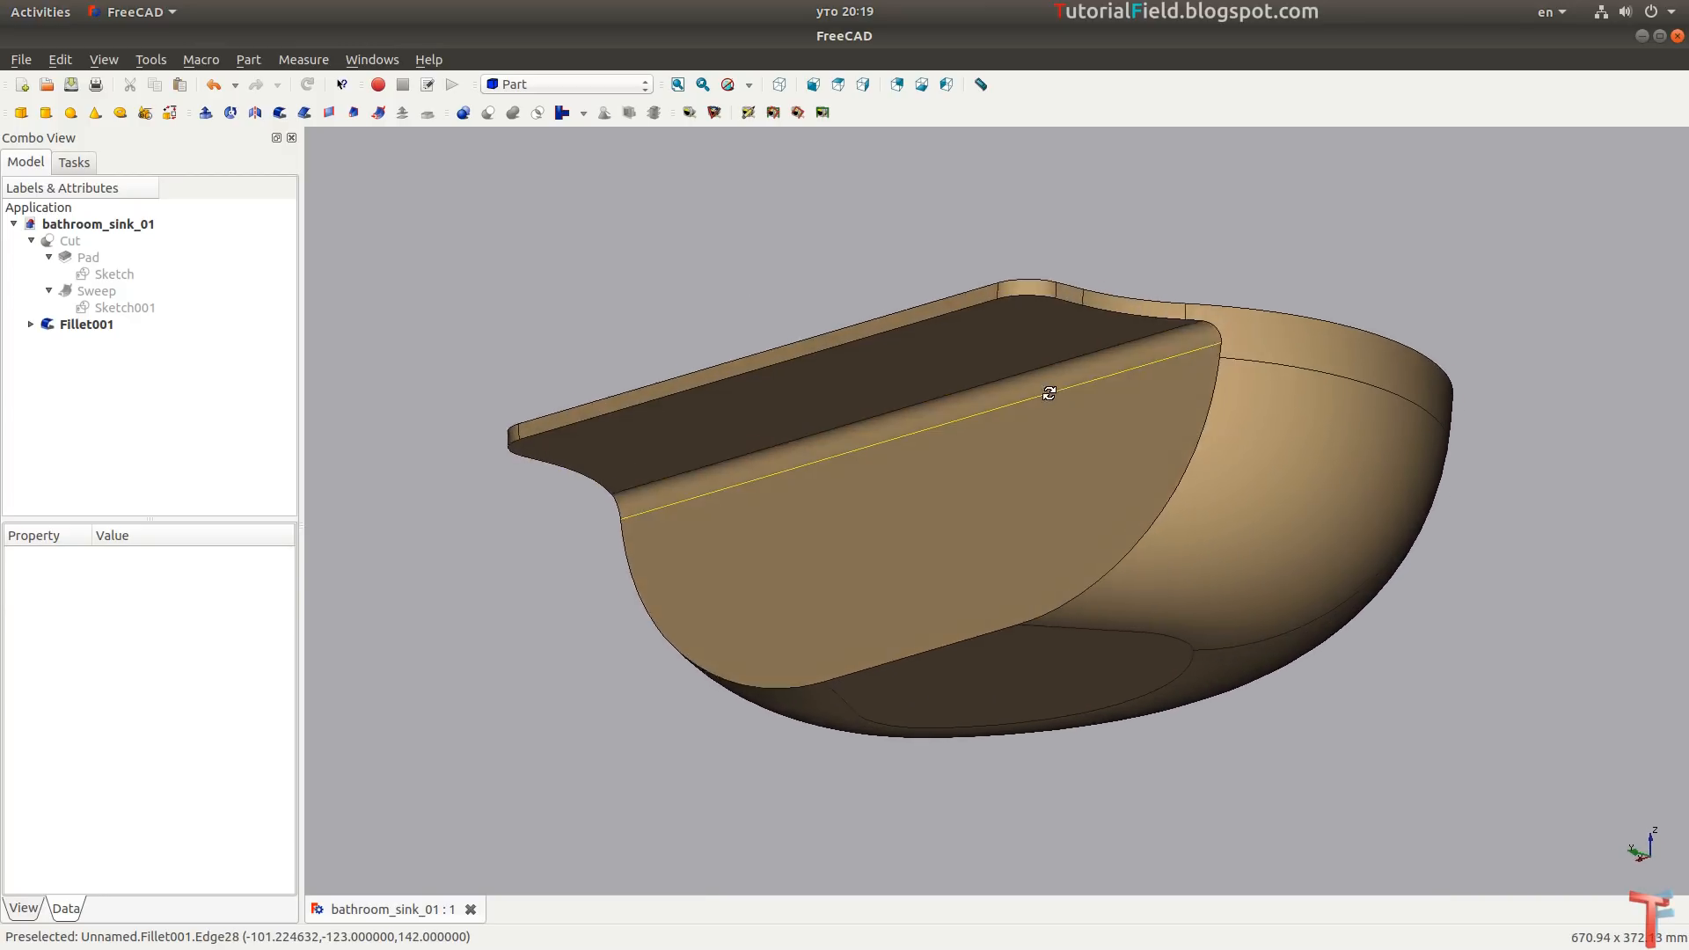
left_click(1179, 440)
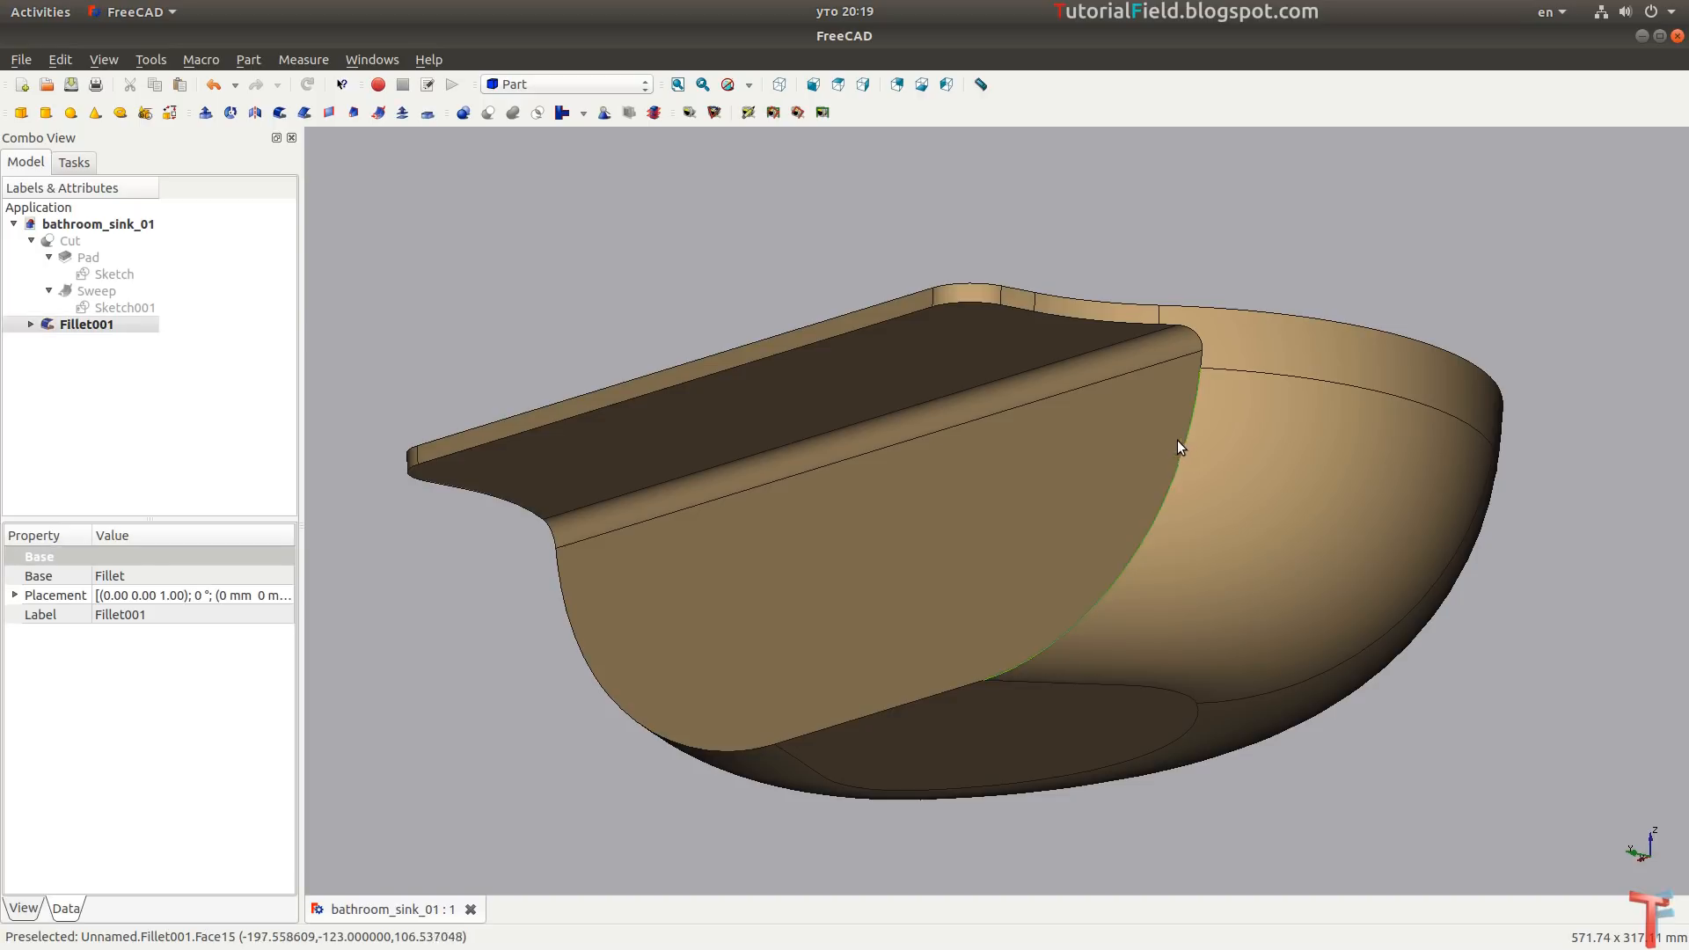
left_click(279, 112)
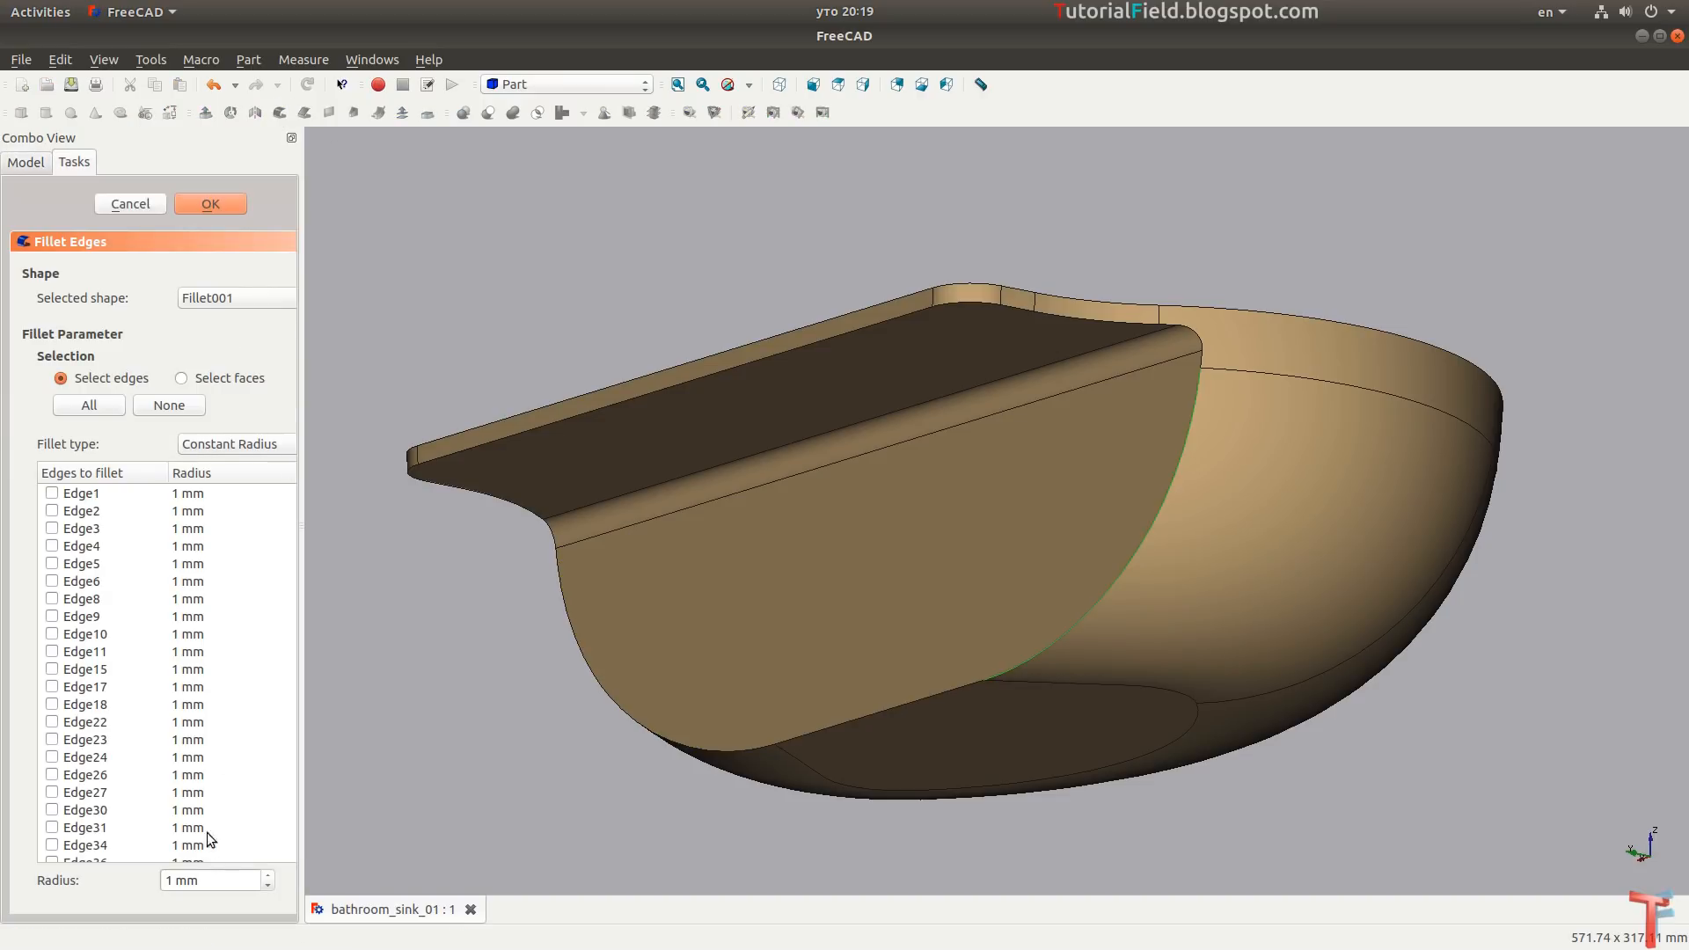
left_click(207, 880)
scroll(207, 883, "up", 1)
type("5")
key("Return")
middle_click_drag(791, 682, 1067, 647)
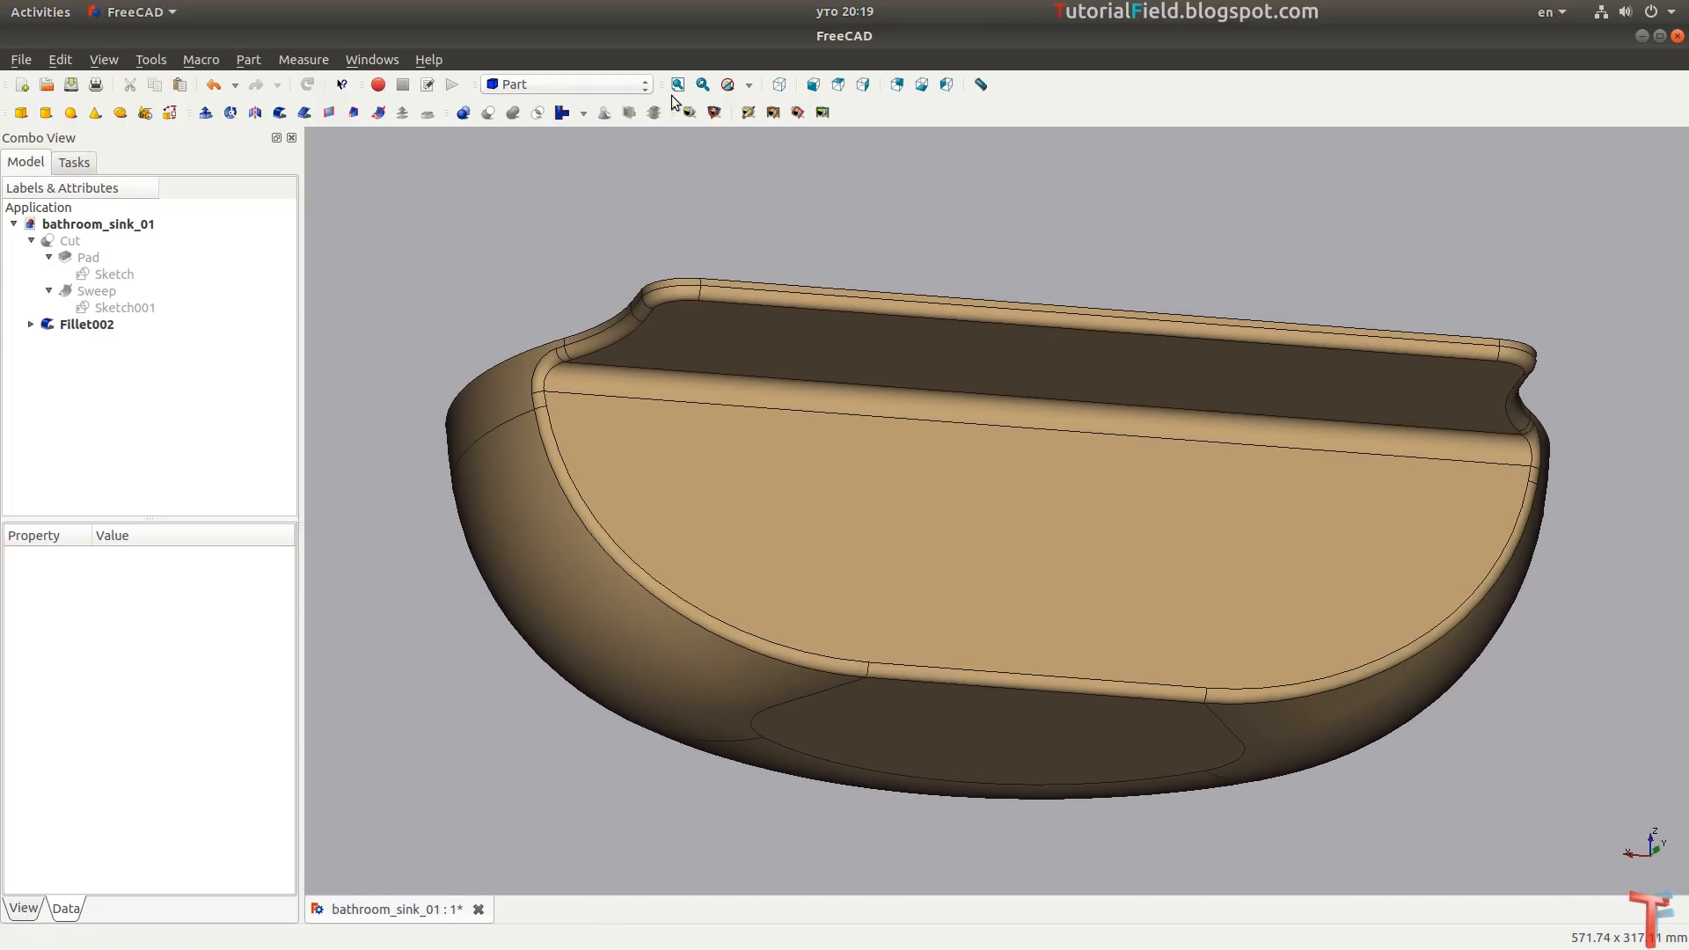
left_click(677, 84)
left_click(778, 84)
middle_click_drag(1170, 457, 1380, 561)
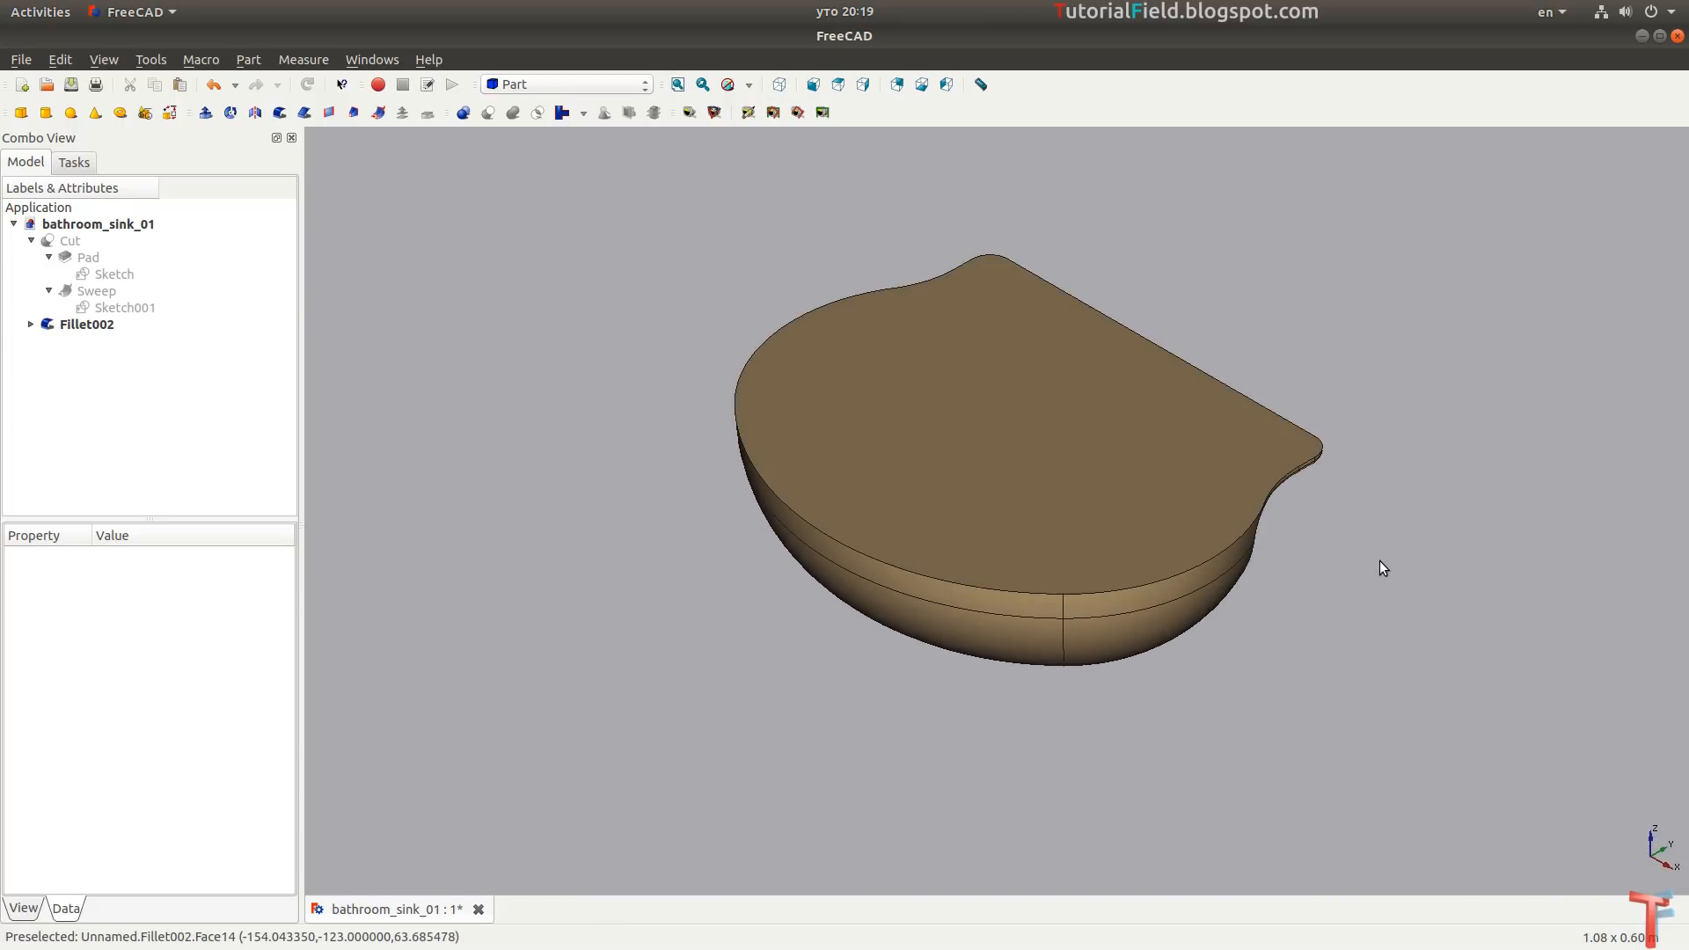
key("ctrl+s")
key("alt+Tab")
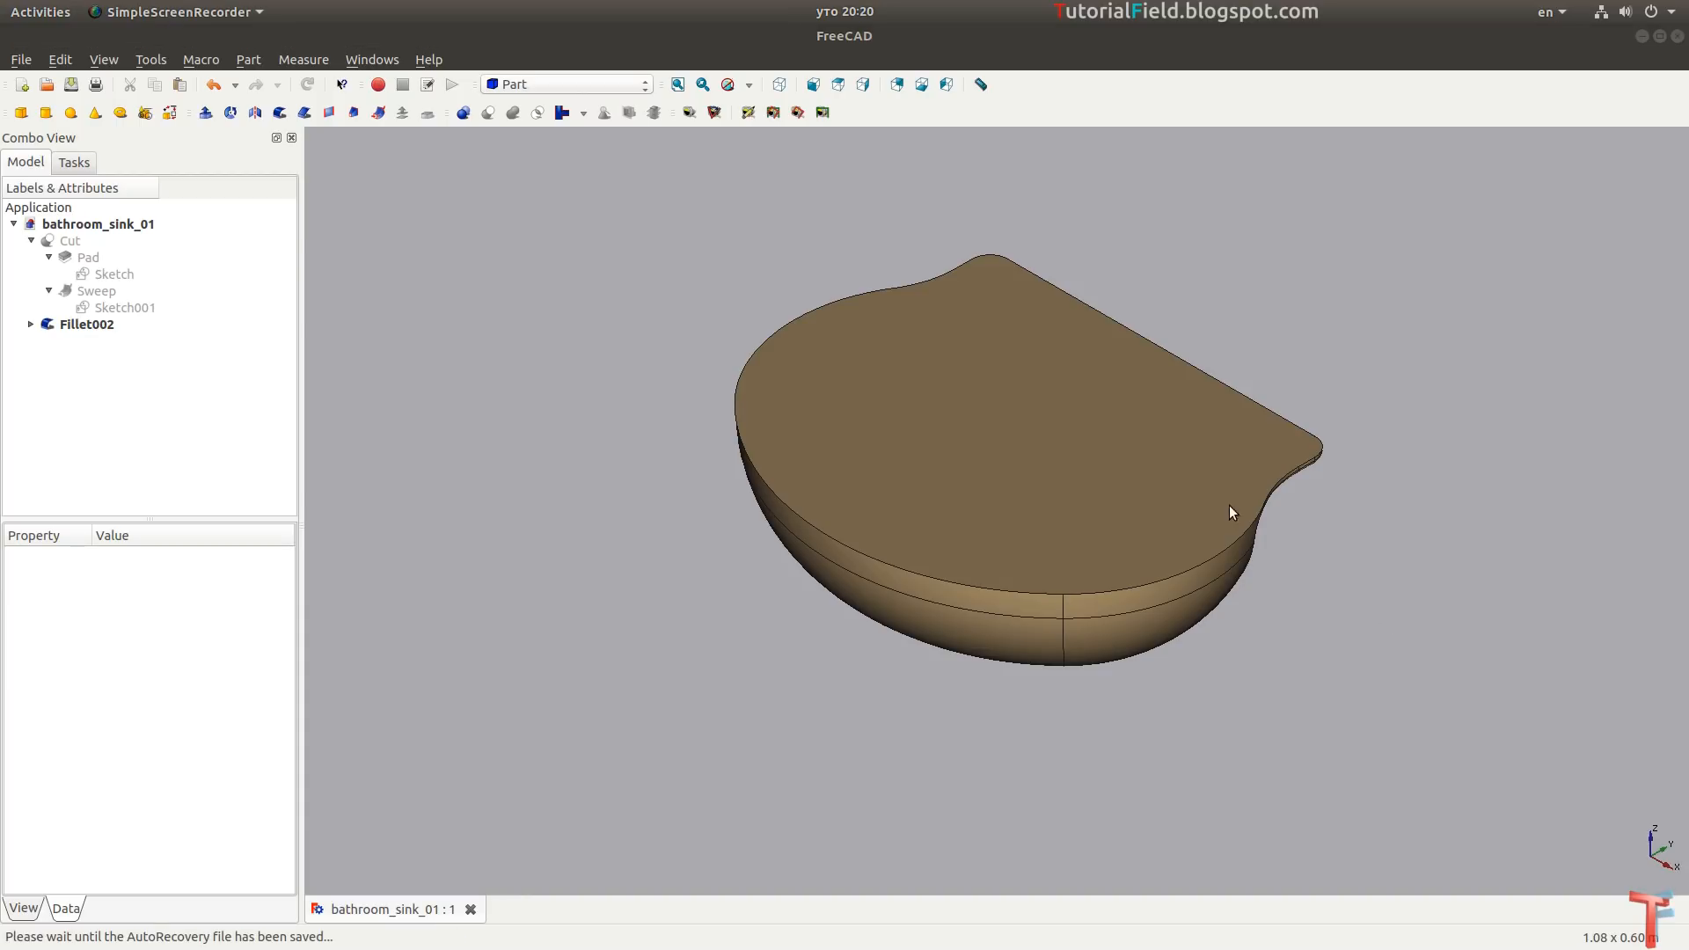
Unhide the larger basin body Cut so that it is shown together with the filleted body Fillet002.
left_click(86, 325)
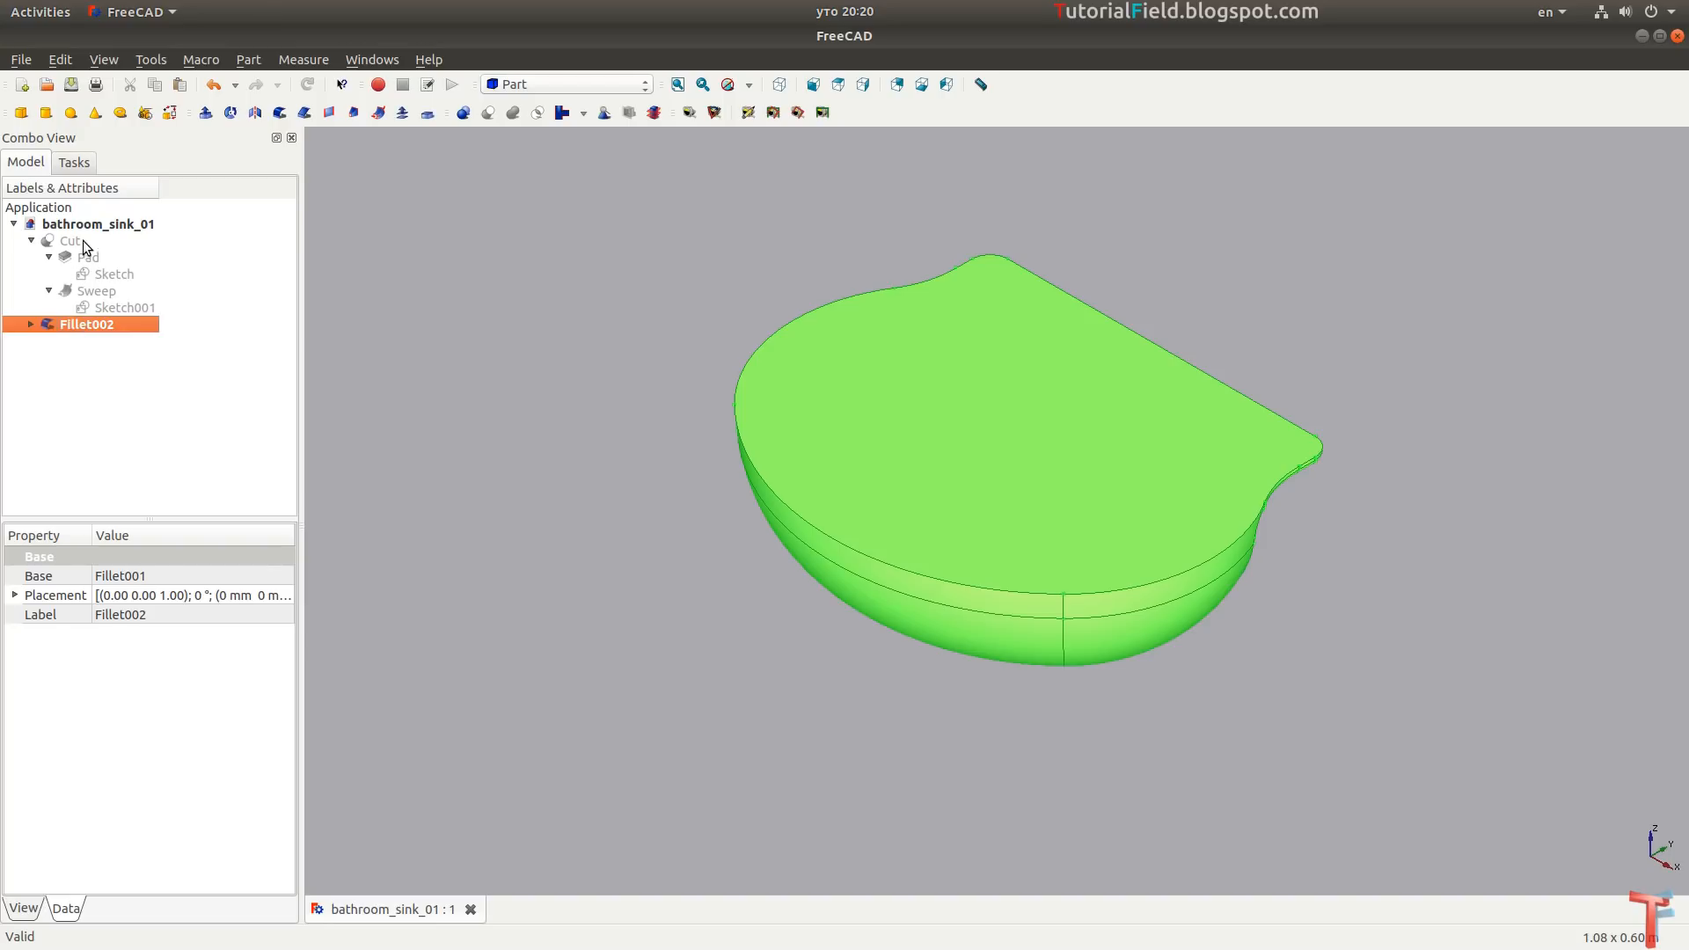
left_click(84, 240)
key("space")
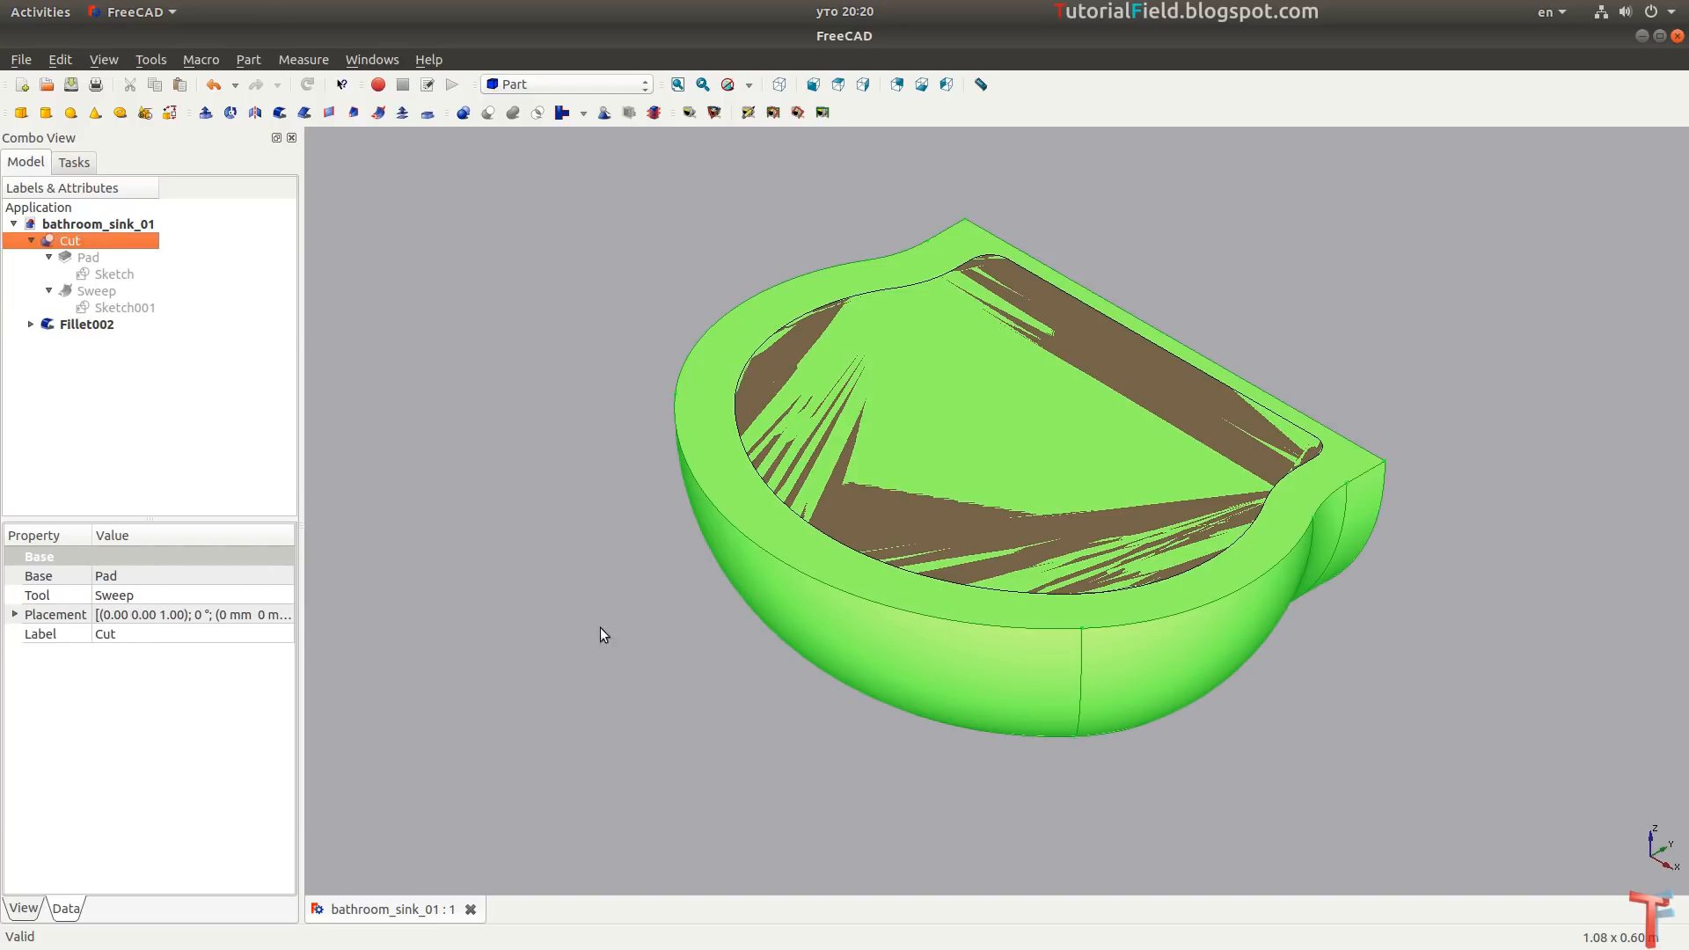
left_click_drag(587, 644, 1018, 580)
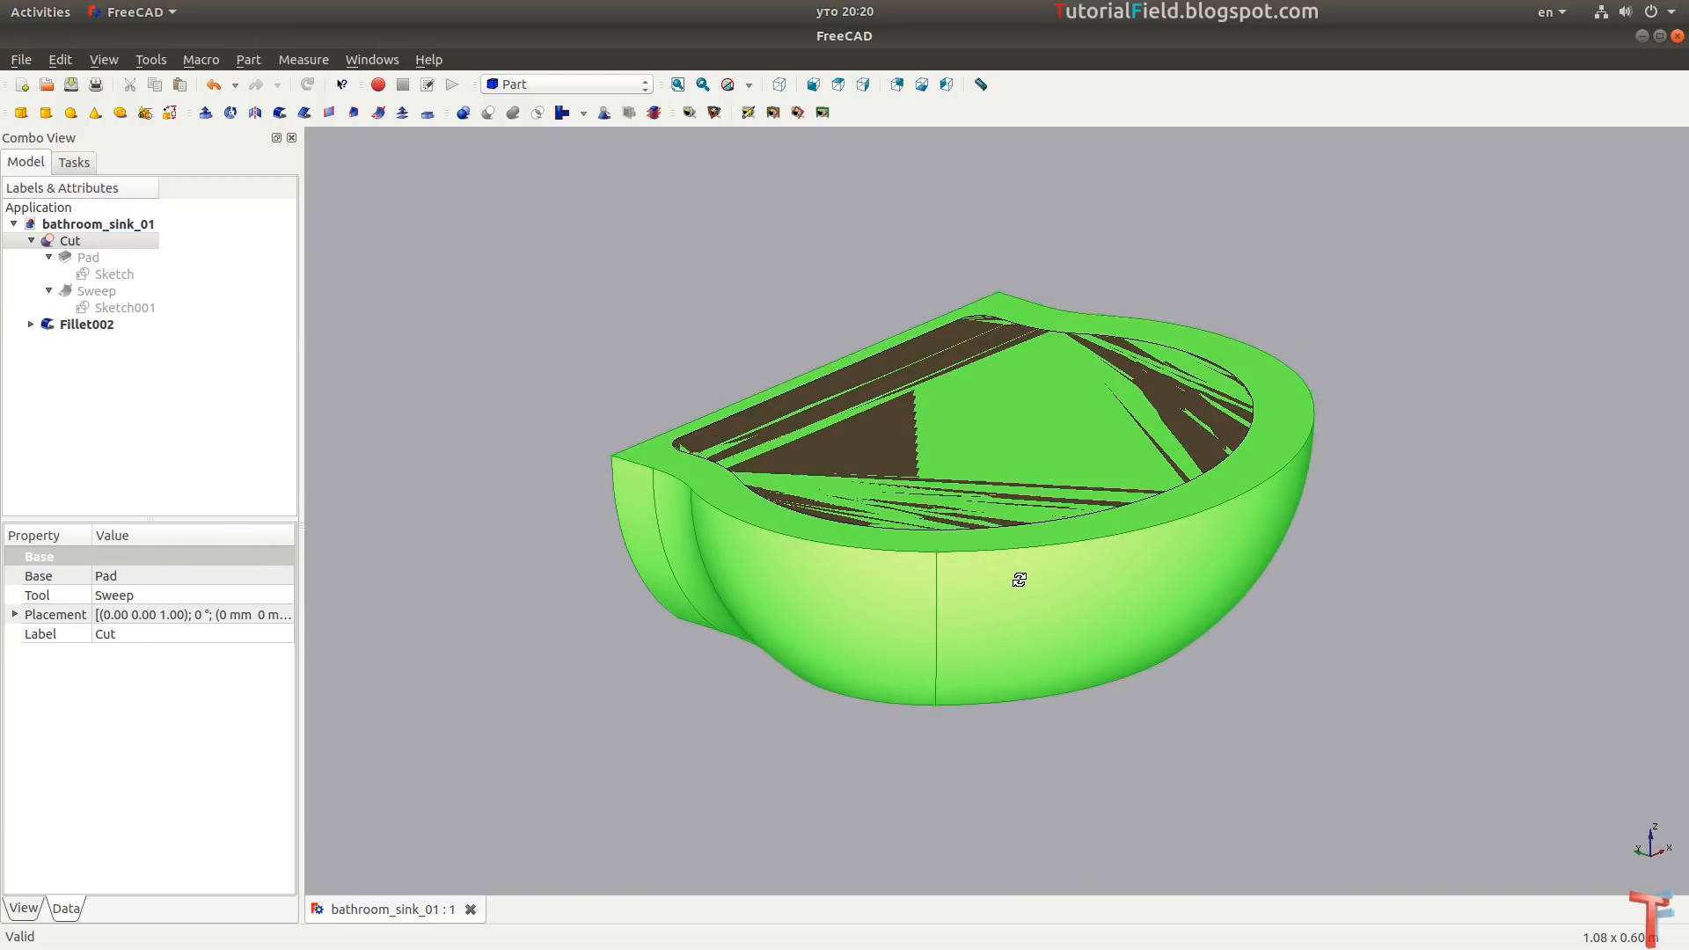
left_click(119, 351)
Subtract the filleted body Fillet002 from the larger body Cut with a Boolean cut and save the document.
left_click(87, 243)
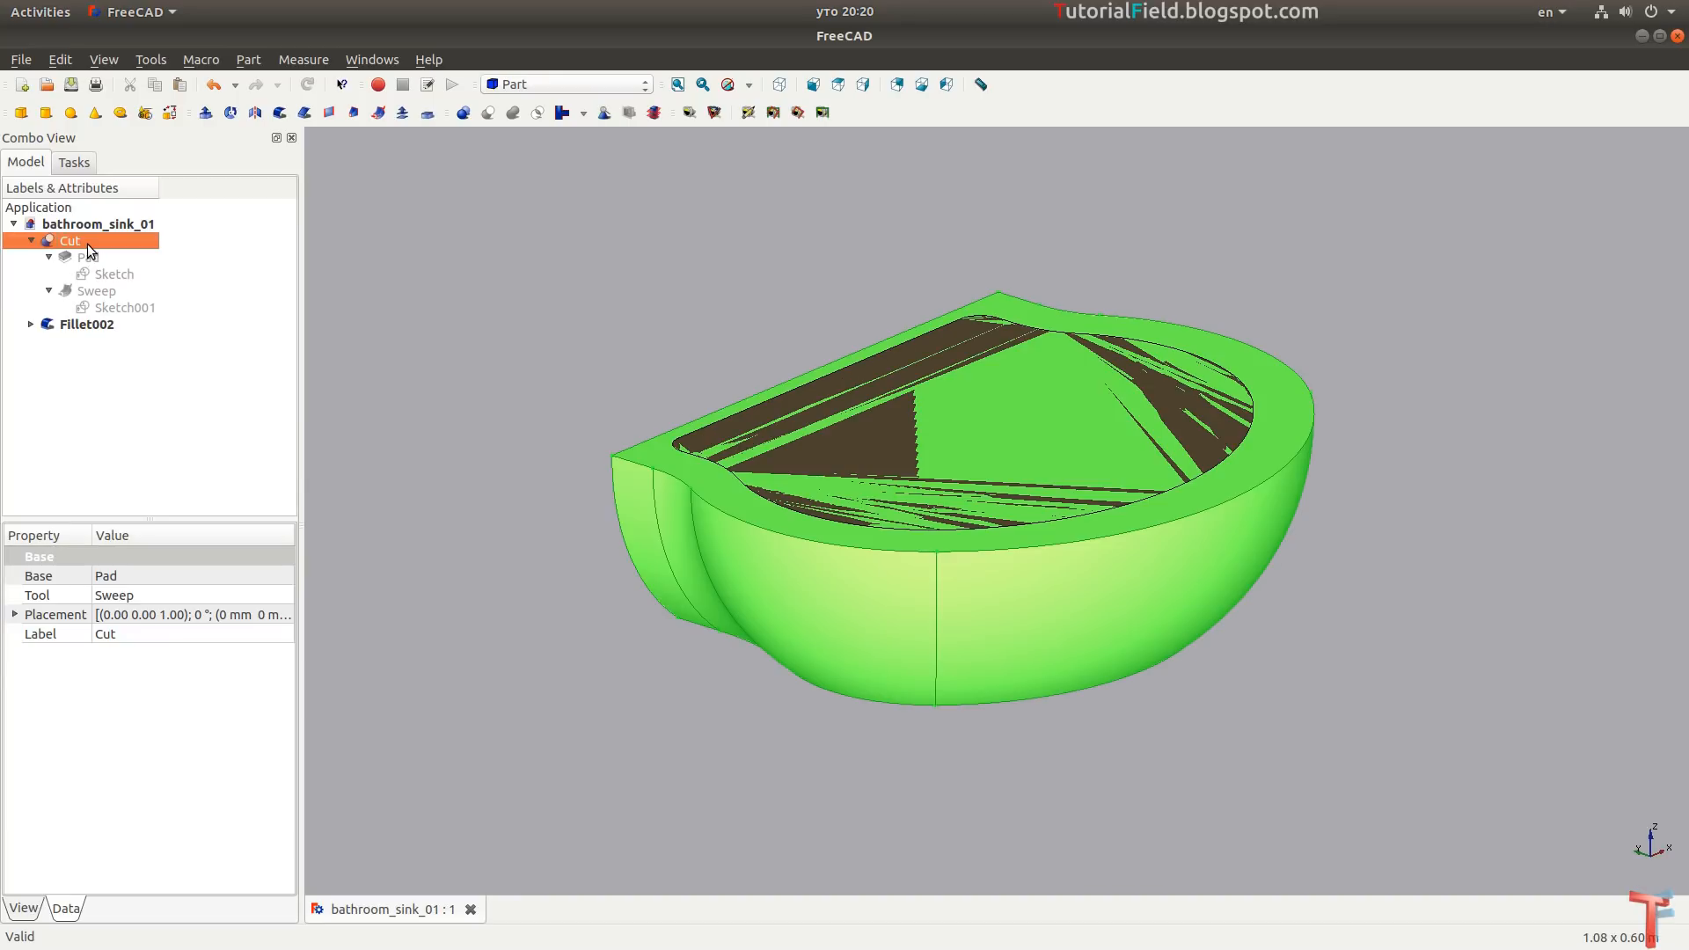
left_click(82, 323, "ctrl")
left_click(488, 113)
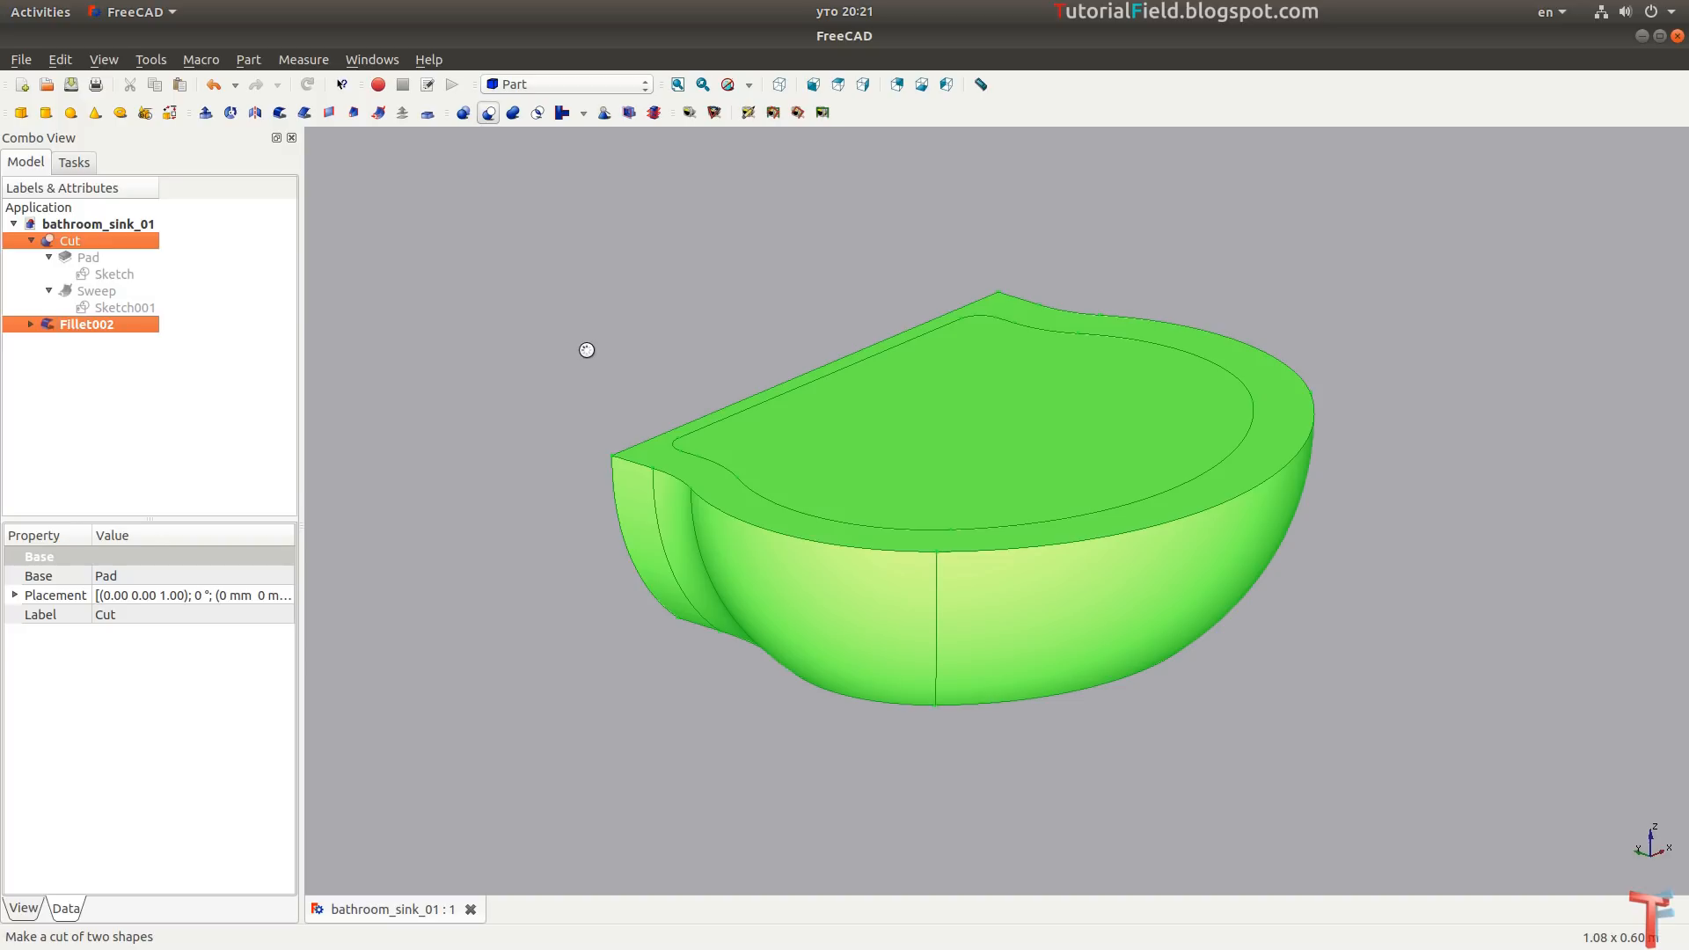
middle_click_drag(1327, 361, 803, 373)
scroll(1034, 476, "up", 3)
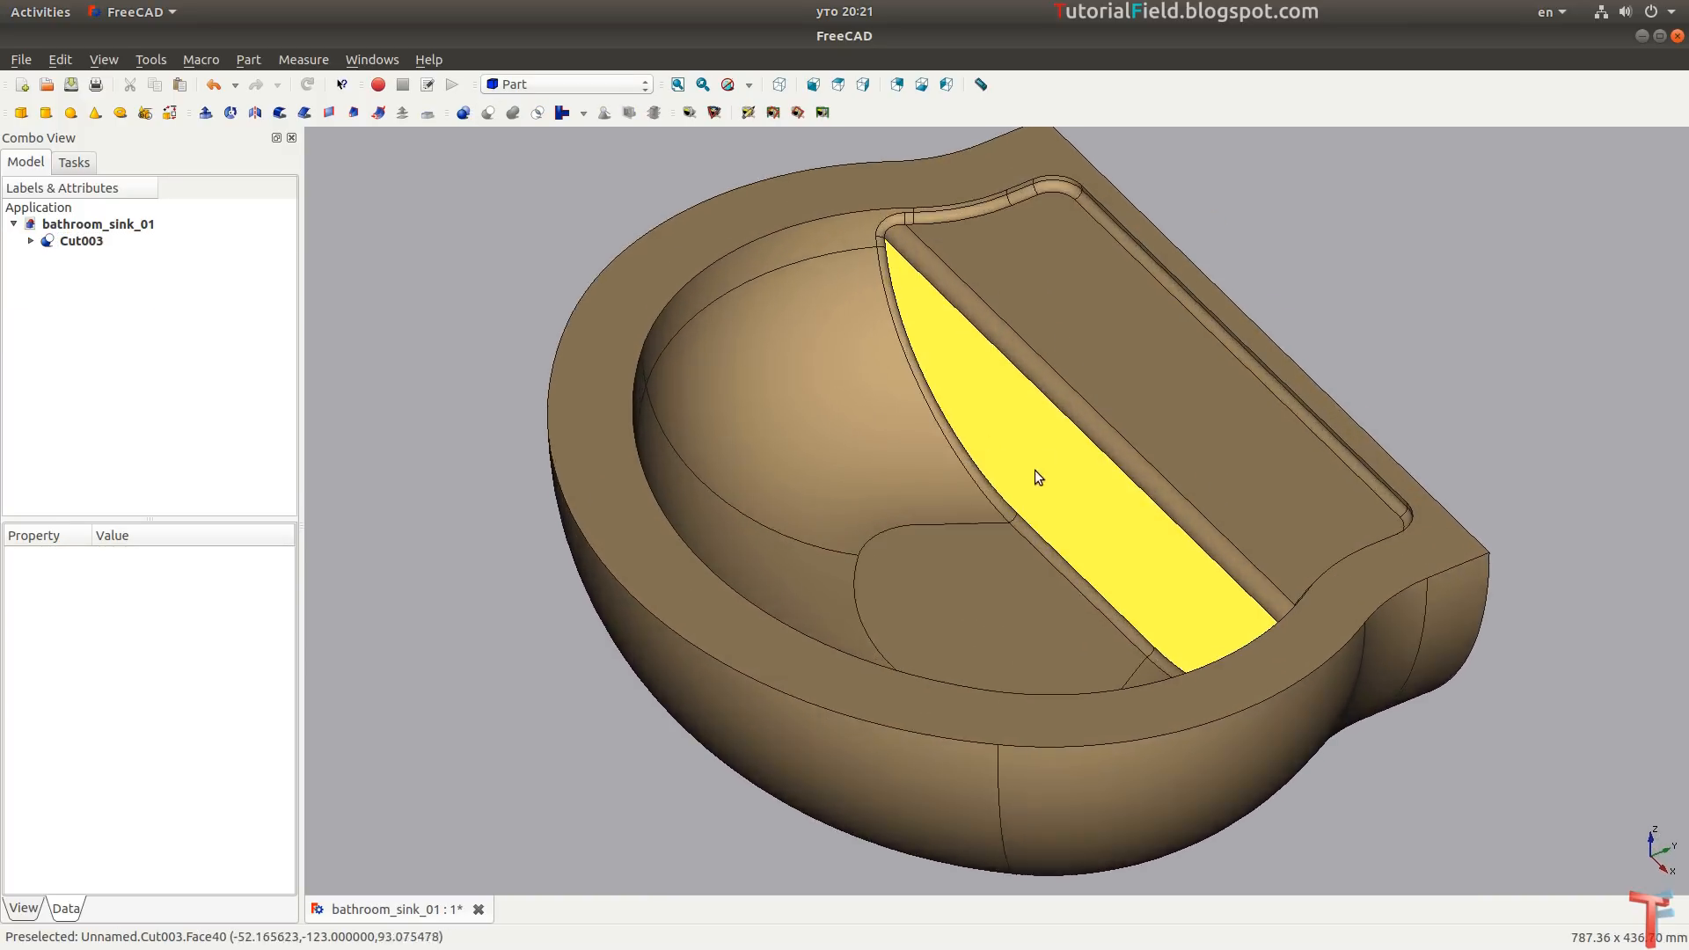
middle_click_drag(1036, 473, 1453, 376)
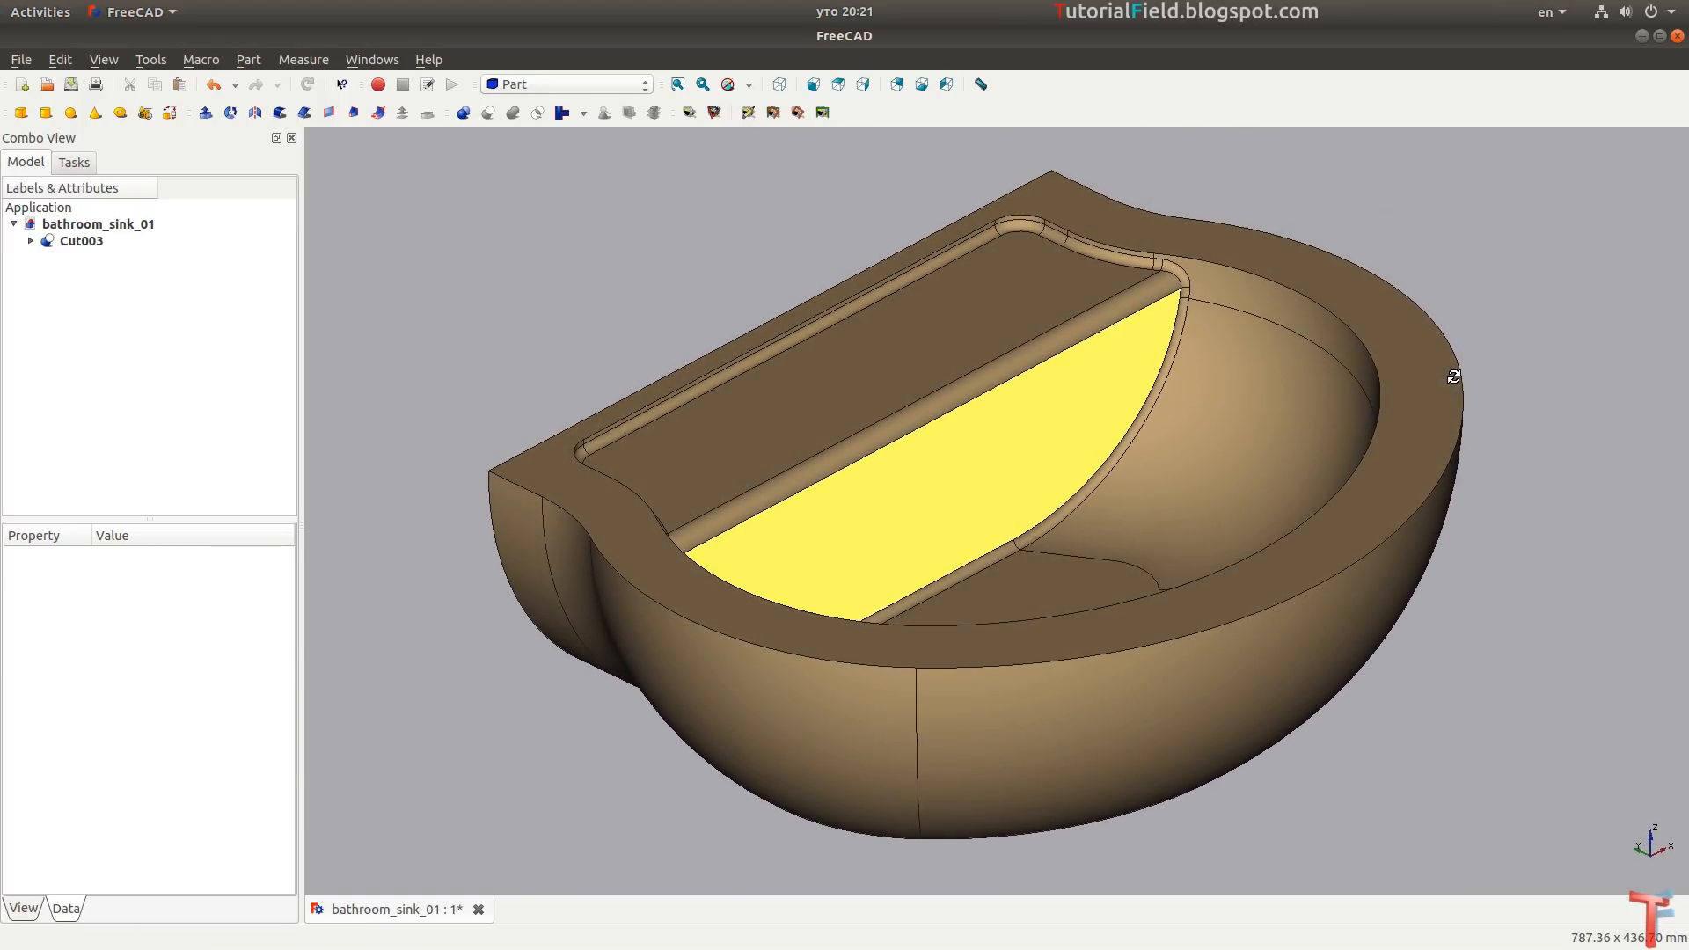
left_click(677, 84)
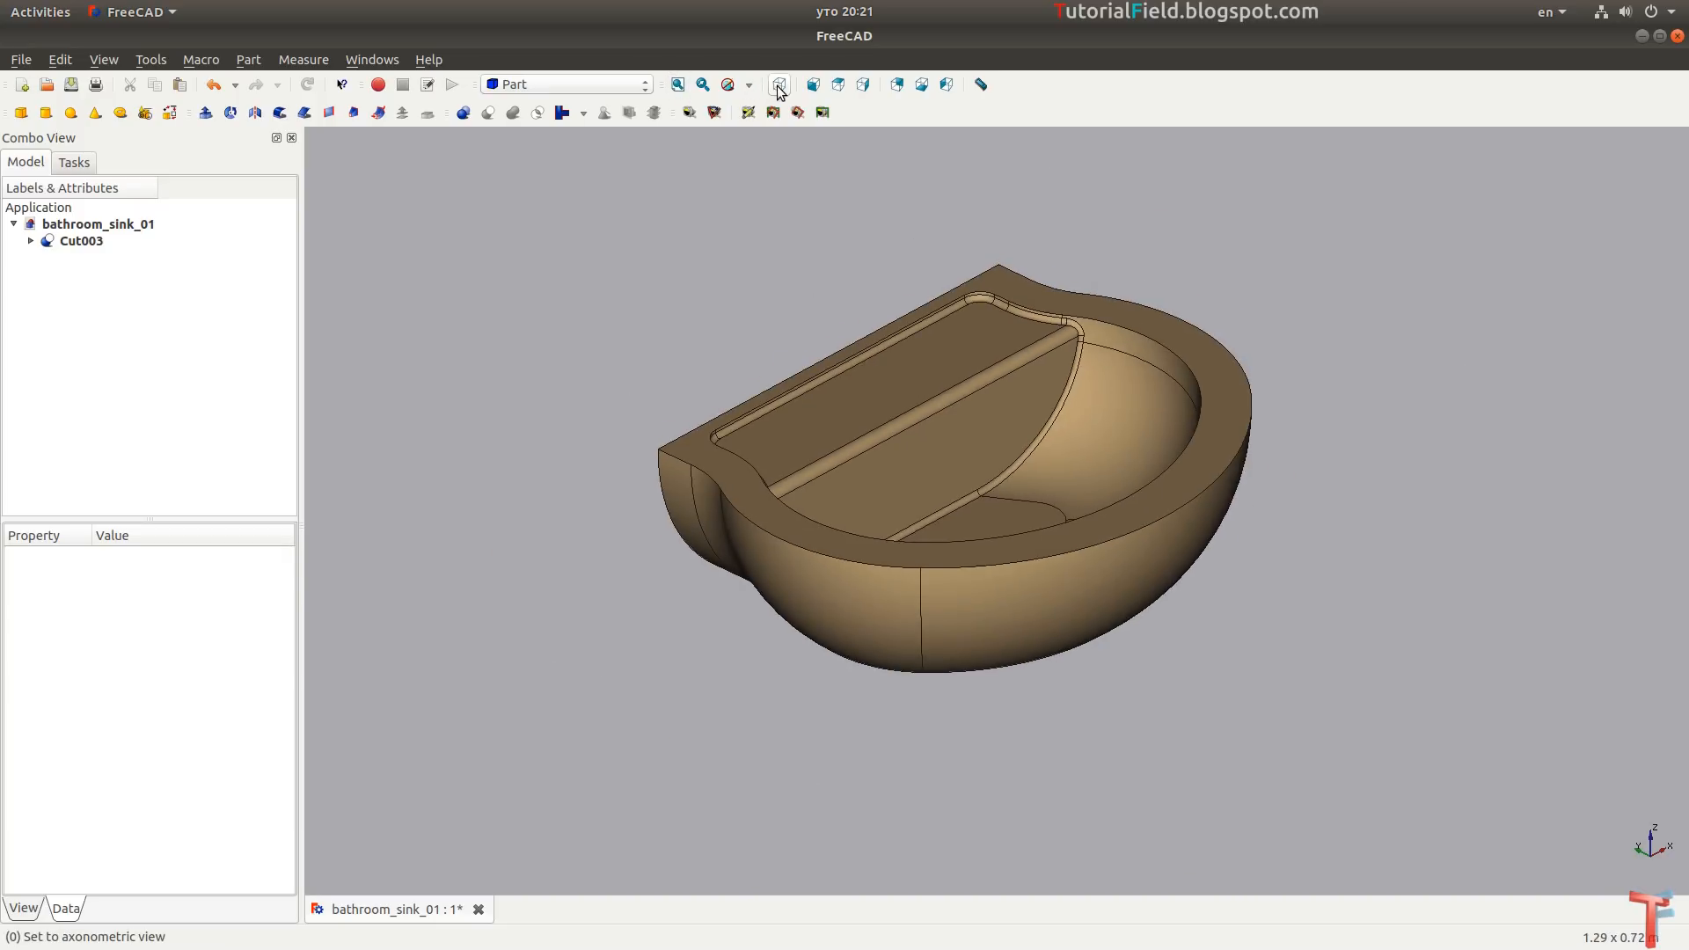
left_click(779, 85)
key("ctrl+s")
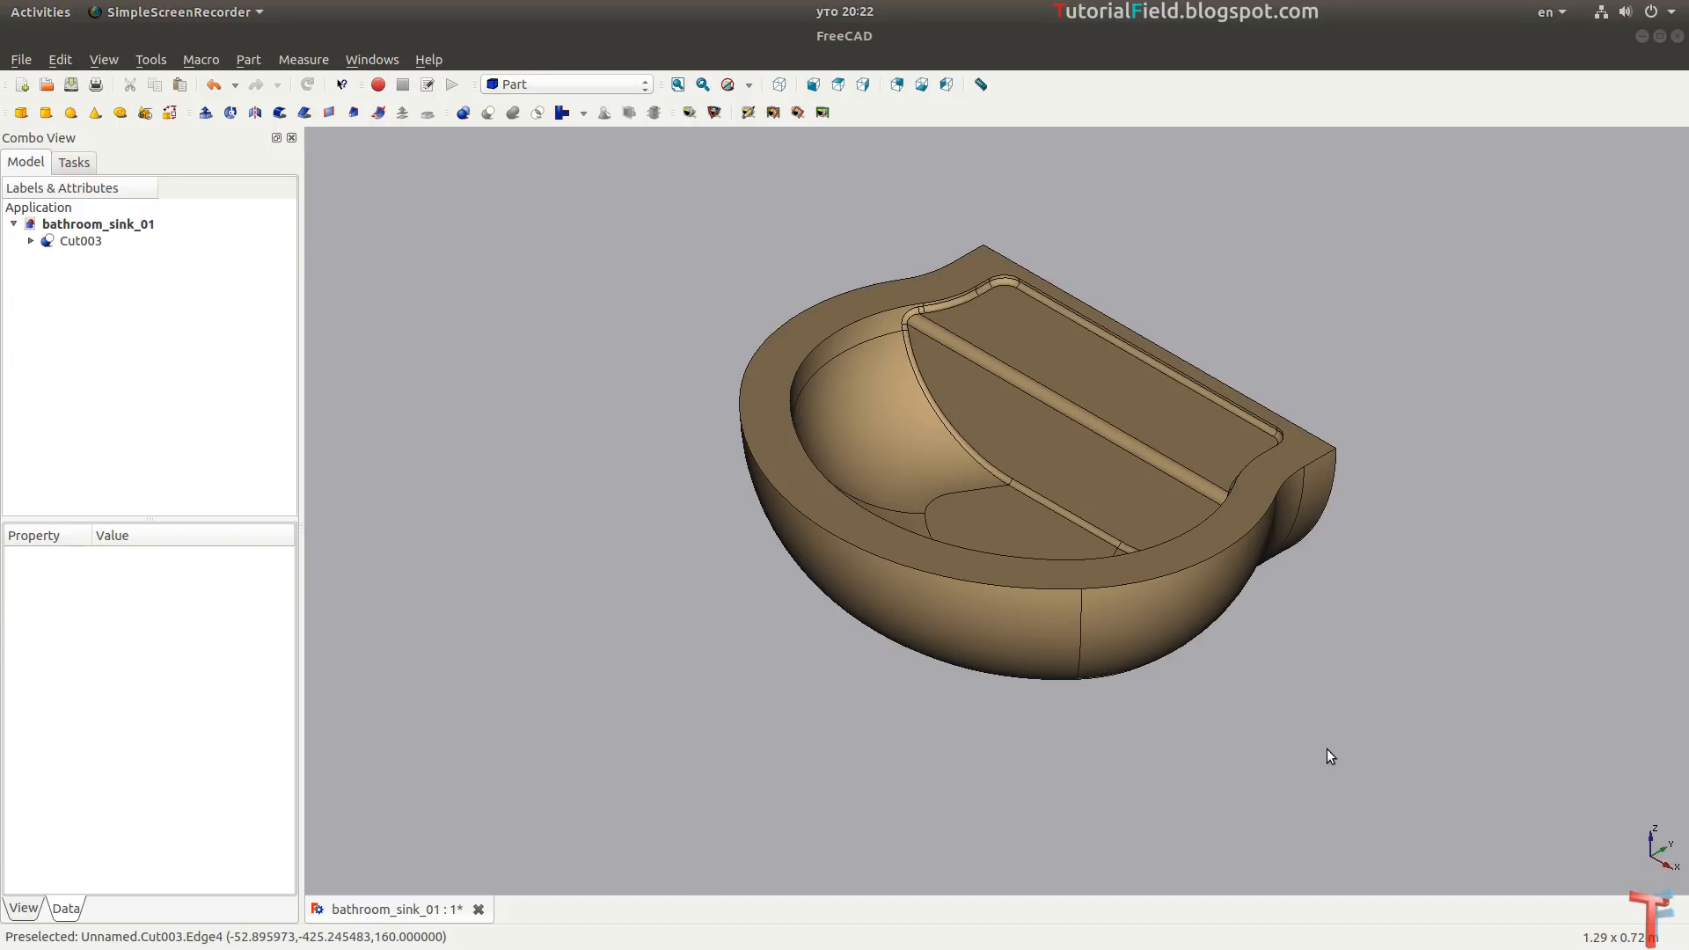
Fillet the curved outer edge around the sink's flat underside with a 150 mm constant radius and save the document.
middle_click_drag(1267, 730, 965, 519)
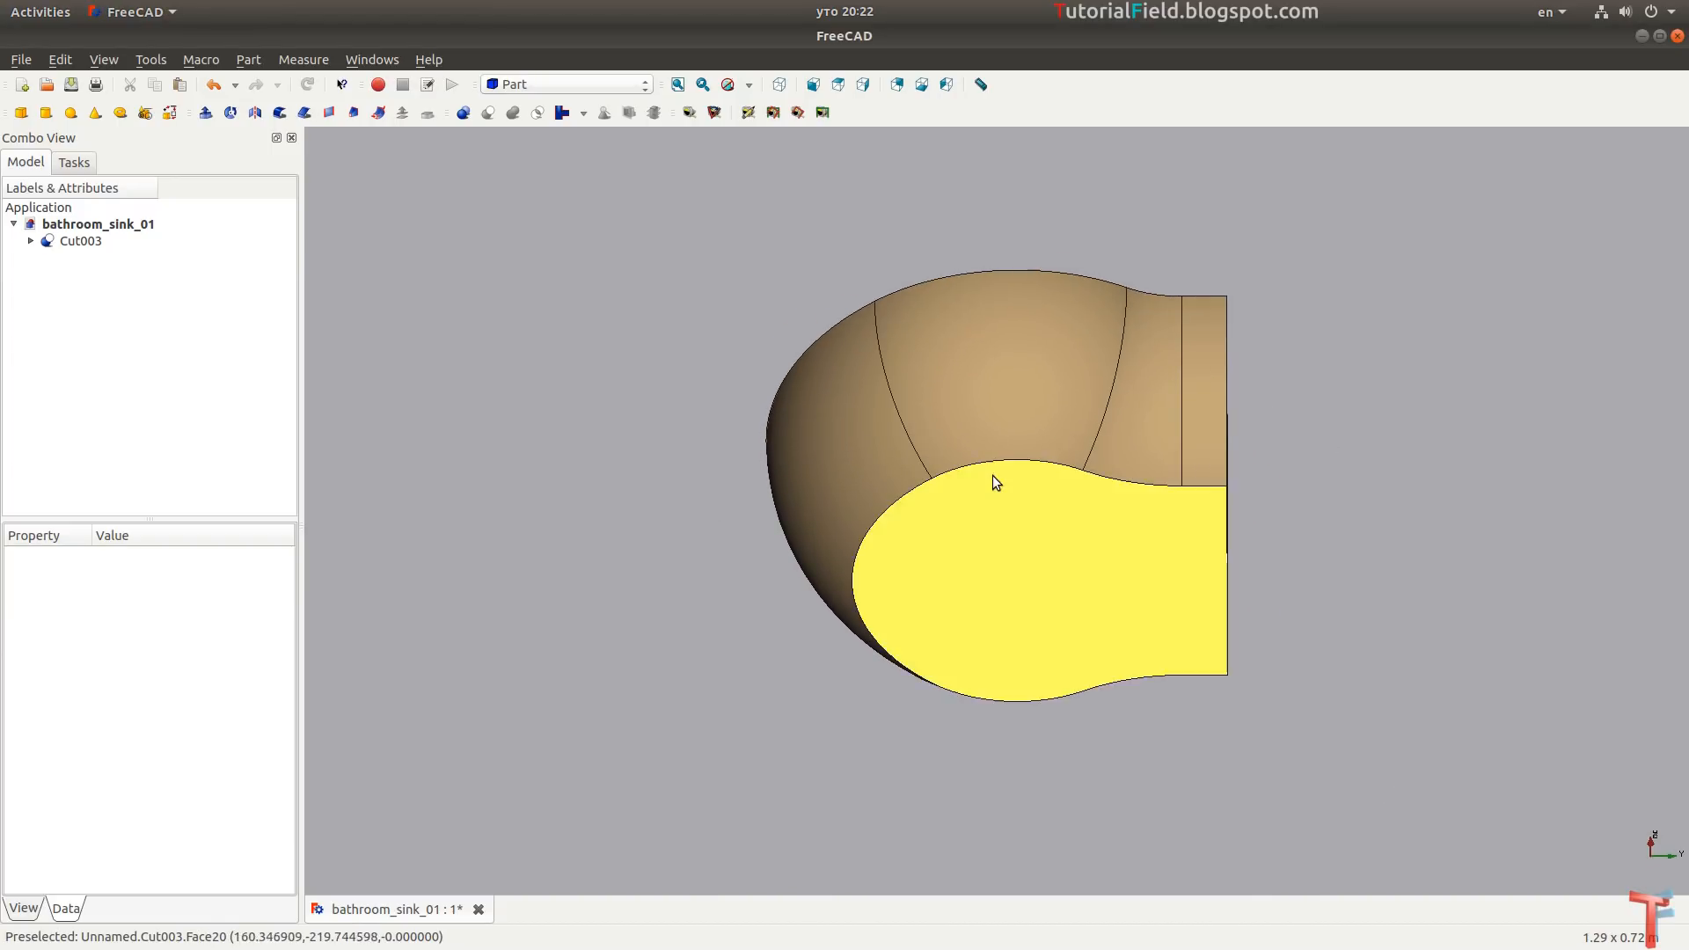
scroll(993, 475, "up", 4)
left_click(1015, 452)
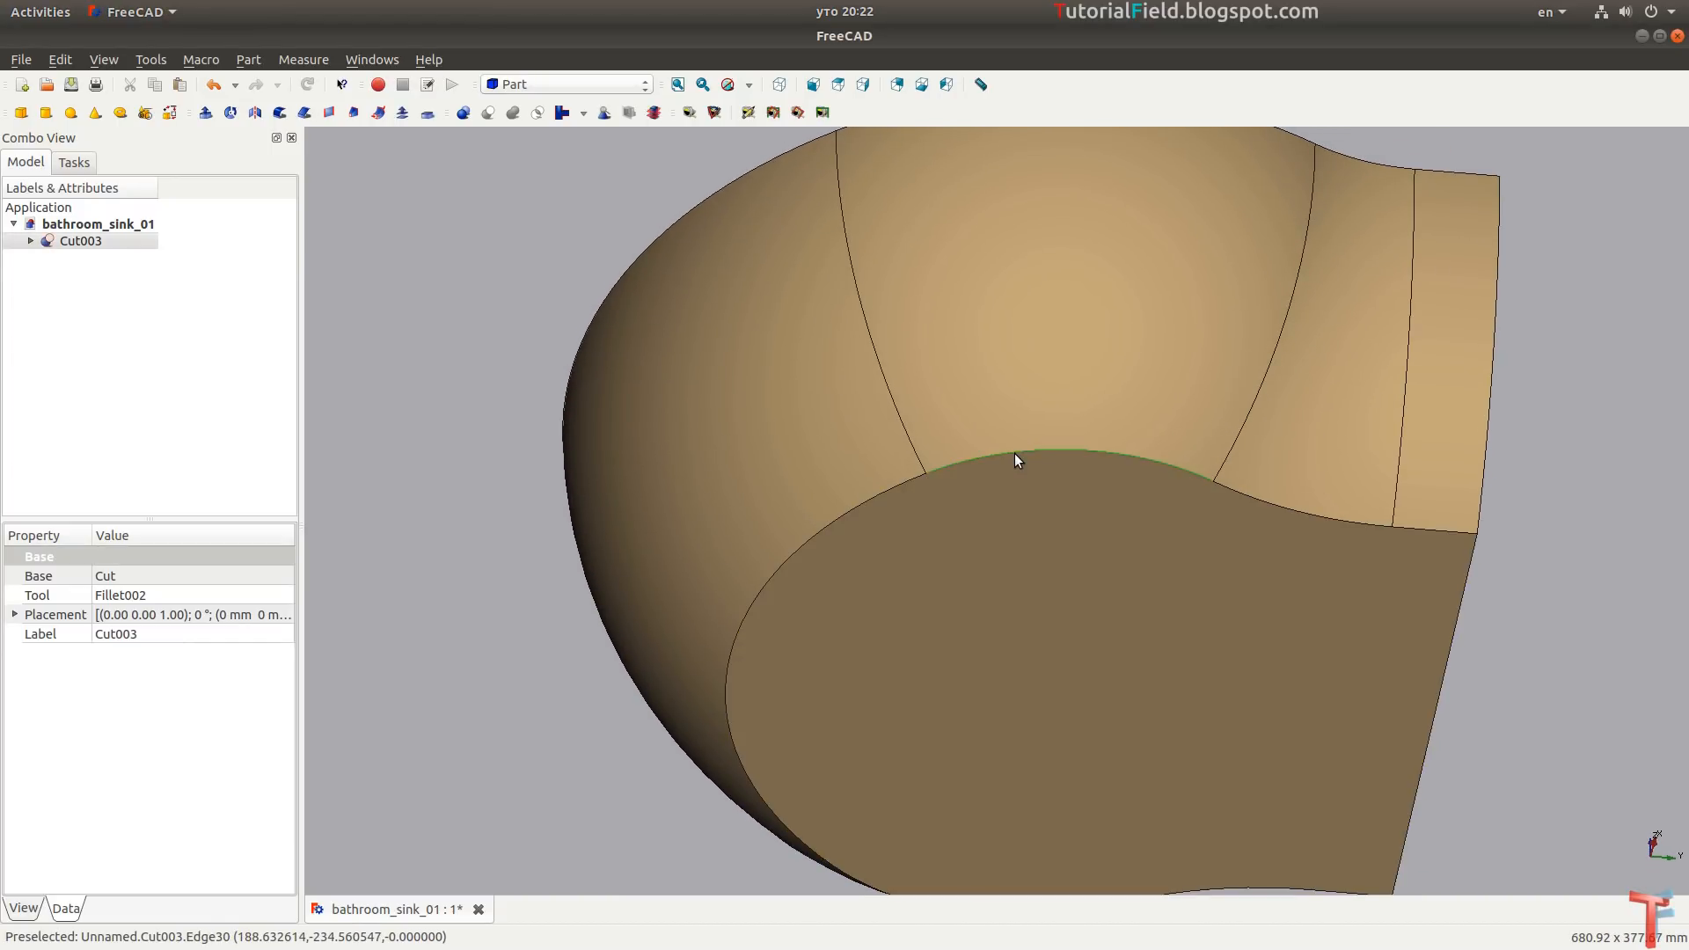
left_click(280, 112)
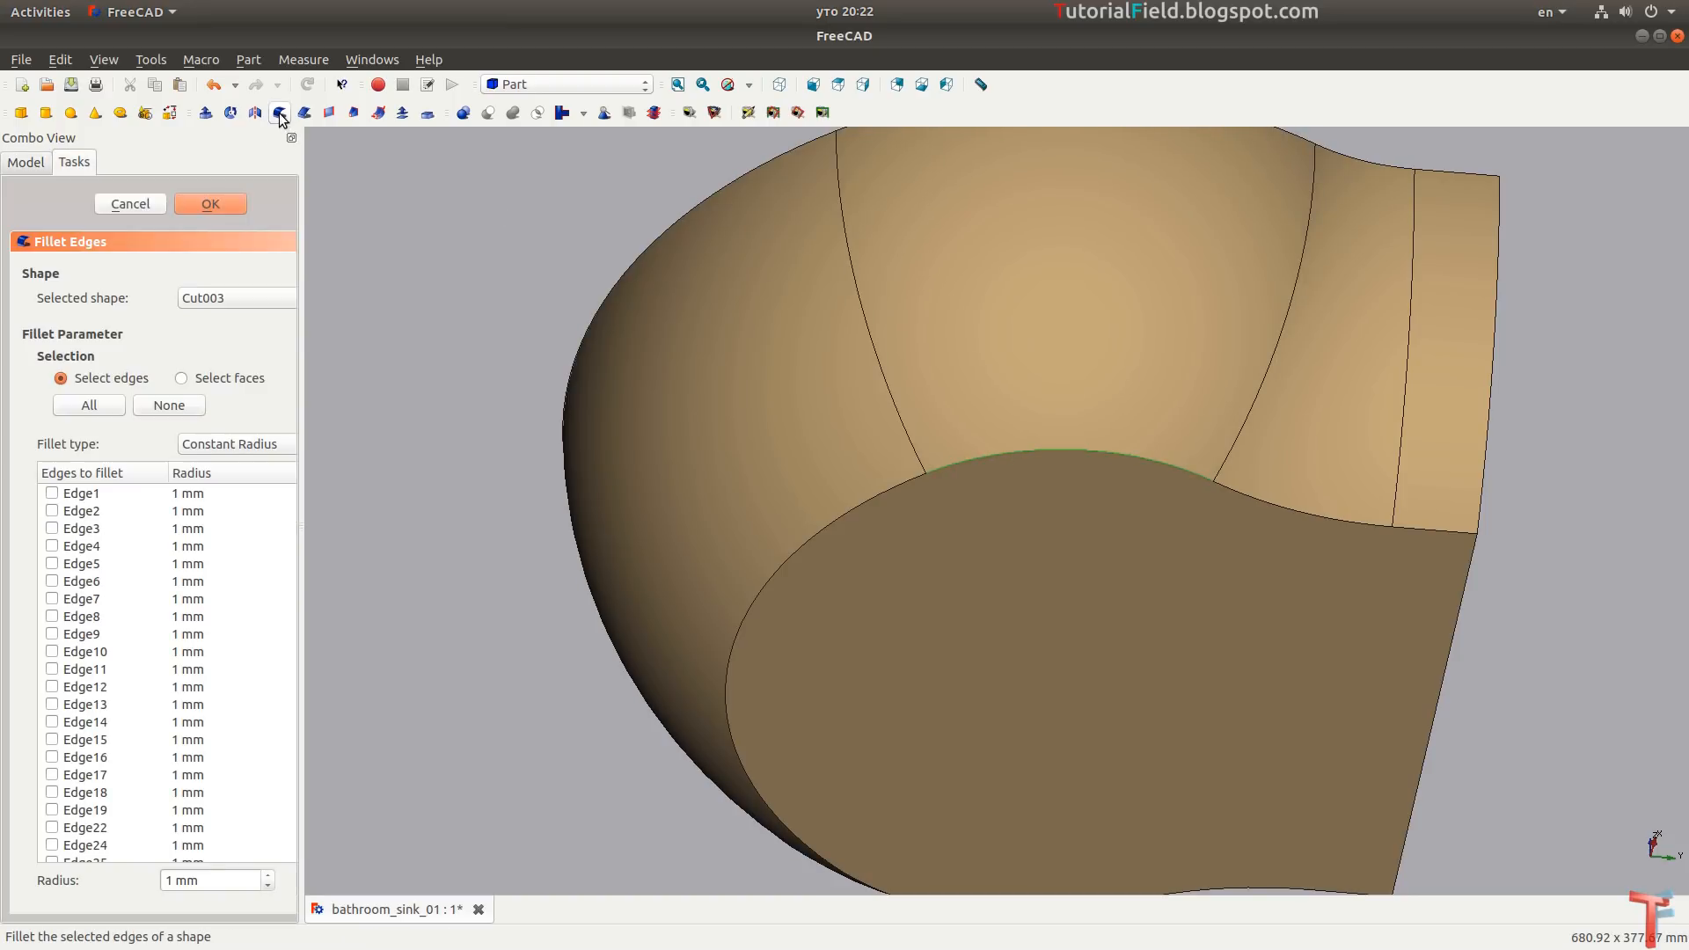
left_click(226, 882)
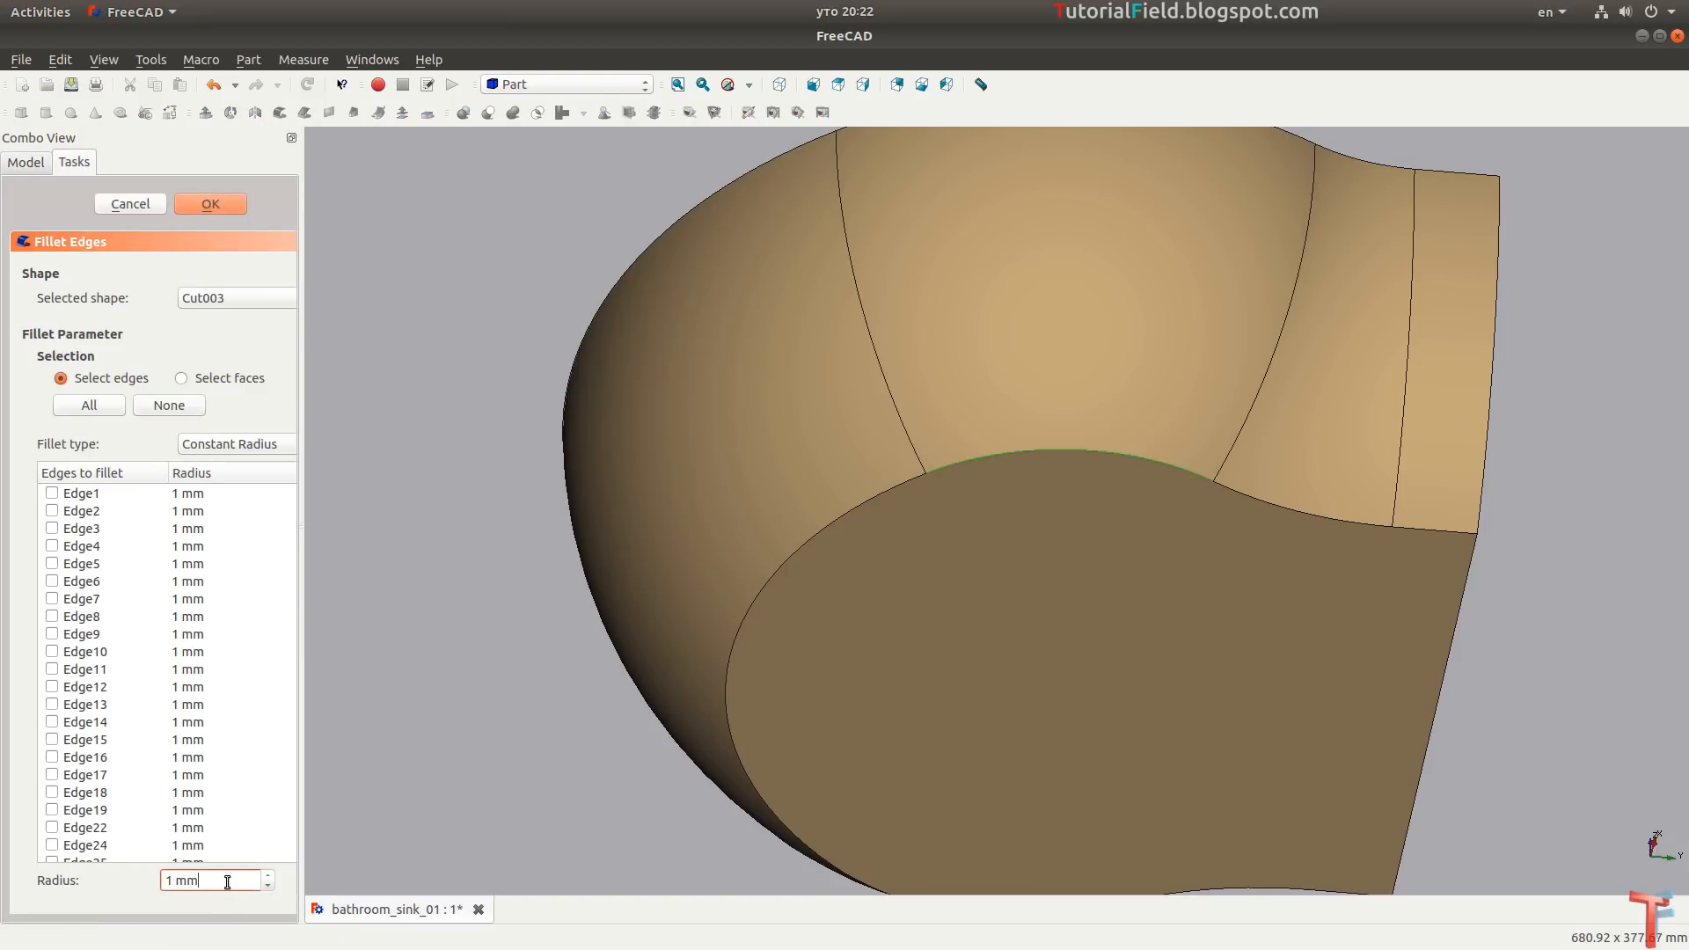
scroll(226, 882, "up", 3)
scroll(195, 668, "down", 3)
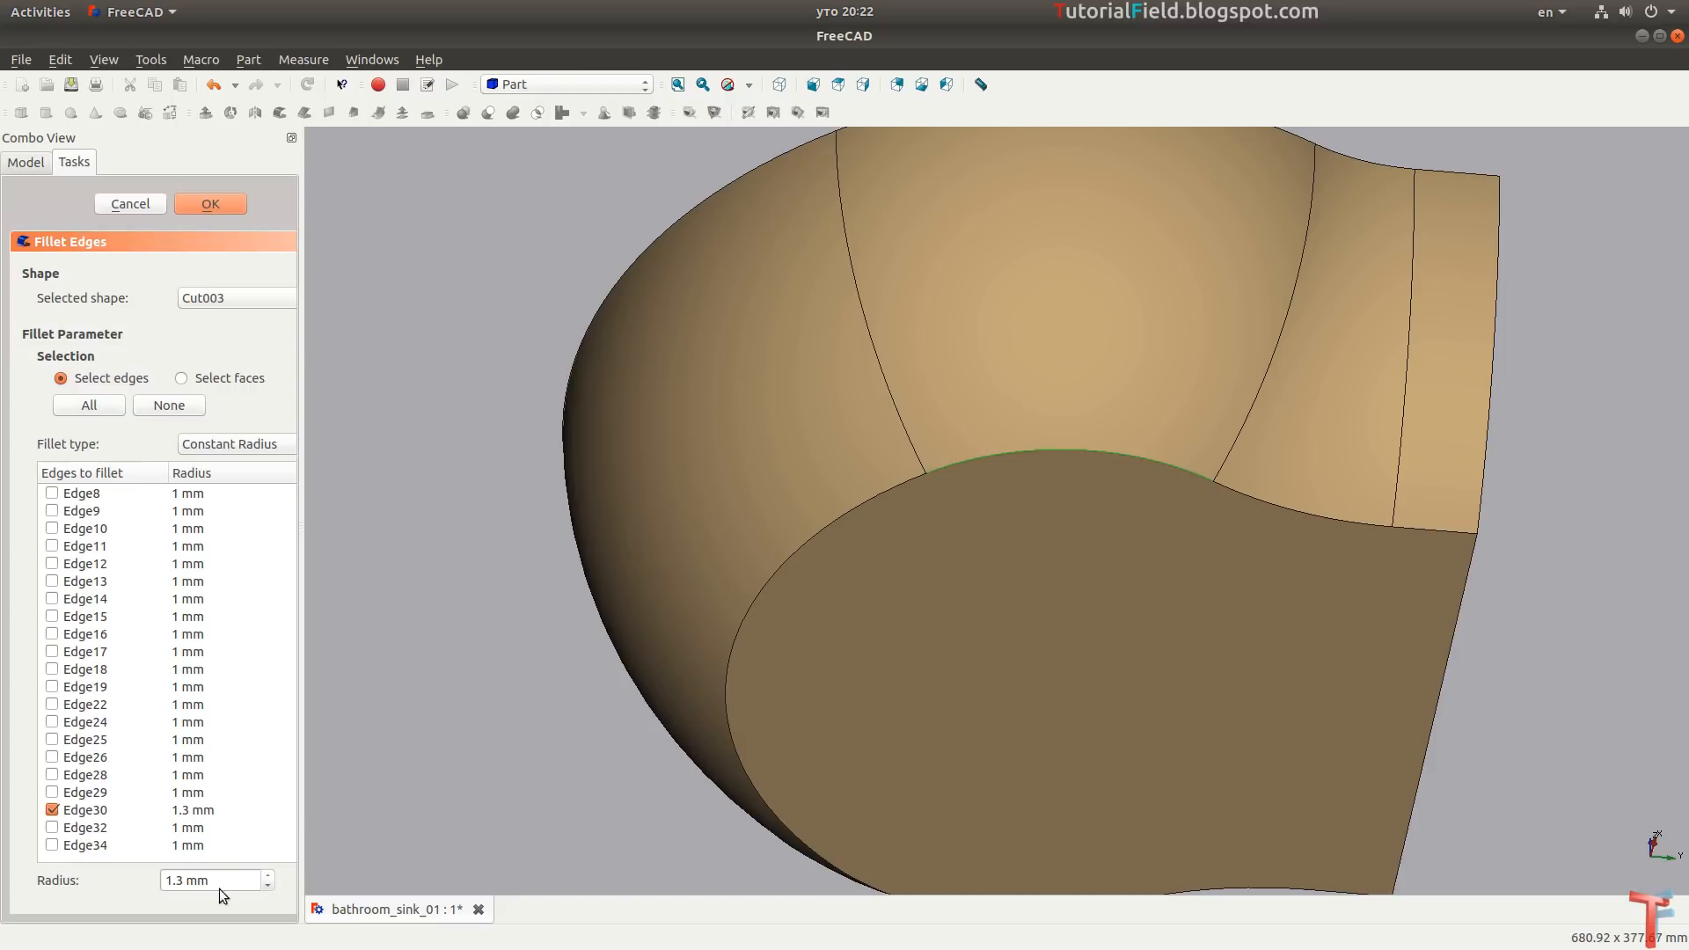
type("150")
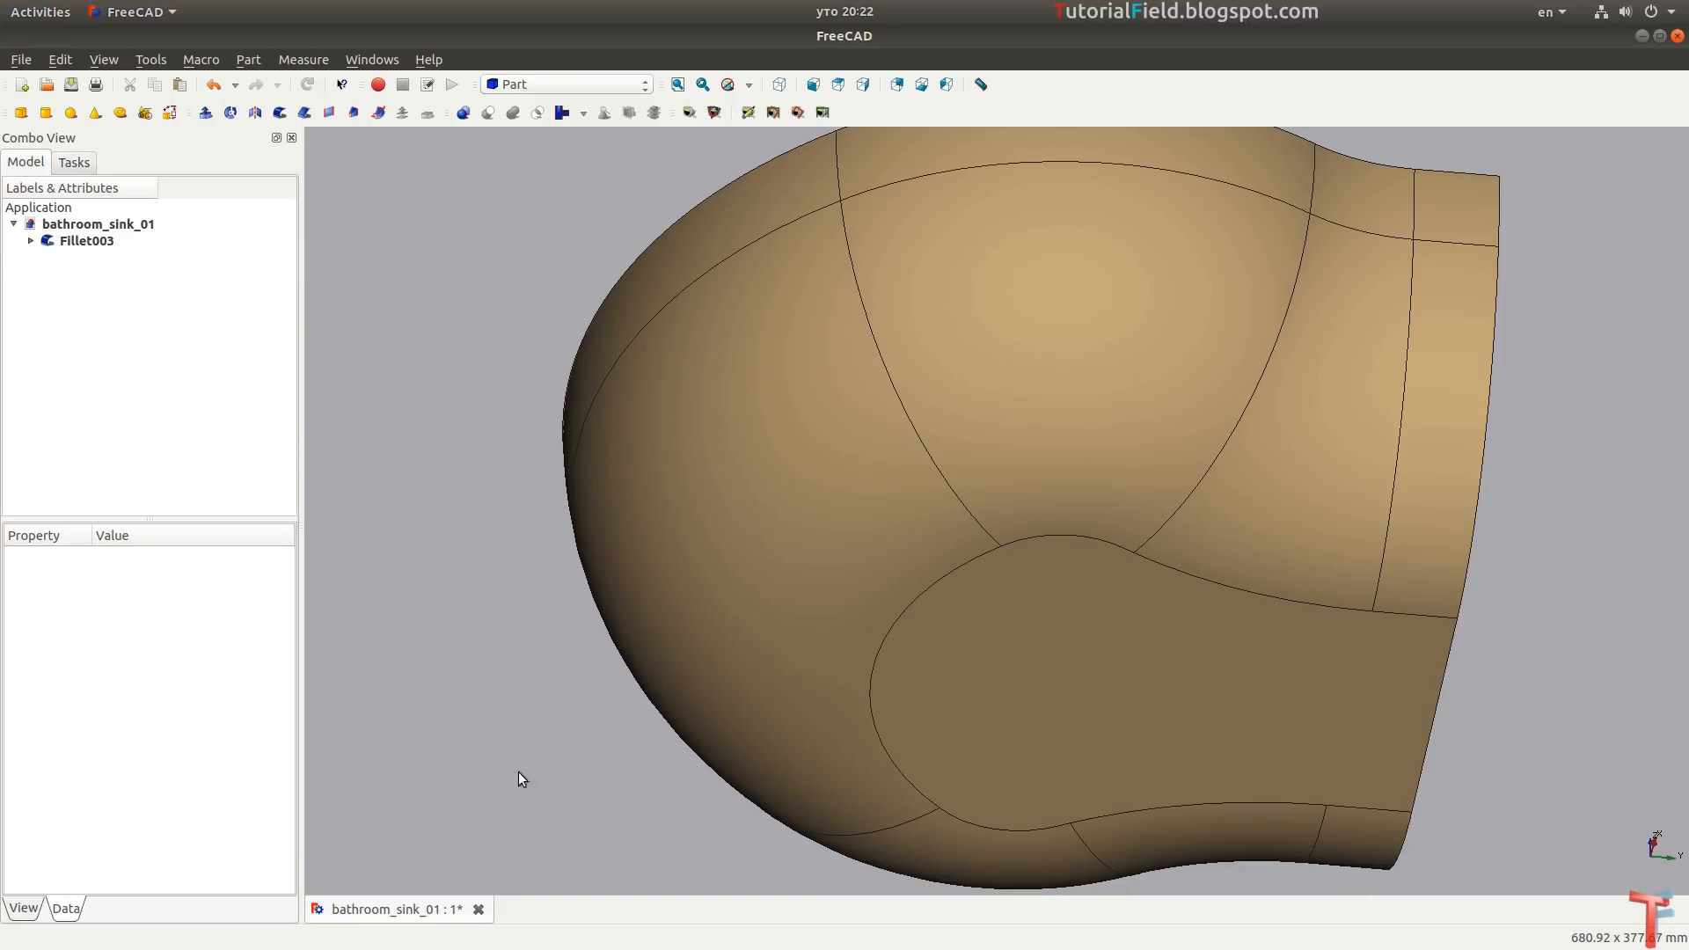
scroll(834, 531, "down", 2)
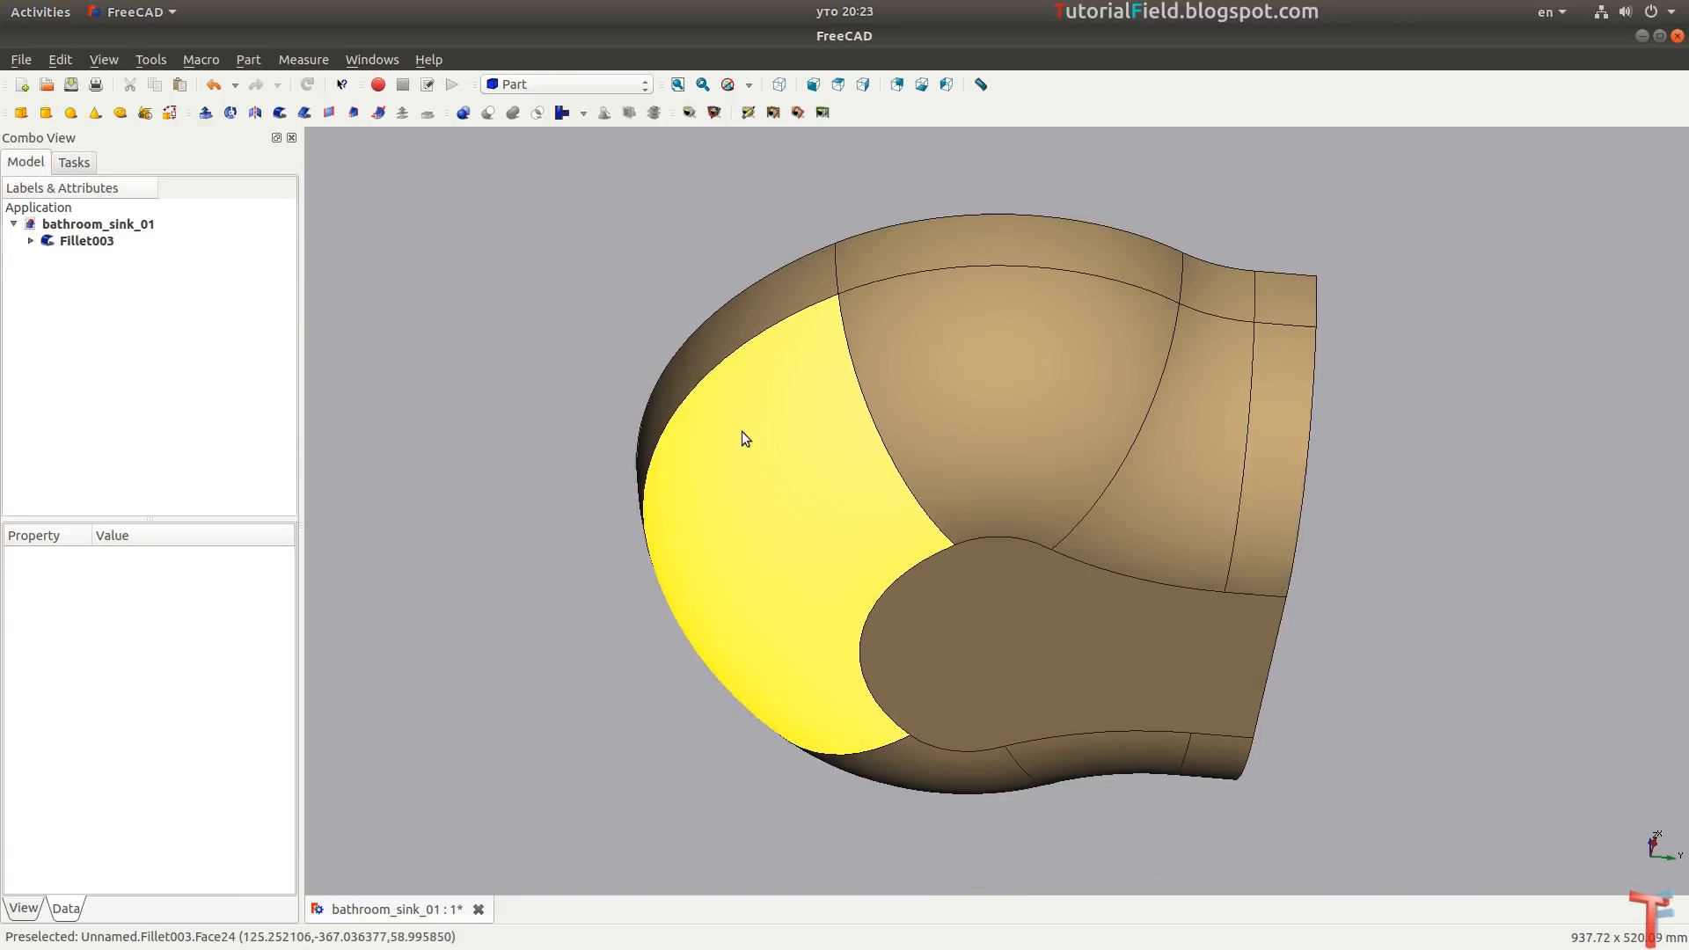
middle_click_drag(741, 433, 746, 528)
mouse_move(556, 673)
middle_mouse_down()
mouse_move(683, 709)
mouse_move(698, 735)
mouse_move(592, 705)
mouse_move(555, 638)
mouse_move(434, 694)
mouse_move(580, 689)
middle_mouse_up()
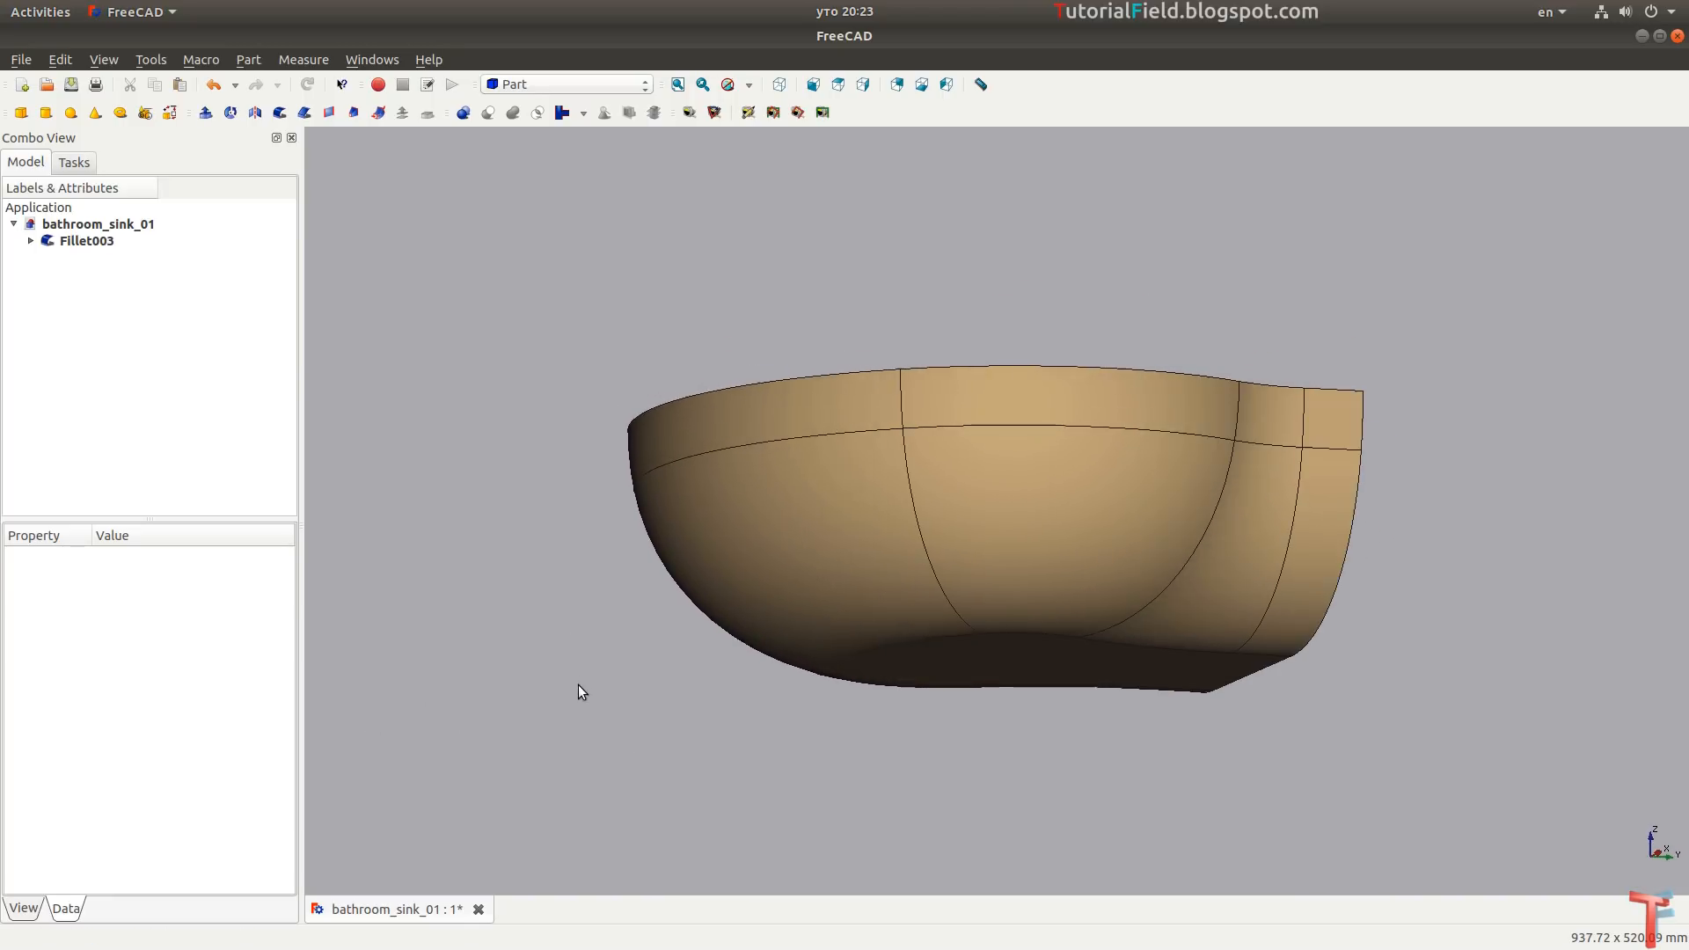
middle_click_drag(1074, 324, 514, 204)
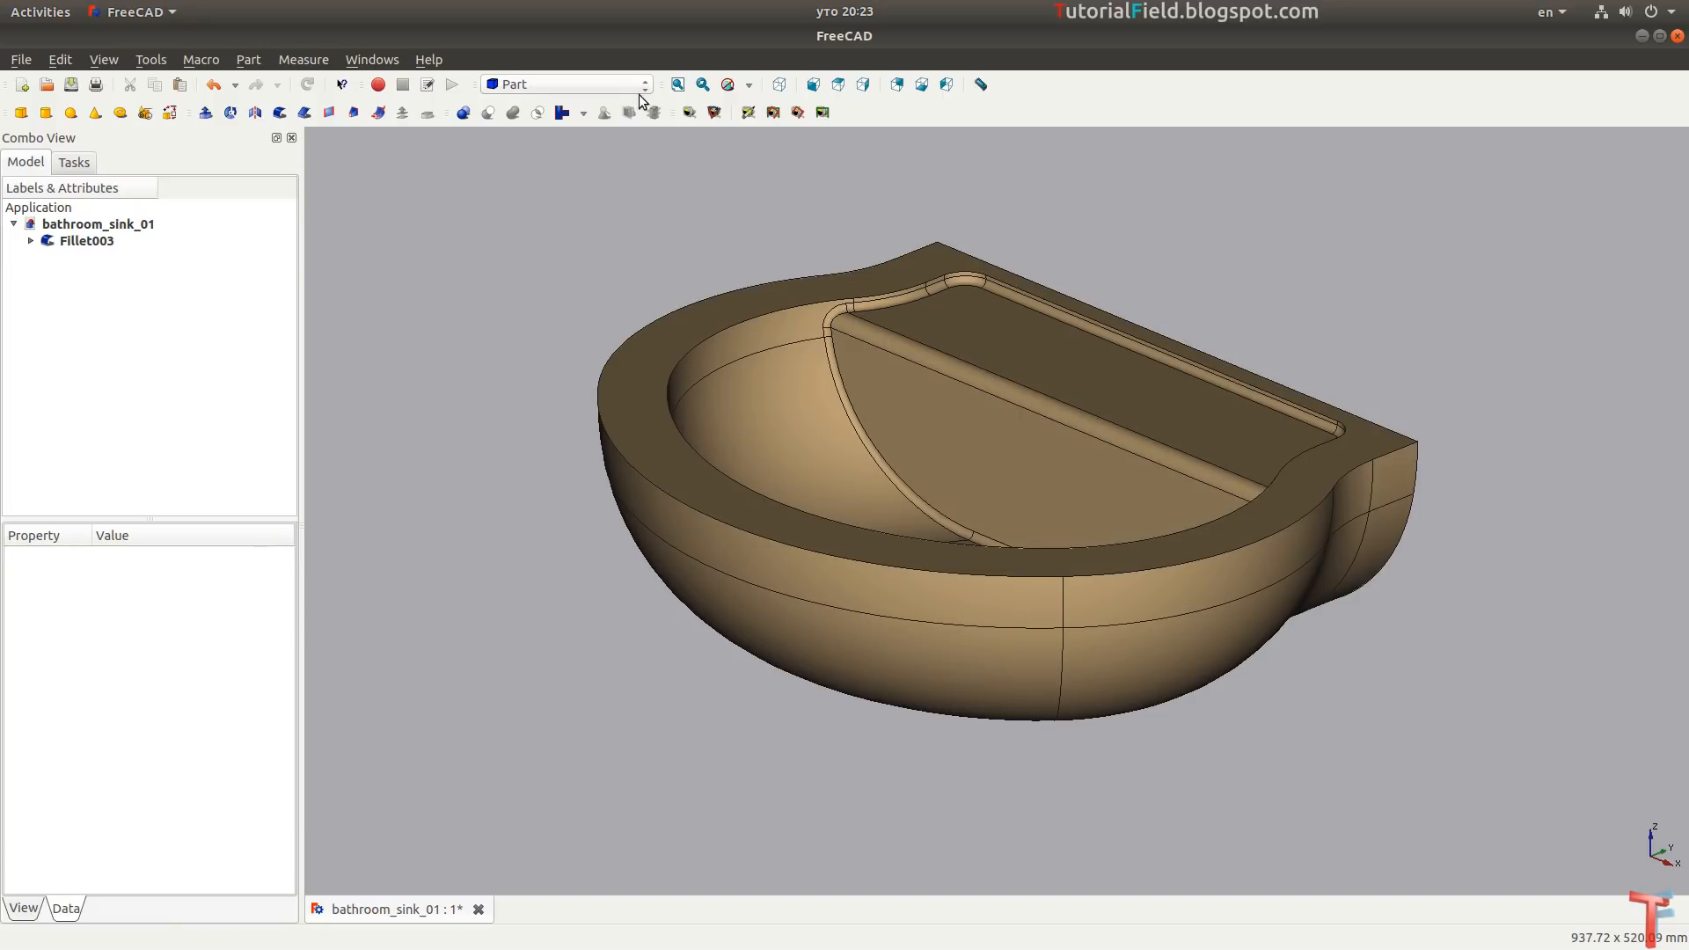
left_click(677, 83)
left_click(779, 83)
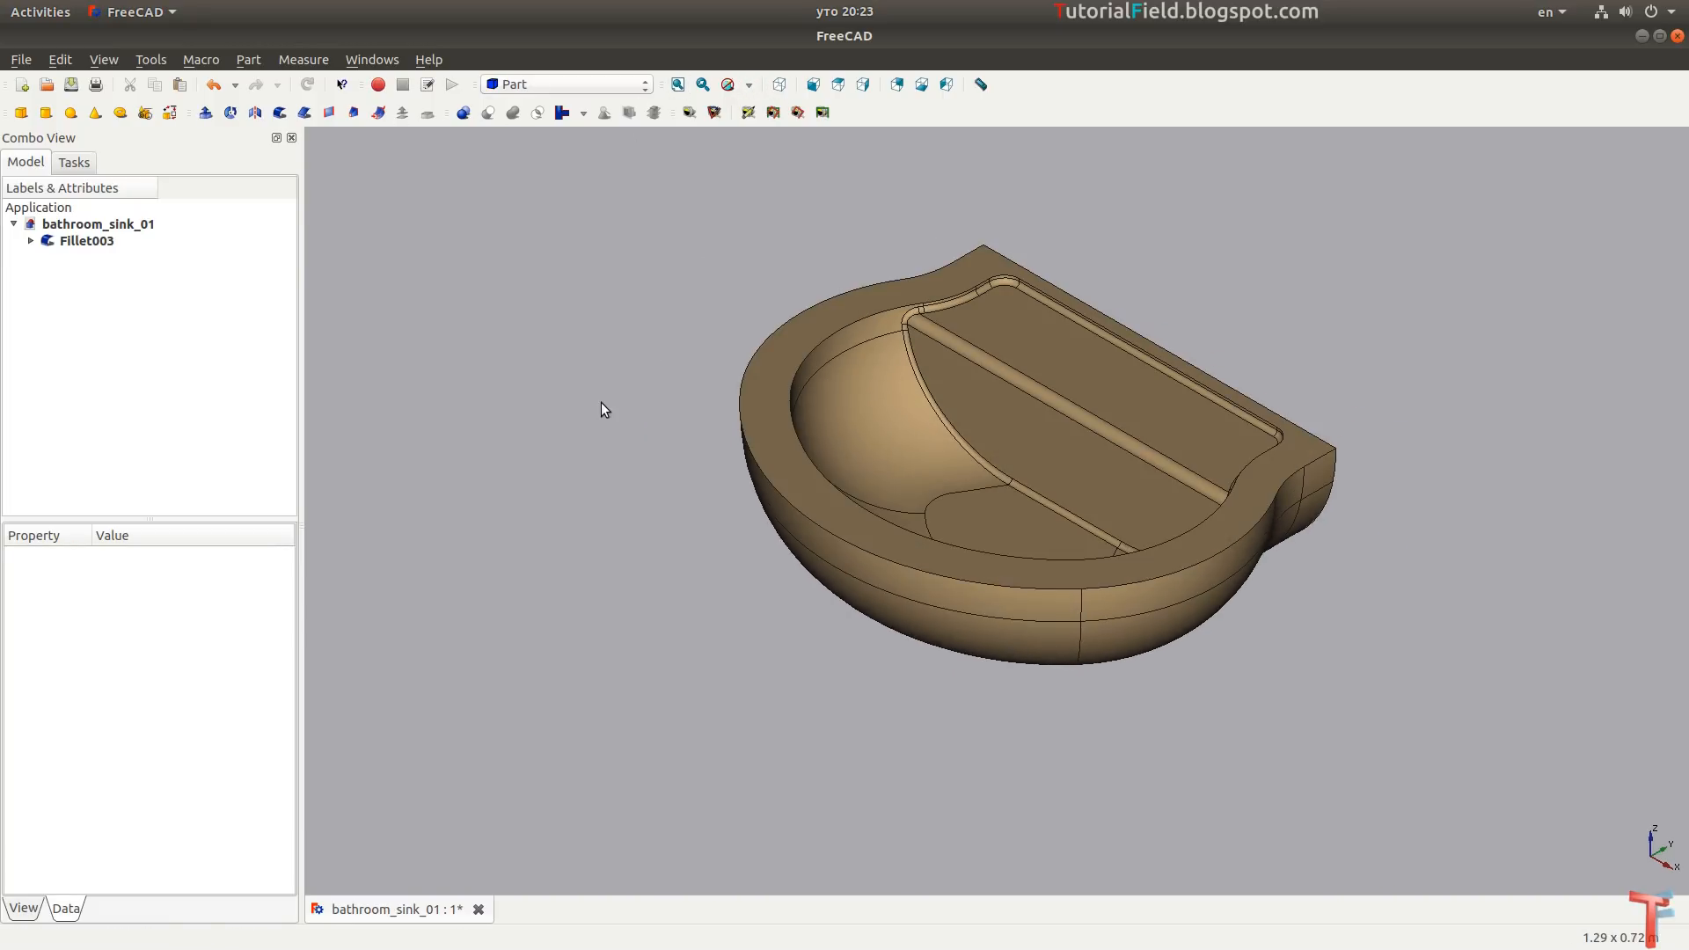
key("ctrl+s")
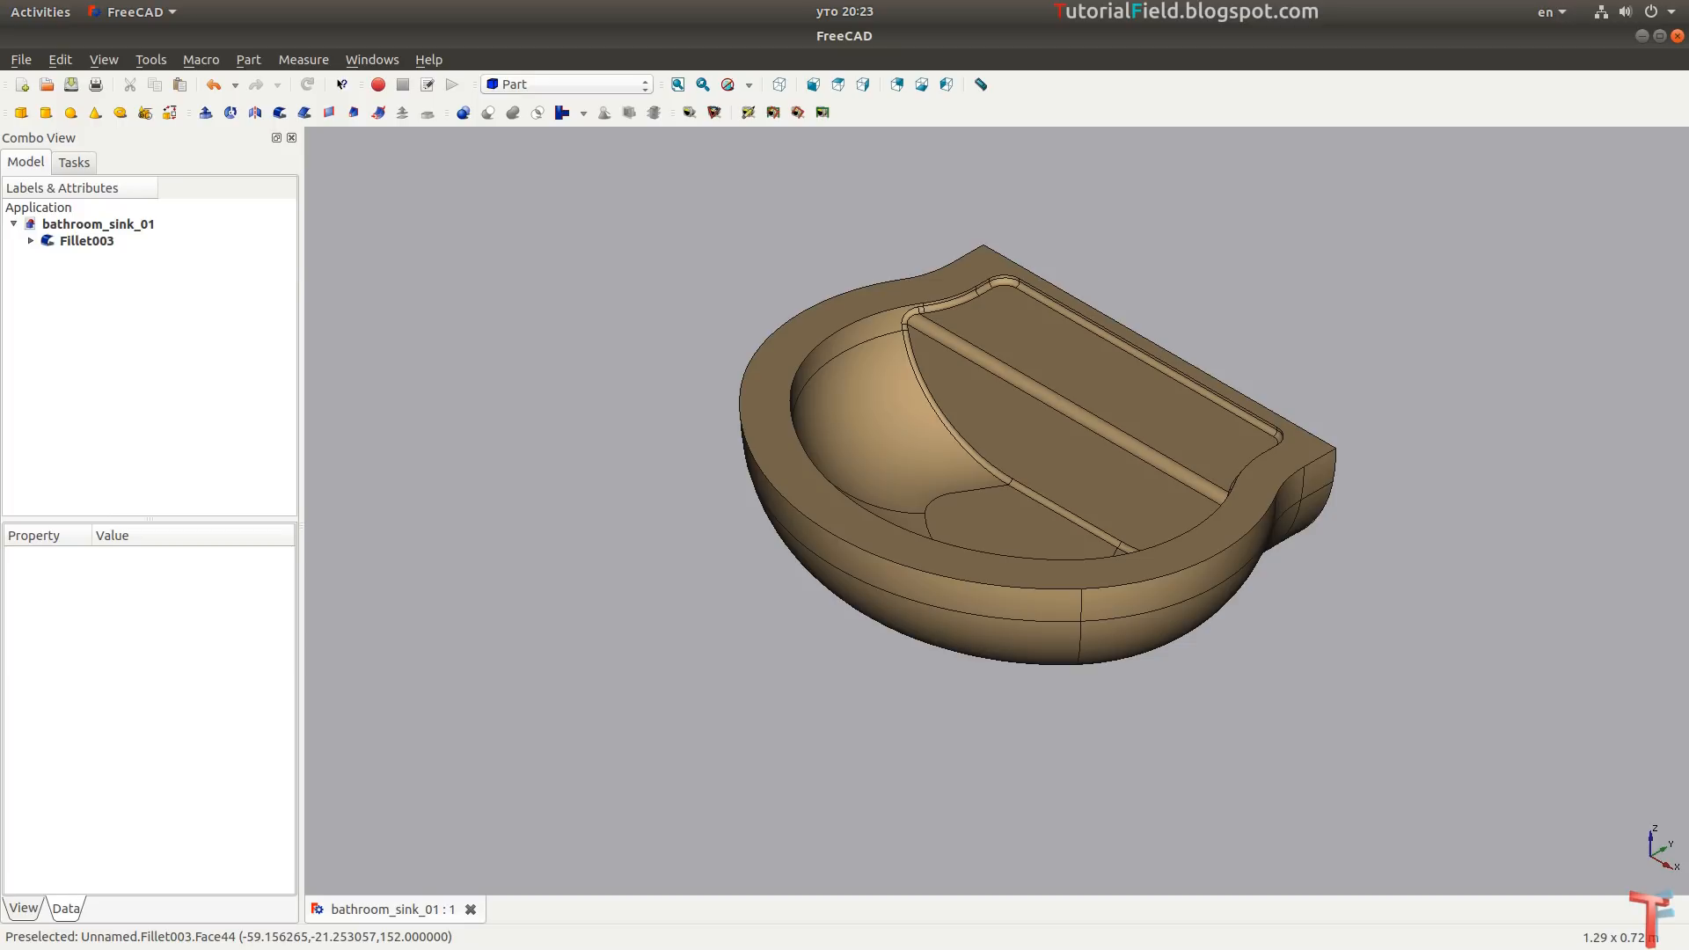
key("alt+Tab")
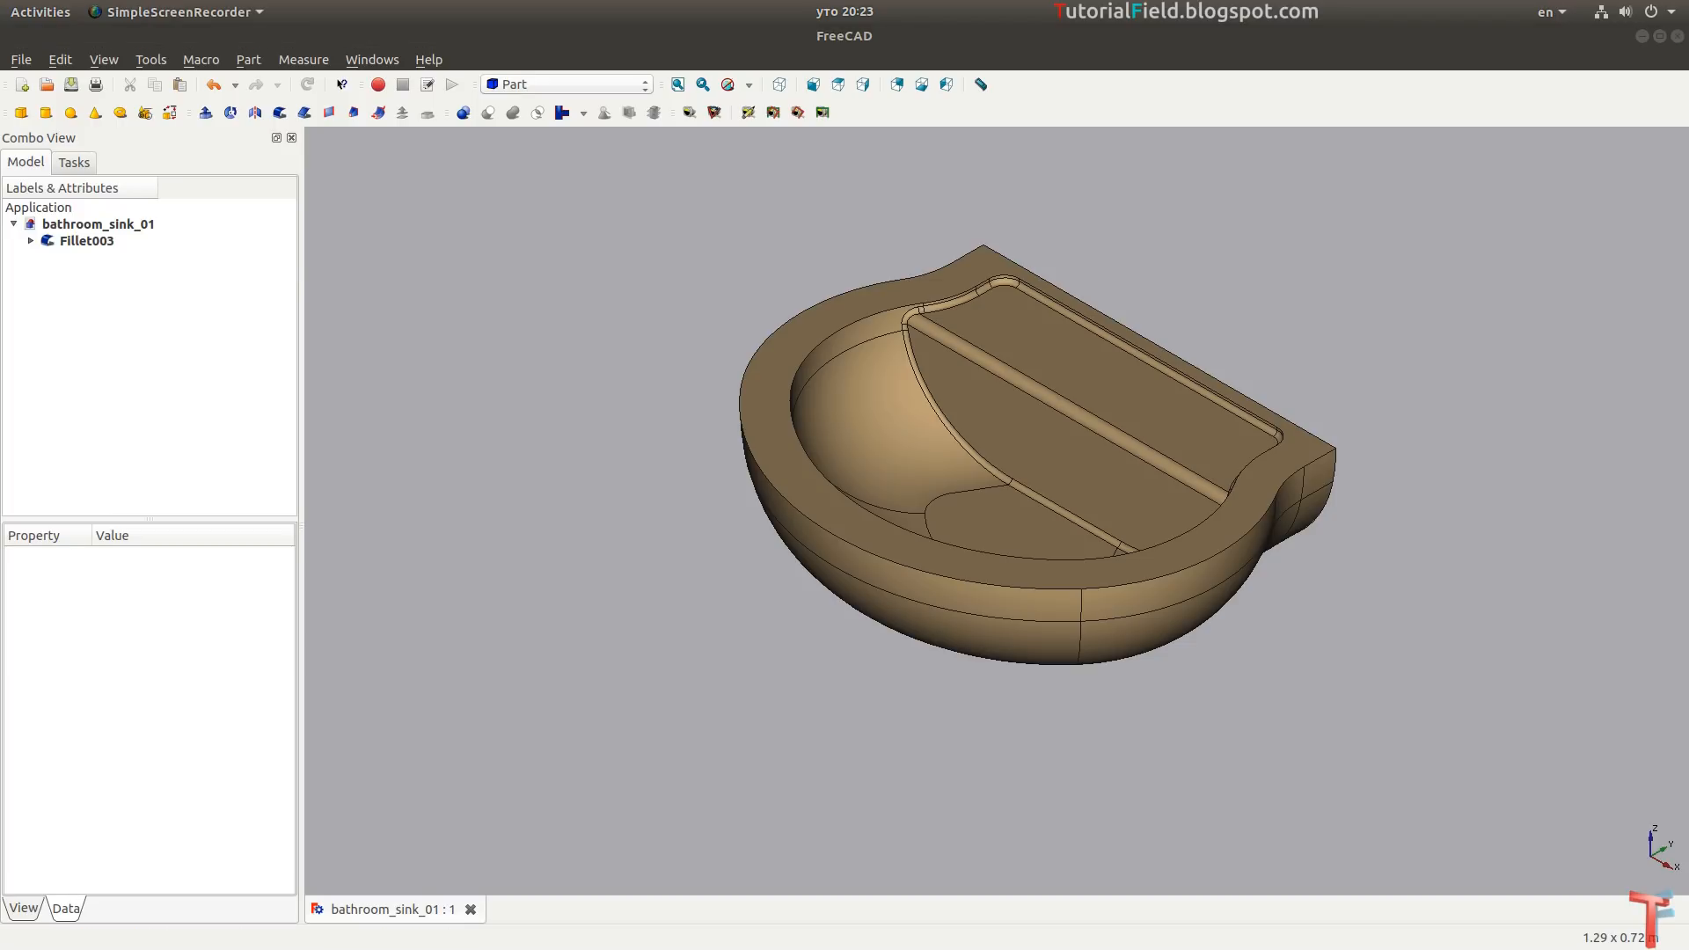
Fillet the outer edge of the sink's top rim with a 20 mm constant radius.
scroll(1111, 580, "up", 3)
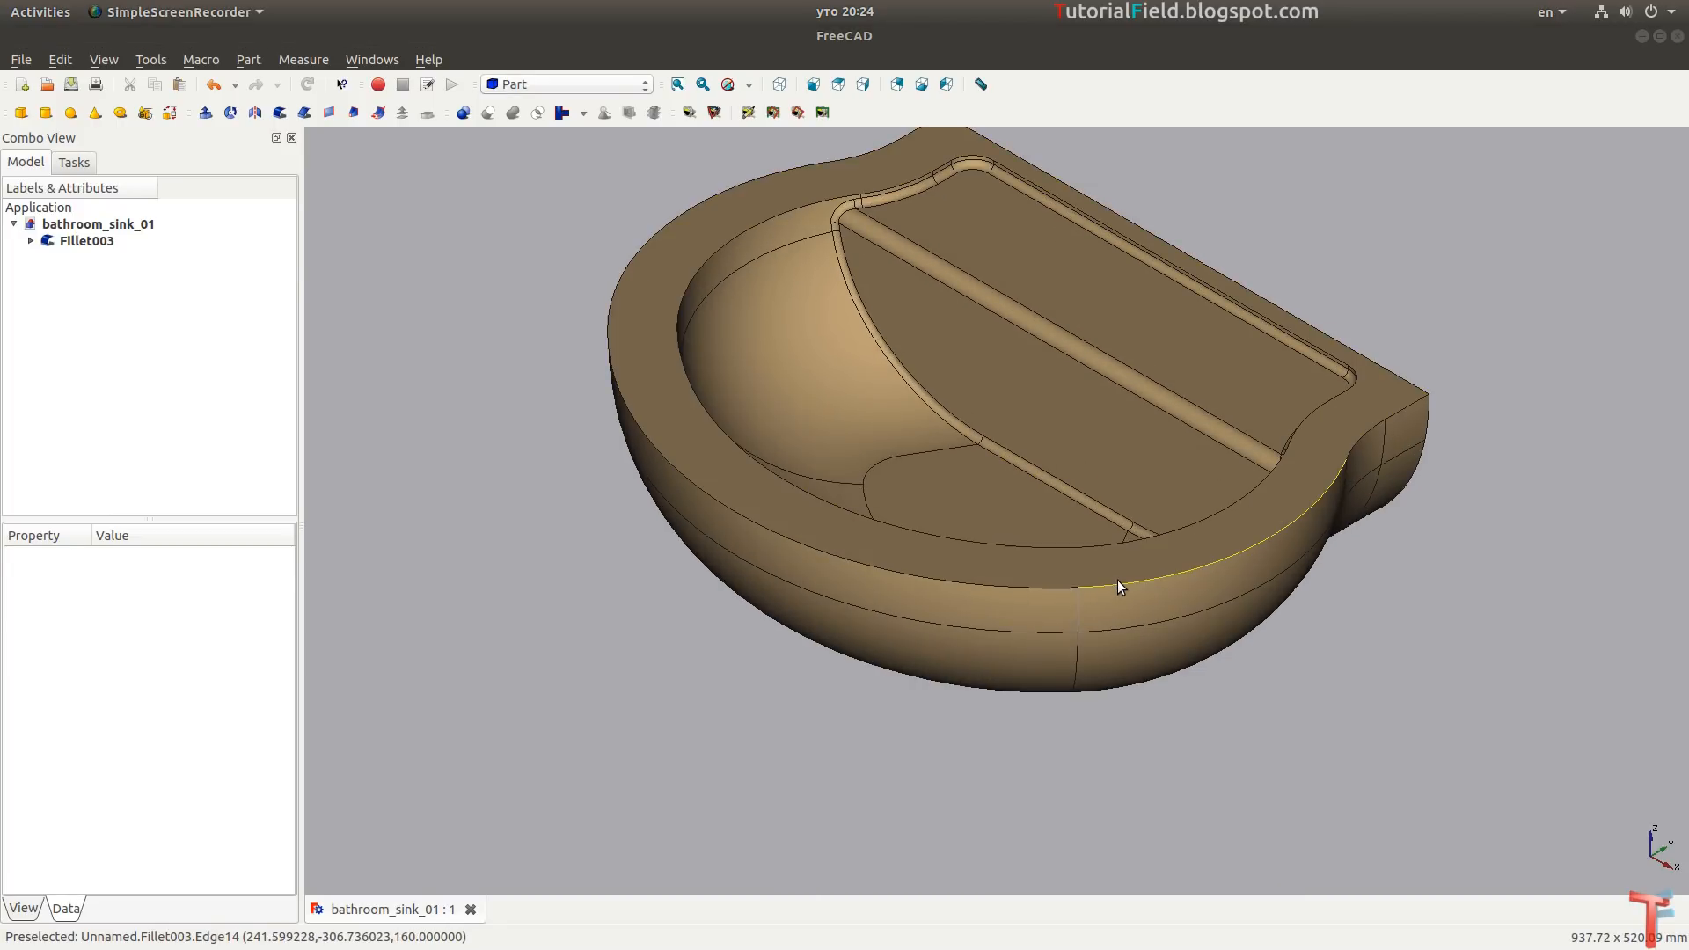
left_click(1117, 579)
left_click(279, 112)
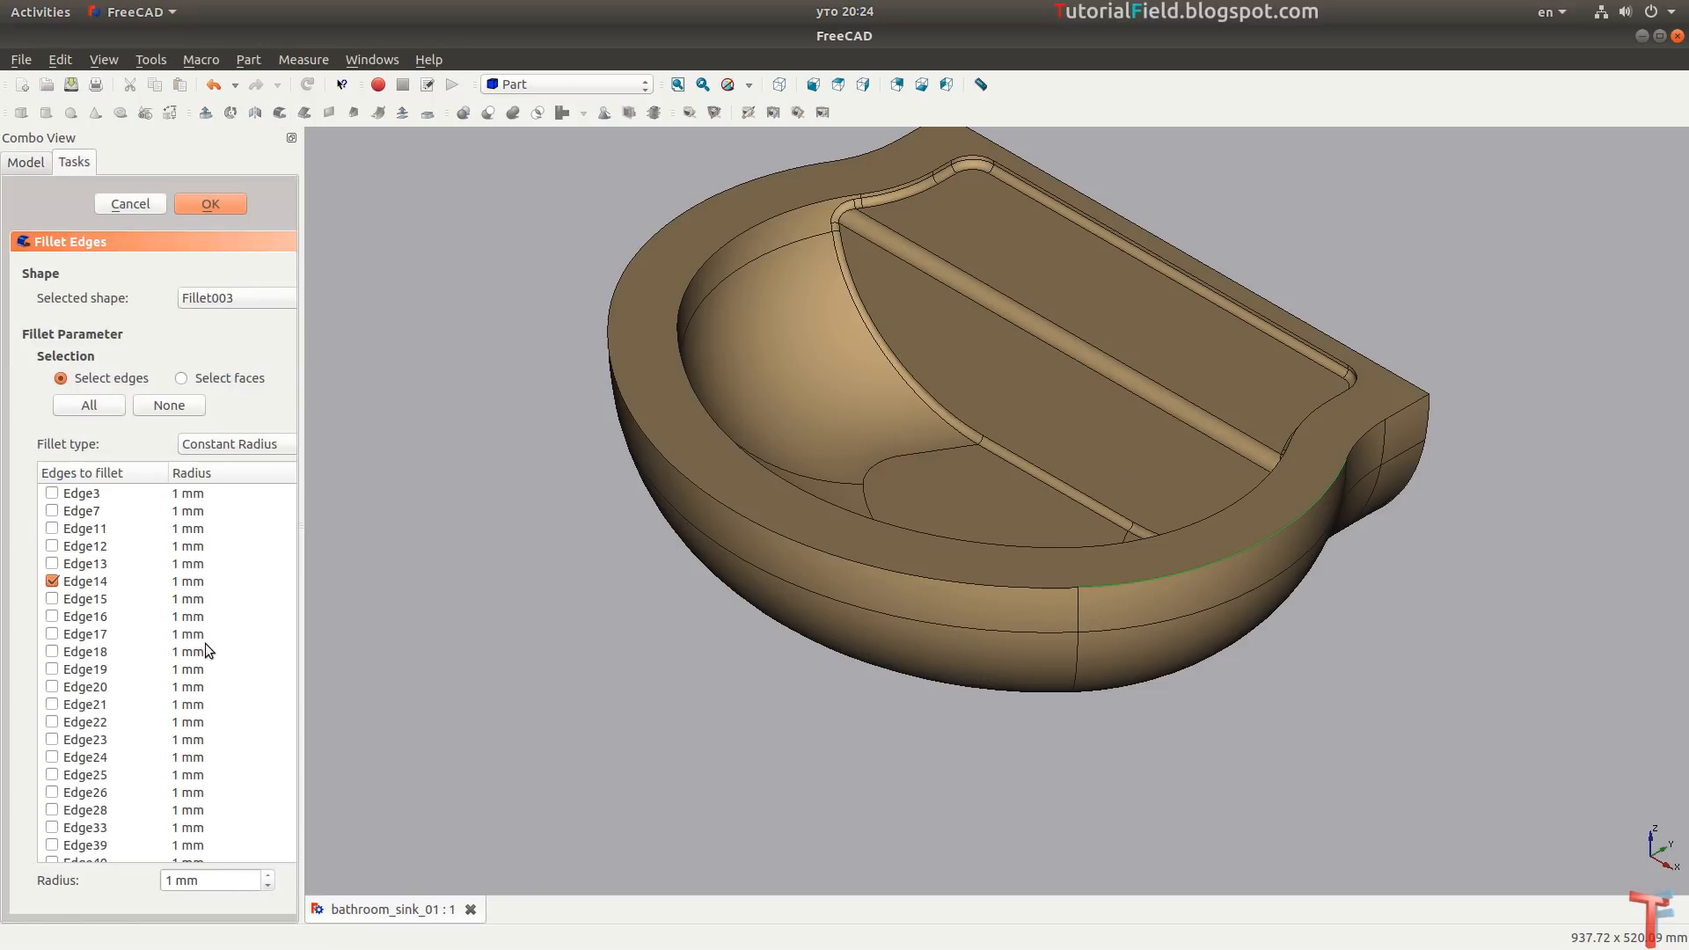
double_click(240, 871)
type("20")
key("Return")
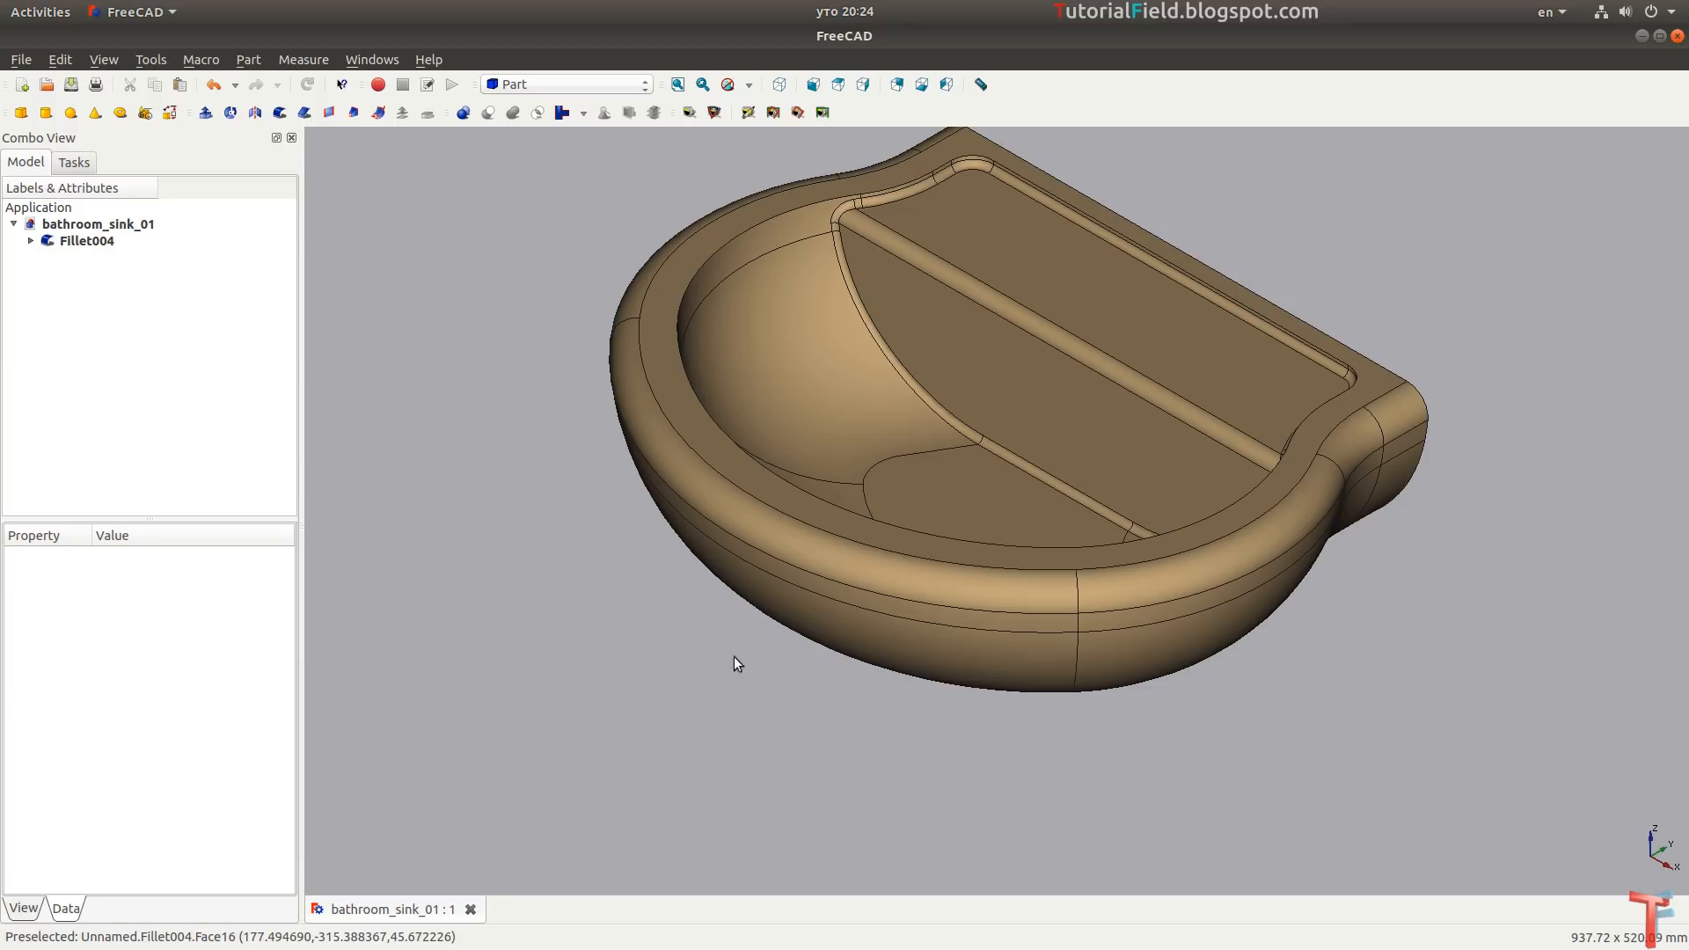
left_click(677, 84)
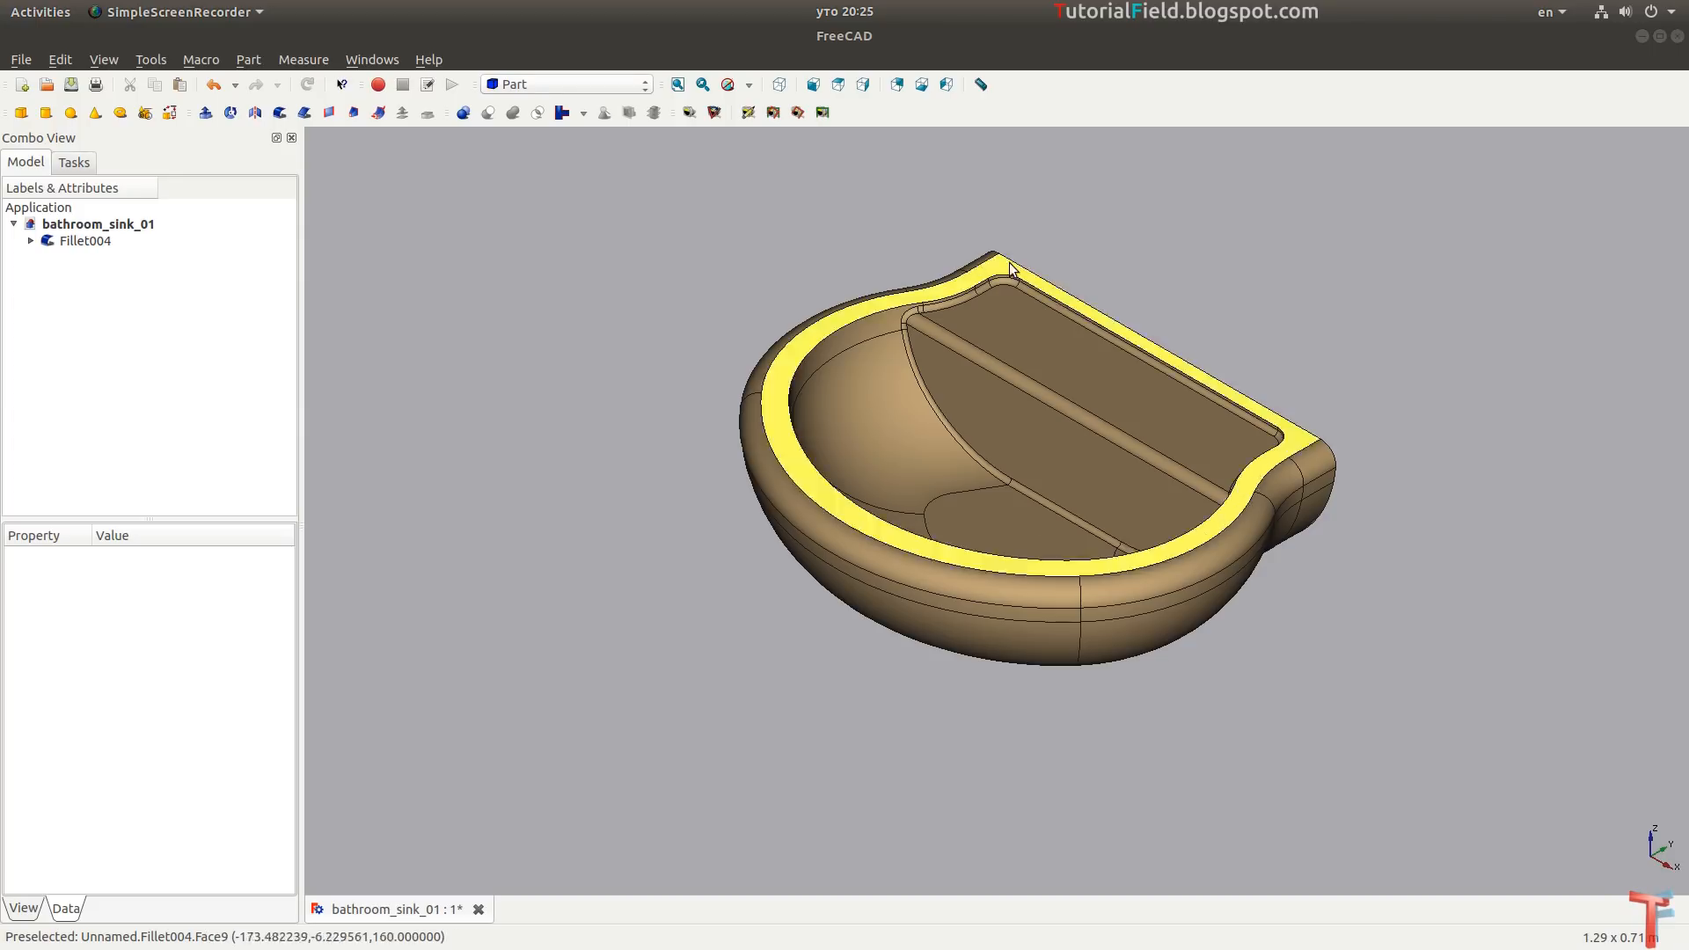
Fillet the inner edge of the sink's top rim with a constant radius and save the document.
scroll(880, 255, "up", 5)
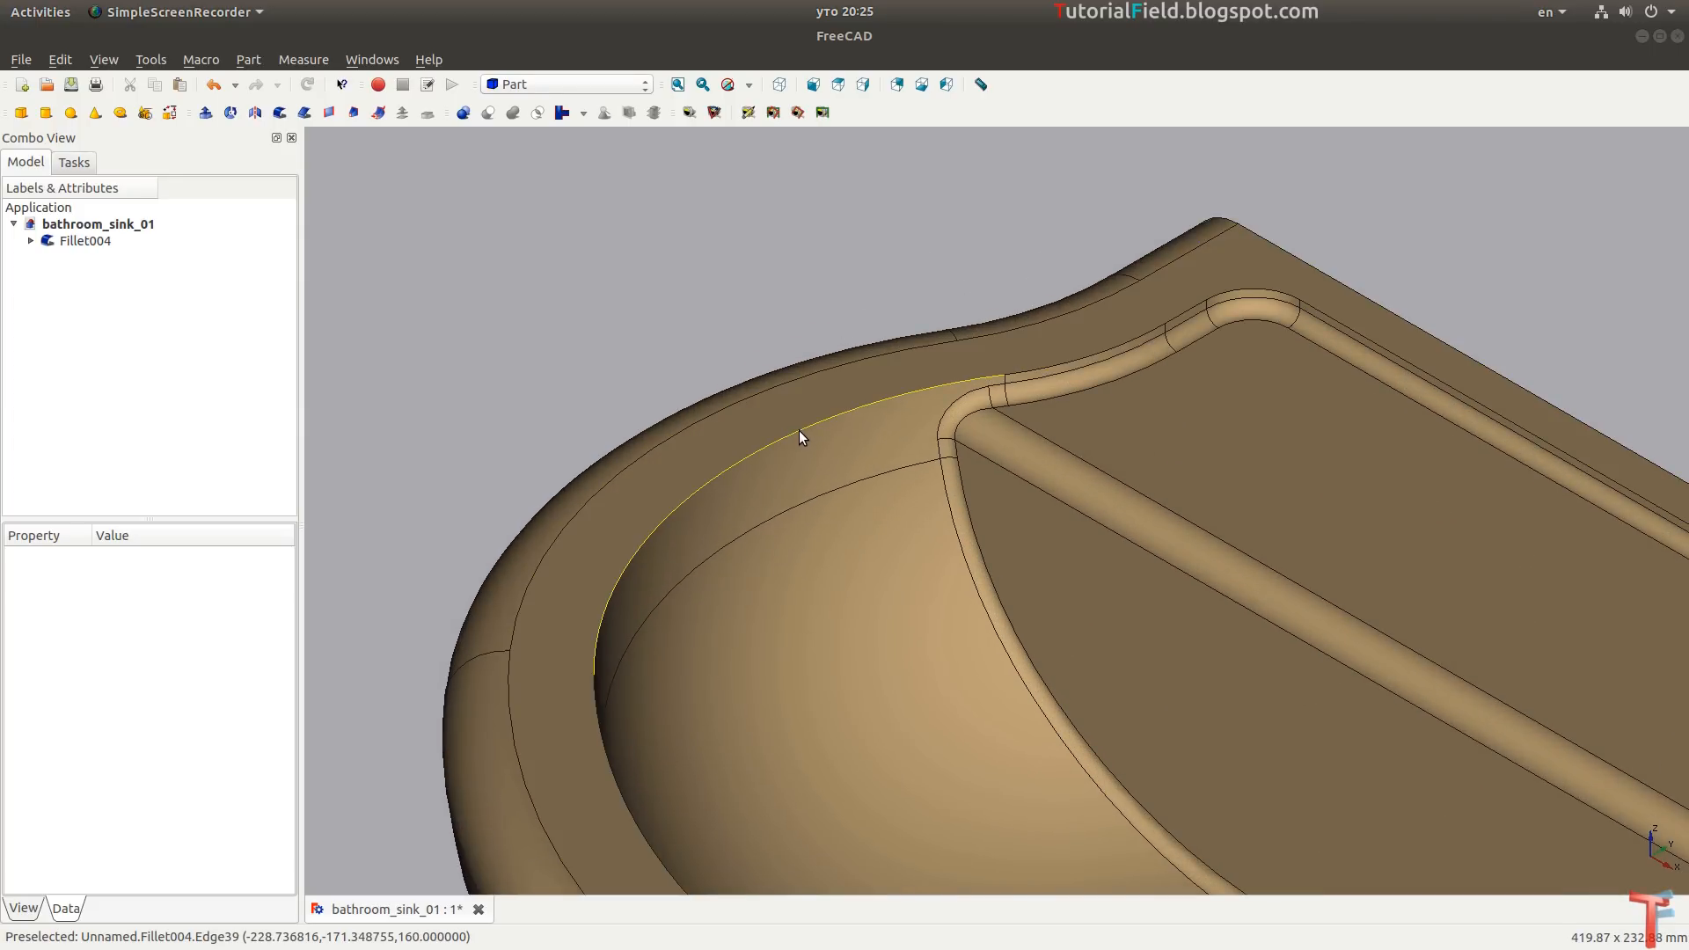
left_click(798, 430)
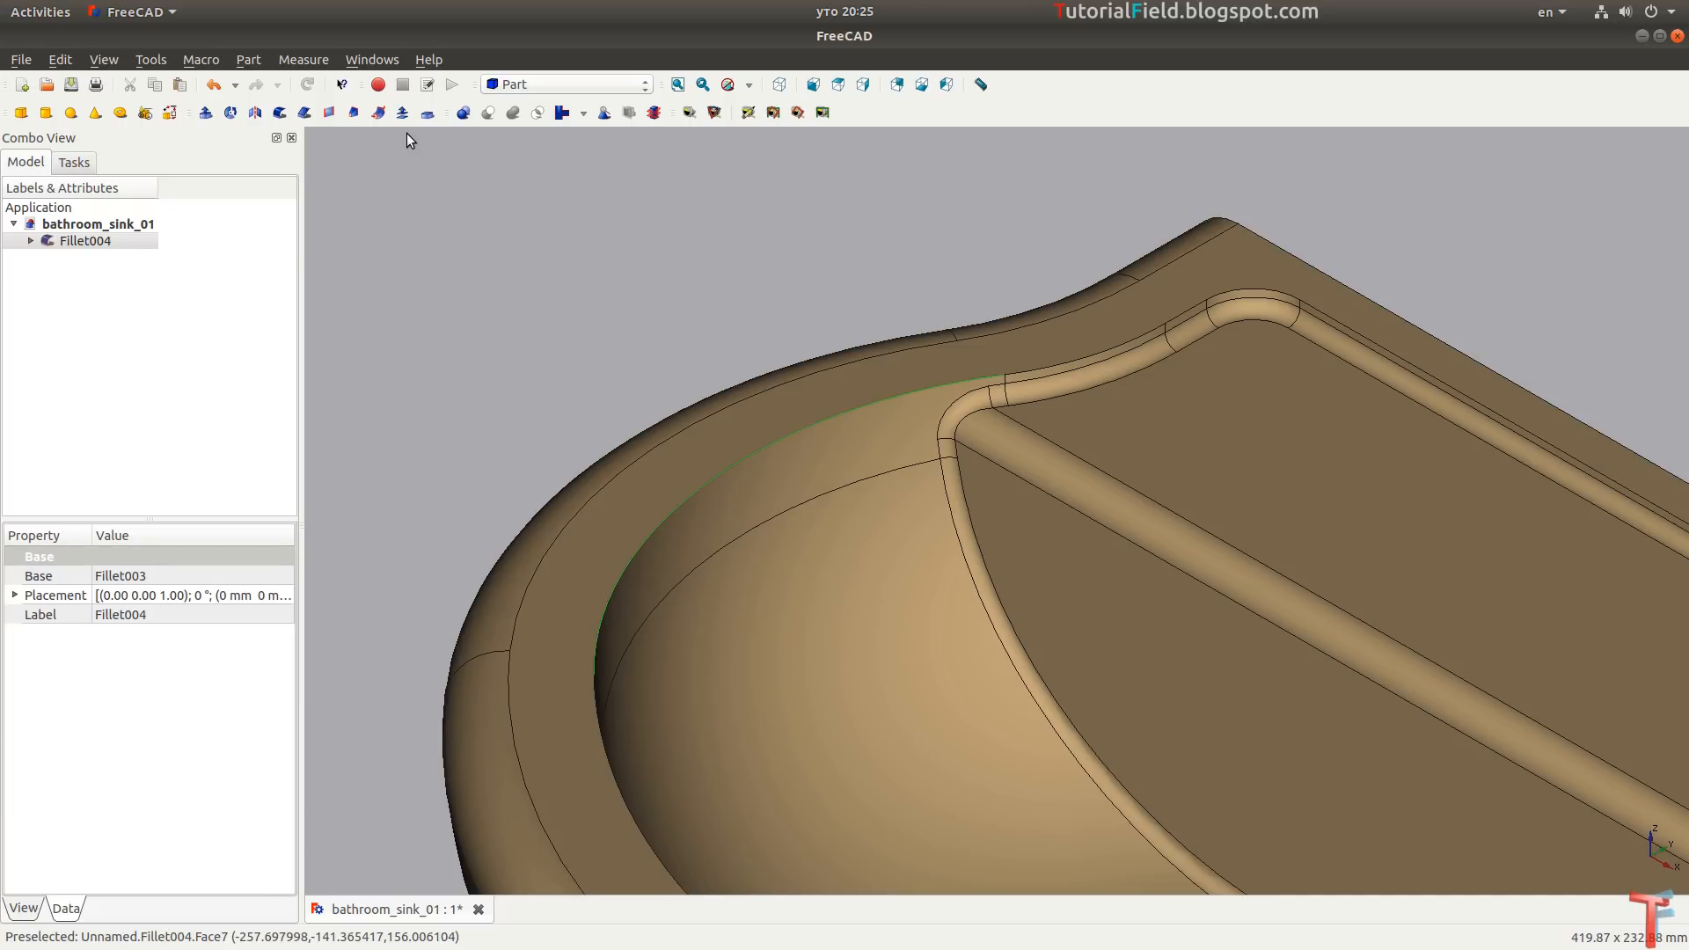
left_click(280, 113)
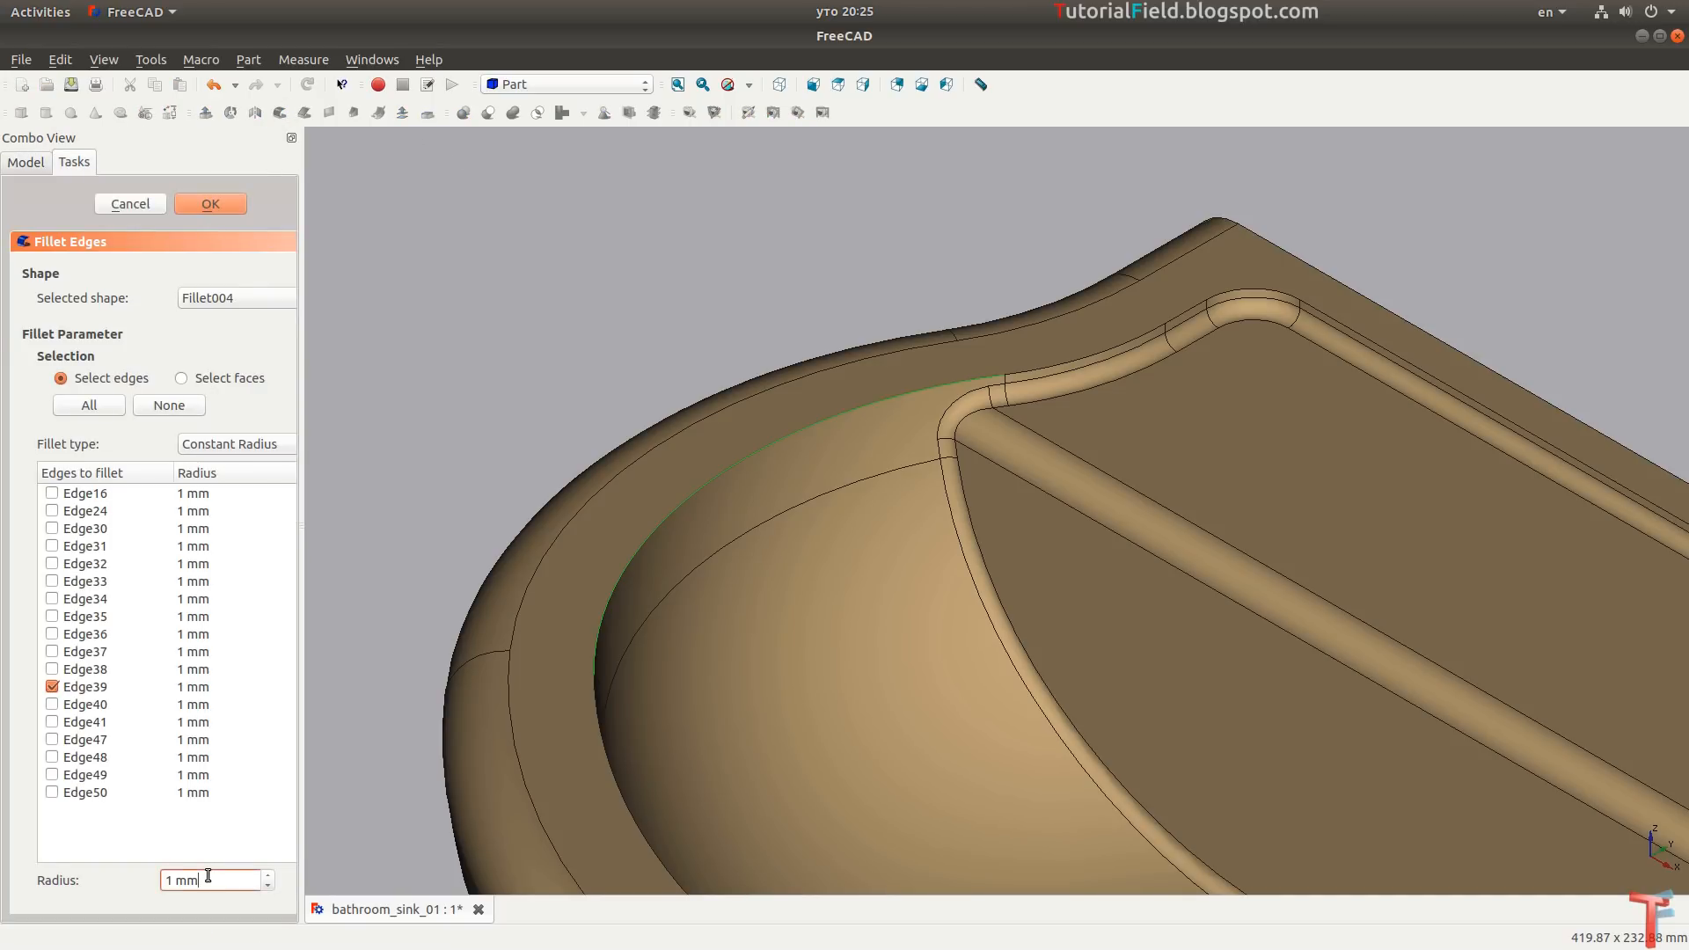
scroll(211, 873, "up", 3)
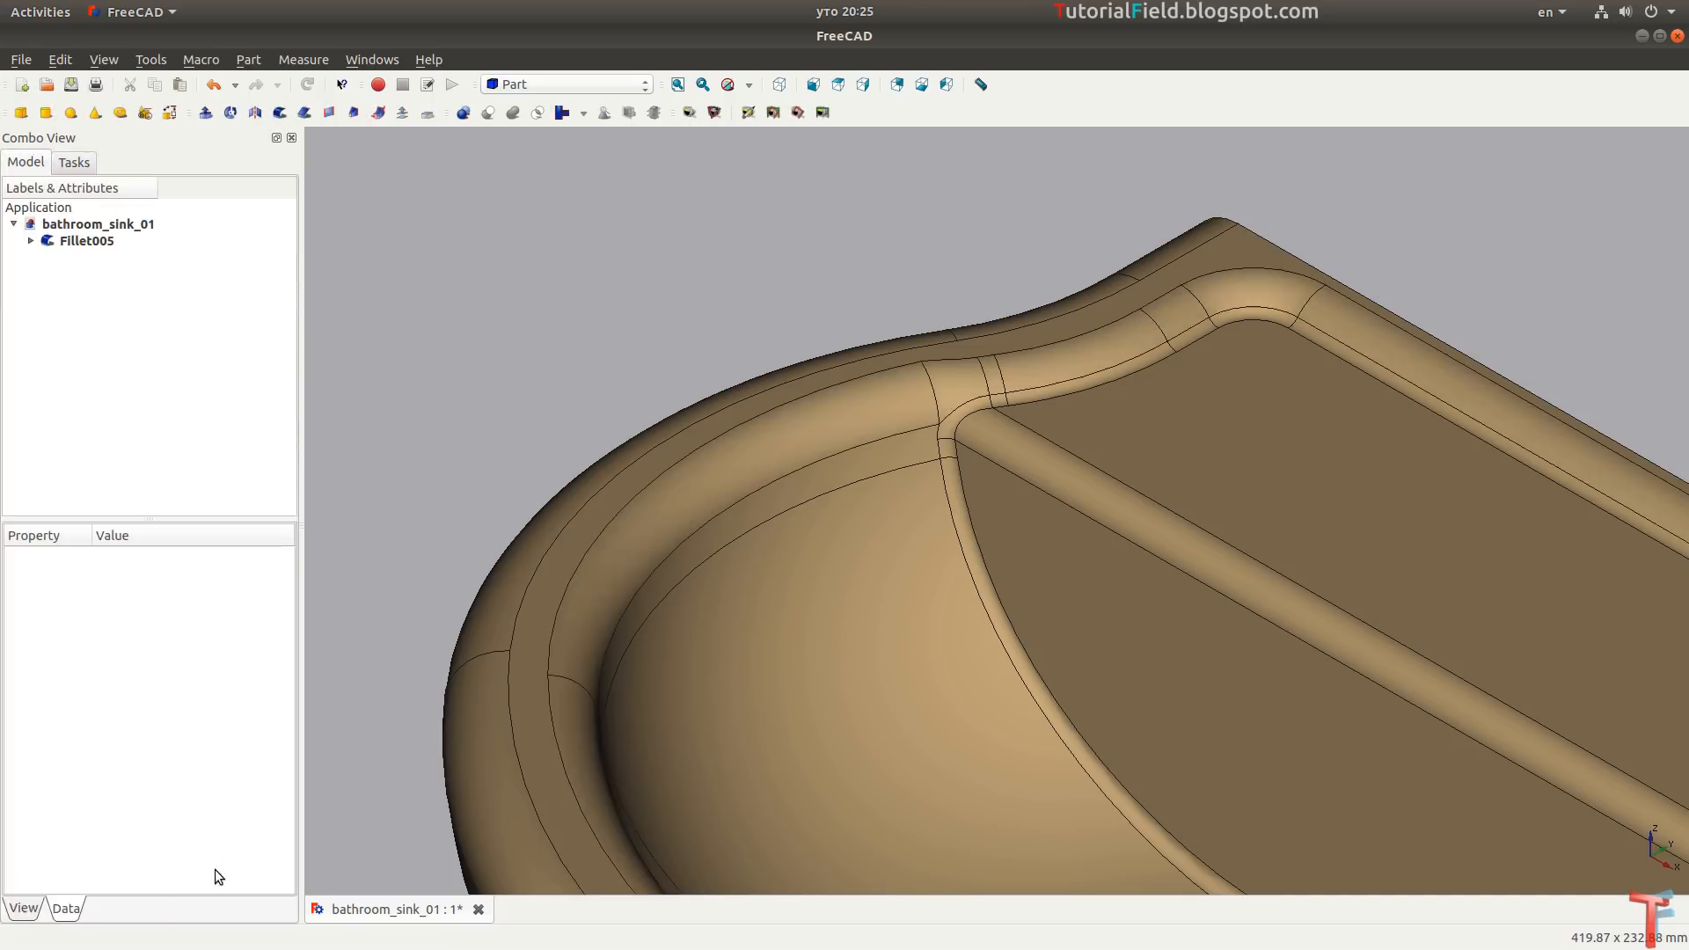
scroll(873, 584, "down", 5)
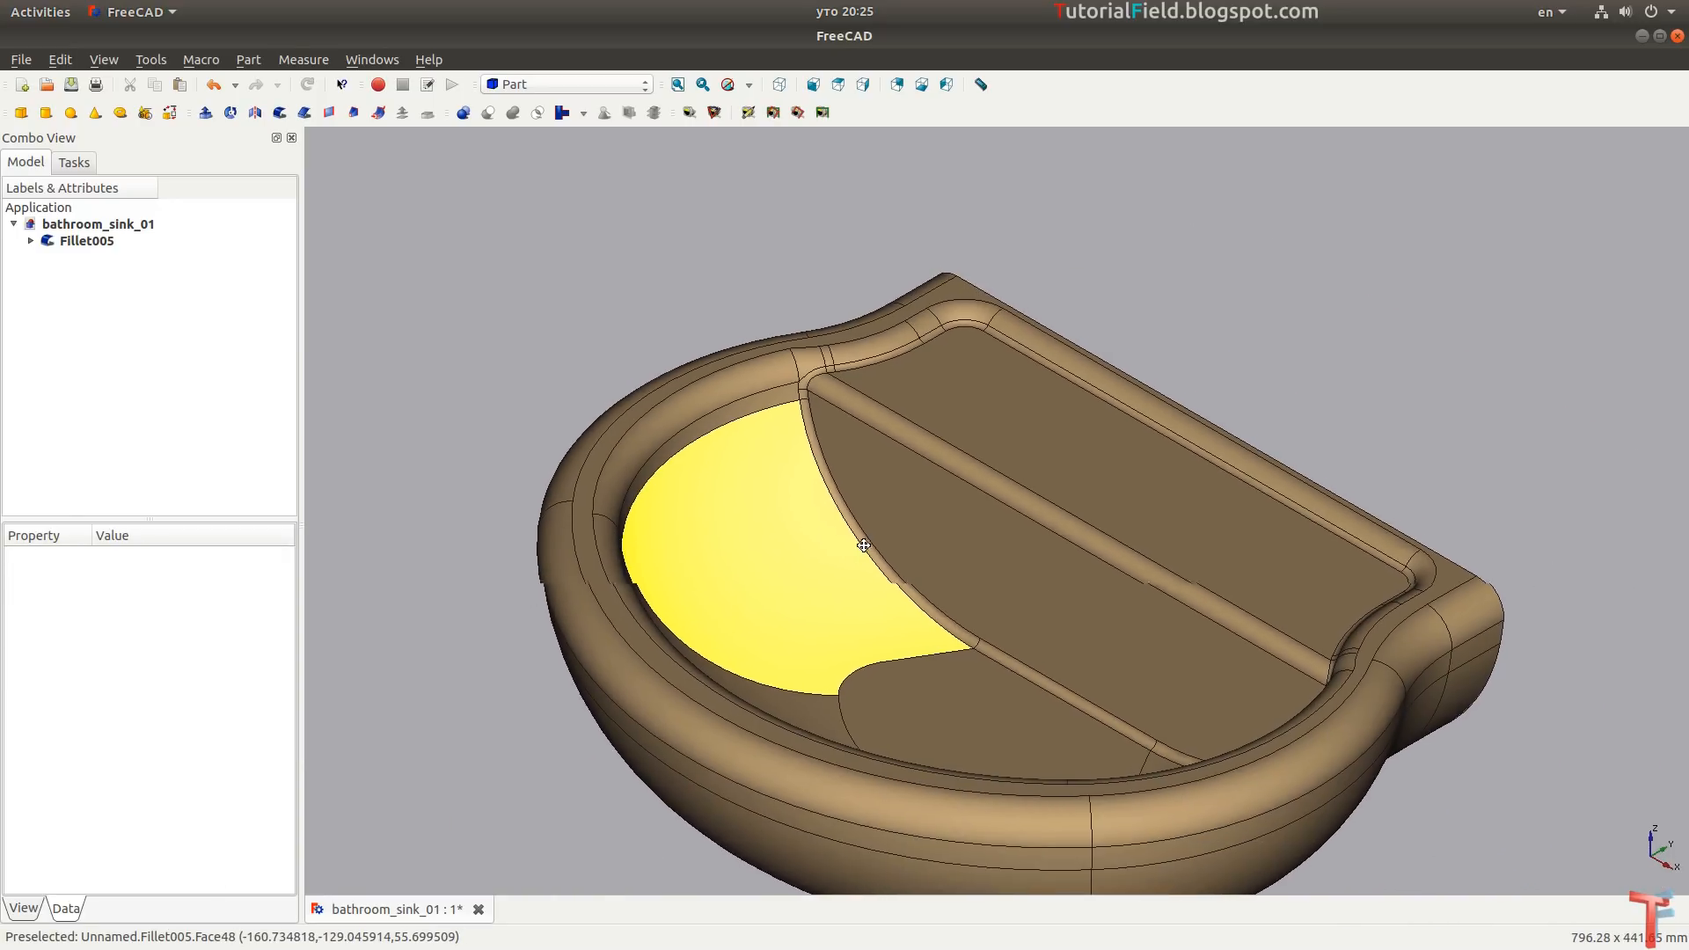
middle_click_drag(799, 599, 1312, 727)
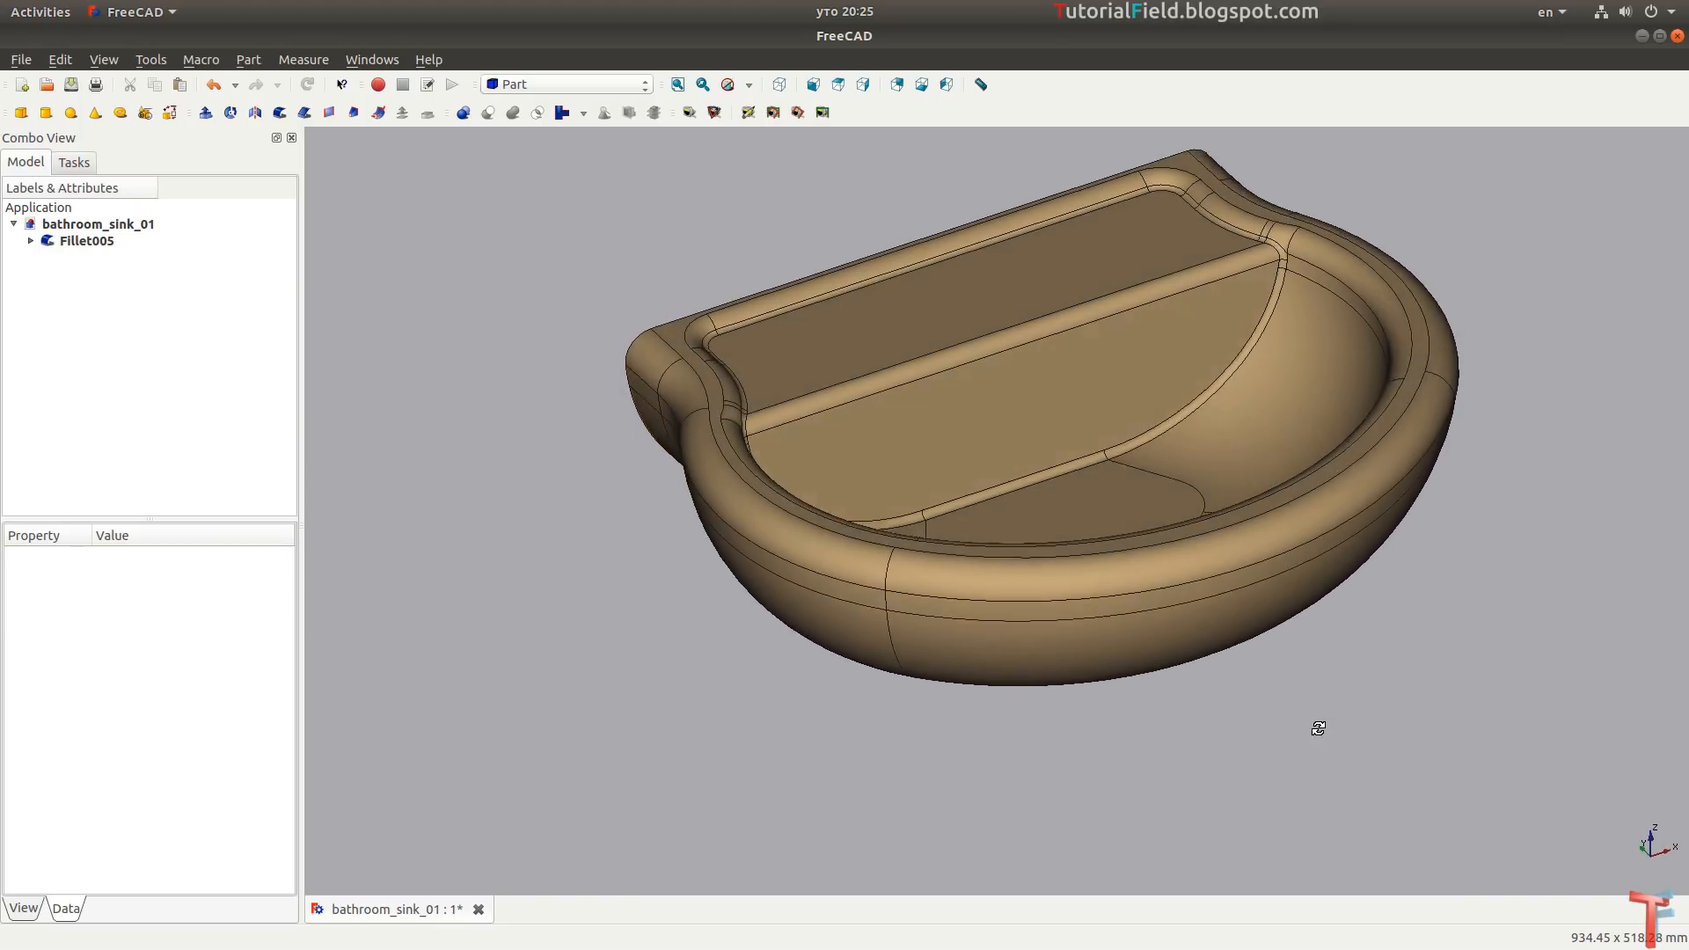
left_click(678, 84)
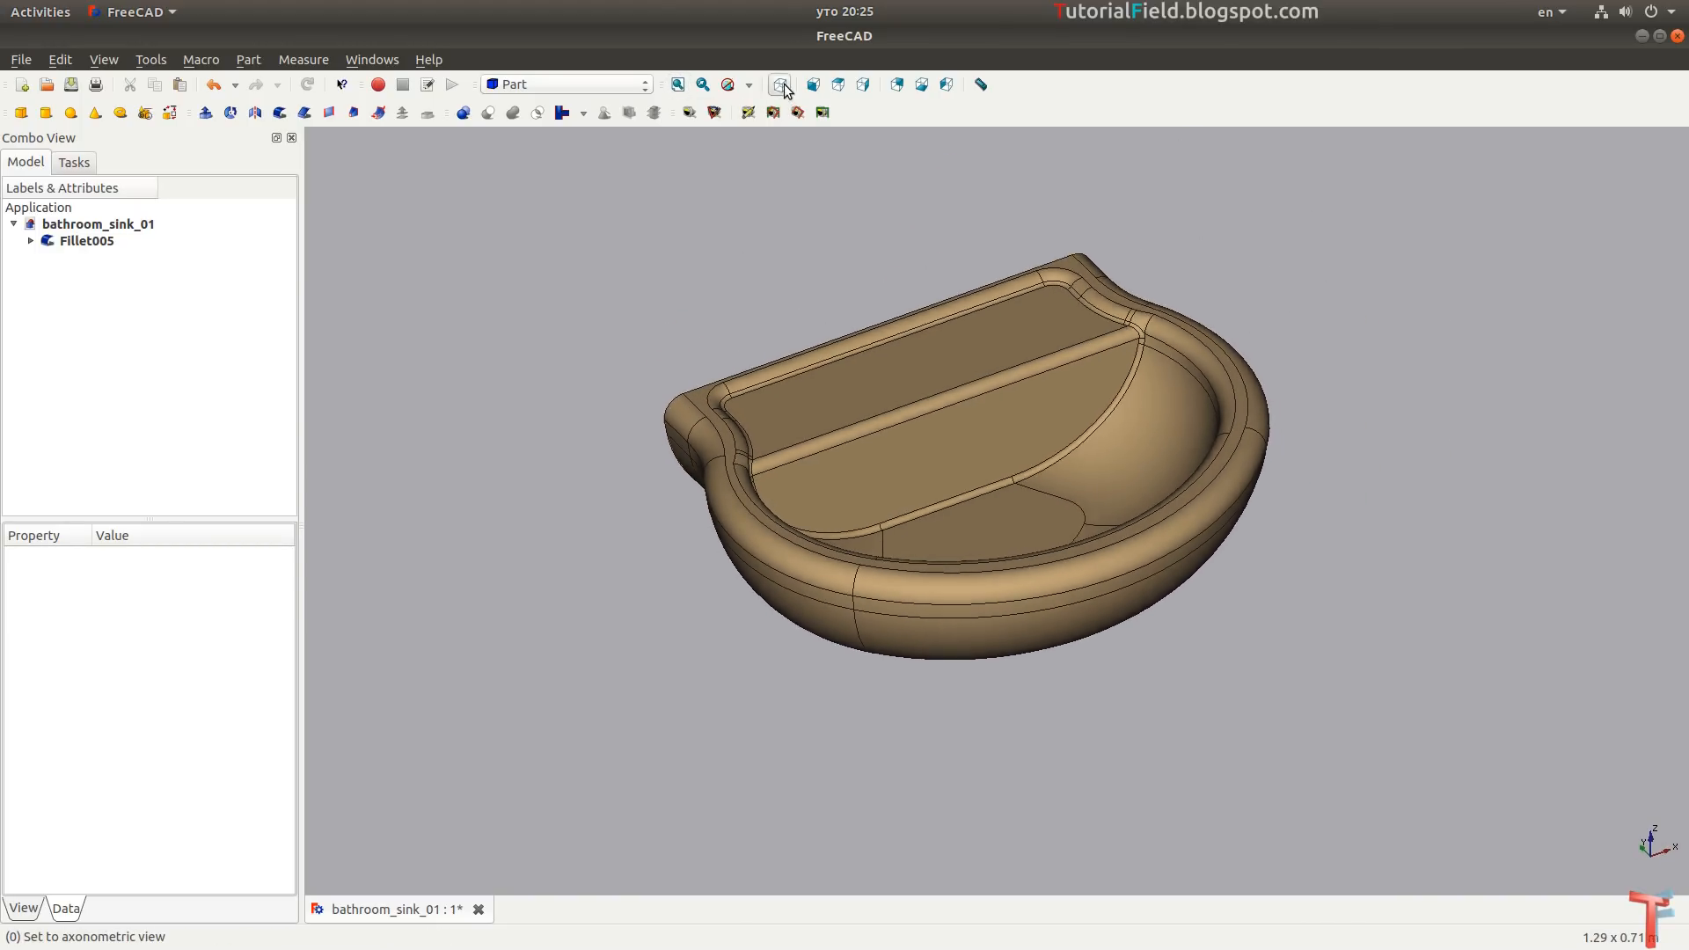
left_click(779, 85)
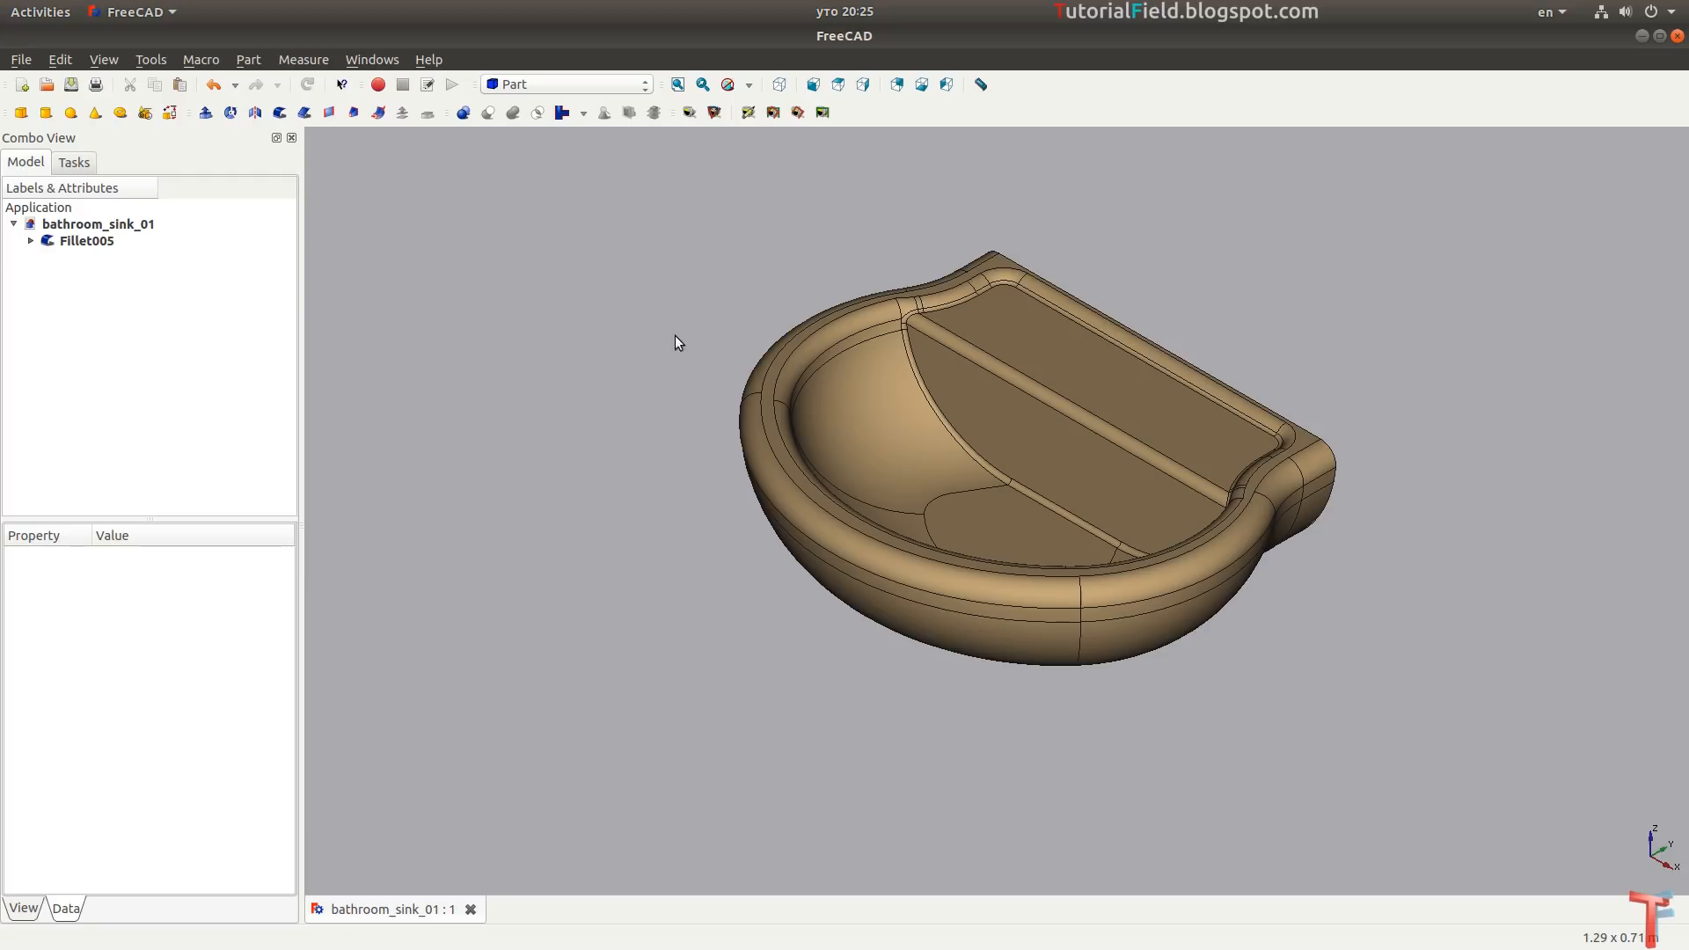
key("alt+Tab")
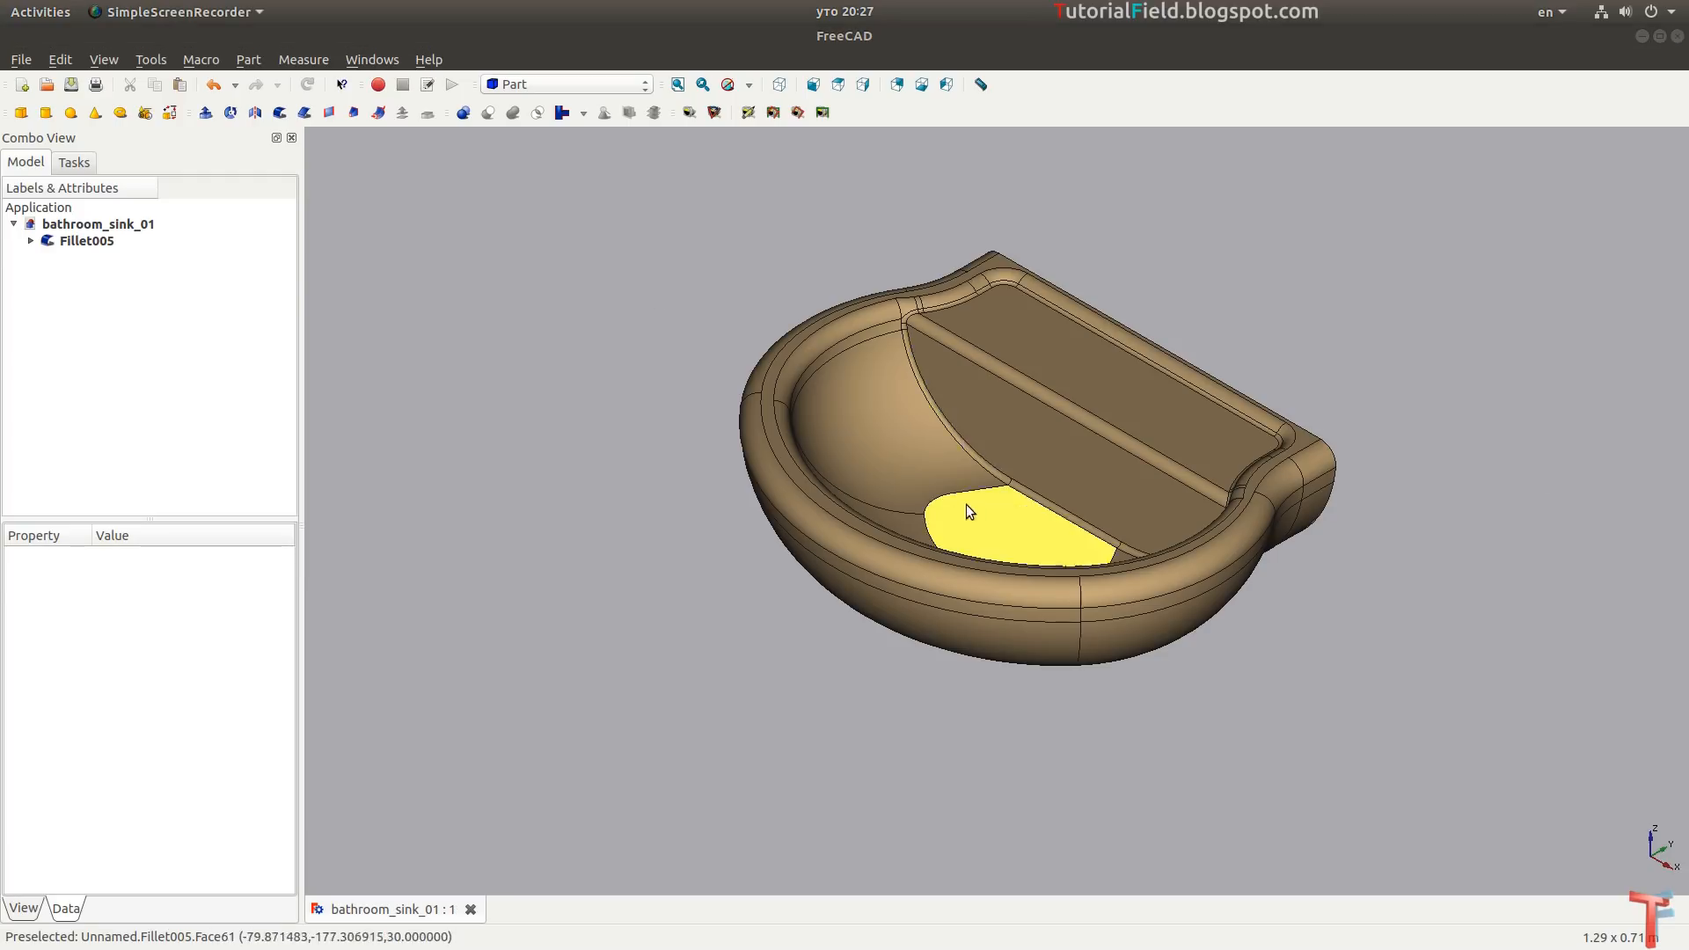
Start a Part Design sketch on the sink's flat basin floor face and display the model as wireframe.
left_click(989, 521)
left_click(567, 84)
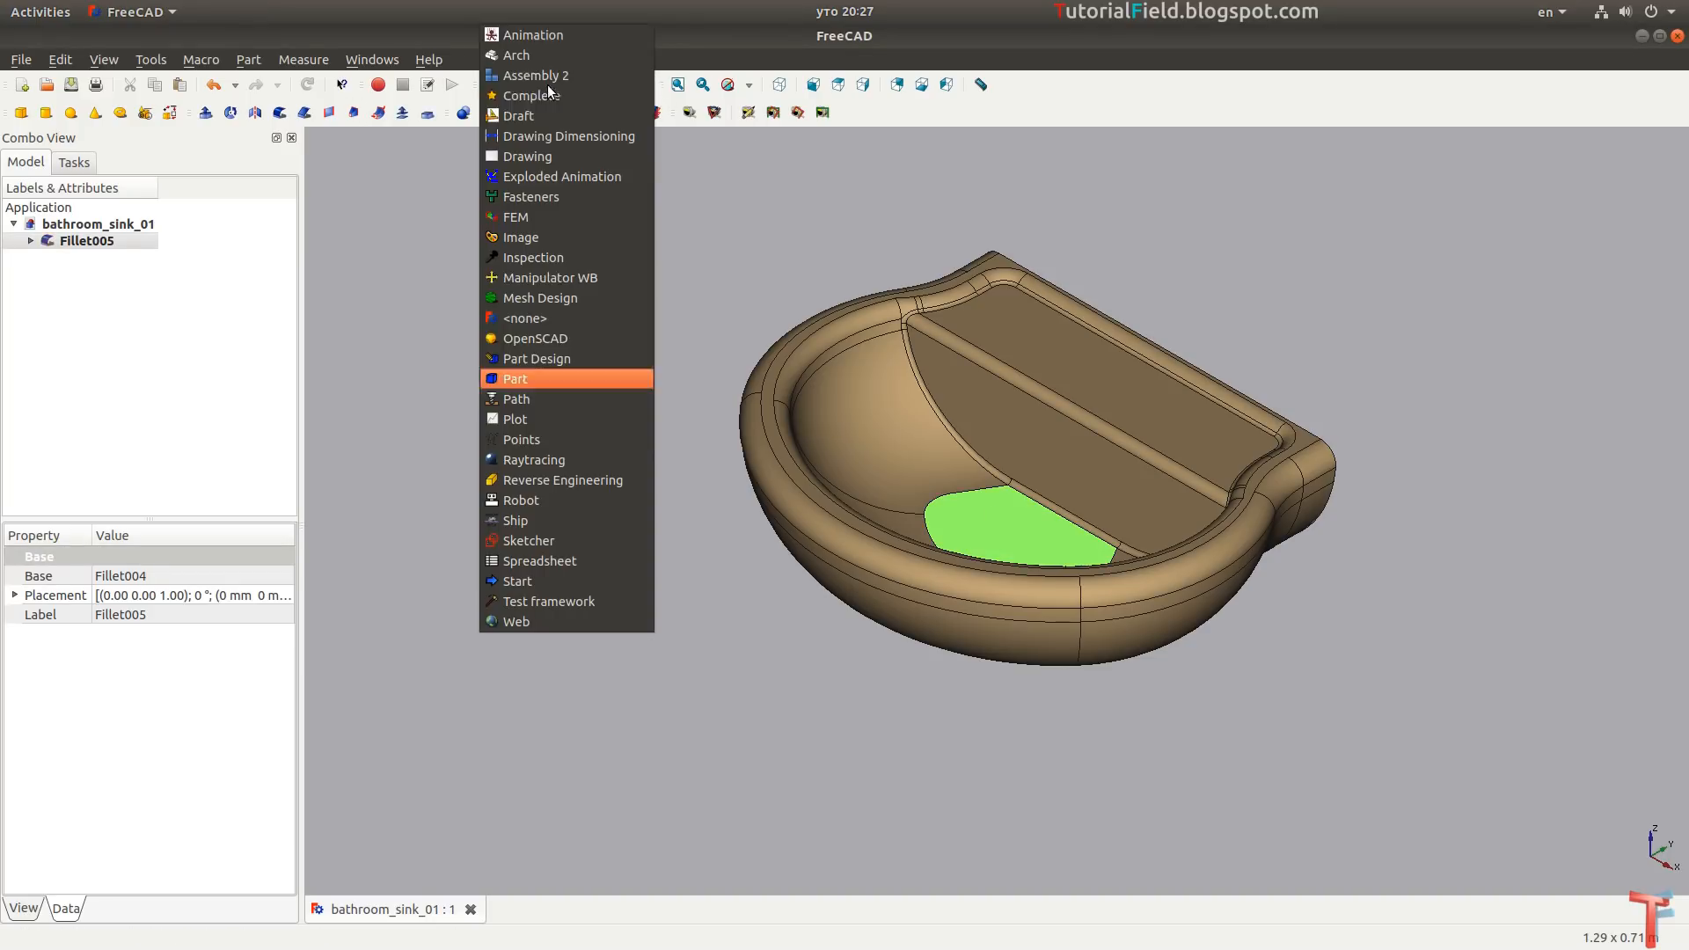
left_click(546, 361)
left_click(21, 113)
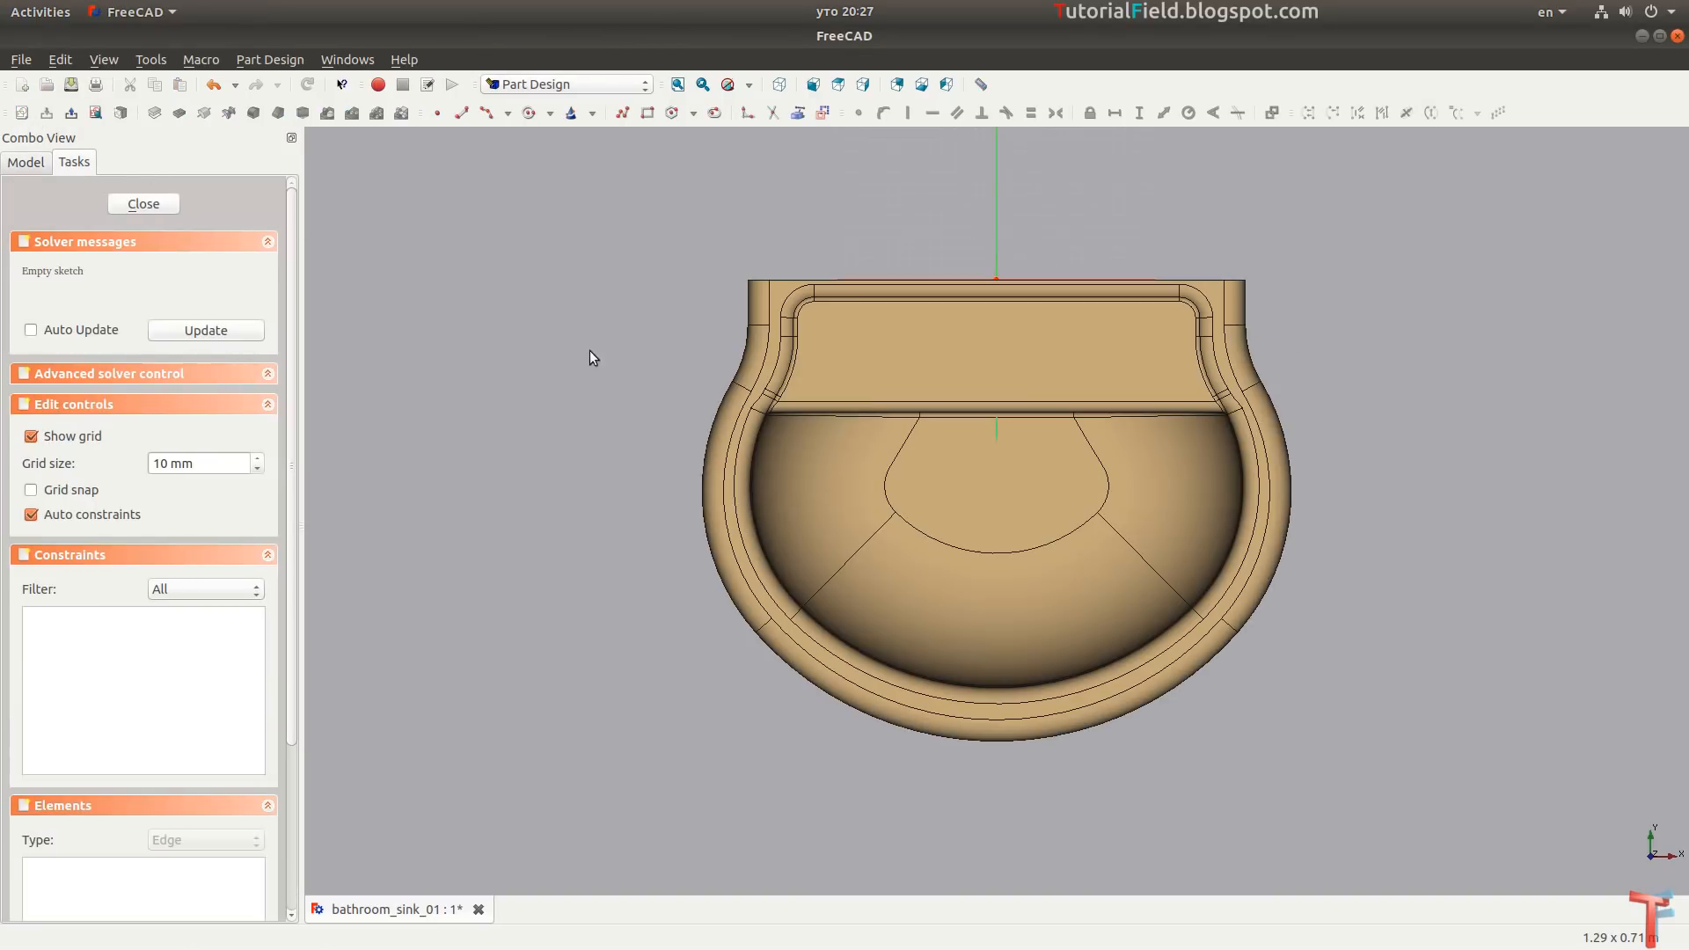
scroll(1017, 441, "up", 4)
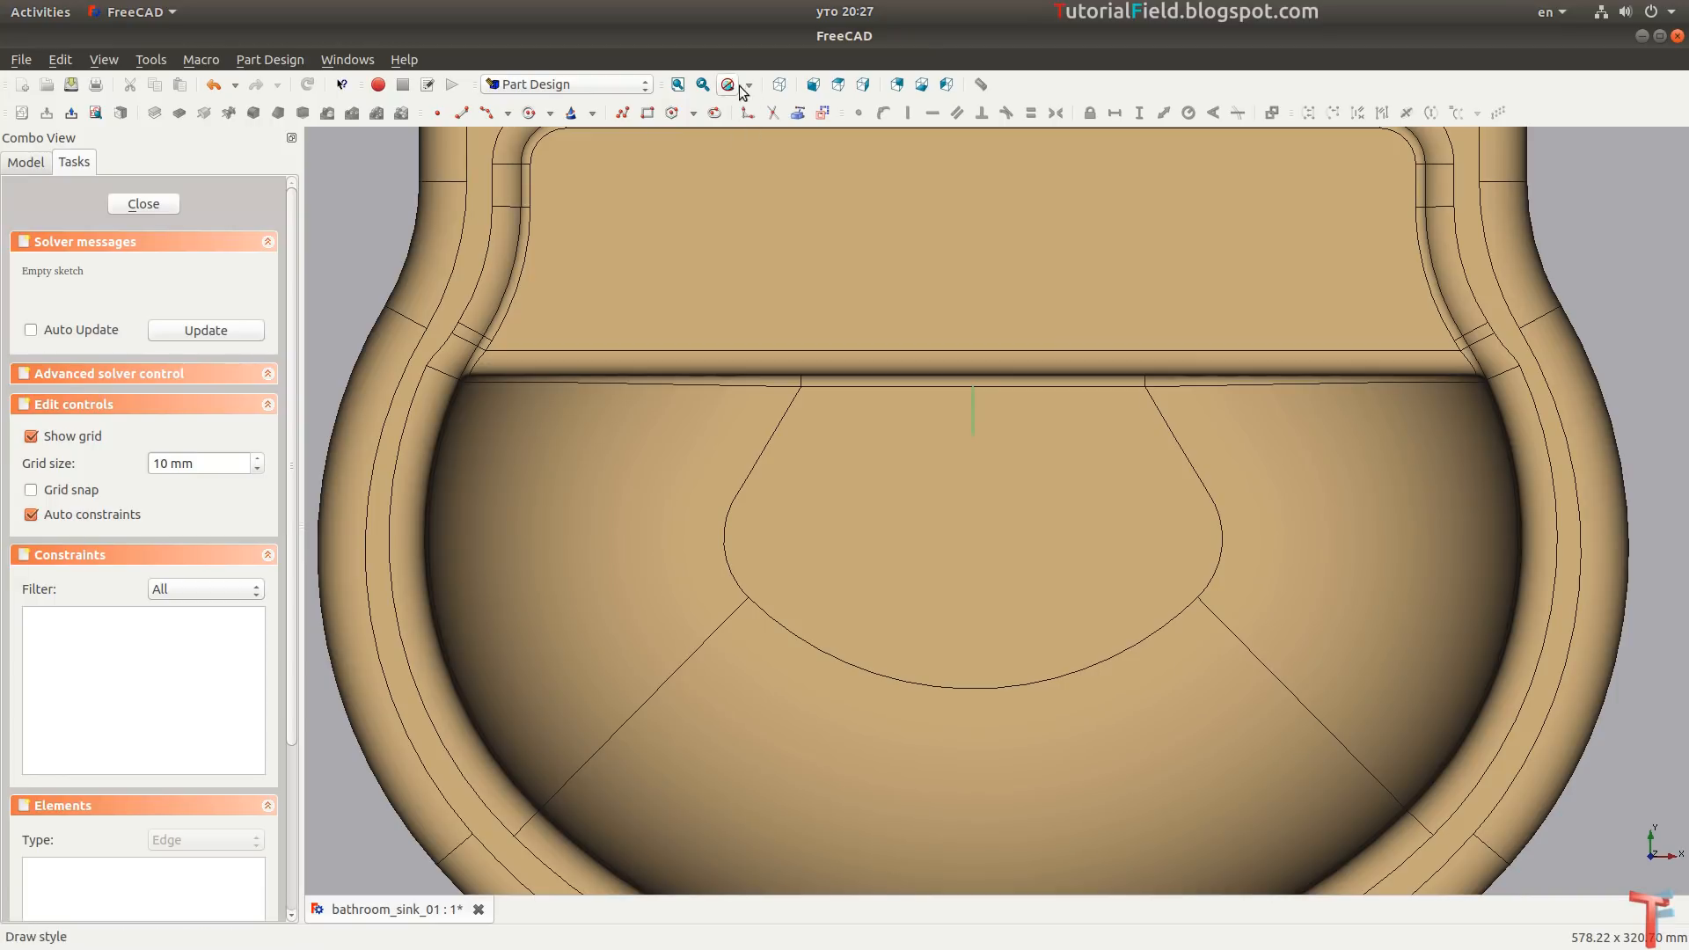
left_click(747, 86)
left_click(752, 176)
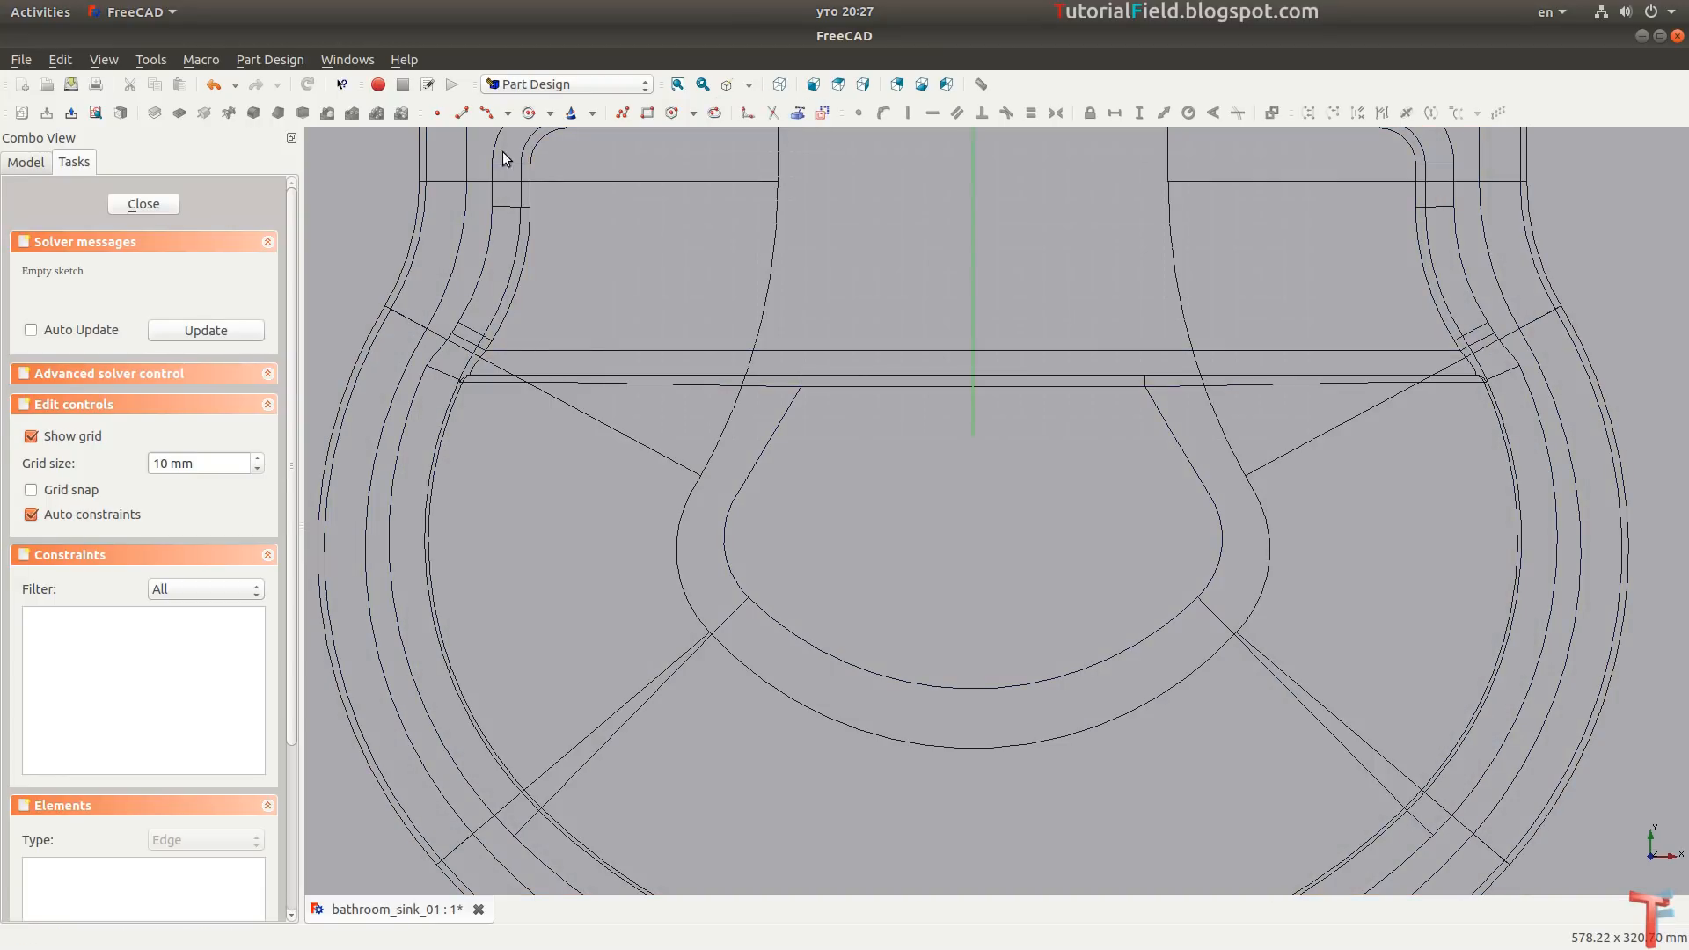
Sketch a circle in the middle of the basin floor and constrain its centre onto the vertical axis.
left_click(528, 113)
left_click(964, 558)
left_click(1055, 497)
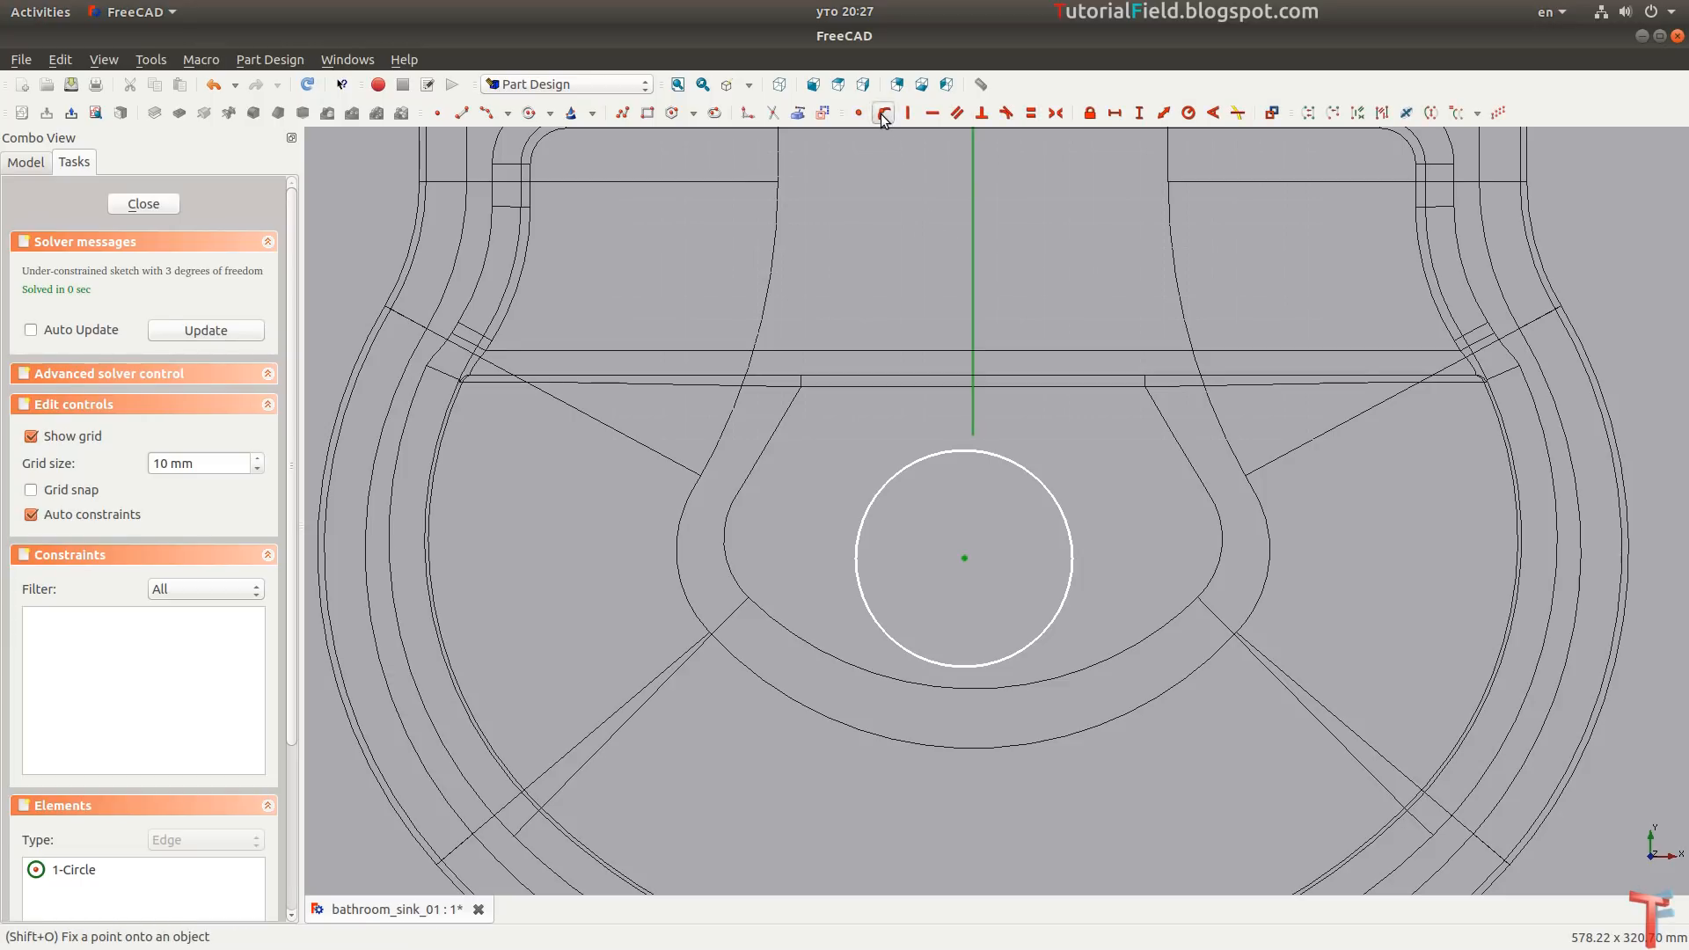
left_click(884, 113)
Constrain the circle's radius to 23 mm and add a vertical distance constraint to its centre.
left_click(1048, 475)
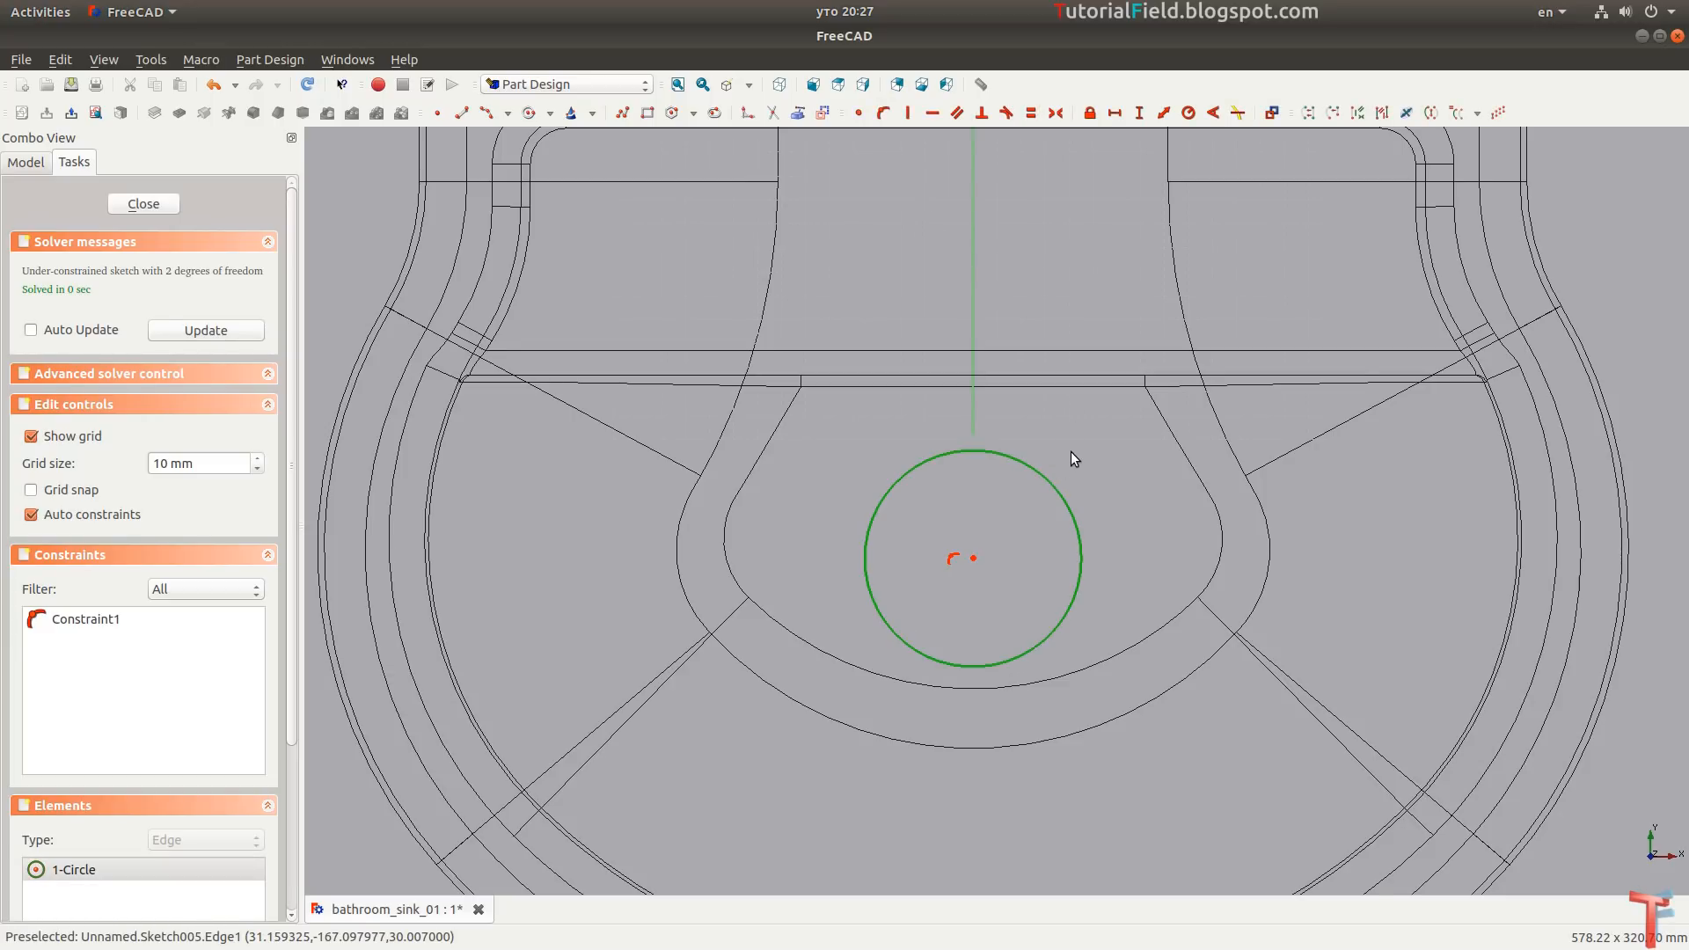
type("r23")
key("Return")
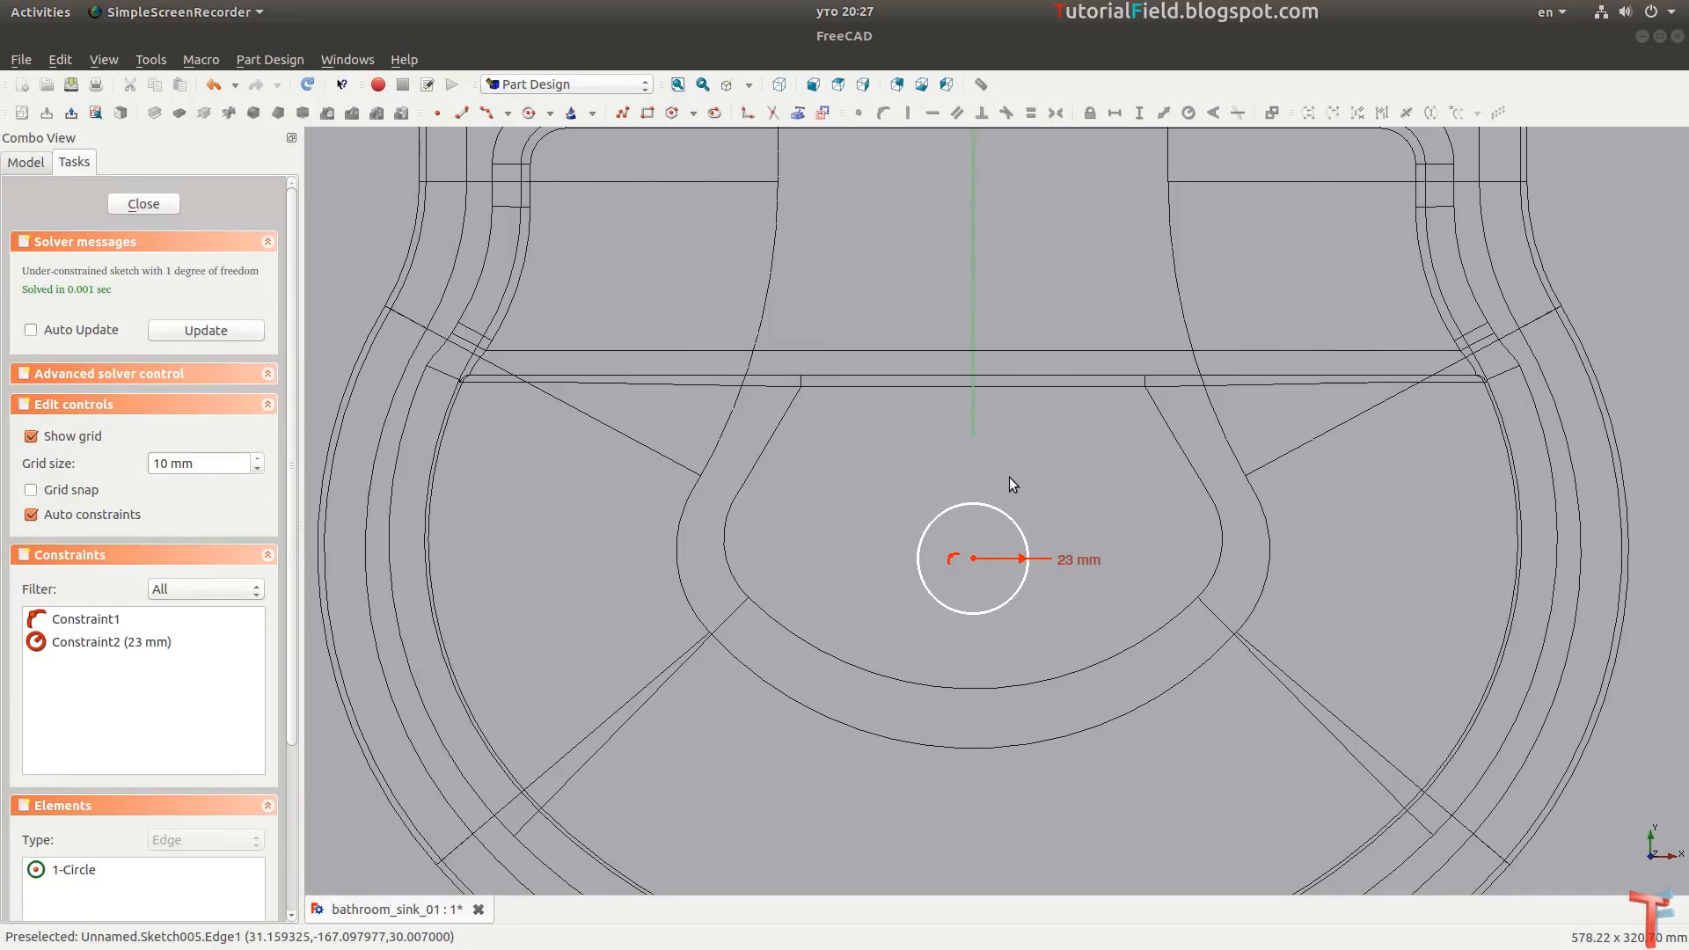
left_click(973, 558)
key("i")
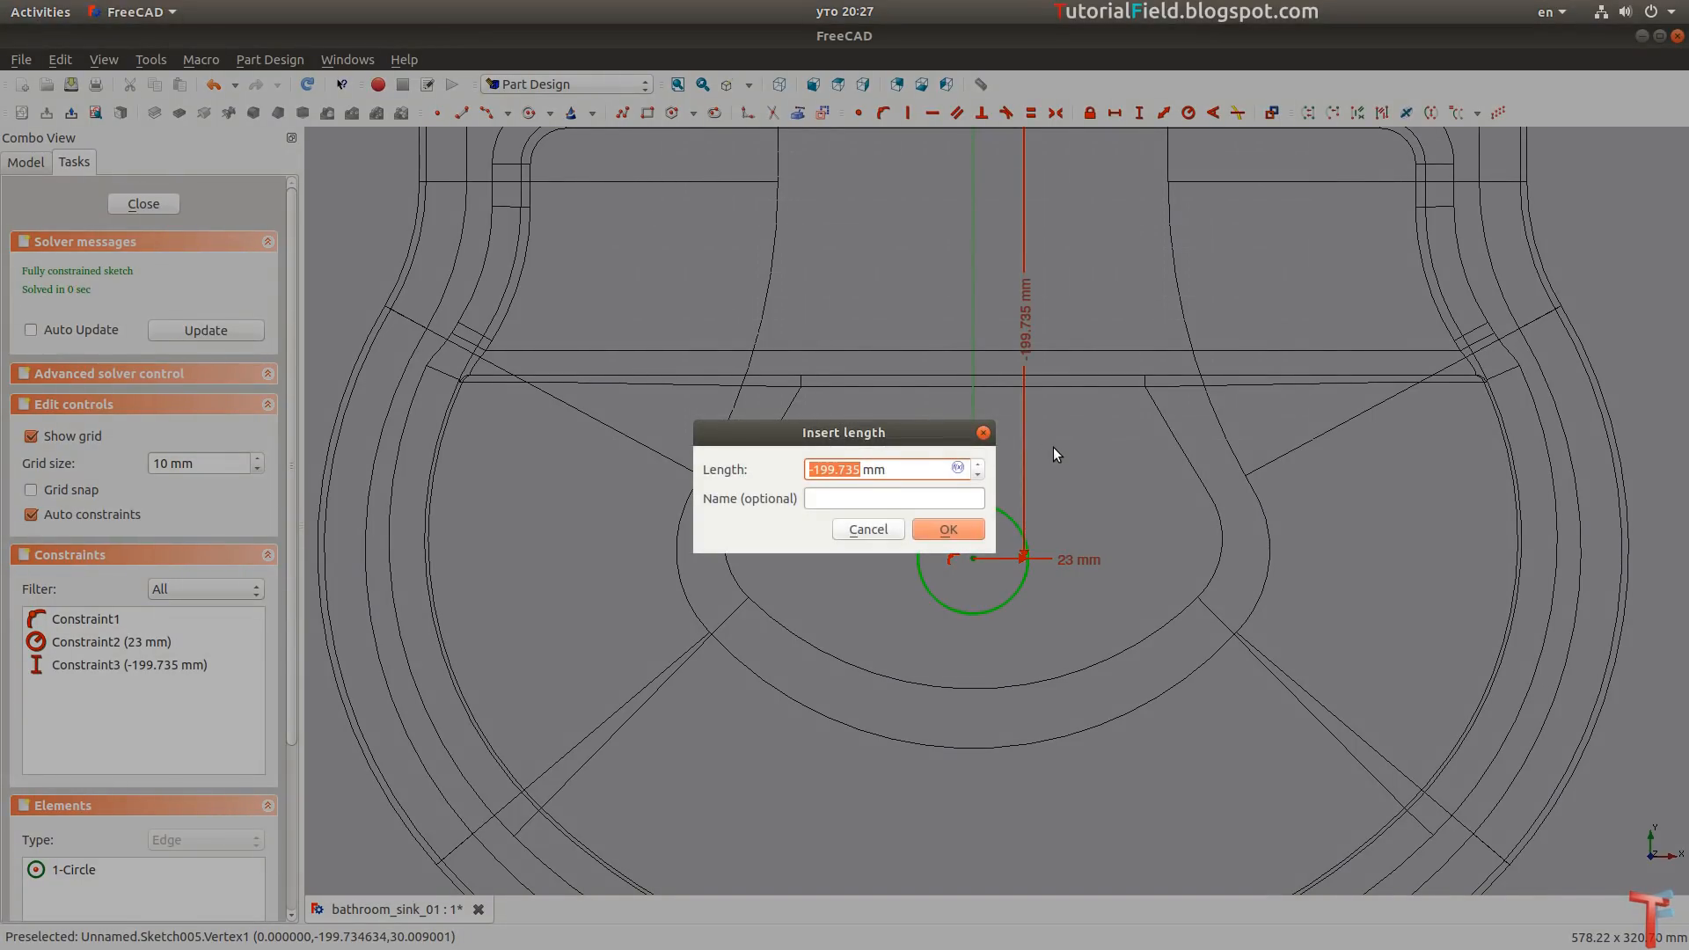
Set the drain circle's vertical distance from the origin to -175 mm and close the sketch.
type("-175")
key("Return")
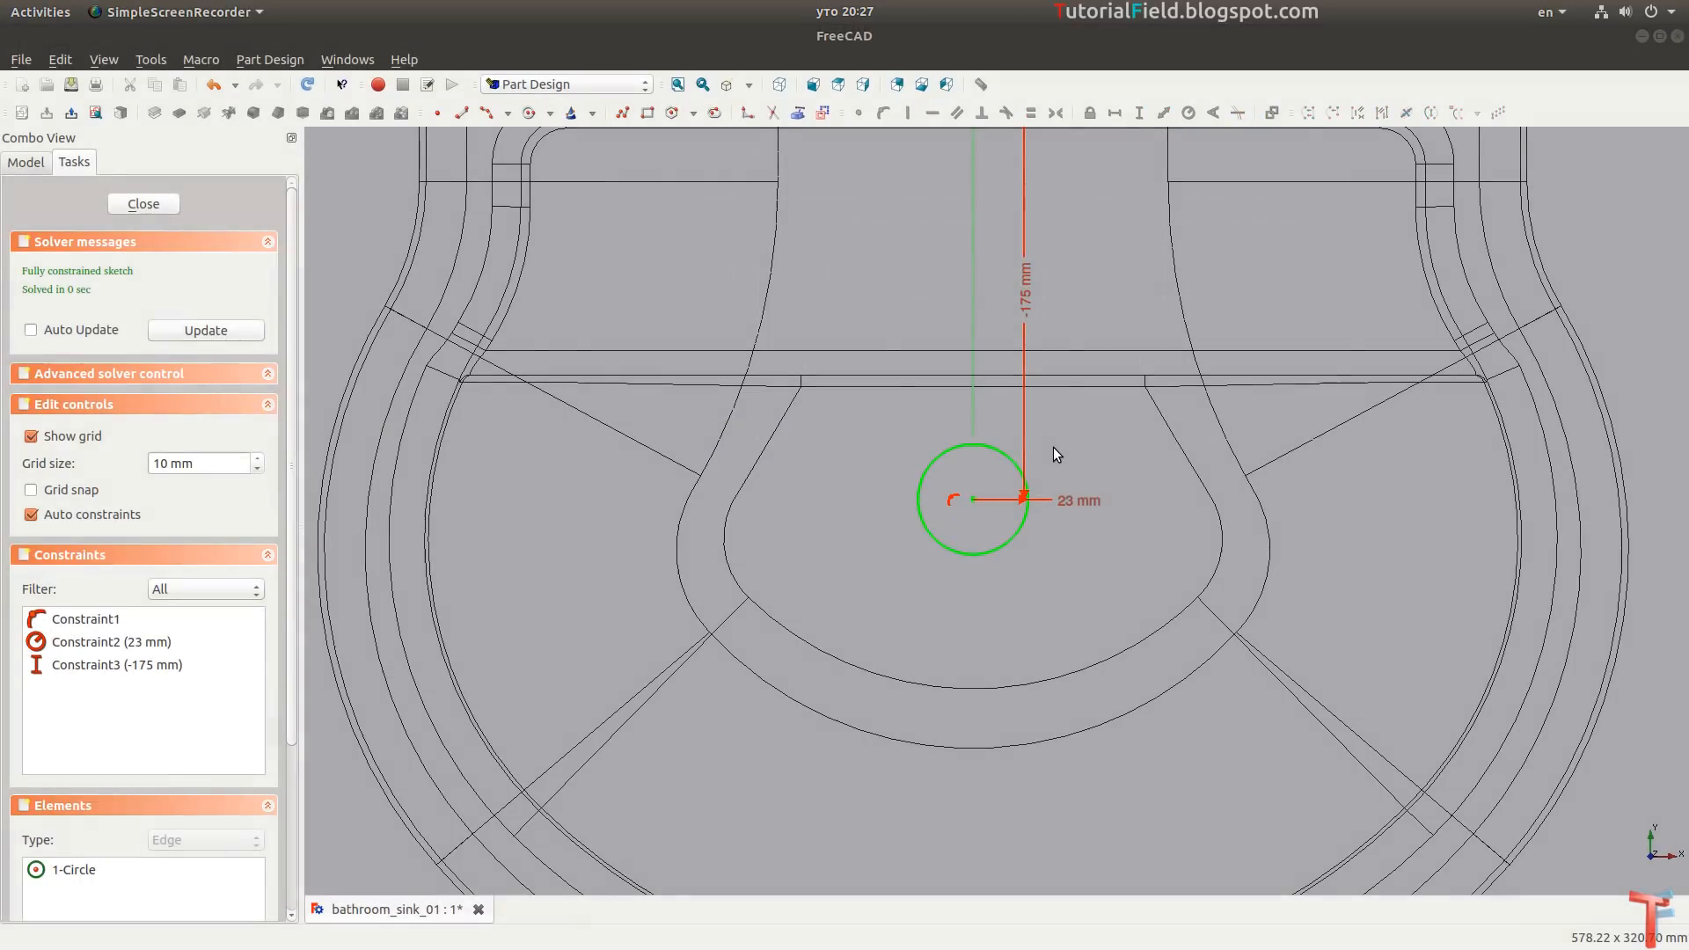
left_click(172, 209)
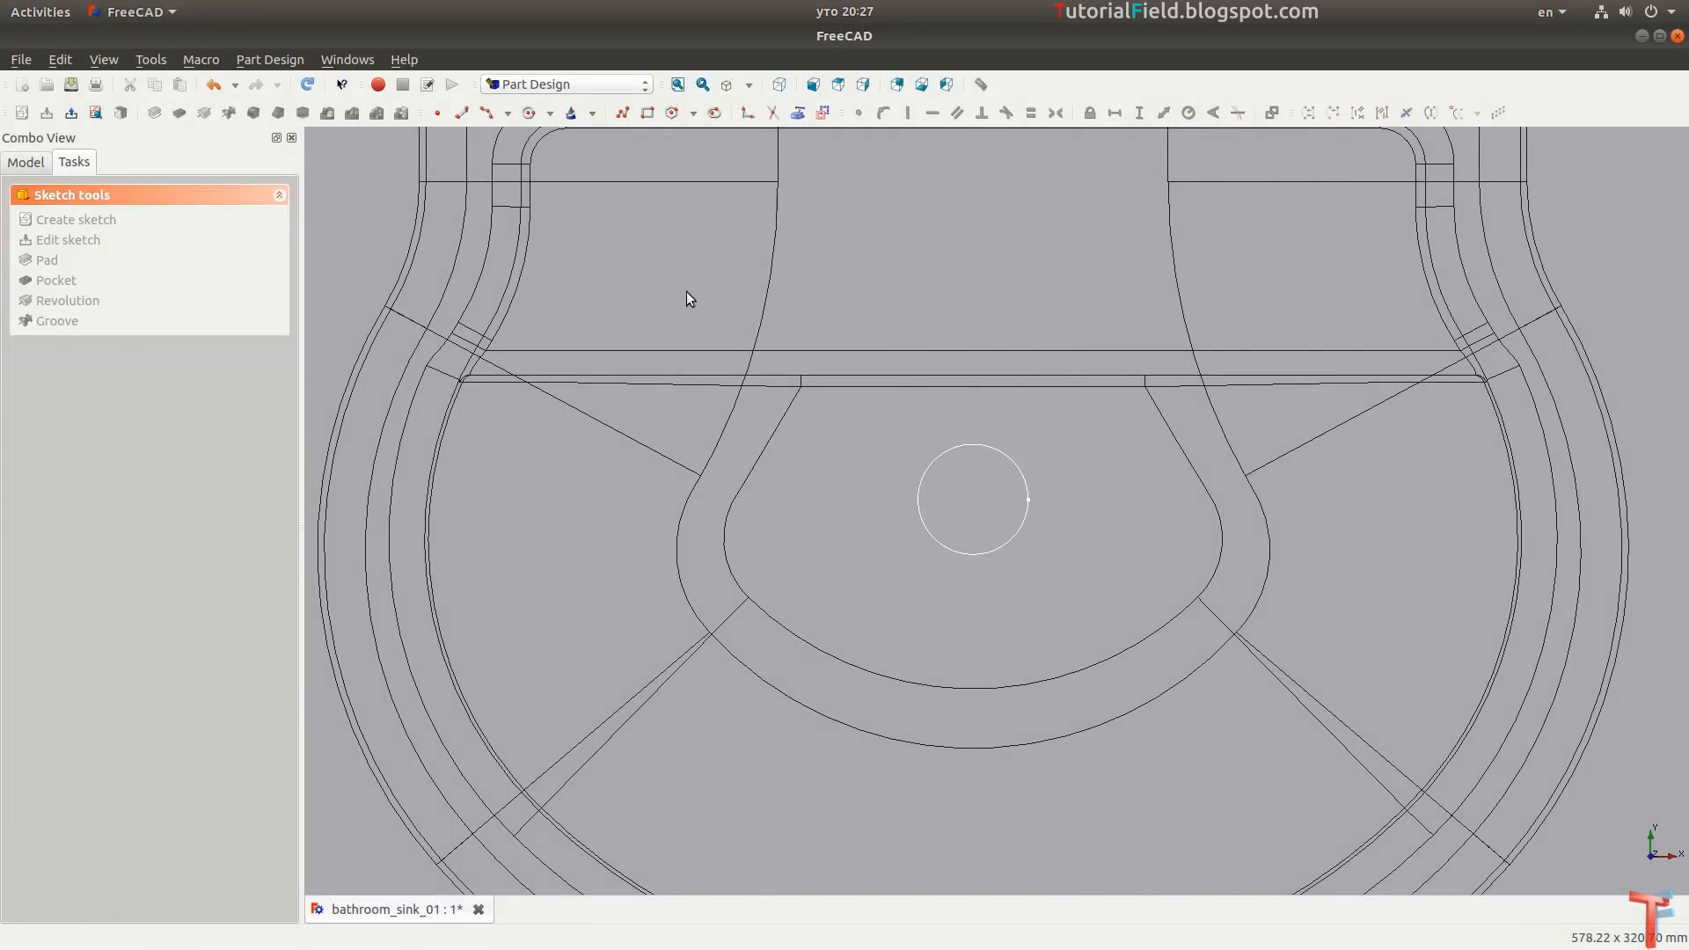
Display the sink shaded and pocket the circle sketch through all to cut the drain hole.
left_click(749, 84)
left_click(753, 106)
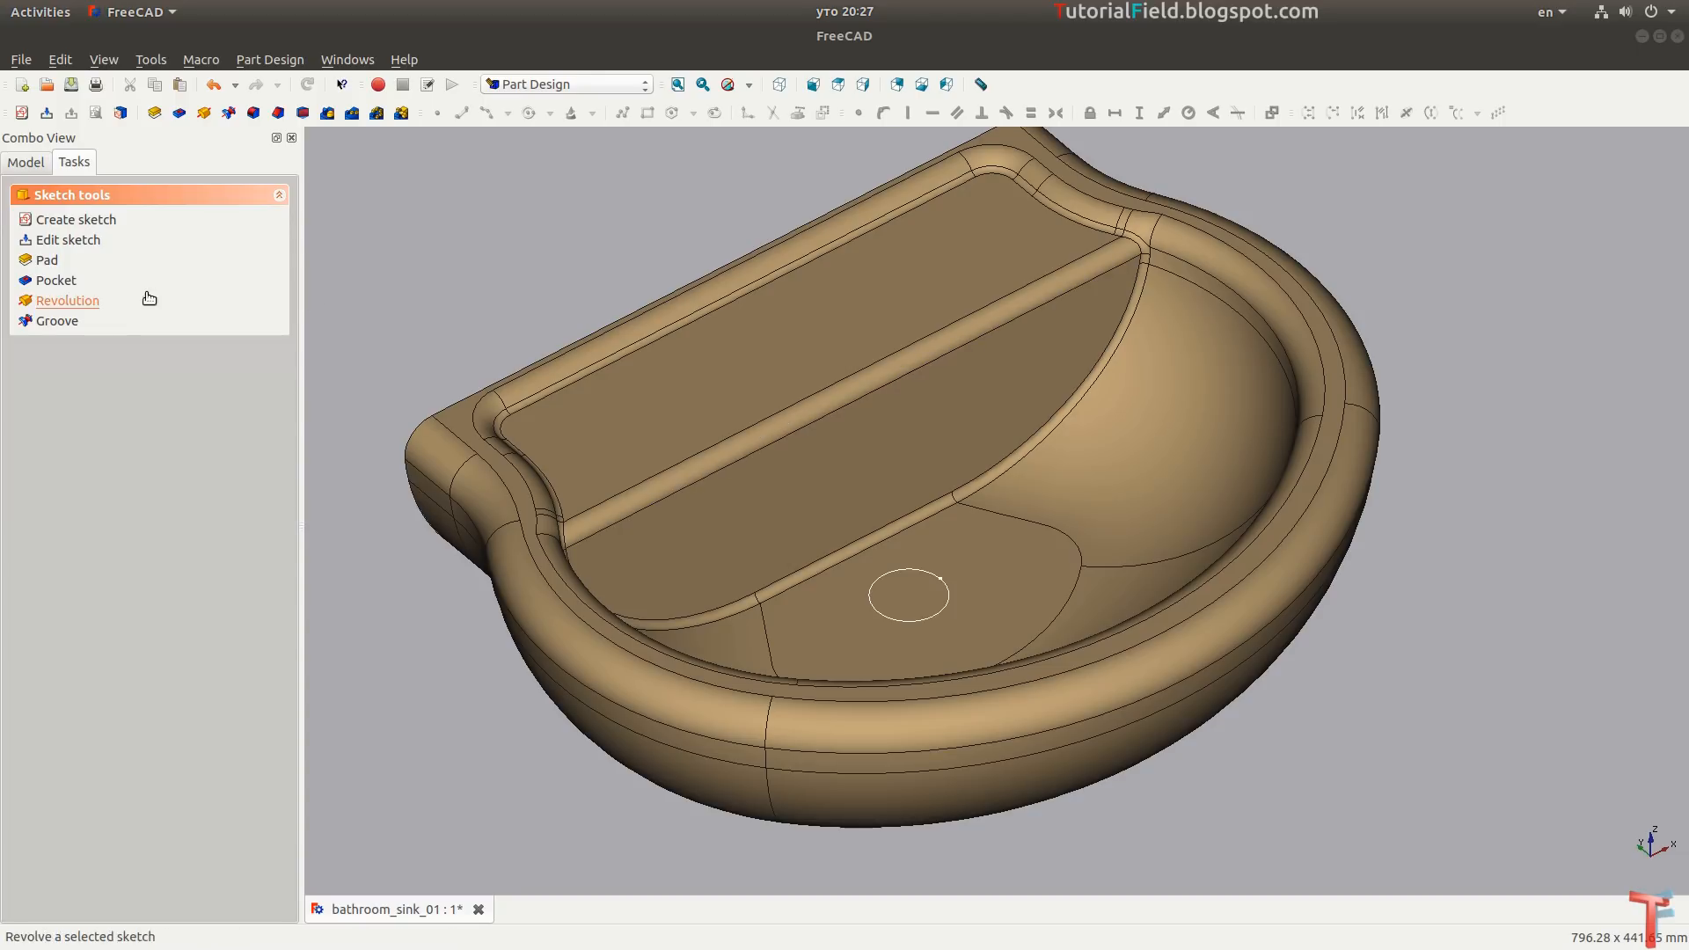
left_click(54, 280)
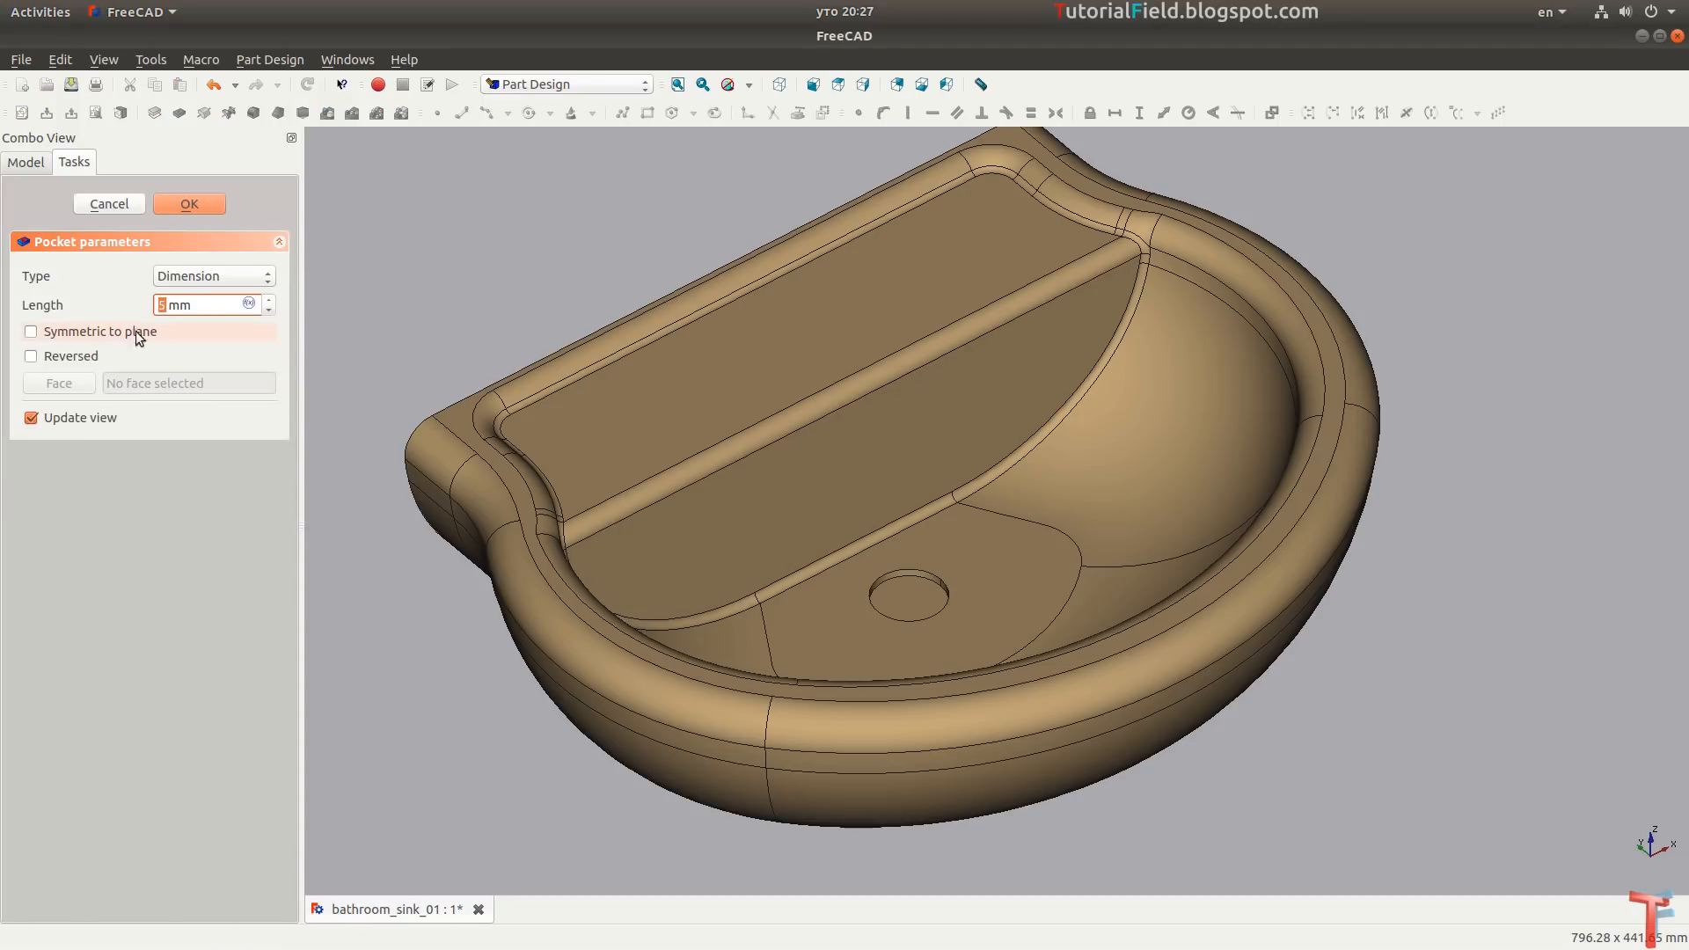
left_click(211, 276)
left_click(218, 295)
mouse_move(871, 425)
middle_mouse_down()
mouse_move(860, 470)
mouse_move(863, 457)
middle_mouse_up()
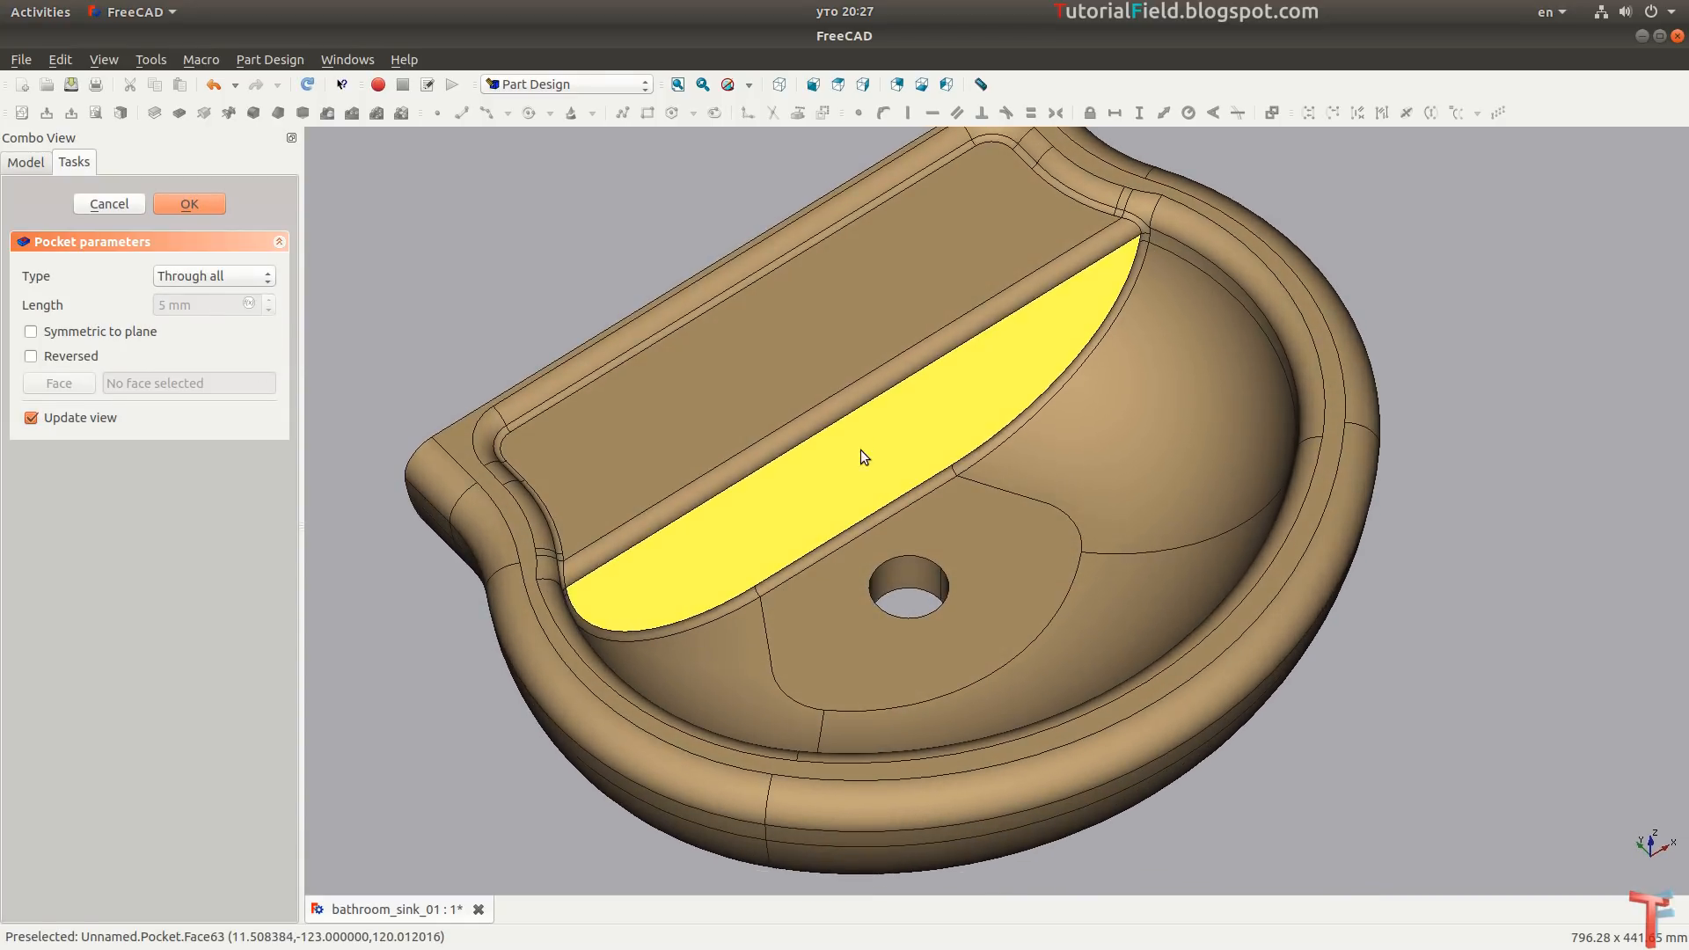
left_click(193, 203)
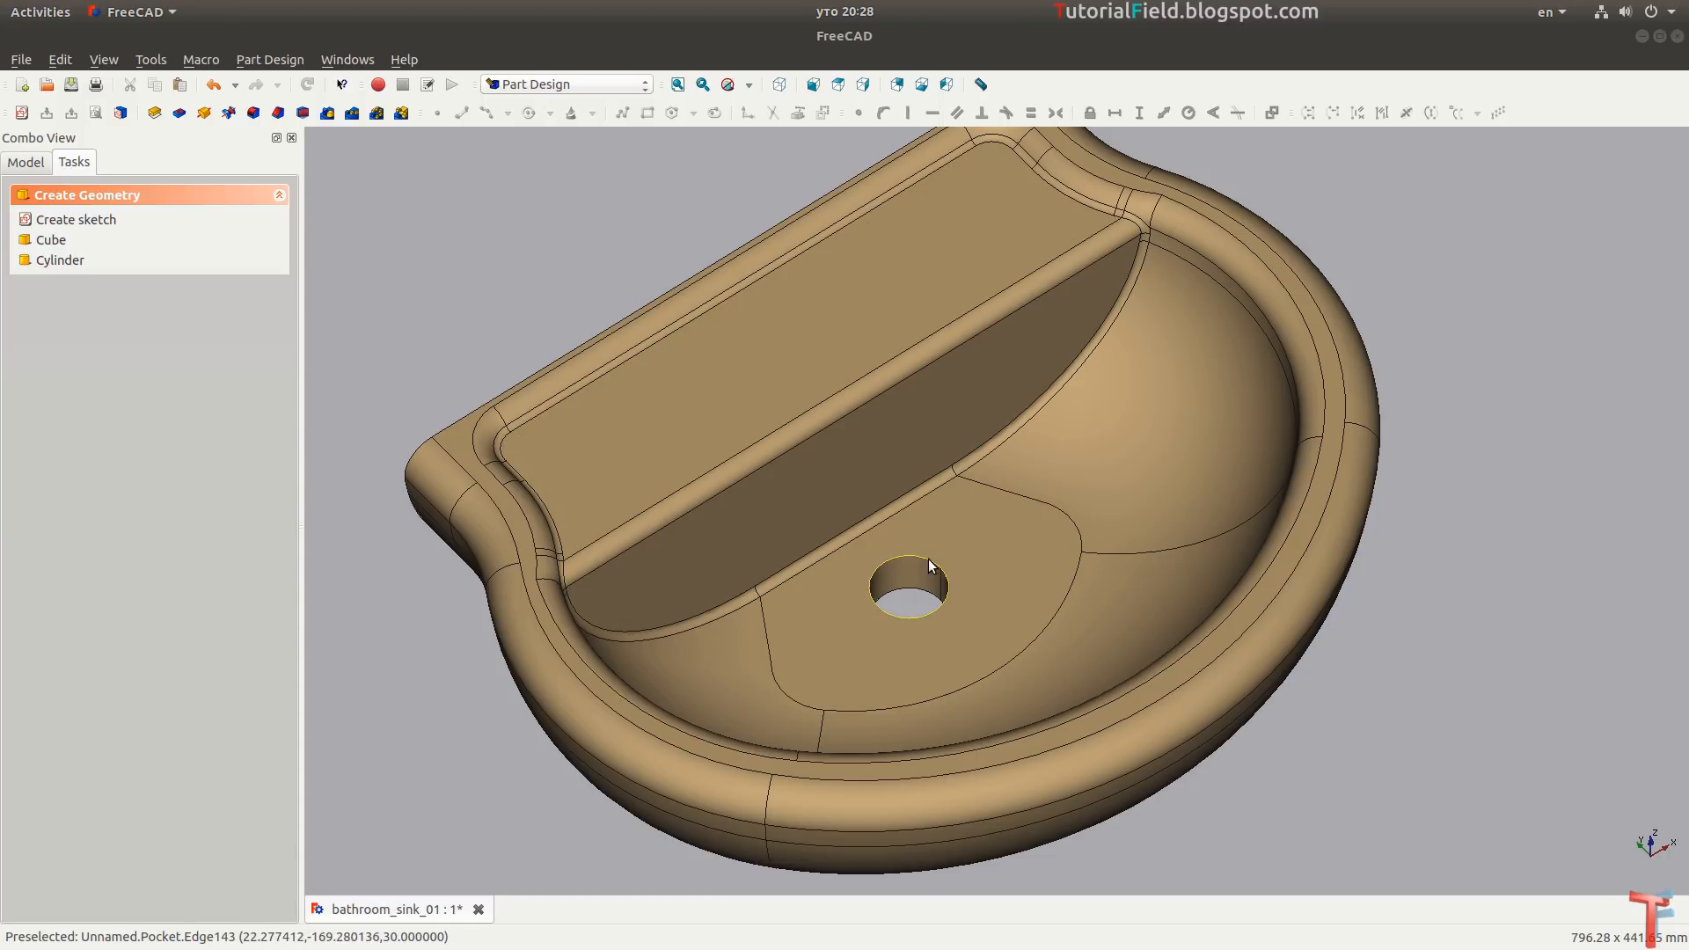
Chamfer the upper edge of the drain hole by 9.75 mm with the Part workbench.
left_click(927, 561)
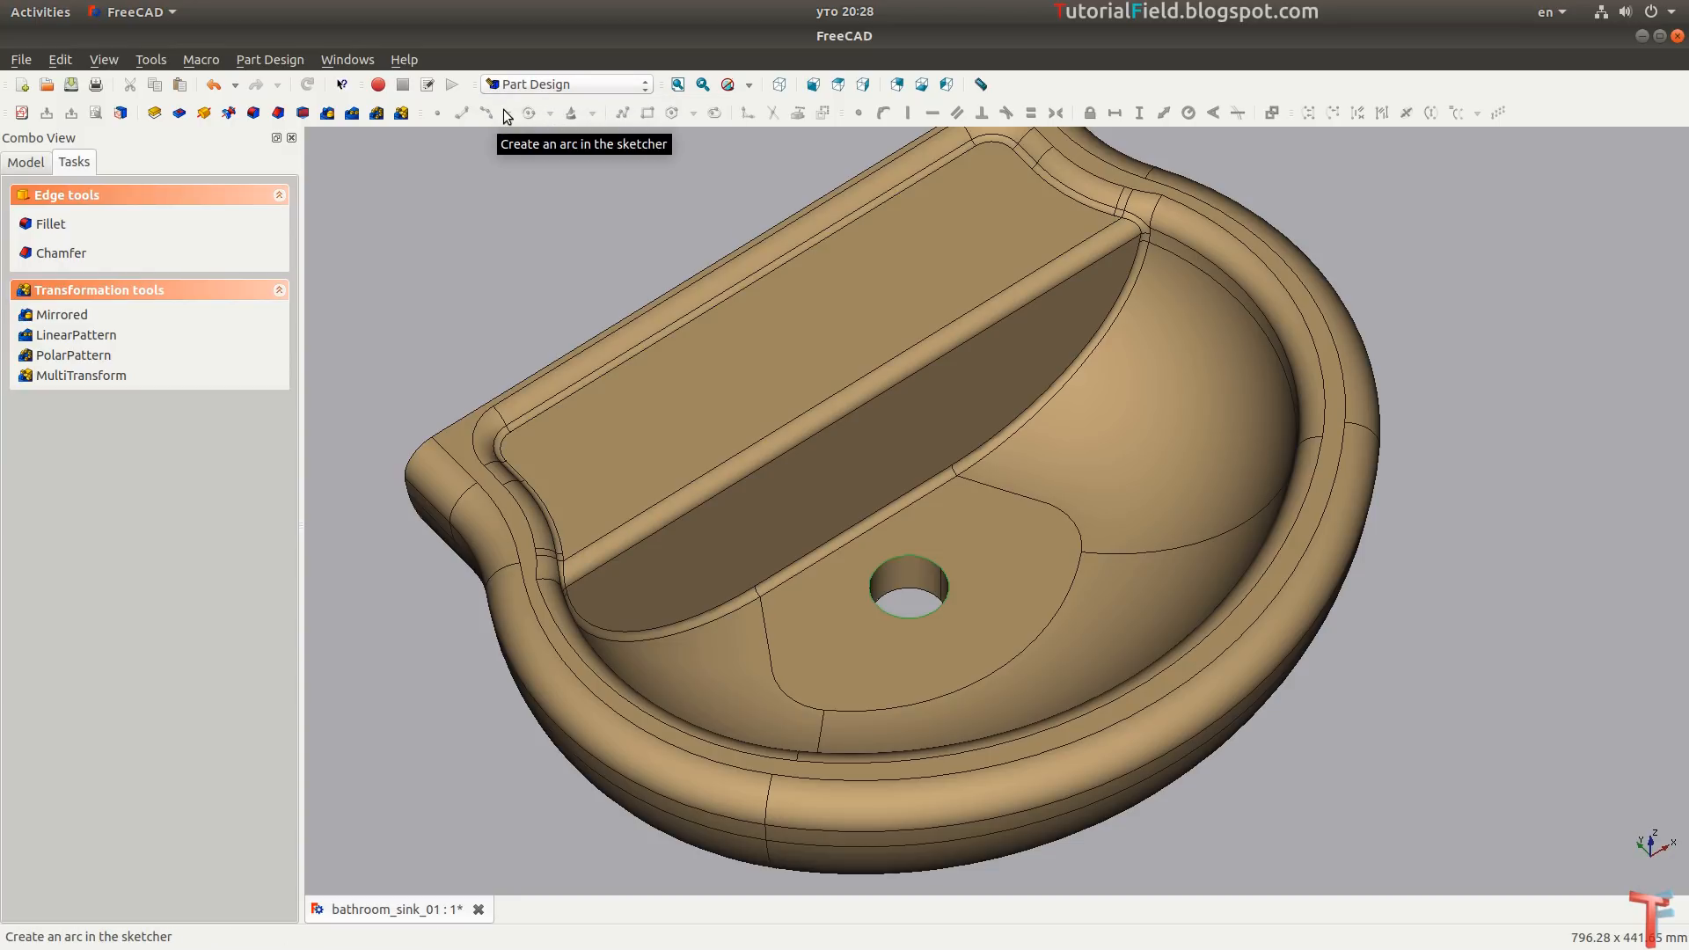
left_click(528, 86)
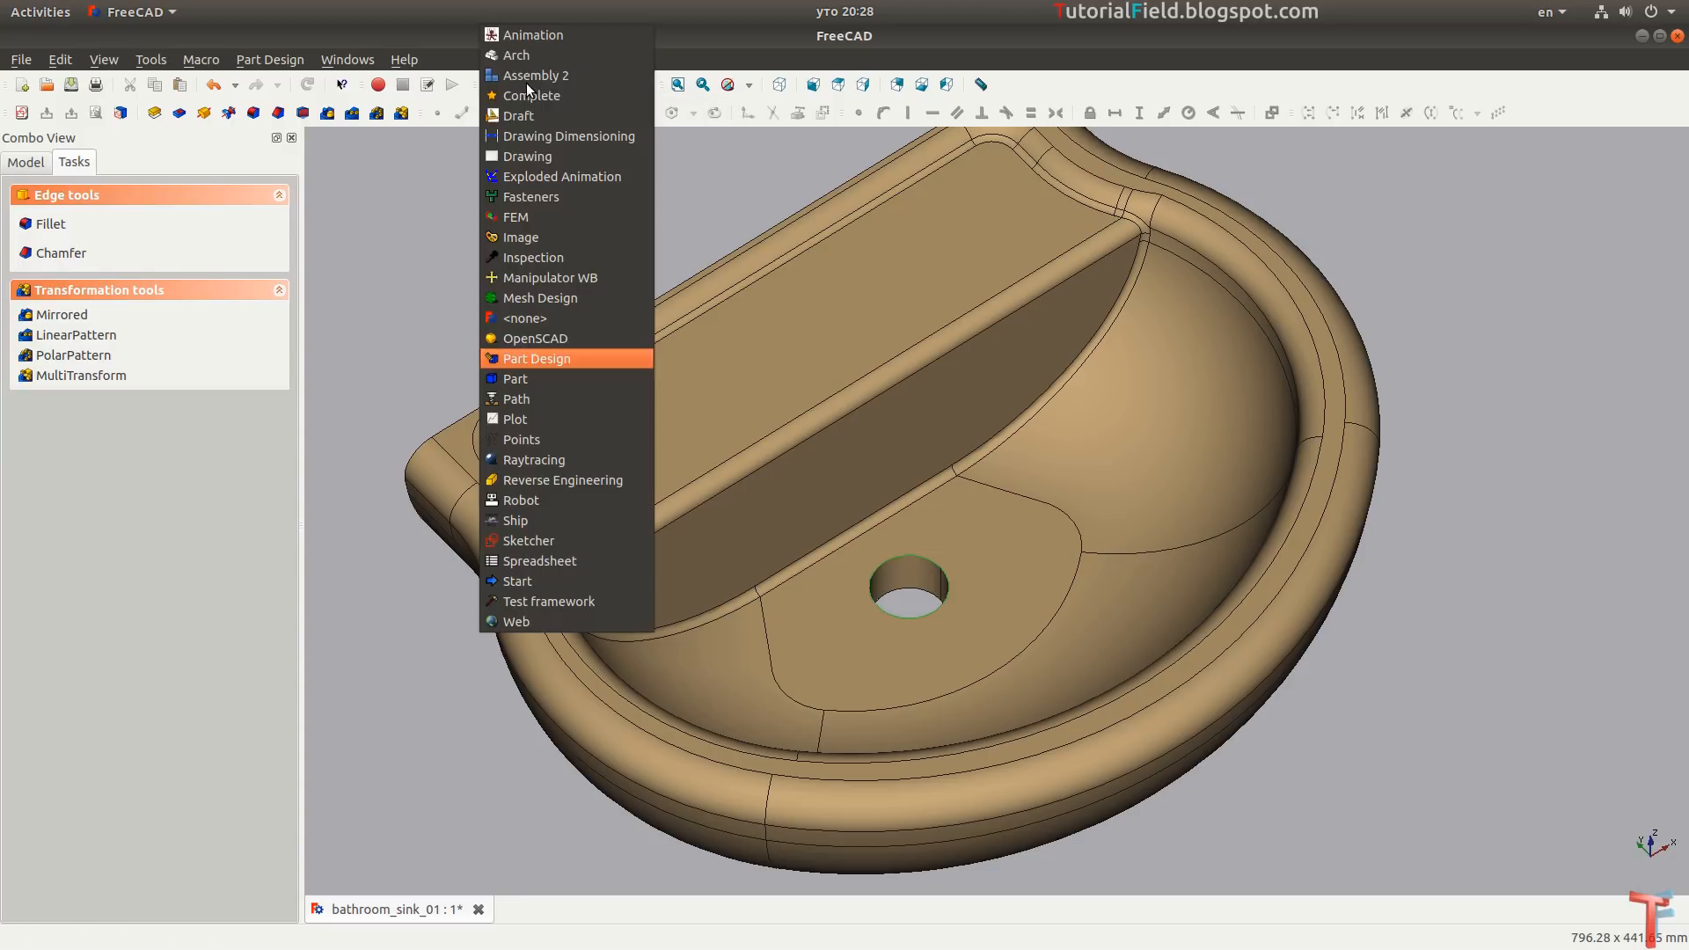
left_click(547, 381)
left_click(303, 113)
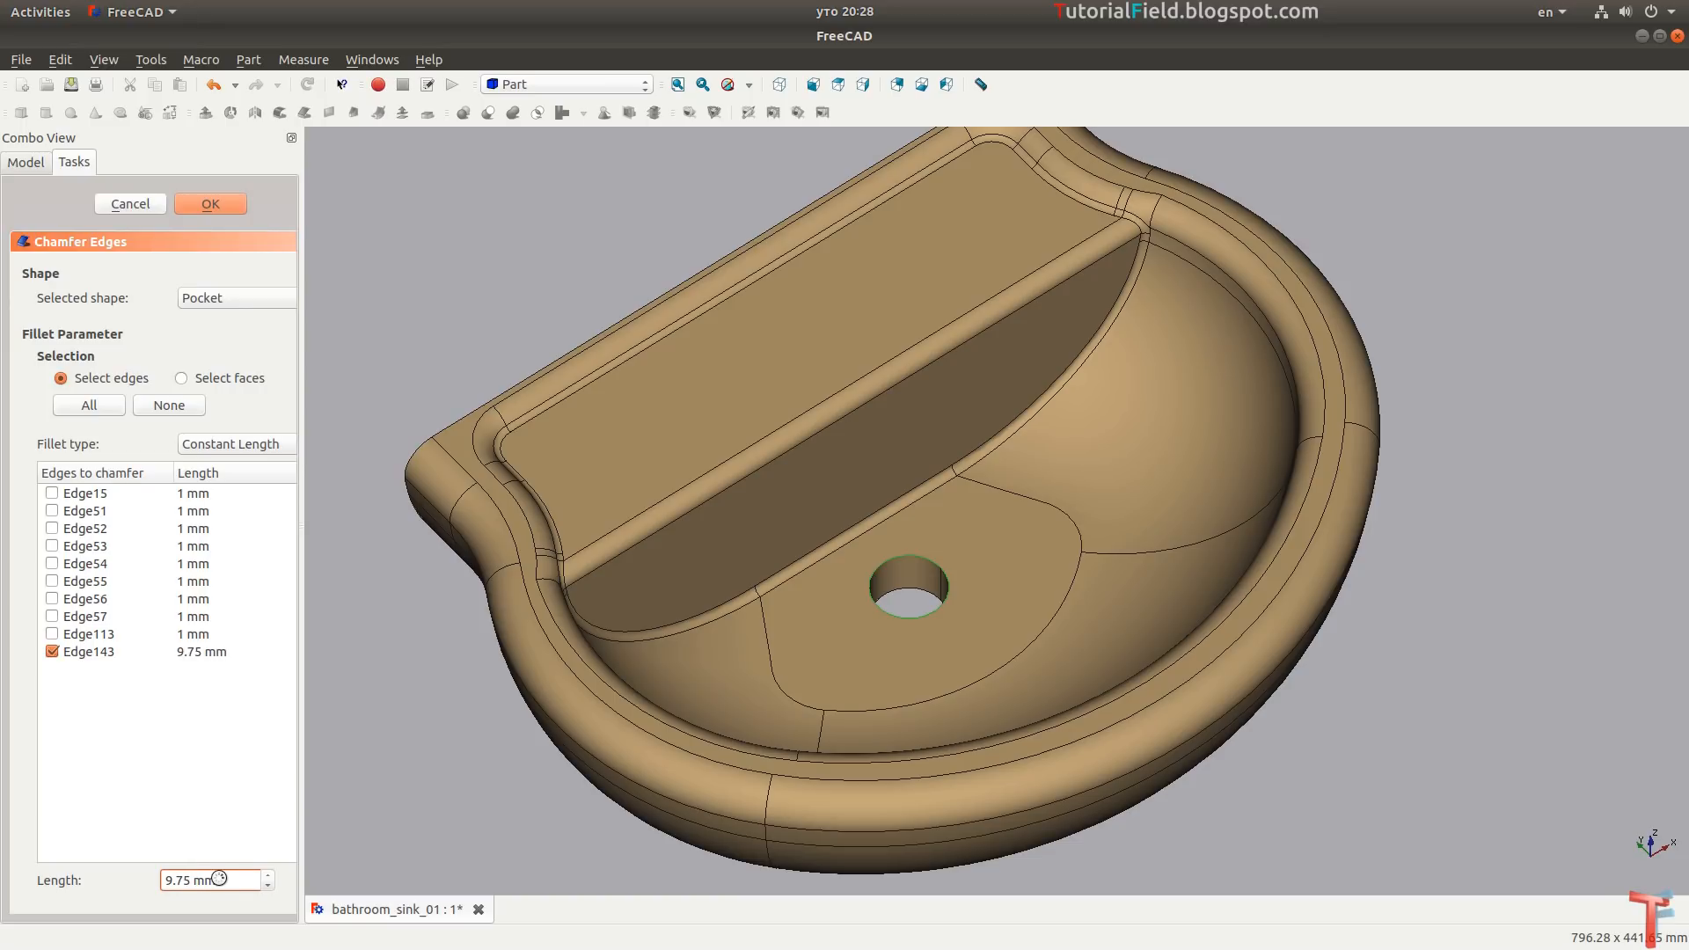
key("Return")
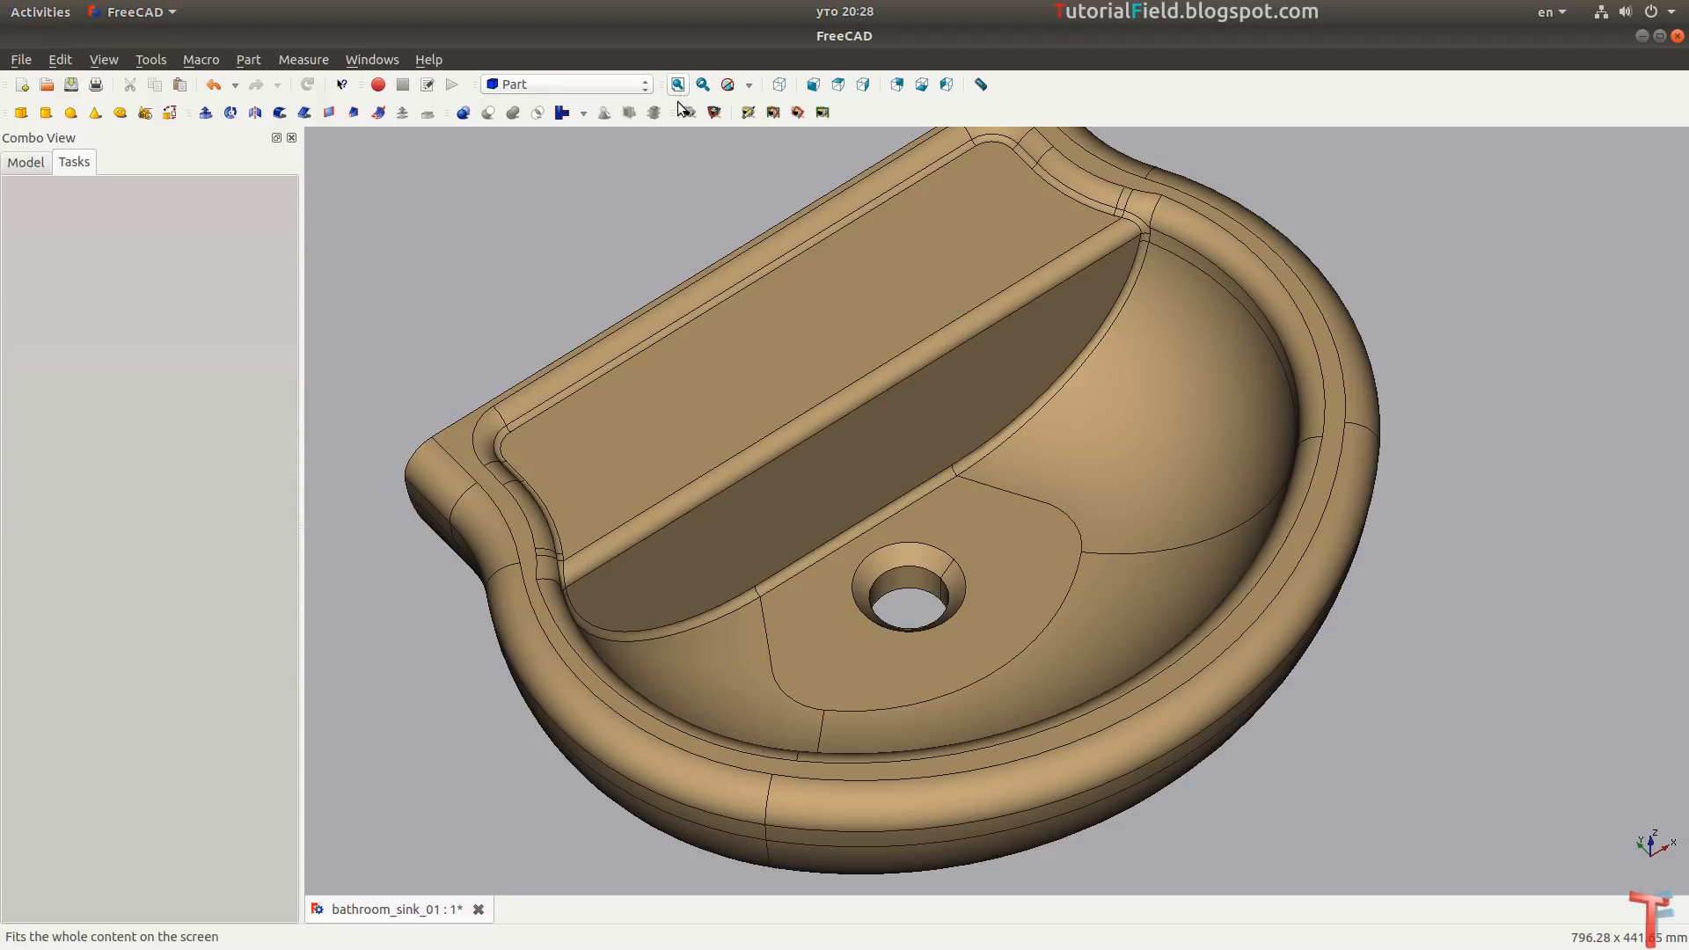
Inspect the chamfered drain hole, return to the axonometric view and save the document.
middle_click_drag(649, 609, 717, 509)
mouse_move(600, 769)
middle_mouse_down()
mouse_move(781, 448)
mouse_move(720, 626)
mouse_move(620, 759)
middle_mouse_up()
middle_click_drag(983, 475, 772, 515)
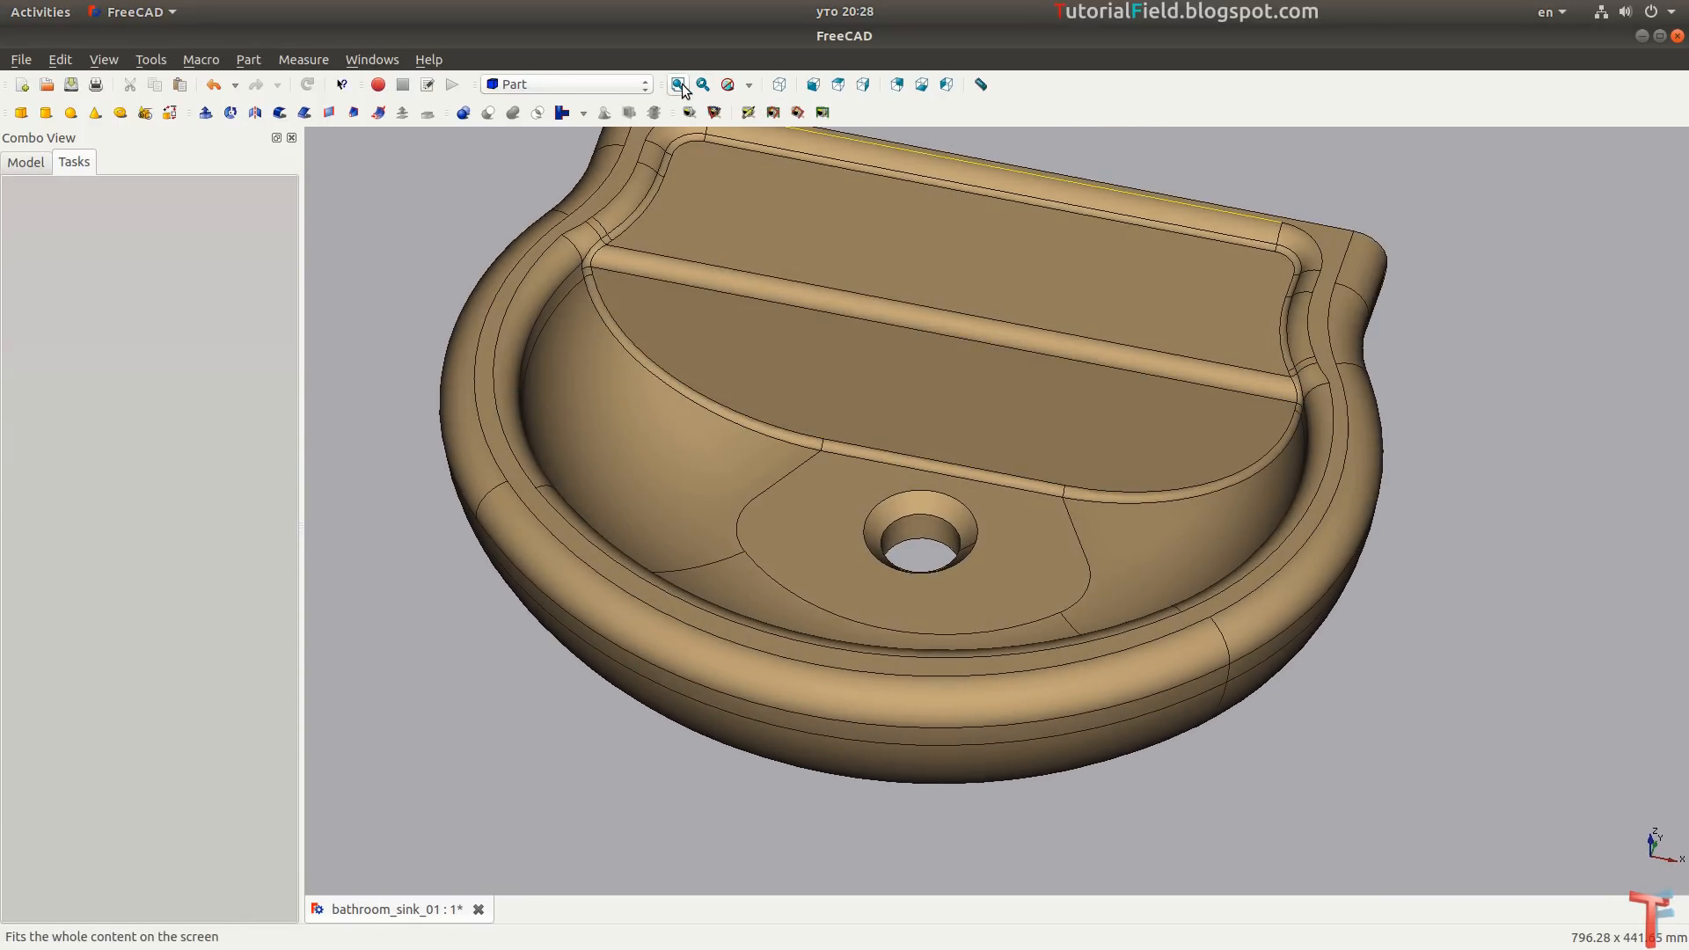
left_click(778, 84)
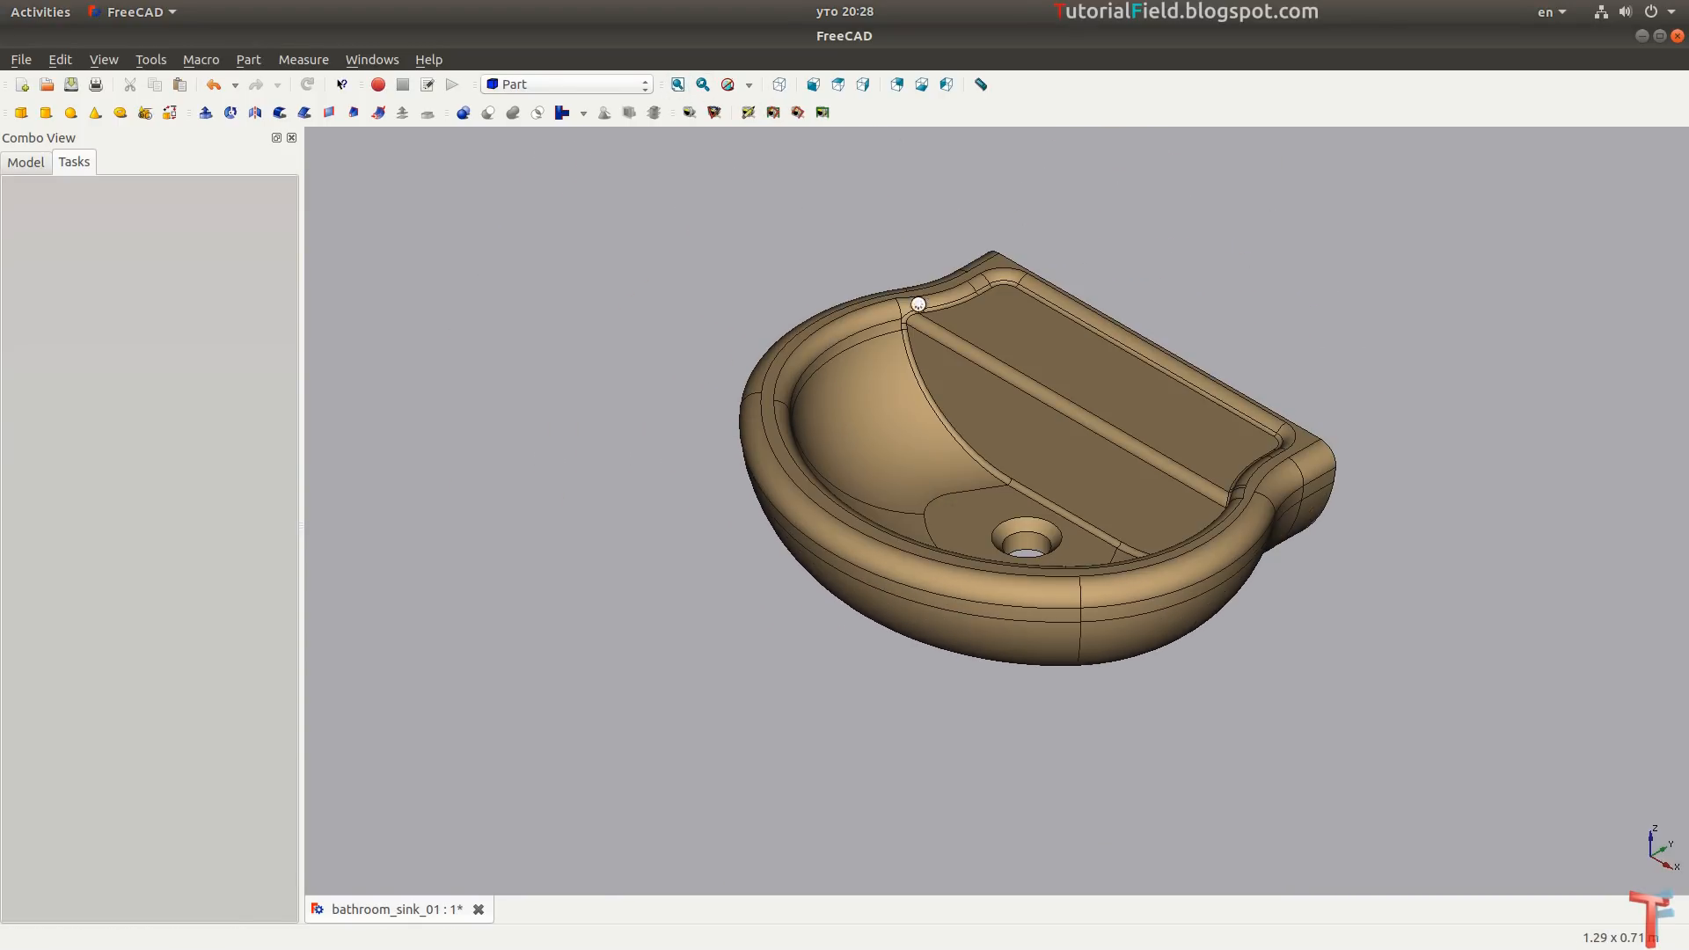
key("ctrl+s")
key("alt+Tab")
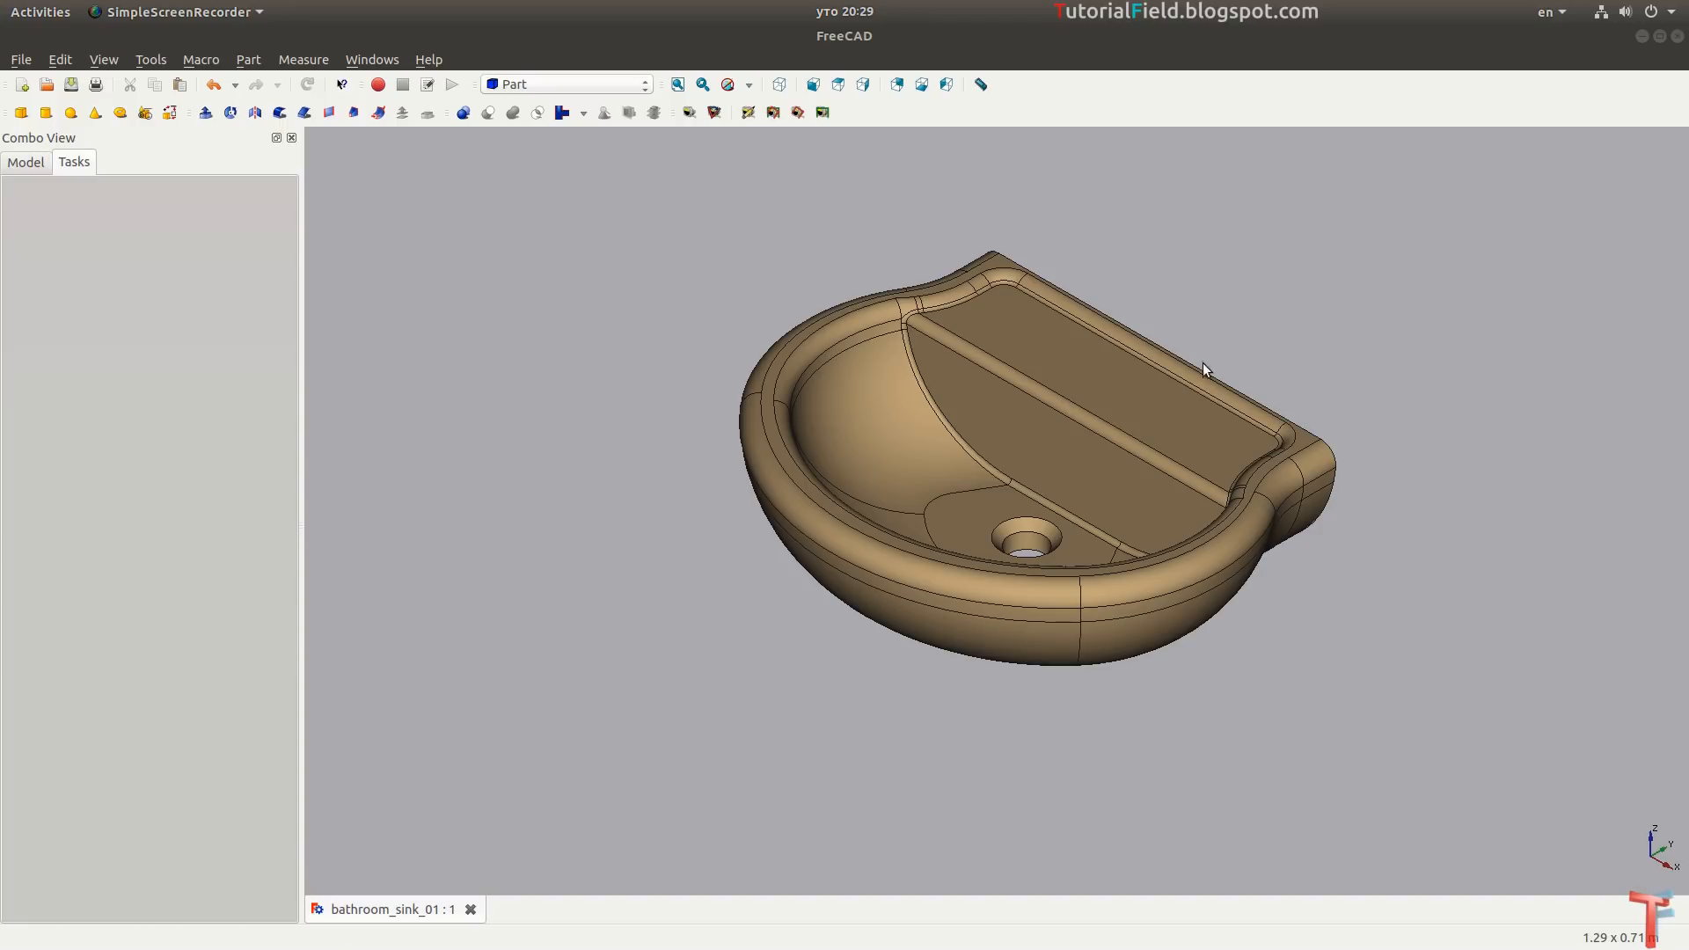
Create a new Part Design sketch on the YZ plane with reversed direction.
left_click(563, 83)
left_click(521, 371)
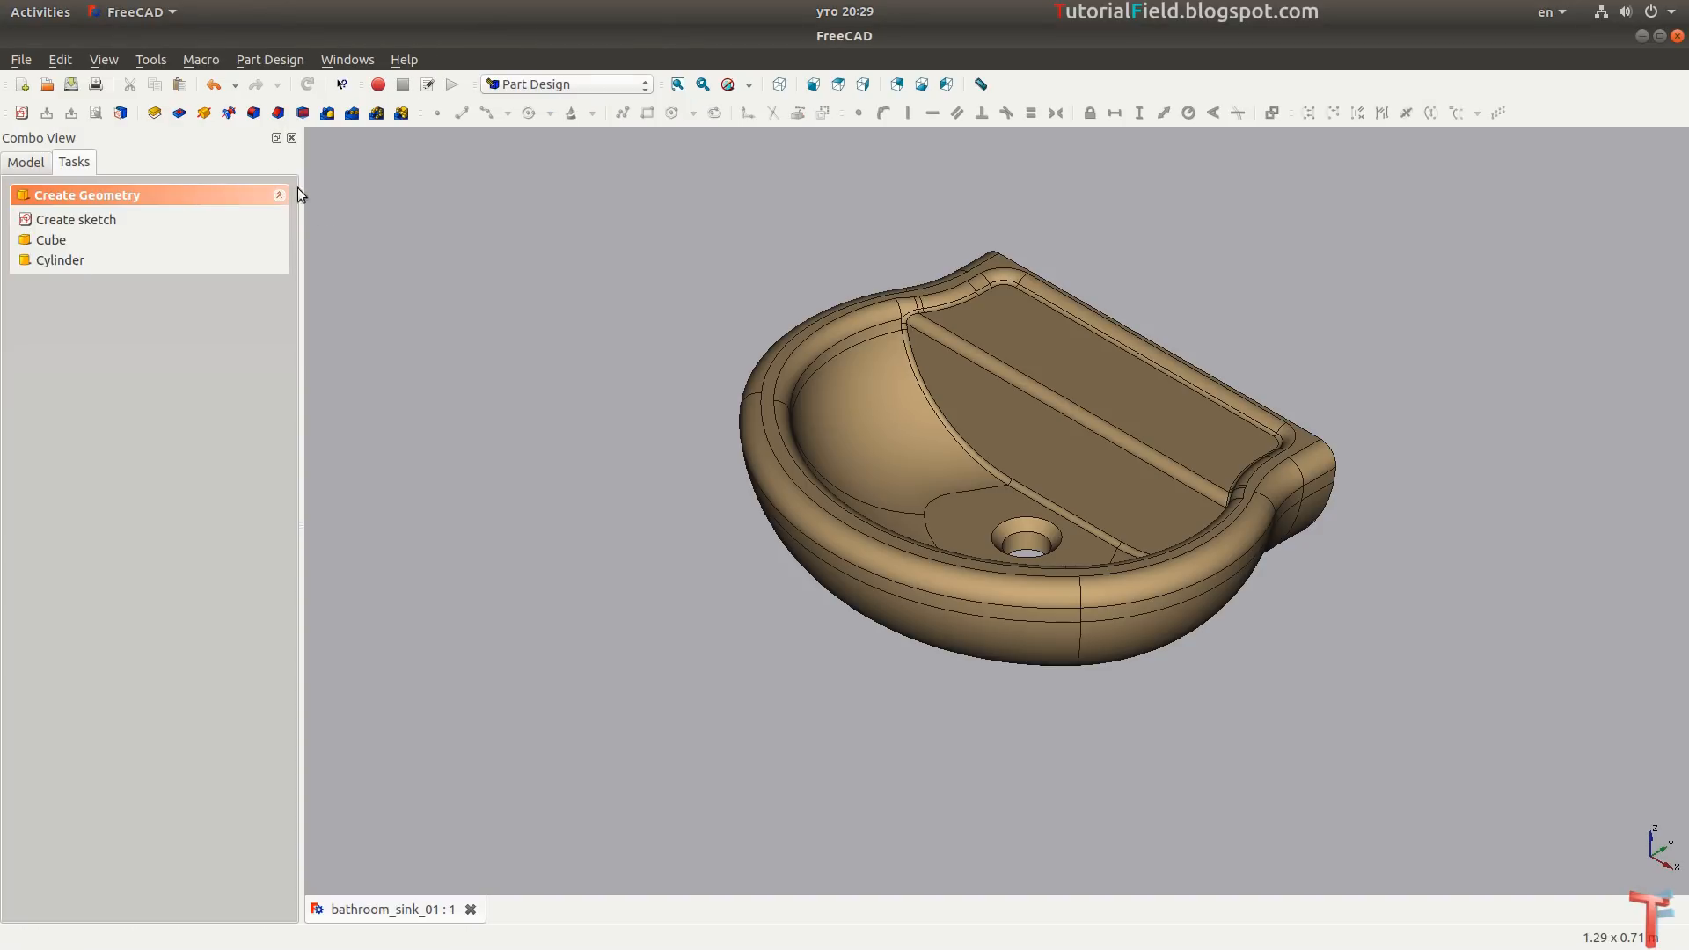
left_click(22, 113)
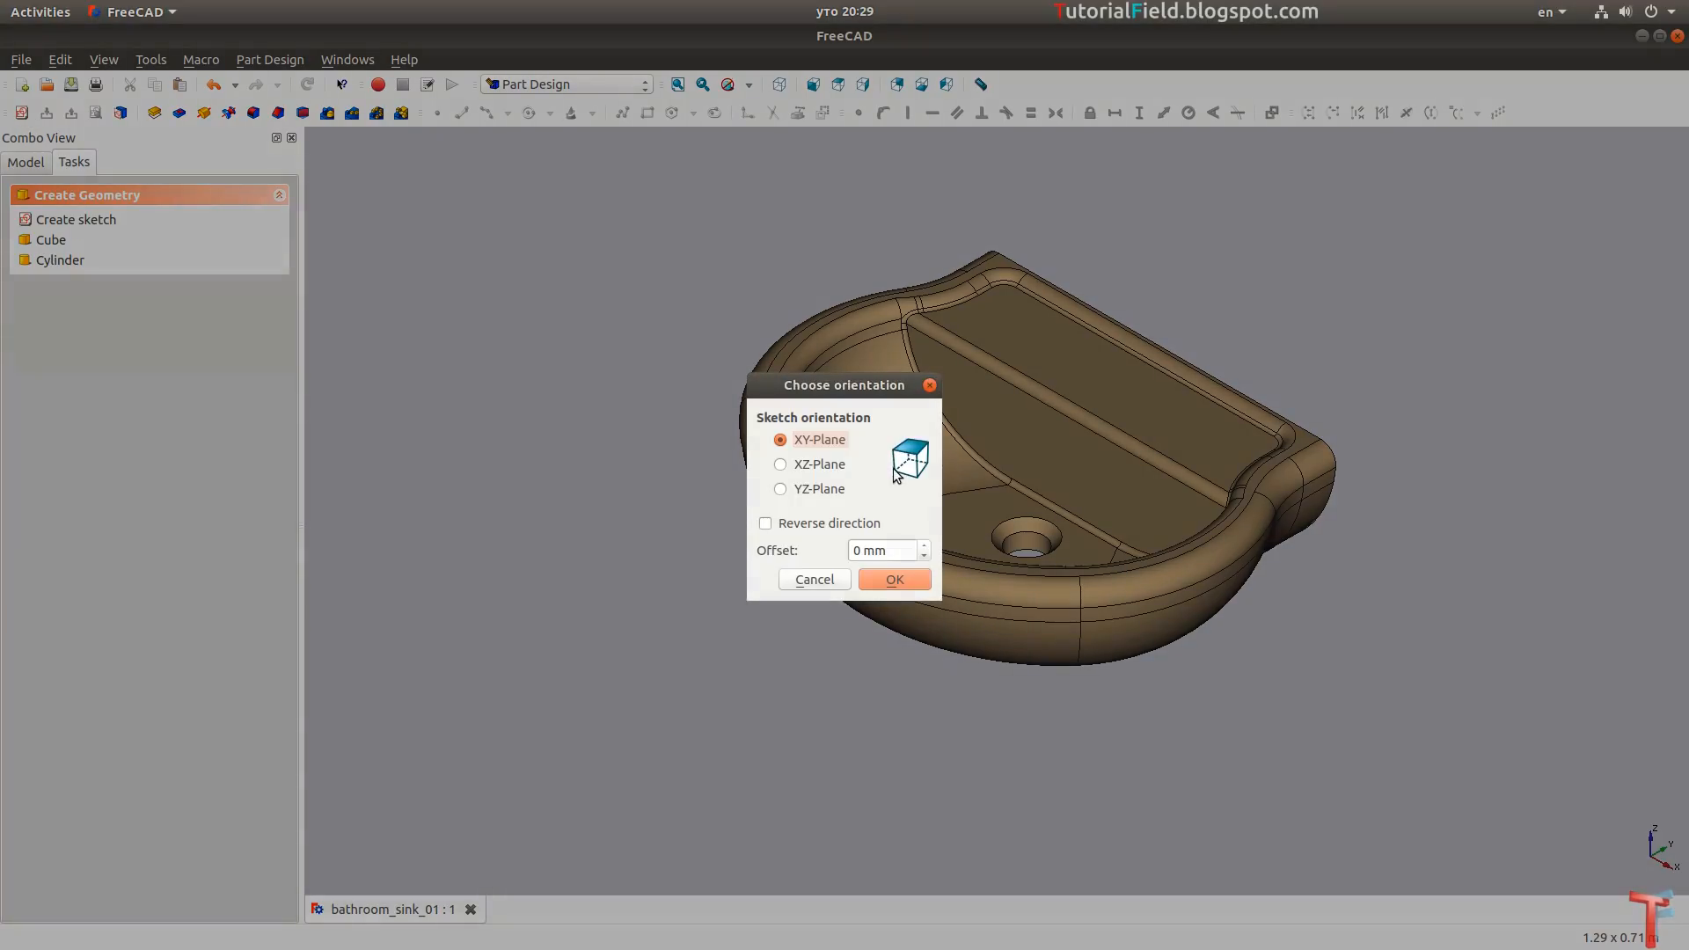
left_click(814, 491)
left_click(880, 523)
left_click(867, 579)
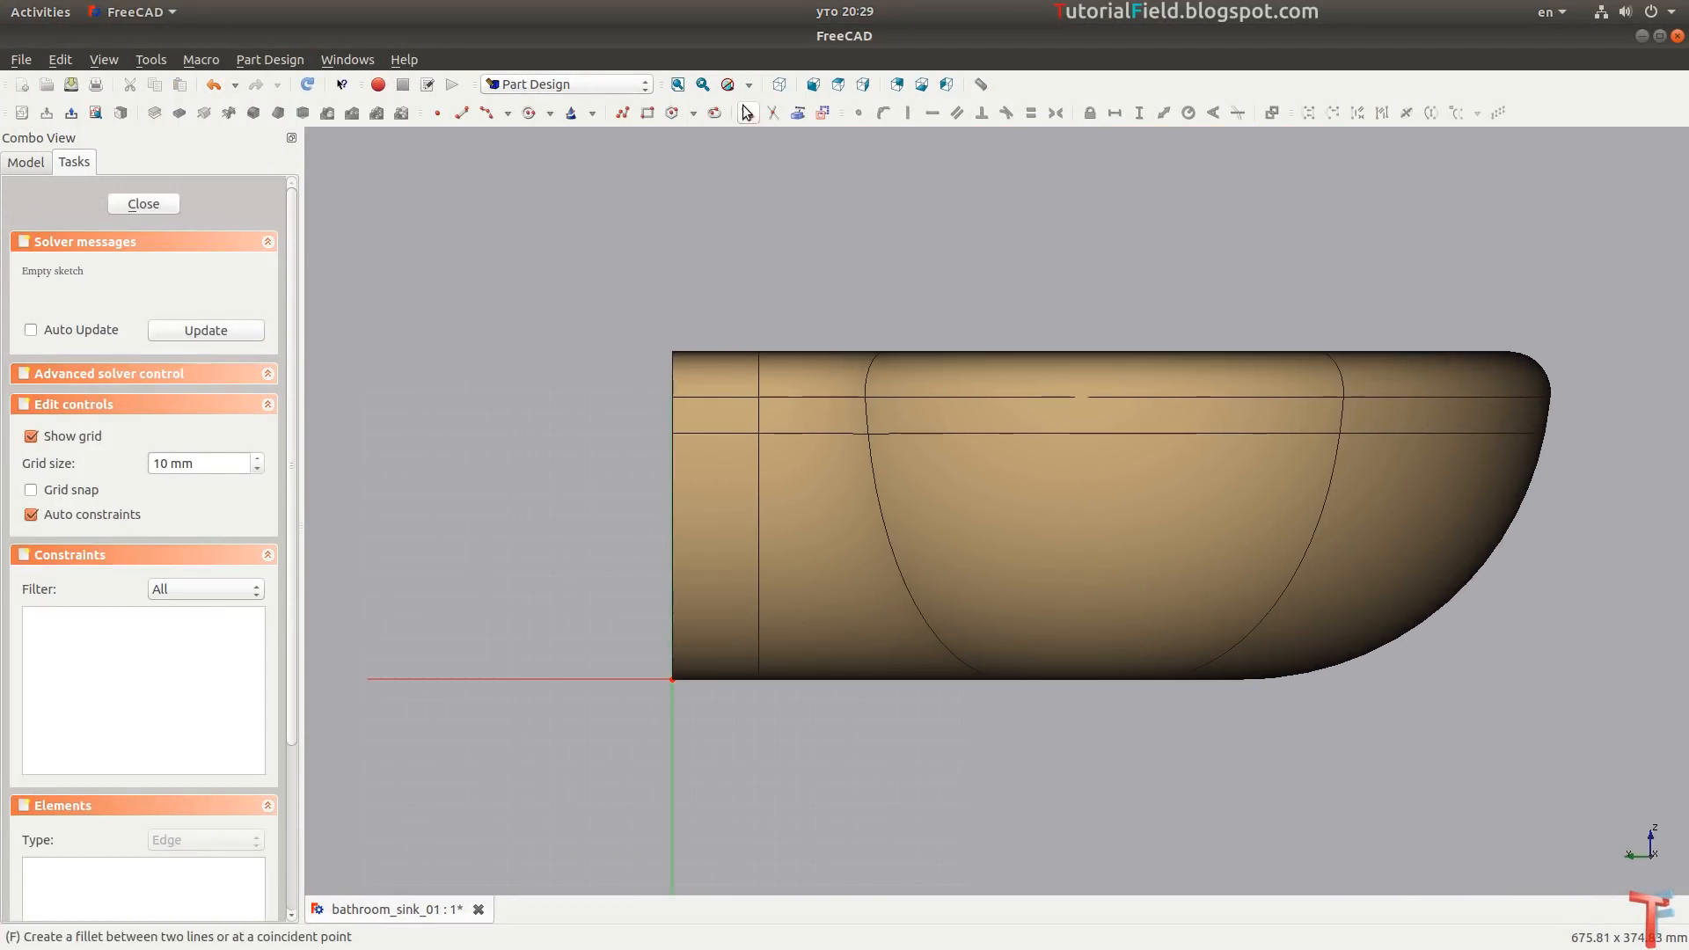
Show the model as wireframe and draw an open U-shaped polyline of three lines inside the sink's rear section.
left_click(749, 84)
left_click(755, 161)
scroll(798, 583, "up", 3)
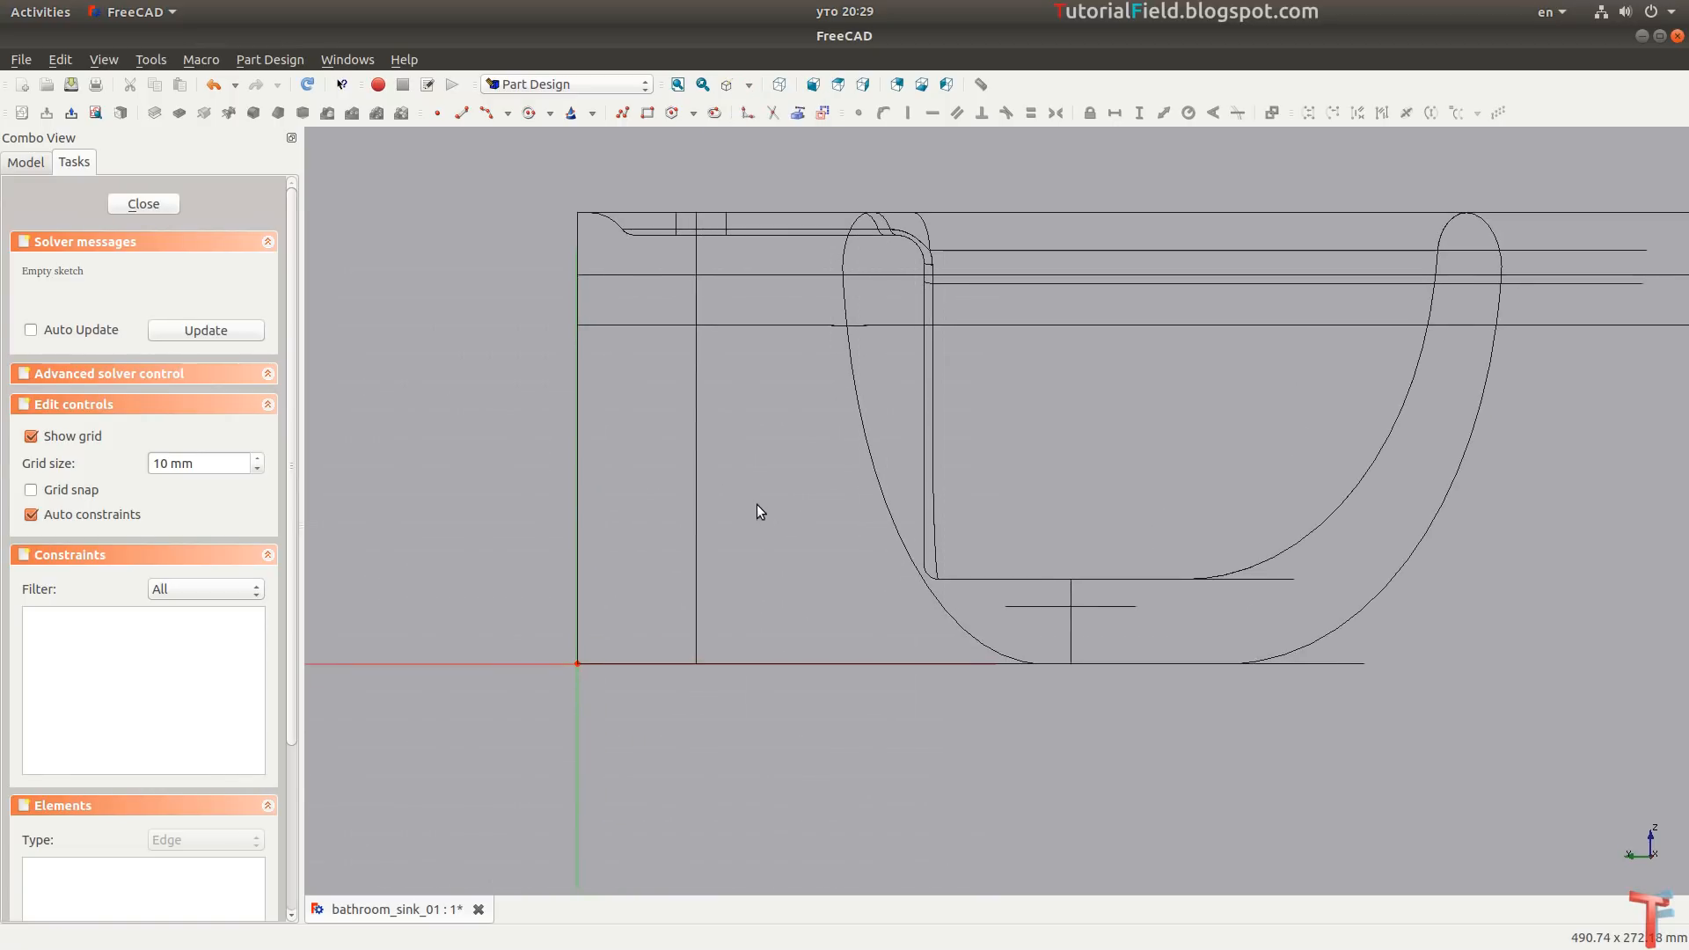
scroll(750, 529, "up", 1)
mouse_move(756, 504)
middle_mouse_down()
mouse_move(780, 554)
mouse_move(762, 521)
mouse_move(721, 523)
middle_mouse_up()
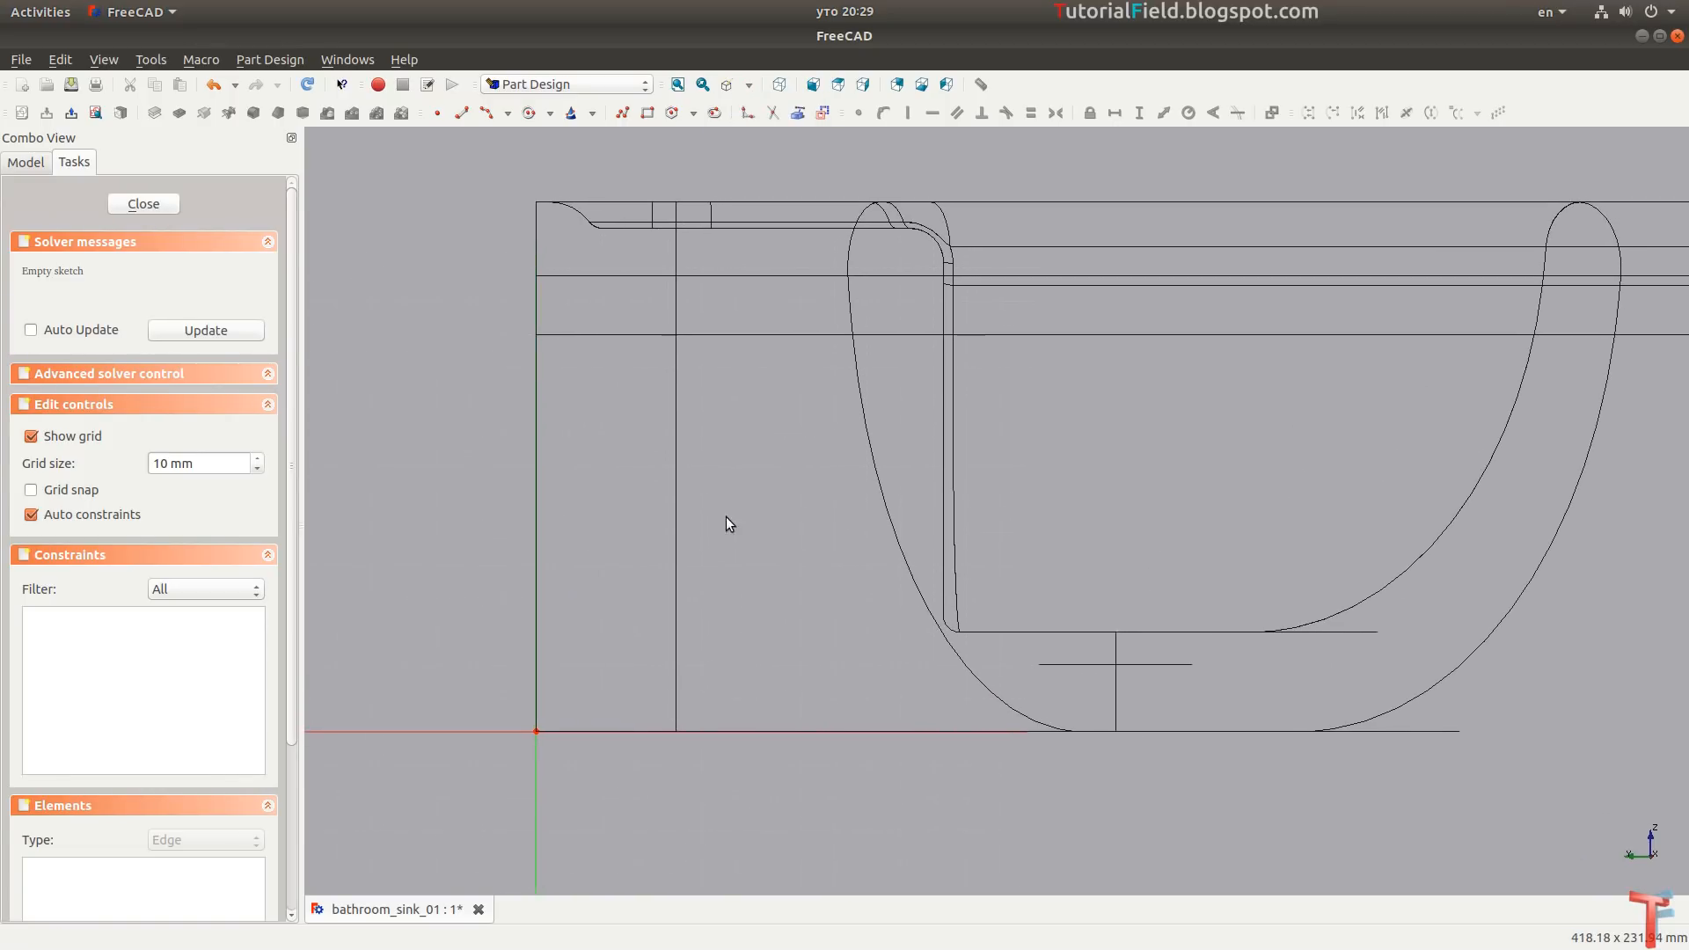
left_click(622, 113)
left_click(601, 290)
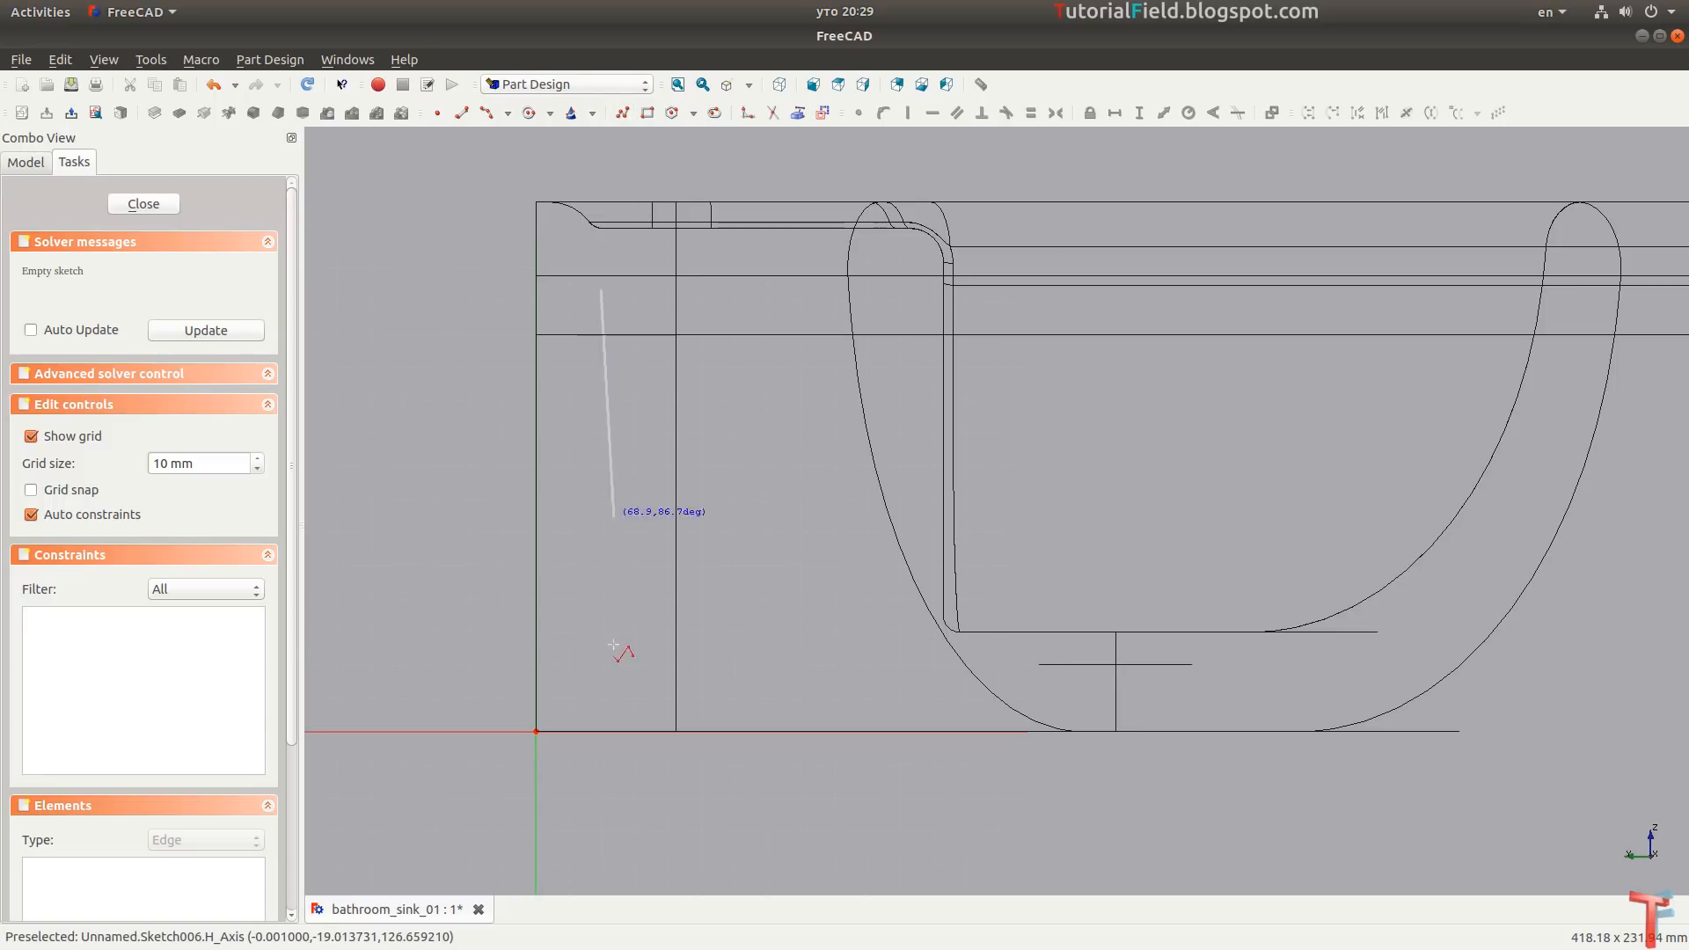
left_click(621, 722)
left_click(896, 712)
left_click(897, 289)
key("Escape")
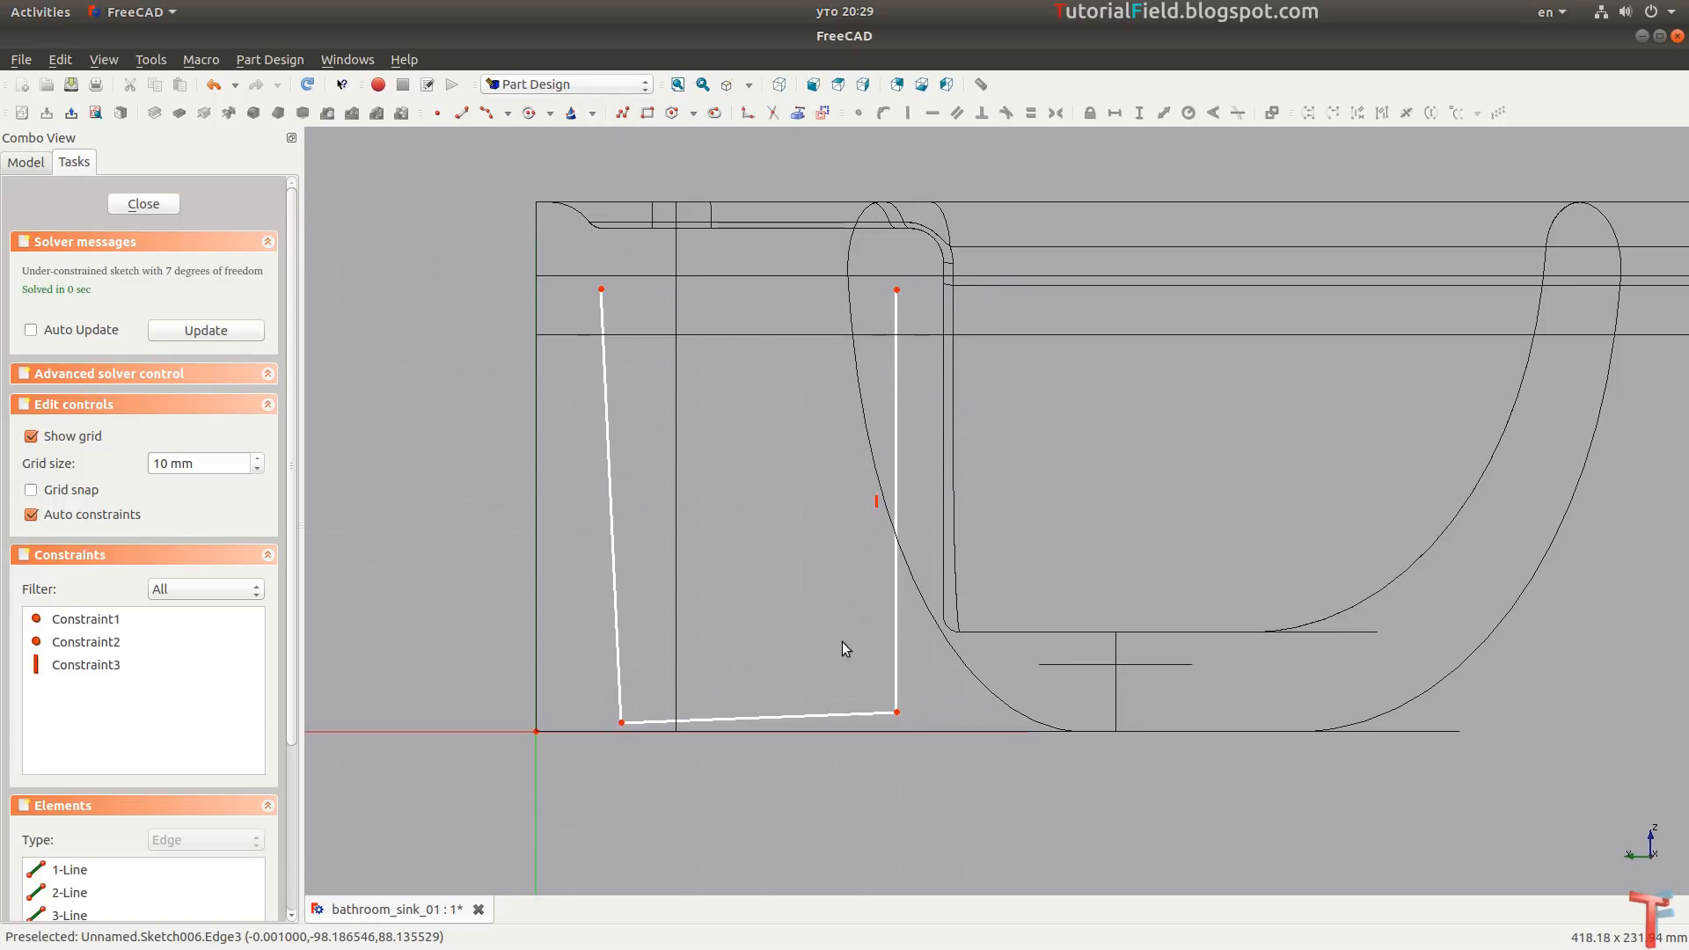
Constrain the polyline's bottom line horizontal and its line nearest the sink's back vertical.
left_click(816, 720)
key("h")
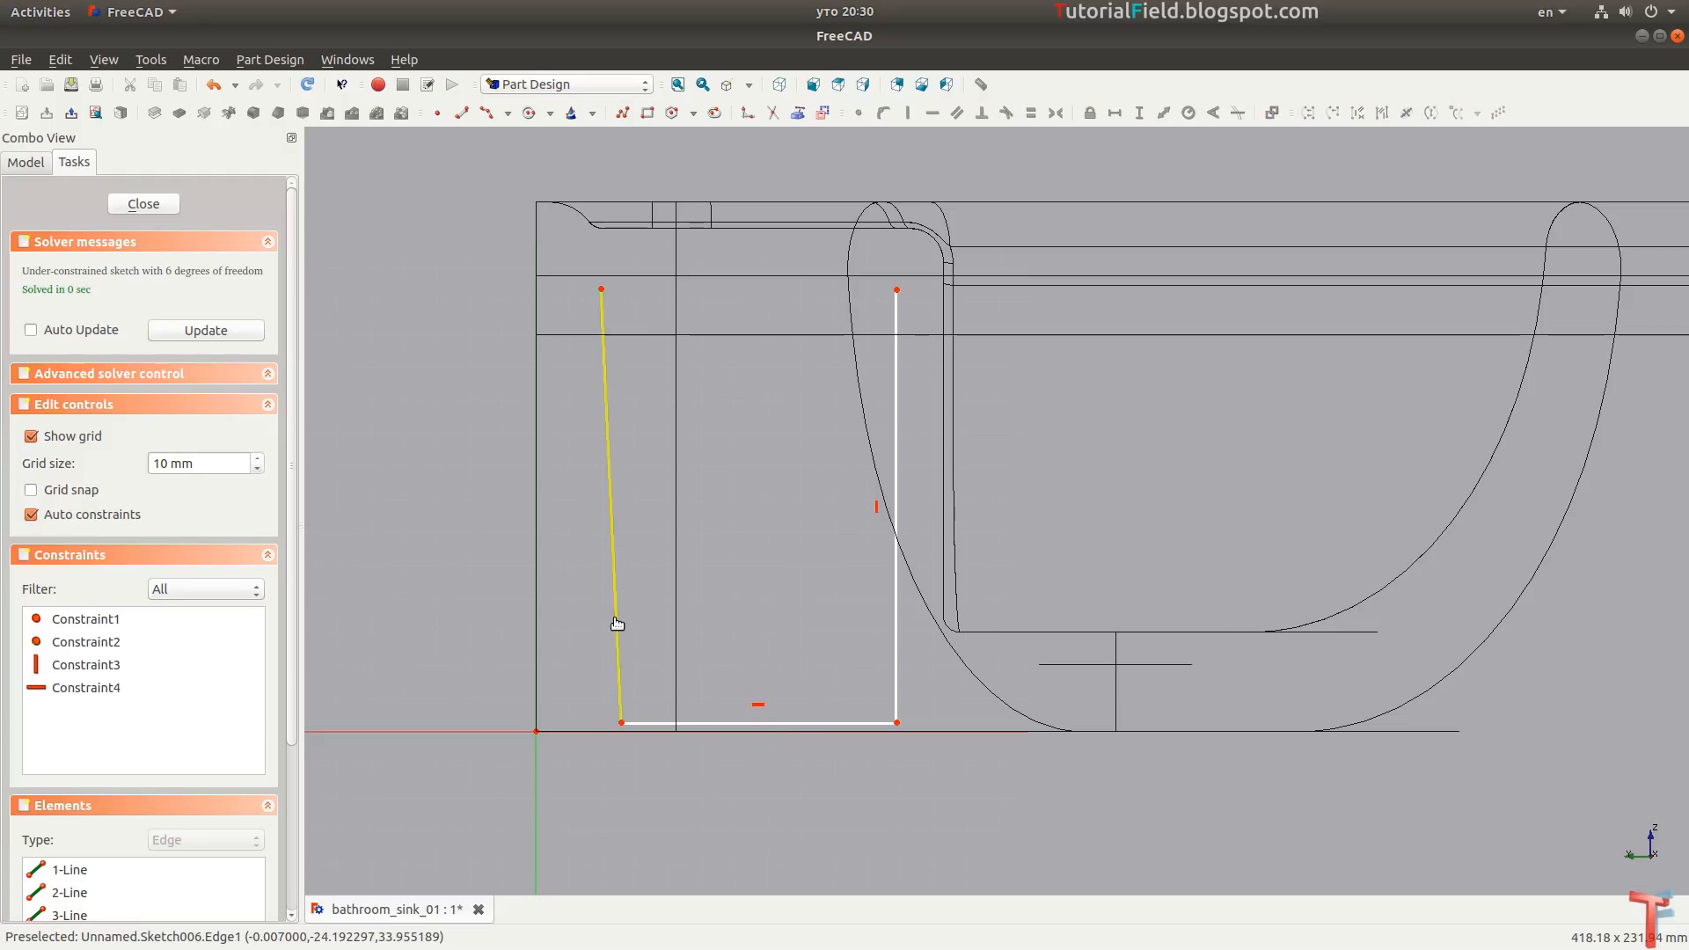
left_click(616, 625)
key("v")
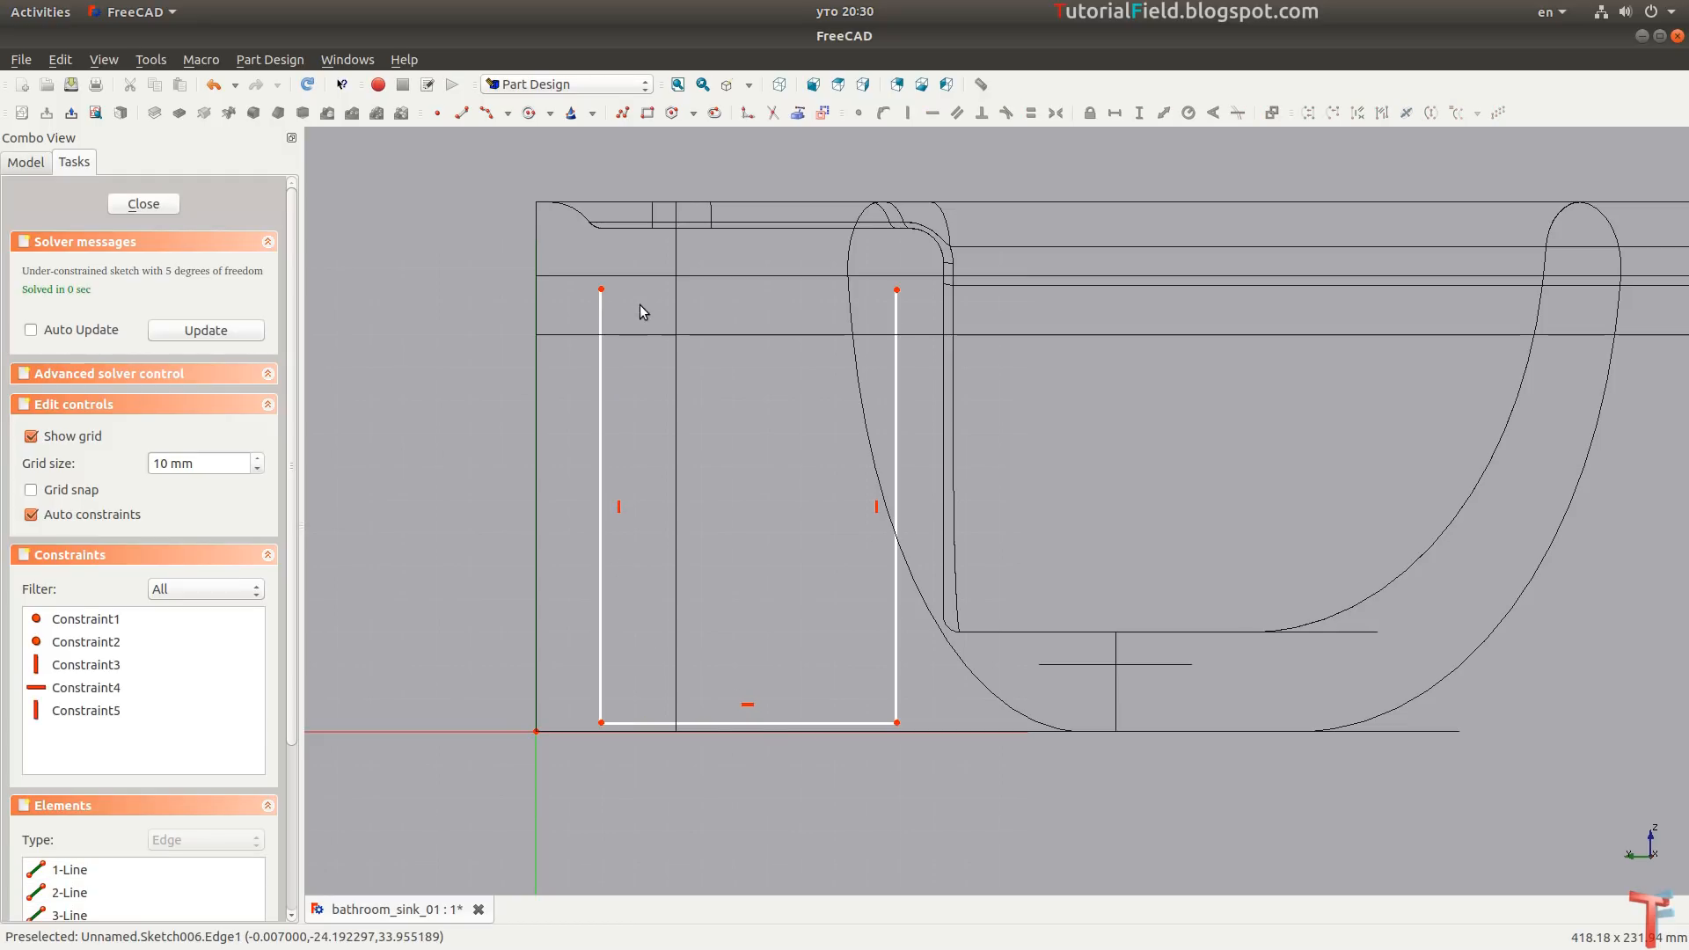
Draw a separate horizontal line just above the open ends of the two vertical lines.
middle_click_drag(671, 296, 668, 335)
key("l")
left_click(619, 306)
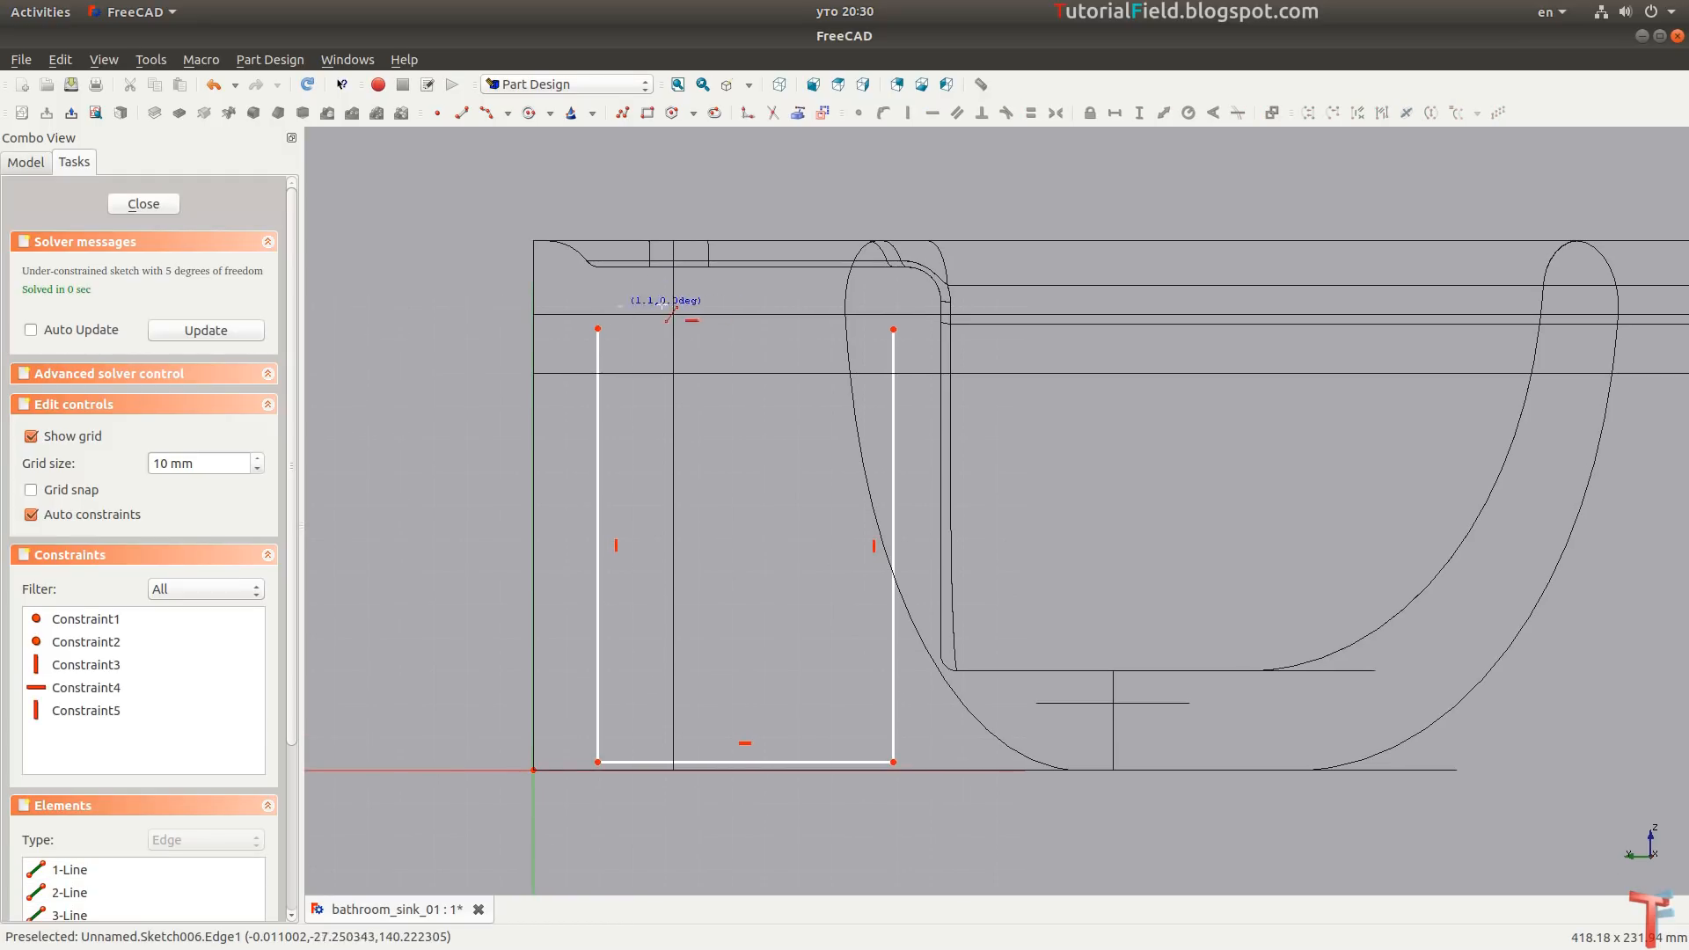
left_click(850, 307)
Draw an arc at the profile's upper rear corner, between the vertical line and the top line.
scroll(615, 315, "up", 5)
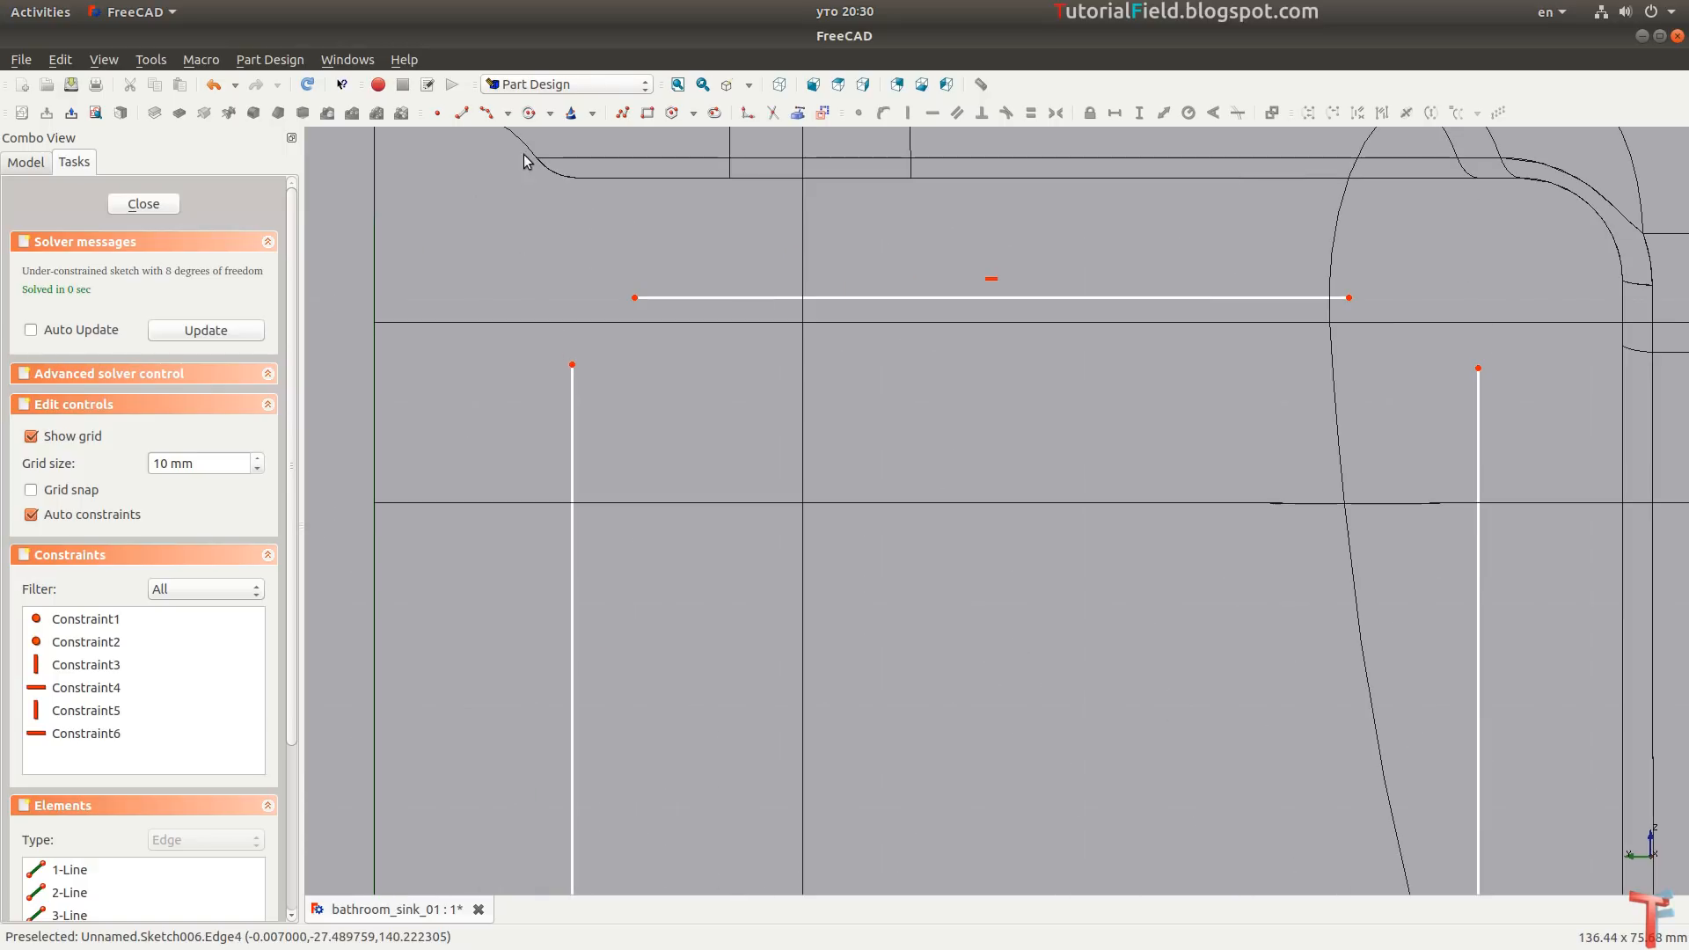
left_click(486, 113)
scroll(528, 246, "up", 3)
left_click(640, 376)
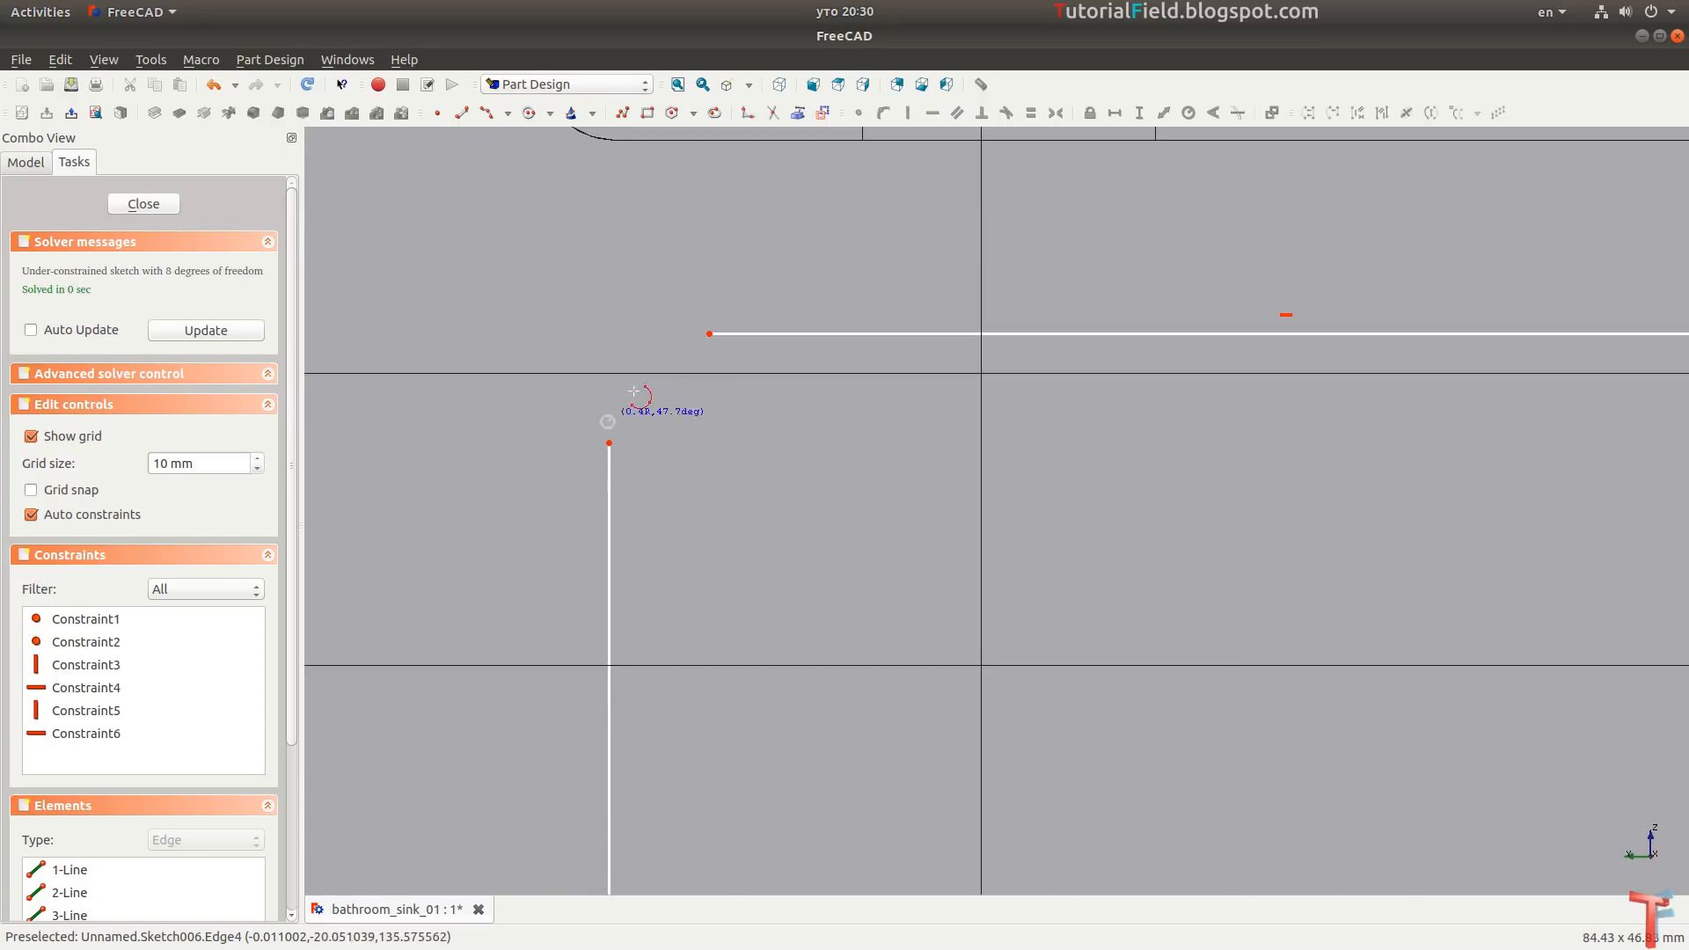
left_click(678, 321)
left_click(603, 426)
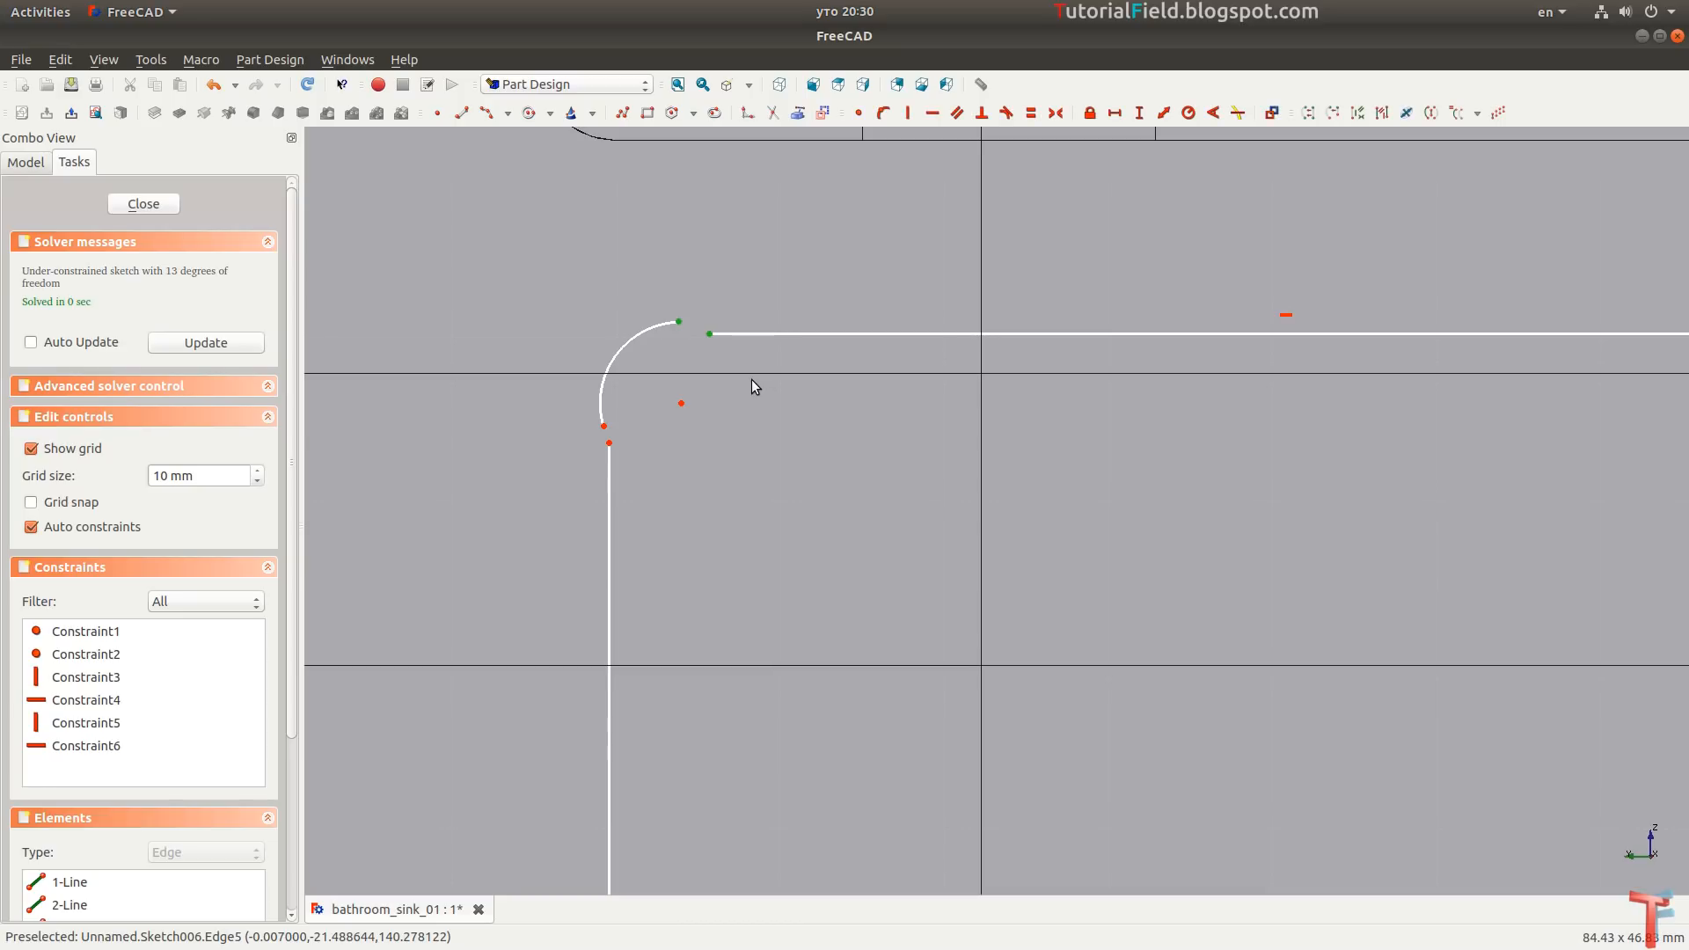
Join the rear corner arc tangentially to the top line and the rear vertical line.
key("t")
left_click(603, 425)
left_click(609, 443)
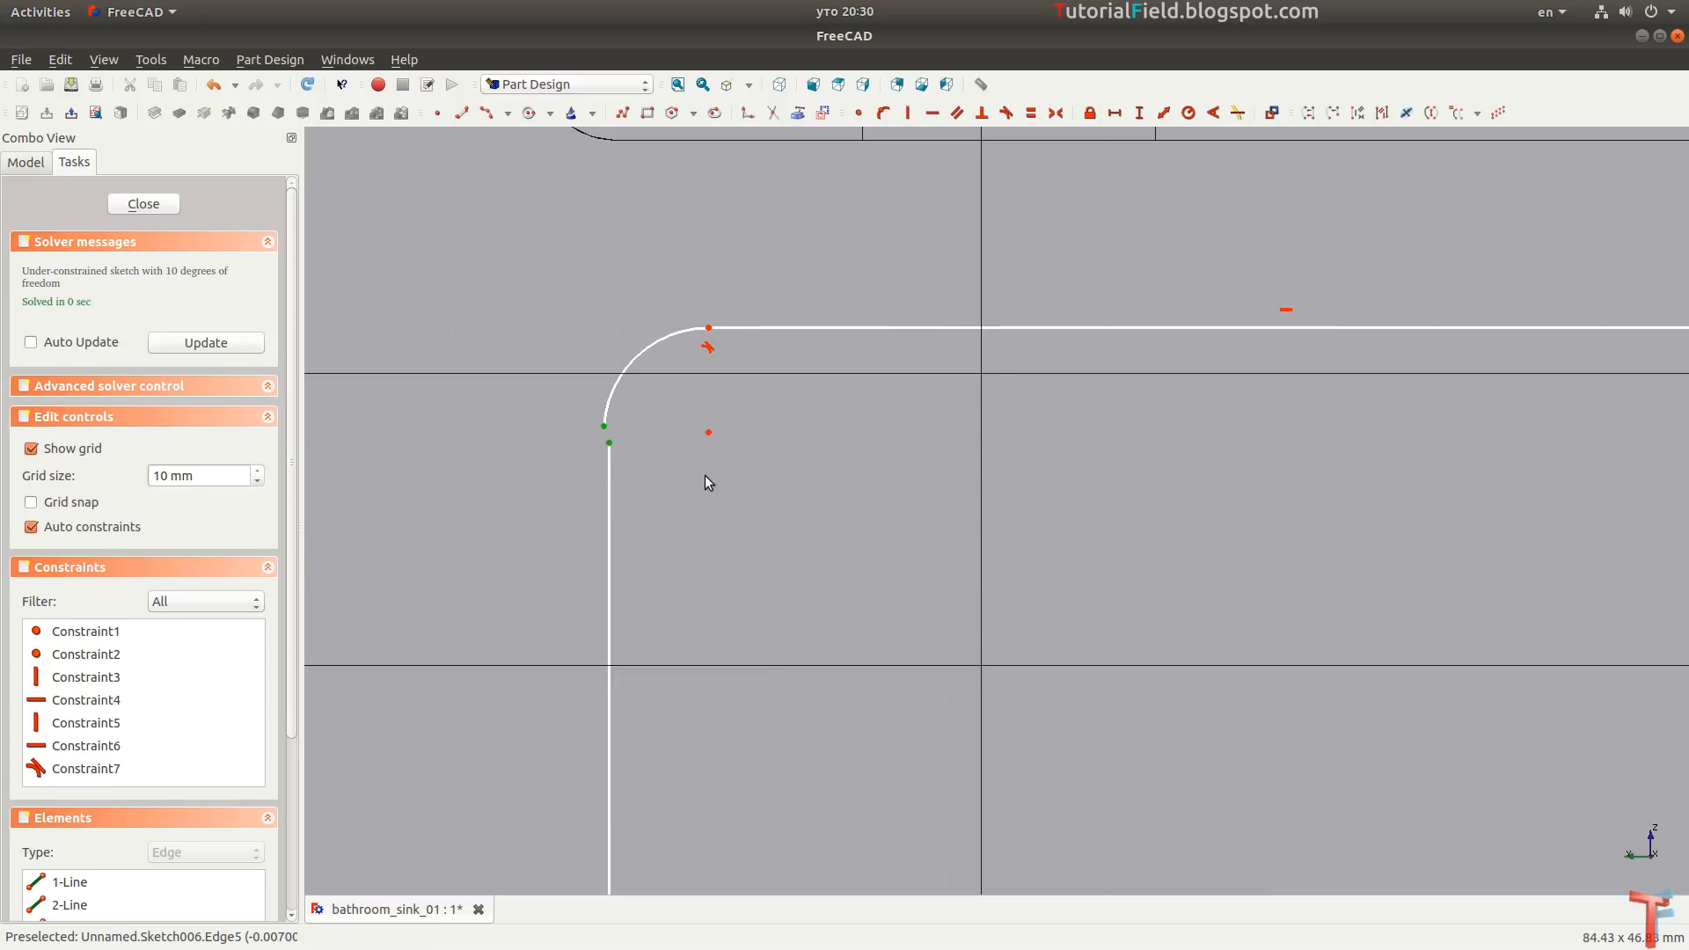
key("t")
Lower the front vertical line's upper end and draw an arc between it and the top line.
scroll(705, 457, "down", 3)
scroll(823, 442, "up", 2)
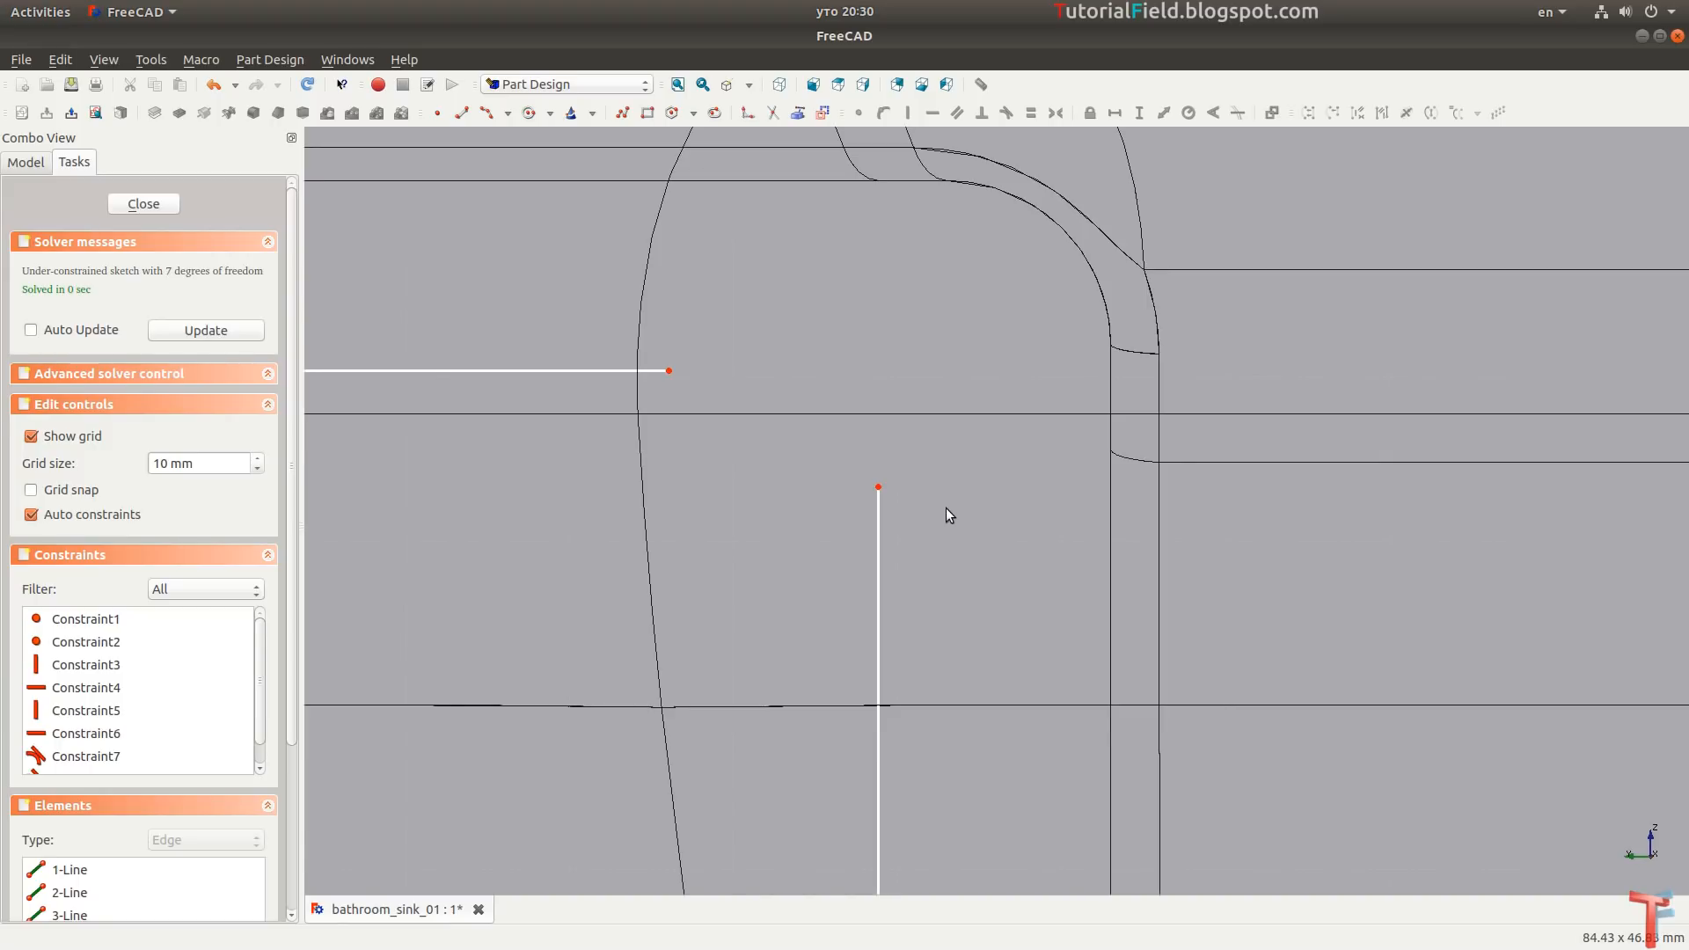
left_click_drag(879, 485, 872, 592)
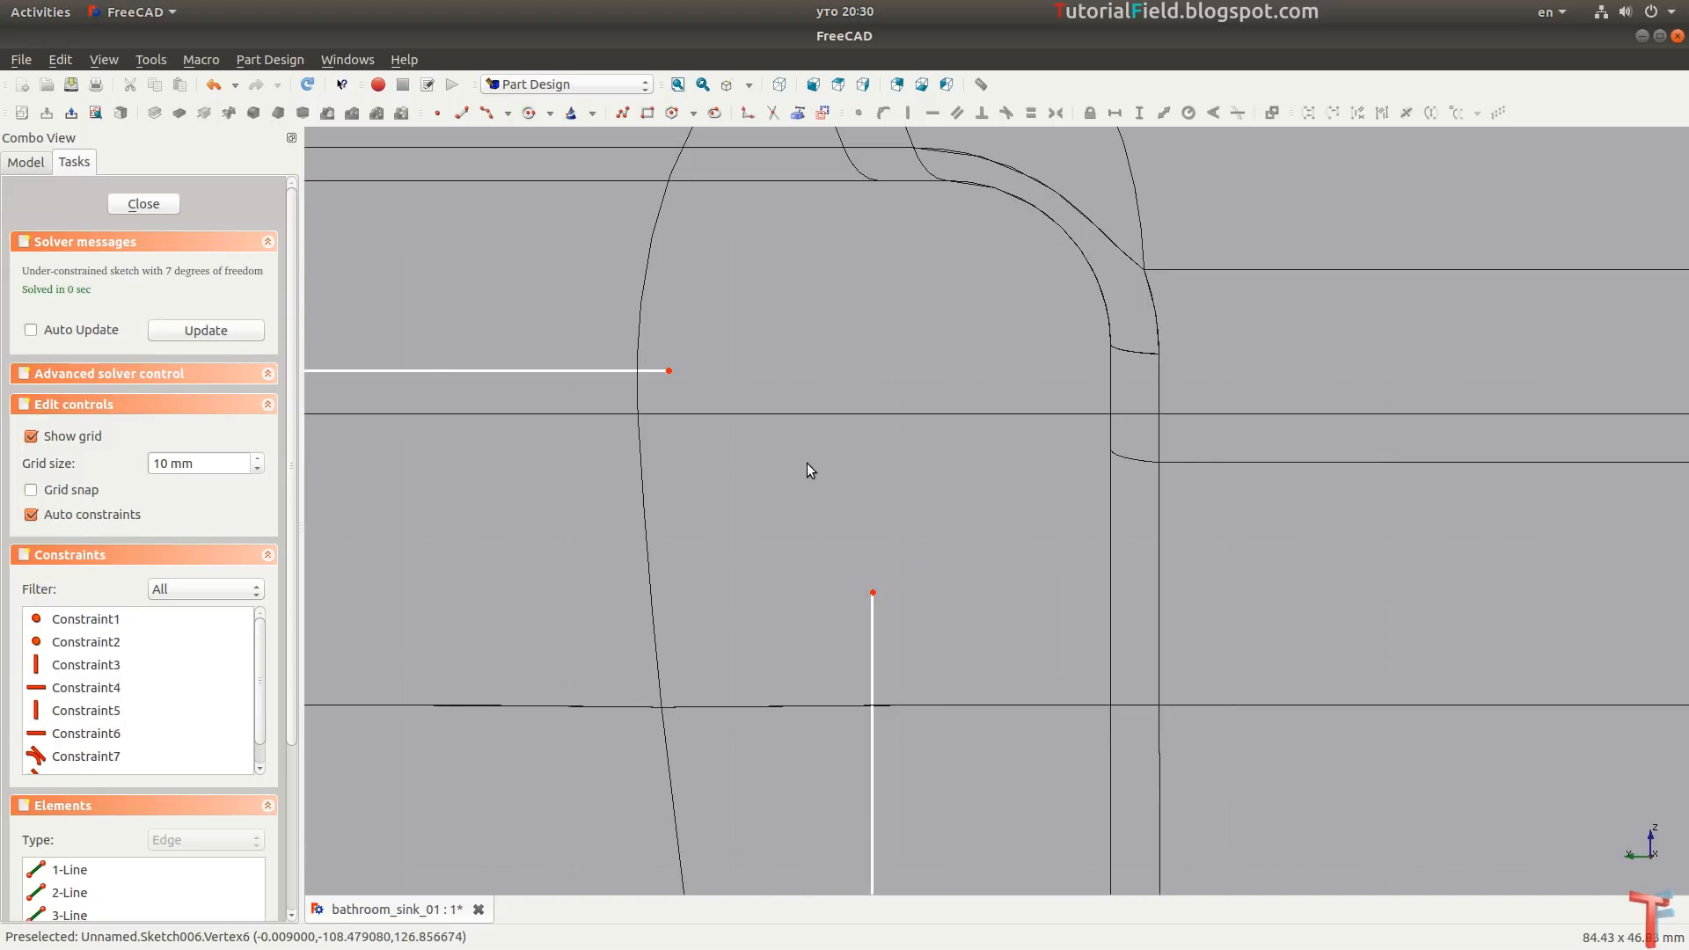
left_click(485, 115)
left_click(721, 373)
left_click(855, 553)
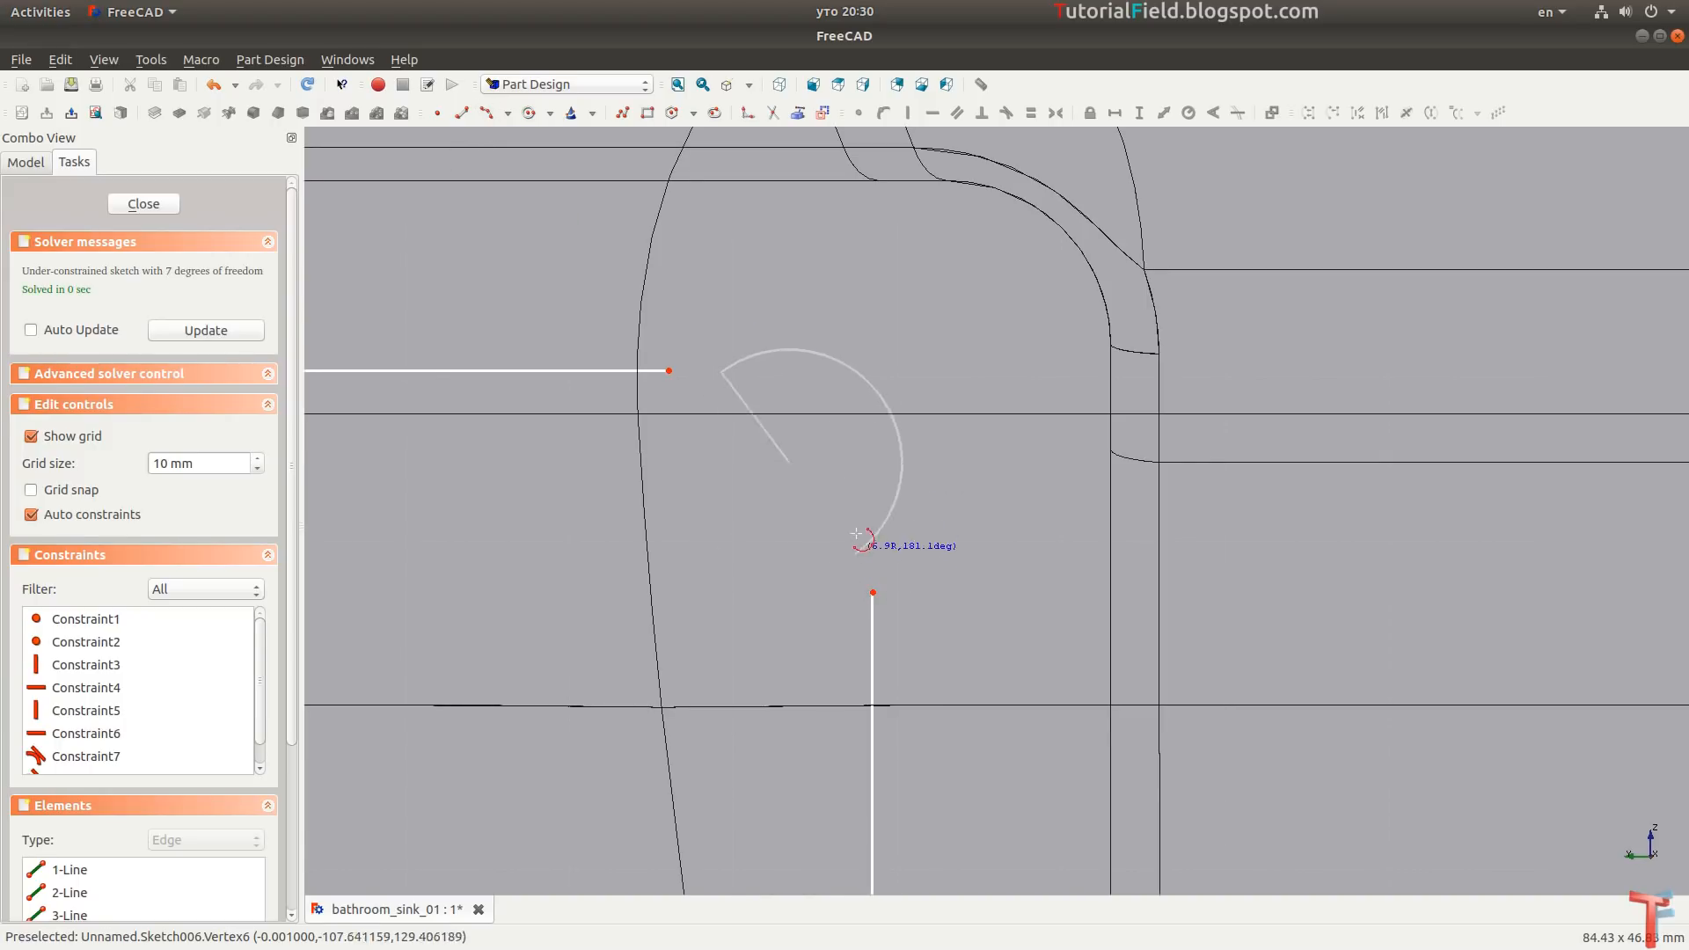
left_click(838, 453)
Join the front corner arc tangentially to the top line and the front vertical line.
left_click_drag(615, 332, 739, 396)
key("t")
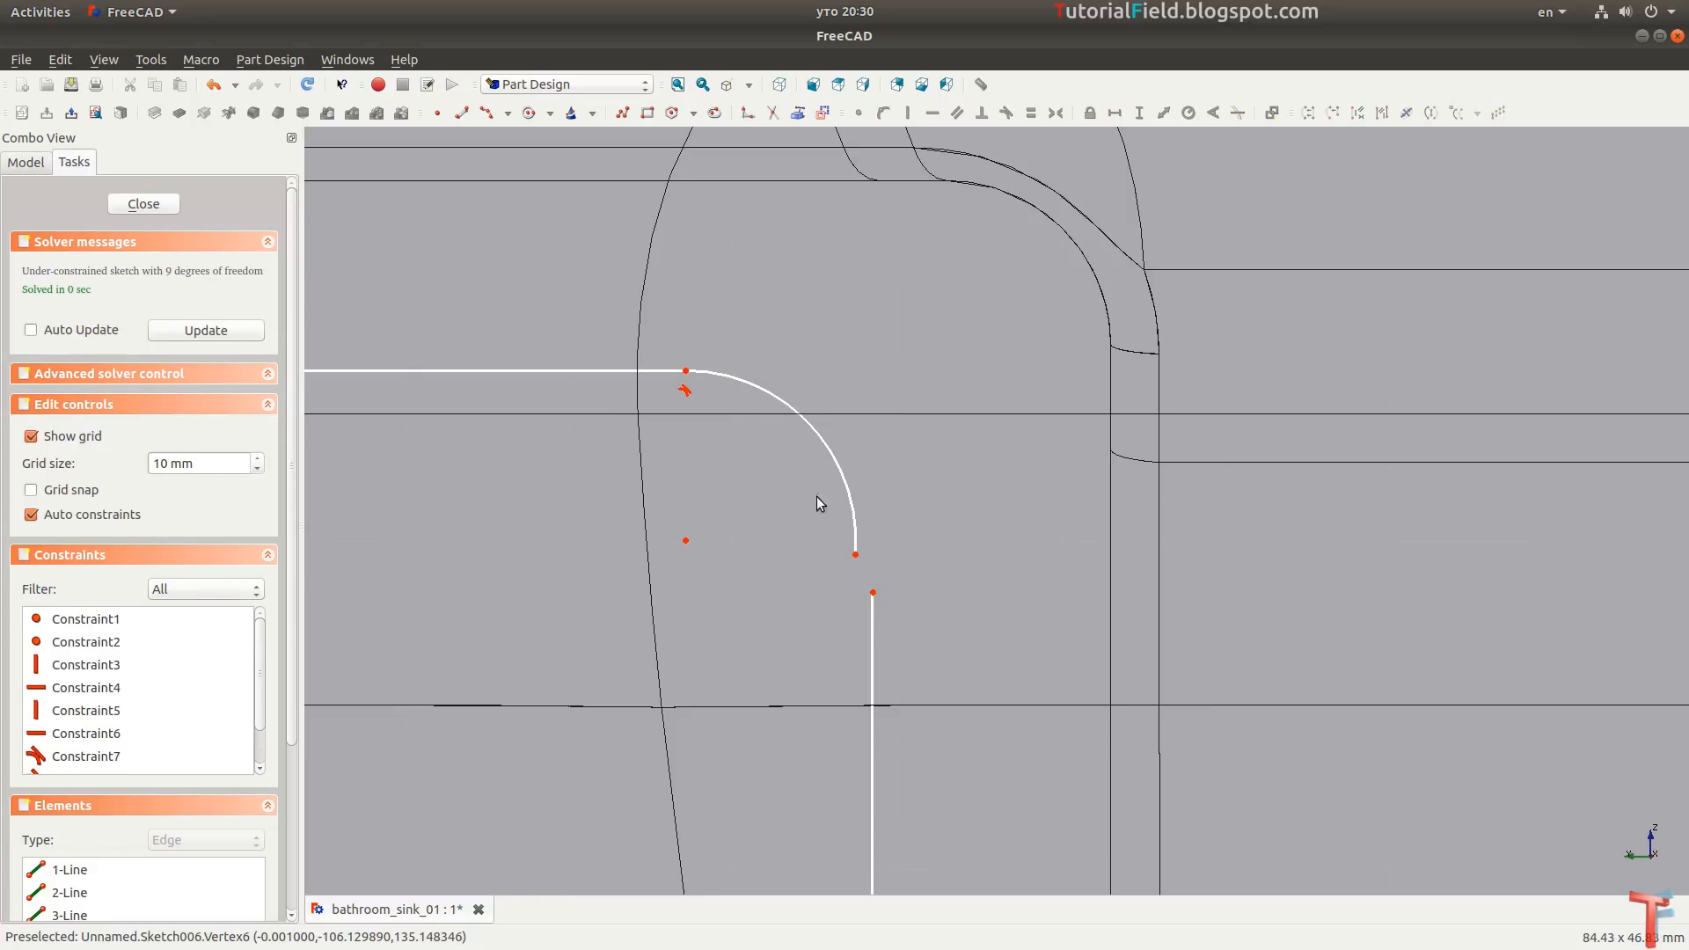
left_click_drag(784, 506, 949, 656)
key("t")
Constrain the two upper corner arcs to equal radii.
scroll(967, 538, "down", 5)
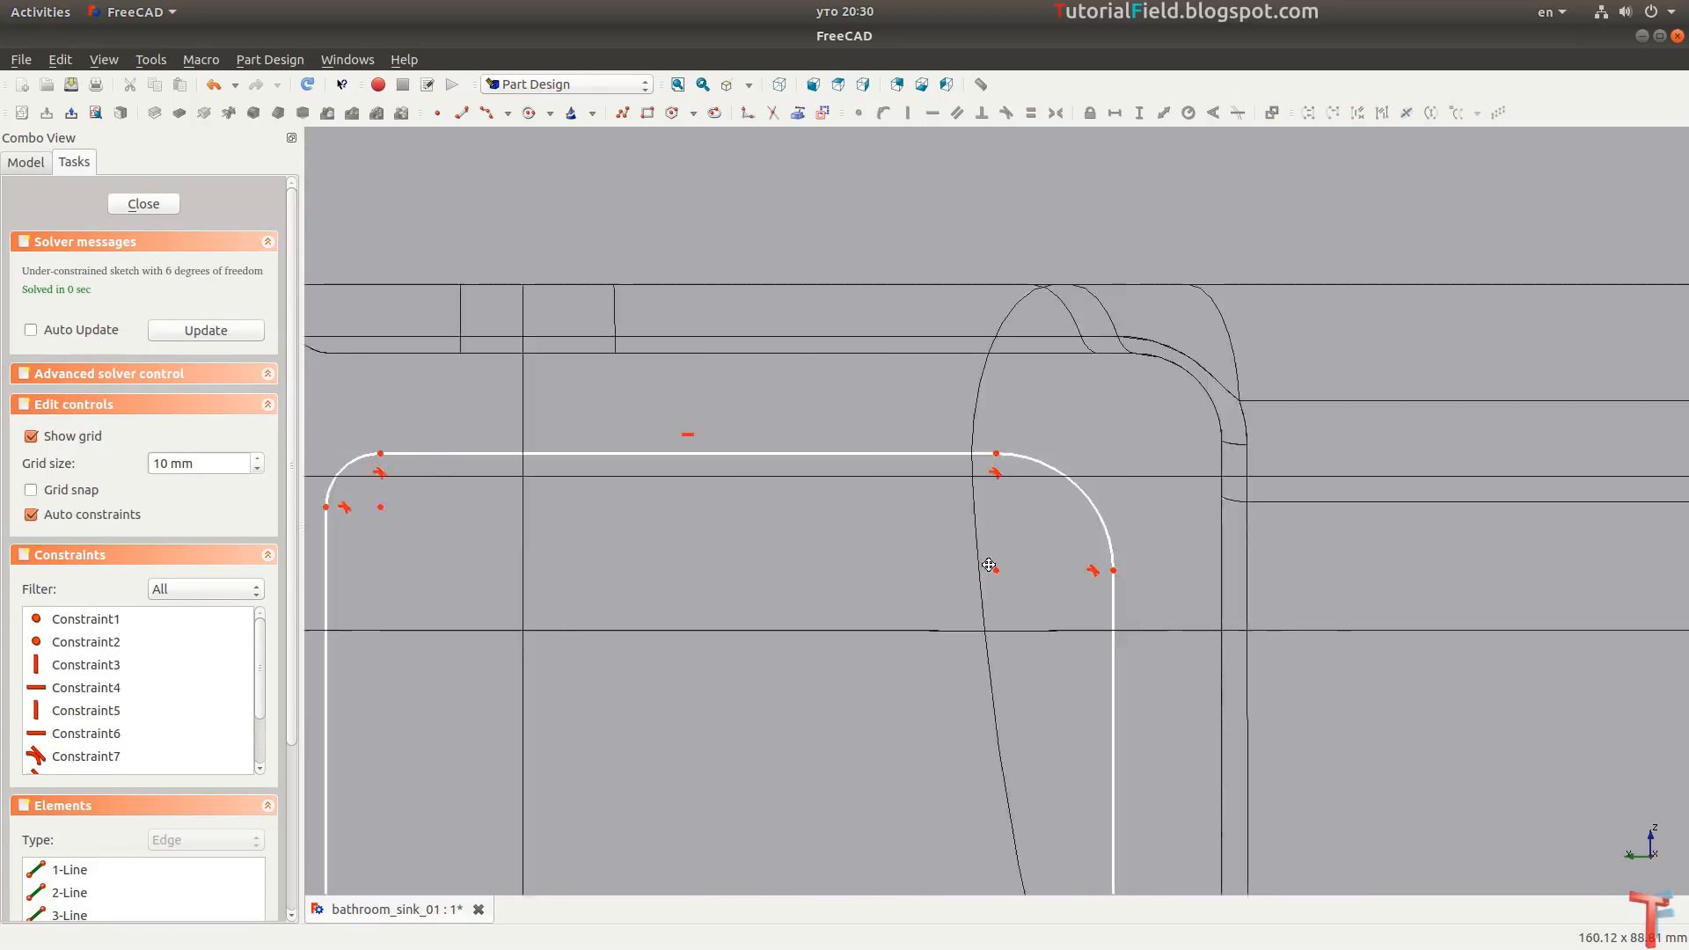
scroll(689, 400, "up", 3)
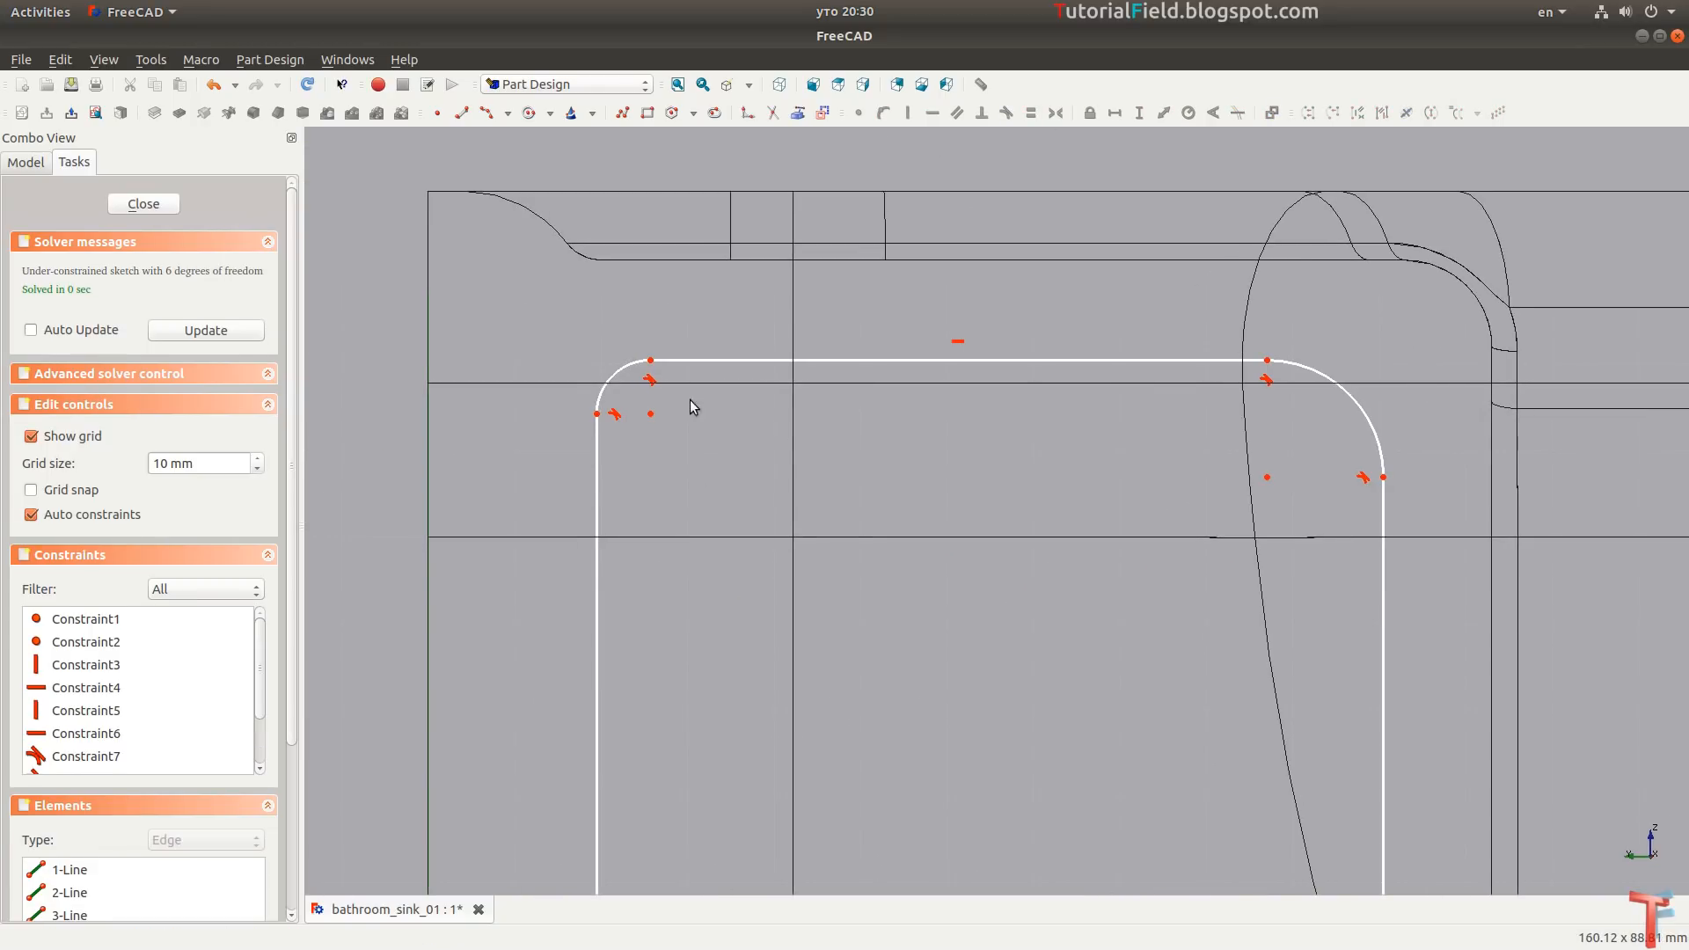
left_click(1343, 392)
key("e")
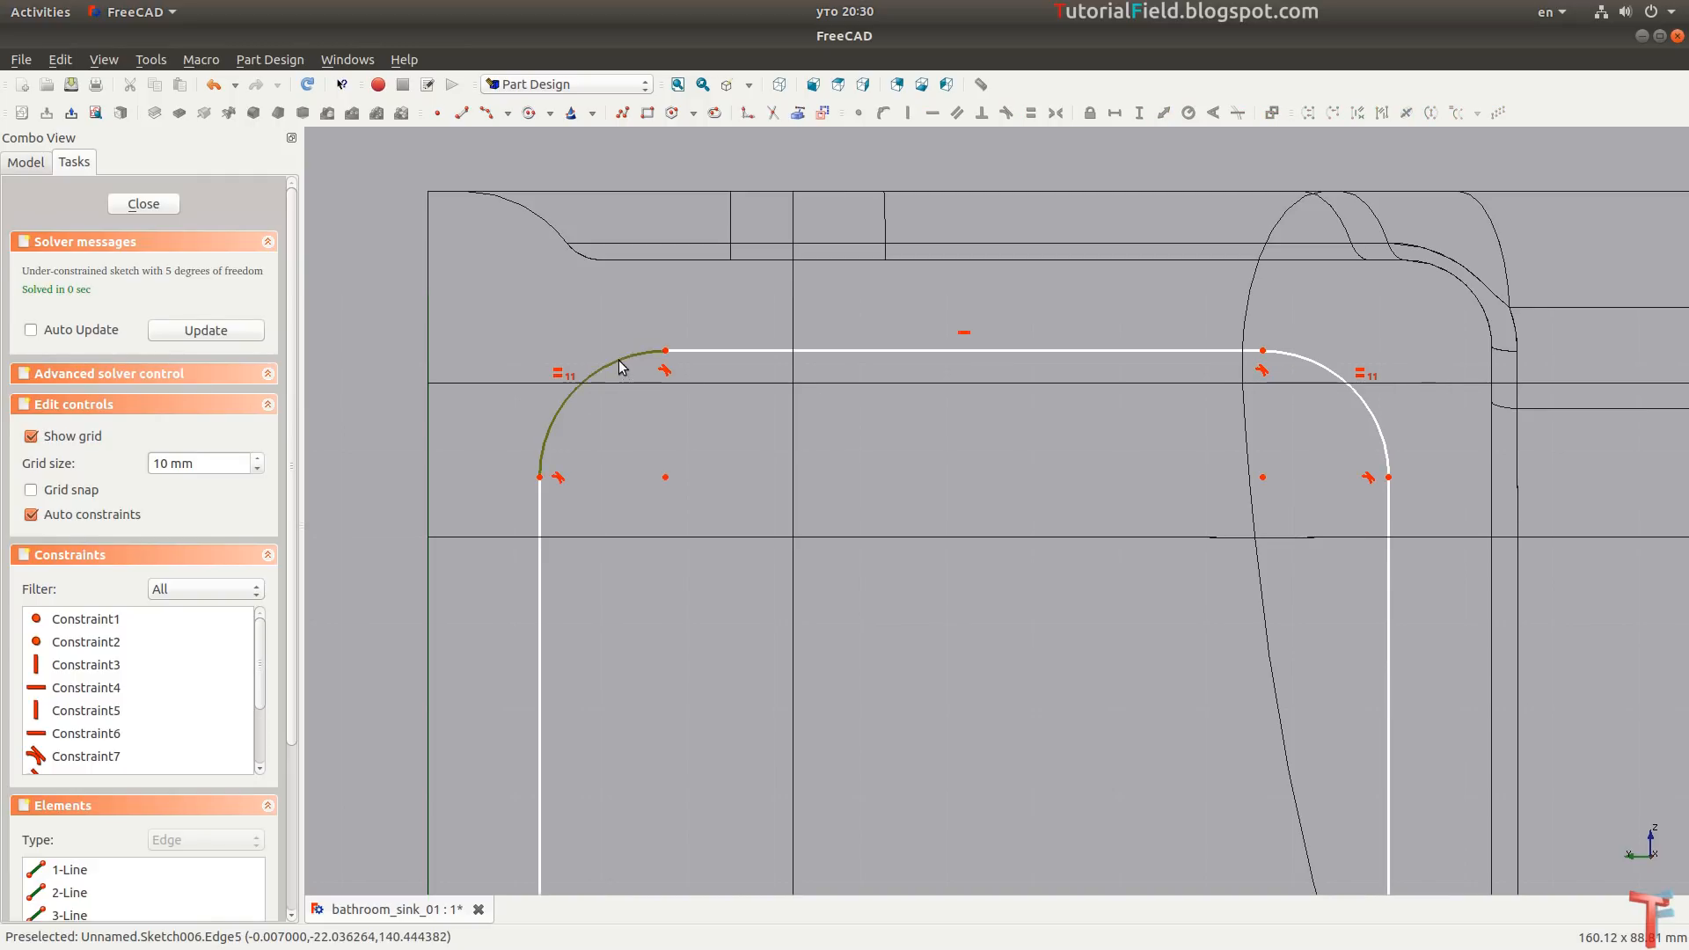
Constrain the rear corner arc's radius to 5 mm.
left_click(620, 361)
key("shift+r")
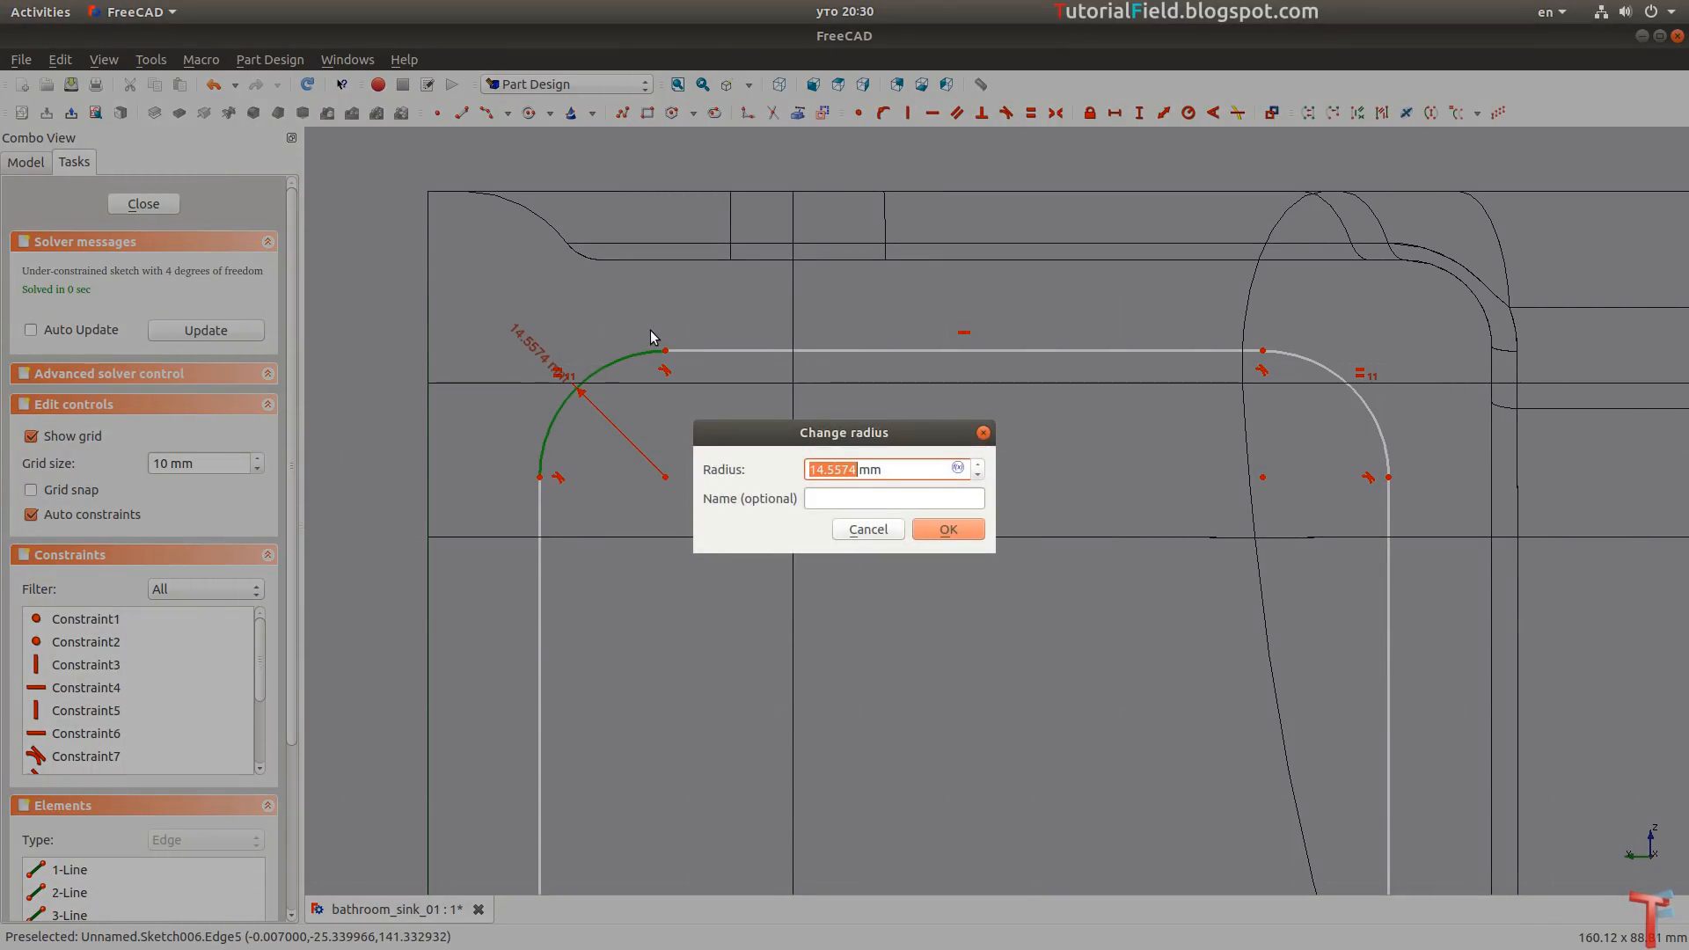
type("5")
key("Return")
scroll(791, 365, "down", 3)
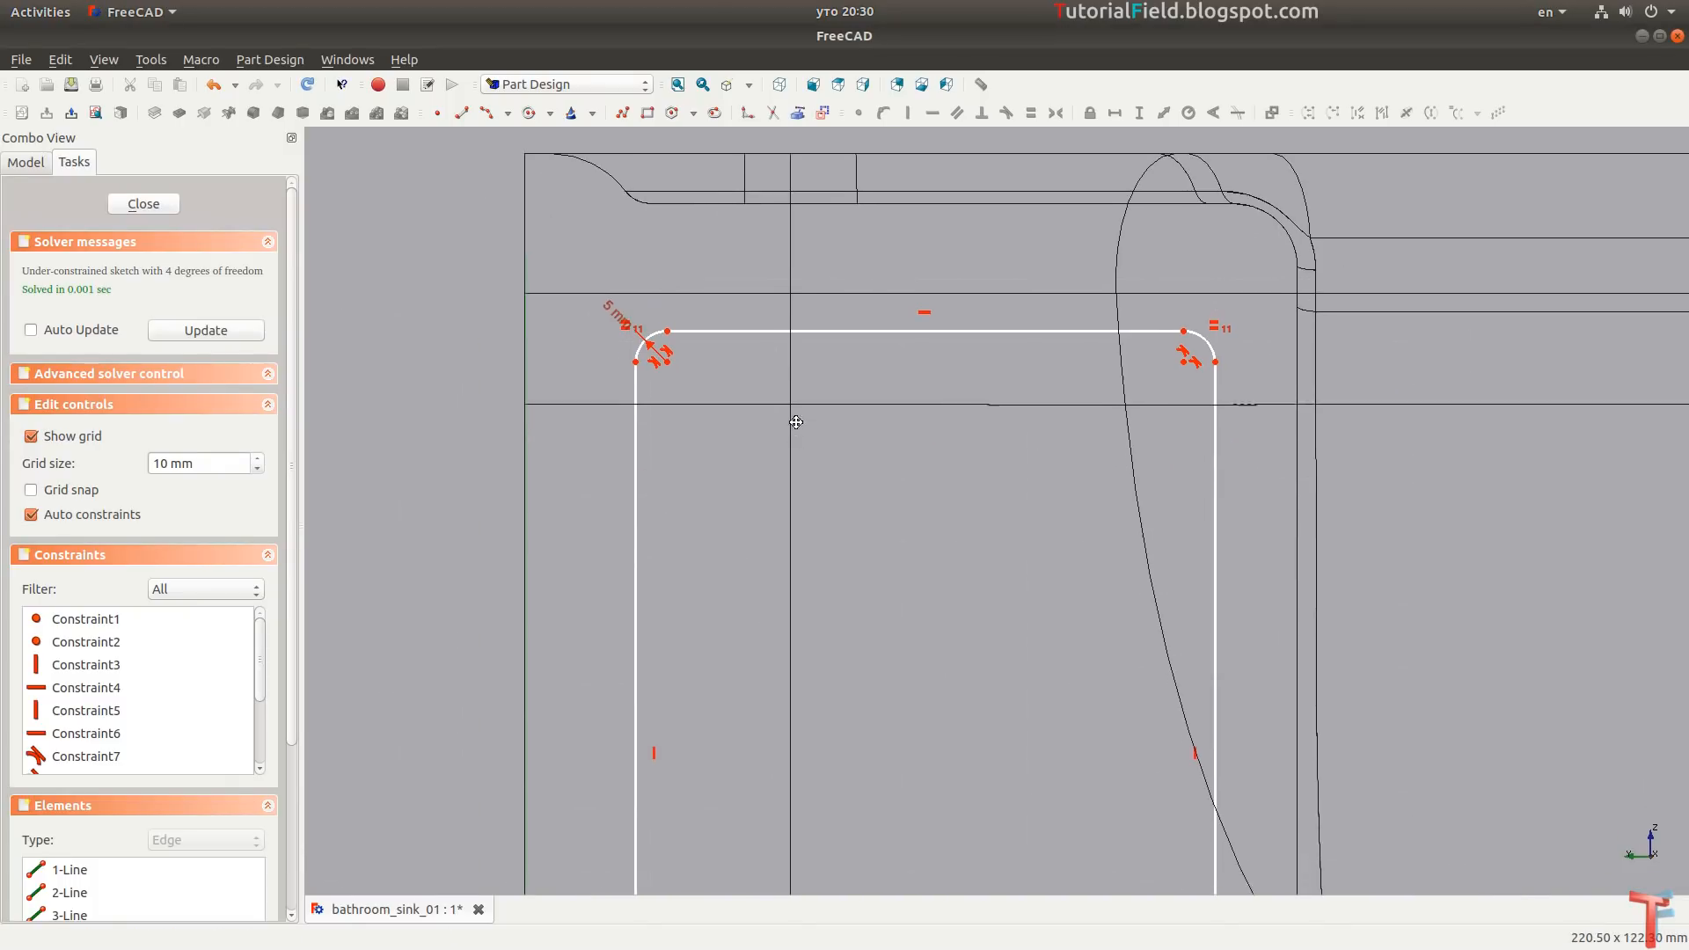
Constrain the lower rear corner 15 mm horizontally from the origin and place the dimension below the profile.
middle_click_drag(796, 423, 795, 413)
middle_click_drag(747, 623, 744, 389)
scroll(744, 389, "down", 3)
middle_click_drag(712, 718, 726, 652)
scroll(726, 653, "up", 2)
left_click(681, 601)
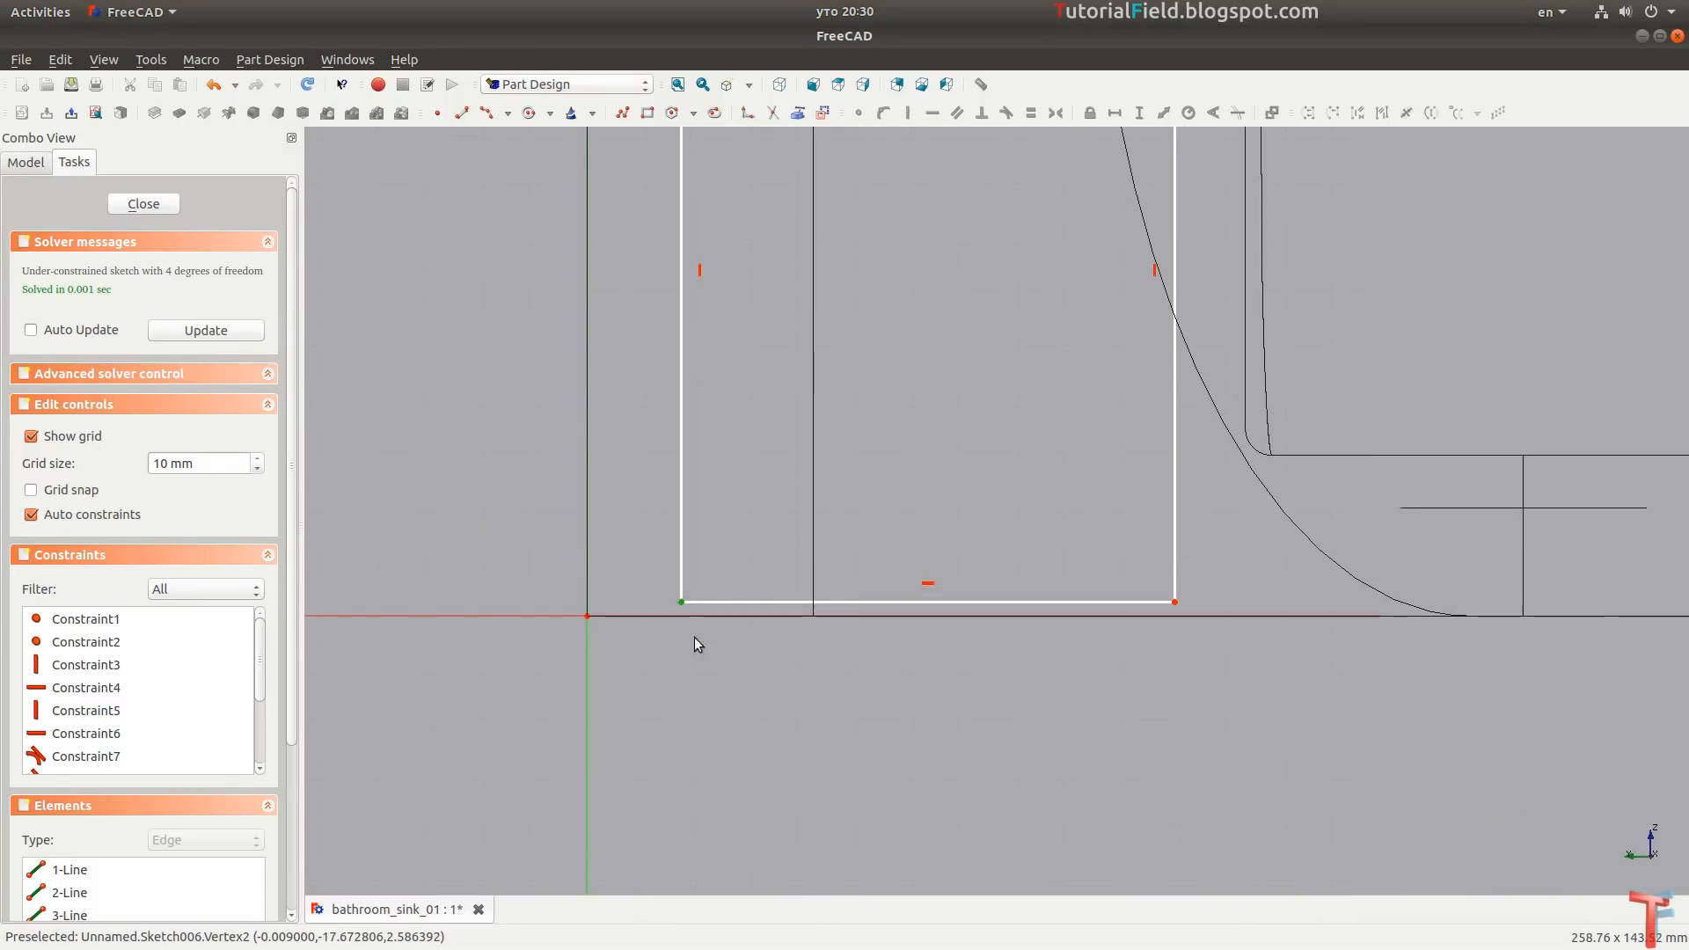
key("shift+h")
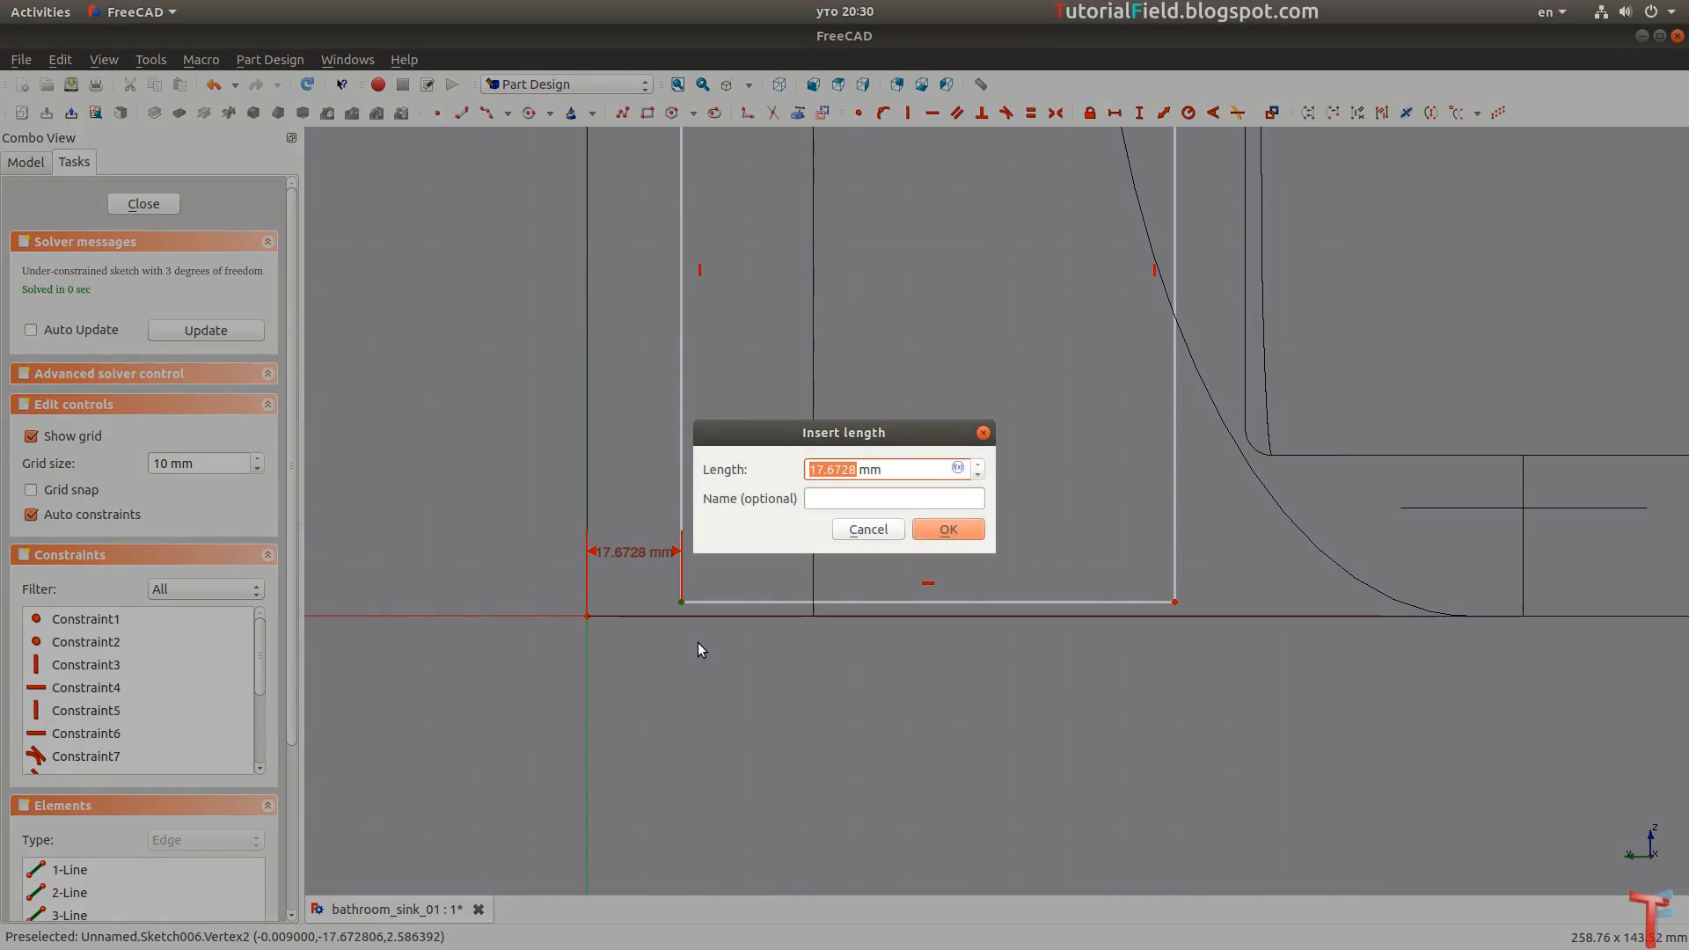
type("15")
key("Return")
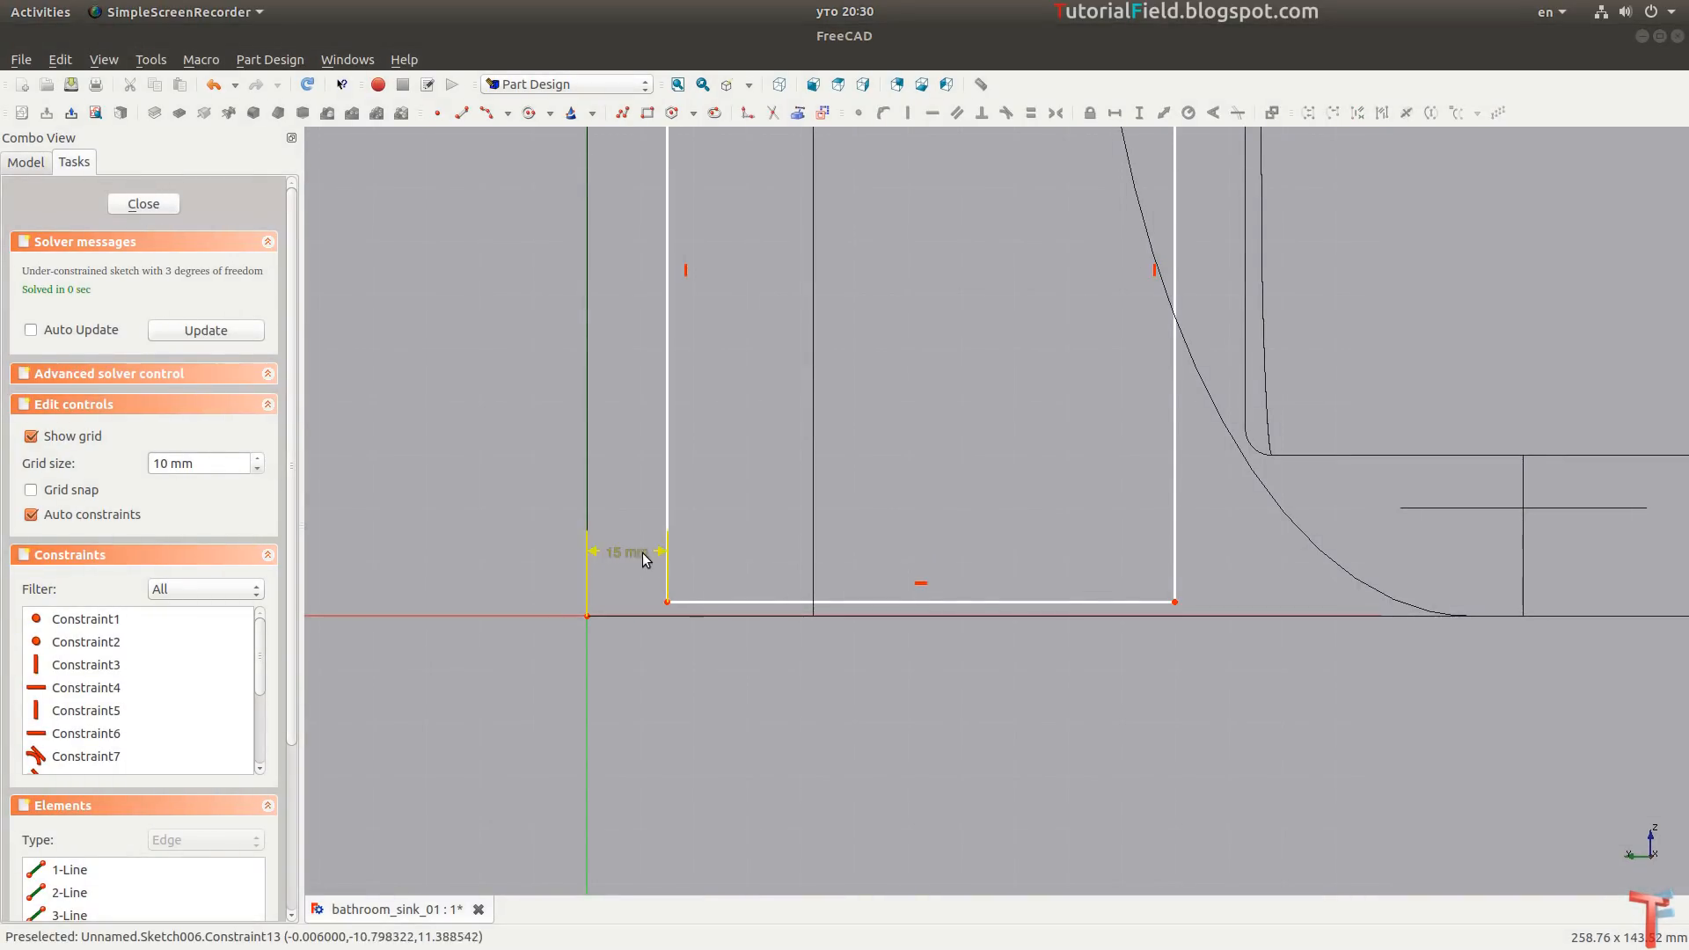
left_click_drag(642, 553, 615, 764)
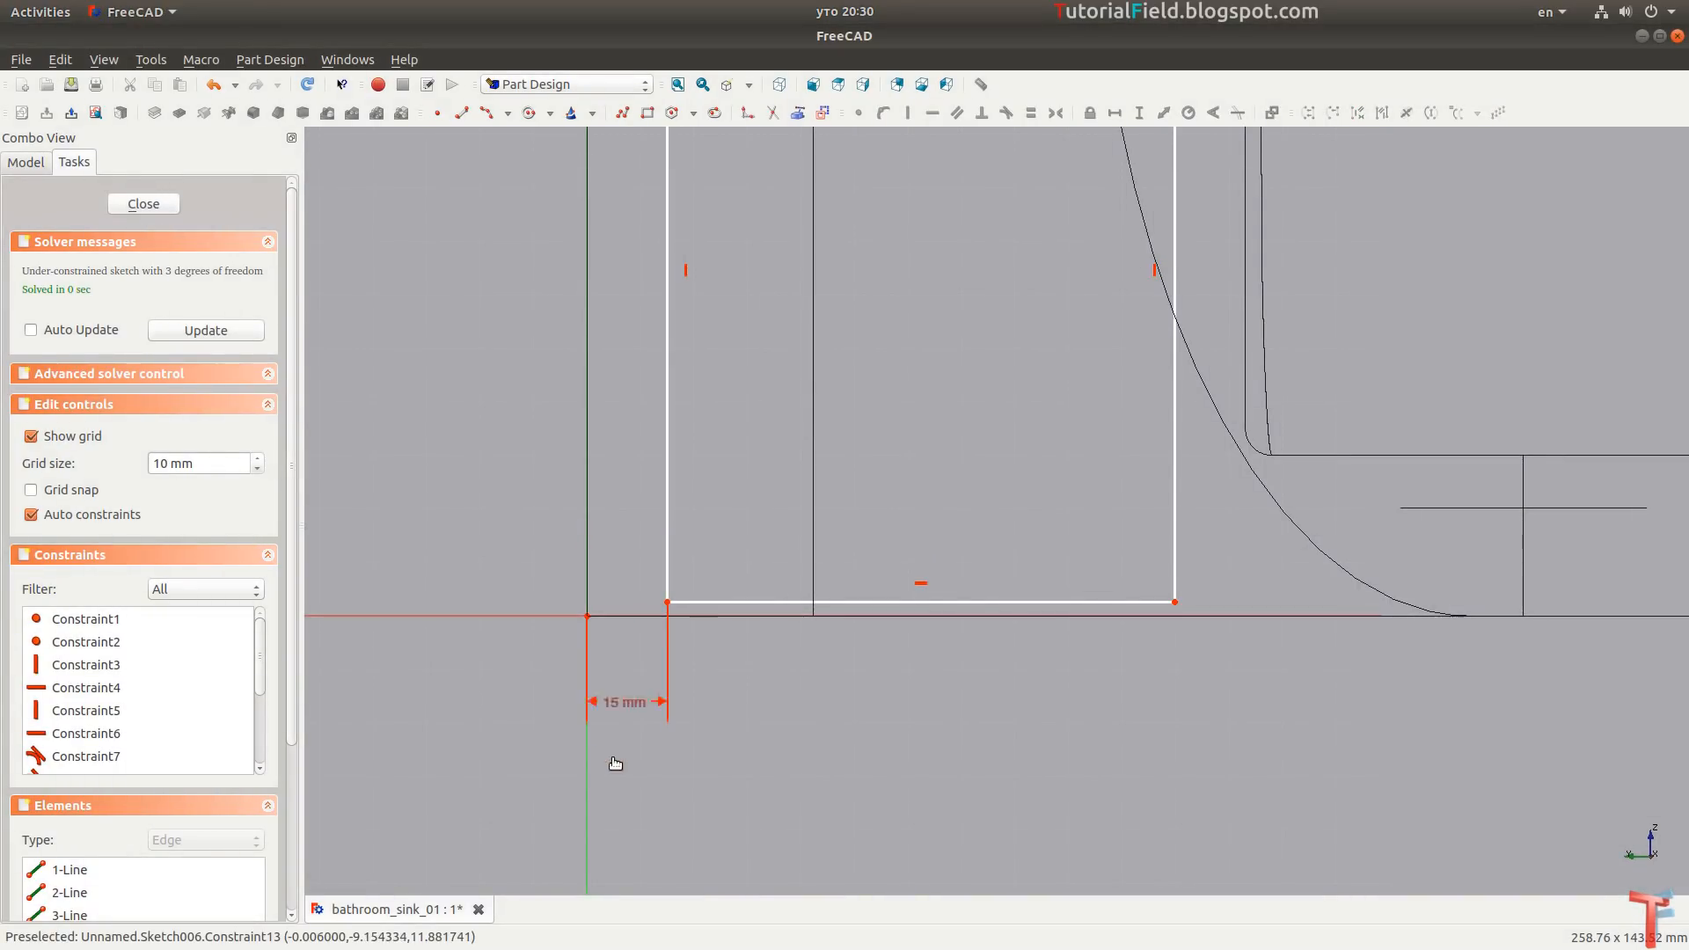
Constrain the profile's lower rear corner onto the horizontal axis.
left_click(668, 602)
left_click(688, 615)
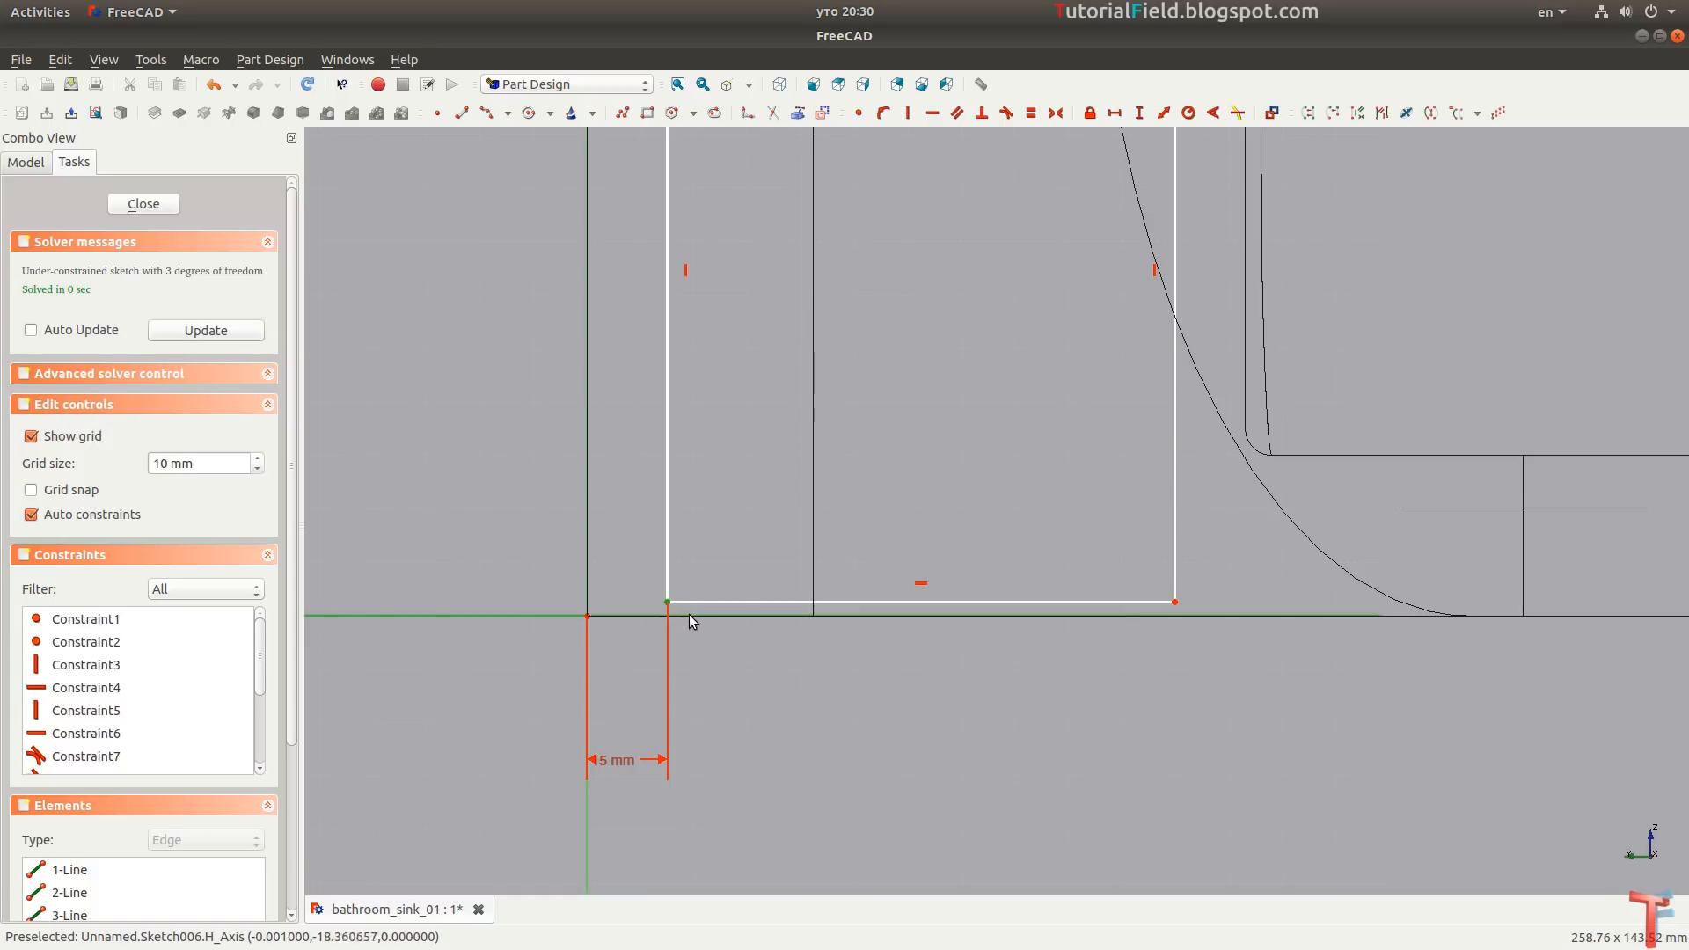
left_click(884, 113)
Constrain the profile's bottom line to a horizontal length of 100 mm and place the dimension below it.
left_click(897, 615)
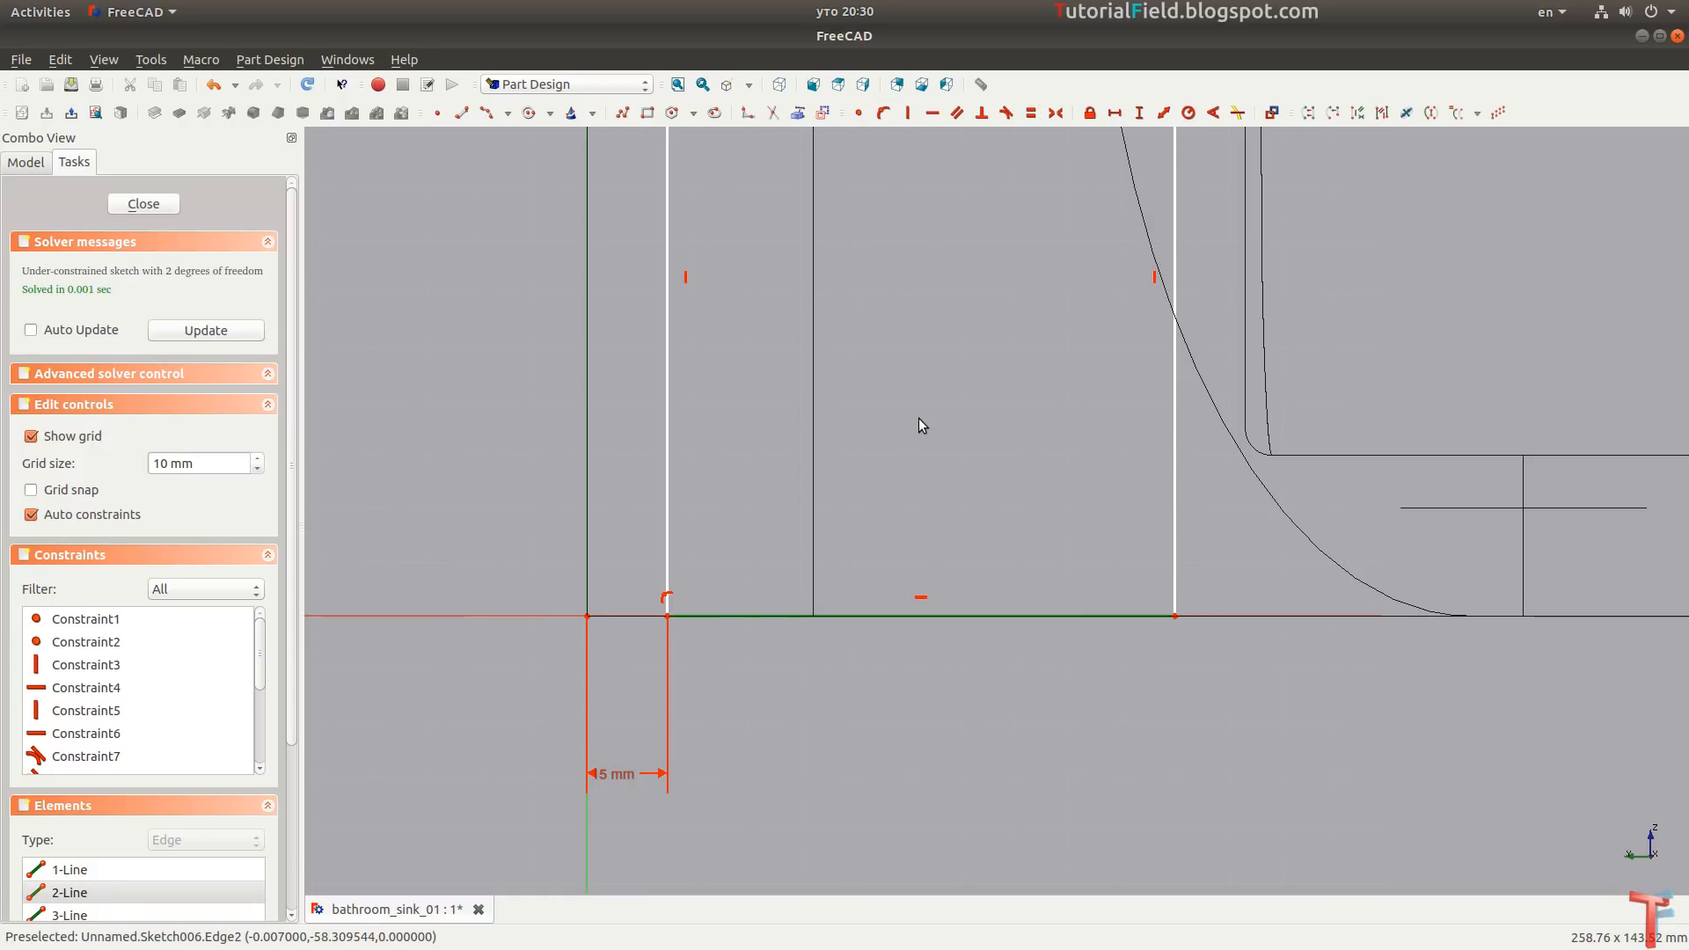
key("shift+h")
type("100")
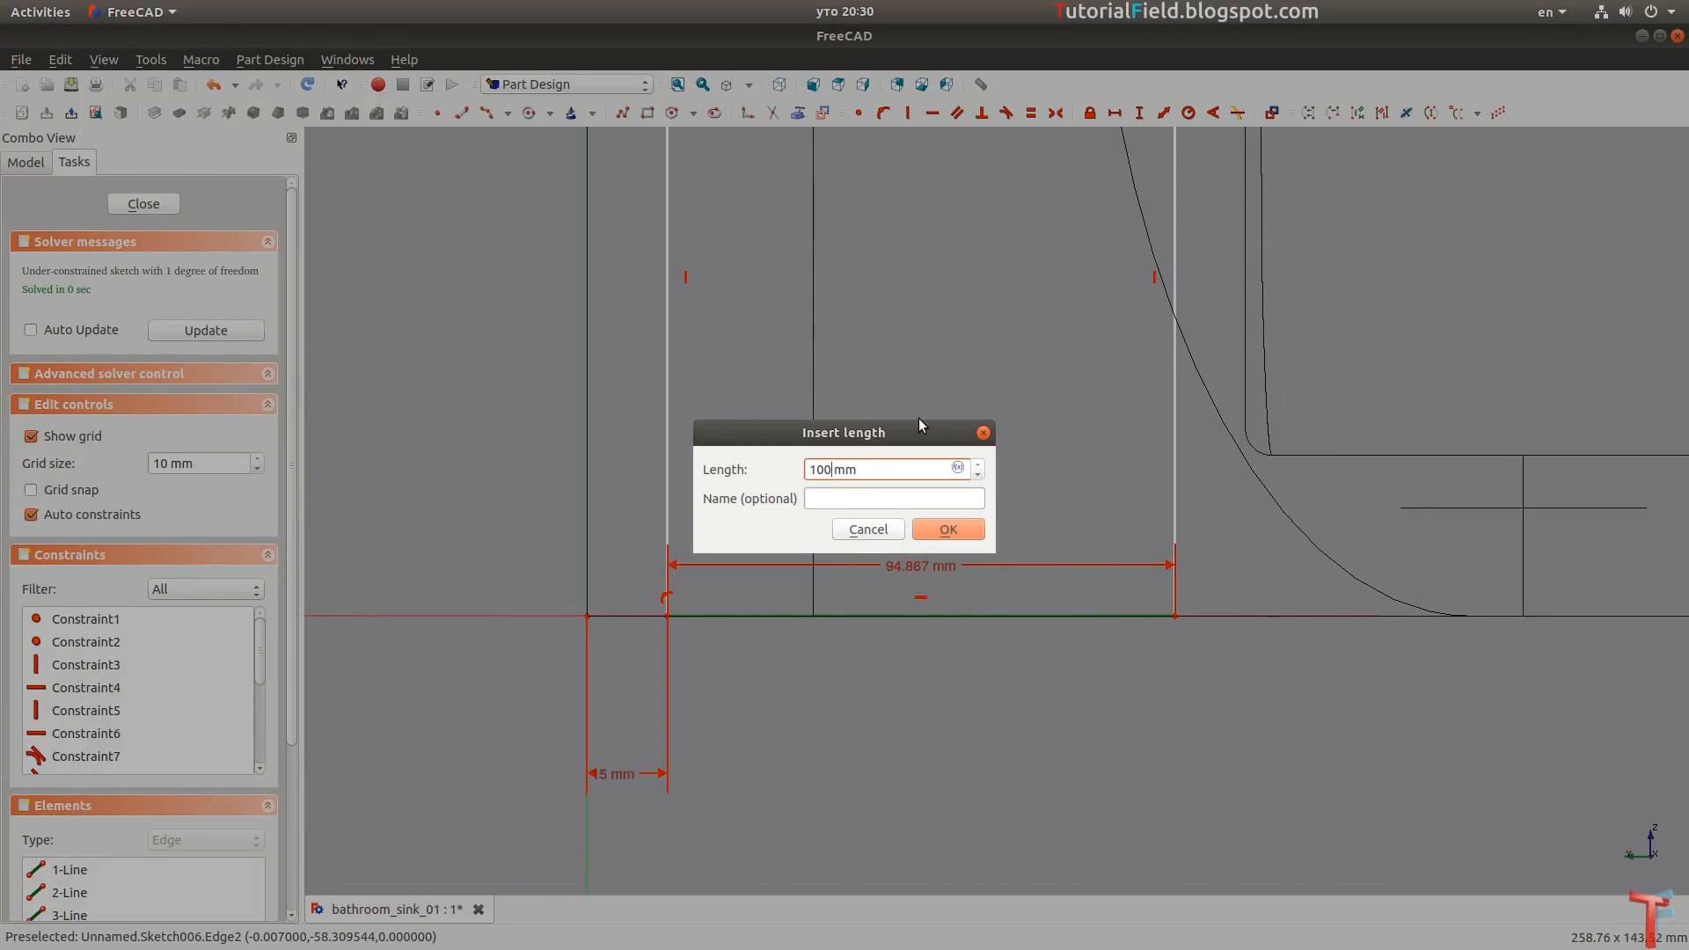
key("Return")
scroll(918, 421, "down", 1)
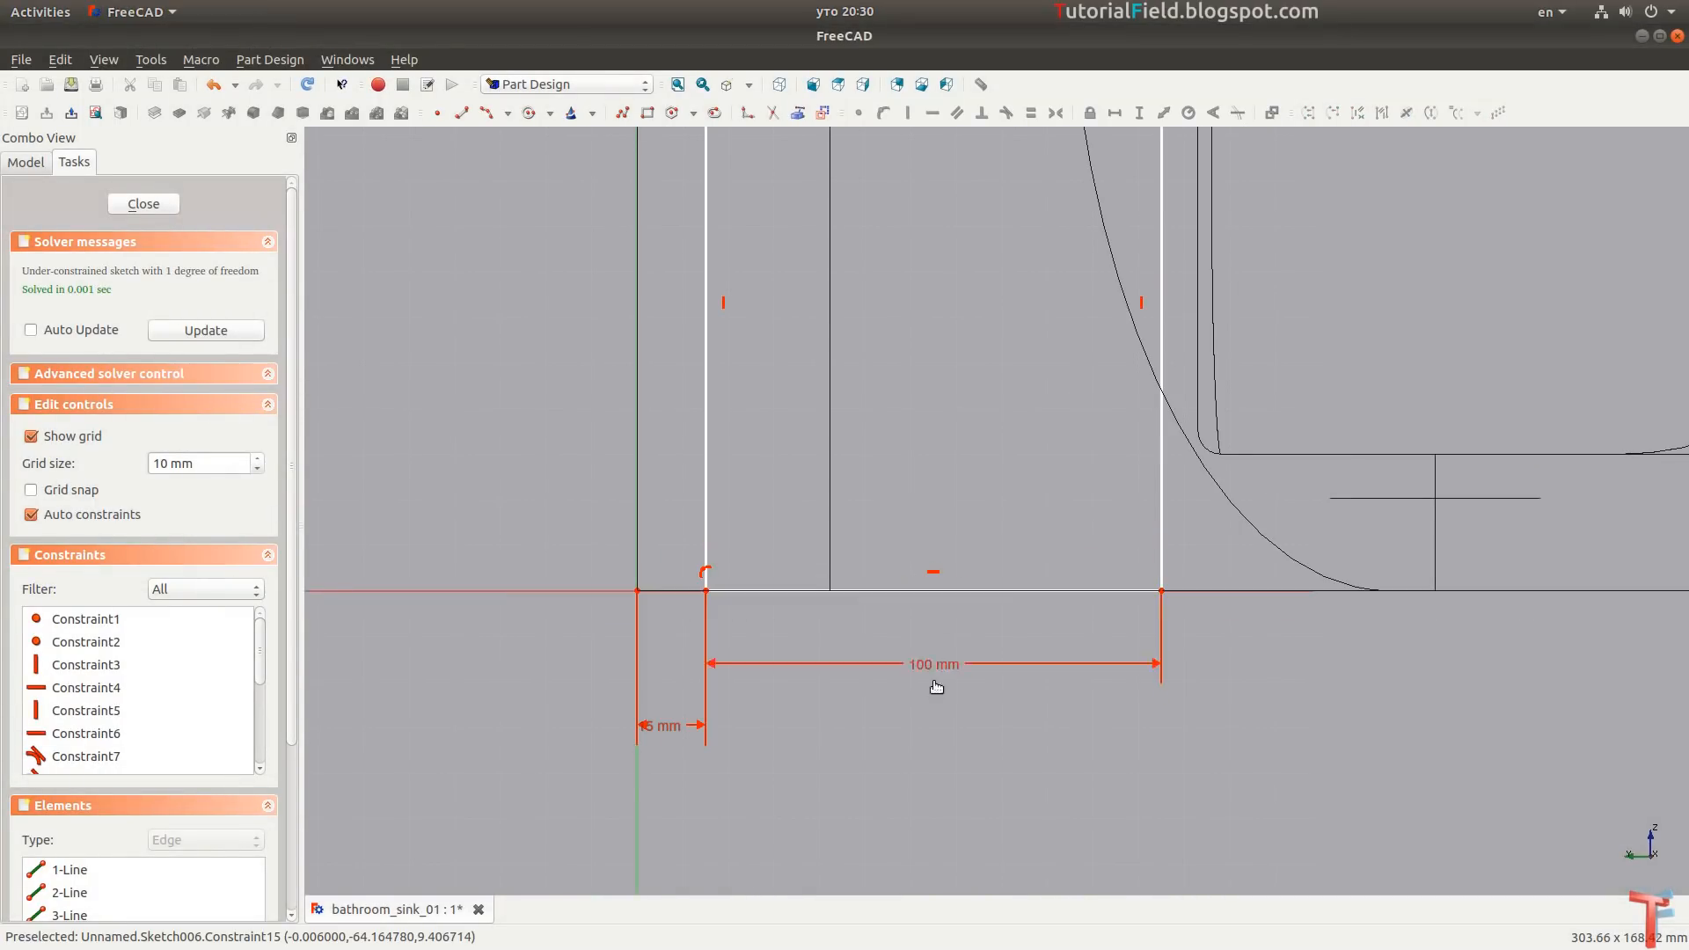
left_click_drag(933, 681, 934, 722)
Constrain the rear corner arc's centre 135 mm vertically above the base and place the dimension behind the profile.
scroll(825, 361, "down", 2)
middle_click_drag(752, 204, 777, 498)
scroll(776, 590, "up", 2)
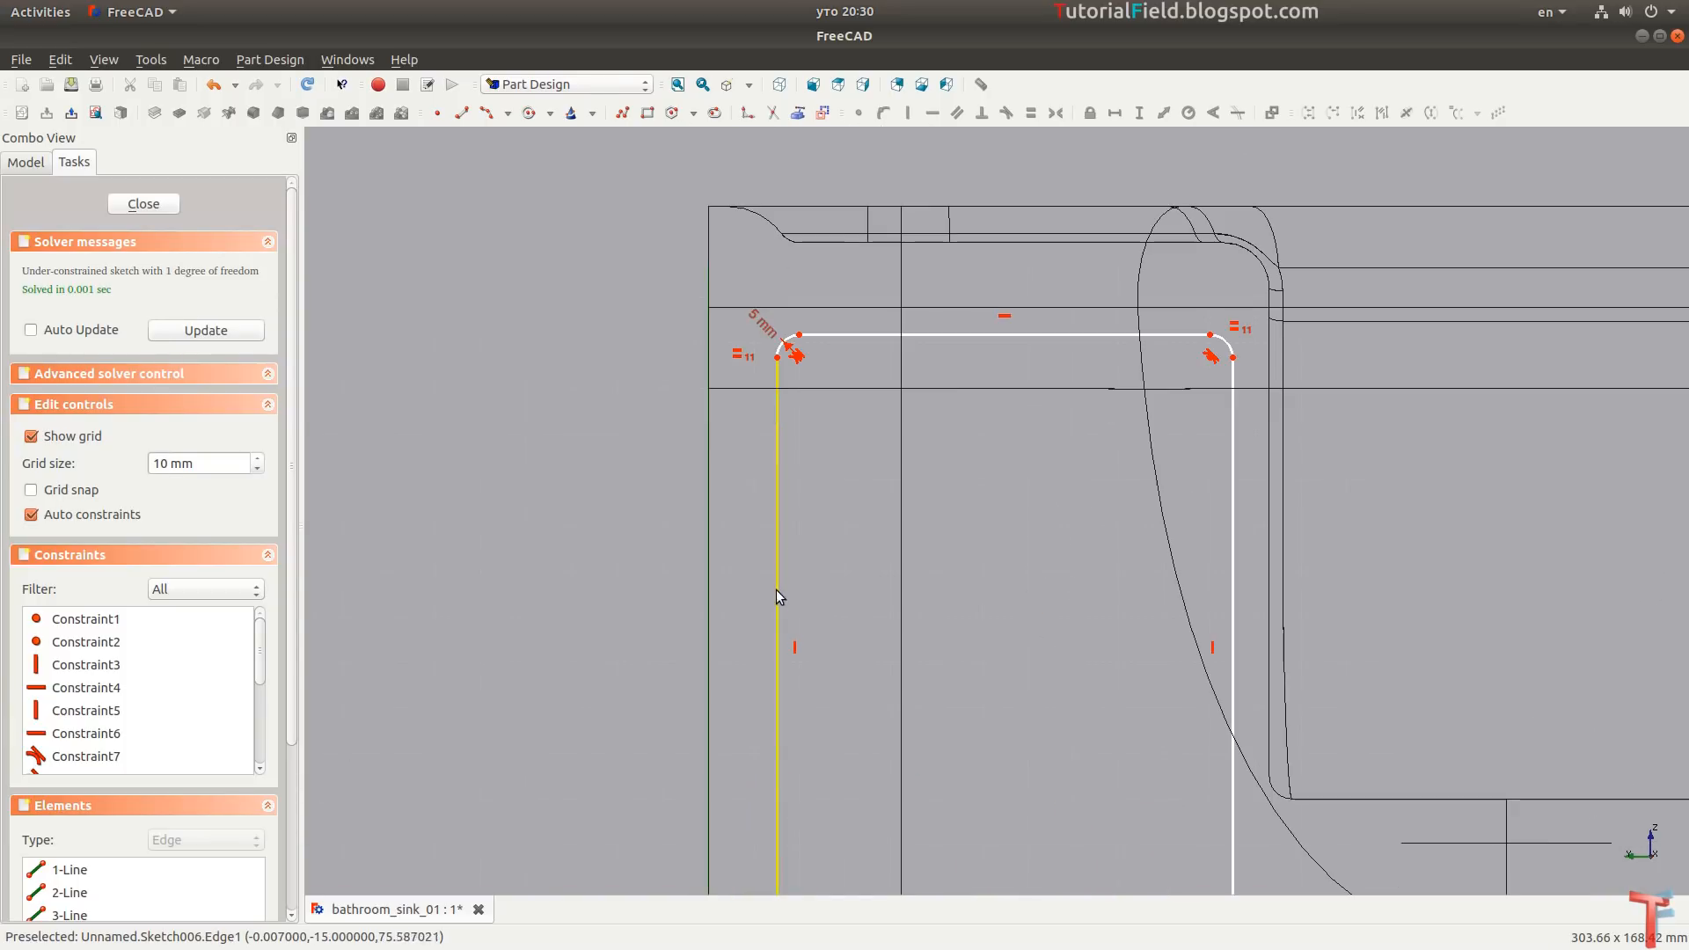
scroll(810, 362, "up", 5)
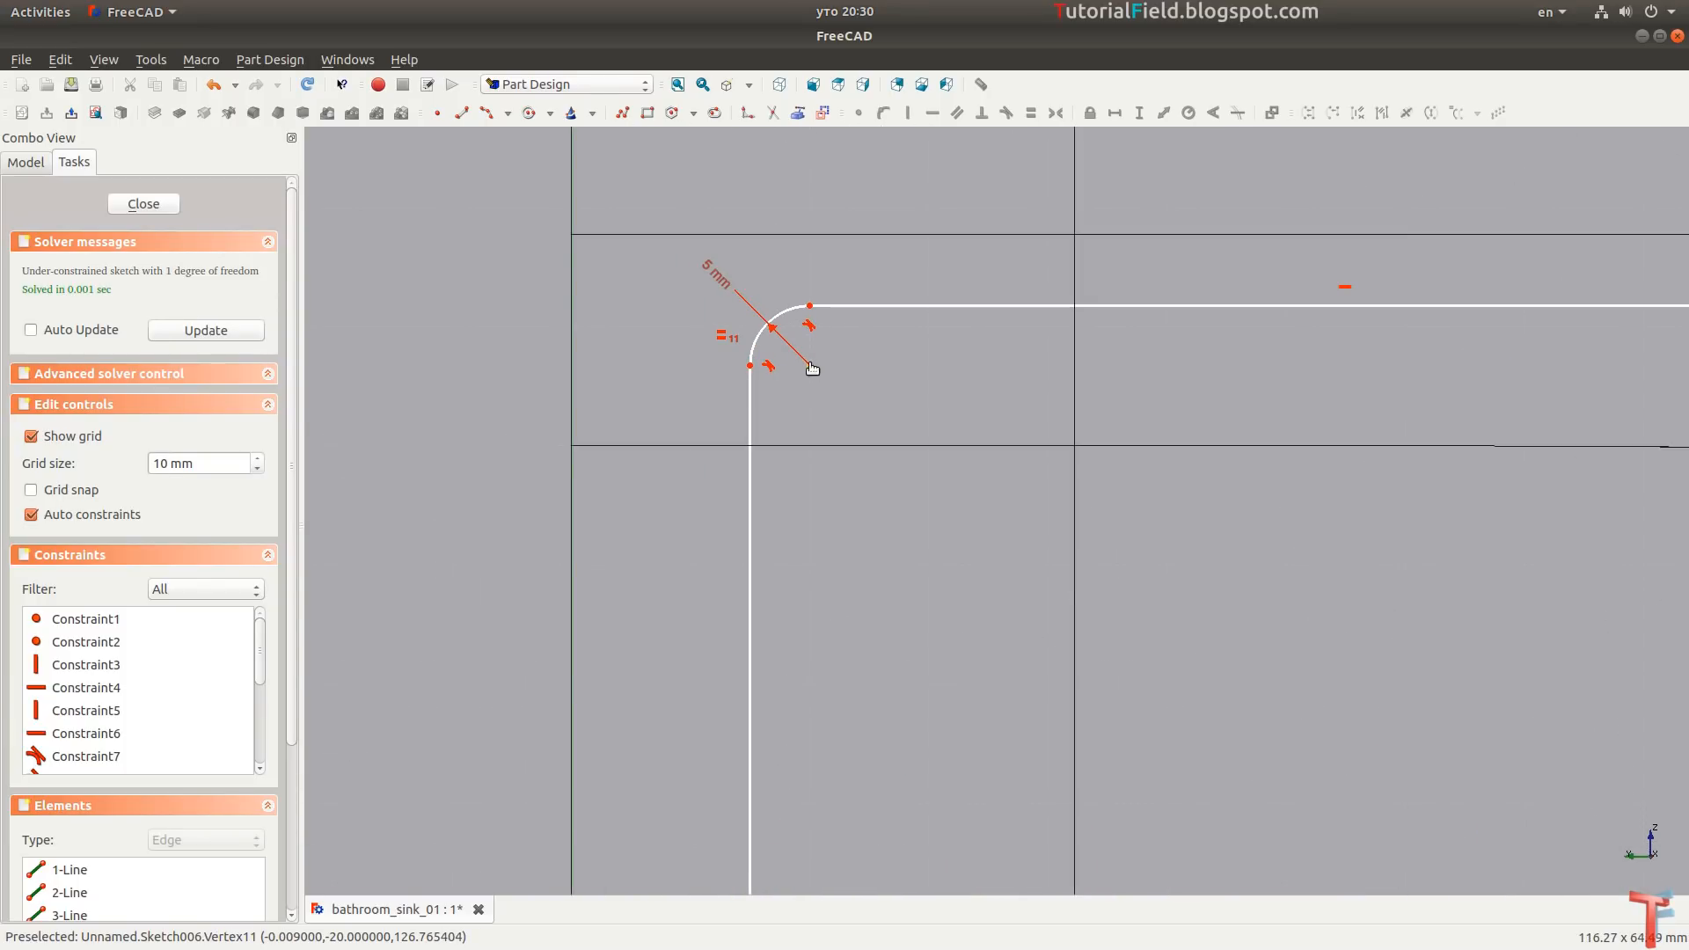
scroll(810, 362, "down", 3)
scroll(959, 304, "down", 3)
middle_click_drag(875, 480, 876, 428)
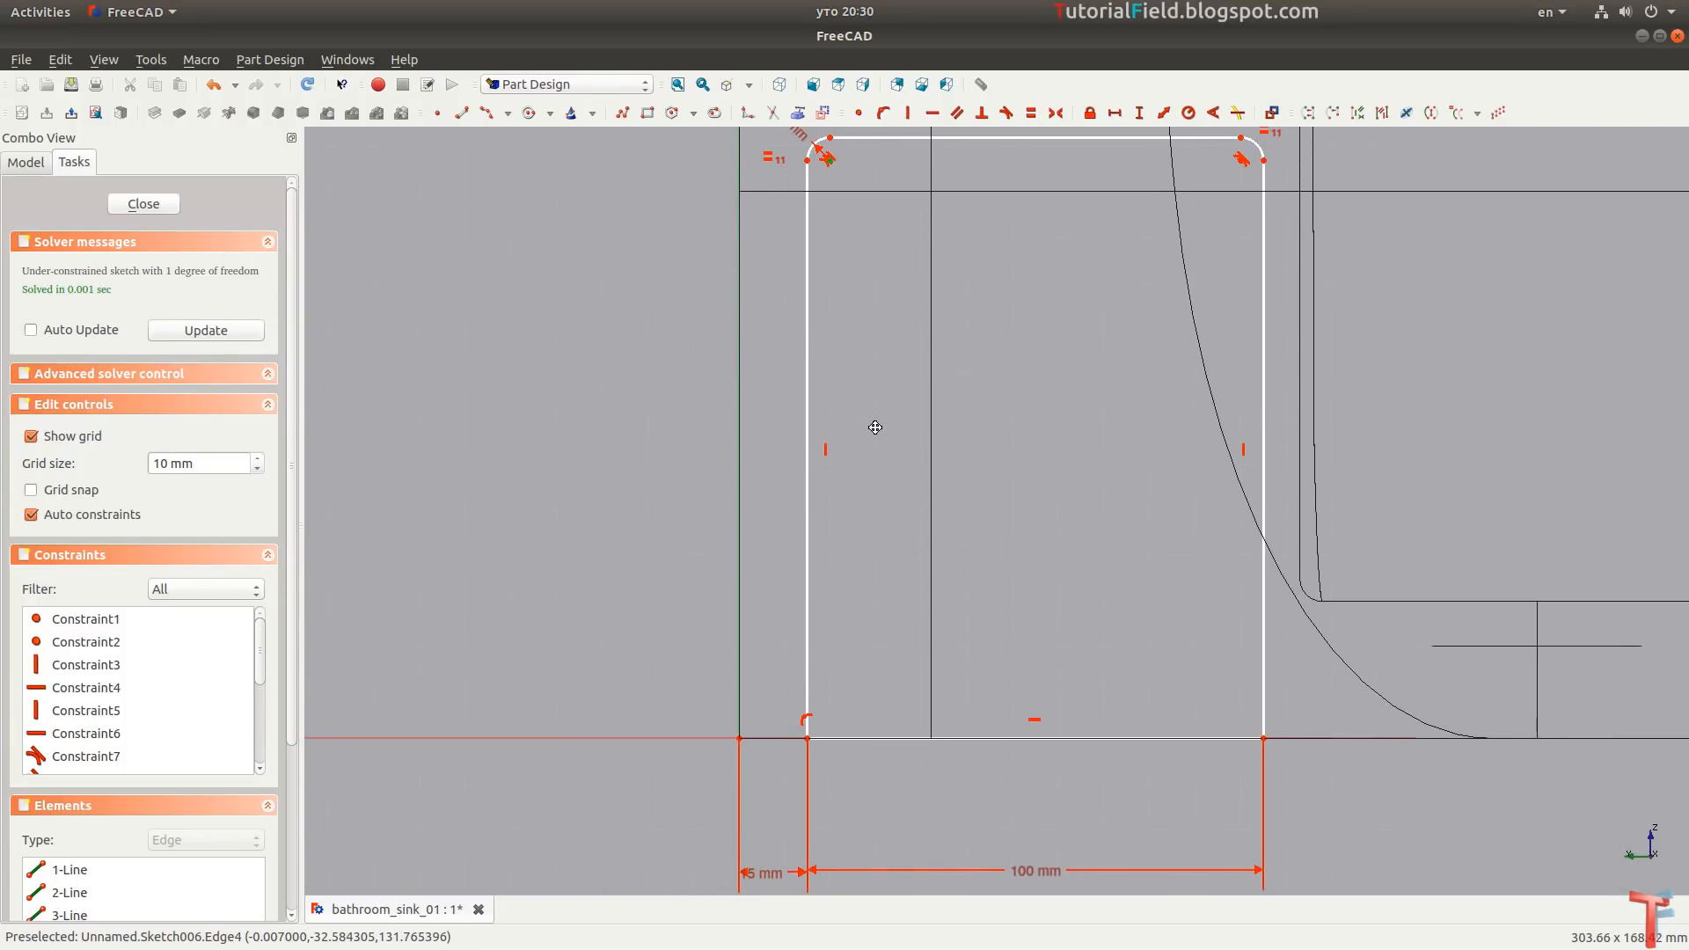
key("i")
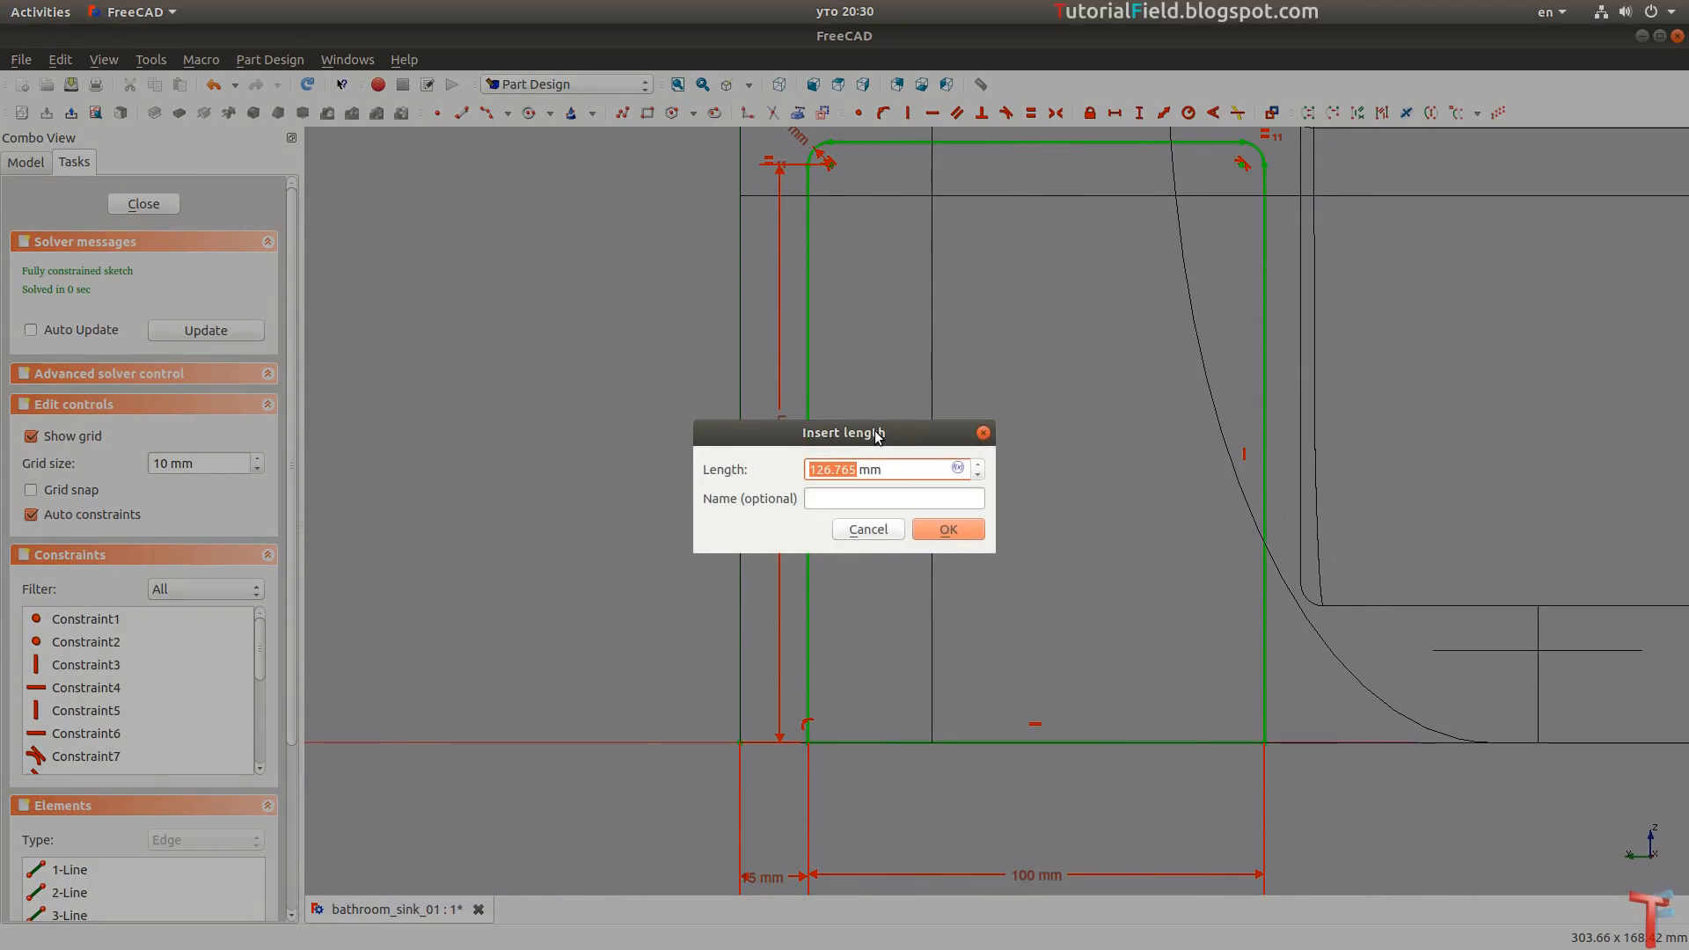
key("Return")
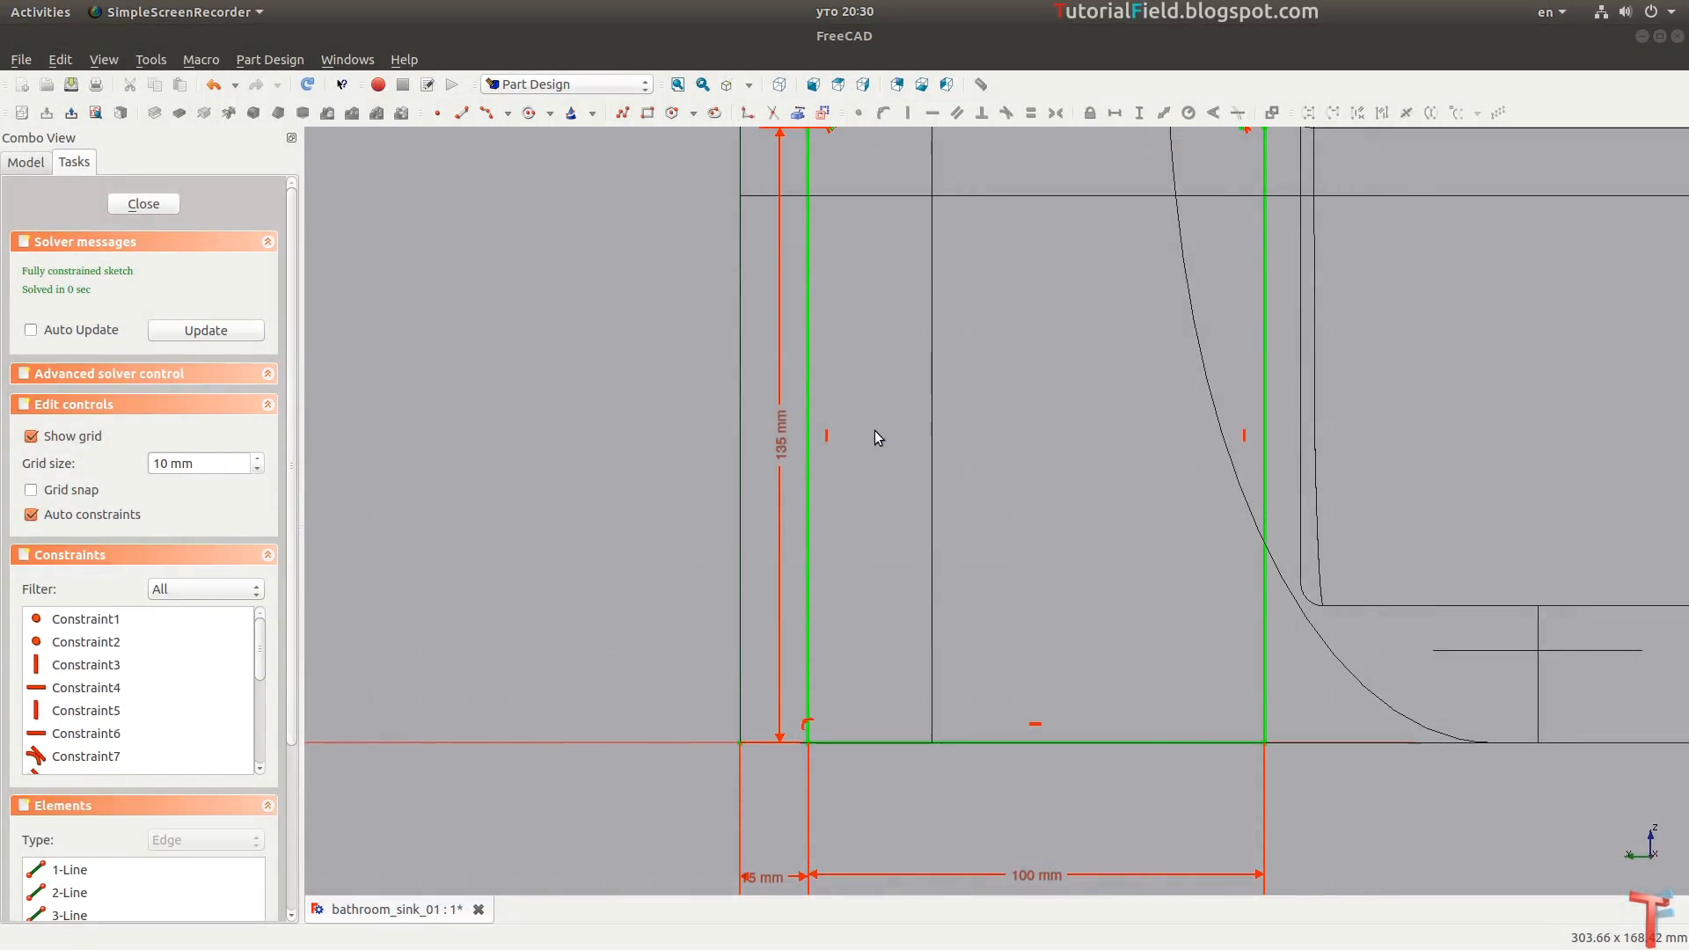
left_click_drag(788, 438, 652, 446)
scroll(837, 451, "down", 5)
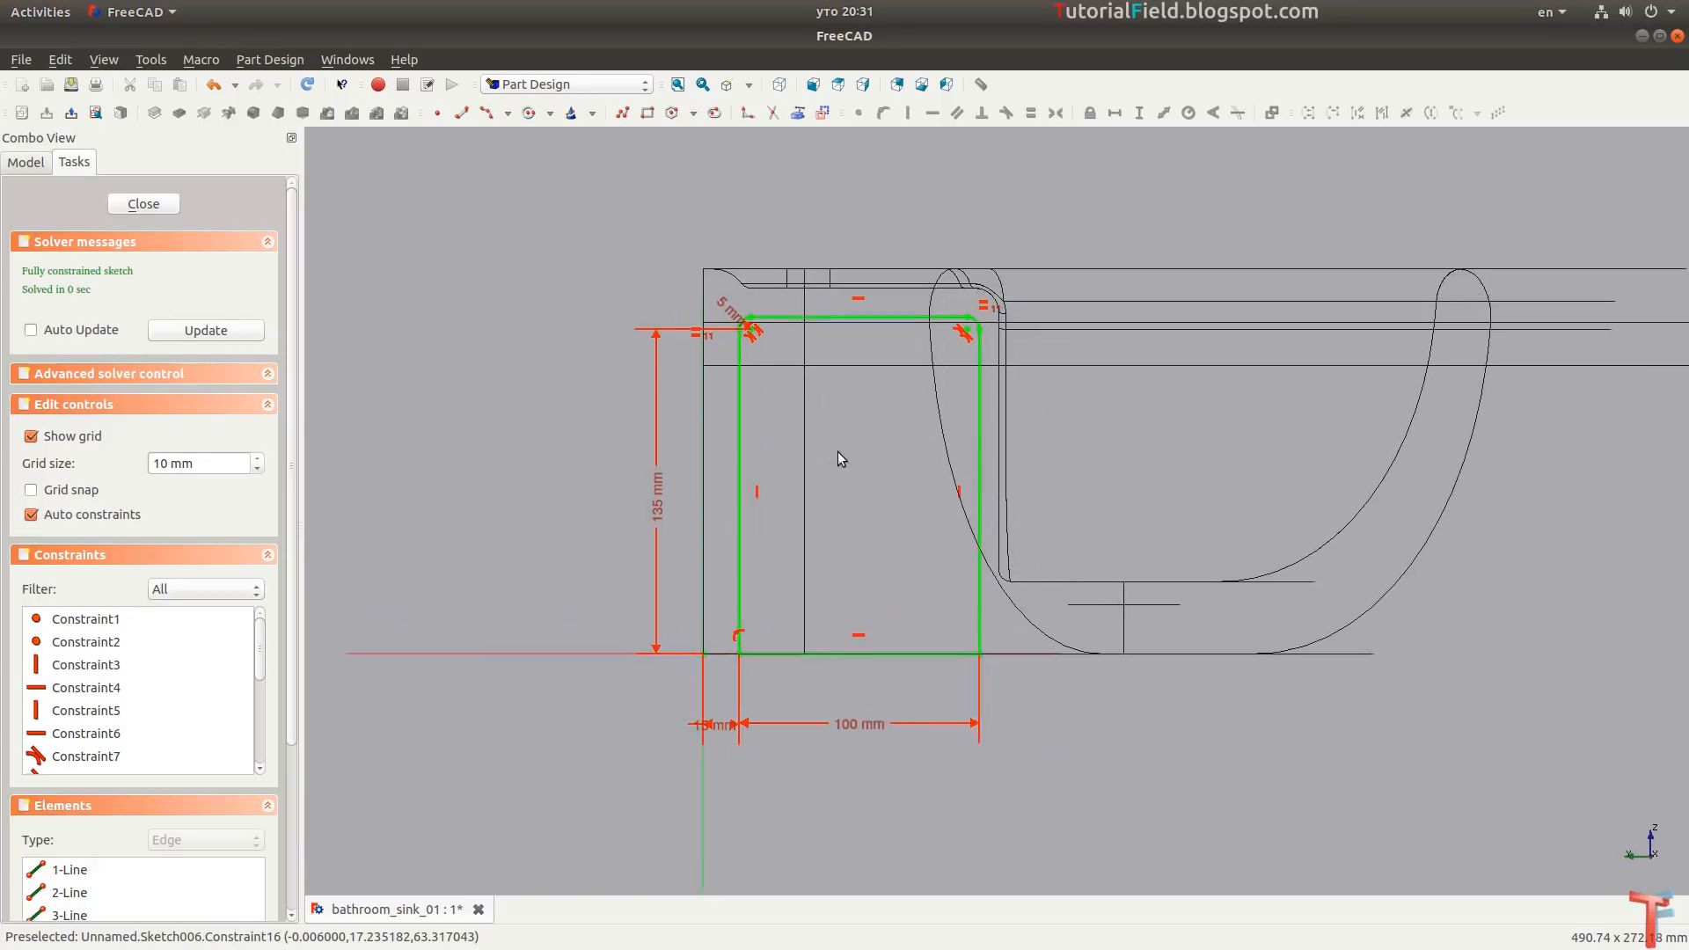
Close the sketch and pad the profile 200 mm, symmetric to the sketch plane.
left_click(143, 203)
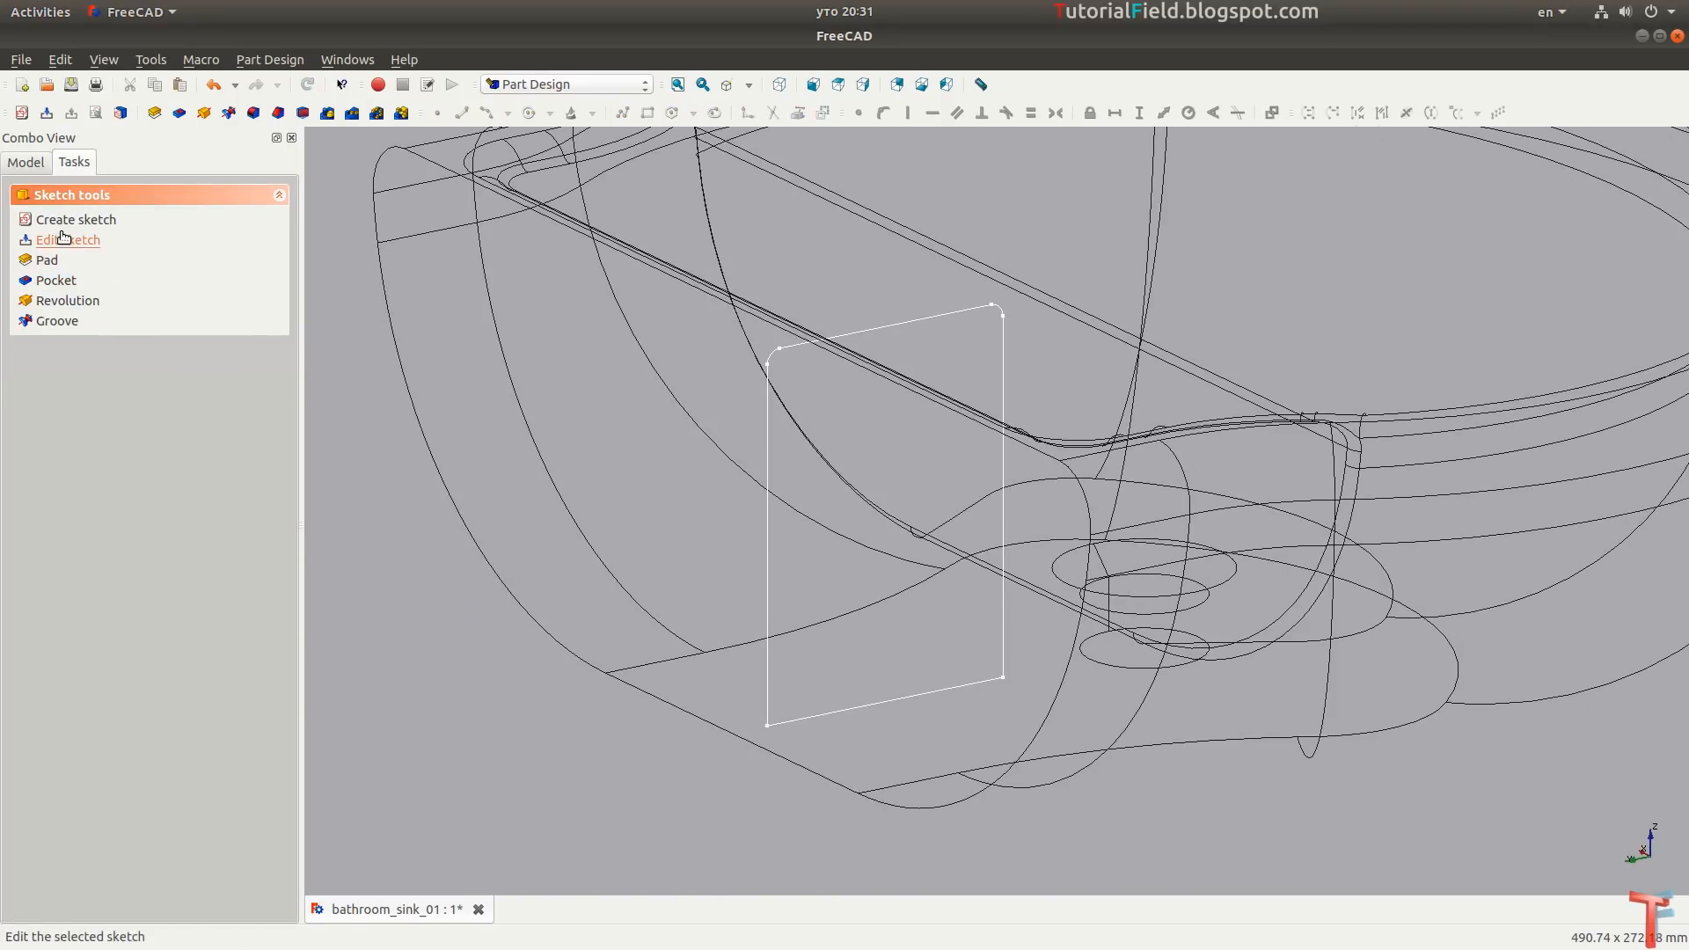
left_click(49, 261)
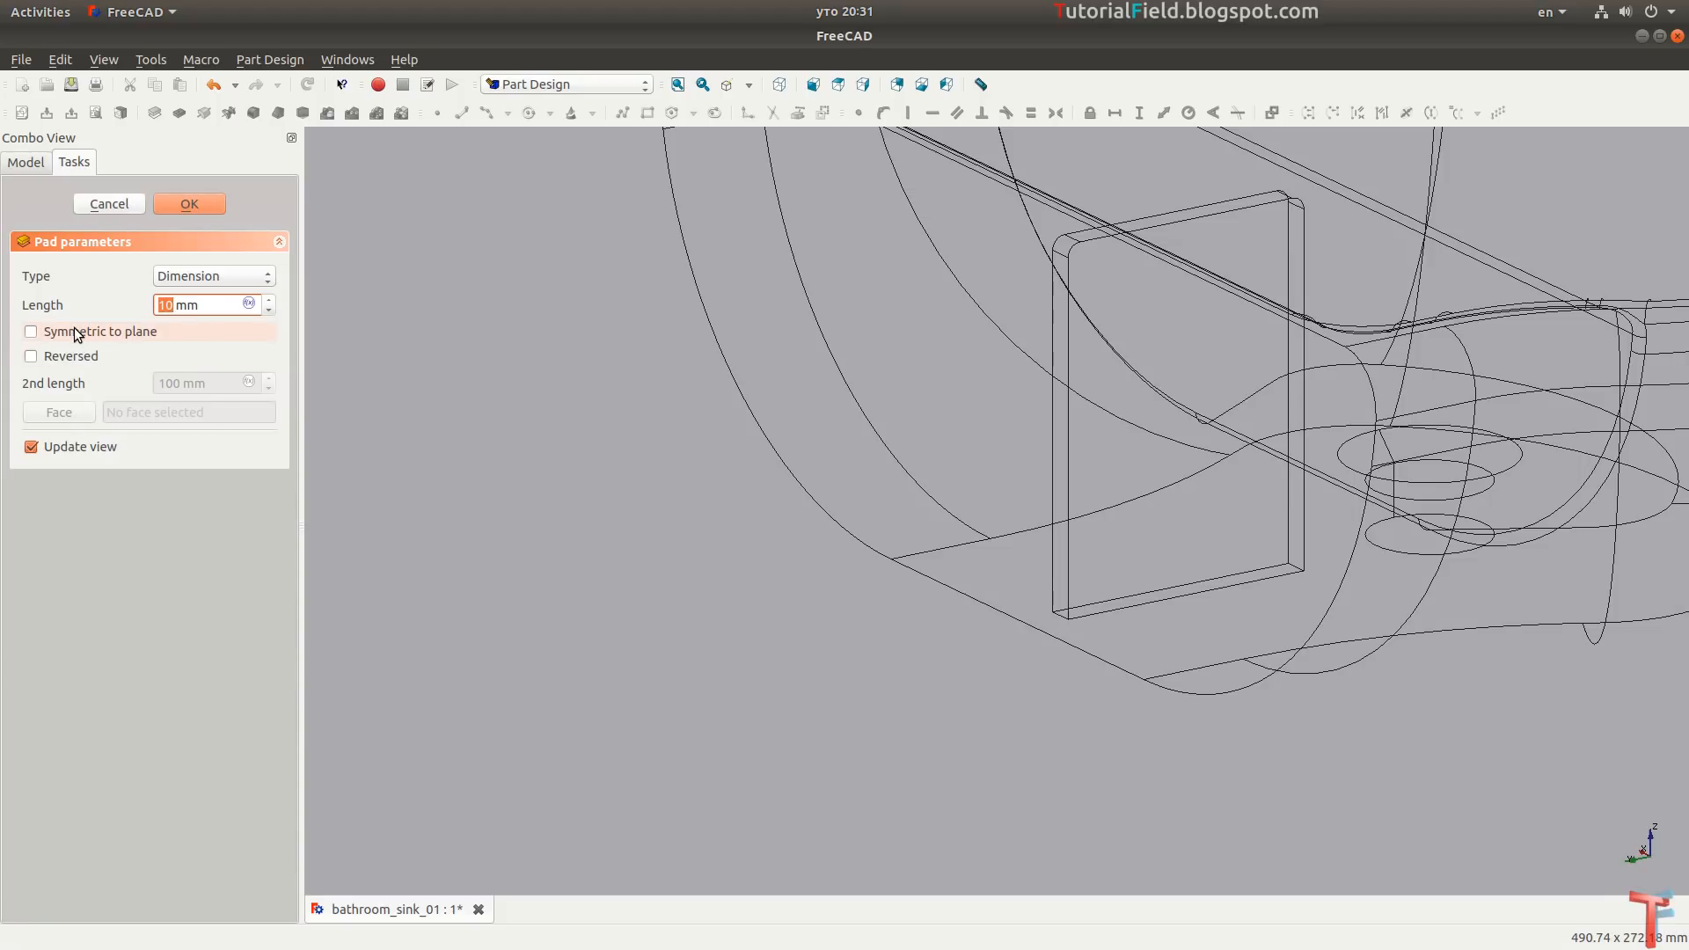
left_click(74, 330)
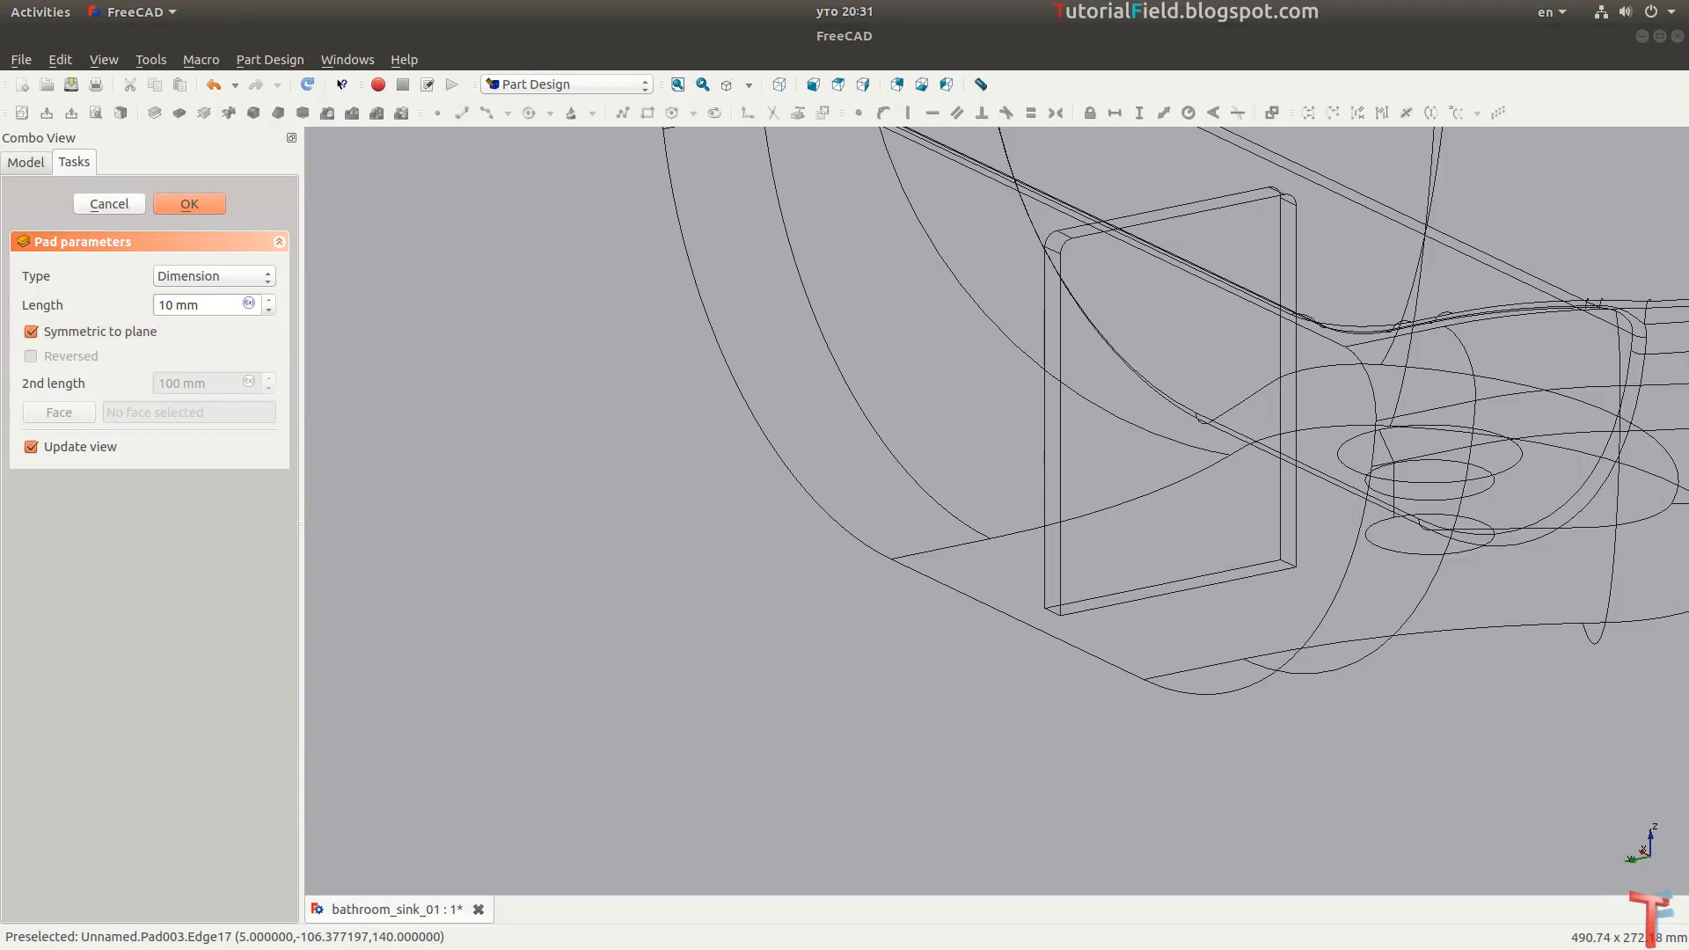
left_click(201, 305)
scroll(198, 305, "up", 2)
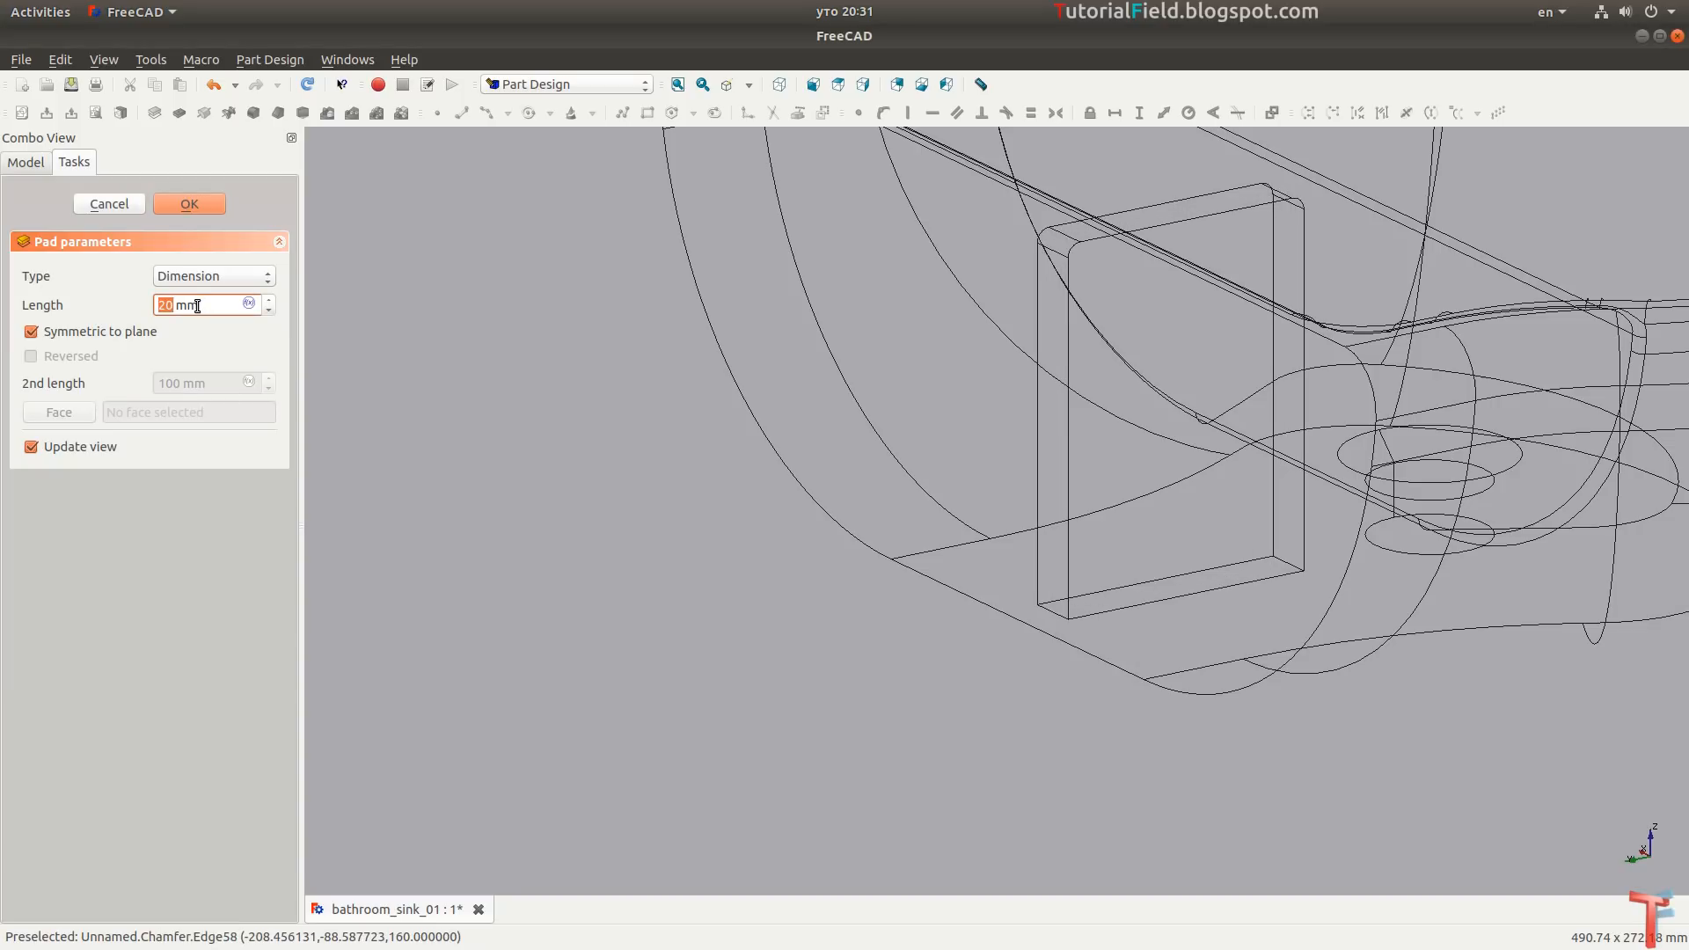
type("200")
key("Return")
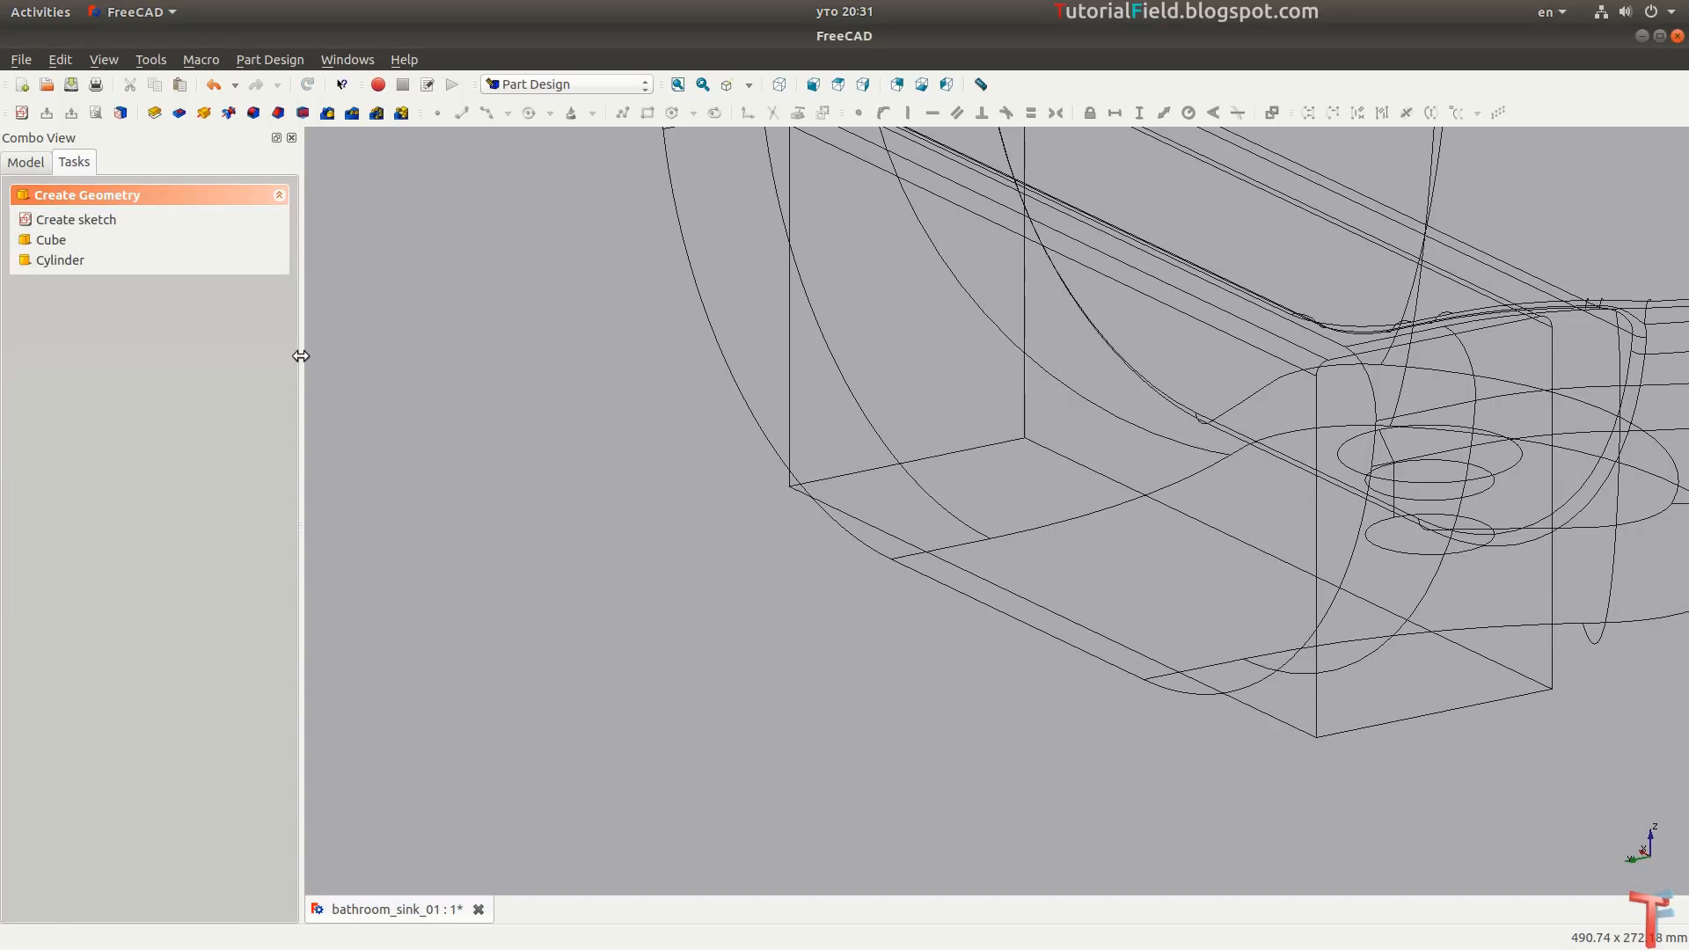
Display the model with shaded faces and turn it to show the padded block on the sink's underside.
mouse_move(876, 445)
middle_mouse_down()
mouse_move(961, 528)
mouse_move(1173, 471)
mouse_move(1191, 490)
mouse_move(1011, 516)
middle_mouse_up()
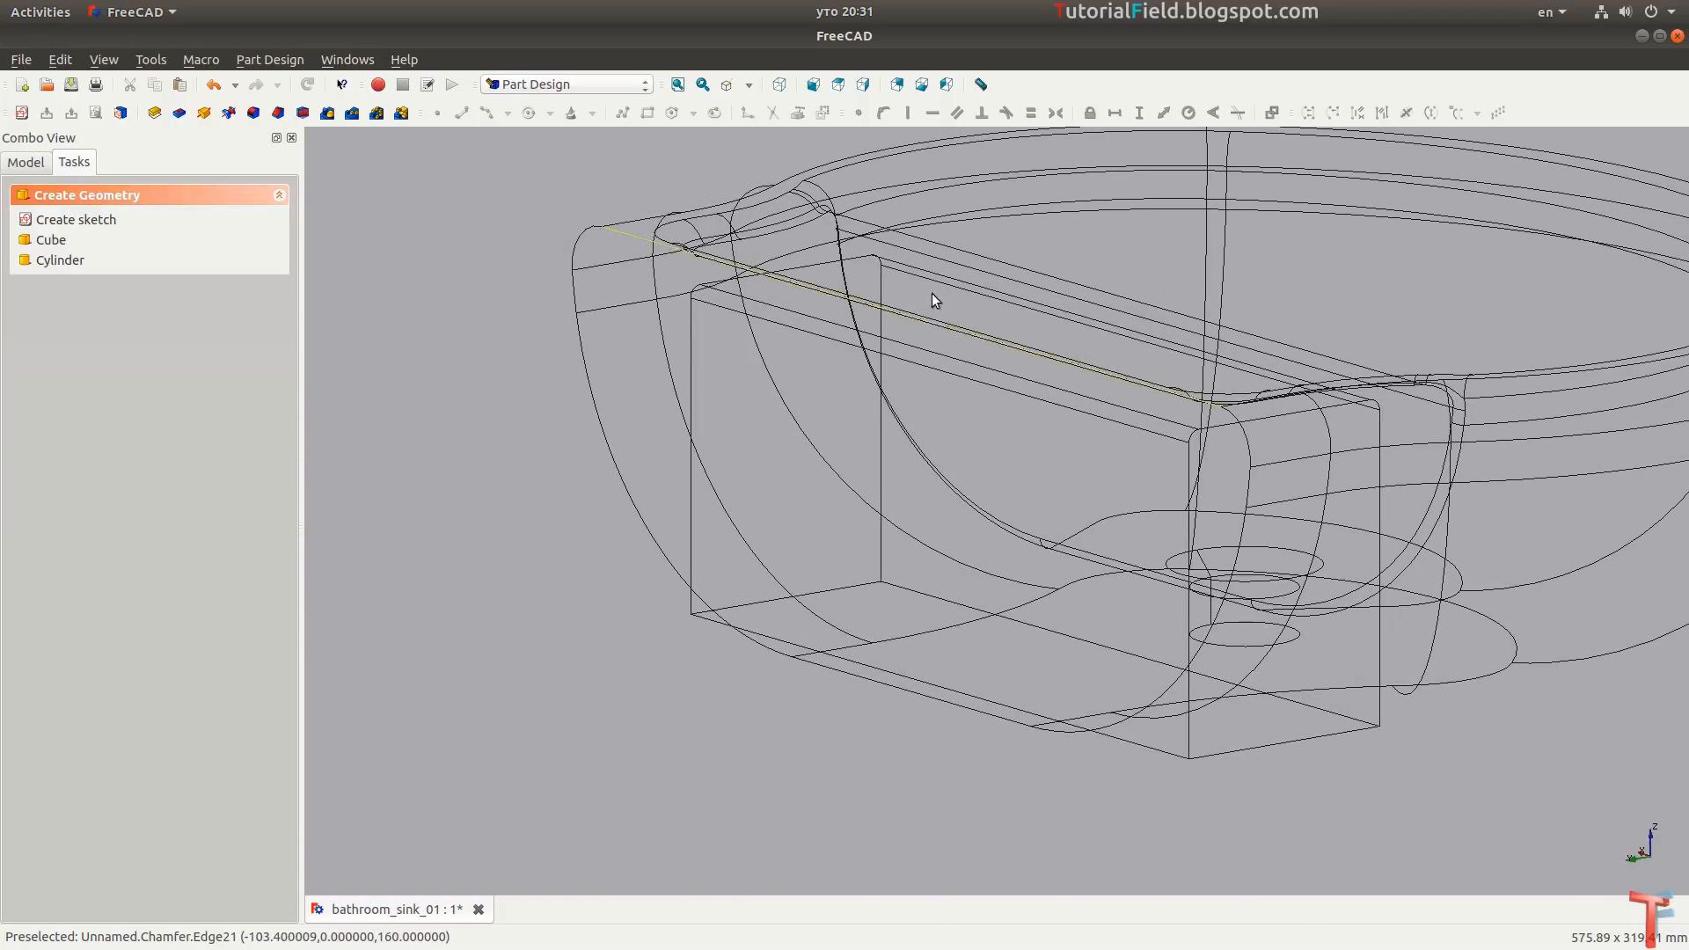
left_click(751, 84)
left_click(765, 184)
mouse_move(765, 184)
middle_mouse_down()
mouse_move(935, 524)
mouse_move(931, 475)
mouse_move(1070, 424)
middle_mouse_up()
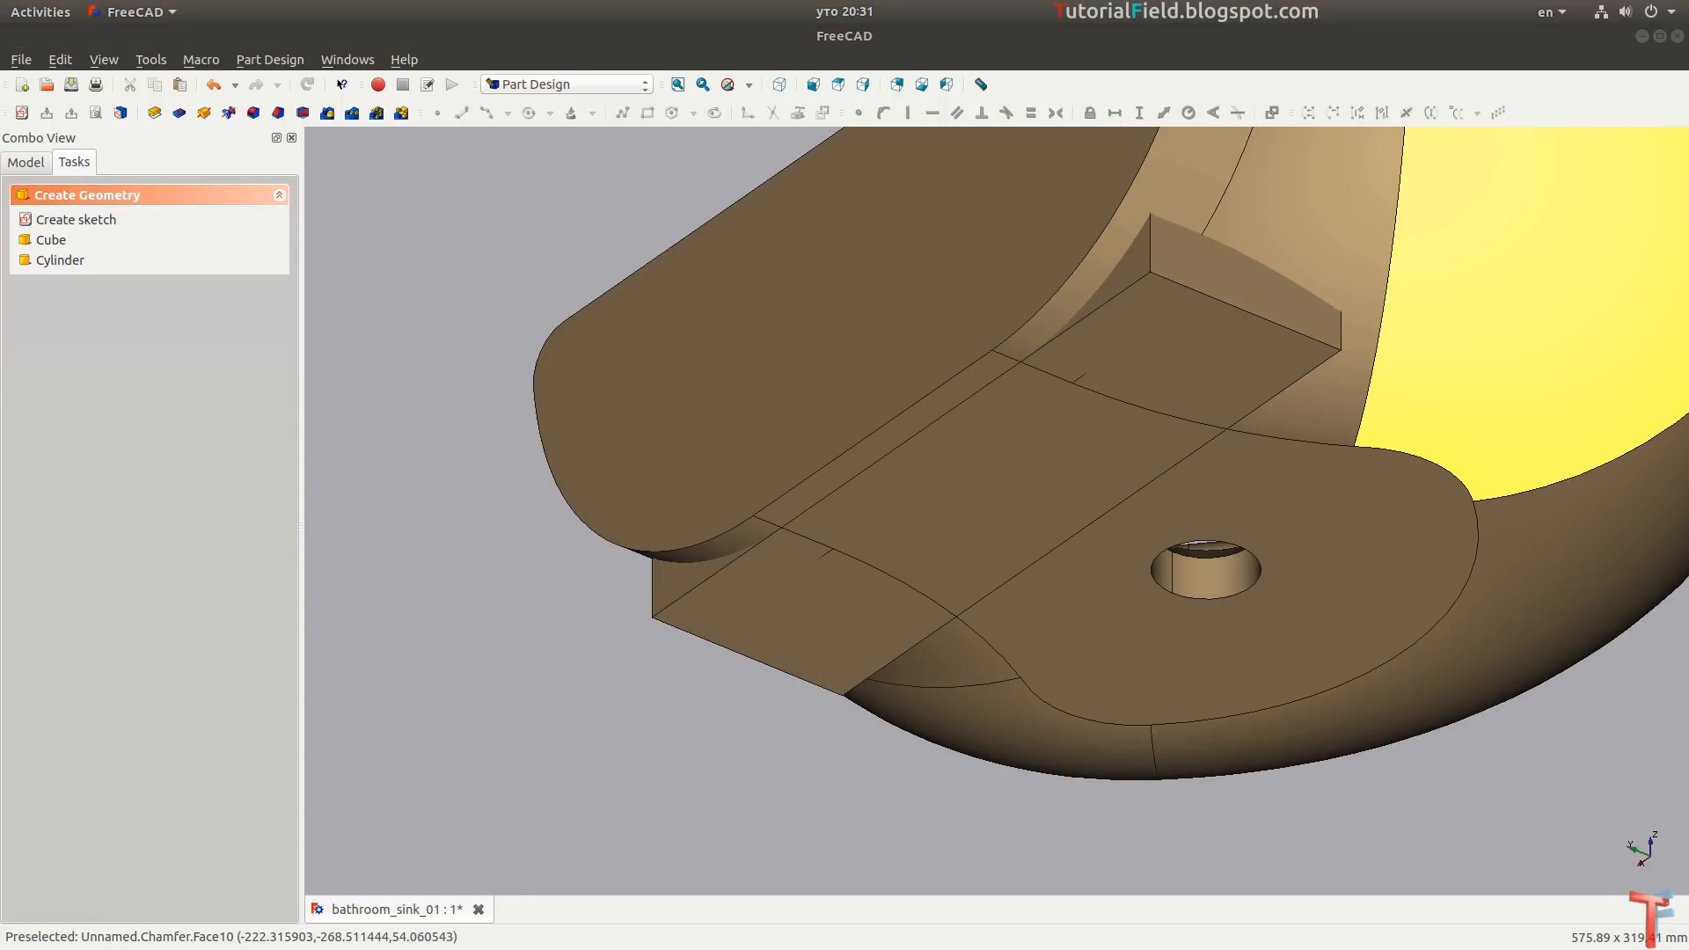
middle_click_drag(1223, 478, 1035, 562)
scroll(1085, 516, "down", 2)
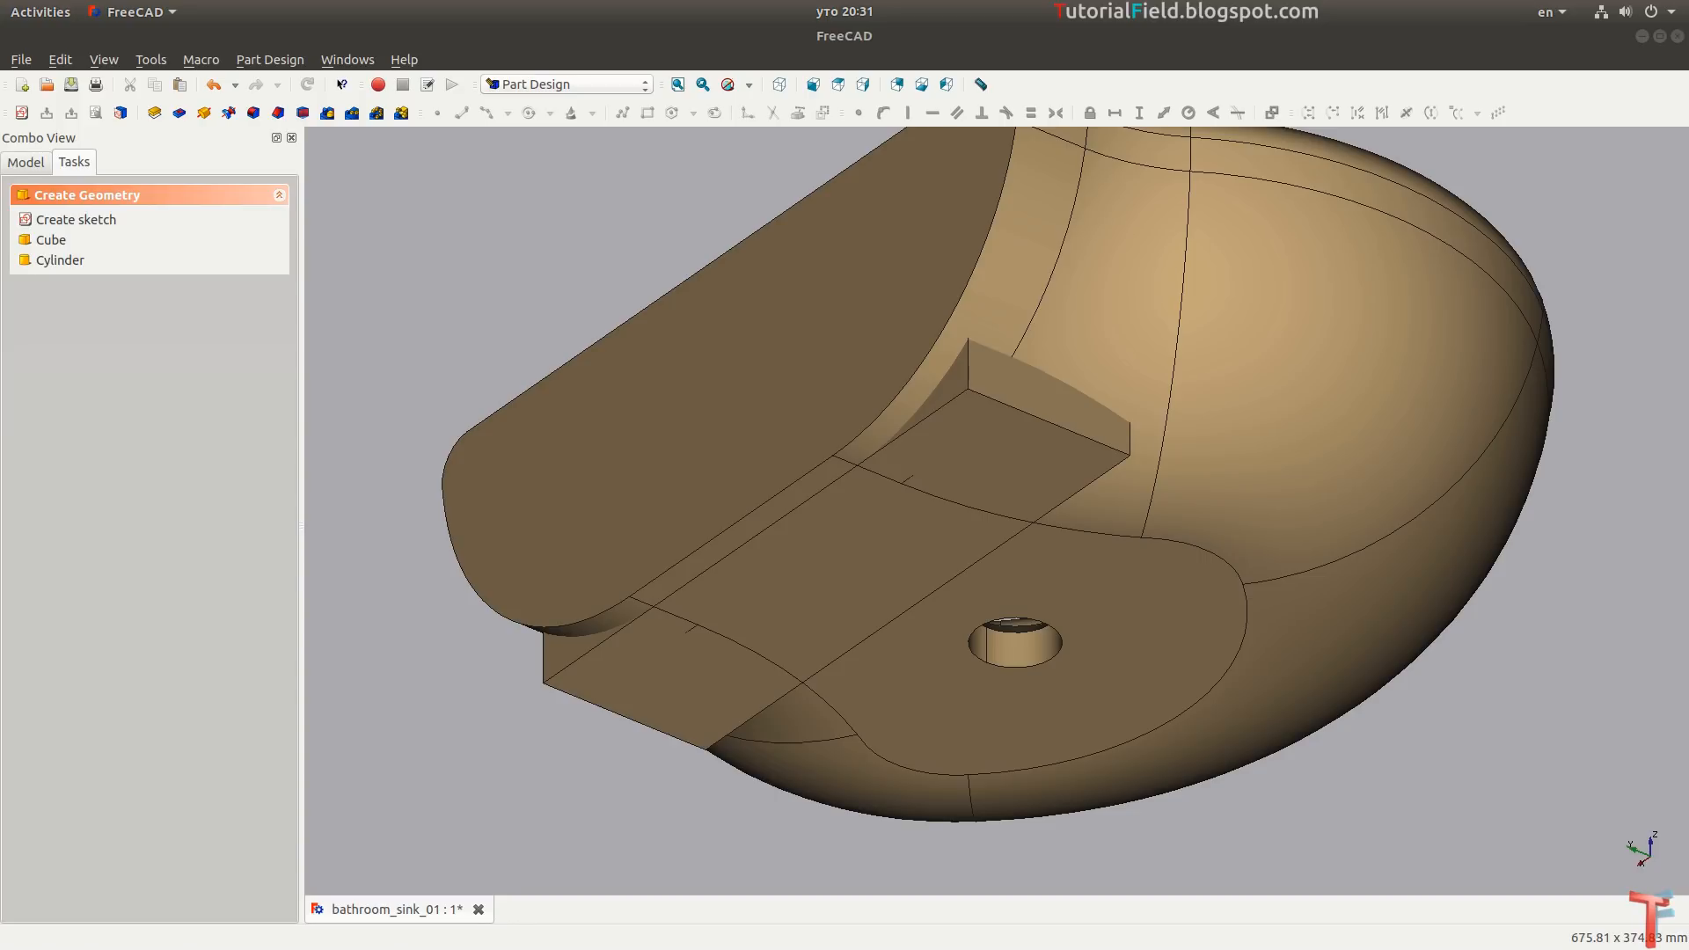
Switch to the Part workbench and cut the padded block out of the chamfered sink body.
left_click(26, 162)
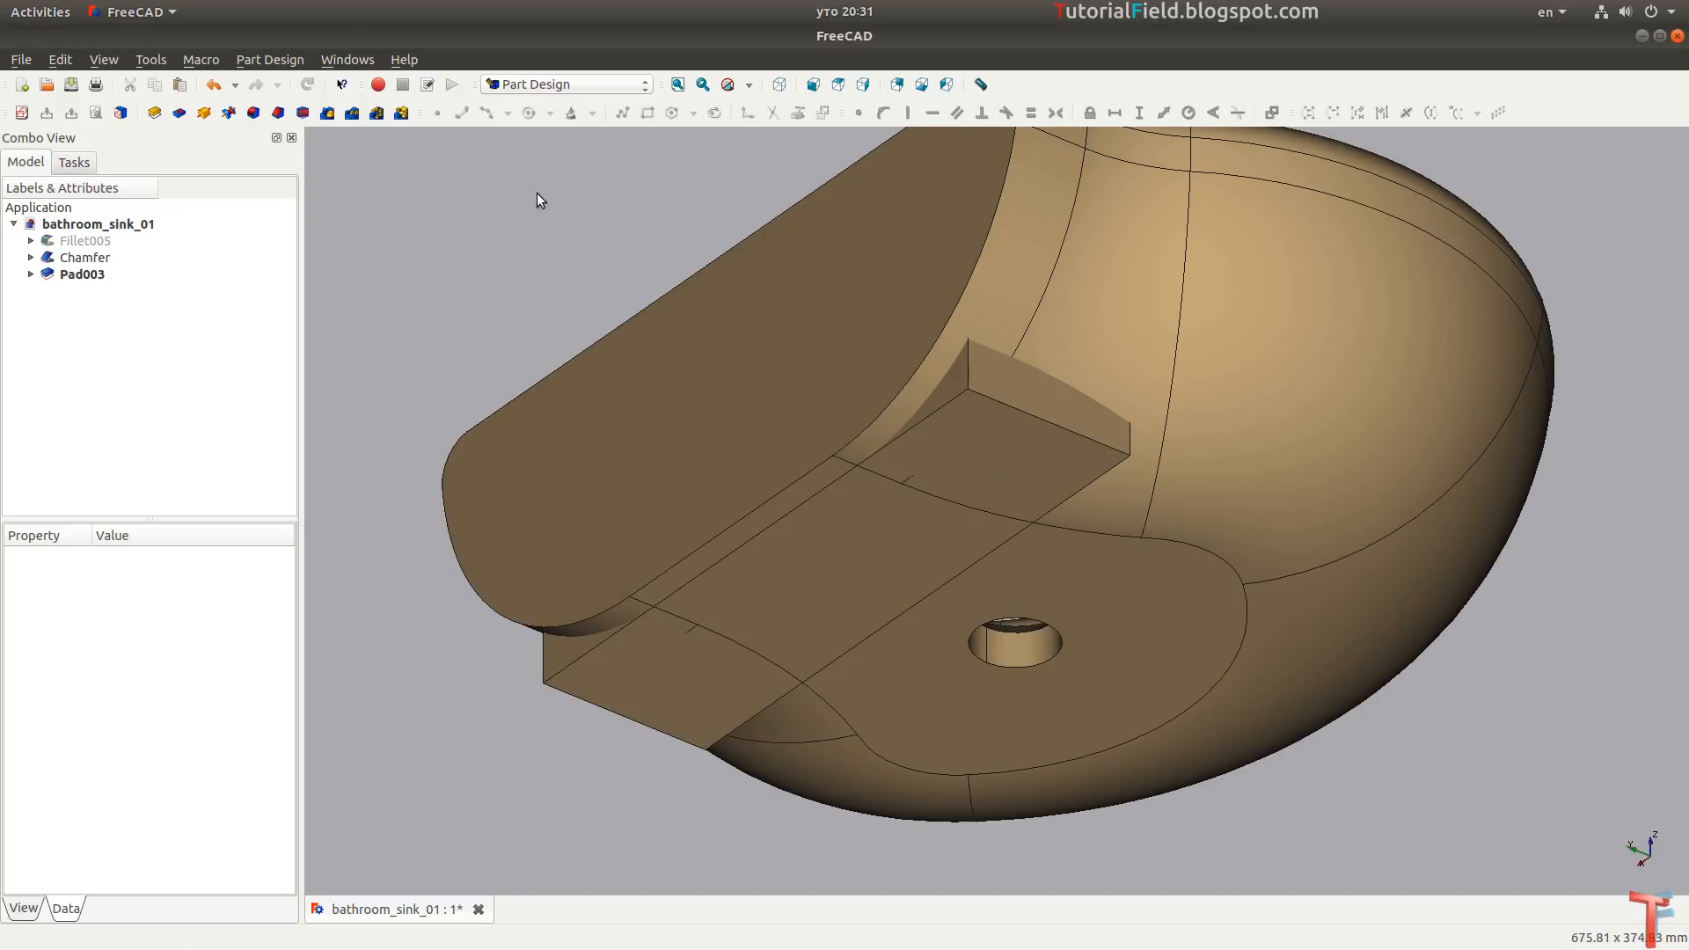
left_click(563, 84)
left_click(537, 376)
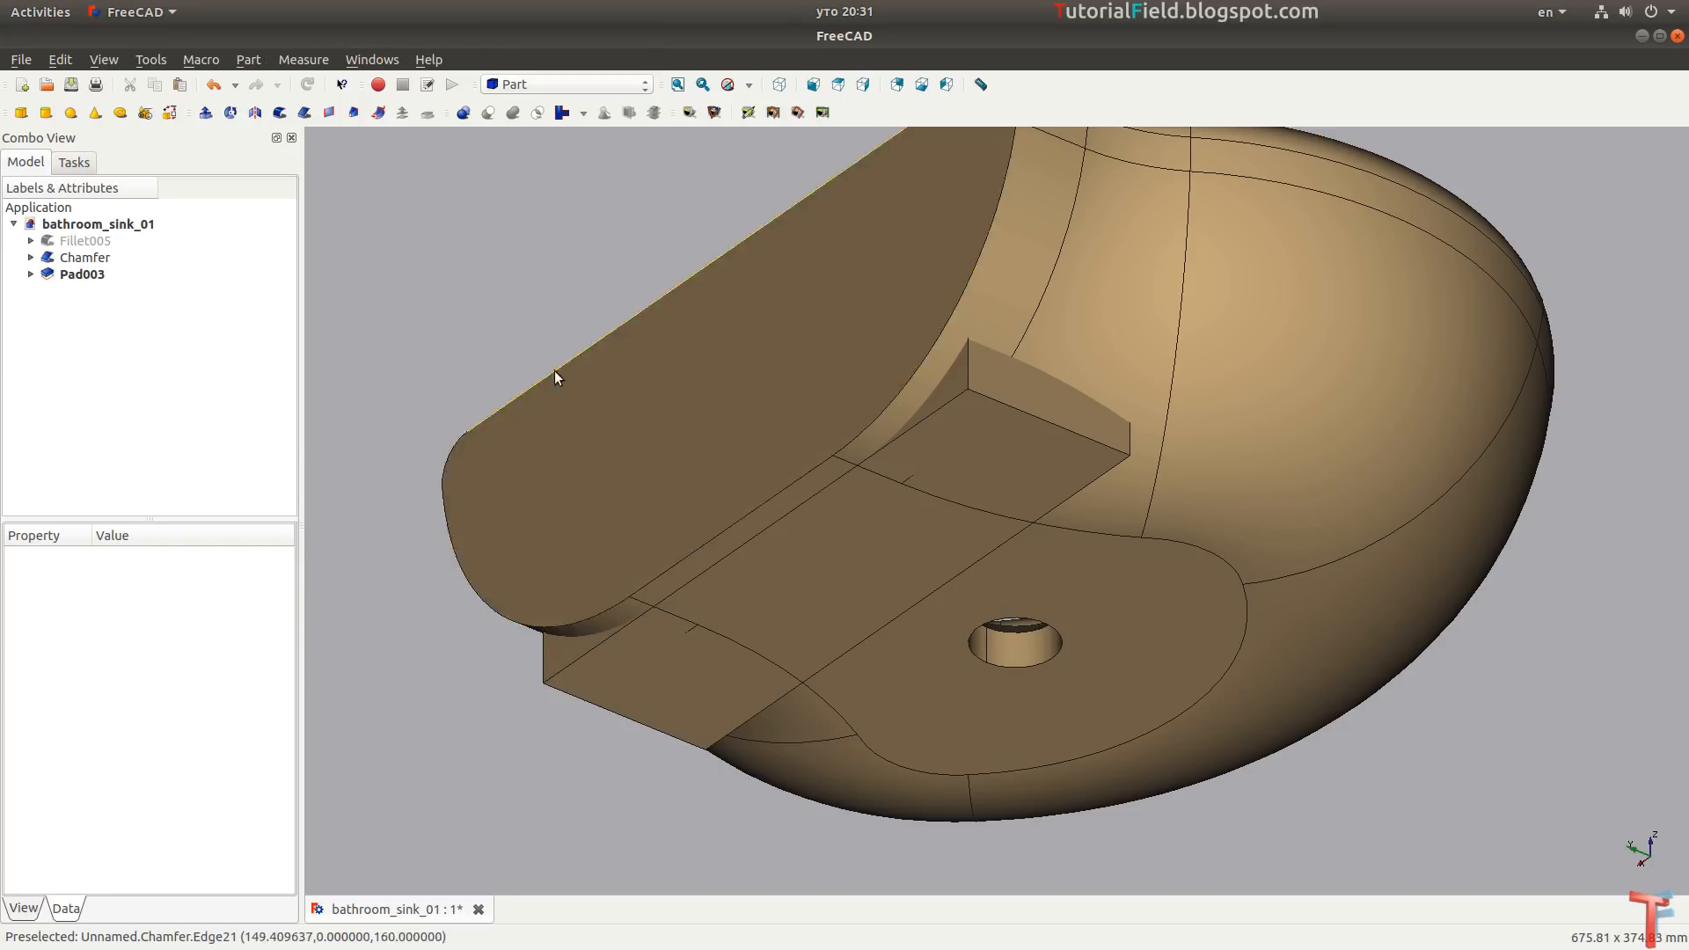
left_click(99, 257)
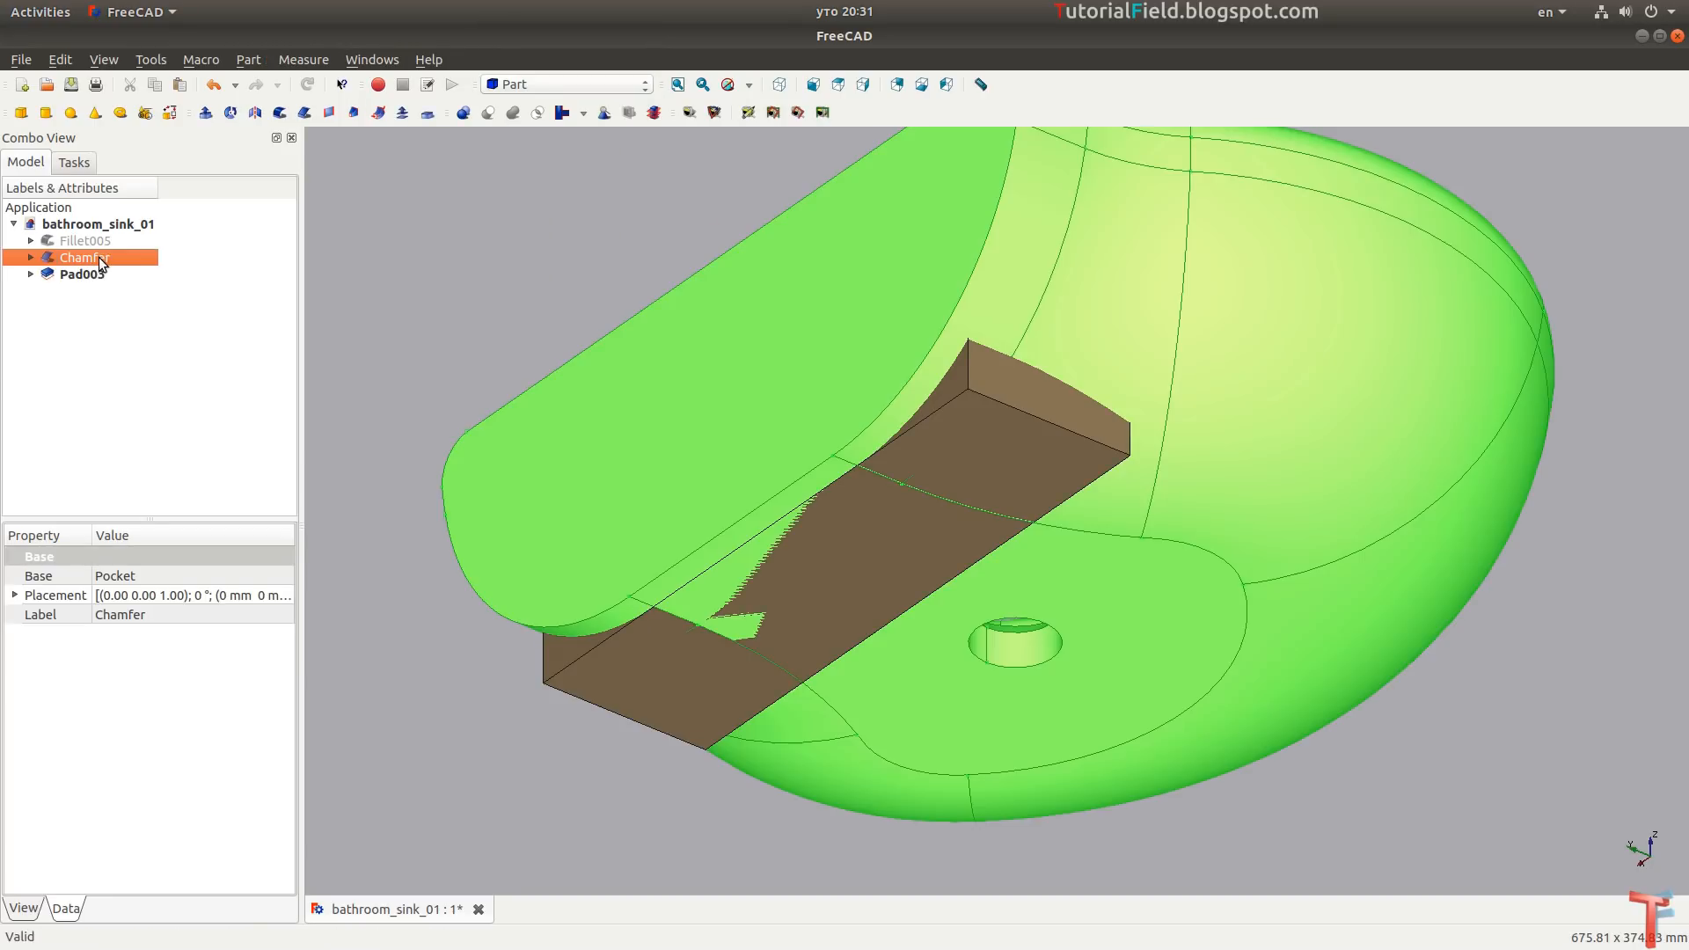
left_click(88, 276, "ctrl")
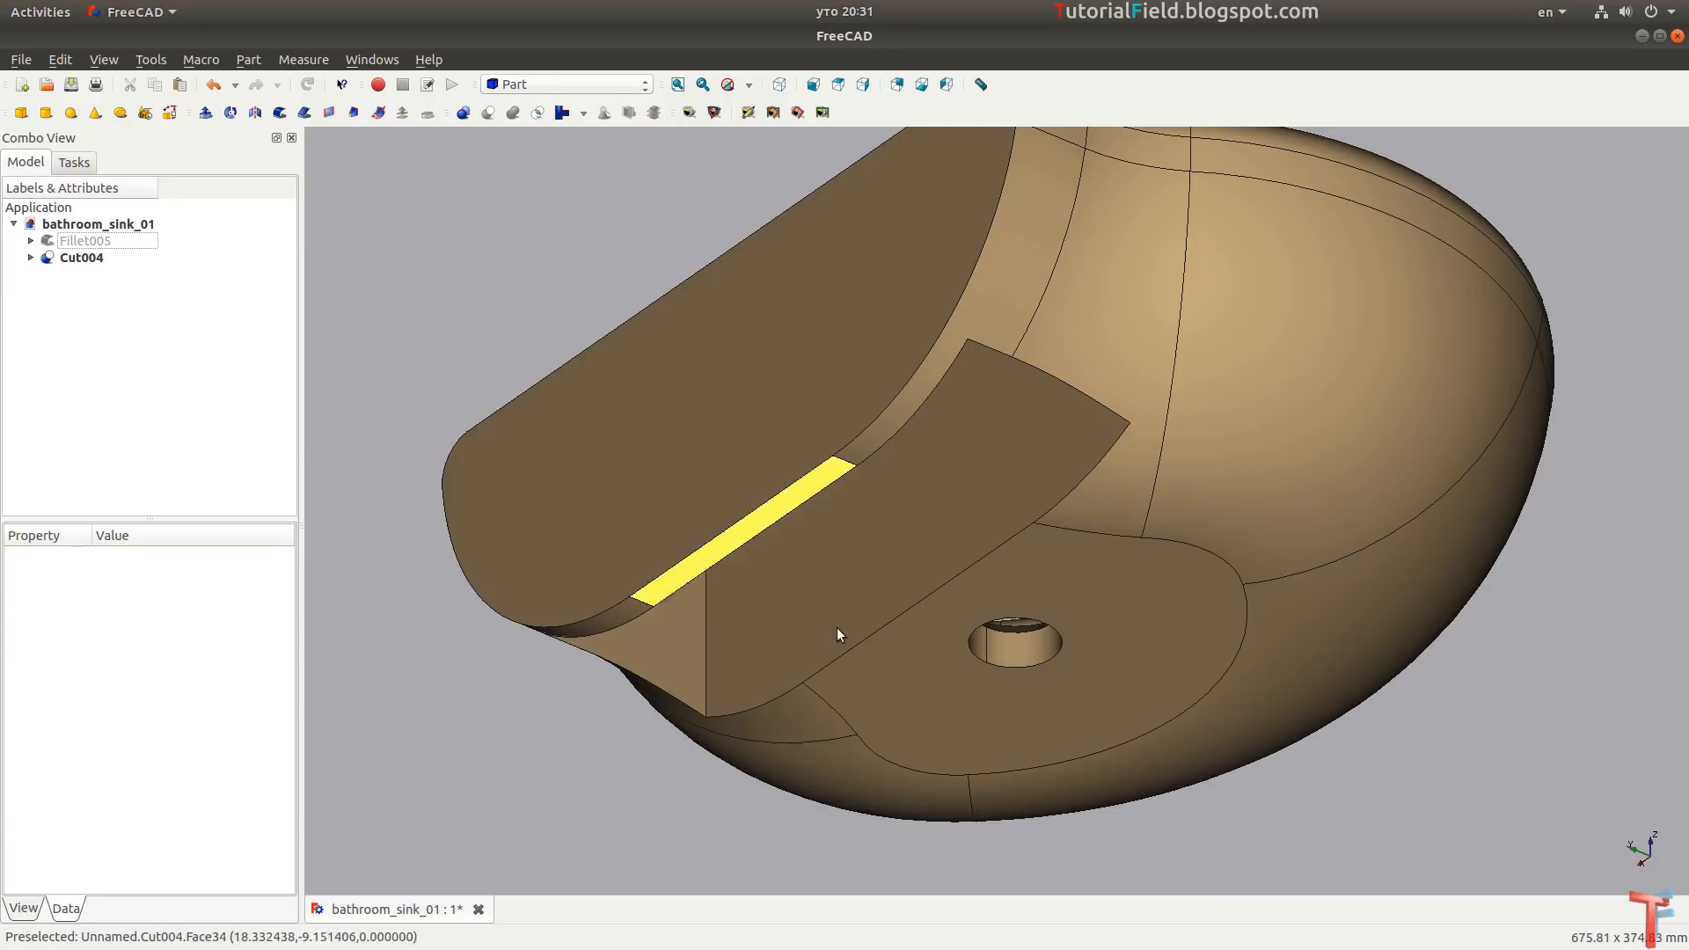
Fit the whole sink in an upright view and save the document.
middle_click_drag(837, 626, 841, 566)
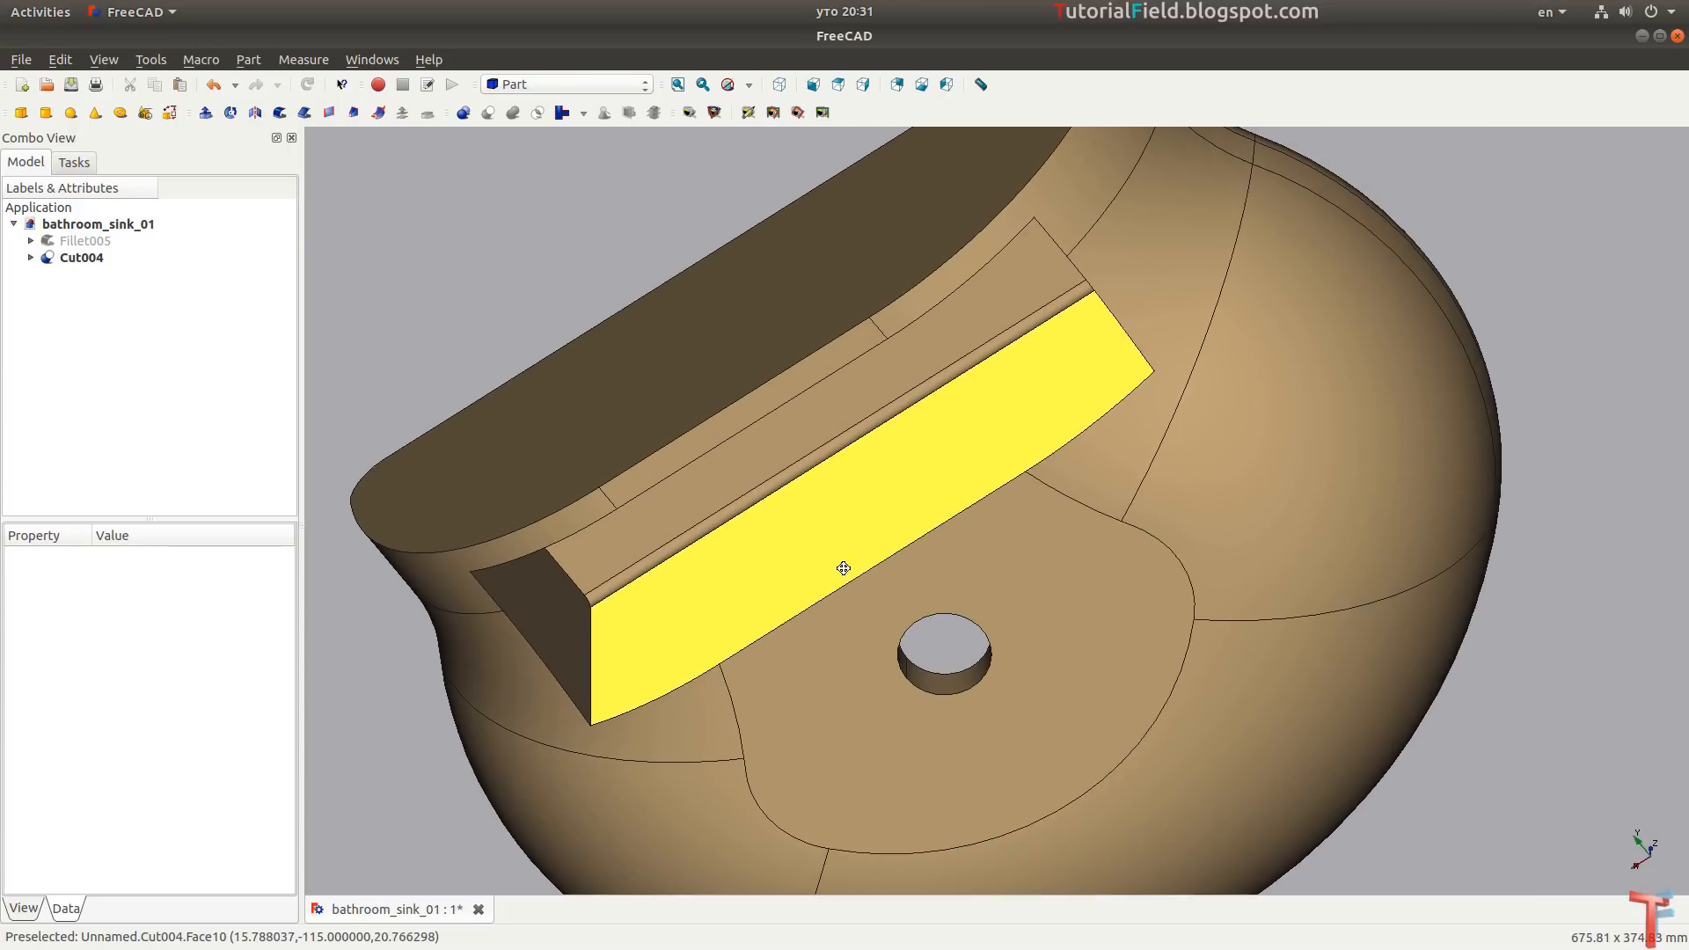
left_click(677, 84)
middle_click_drag(774, 519, 726, 596)
key("ctrl+s")
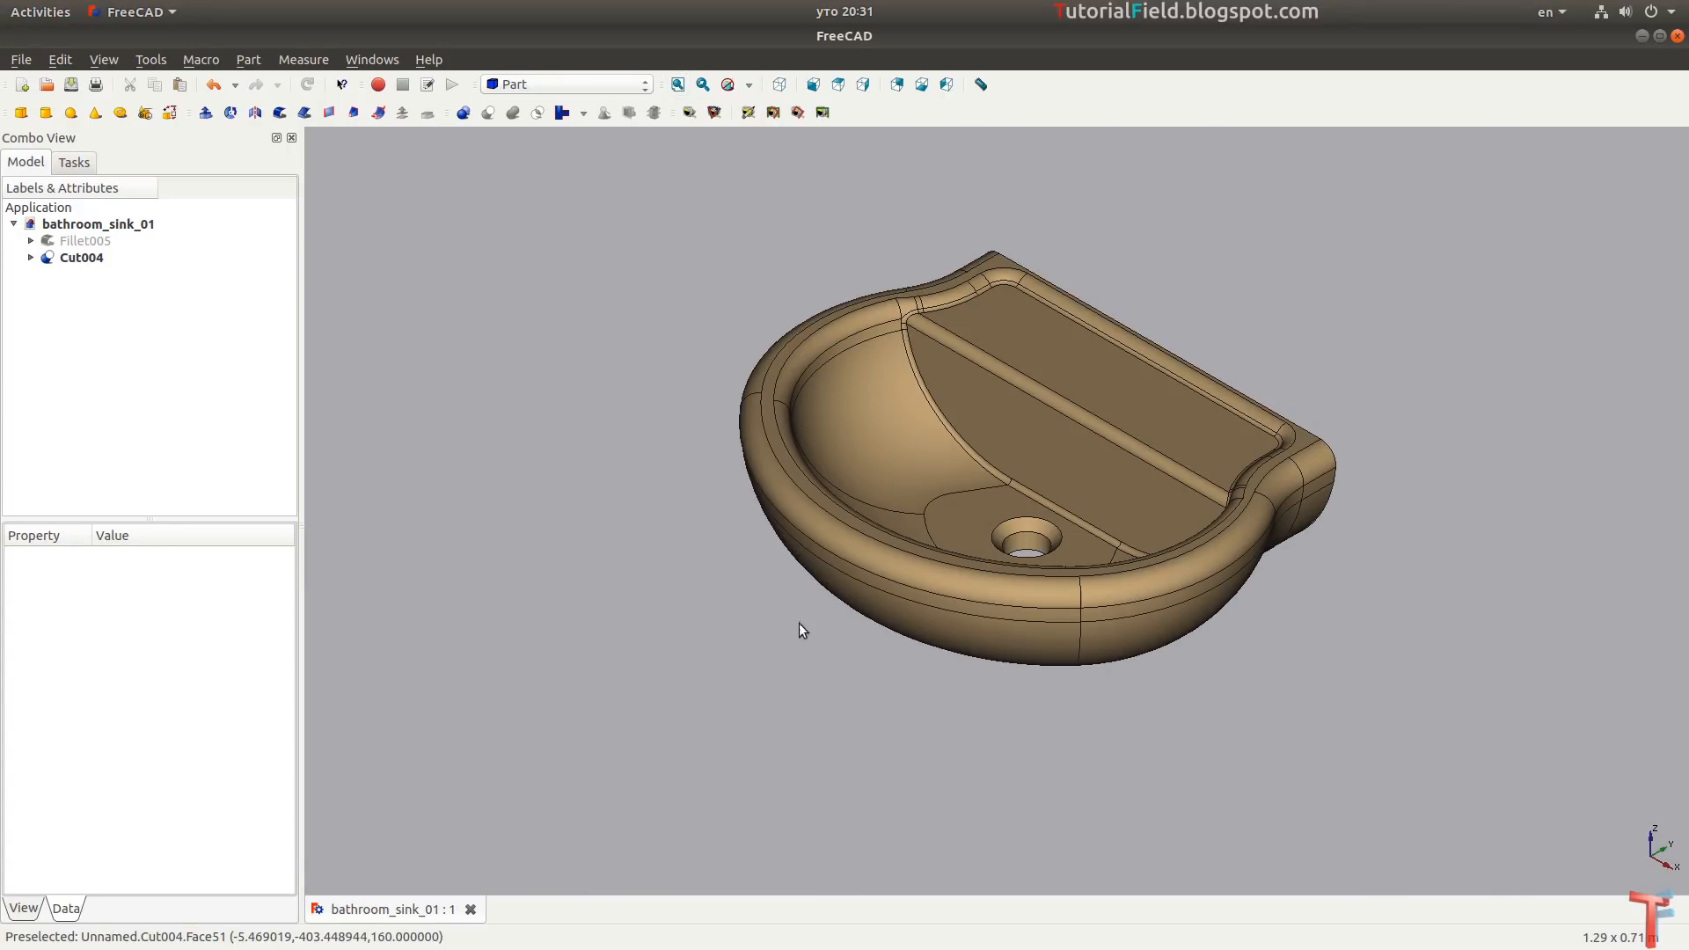
key("alt+Tab")
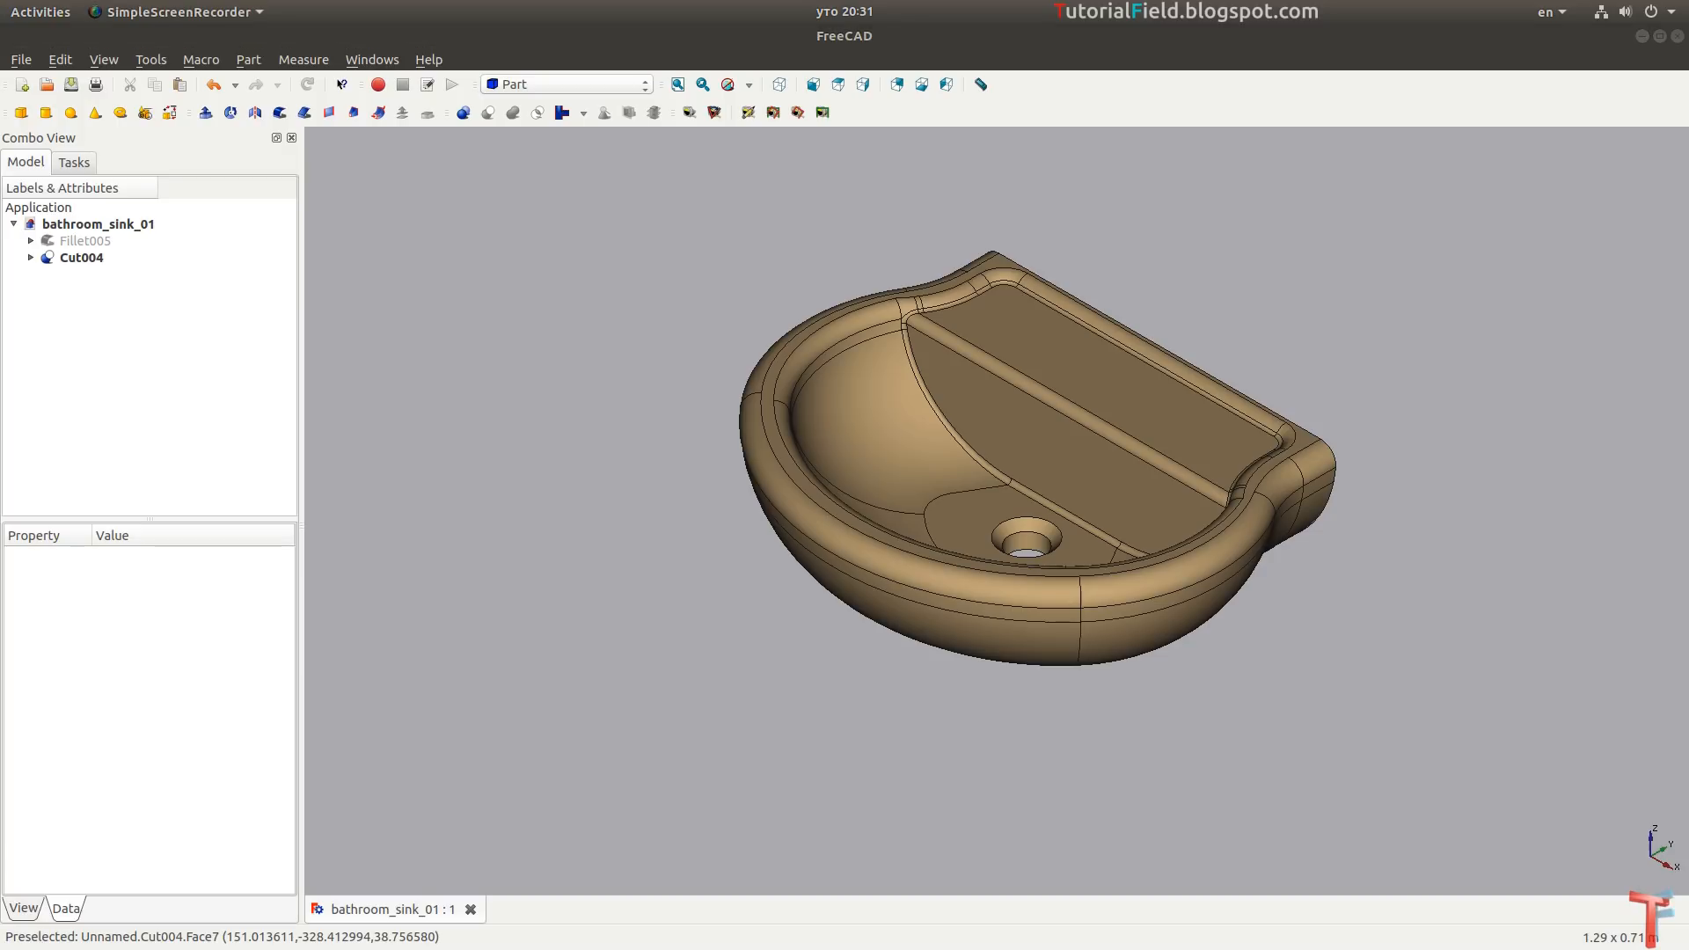
Fillet the two inner edges where the underside cut-out's side walls meet its large front face with a 5 mm radius.
middle_click_drag(1338, 577, 1199, 392)
scroll(1017, 325, "up", 5)
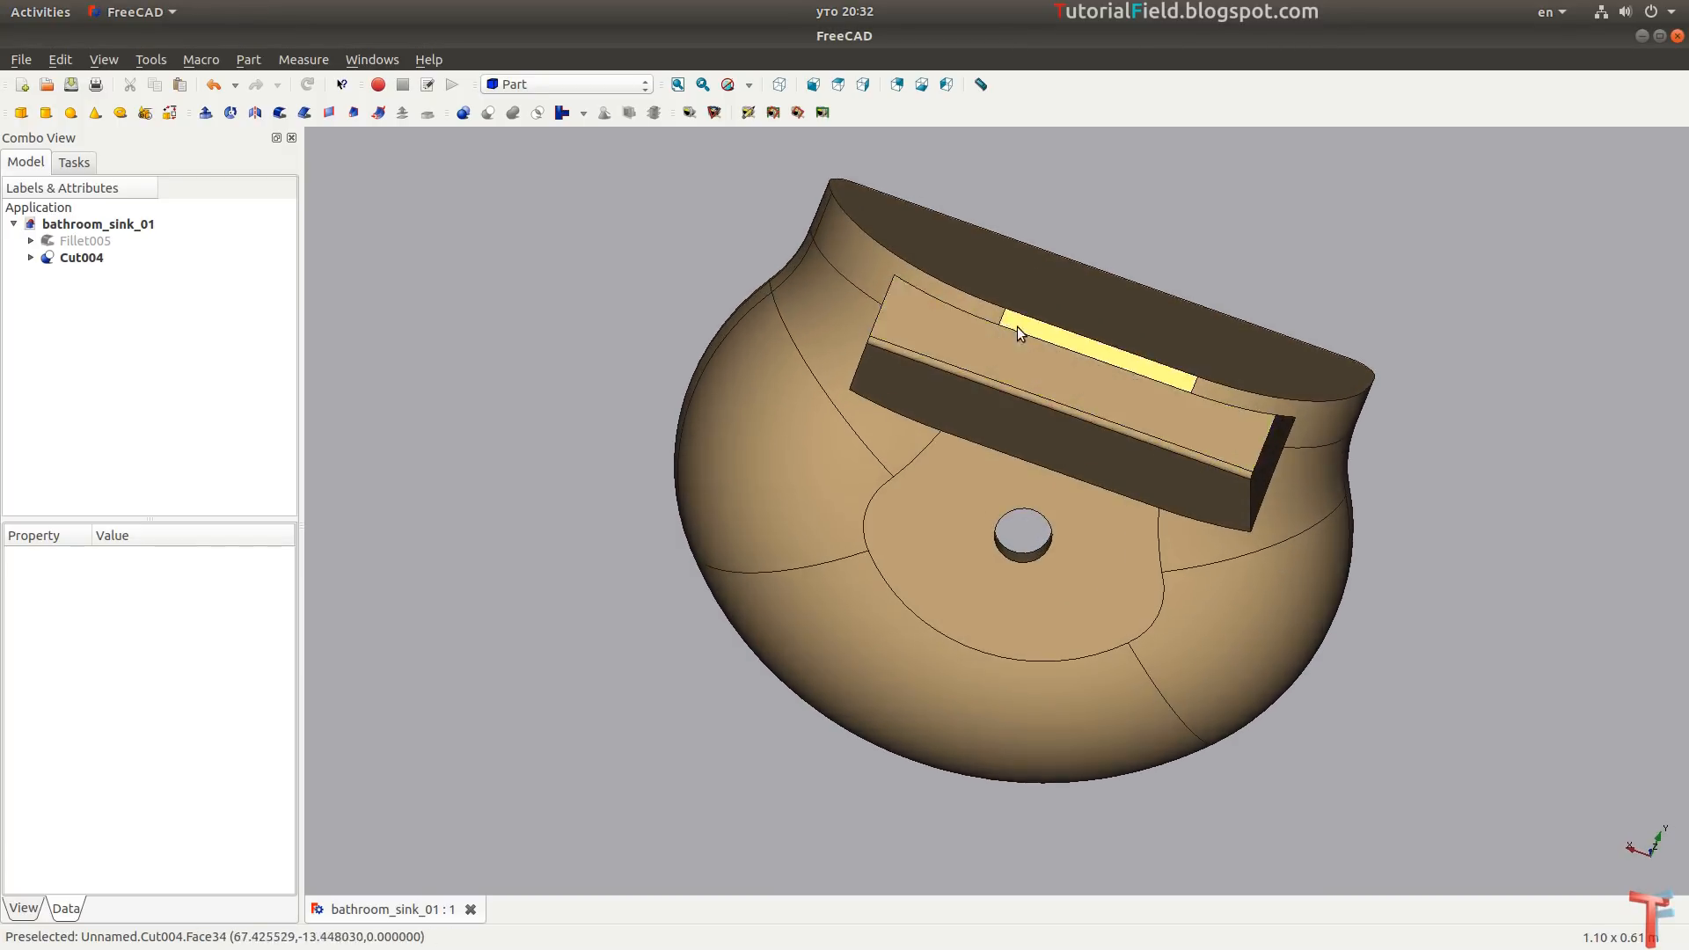
middle_click_drag(916, 366, 799, 377)
scroll(894, 456, "up", 2)
mouse_move(1053, 507)
middle_mouse_down()
mouse_move(999, 526)
mouse_move(1033, 528)
middle_mouse_up()
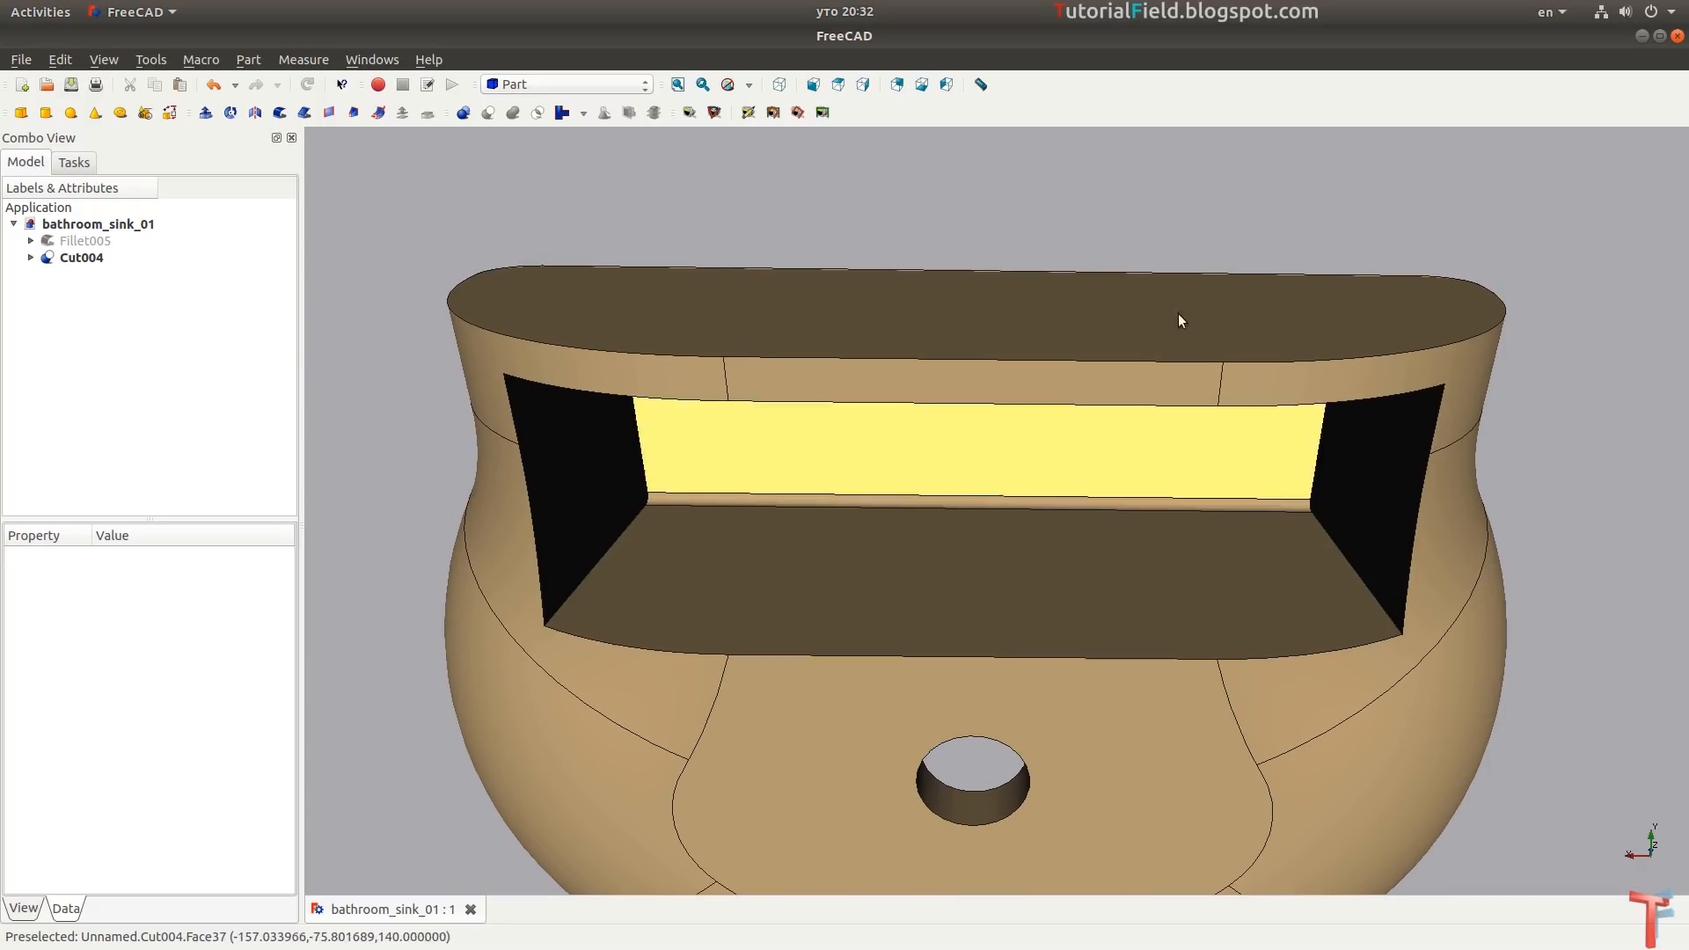
left_click(616, 540)
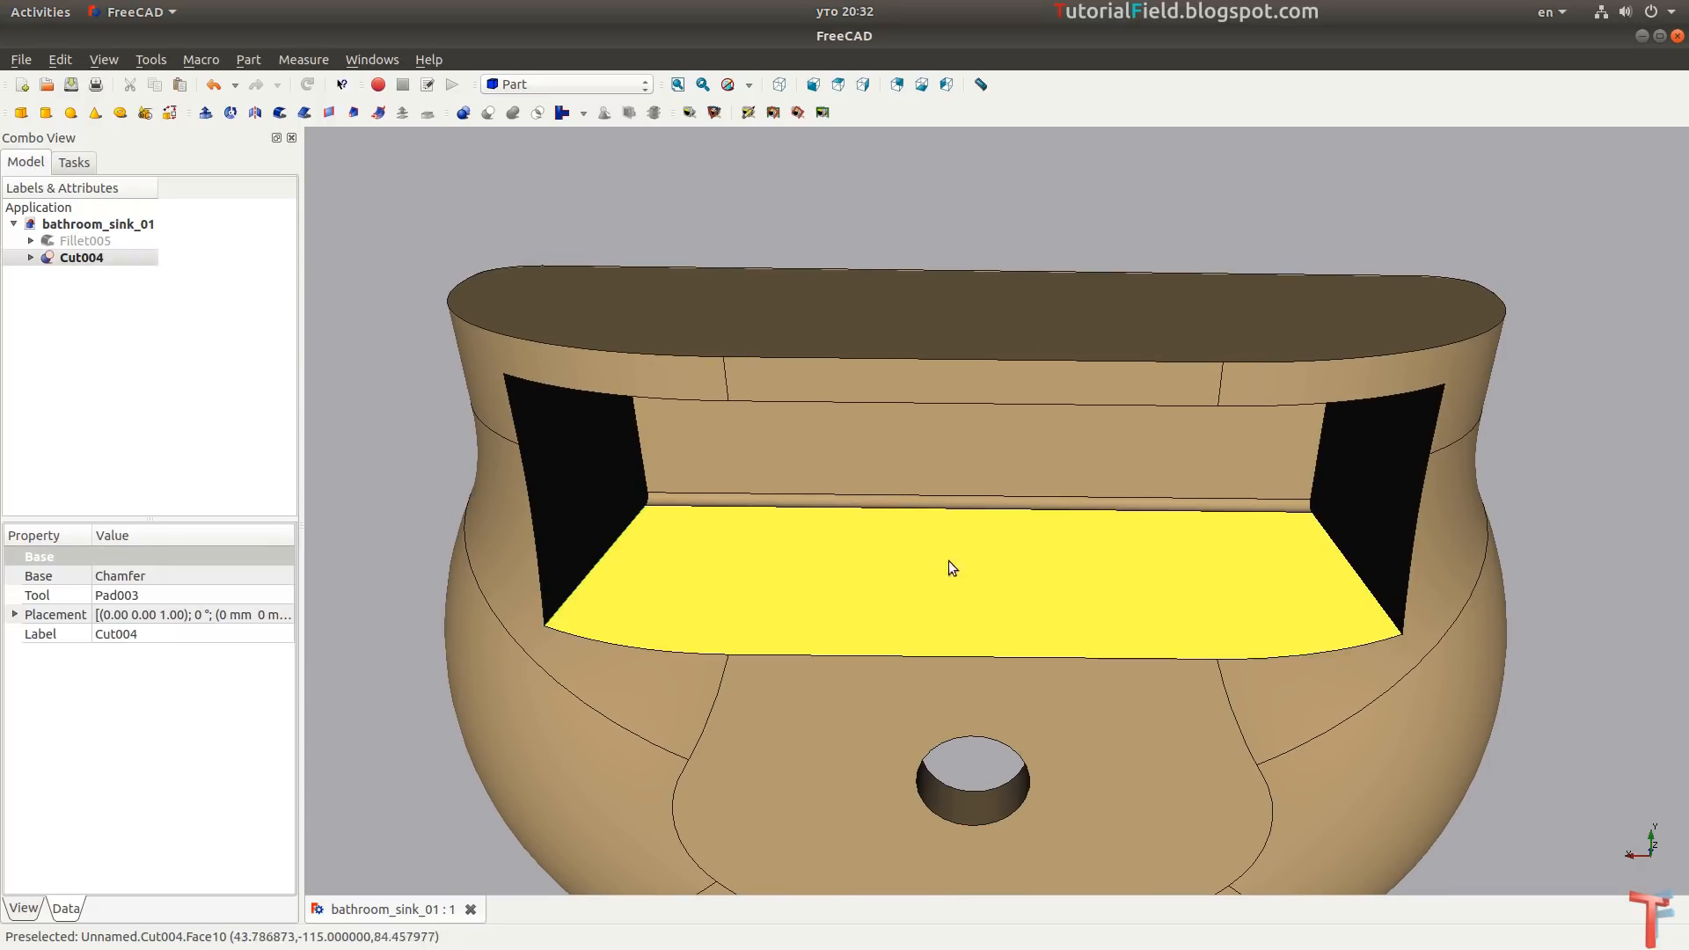
left_click(1346, 572)
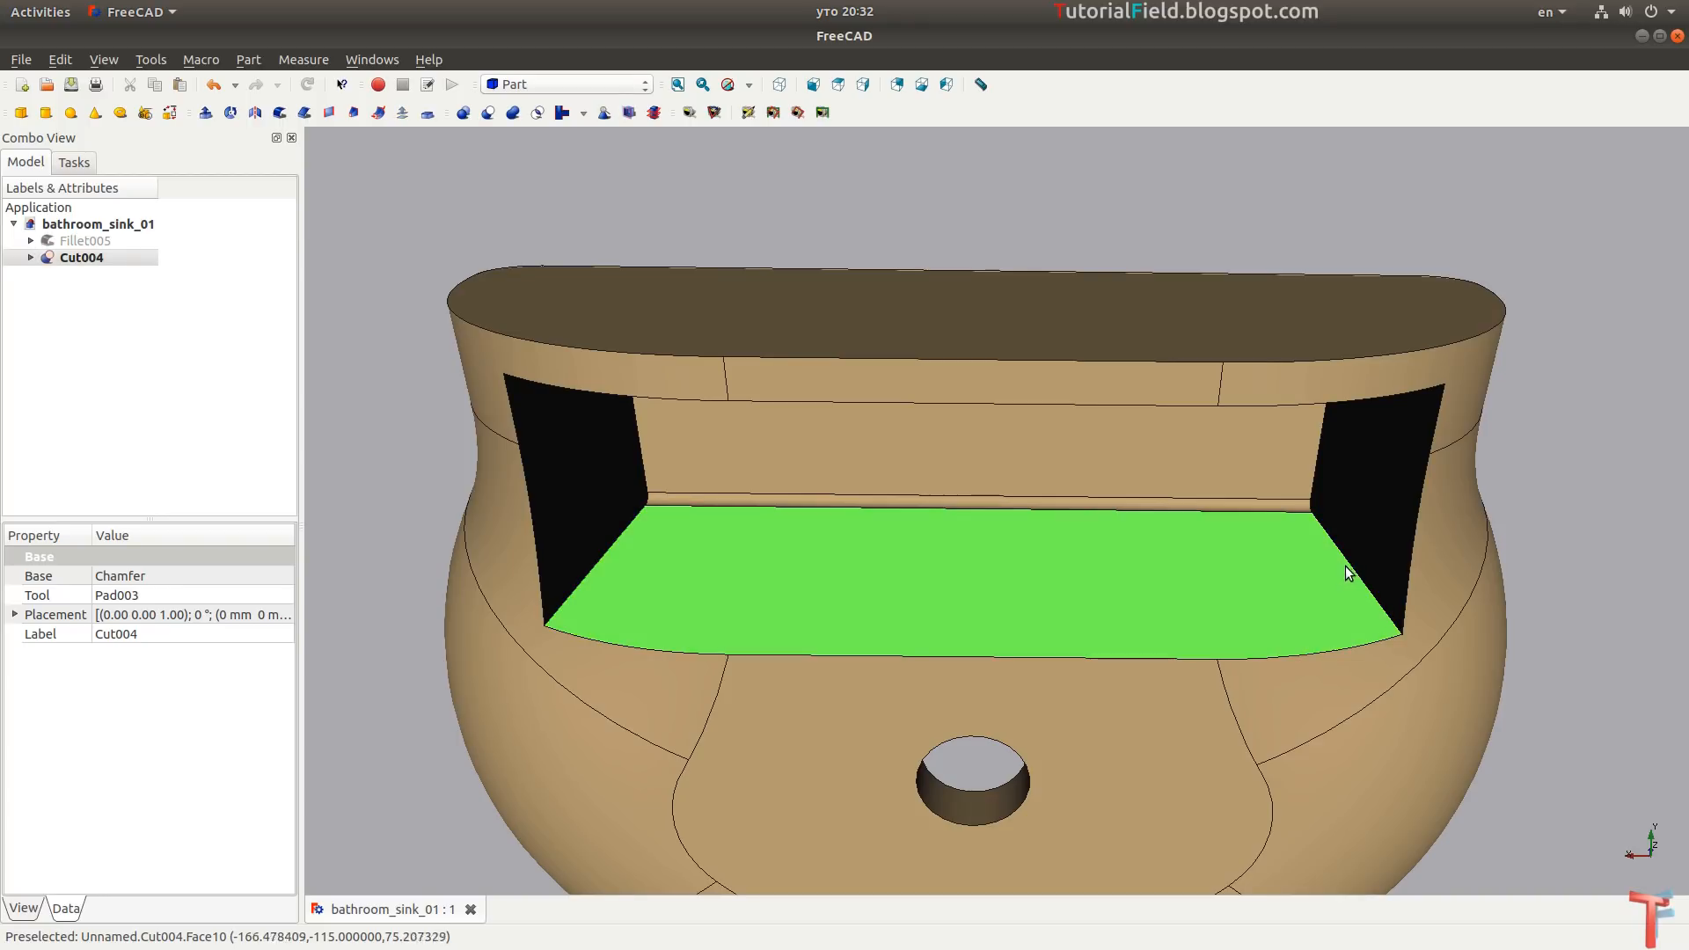
left_click(1345, 567, "ctrl")
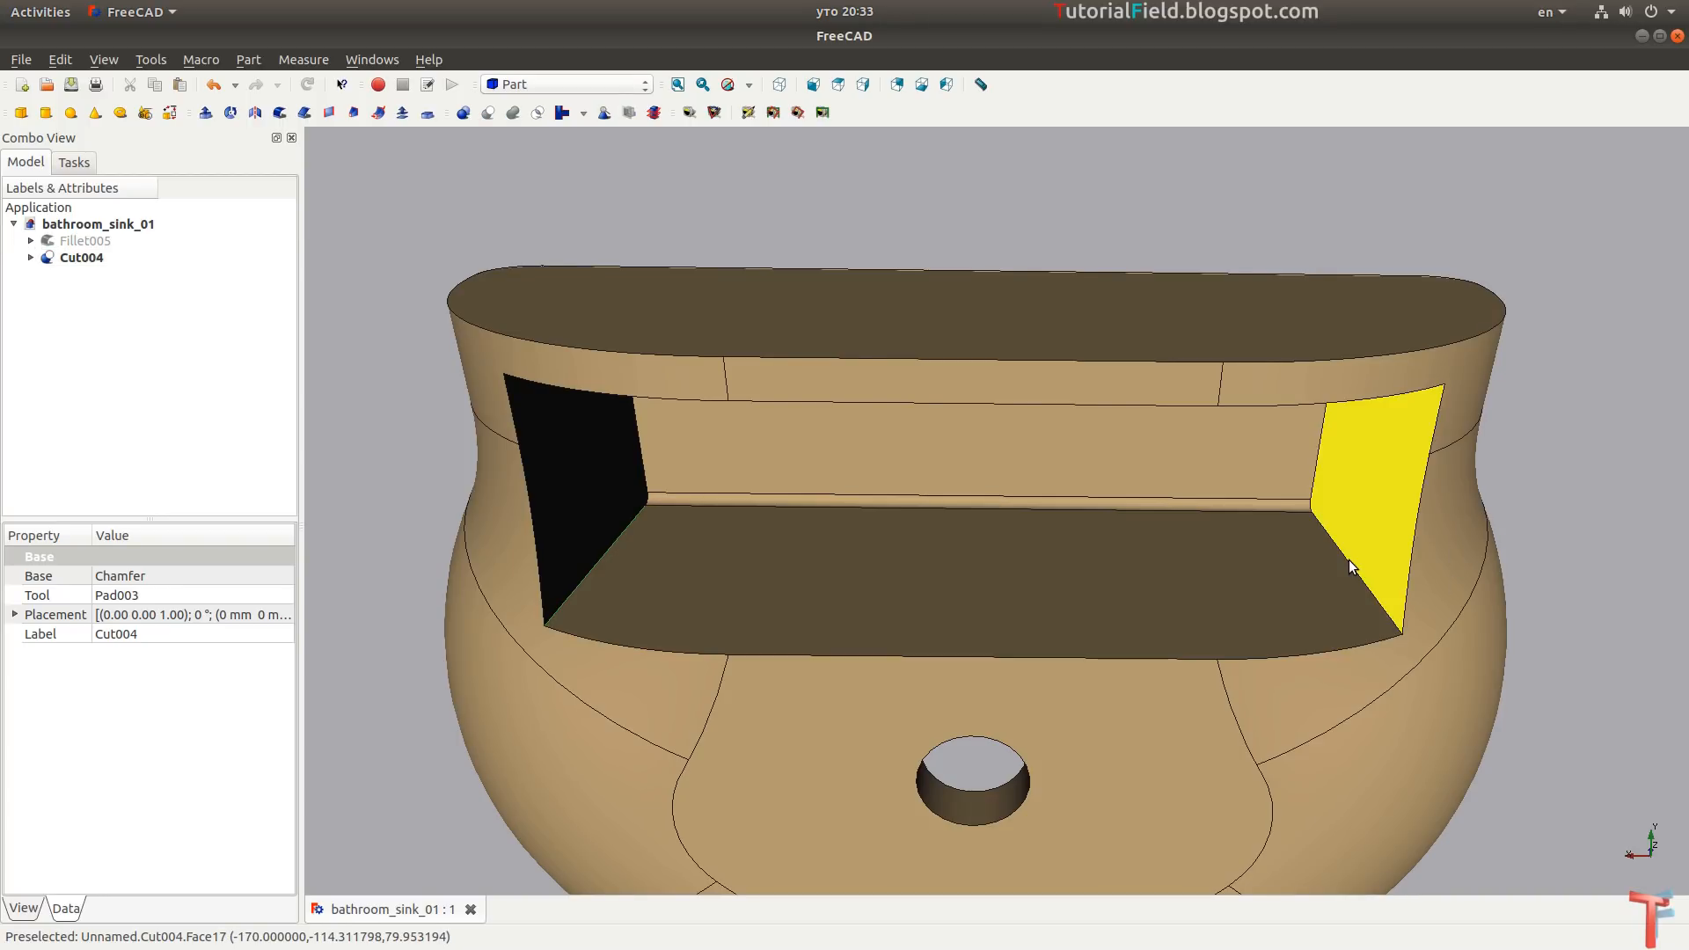
left_click(1349, 565, "ctrl")
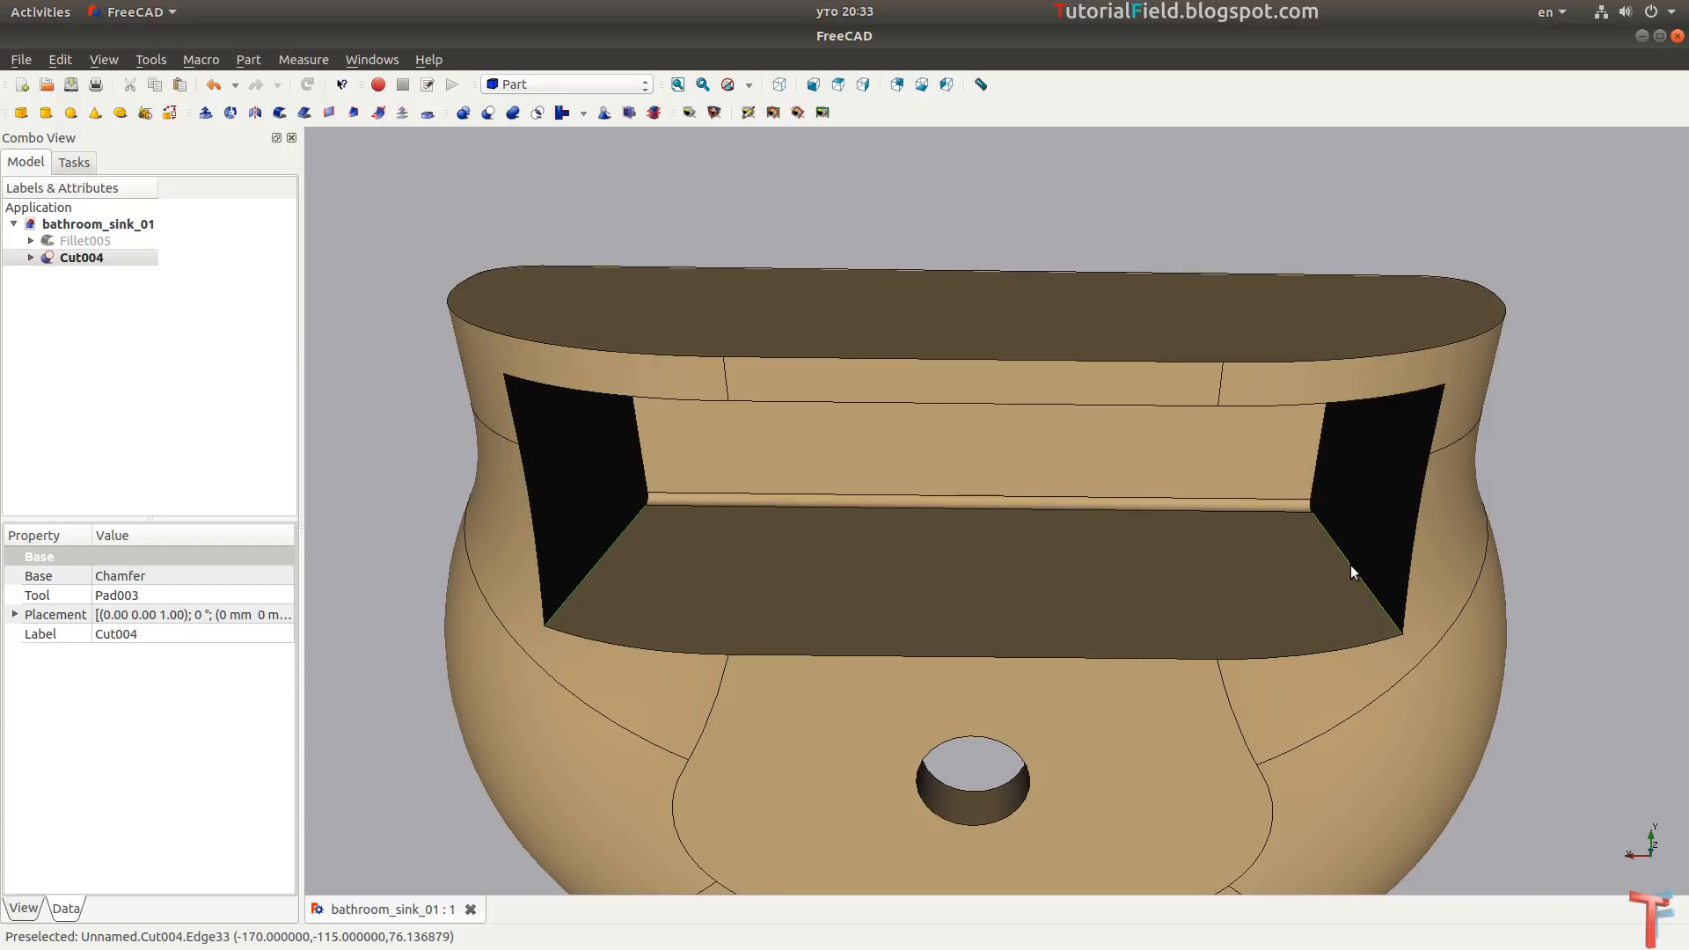
left_click(280, 112)
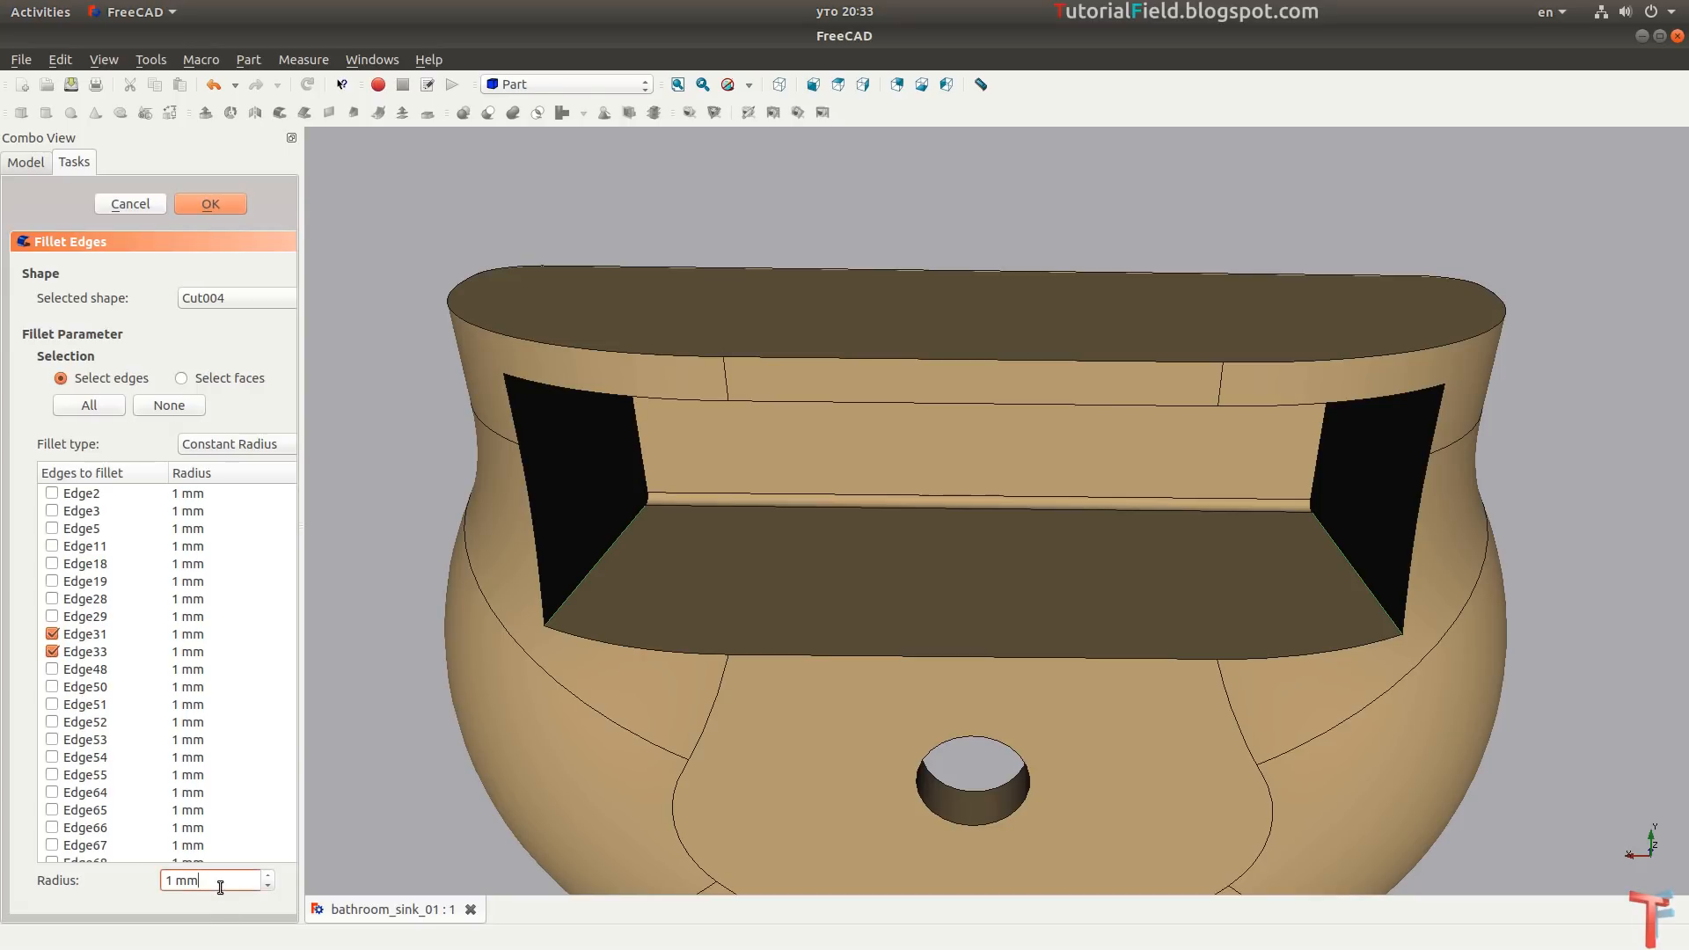
type("5")
key("Return")
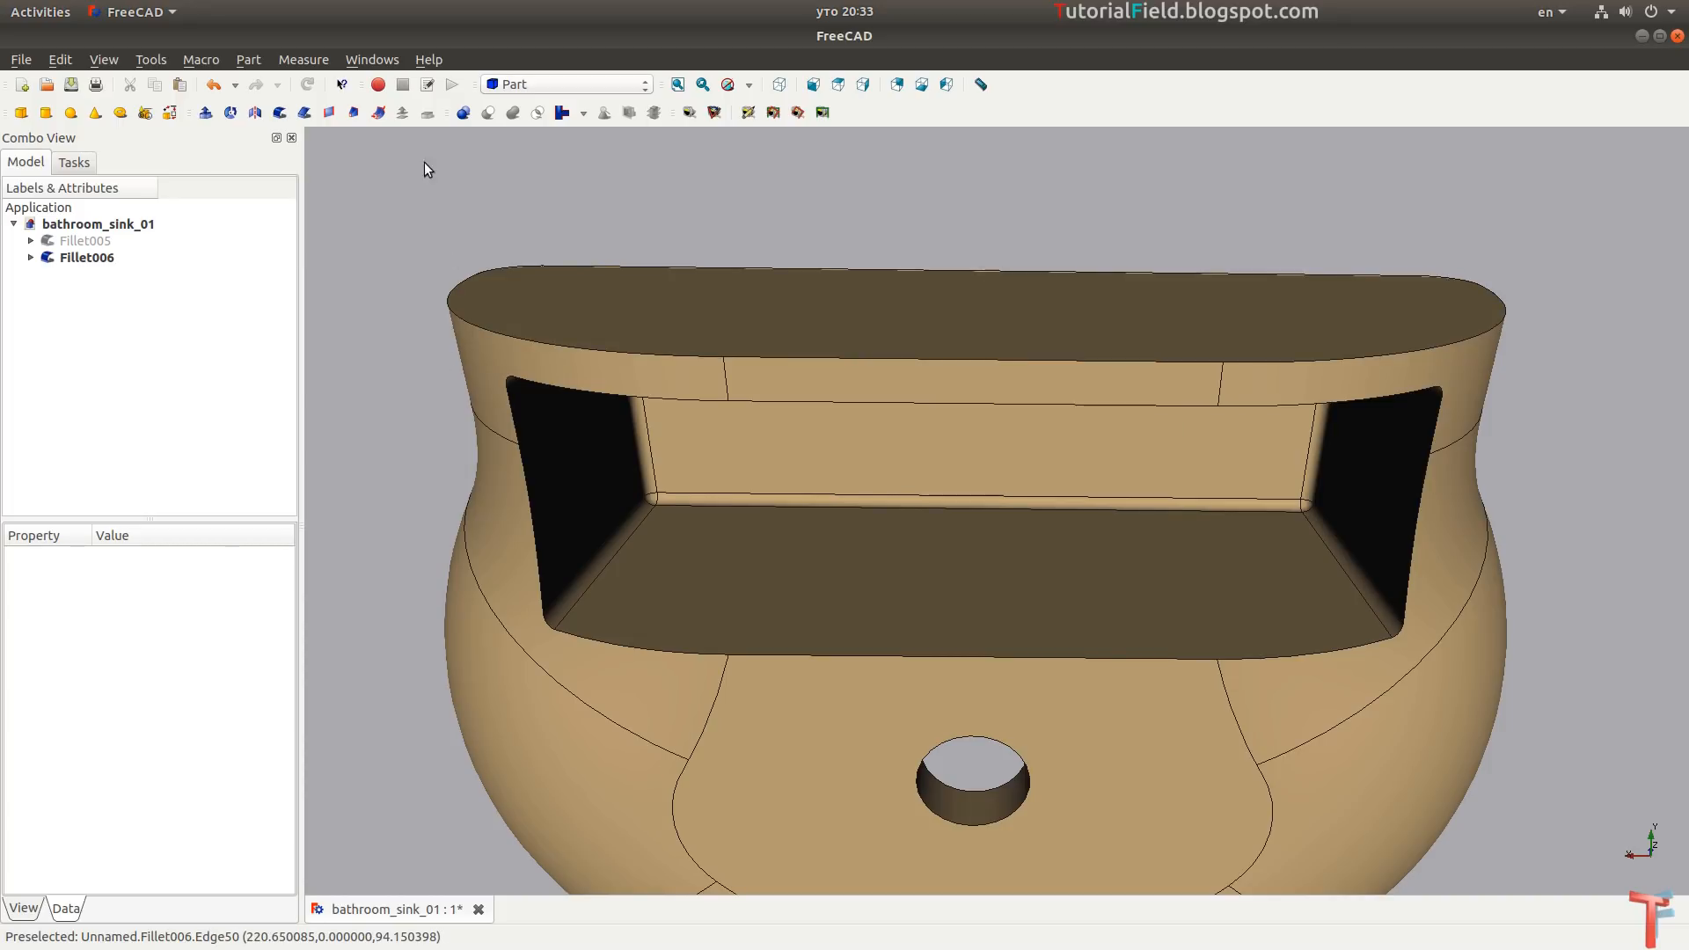
Show the whole filleted sink in an axonometric view and save the document.
left_click(677, 84)
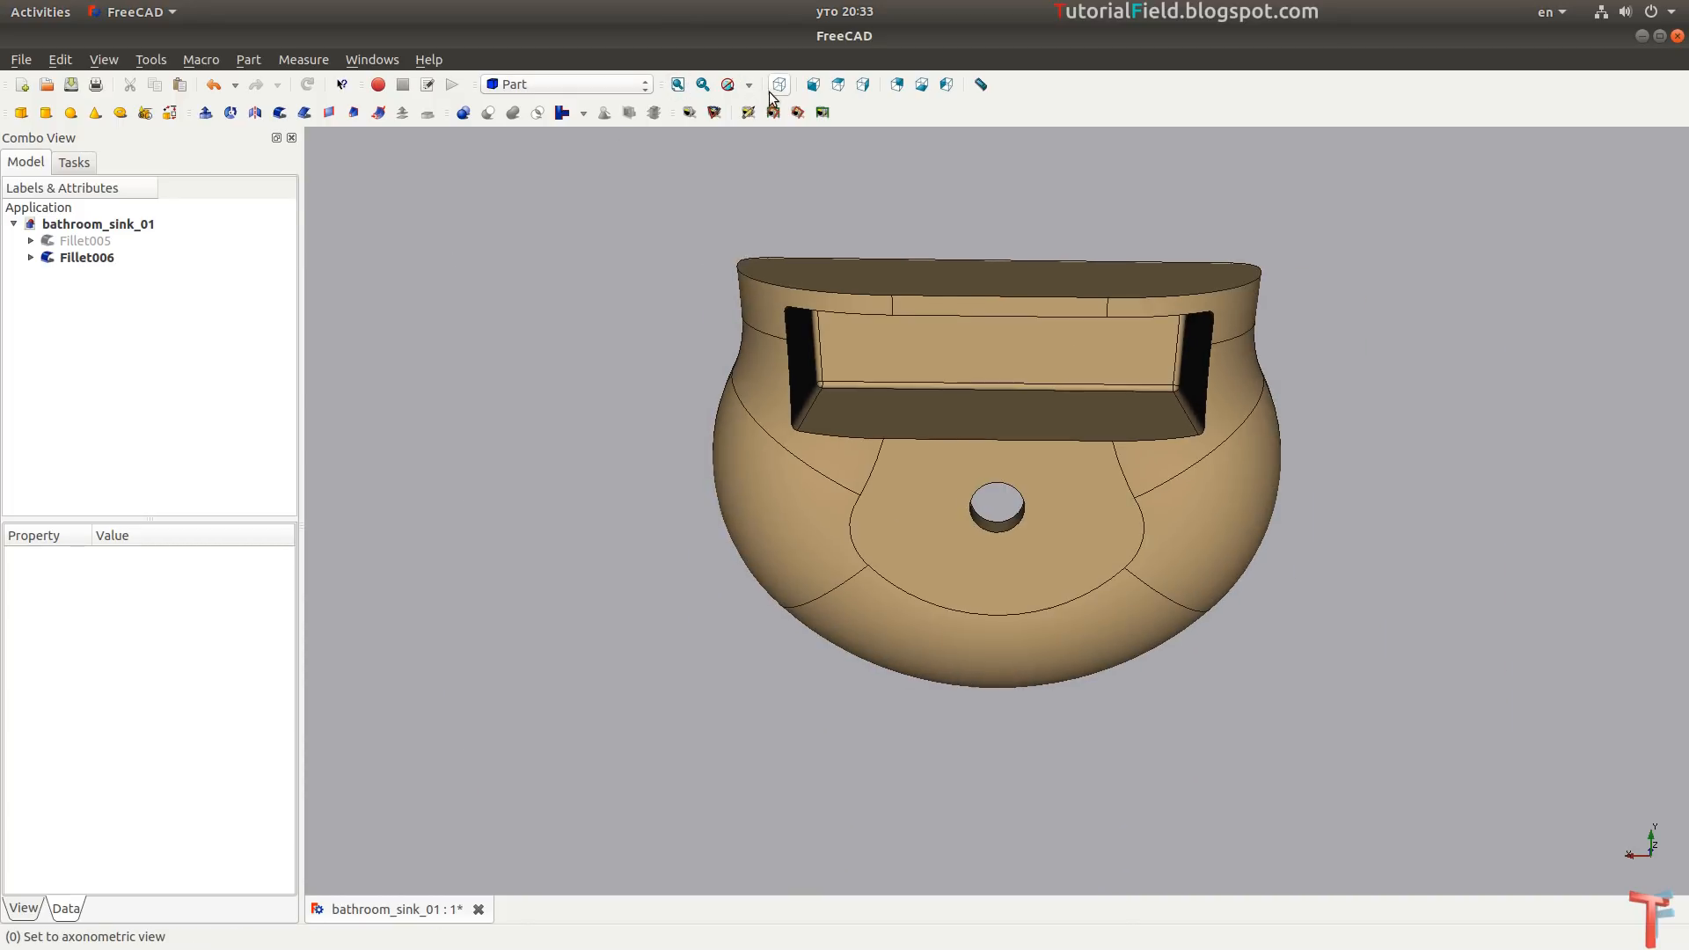
left_click(779, 84)
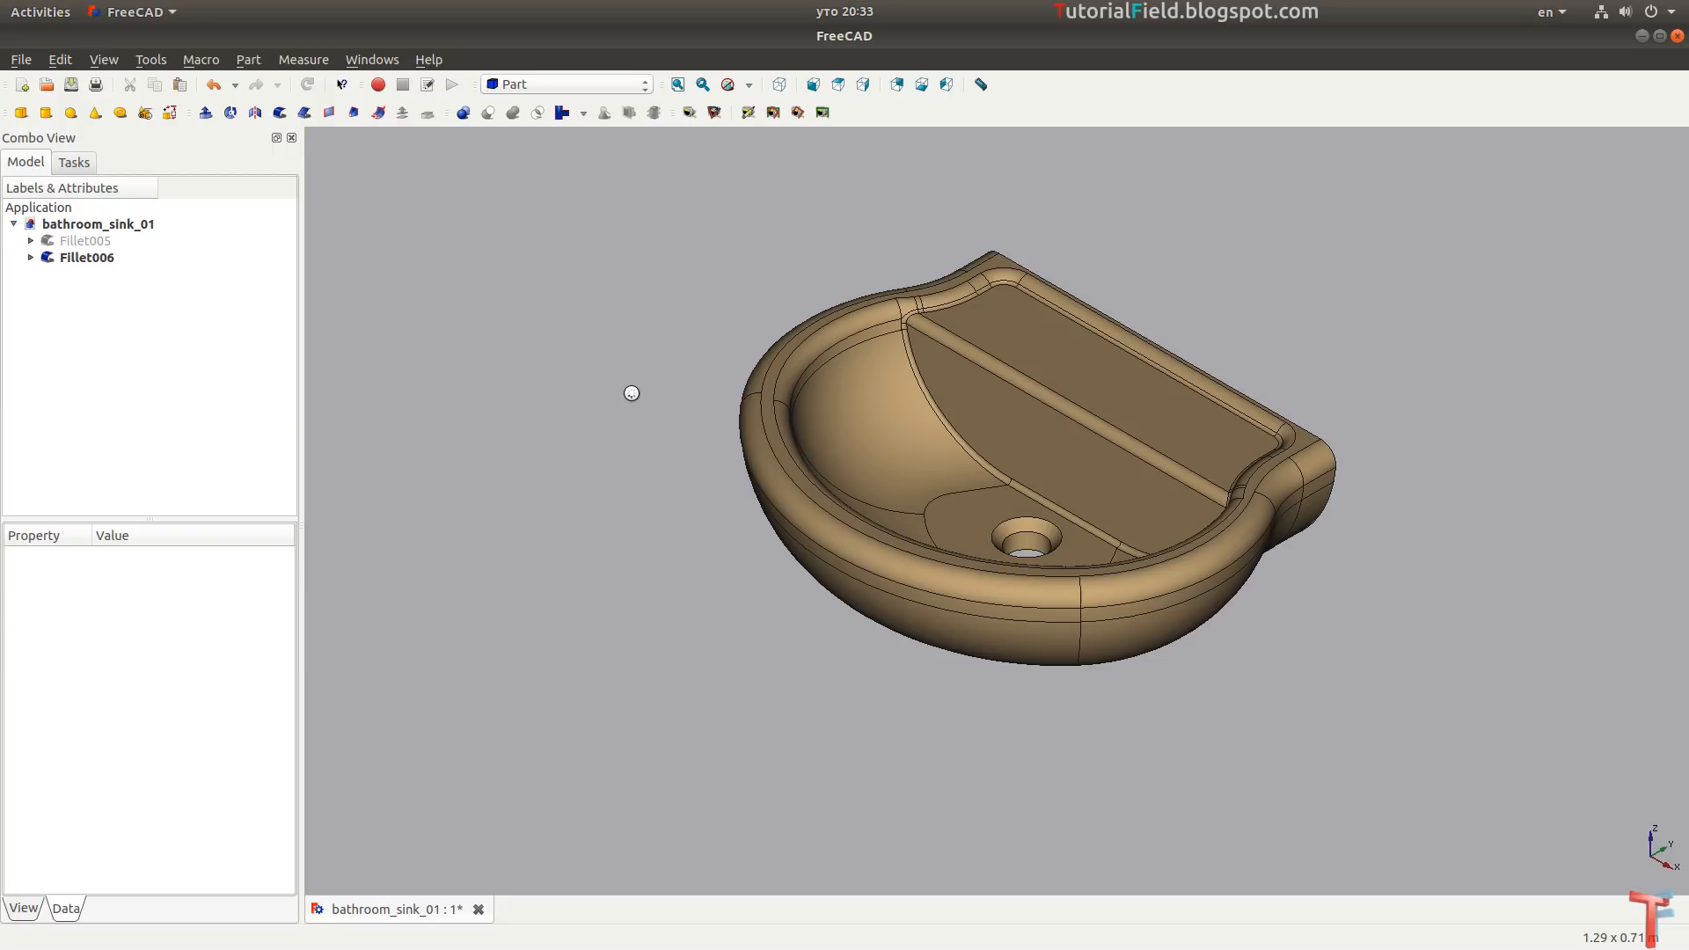
key("ctrl+s")
key("alt+Tab")
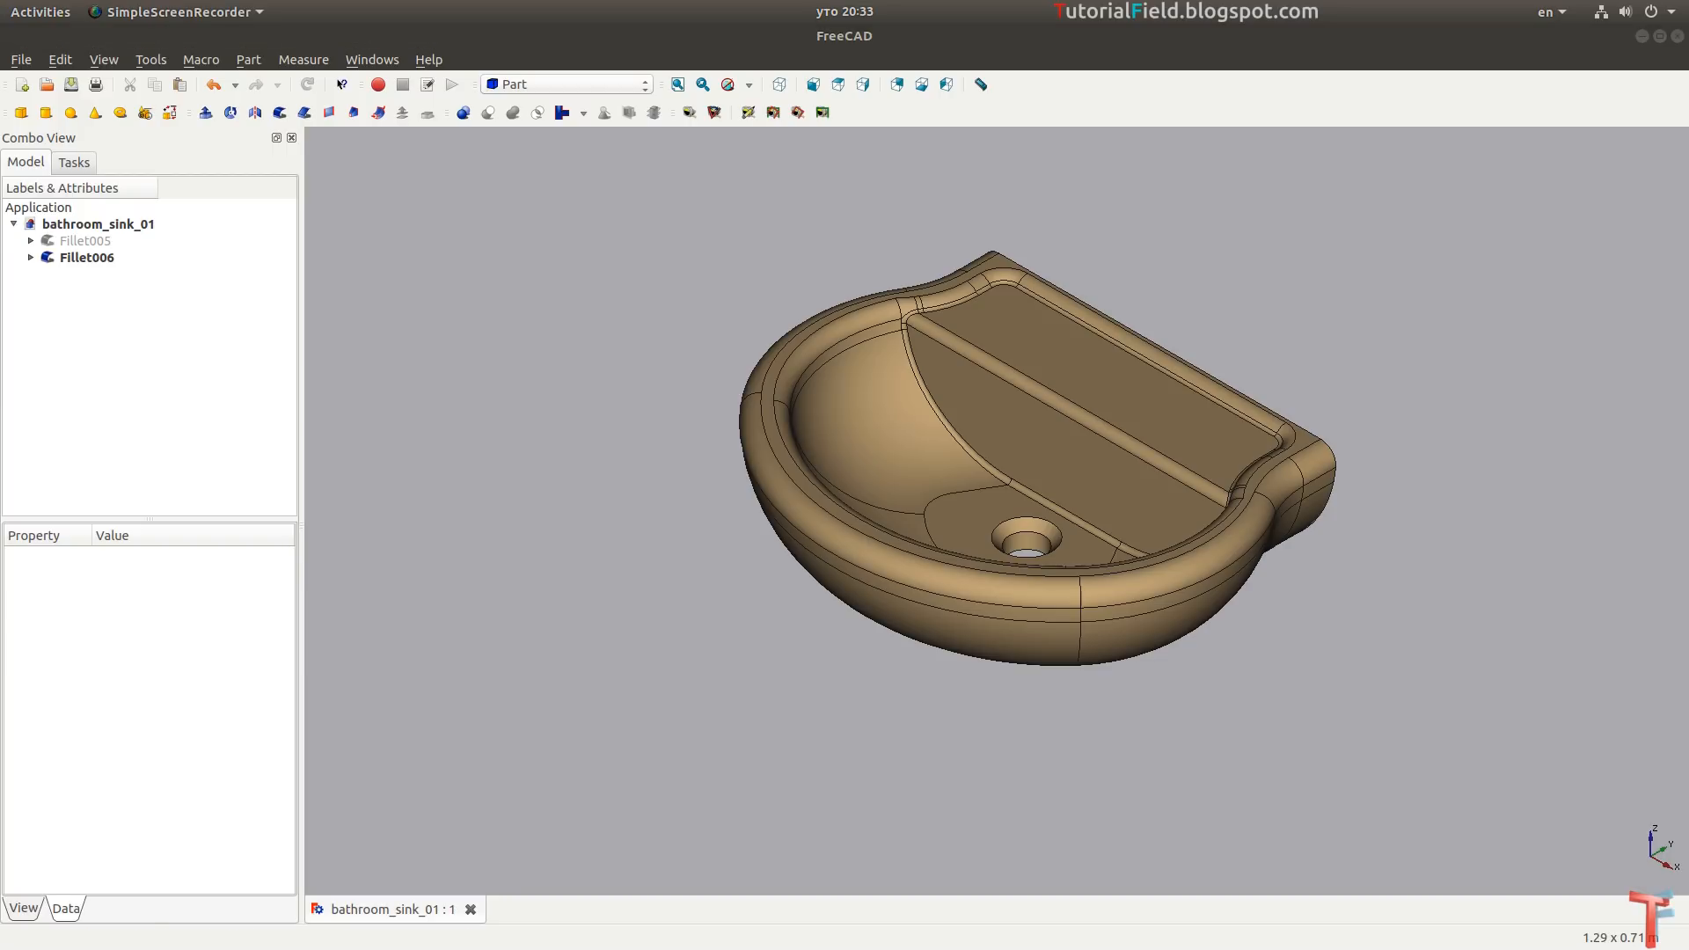
Switch to the Part Design workbench and start a sketch on the flat shelf face behind the basin.
scroll(967, 391, "up", 3)
left_click(1108, 429)
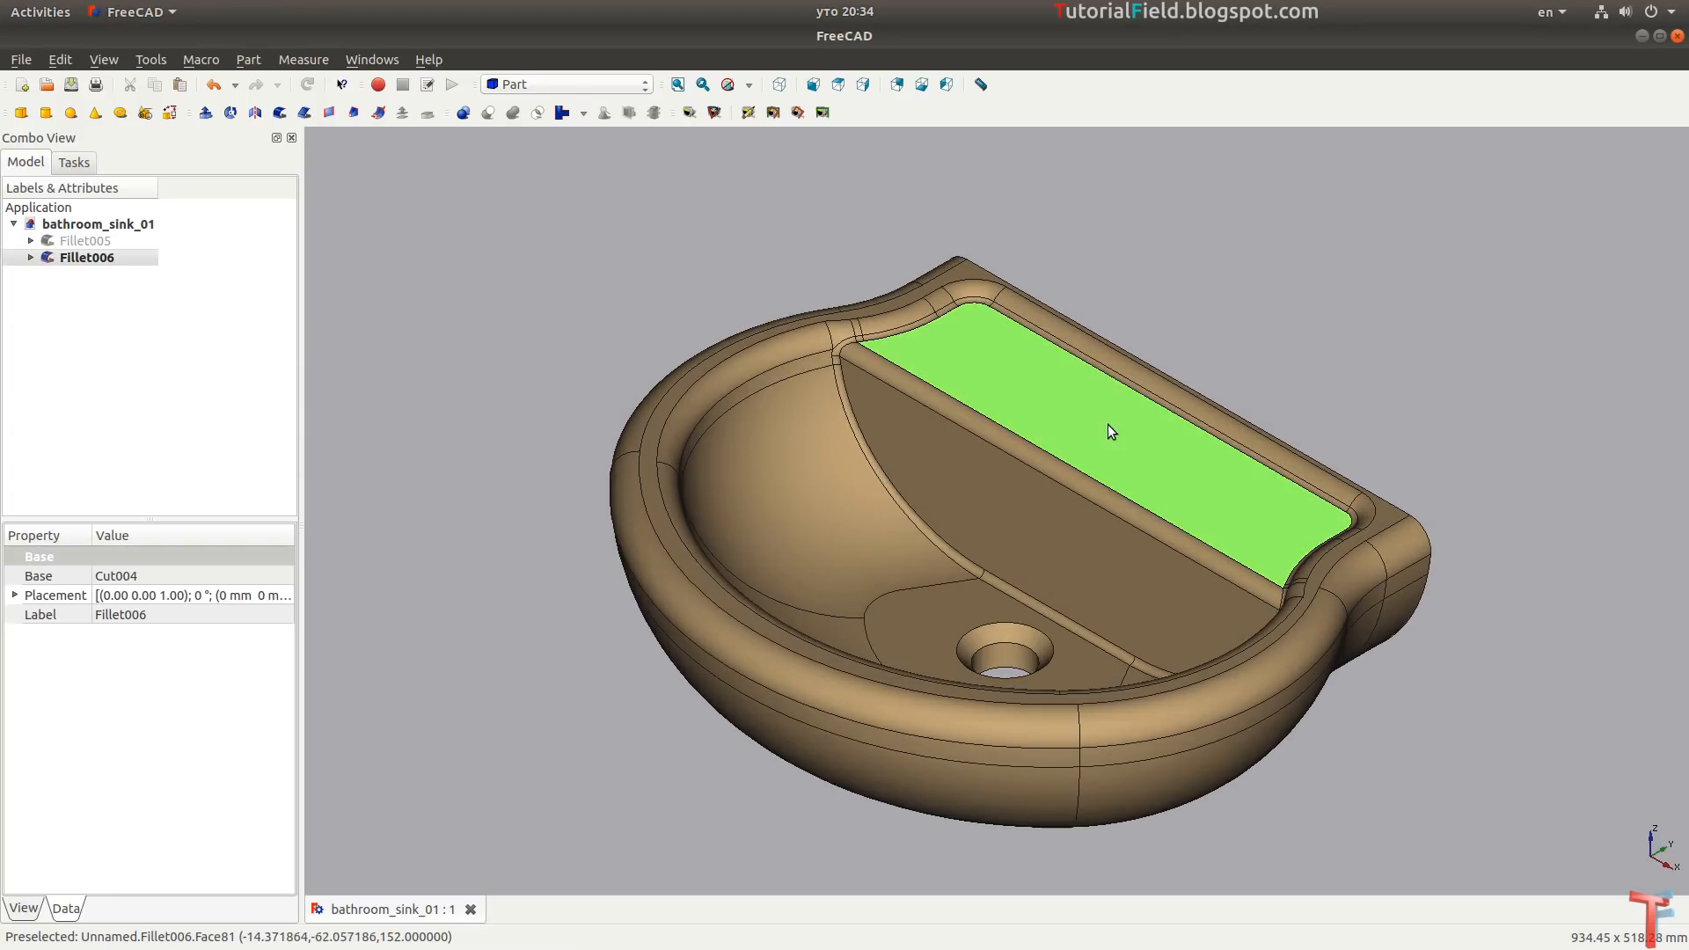
left_click(563, 84)
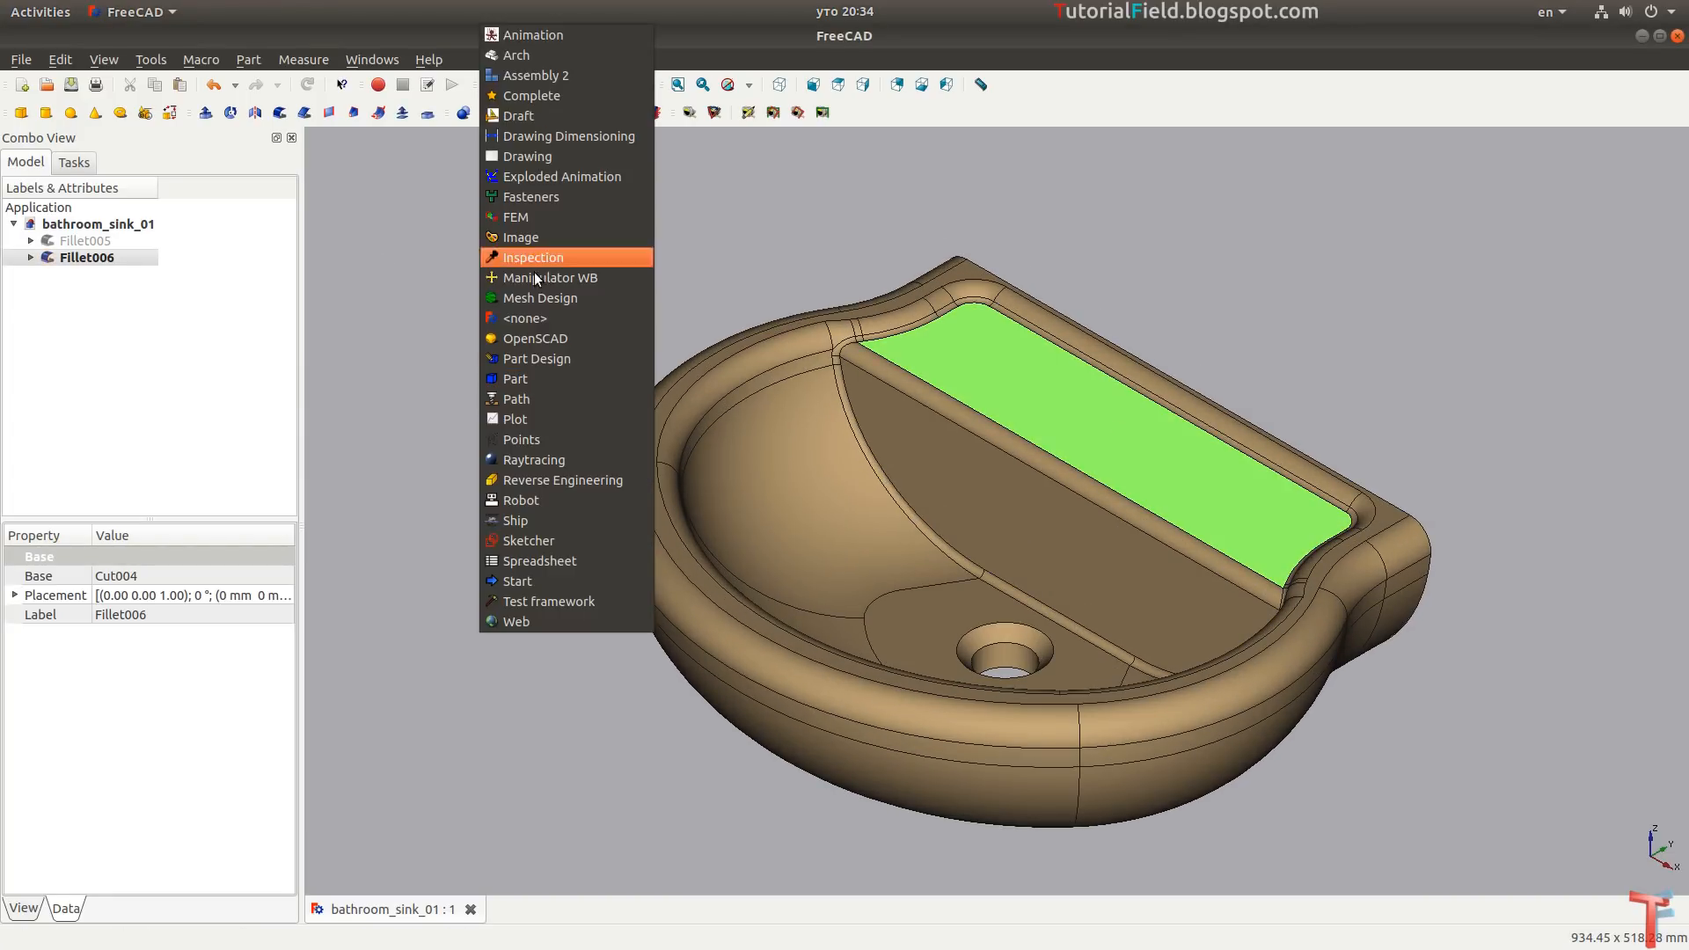
left_click(546, 360)
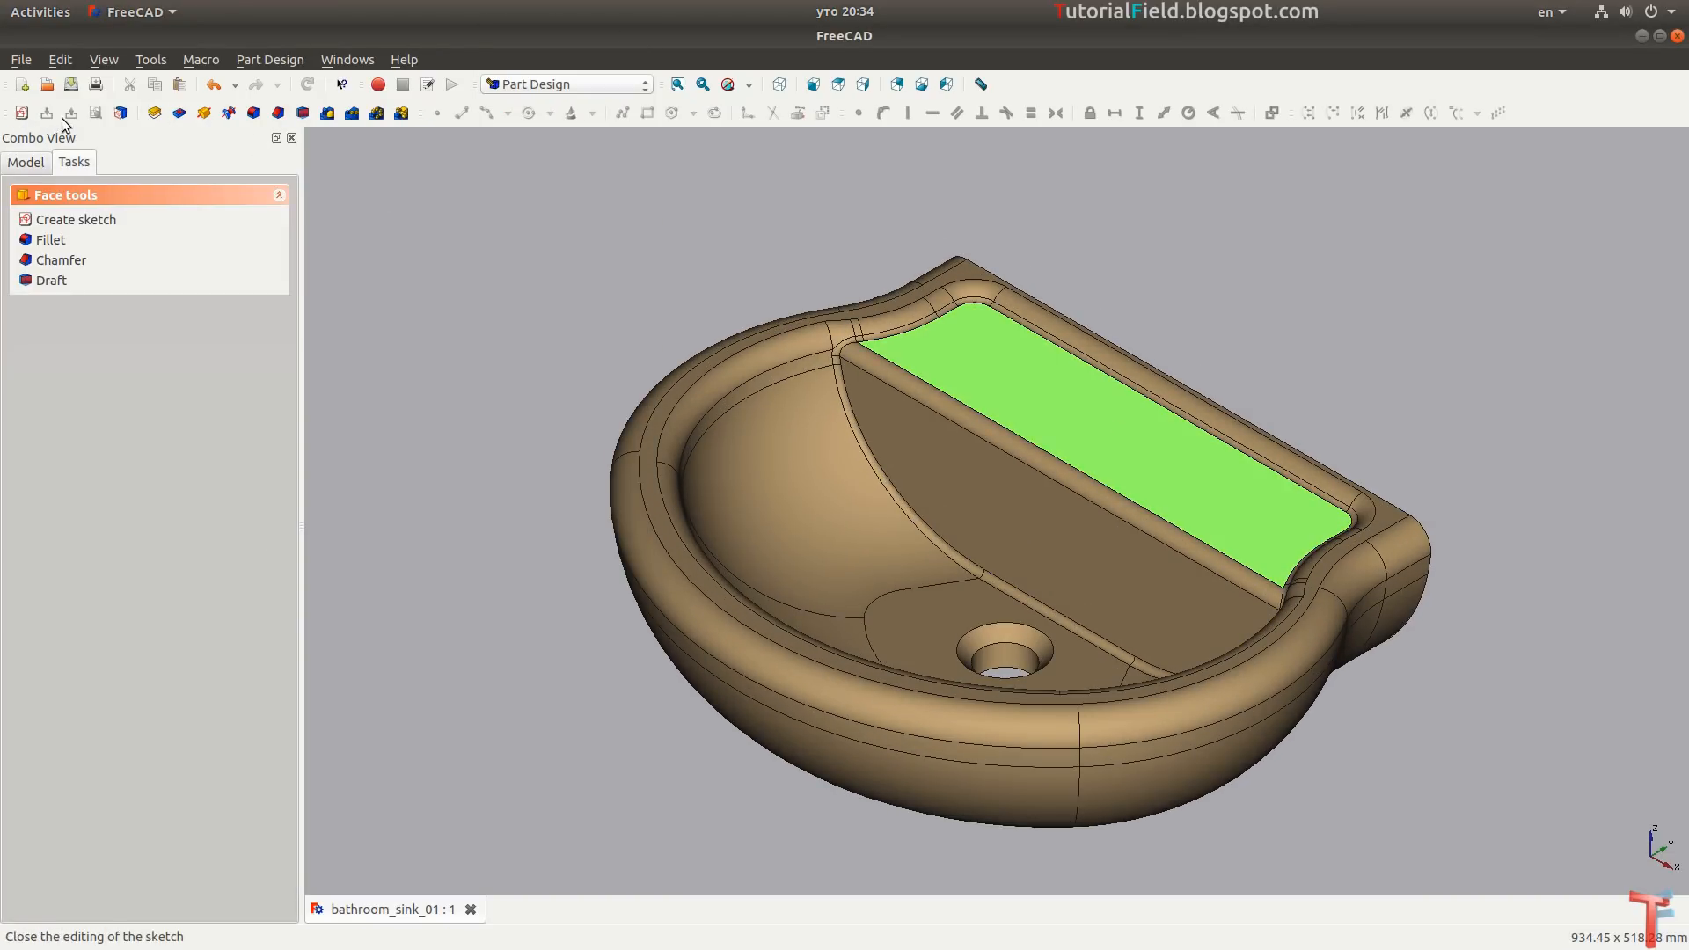
left_click(22, 113)
scroll(1026, 302, "up", 6)
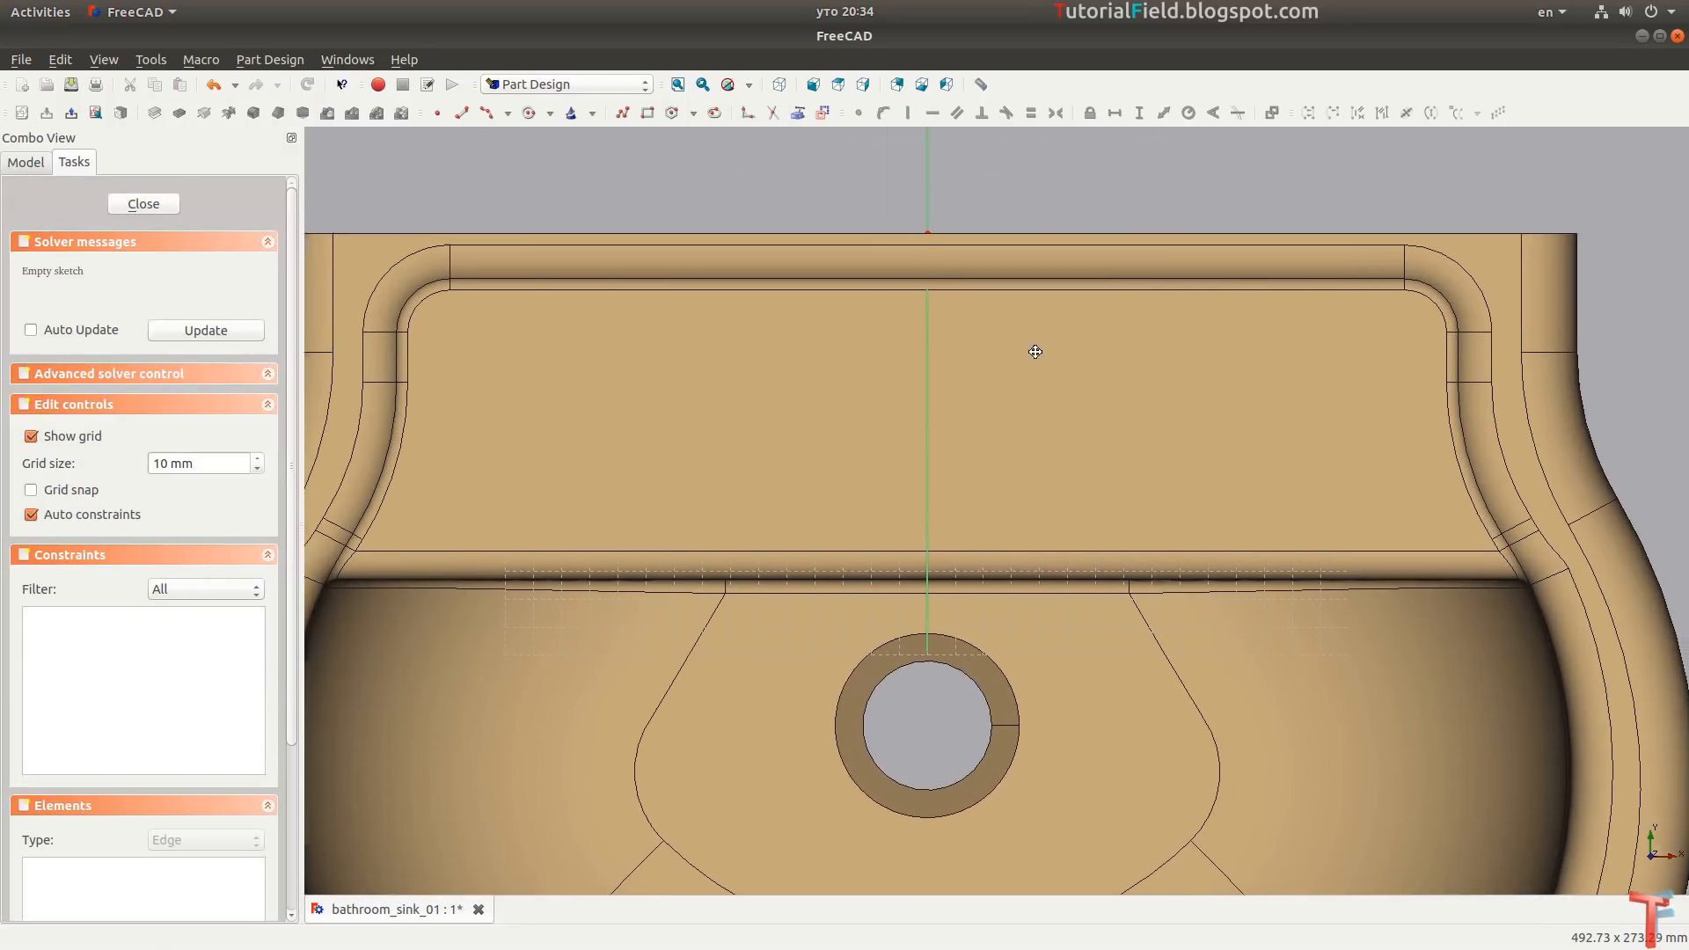
Draw a circle centred on the vertical axis of the shelf sketch and constrain its radius to 17.5 mm.
left_click(529, 113)
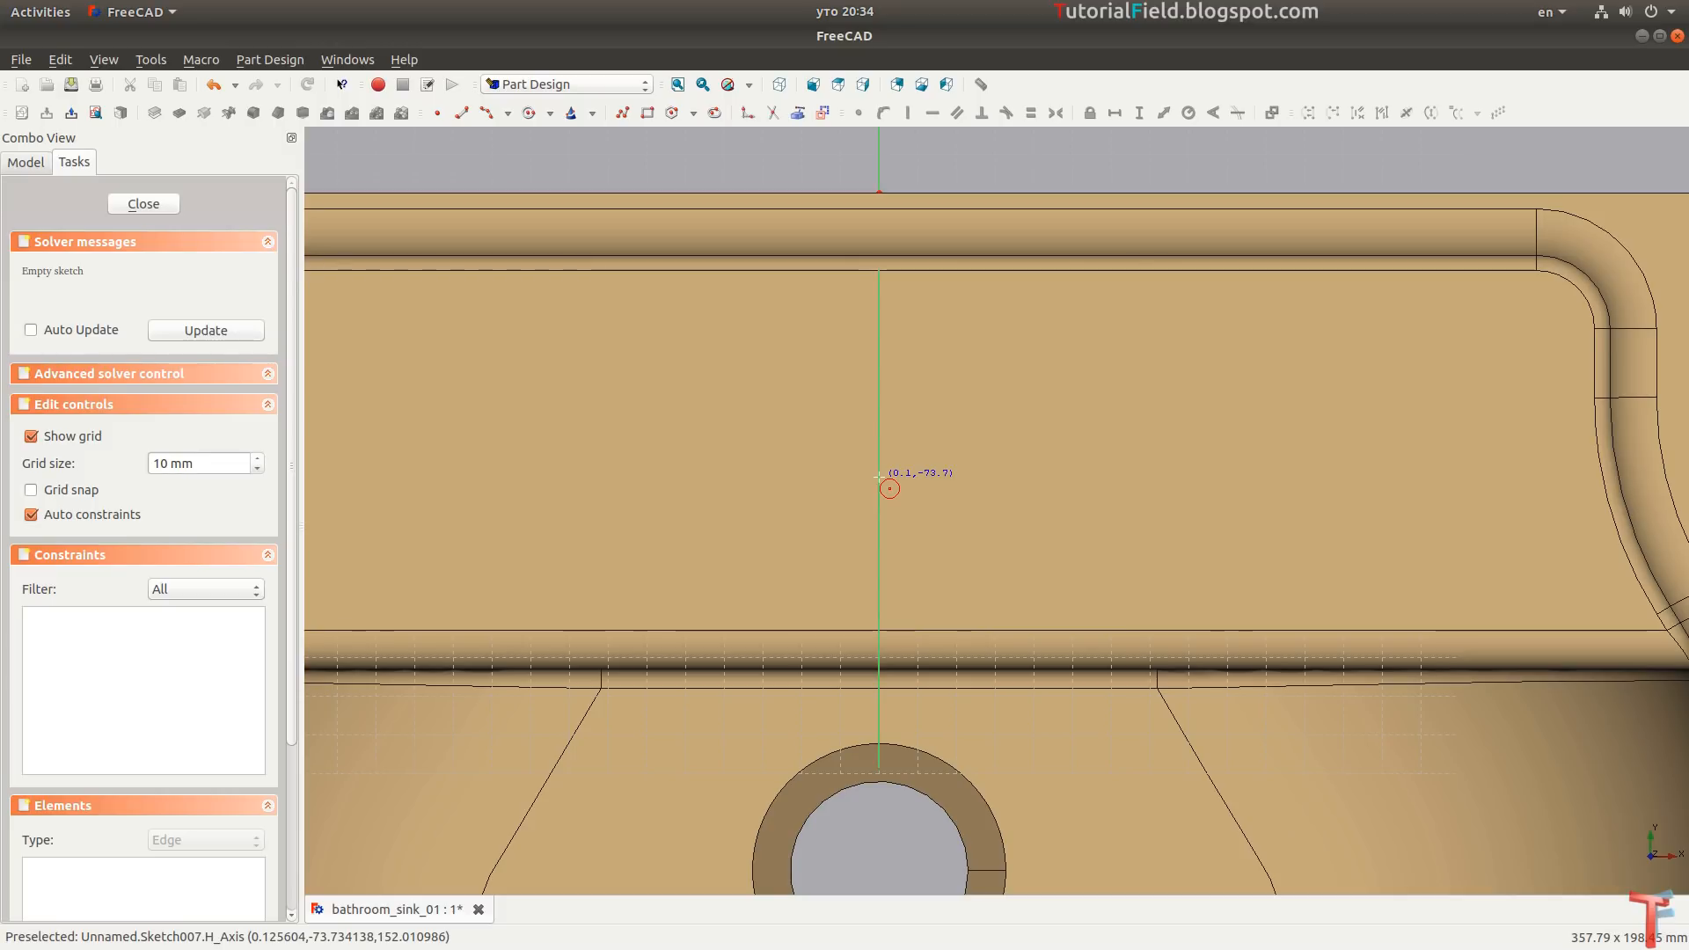
left_click(879, 478)
left_click(998, 446)
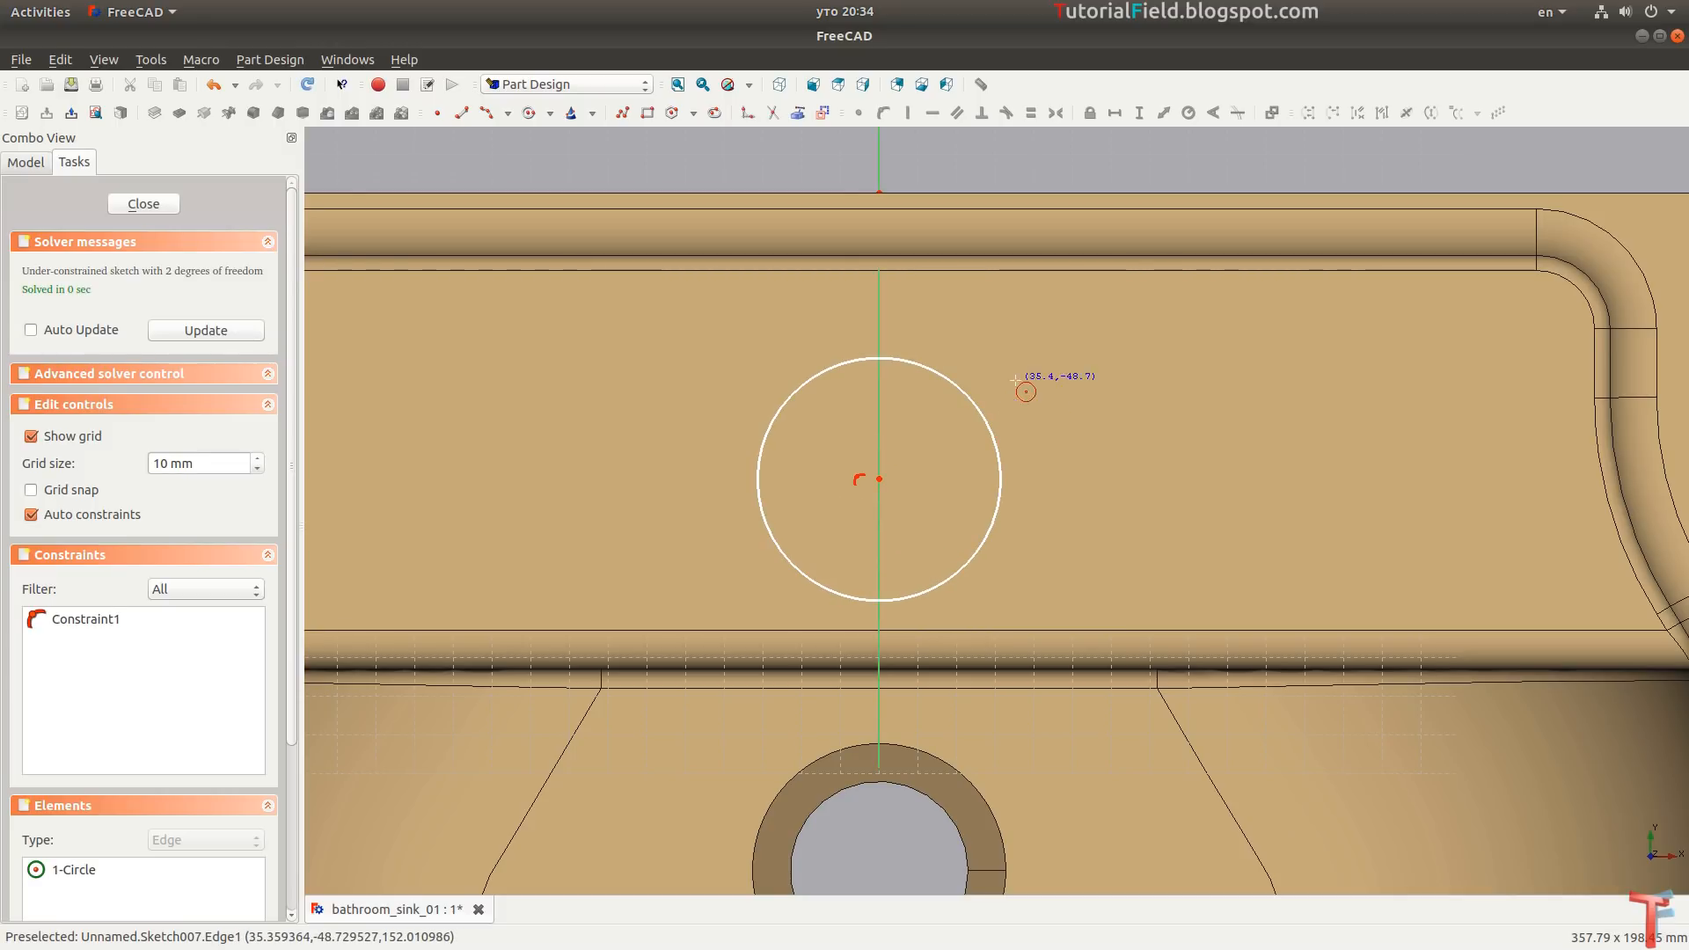
left_click(984, 417)
key("shift+r")
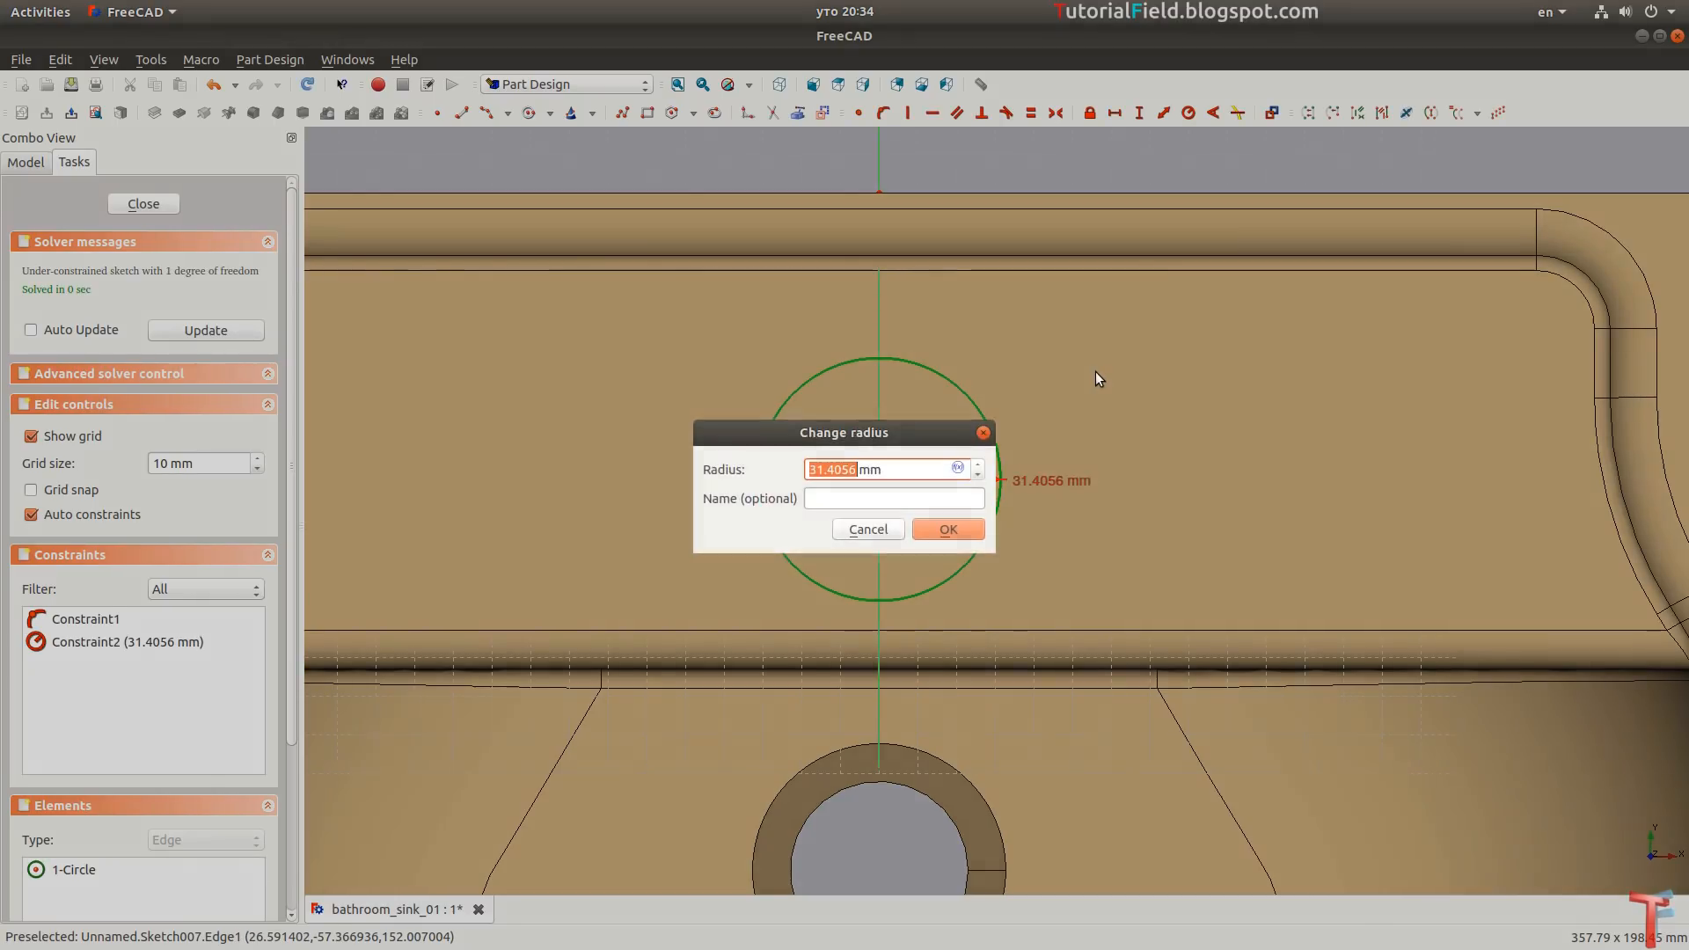
type("17.5")
key("Return")
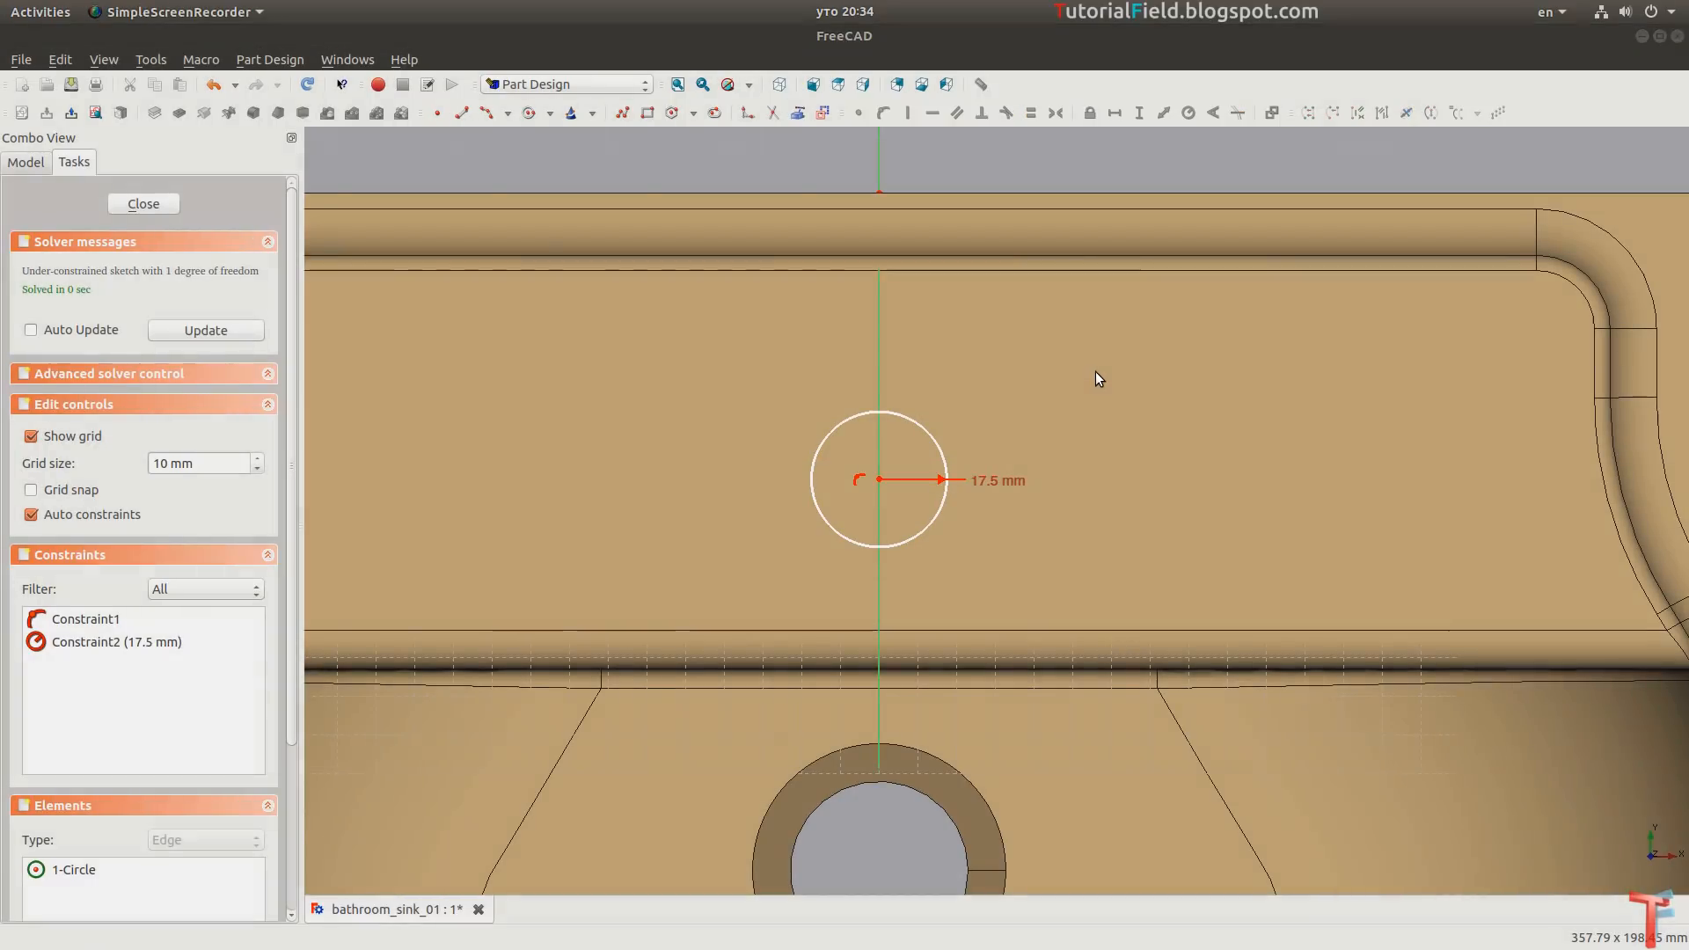
Constrain the circle's centre to a vertical distance of -65 mm from the sketch origin.
left_click(880, 479)
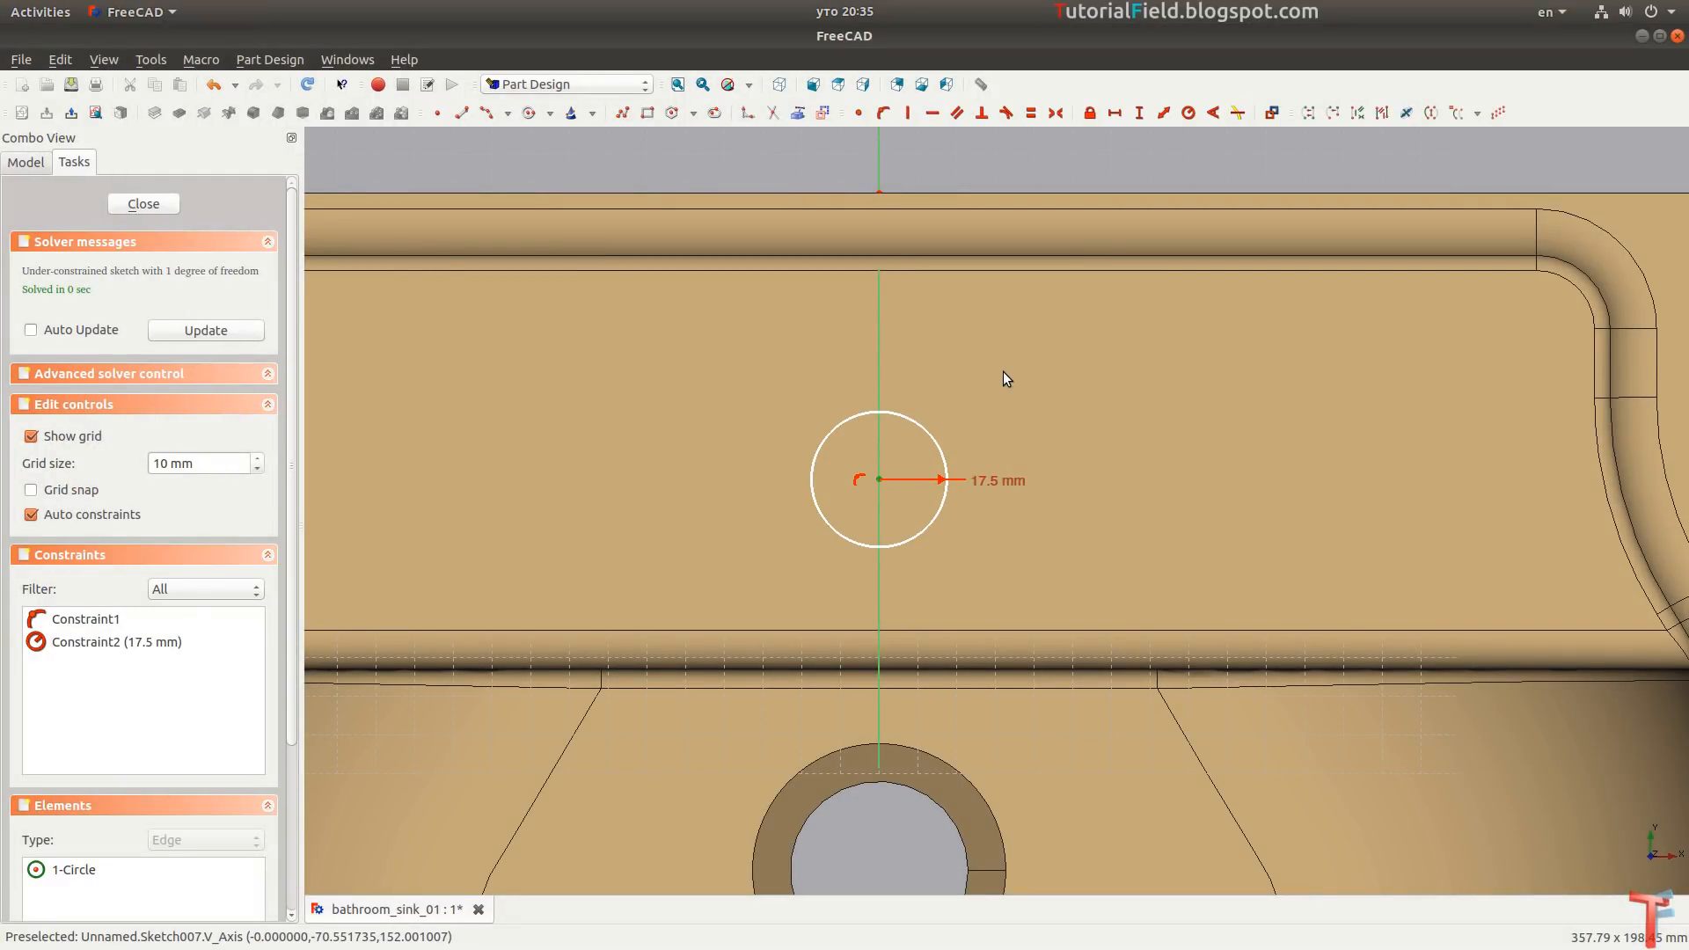
key("shift+v")
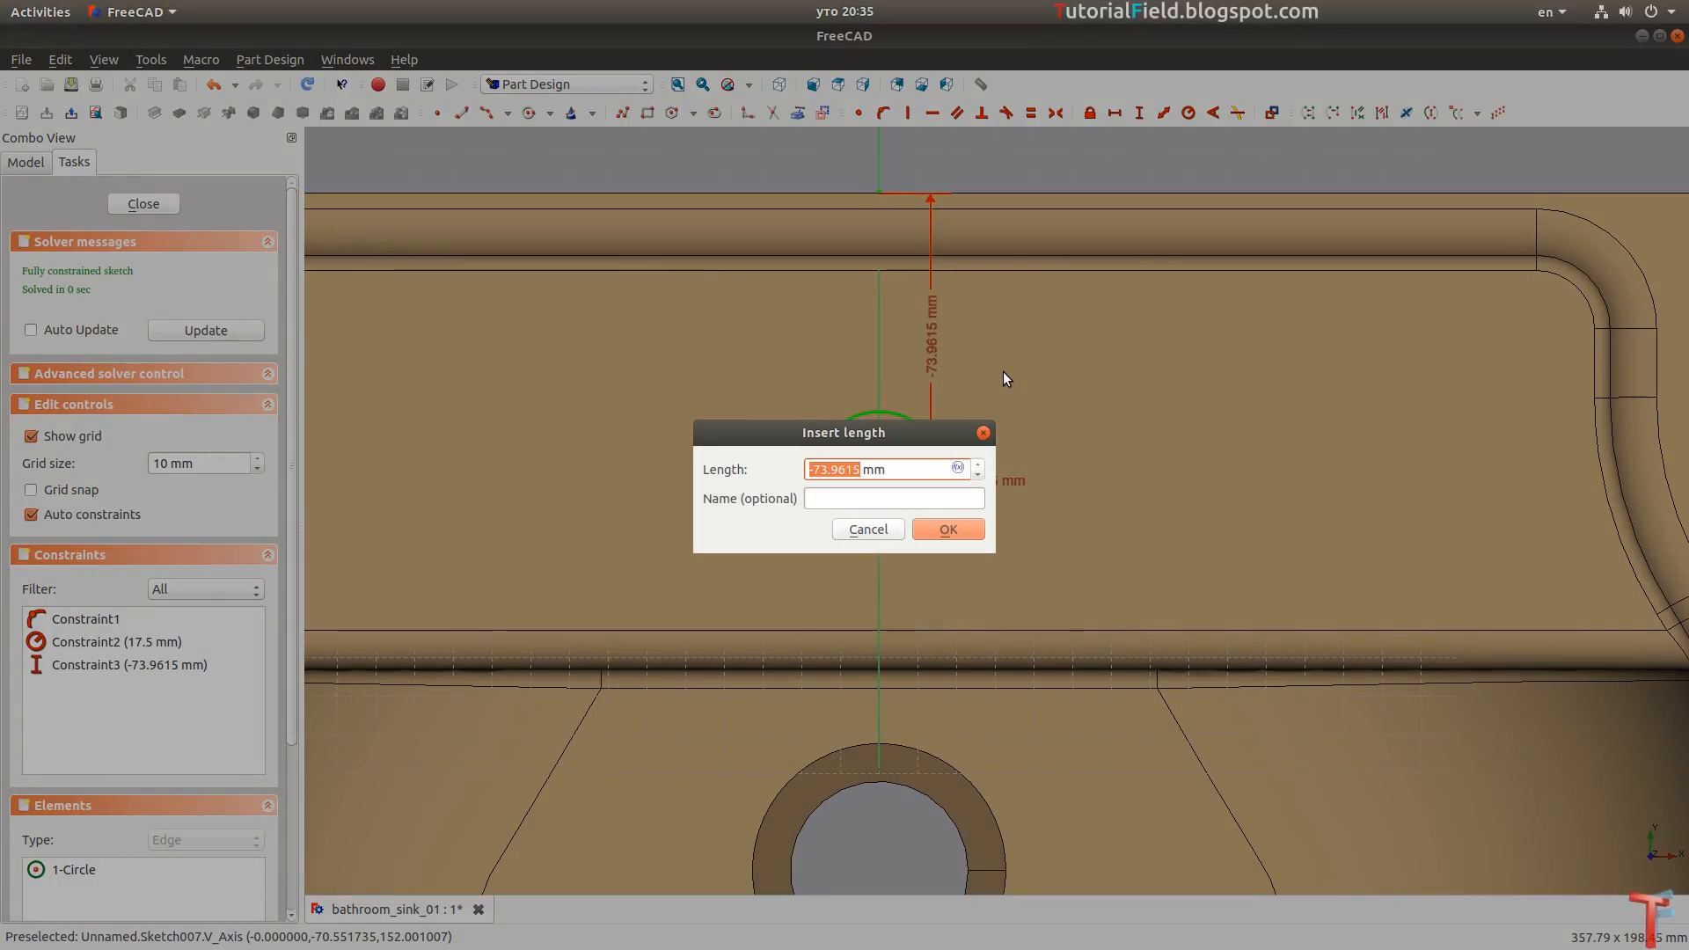
type("-65")
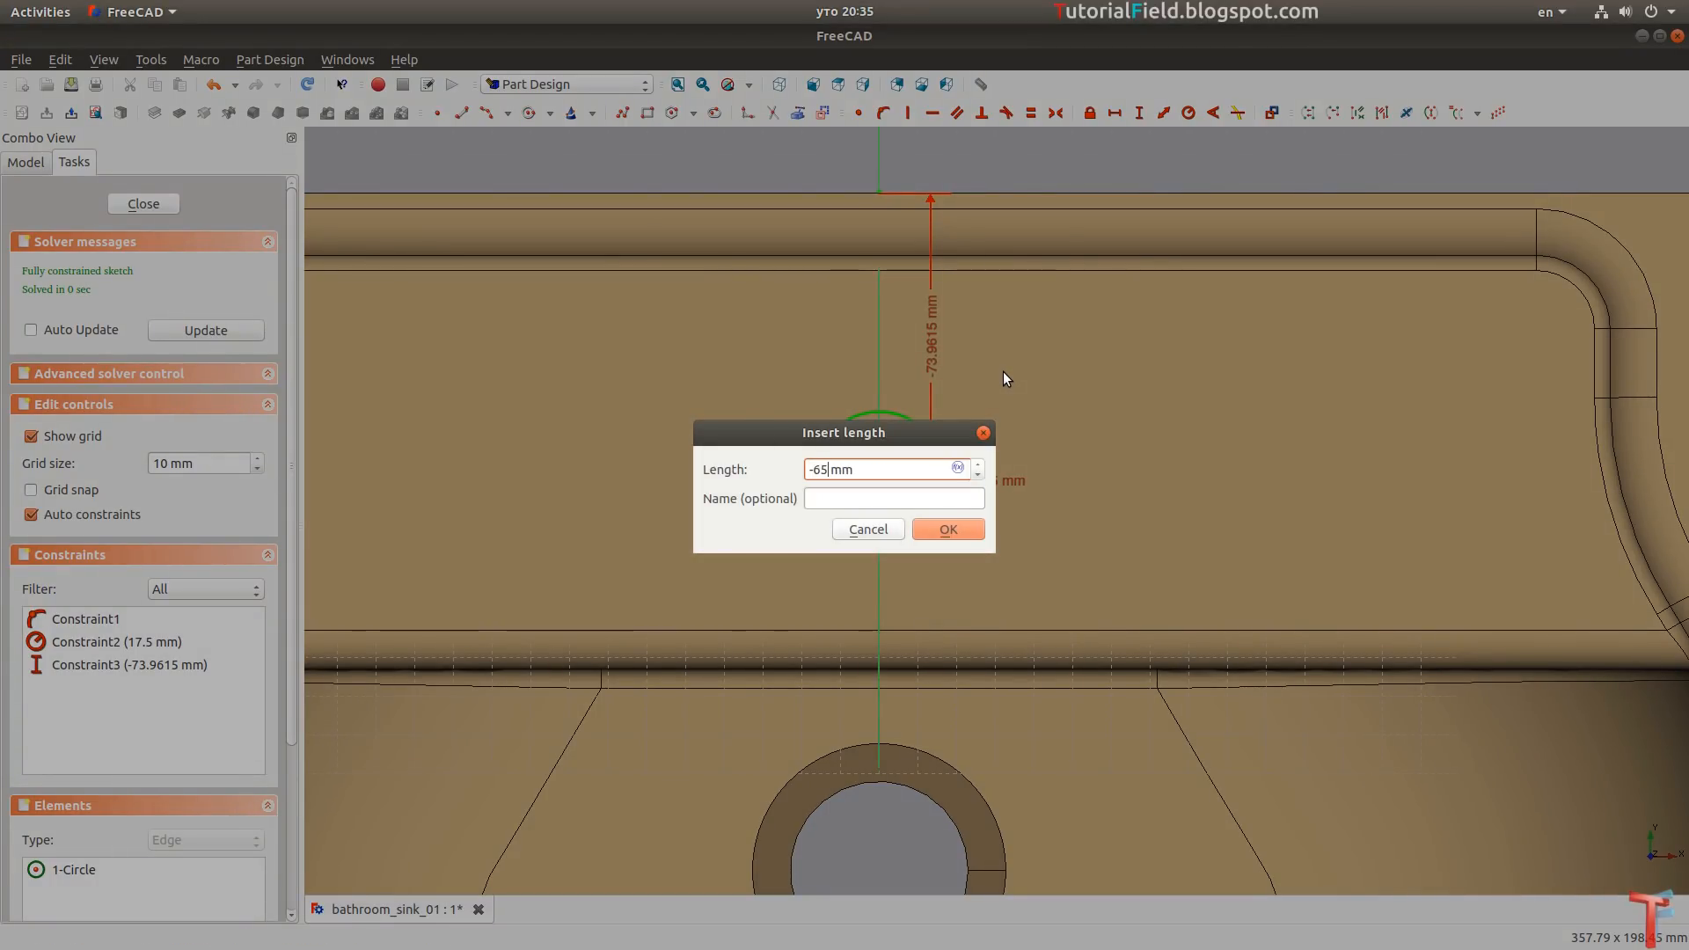
key("Return")
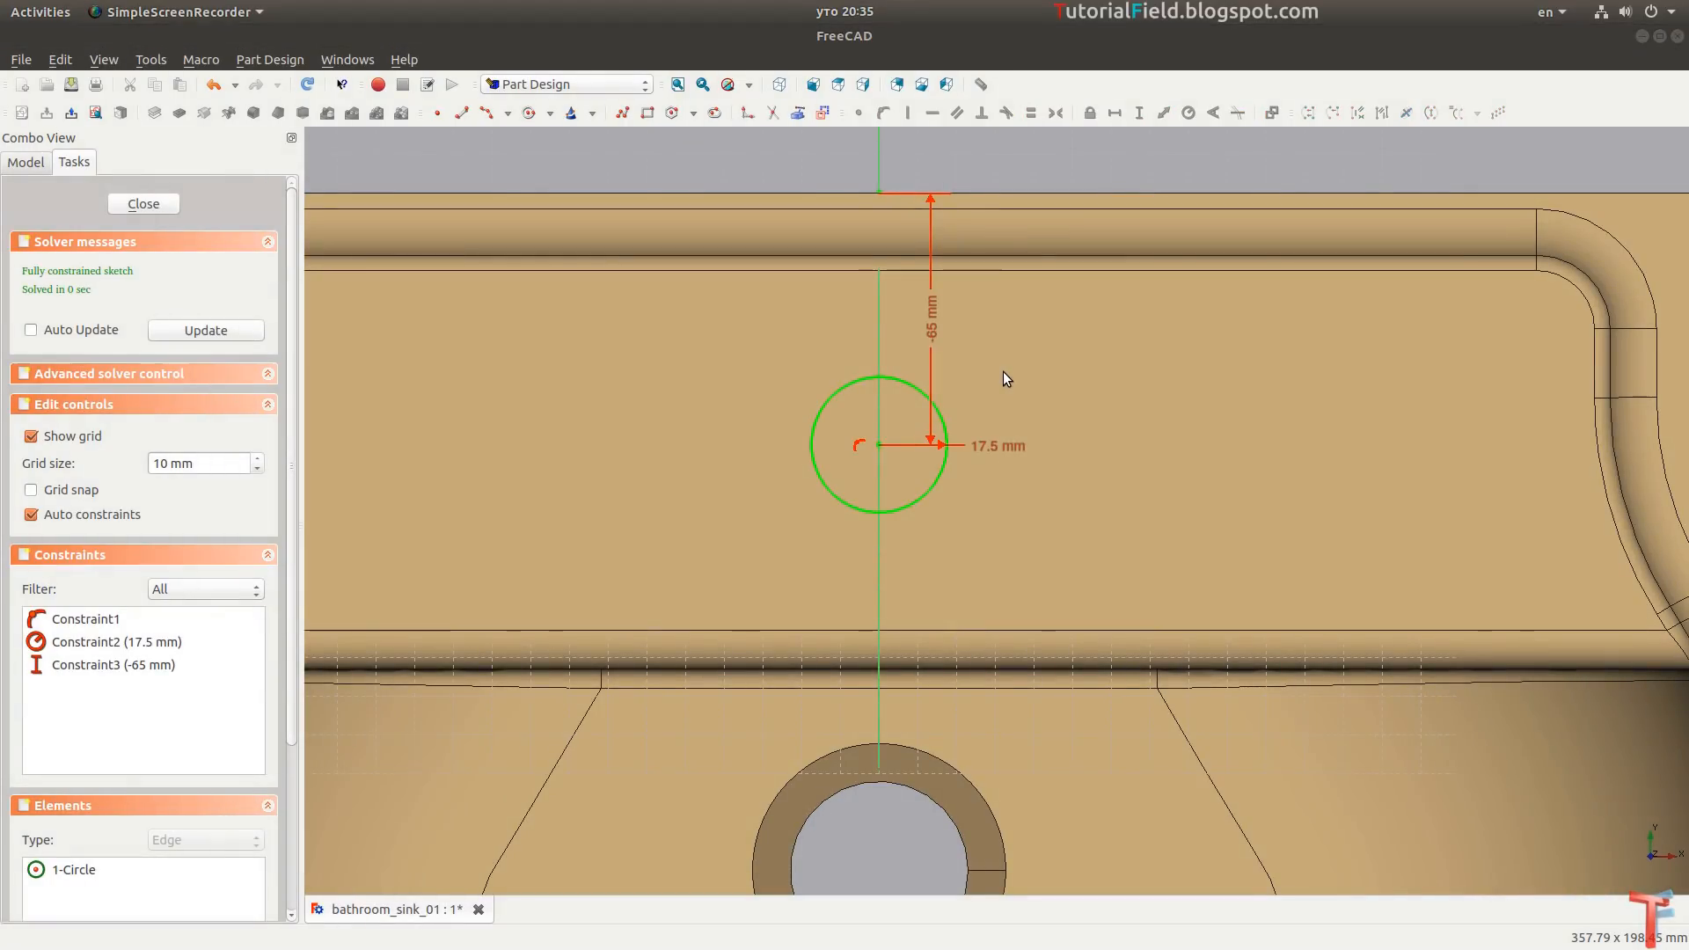
Close the sketch and pocket the circle through all to make the tap hole in the shelf.
left_click(166, 201)
left_click(79, 278)
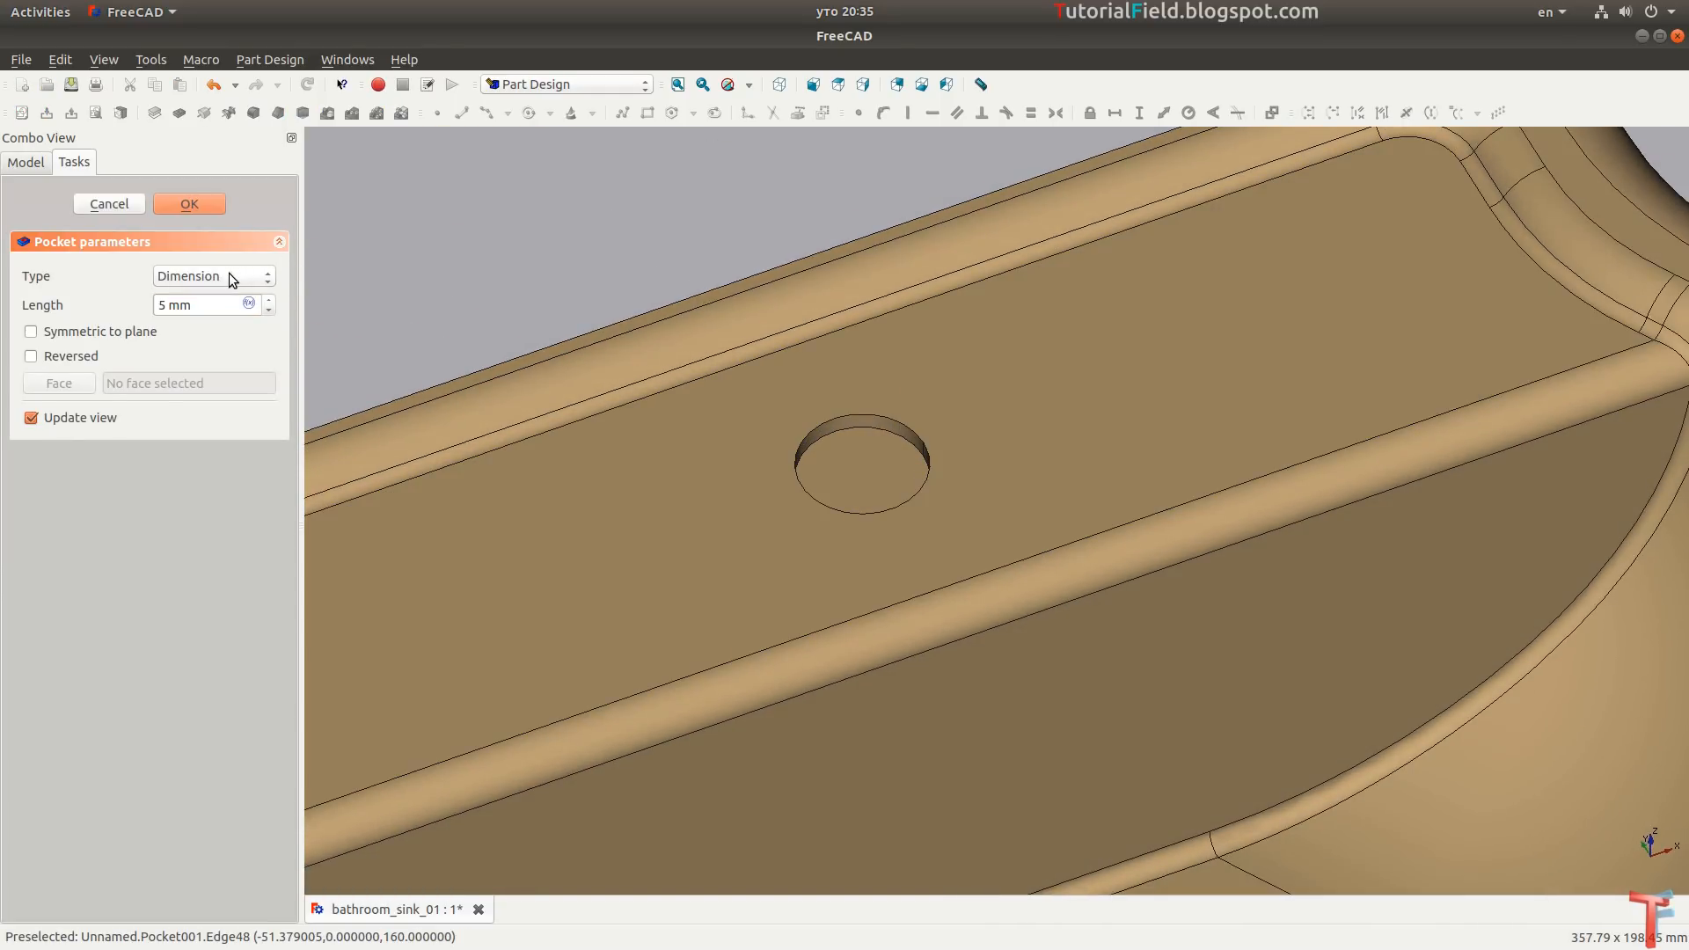
left_click(229, 277)
left_click(218, 301)
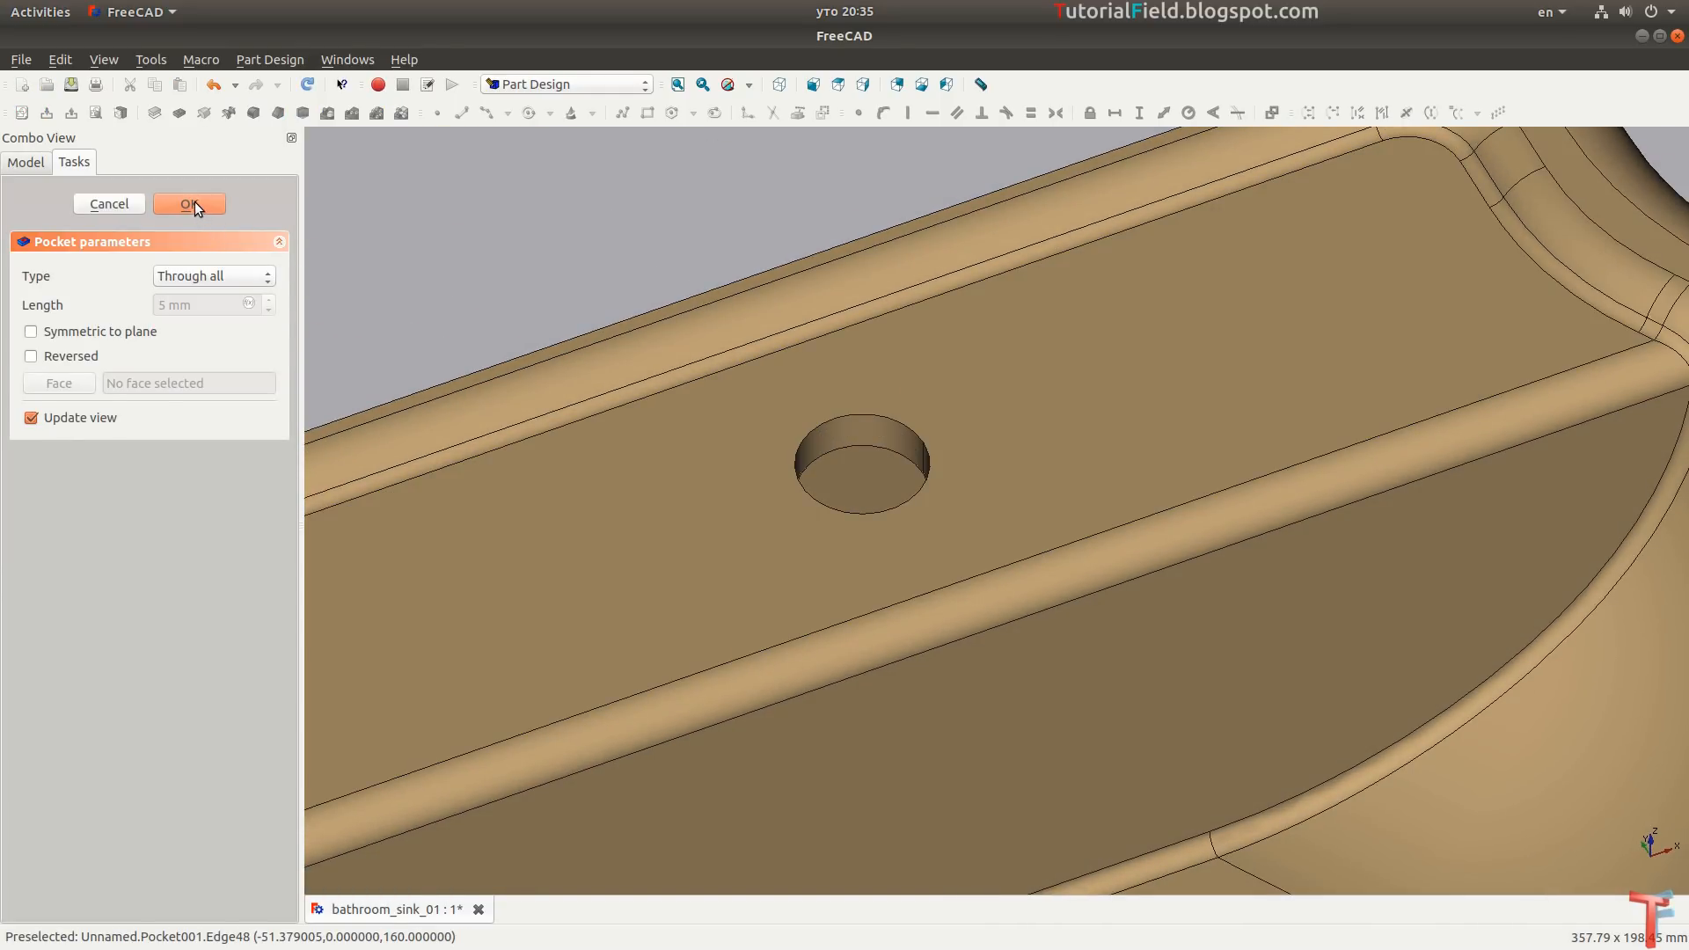
left_click(196, 208)
Check the tap hole from another angle, restore the fitted axonometric view and save the document.
middle_click_drag(863, 395, 1311, 421)
left_click(678, 84)
left_click(778, 88)
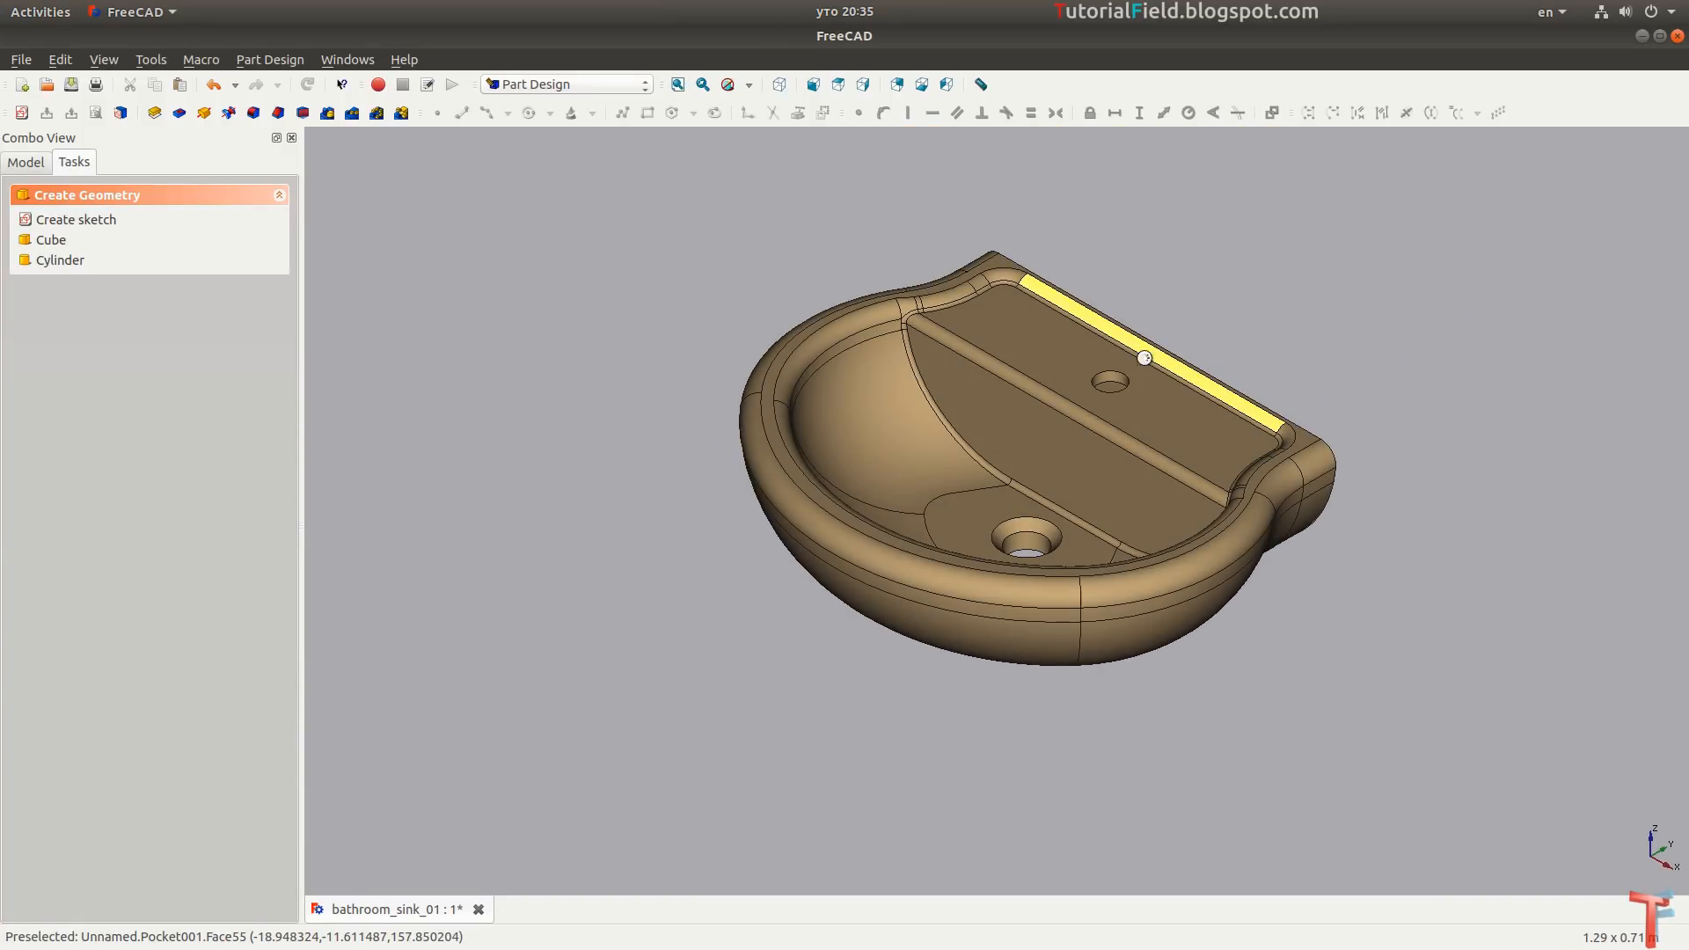
key("ctrl+s")
key("alt+Tab")
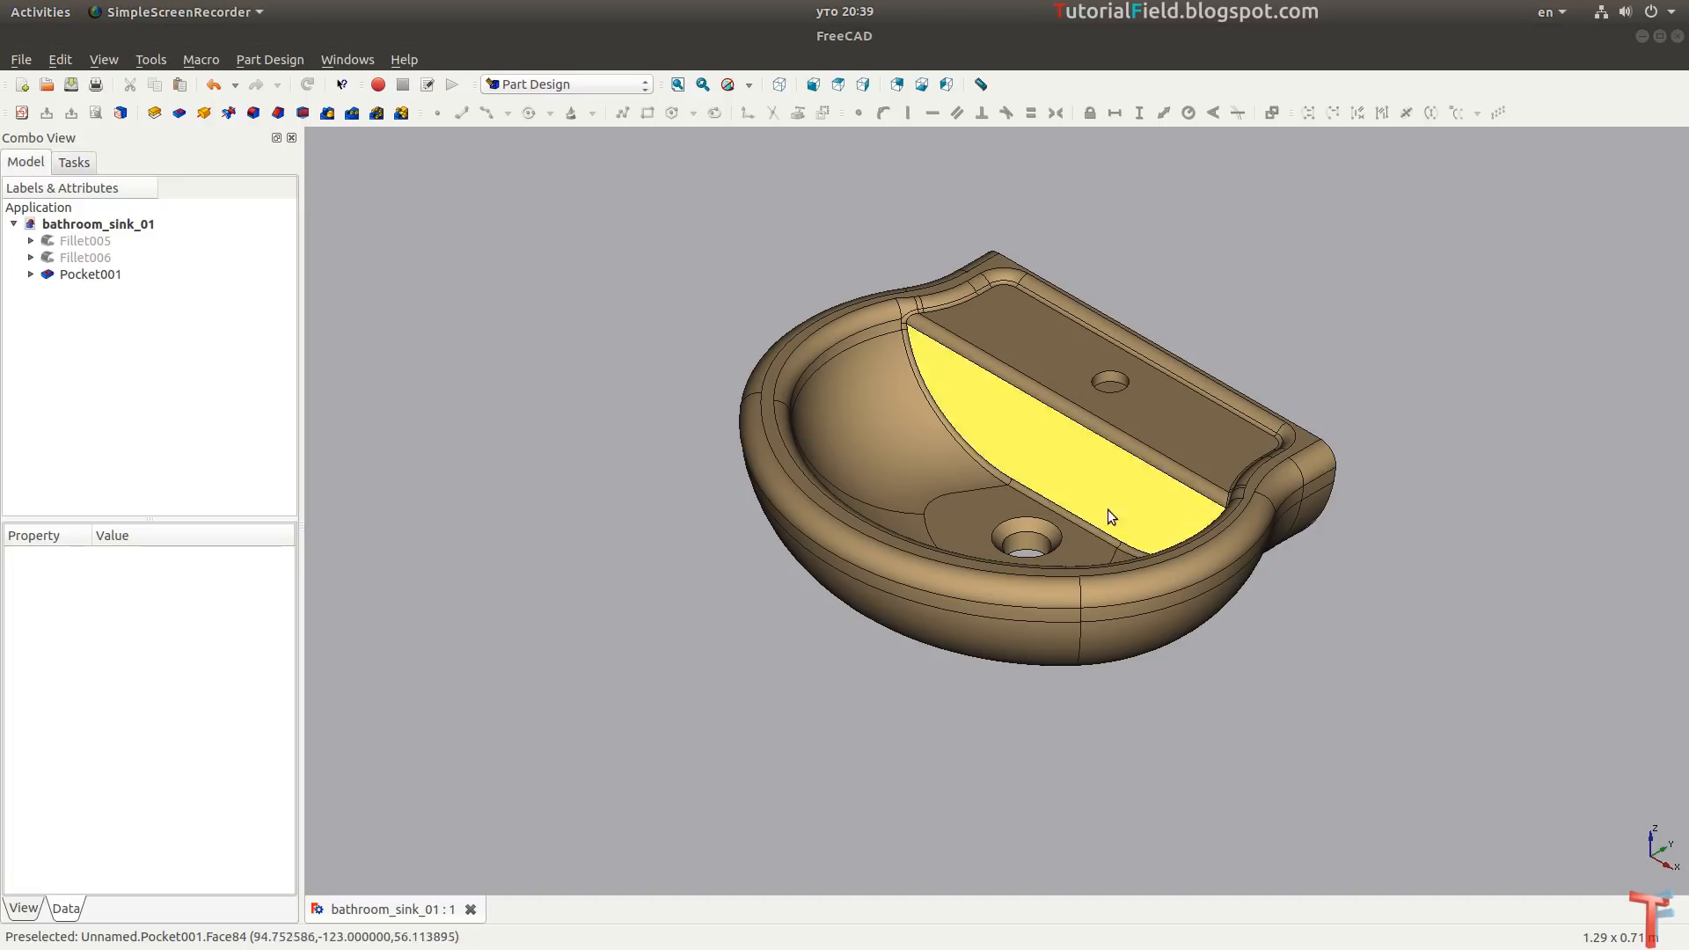
Start a sketch on the flat rear wall inside the basin and display the model as wireframe.
left_click(1057, 456)
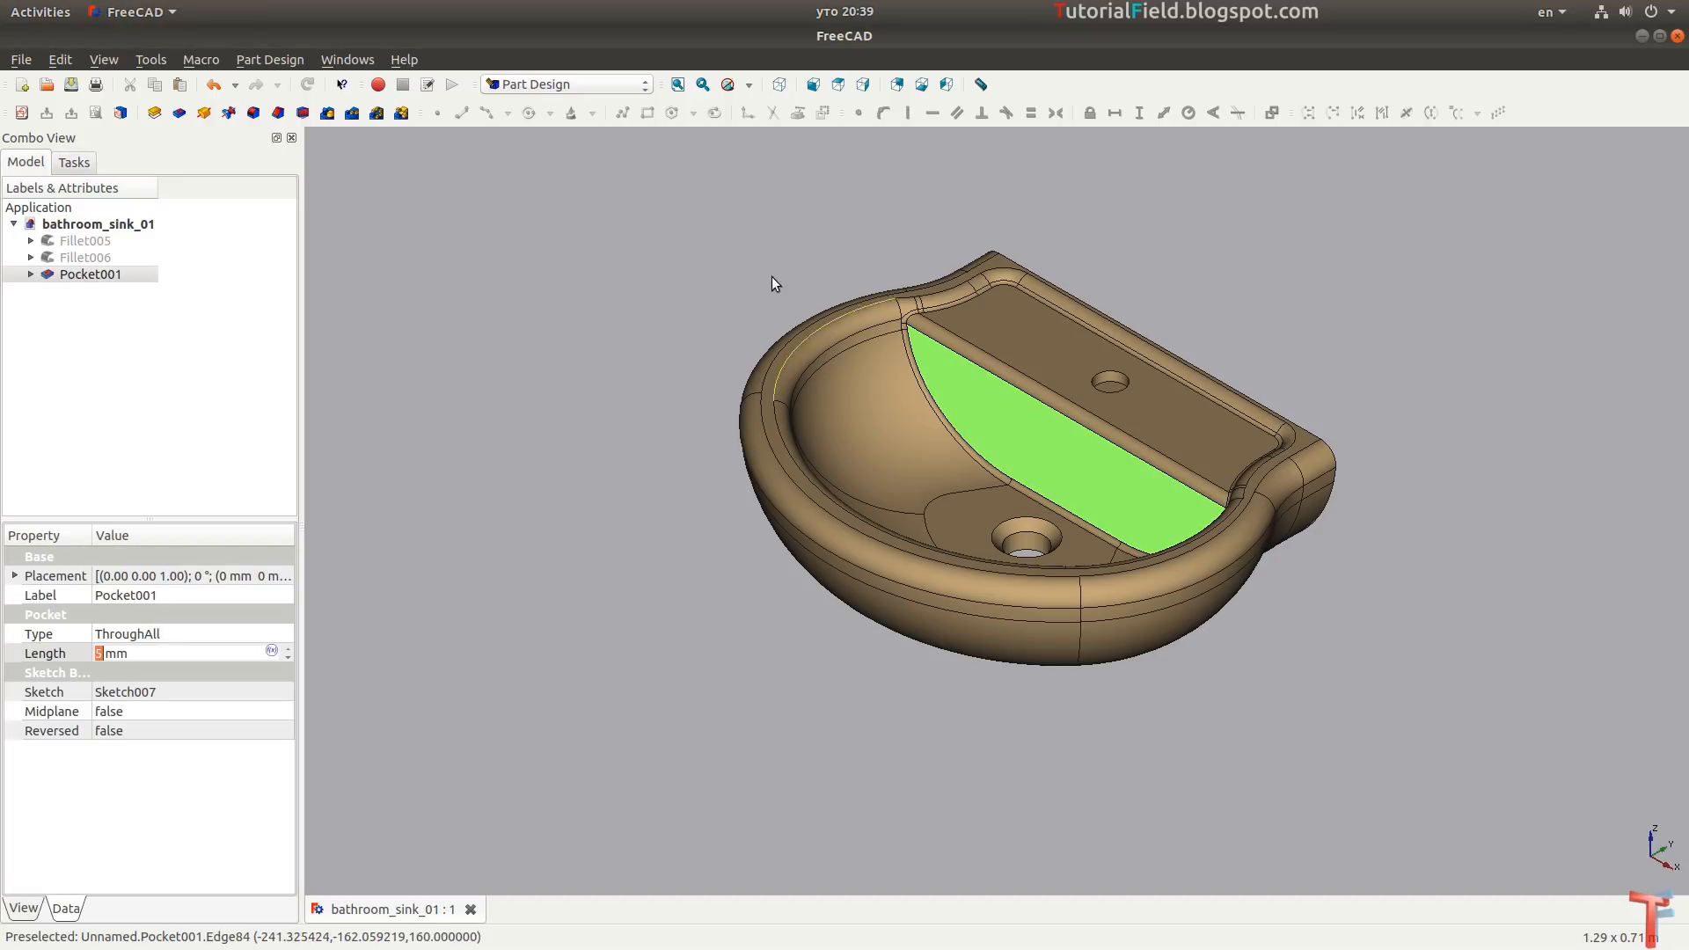
left_click(22, 113)
left_click(747, 85)
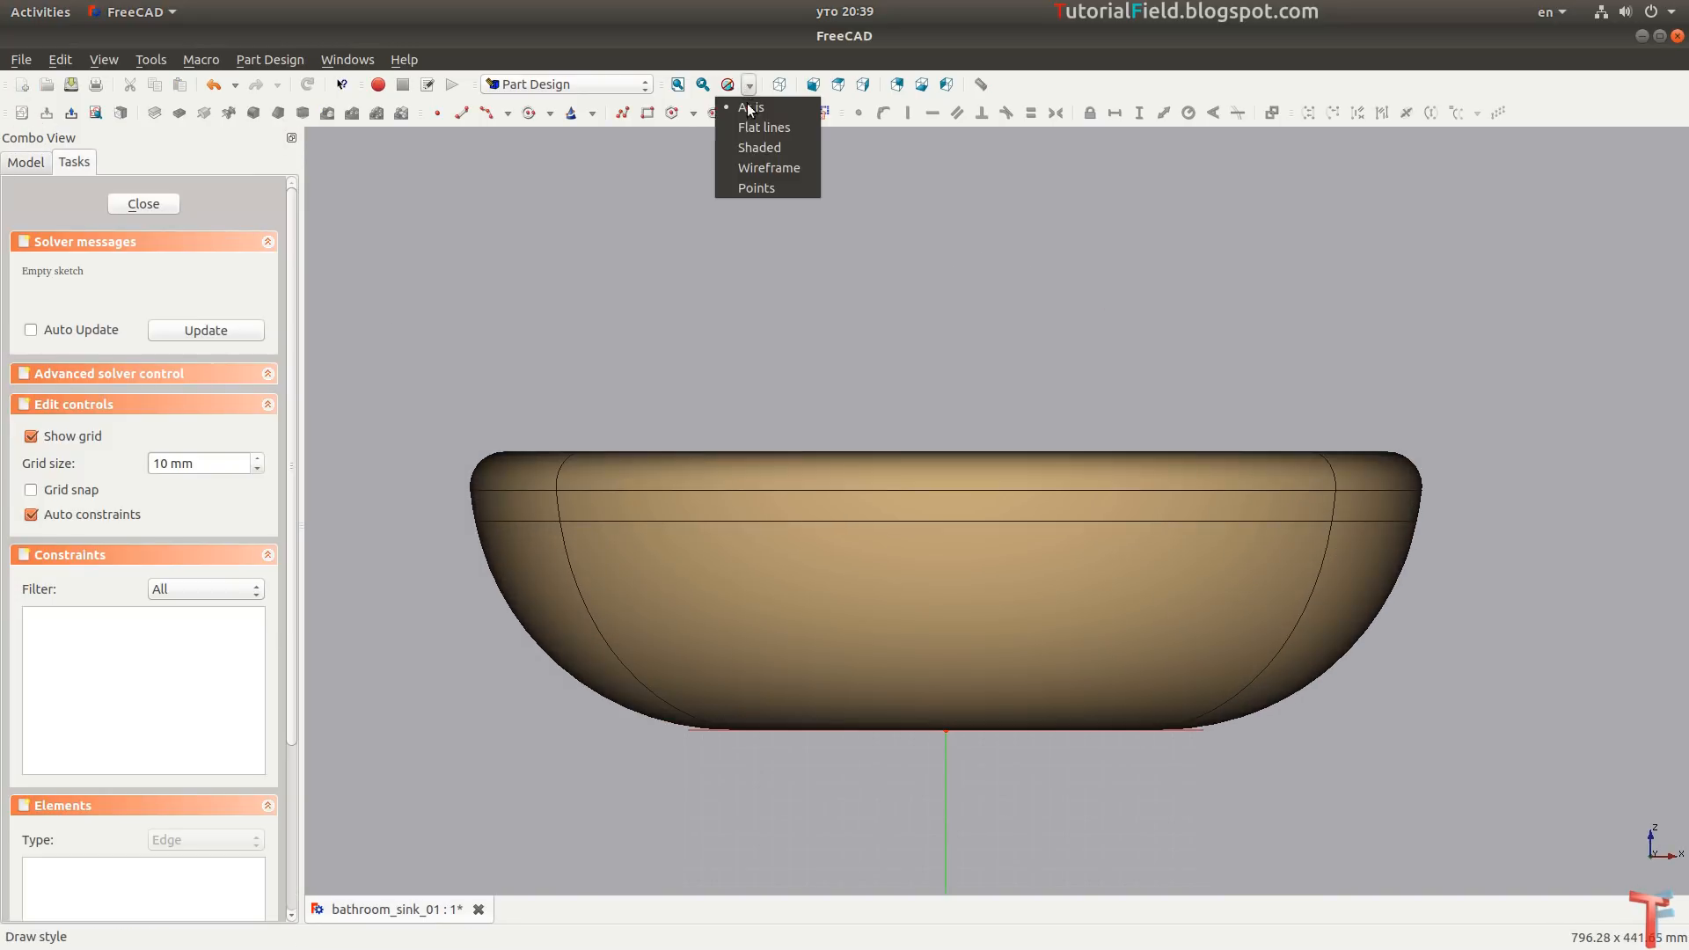
left_click(759, 165)
scroll(789, 432, "up", 3)
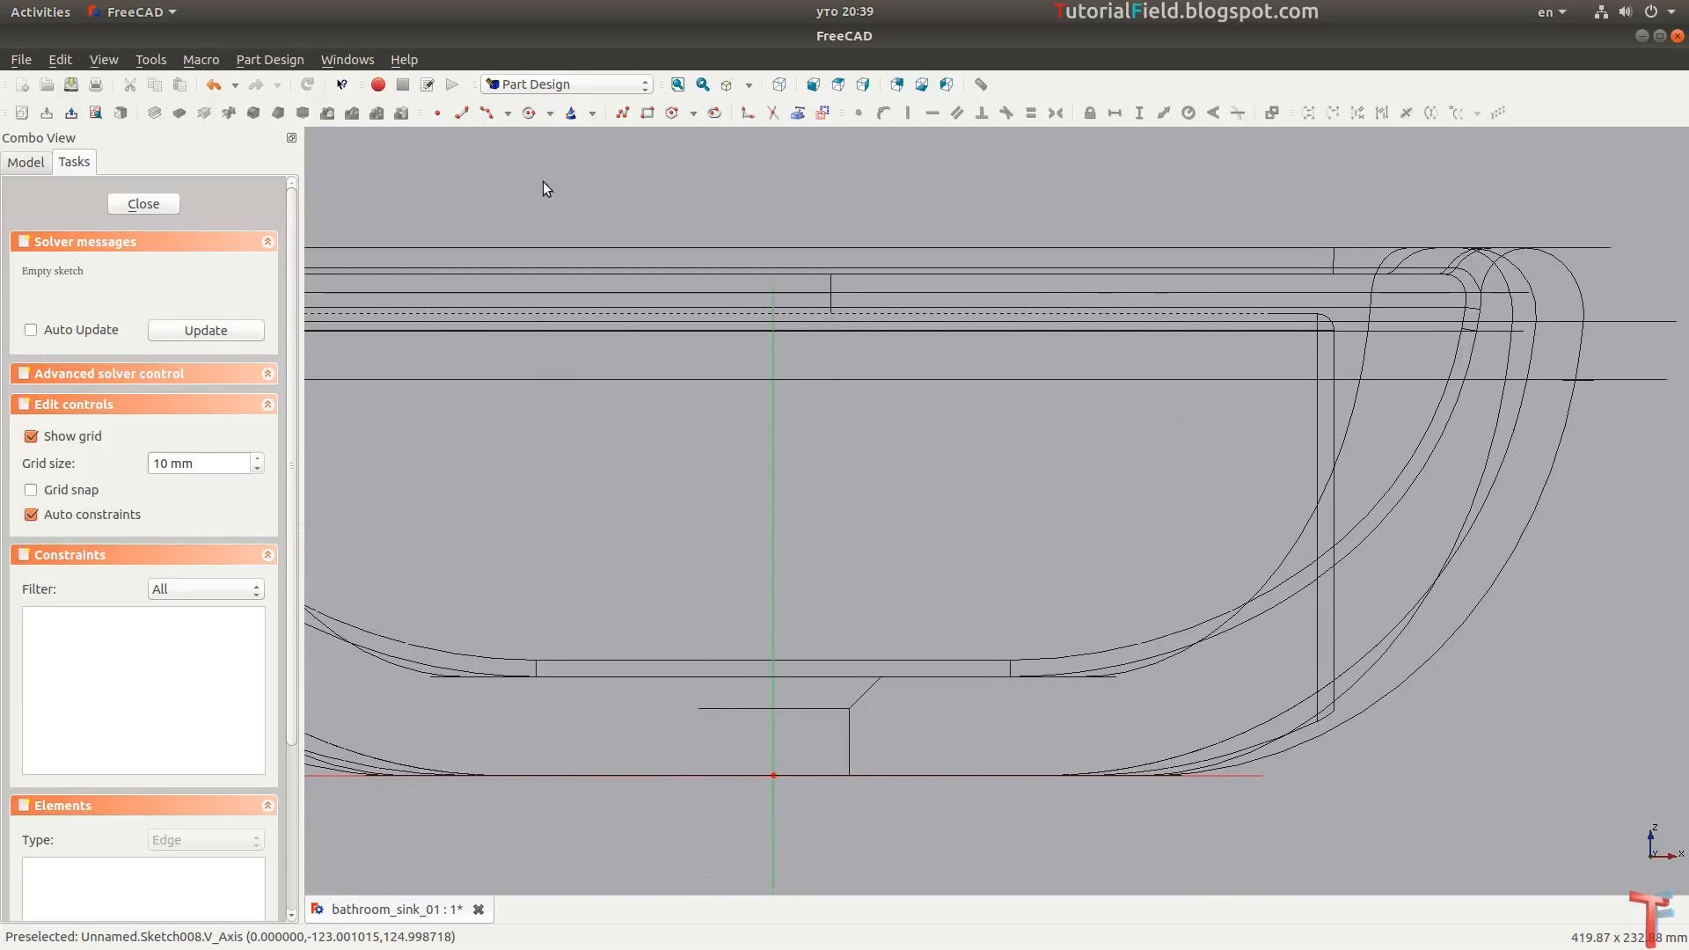
Draw a circle centred on the vertical axis of the basin wall sketch and constrain its radius to 8 mm.
left_click(529, 113)
left_click(773, 449)
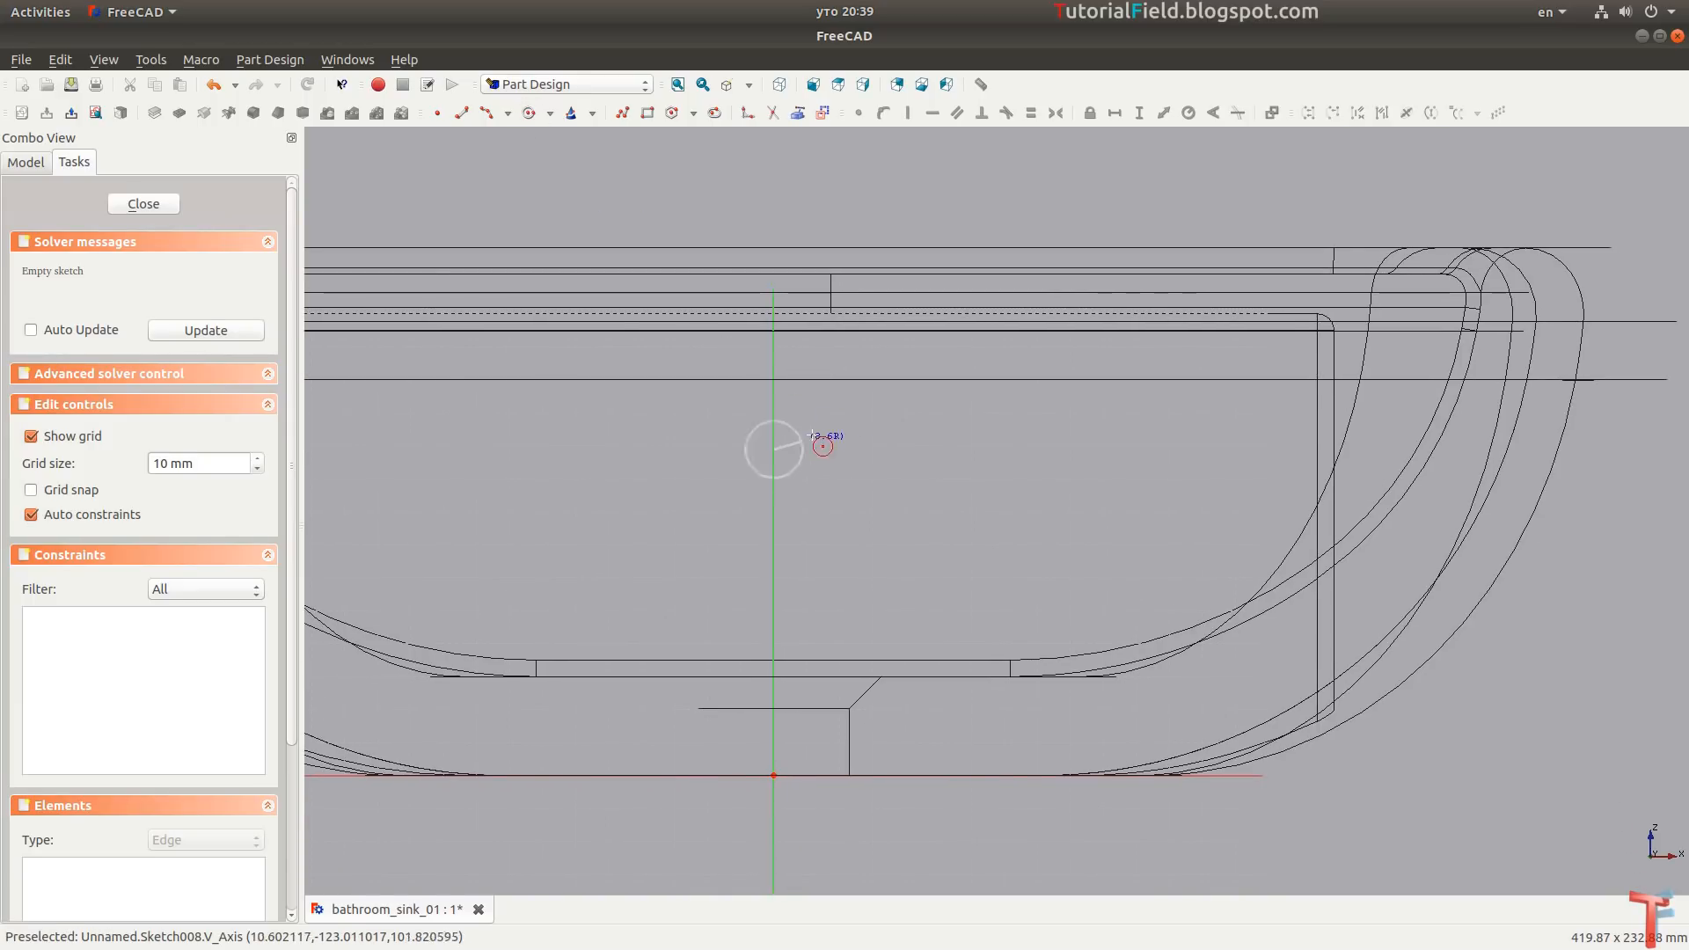
left_click(815, 444)
left_click(810, 435)
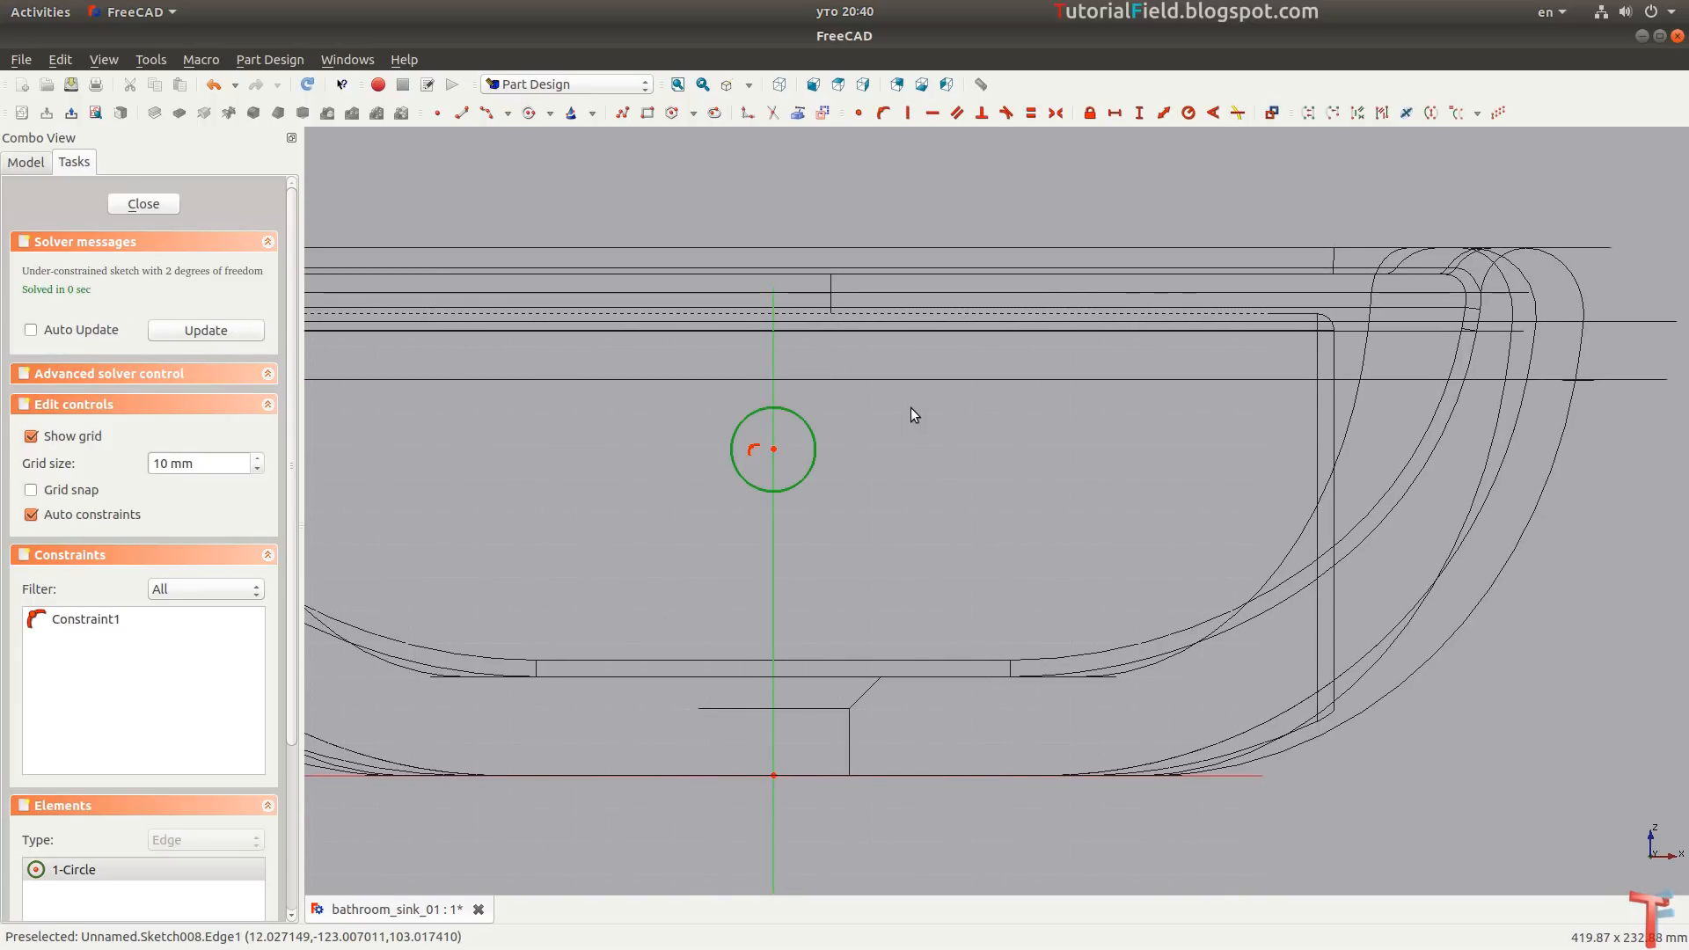
key("shift+r")
type("8")
key("Return")
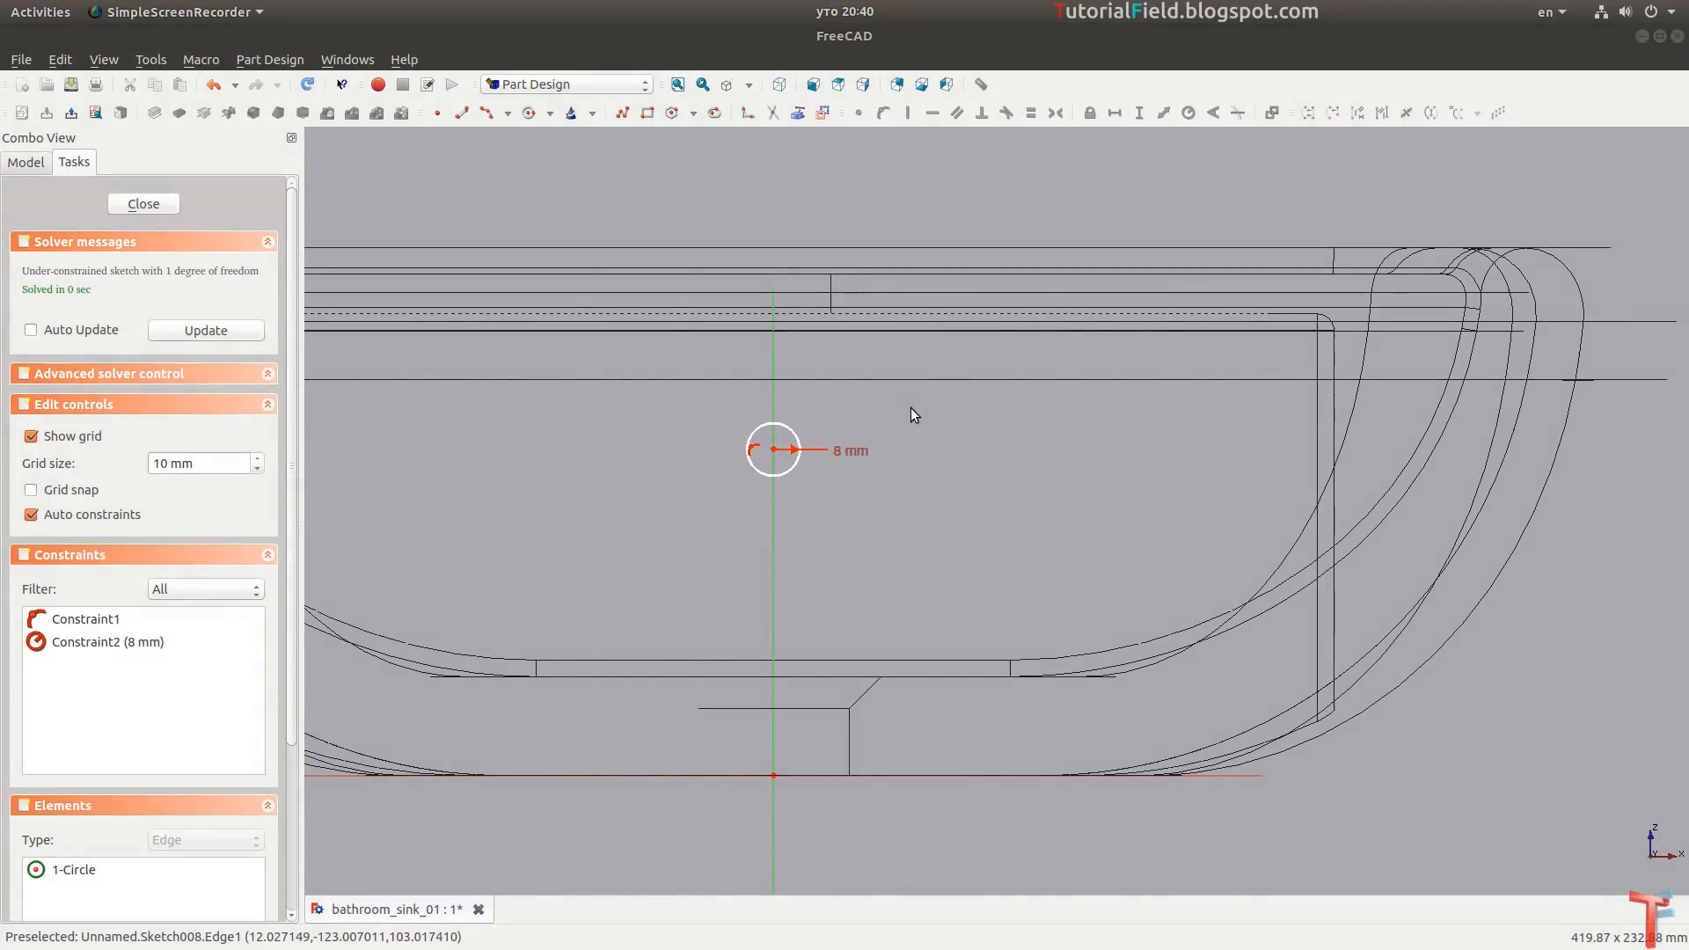
Constrain the small circle's centre to a vertical distance of 121 mm from the sketch origin.
left_click(773, 450)
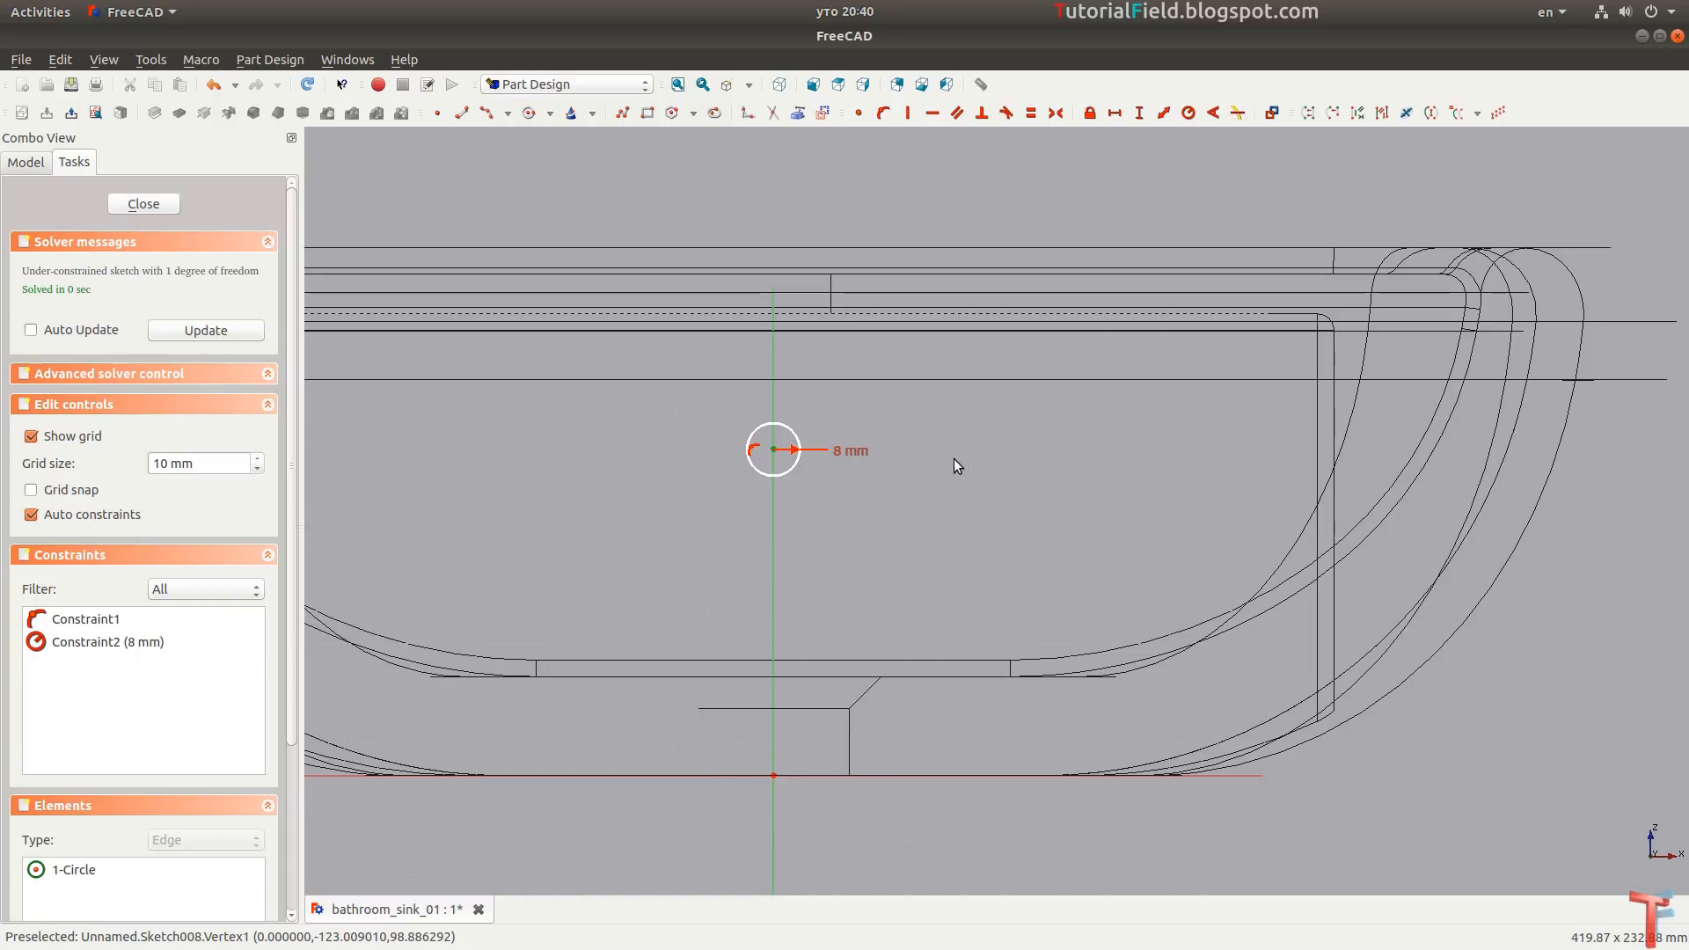
type("i121")
key("Return")
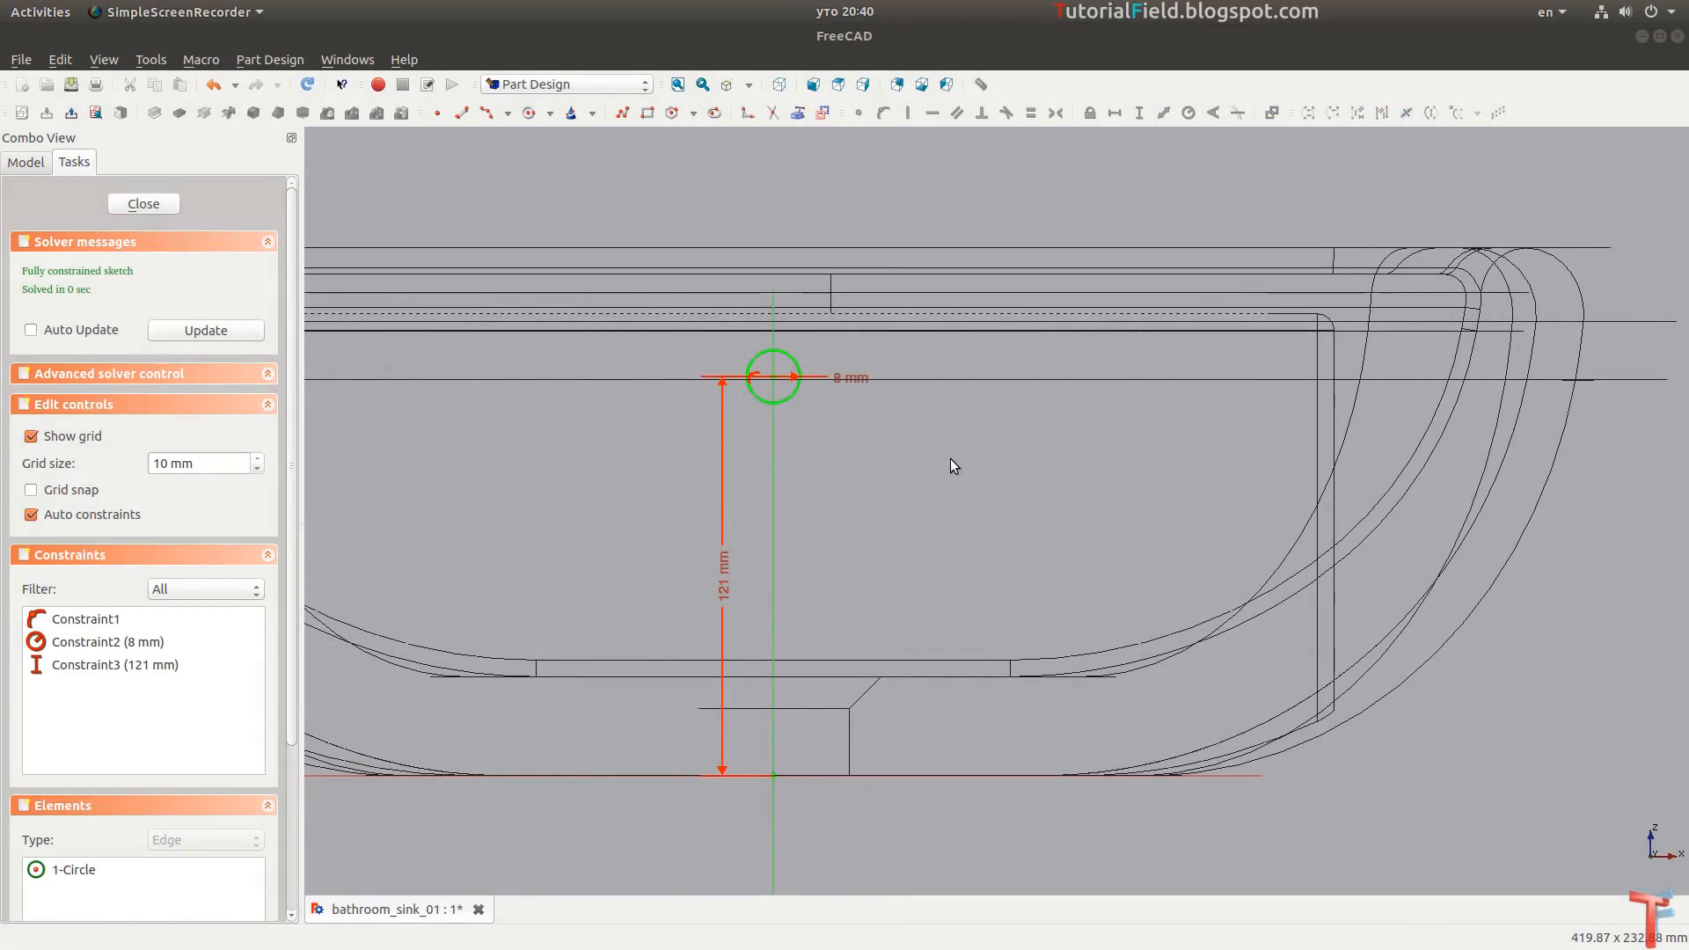
Close the circle sketch, cut it as a 15 mm deep pocket through the basin's rear wall and restore the shaded display.
left_click(115, 206)
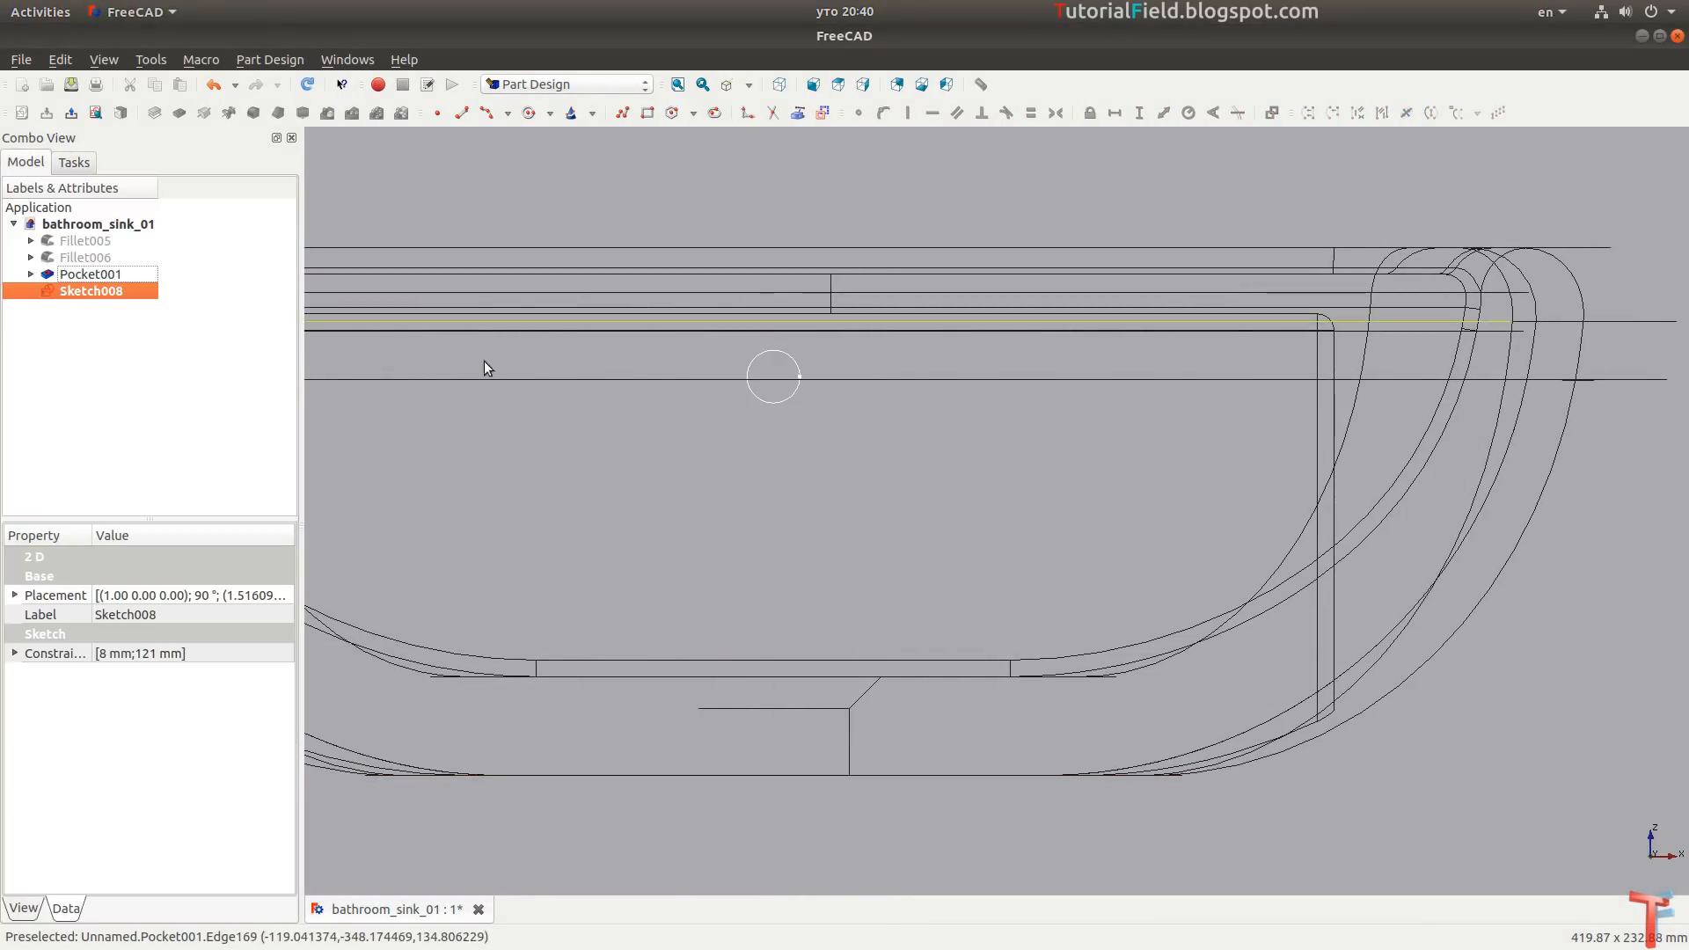
mouse_move(483, 366)
middle_mouse_down()
mouse_move(547, 460)
mouse_move(730, 423)
mouse_move(767, 495)
middle_mouse_up()
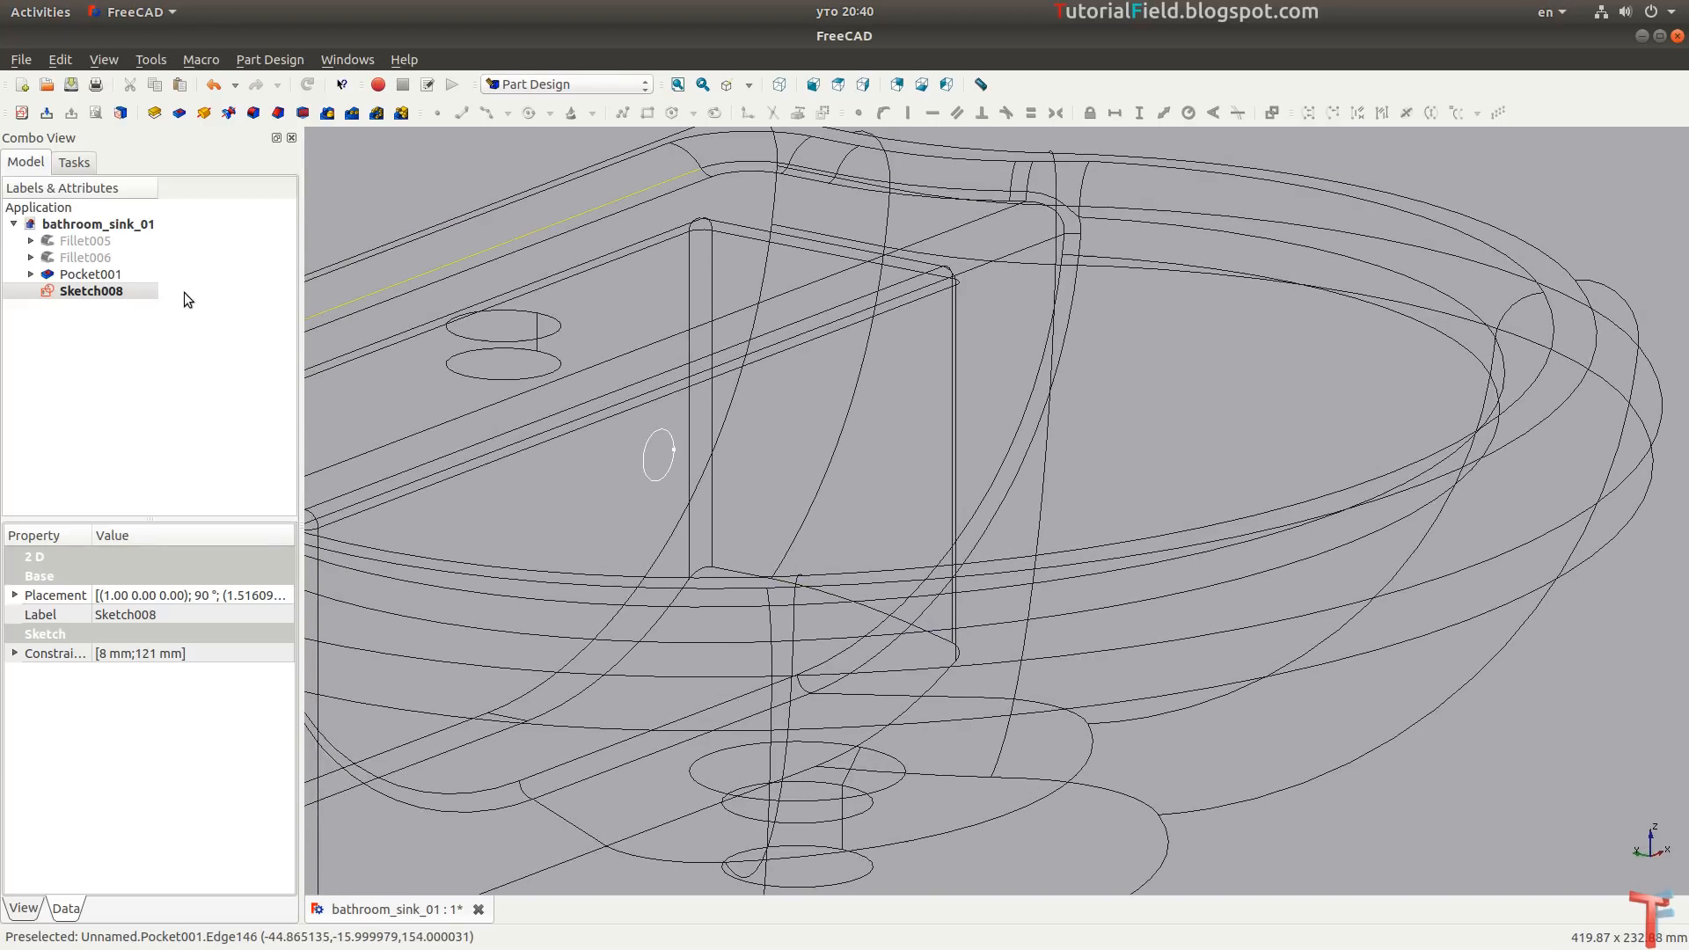
left_click(181, 114)
scroll(622, 493, "up", 2)
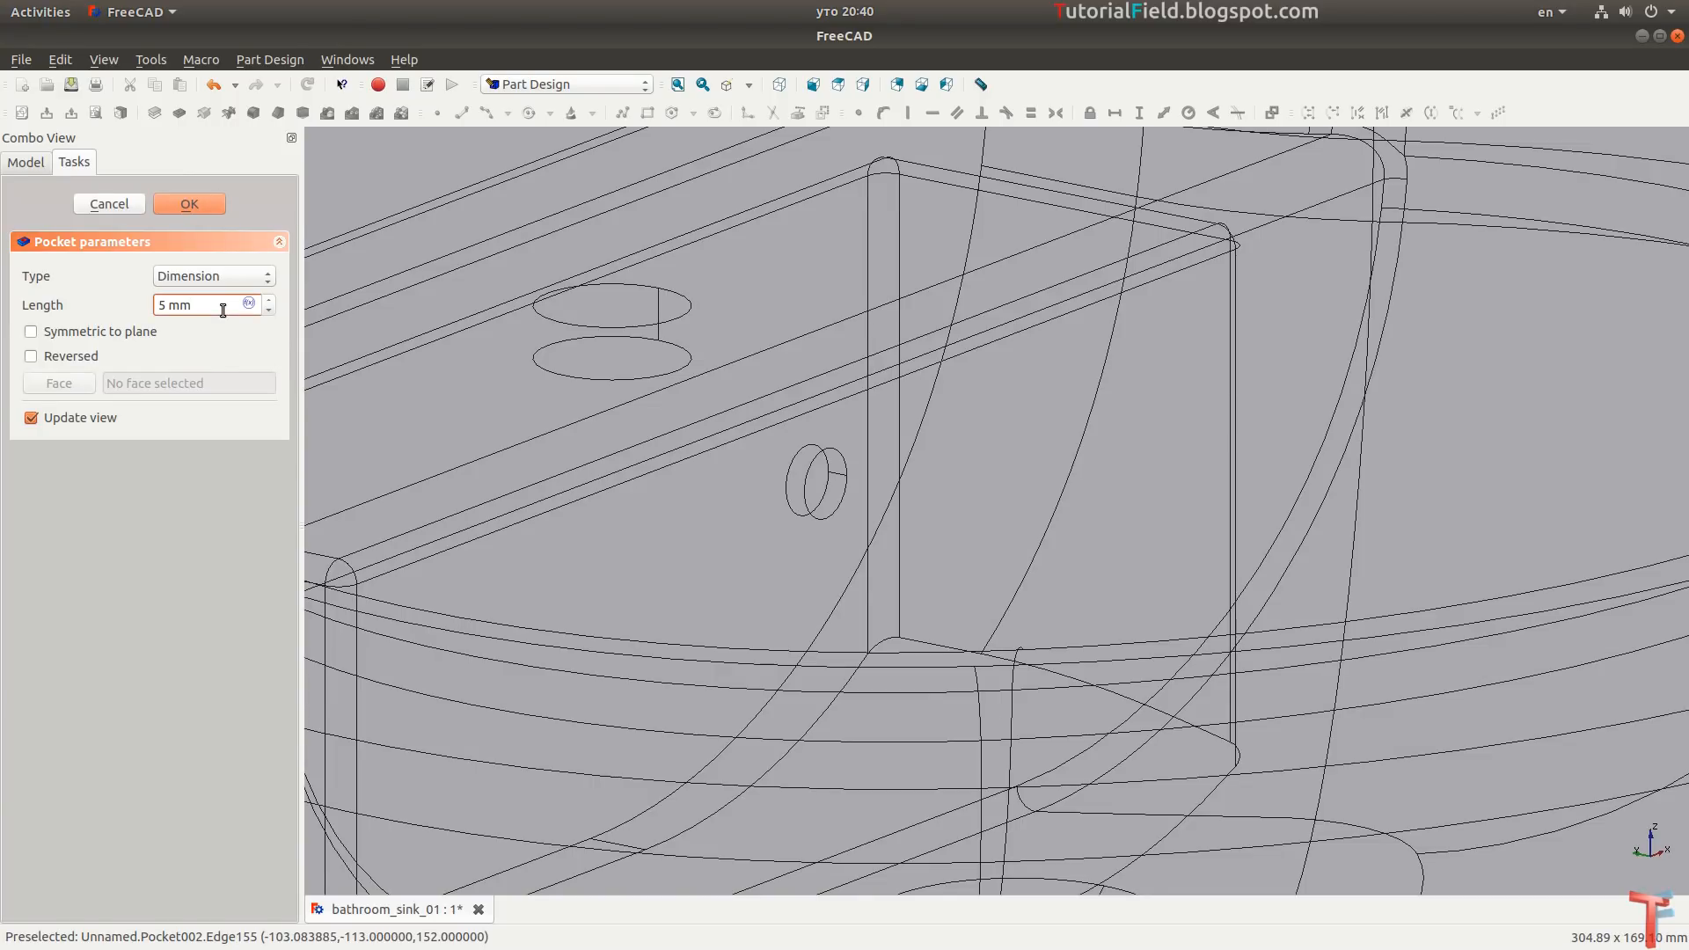
scroll(223, 311, "up", 2)
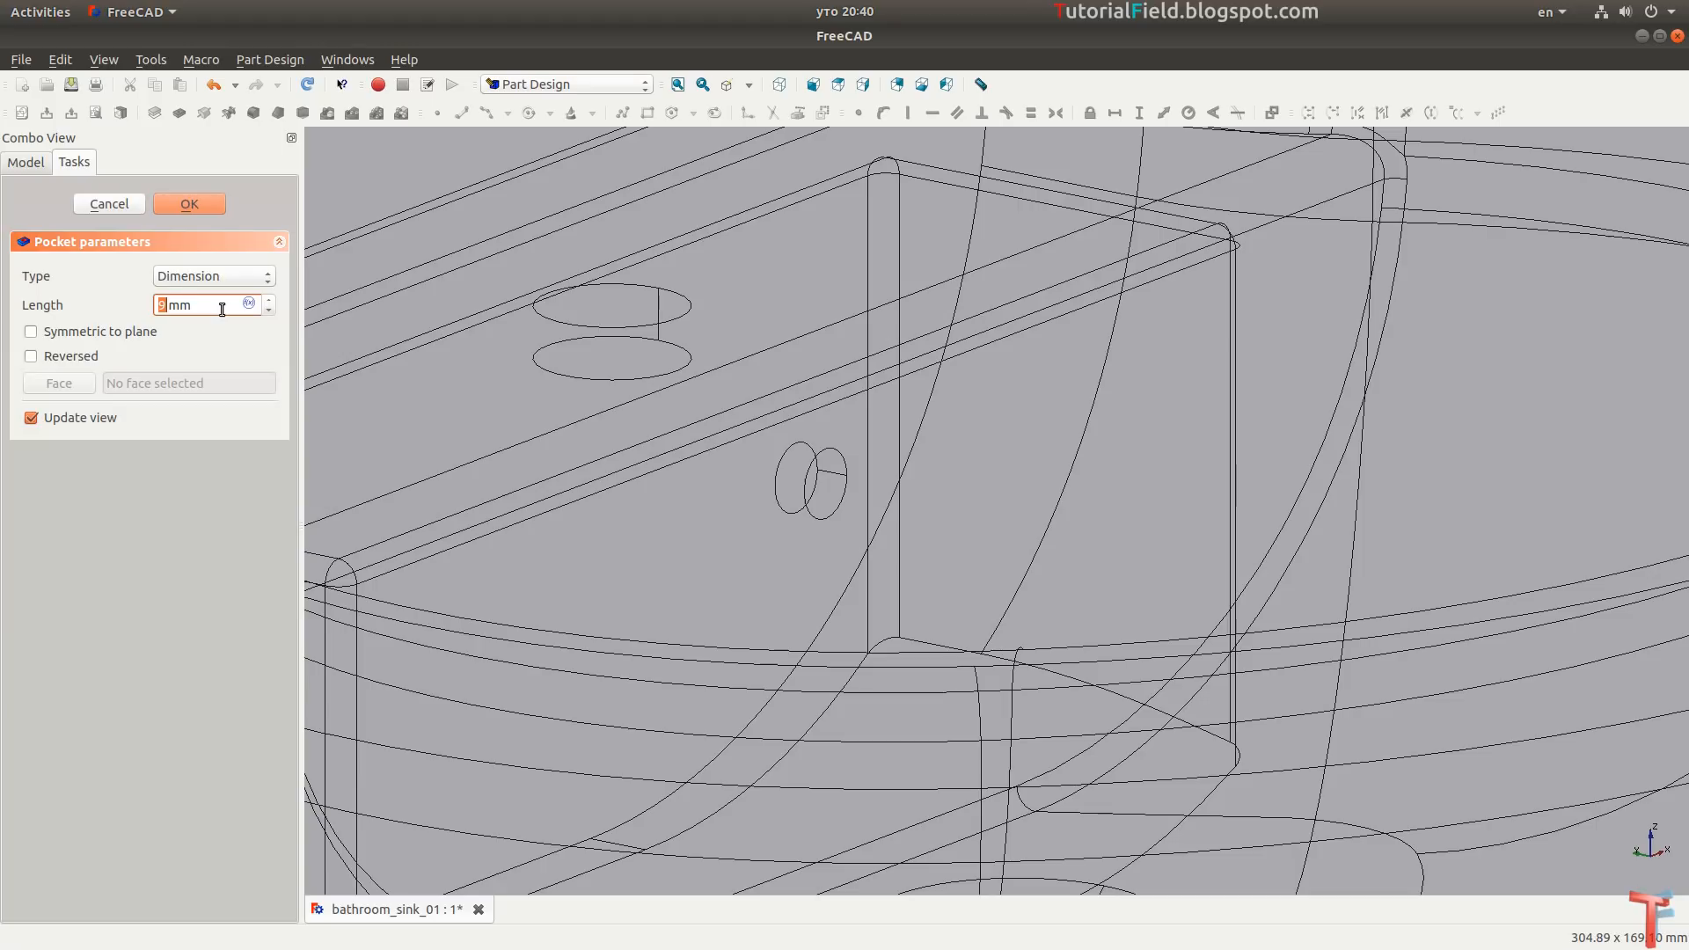
type("15")
middle_click_drag(636, 567, 909, 467)
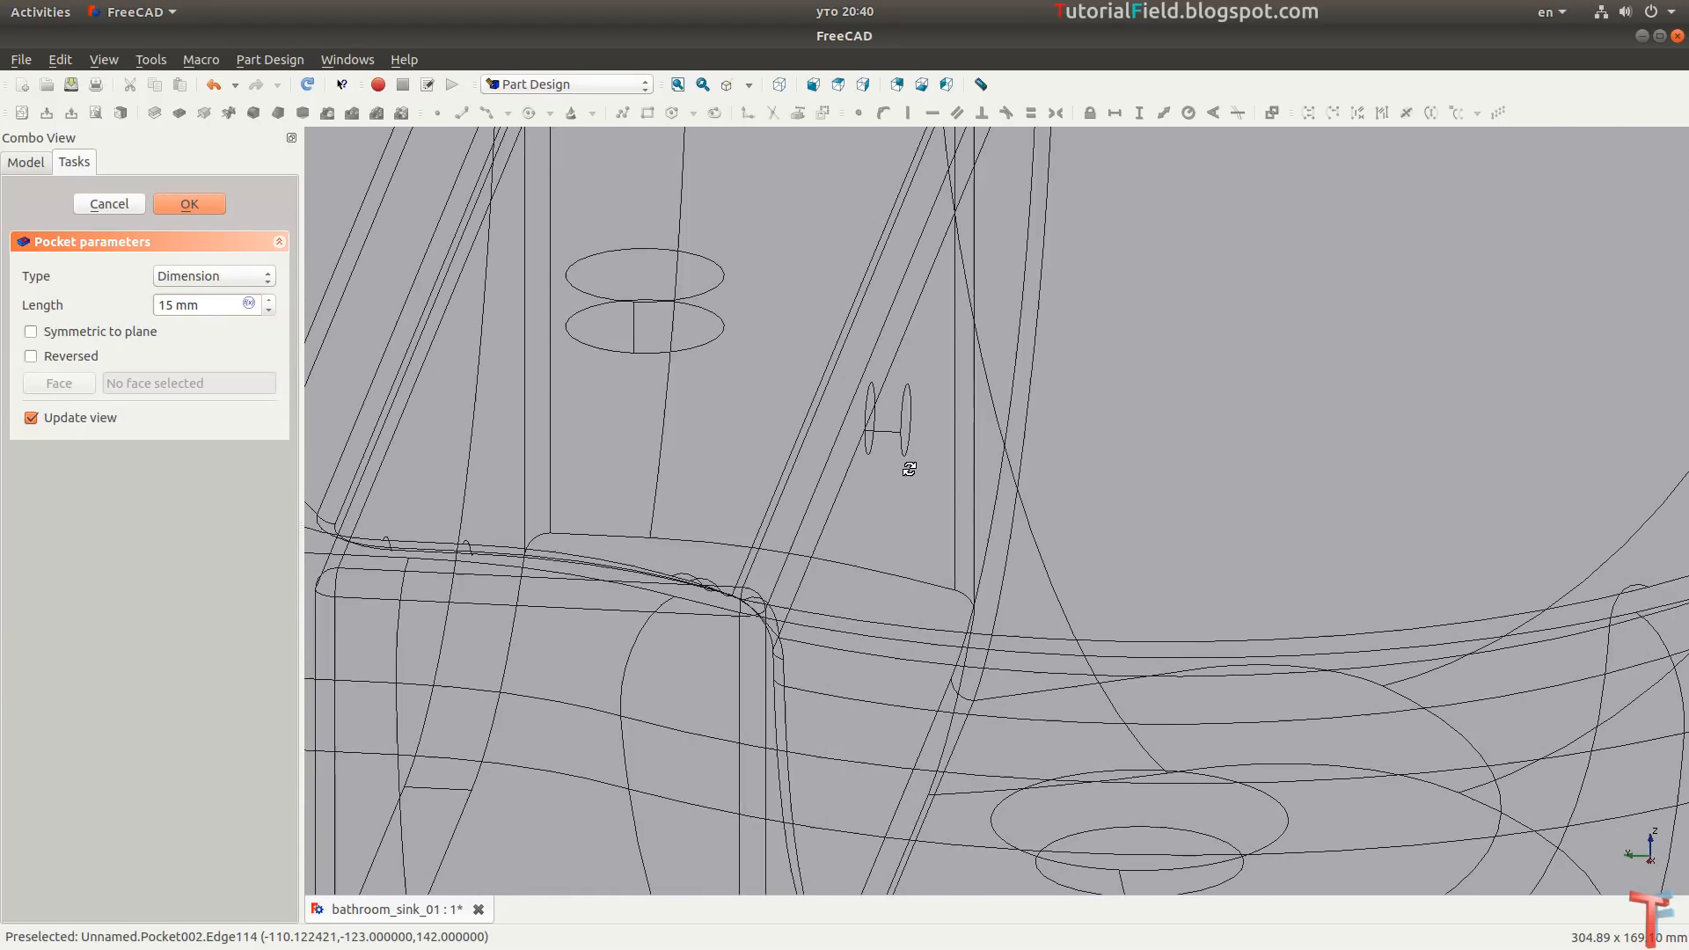
left_click(749, 84)
left_click(754, 124)
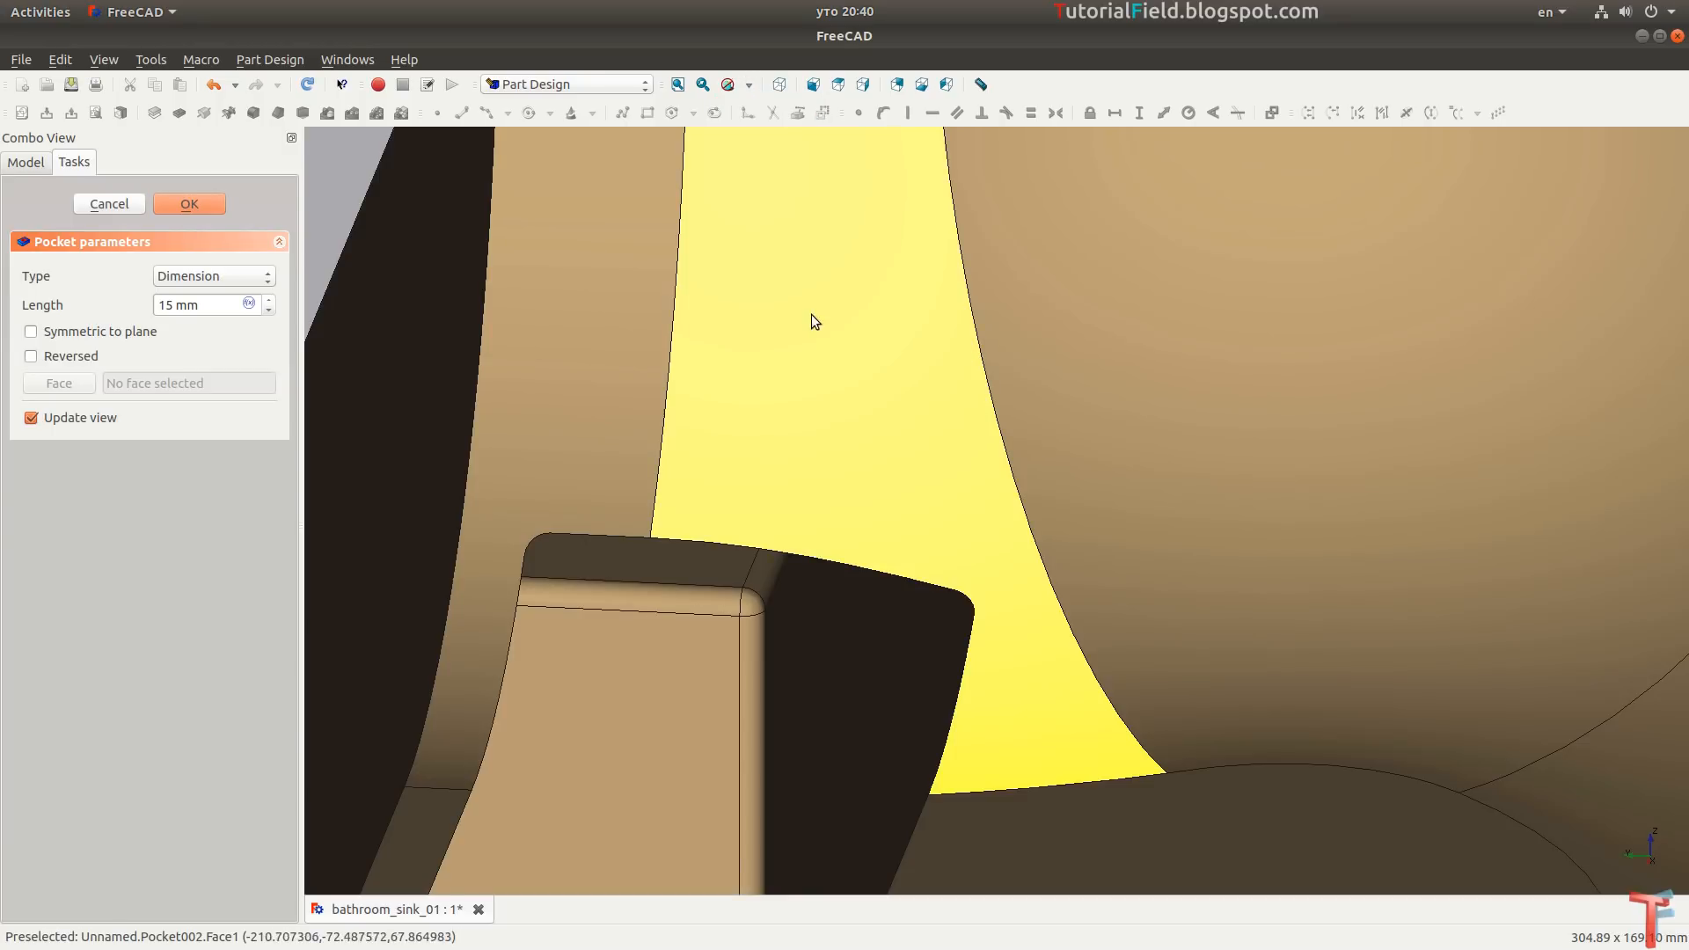
mouse_move(811, 321)
middle_mouse_down()
mouse_move(778, 576)
mouse_move(795, 555)
middle_mouse_up()
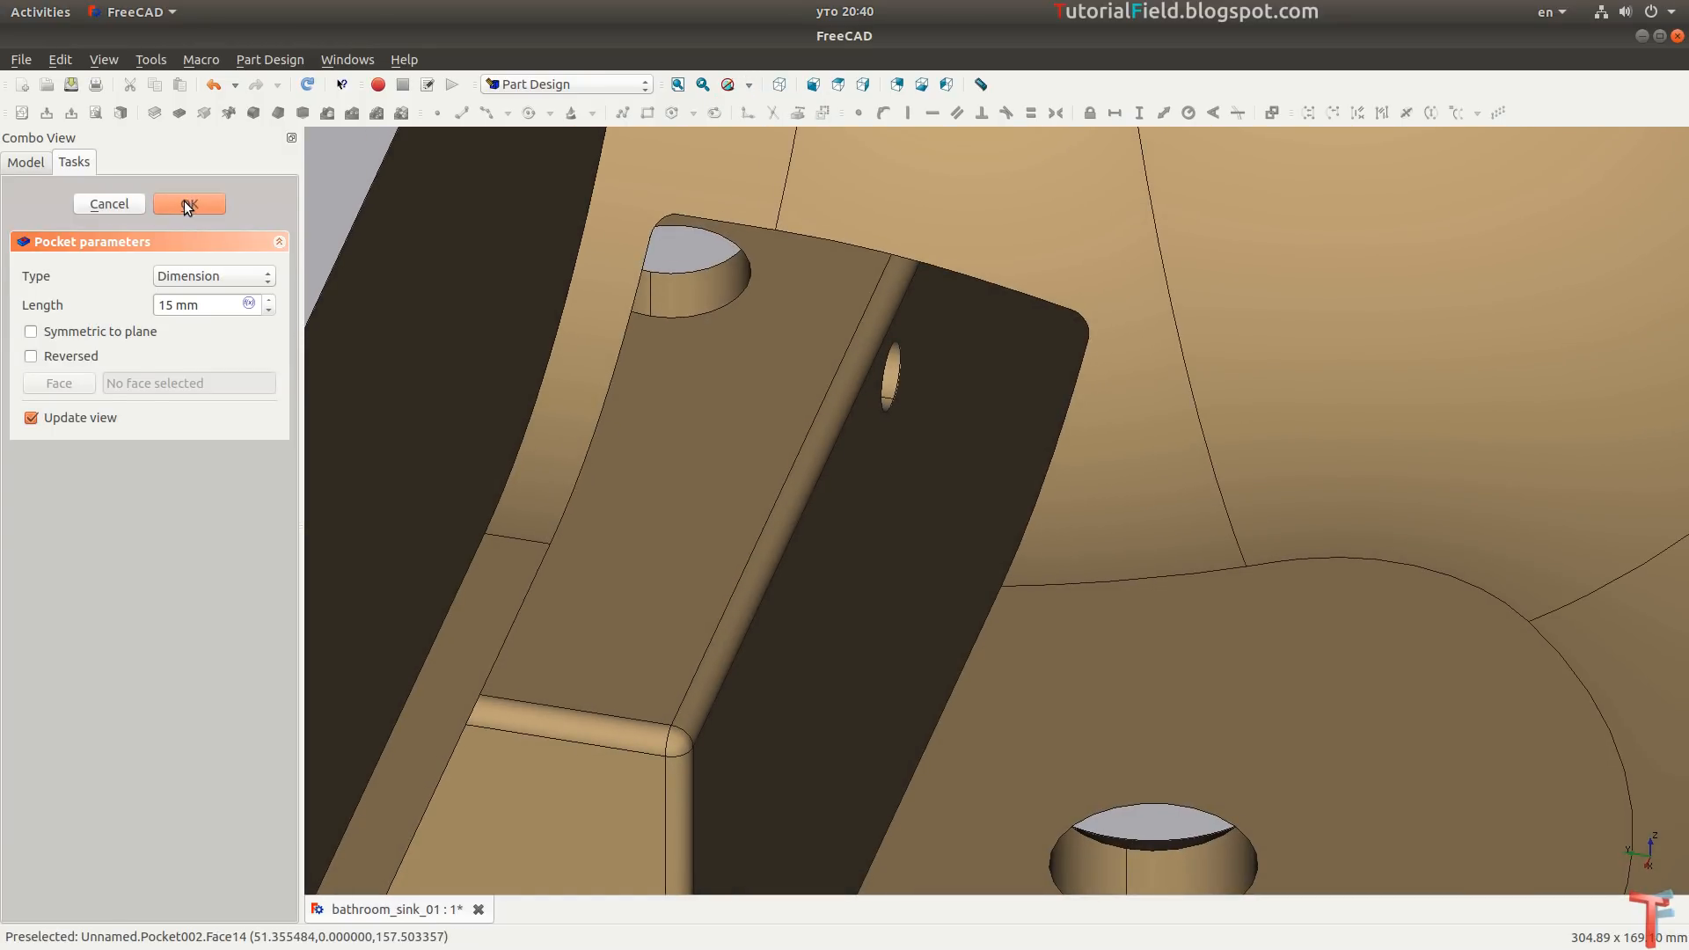
key("Return")
Check the new overflow hole, fit the whole sink in an axonometric view and save the document.
middle_click_drag(981, 387, 840, 531)
left_click(681, 84)
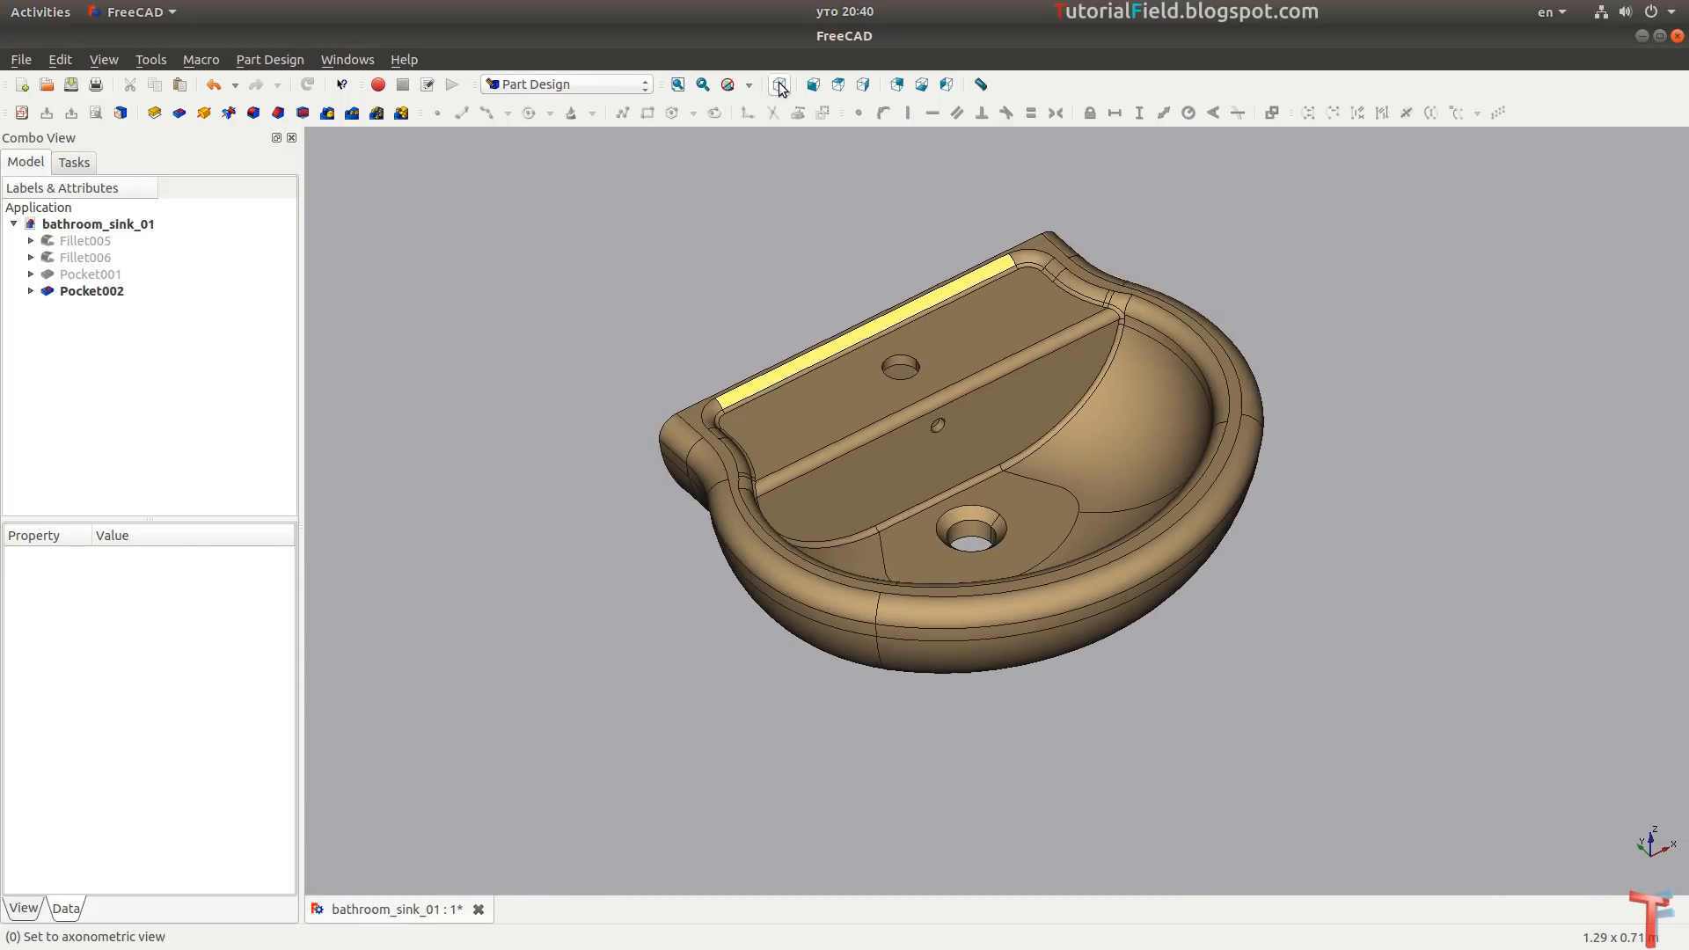
left_click(778, 84)
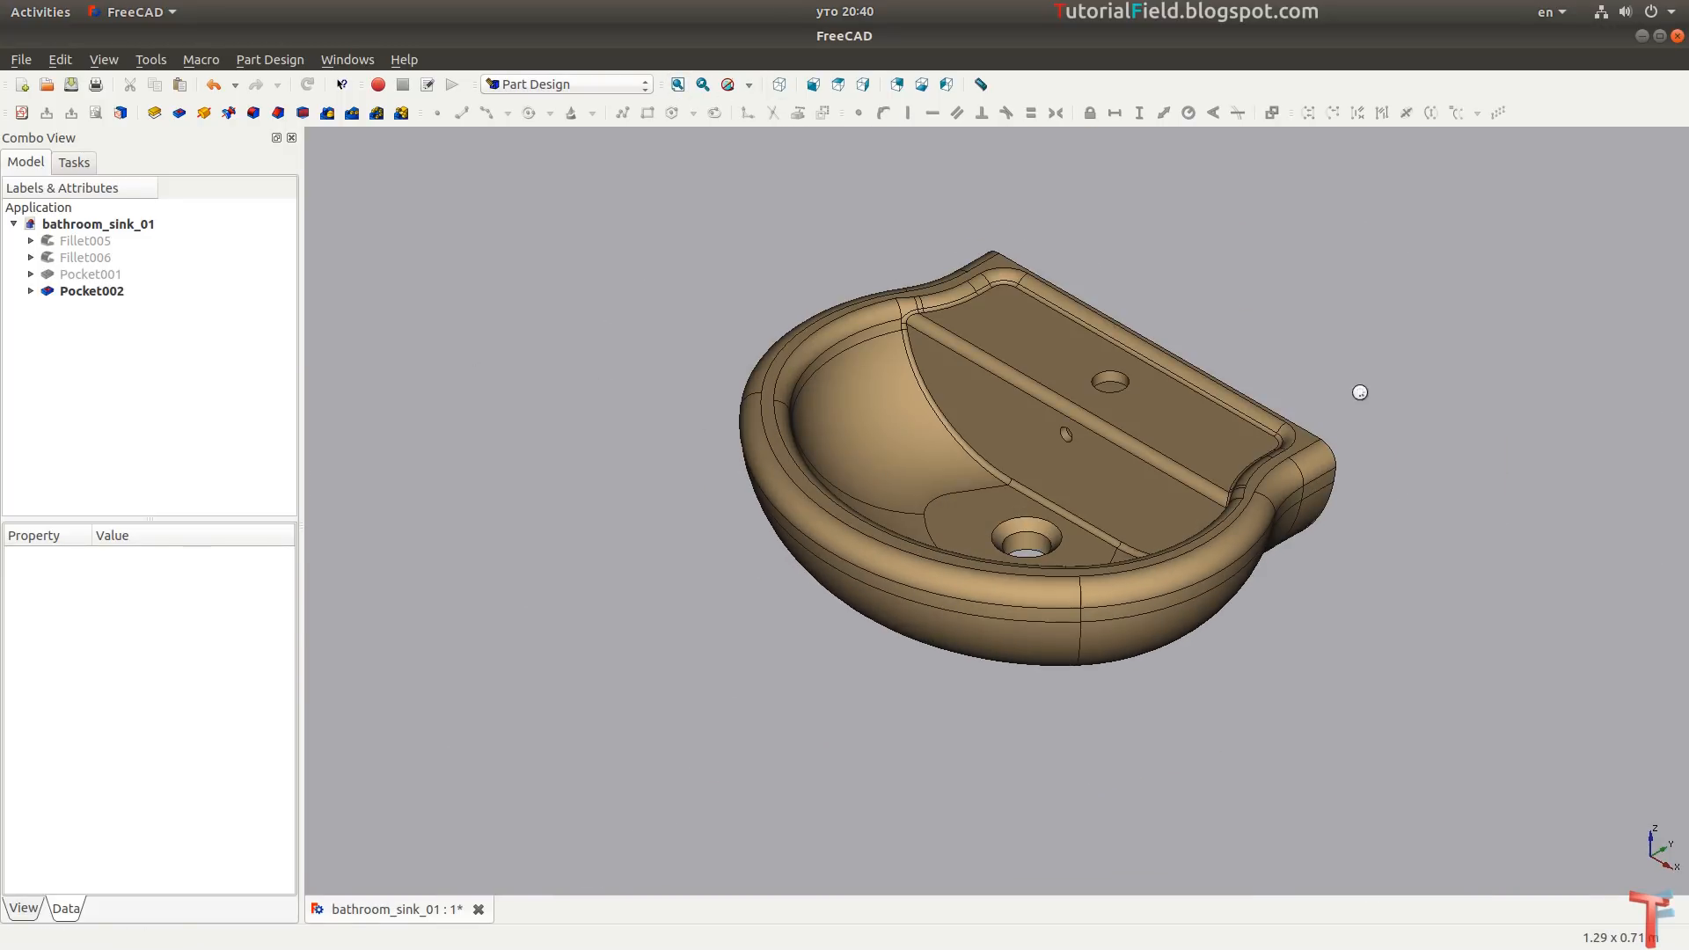
key("ctrl+s")
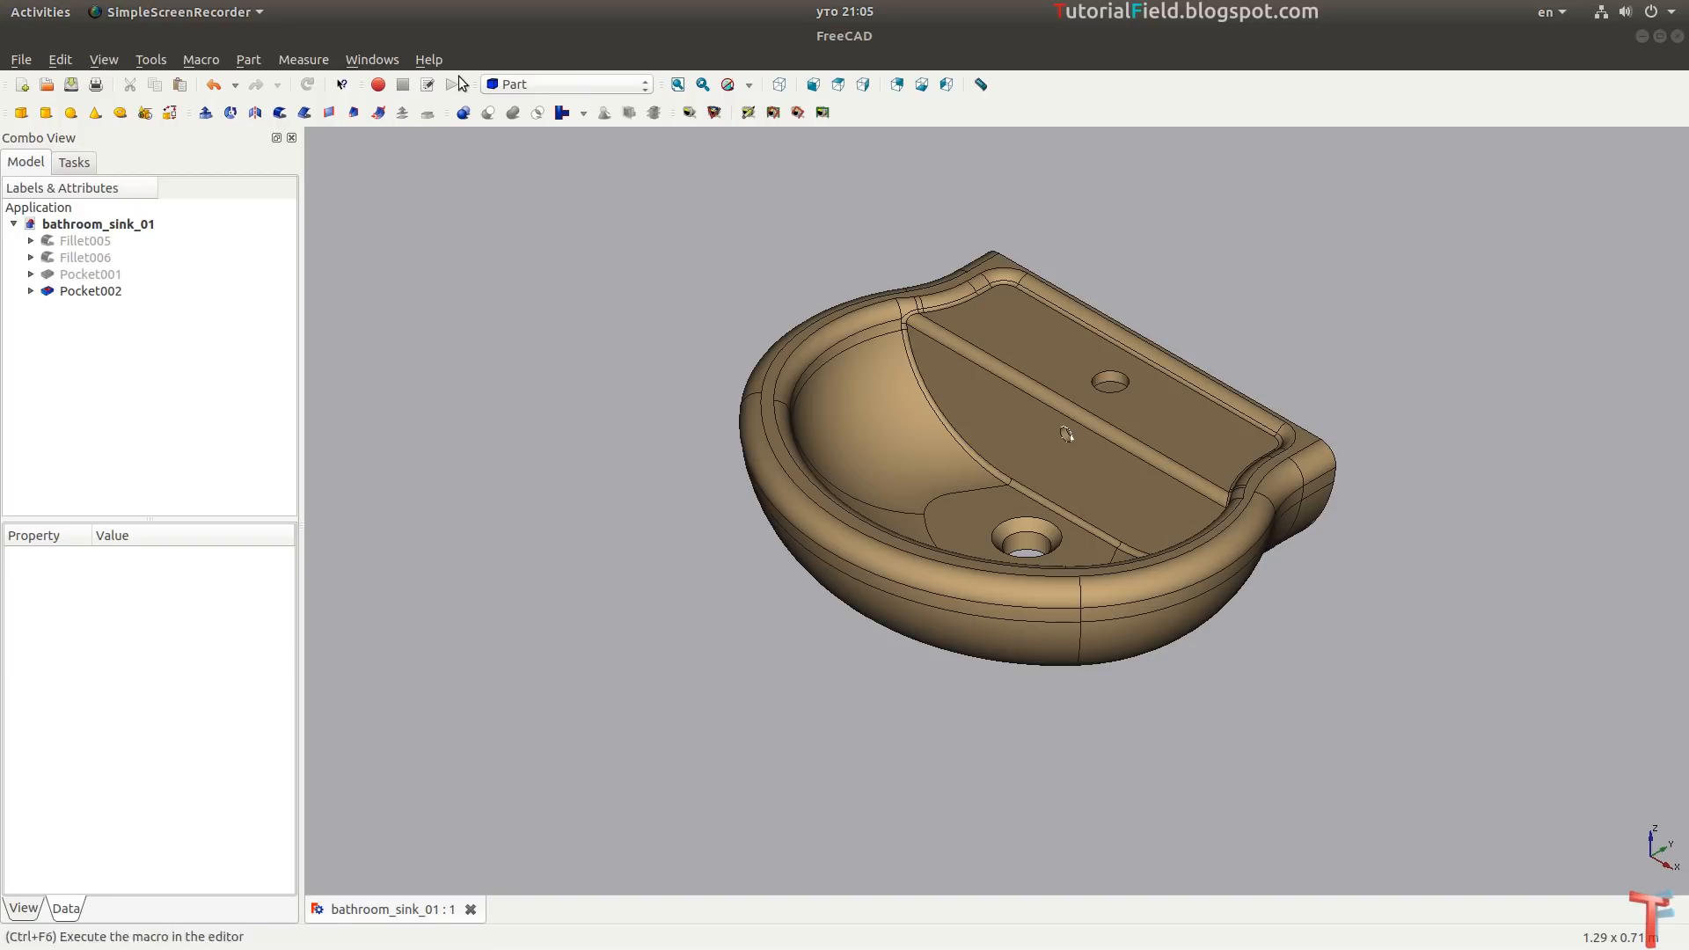
In the Part Design workbench, start a sketch on the YZ-Plane with reversed direction and display the model as wireframe.
left_click(564, 85)
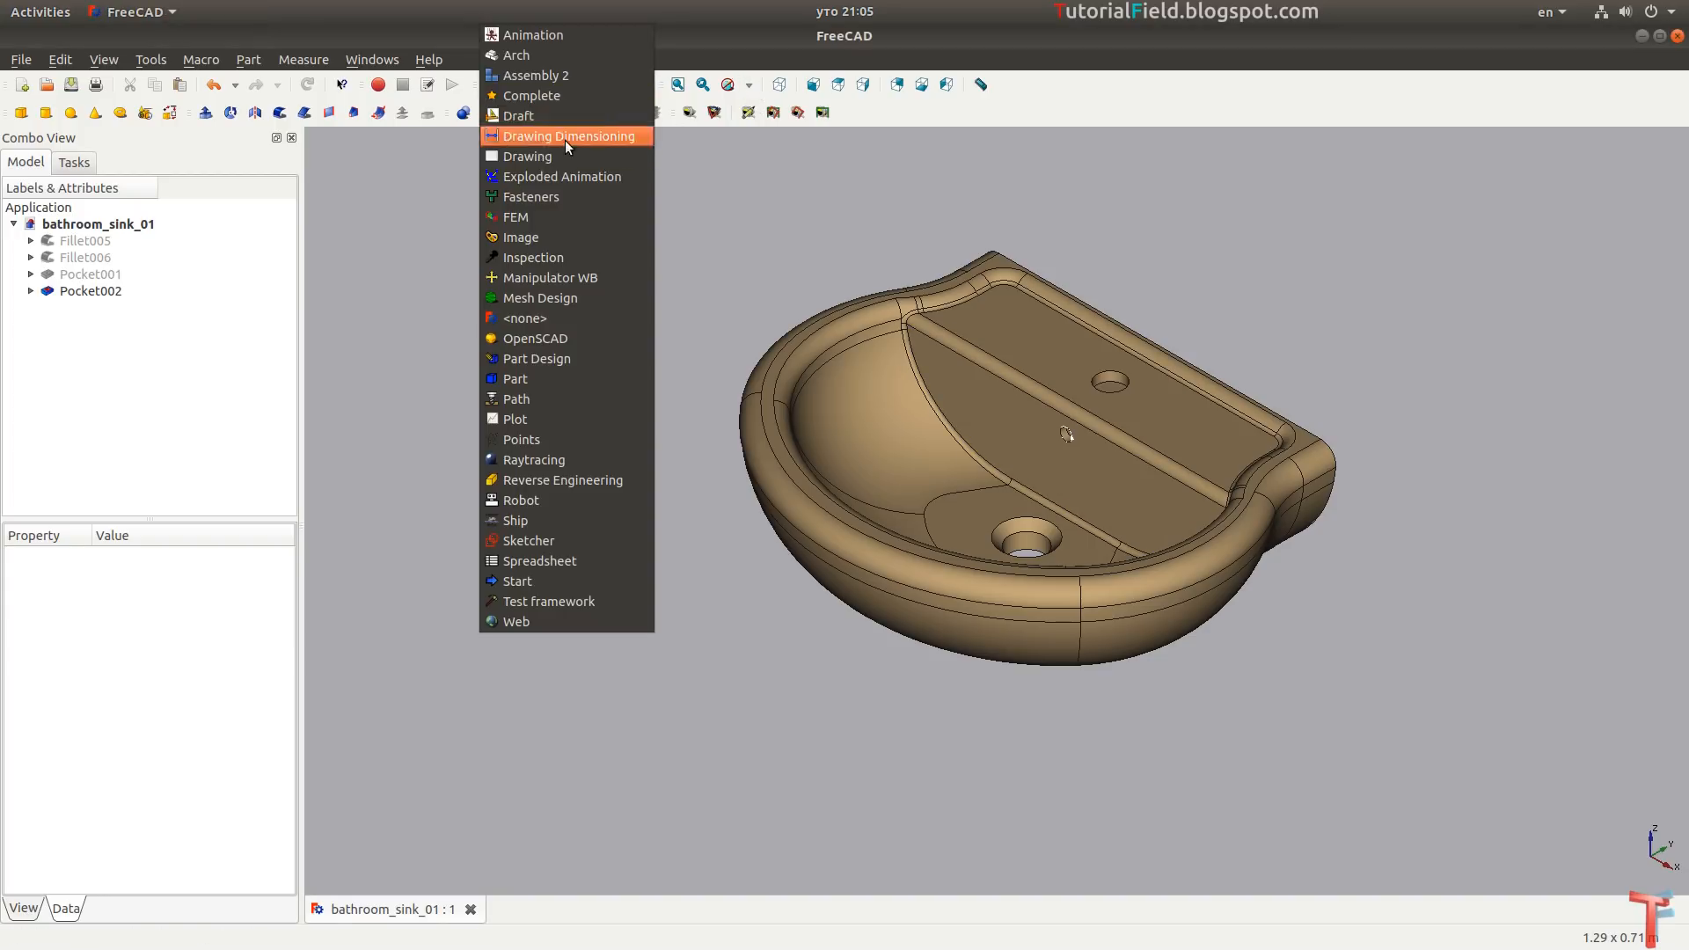
left_click(579, 352)
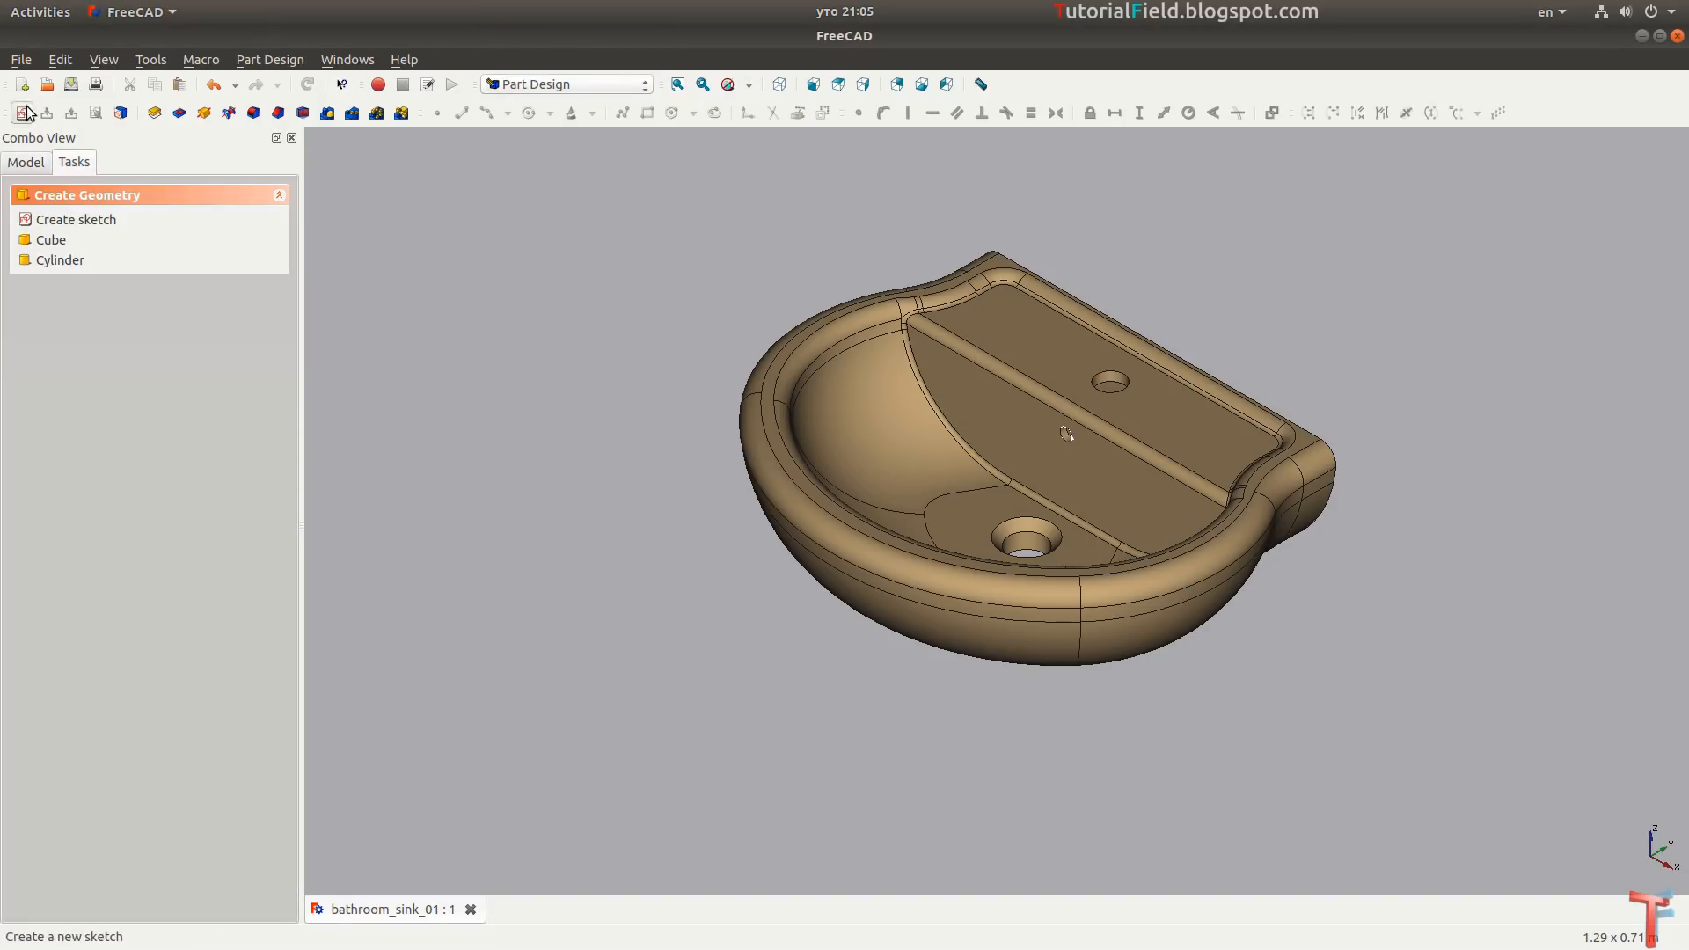
left_click(54, 219)
left_click(826, 489)
left_click(827, 523)
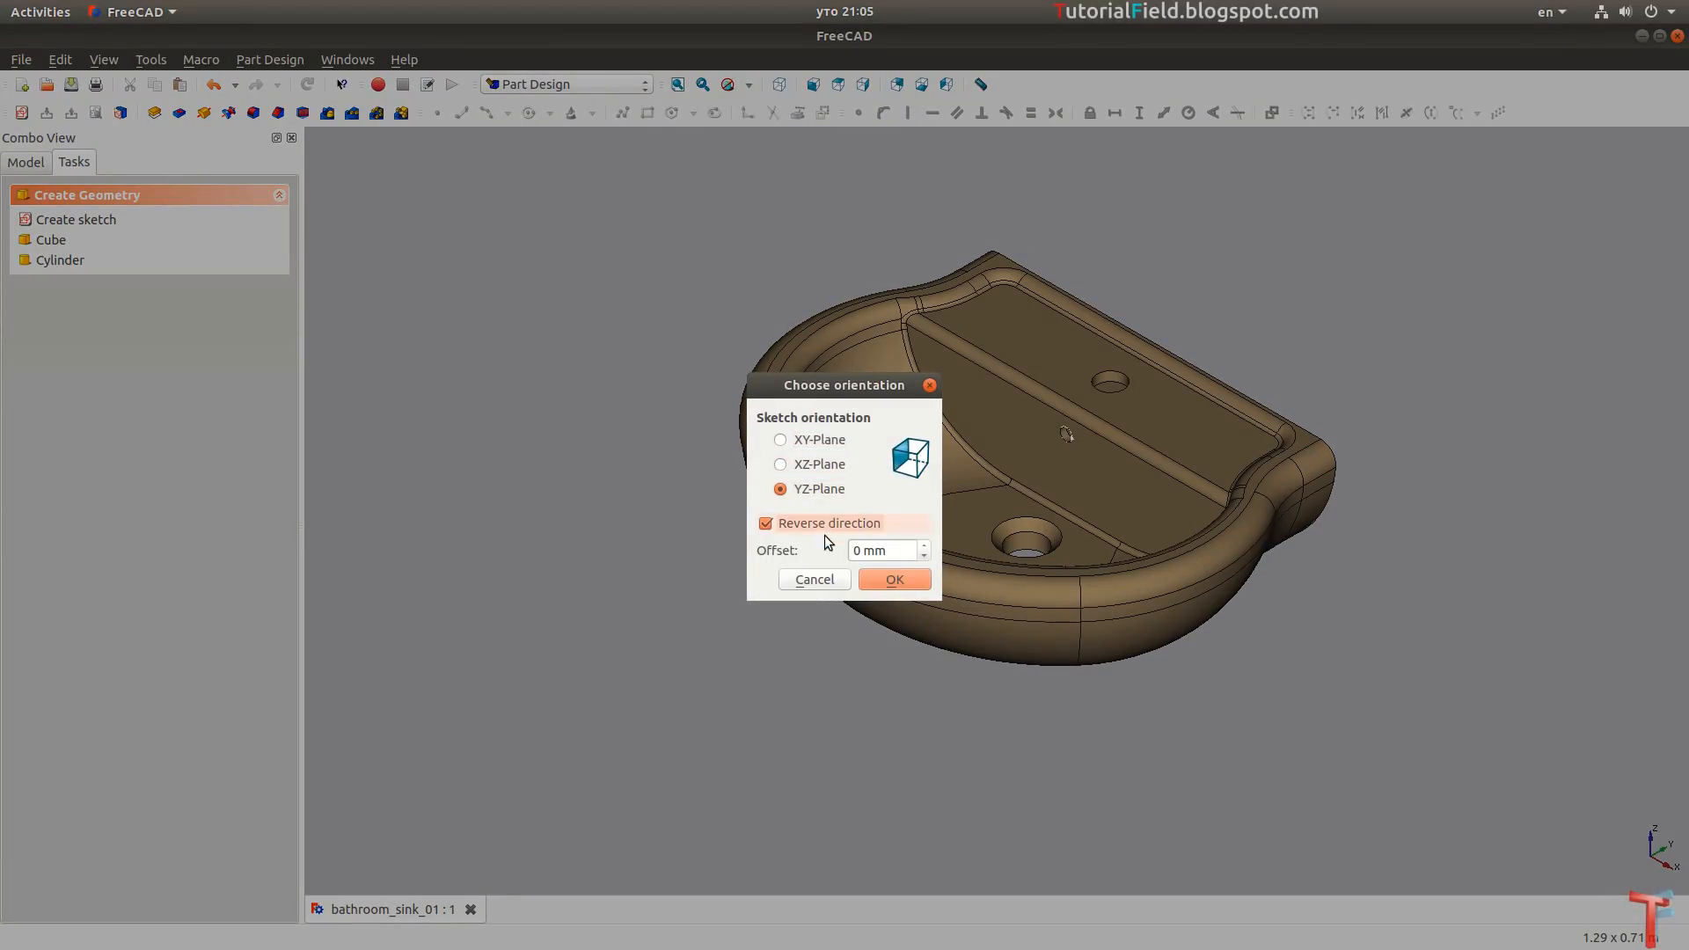
left_click(894, 578)
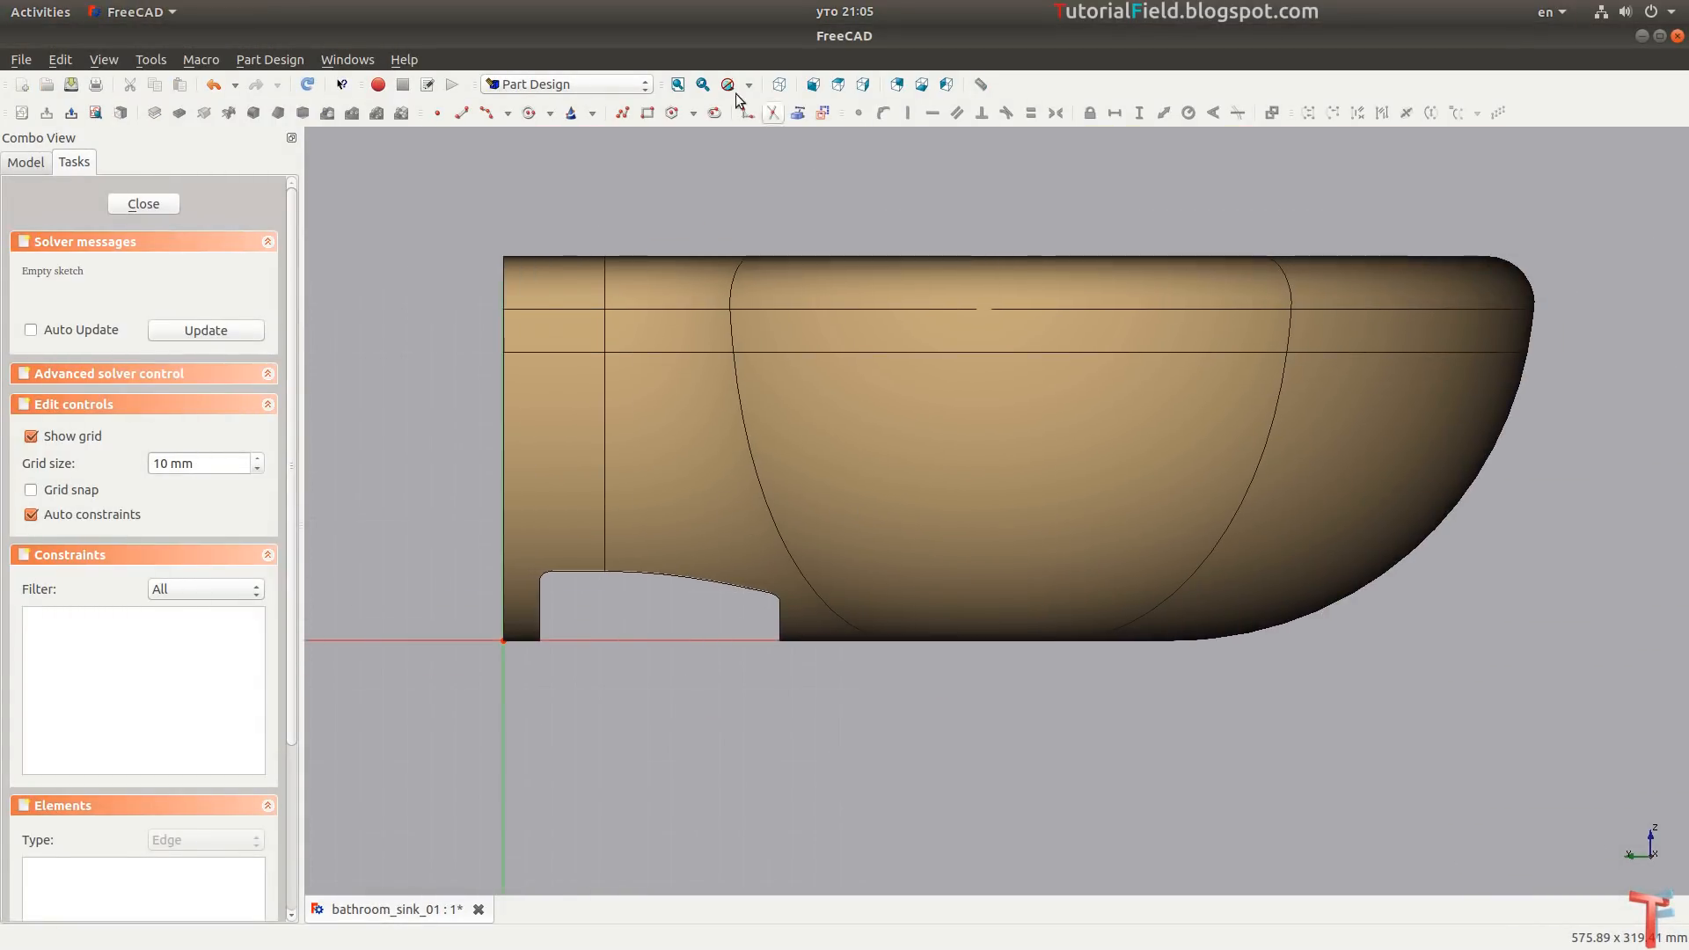
left_click(748, 85)
left_click(757, 169)
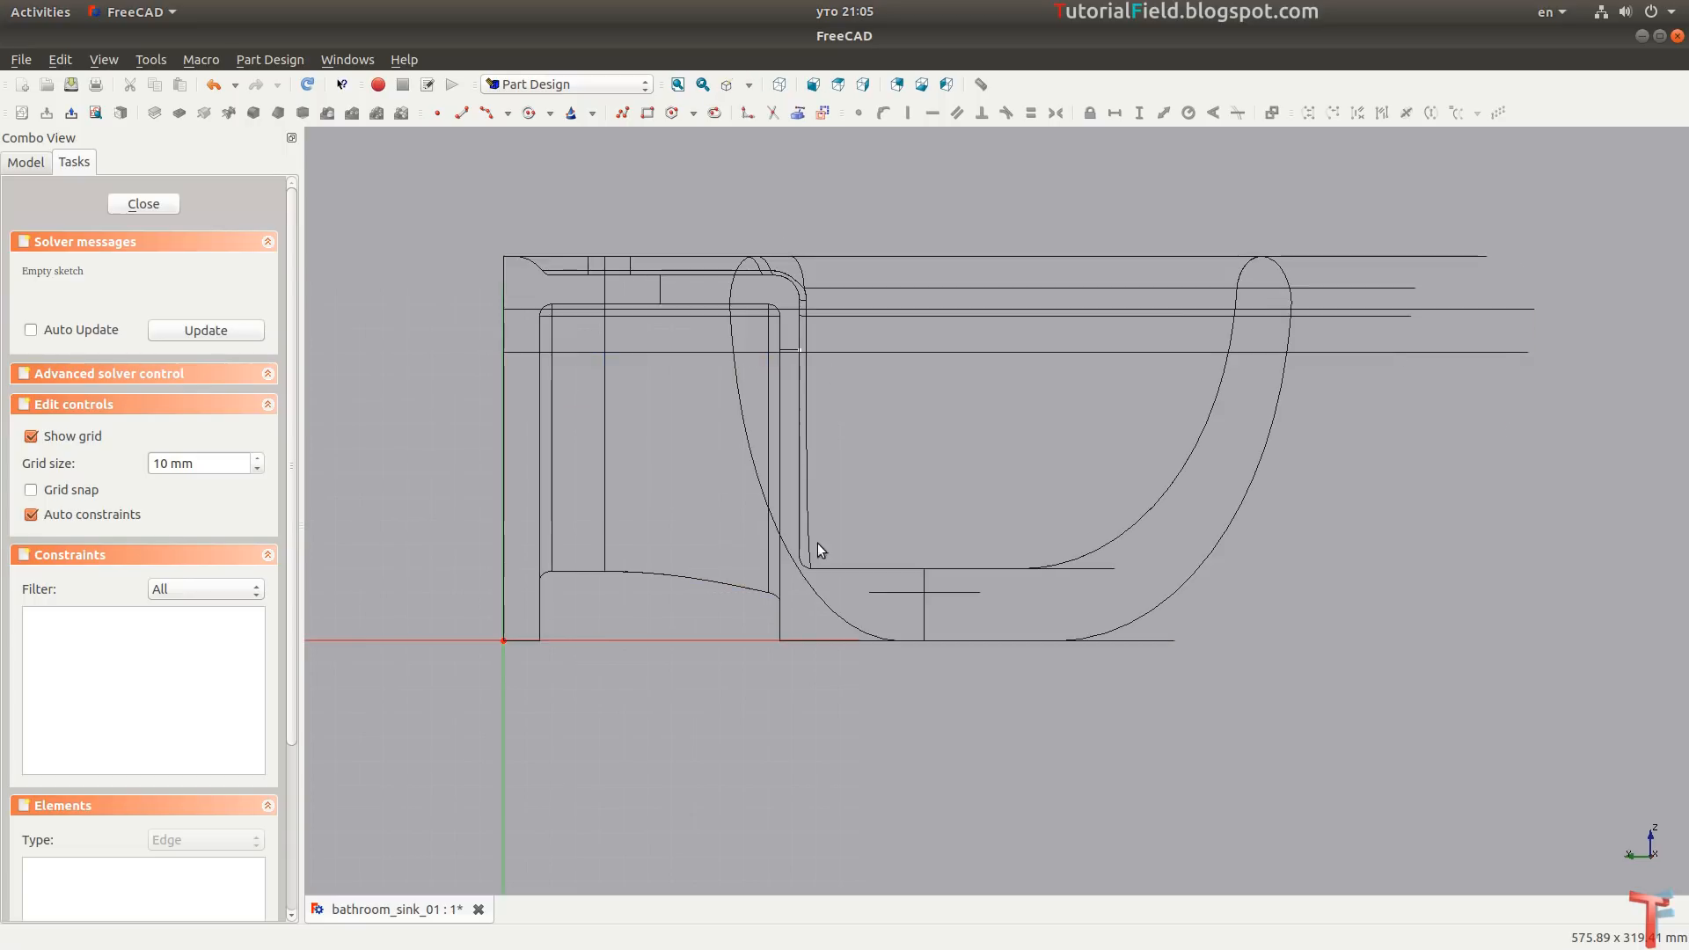
scroll(816, 542, "up", 3)
scroll(811, 504, "up", 3)
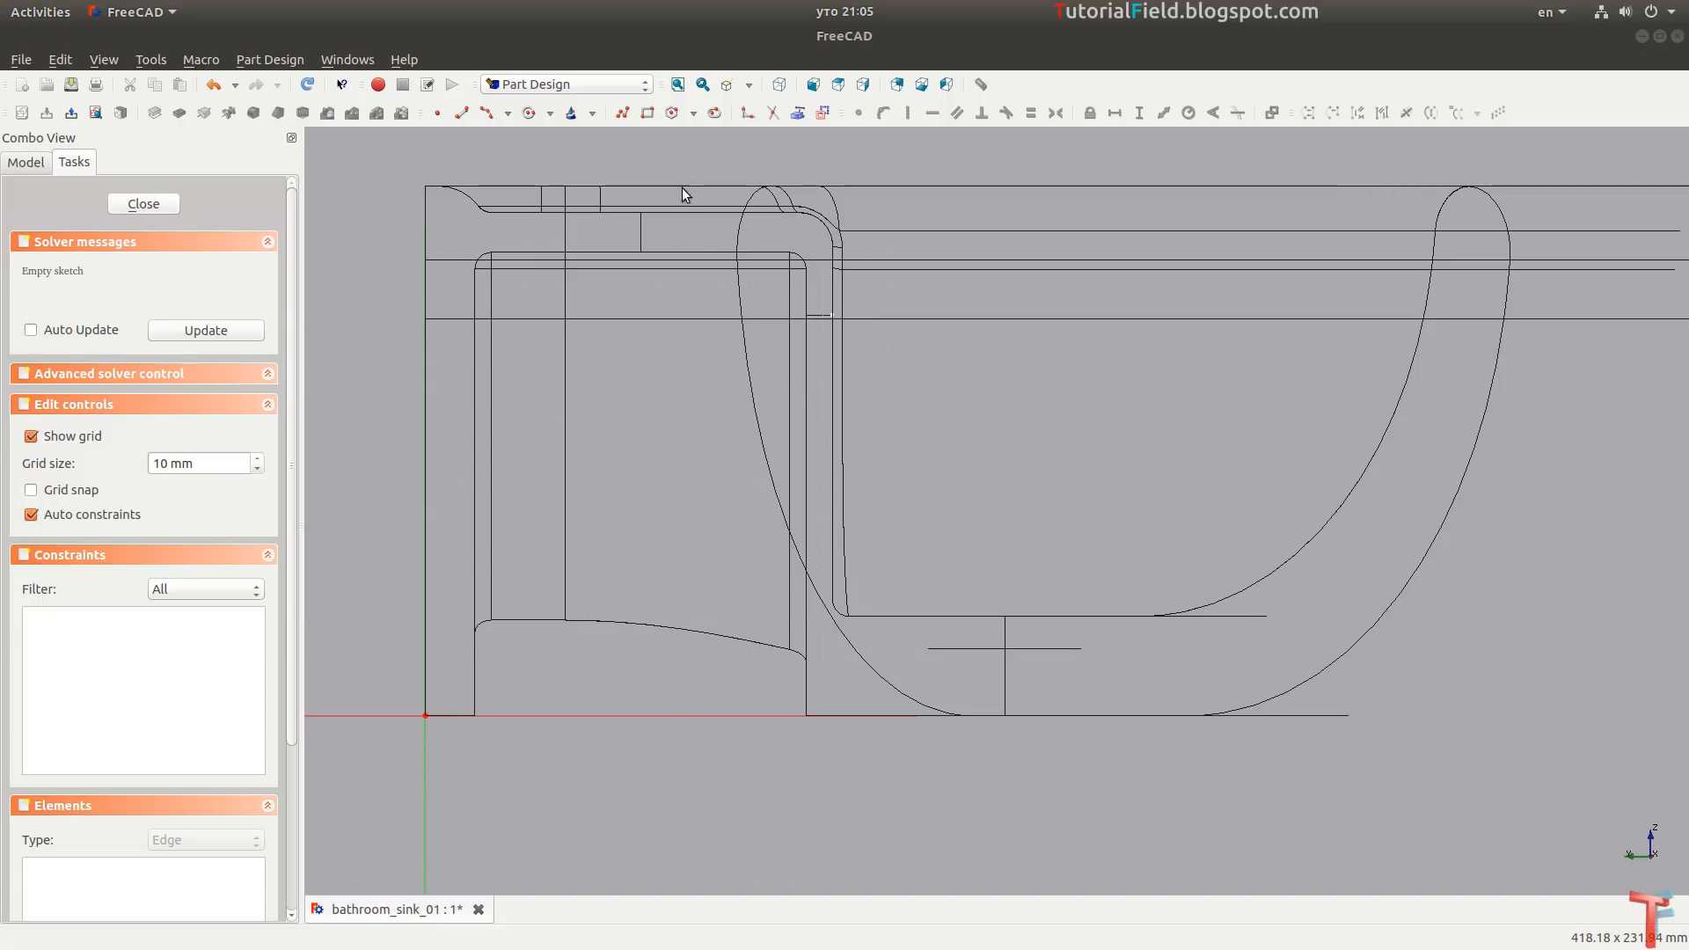
Sketch a polyline along the ceiling of the underside cut-out, with a short horizontal segment followed by a vertical segment down past the base.
left_click(622, 116)
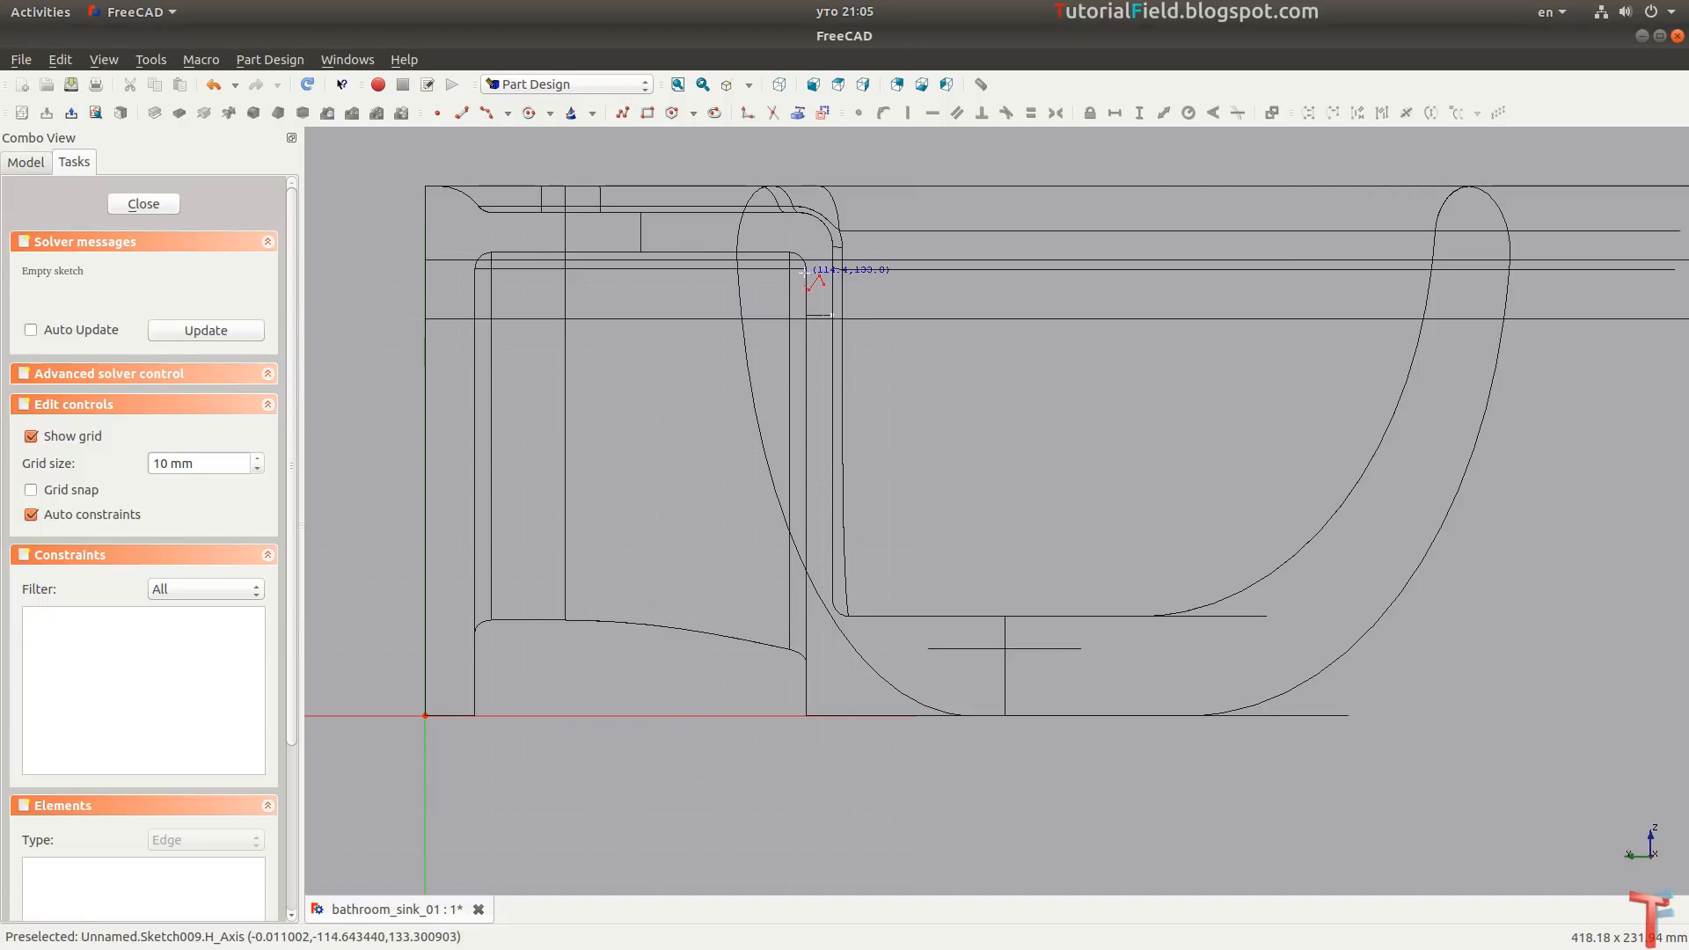
left_click(712, 253)
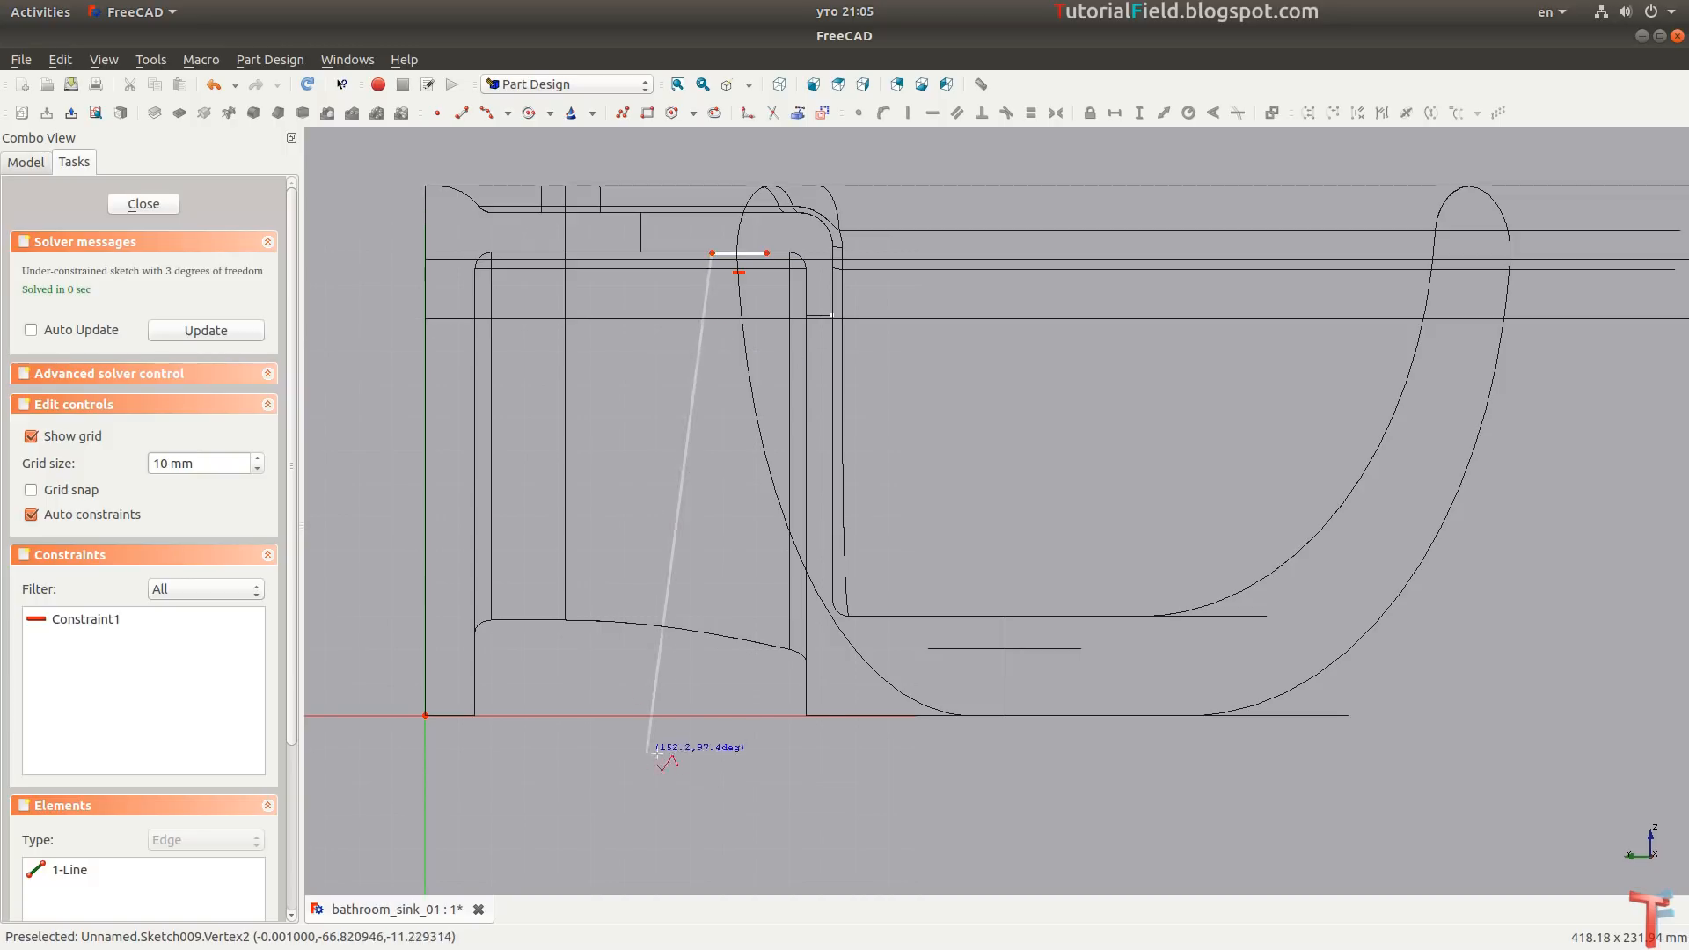
left_click(714, 734)
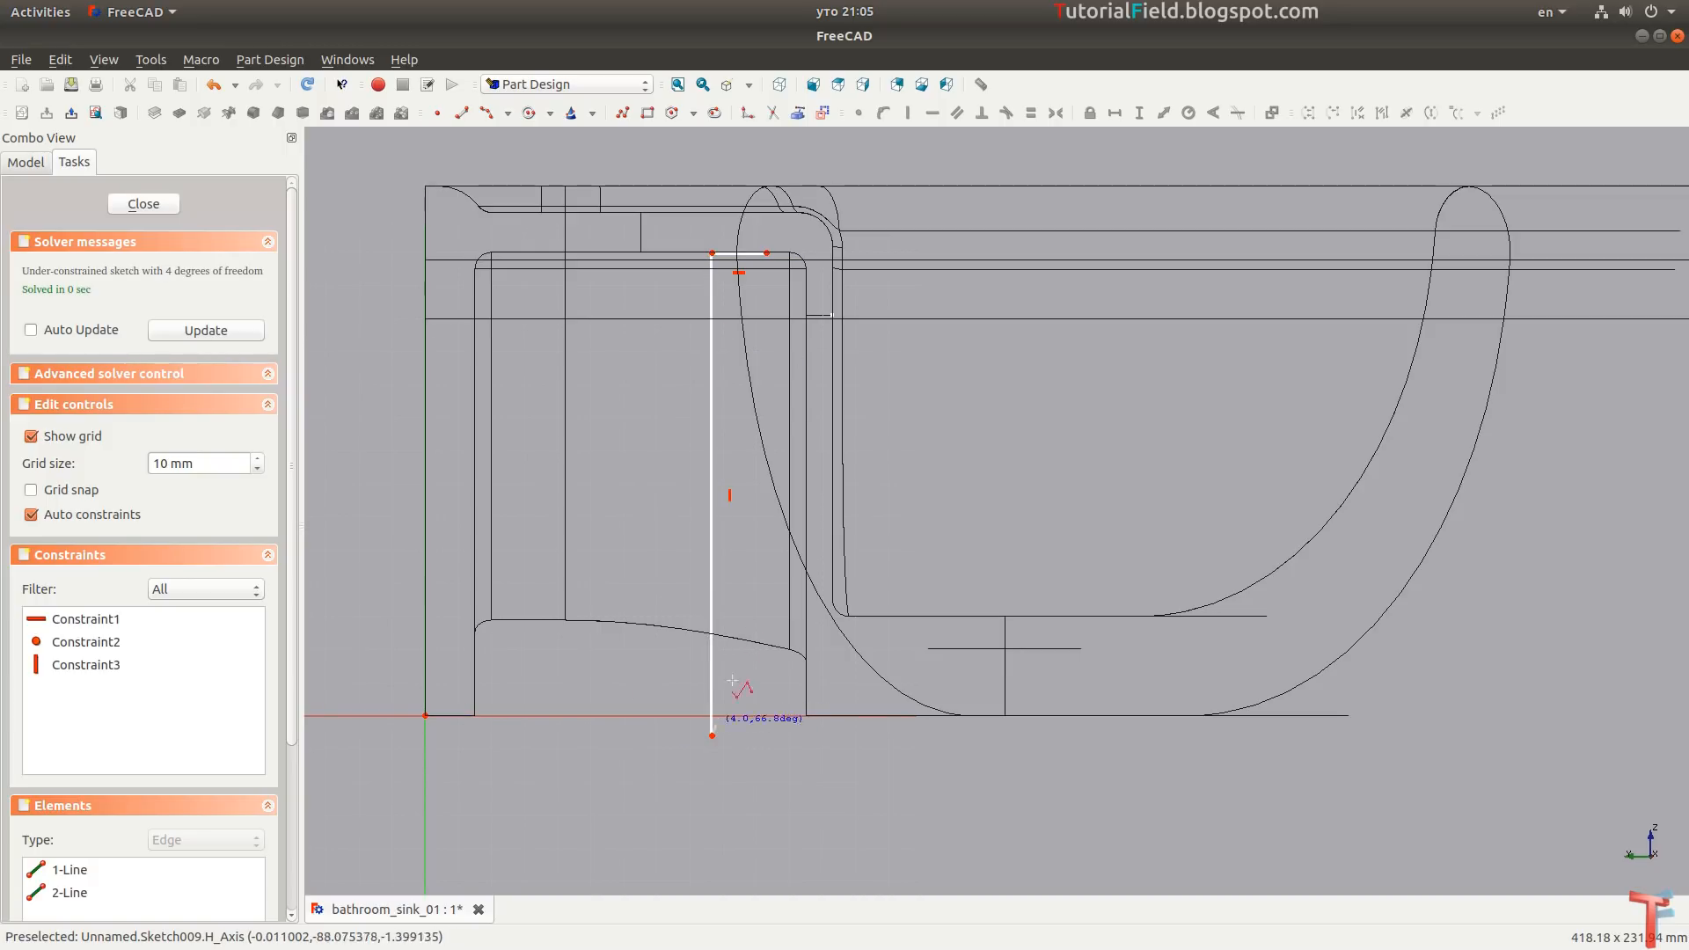
Constrain the polyline's upper corner to 140 mm vertically and 90 mm horizontally from the sketch origin.
left_click(711, 253)
middle_click_drag(651, 334, 673, 343)
key("shift+v")
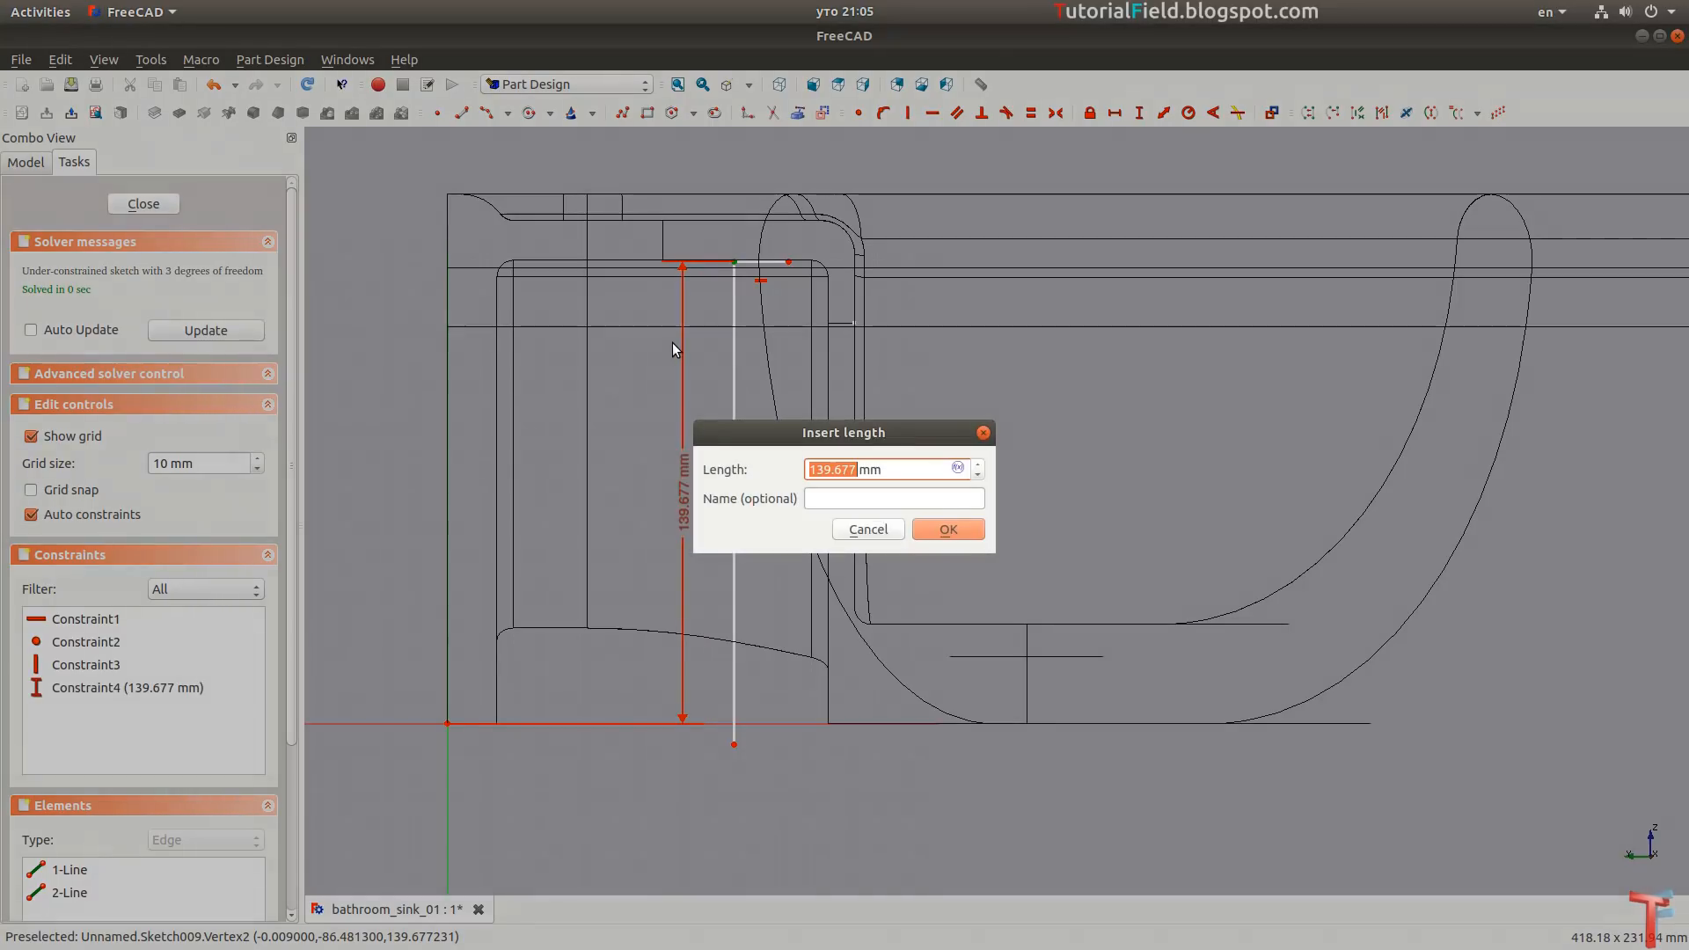
type("140")
key("Return")
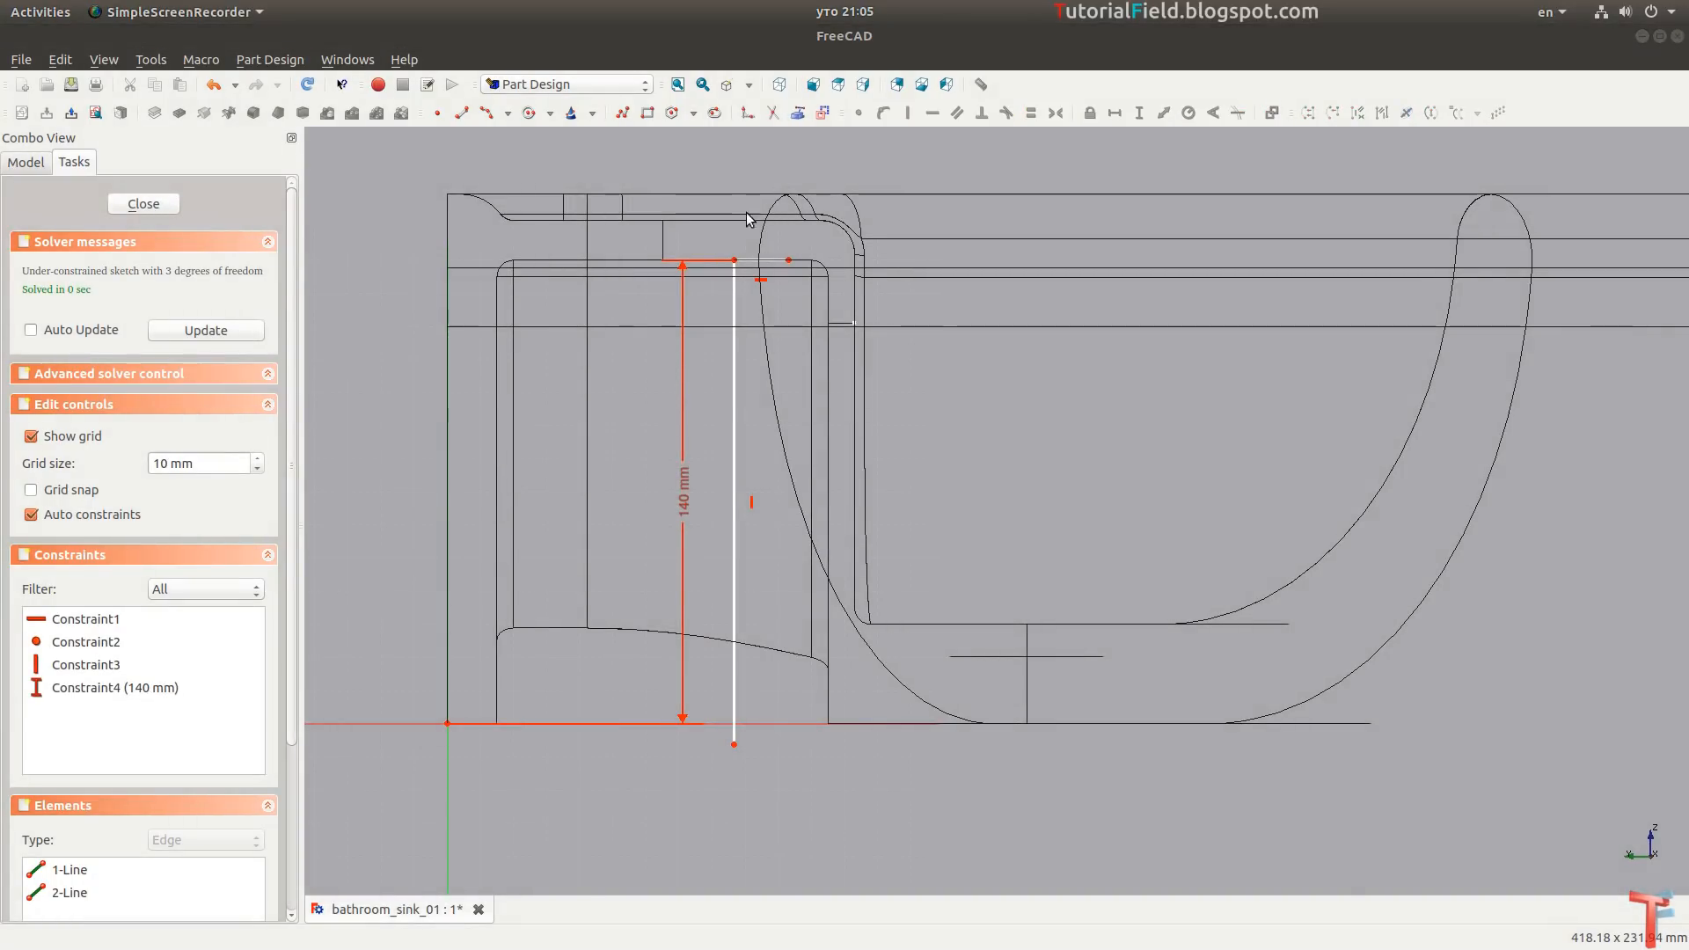
scroll(743, 264, "up", 3)
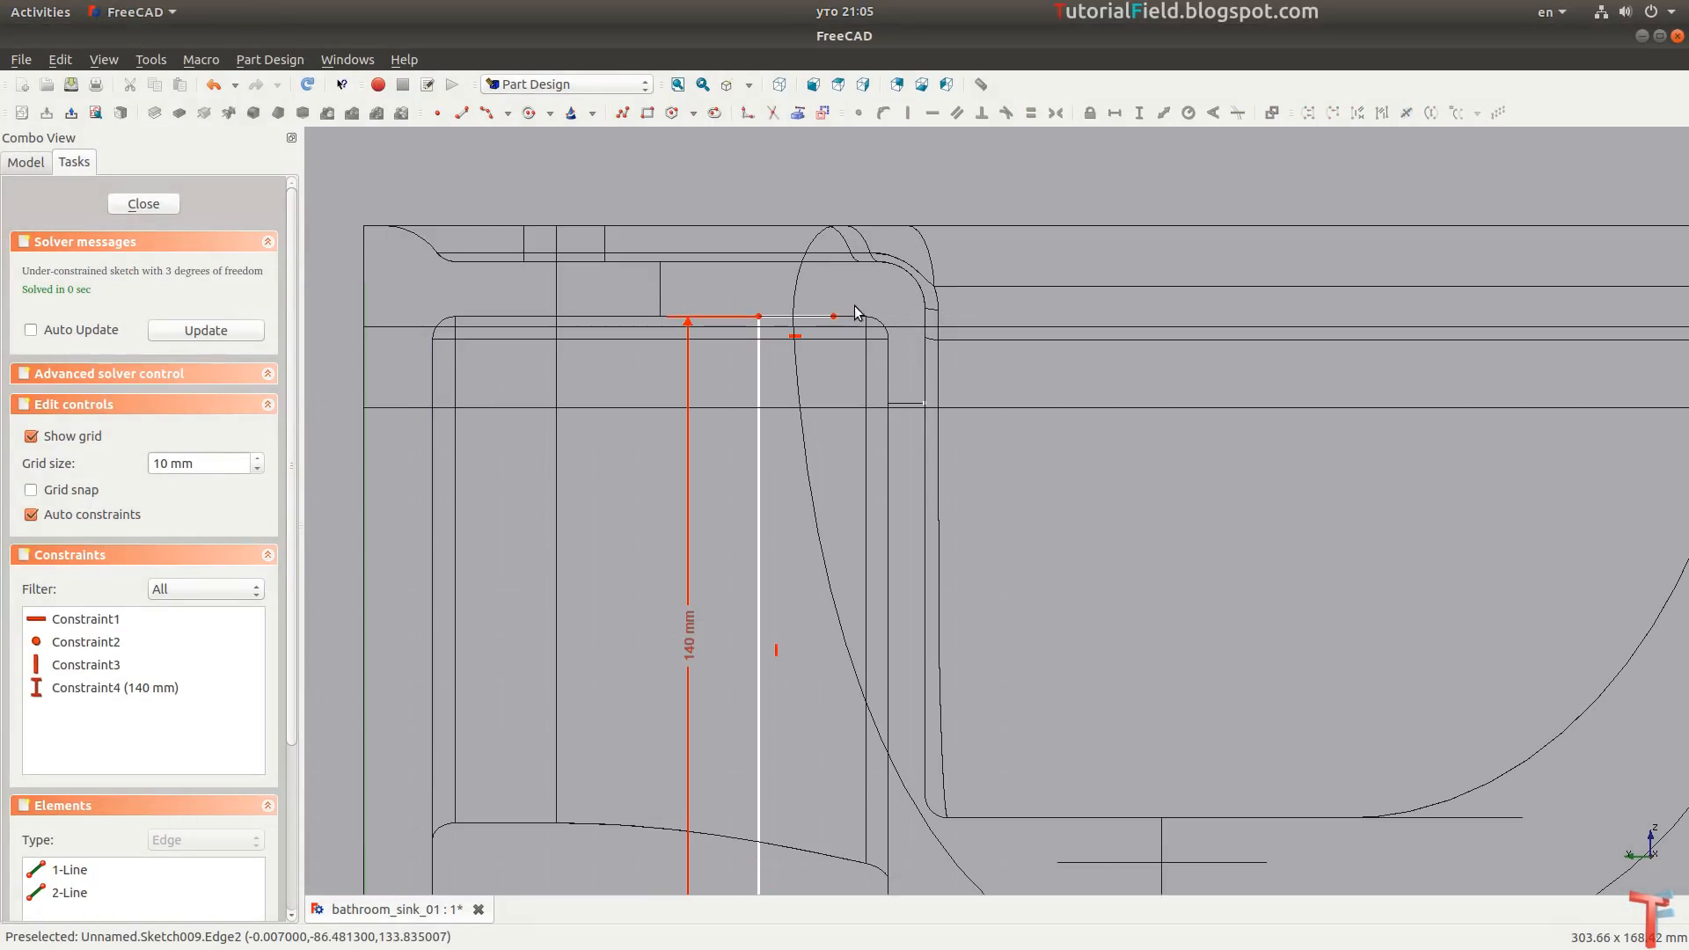
left_click(781, 293)
left_click(759, 316)
key("shift+h")
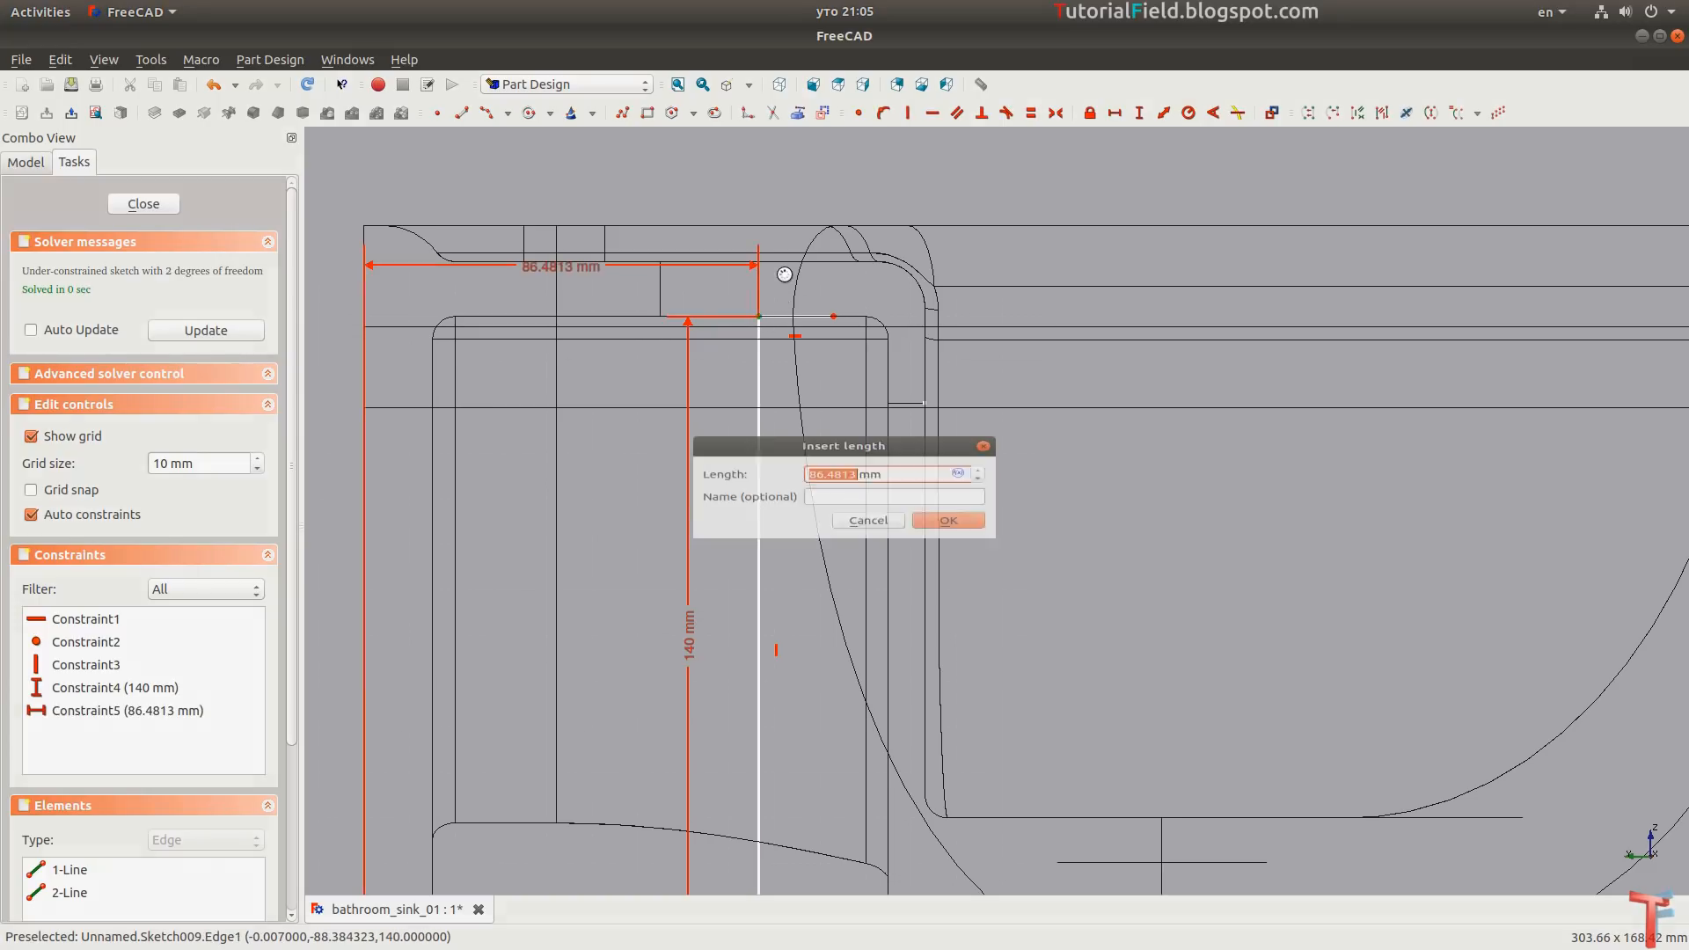
type("90")
key("Return")
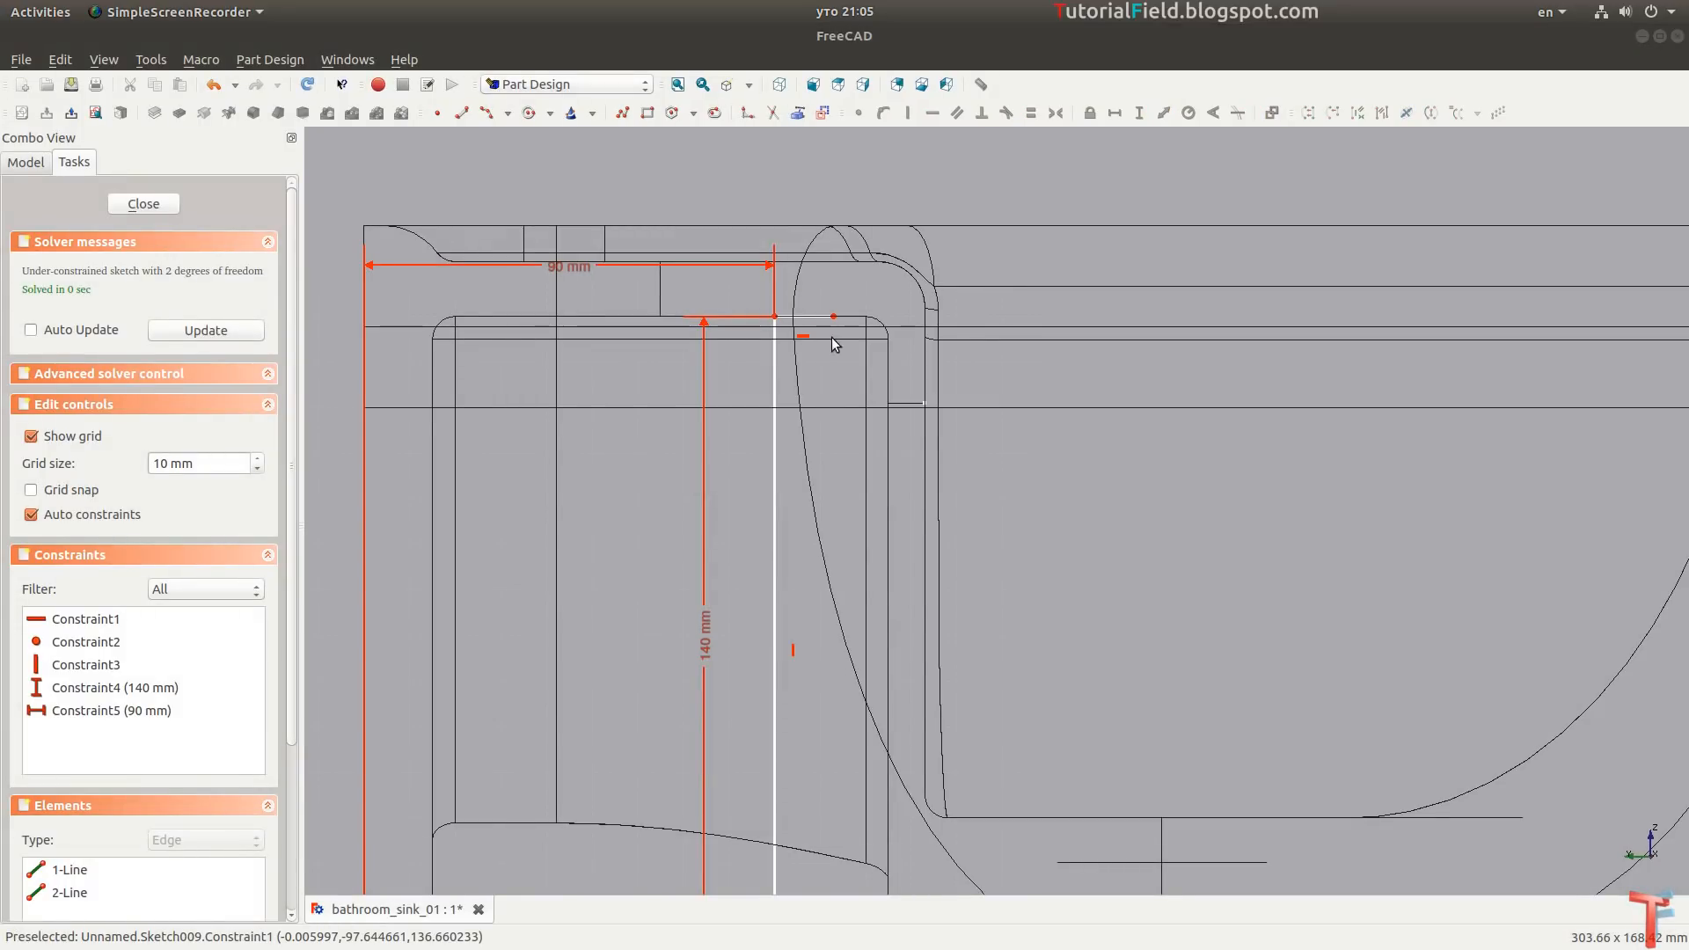
Draw a second vertical line nearer the basin wall and an arc bridging its upper end and the short horizontal line.
key("l")
left_click(823, 364)
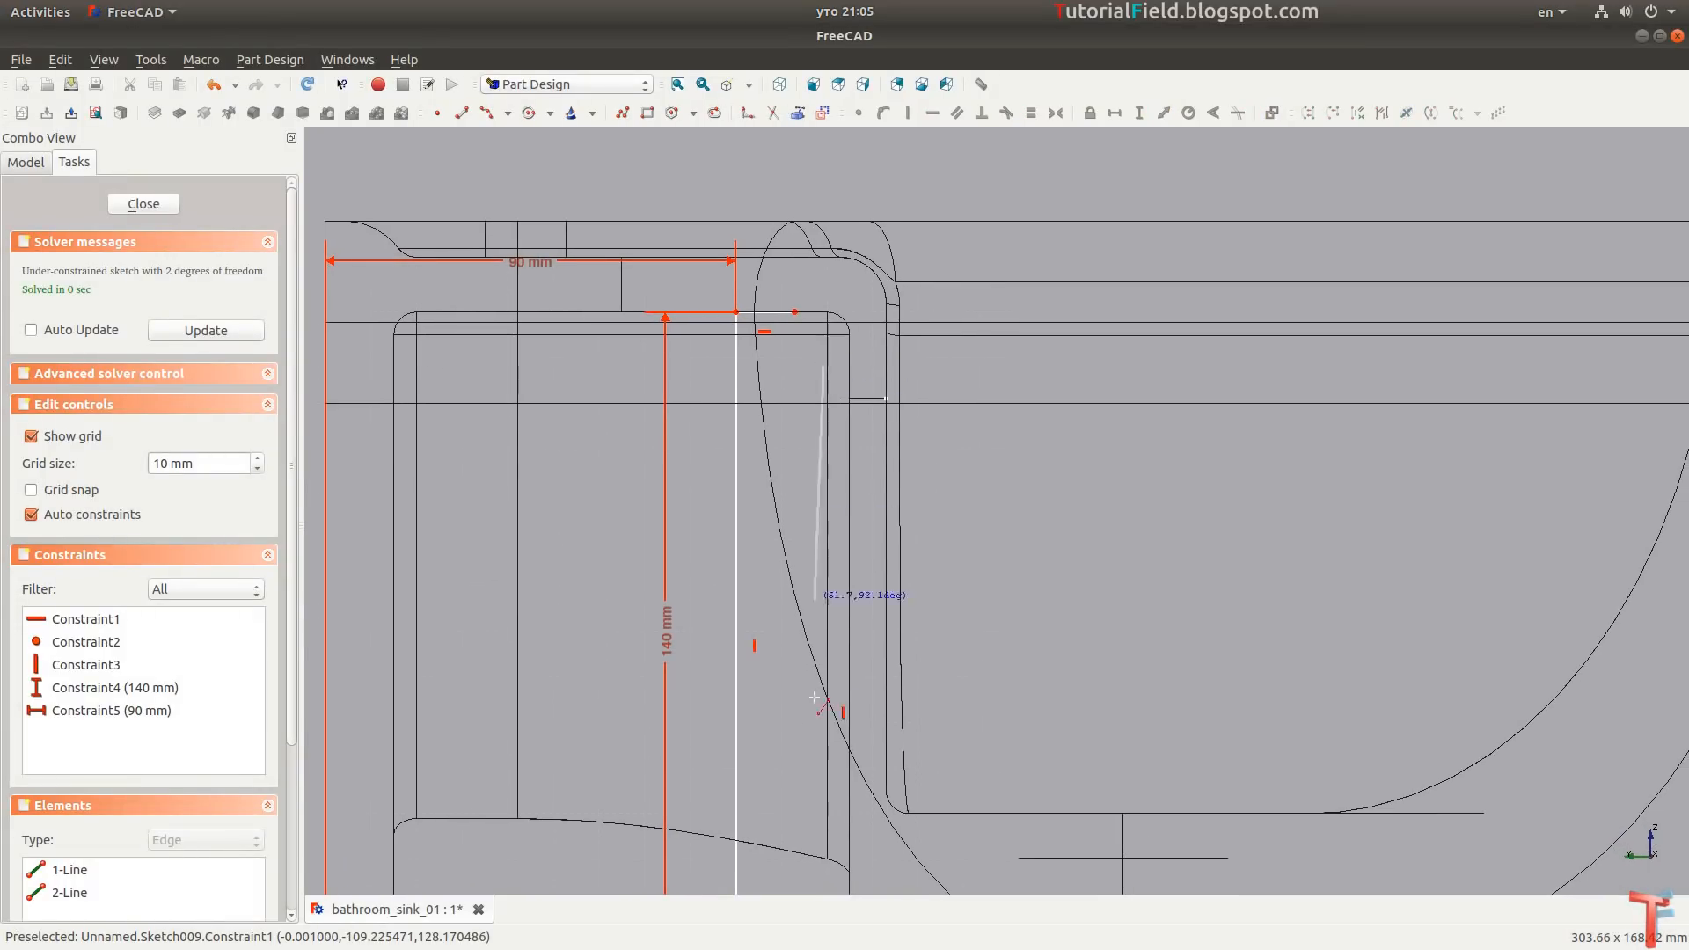
left_click(824, 763)
scroll(829, 315, "up", 4)
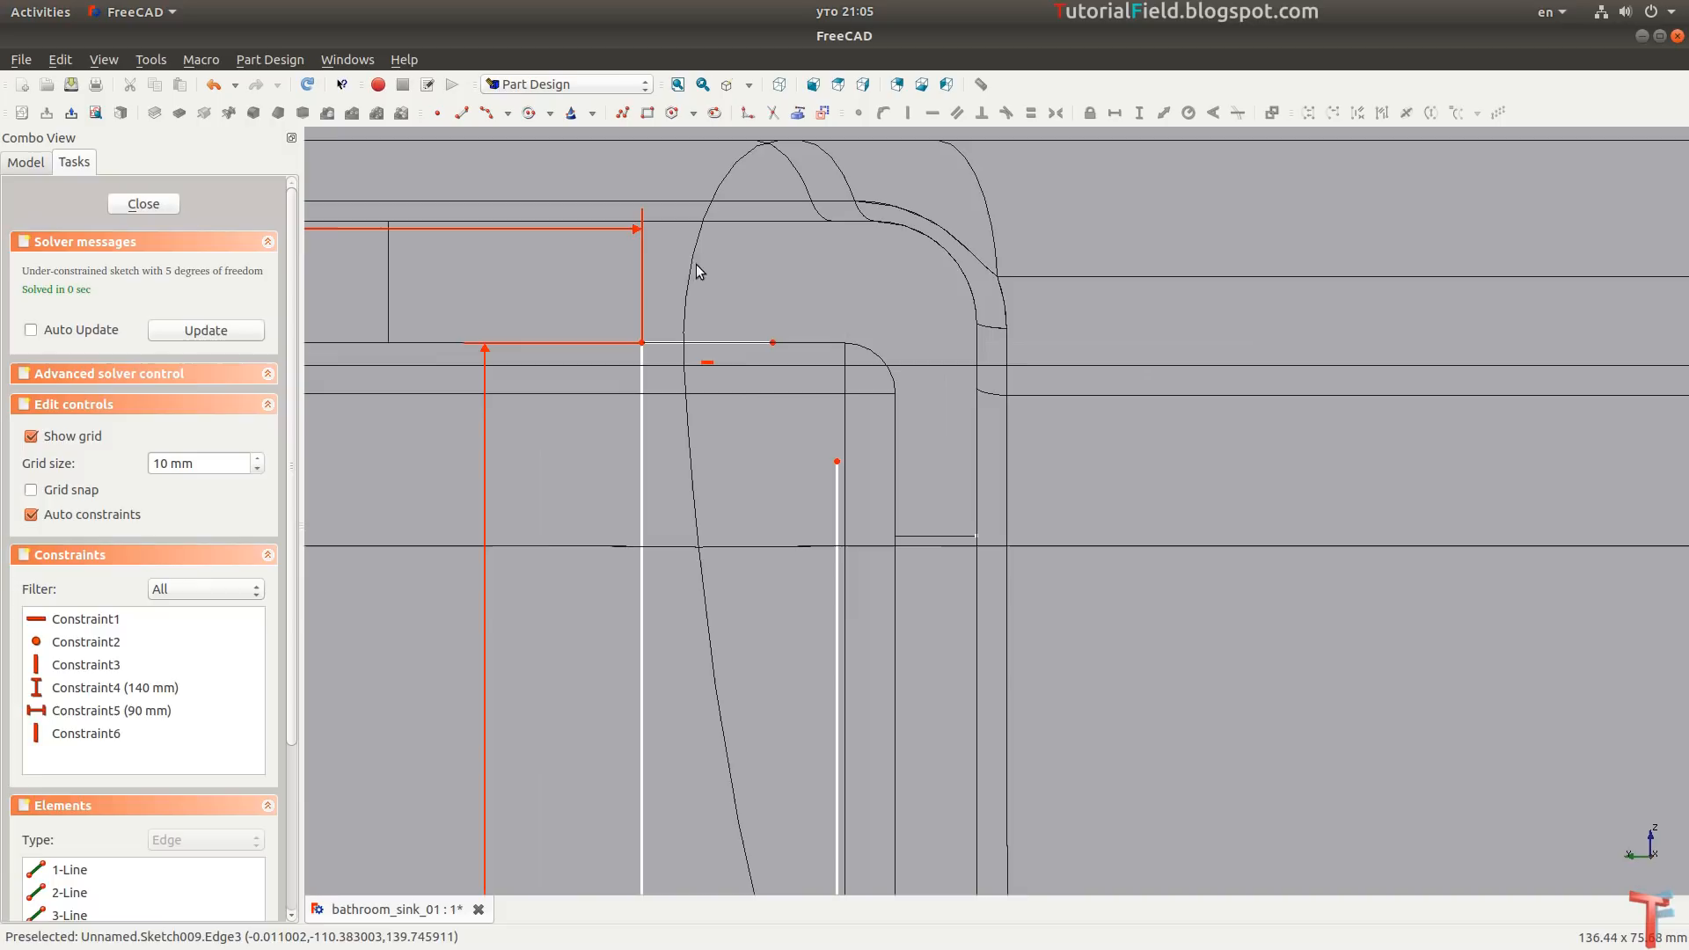
left_click(796, 355)
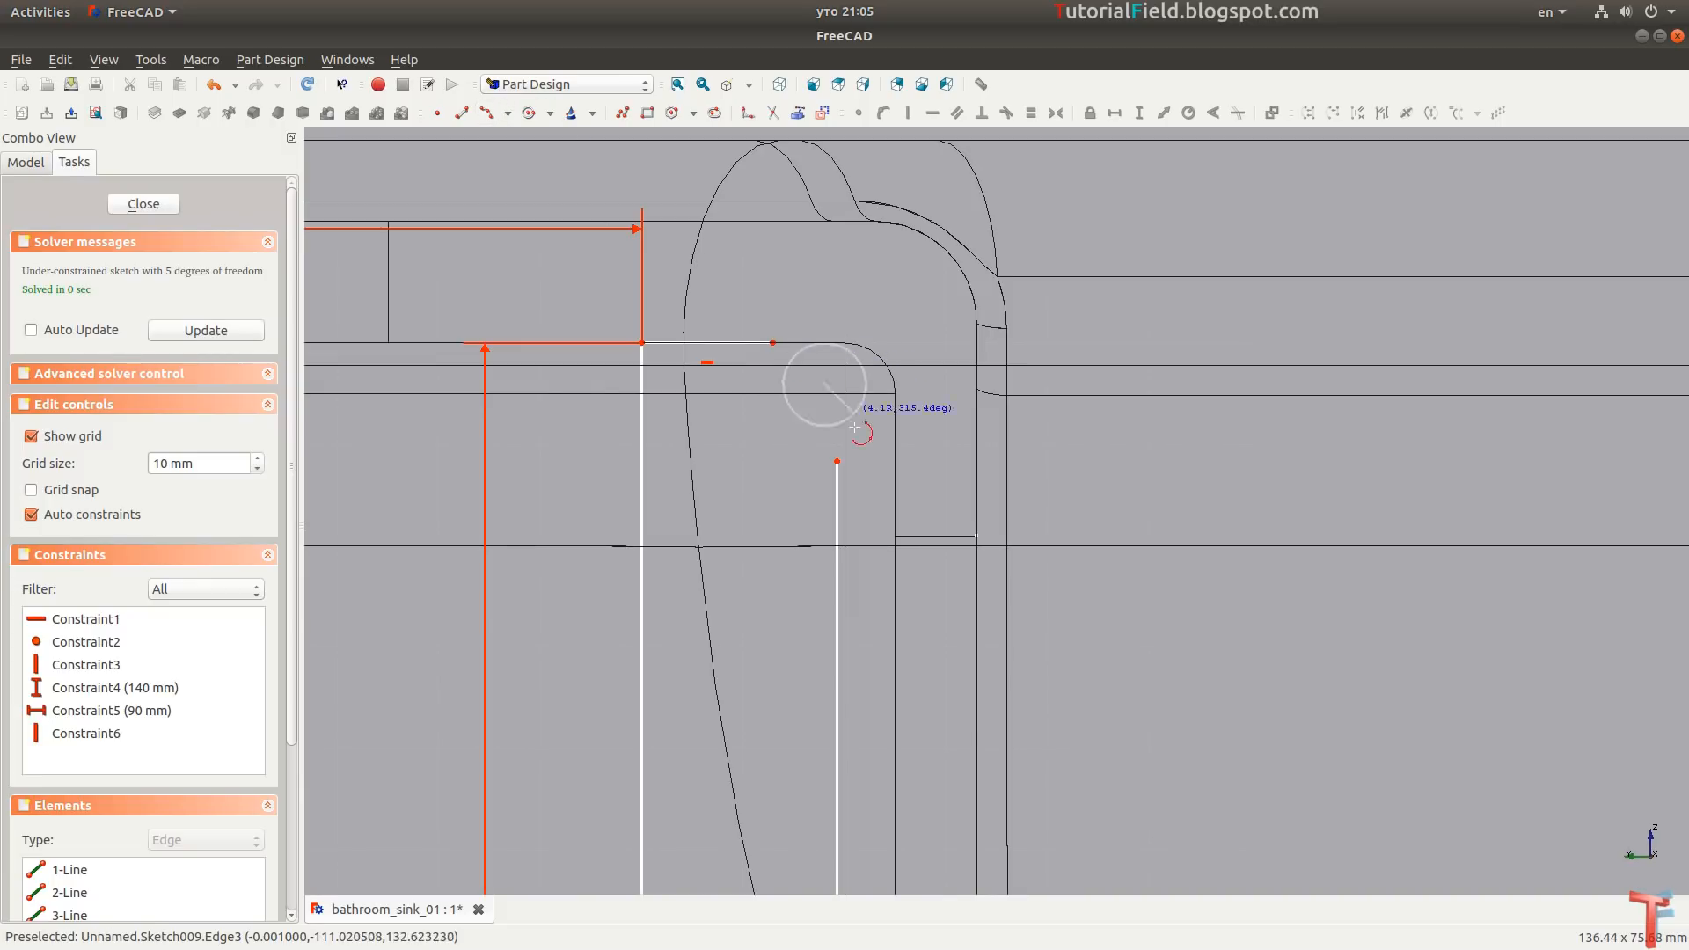
left_click(852, 437)
left_click(838, 384)
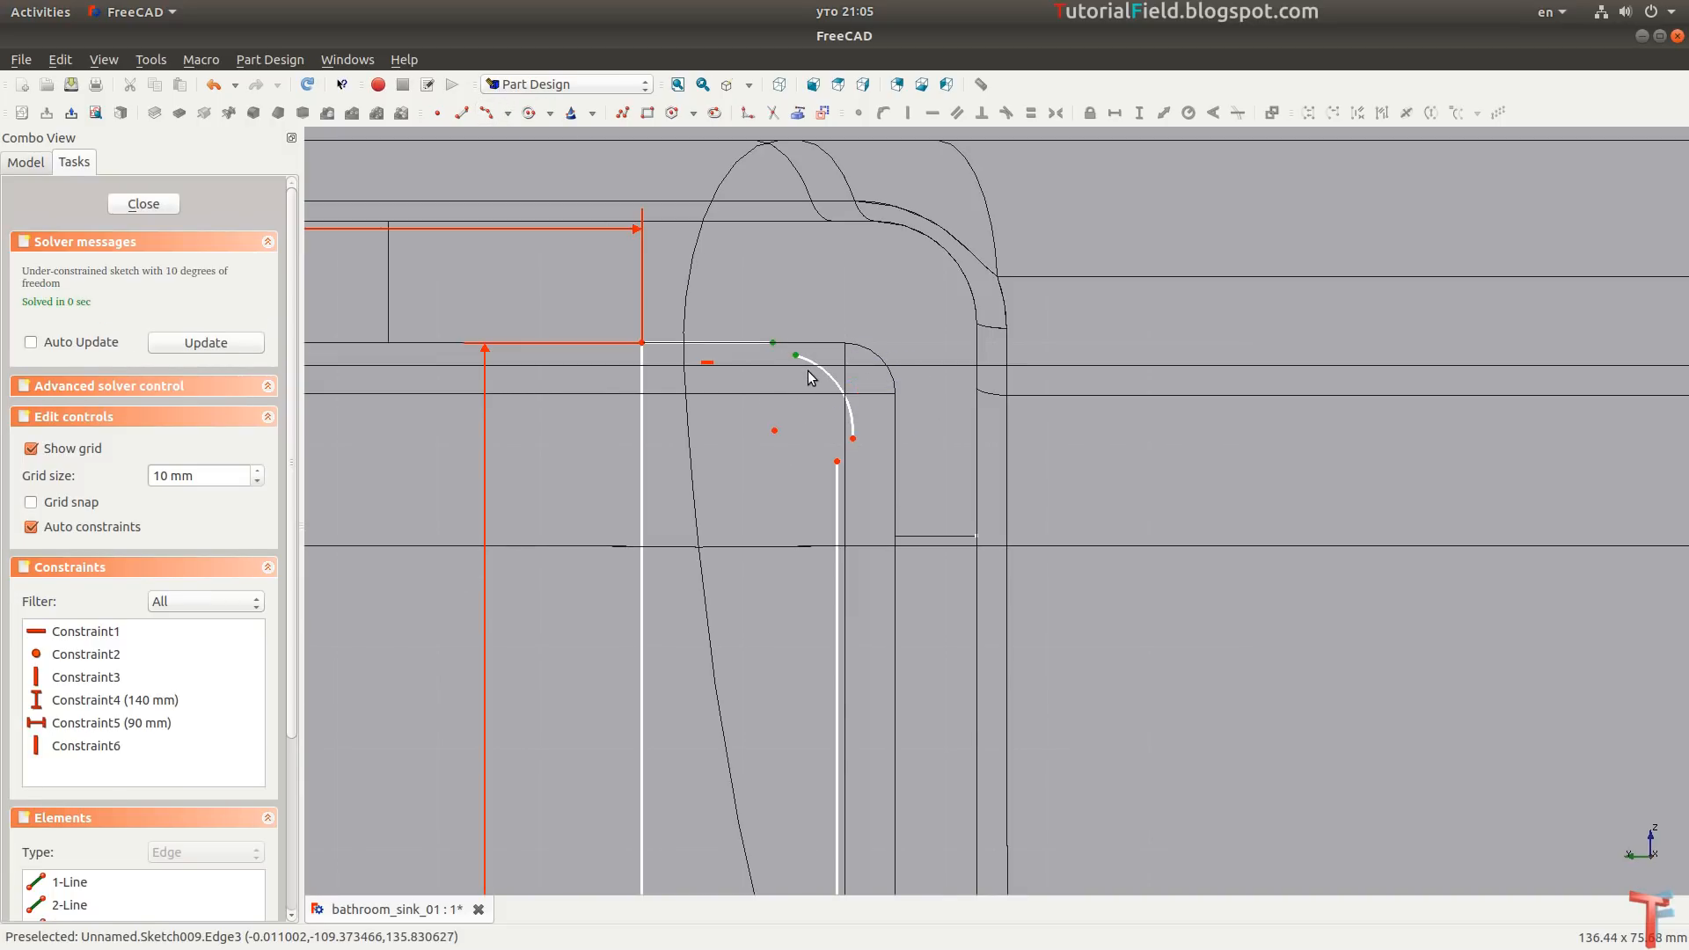
Join the arc tangentially to the horizontal line and the second vertical line, and constrain its radius to 5 mm.
key("t")
left_click_drag(905, 415, 816, 482)
key("t")
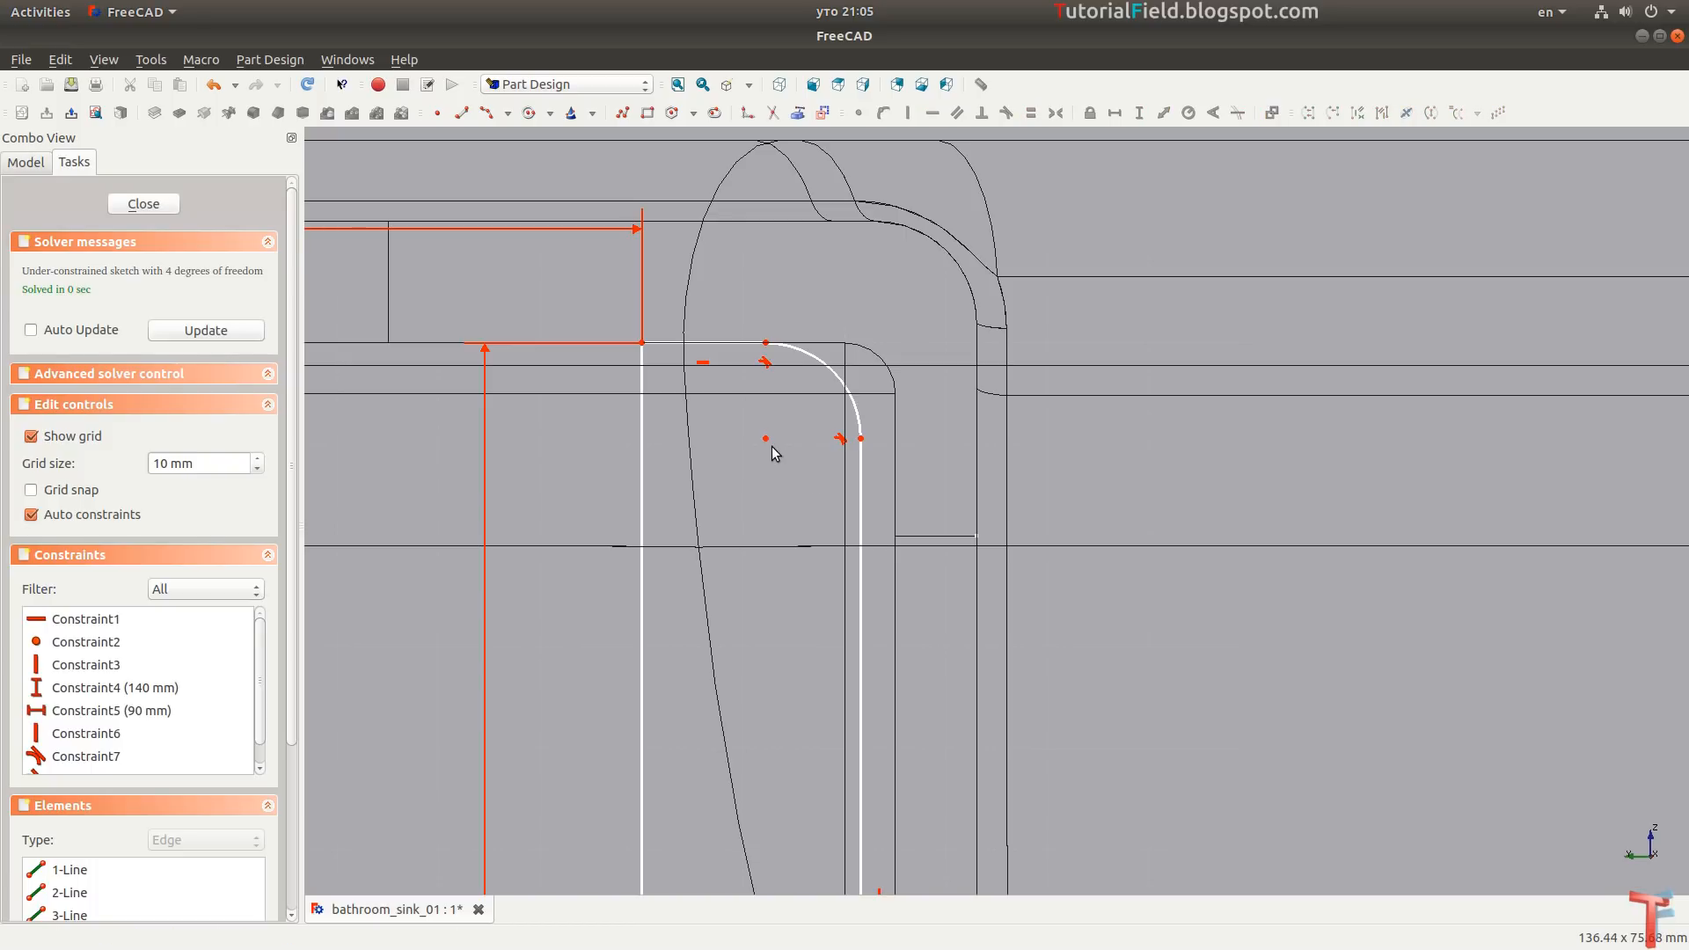
left_click(846, 387)
key("shift+r")
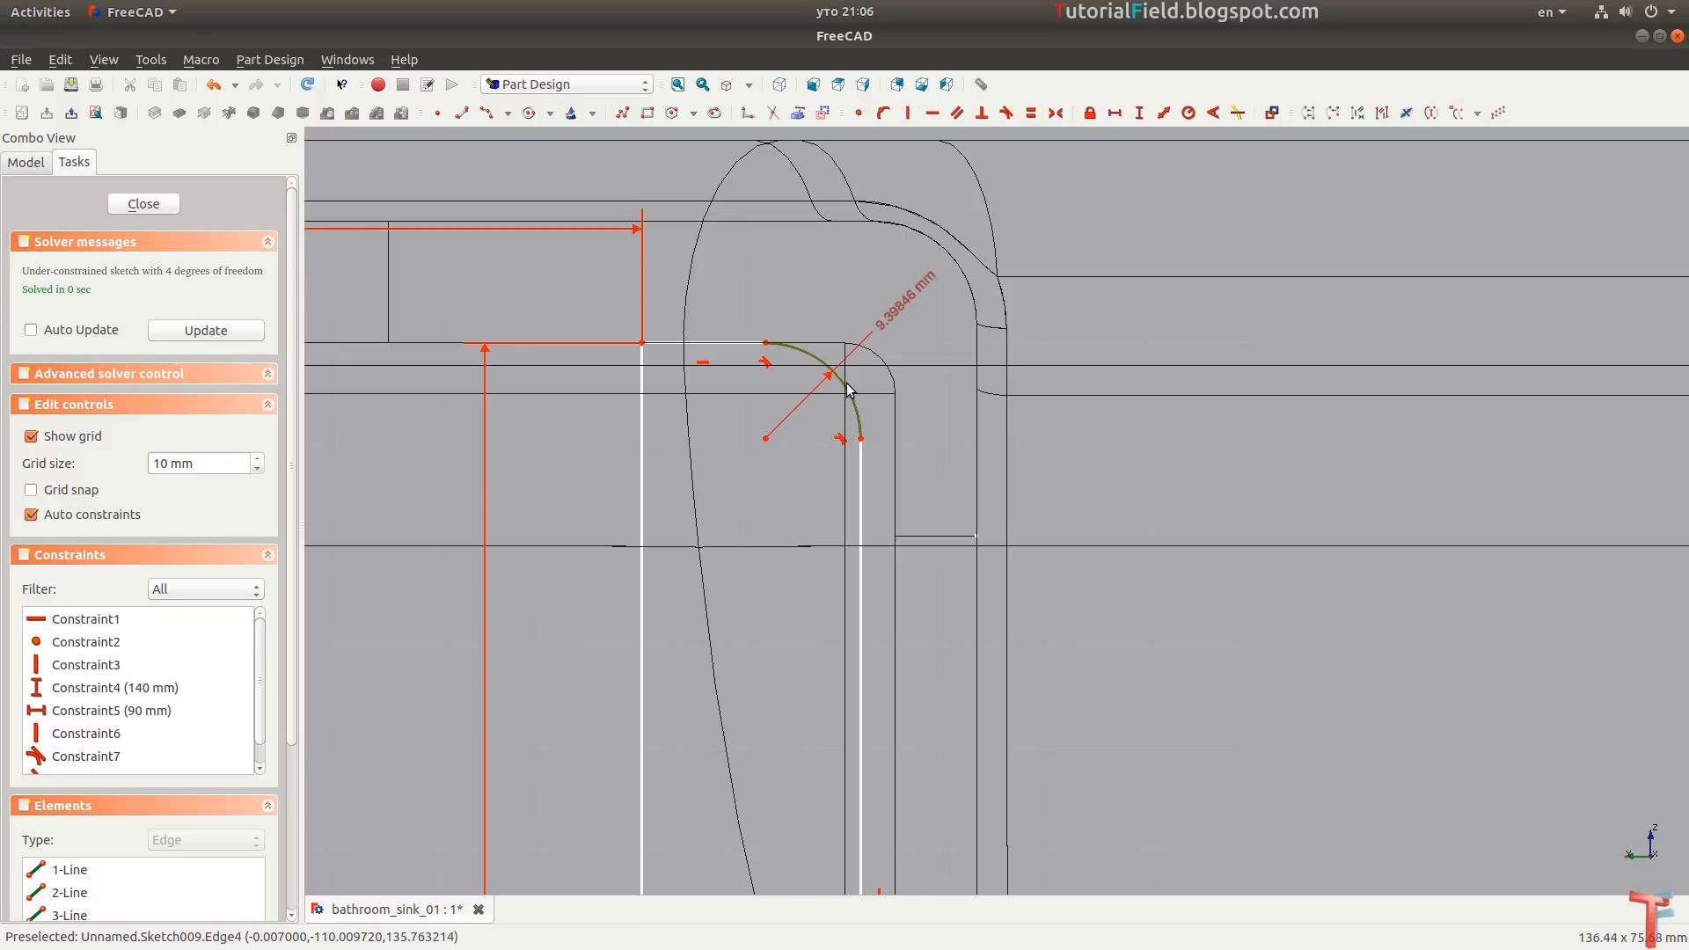
type("5")
key("Return")
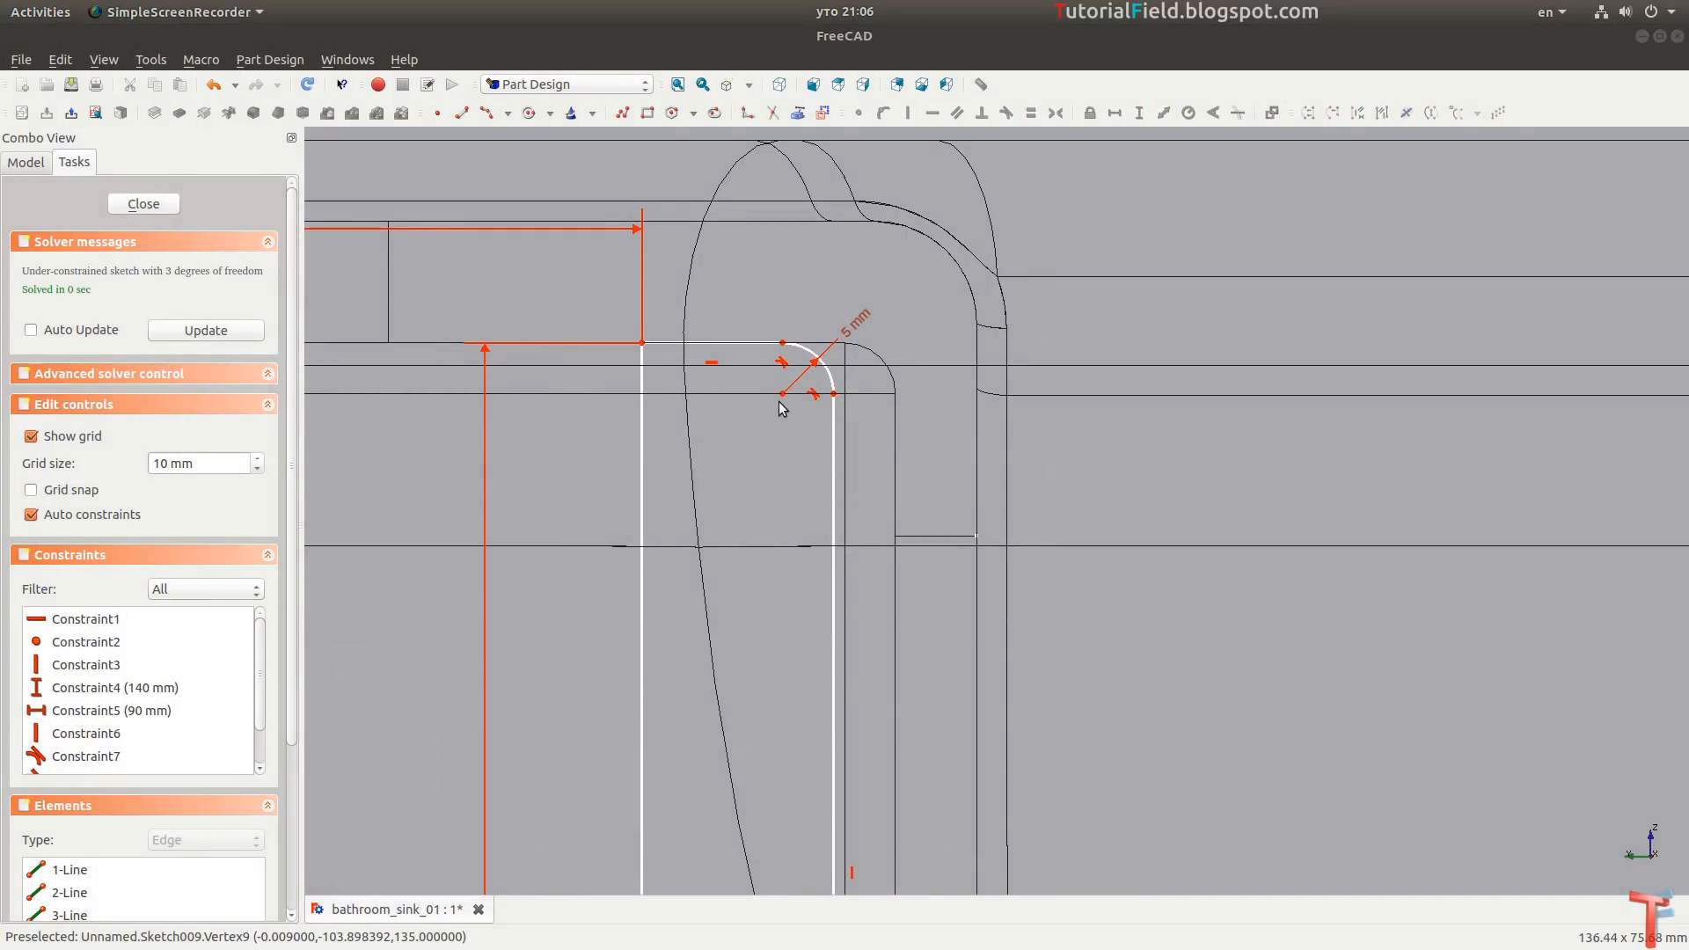
Constrain the arc's centre to a horizontal distance of 110 mm from the sketch origin.
left_click(781, 395)
middle_click_drag(1022, 489, 1196, 475)
scroll(1266, 555, "down", 2)
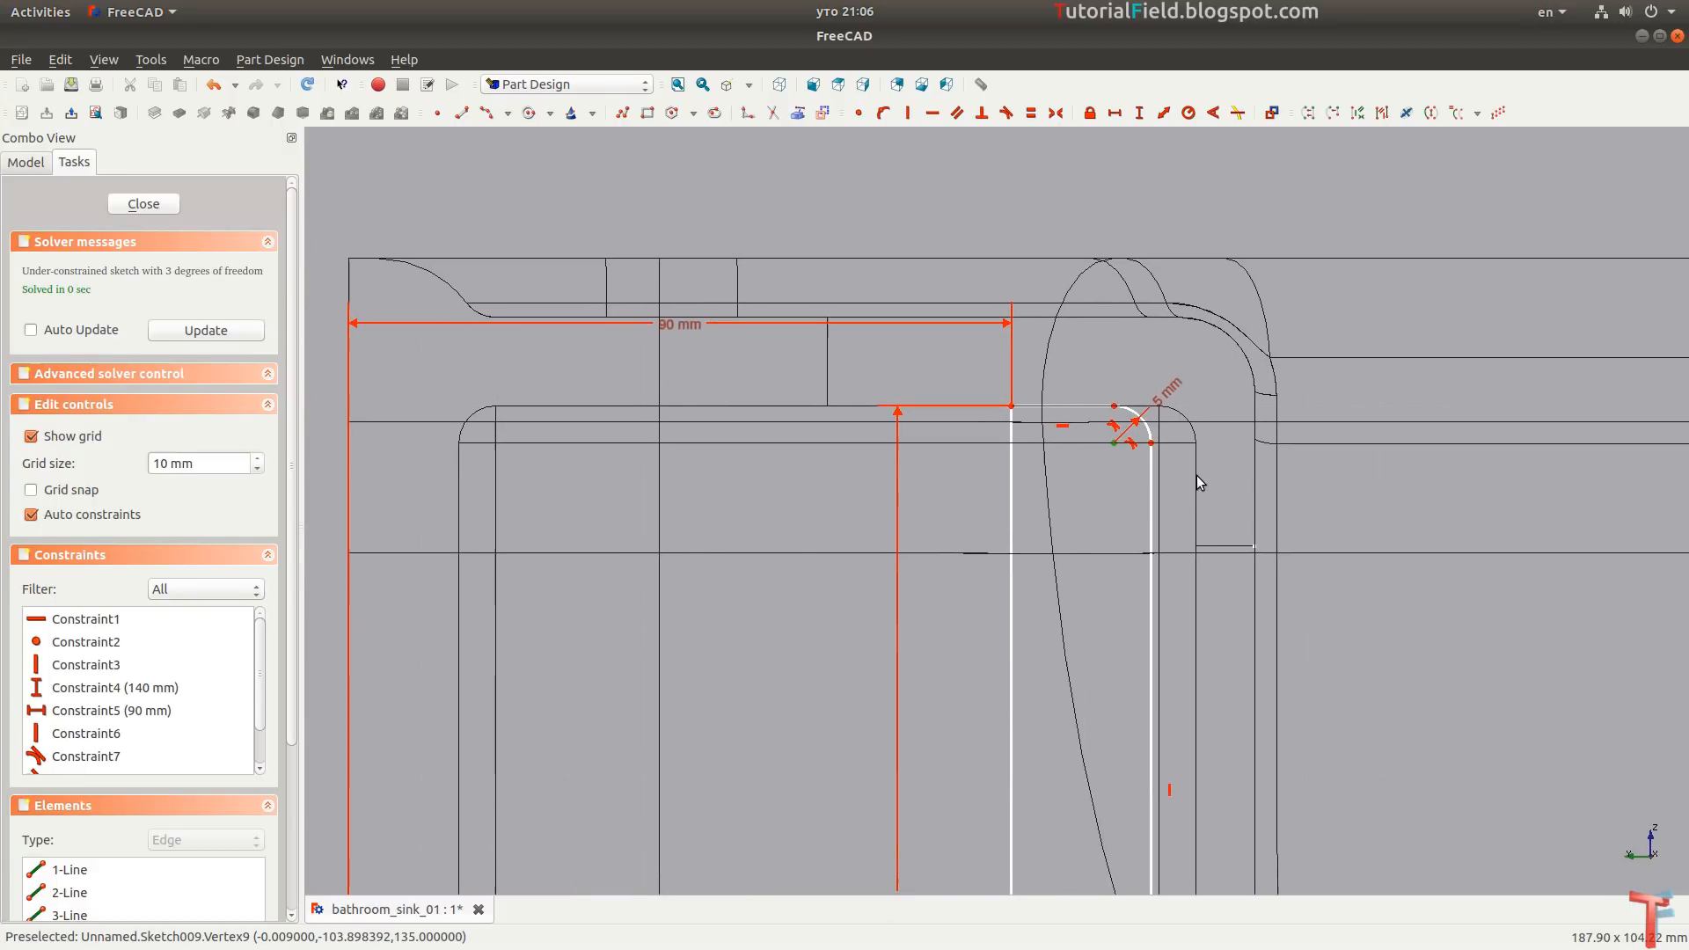
key("shift+h")
type("110")
key("Return")
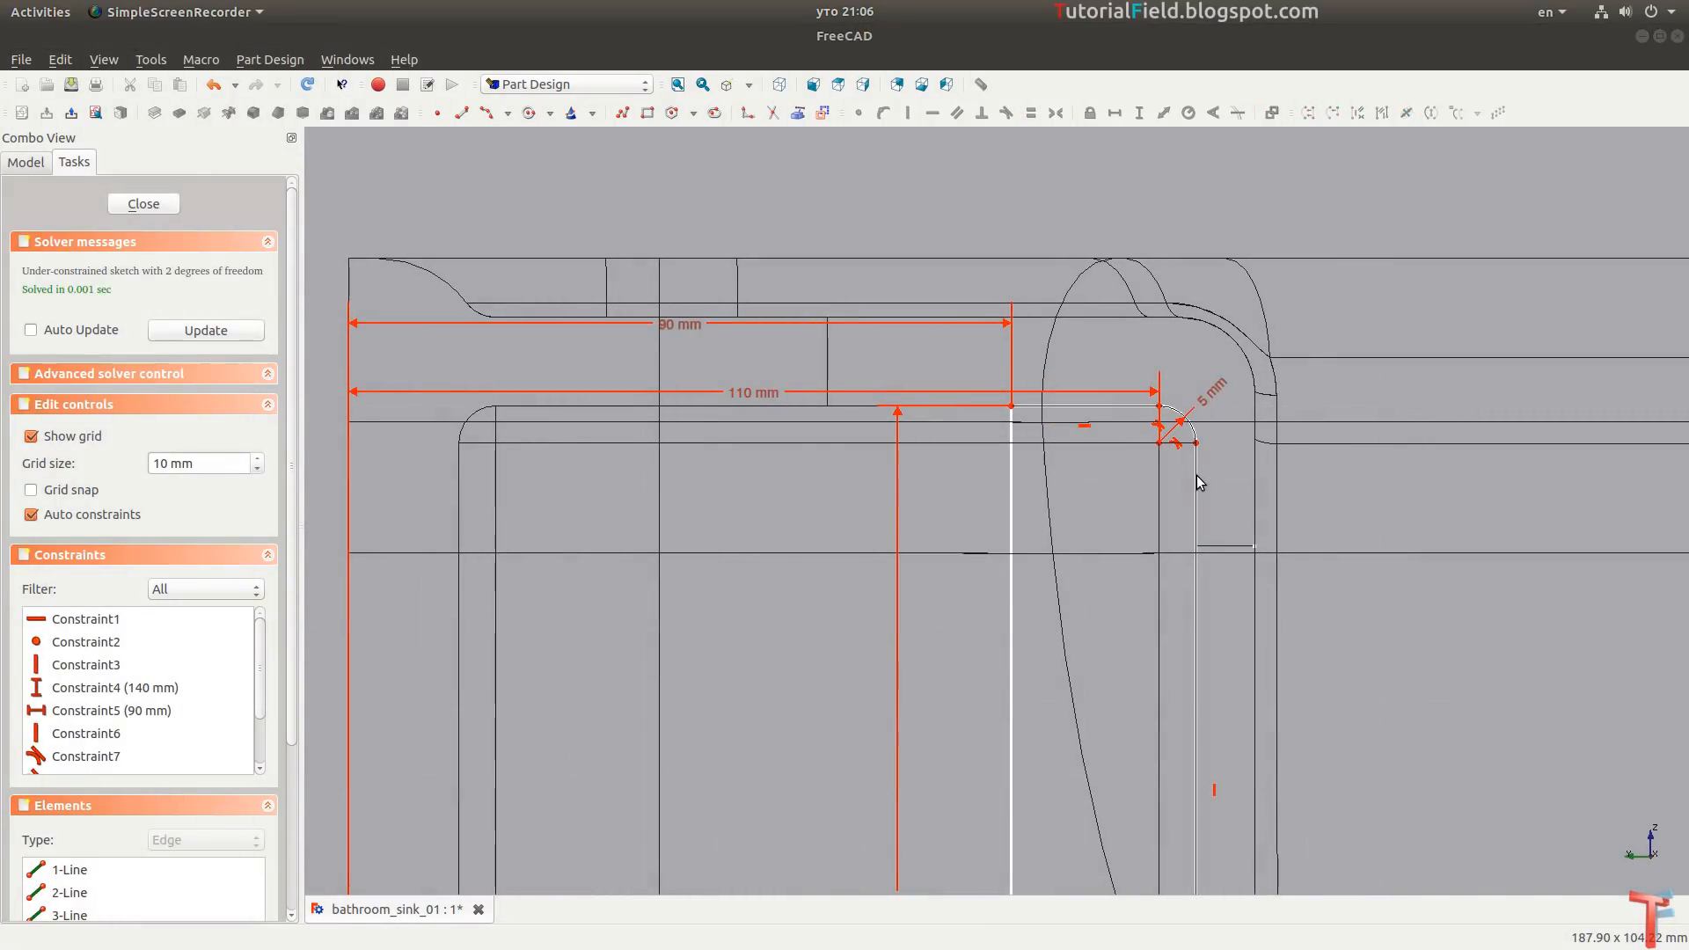
Move the 110 mm dimension up above the sink outline, clear of the sketch profile.
middle_click_drag(981, 471, 956, 438)
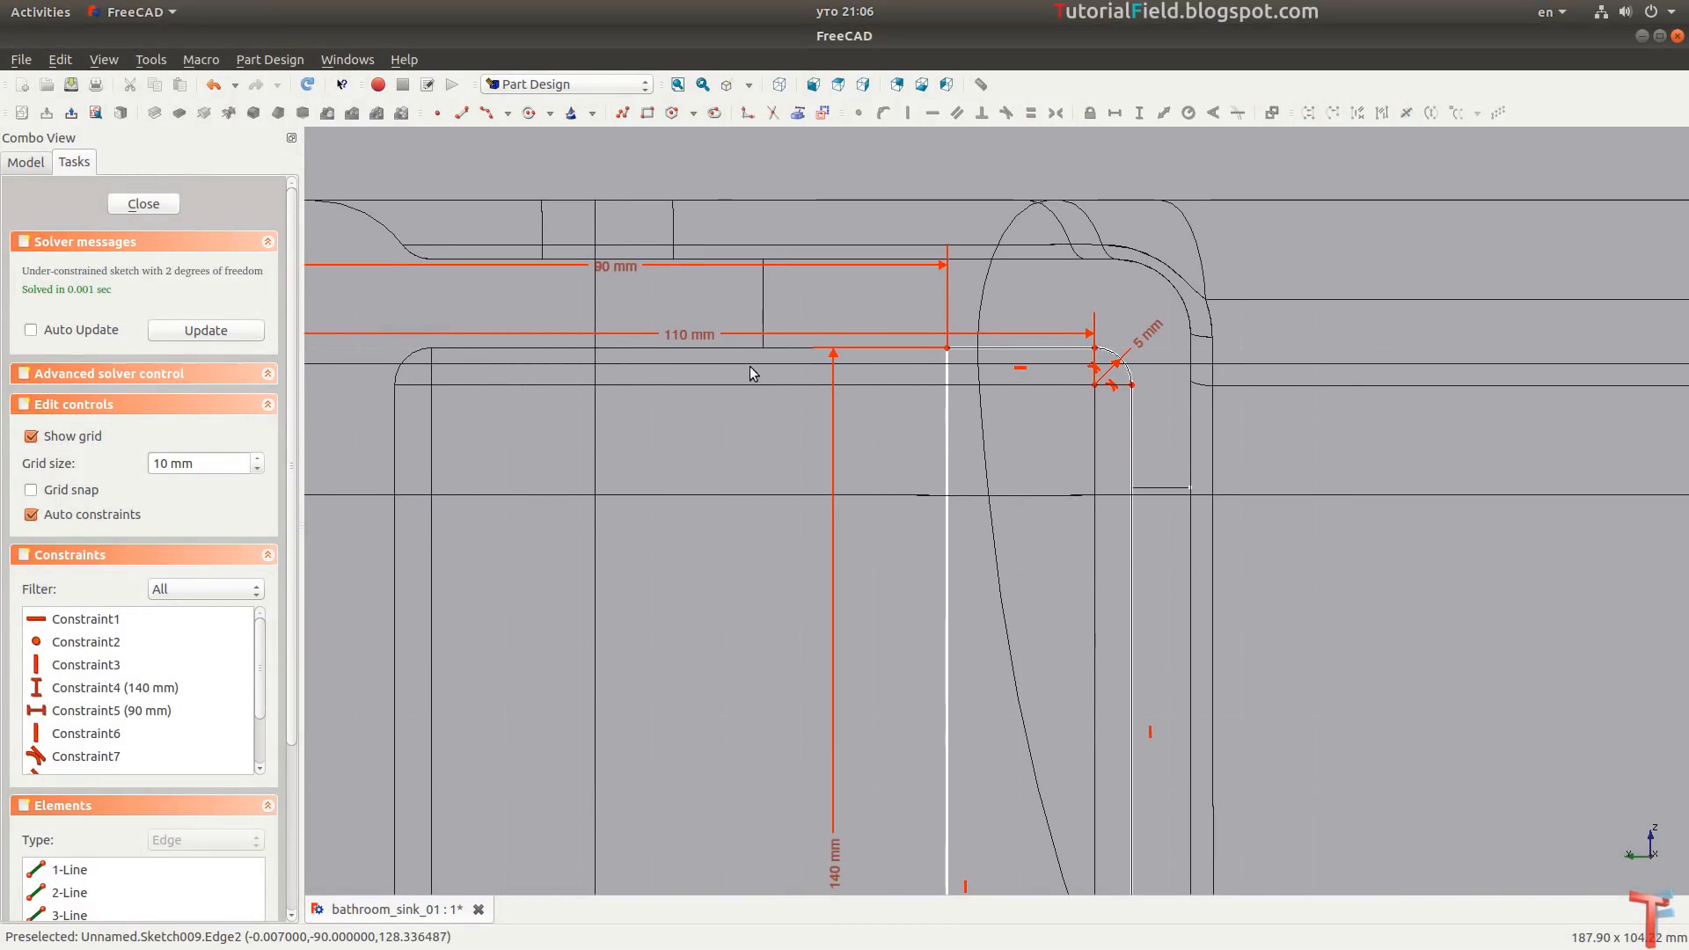
mouse_move(699, 338)
left_mouse_down()
mouse_move(709, 160)
mouse_move(706, 198)
left_mouse_up()
scroll(704, 290, "down", 3)
middle_click_drag(897, 877, 904, 563)
scroll(904, 563, "down", 1)
mouse_move(1110, 550)
middle_mouse_down()
mouse_move(975, 448)
mouse_move(971, 399)
middle_mouse_up()
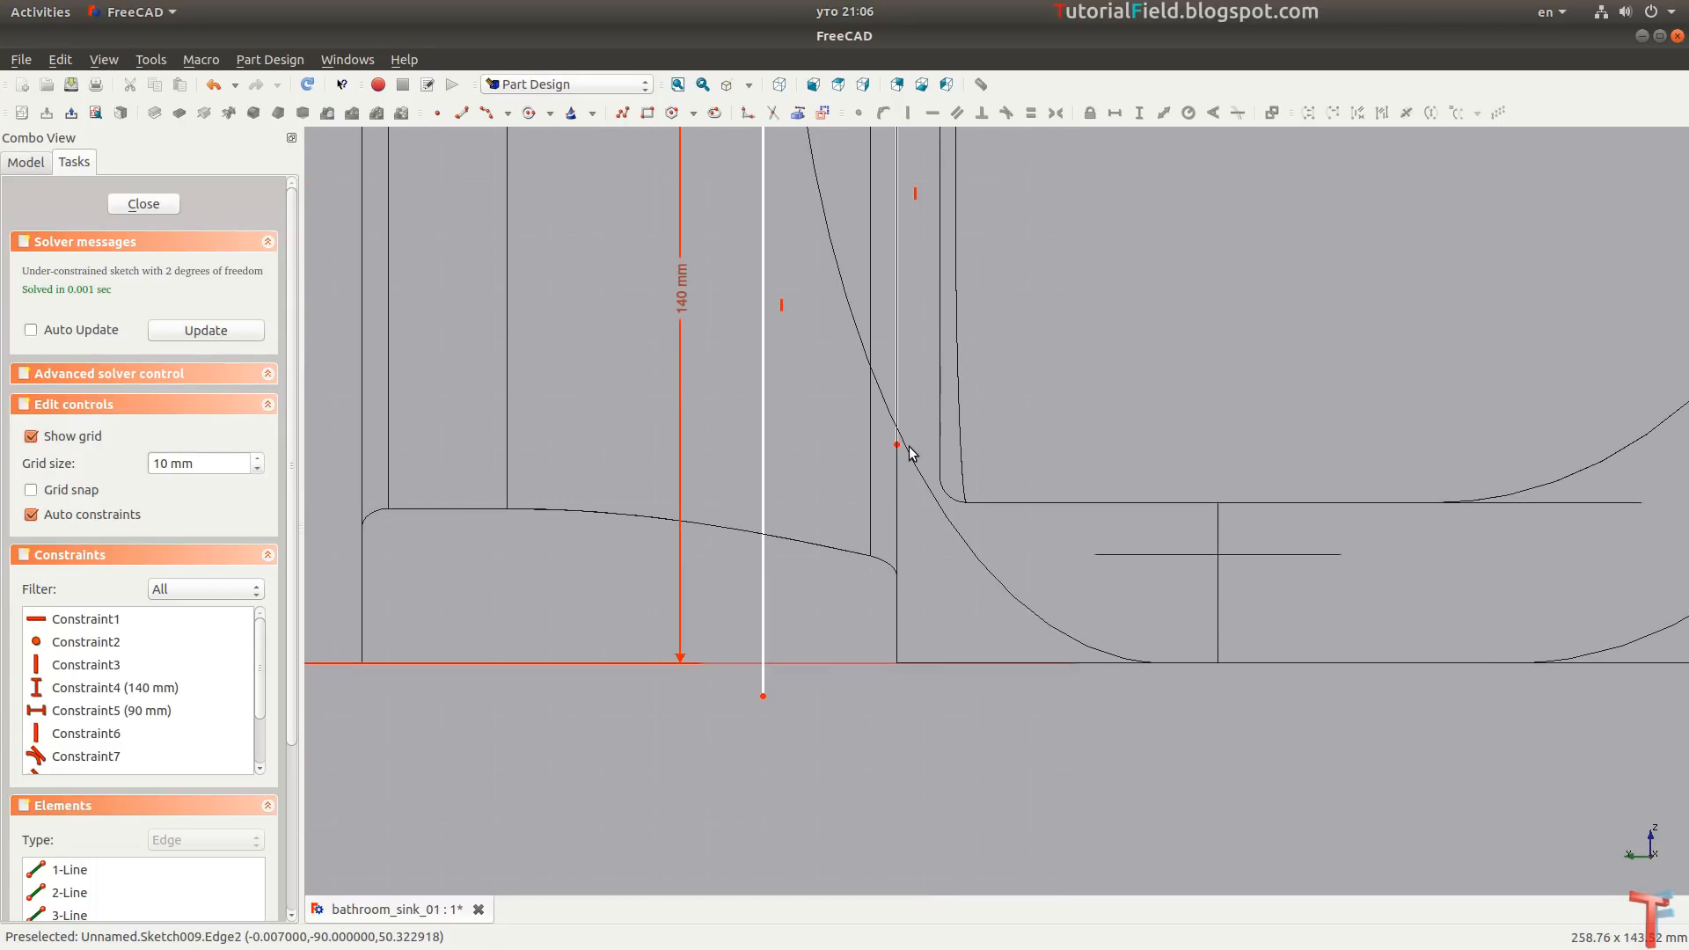
Pull the second vertical line's lower end down near the horizontal axis and draw a horizontal line about 62 mm long from it towards the basin.
left_click_drag(892, 509, 898, 647)
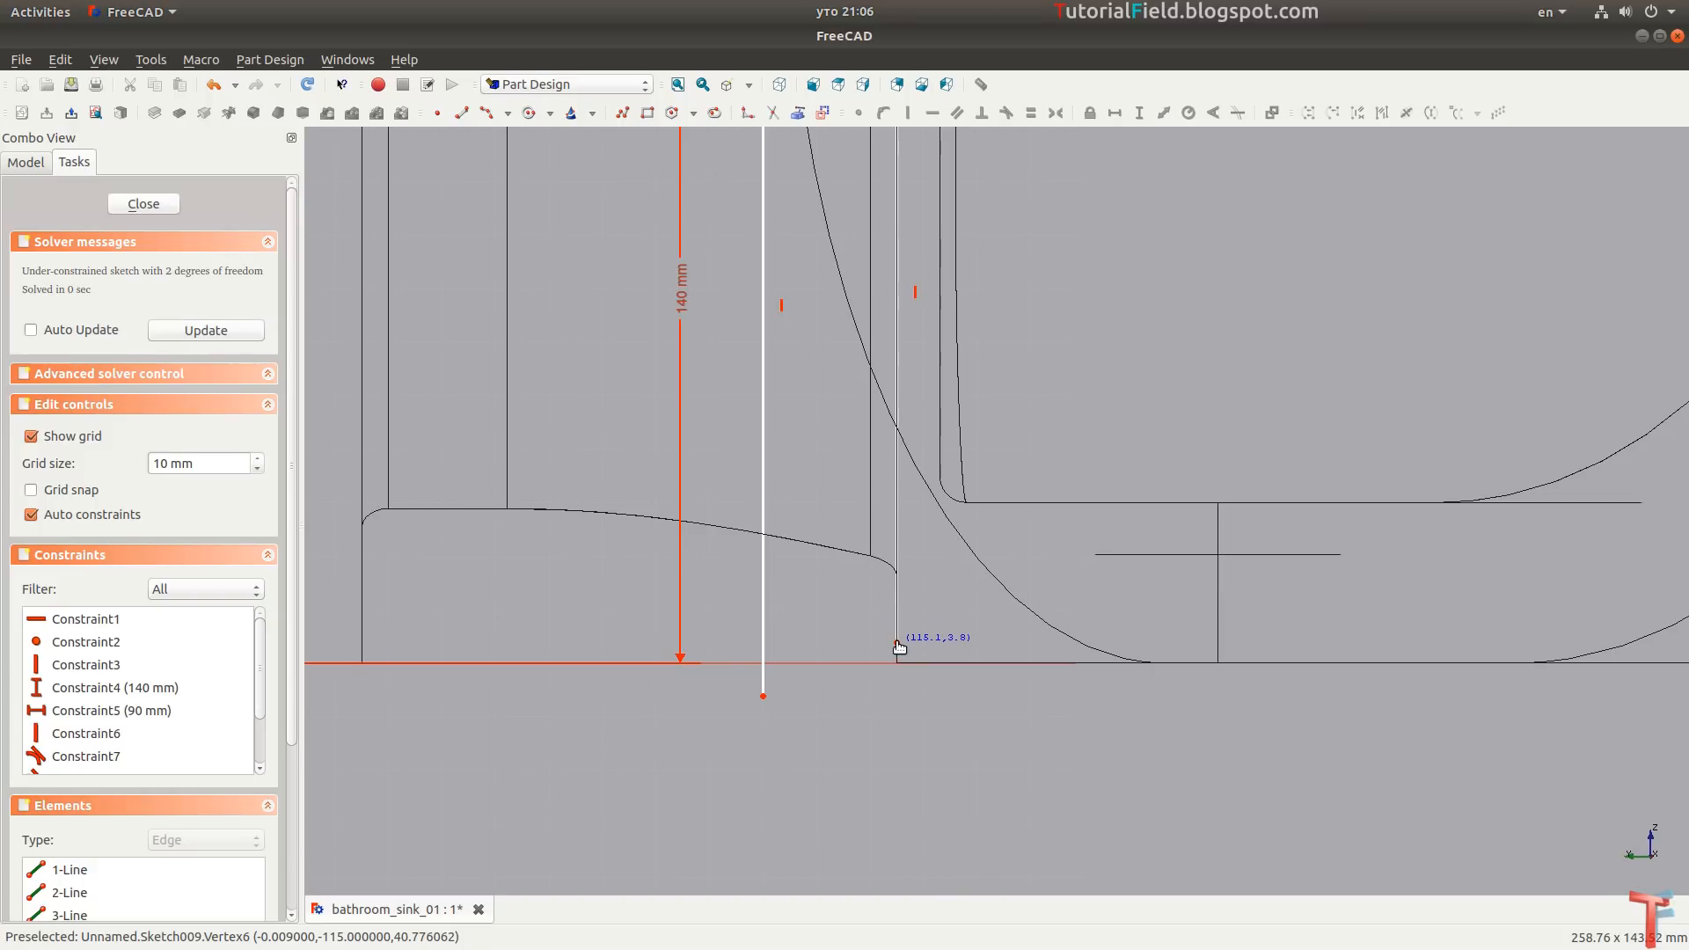
middle_click_drag(961, 678, 904, 646)
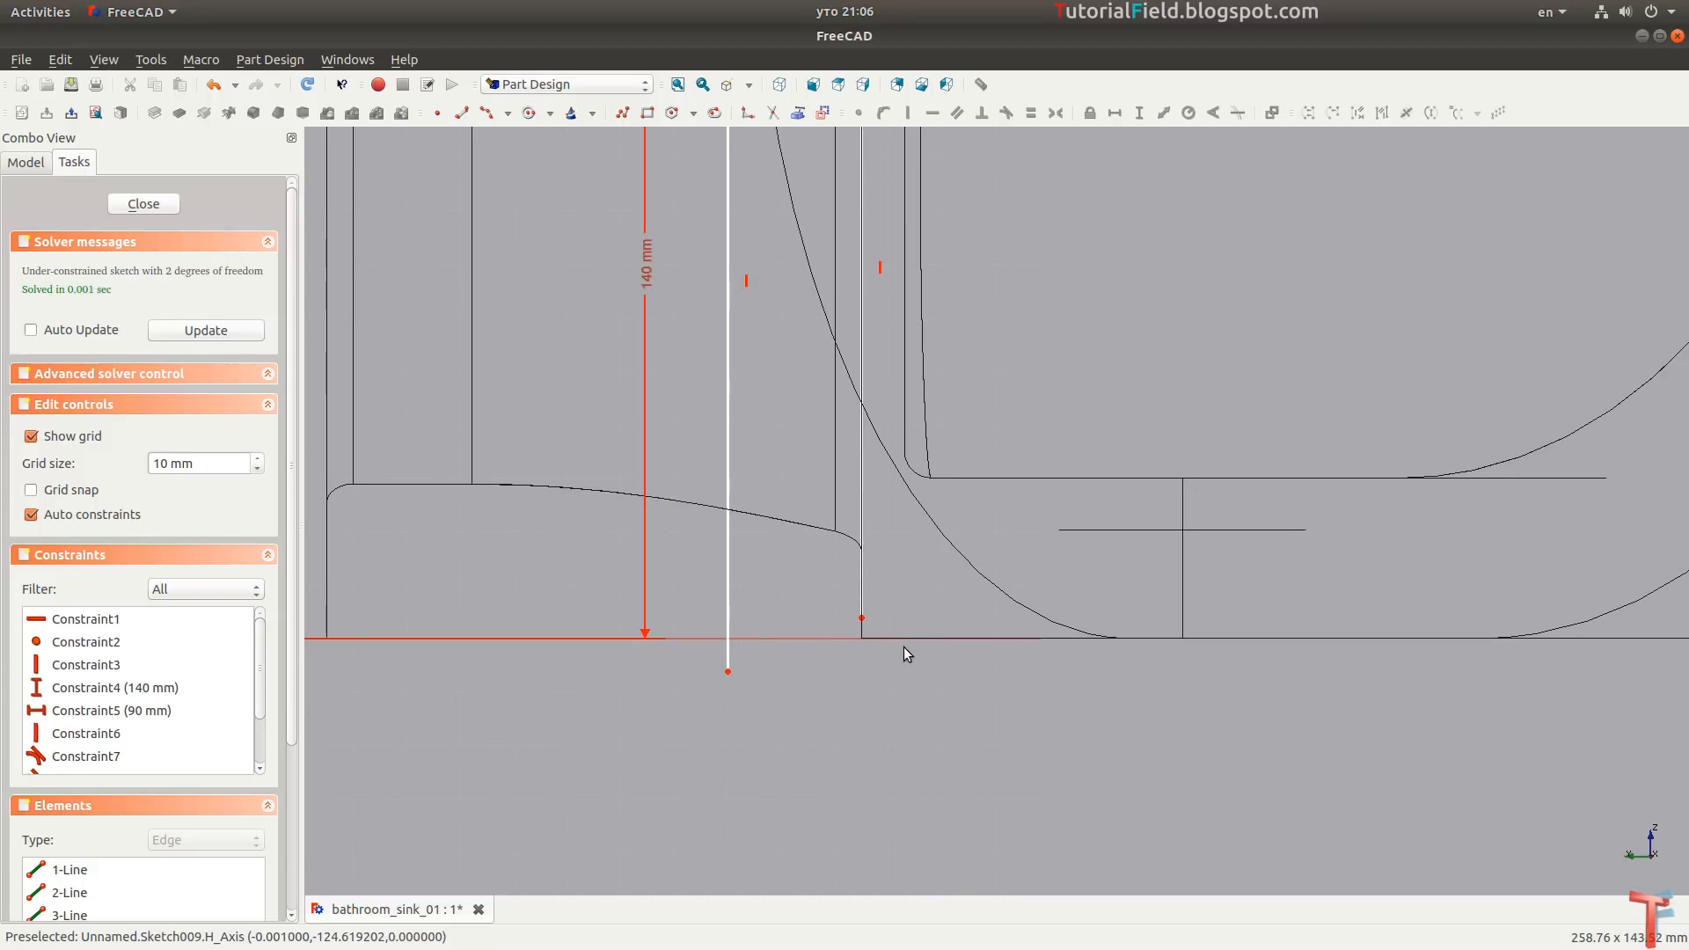
left_click(863, 619)
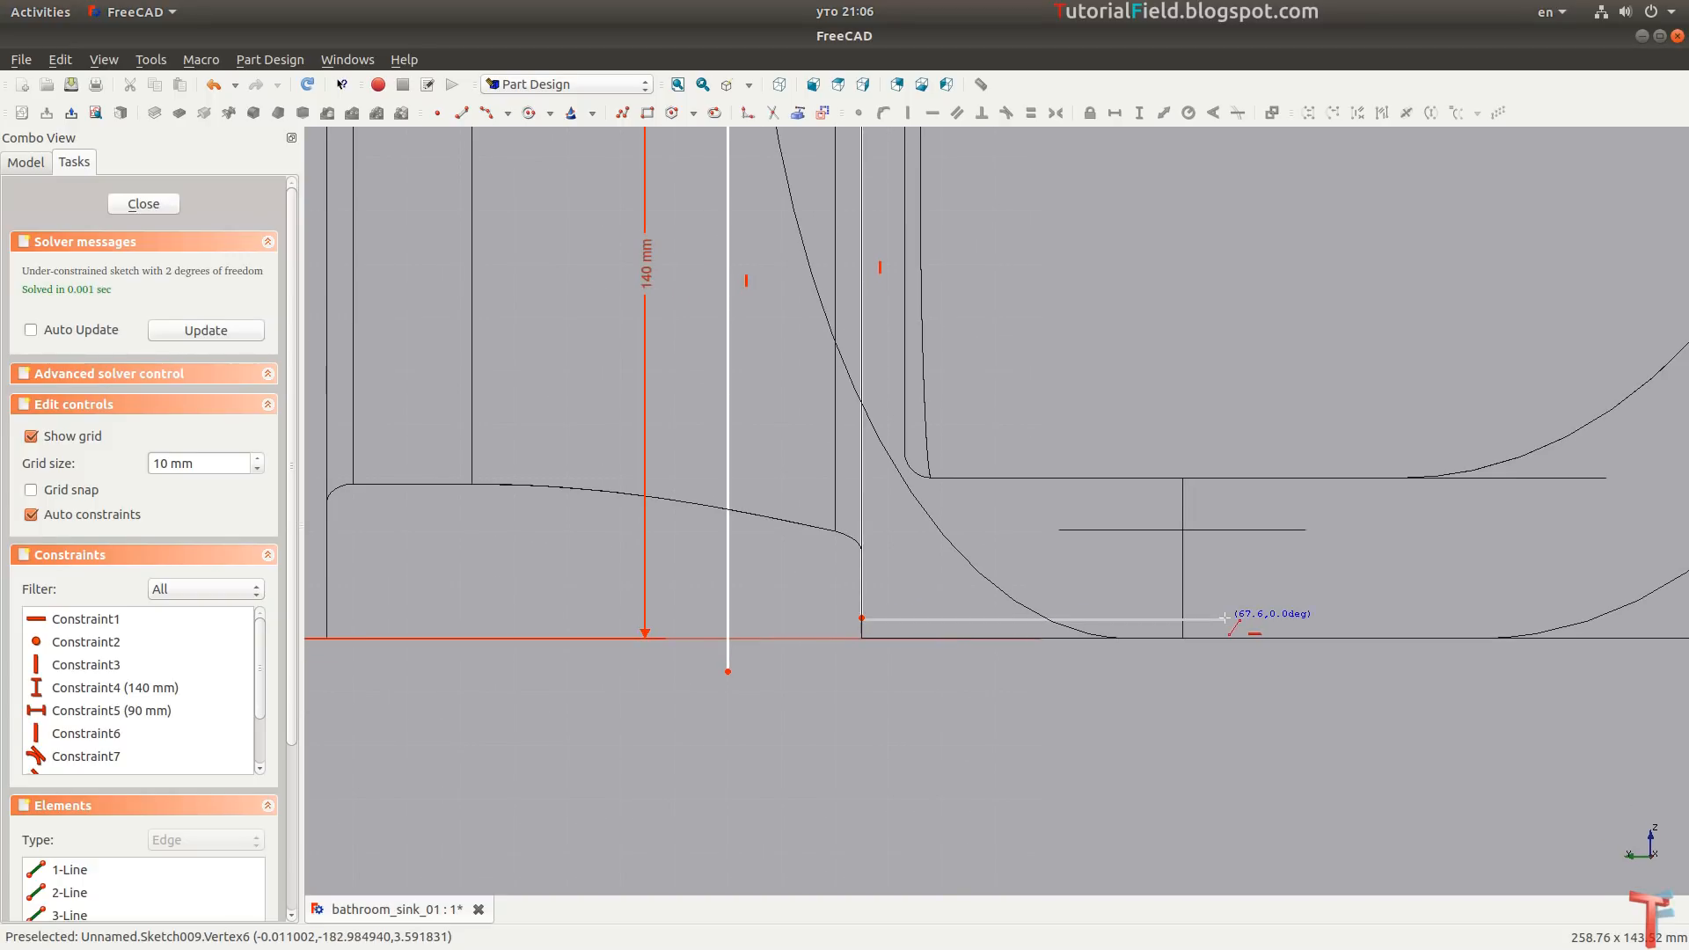
left_click(1191, 619)
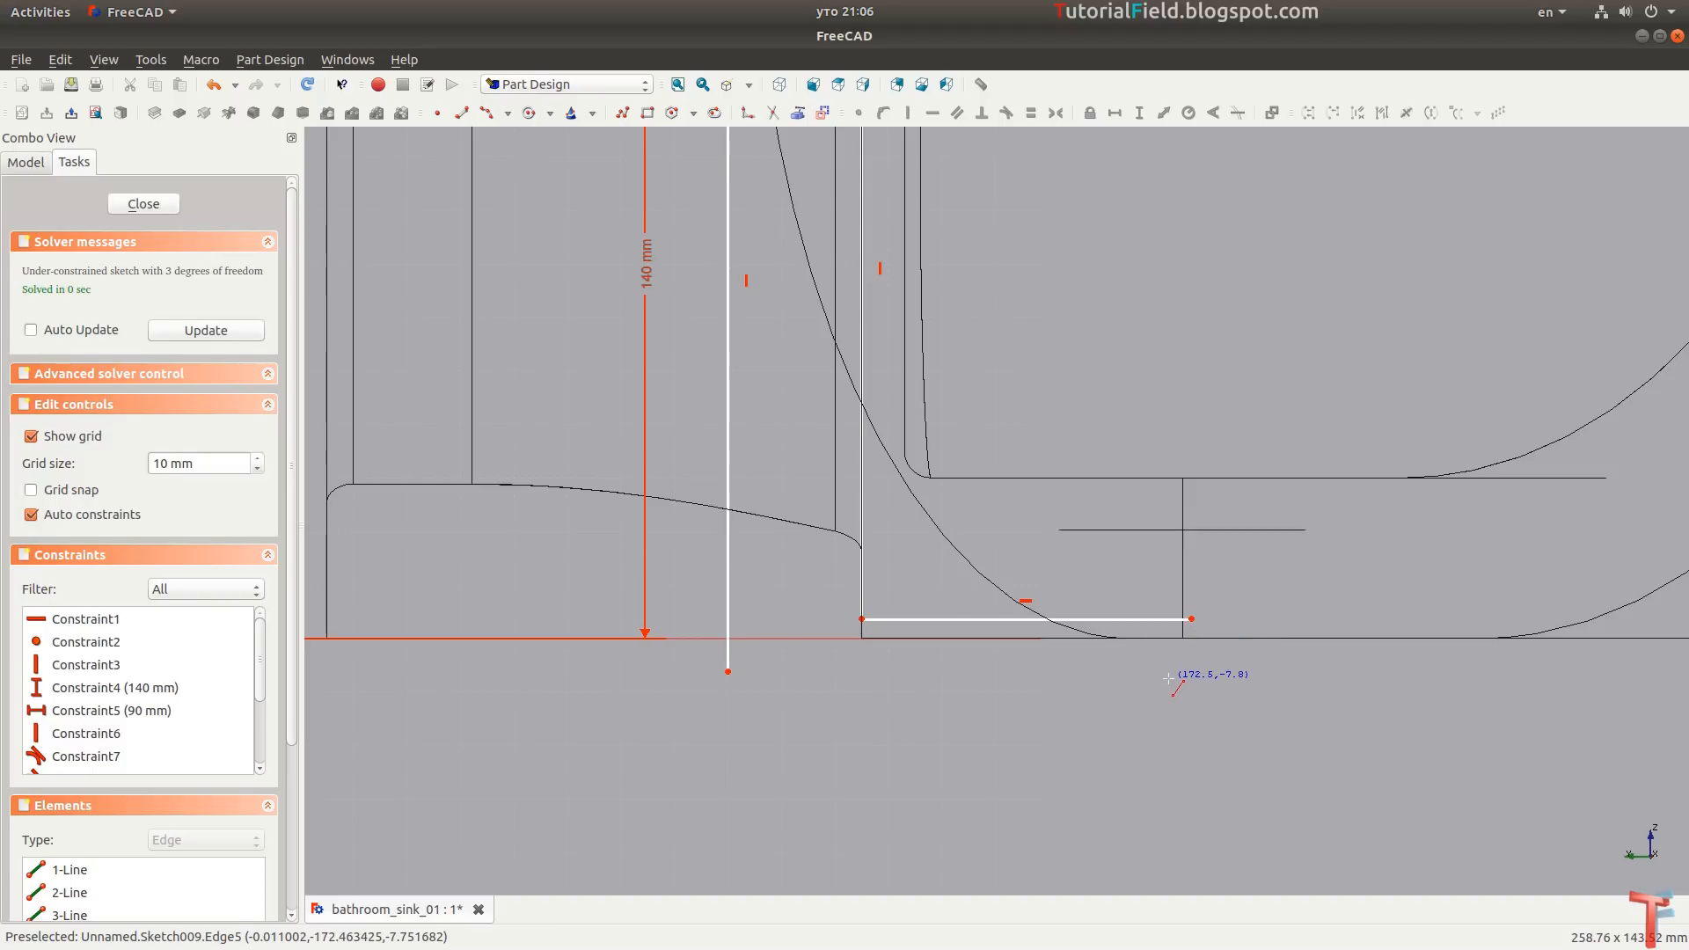
right_click(1193, 624)
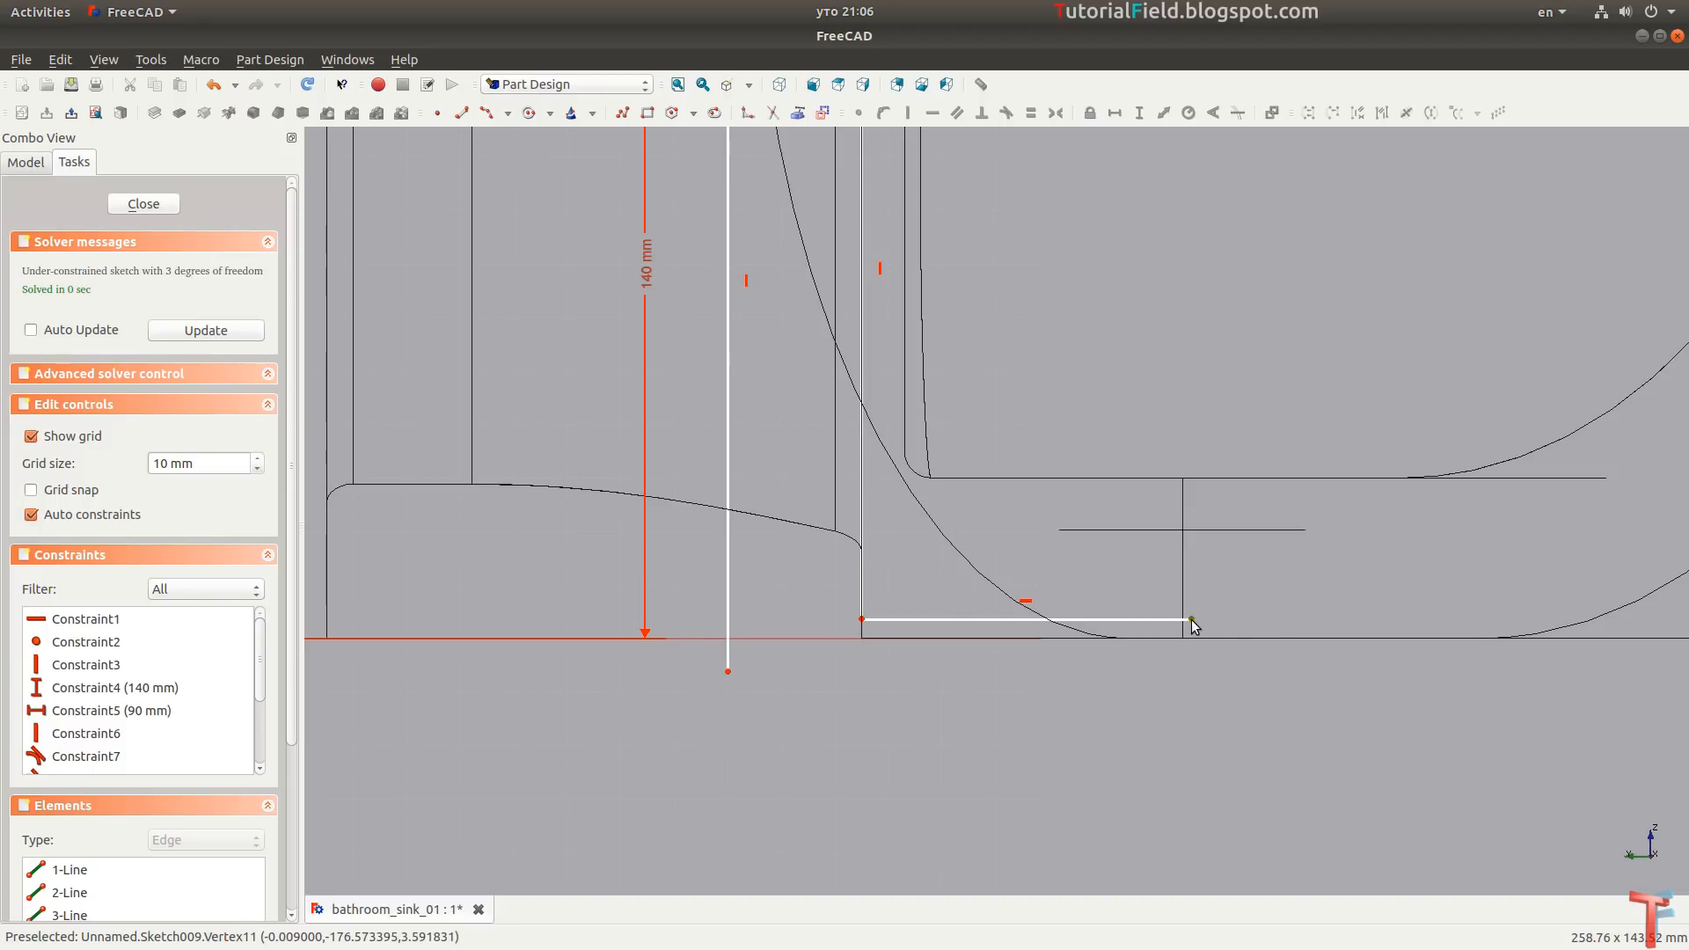
Constrain the horizontal line's free end onto the horizontal axis and draw a vertical line about 21 mm long downward from it.
left_click(1192, 620)
left_click(805, 639)
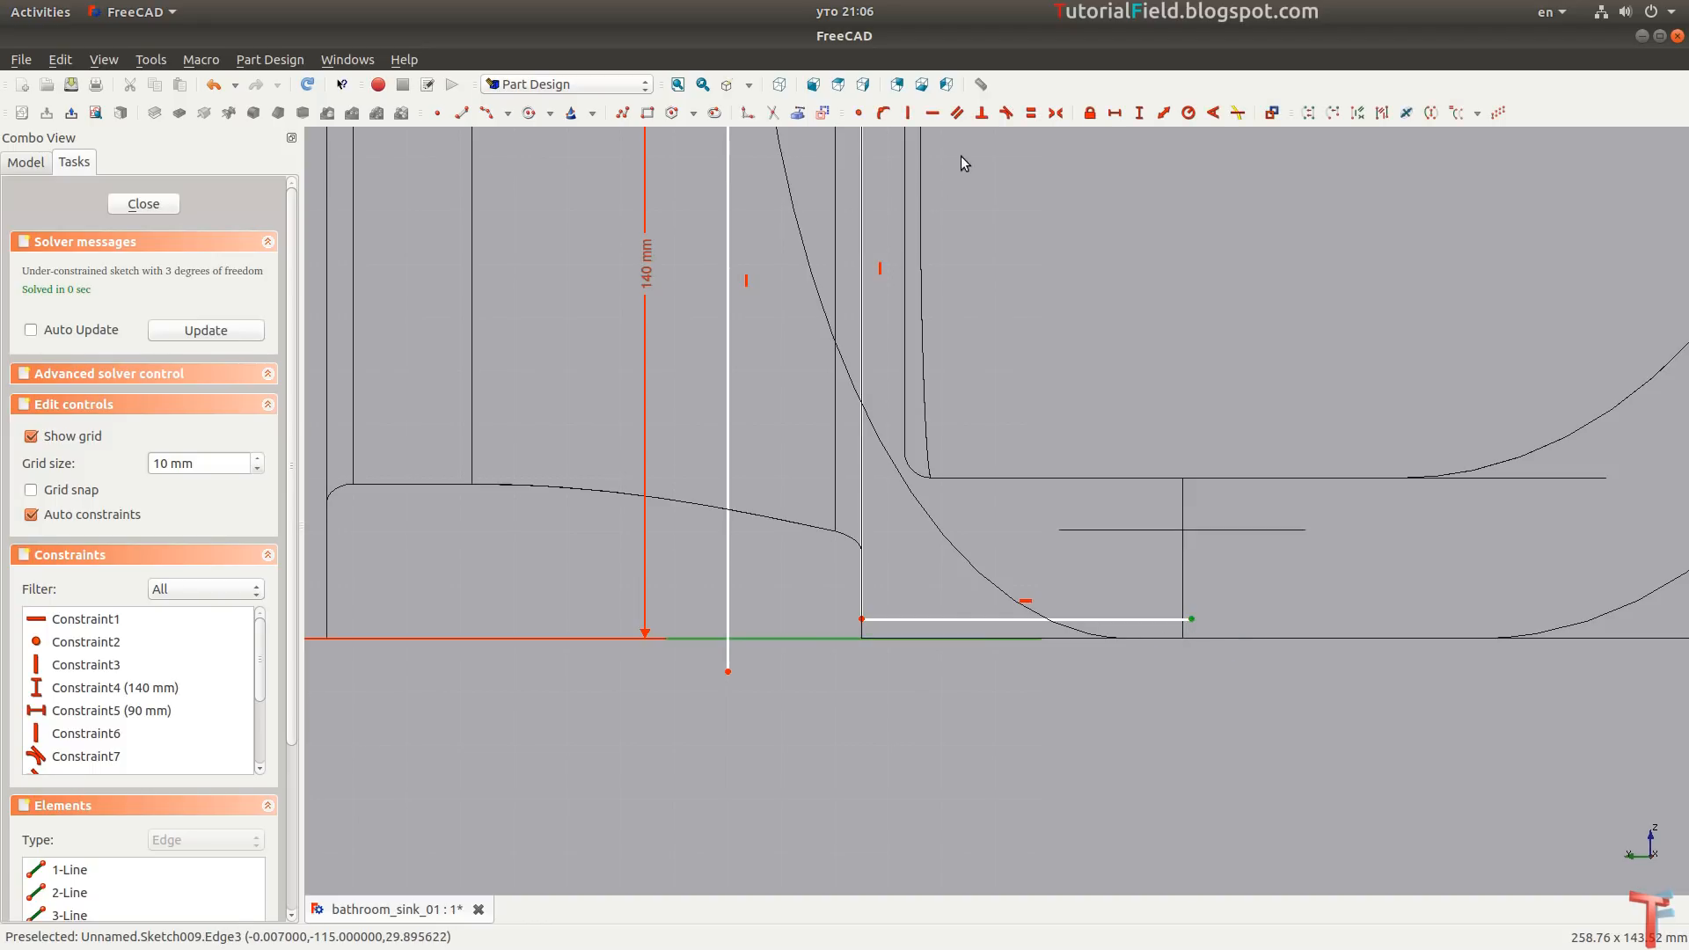
left_click(884, 118)
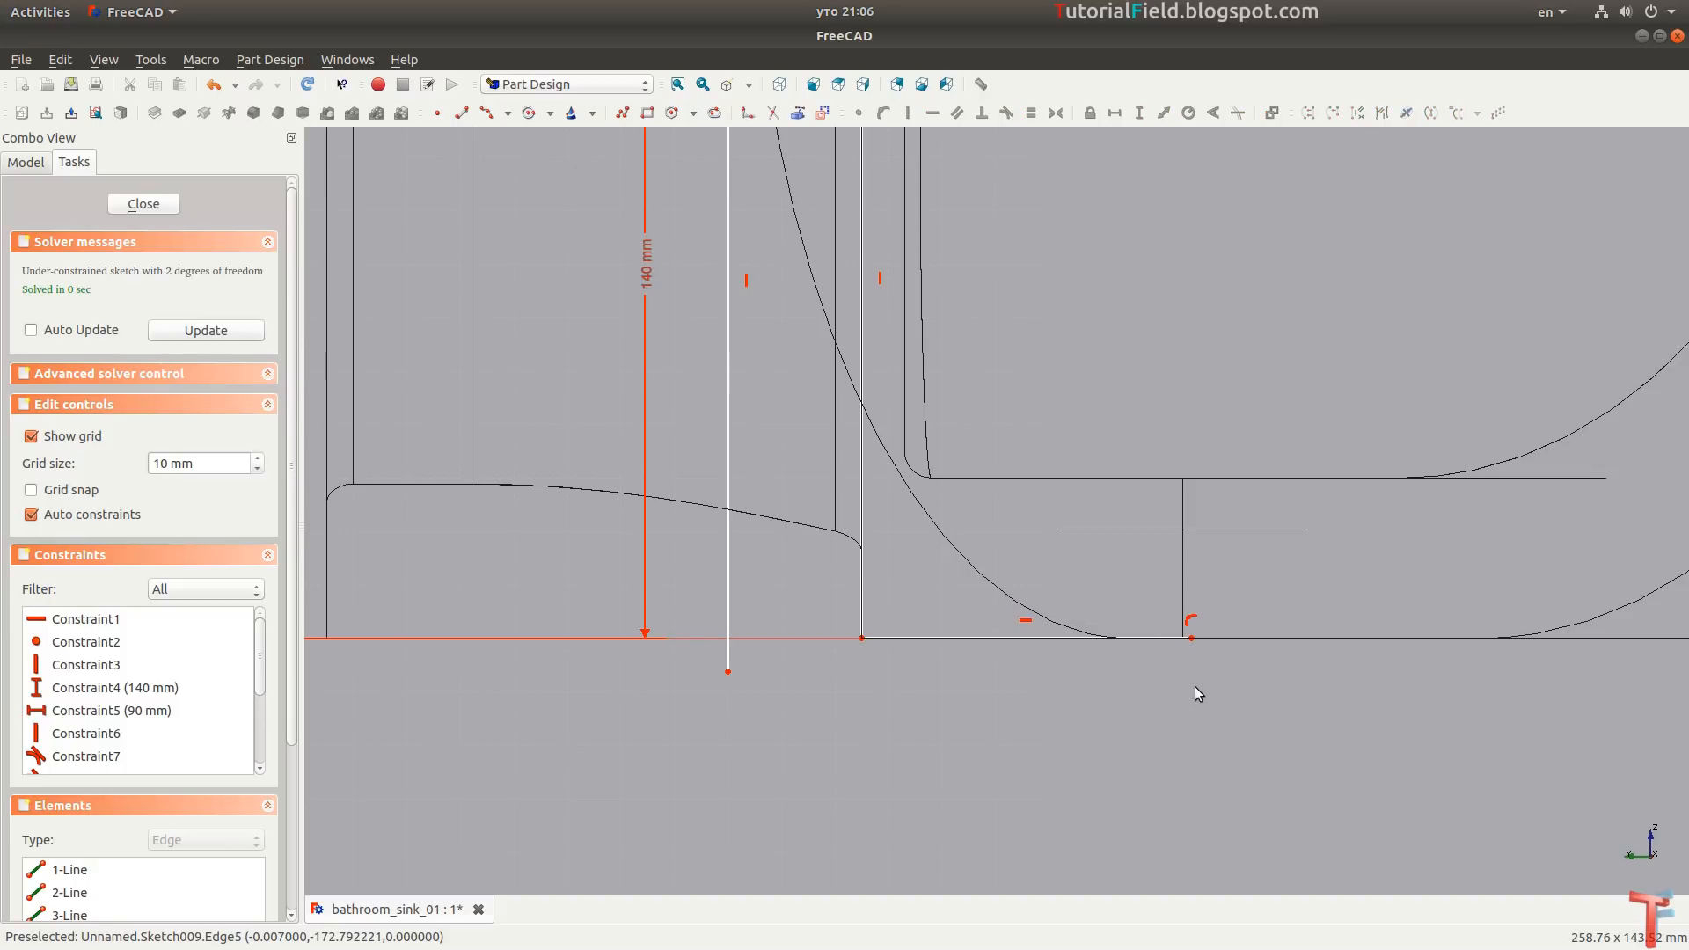
left_click(1192, 636)
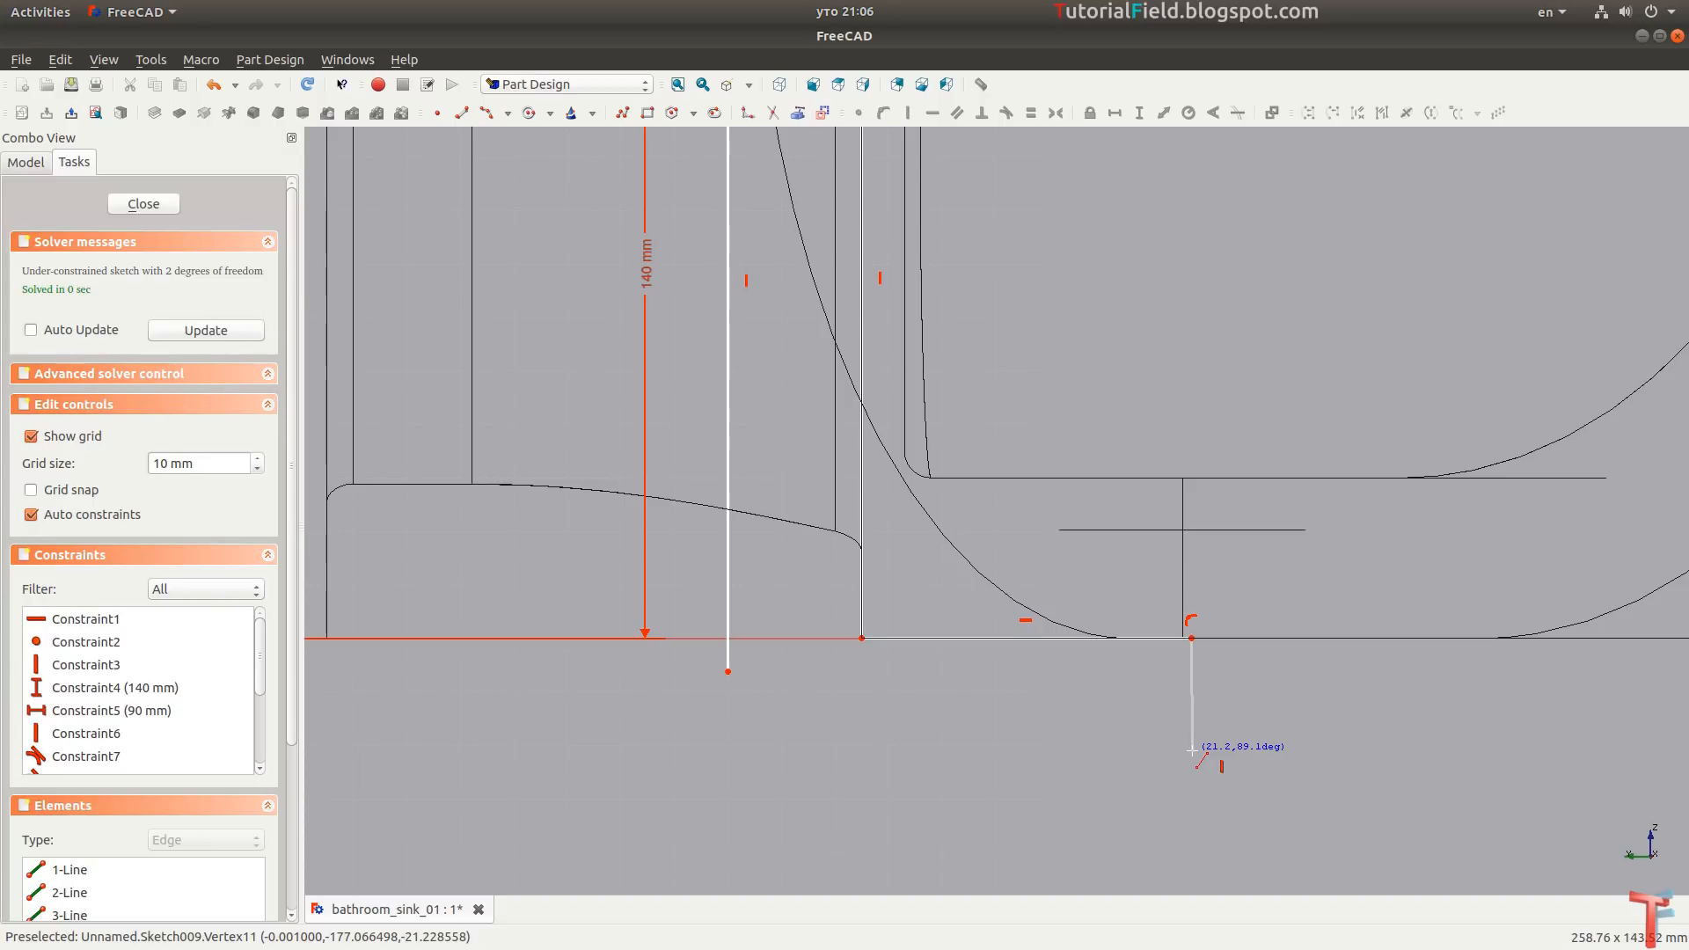
left_click(1192, 750)
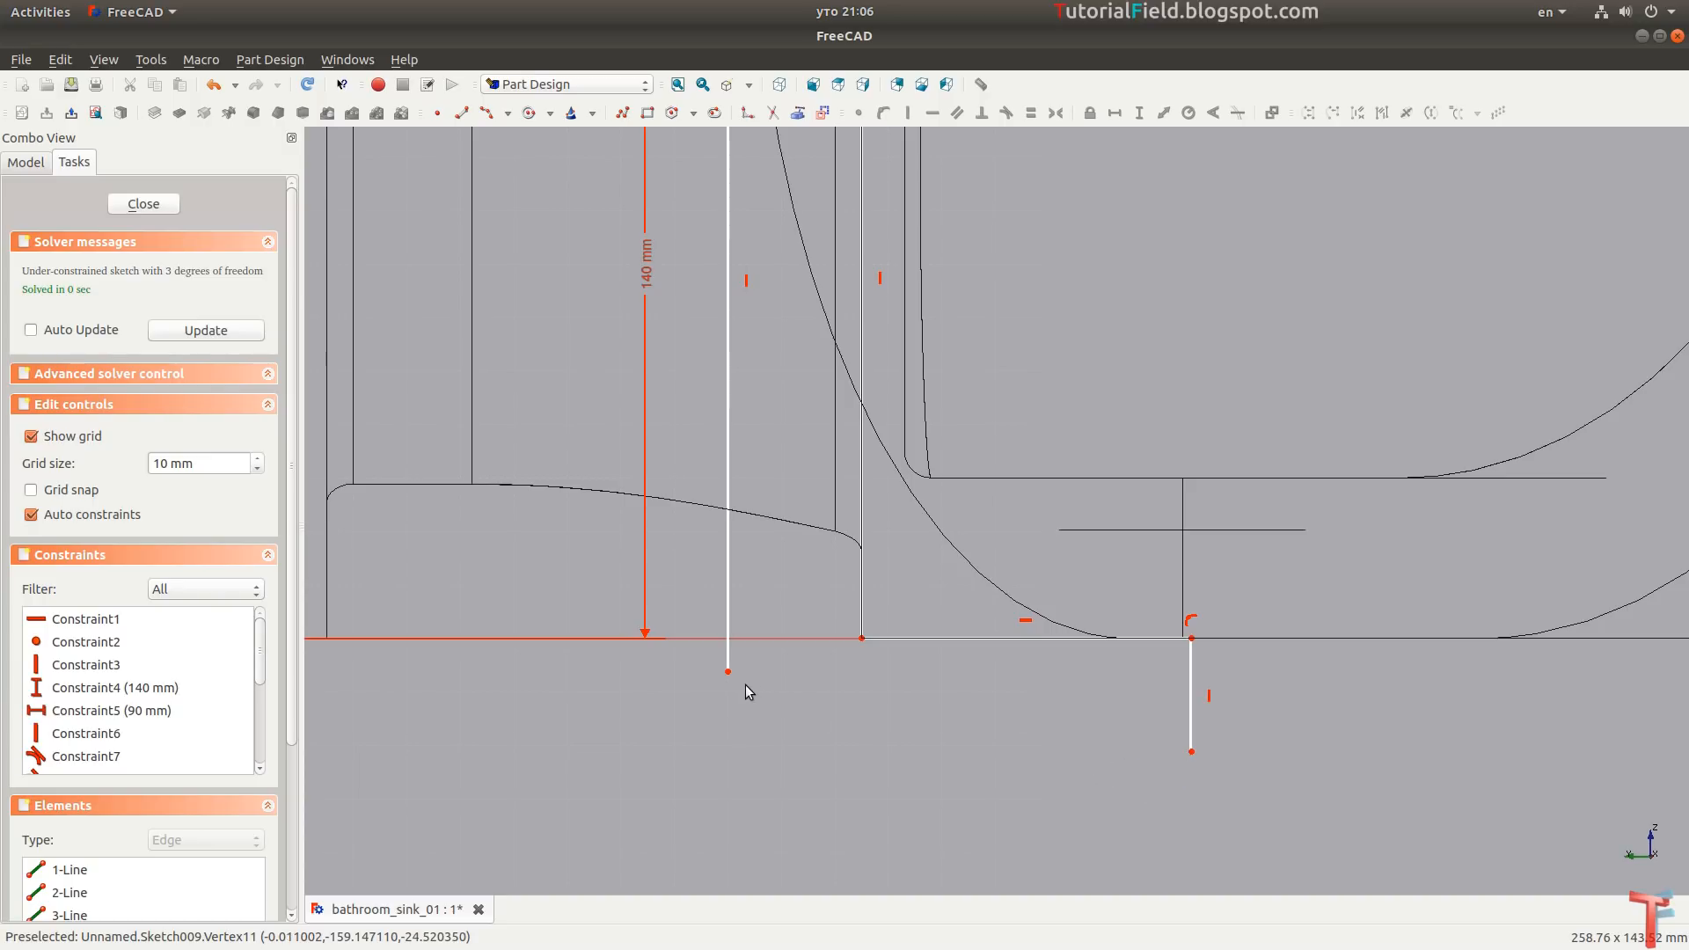
Draw a corner arc below the first vertical line and a horizontal line from its lower end to beneath the short vertical line.
middle_click_drag(863, 737, 846, 669)
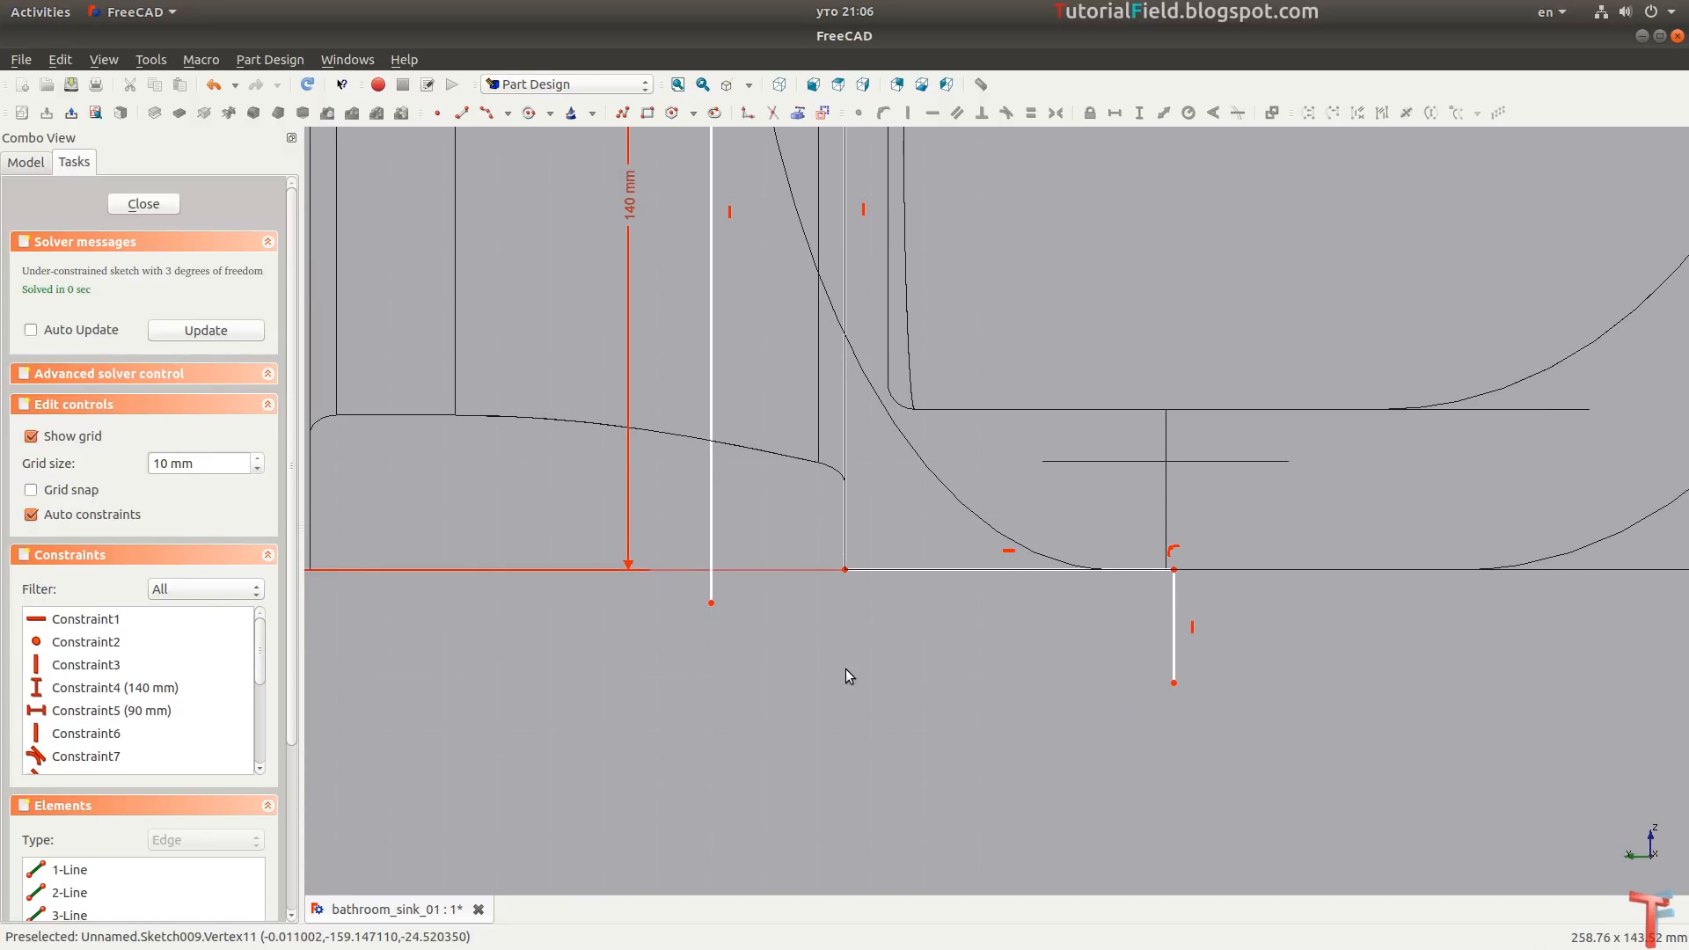
left_click(487, 112)
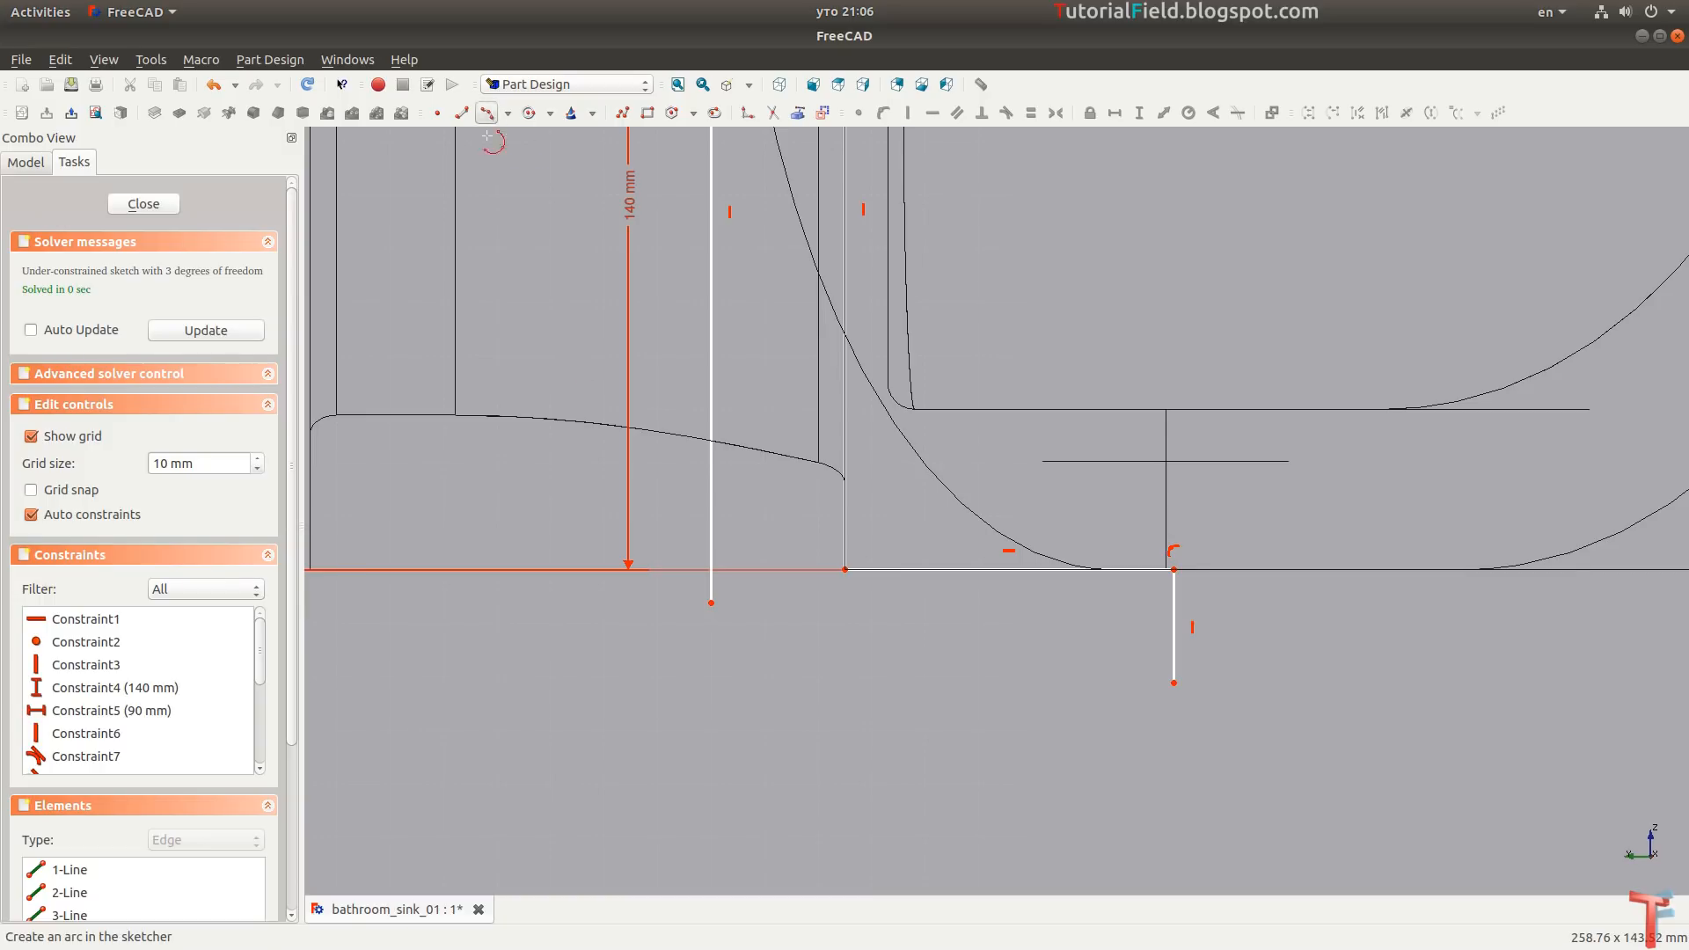
left_click(720, 625)
left_click(805, 696)
left_click(806, 696)
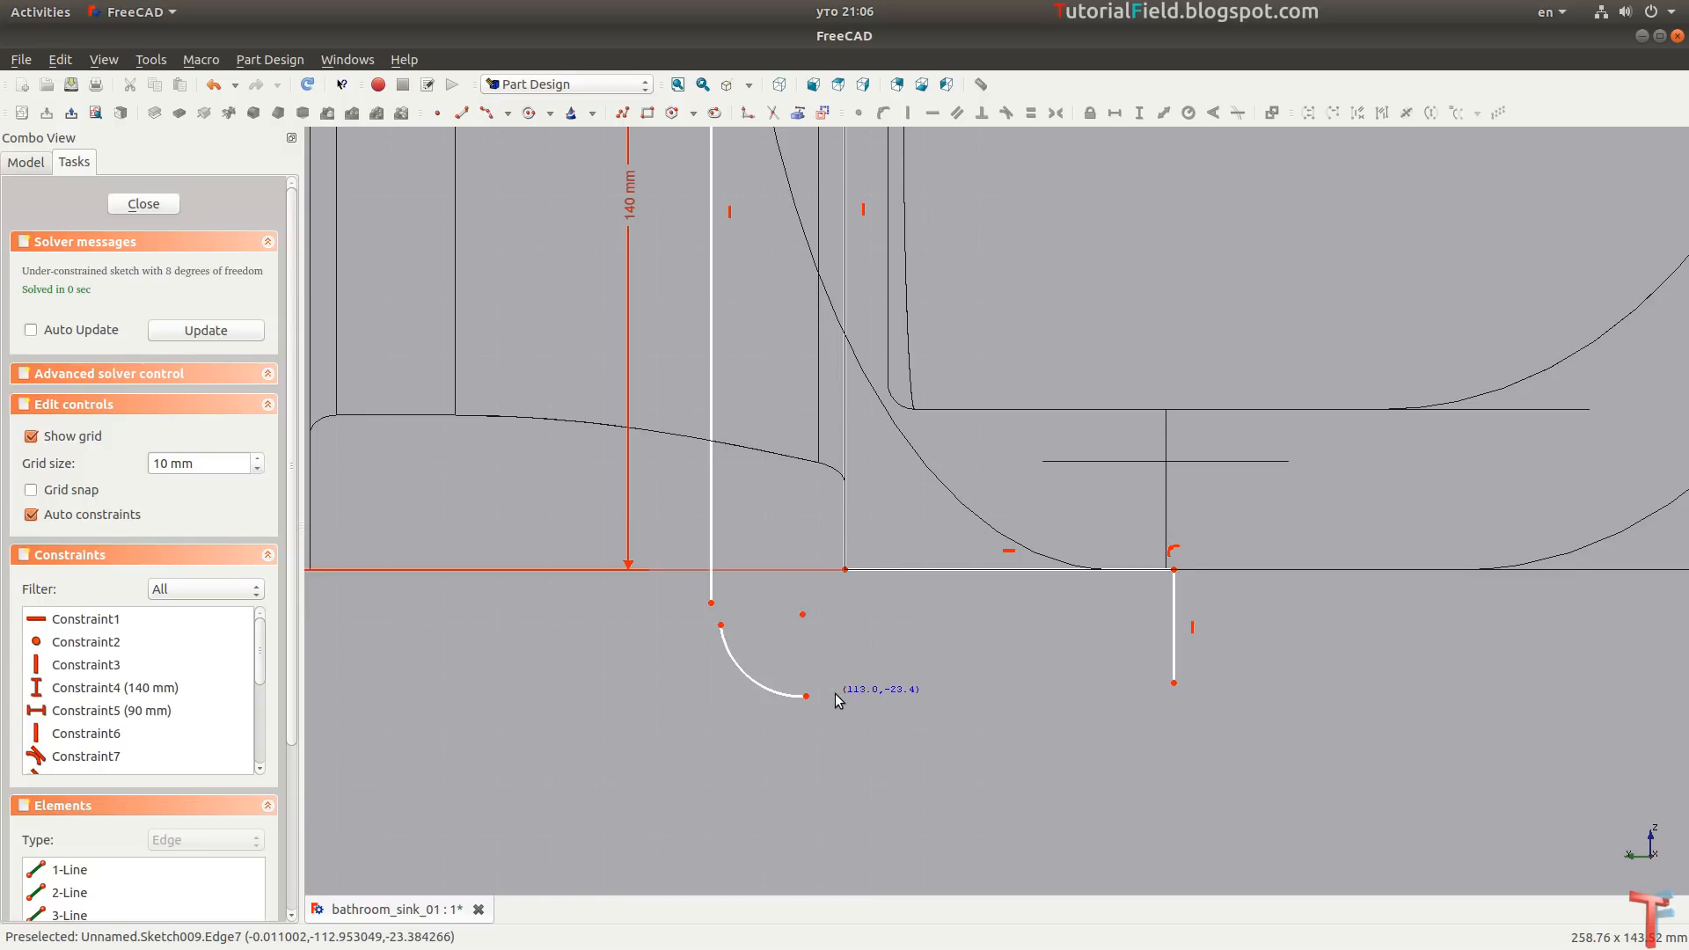
left_click(805, 696)
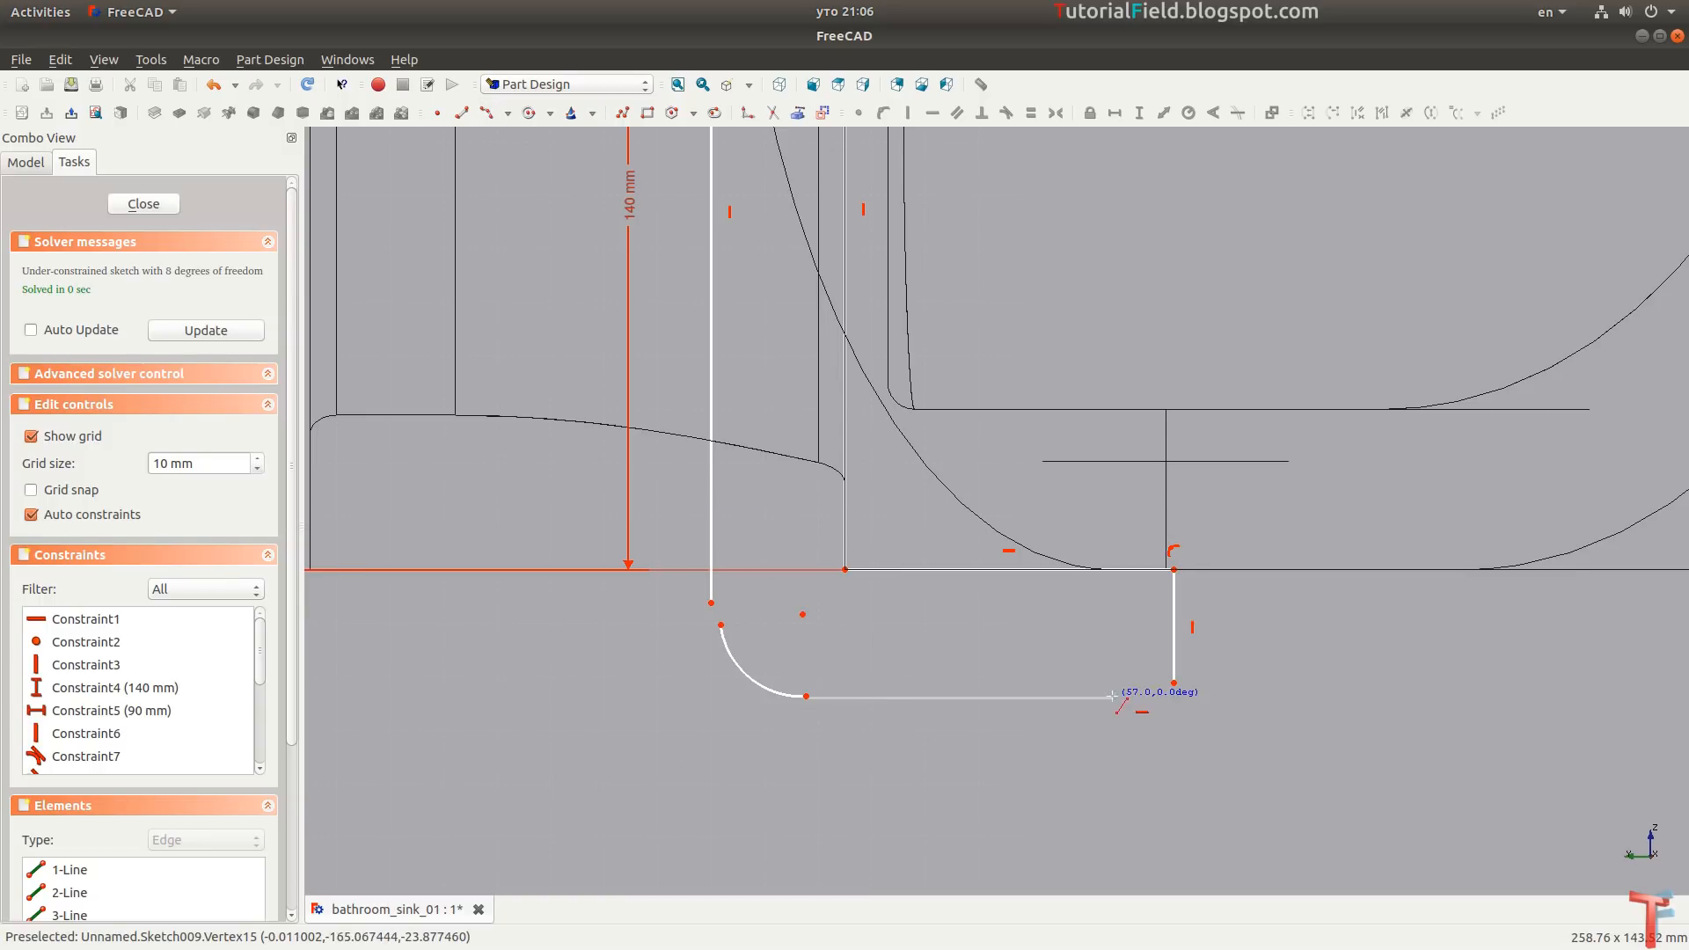
left_click(1176, 696)
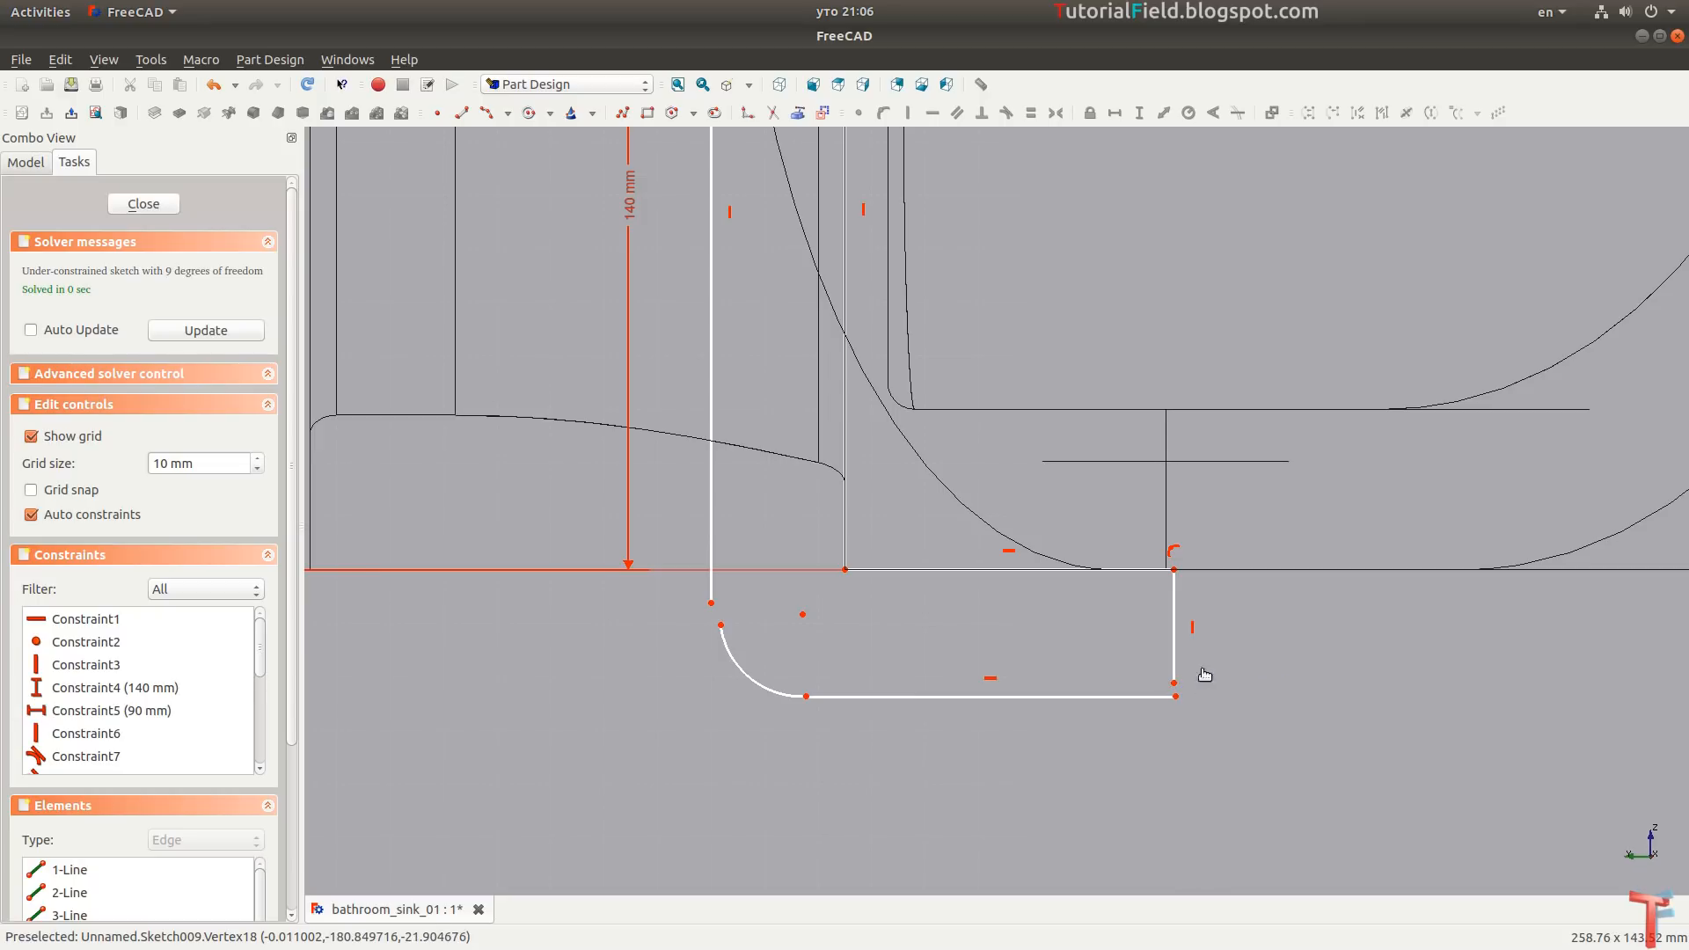
Close the lower profile by making its open endpoints coincident, and constrain the corner arc's radius to 30 mm.
key("c")
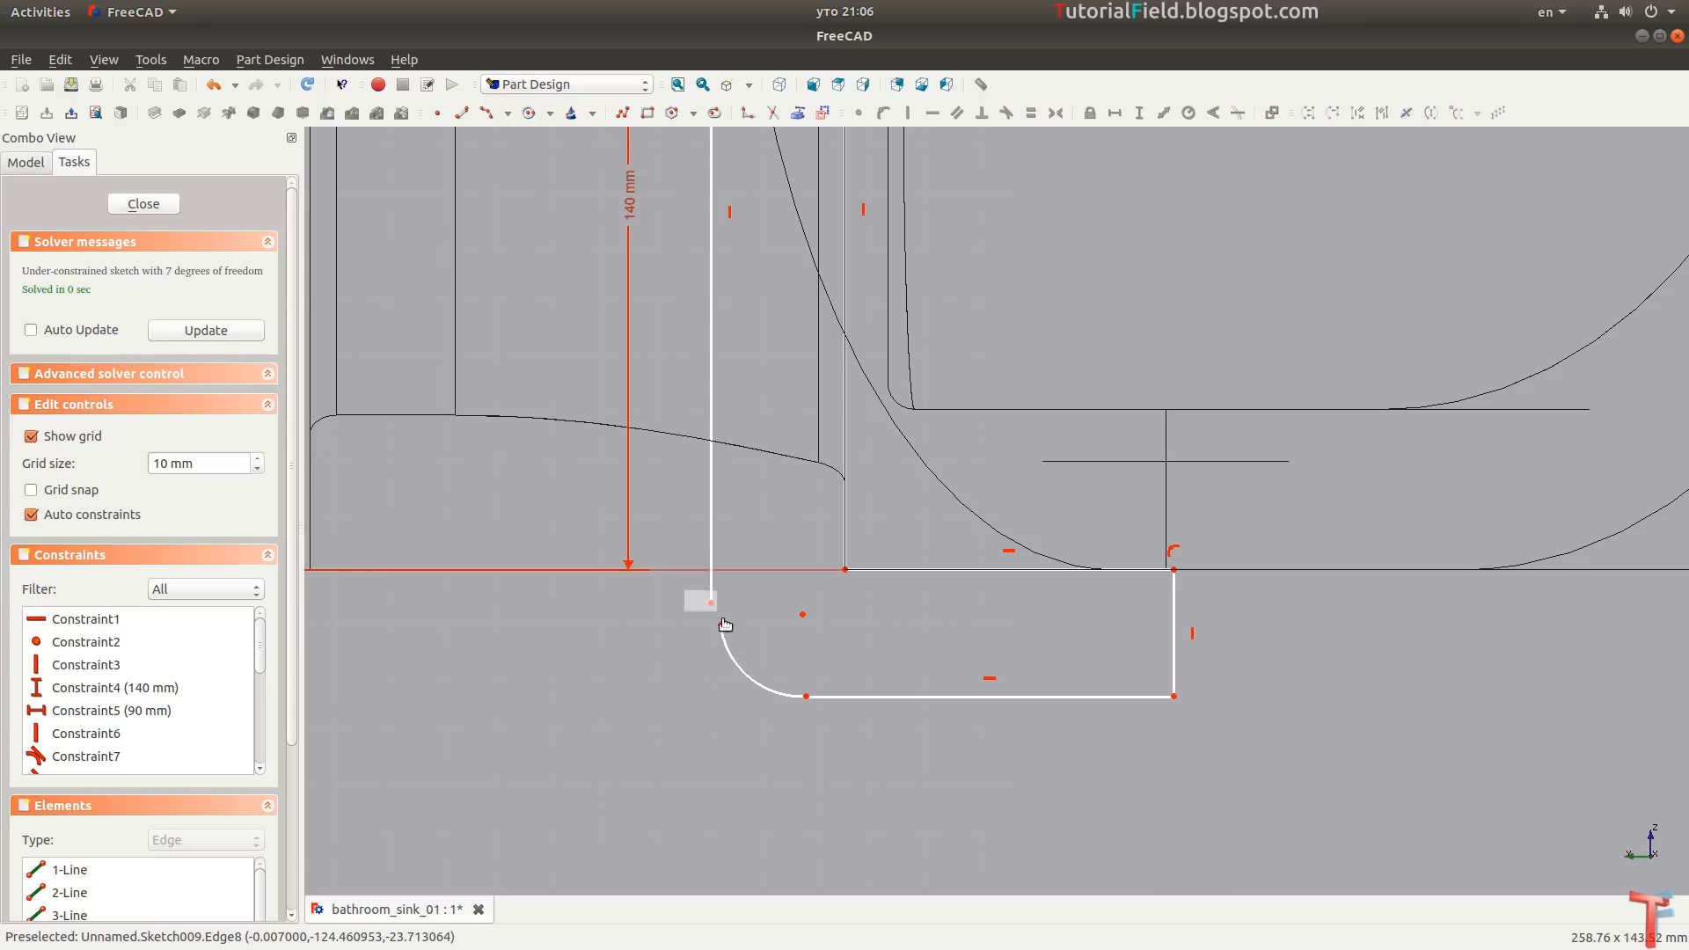
left_click_drag(723, 619, 737, 639)
key("c")
left_click(732, 674)
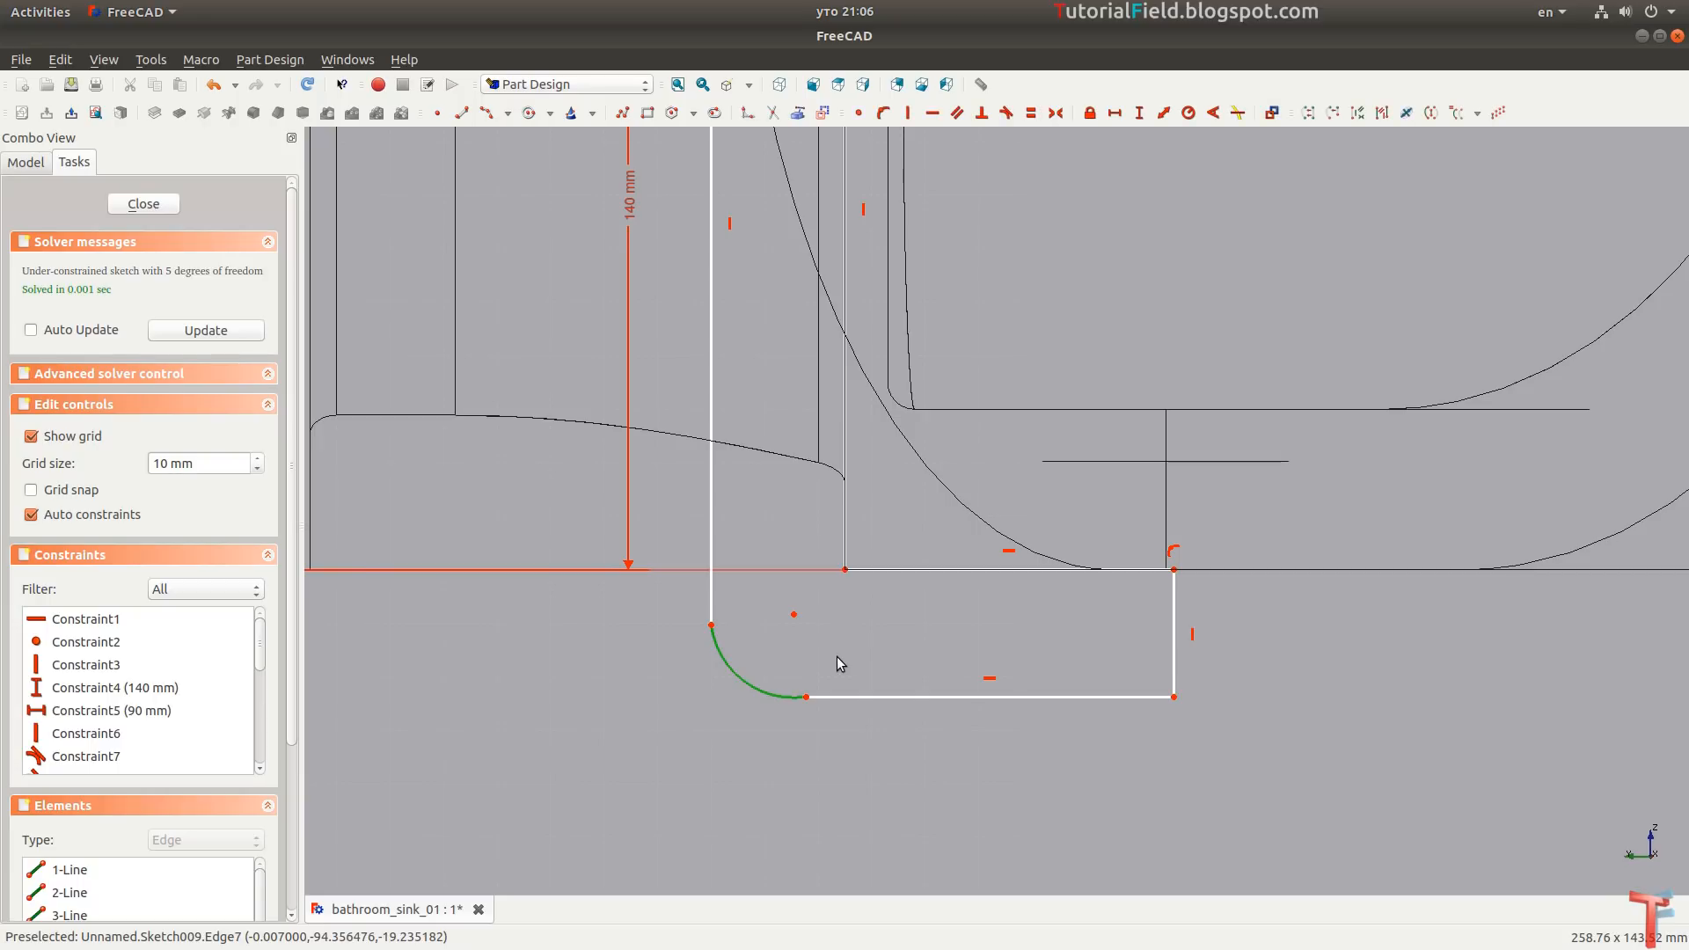
key("shift+r")
type("30")
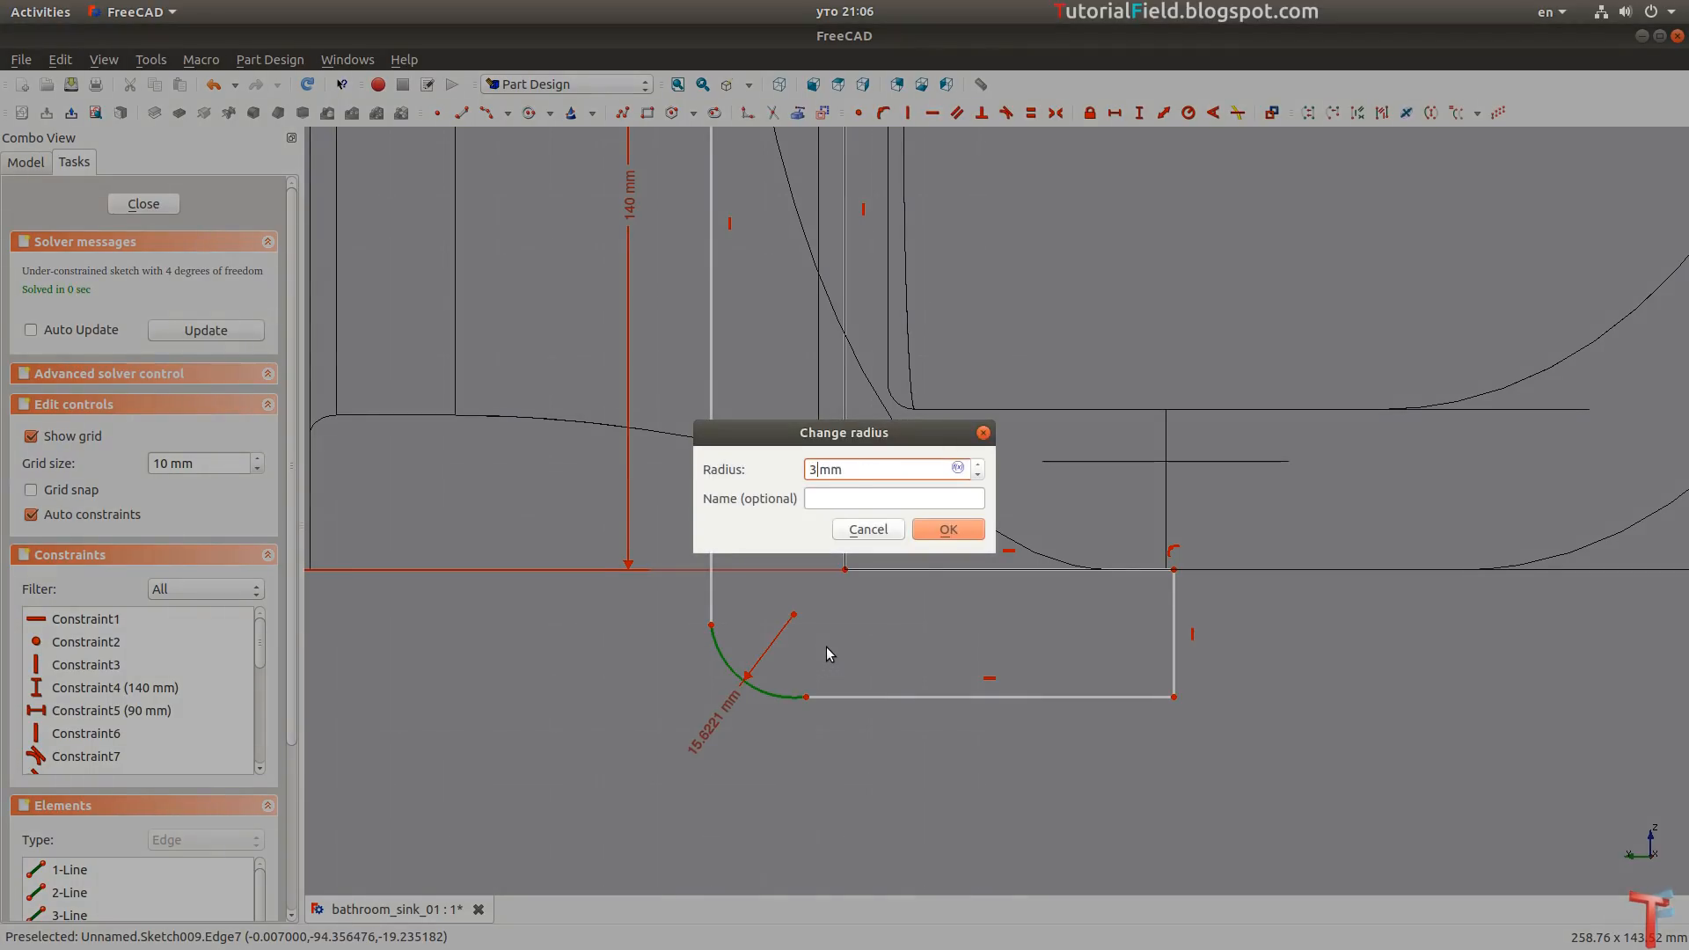
key("Return")
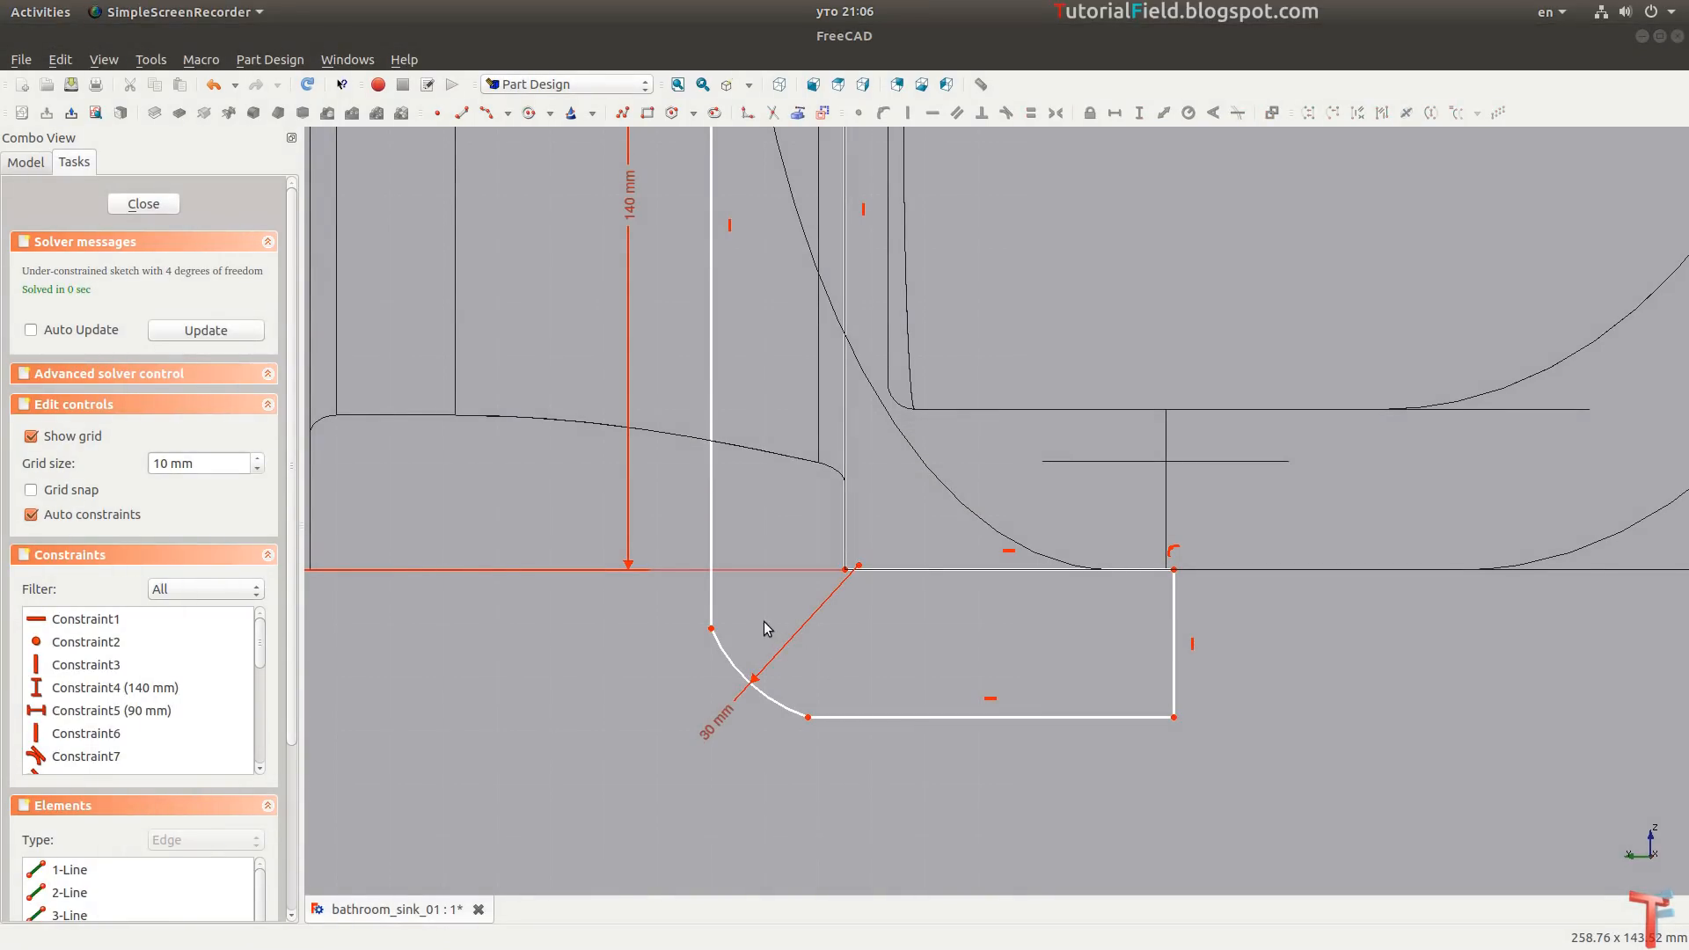
Replace the 30 mm arc's coincident end joints with tangent ones to the long vertical and bottom lines, and shift the arc slightly lower.
left_click_drag(735, 622, 716, 670)
key("Delete")
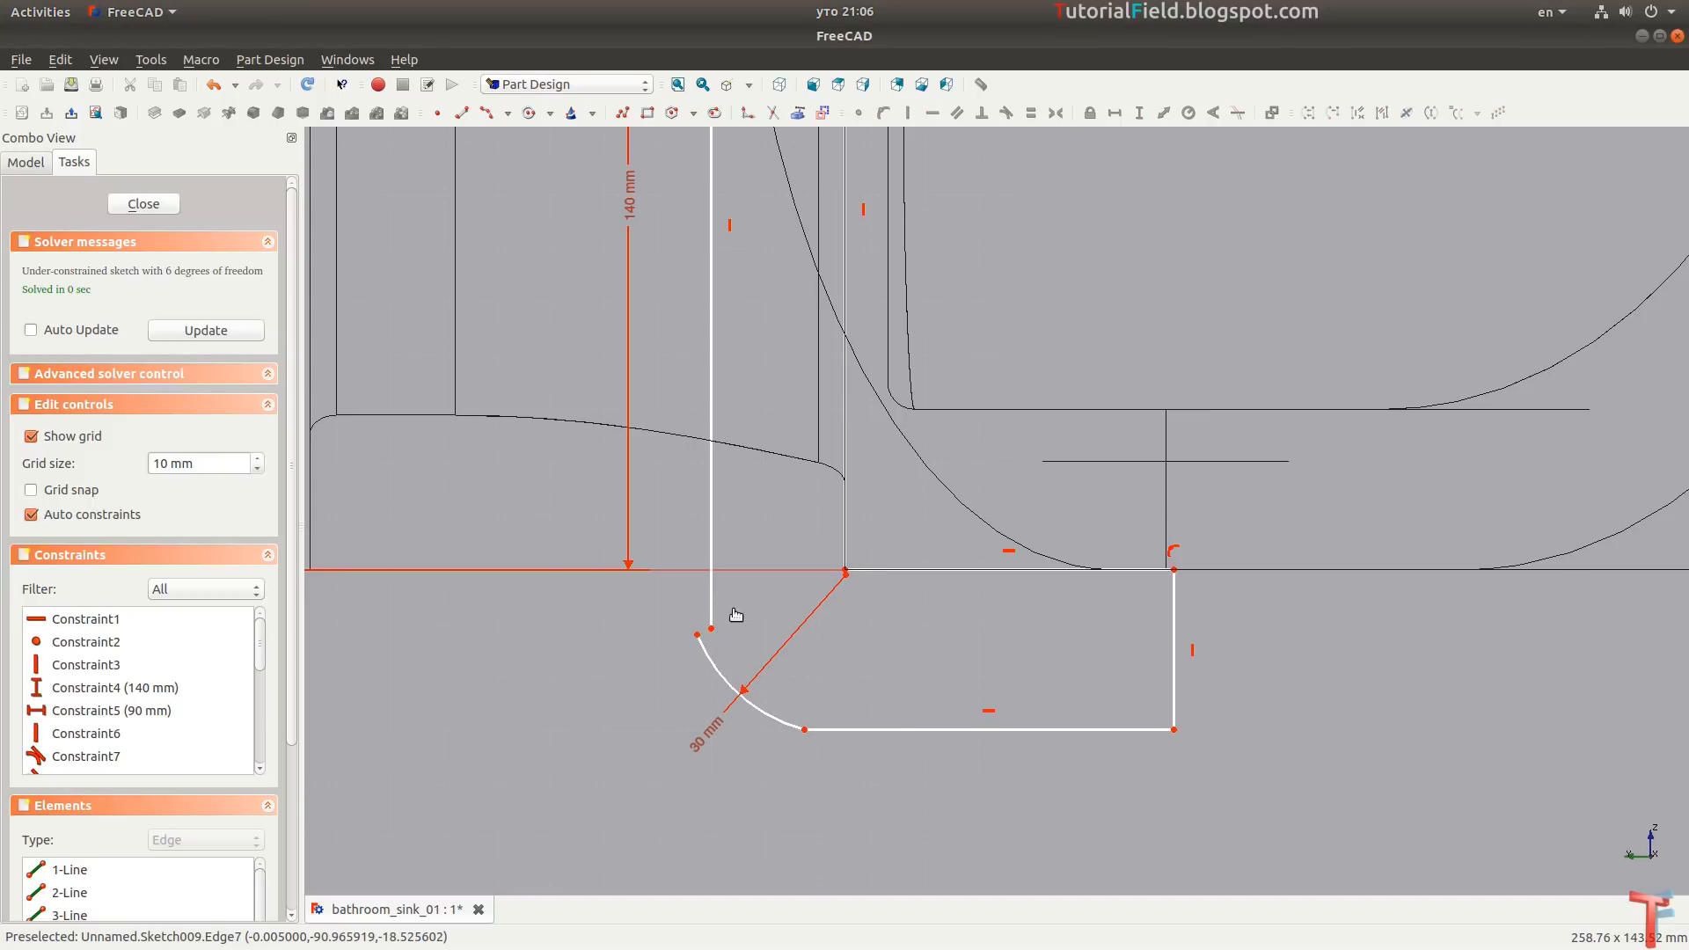
left_click_drag(731, 609, 665, 668)
key("t")
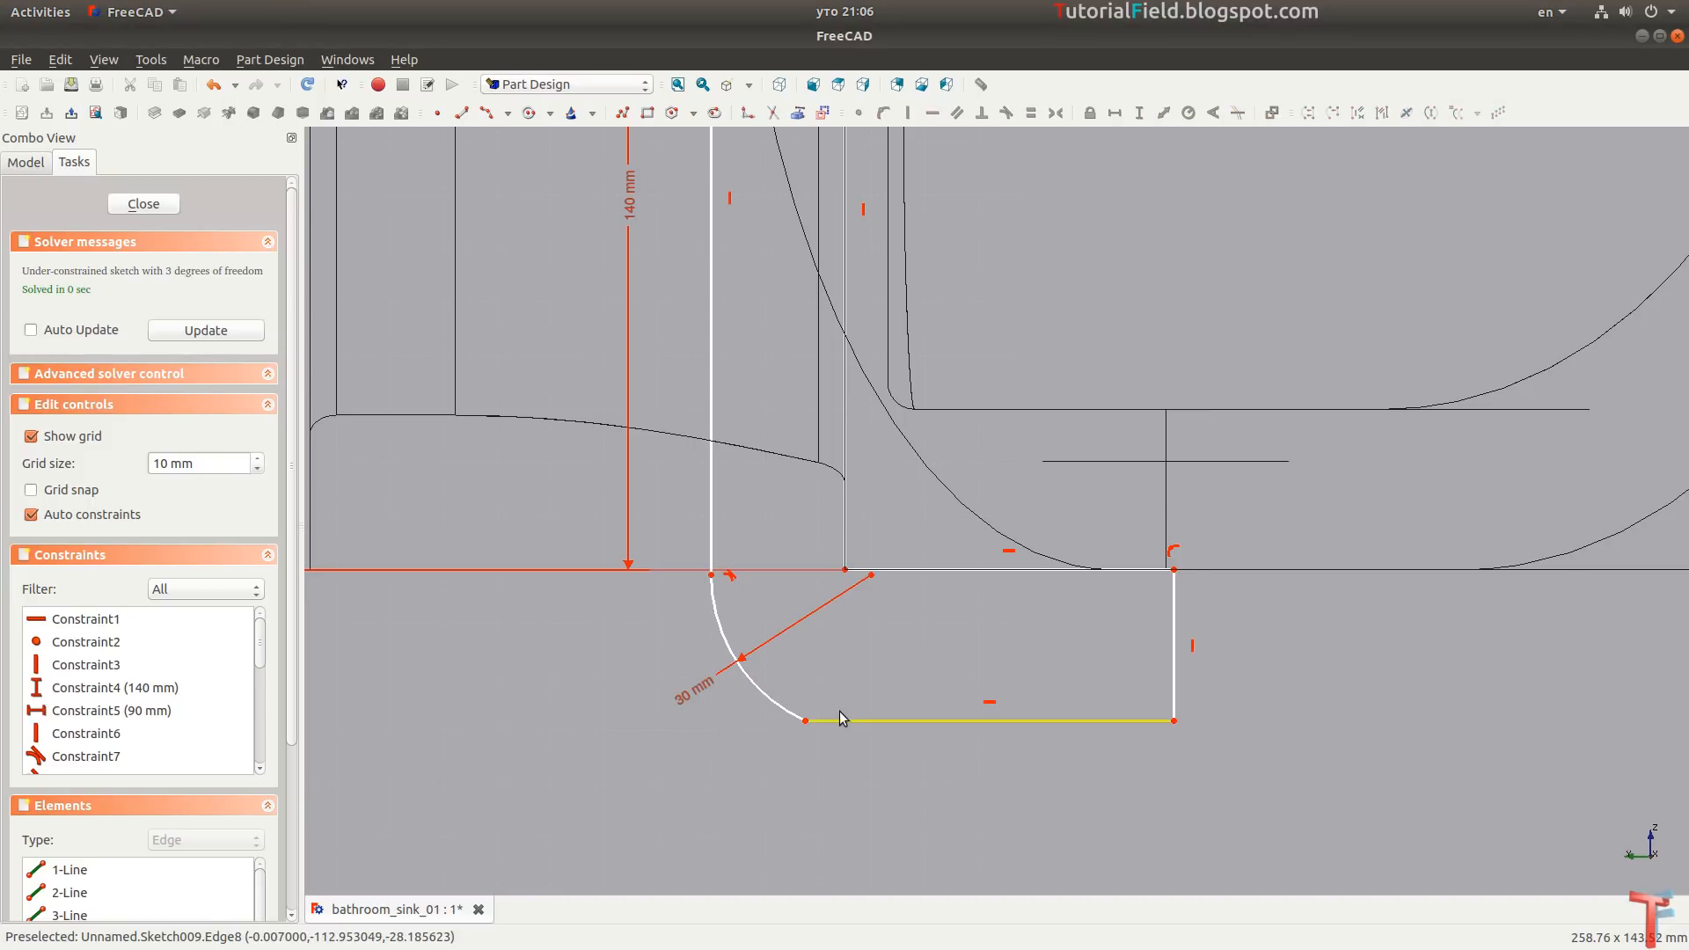
left_click_drag(839, 709, 765, 746)
key("Delete")
key("t")
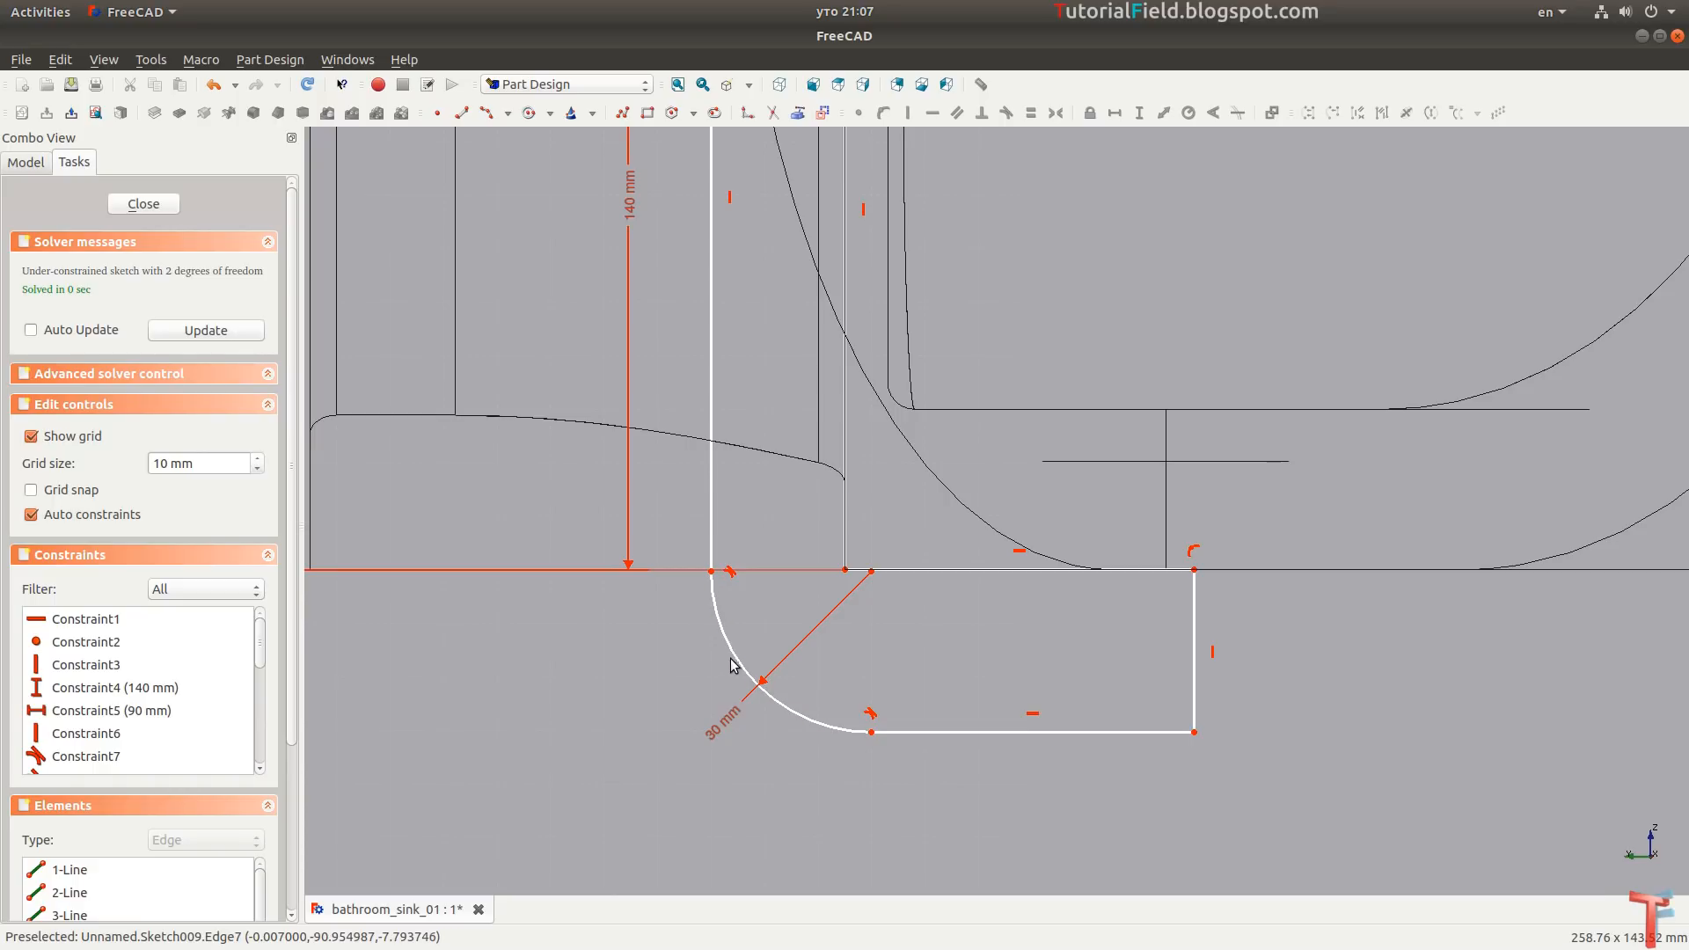
left_click_drag(730, 664, 733, 686)
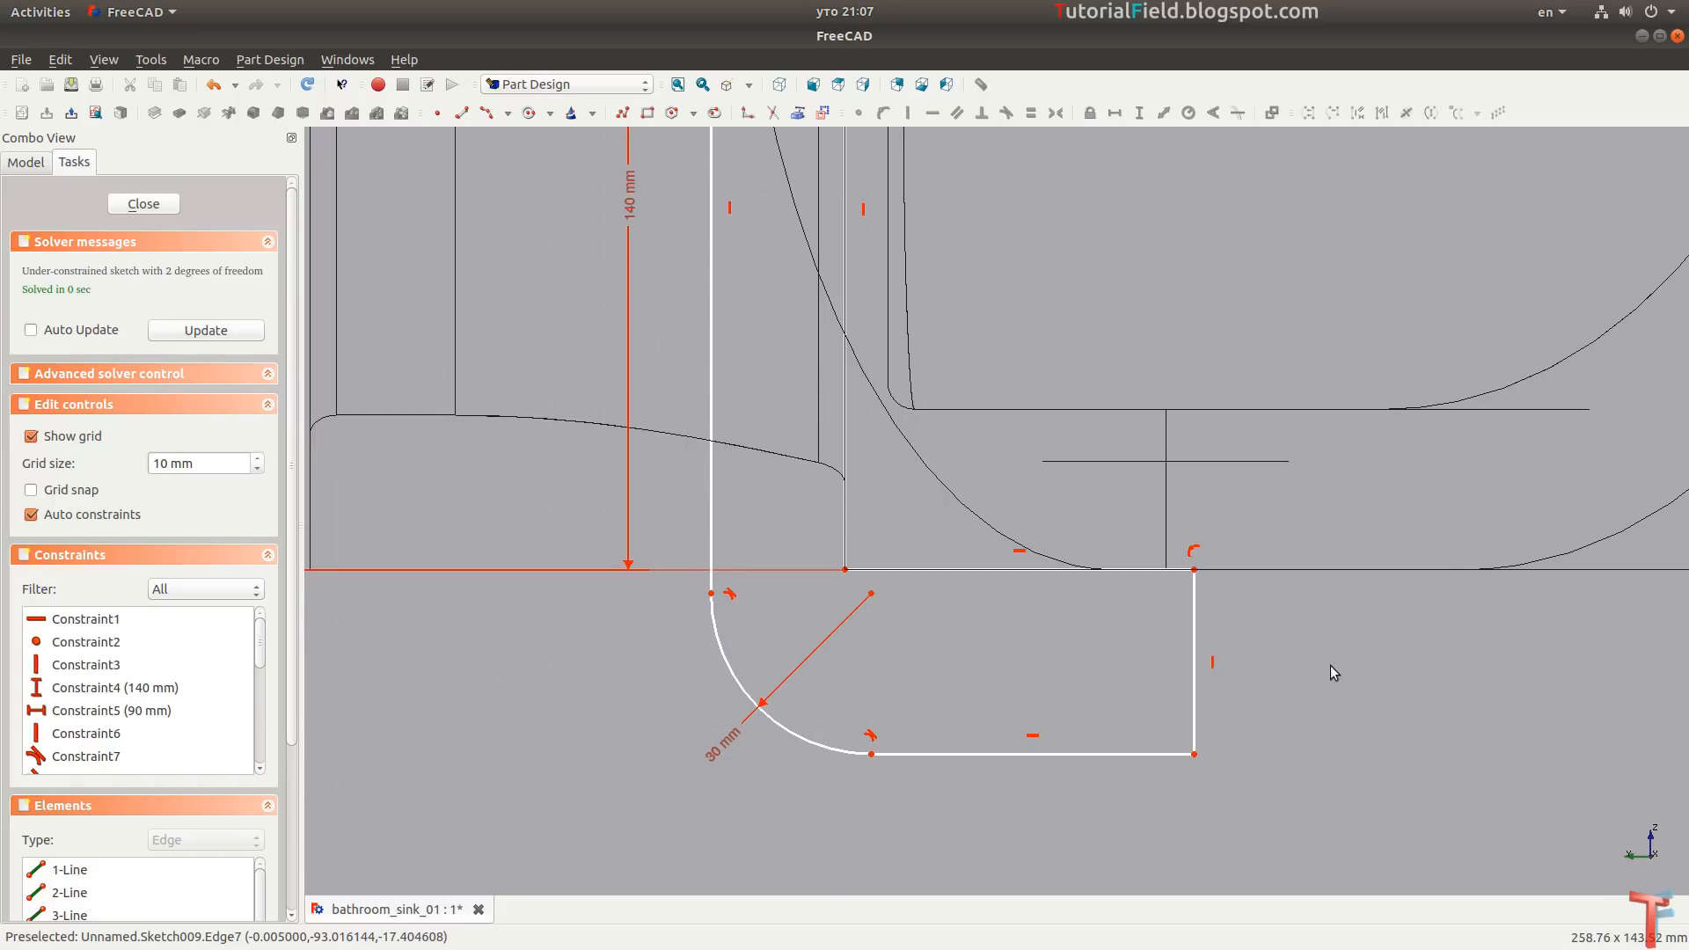
Constrain the short vertical line's length to 35 mm and move the dimension outside the profile.
middle_click_drag(1238, 687, 1122, 679)
left_click(1075, 686)
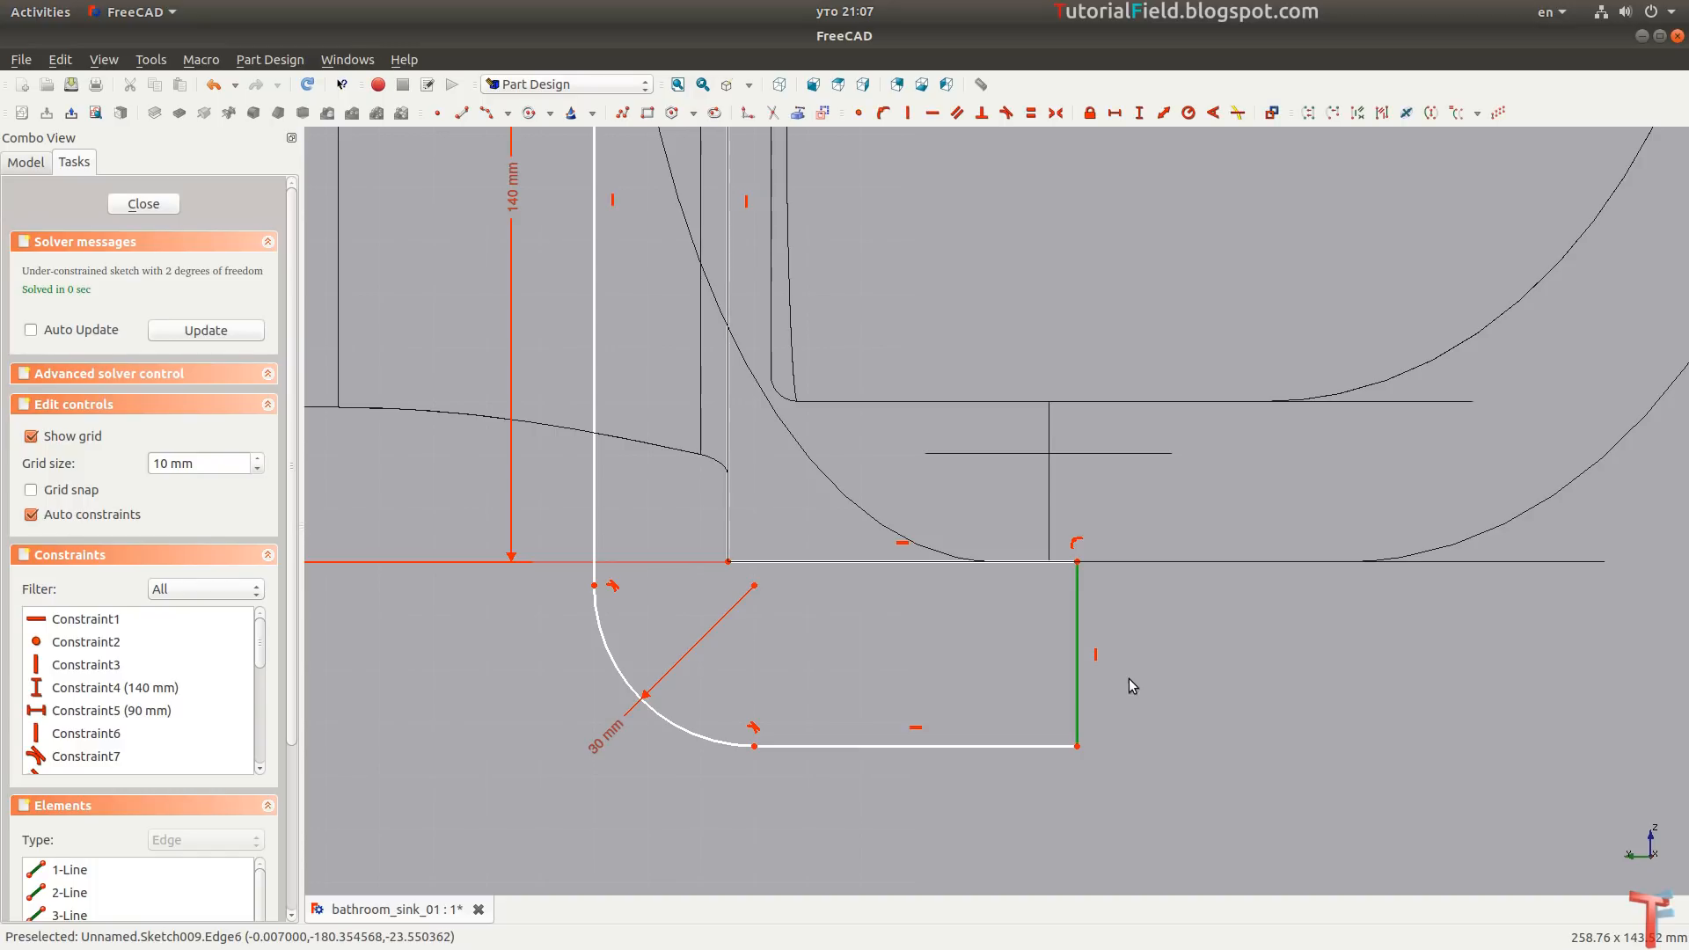
key("i")
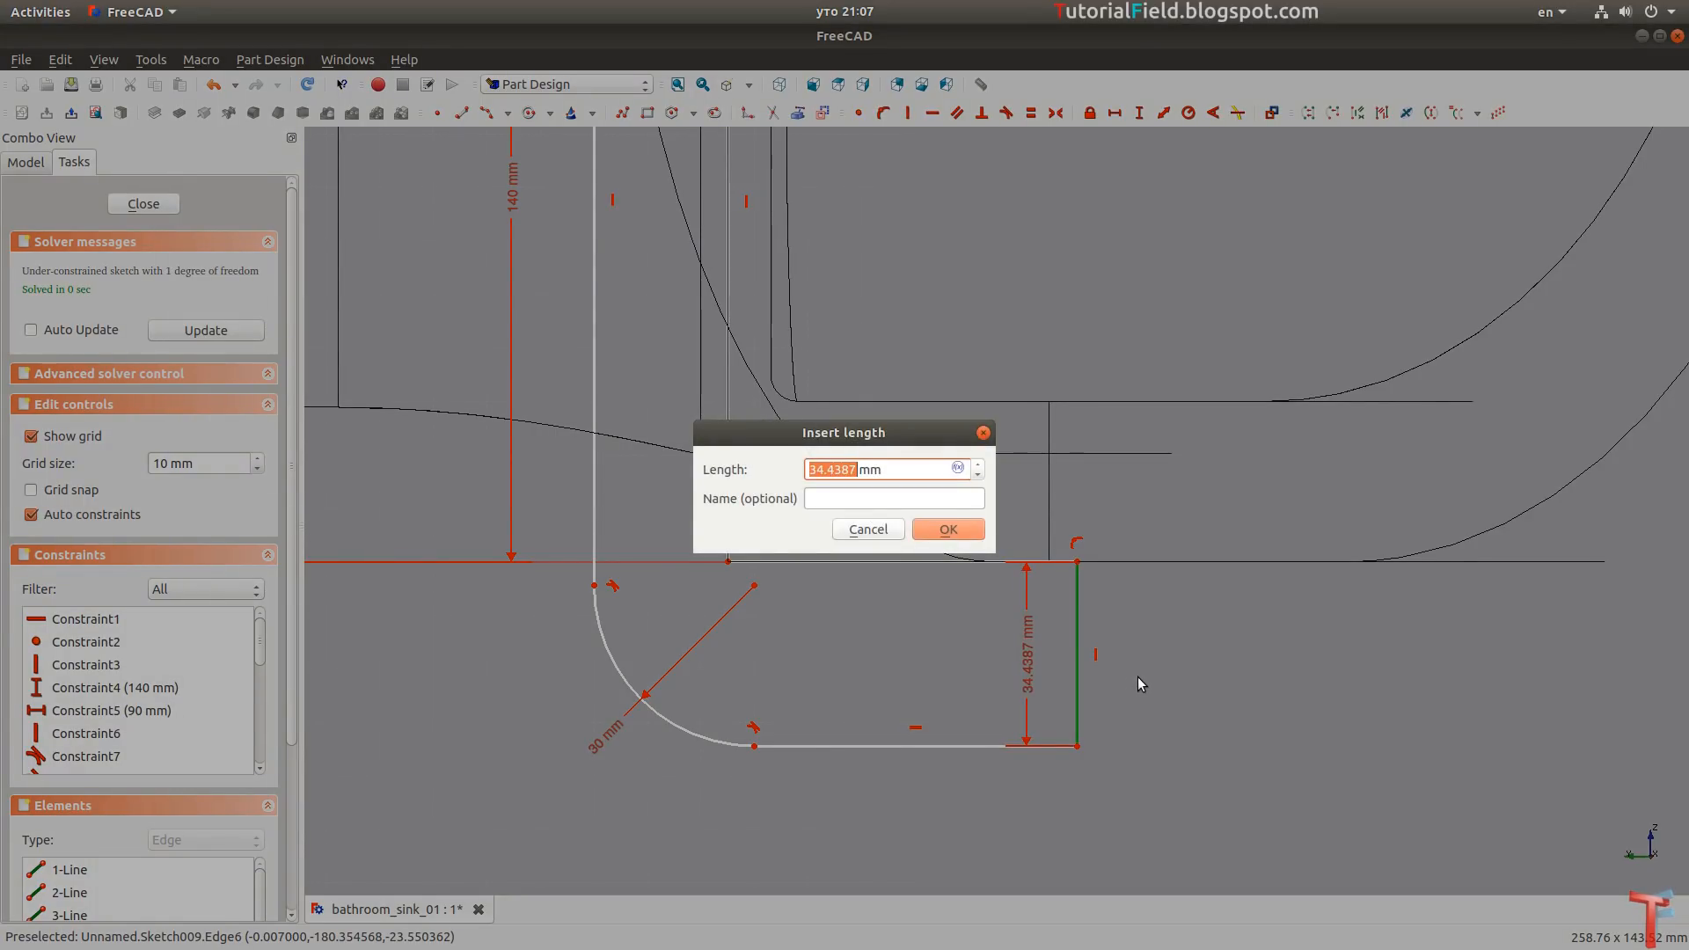
type("36")
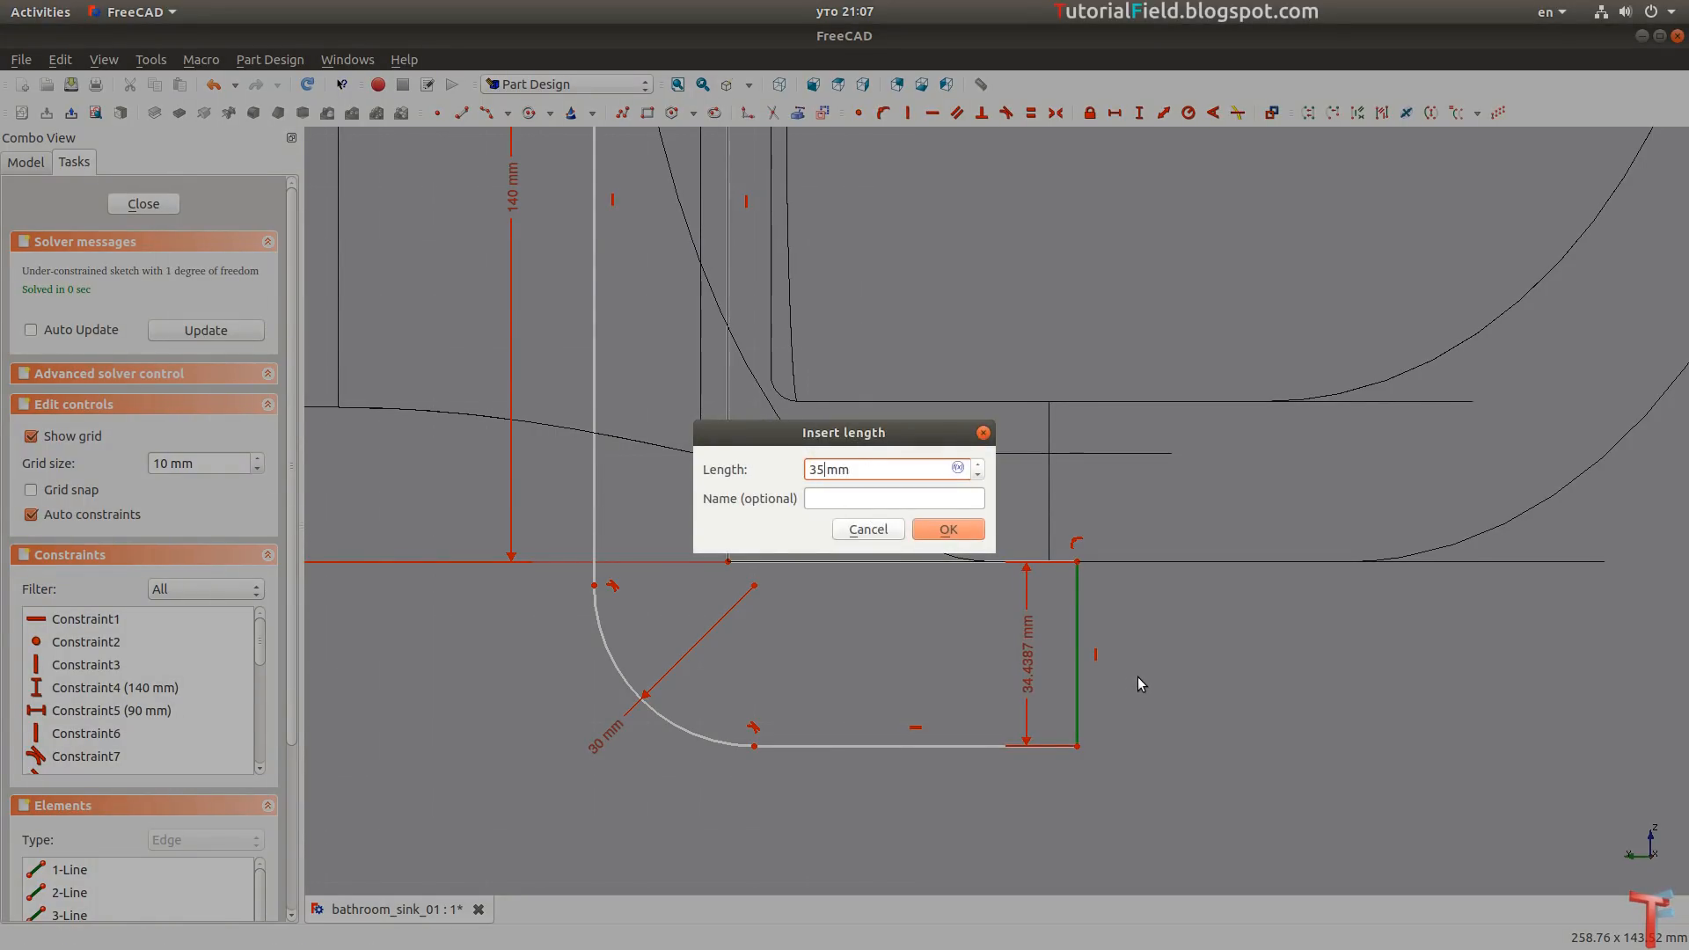
key("Return")
left_click_drag(1037, 670, 1144, 679)
Constrain the profile's lower outer corner to a horizontal distance of 210 mm from the origin and place the dimension below the profile.
left_click_drag(1076, 743, 1098, 745)
left_click(1099, 744)
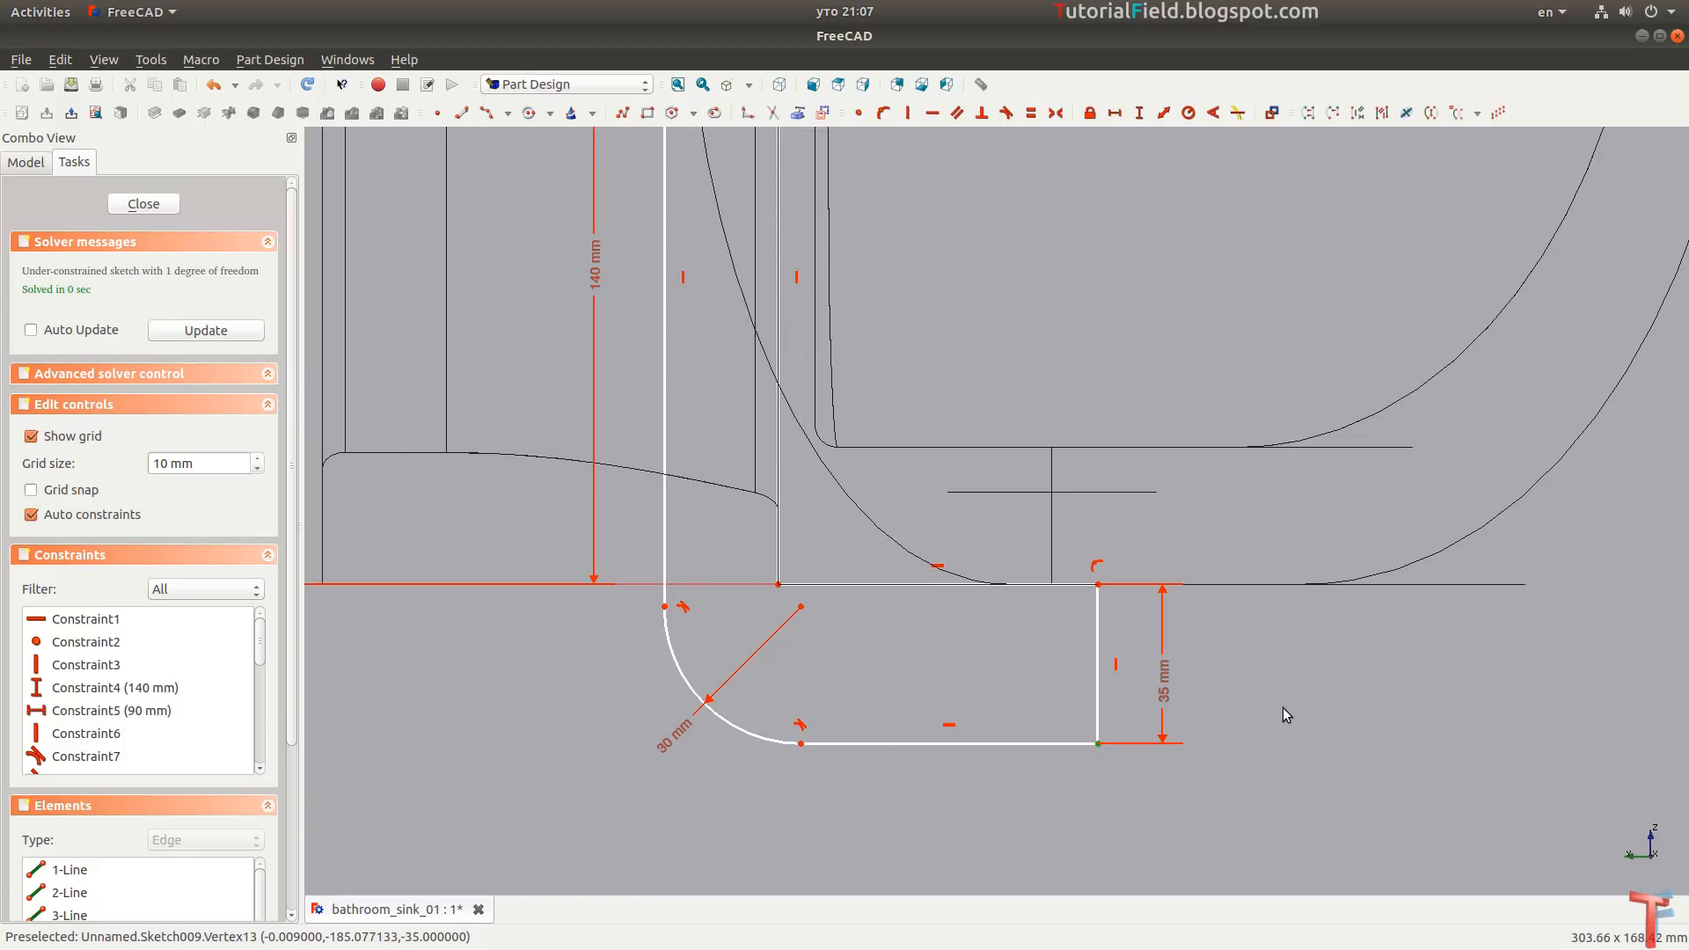
key("shift+h")
type("210")
key("Return")
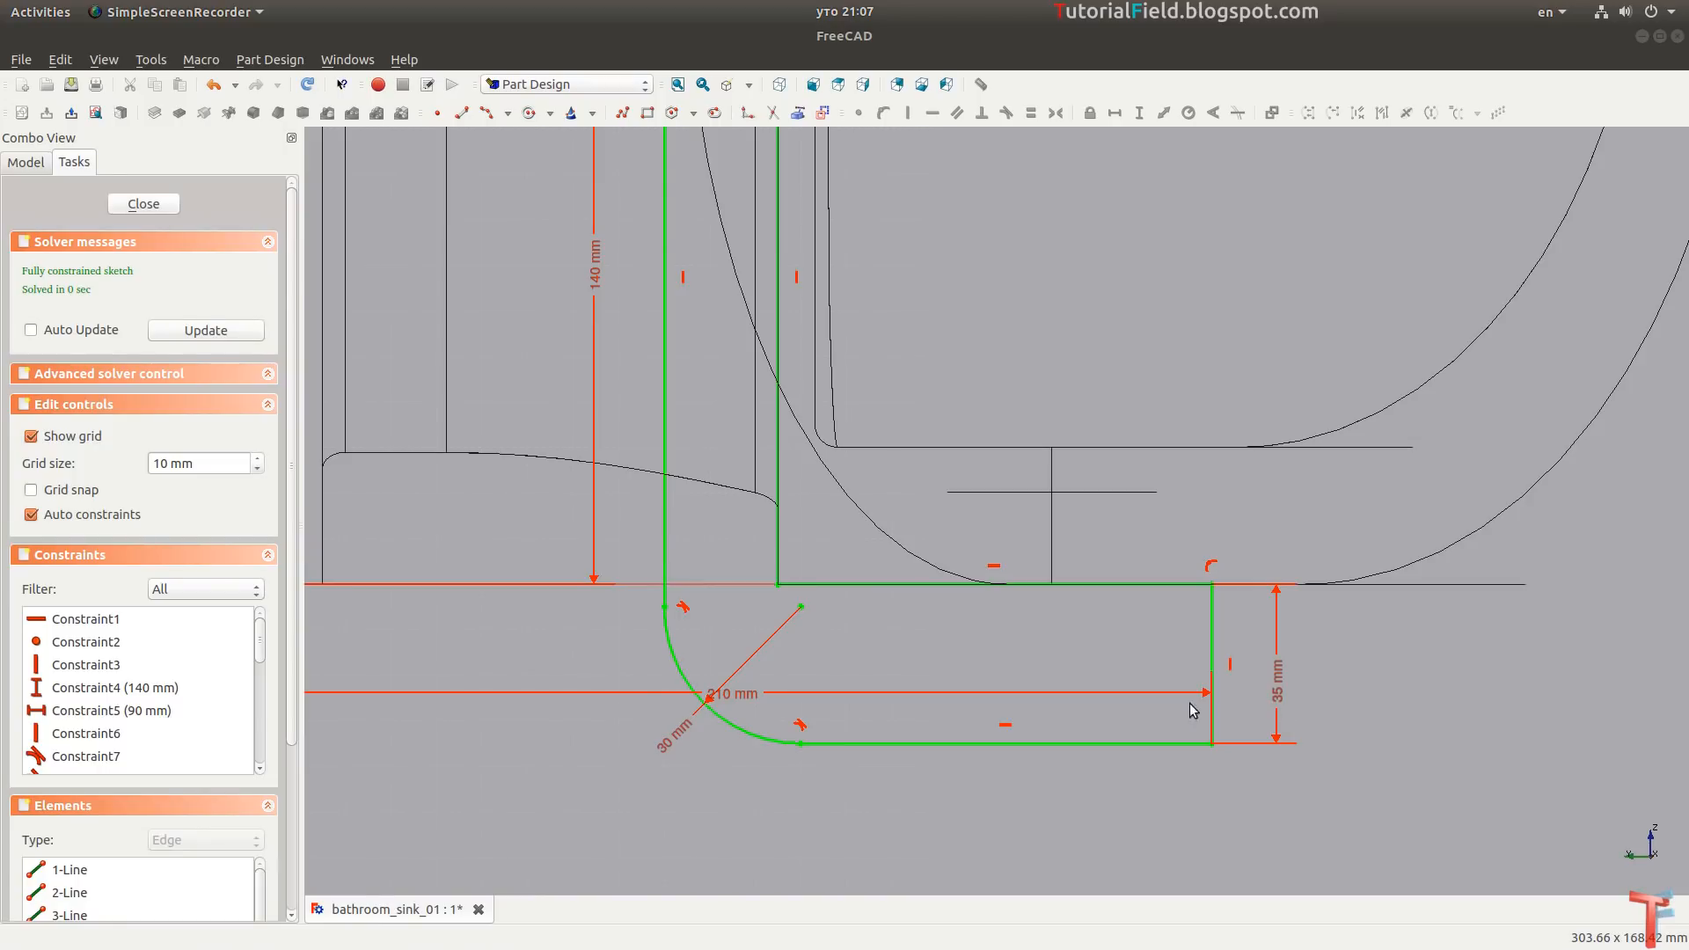
left_click_drag(733, 705, 733, 791)
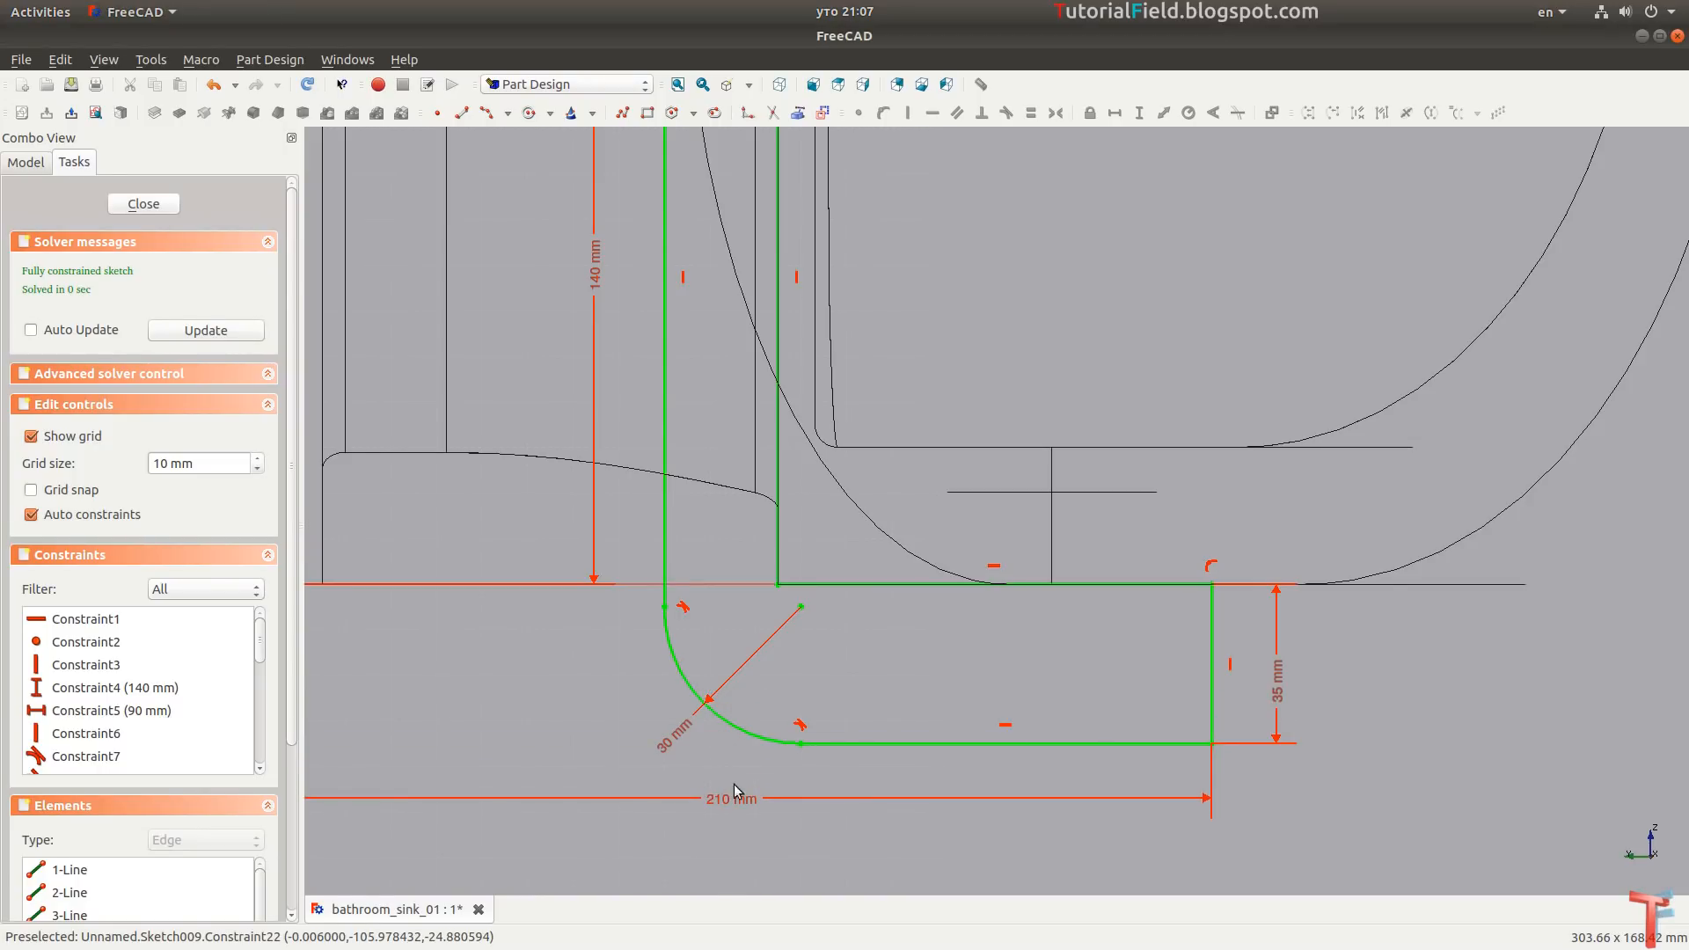
Close the profile sketch and leave sketch editing.
scroll(781, 518, "down", 2)
middle_click_drag(781, 519, 763, 539)
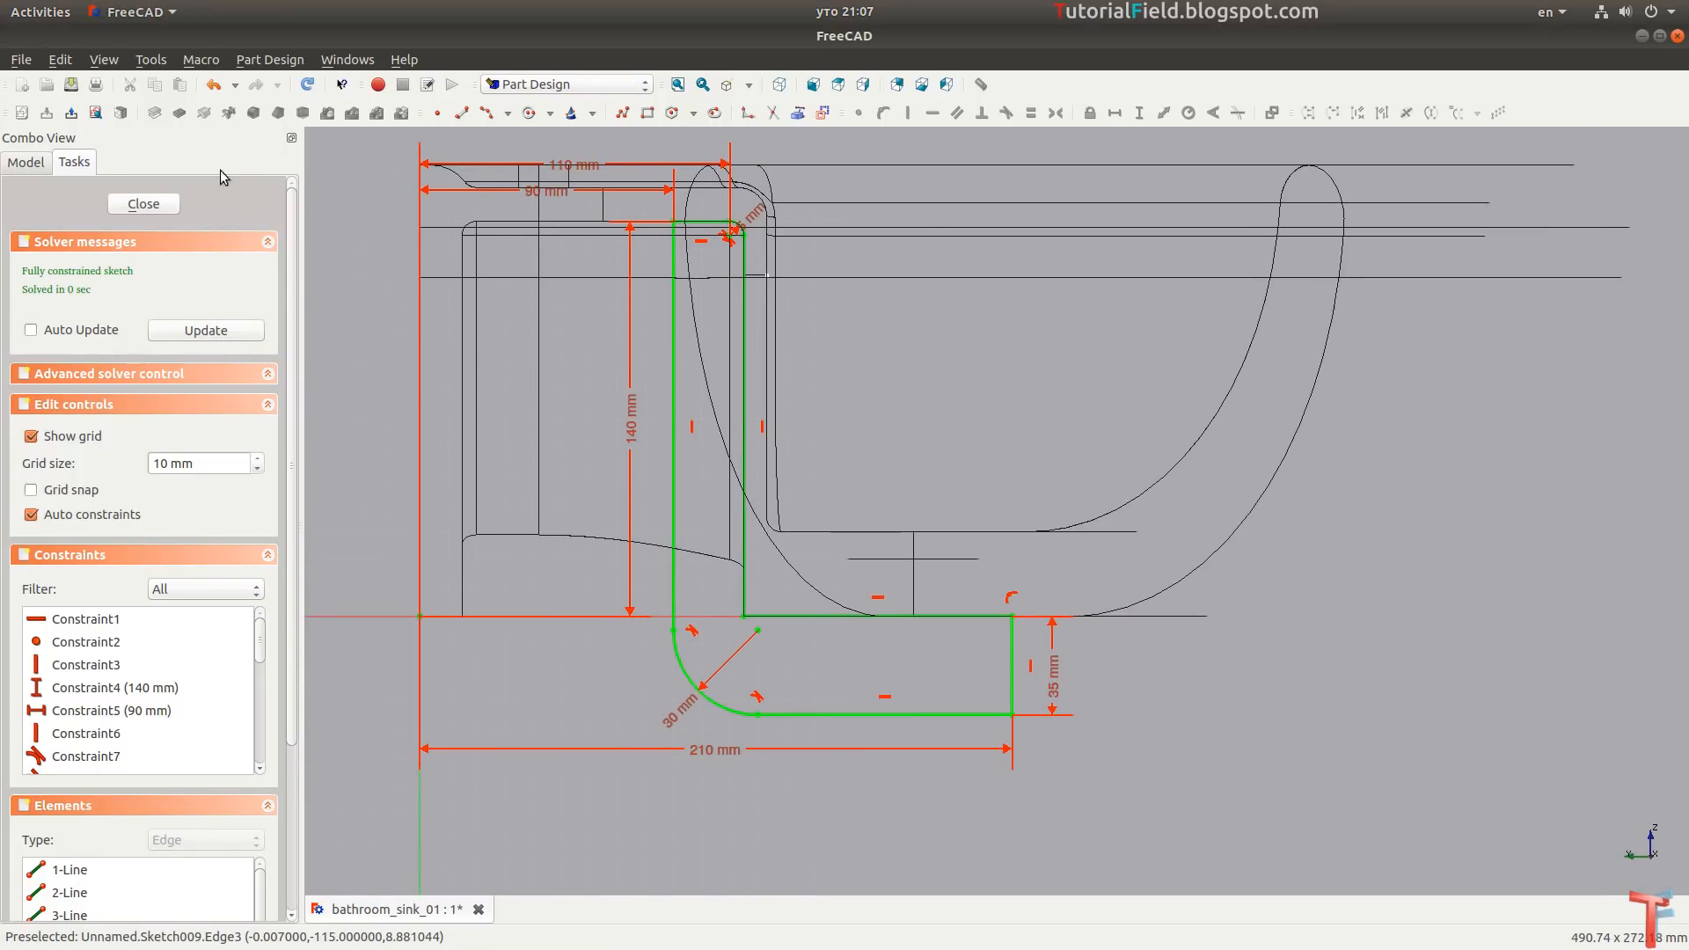
left_click(143, 204)
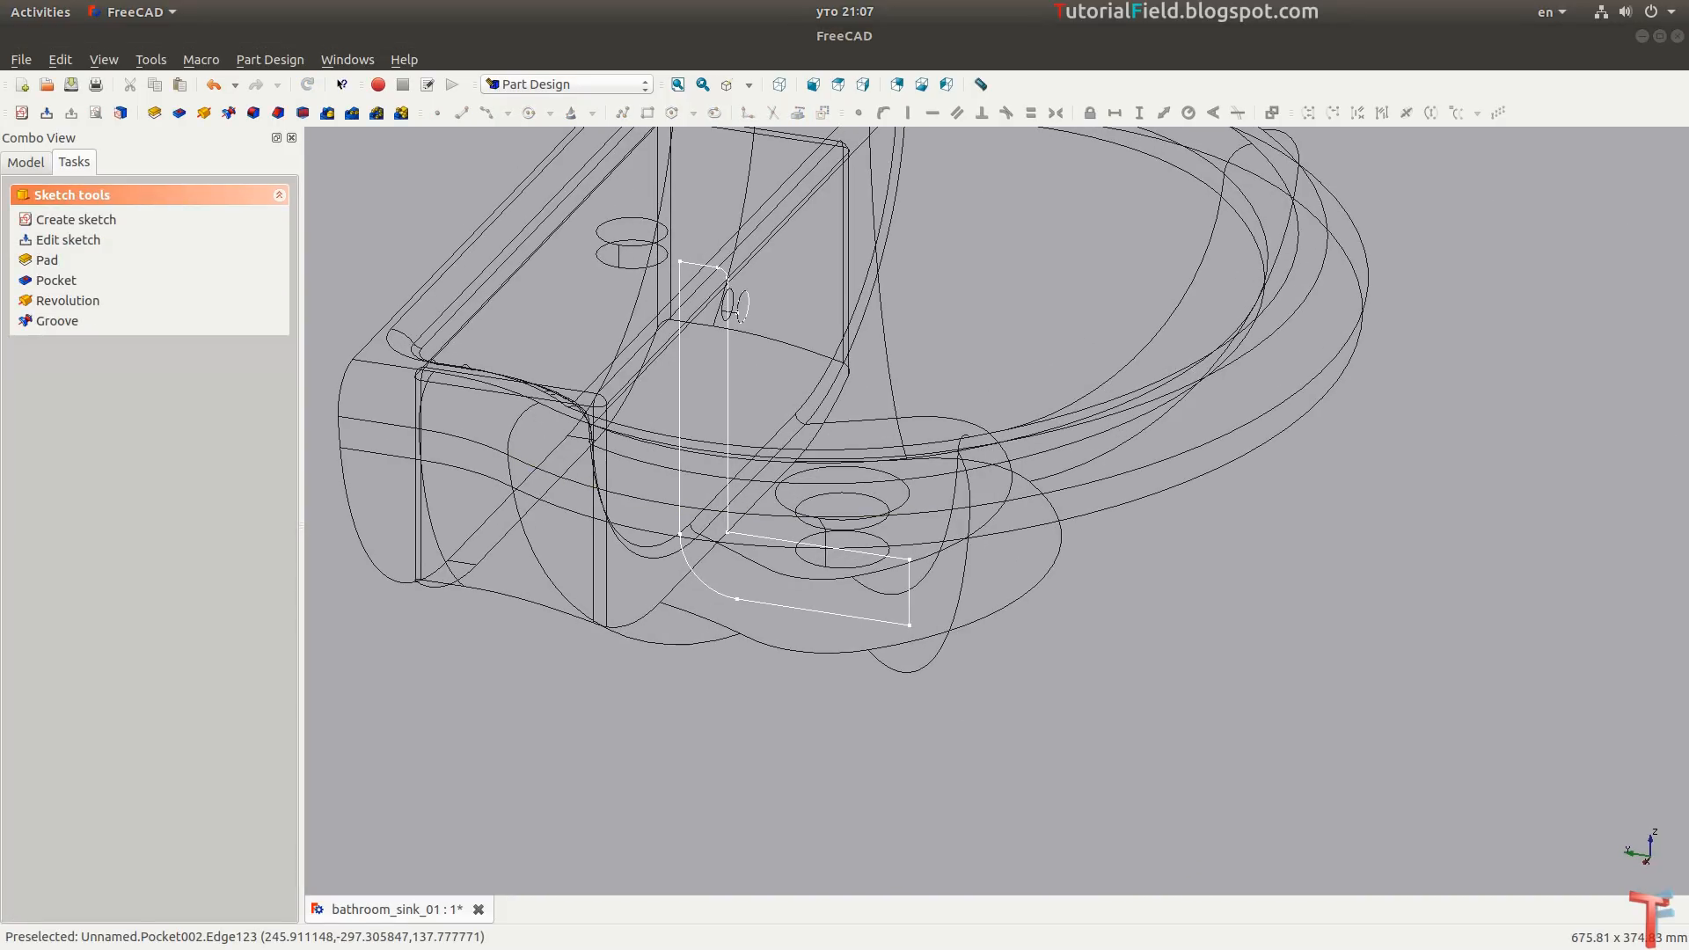
Pad the L-shaped profile 70 mm, symmetric to its sketch plane.
middle_click_drag(667, 477, 663, 562)
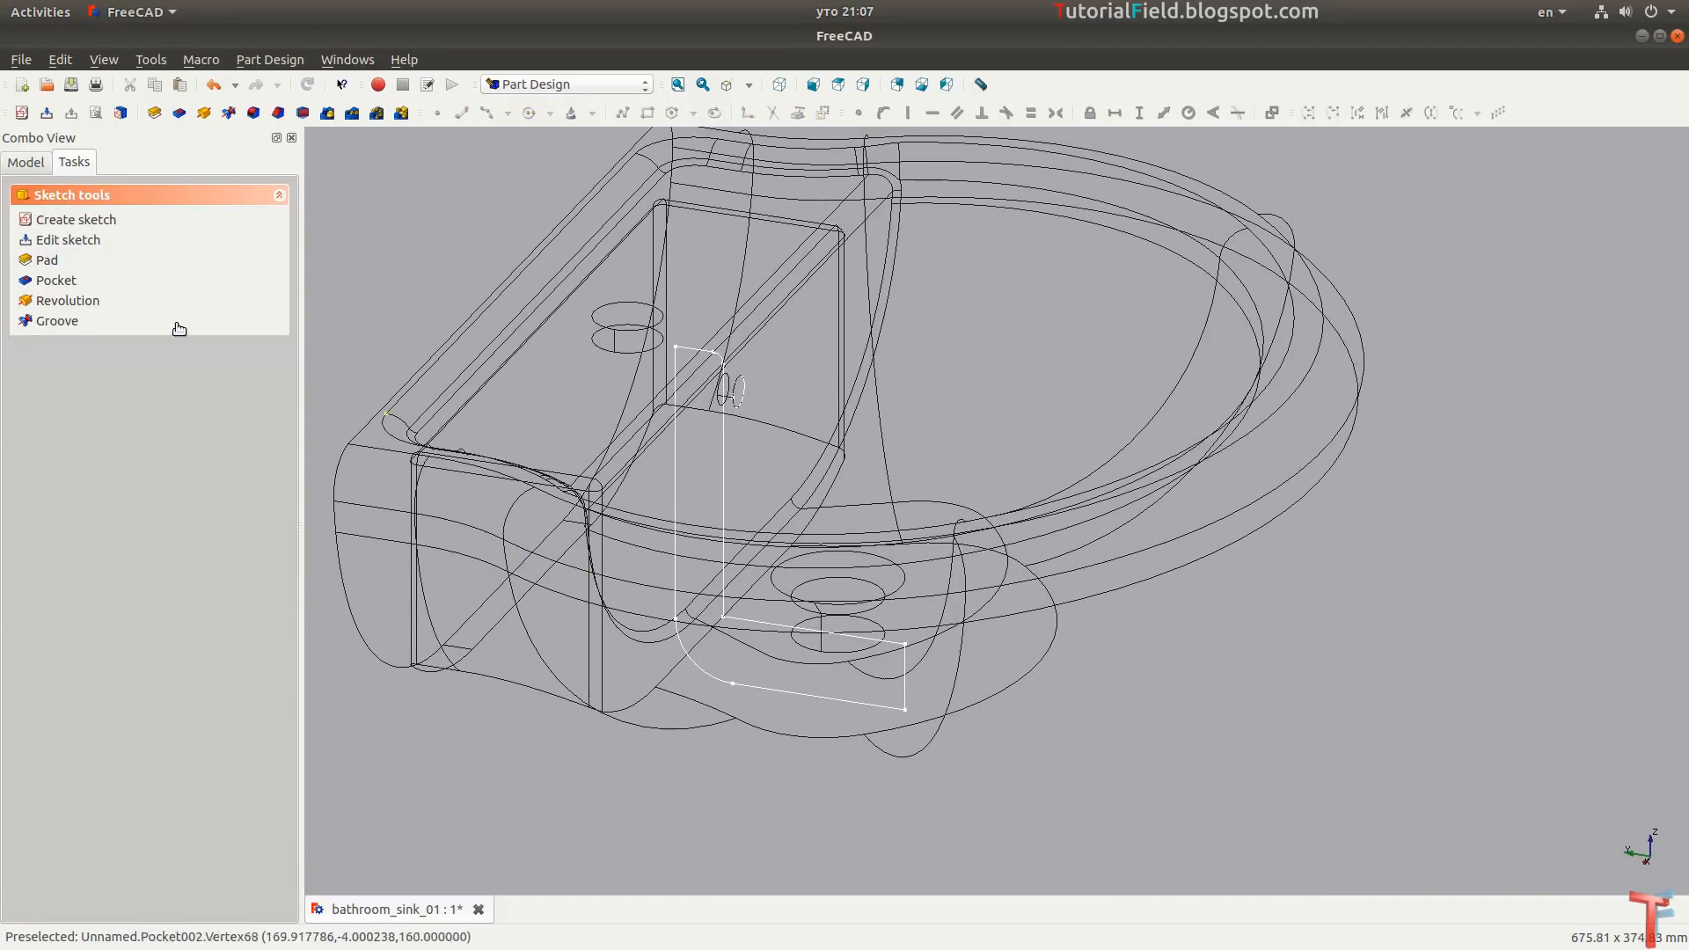
left_click(46, 260)
left_click(217, 316)
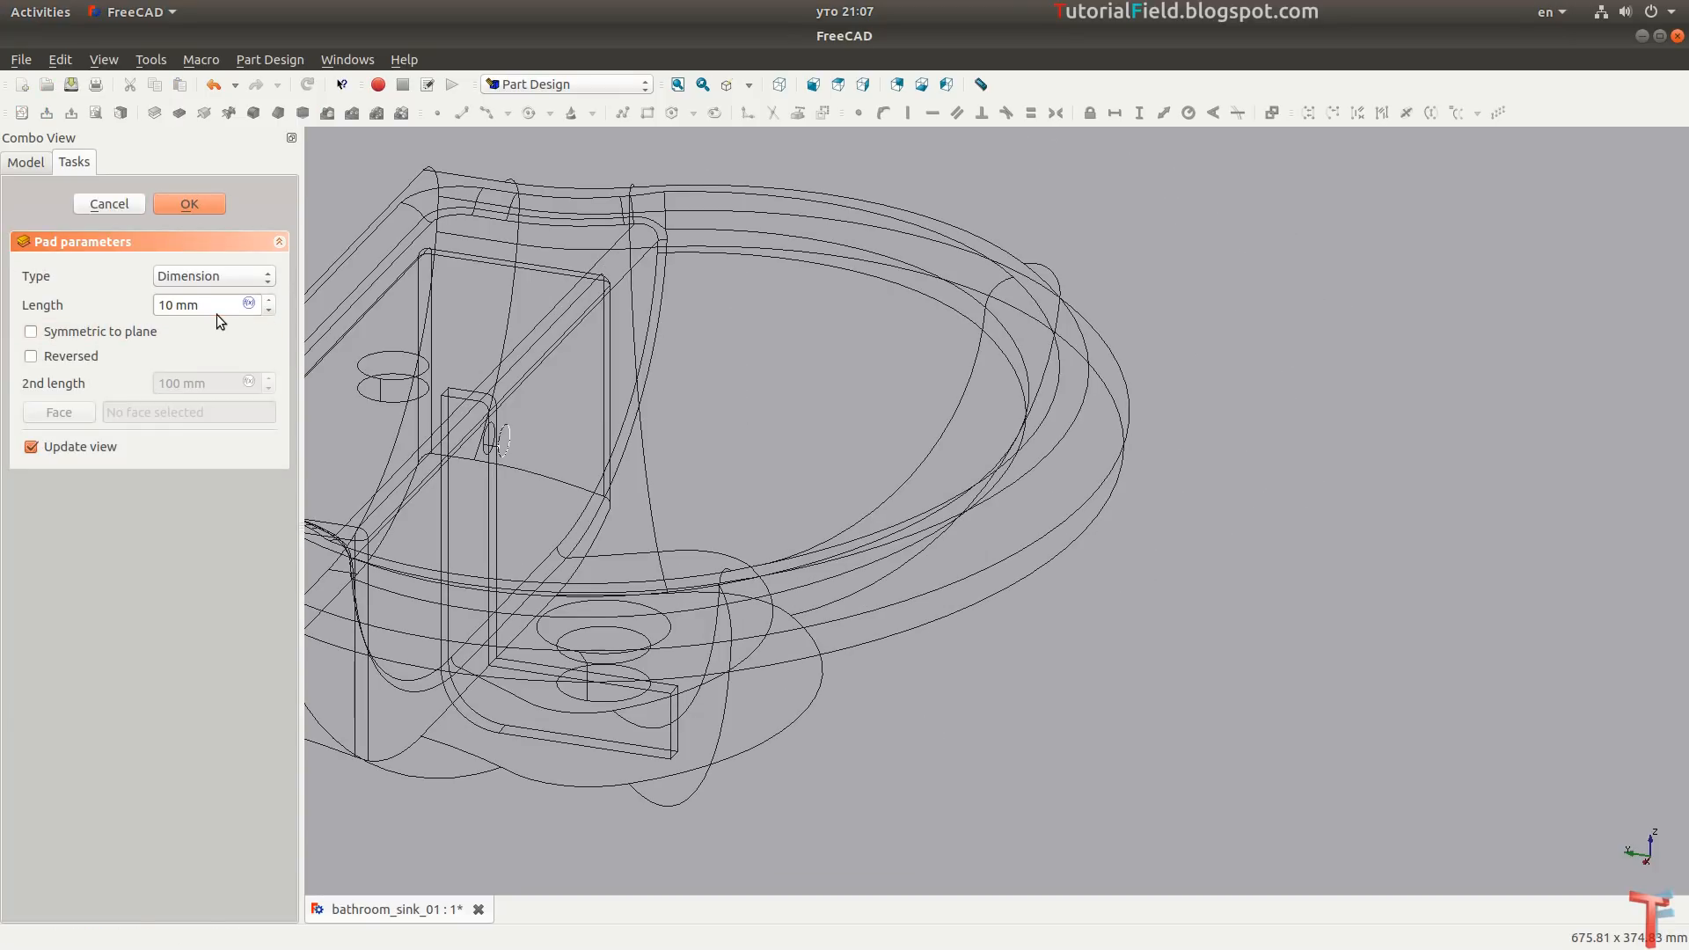
scroll(207, 306, "up", 5)
type("70")
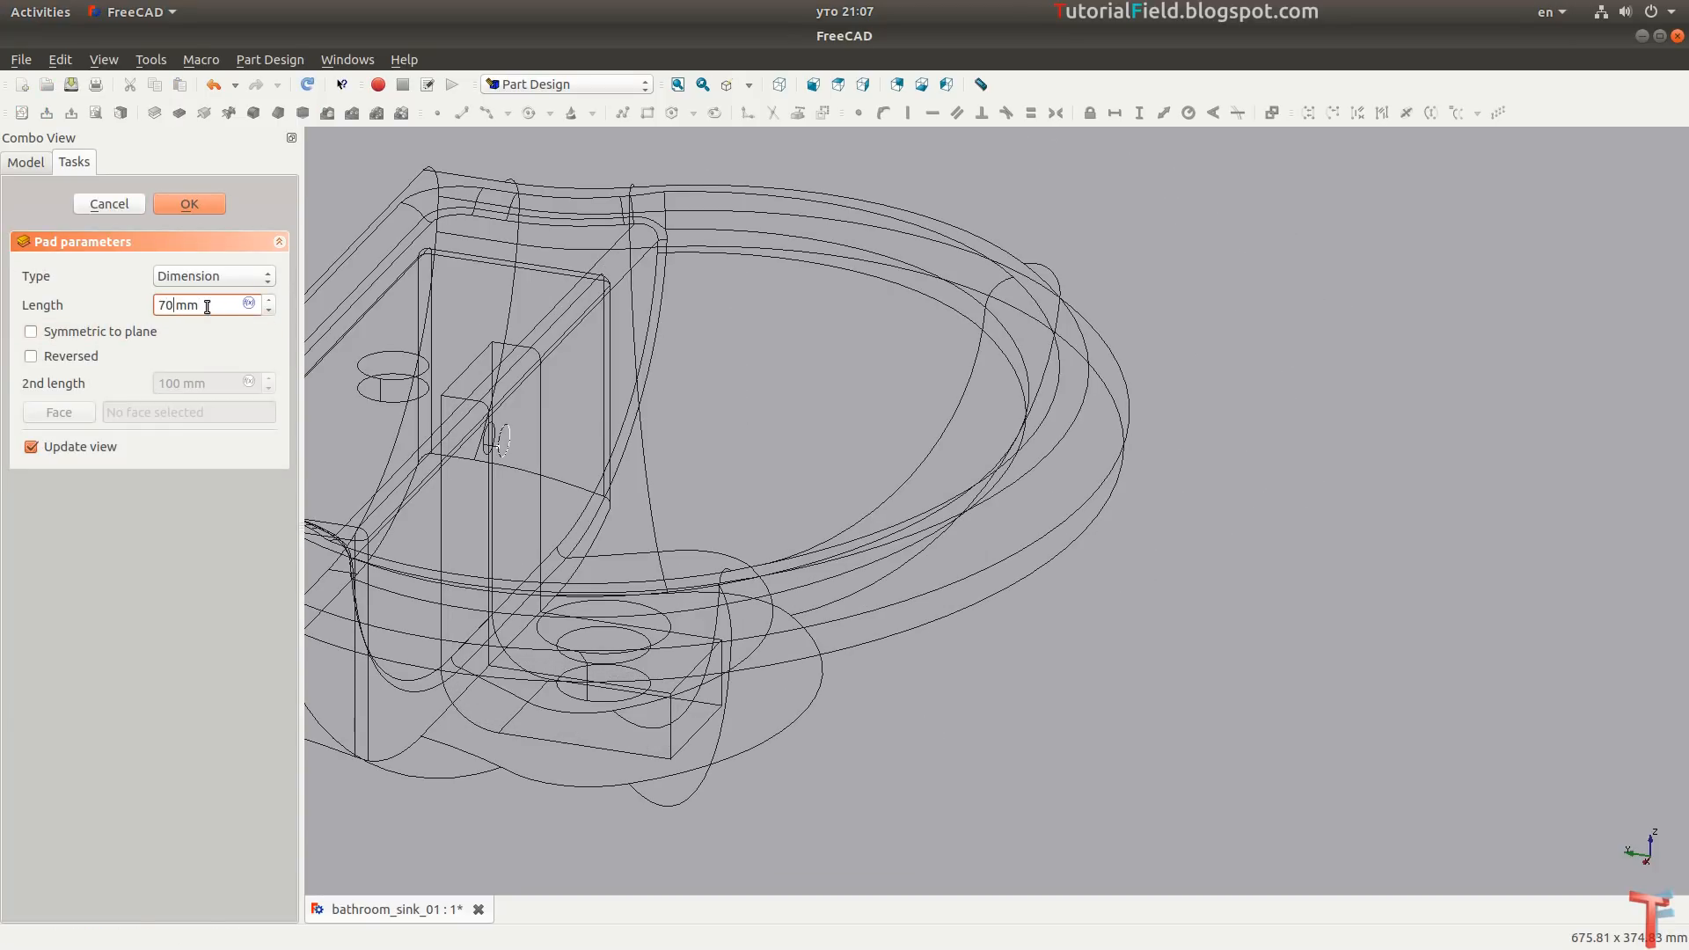
left_click(66, 335)
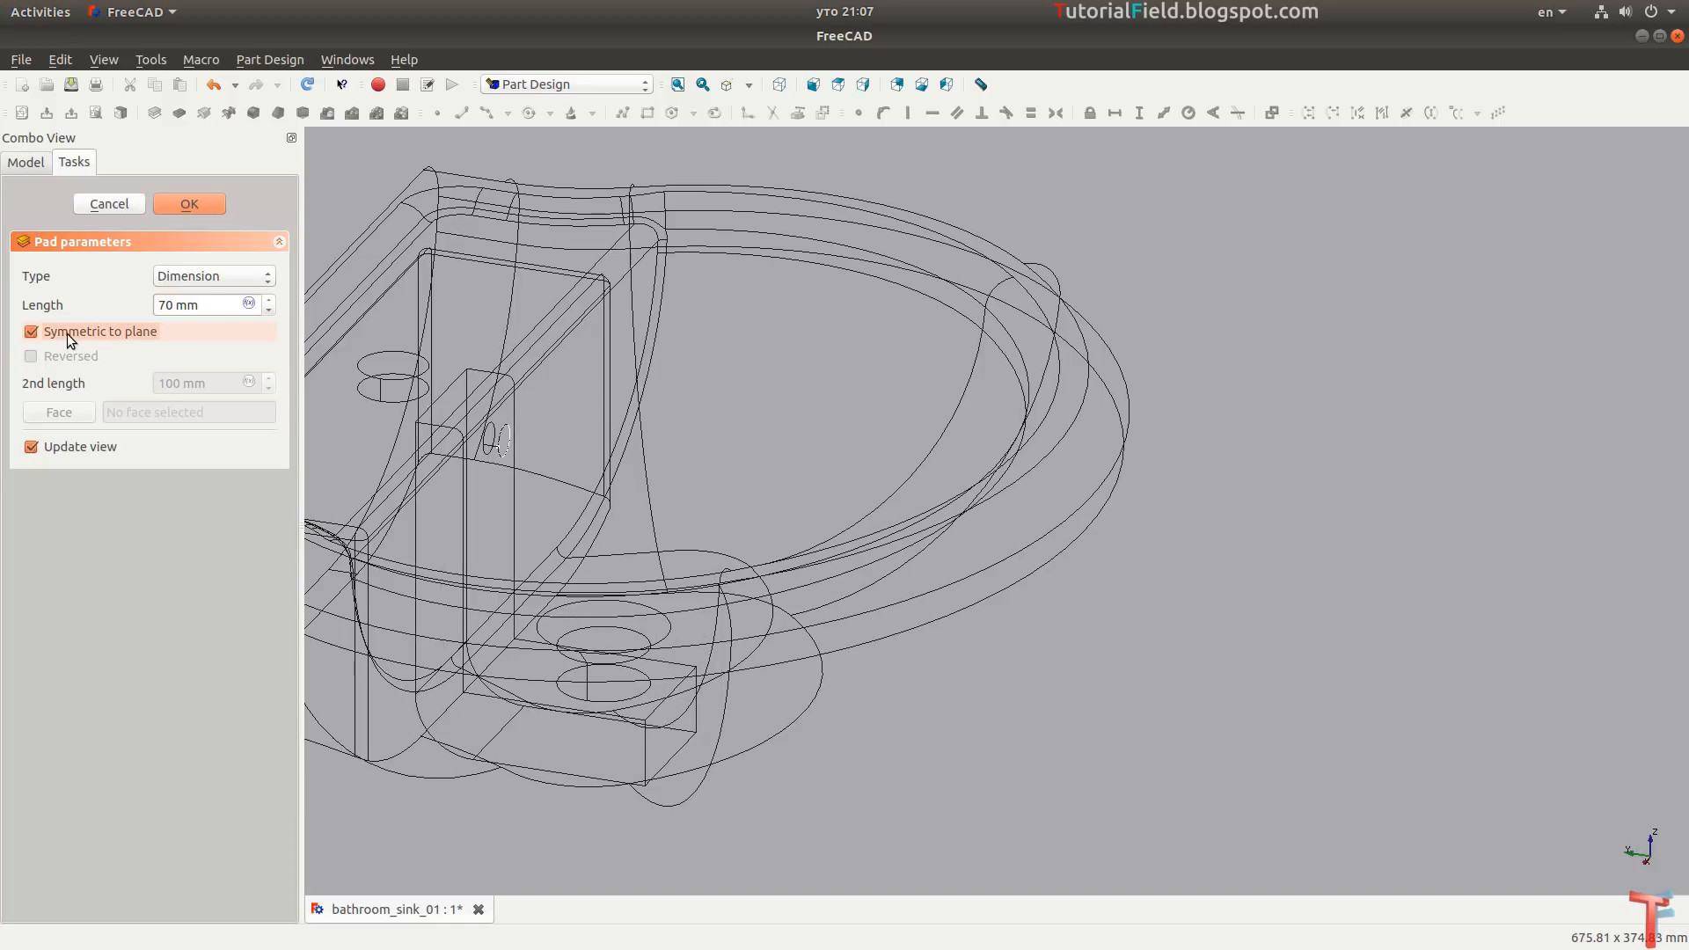
Inspect the pad preview beneath the basin in the As is display, then in wireframe with the whole sink fitted in axonometric view.
middle_click_drag(644, 639, 855, 602)
scroll(855, 603, "up", 1)
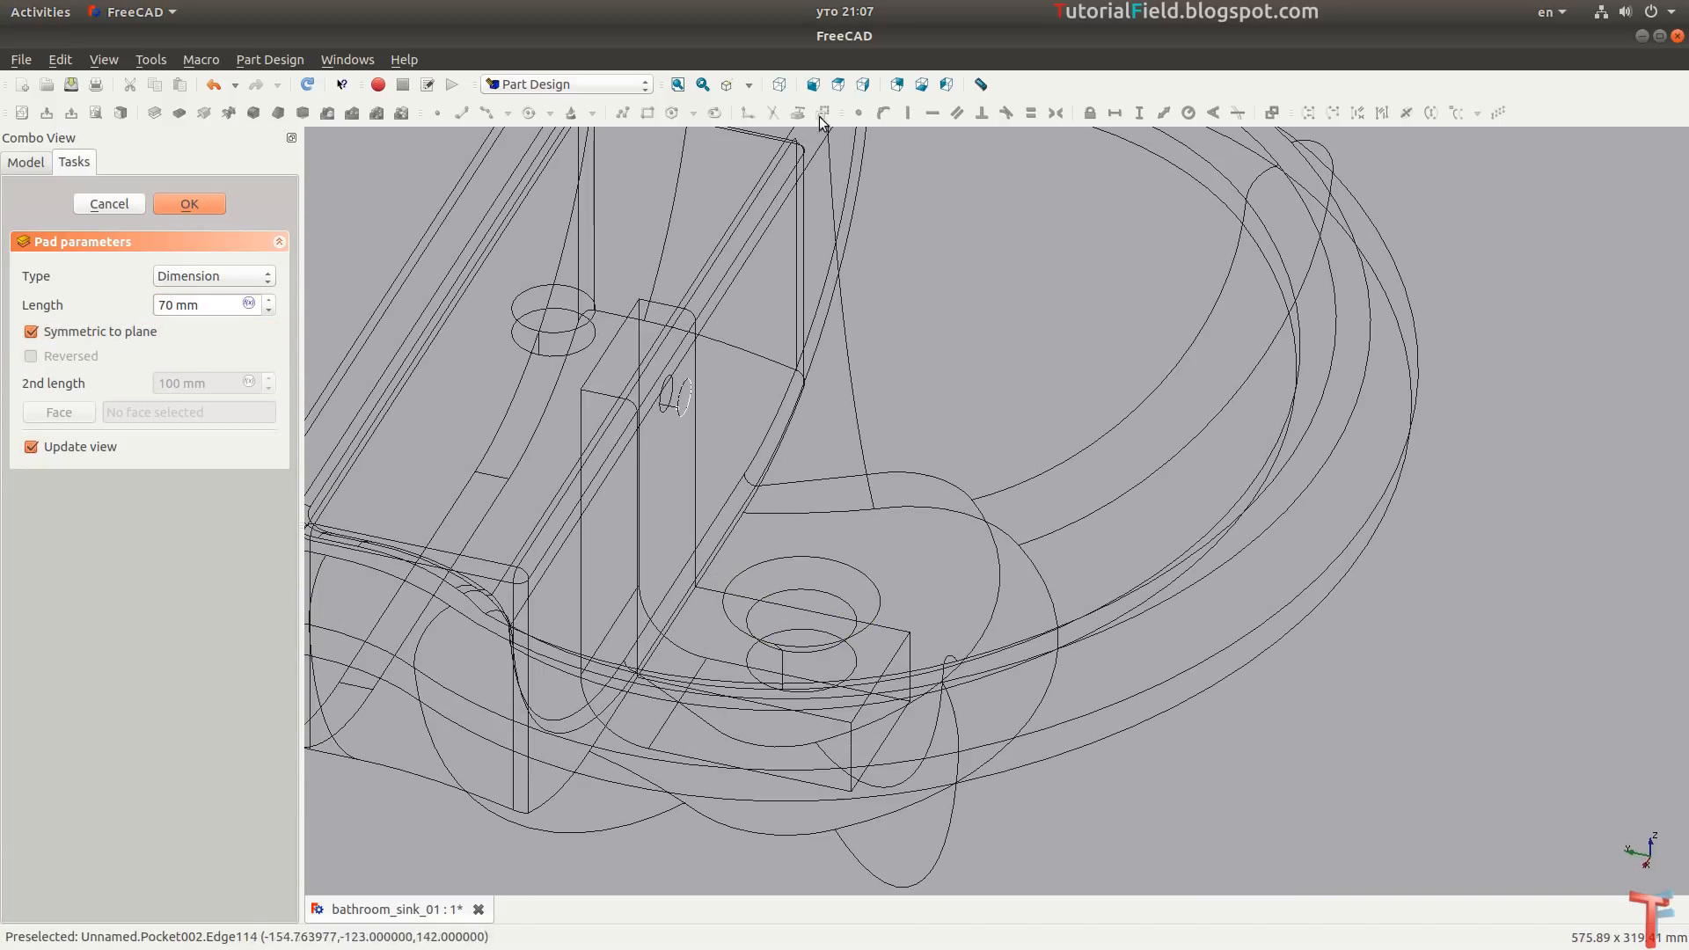
left_click(747, 84)
left_click(762, 107)
scroll(762, 515, "up", 1)
mouse_move(700, 581)
middle_mouse_down()
mouse_move(777, 505)
mouse_move(768, 582)
middle_mouse_up()
scroll(780, 513, "down", 2)
left_click(749, 85)
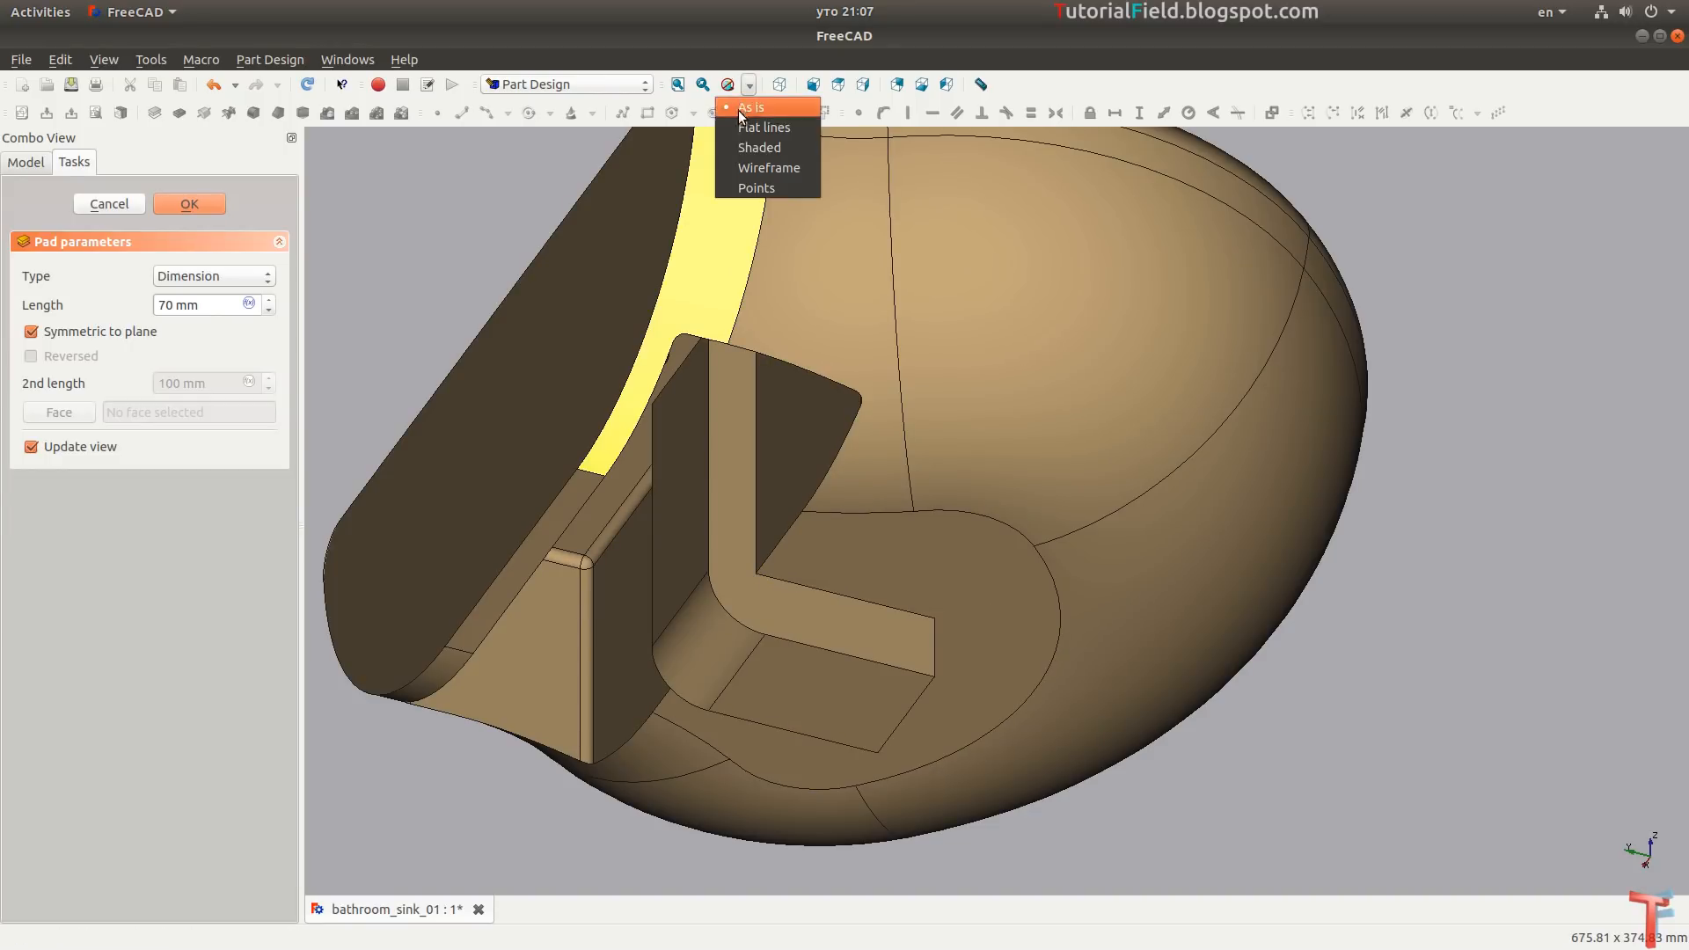
left_click(762, 168)
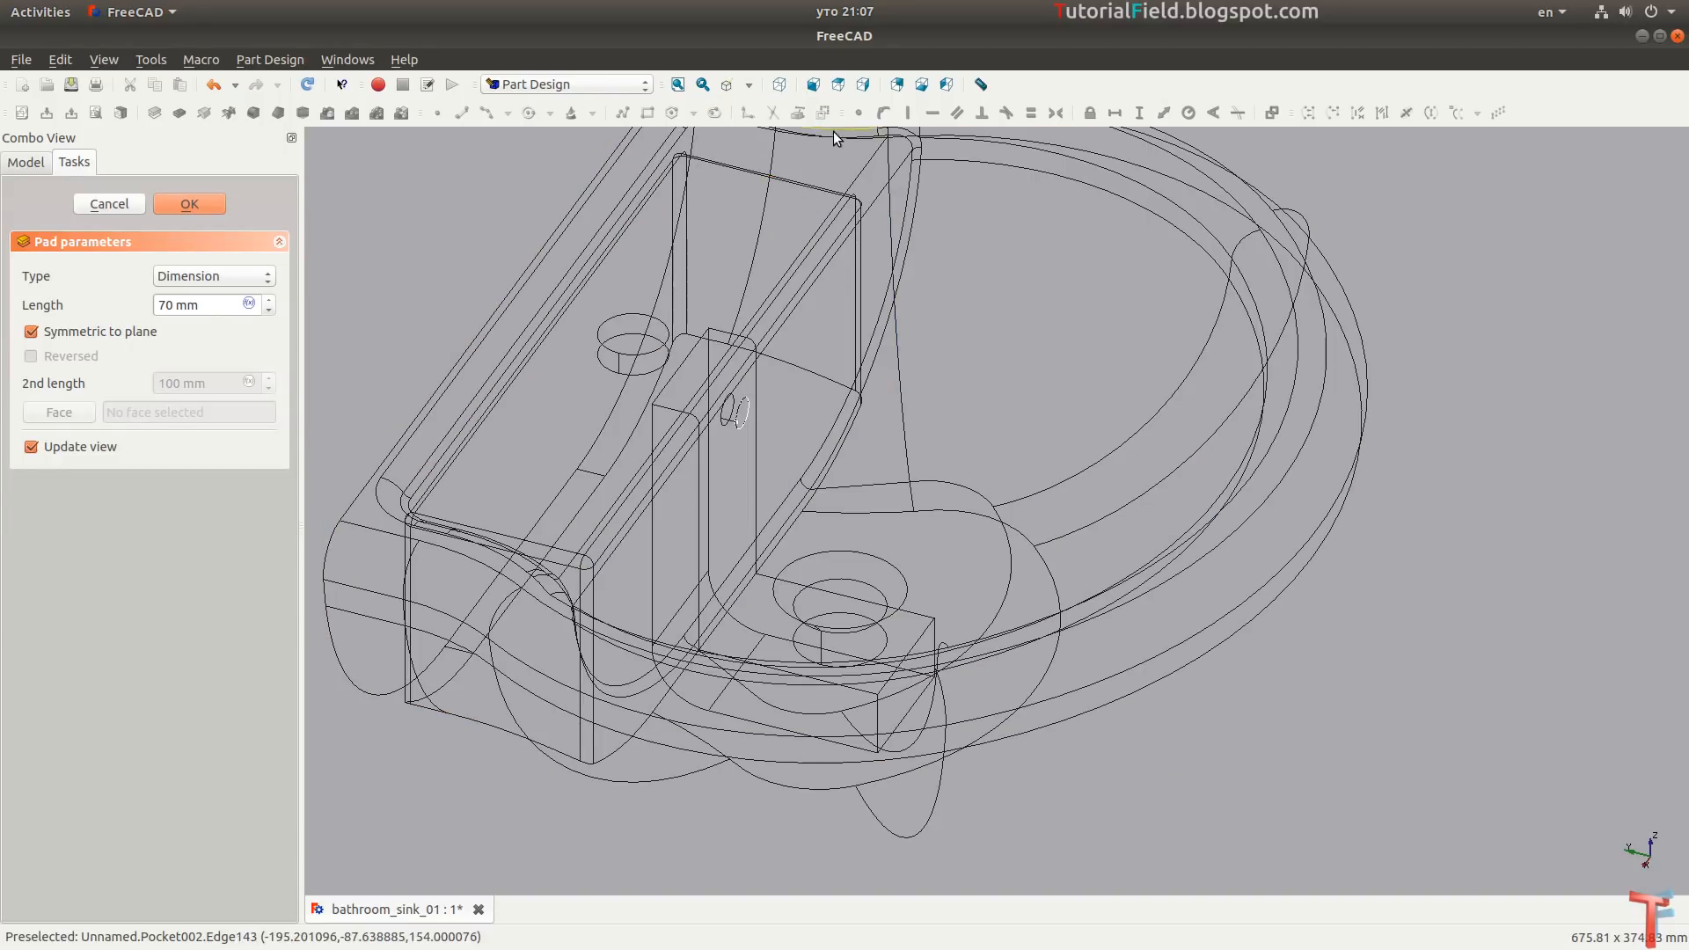
left_click(677, 85)
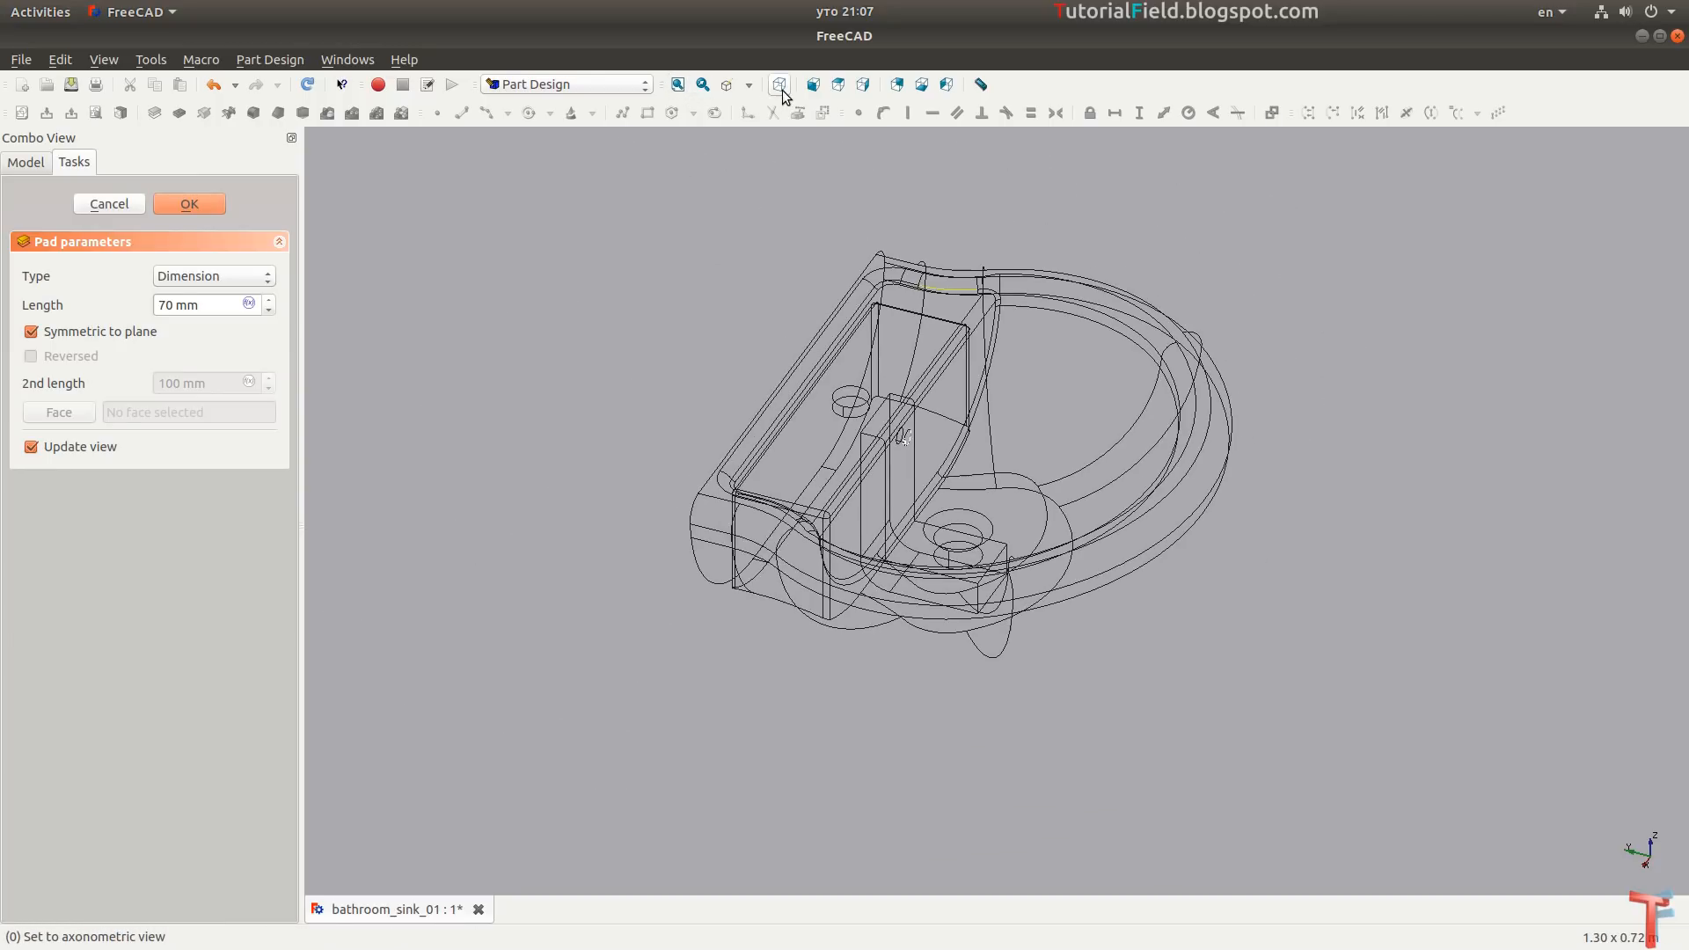
left_click(780, 86)
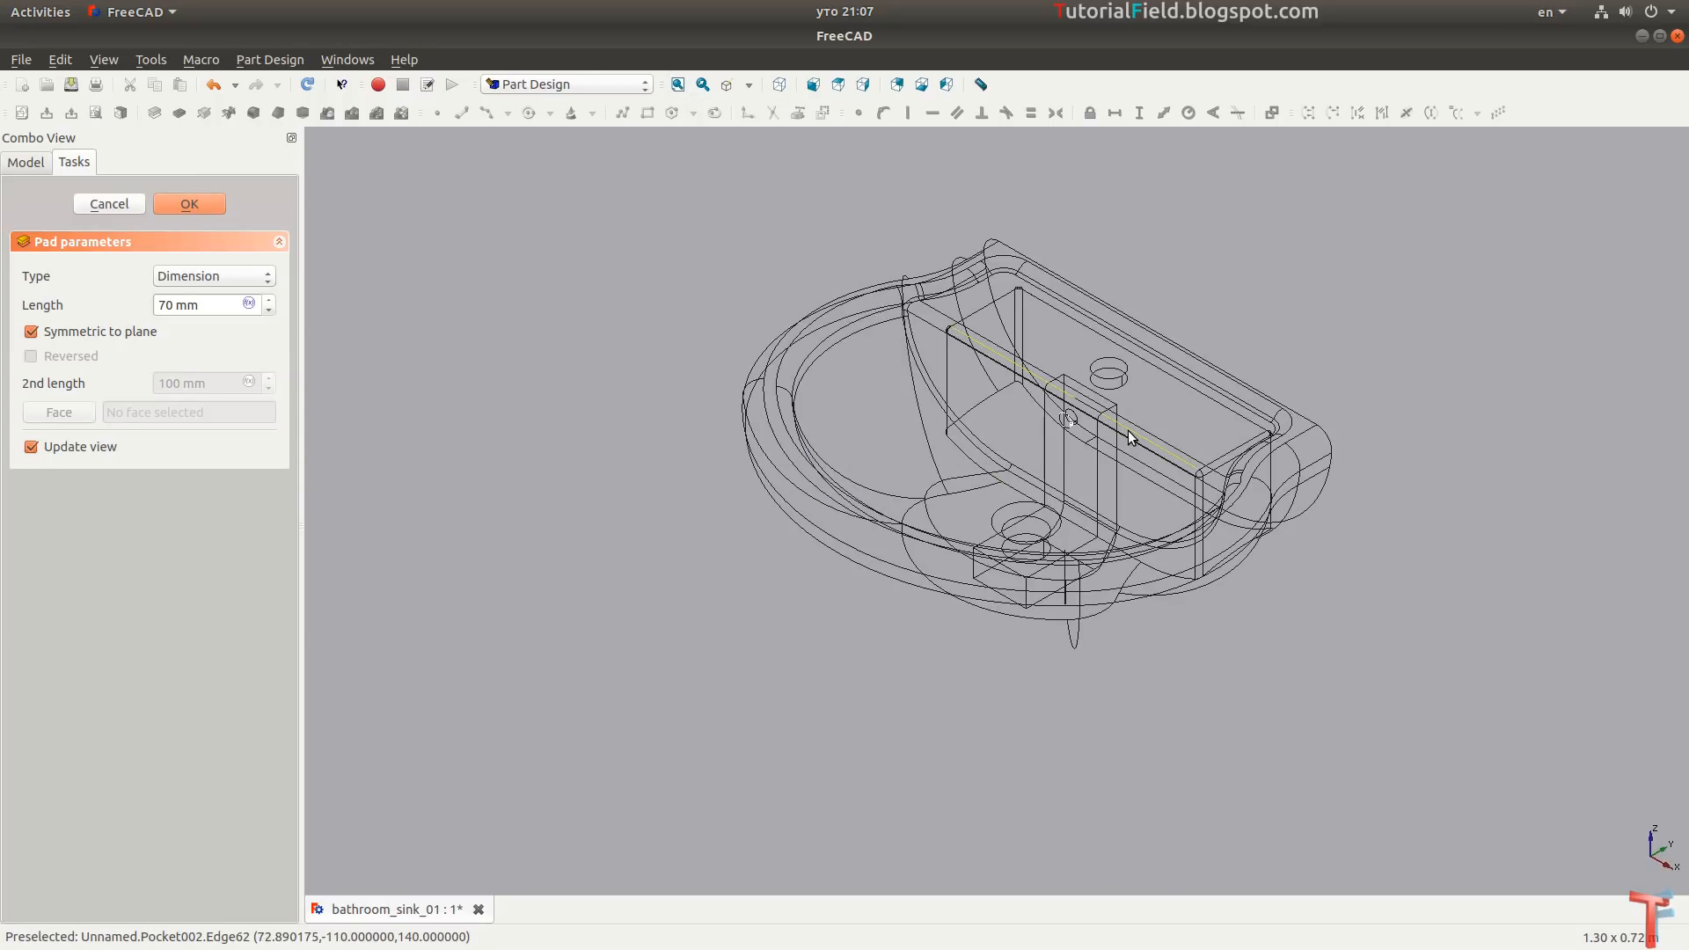
Save the sink document and accept the pad of the L-shaped profile.
key("ctrl+s")
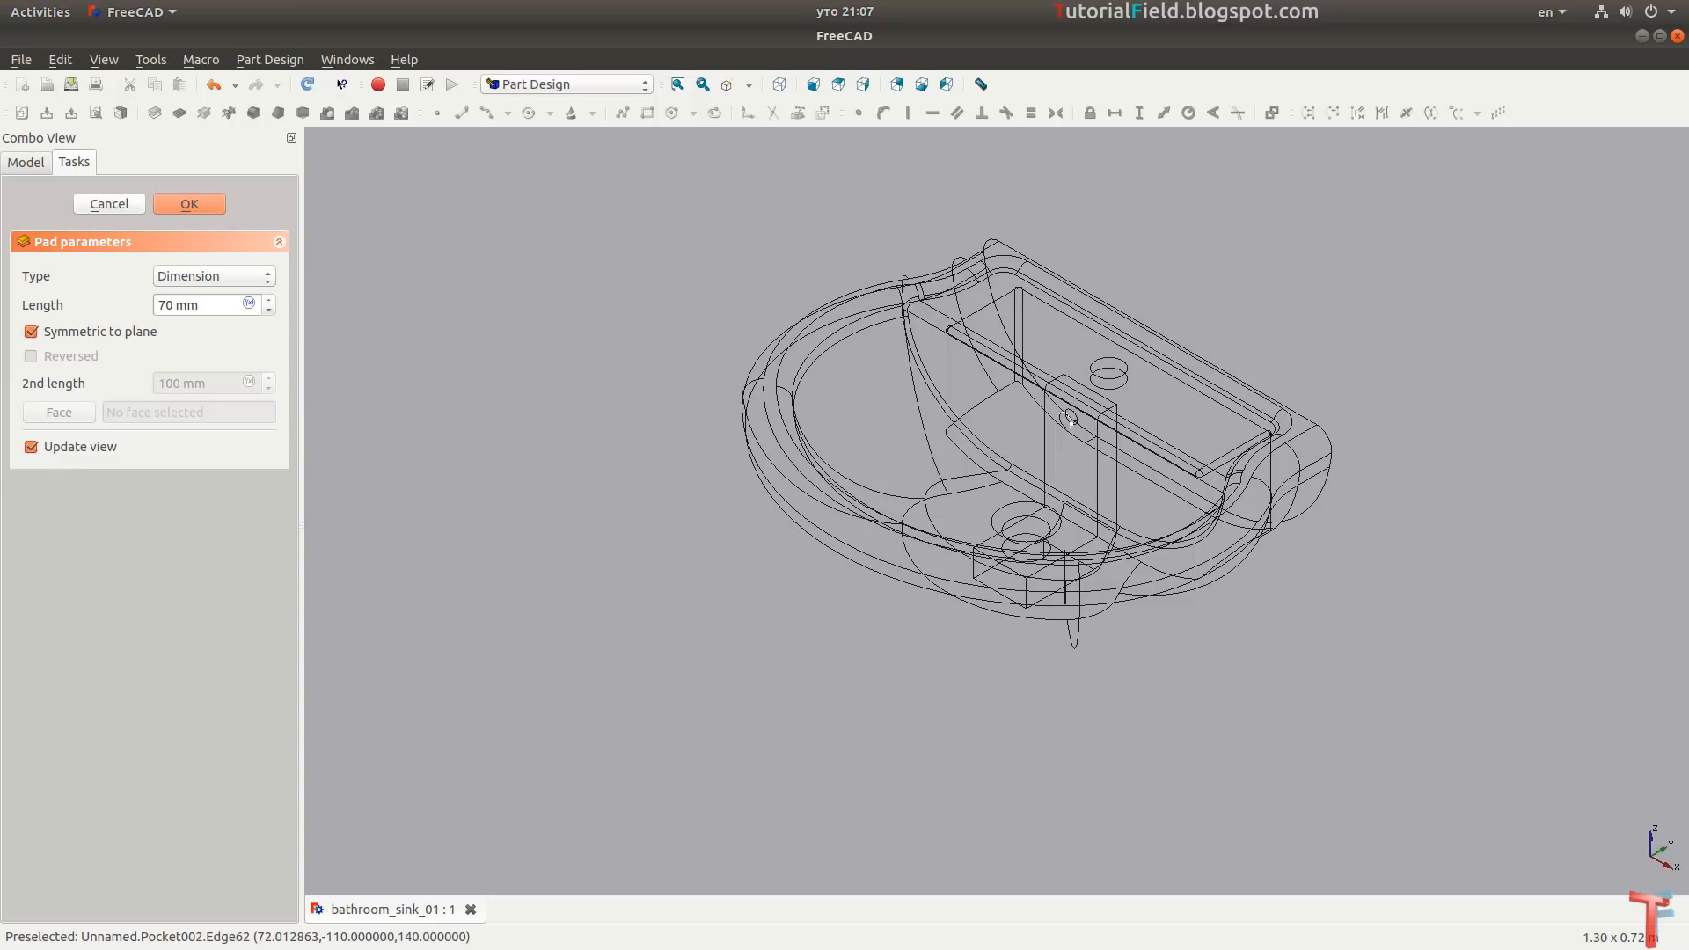
key("alt+Tab")
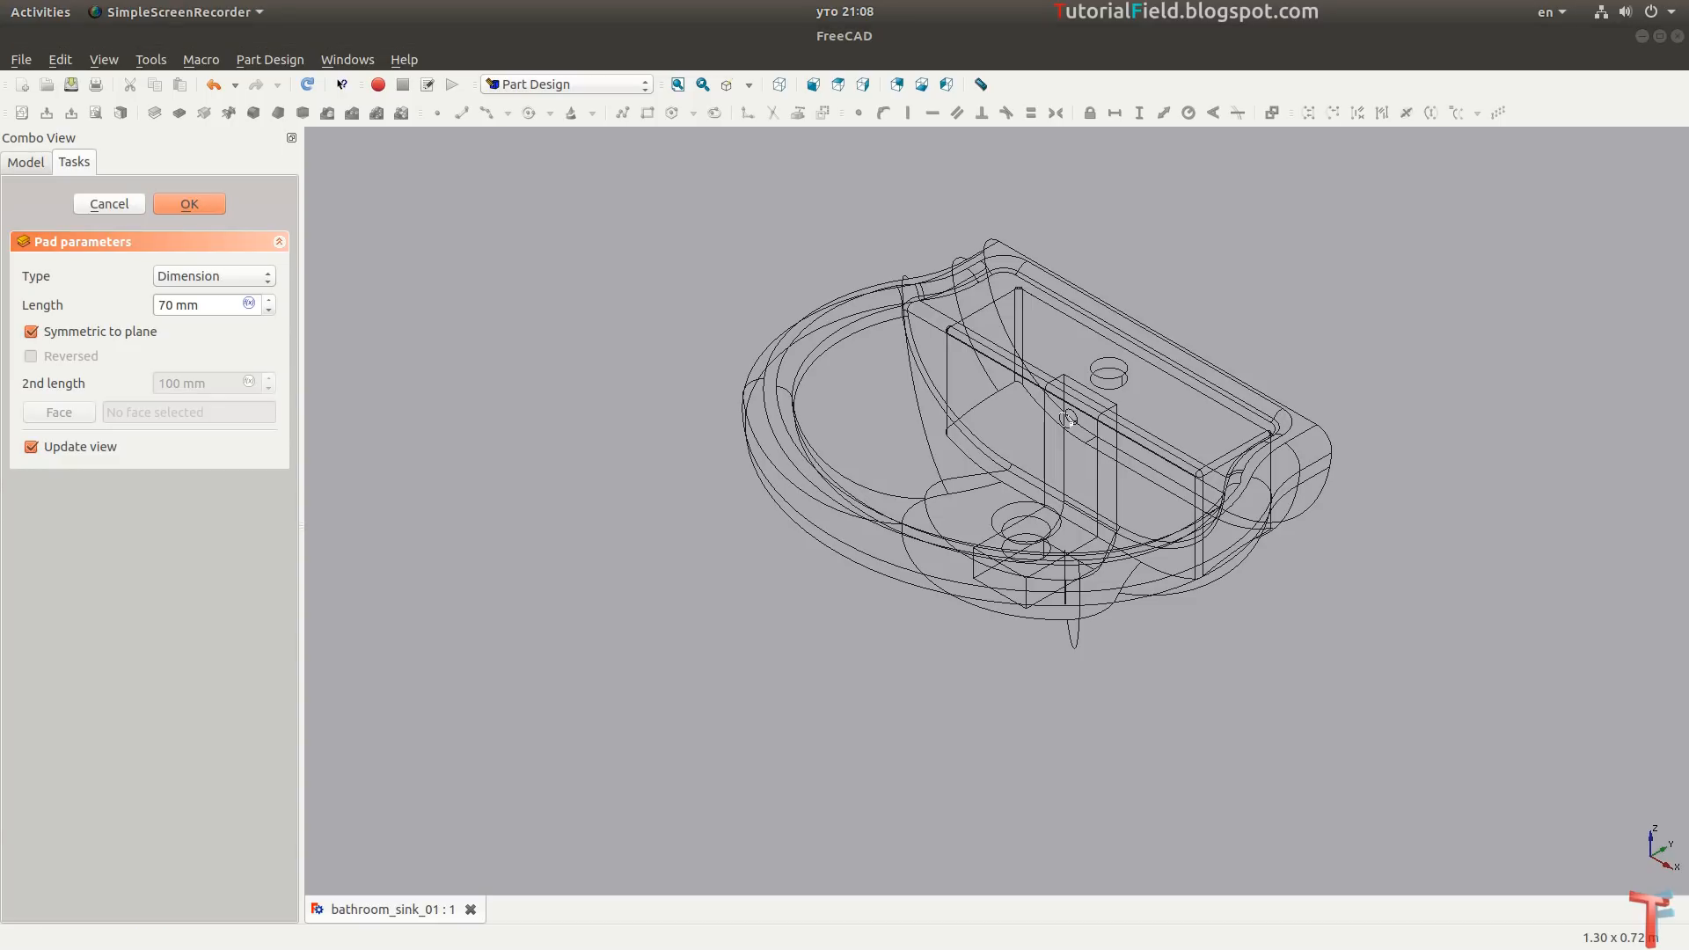
left_click(187, 205)
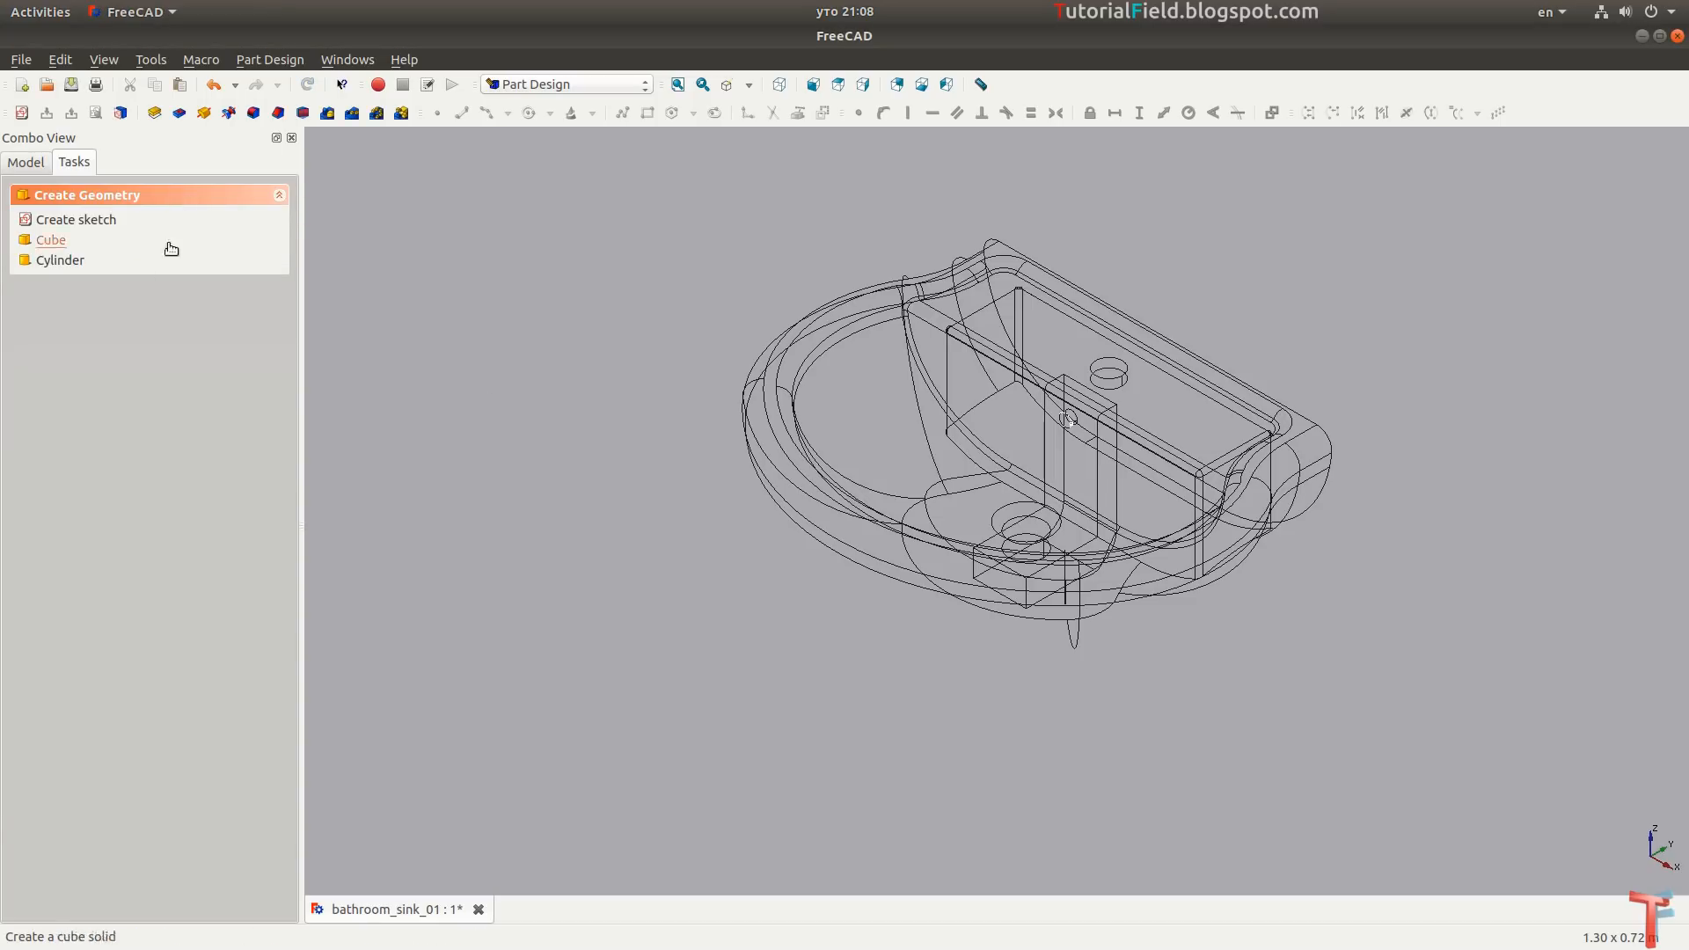
Reopen the padded L-shaped profile sketch for editing.
left_click(31, 165)
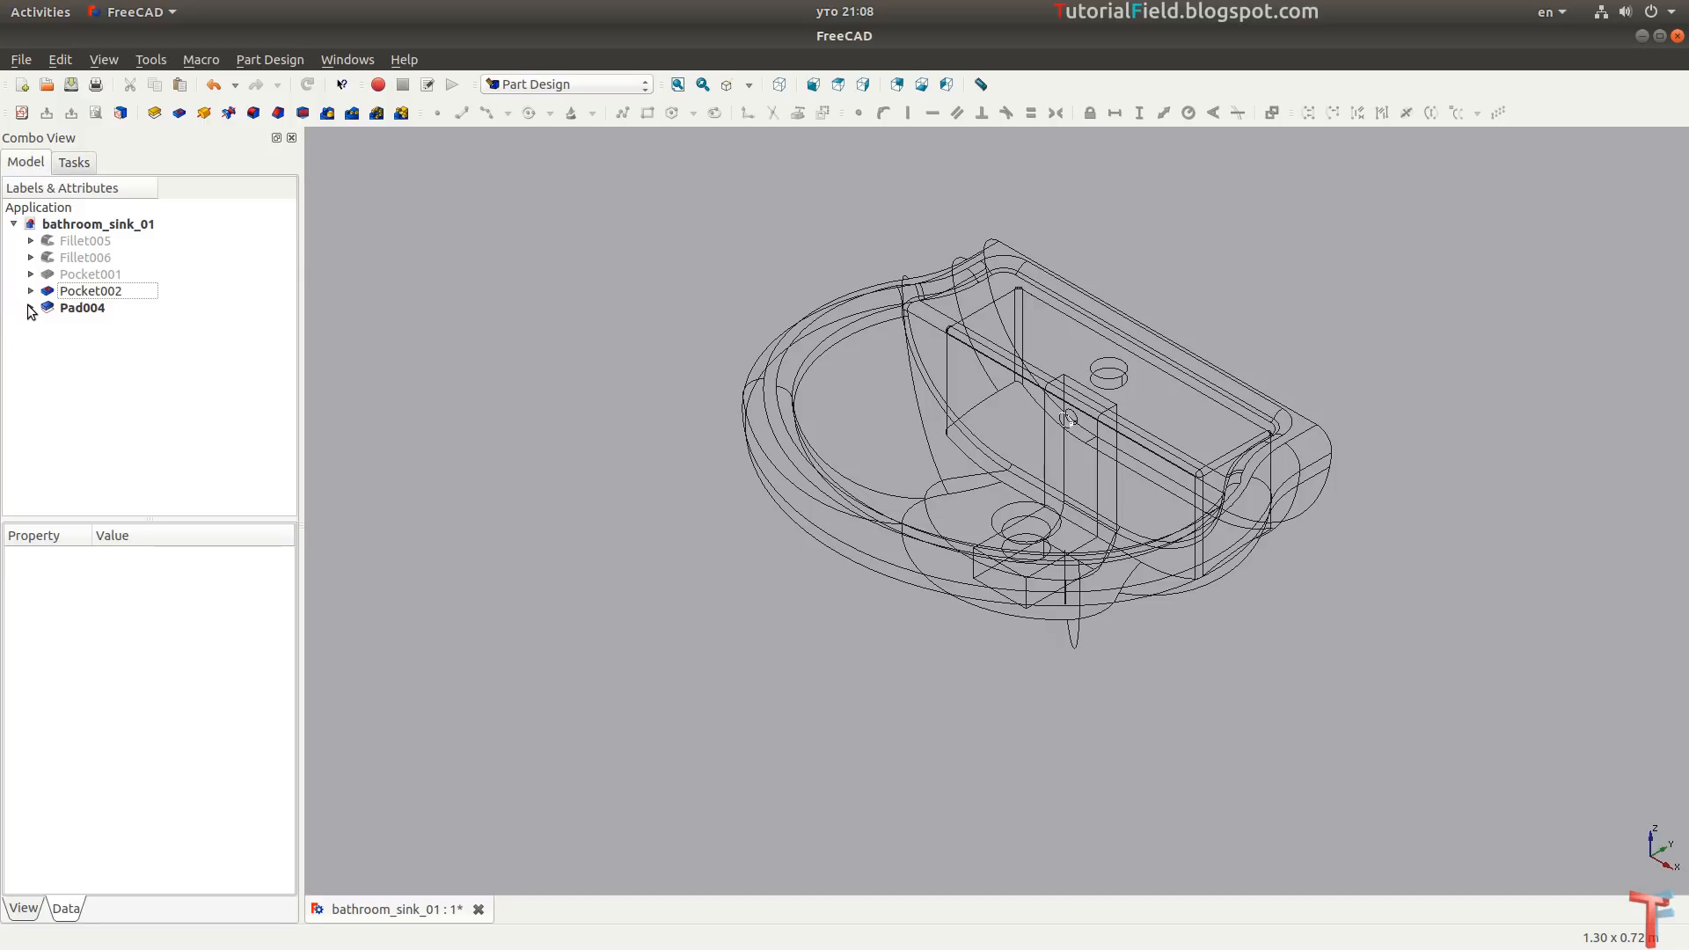
left_click(93, 327)
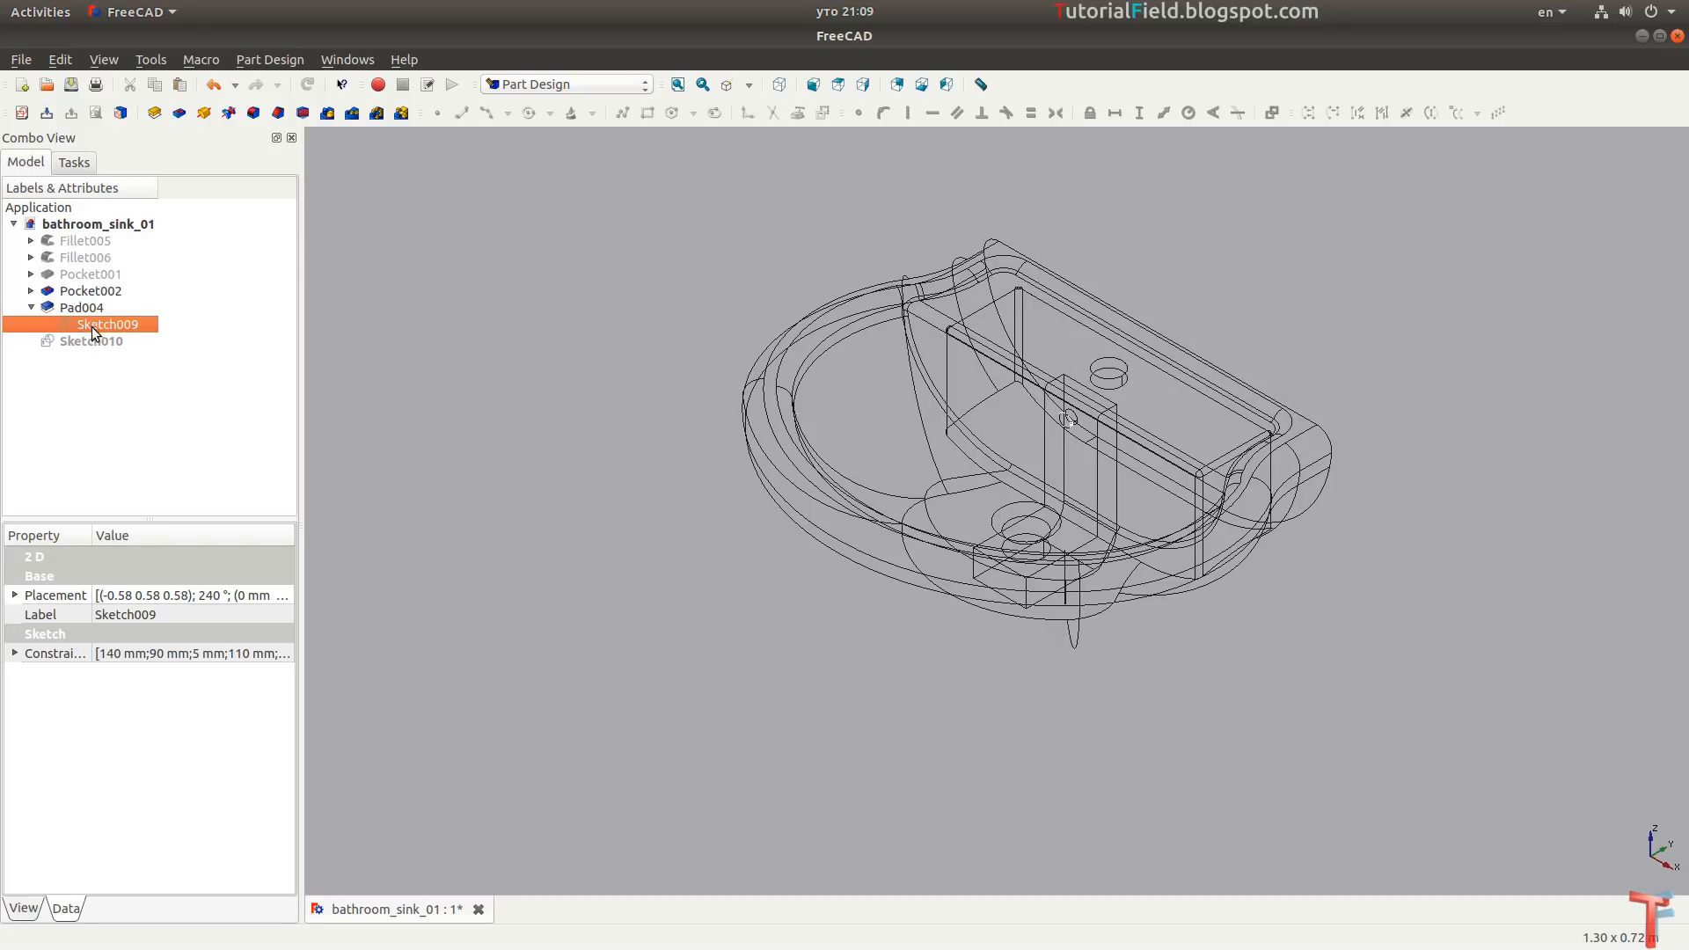
right_click(89, 335)
left_click(123, 347)
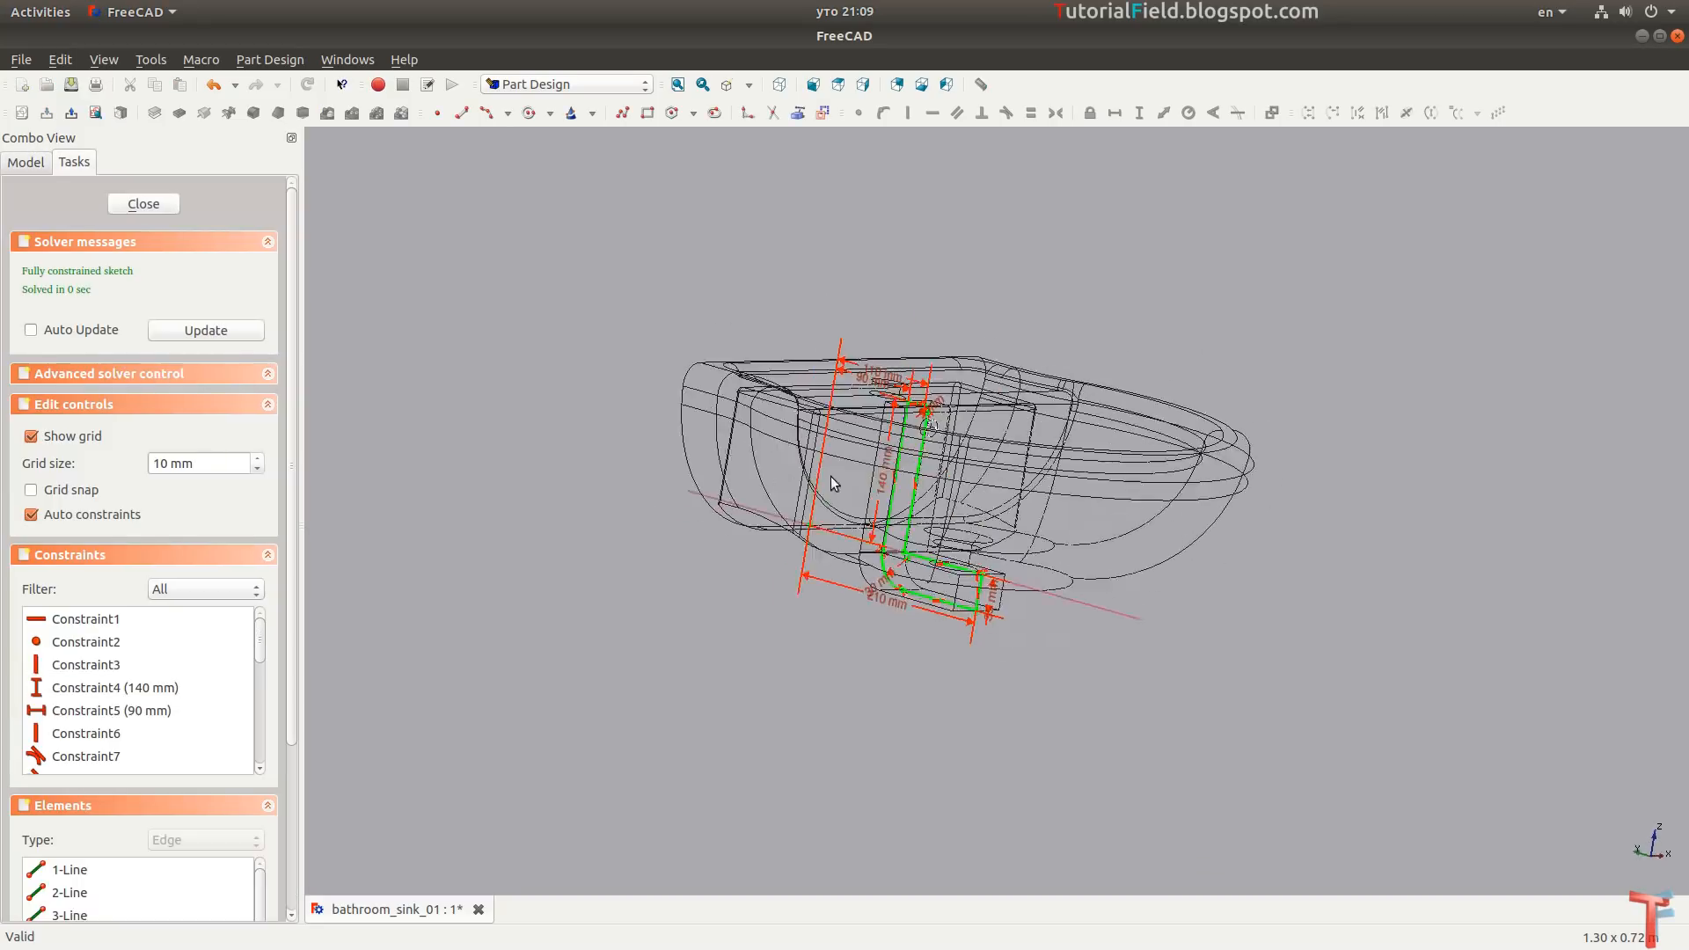
Set the outer vertical line's horizontal distance from the origin to 100 mm and the outer bend's radius to 16 mm.
scroll(853, 526, "up", 5)
mouse_move(865, 498)
middle_mouse_down()
mouse_move(762, 493)
mouse_move(804, 471)
middle_mouse_up()
scroll(762, 493, "up", 1)
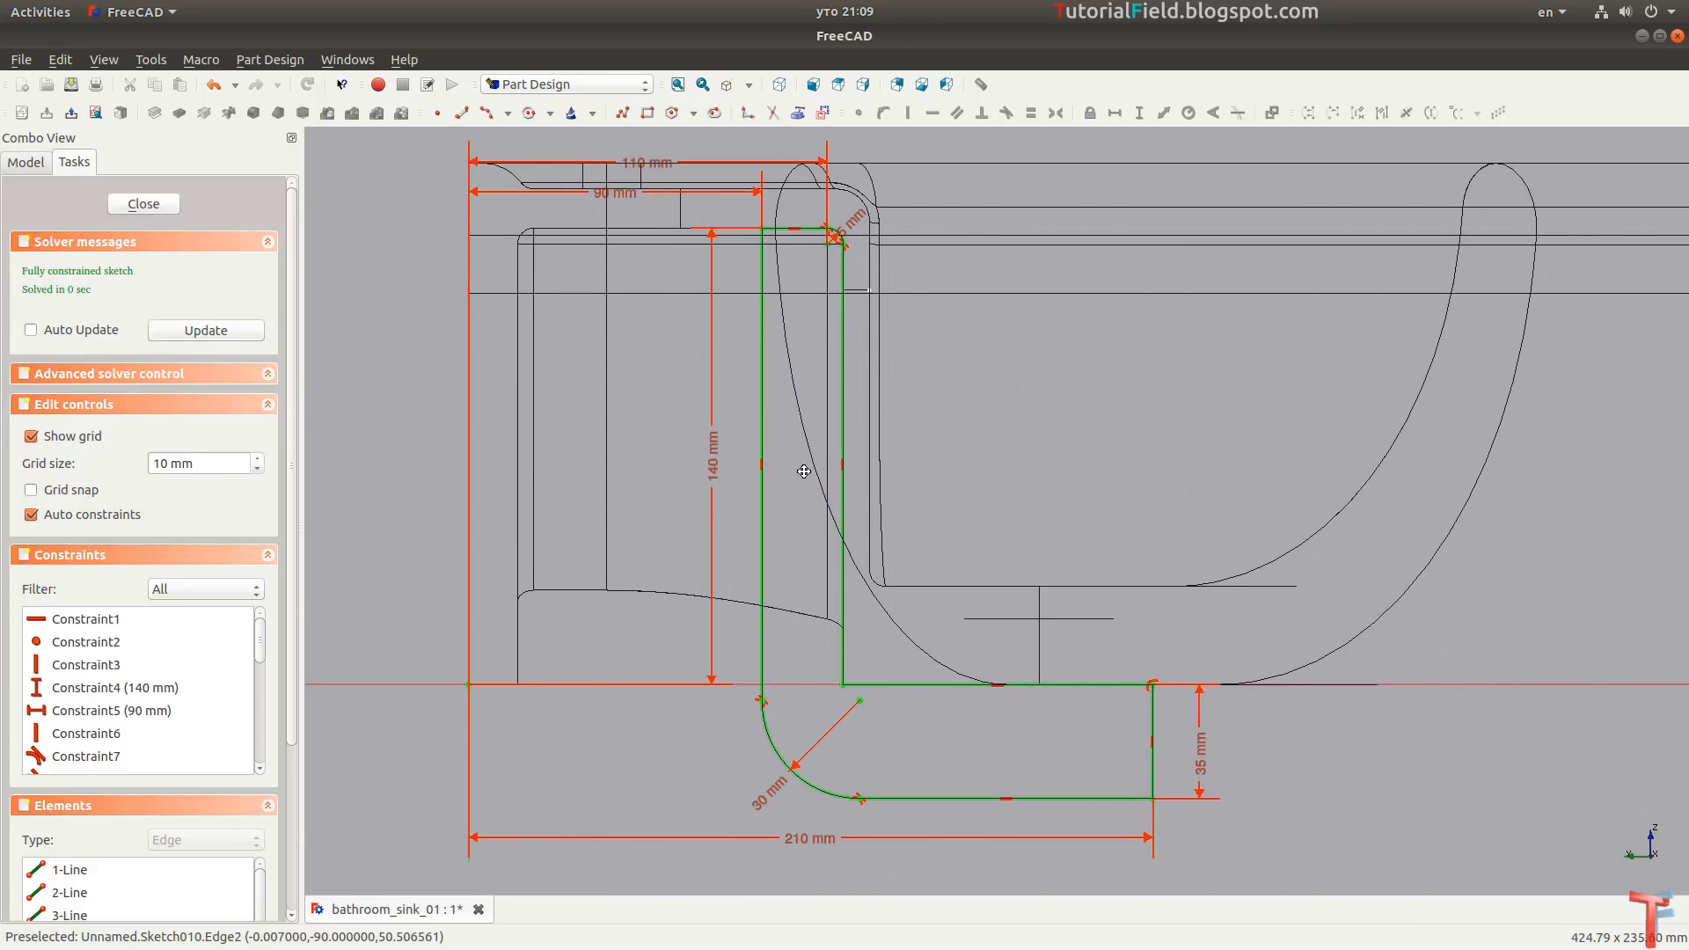
double_click(616, 197)
type("100")
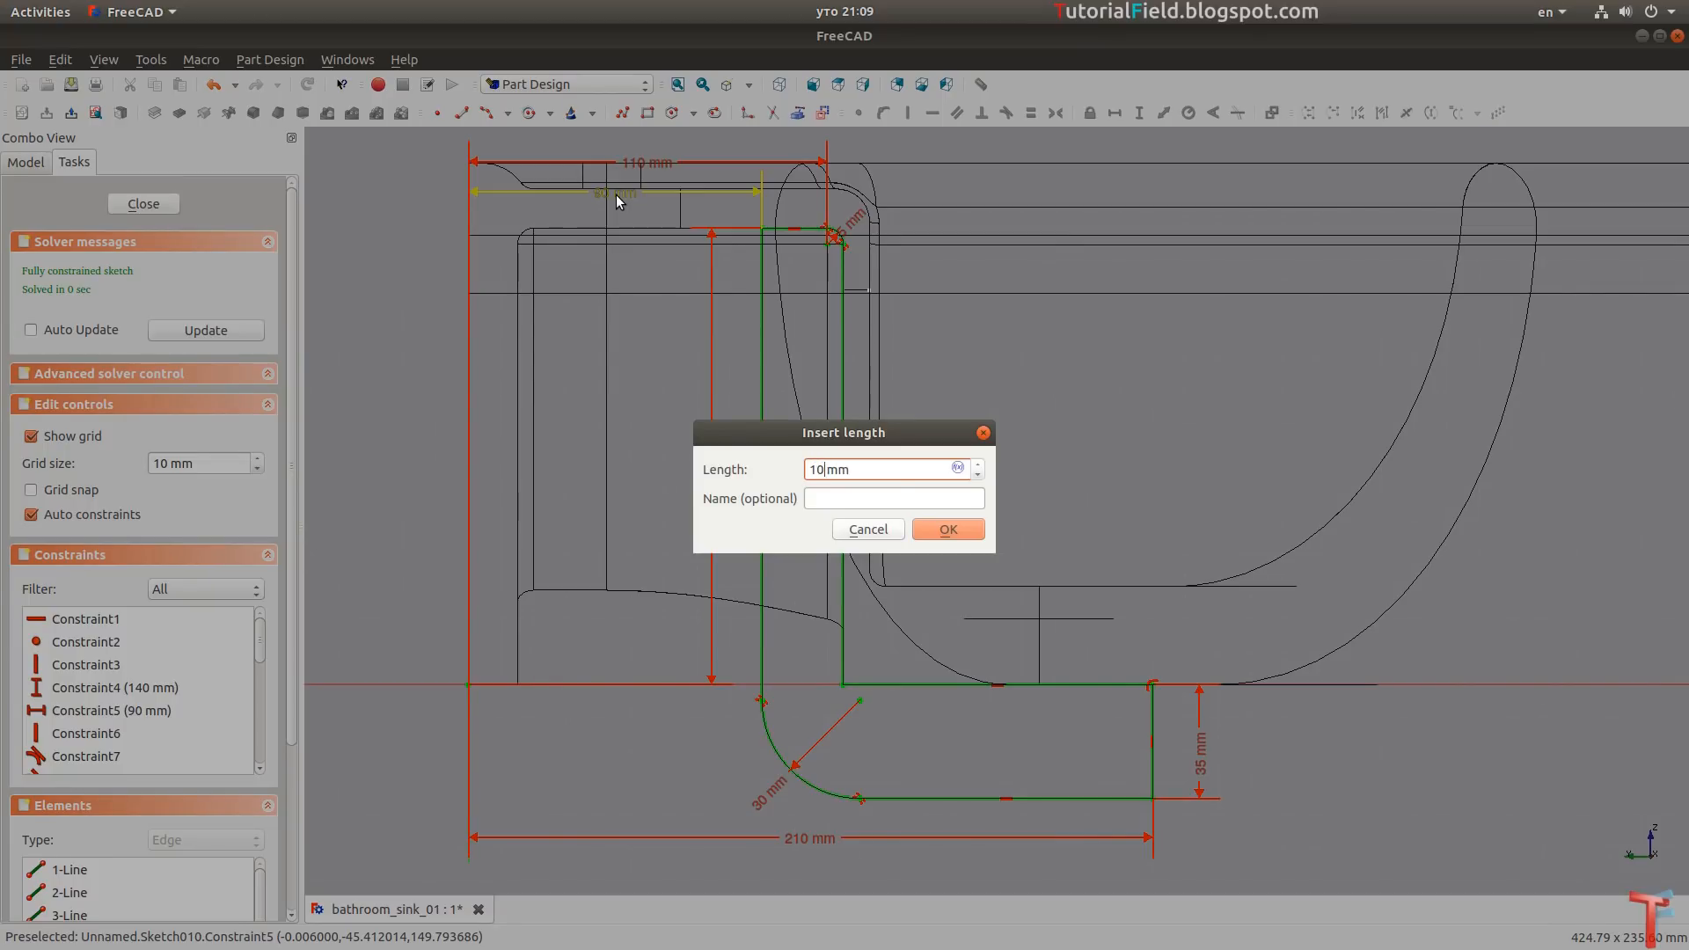
key("Return")
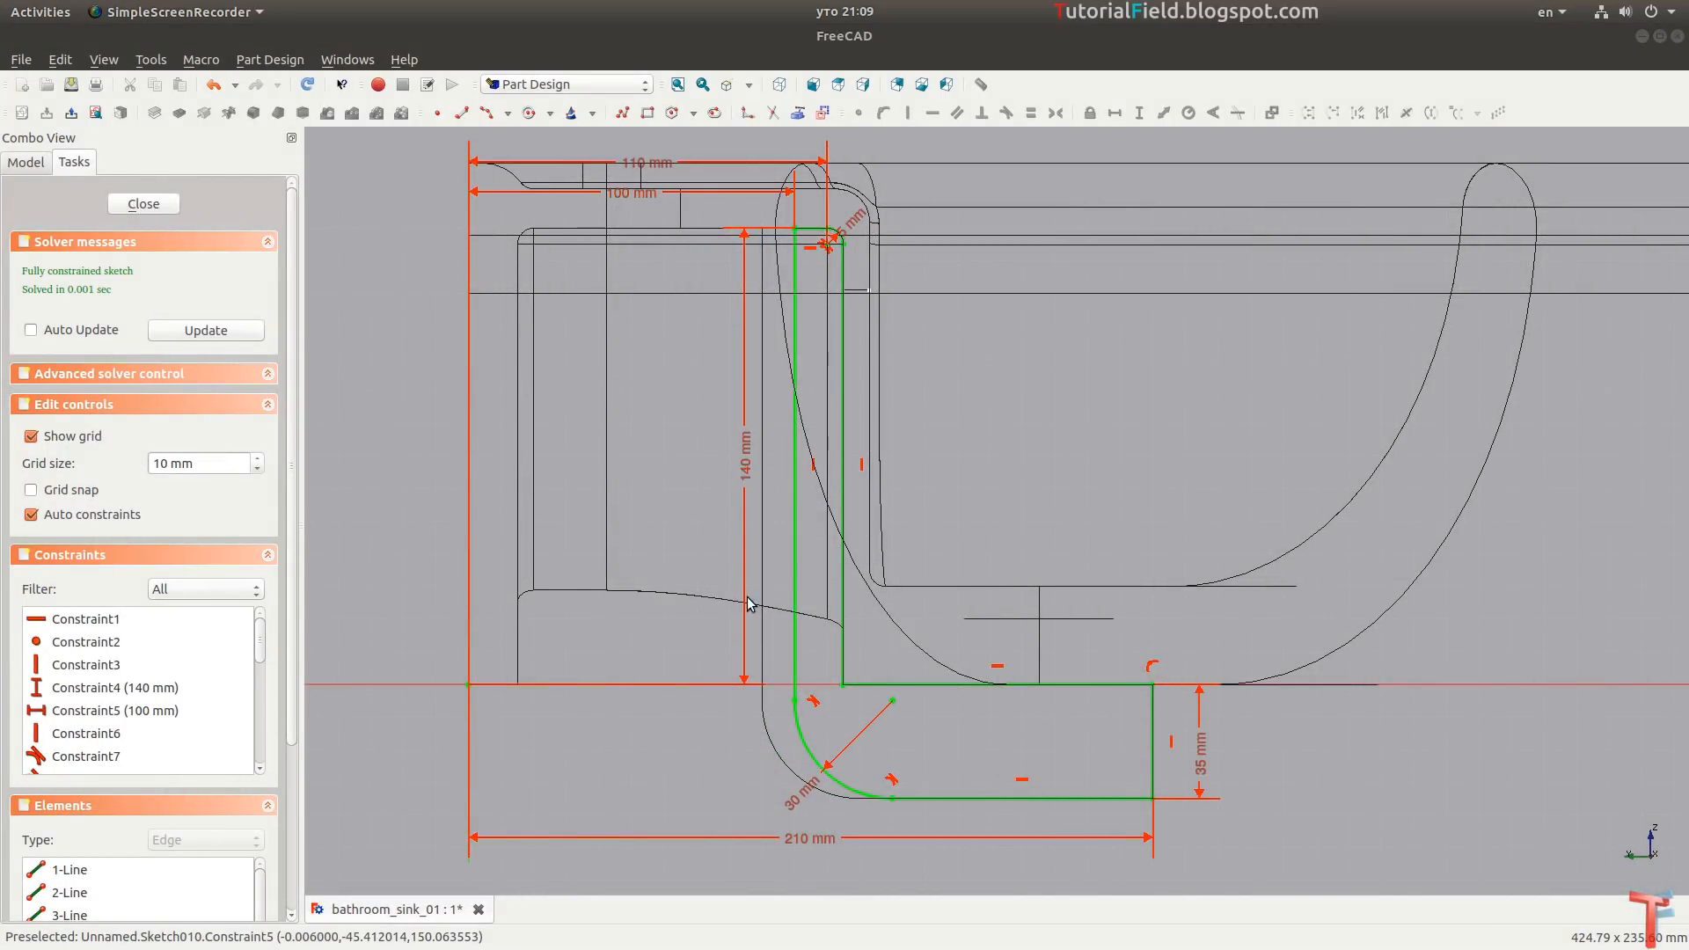
double_click(797, 798)
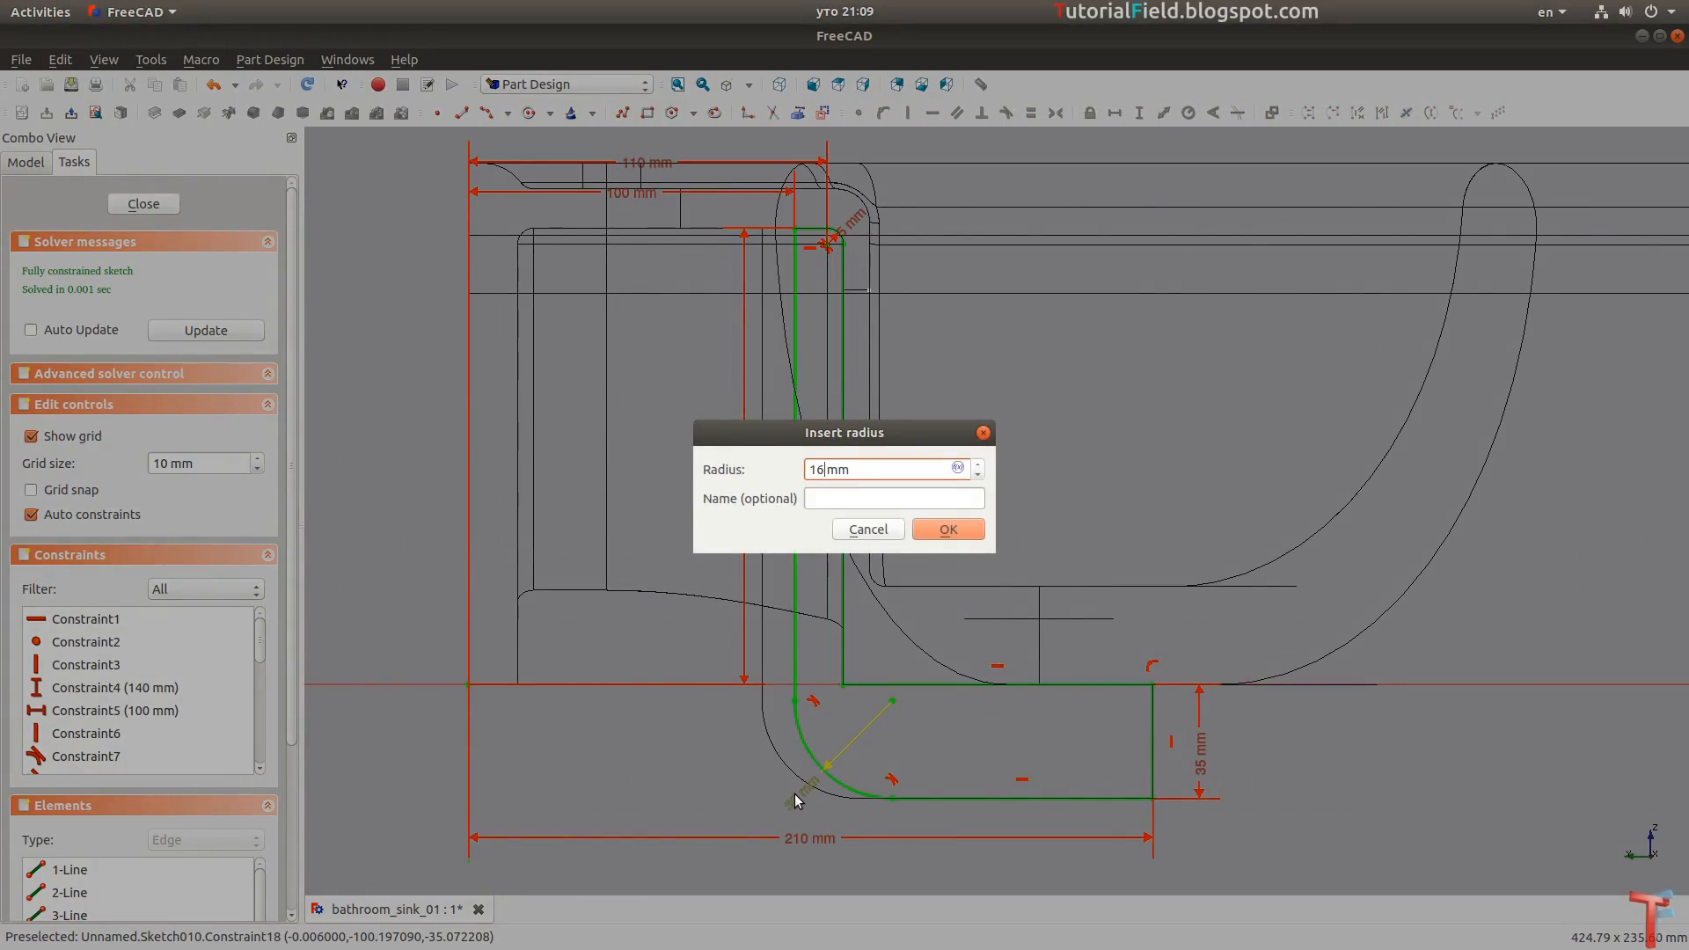
key("Return")
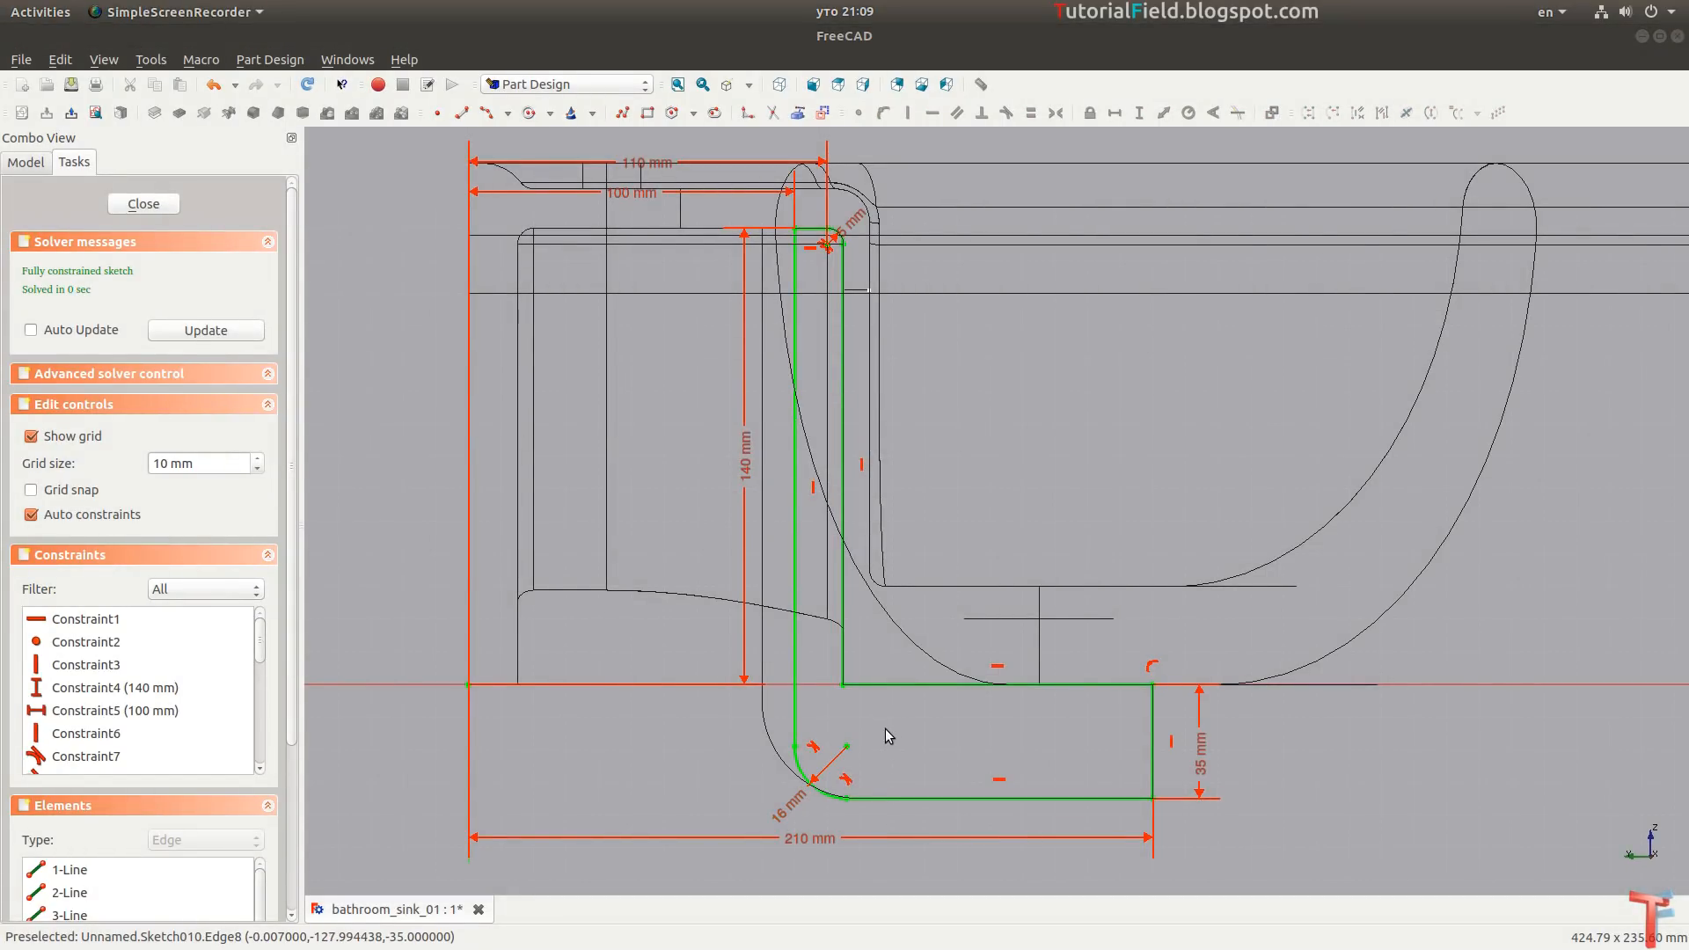
Delete the upper outer corner's point-on-axis constraint and the 35 mm dimension, moving the profile's lower leg below the horizontal axis.
scroll(884, 723, "up", 3)
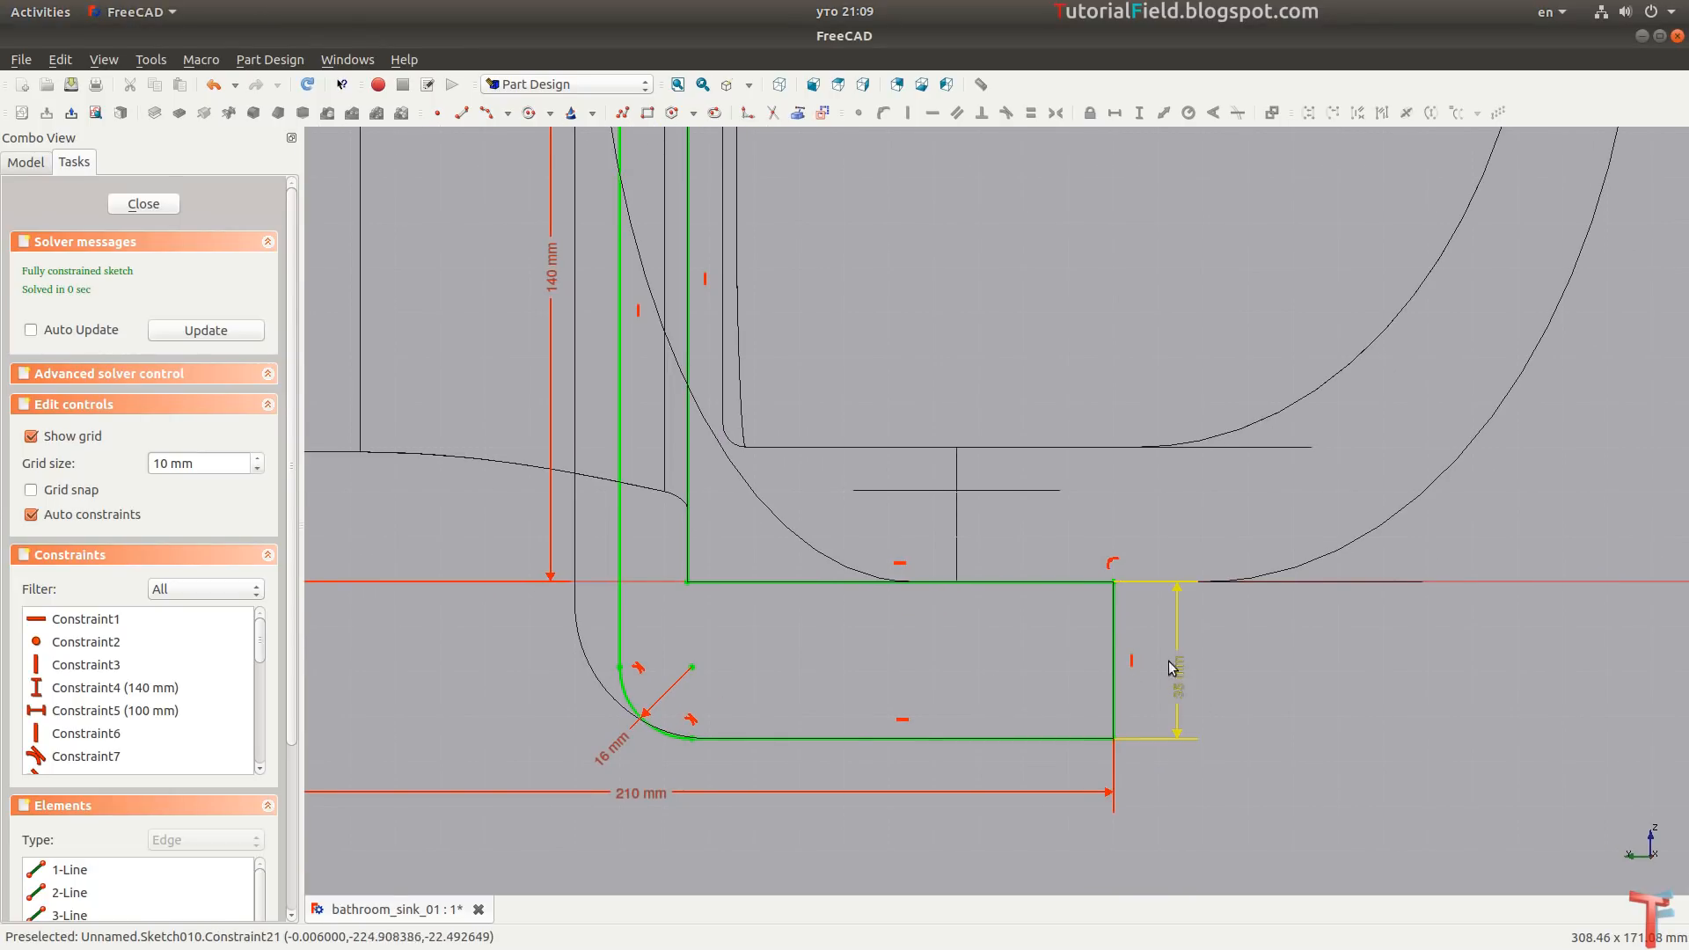
left_click(1114, 565)
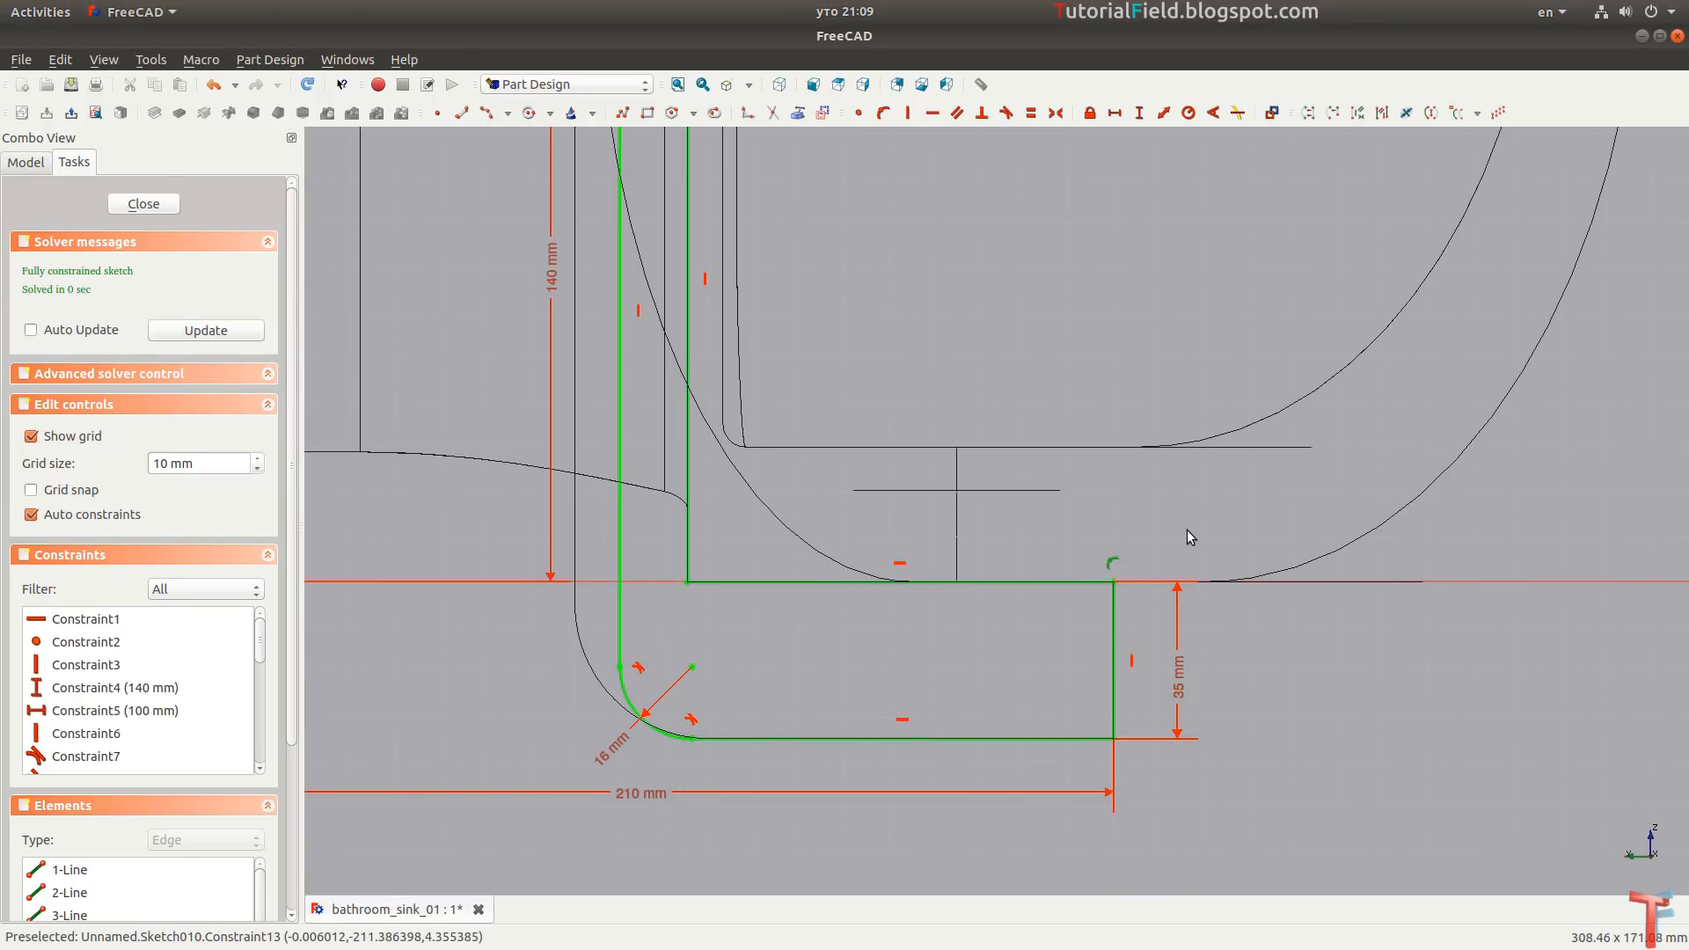
key("Delete")
left_click_drag(1116, 584, 1134, 639)
left_click(1179, 719)
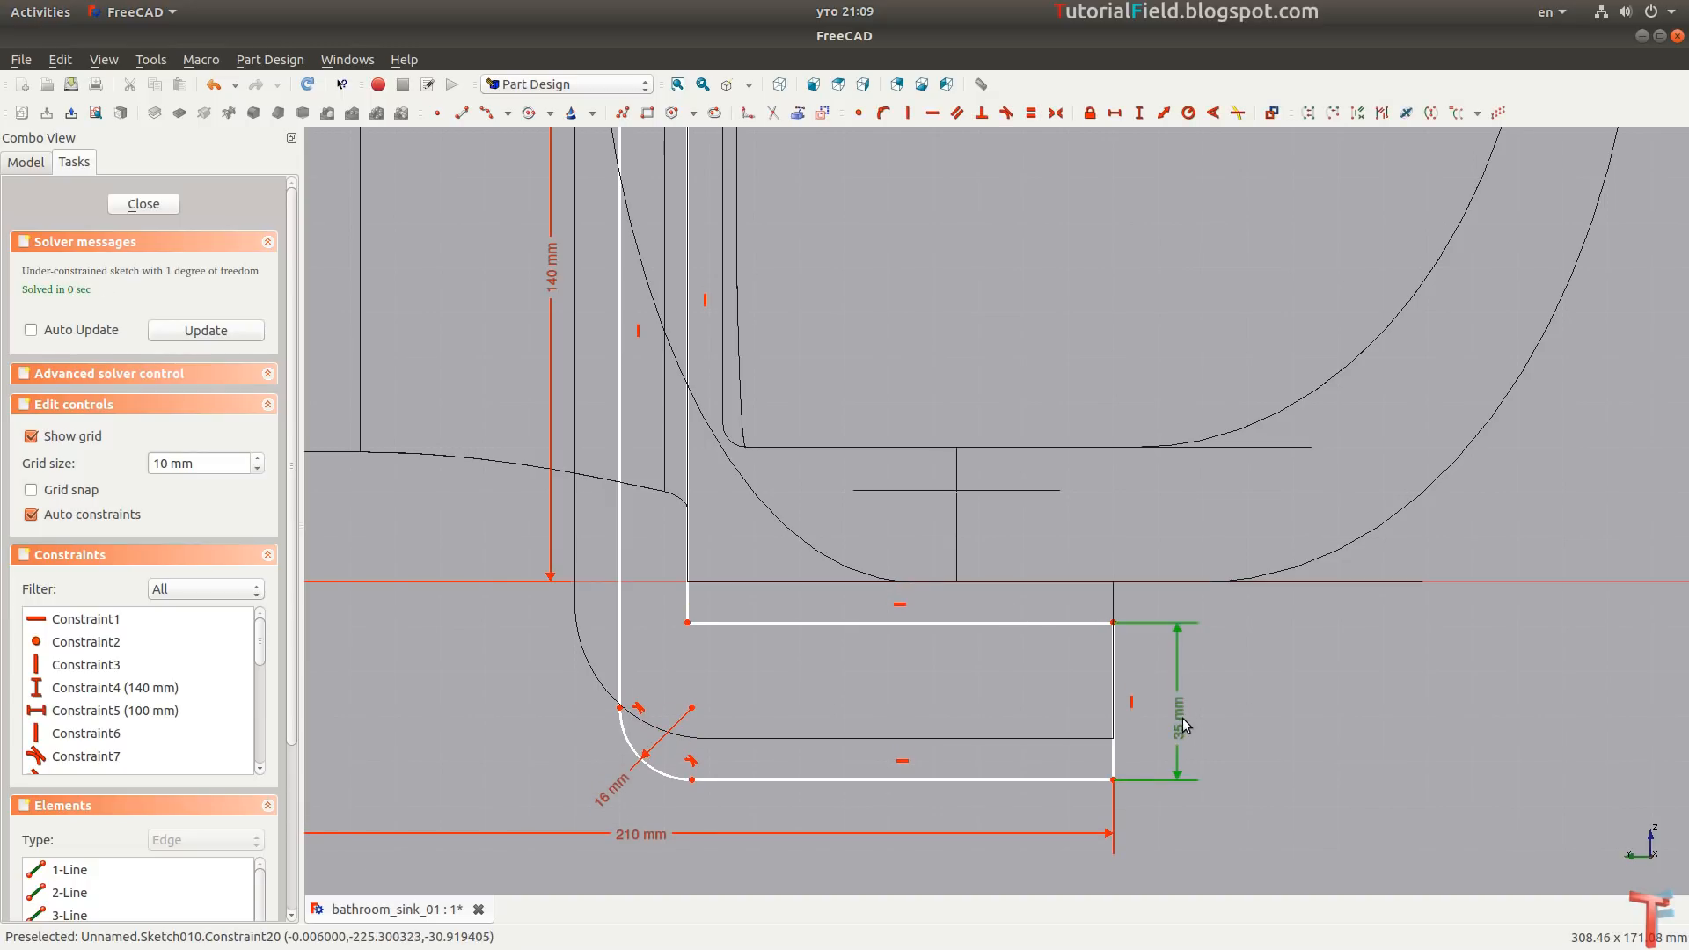
key("Delete")
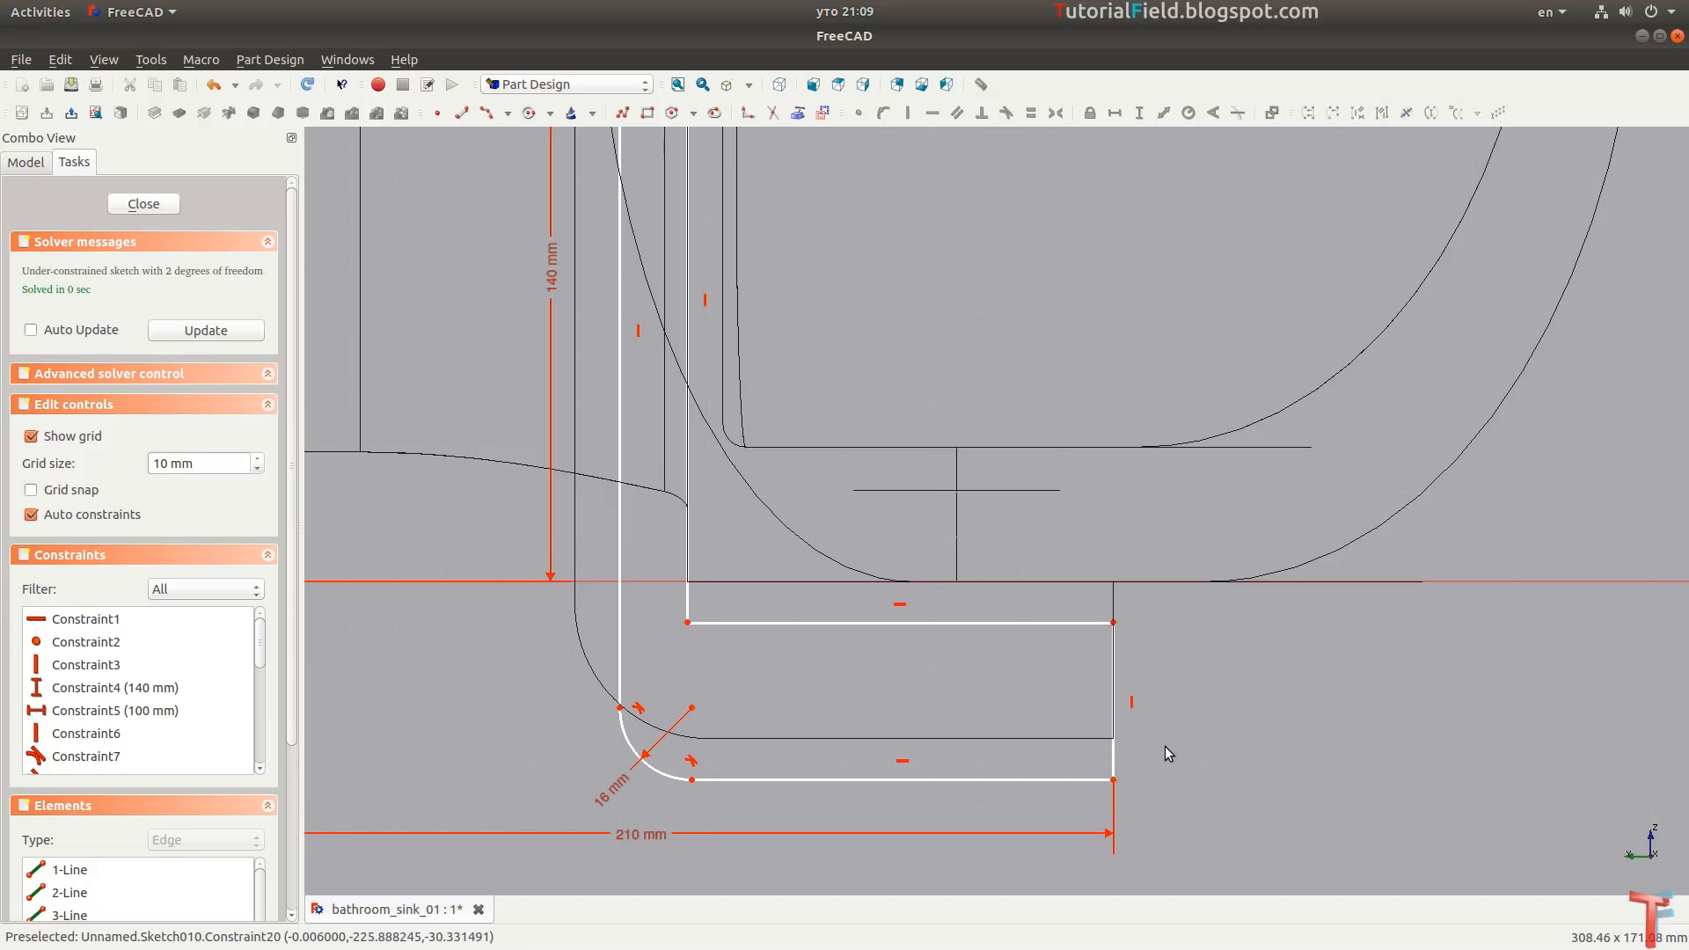
Constrain the lower leg's outer corners vertically from the origin, the lower one to -20 mm and the upper one to -10 mm.
left_click(1115, 780)
key("i")
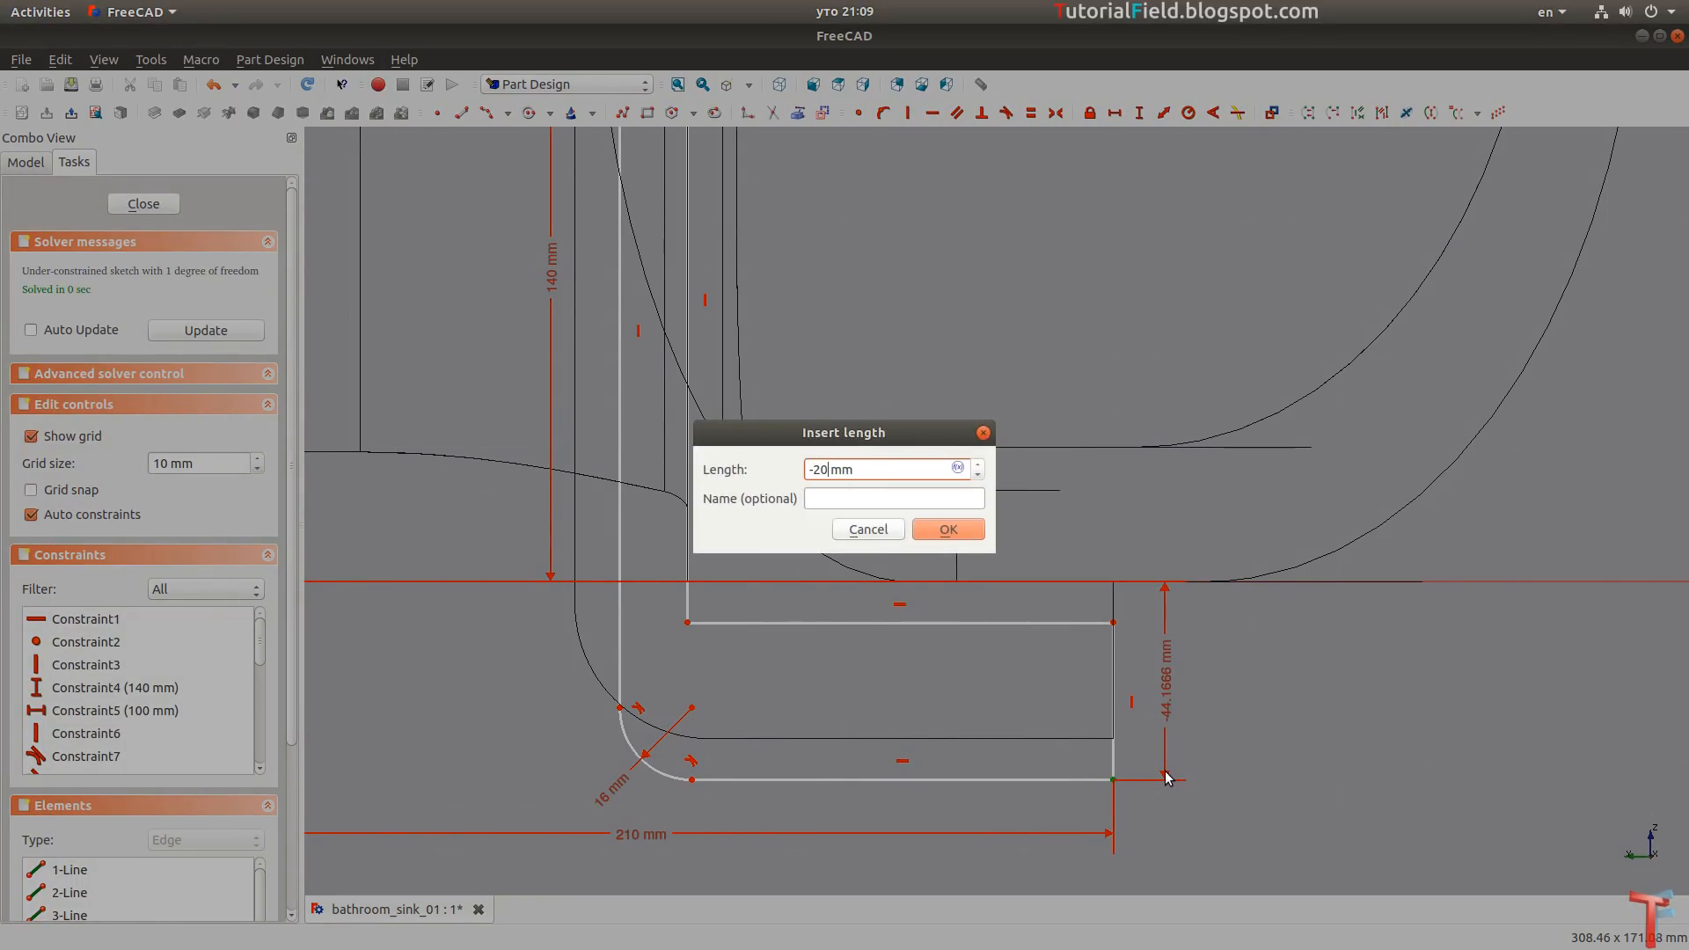
type("-20")
key("Return")
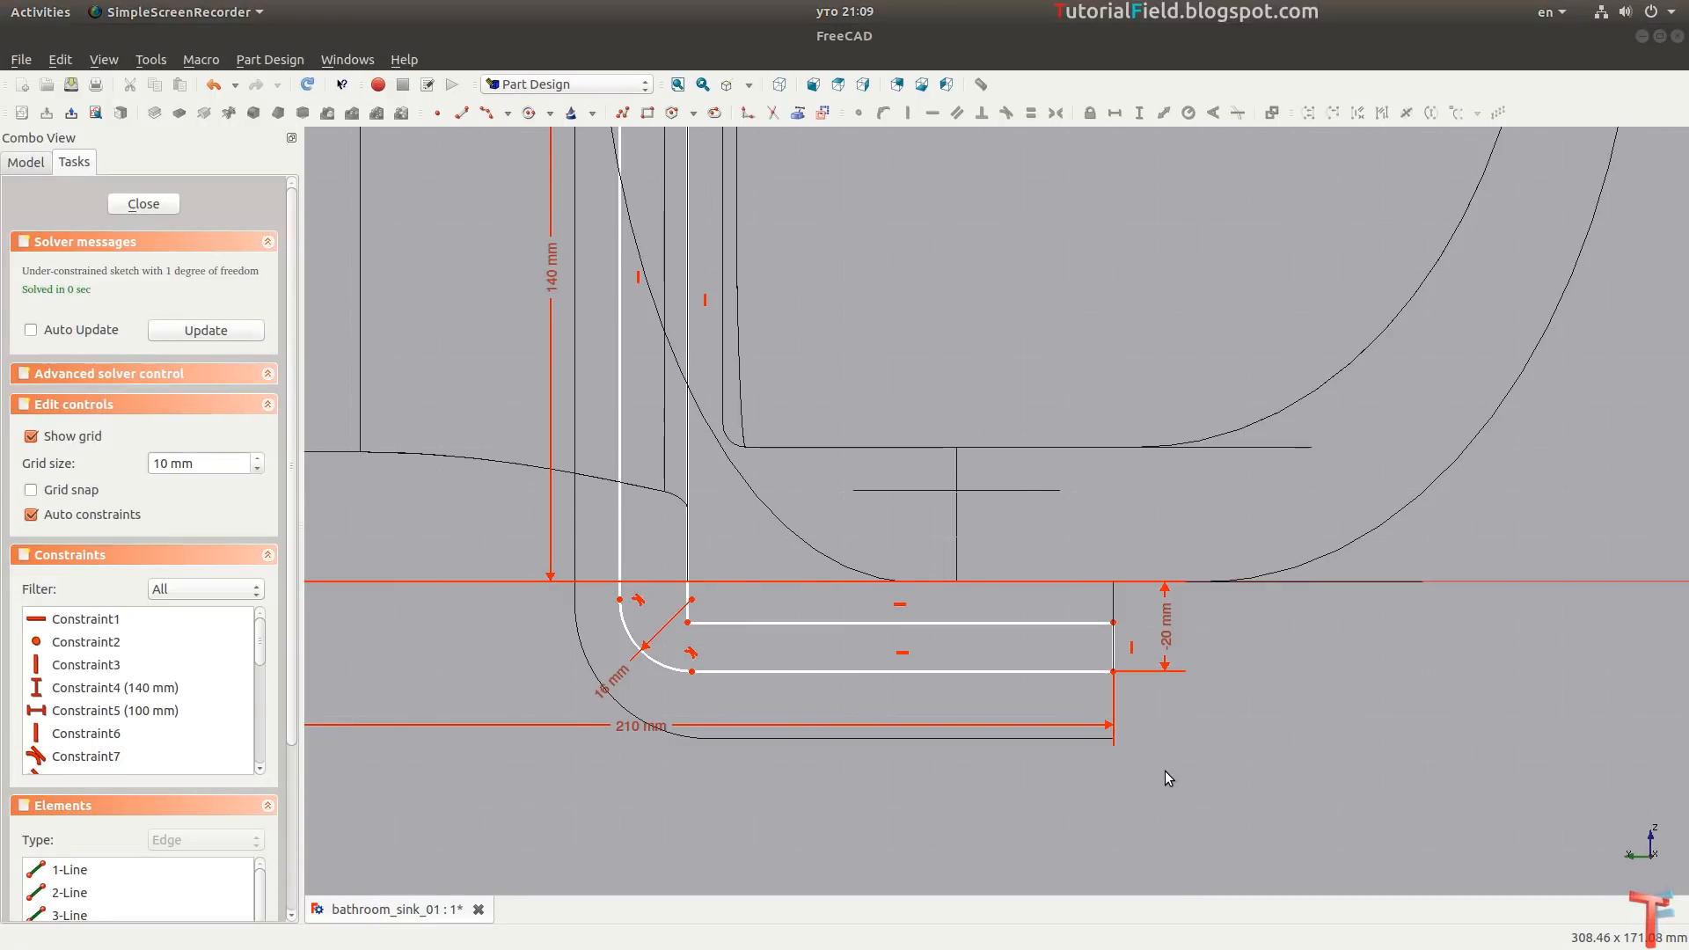
left_click(1113, 622)
type("i")
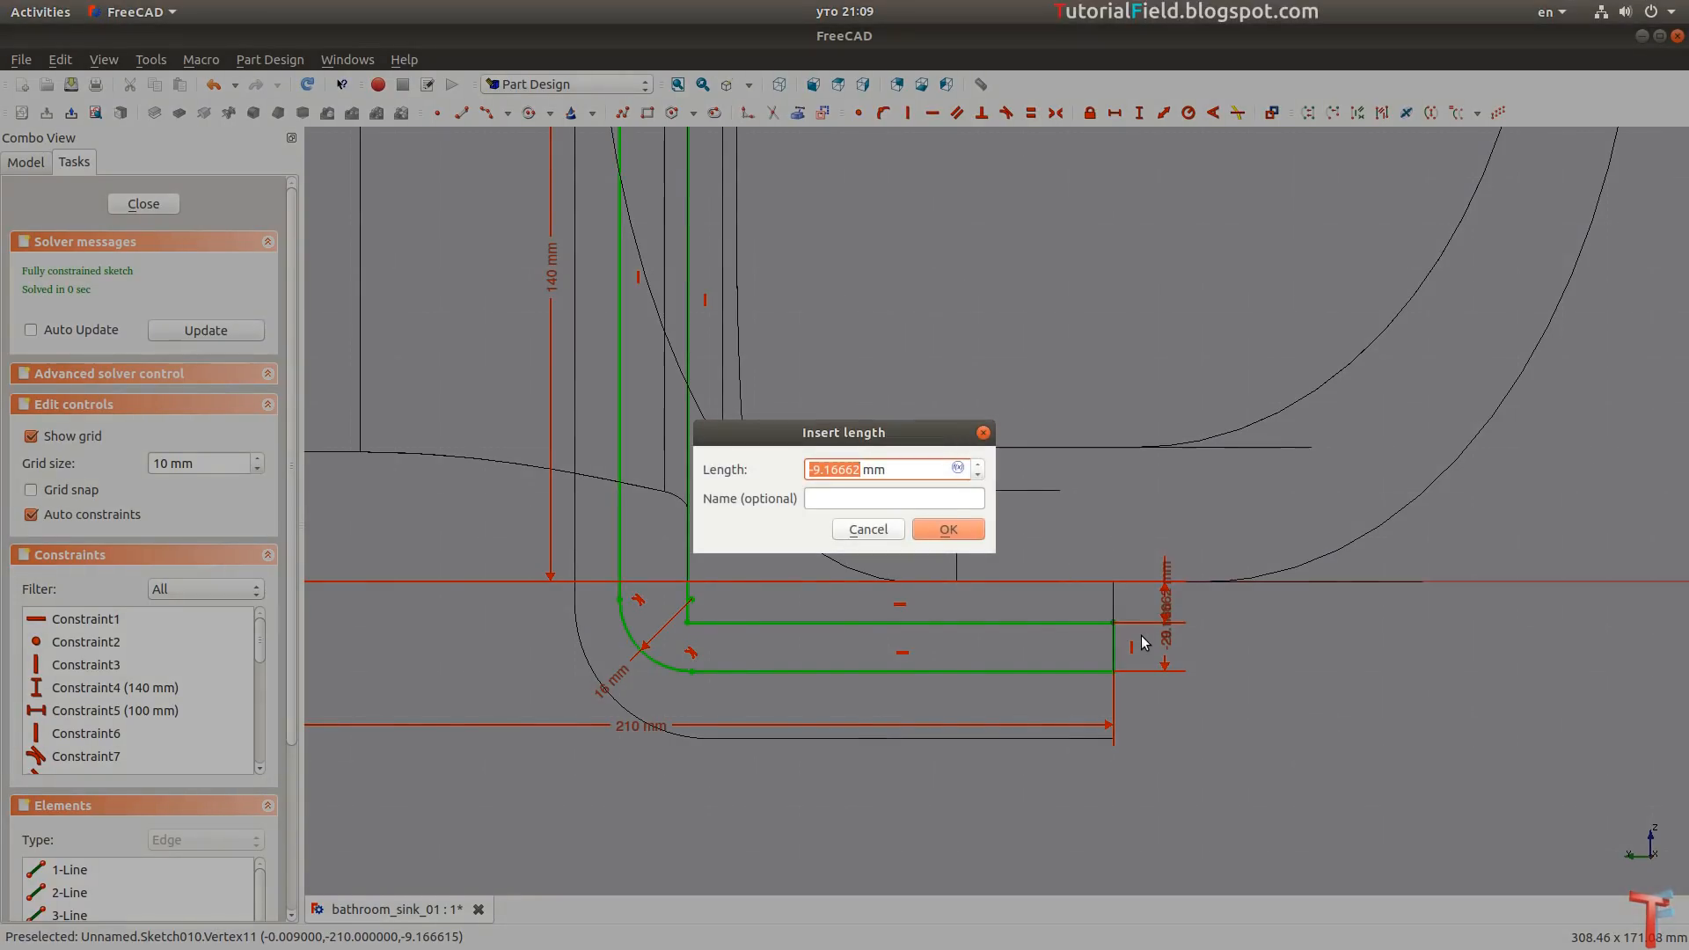
type("-20")
key("Return")
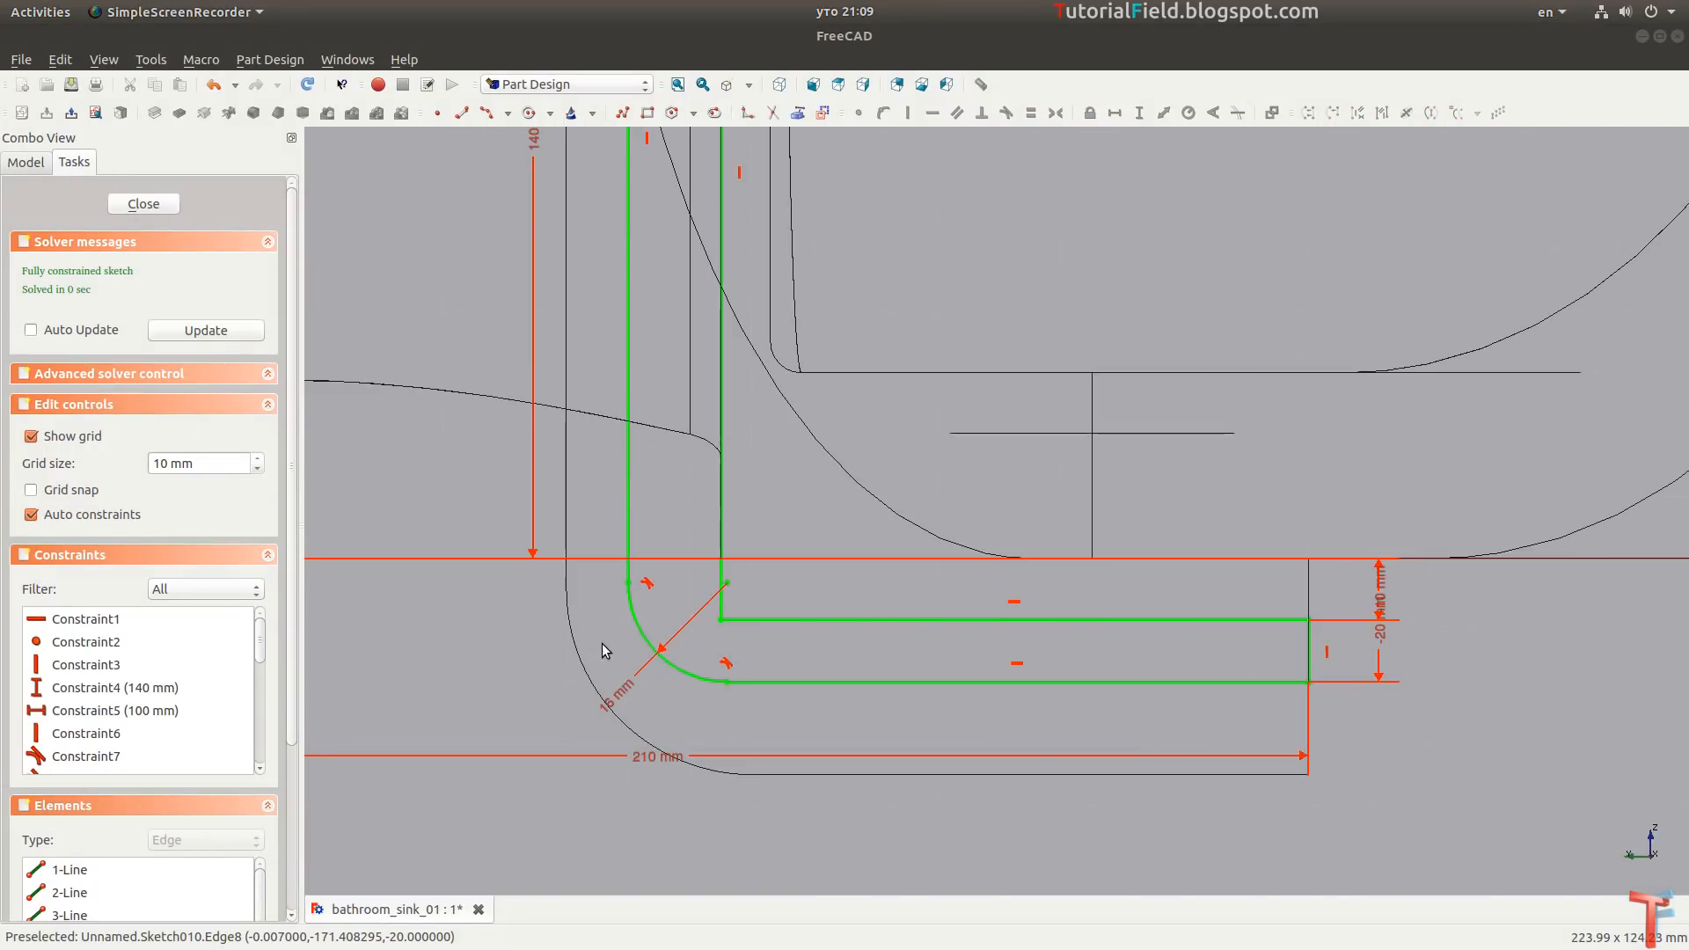
Delete the coincident constraint at the profile's inner corner and pull the two line ends apart to leave a gap.
scroll(615, 646, "up", 2)
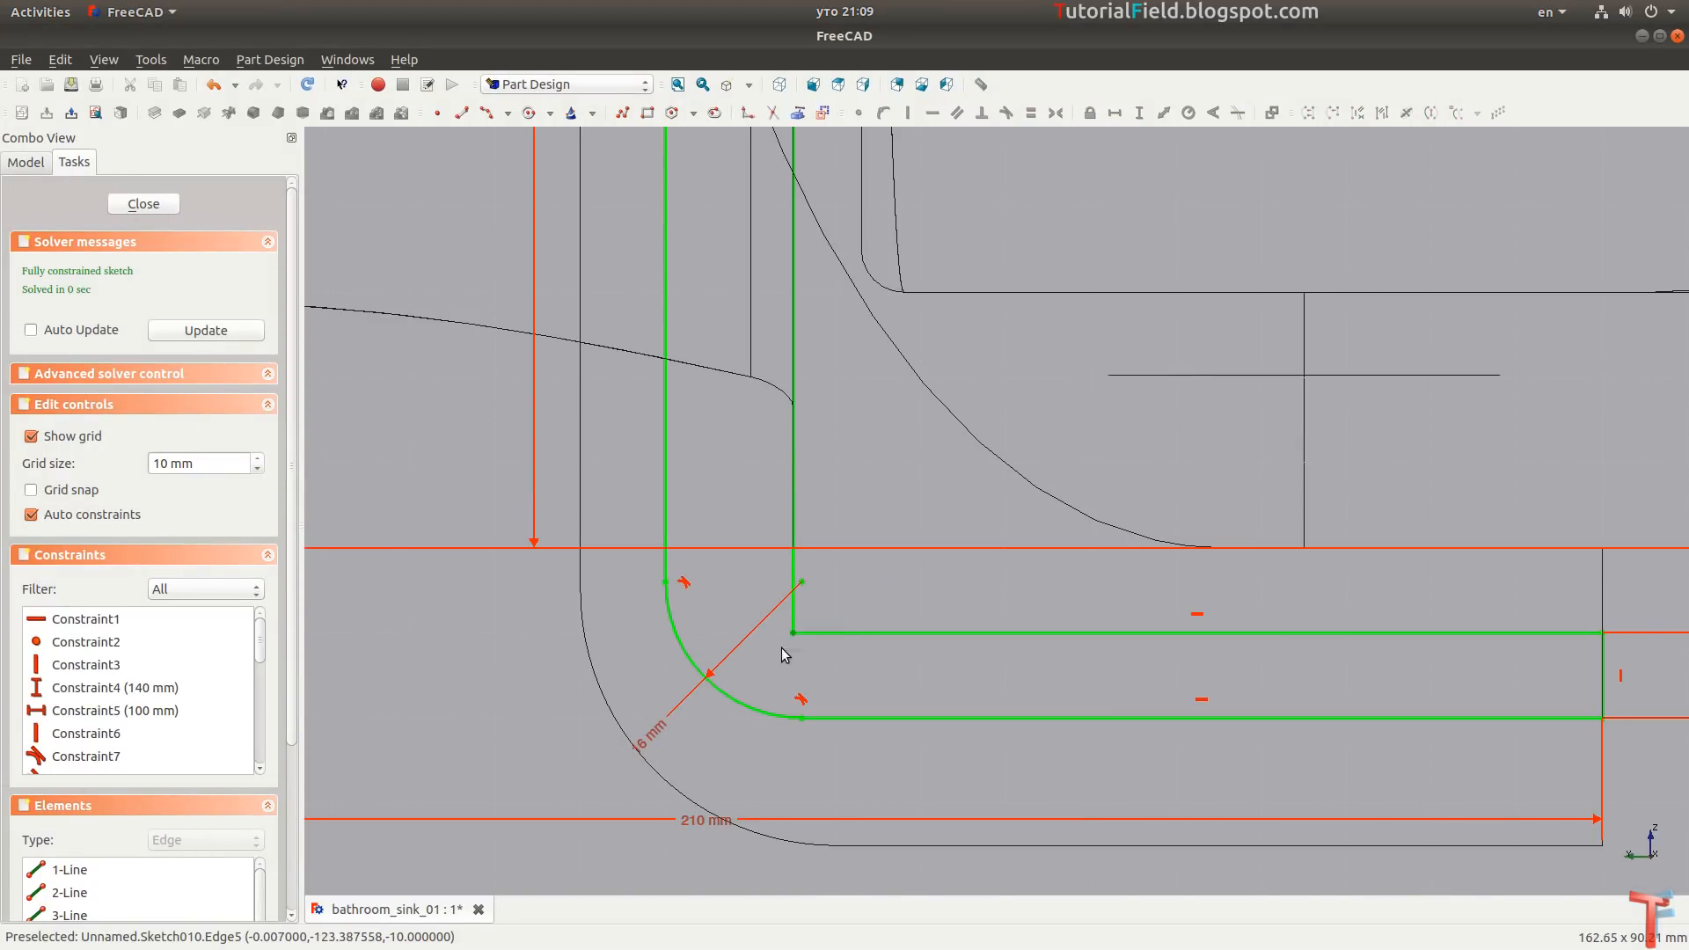
left_click_drag(828, 624, 788, 650)
key("Delete")
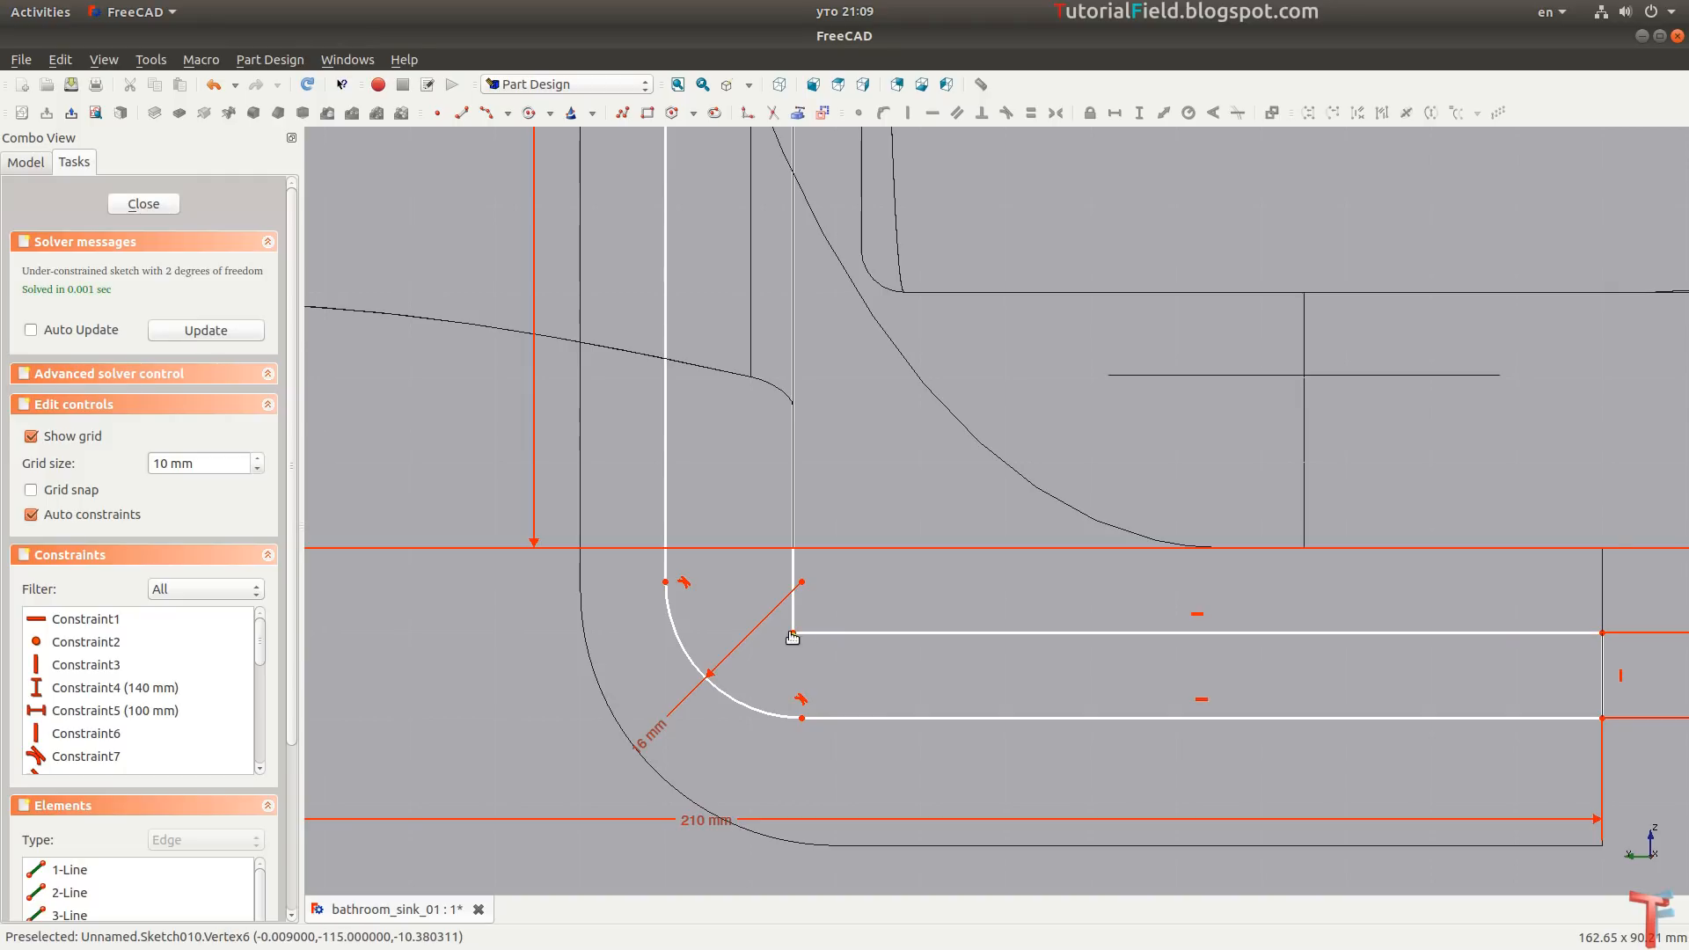
mouse_move(793, 633)
left_mouse_down()
mouse_move(795, 611)
mouse_move(872, 645)
left_mouse_up()
scroll(793, 580, "up", 3)
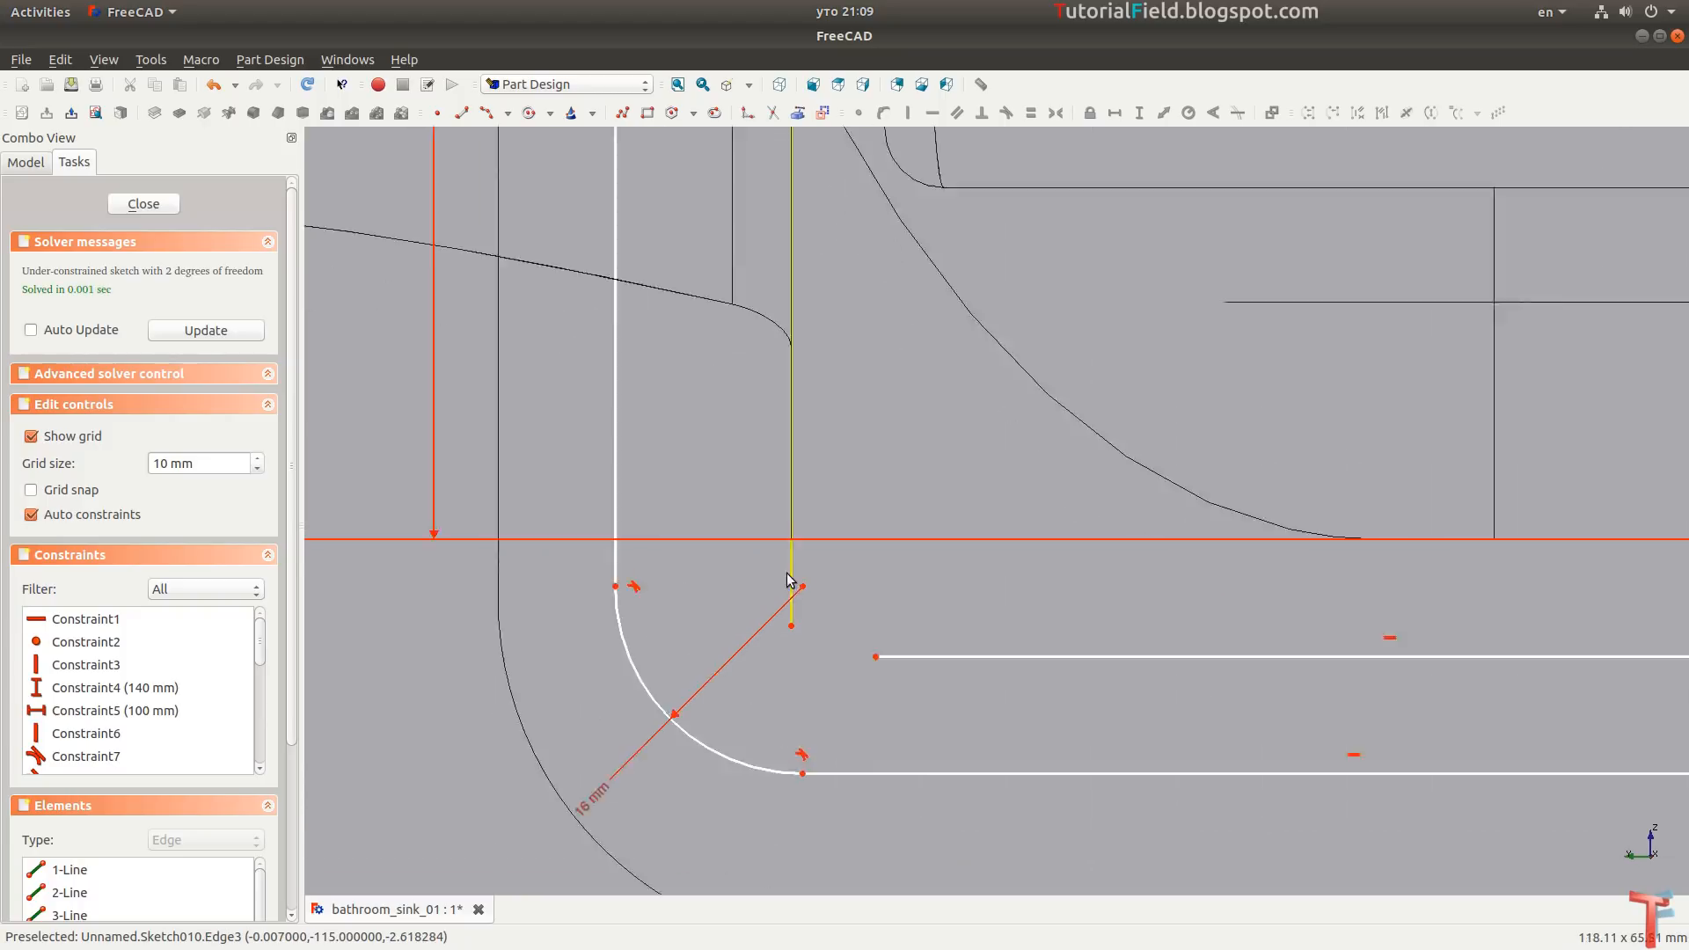
left_click_drag(798, 620, 796, 568)
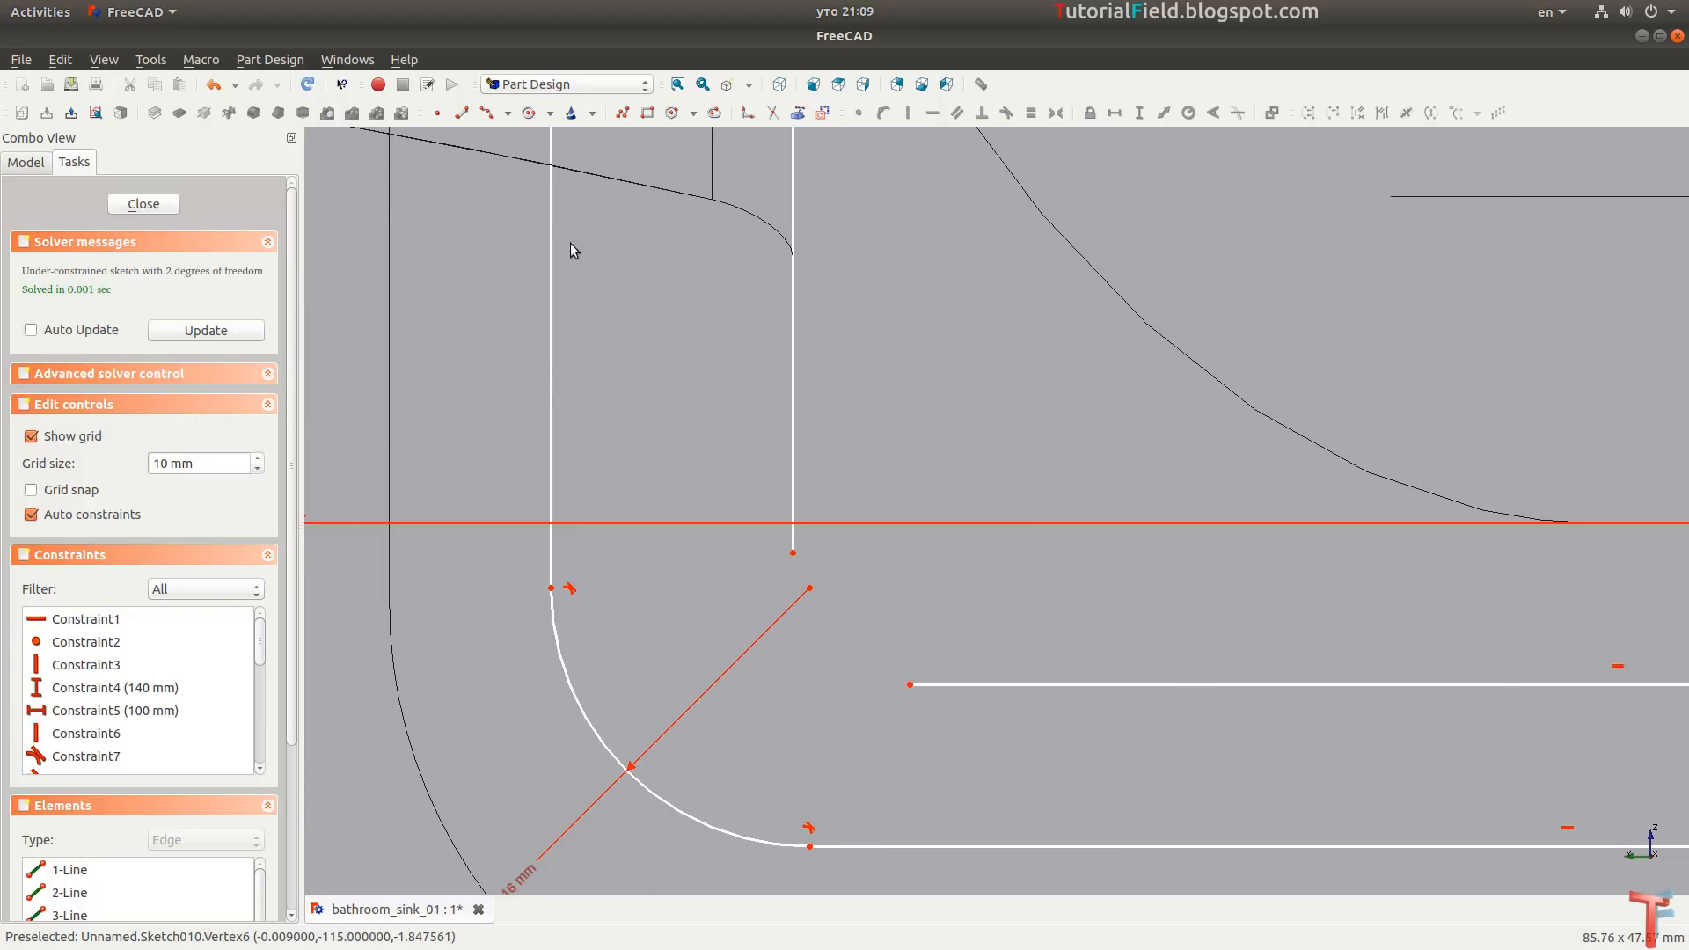
Draw an arc across the gap between the inner vertical and horizontal lines.
left_click(489, 114)
left_click(828, 625)
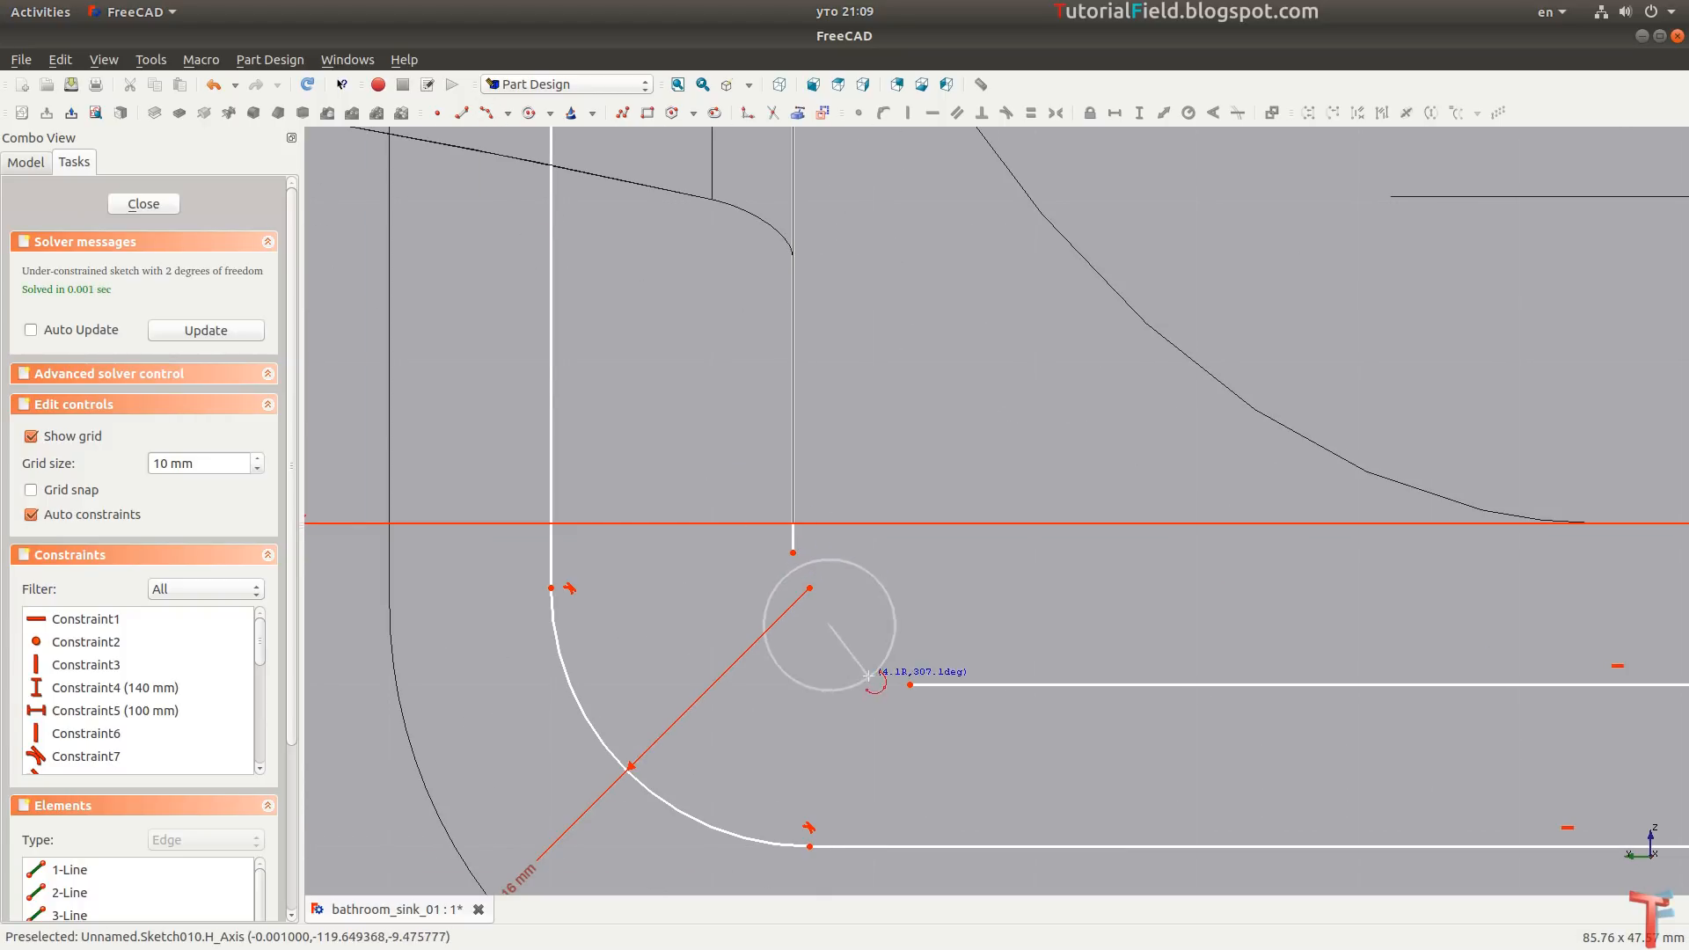
left_click(890, 684)
left_click(790, 570)
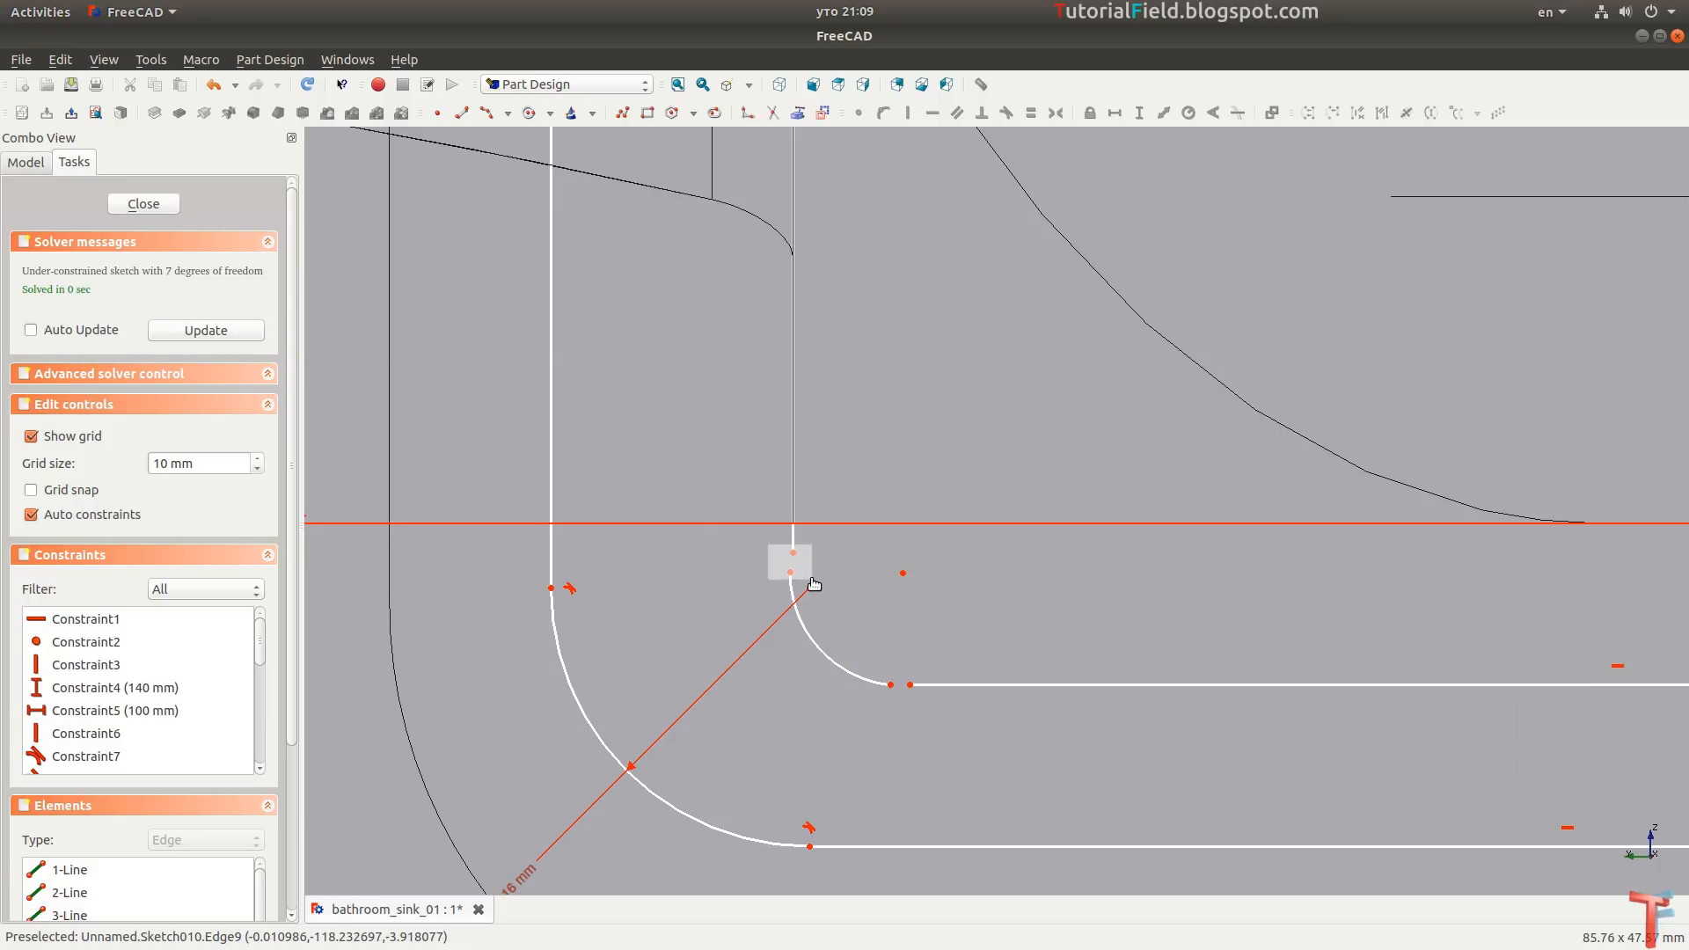
Make the inner arc's ends tangent to the adjoining inner vertical and horizontal lines.
left_click_drag(813, 583, 814, 583)
key("t")
left_click_drag(866, 643, 947, 711)
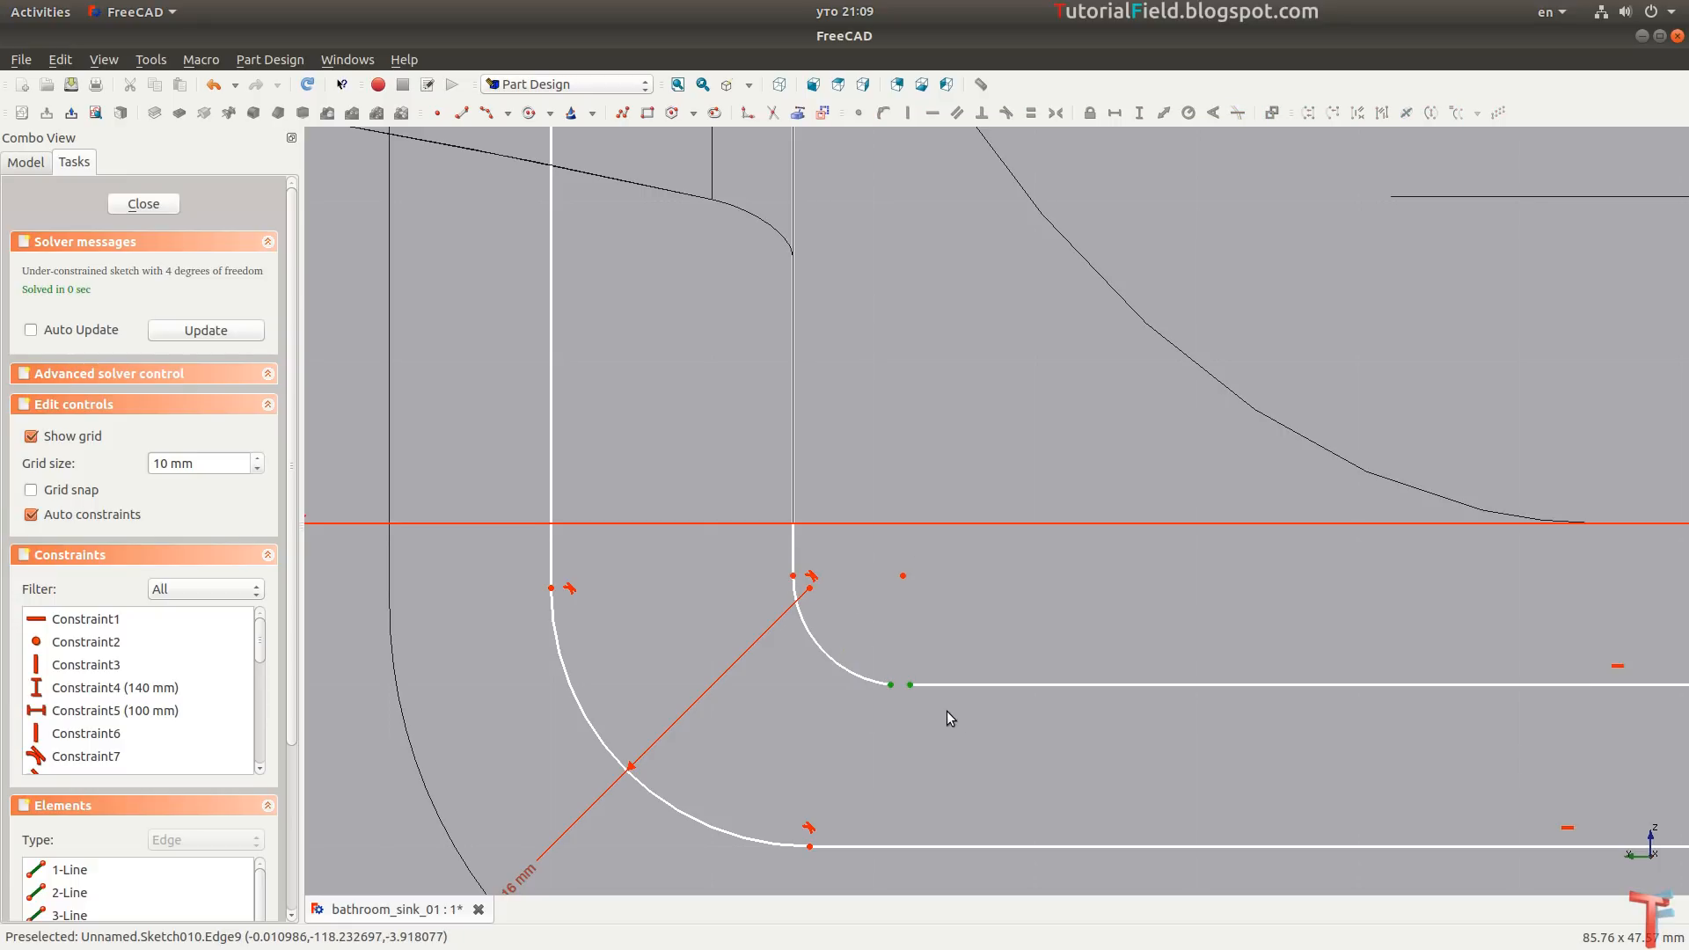
key("t")
Constrain the inner bend arc's radius to 8 mm.
left_click(877, 686)
key("shift+r")
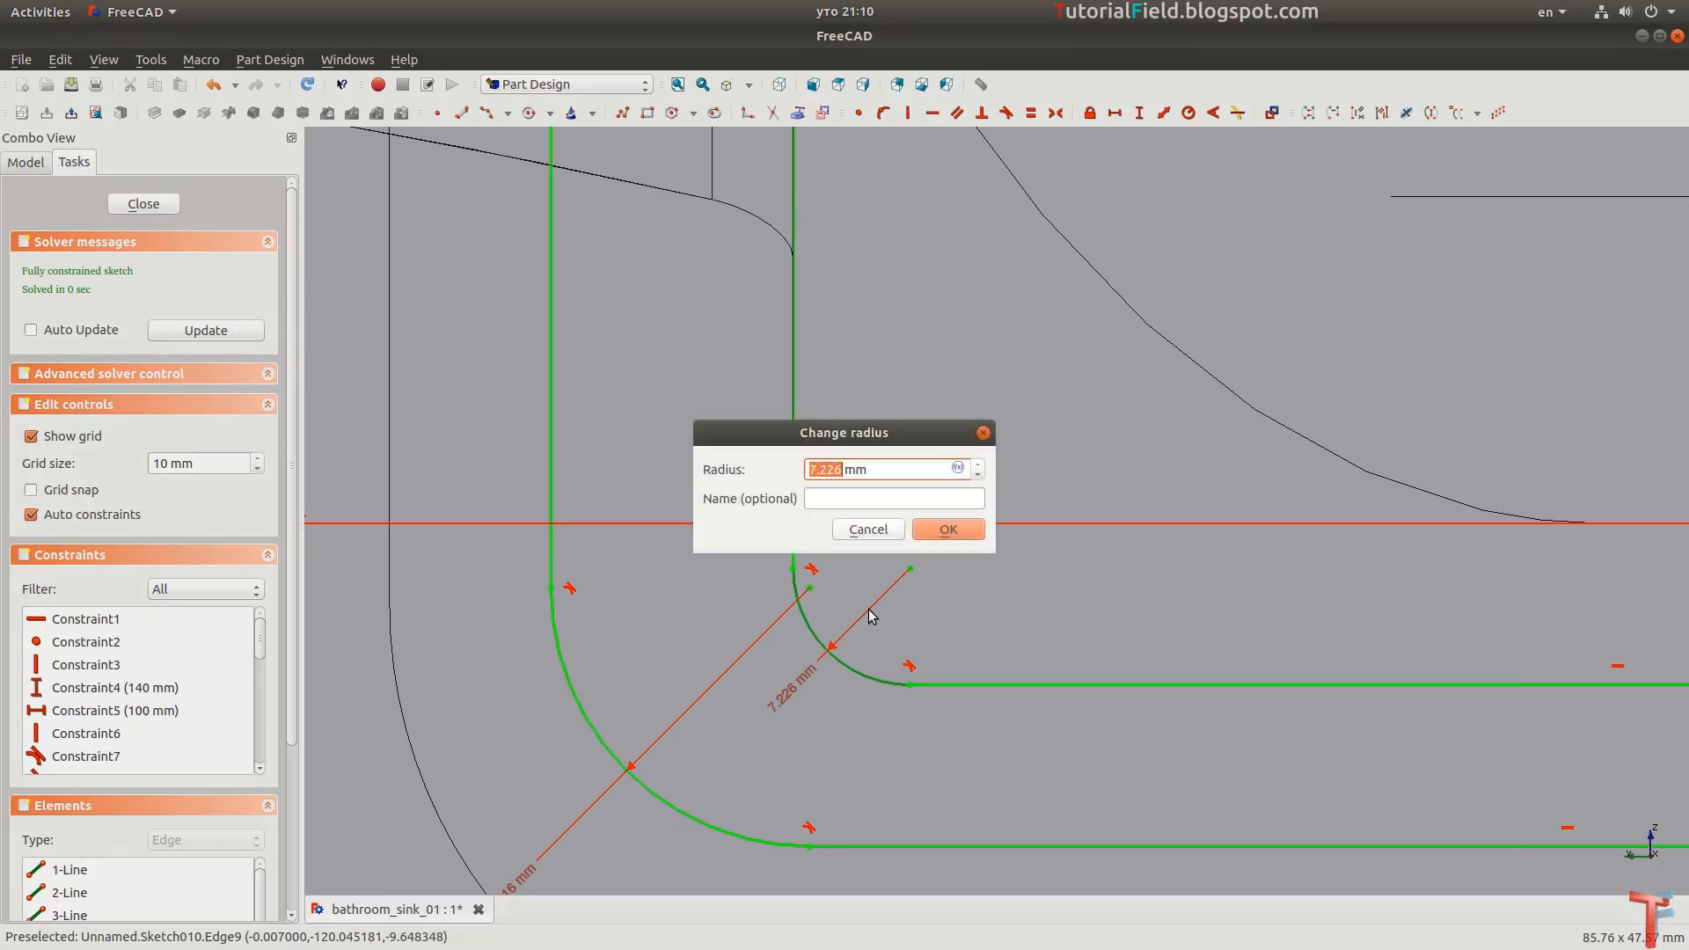
type("8")
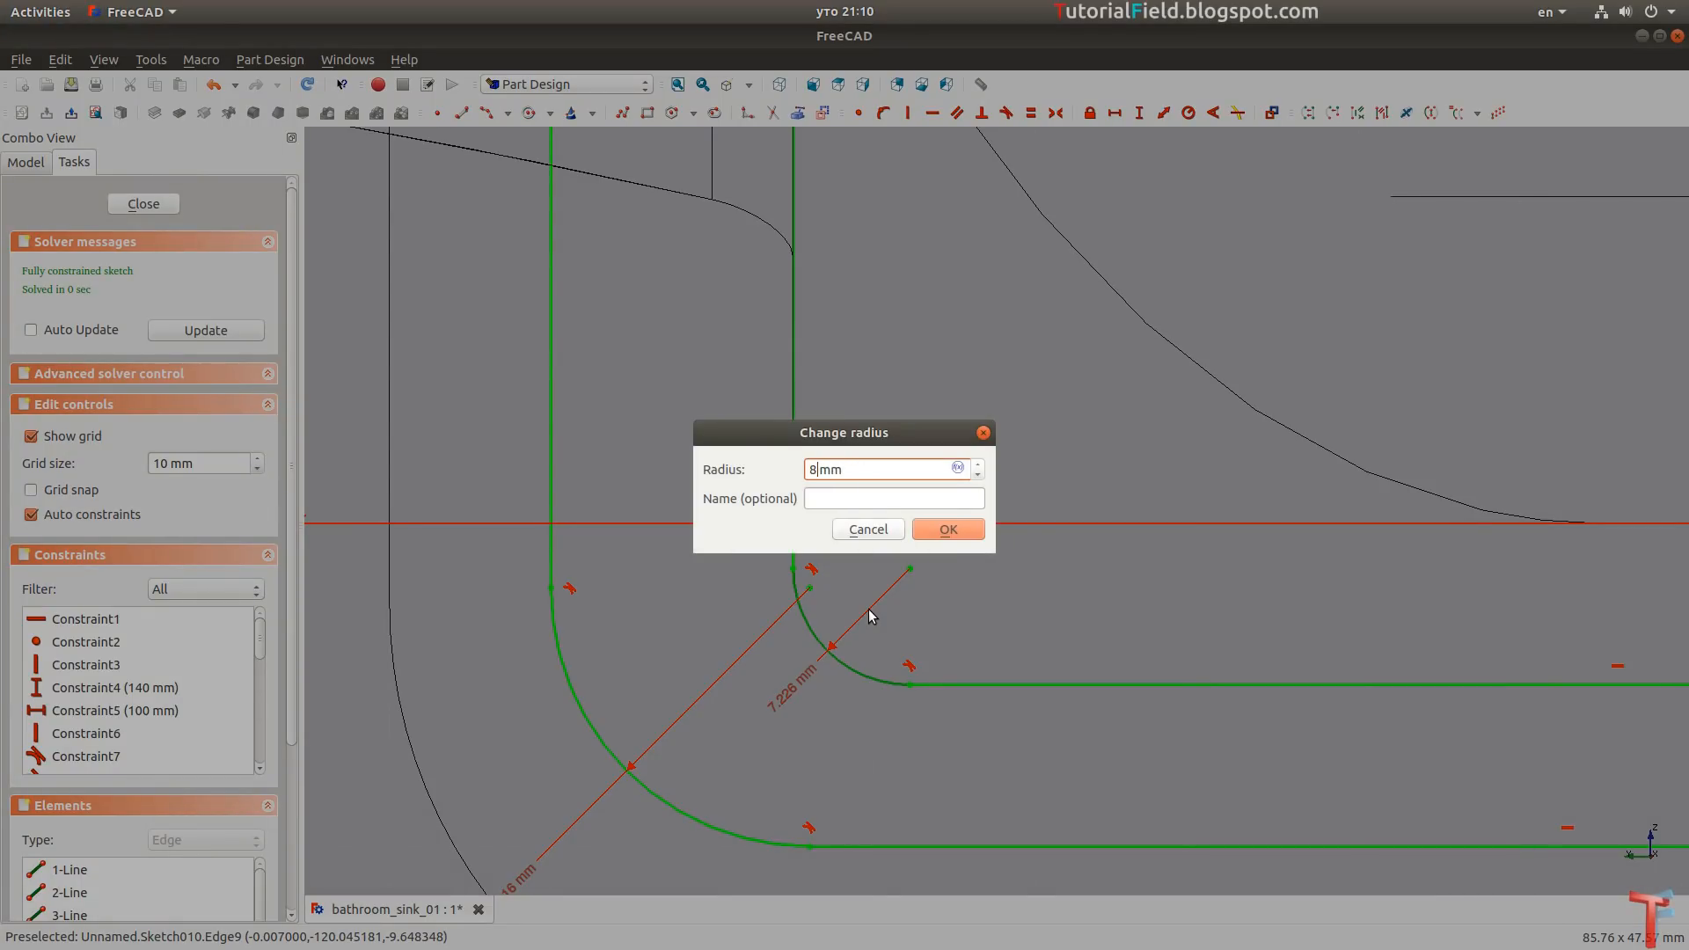
key("Return")
Set the horizontal dimension to the lower leg's free end to 180 mm and close the sketch.
scroll(849, 603, "up", 4)
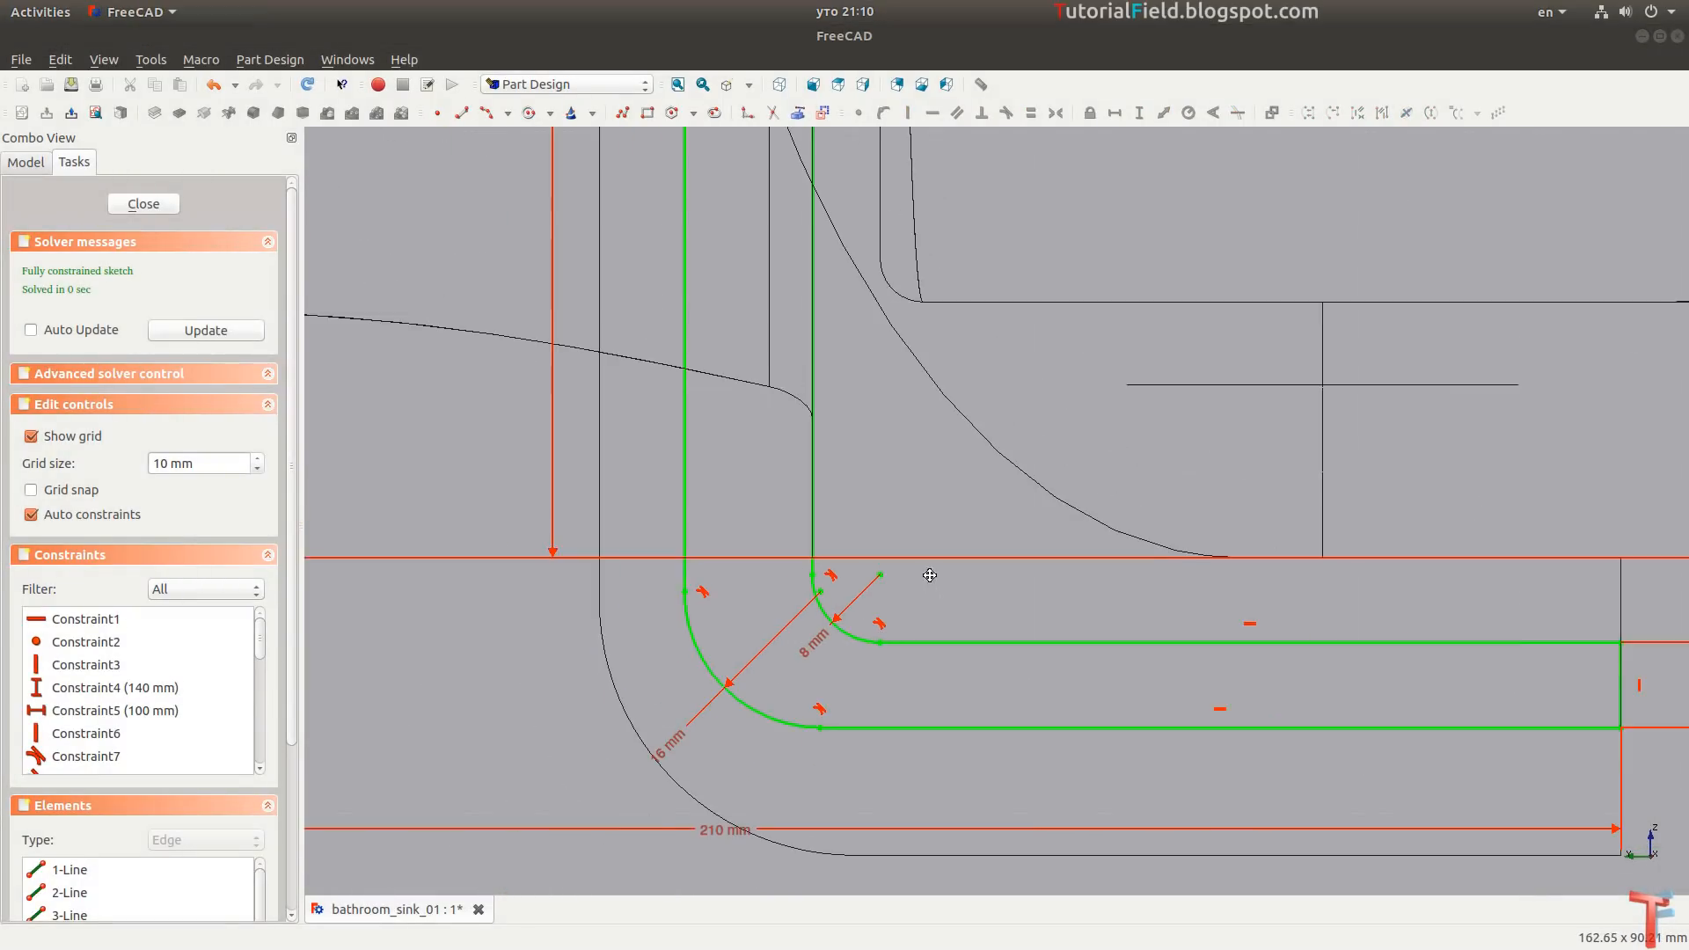
middle_click_drag(1051, 615, 1039, 520)
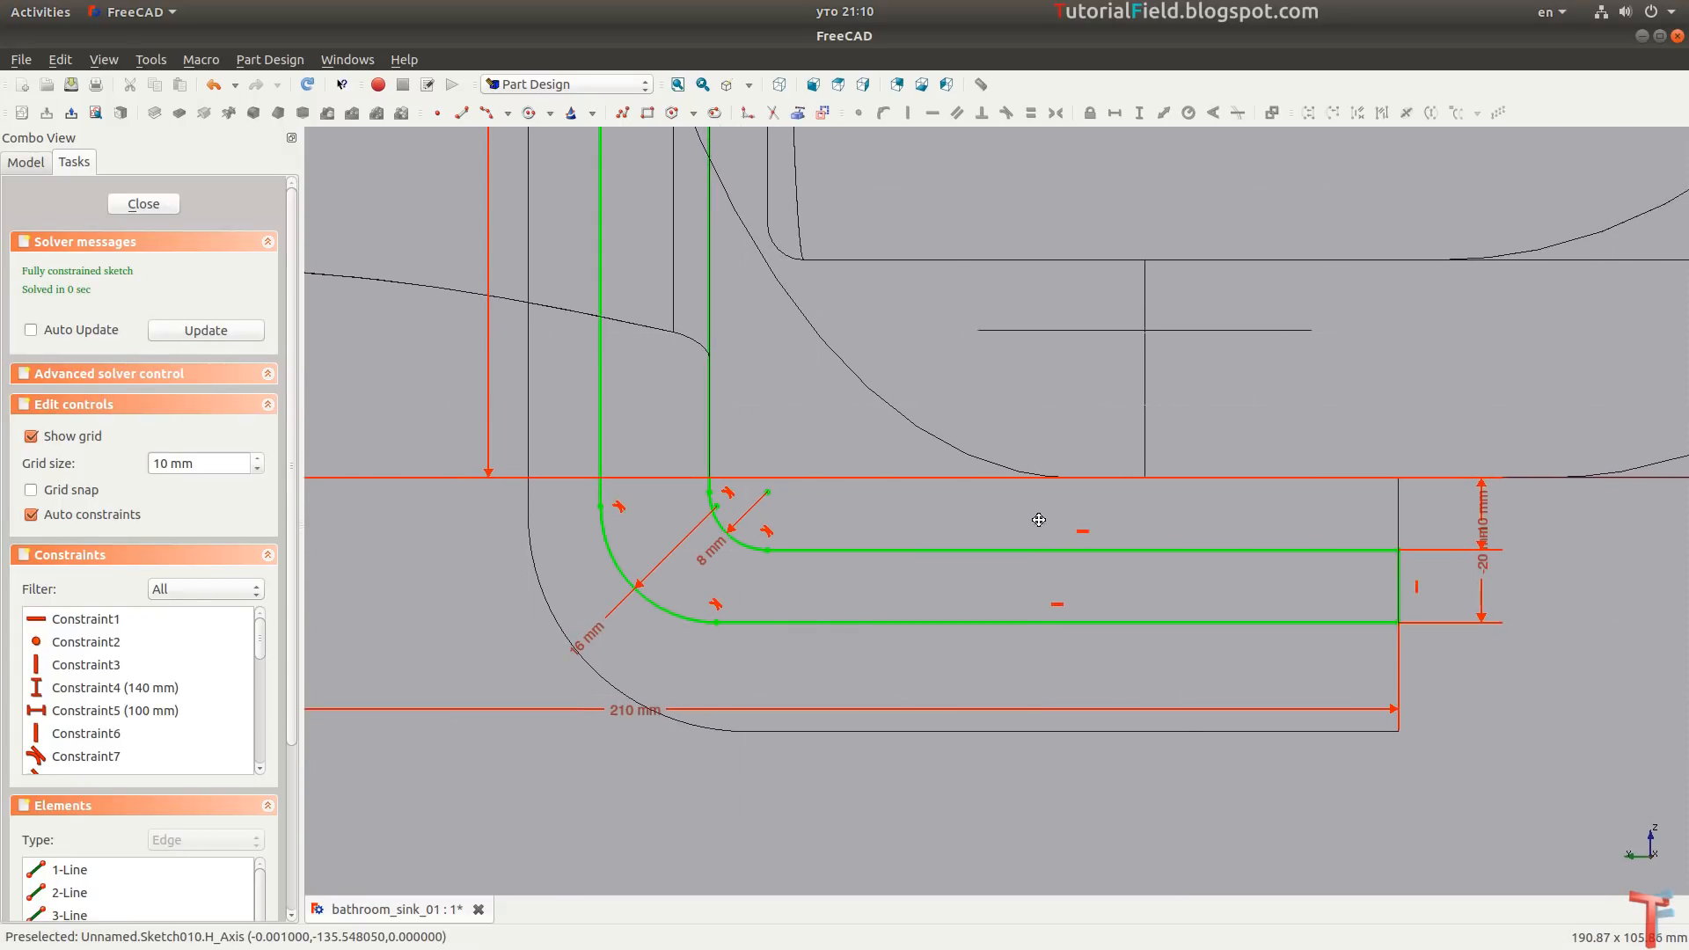
double_click(622, 711)
type("1")
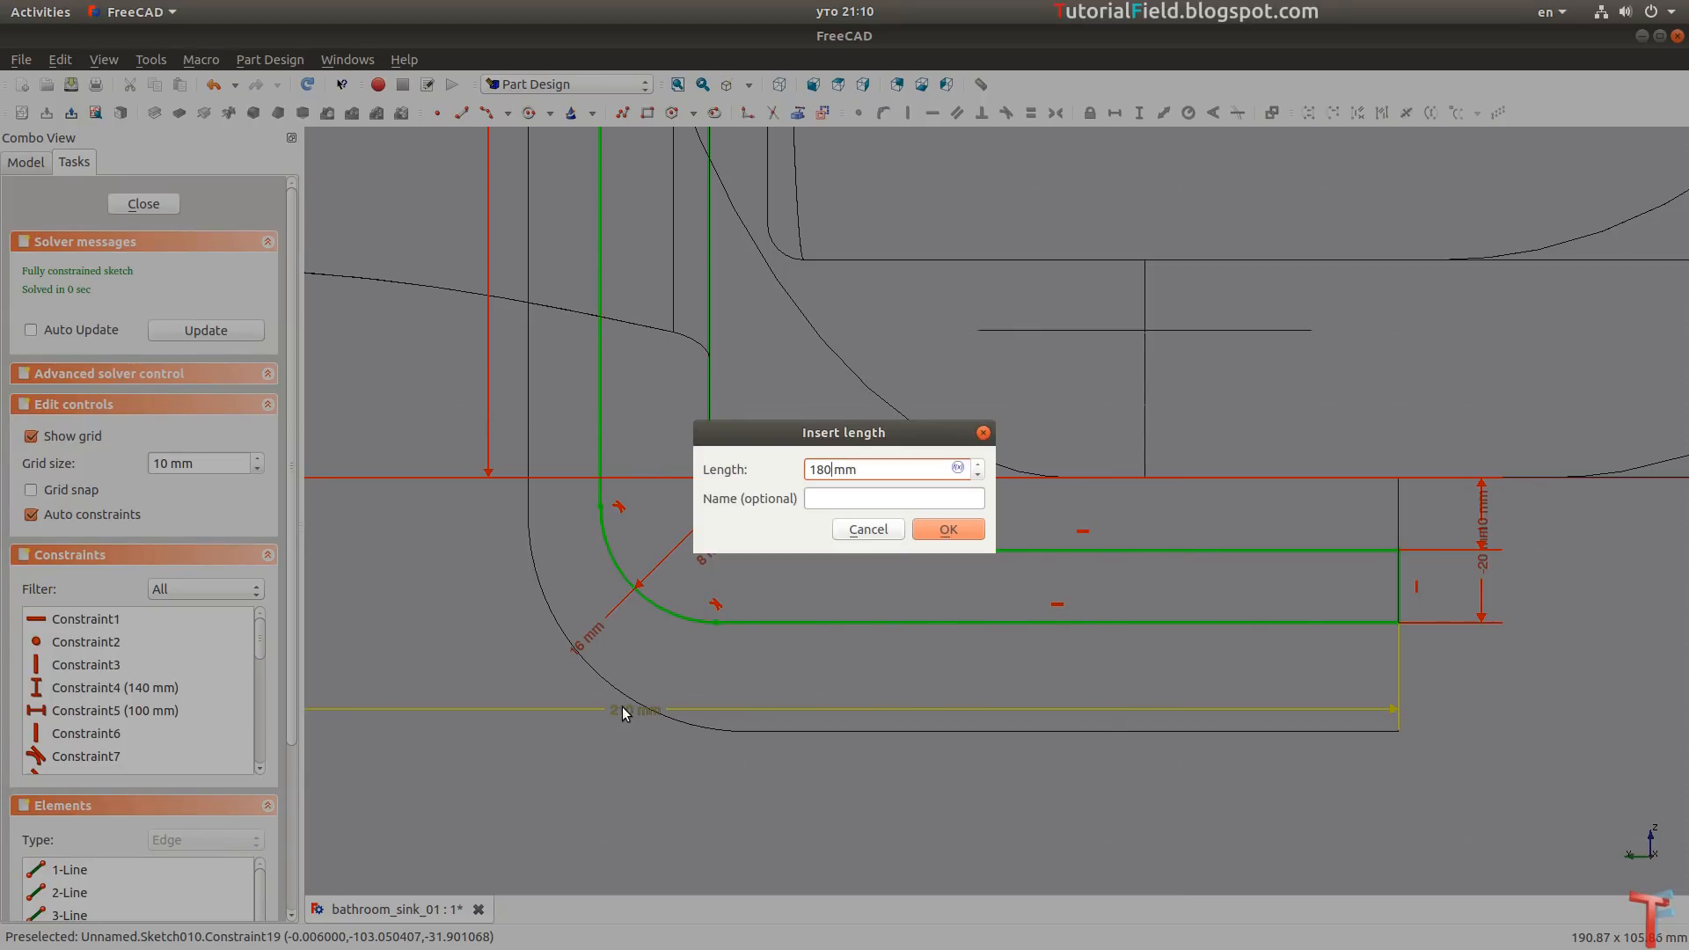
type("80")
key("Return")
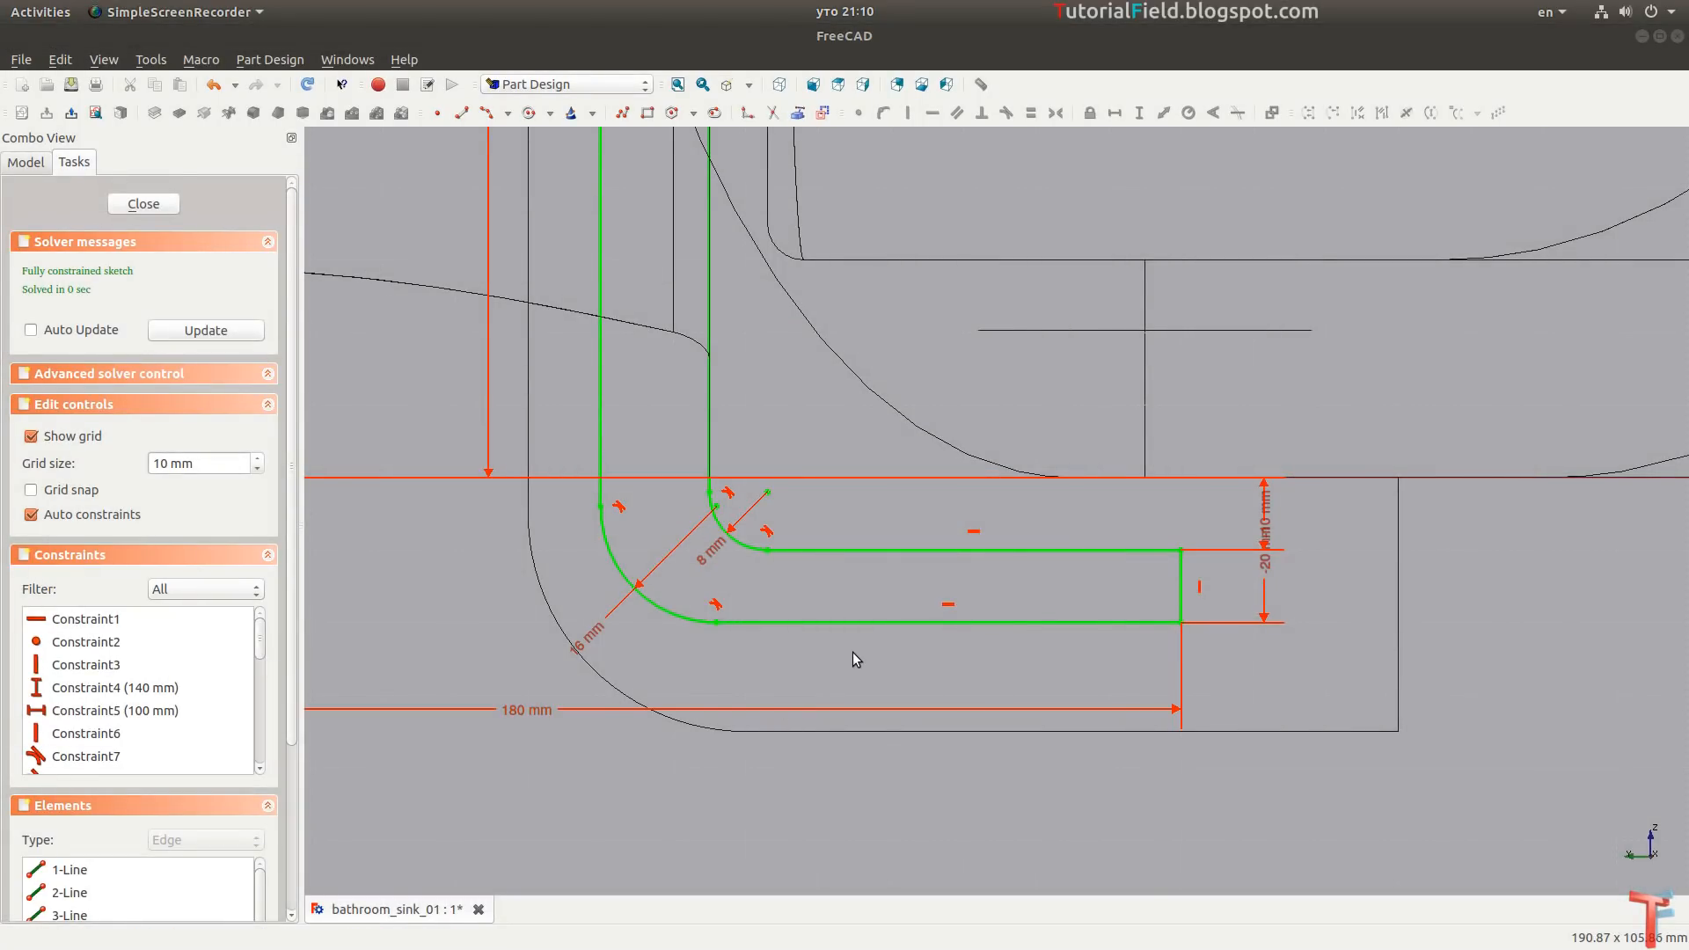
scroll(853, 652, "down", 3)
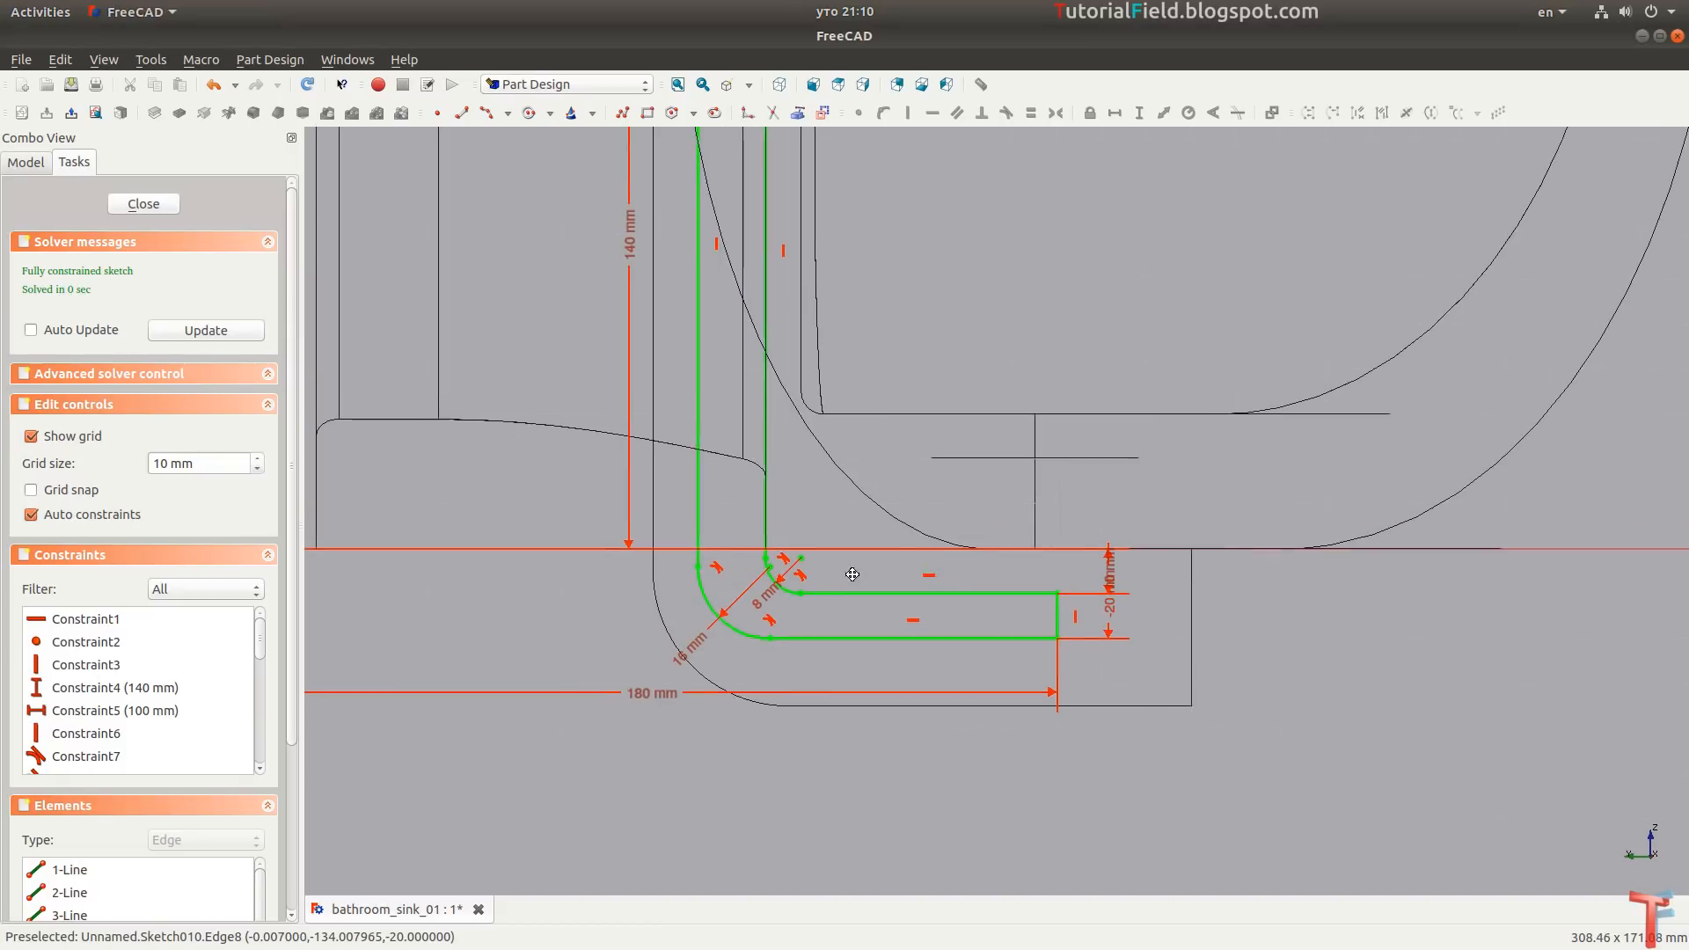
left_click(144, 204)
Pad the thin L-shaped profile Sketch010 by 25 mm, symmetric to its plane.
scroll(701, 483, "down", 2)
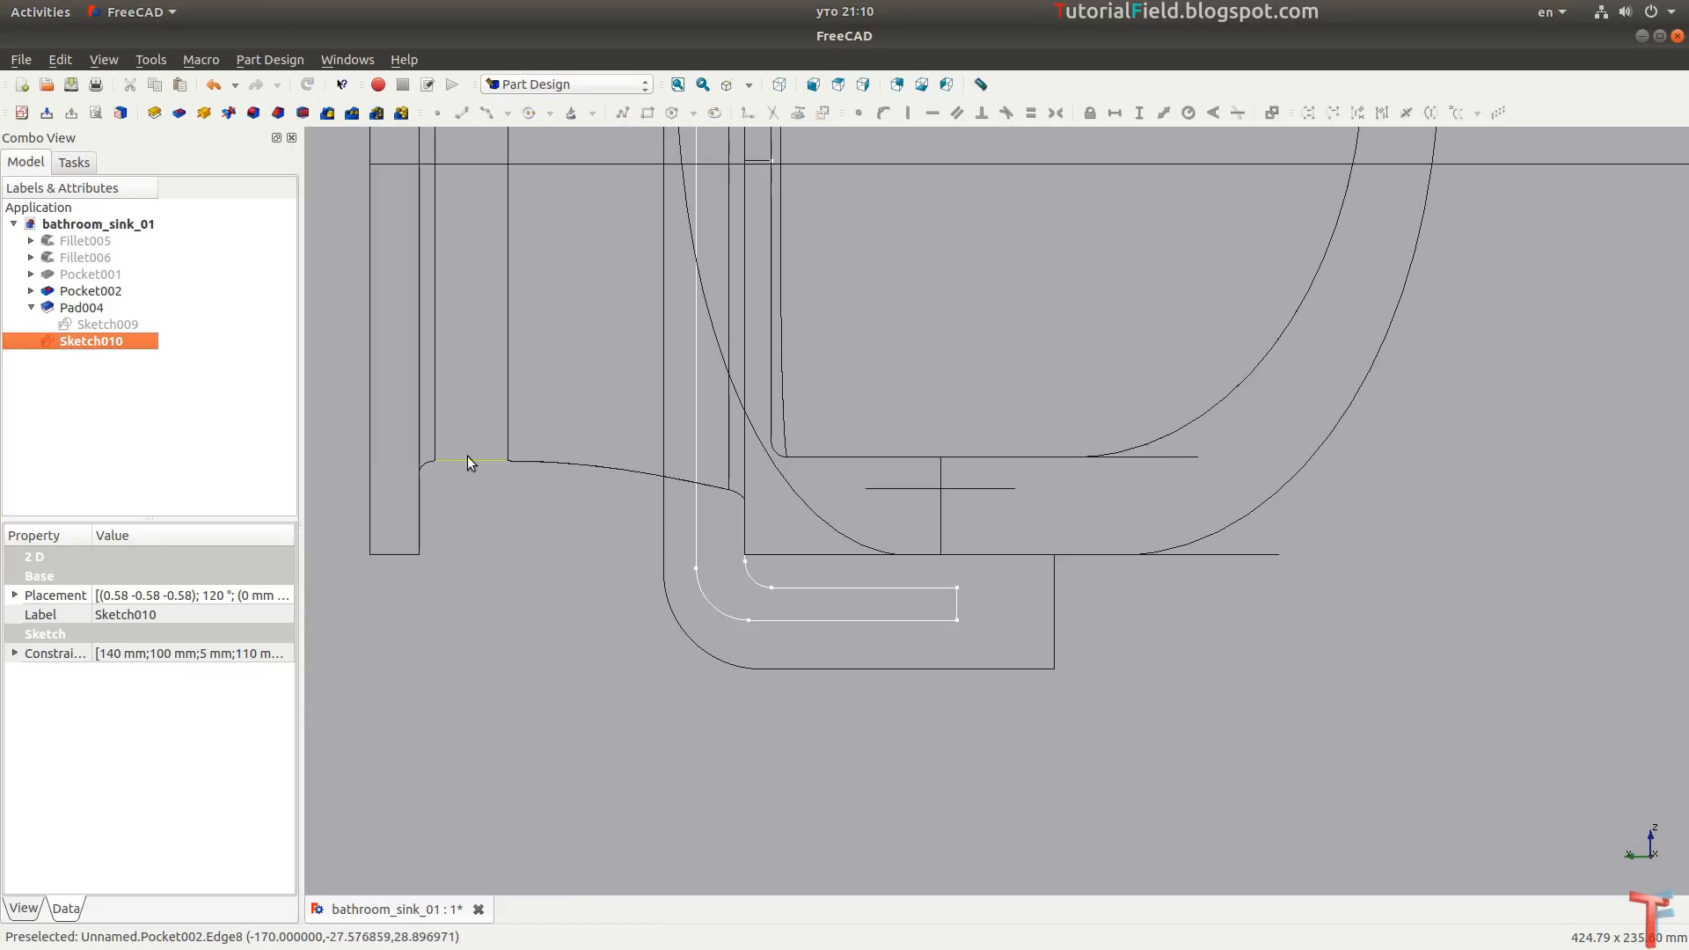
mouse_move(826, 515)
middle_mouse_down()
mouse_move(777, 391)
mouse_move(798, 528)
mouse_move(788, 431)
middle_mouse_up()
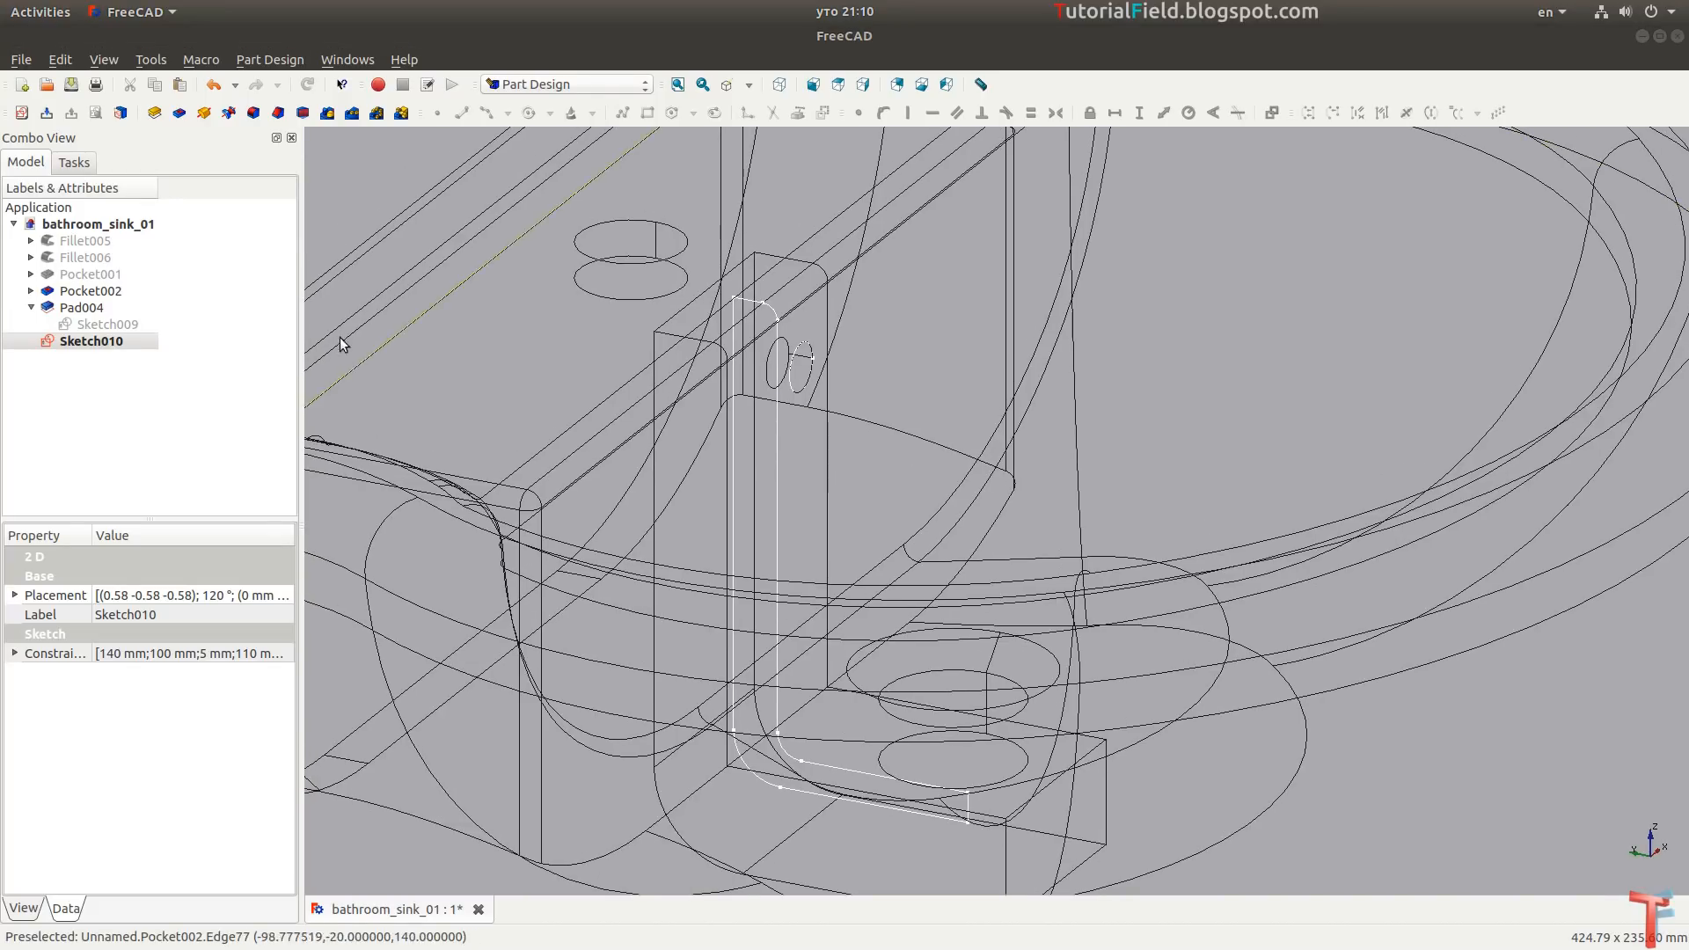
left_click(101, 307)
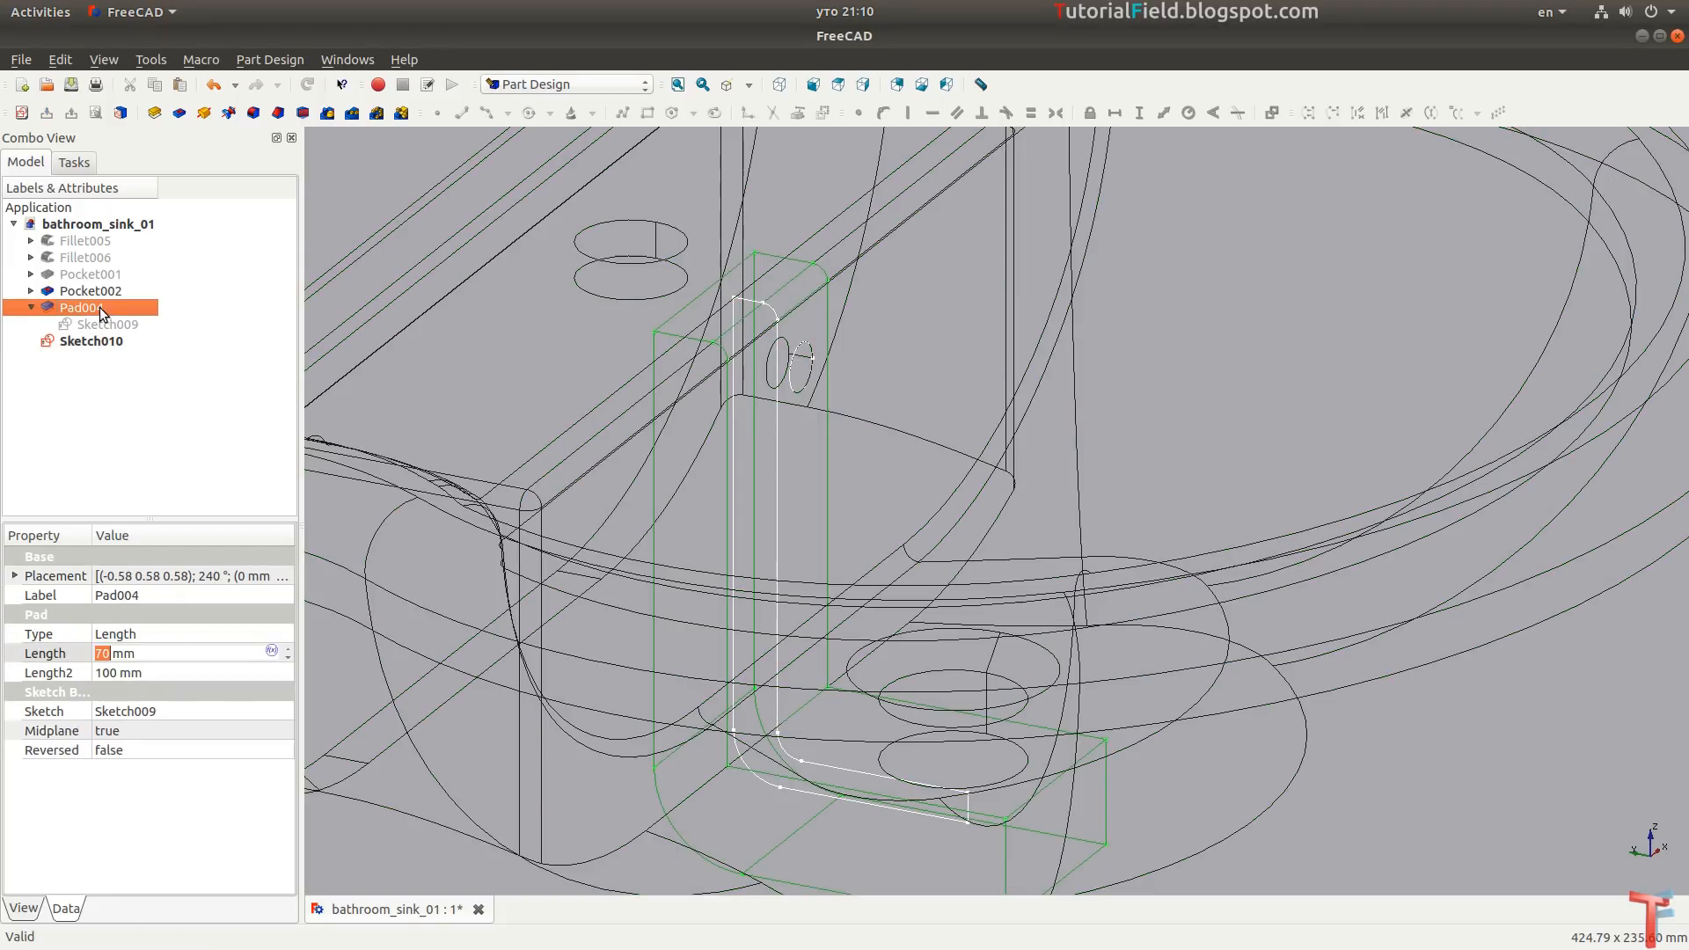
left_click(93, 340)
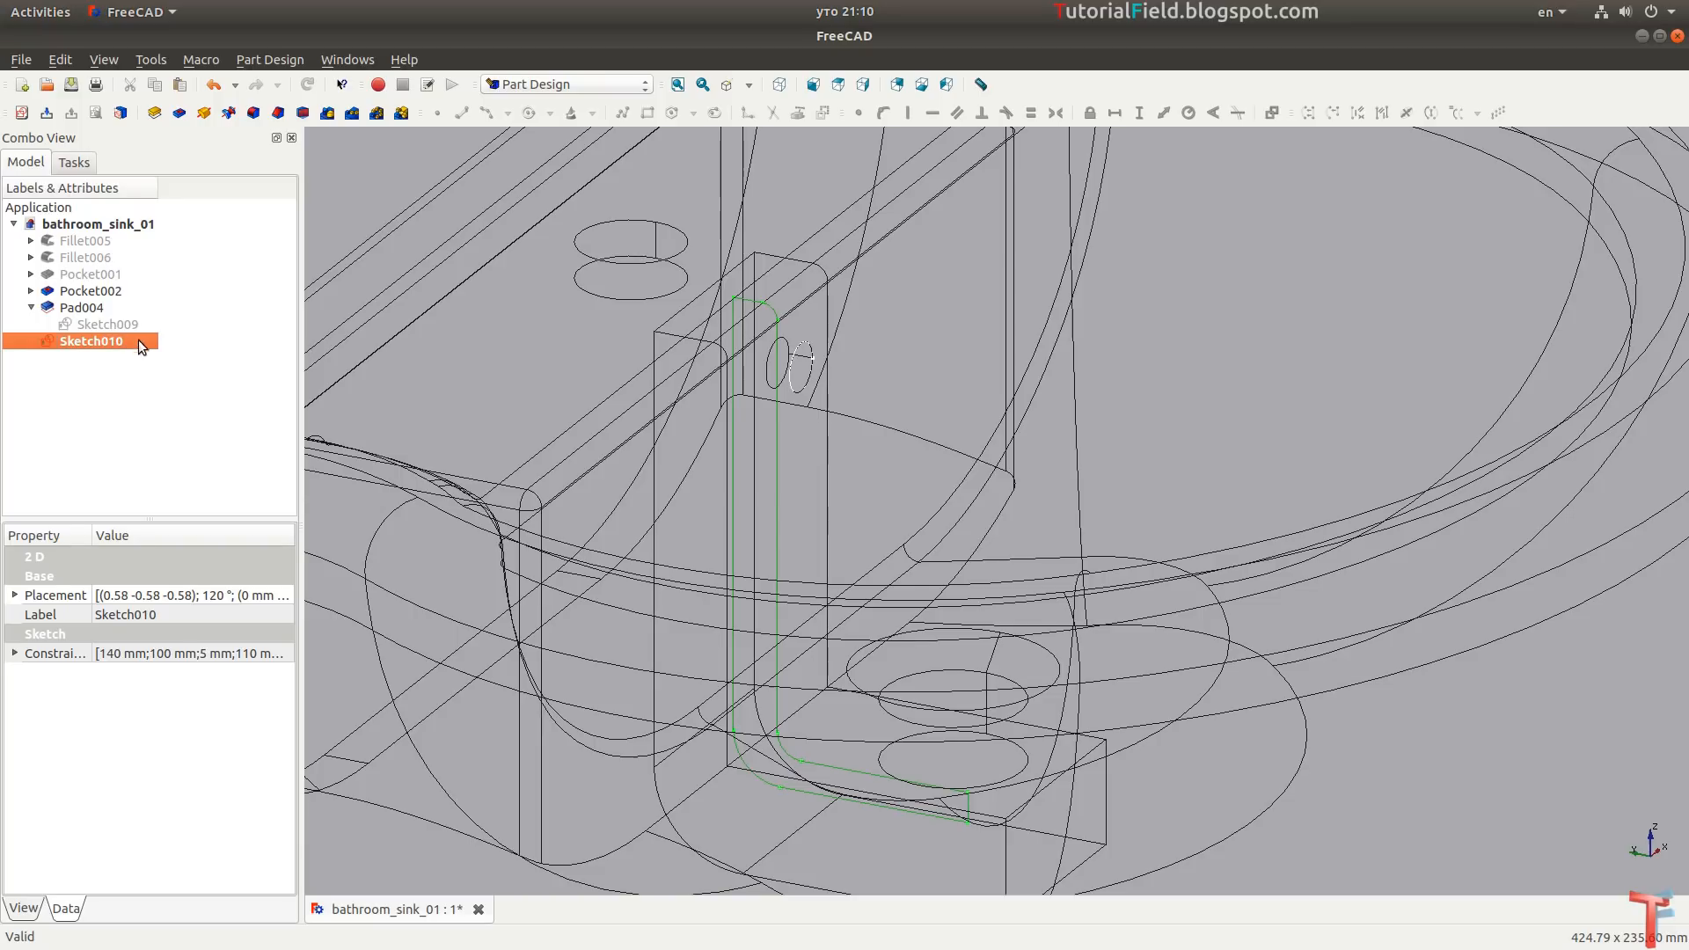
left_click(156, 114)
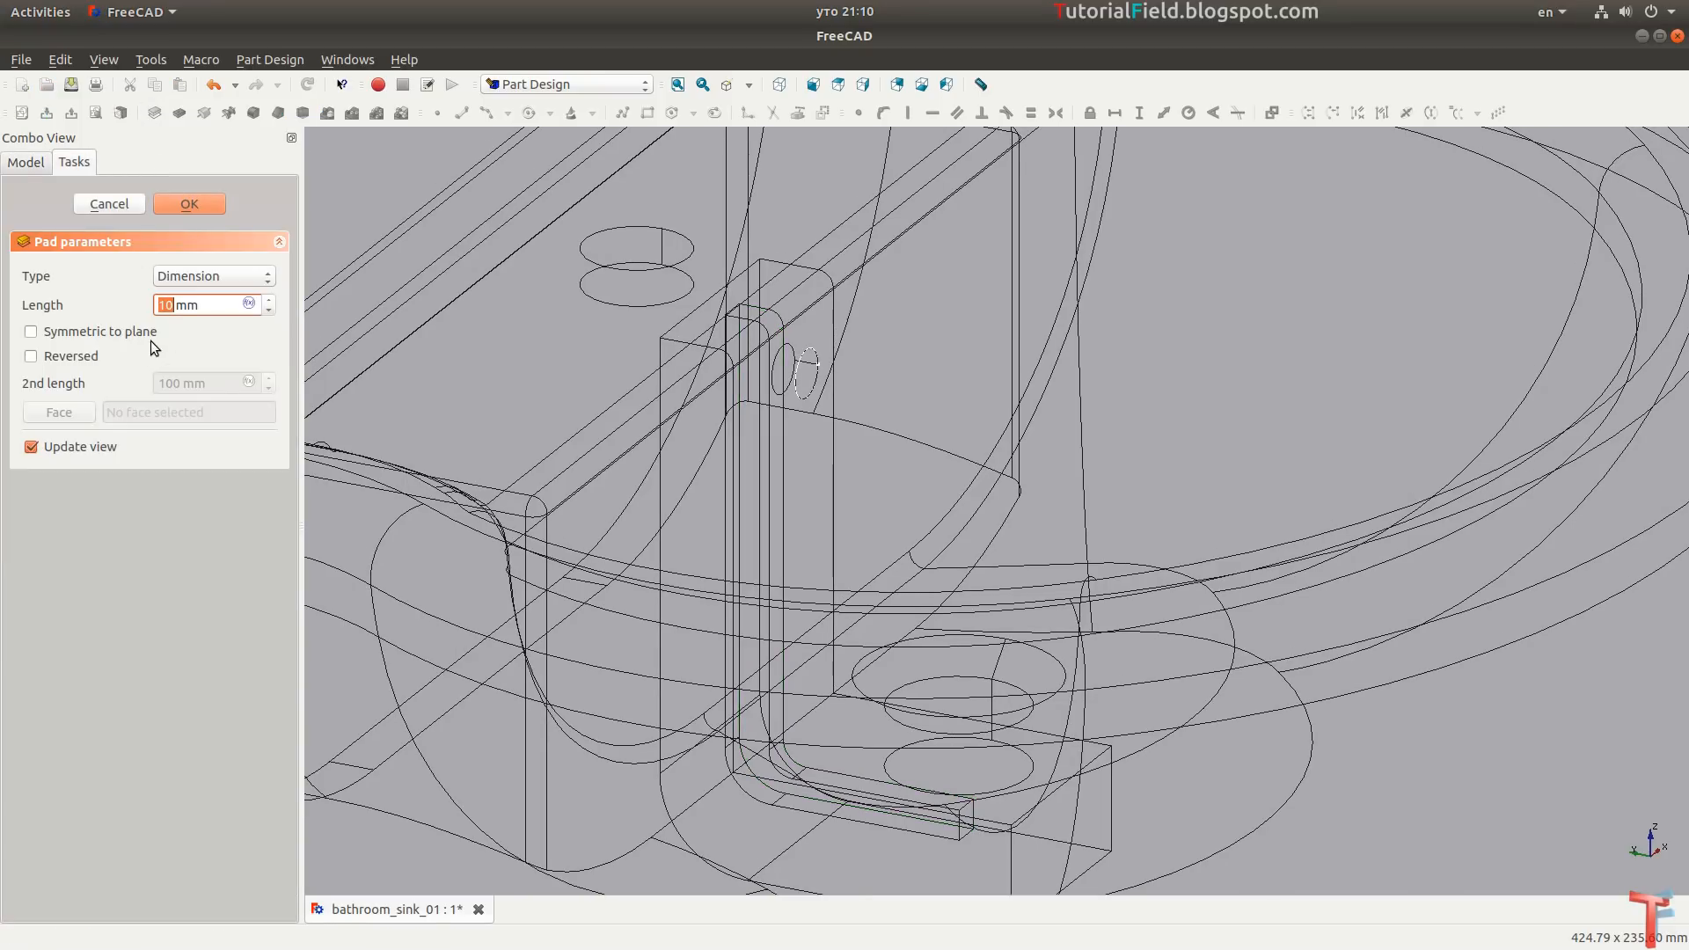
left_click(95, 331)
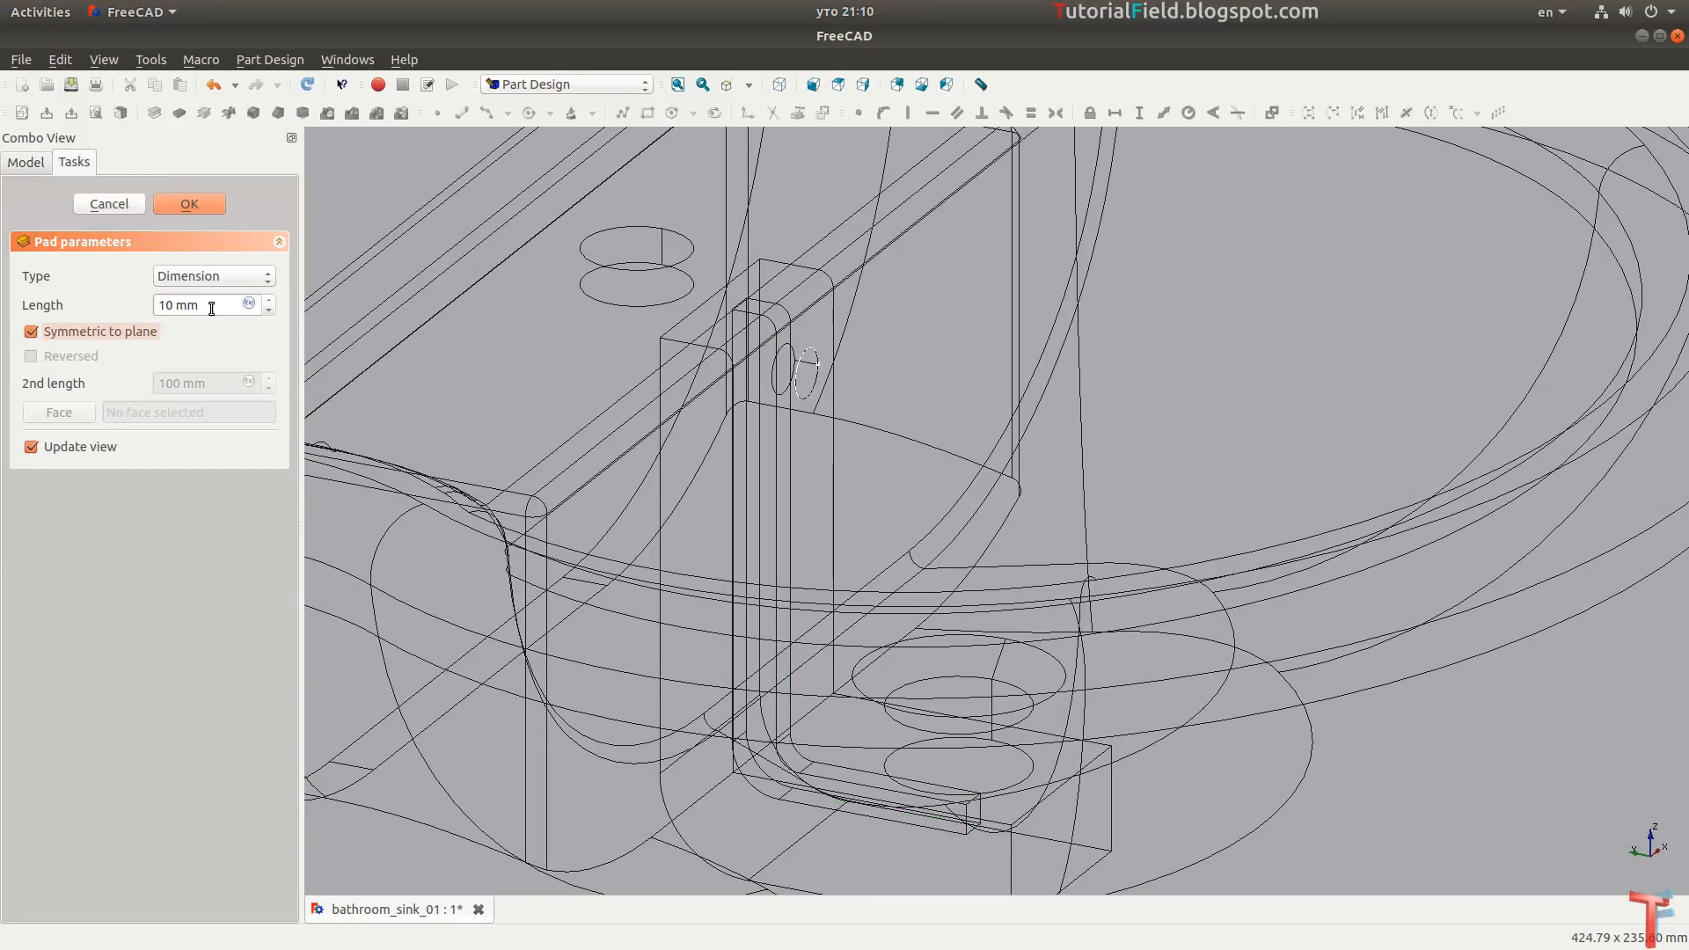
scroll(211, 308, "up", 15)
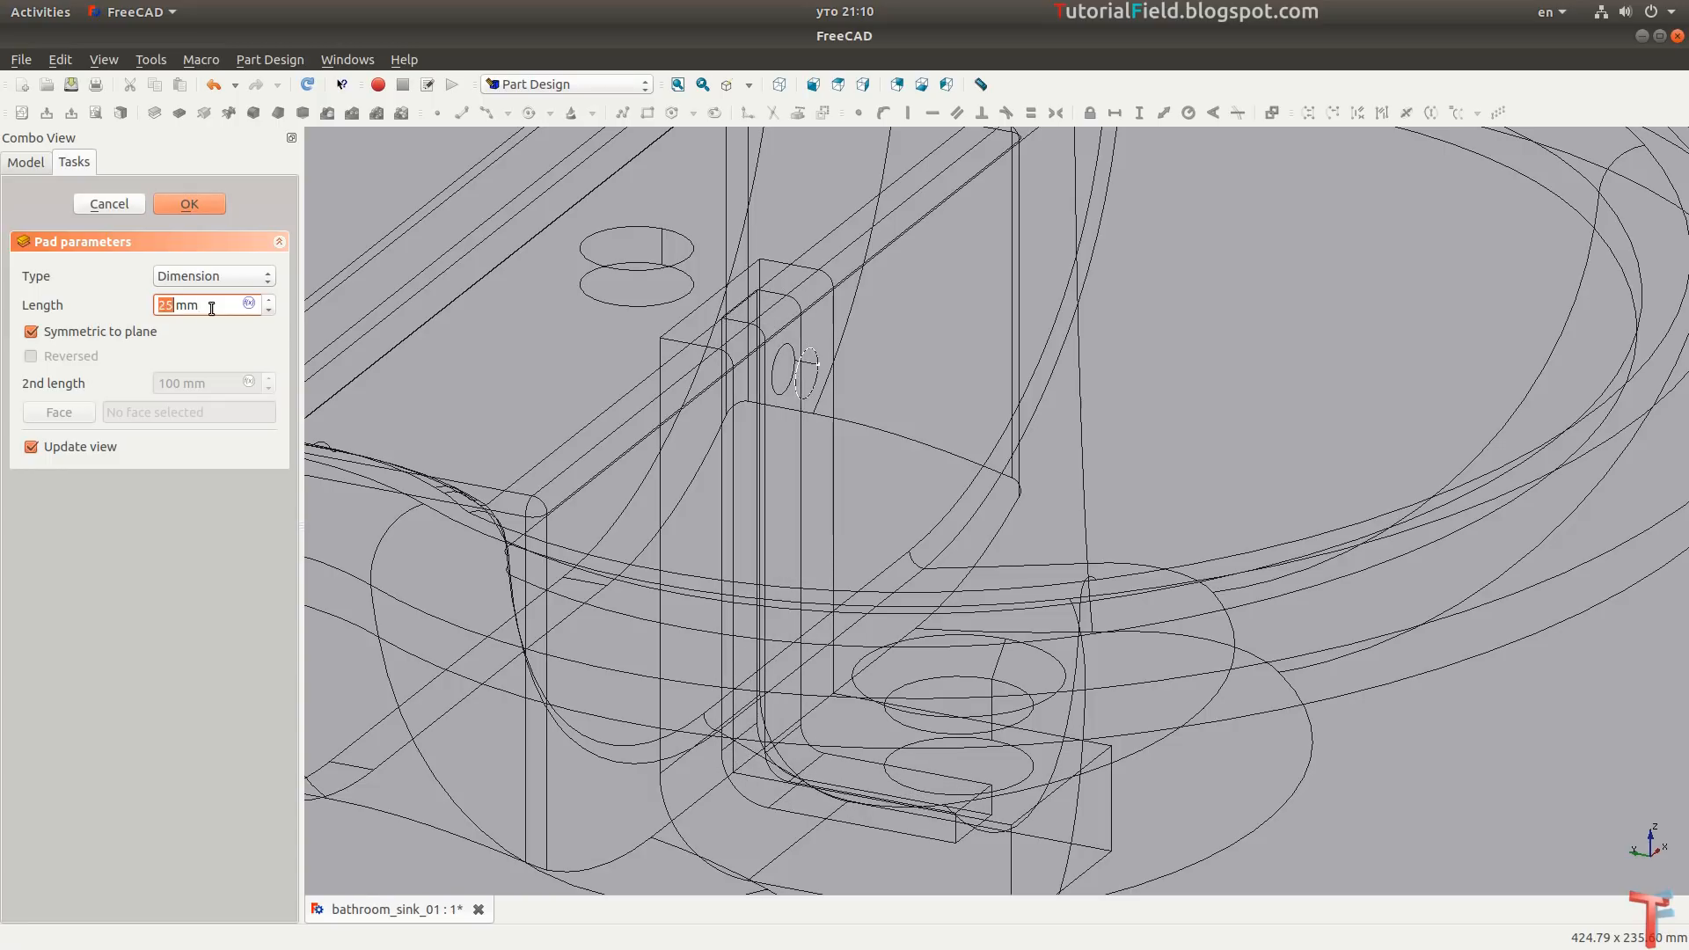
left_click(200, 208)
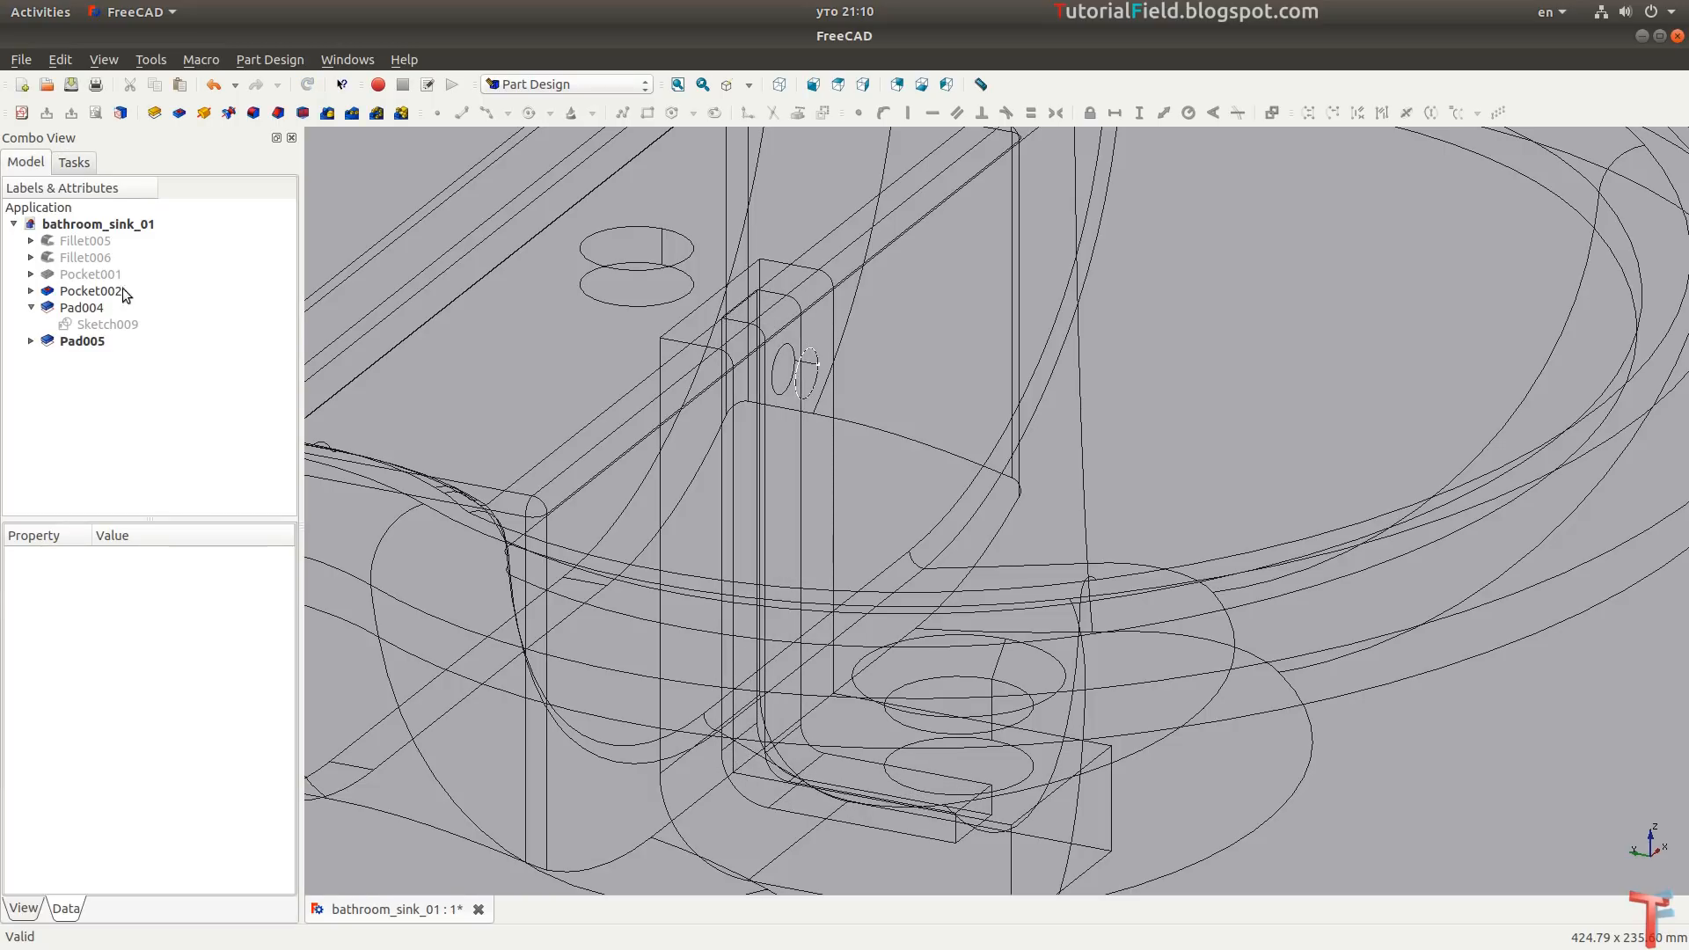
Switch the display from wireframe back to shaded and hide the sink body Pocket002.
left_click(96, 312)
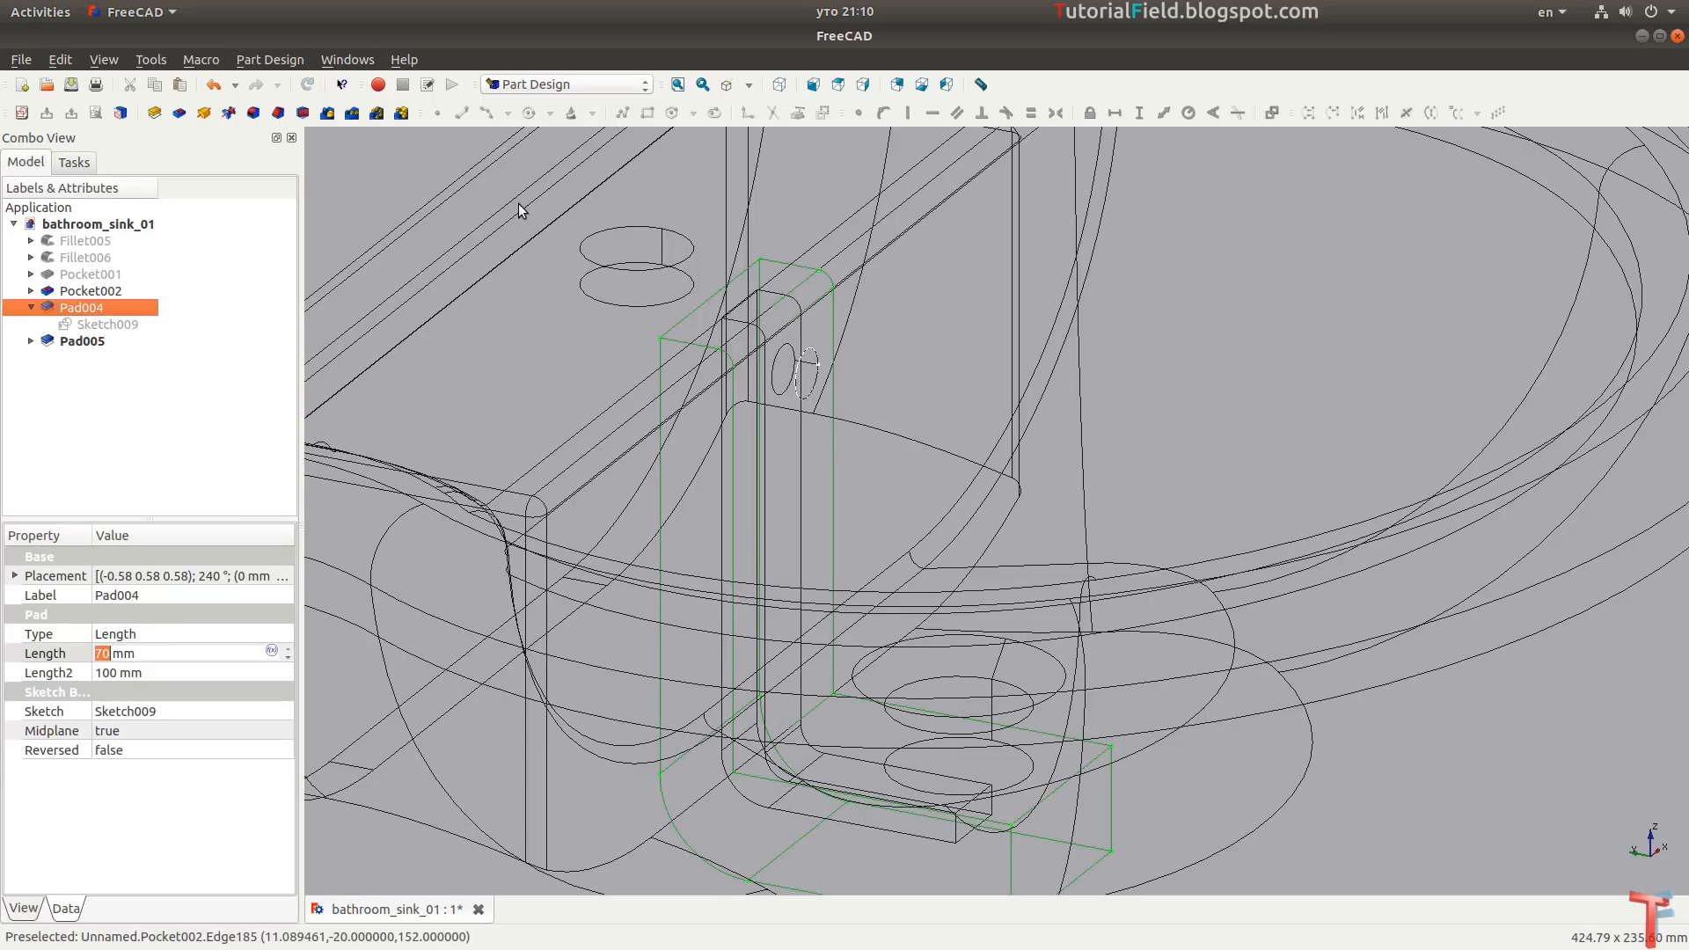
left_click(106, 291)
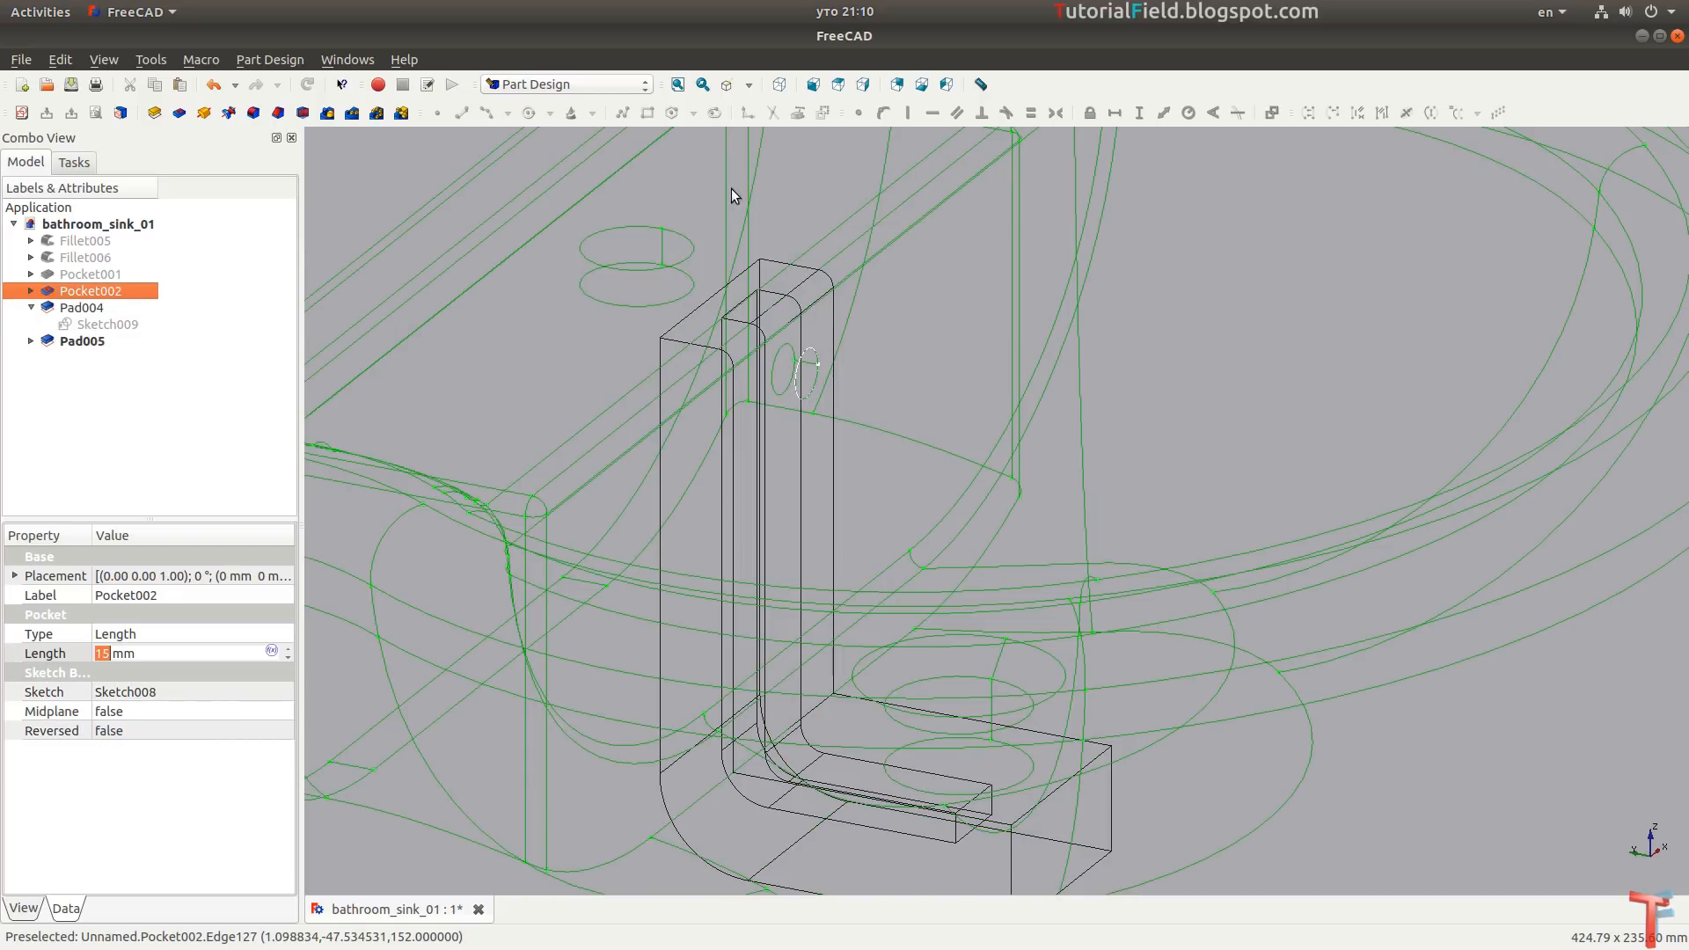
left_click(748, 84)
left_click(764, 102)
left_click(99, 307)
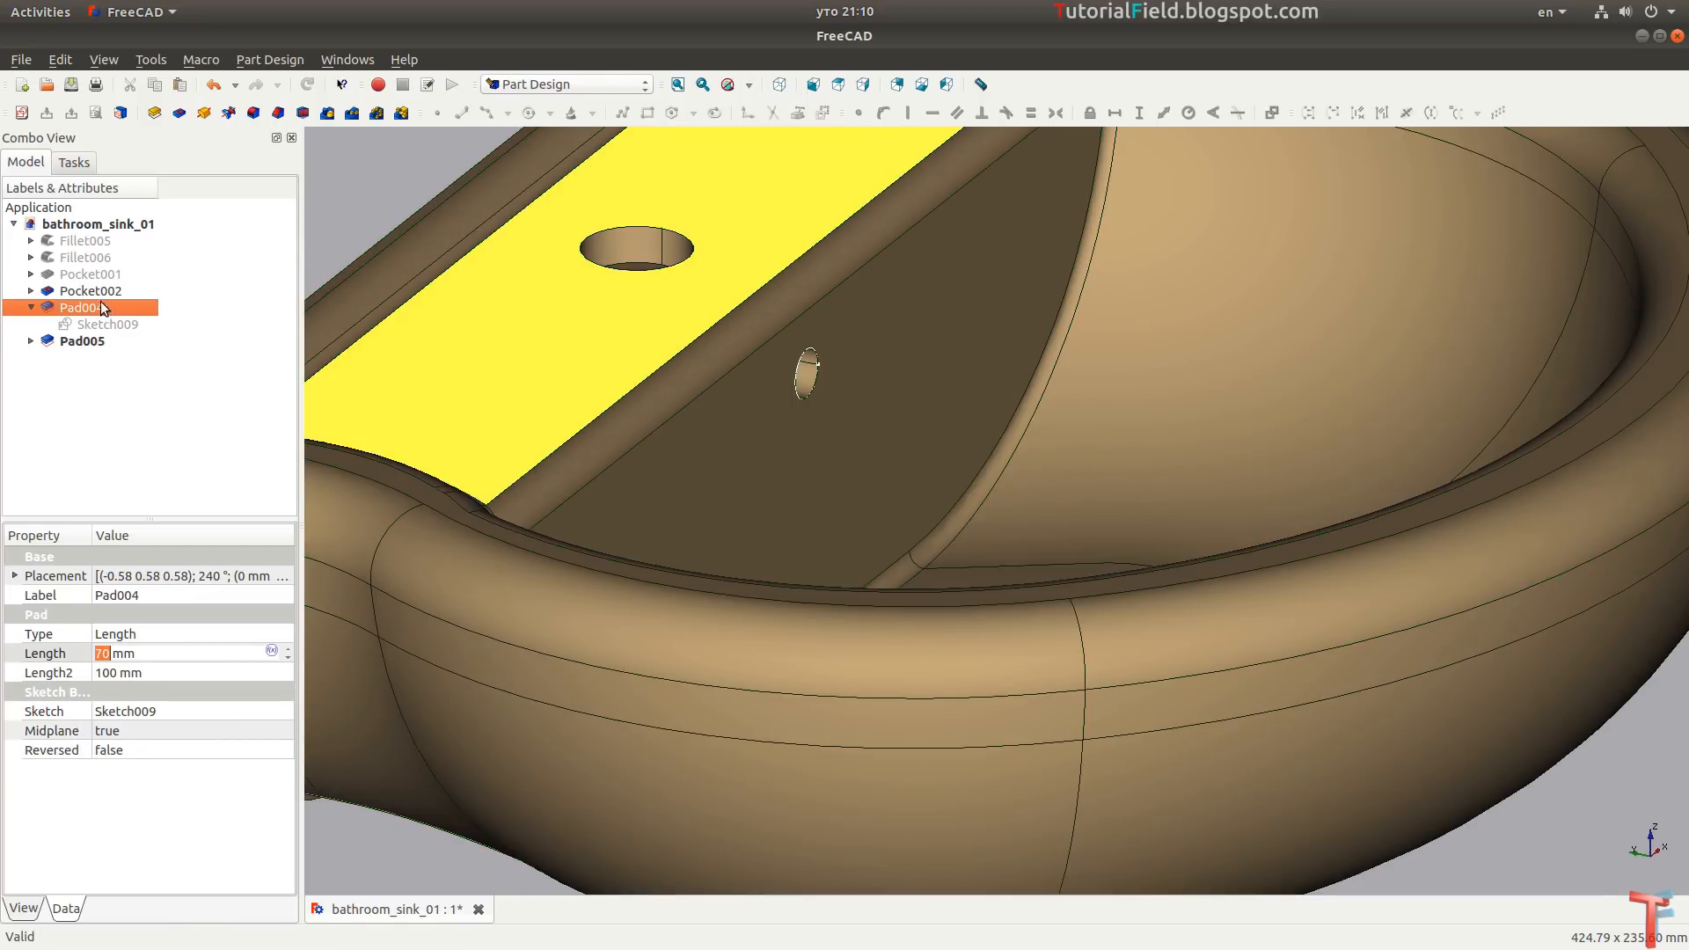
left_click(103, 293)
key("space")
Subtract Pad005 from Pad004 with a Part workbench Boolean cut.
left_click(108, 308)
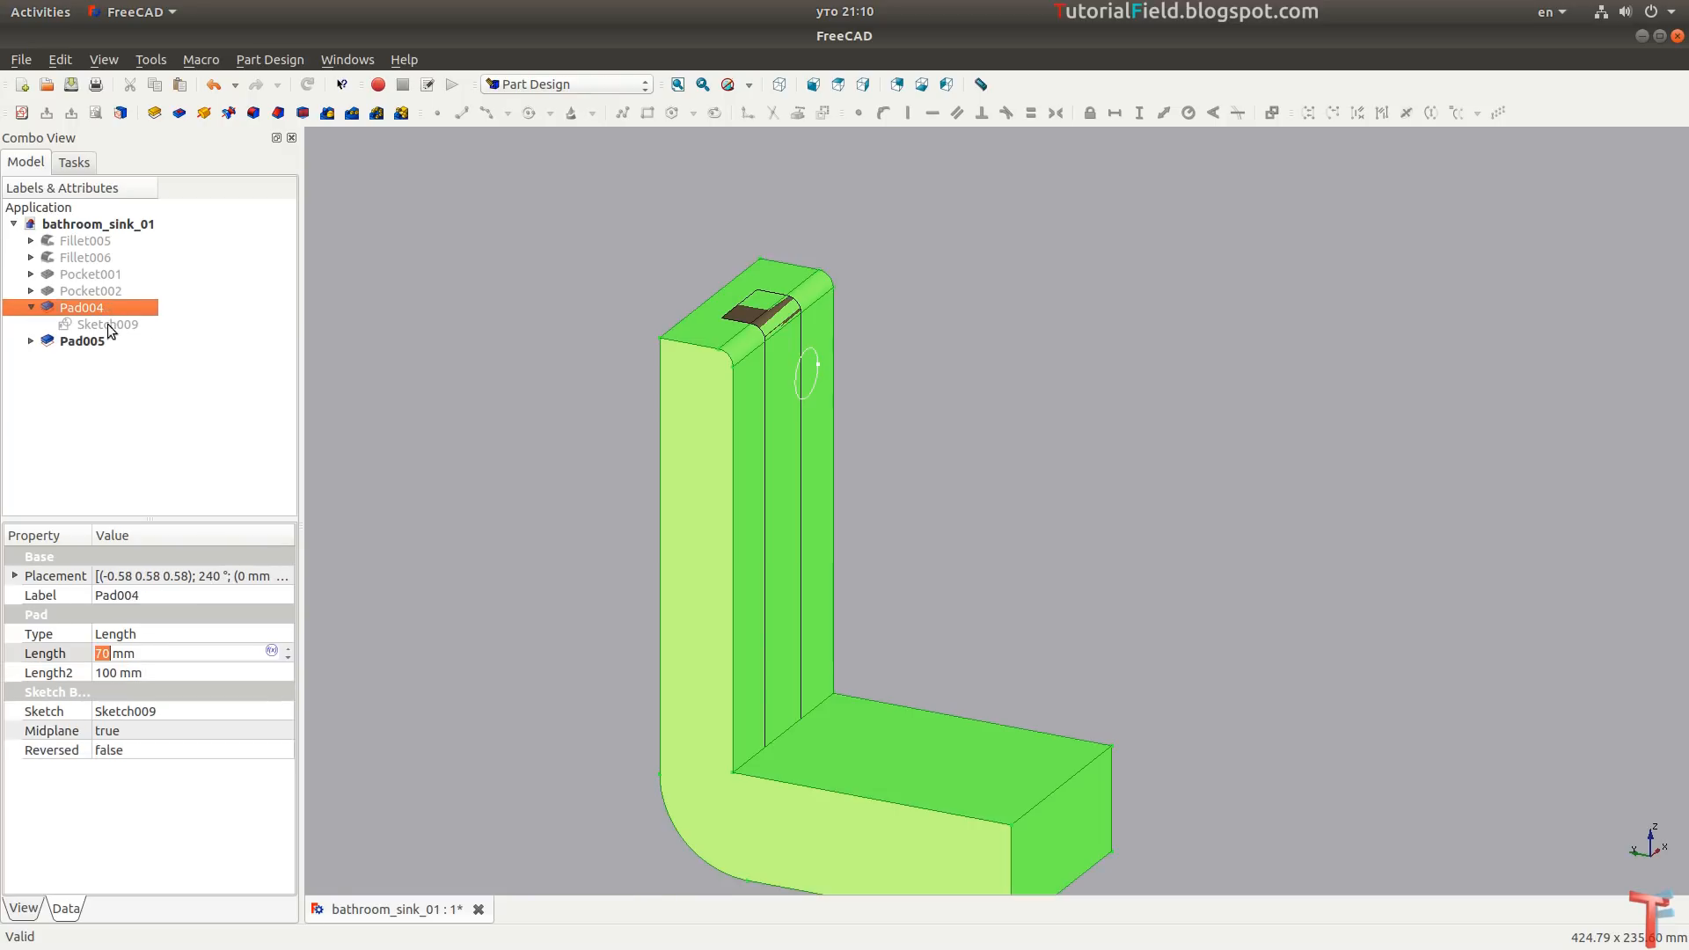
left_click(103, 343, "ctrl")
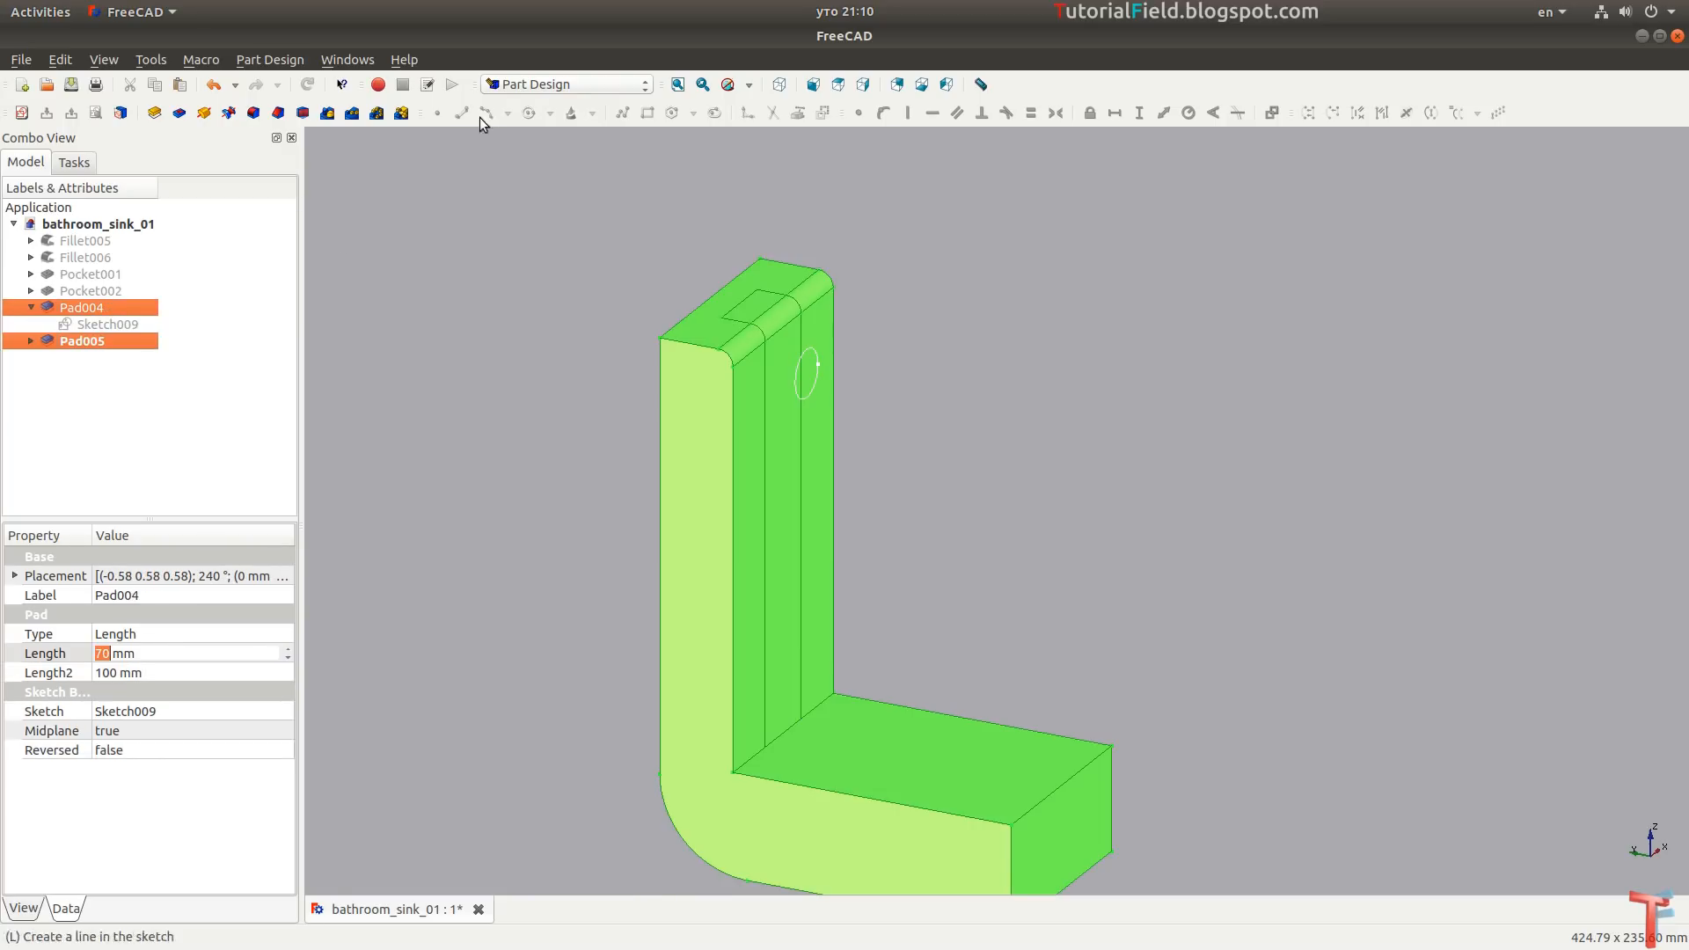
left_click(537, 84)
left_click(547, 371)
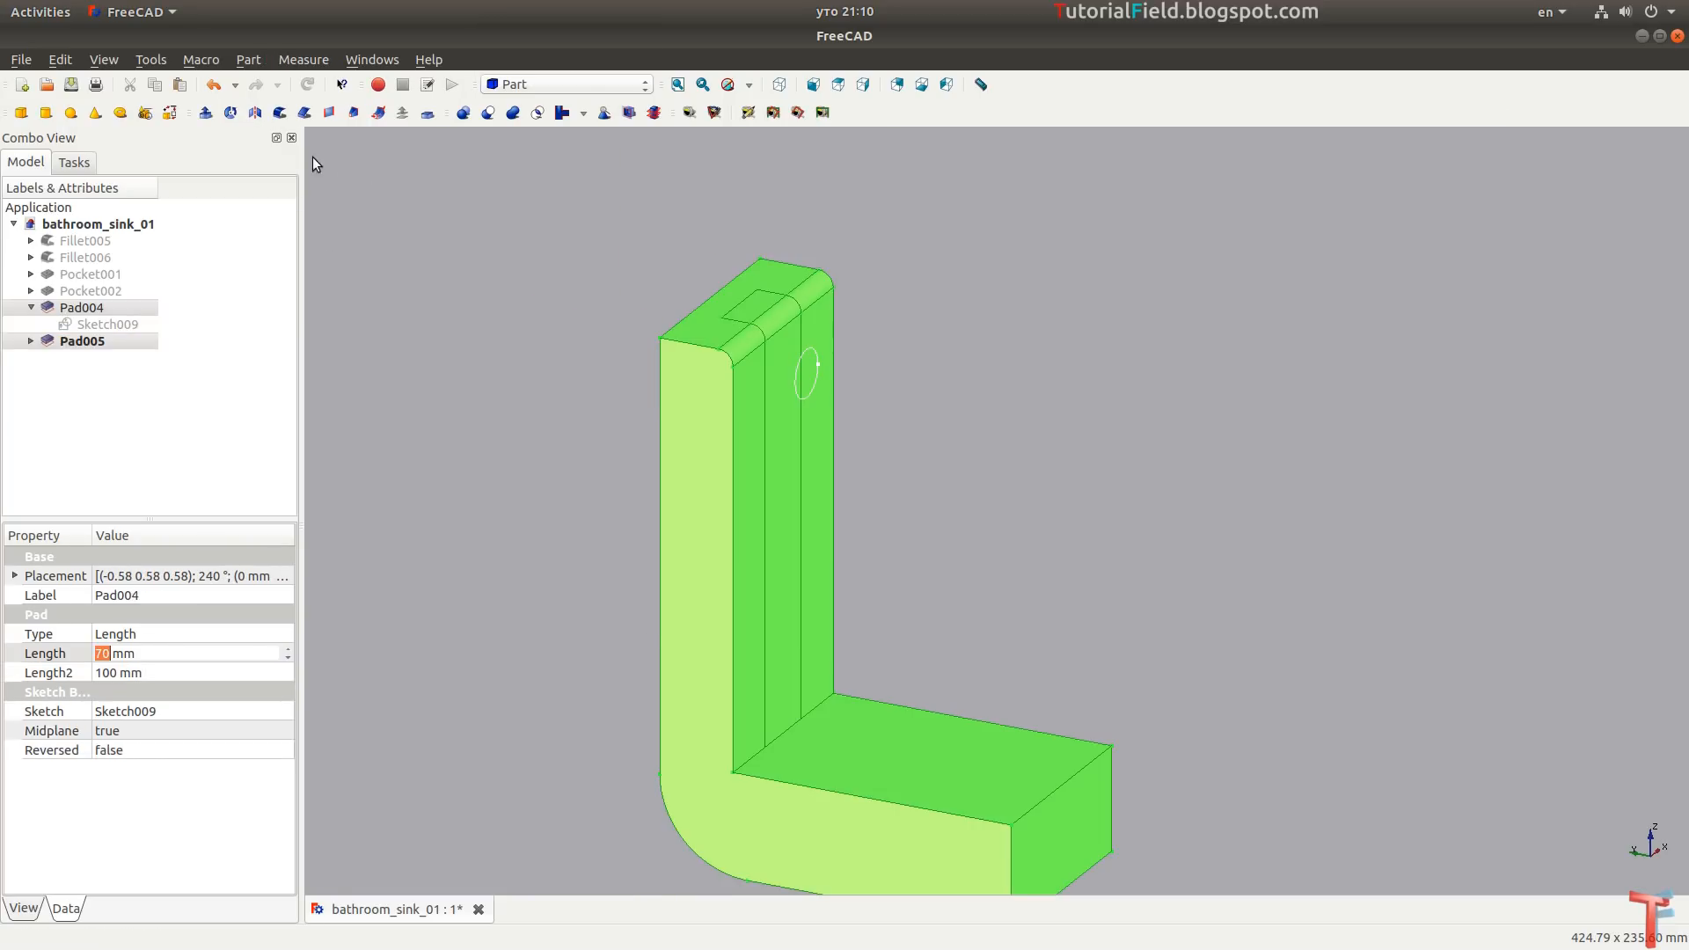
left_click(488, 113)
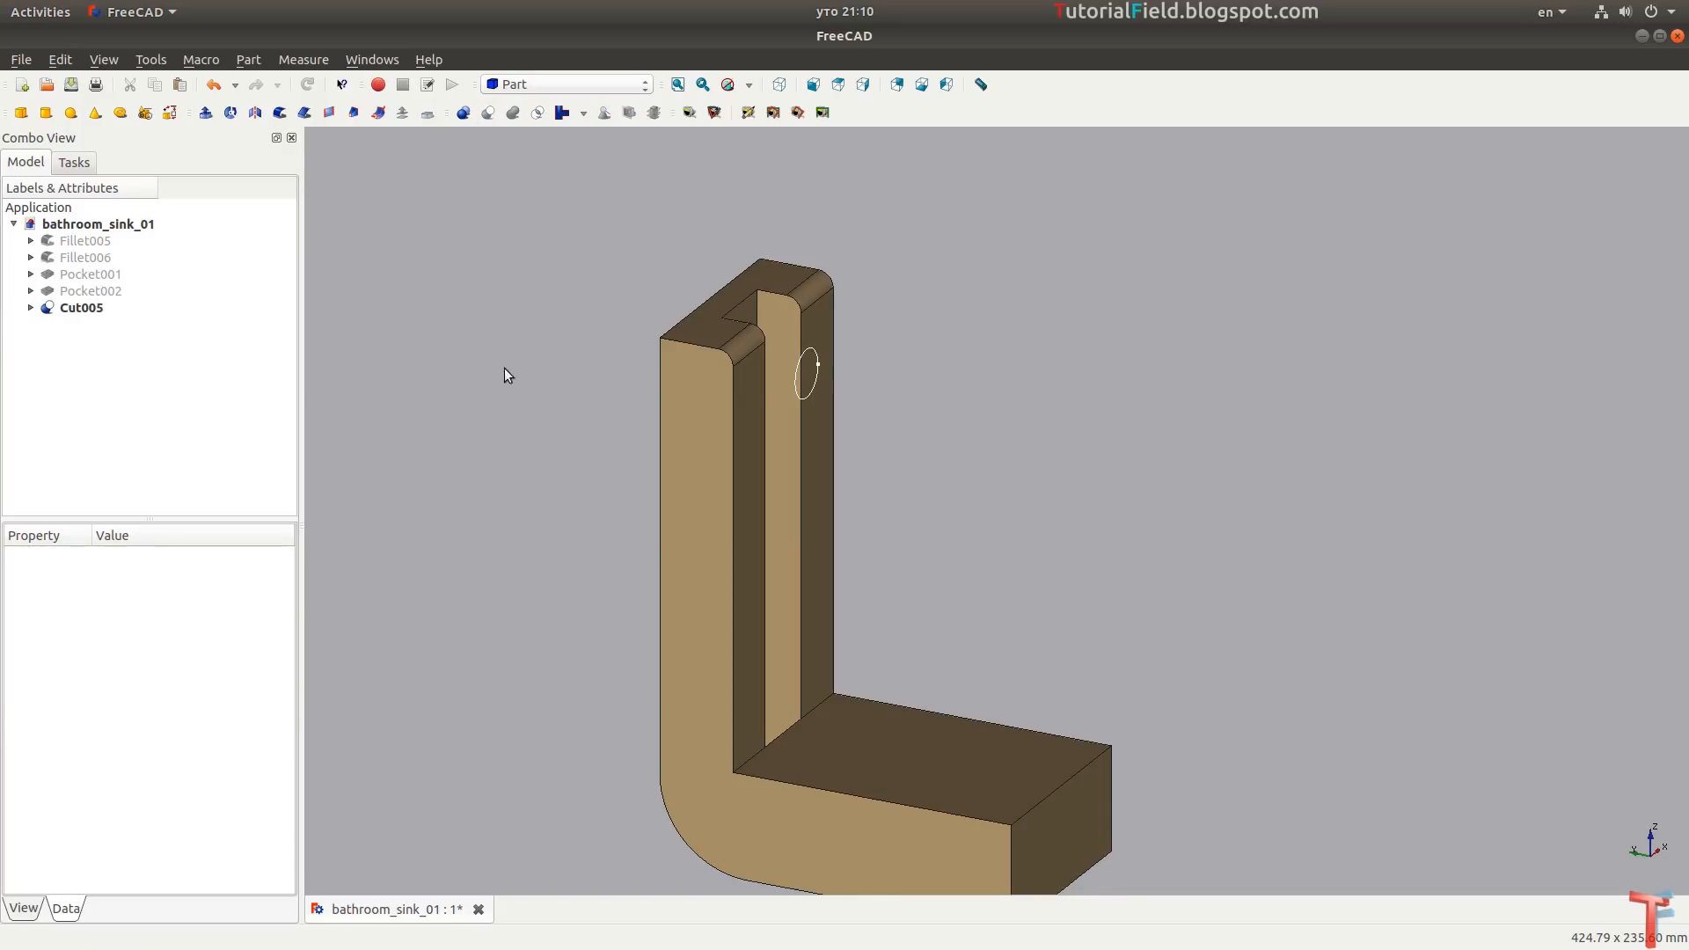
Fit the hollowed L-shaped body in an axonometric view and save the document.
middle_click_drag(572, 425, 514, 460)
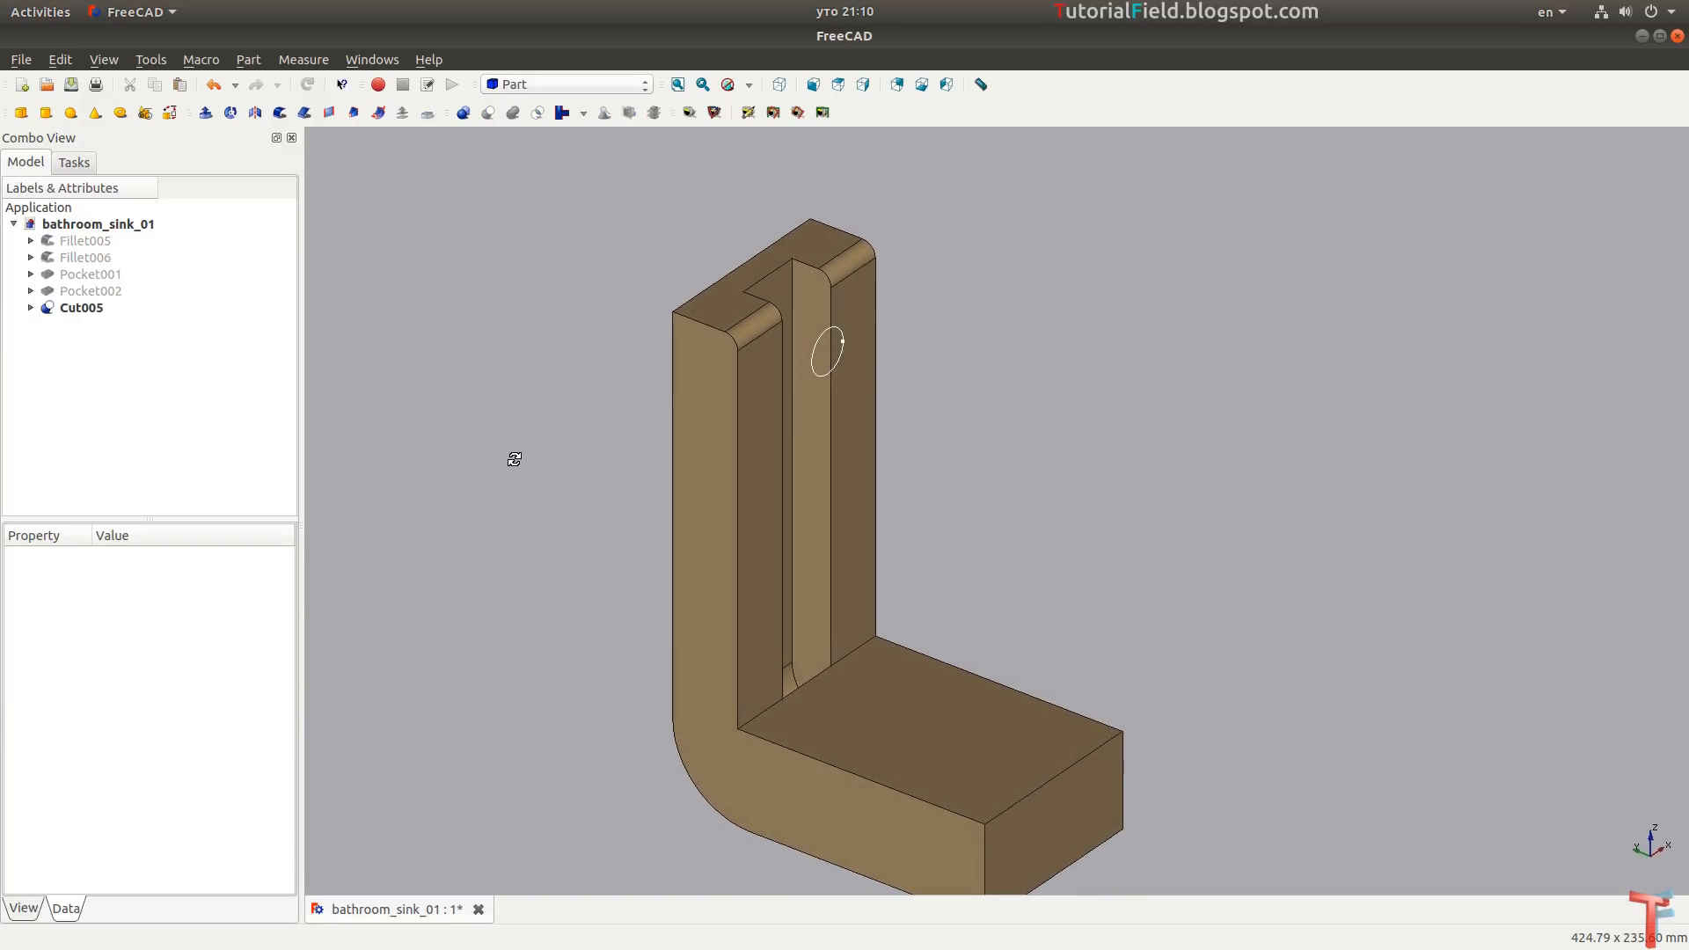
left_click(678, 85)
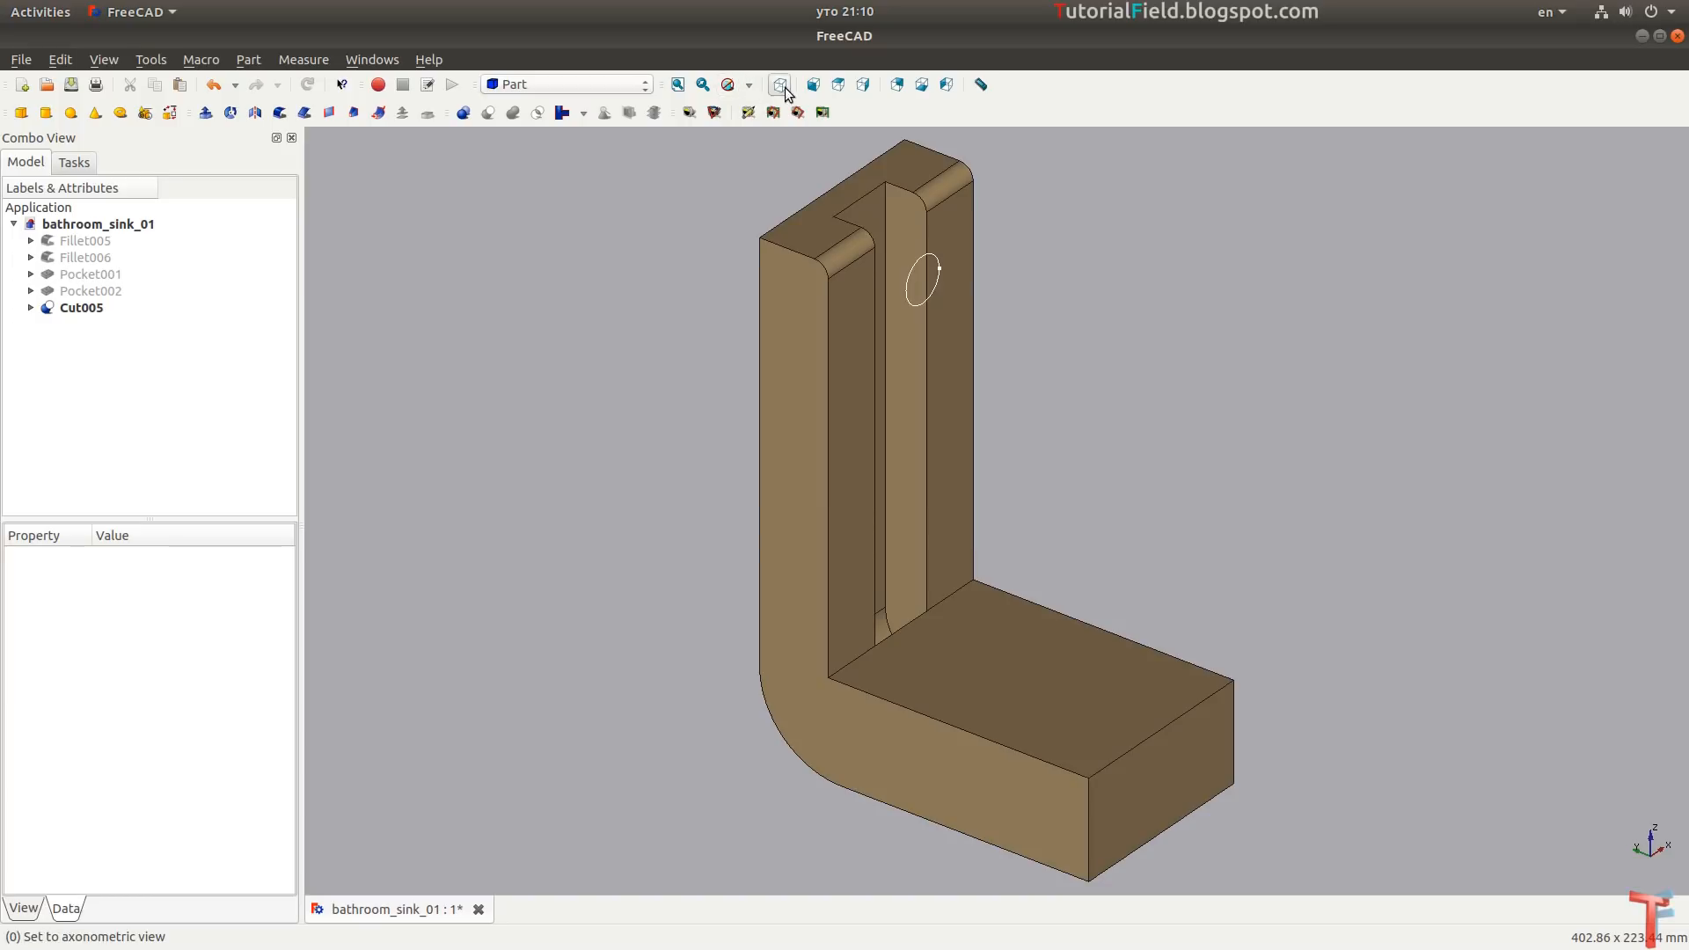
left_click(779, 84)
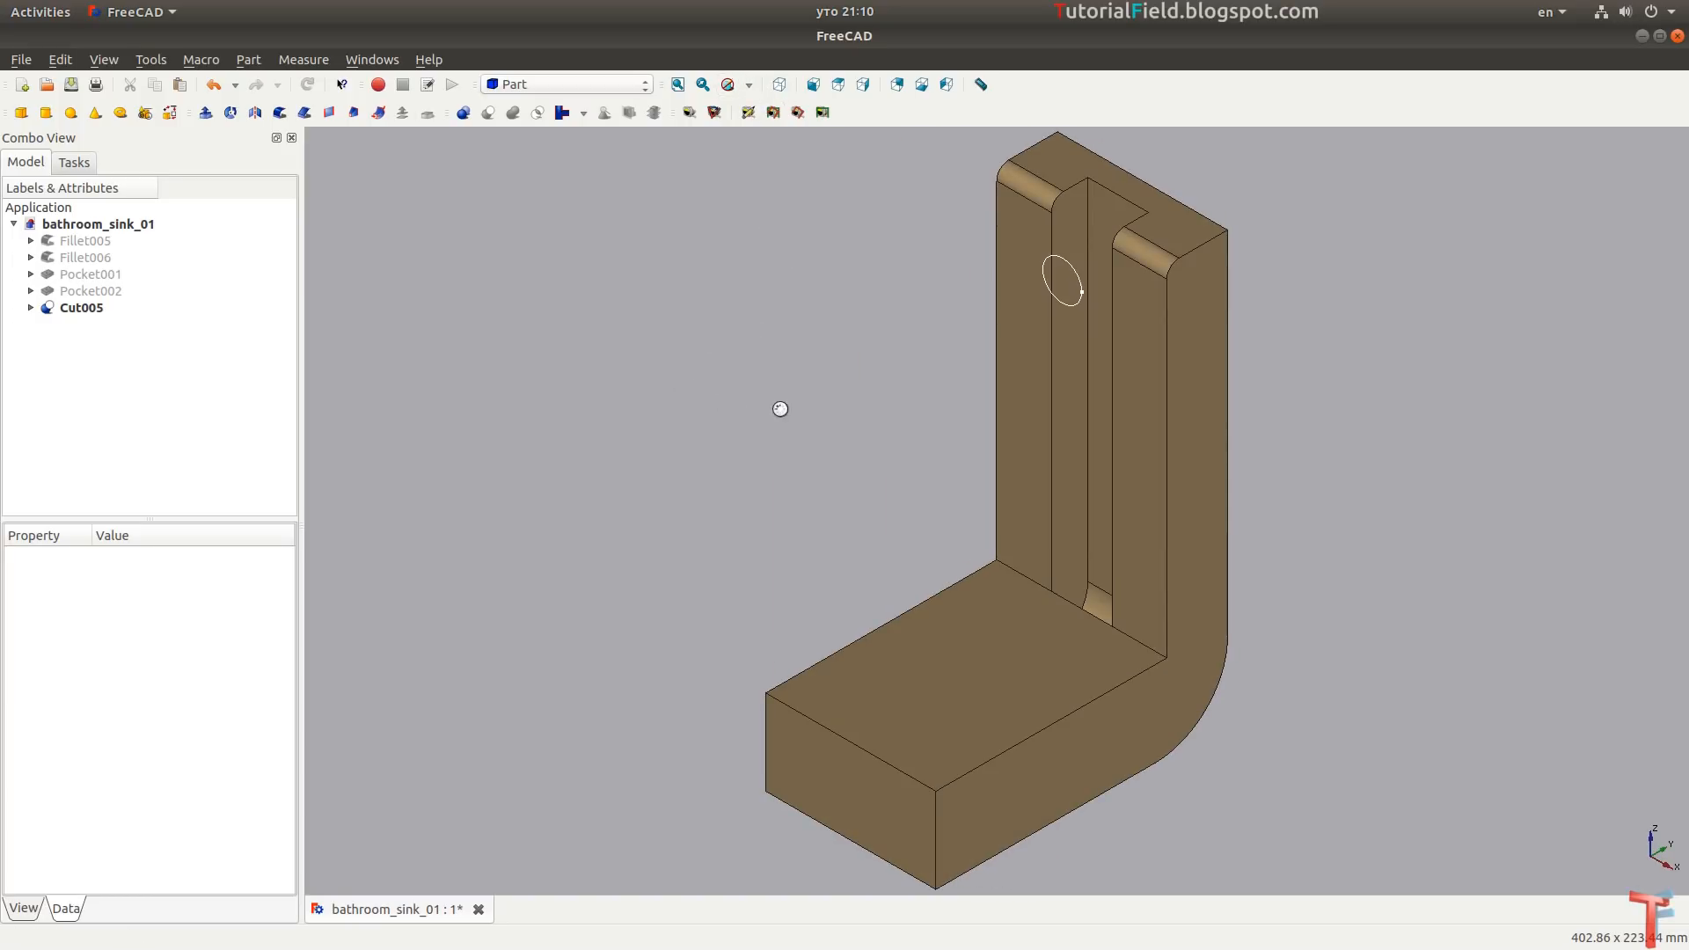
key("ctrl+s")
key("alt+Tab")
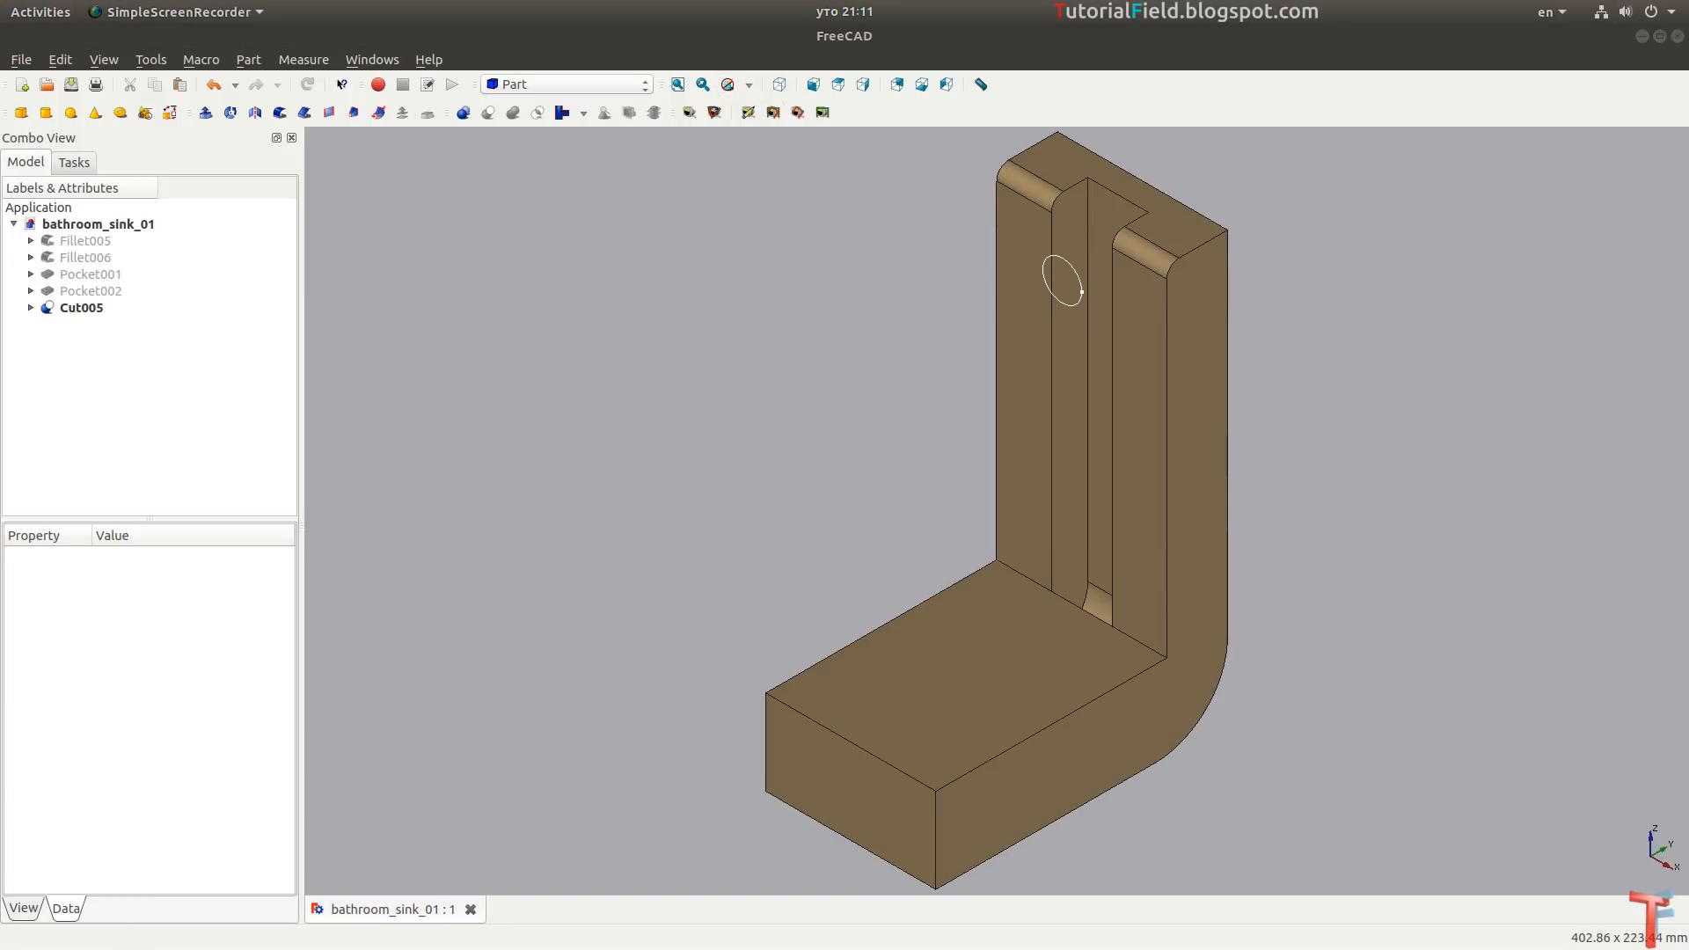
Create a Part Design sketch on the top face of the L-shaped body's lower leg.
left_click(952, 656)
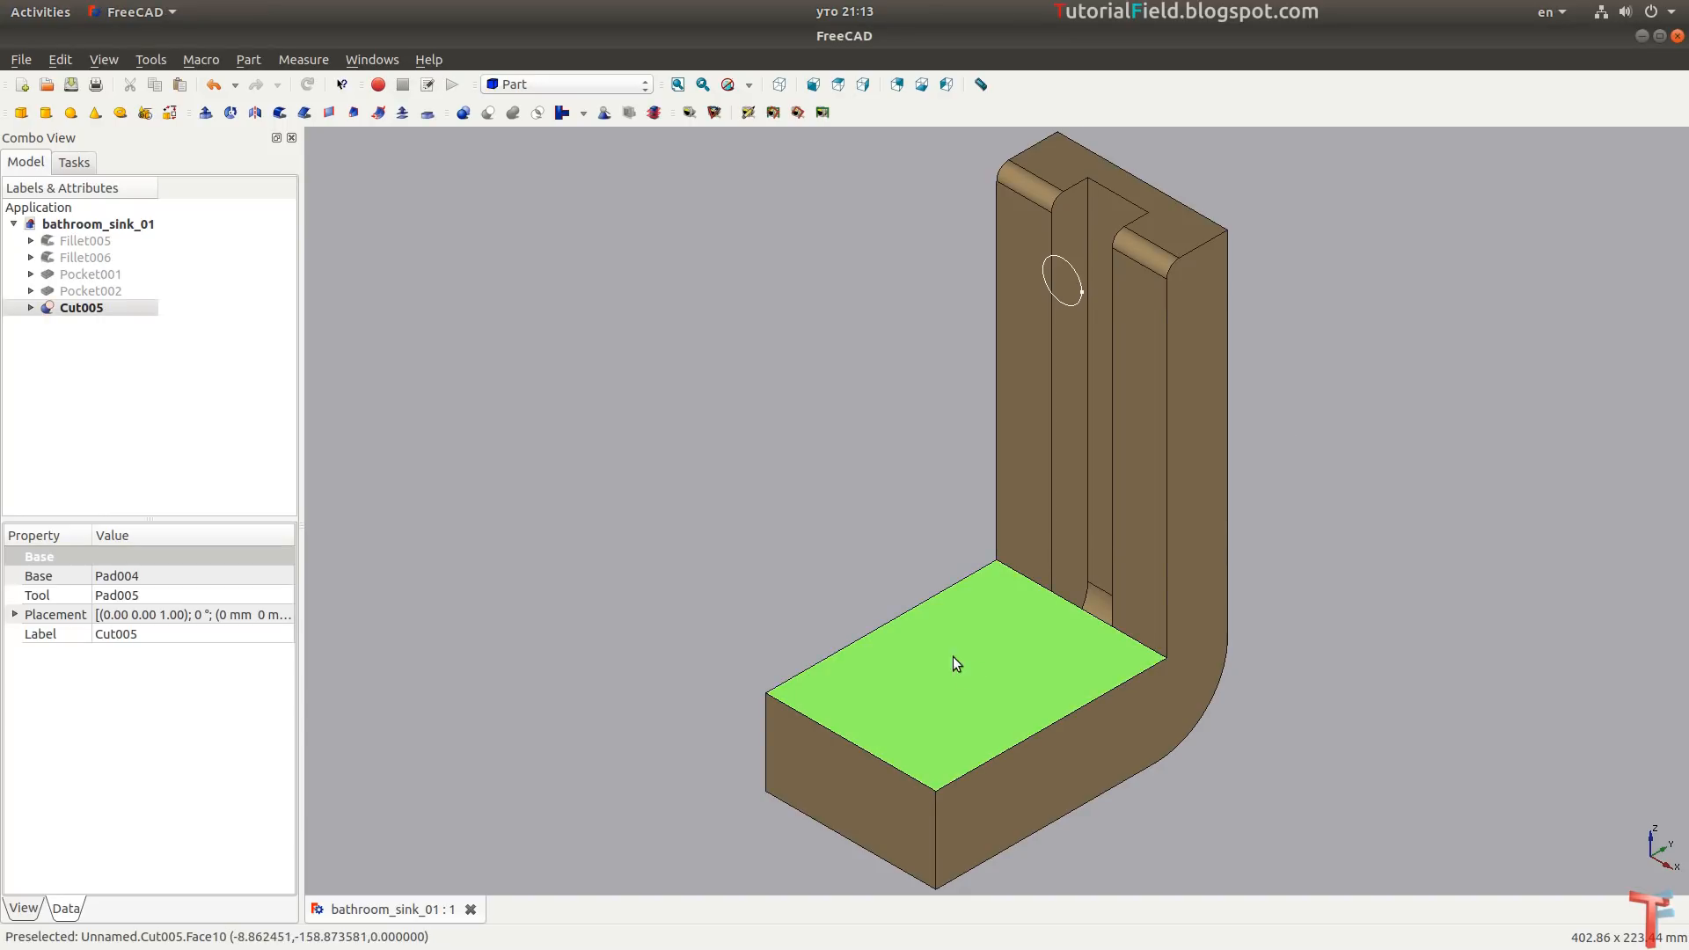
left_click(569, 85)
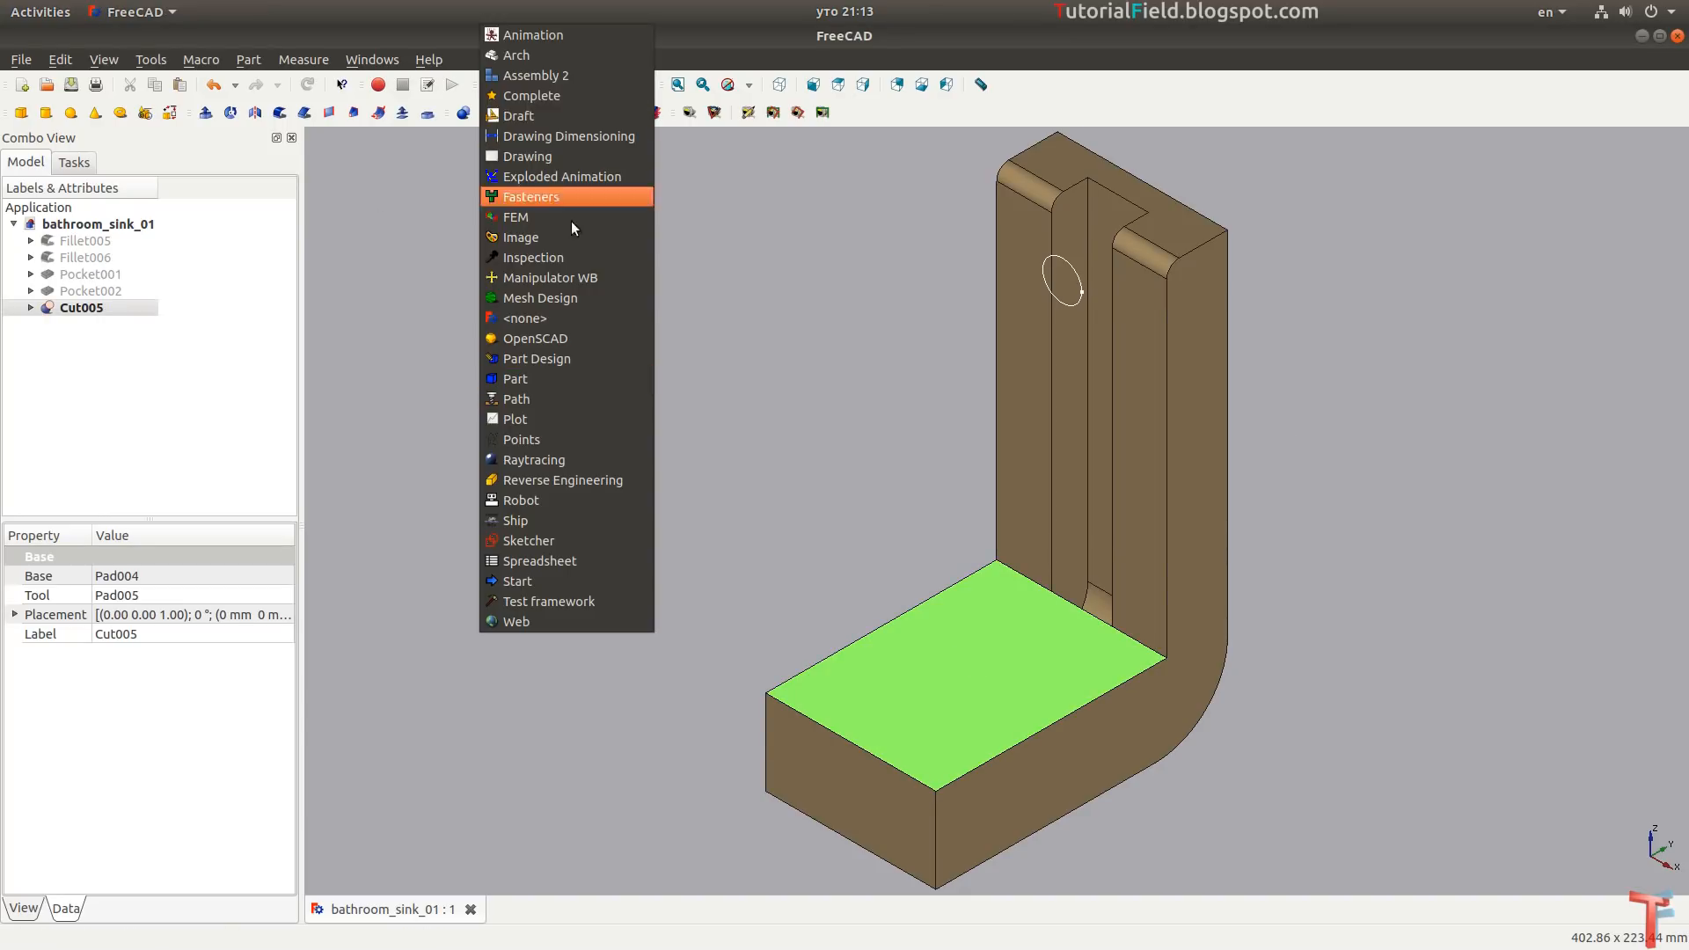
left_click(586, 356)
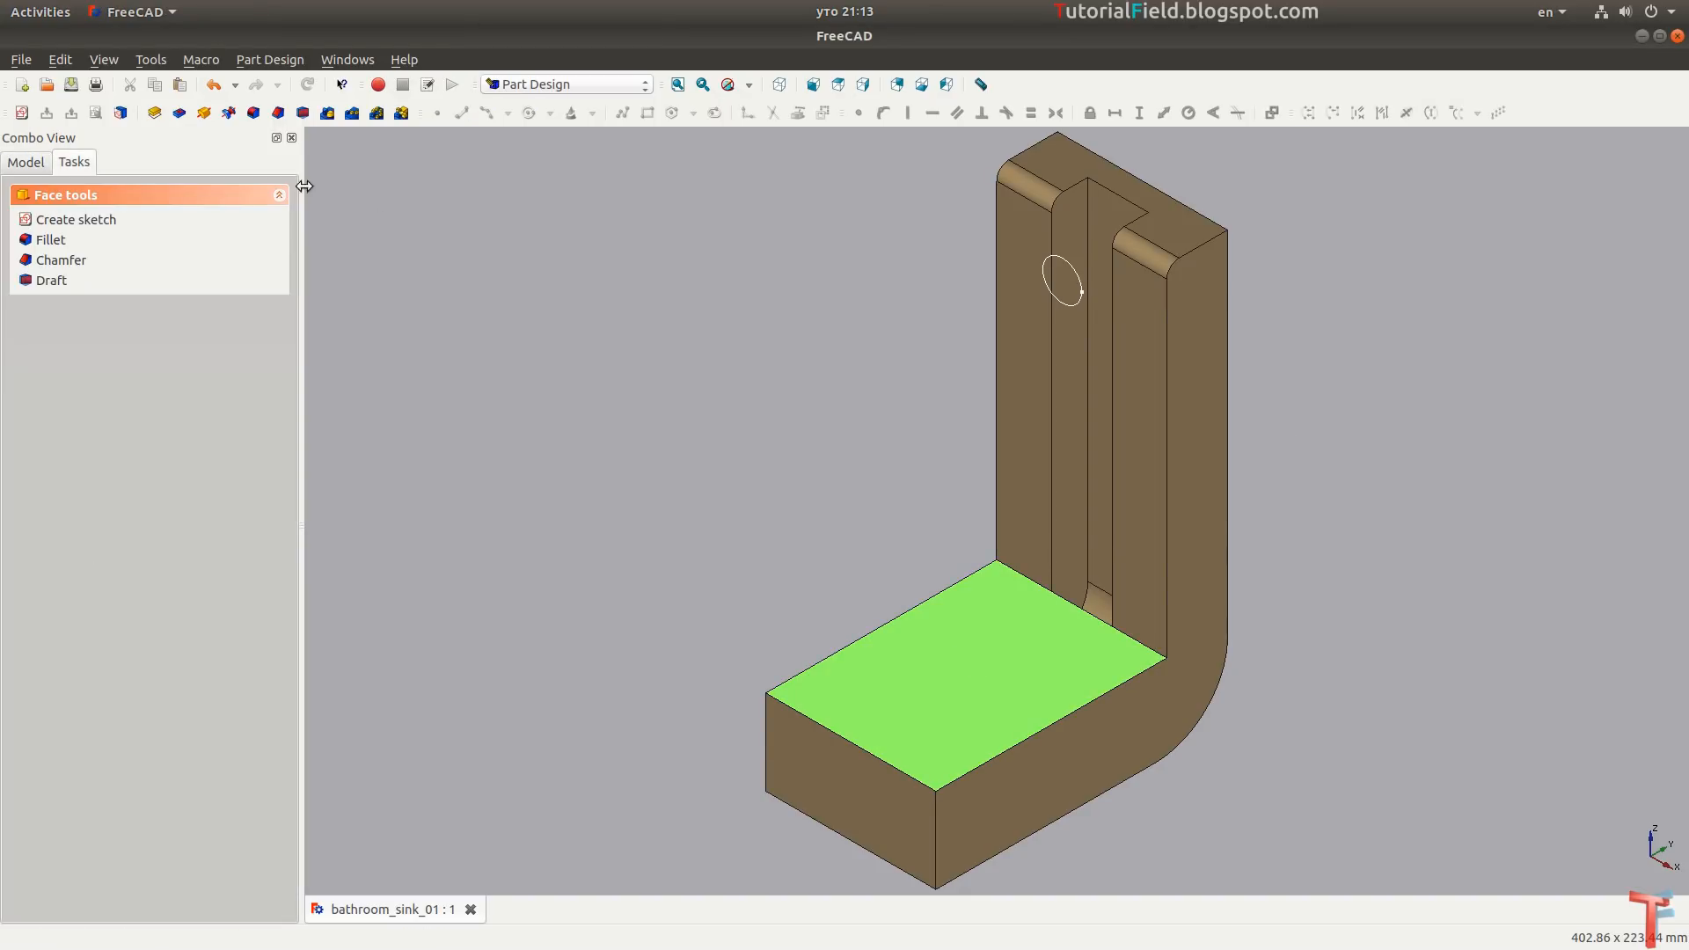
left_click(21, 113)
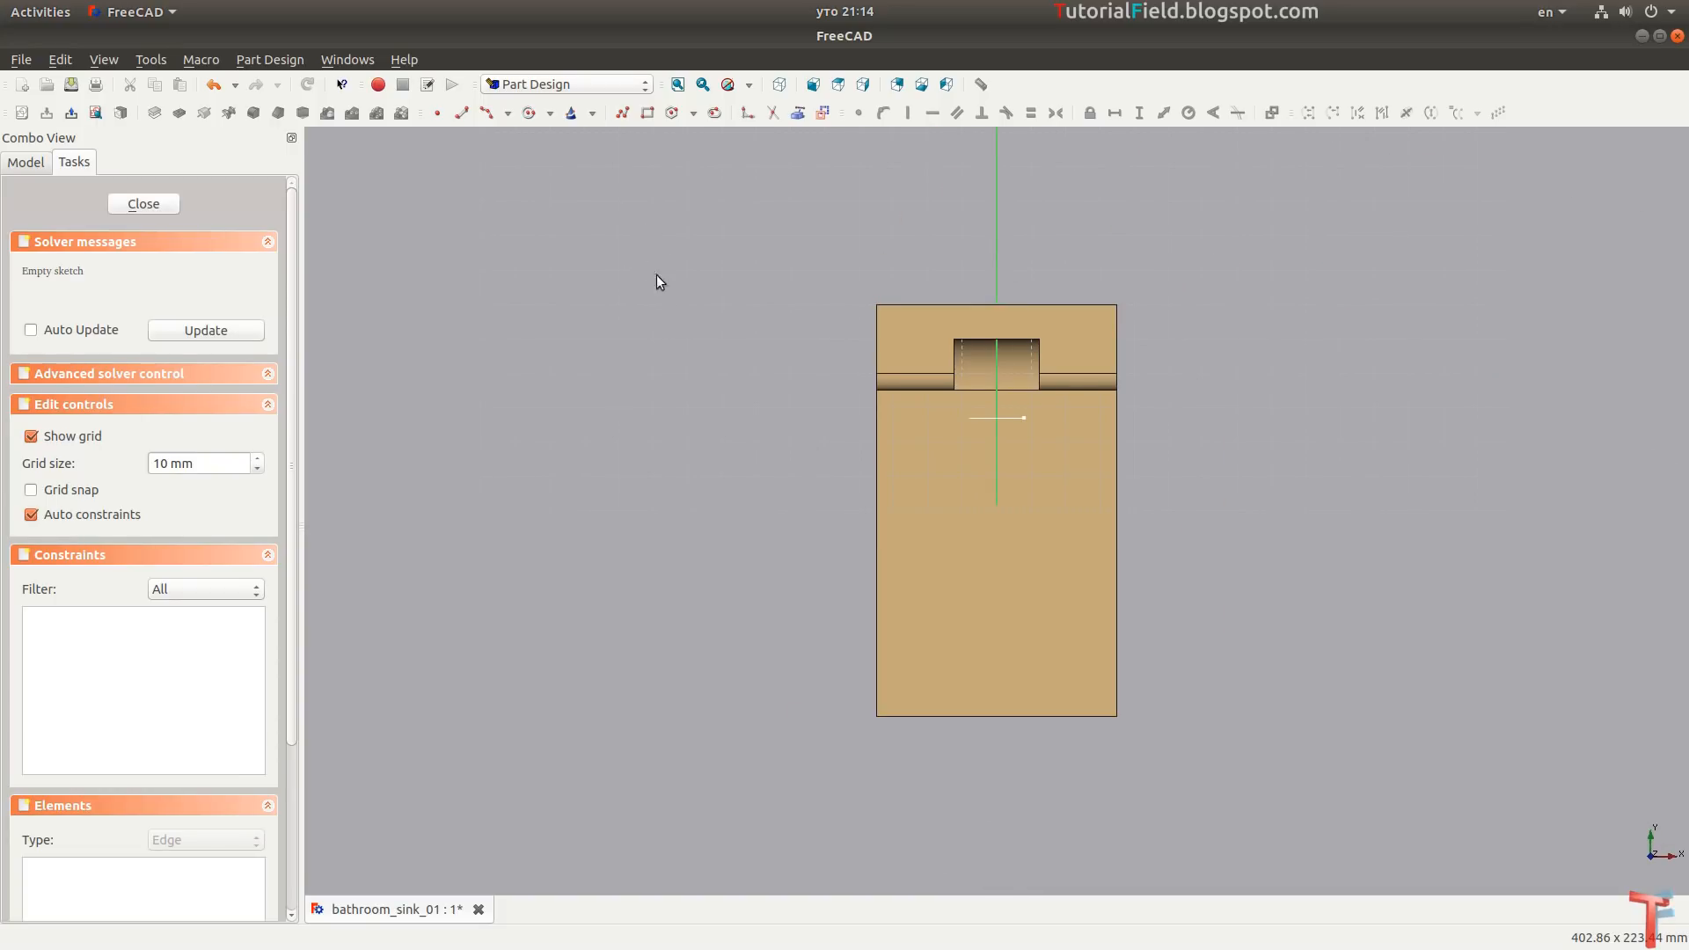
Draw a circle of about 25 mm radius on the lower leg's face and constrain its centre to the vertical axis.
left_click(529, 112)
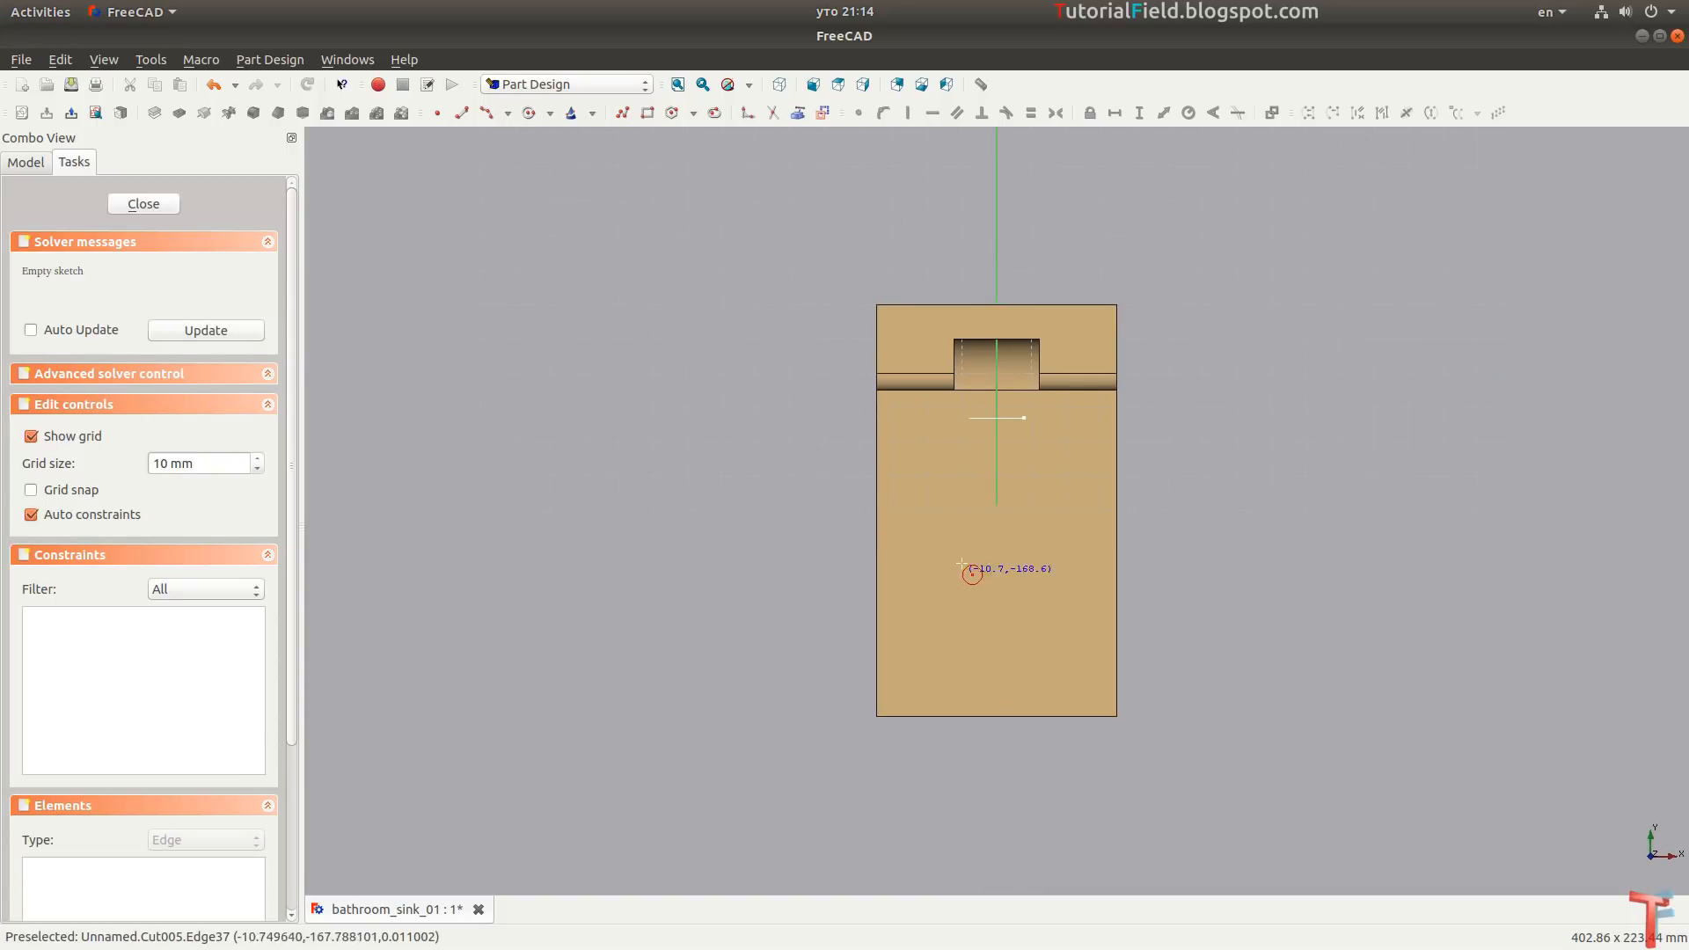
left_click(980, 562)
left_click(1050, 506)
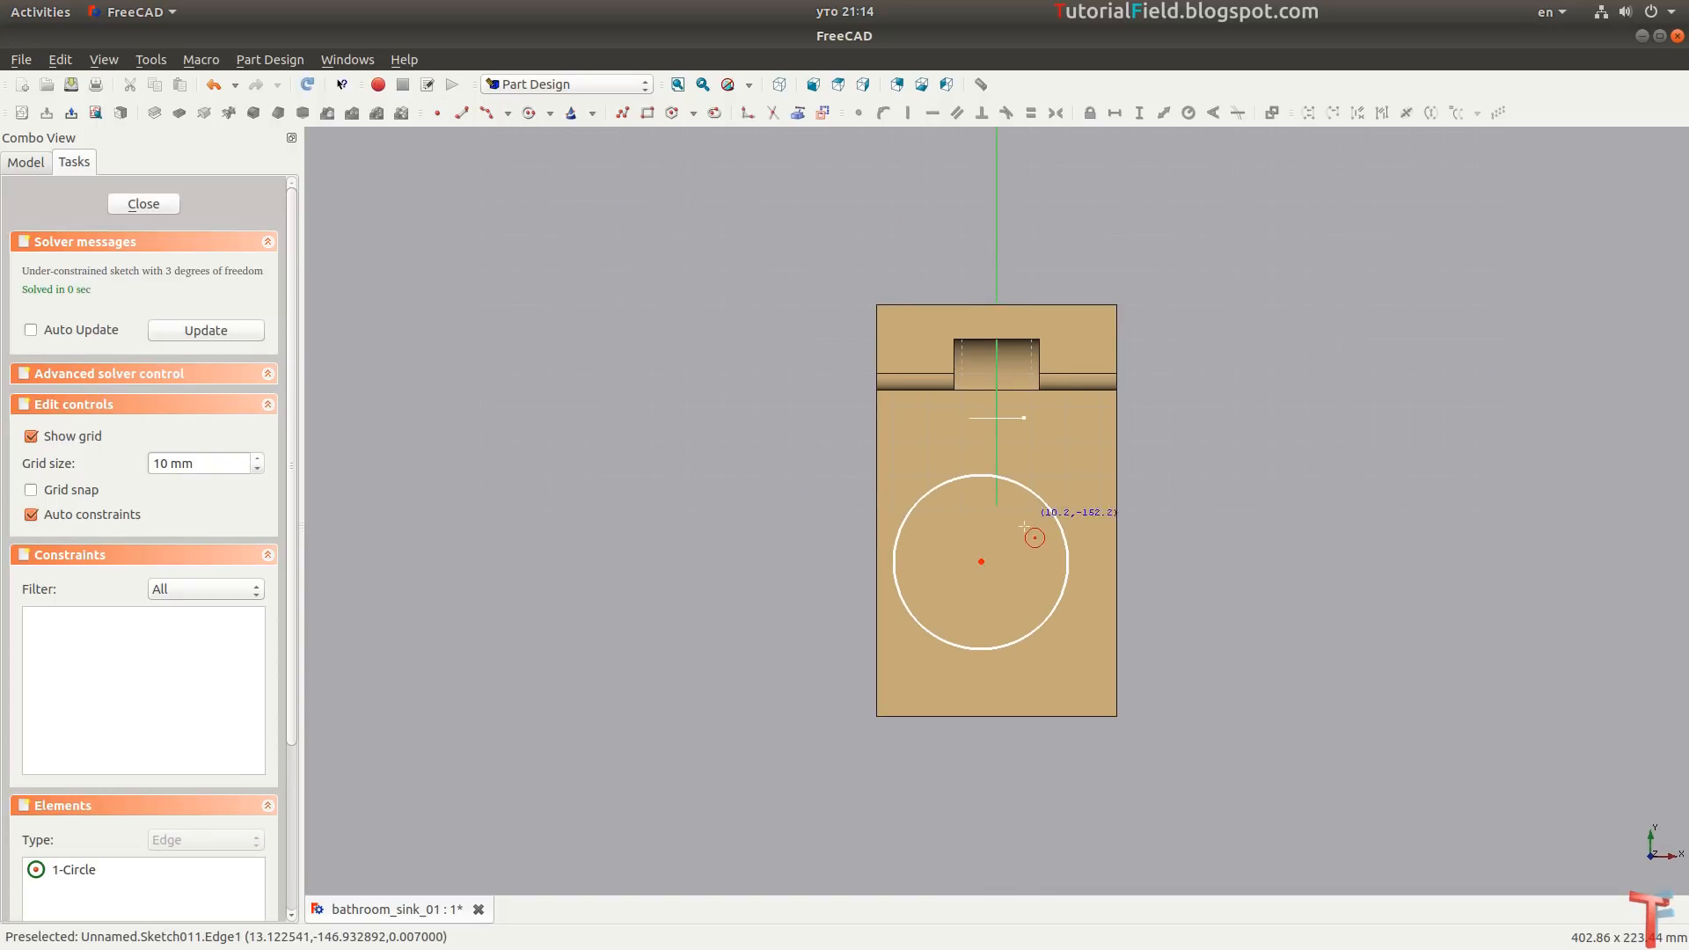
left_click(981, 562)
left_click(999, 501)
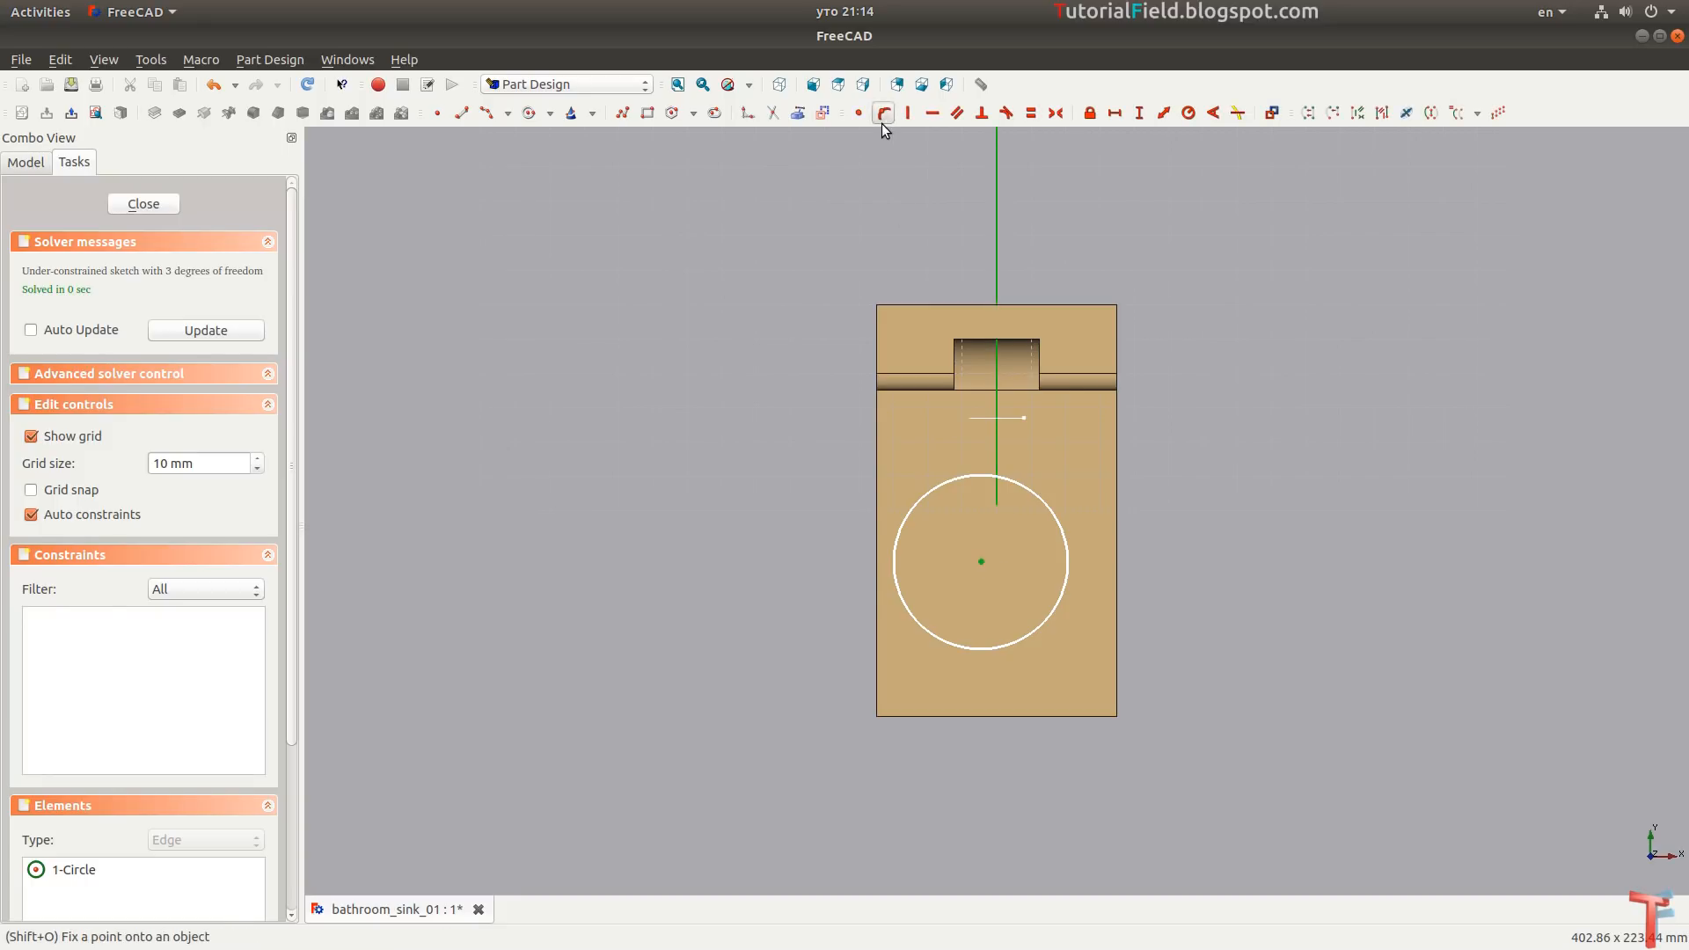
left_click(883, 118)
Constrain the radius of the drain circle on the lower leg's face to 23 mm.
left_click(1079, 528)
key("shift+r")
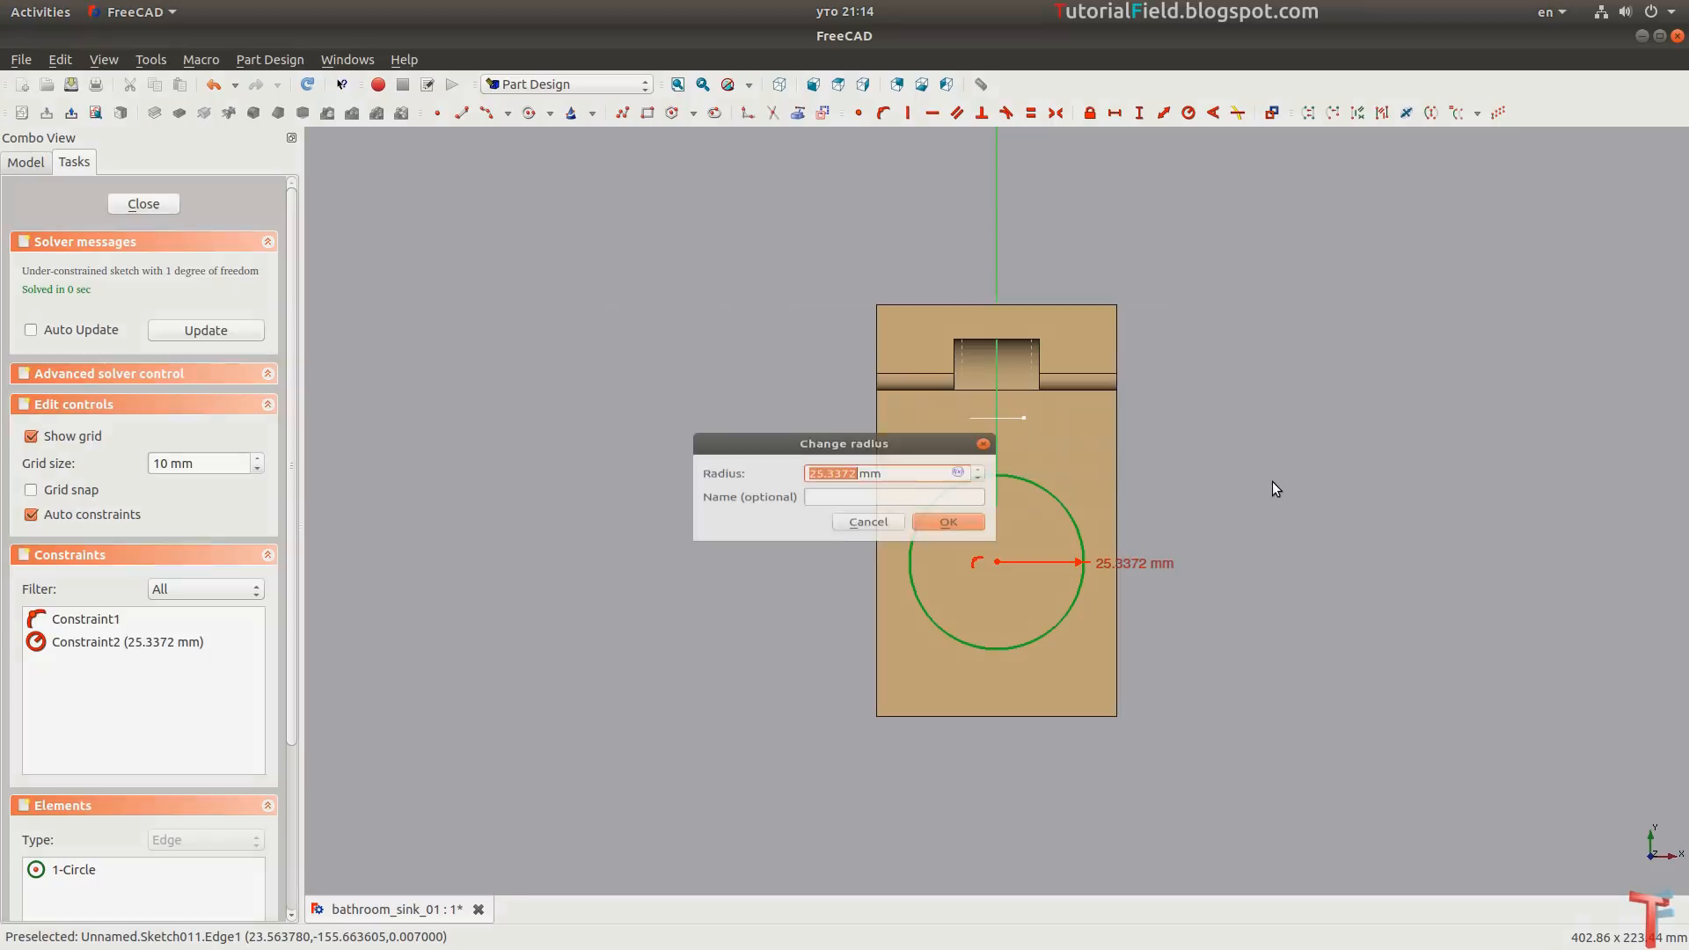
type("23")
key("Return")
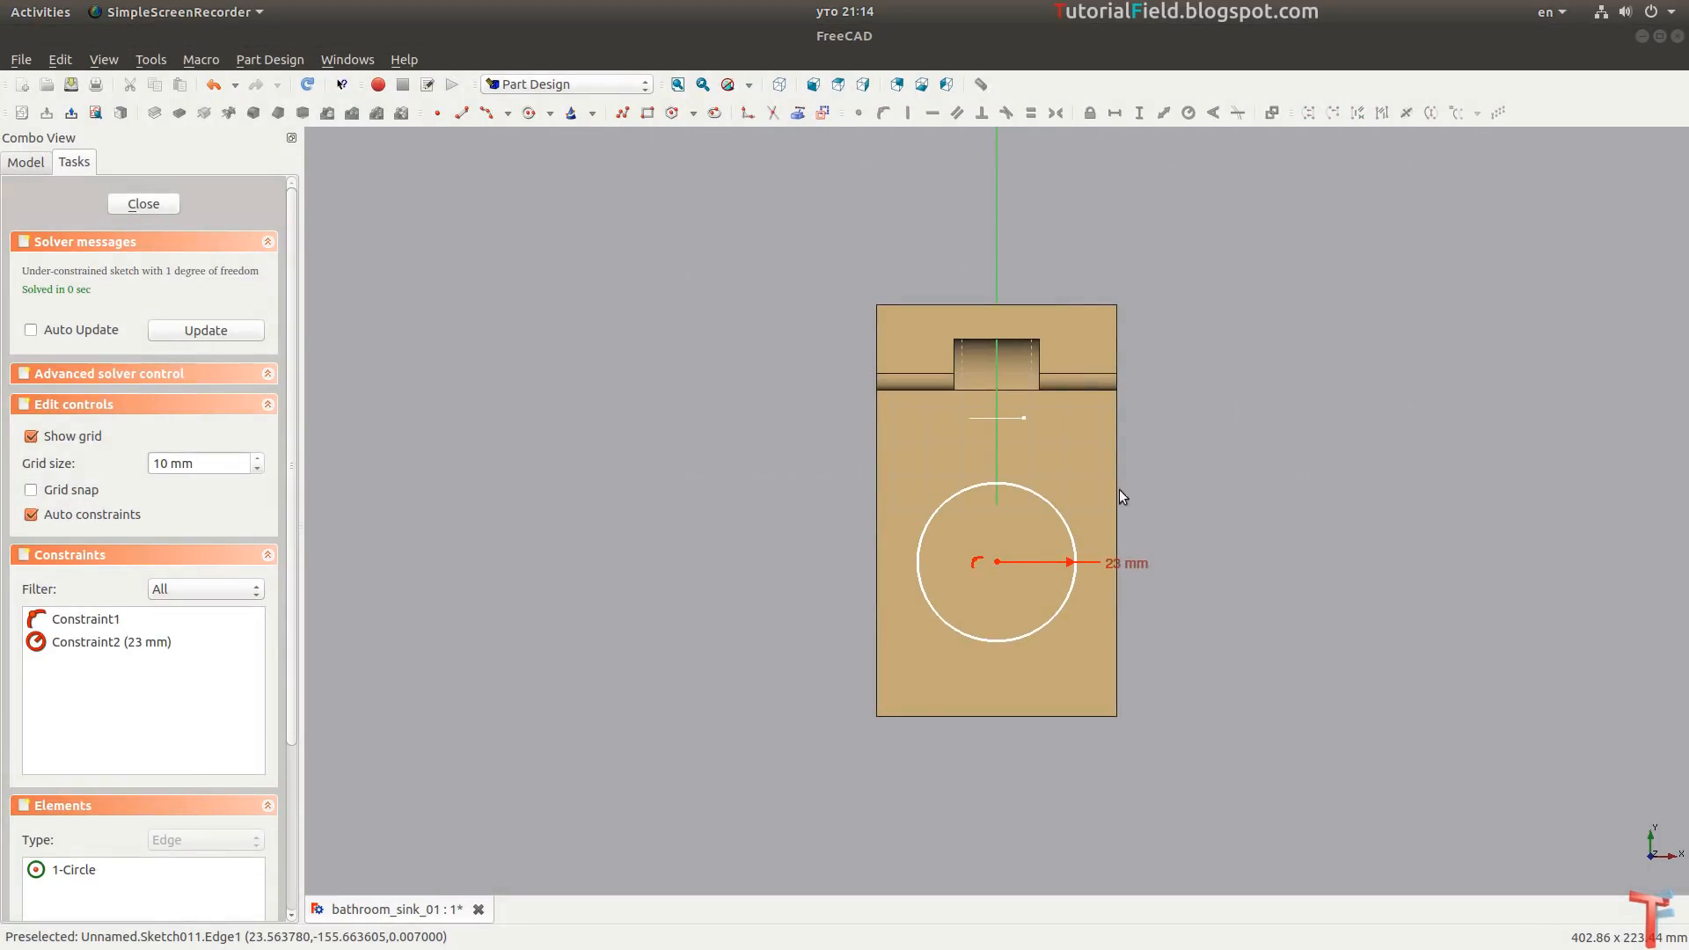
Constrain the circle centre's vertical distance from the origin to -175 mm and close the sketch.
left_click(998, 562)
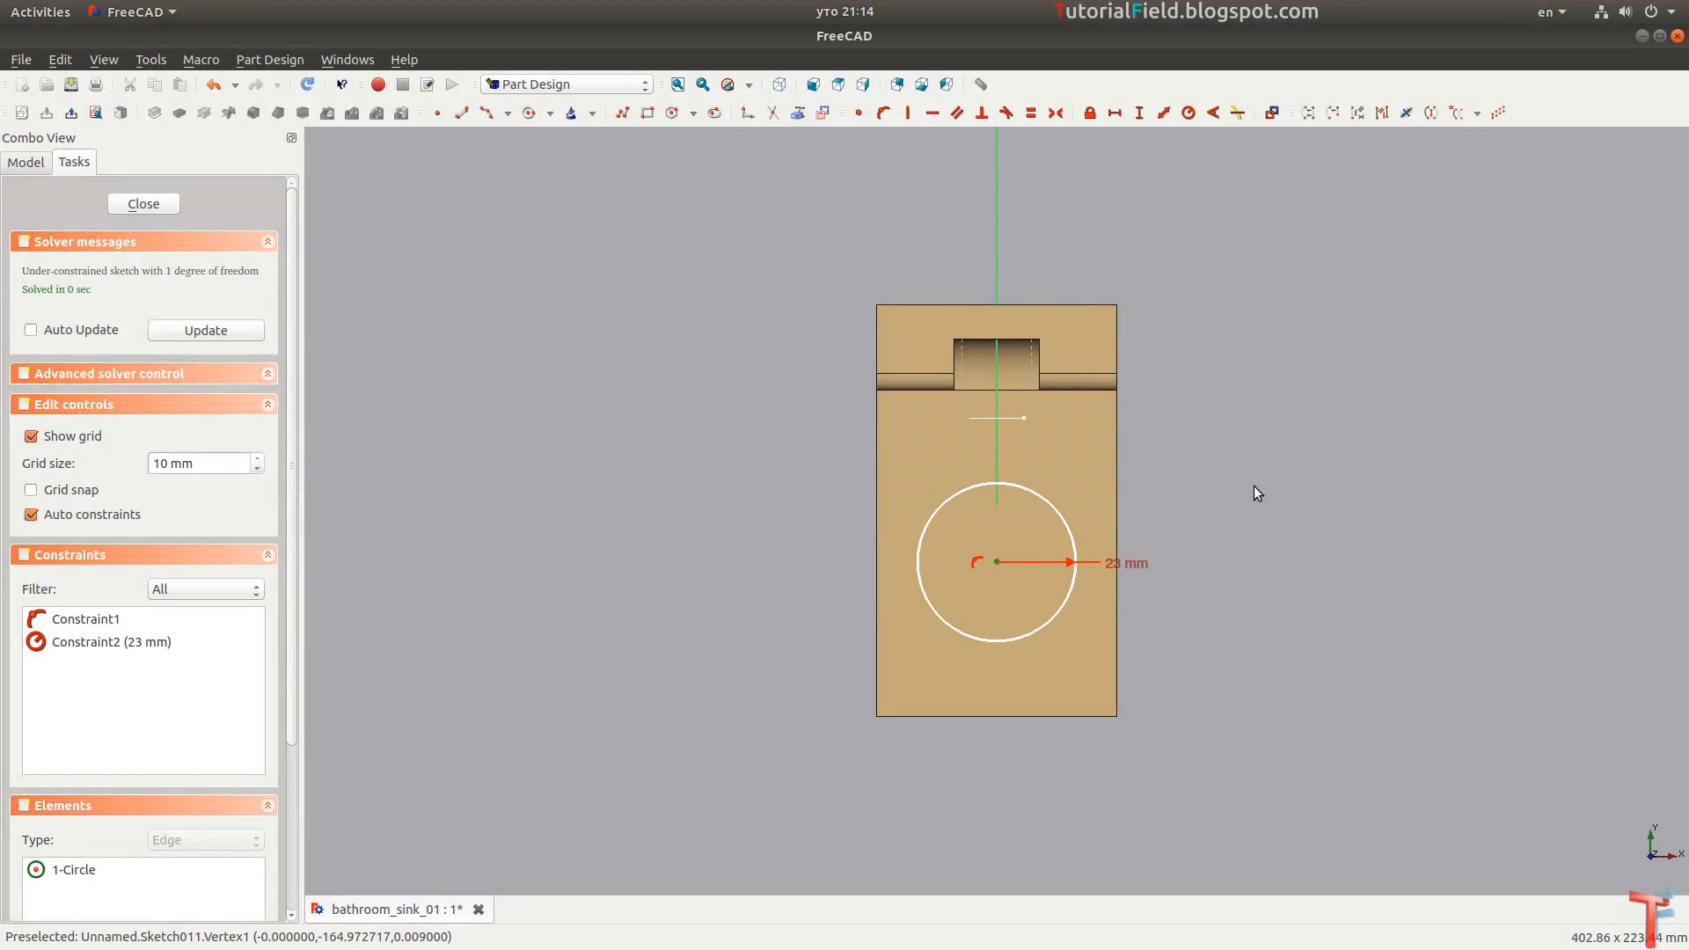
key("i")
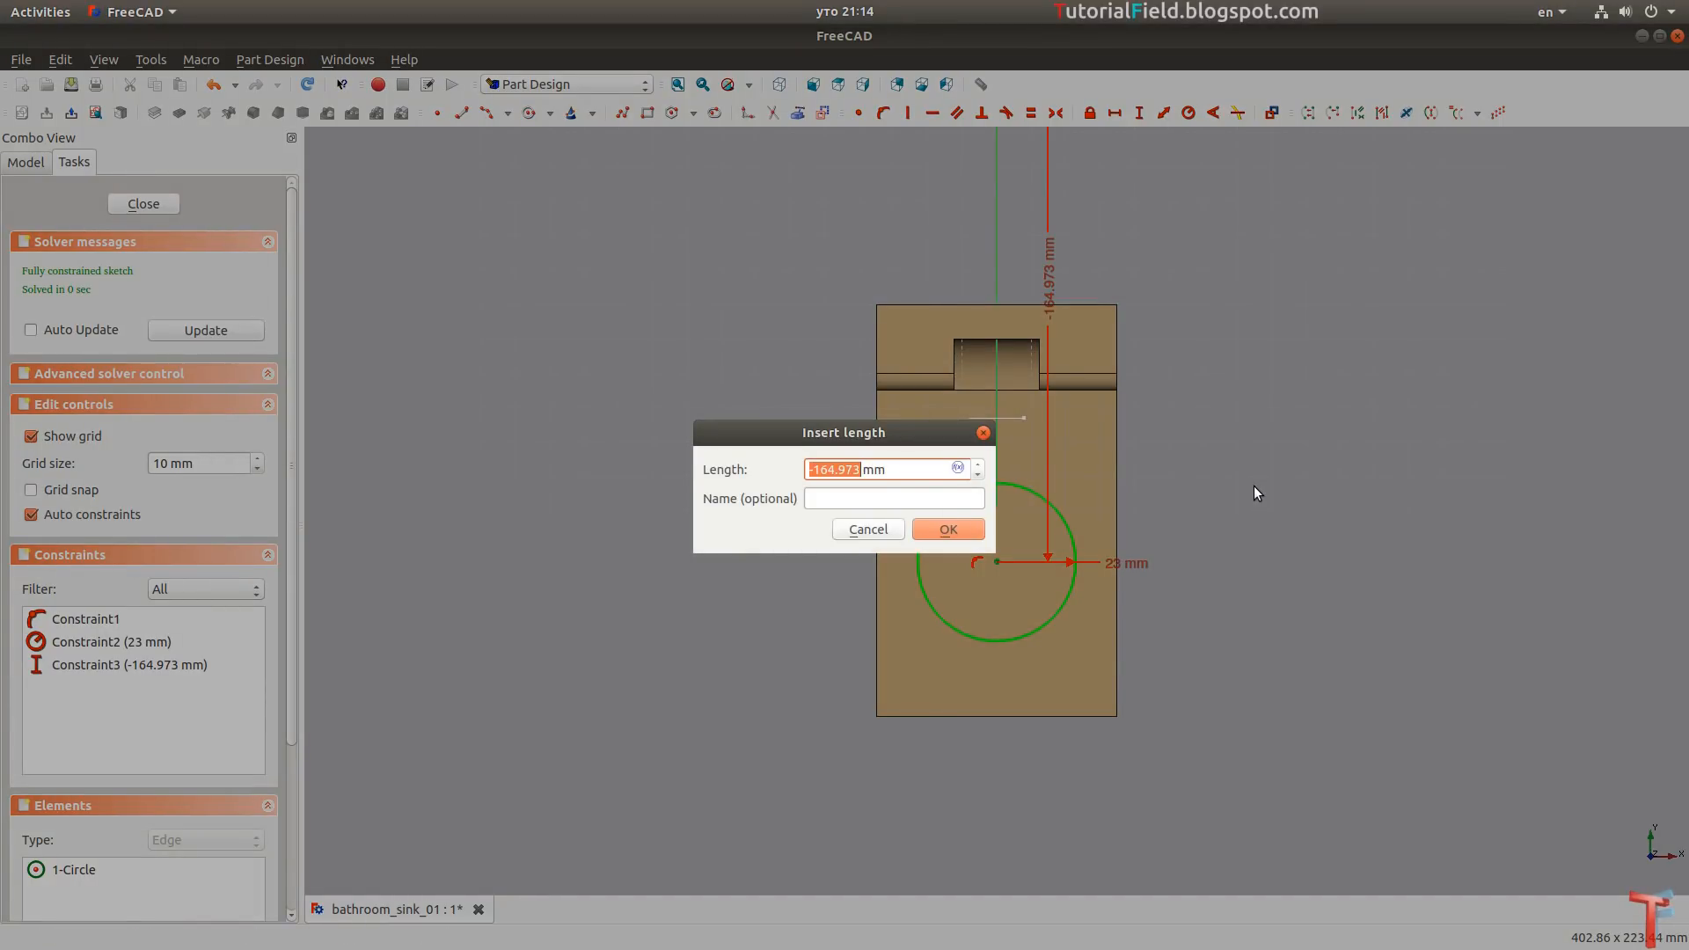
type("-175")
key("Return")
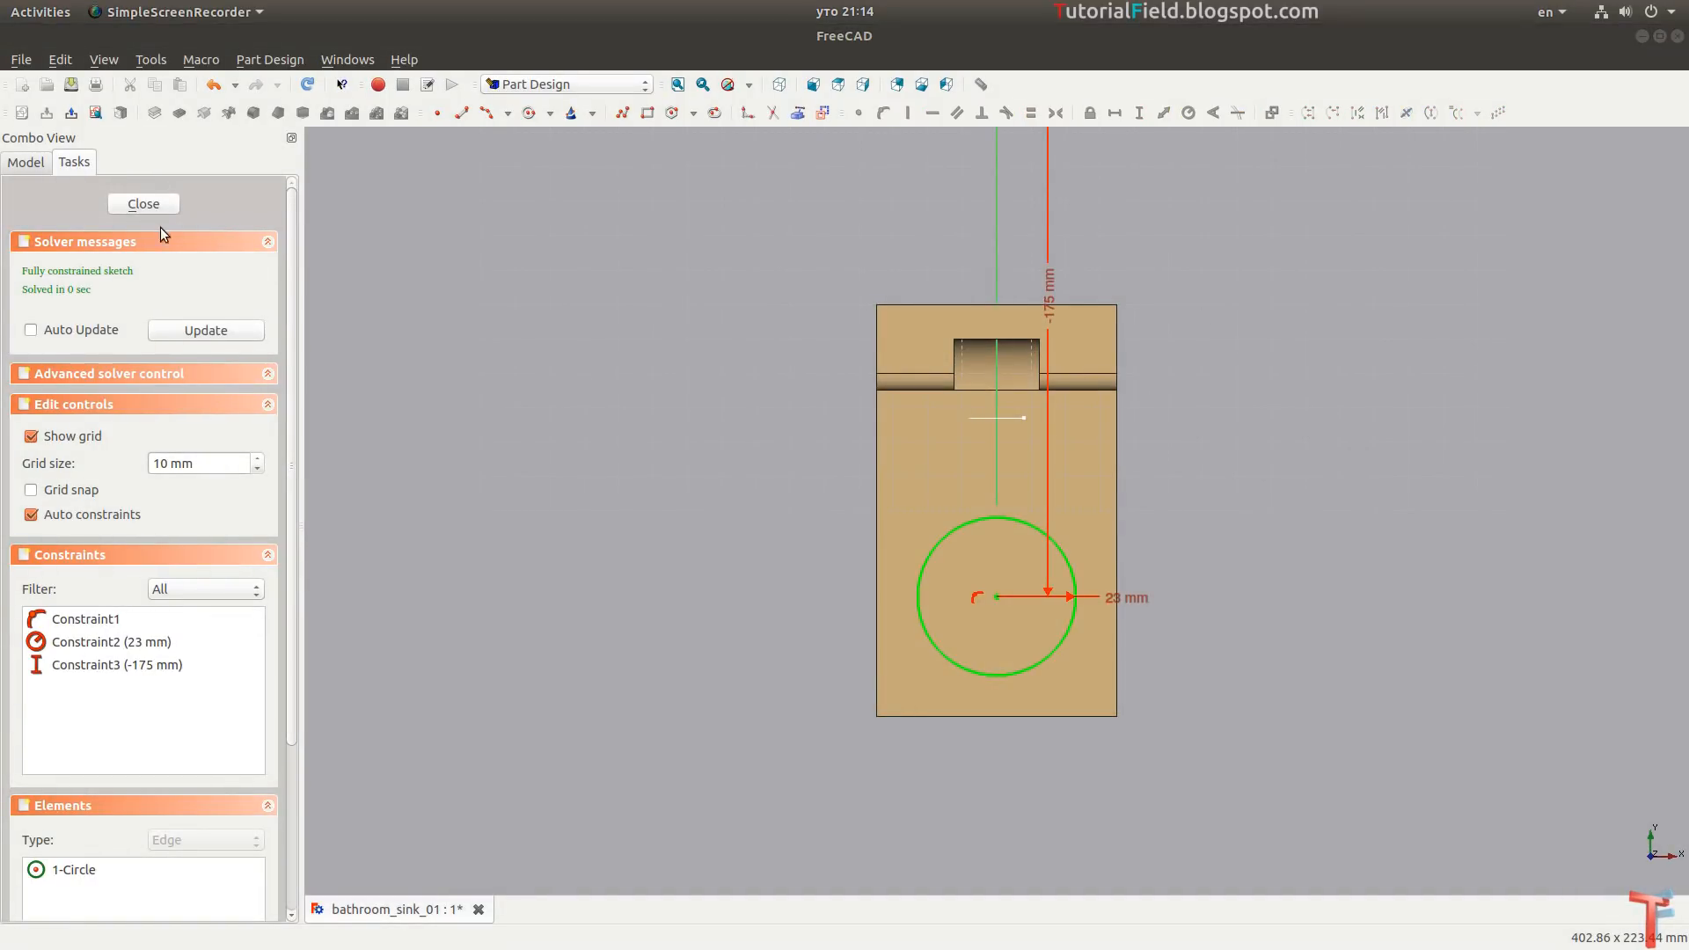
left_click(143, 203)
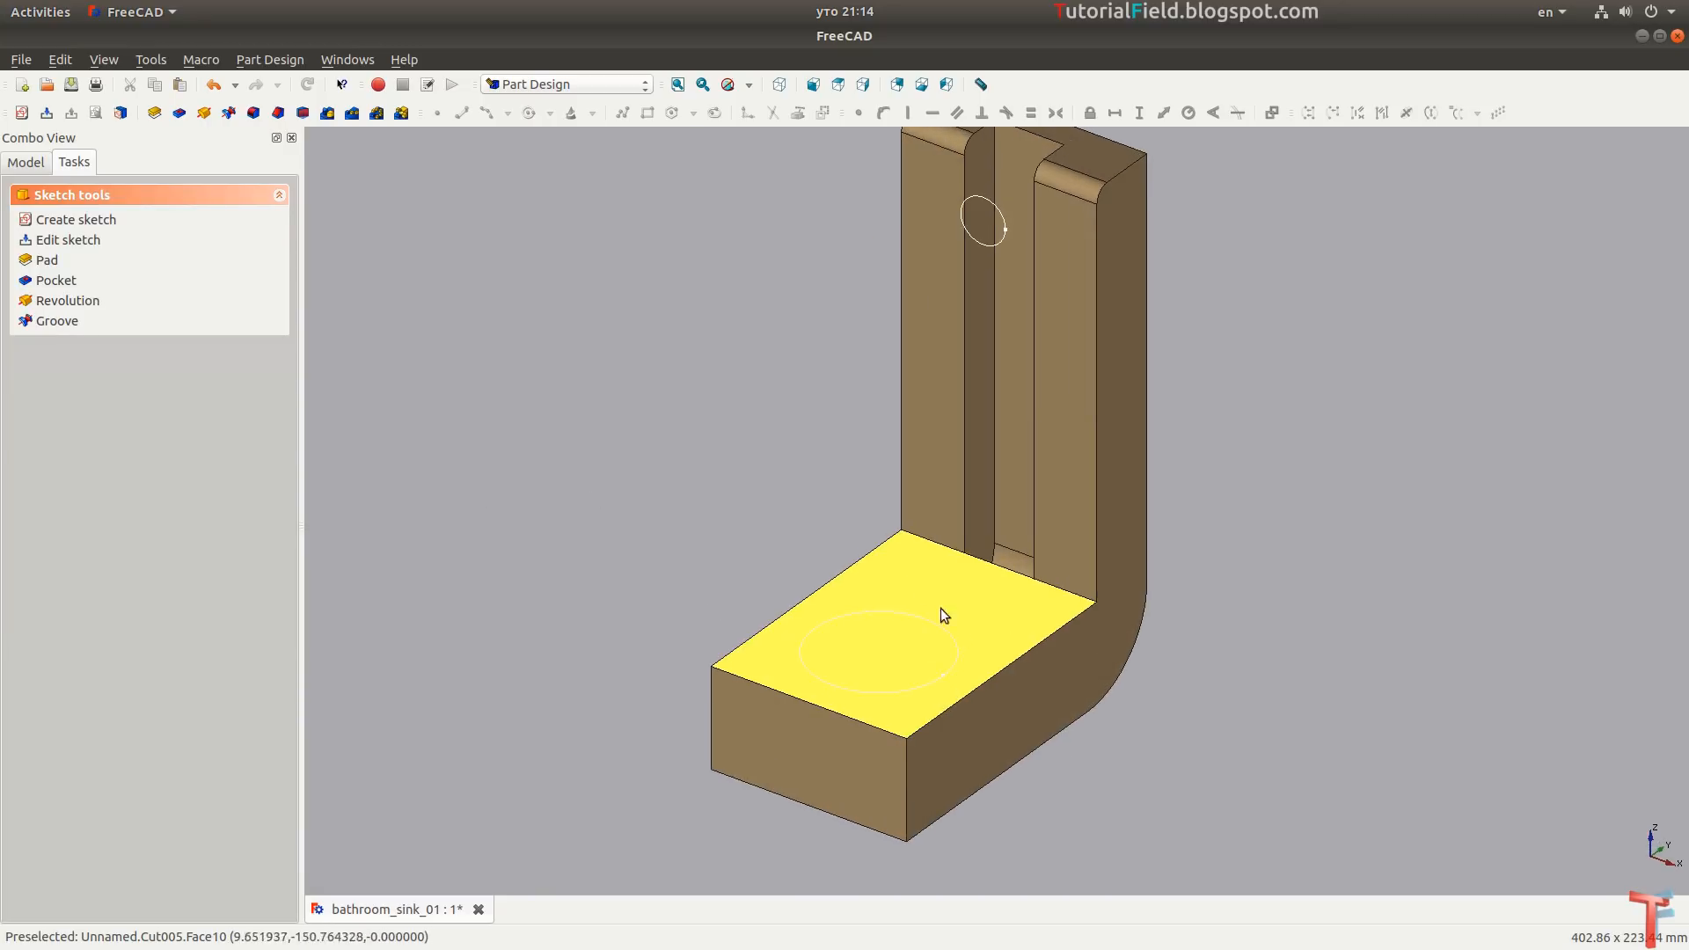
Pocket the drain circle through the L-shaped body's lower leg with the Through all type.
left_click(180, 113)
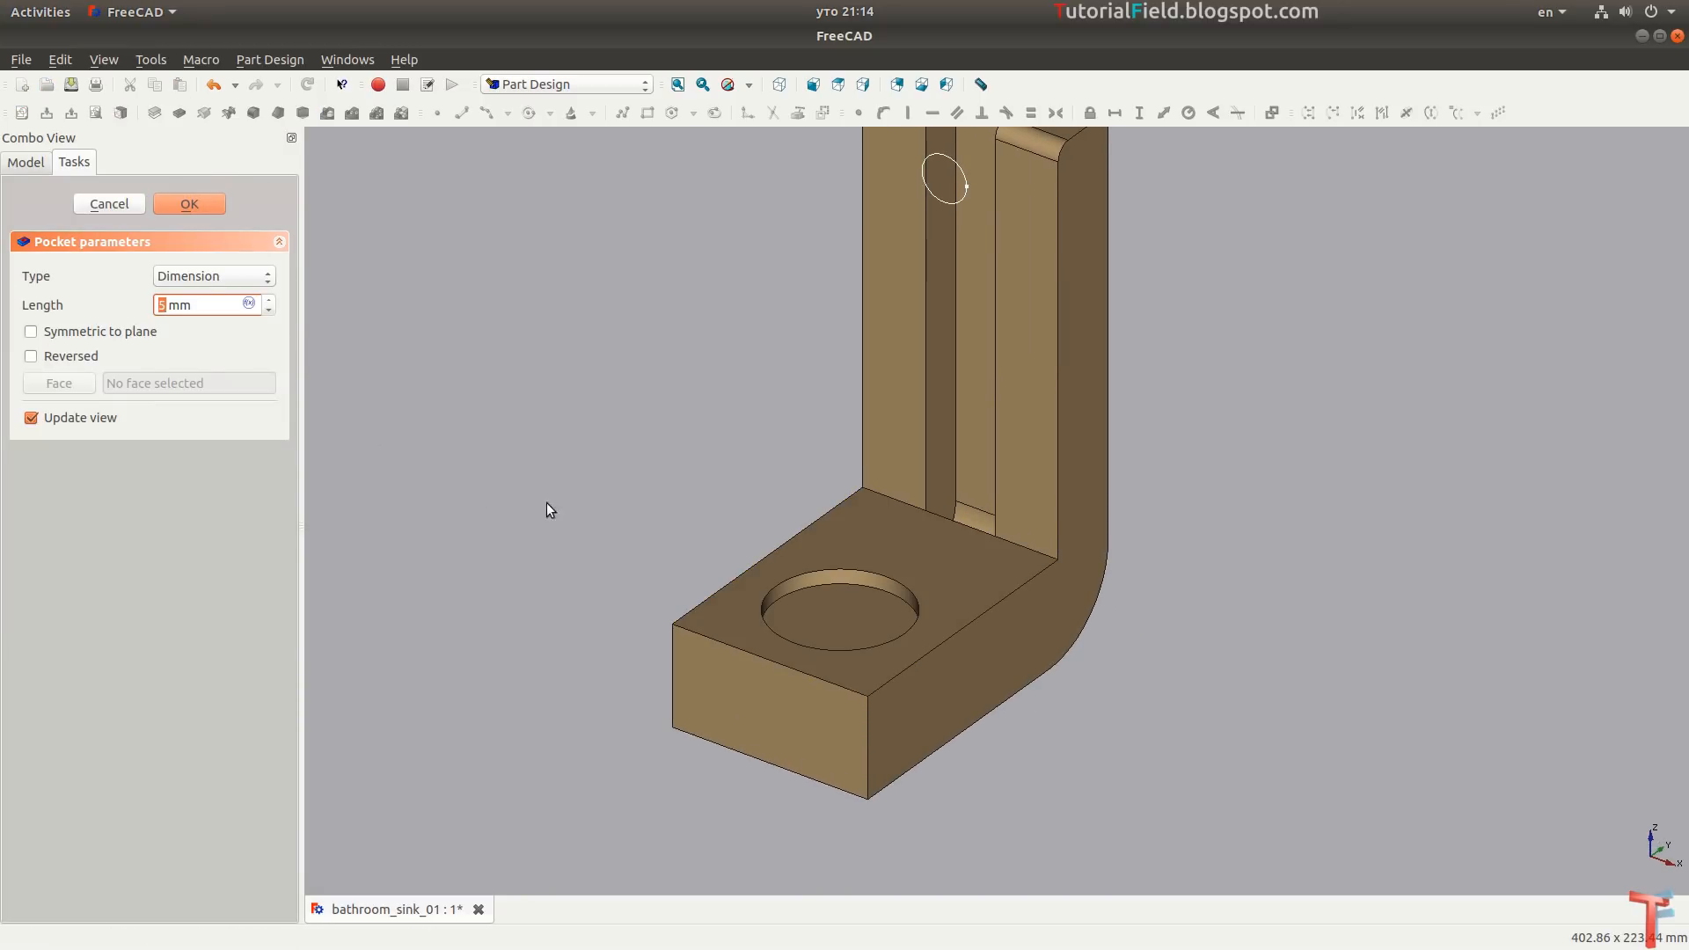
left_click(236, 282)
left_click(213, 296)
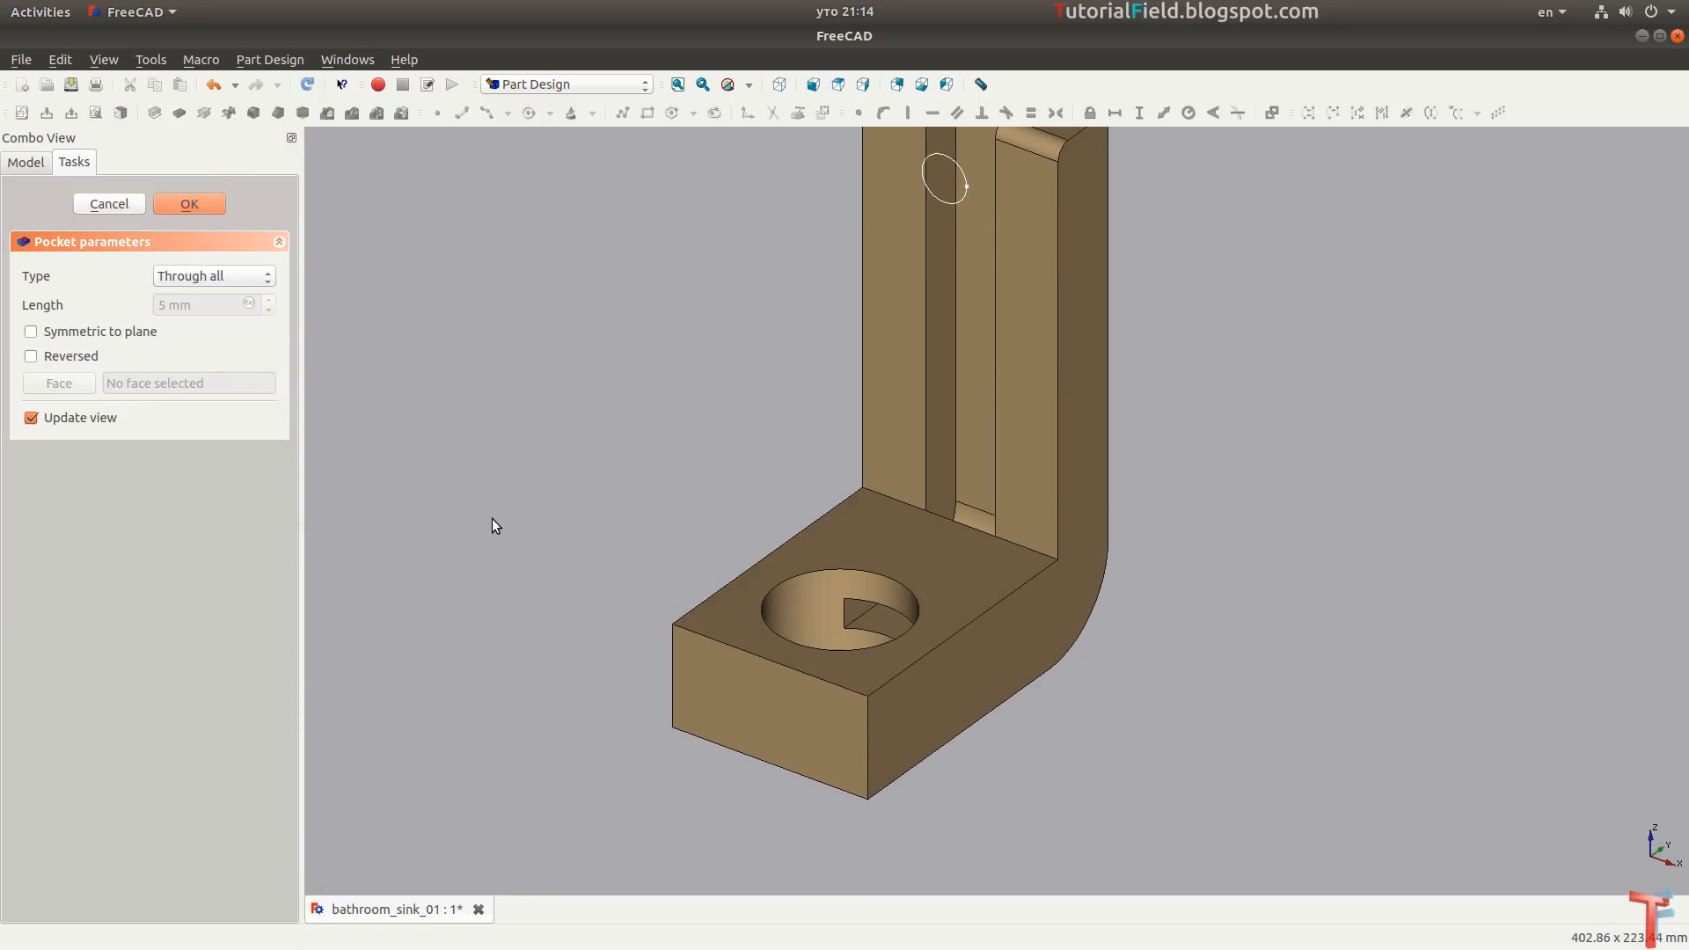
middle_click_drag(492, 519, 566, 527)
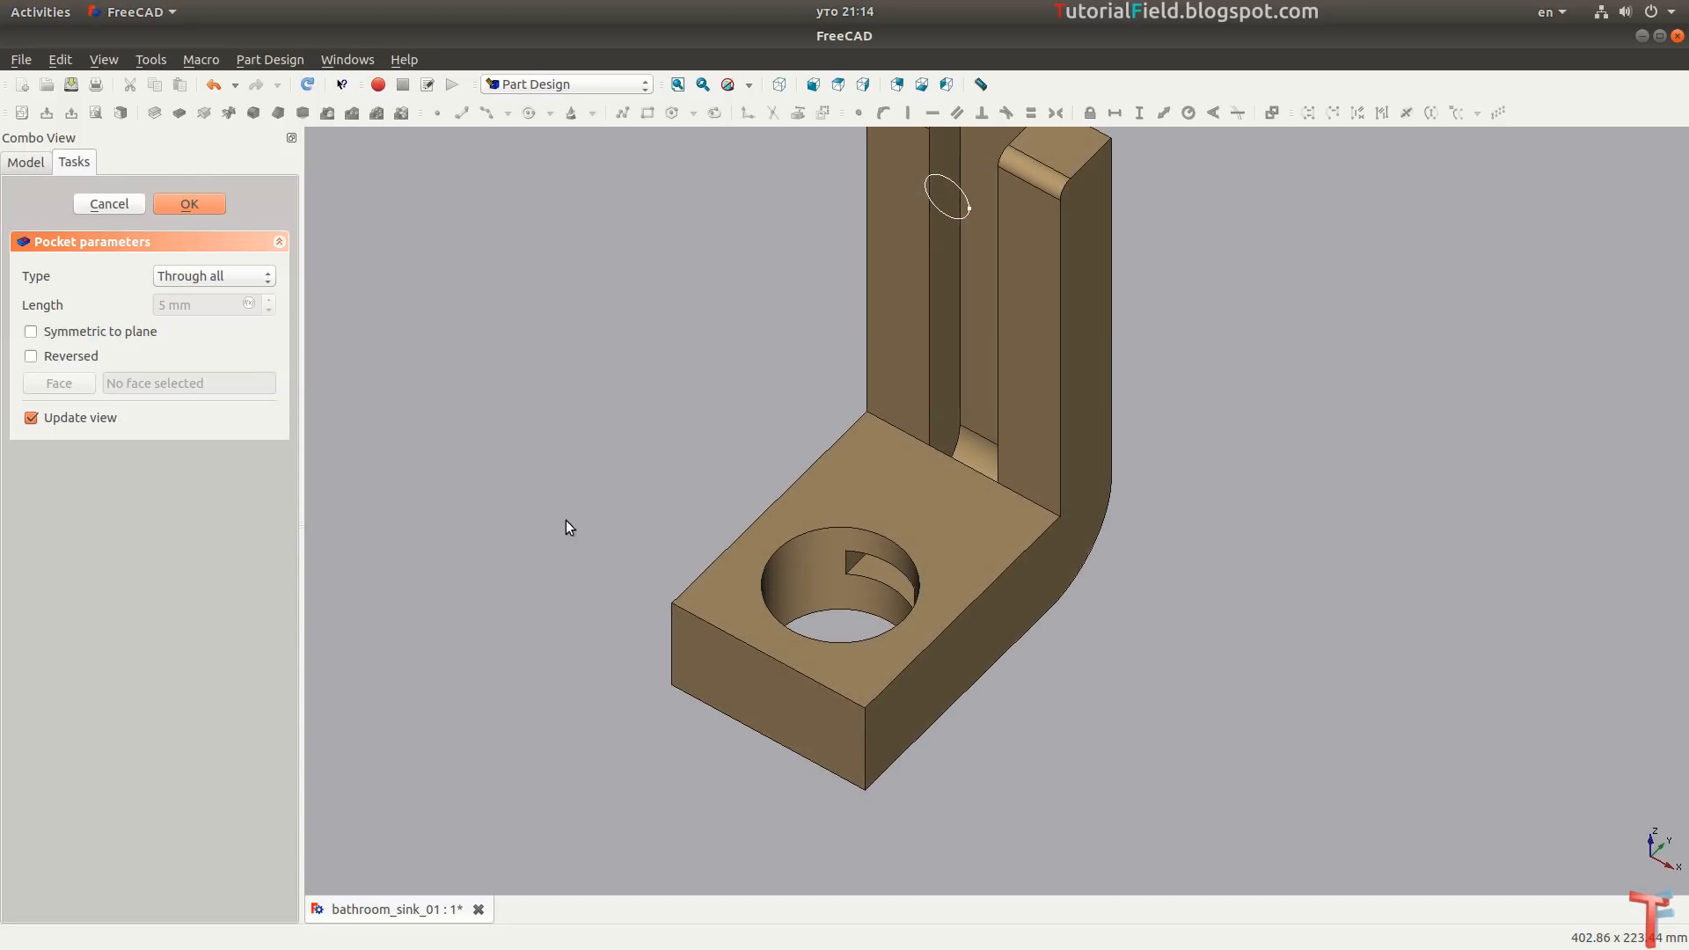
left_click(191, 204)
Inspect the drain hole from several angles, fit the body in an axonometric view and save the document.
middle_click_drag(663, 339, 675, 442)
middle_click_drag(570, 552, 839, 482)
left_click(677, 84)
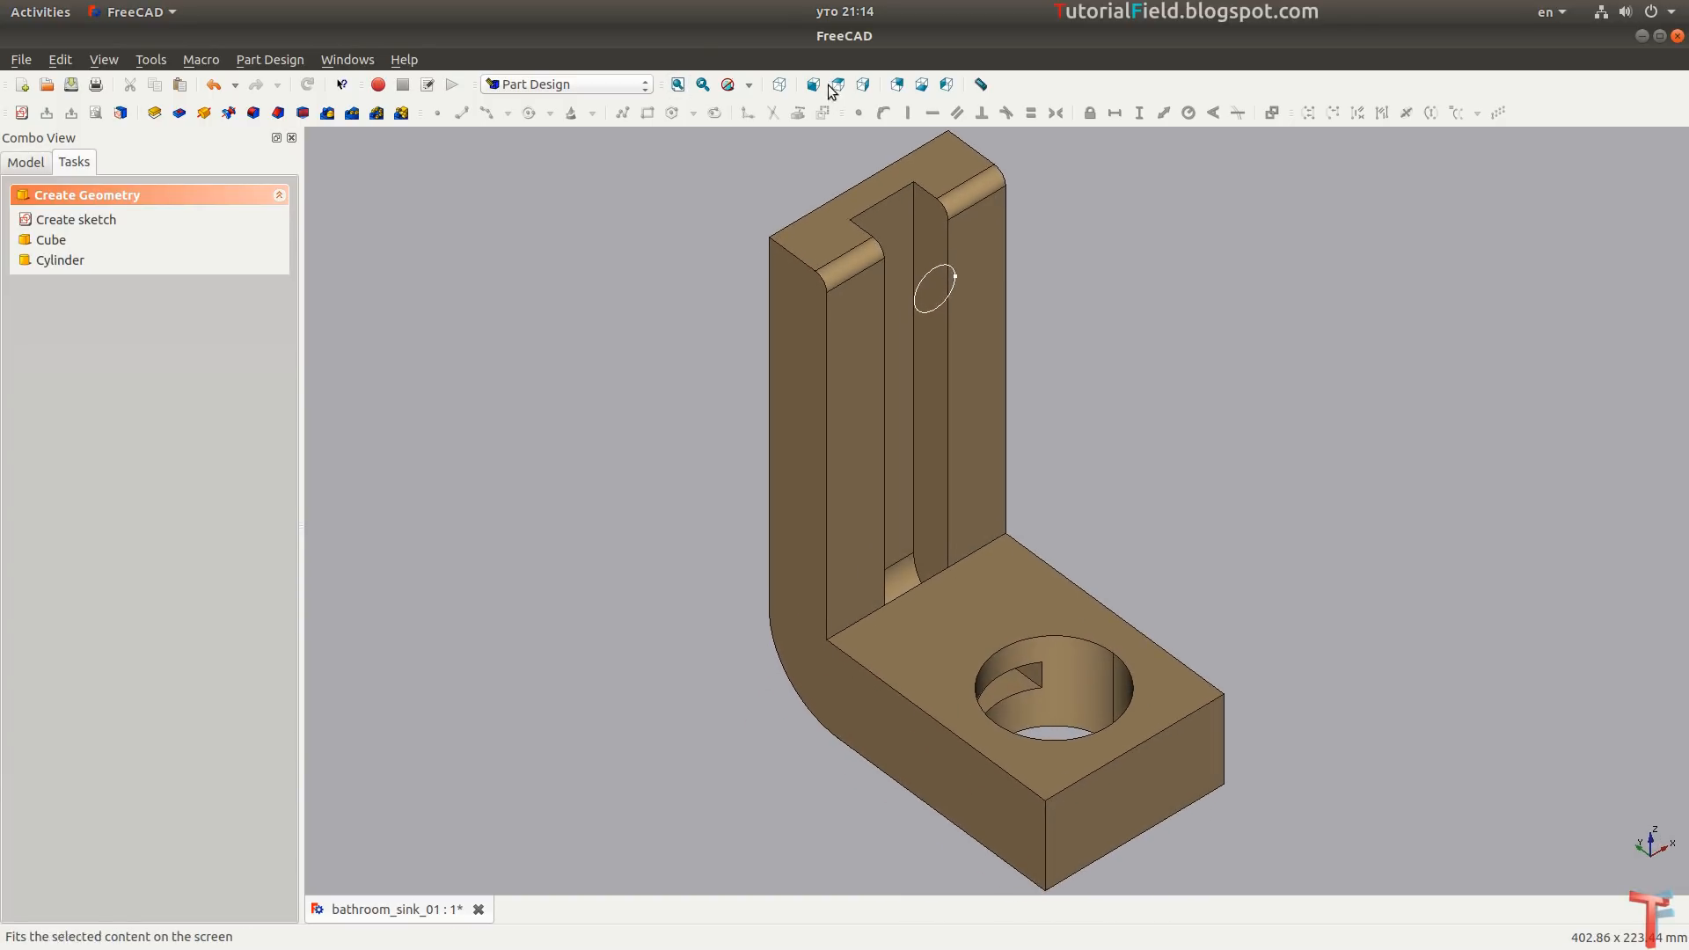
left_click(779, 84)
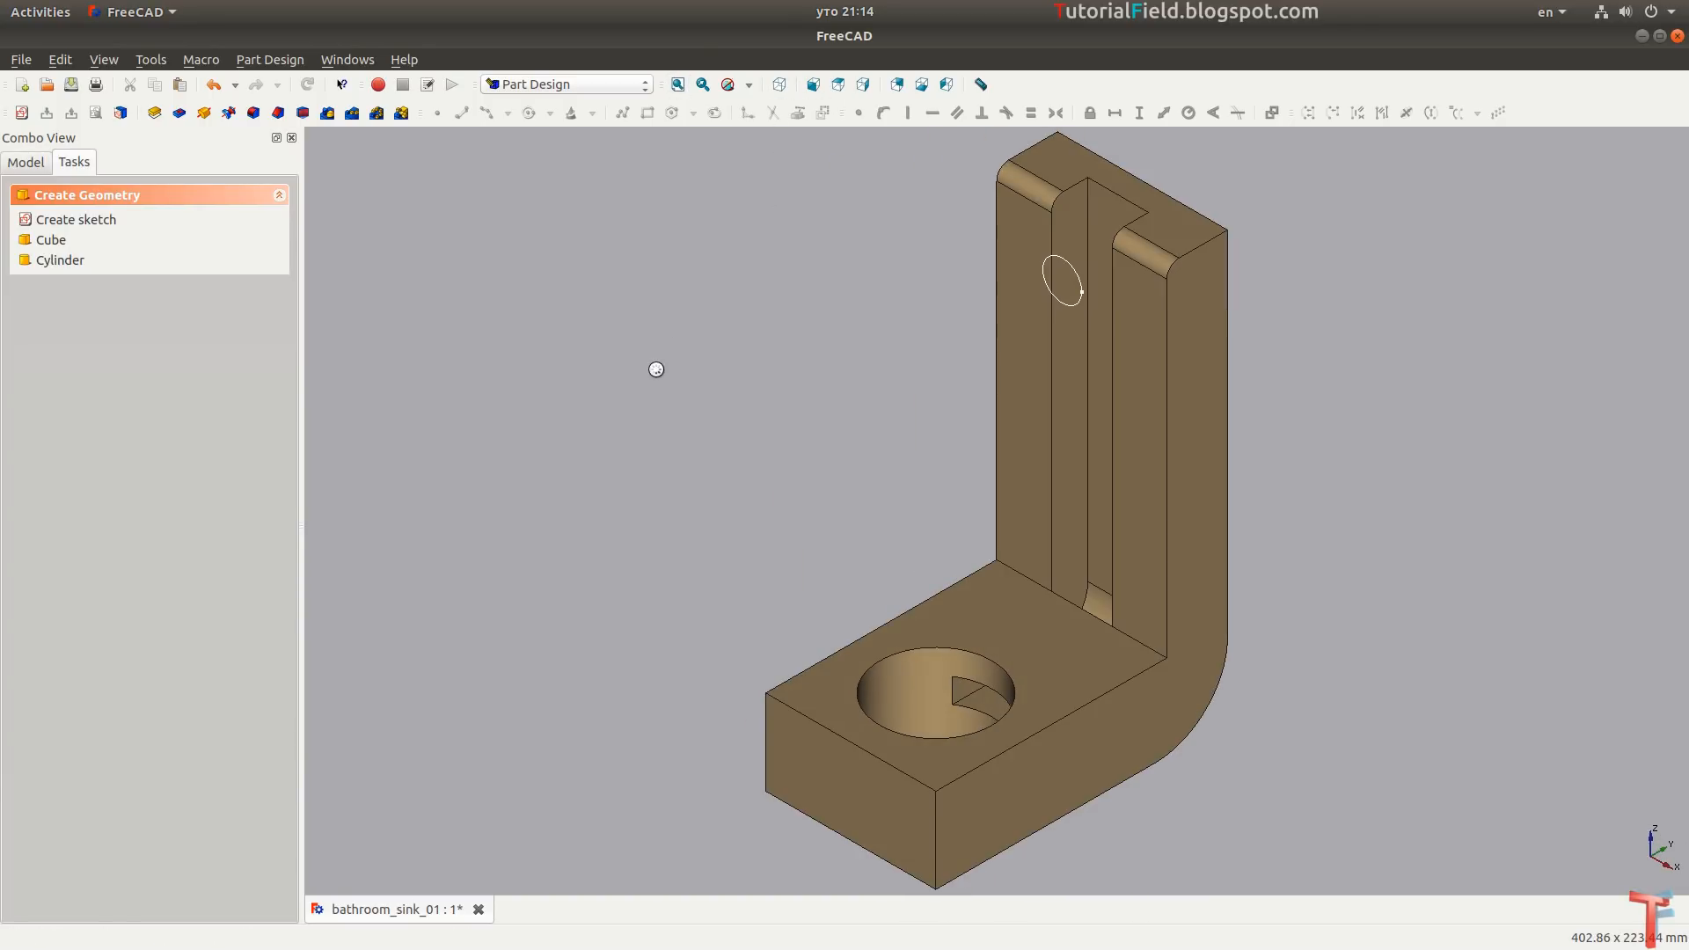
key("ctrl+s")
key("alt+Tab")
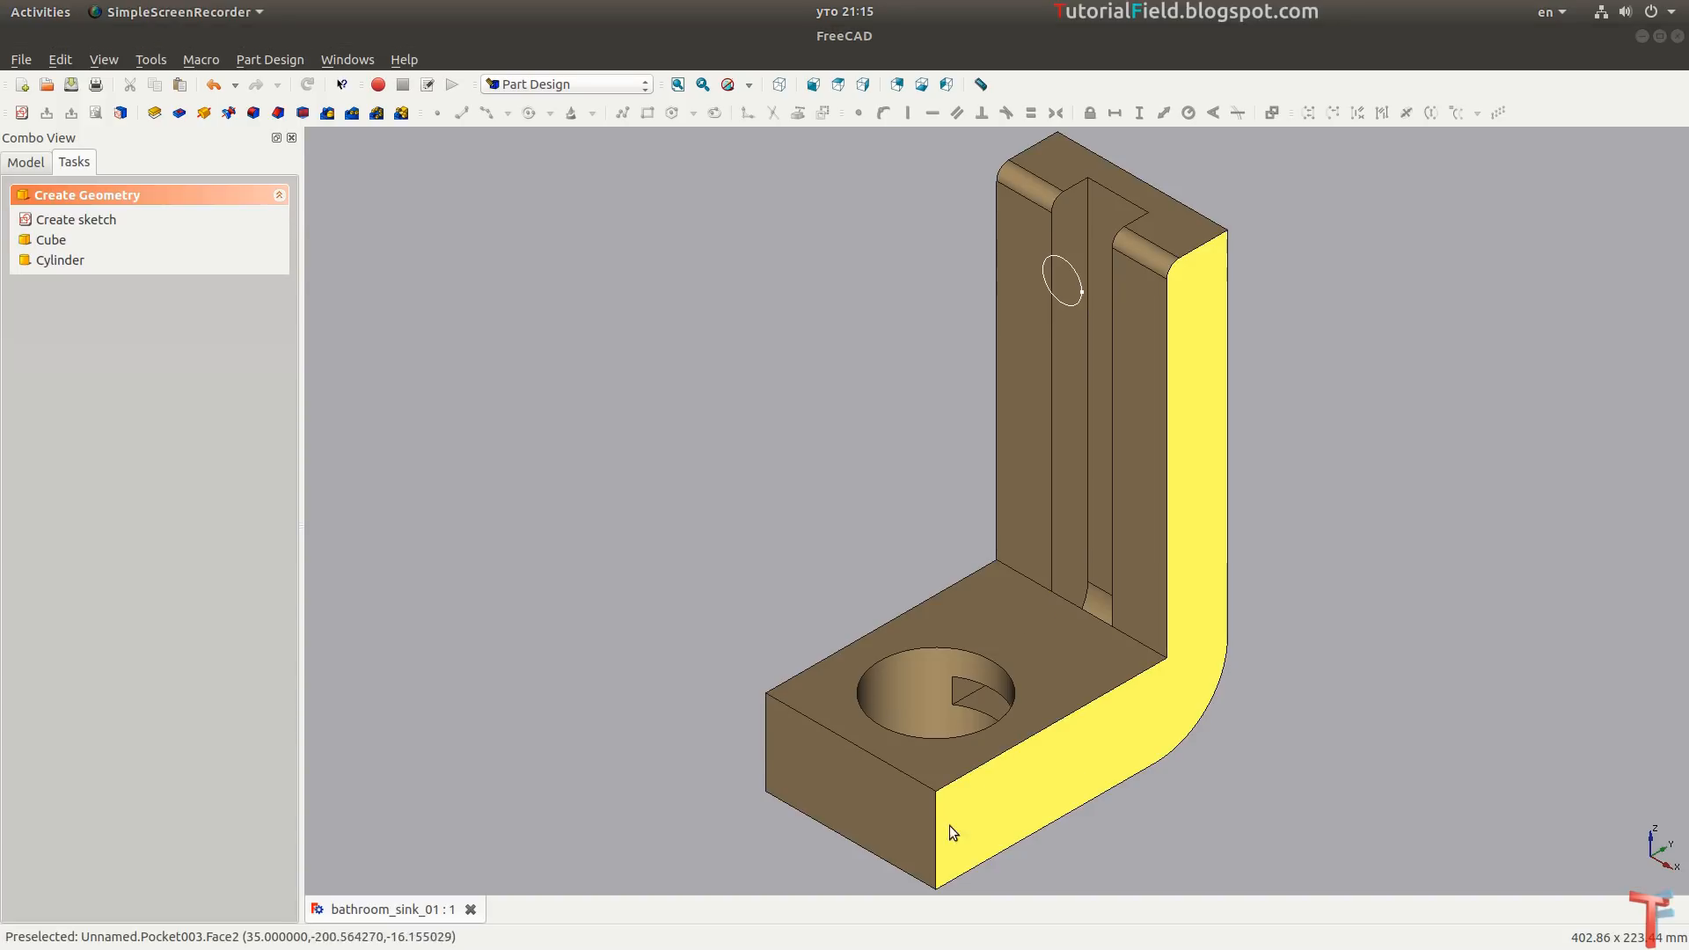
Fillet the two vertical edges at the lower leg's free end with a 34 mm radius in the Part workbench and save.
left_click(933, 843)
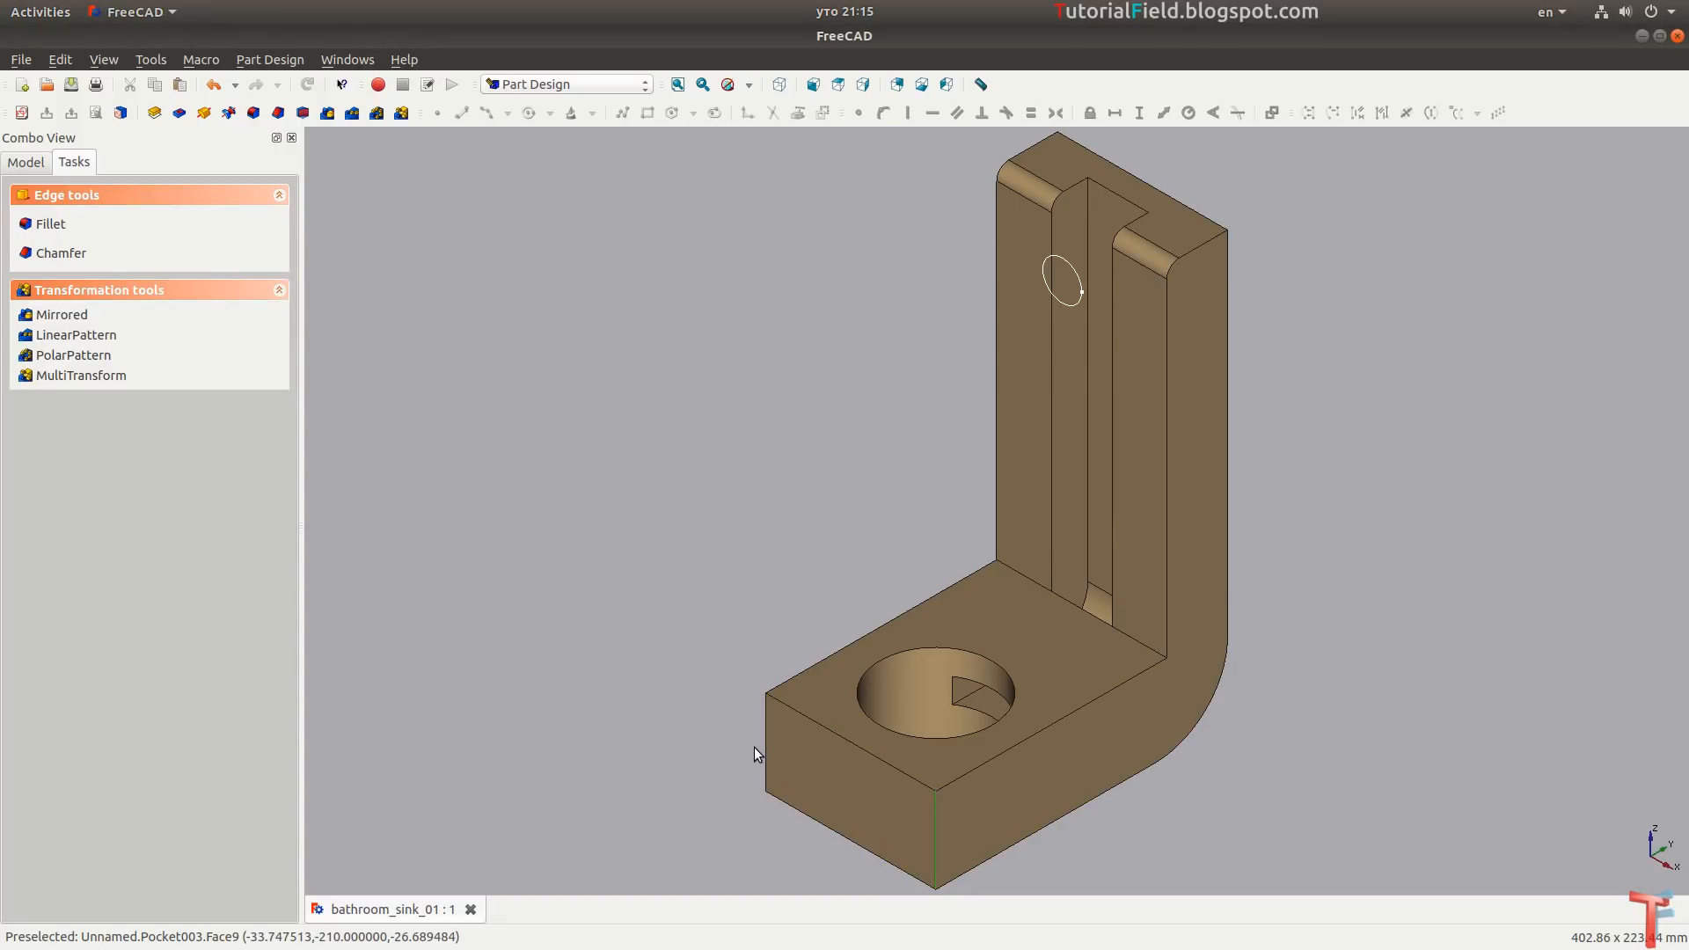
left_click(552, 84)
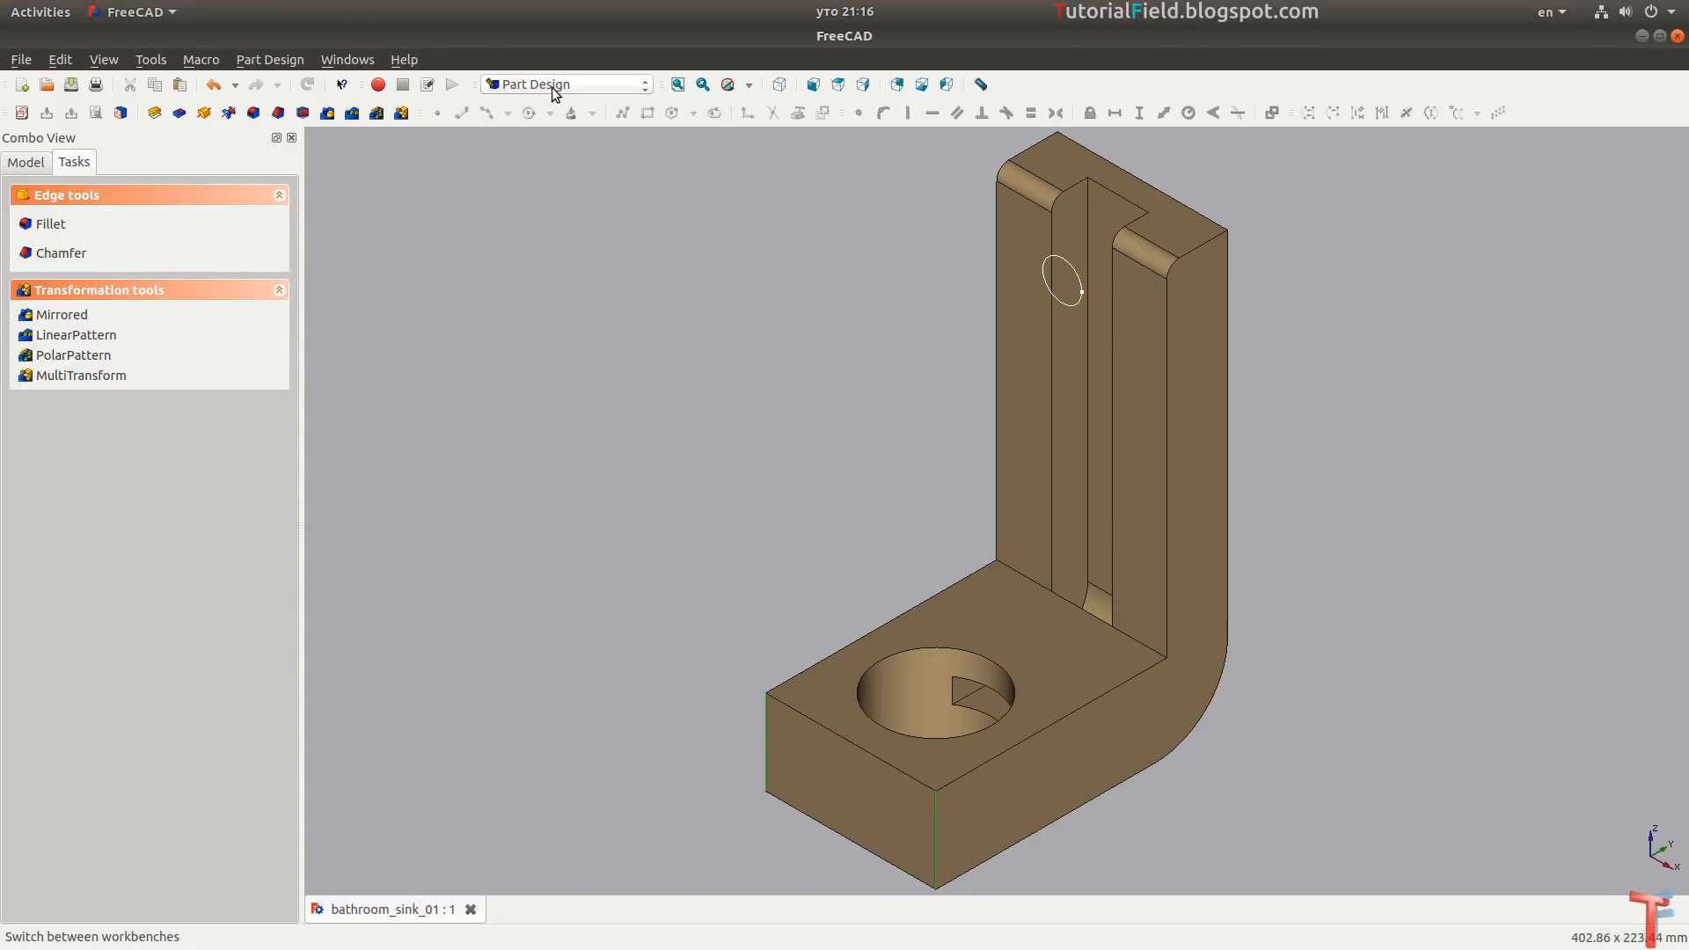
left_click(562, 382)
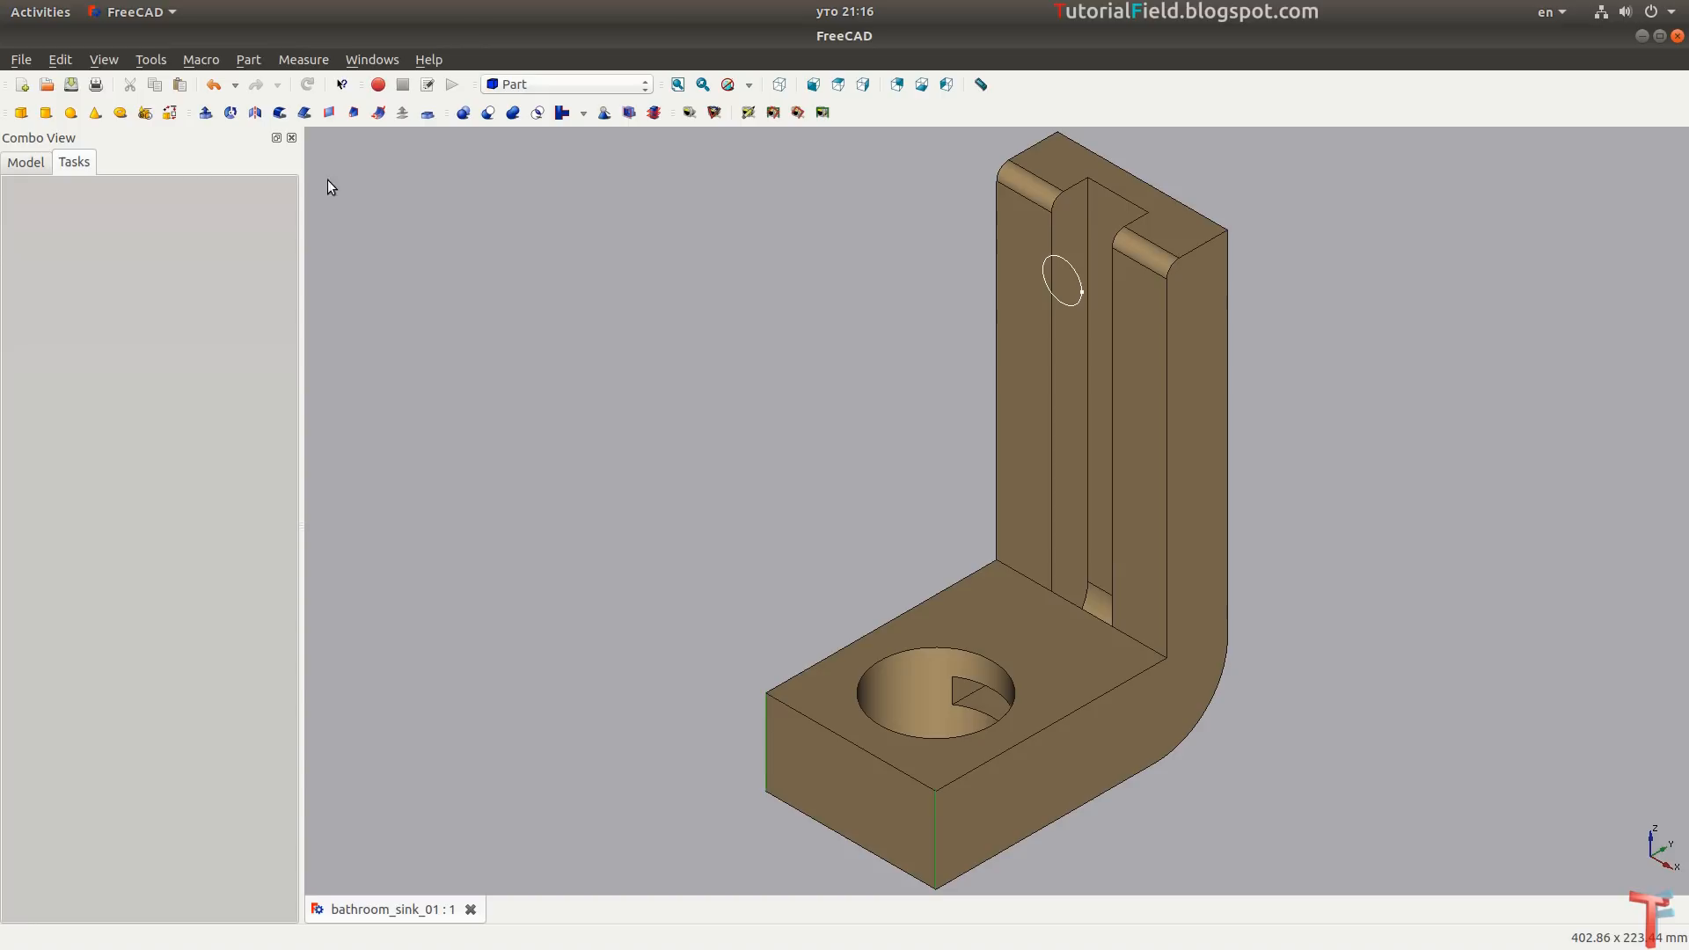
left_click(279, 112)
scroll(221, 878, "up", 2)
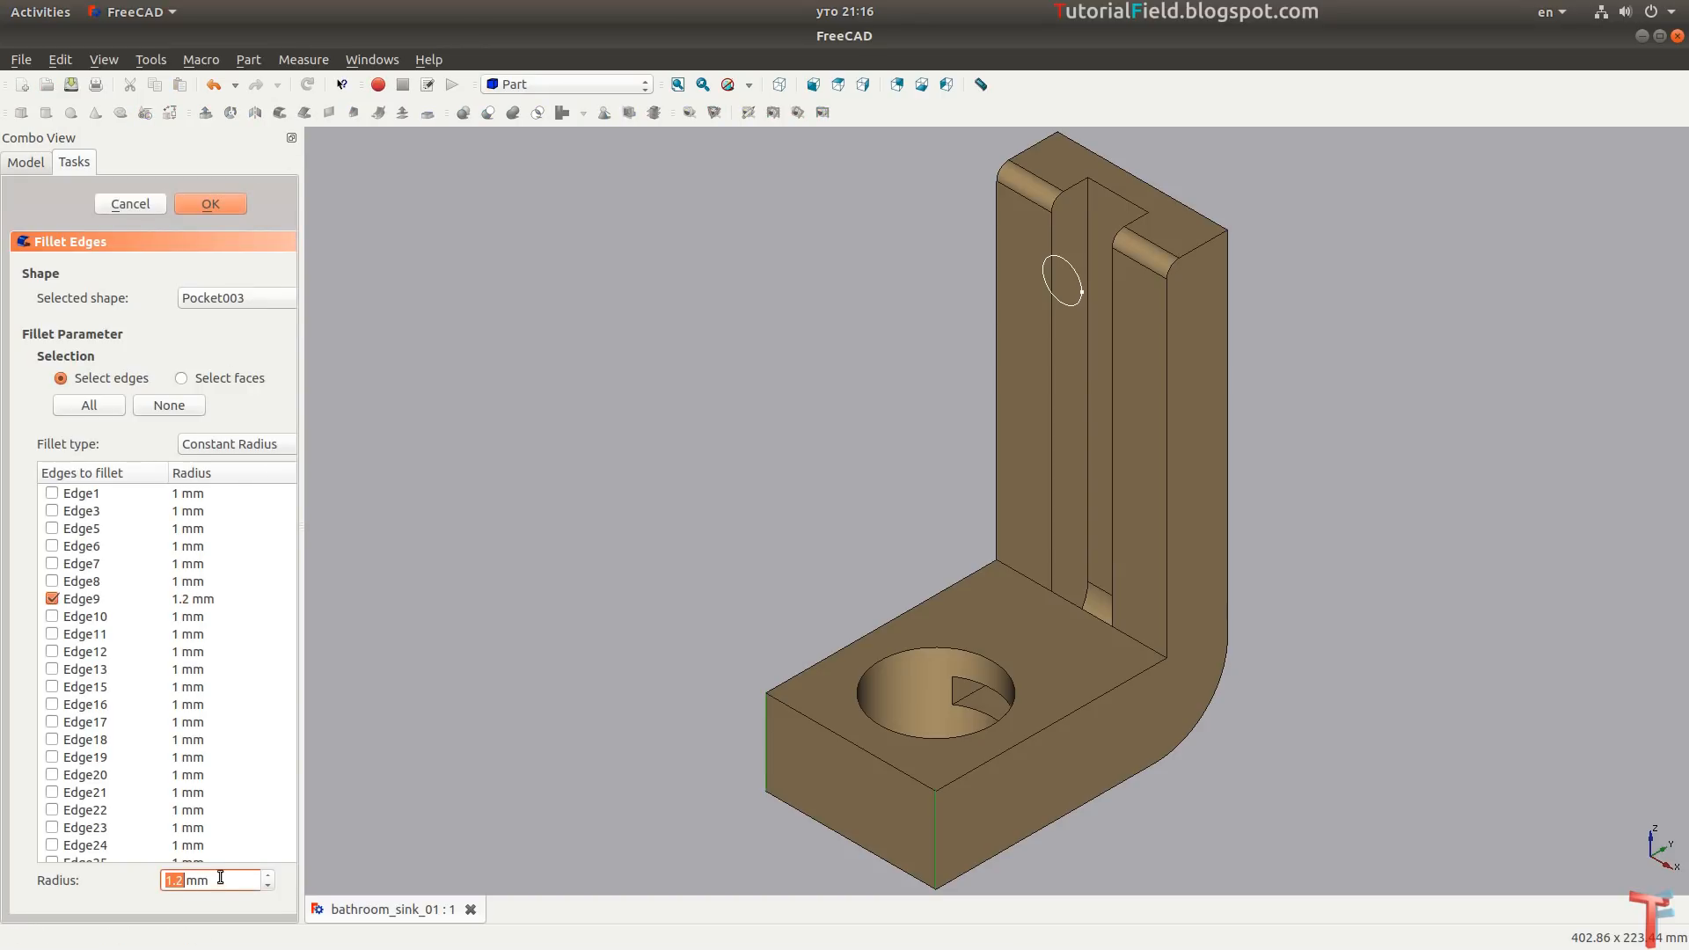
type("34")
key("Return")
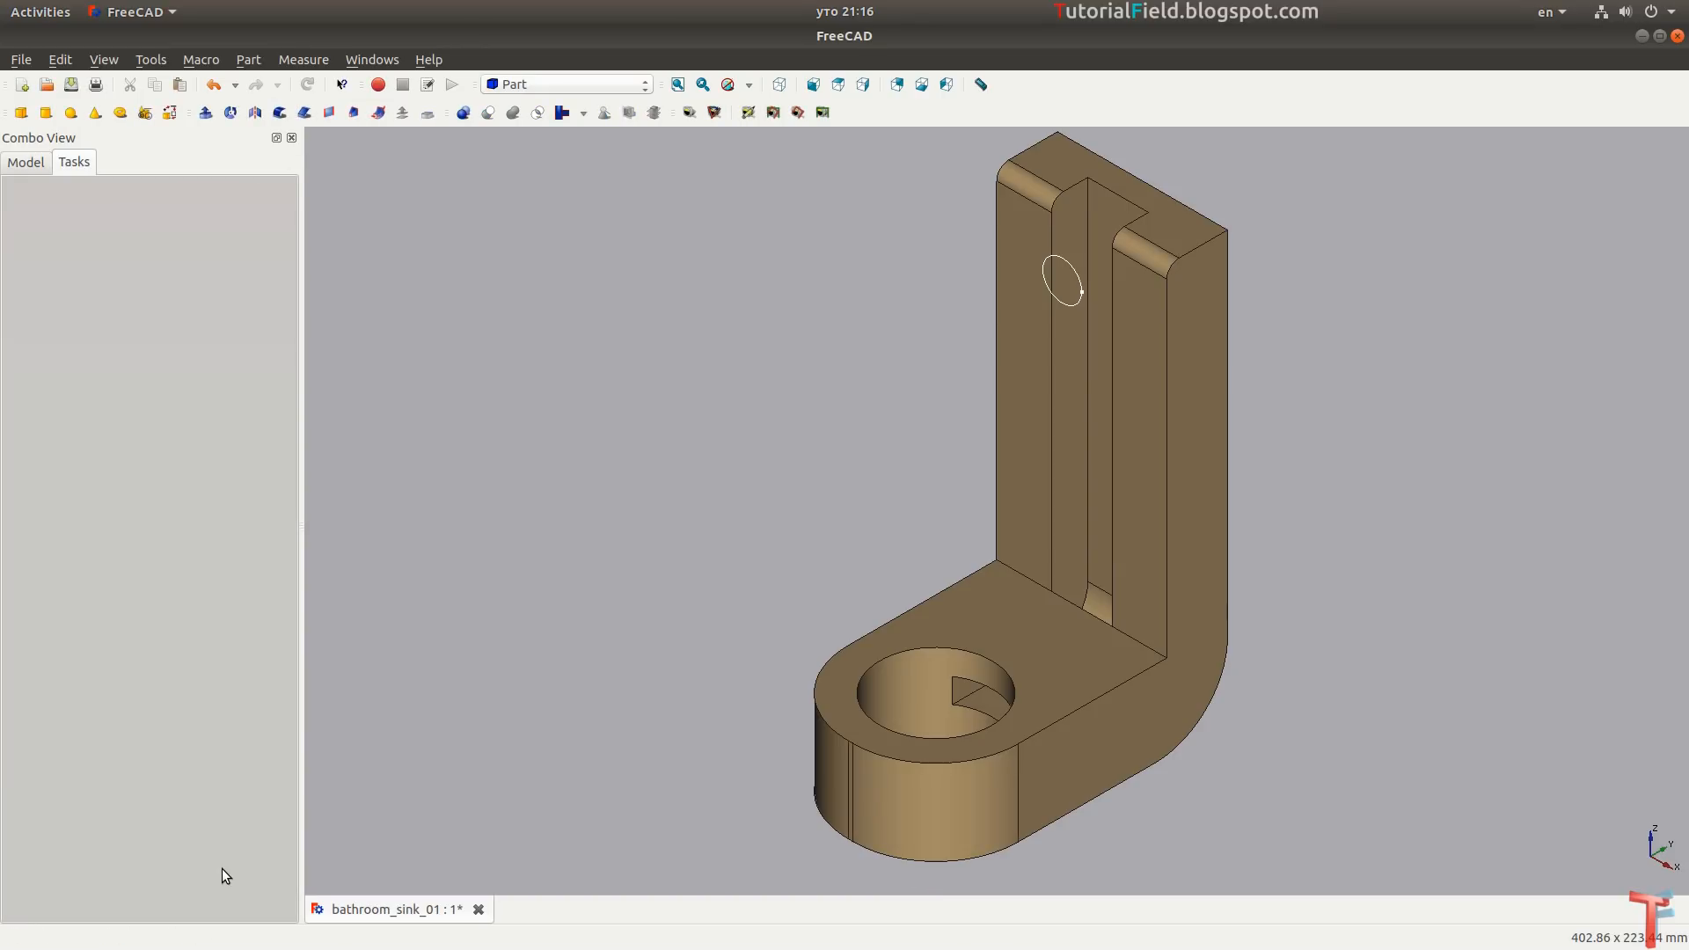
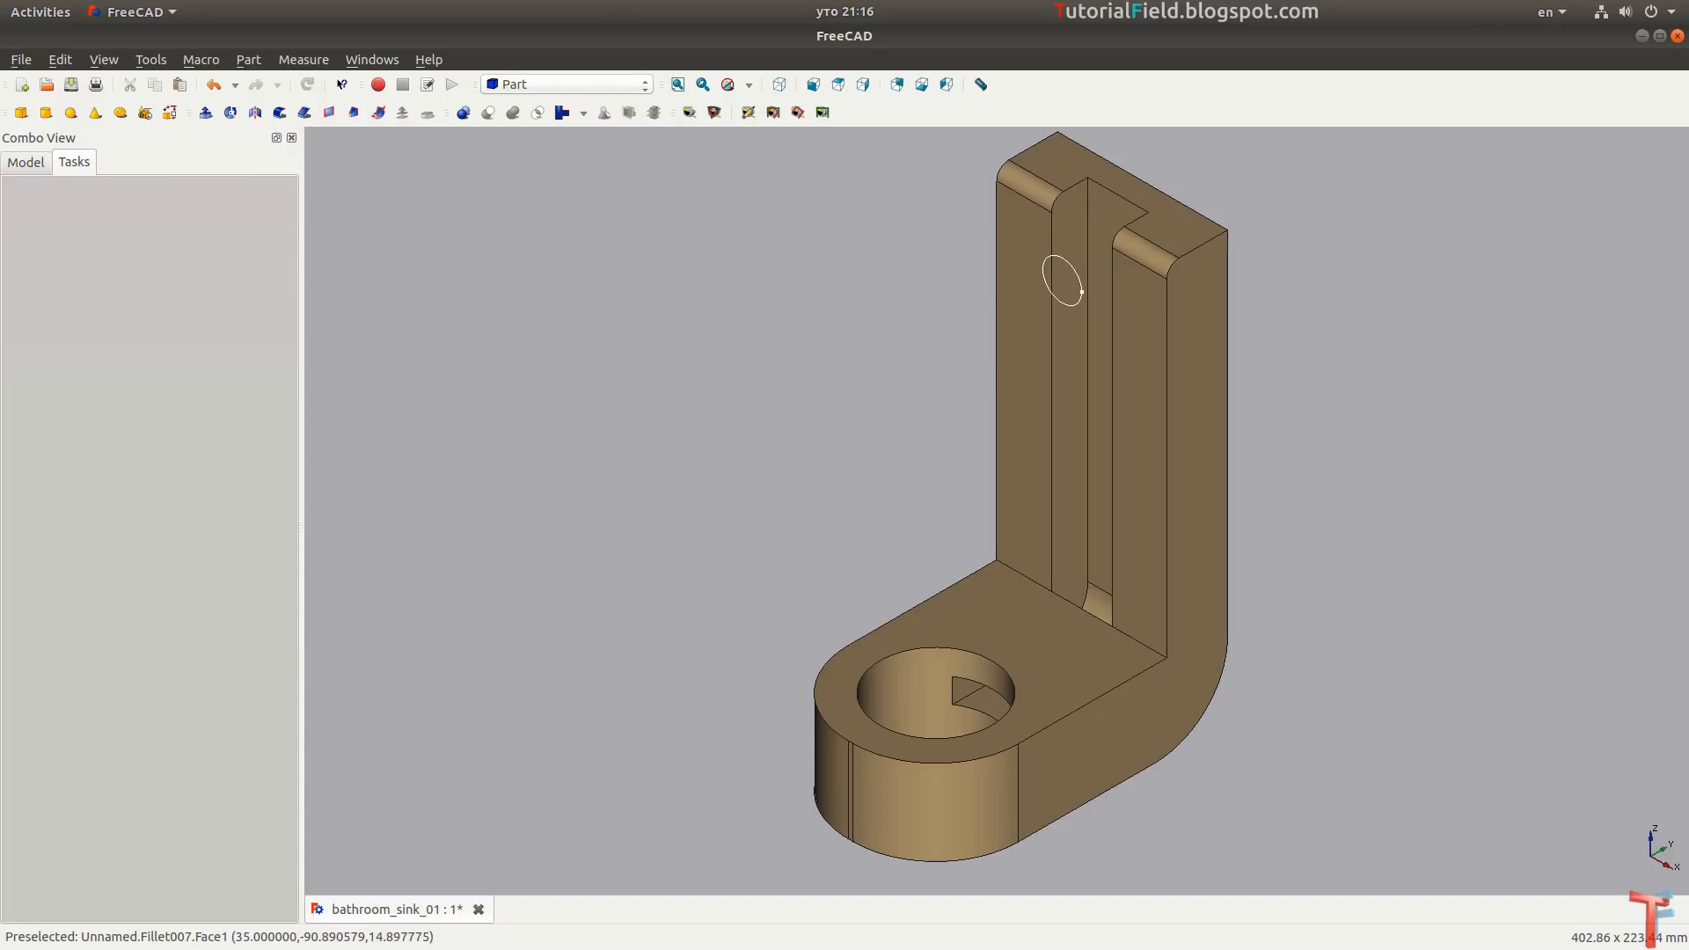
key("ctrl+s")
key("alt+Tab")
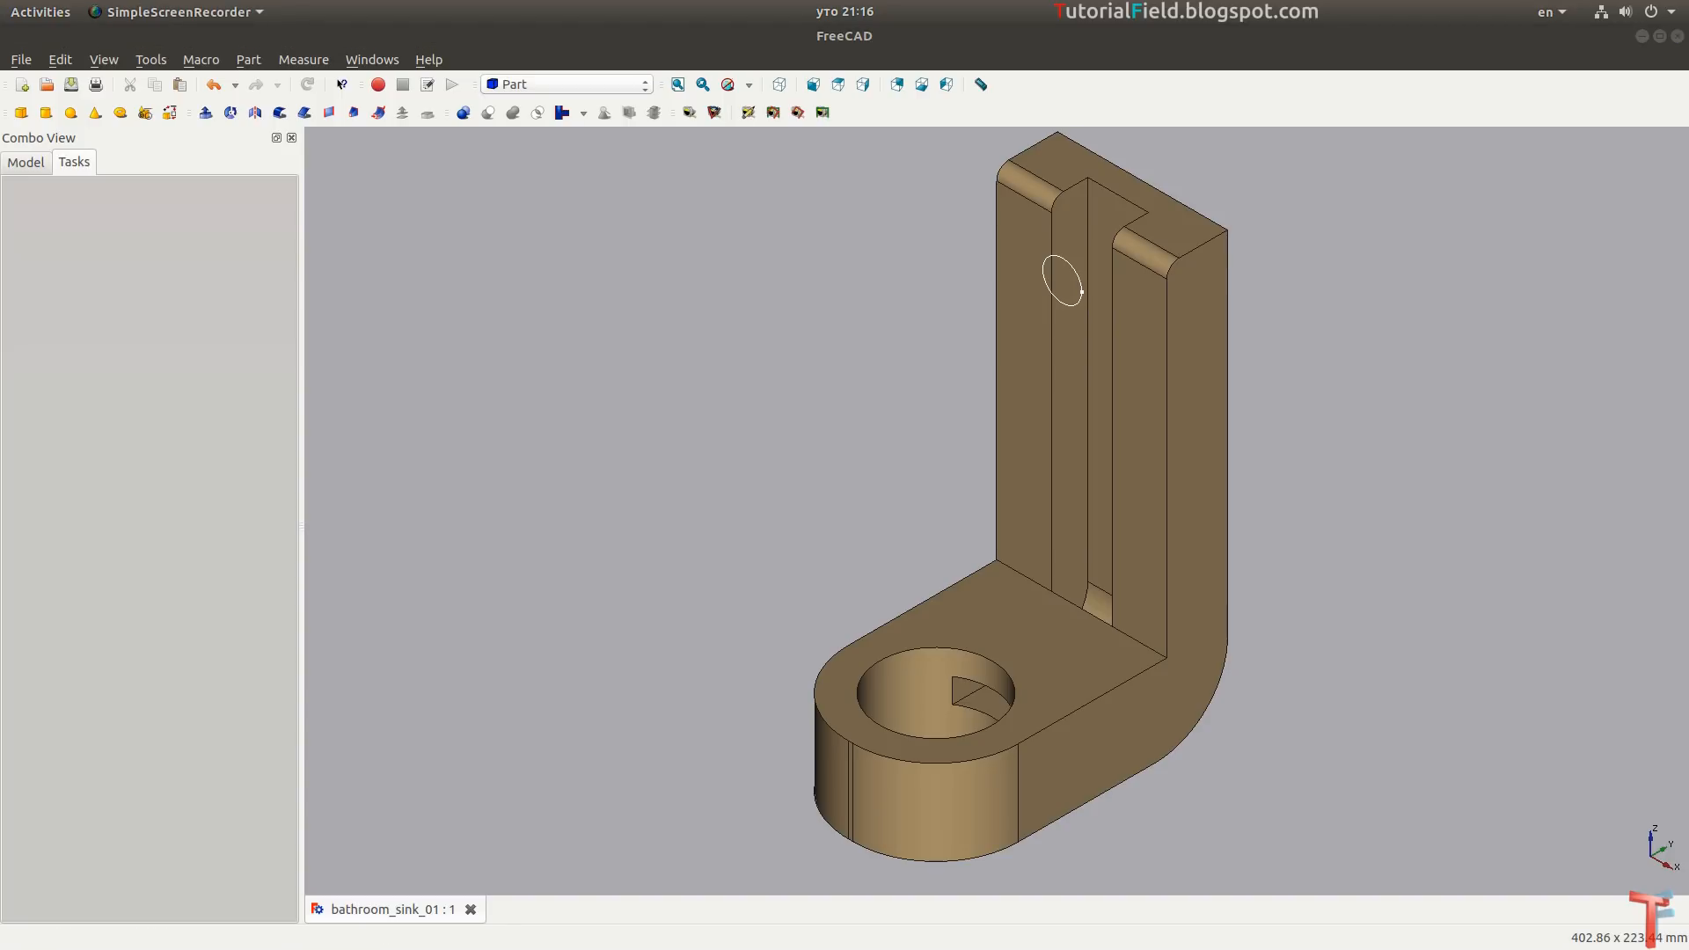
Fillet the outer bottom edge chain of the L-shaped body with a 5 mm radius.
middle_click_drag(955, 797, 950, 657)
scroll(946, 634, "down", 2)
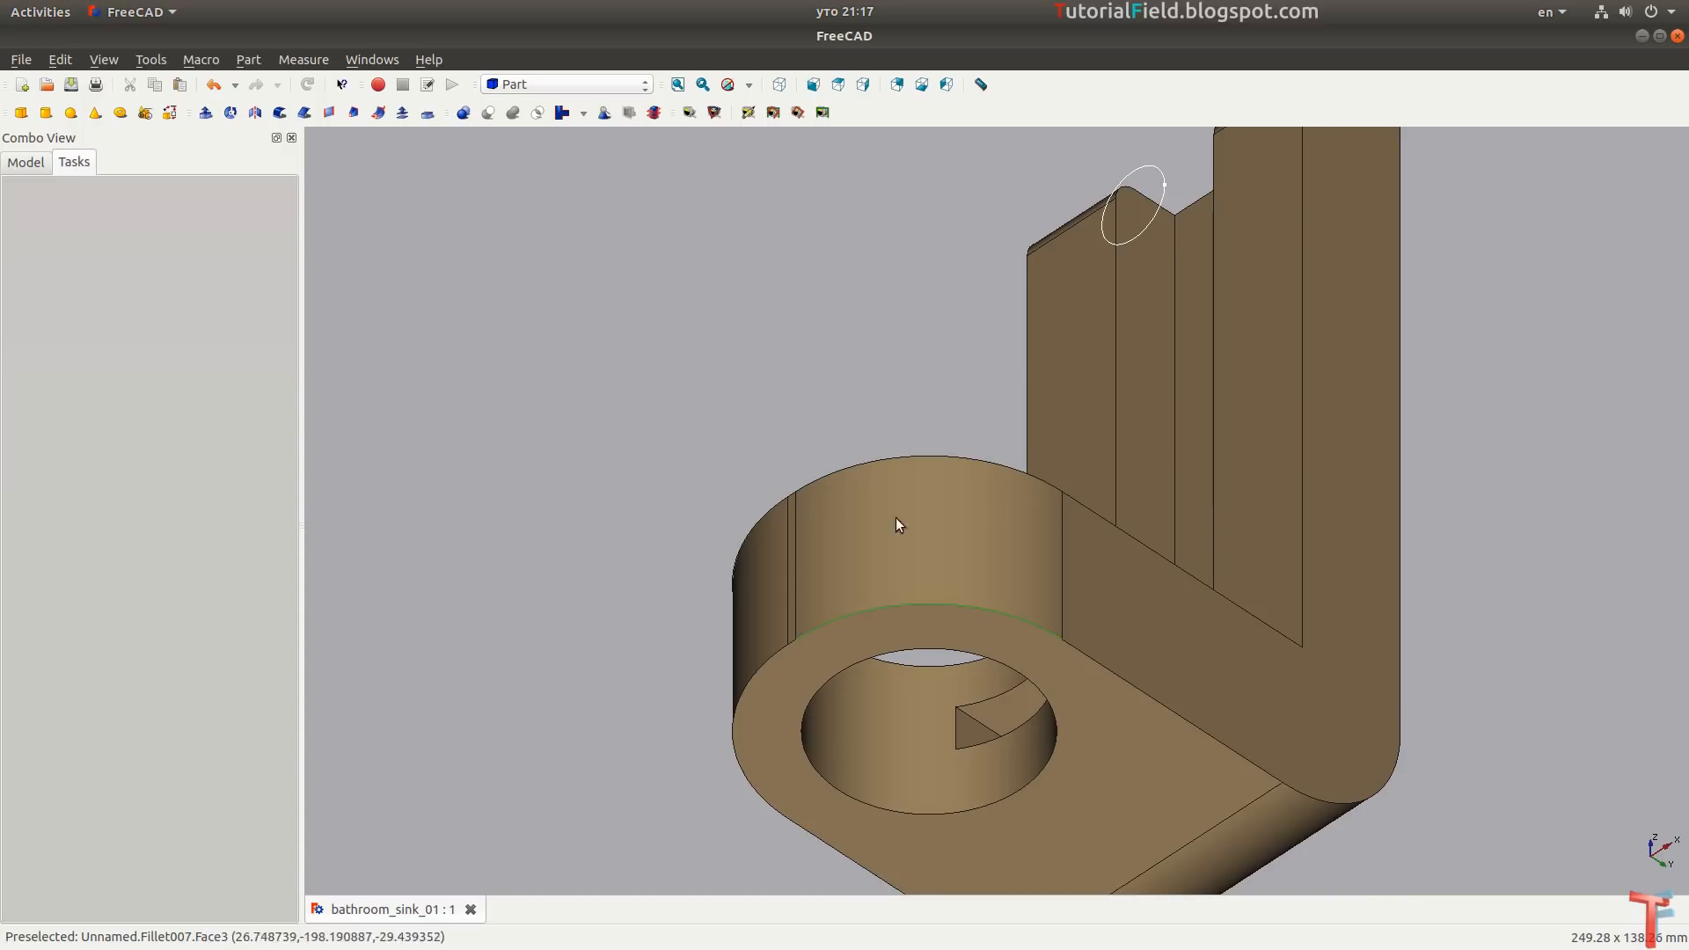
left_click(279, 113)
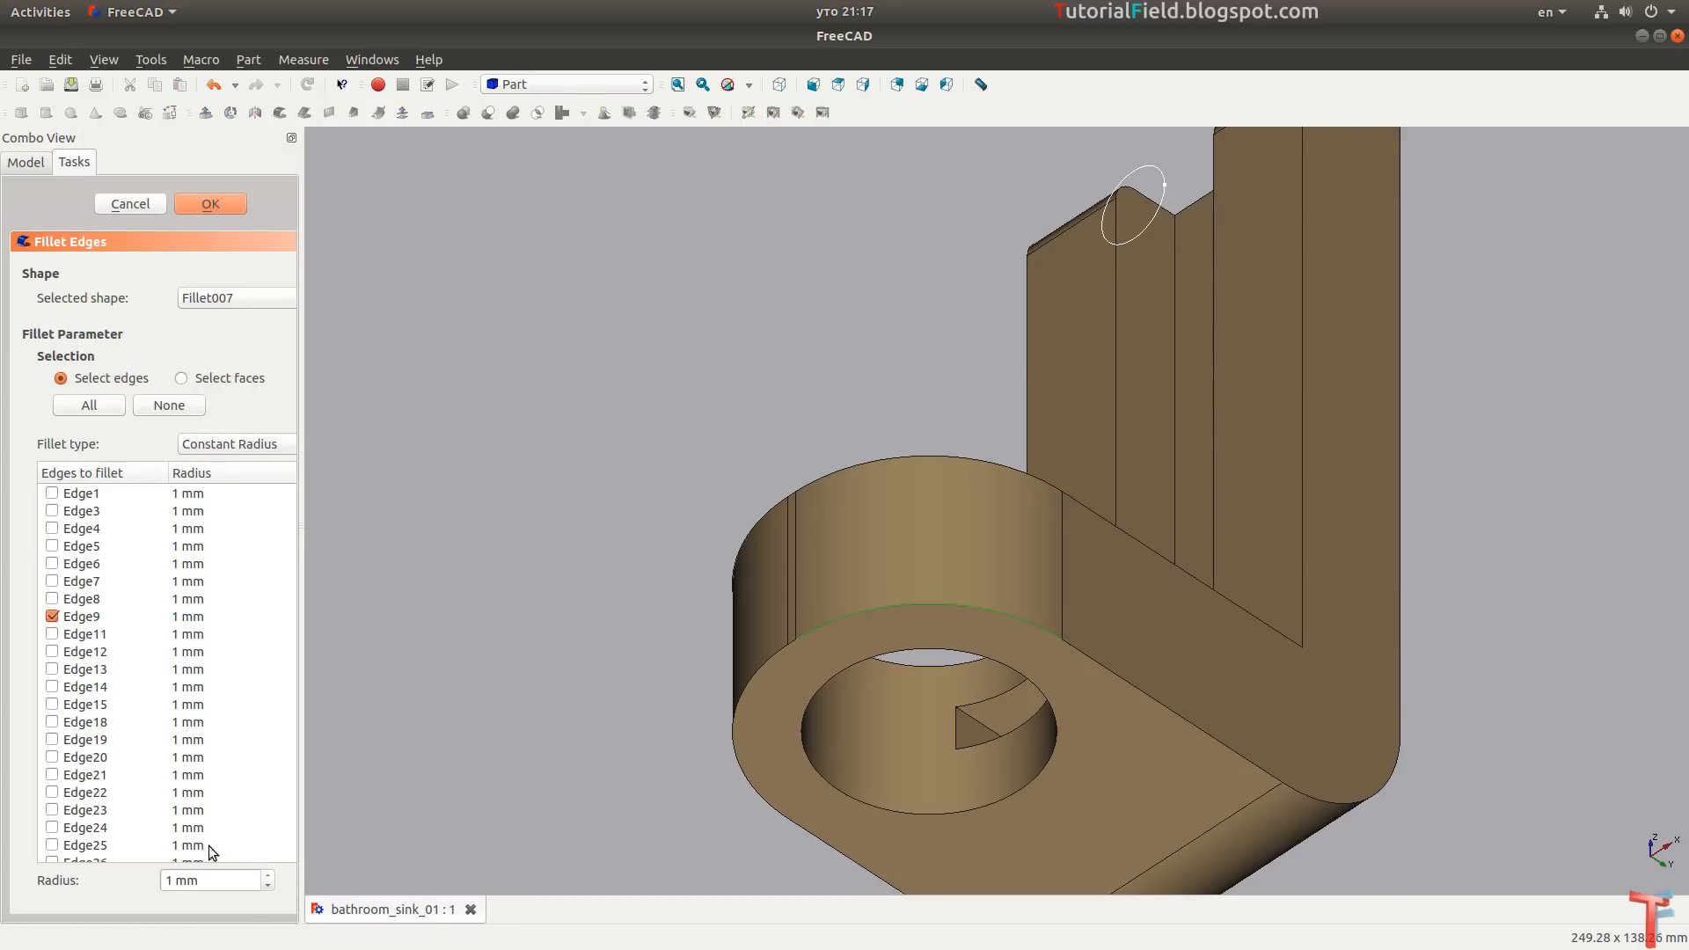
left_click(223, 875)
scroll(224, 873, "up", 2)
type("5")
left_click(211, 204)
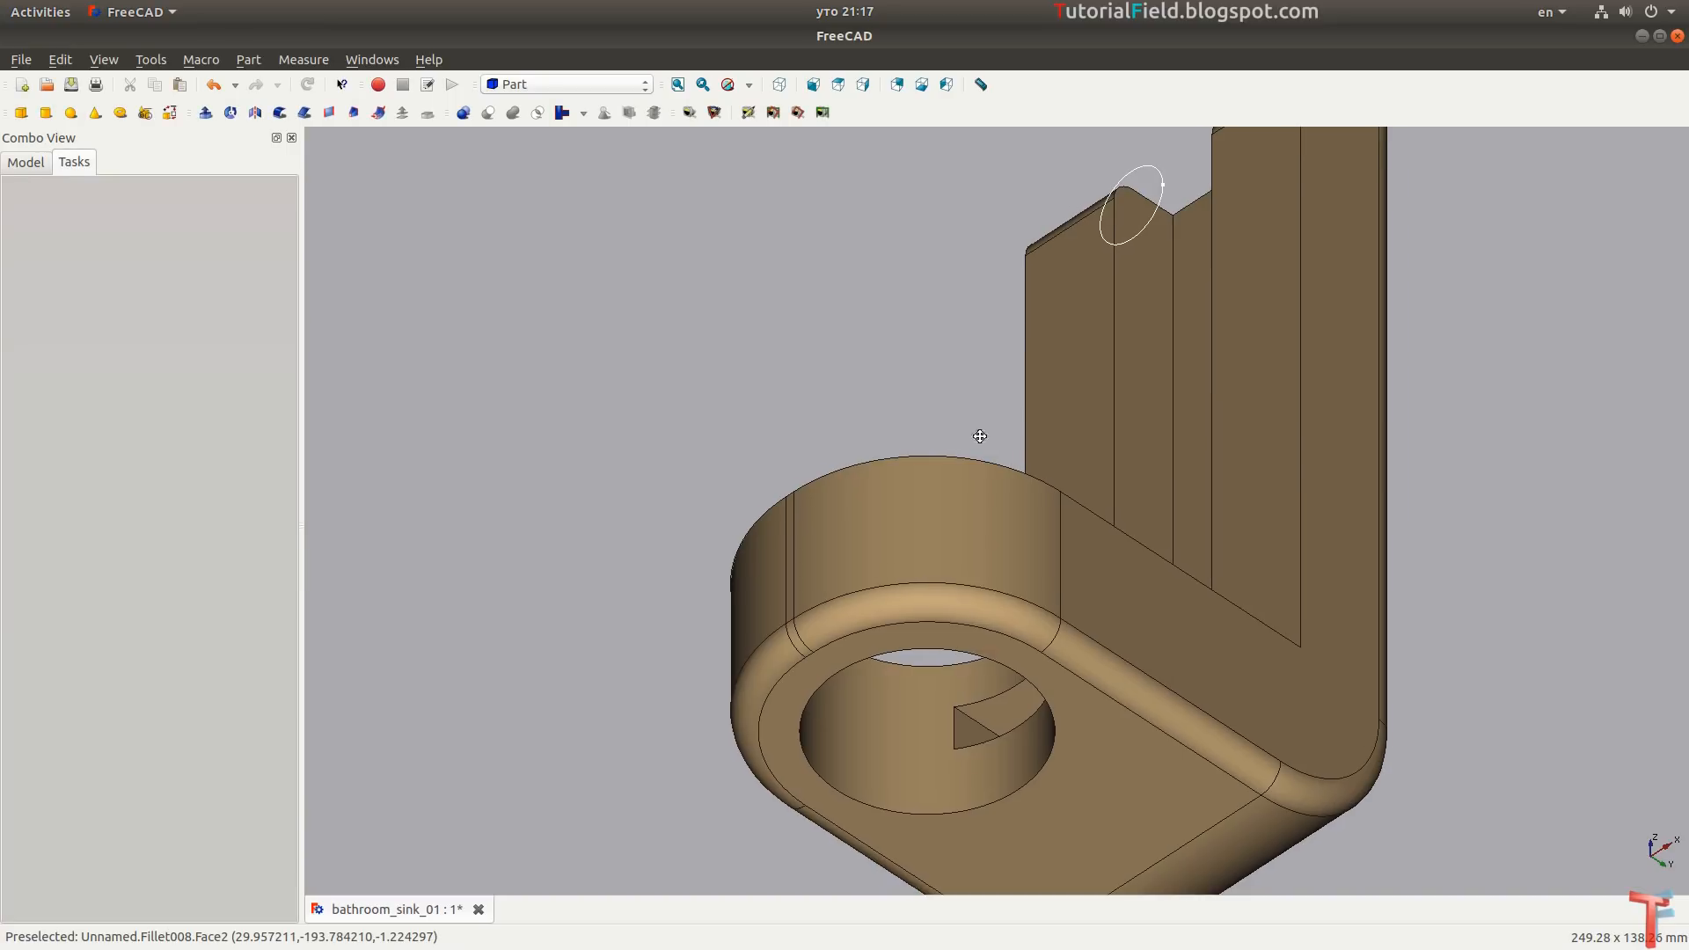
Fit the filleted L-shaped body in an axonometric view and save the document.
middle_click_drag(977, 434, 754, 479)
left_click(677, 85)
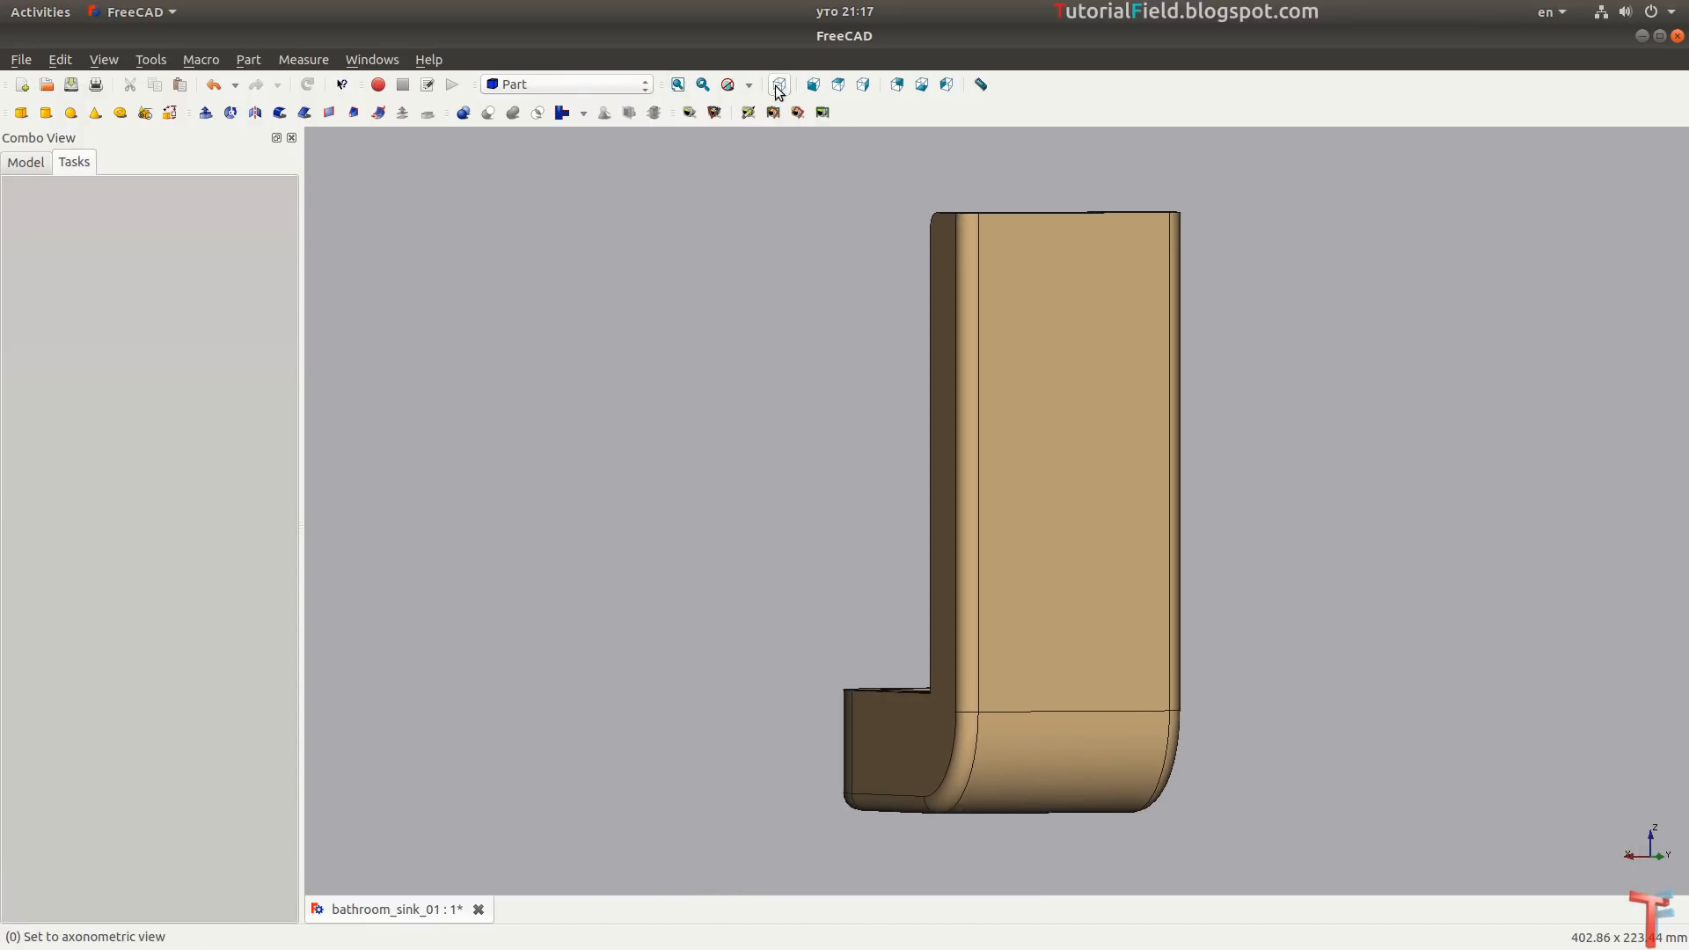
left_click(778, 85)
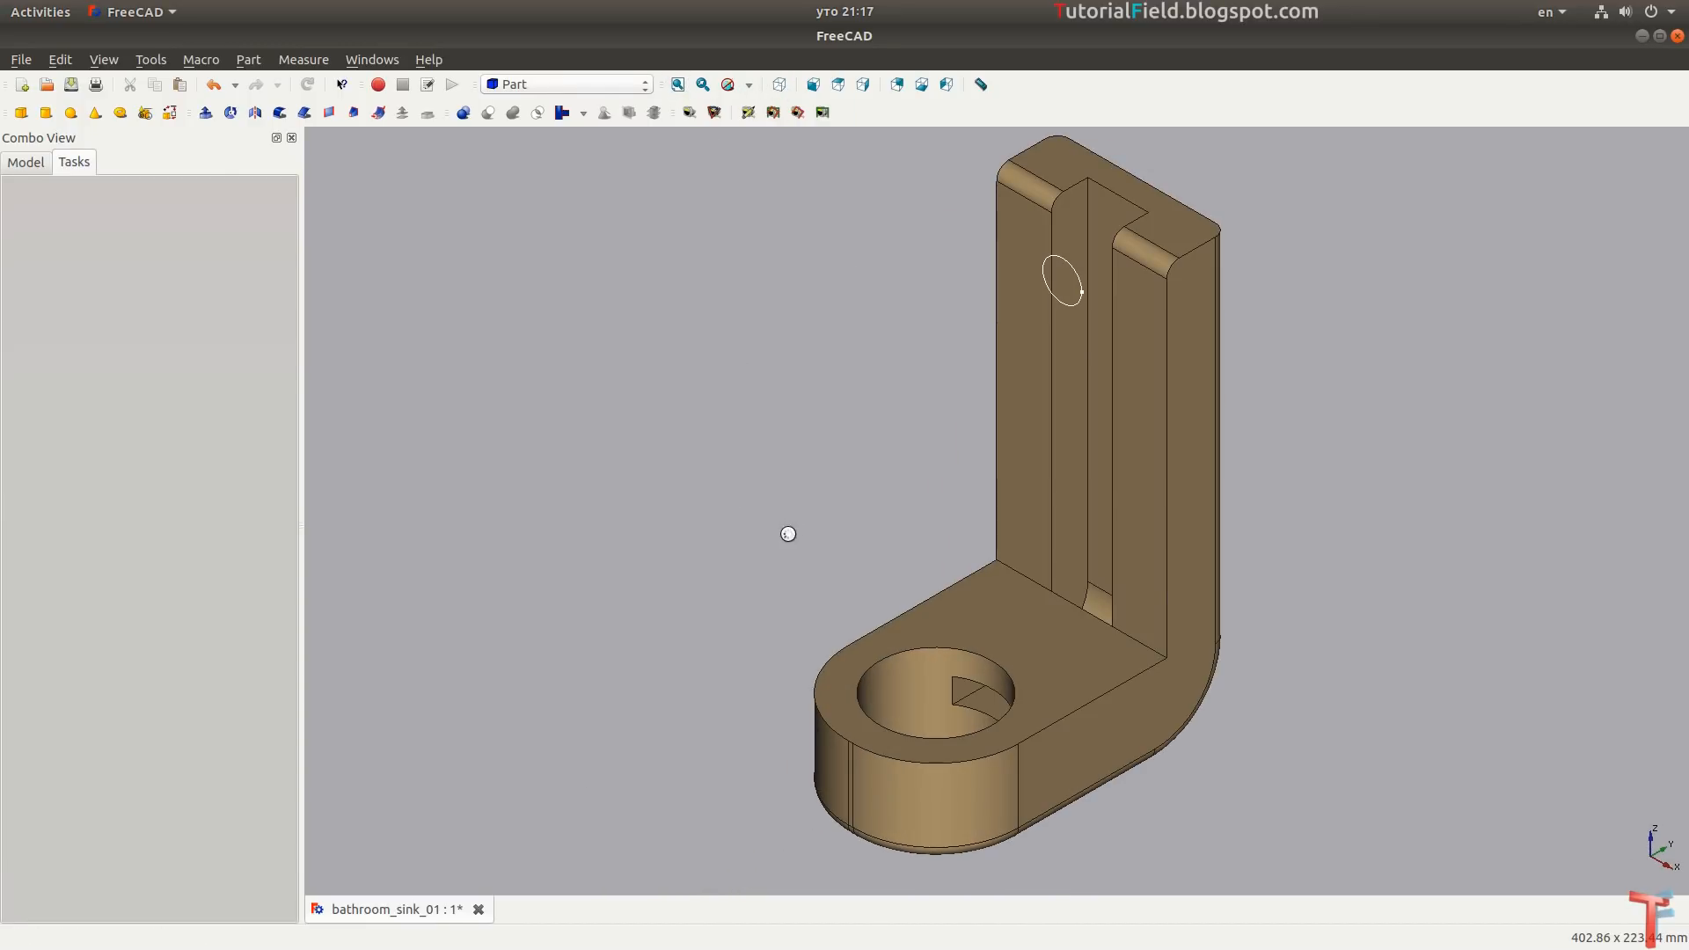
key("ctrl+s")
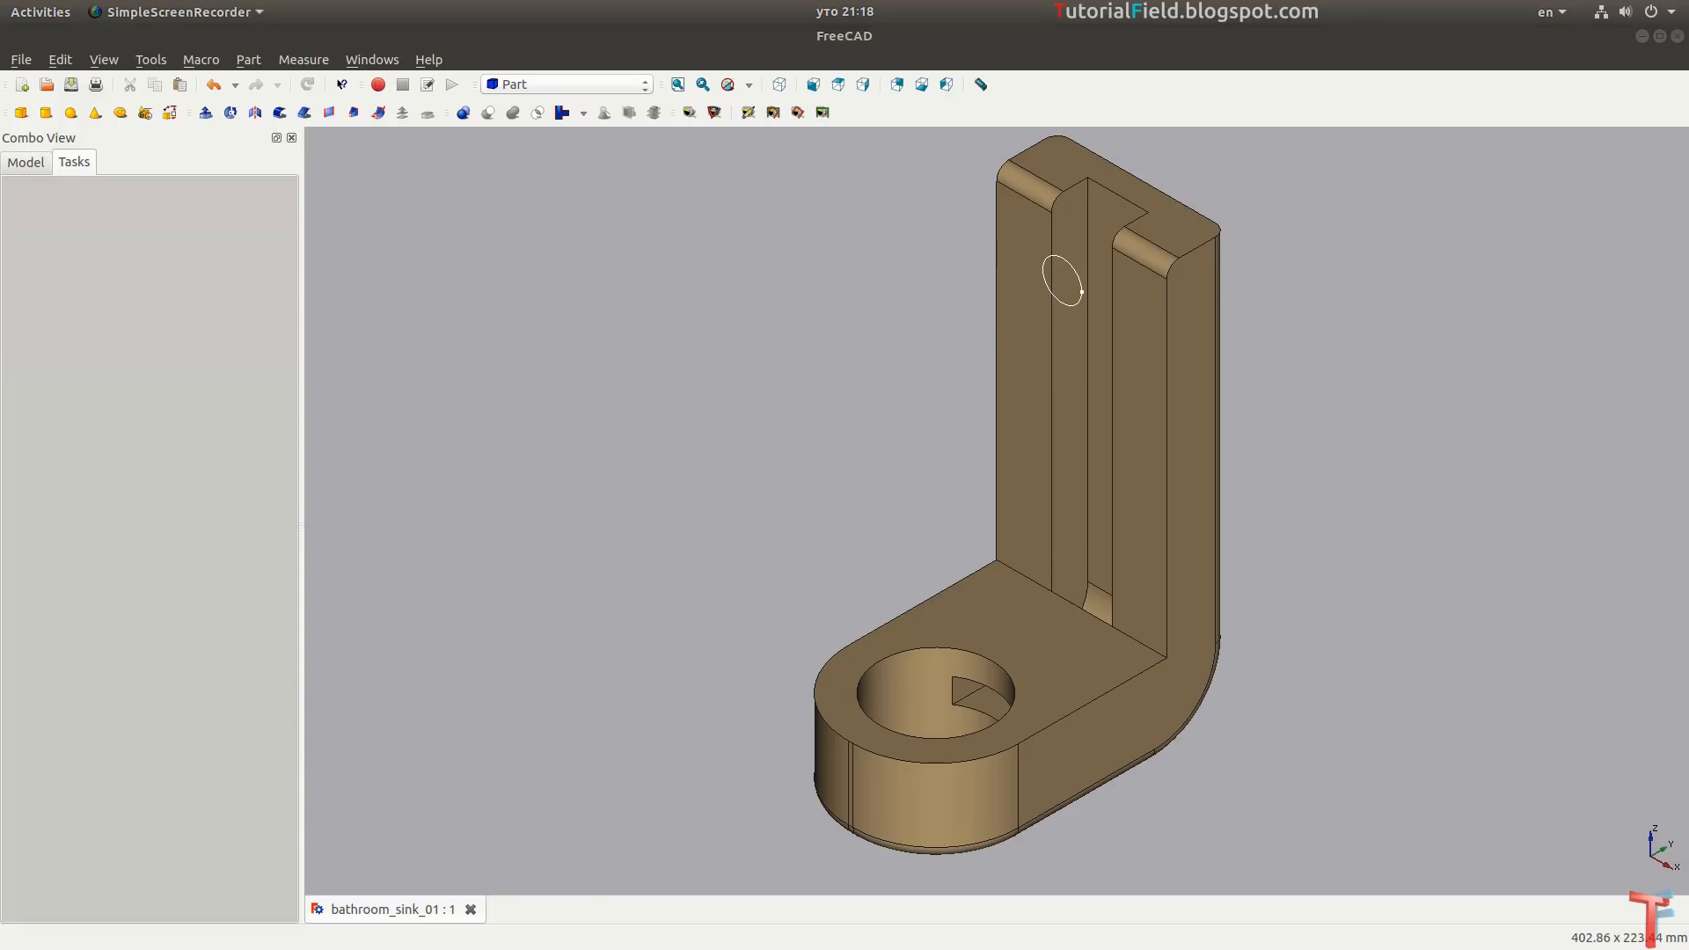
Make the basin body Pocket002 visible and view its underside together with the L-shaped body.
left_click(29, 163)
left_click(91, 292)
key("space")
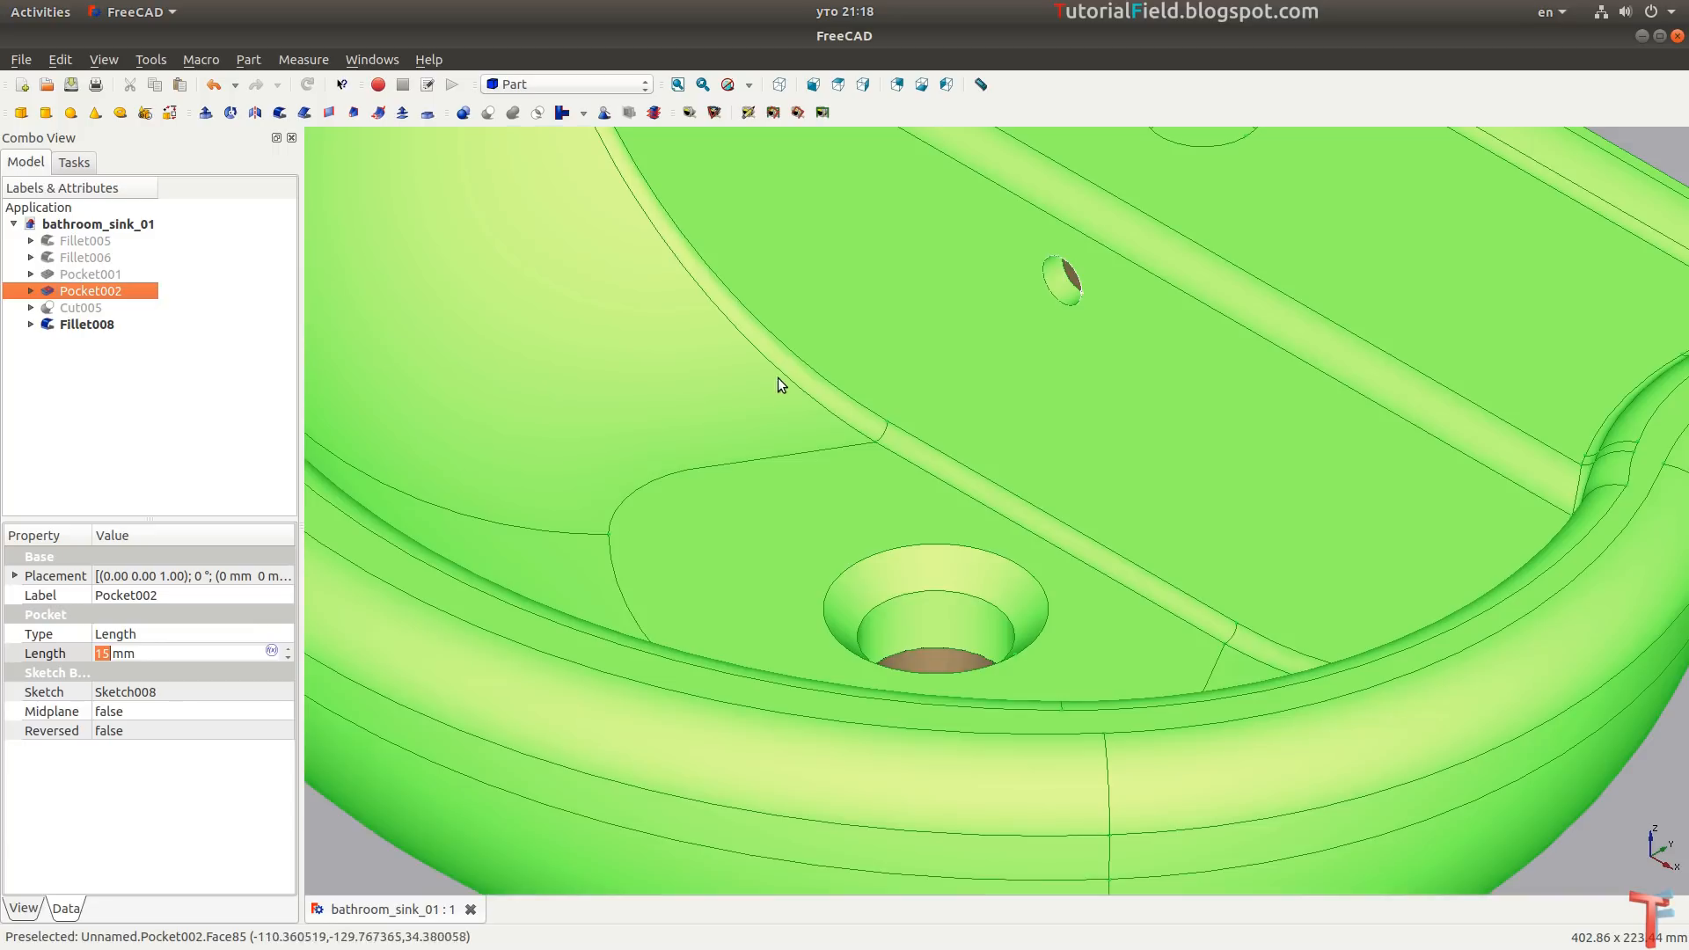
scroll(781, 384, "down", 3)
middle_click_drag(781, 384, 582, 292)
left_click(581, 285)
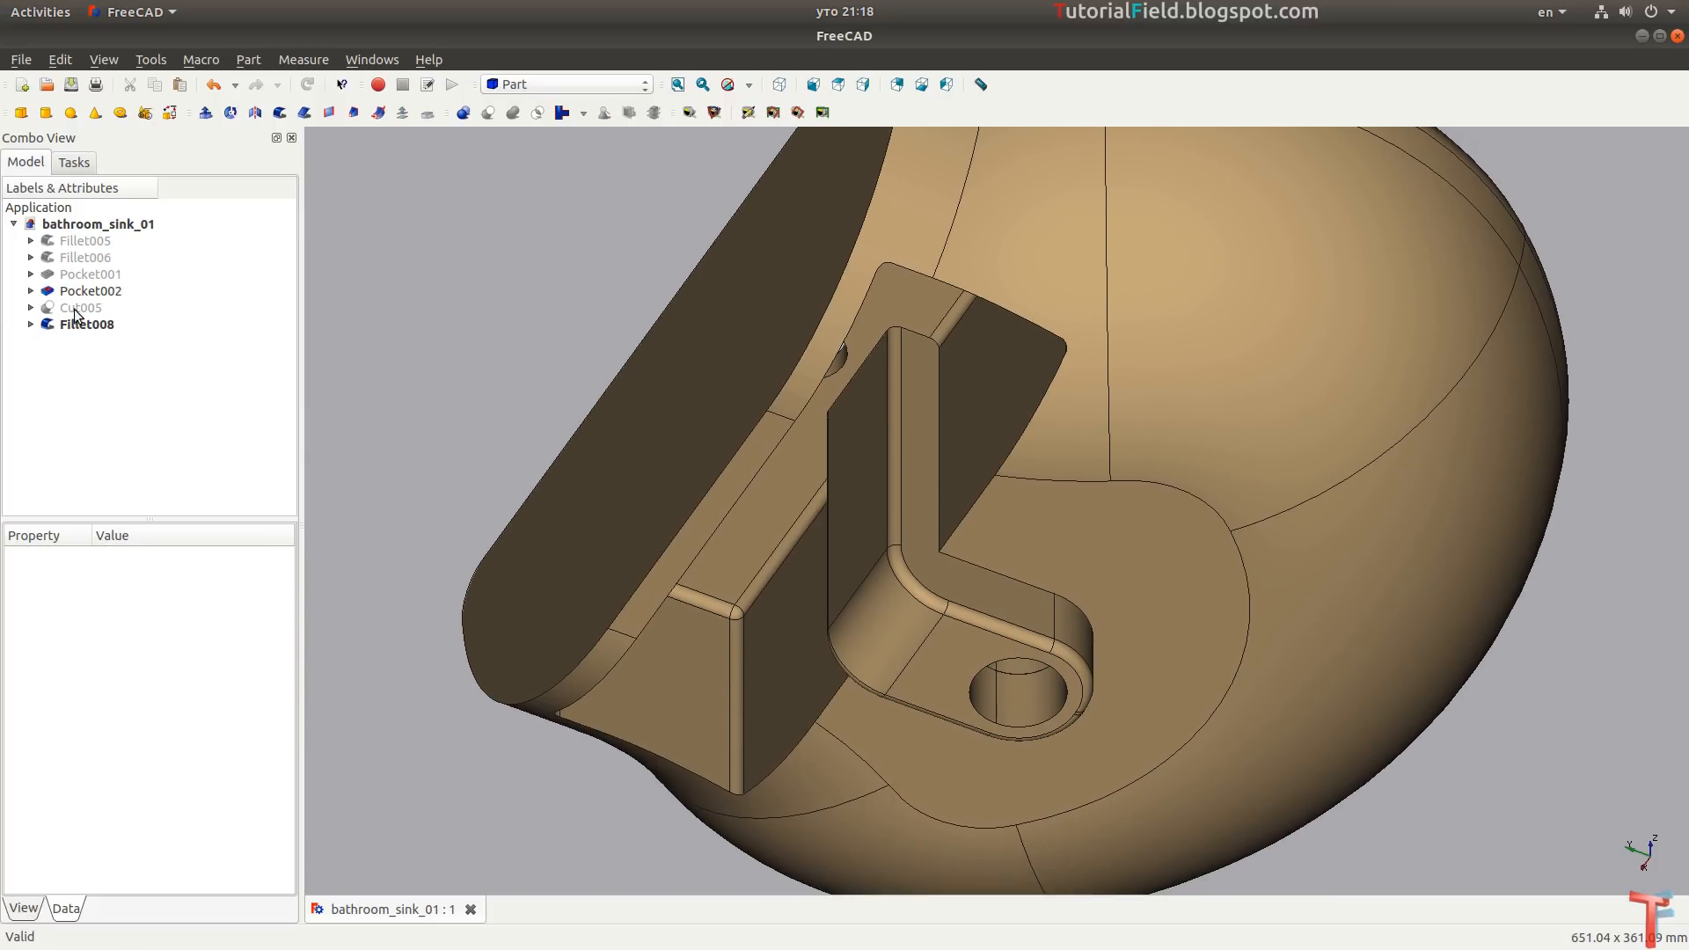
Fuse Pocket002 and Fillet008 with a Part union, fit the sink in an axonometric view and save the document.
left_click(92, 291)
left_click(93, 327, "ctrl")
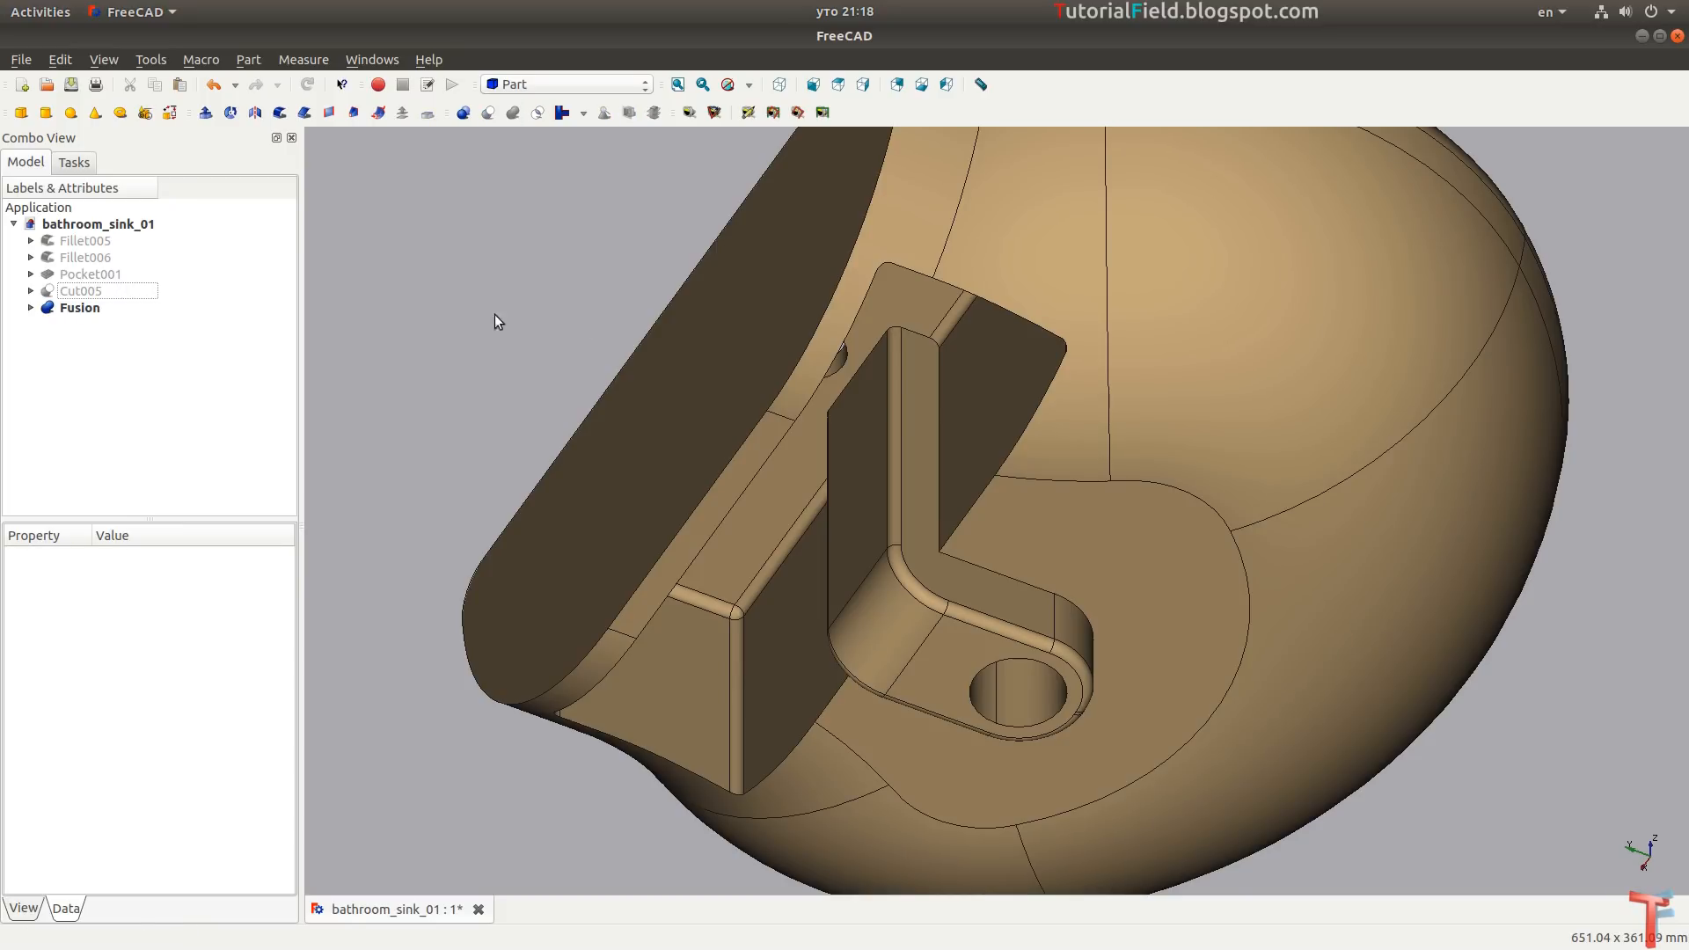
left_click(677, 84)
left_click(779, 84)
middle_click_drag(725, 298, 651, 385)
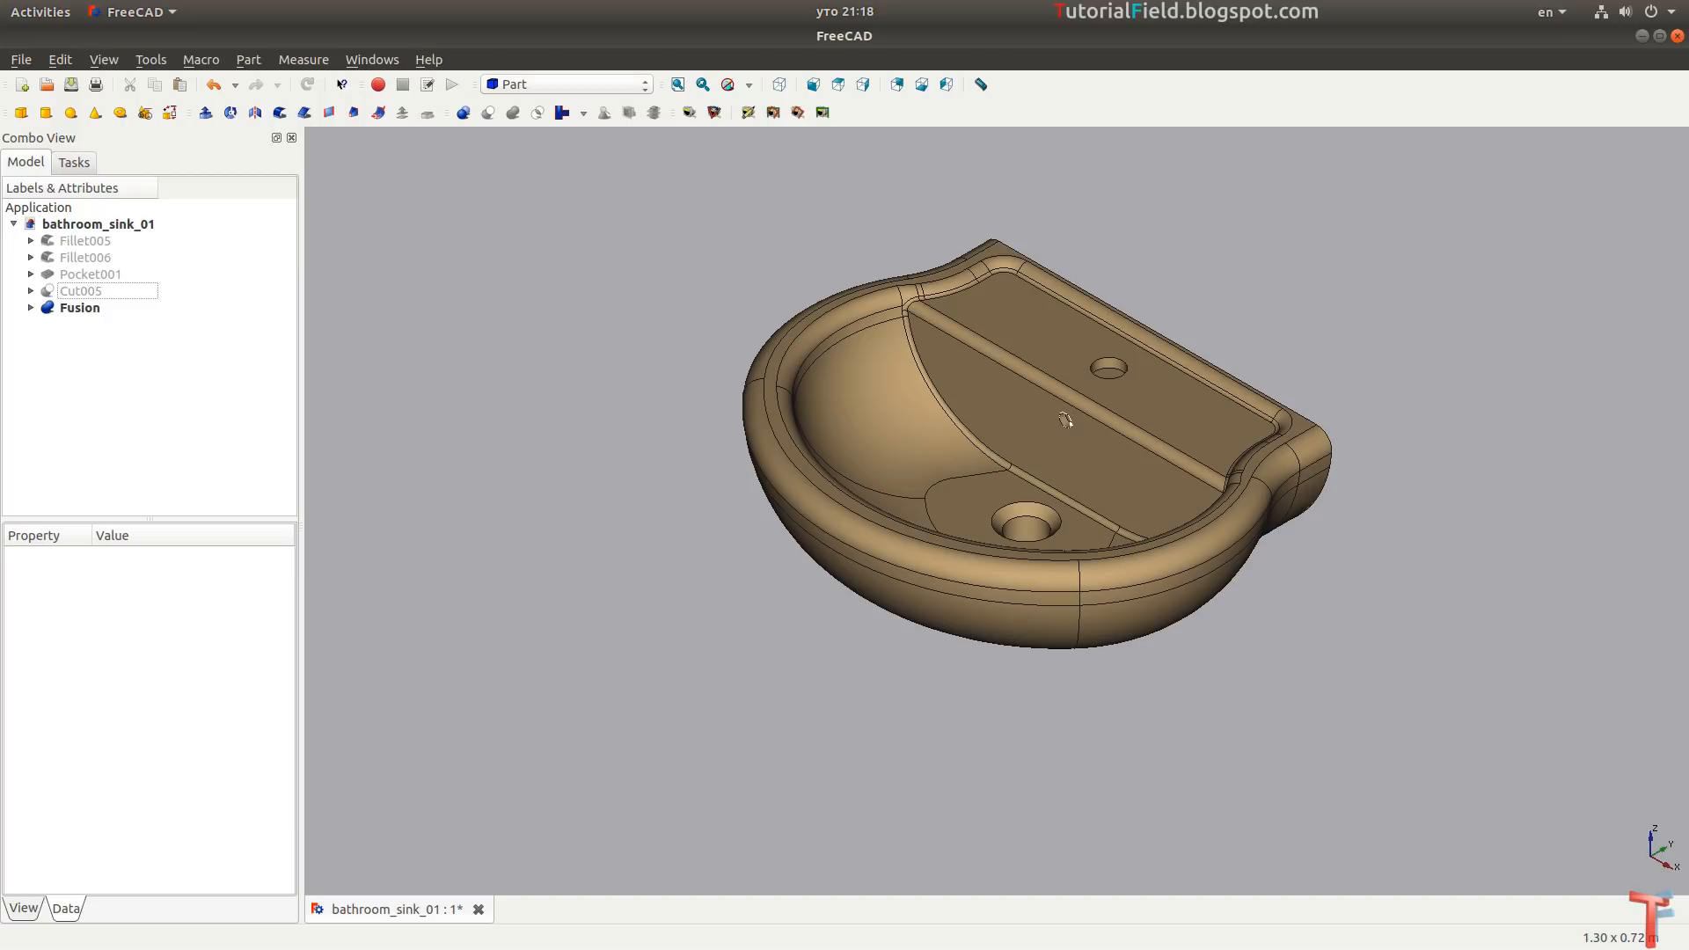
key("ctrl+s")
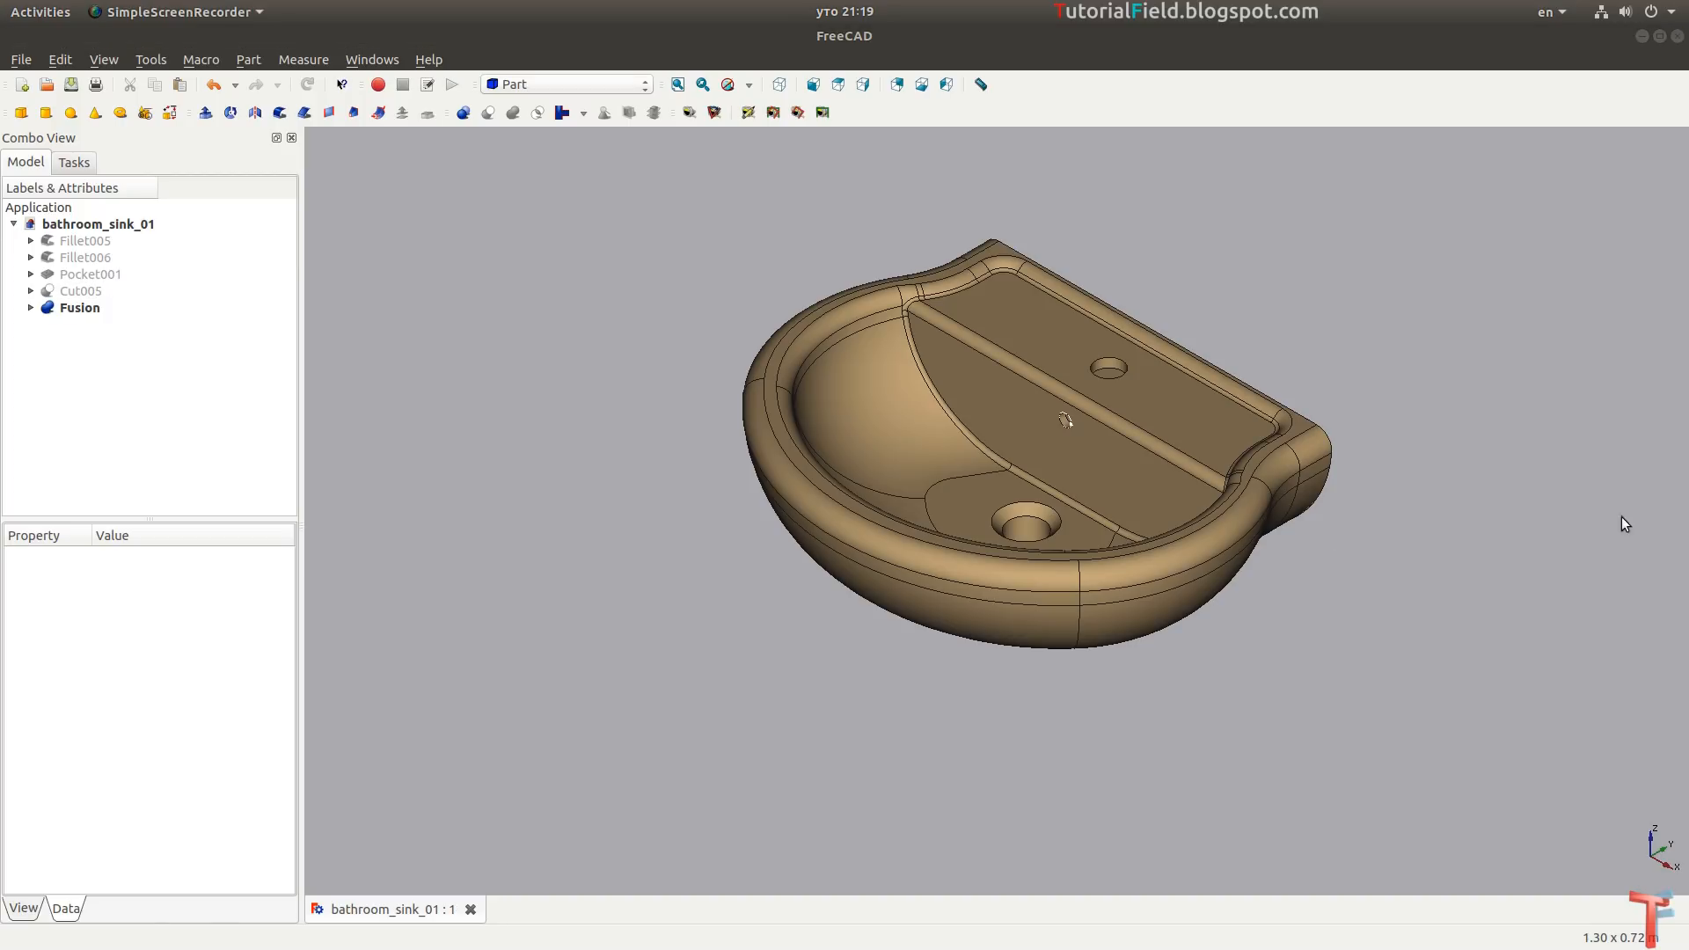
Fillet the outer rim edge of the recess on the sink's underside with a 5 mm radius.
middle_click_drag(758, 569, 577, 610)
scroll(893, 543, "up", 5)
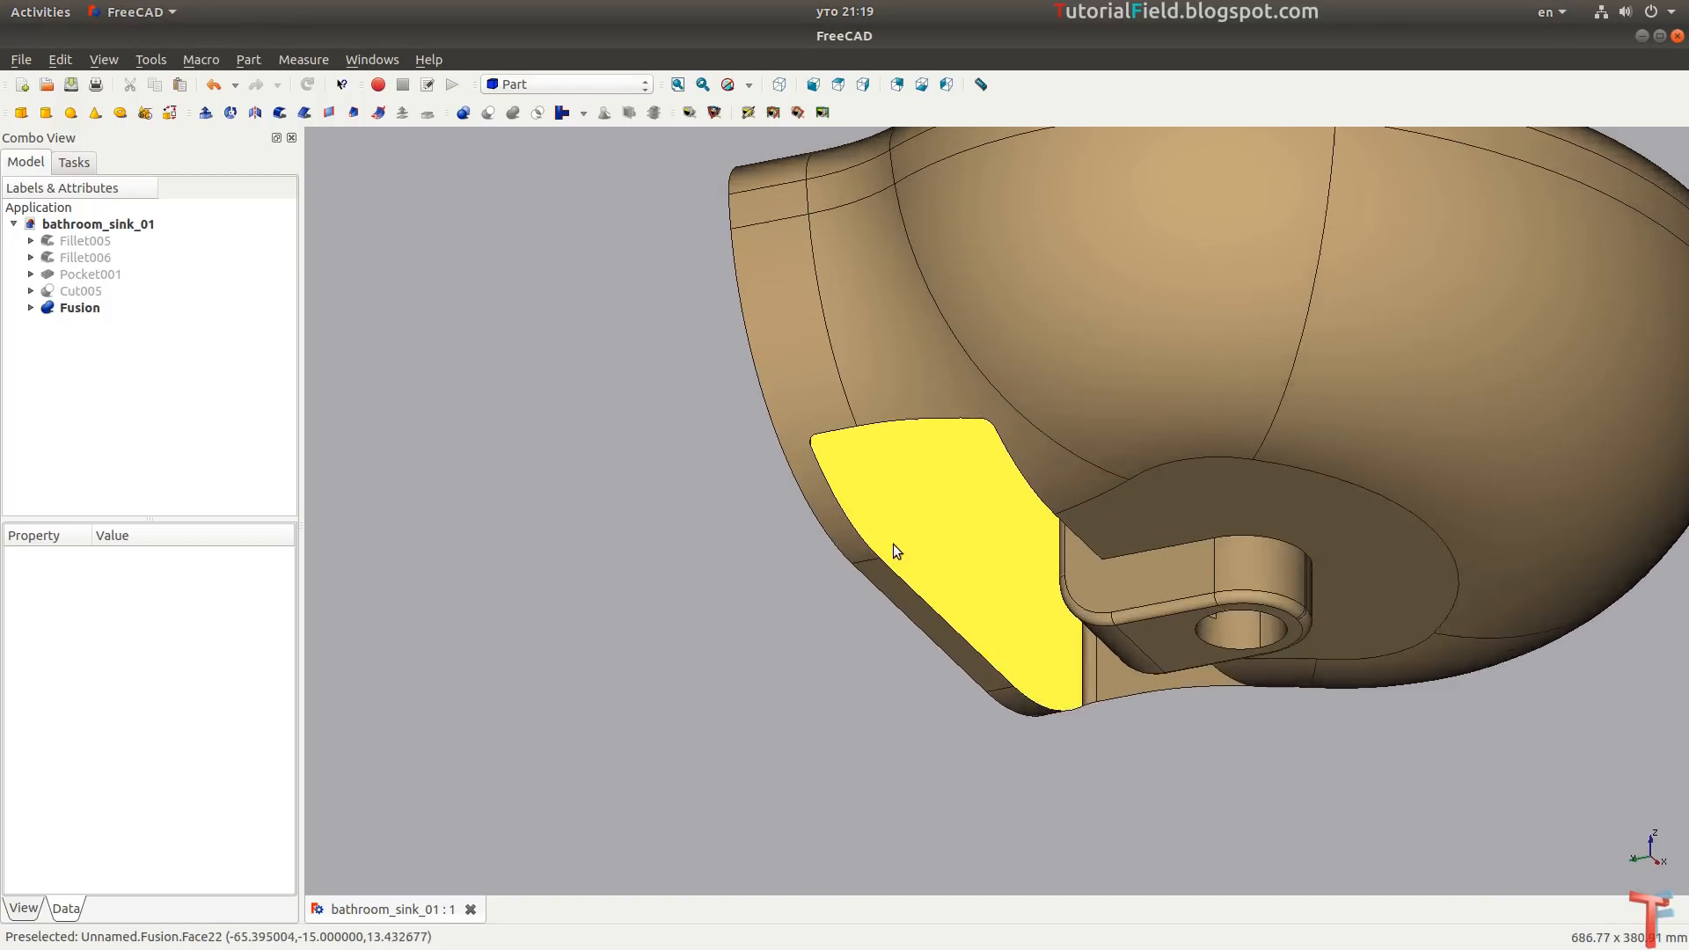
scroll(894, 543, "up", 1)
left_click(856, 535)
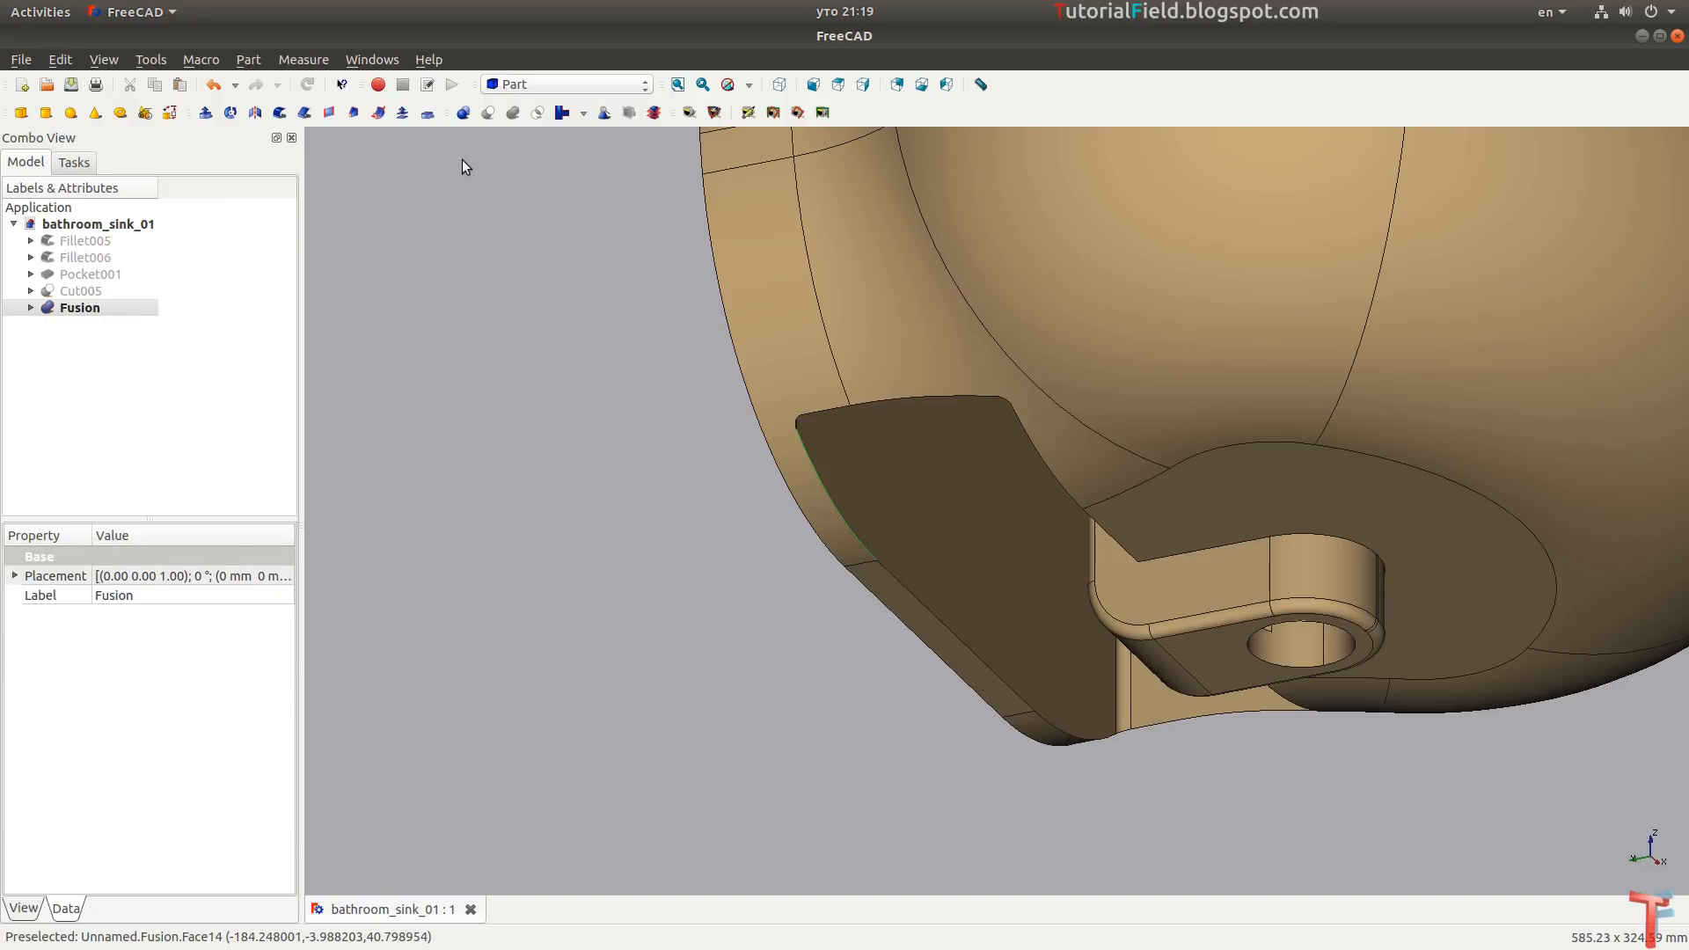
left_click(279, 111)
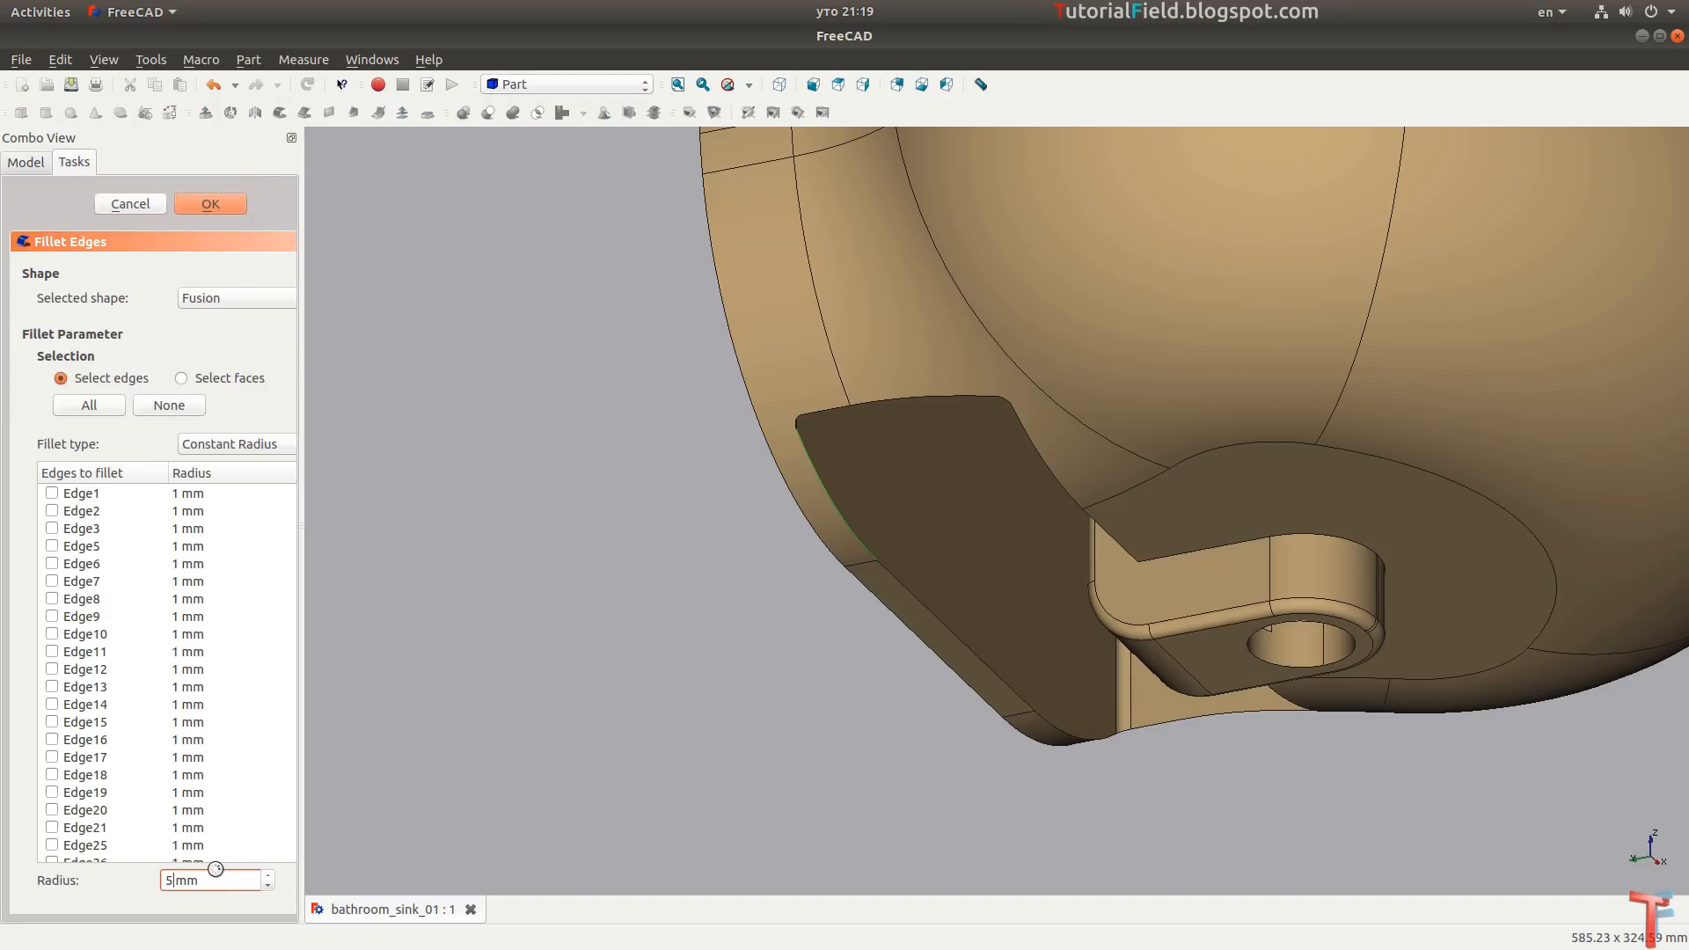
Fillet the upper outer edge of the L-shaped overflow body on the sink's underside with a 5 mm radius.
middle_click_drag(805, 668, 900, 447)
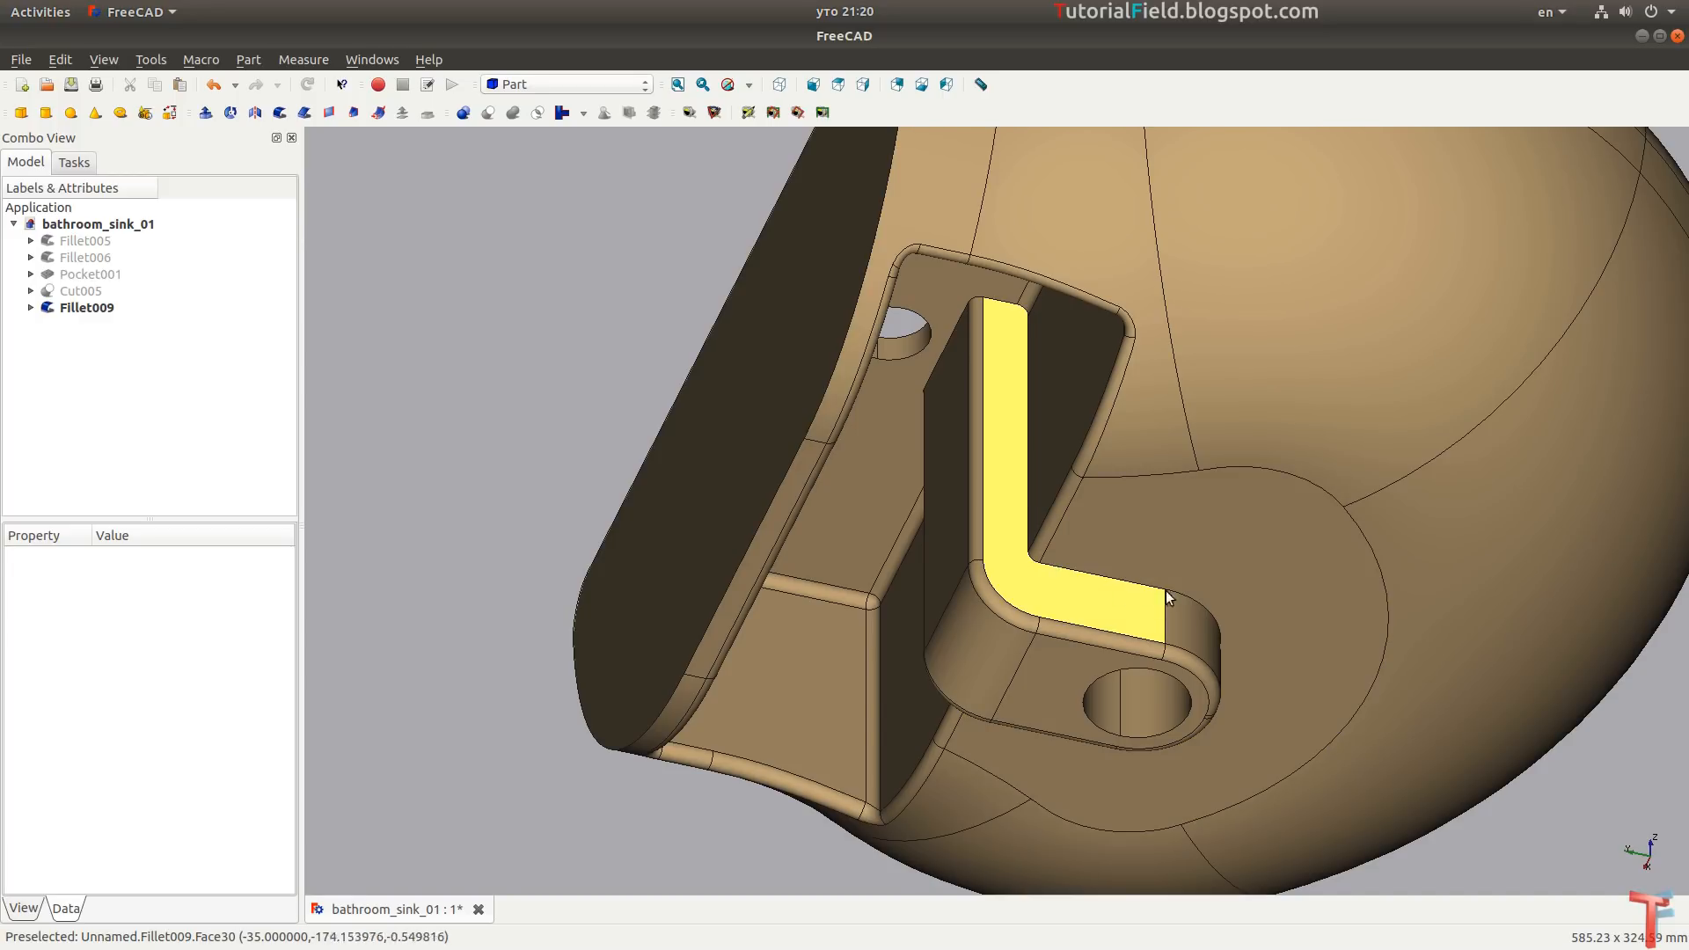
left_click(1189, 601)
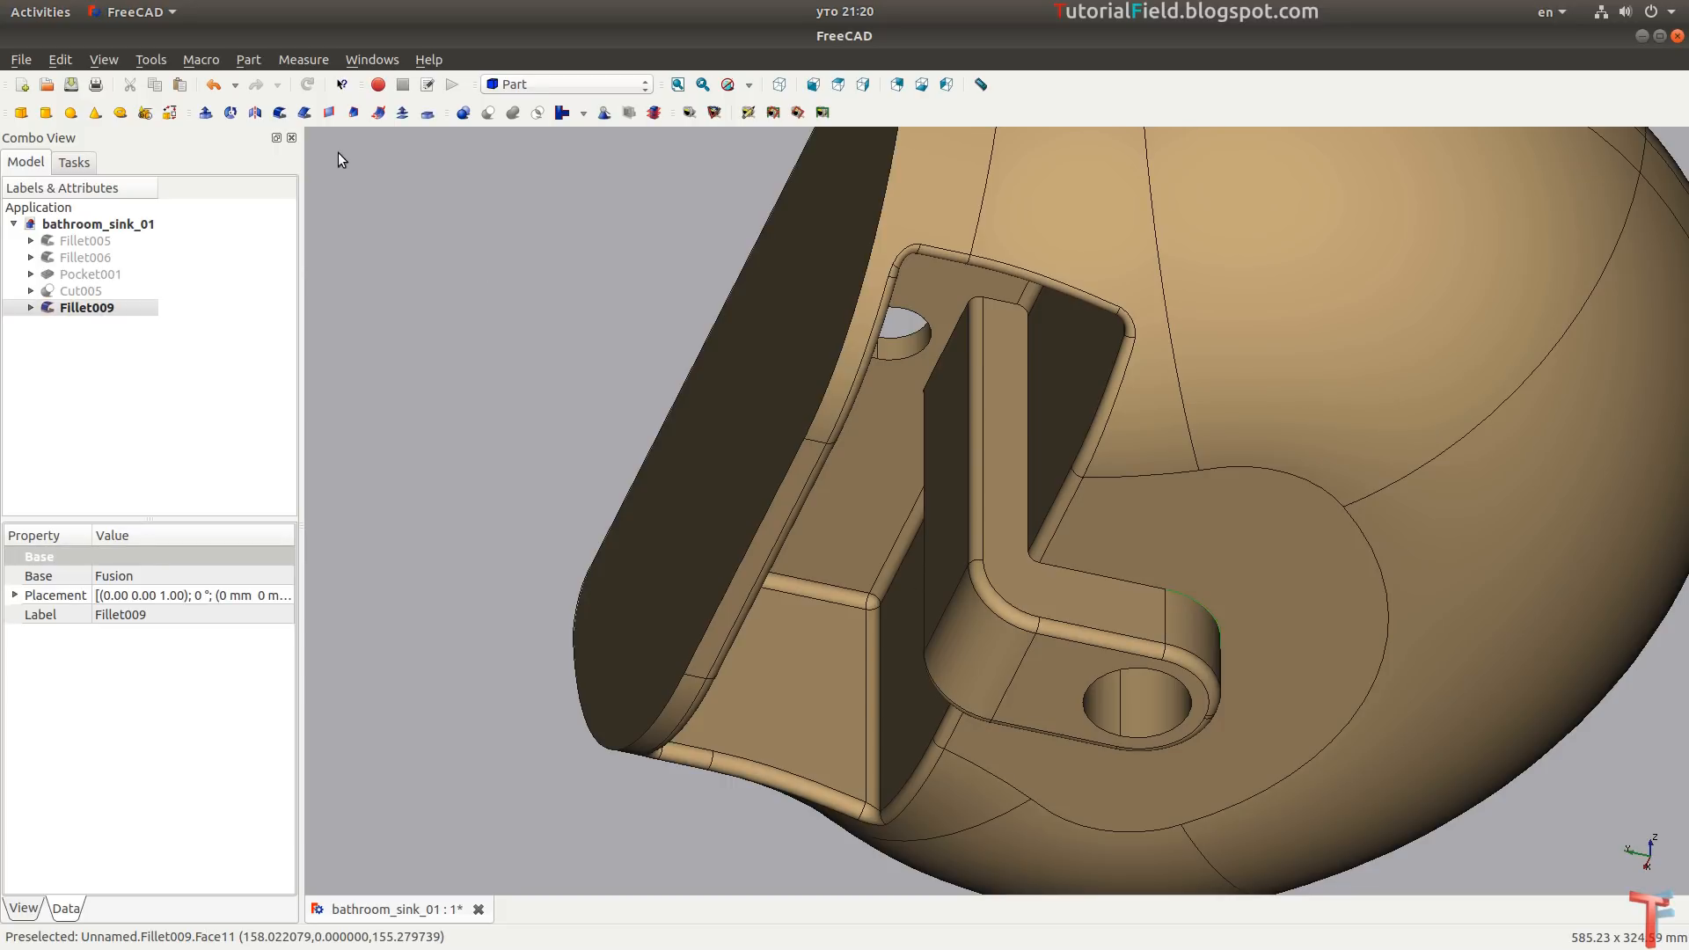
left_click(280, 113)
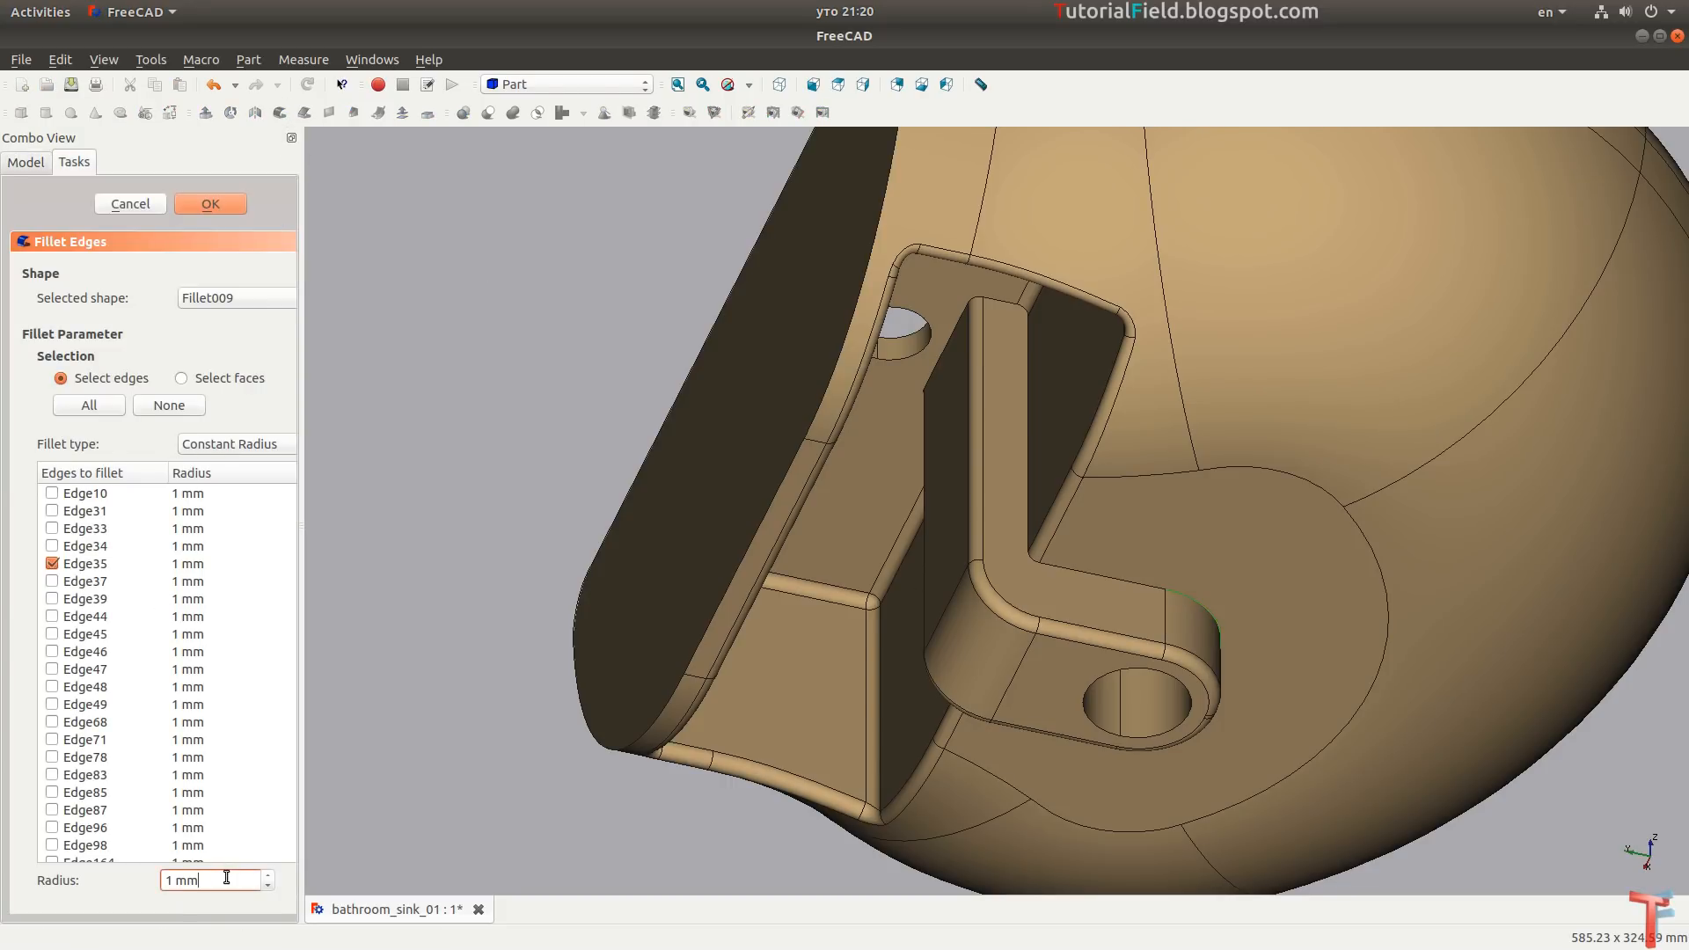
type("5")
key("Return")
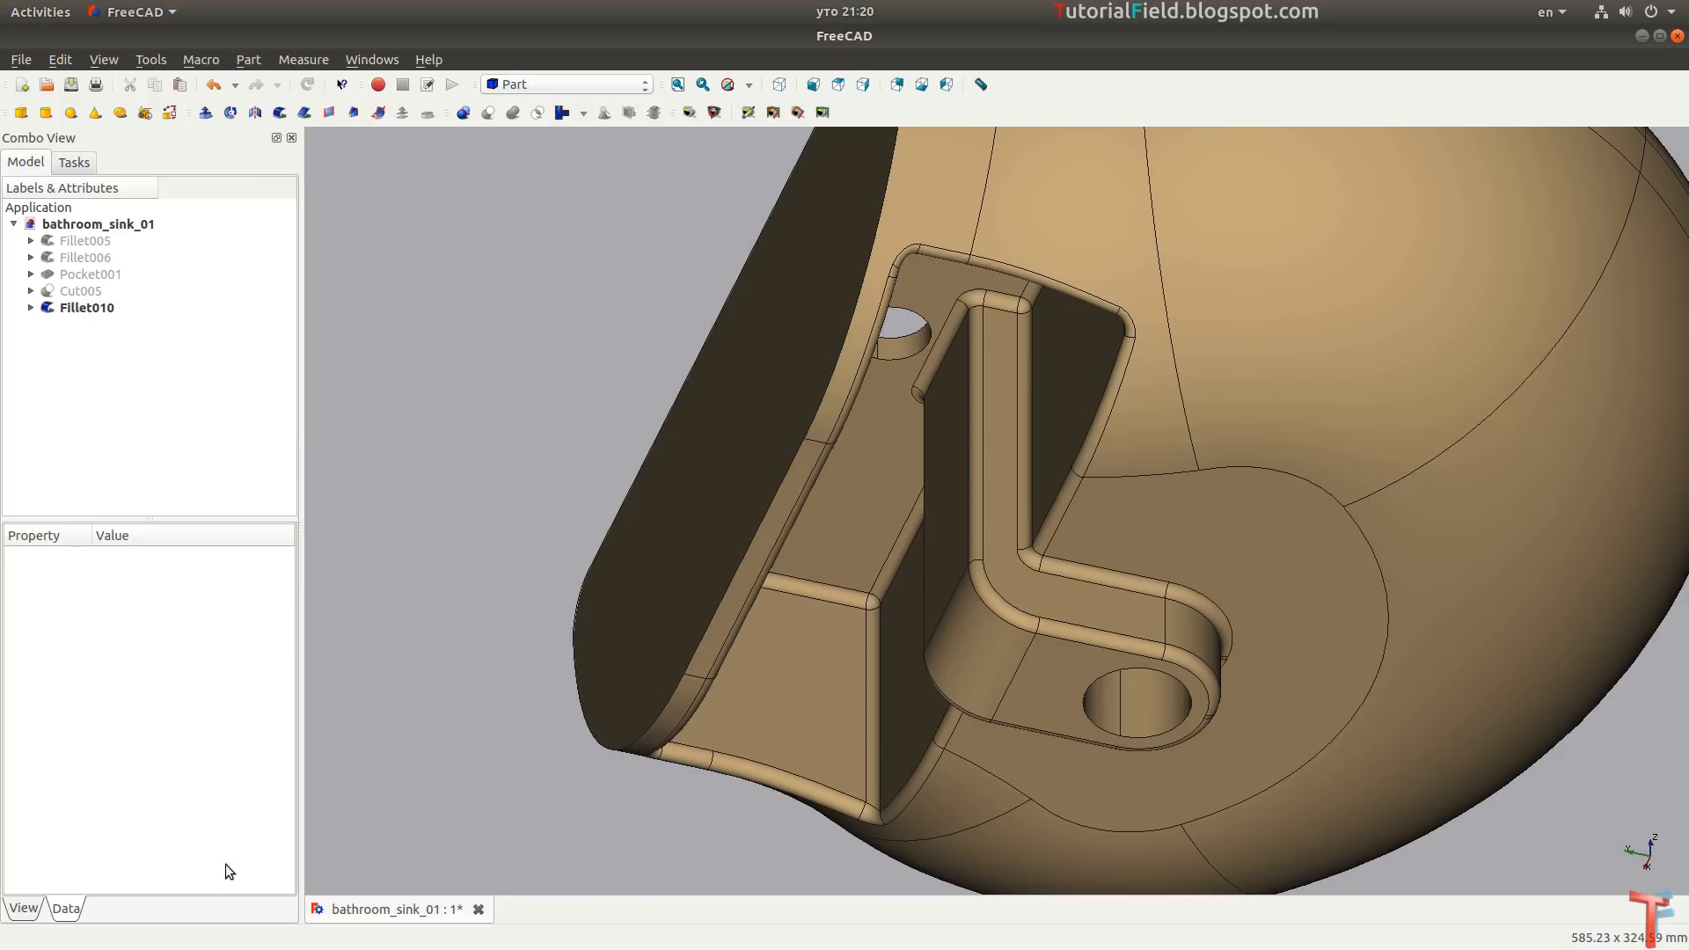
Check the filleted underside in orthographic projection, fit the whole sink in an axonometric view and save the document.
middle_click_drag(783, 472, 839, 498)
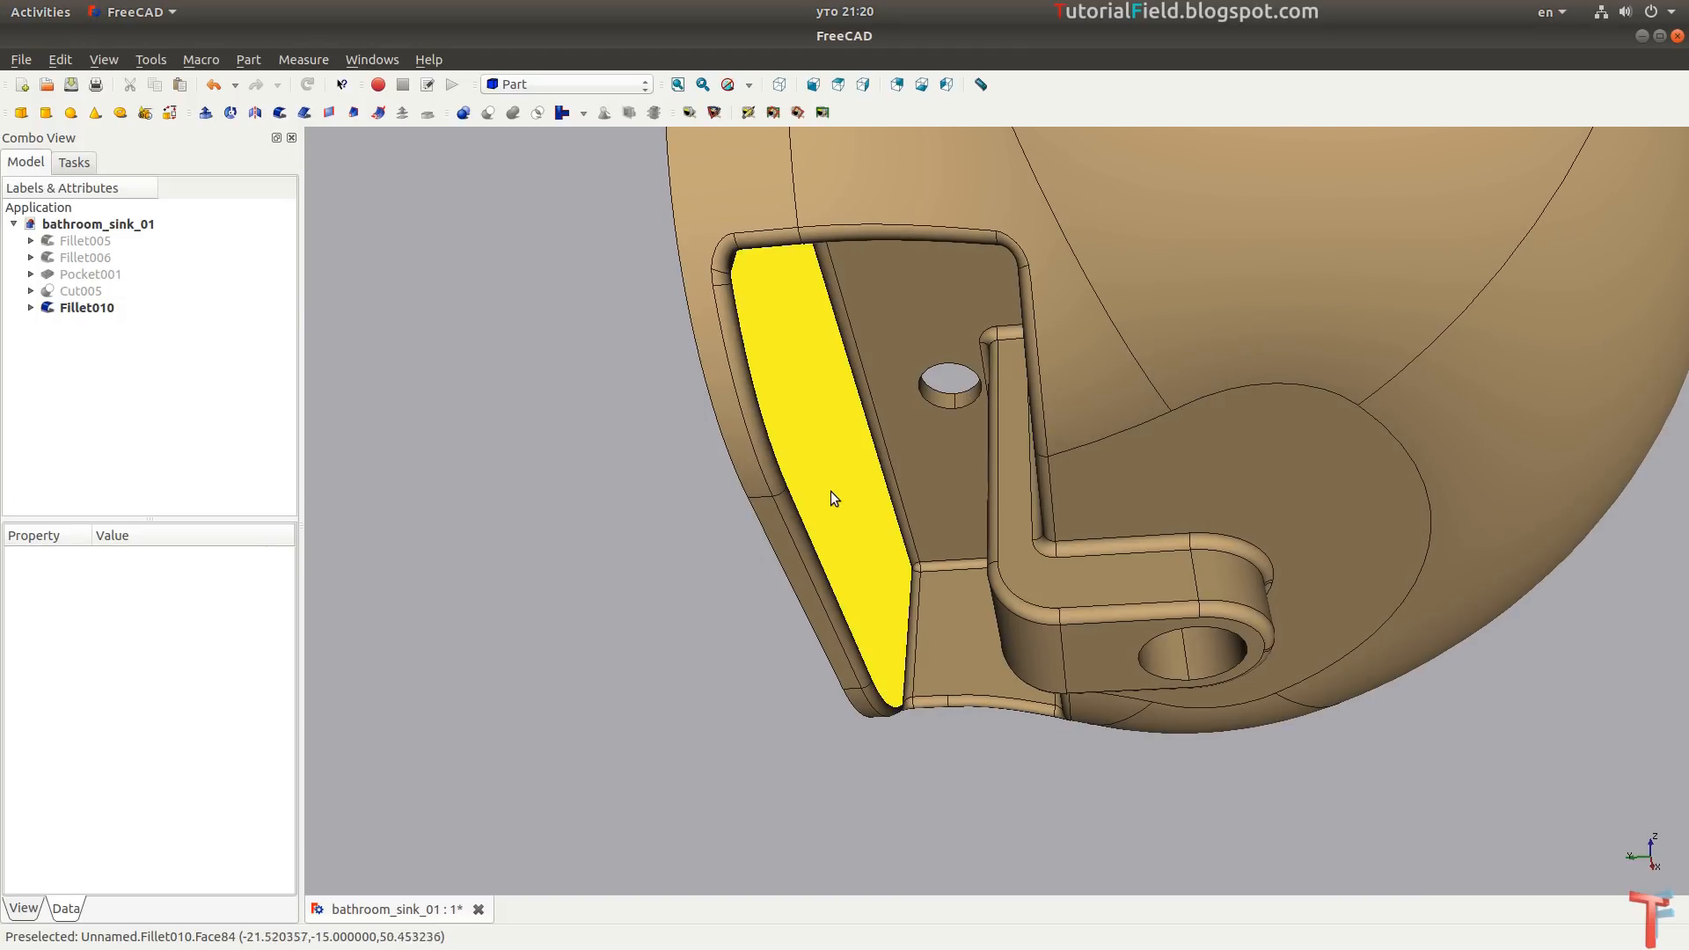
key("v")
key("o")
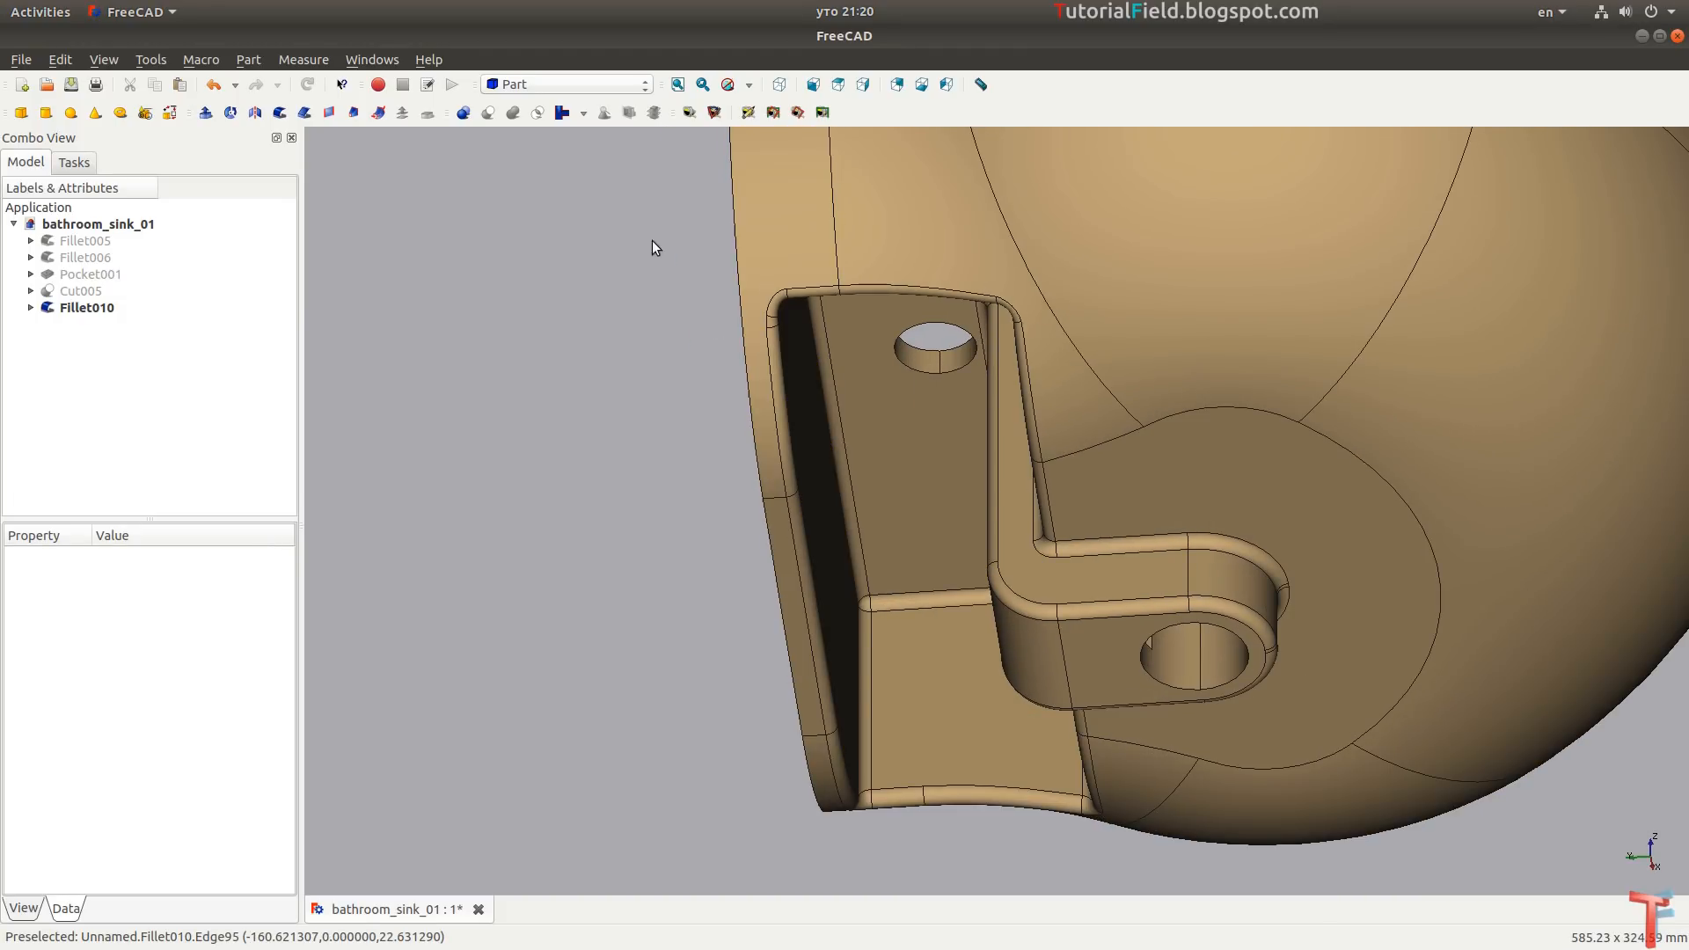
left_click(678, 85)
left_click(778, 85)
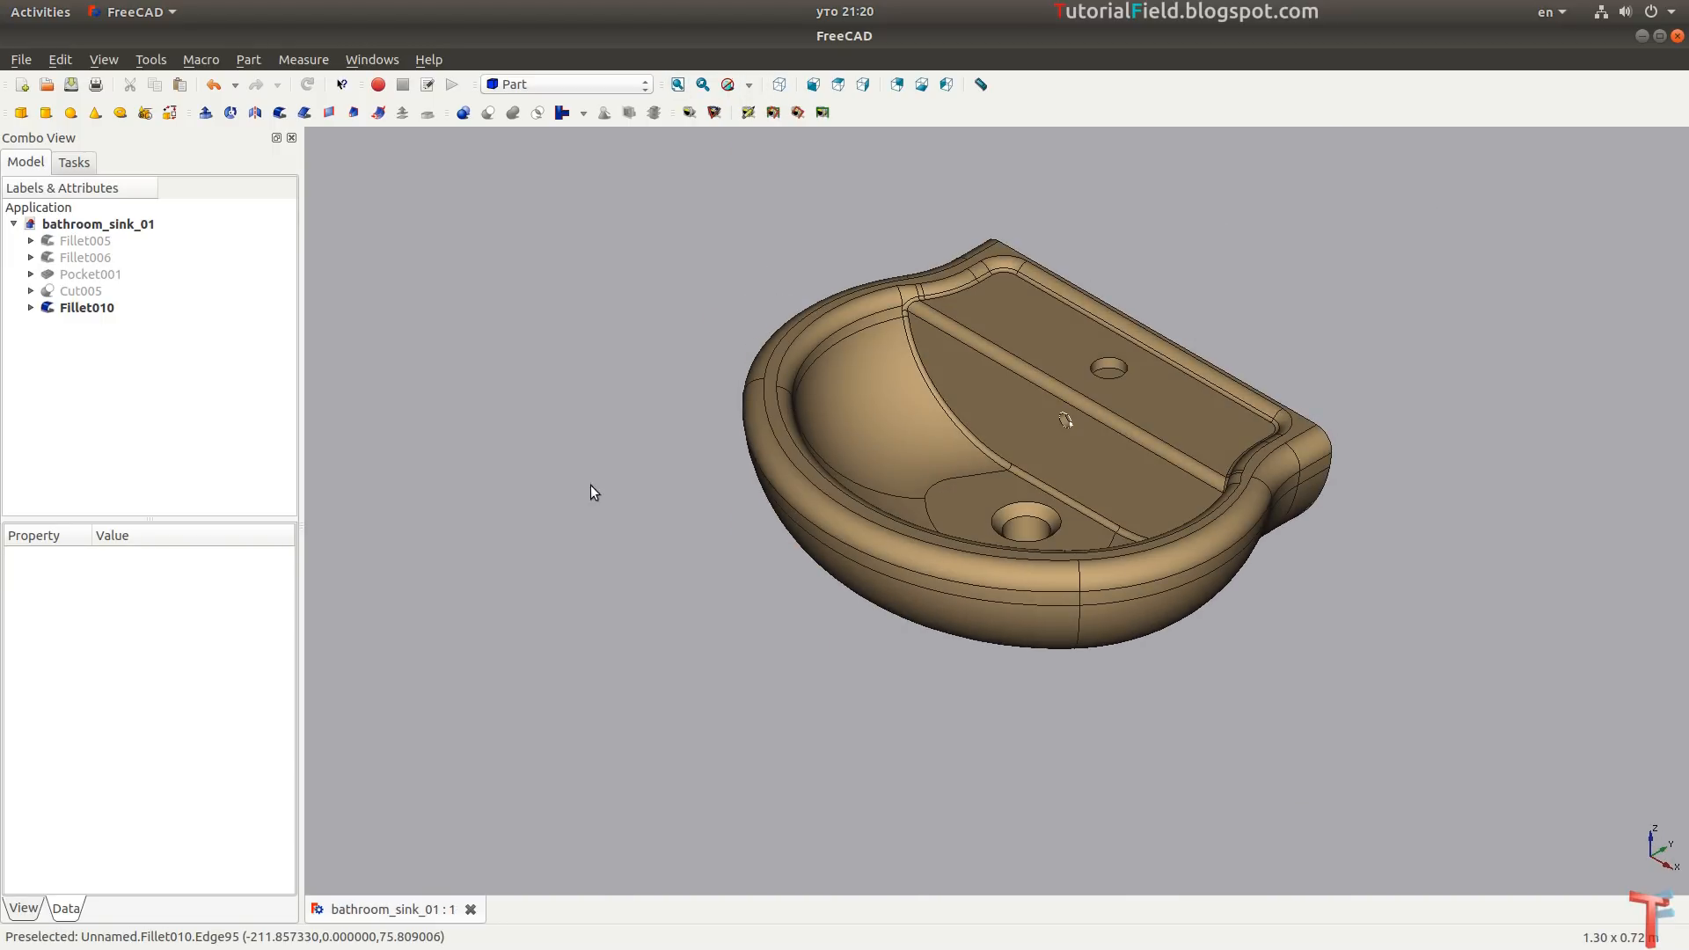
key("alt+Tab")
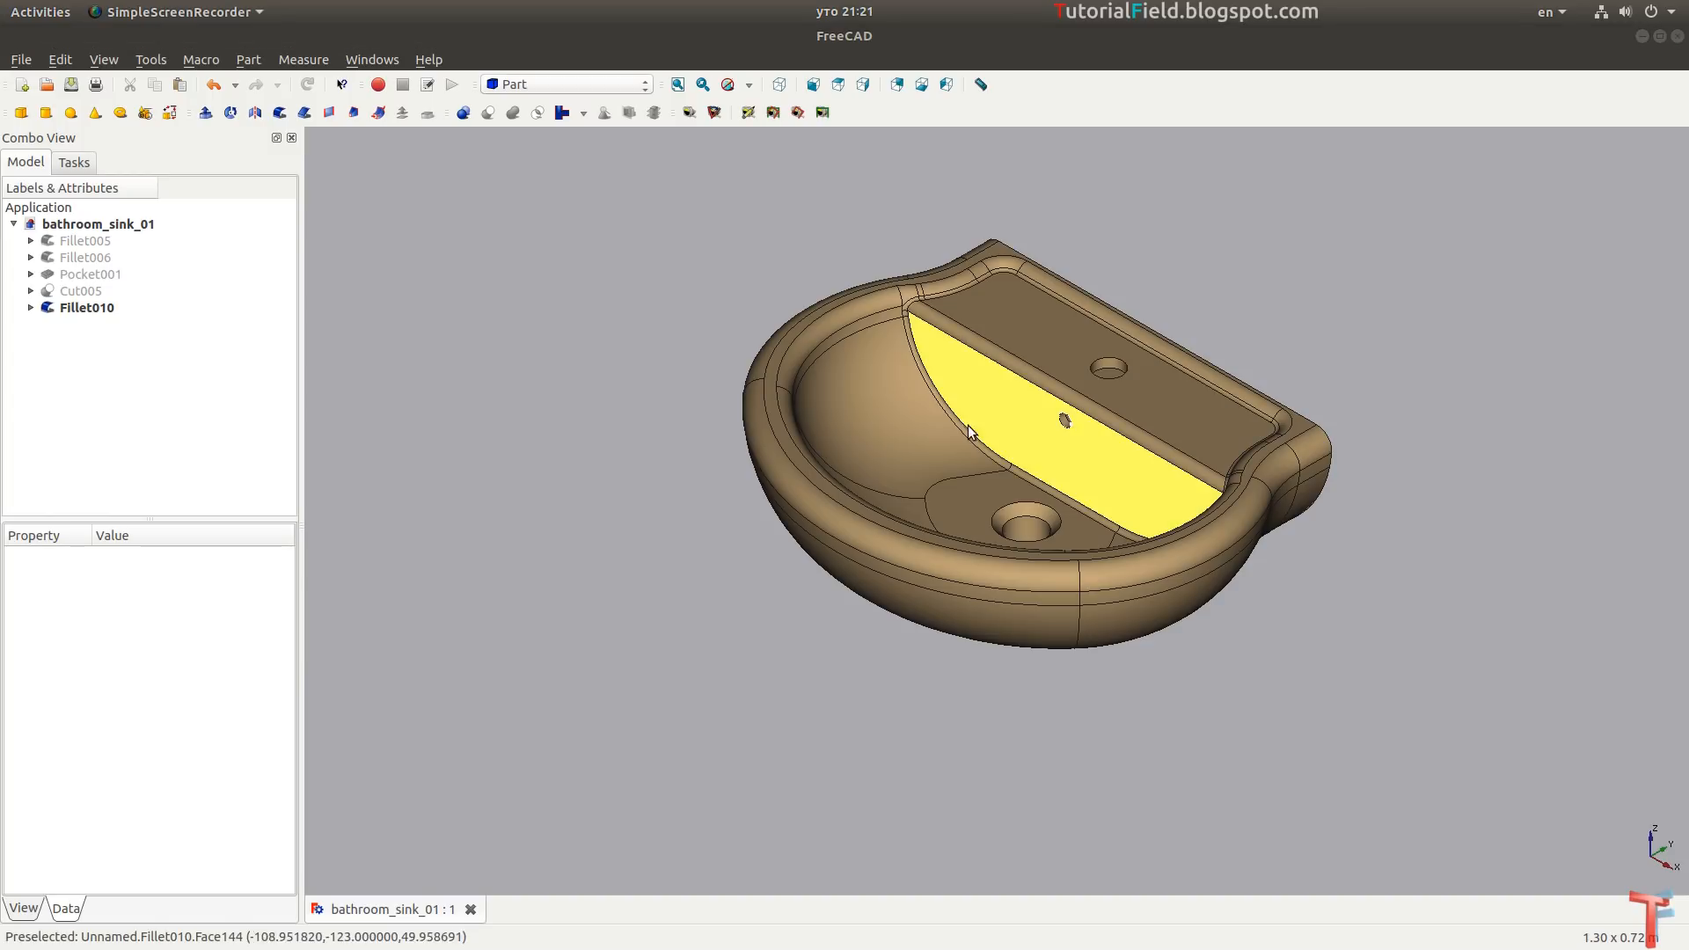
Switch to the Part Design workbench and create a sketch on the sink's flat back face.
middle_click_drag(1227, 686, 560, 579)
left_click(815, 521)
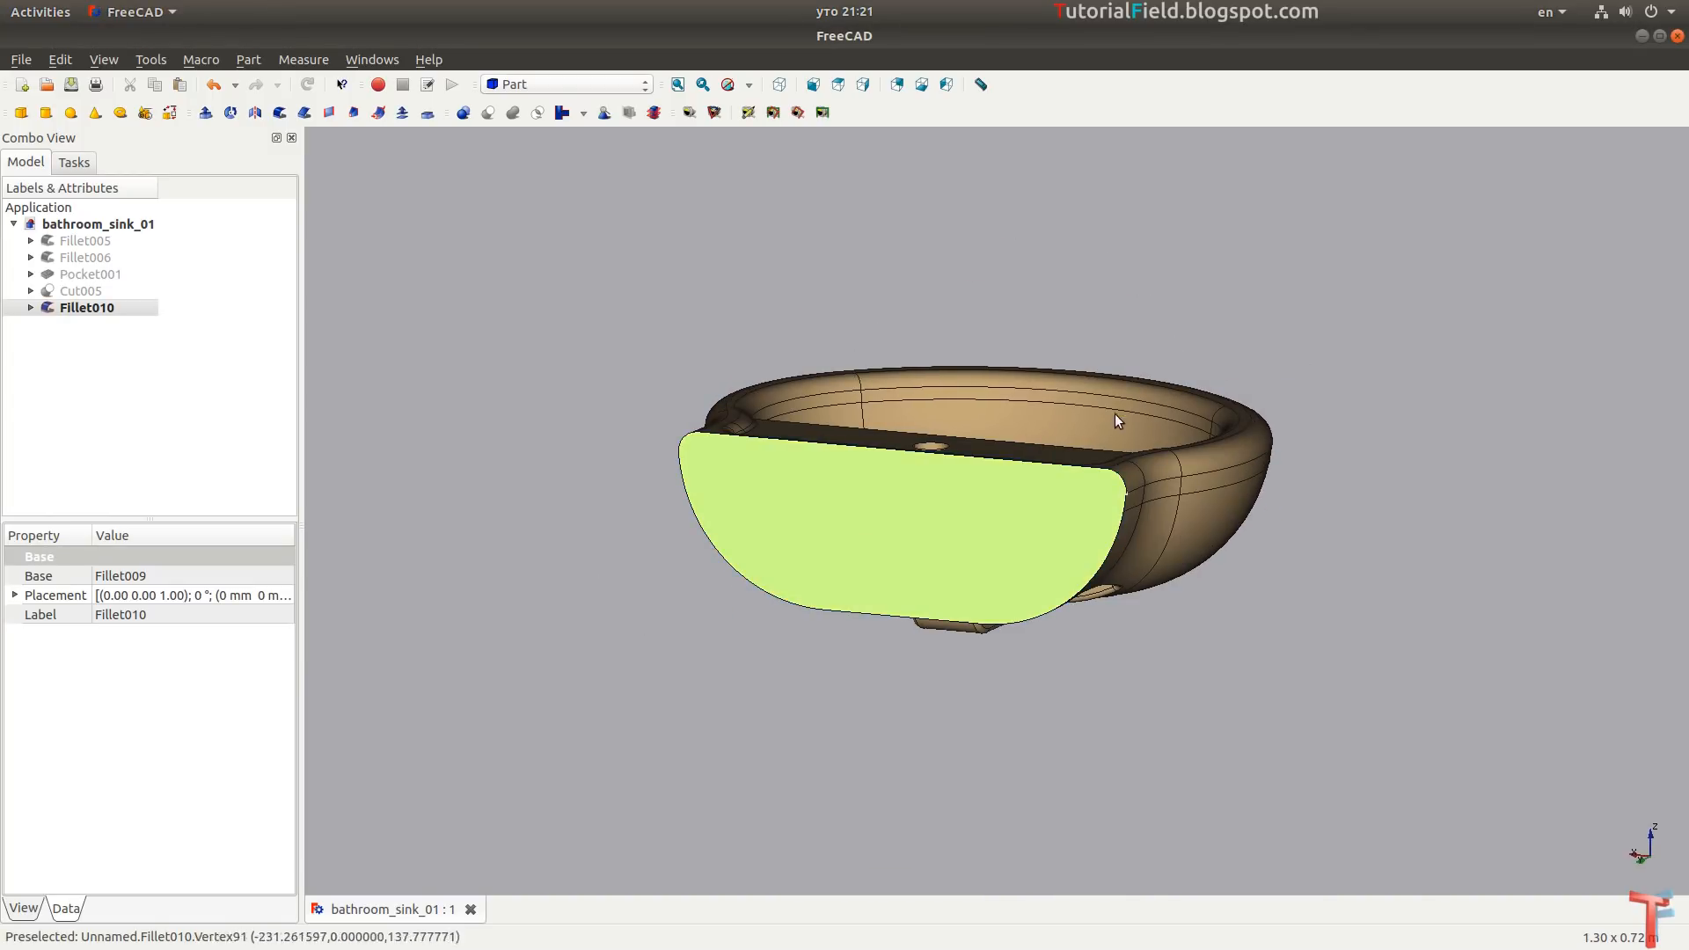
scroll(1115, 413, "up", 3)
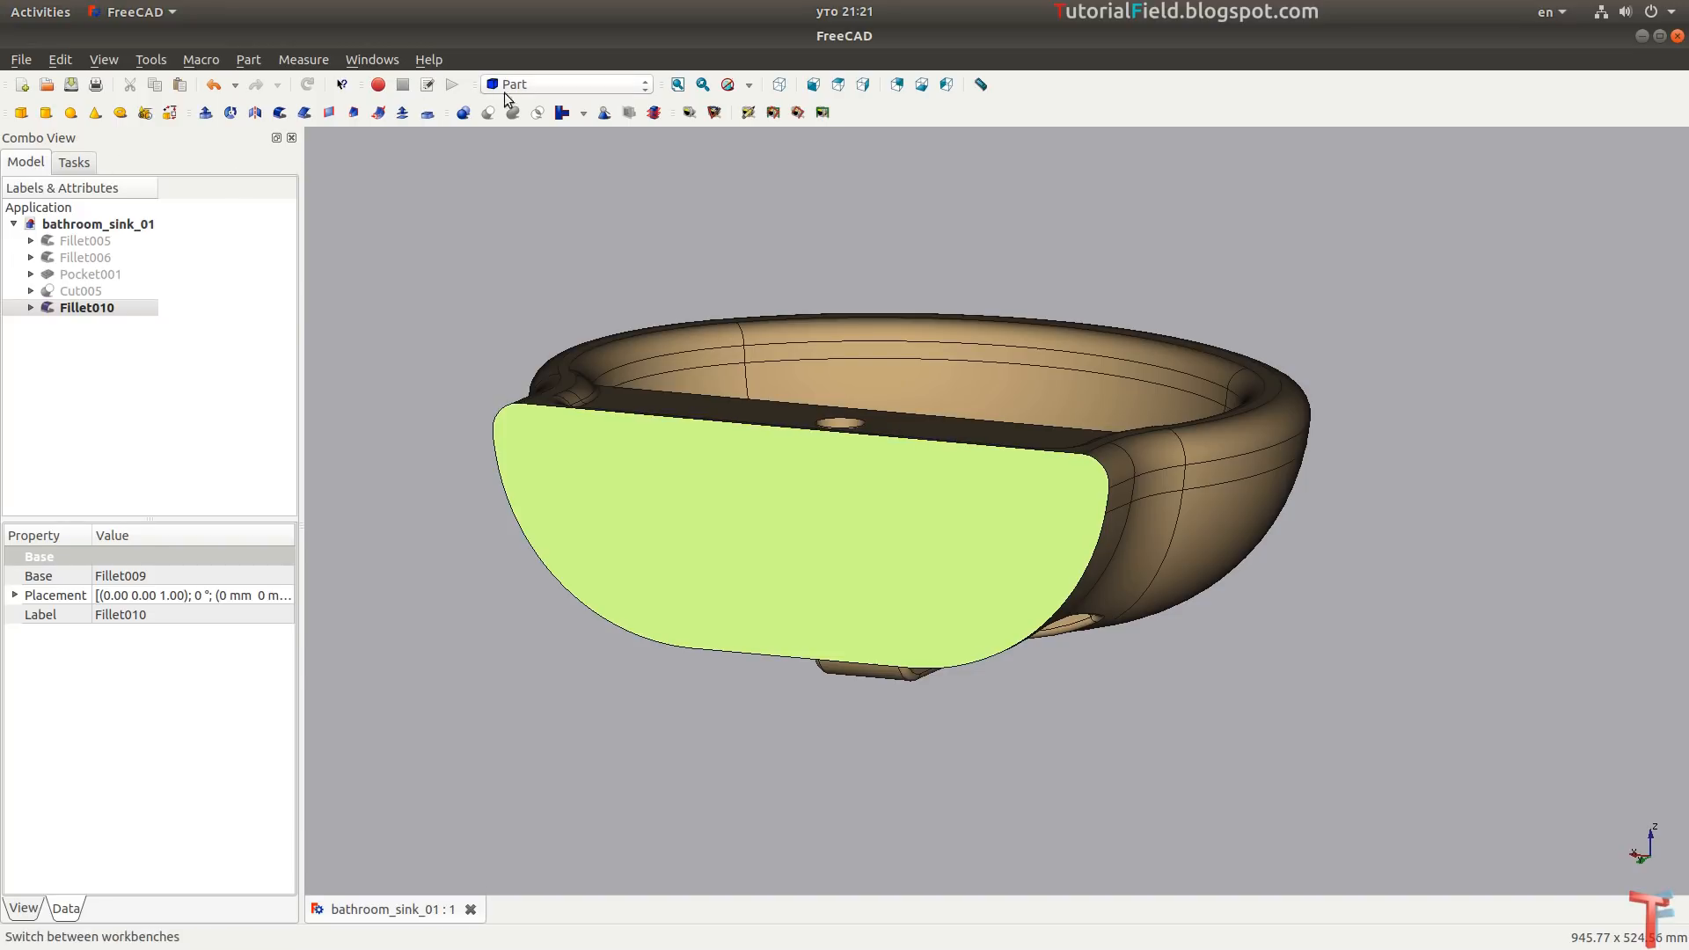
left_click(527, 83)
left_click(547, 358)
left_click(22, 113)
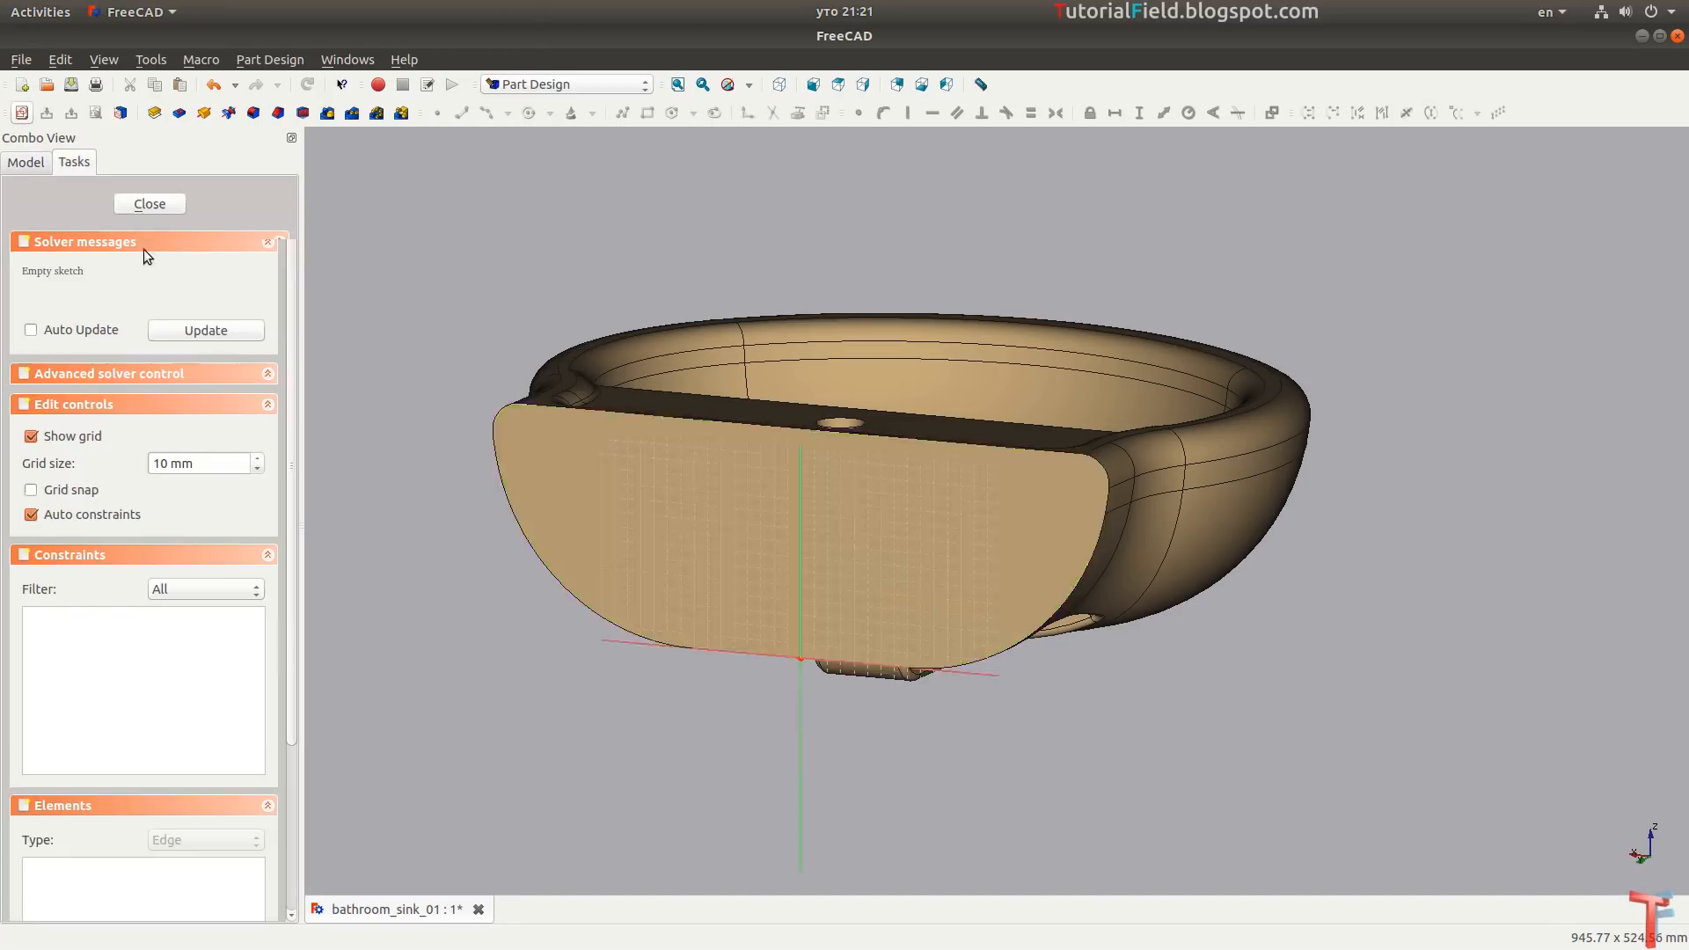
scroll(820, 455, "up", 2)
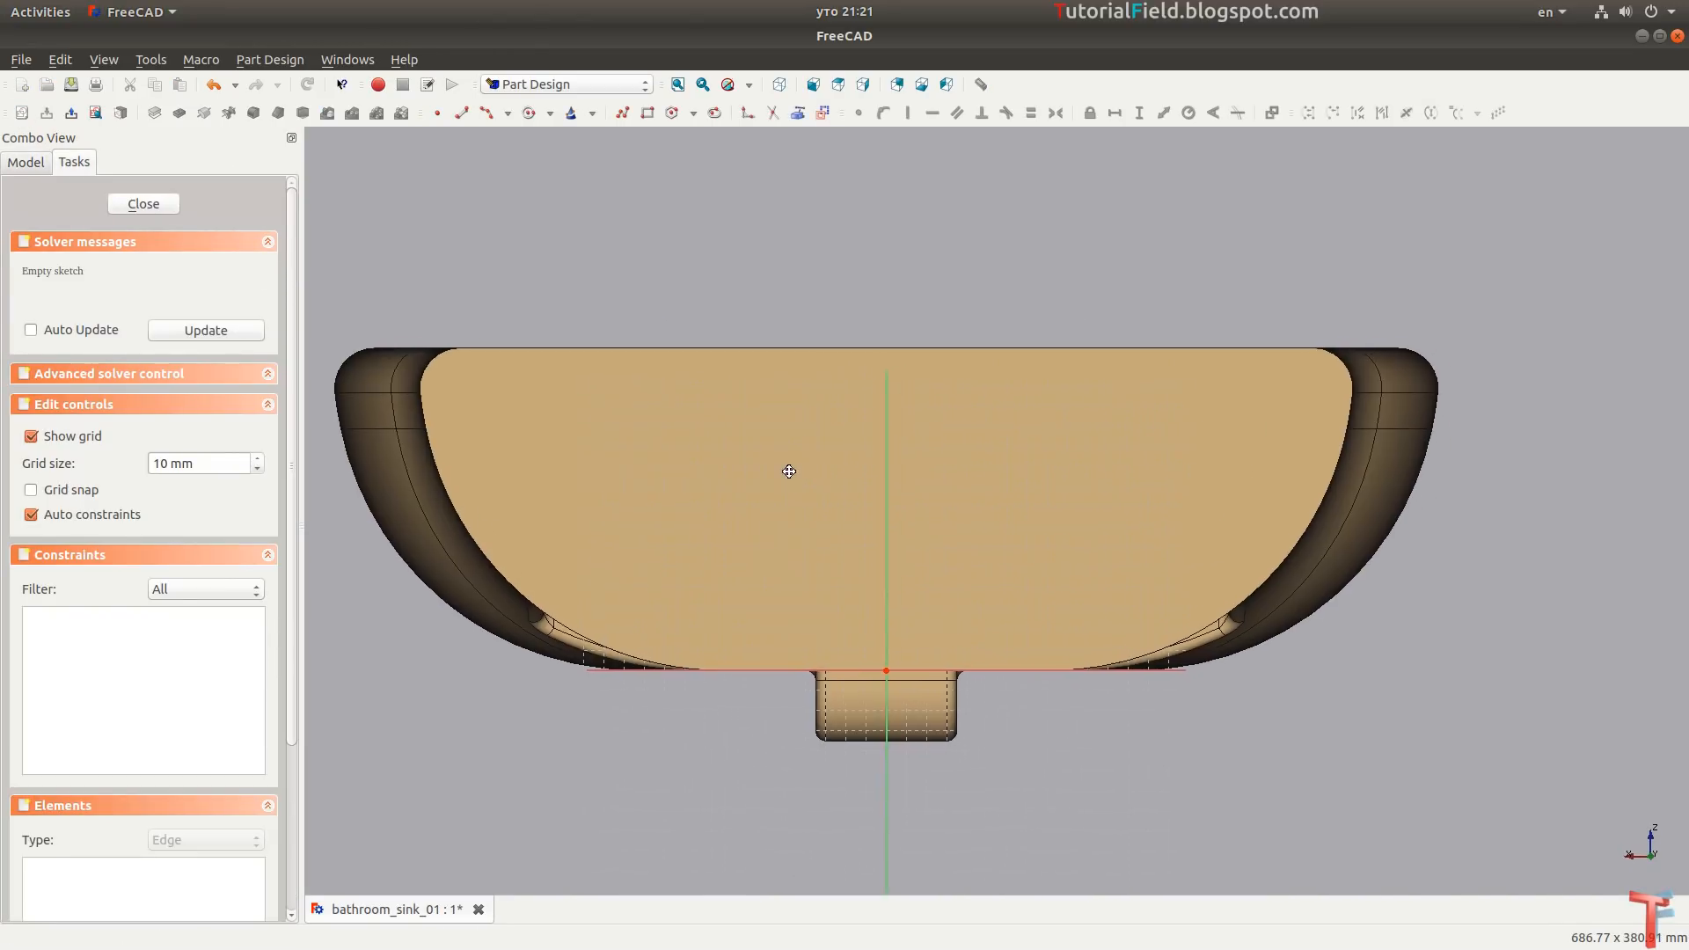
Sketch two circles of about 19 mm radius on the back face, one on either side of the vertical axis.
left_click(535, 115)
left_click(564, 454)
left_click(607, 476)
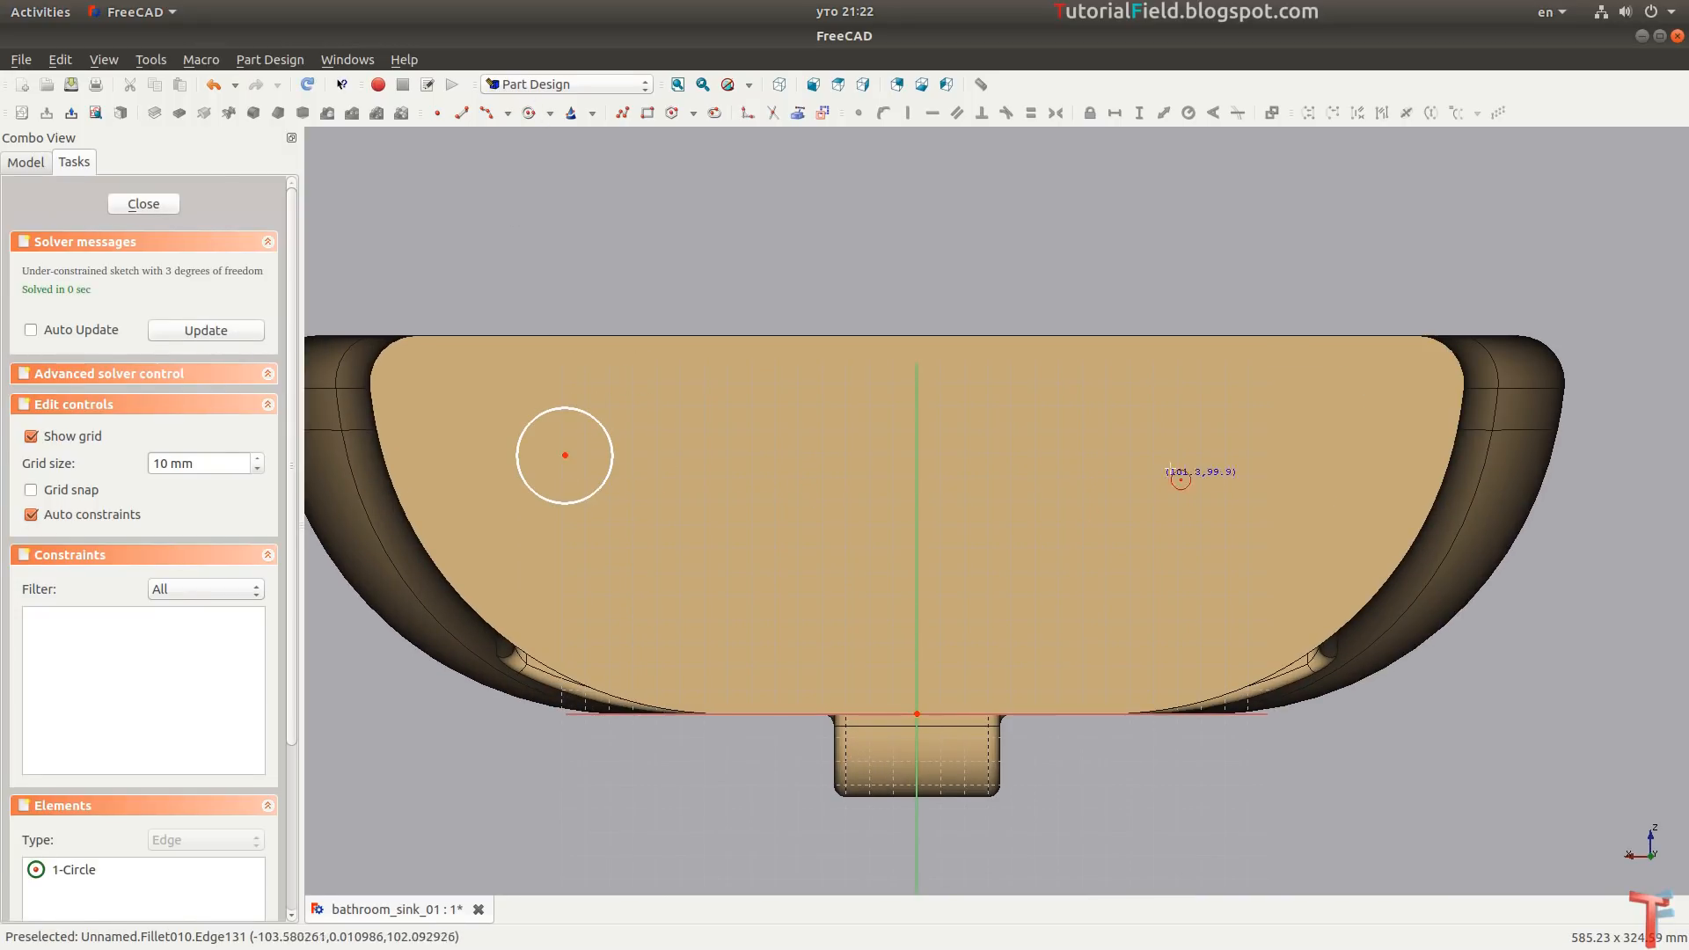
left_click(1226, 458)
left_click(1263, 436)
Constrain the two circles to be equal and set their radius to 15 mm.
left_click(1237, 413)
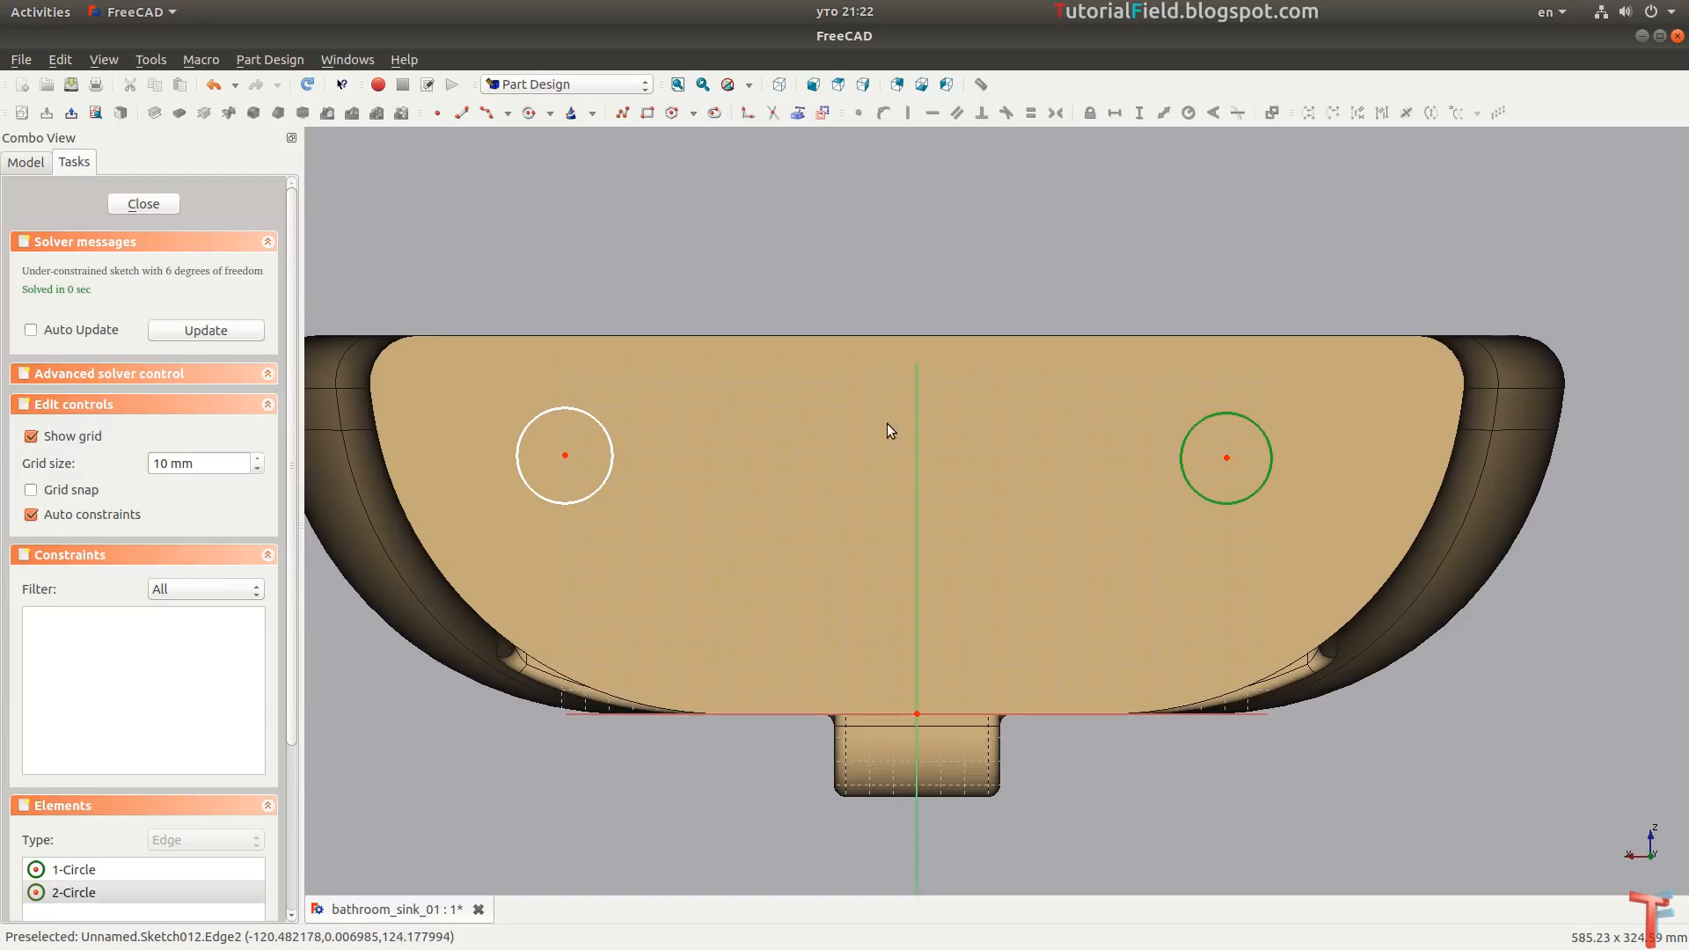
left_click(604, 423)
key("e")
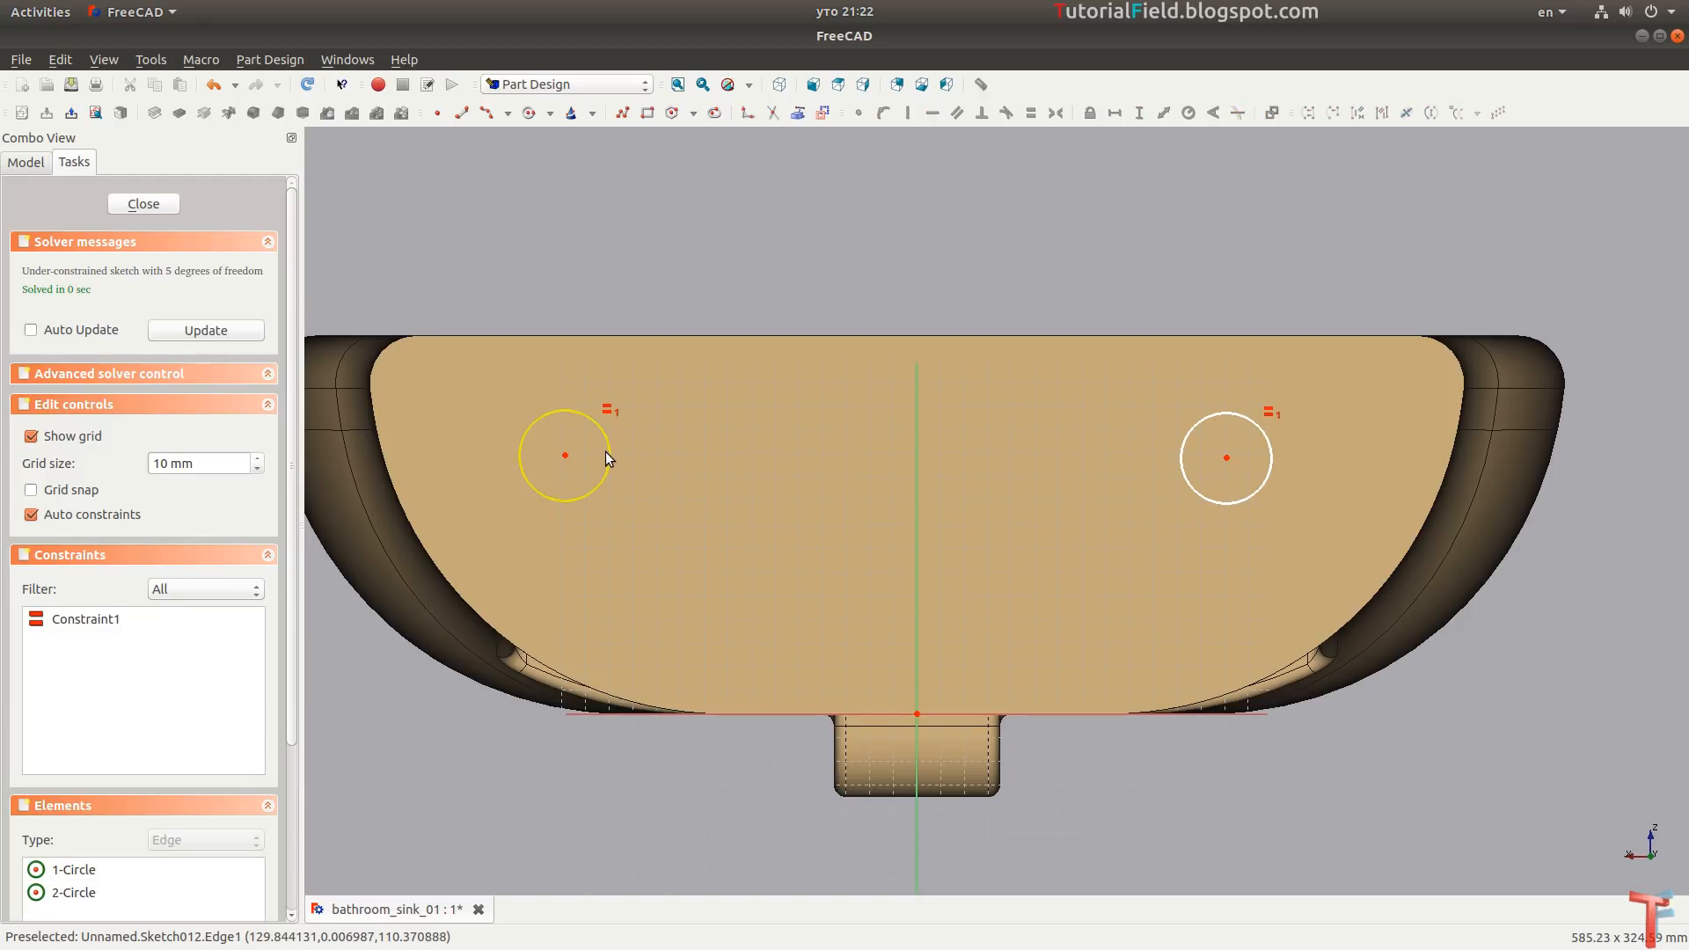
left_click(609, 452)
key("shift+r")
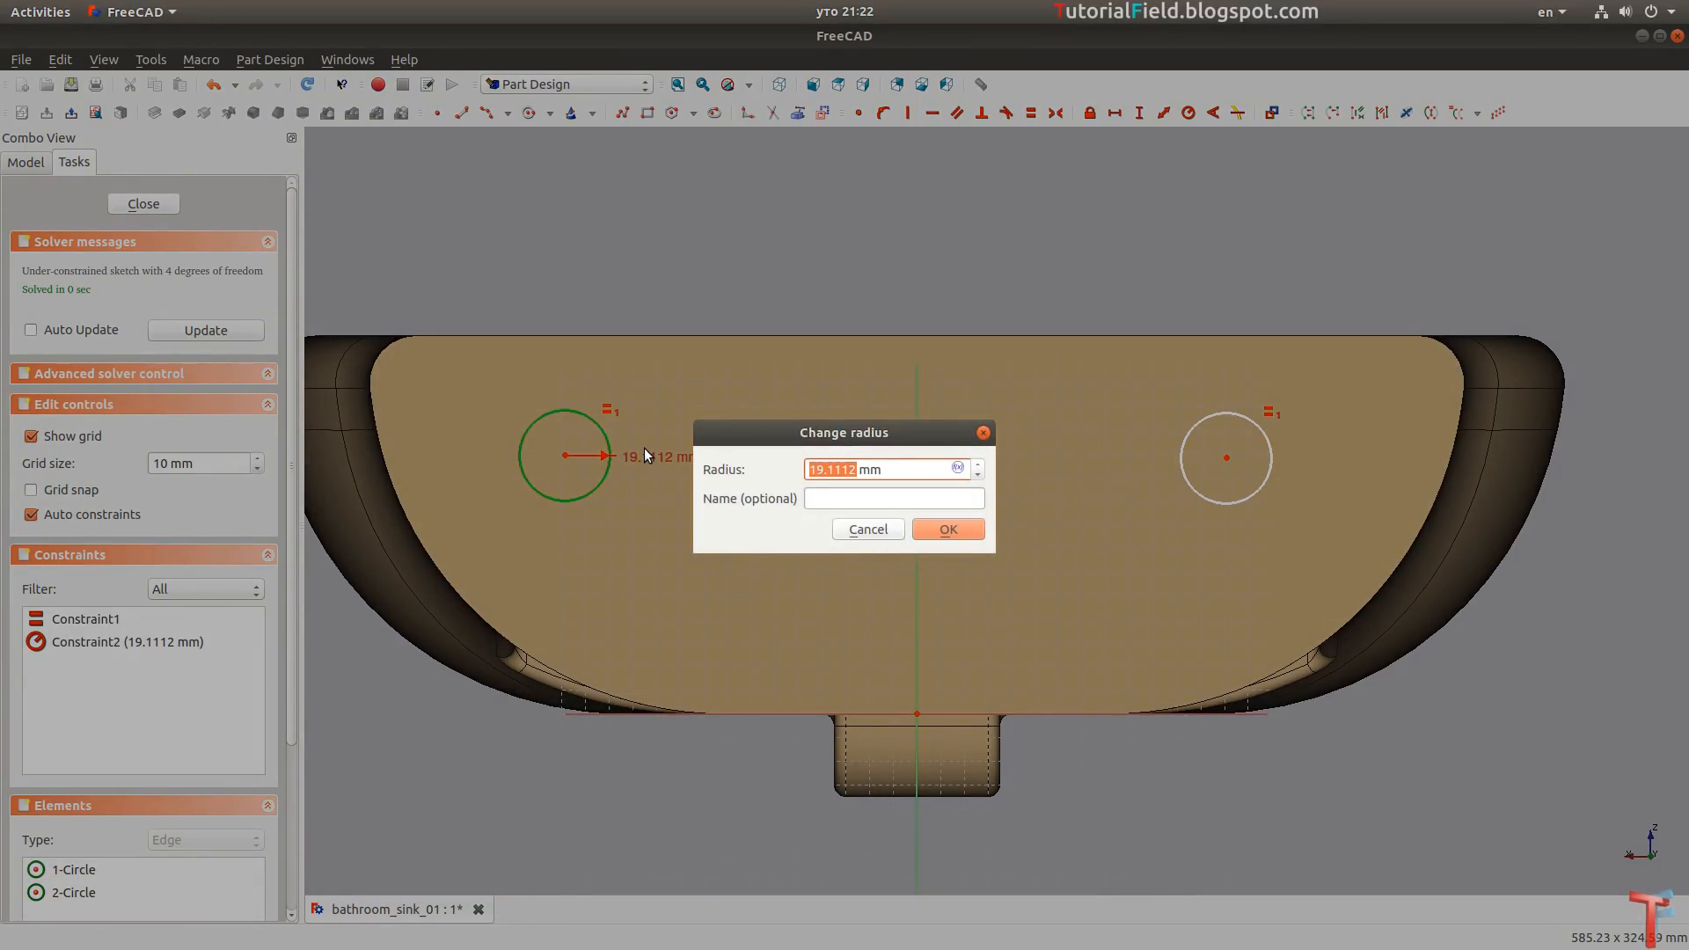
type("15")
key("Return")
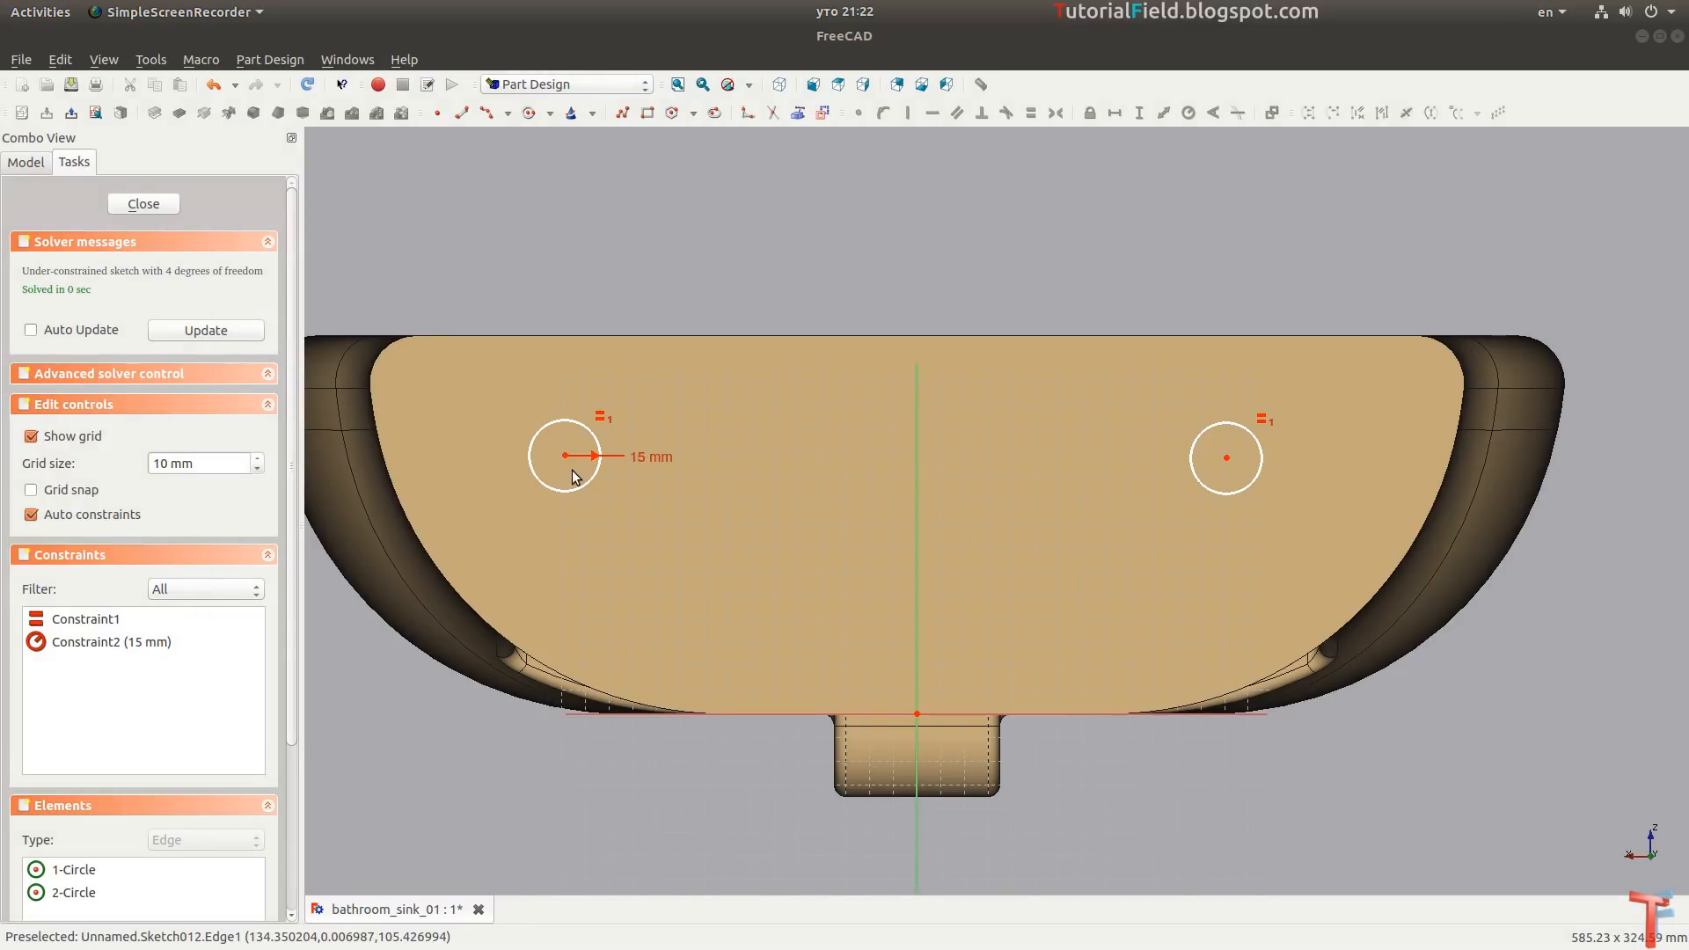
Make the two circle centres symmetric about the vertical axis and set their horizontal spacing to 280 mm.
left_click(564, 454)
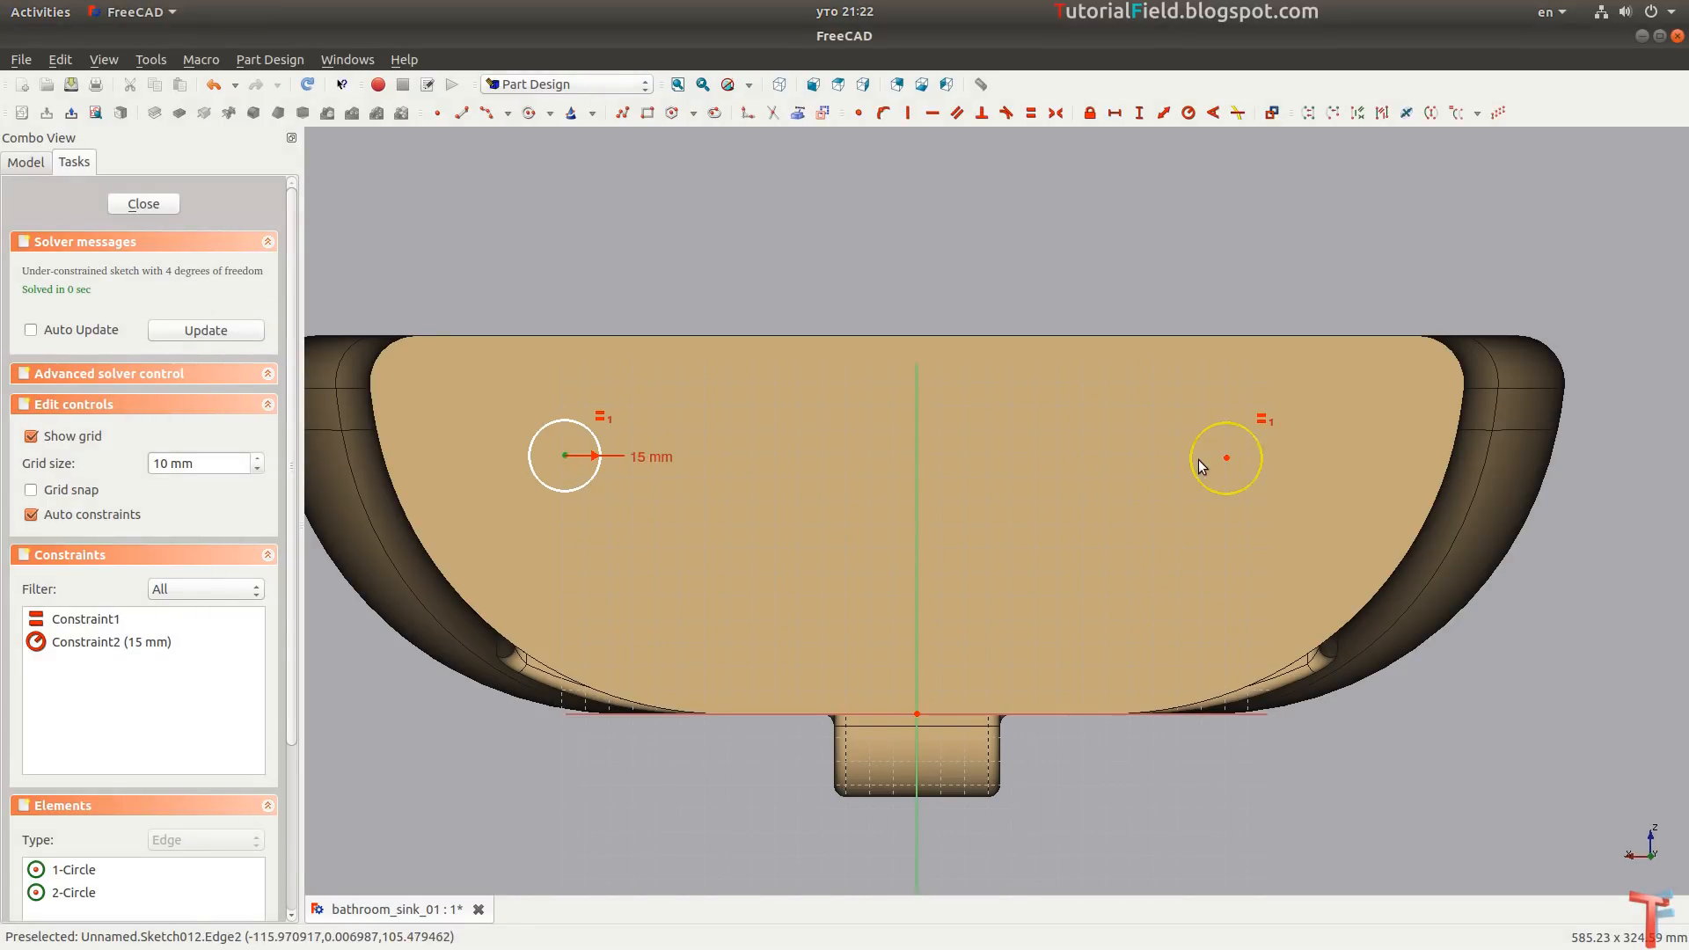
left_click(1226, 458)
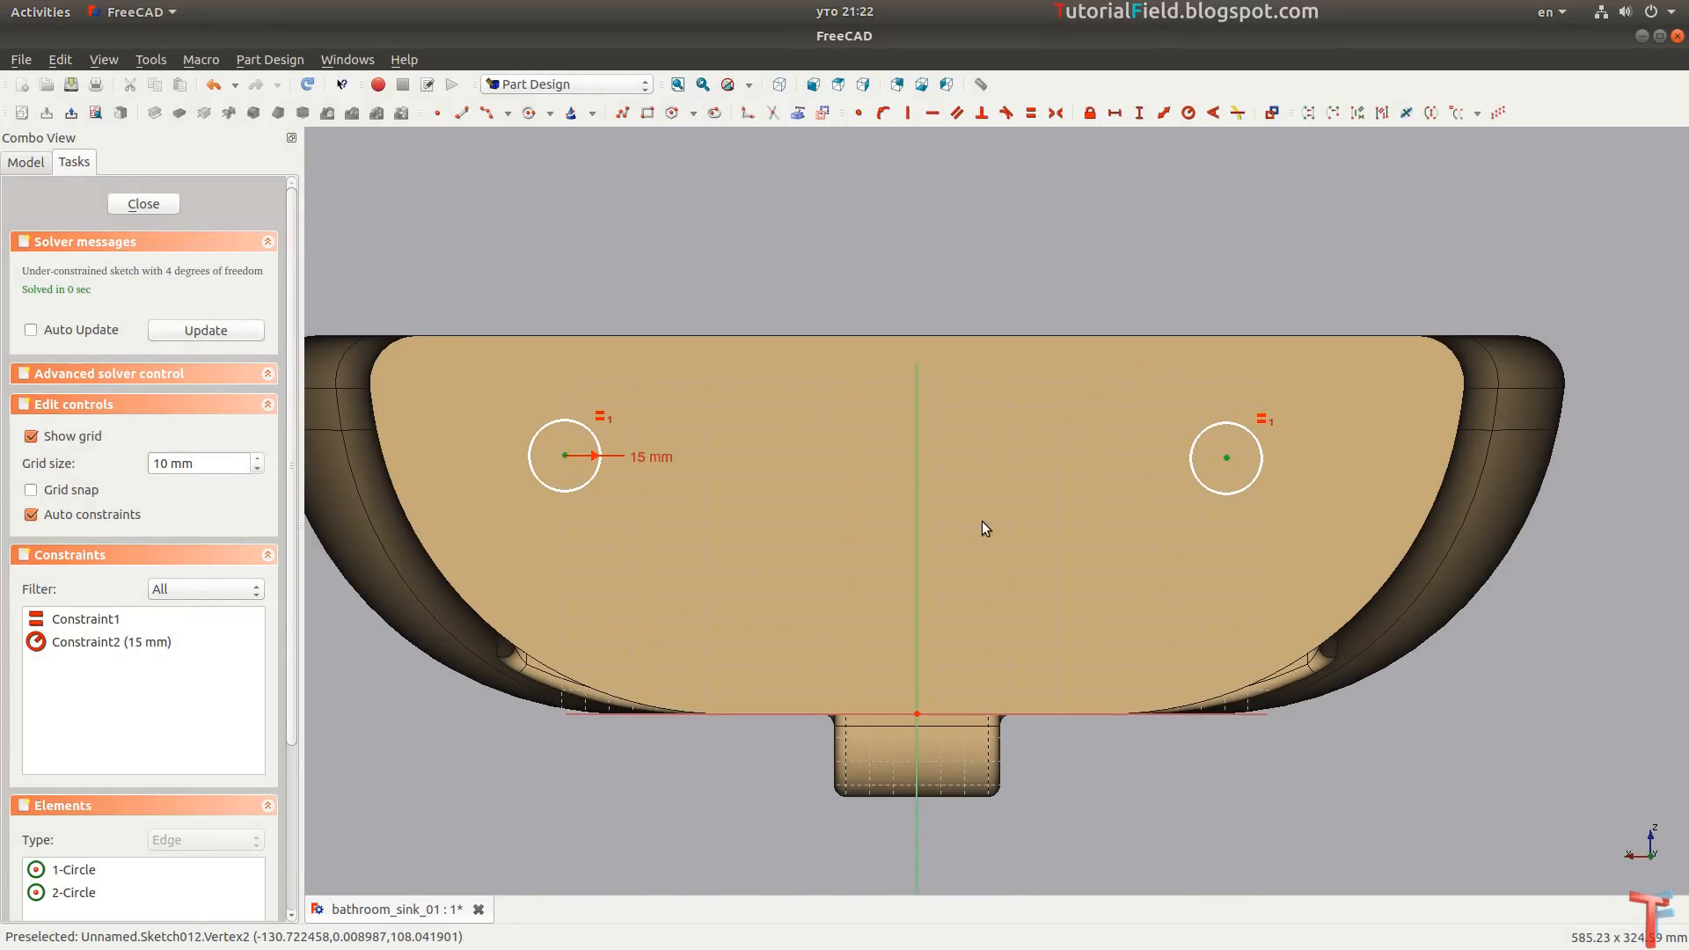
left_click(920, 541)
key("s")
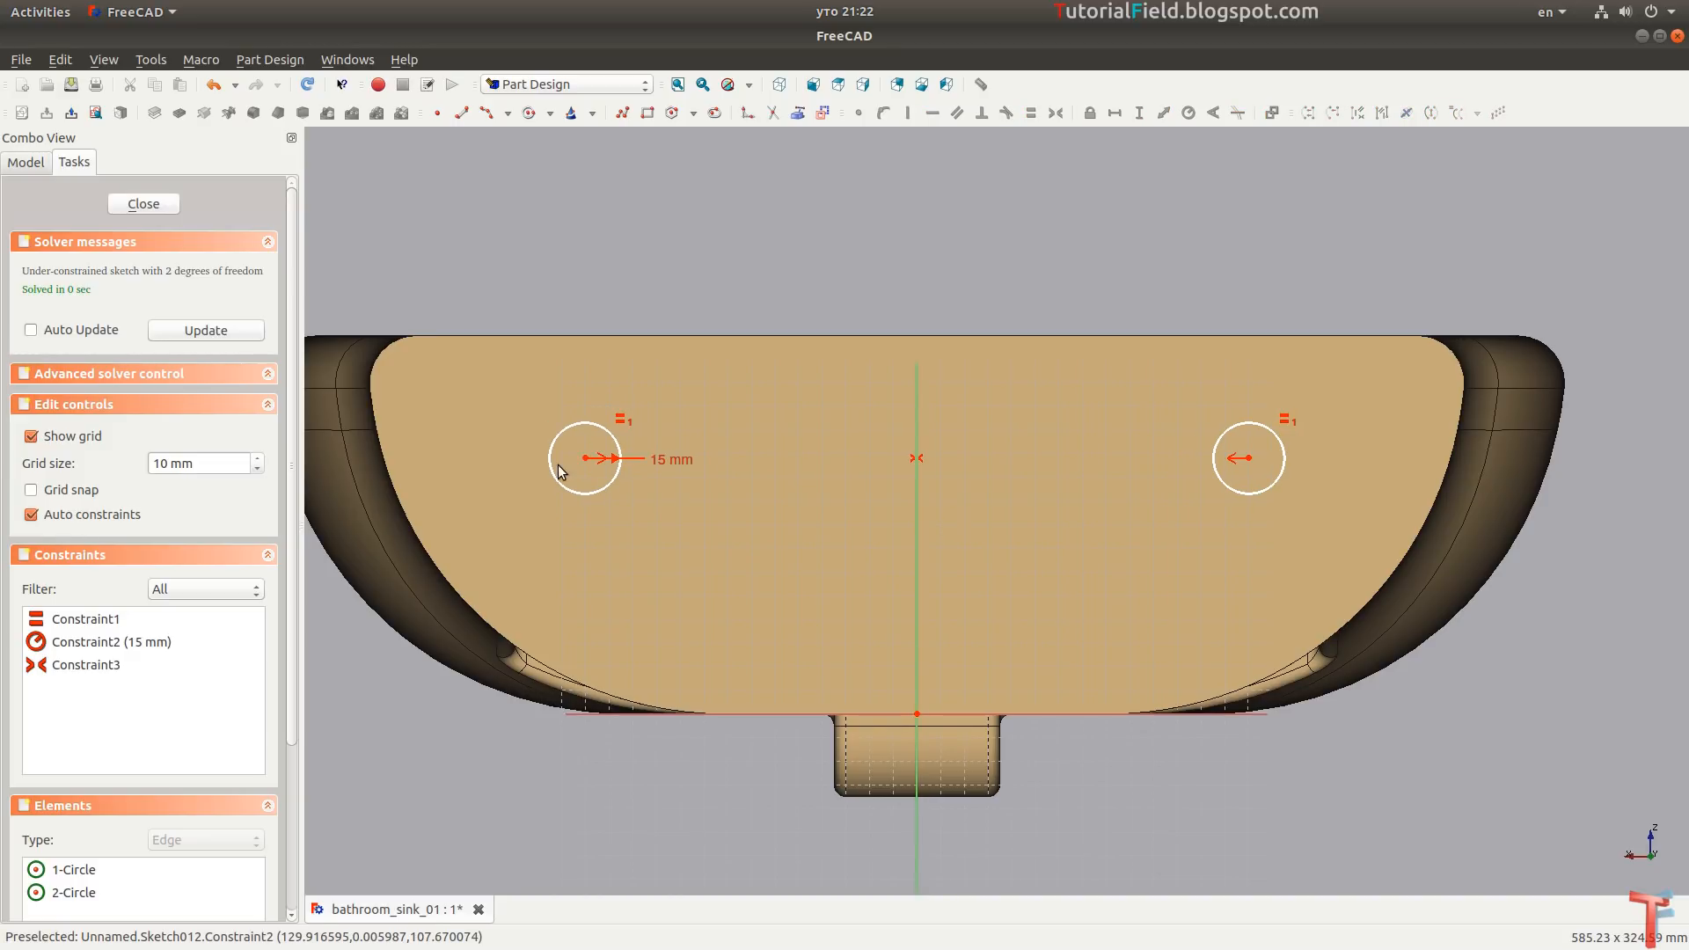
left_click(586, 458)
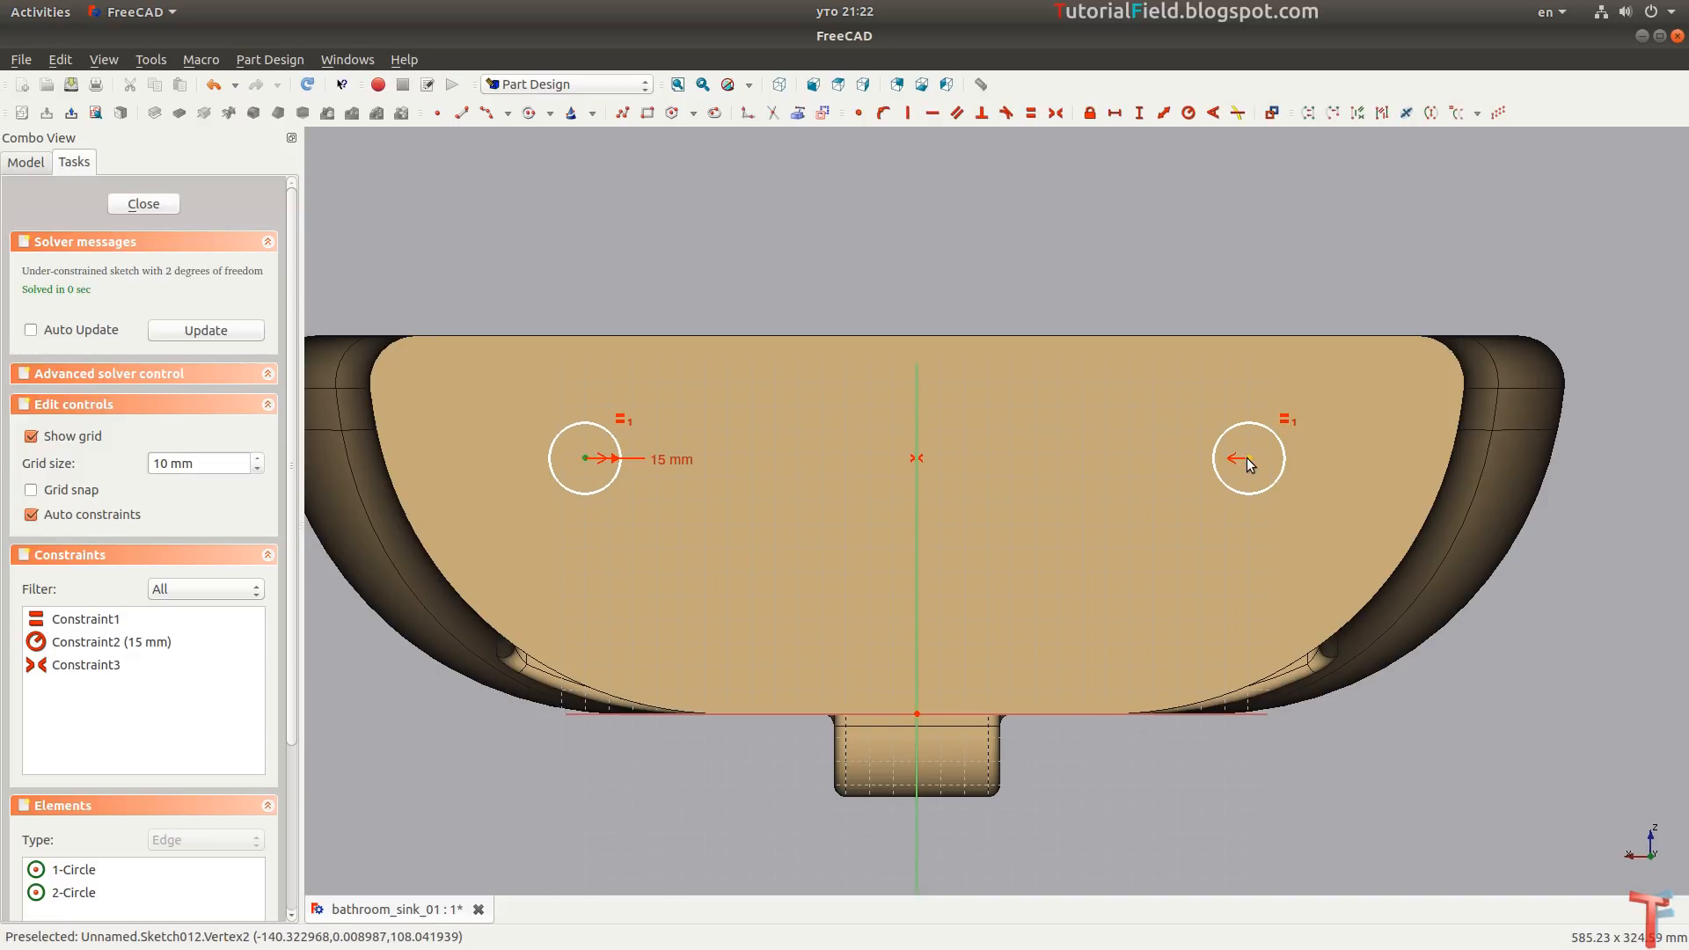
type("l")
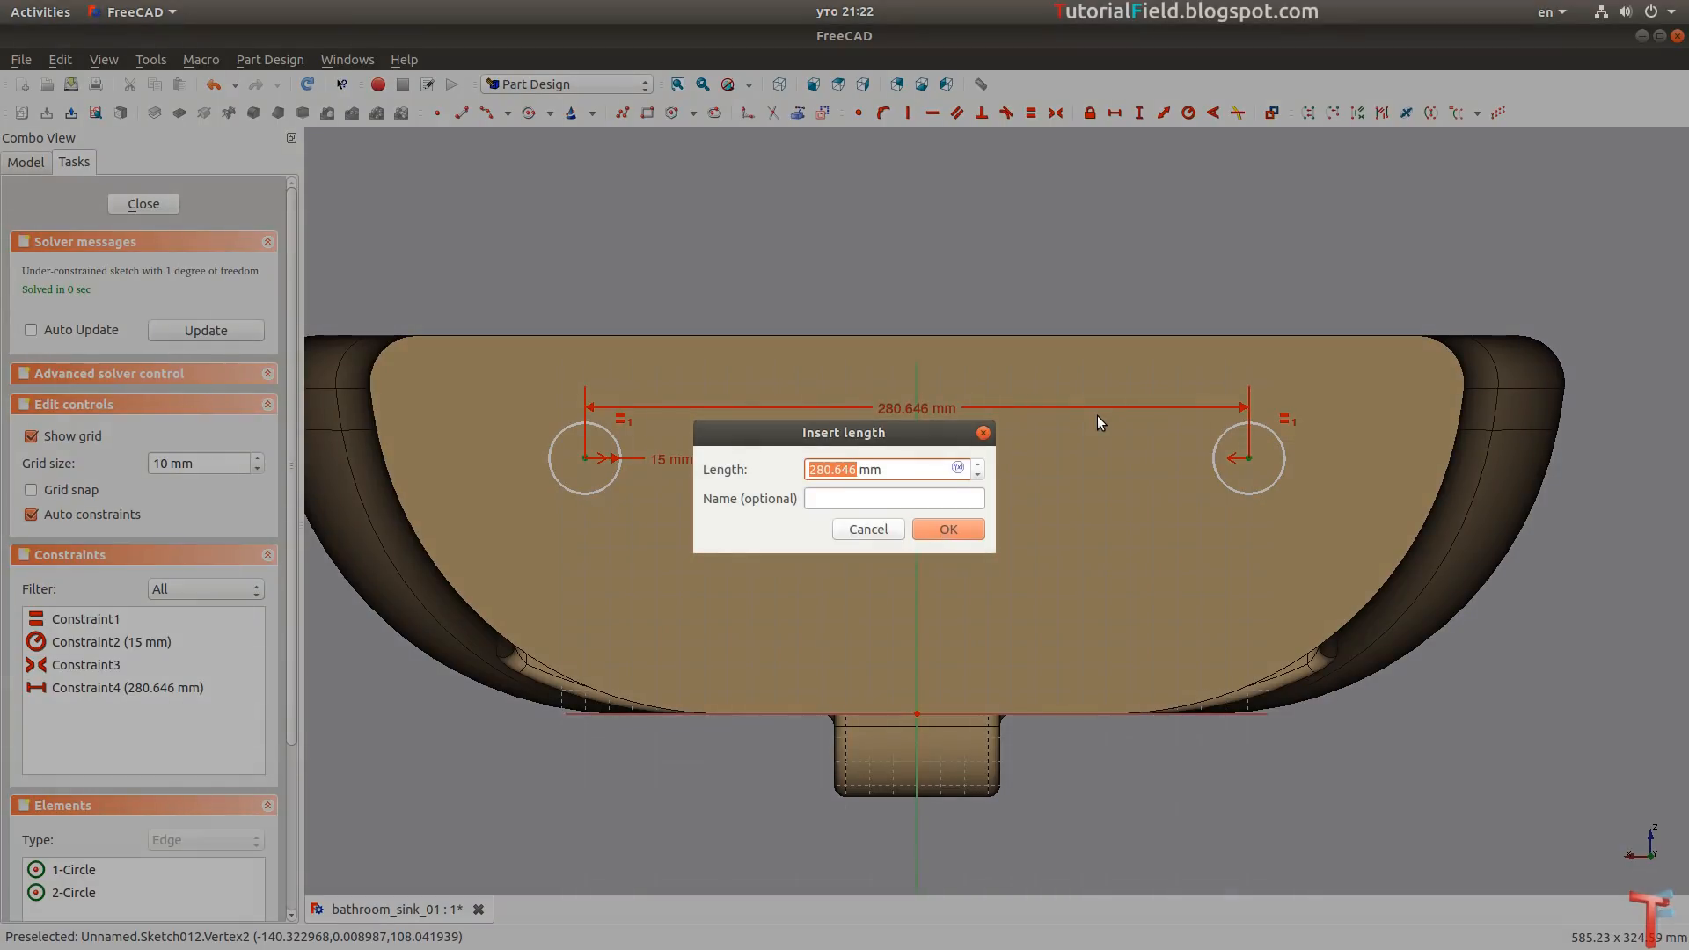
type("280")
key("Return")
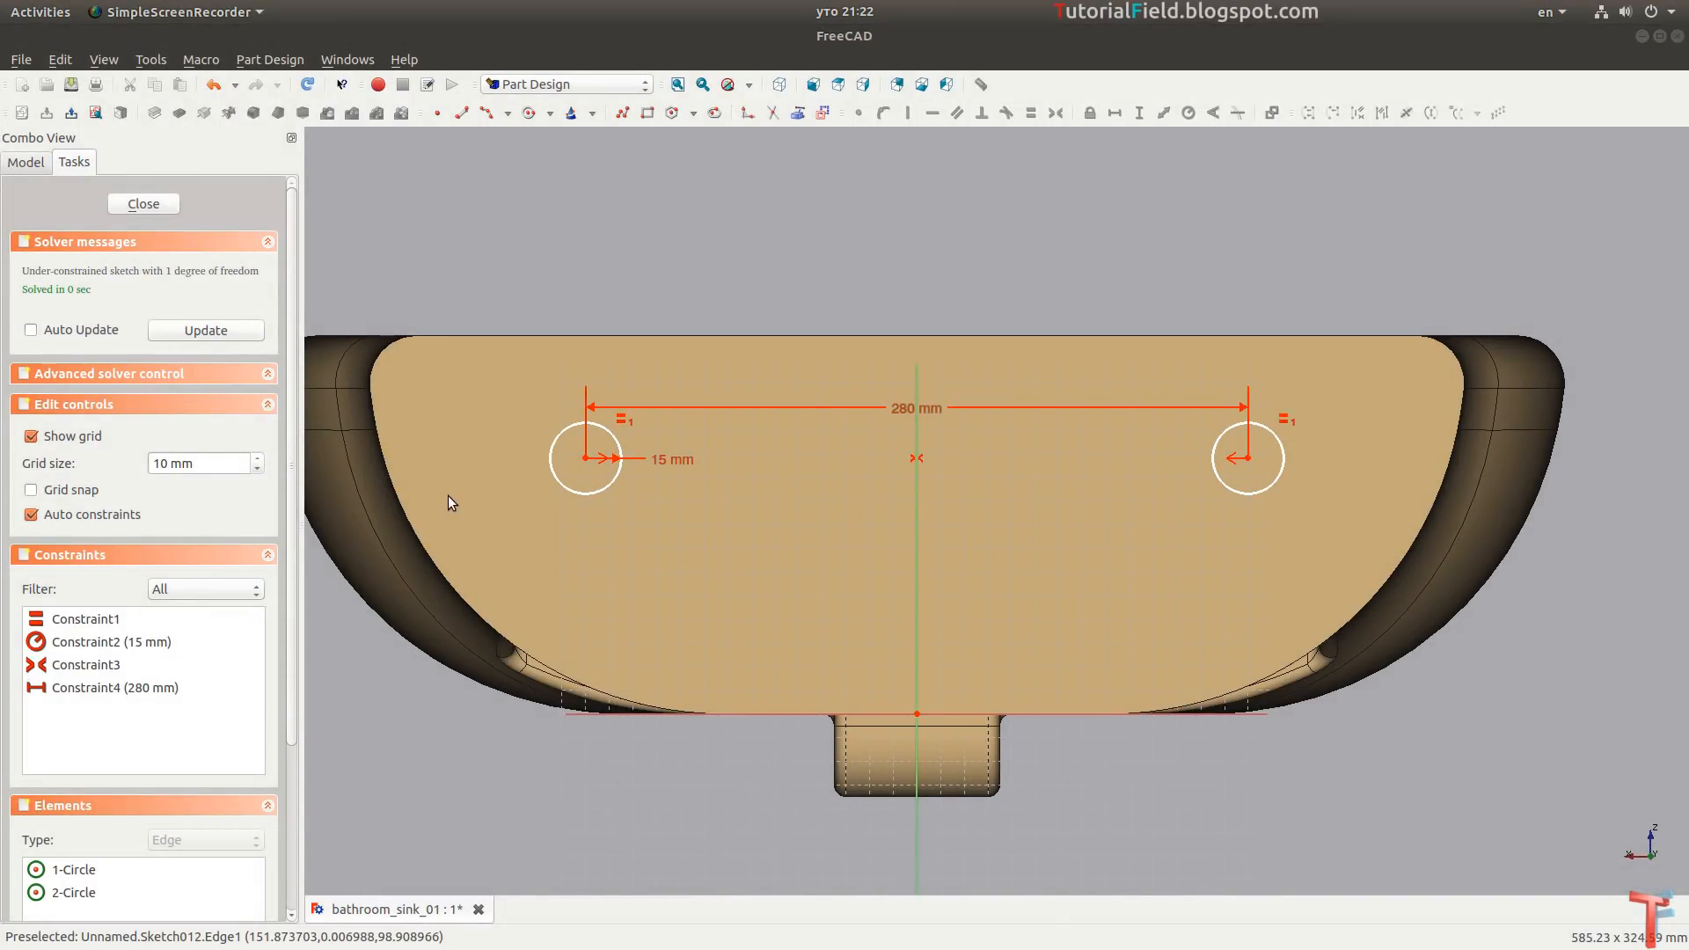
Set the circle centres' vertical distance to 100 mm above the sketch origin and close the sketch.
left_click(585, 458)
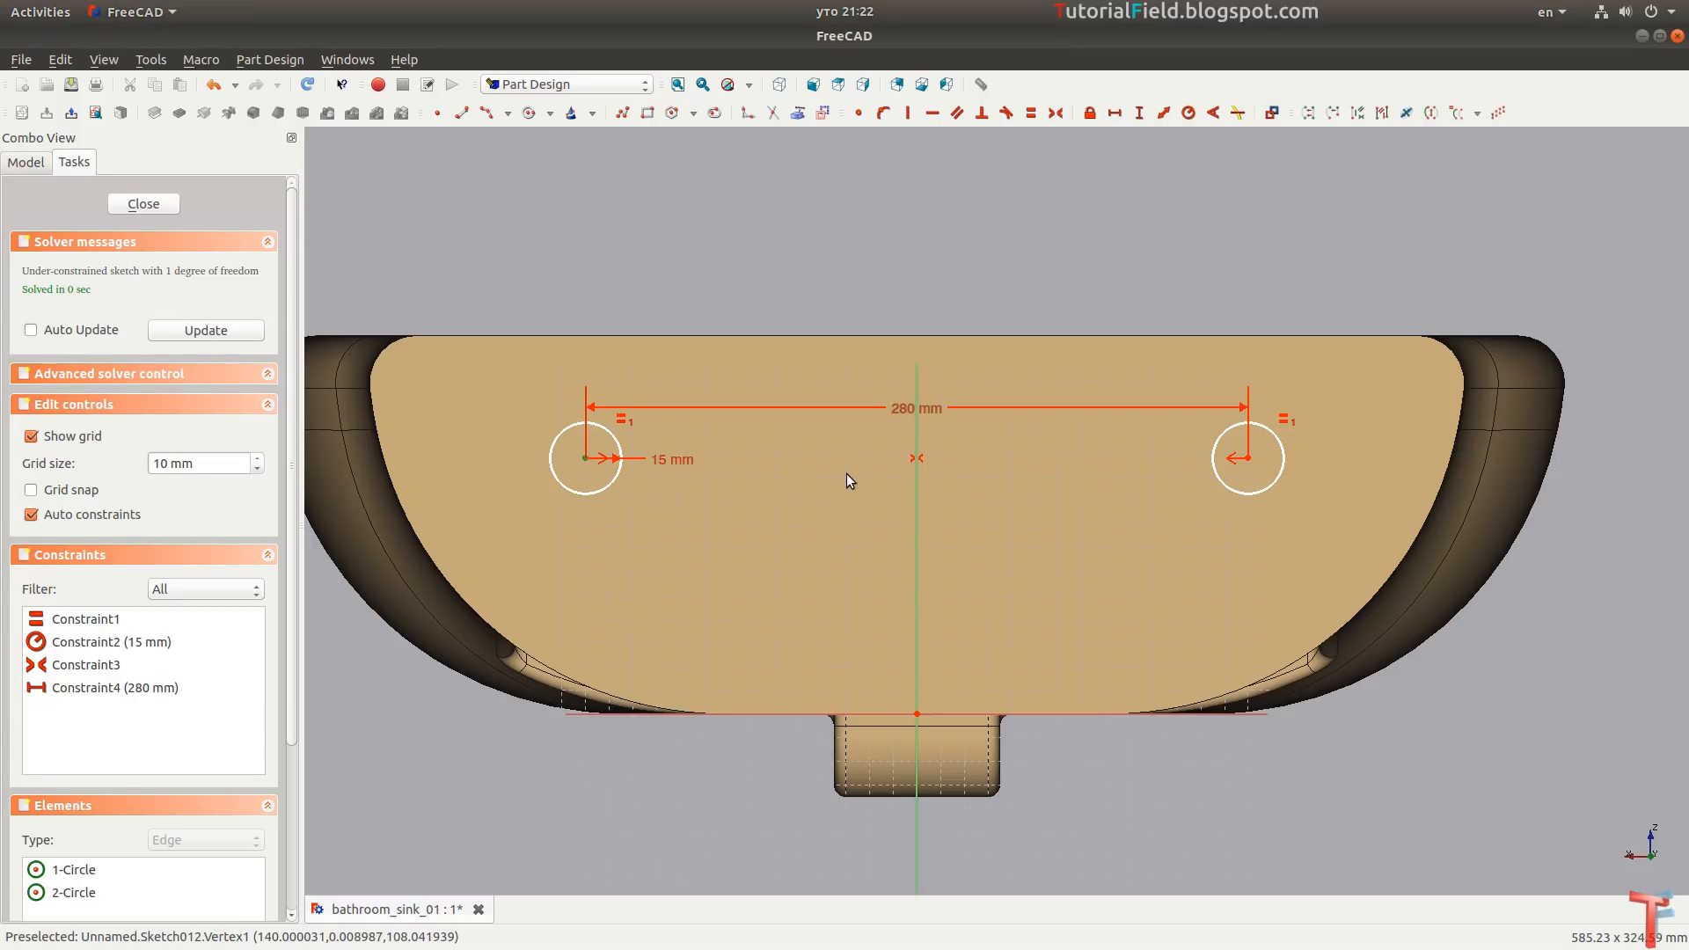
key("shift+v")
type("100")
key("Return")
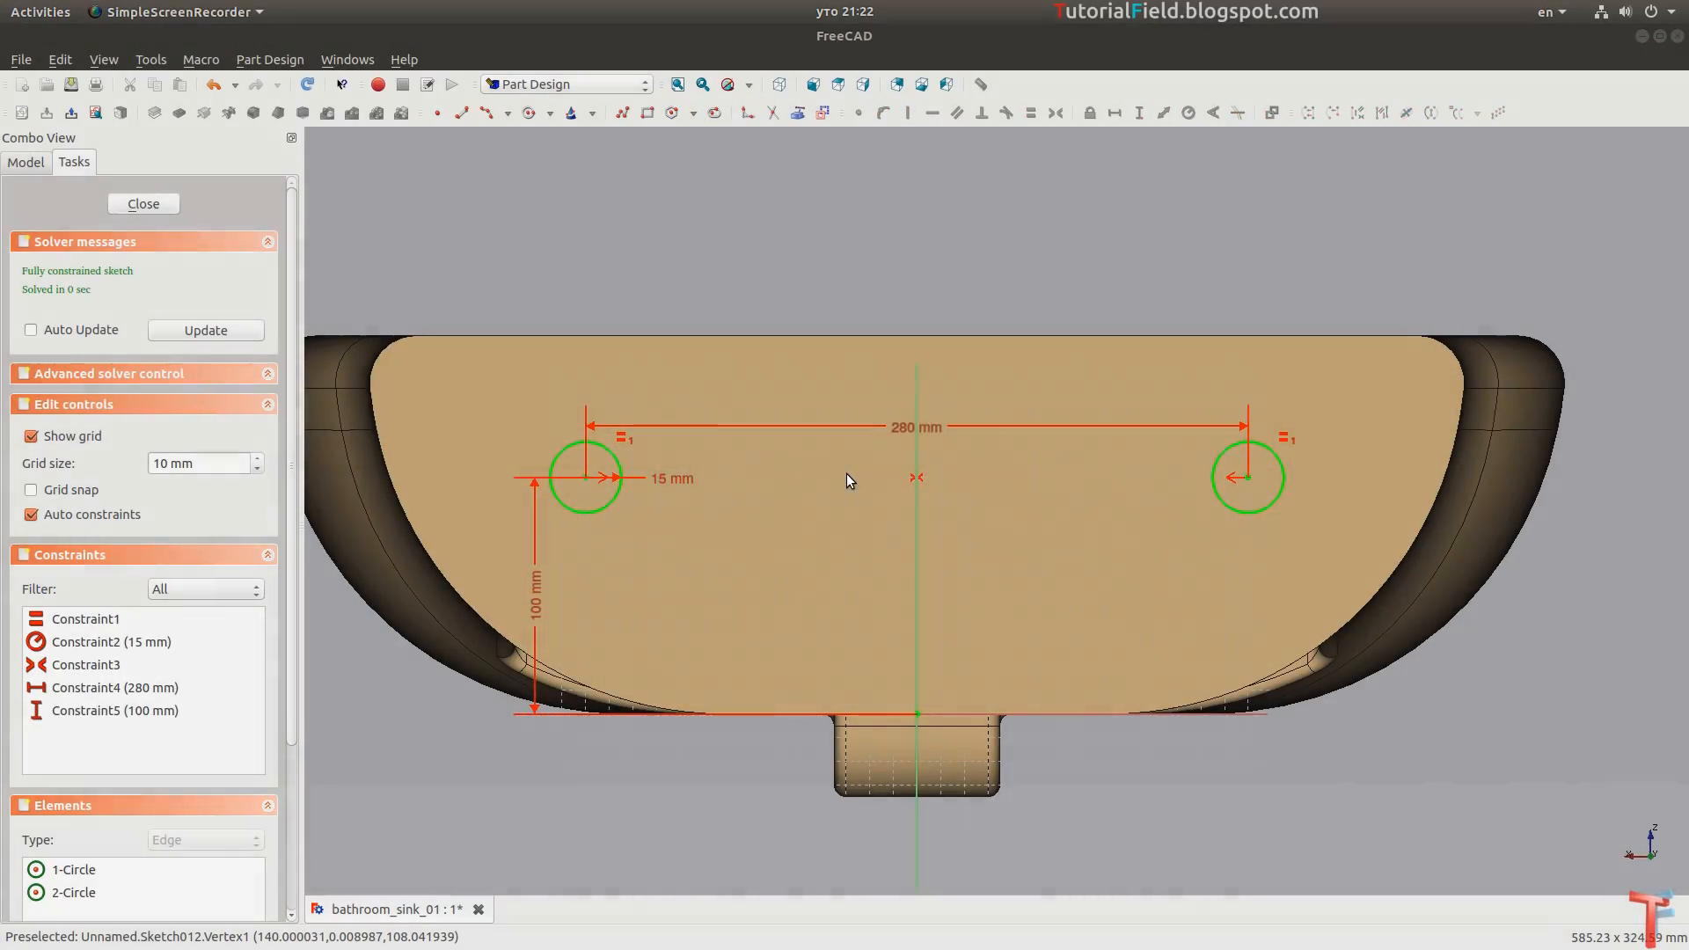
left_click(144, 203)
Start a pocket from the two circles with a length of 10 mm and inspect the recess behind the back wall.
mouse_move(991, 599)
middle_mouse_down()
mouse_move(873, 461)
mouse_move(1044, 622)
mouse_move(680, 453)
middle_mouse_up()
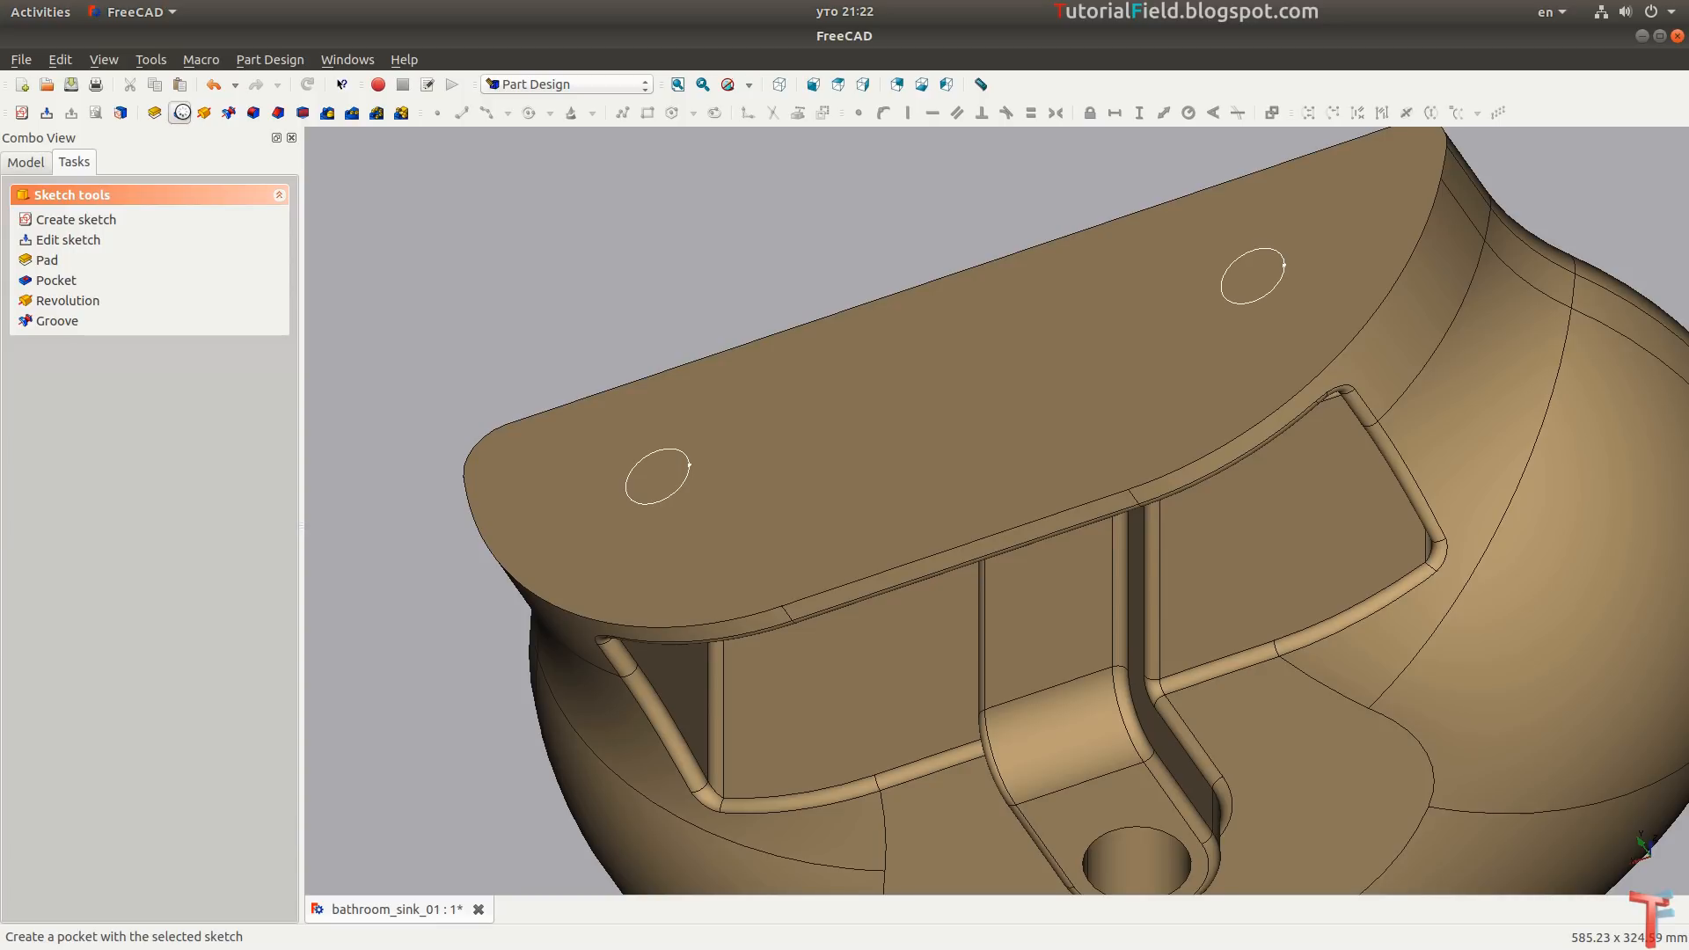
left_click(181, 113)
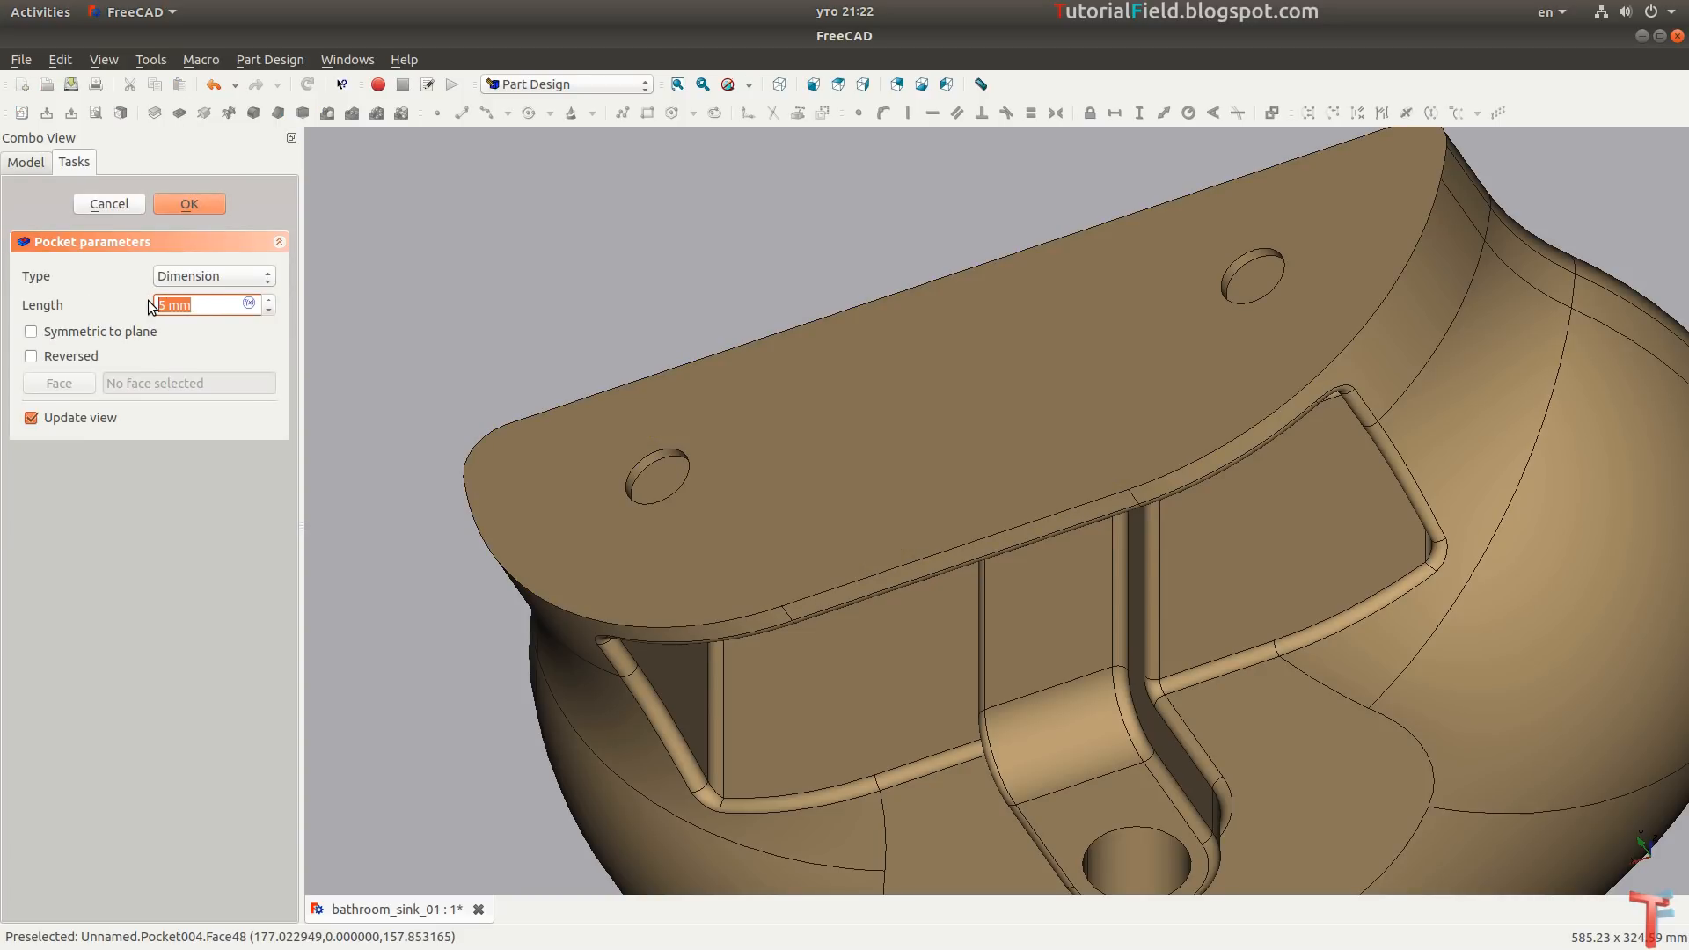
type("10")
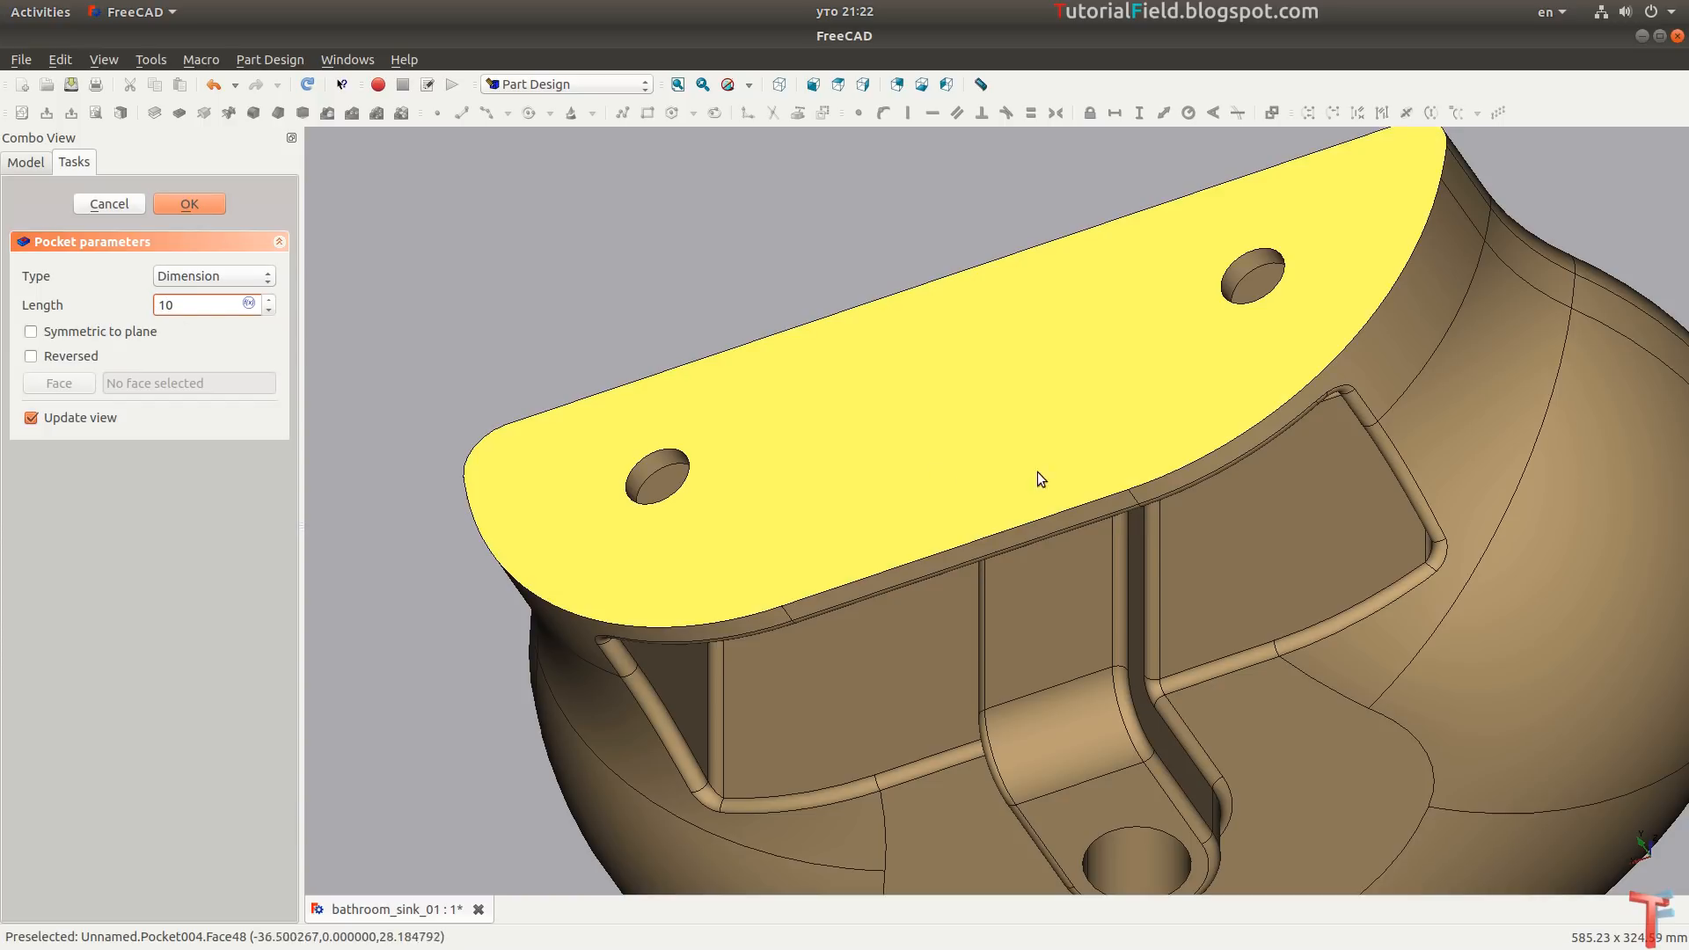
middle_click_drag(865, 432, 728, 437)
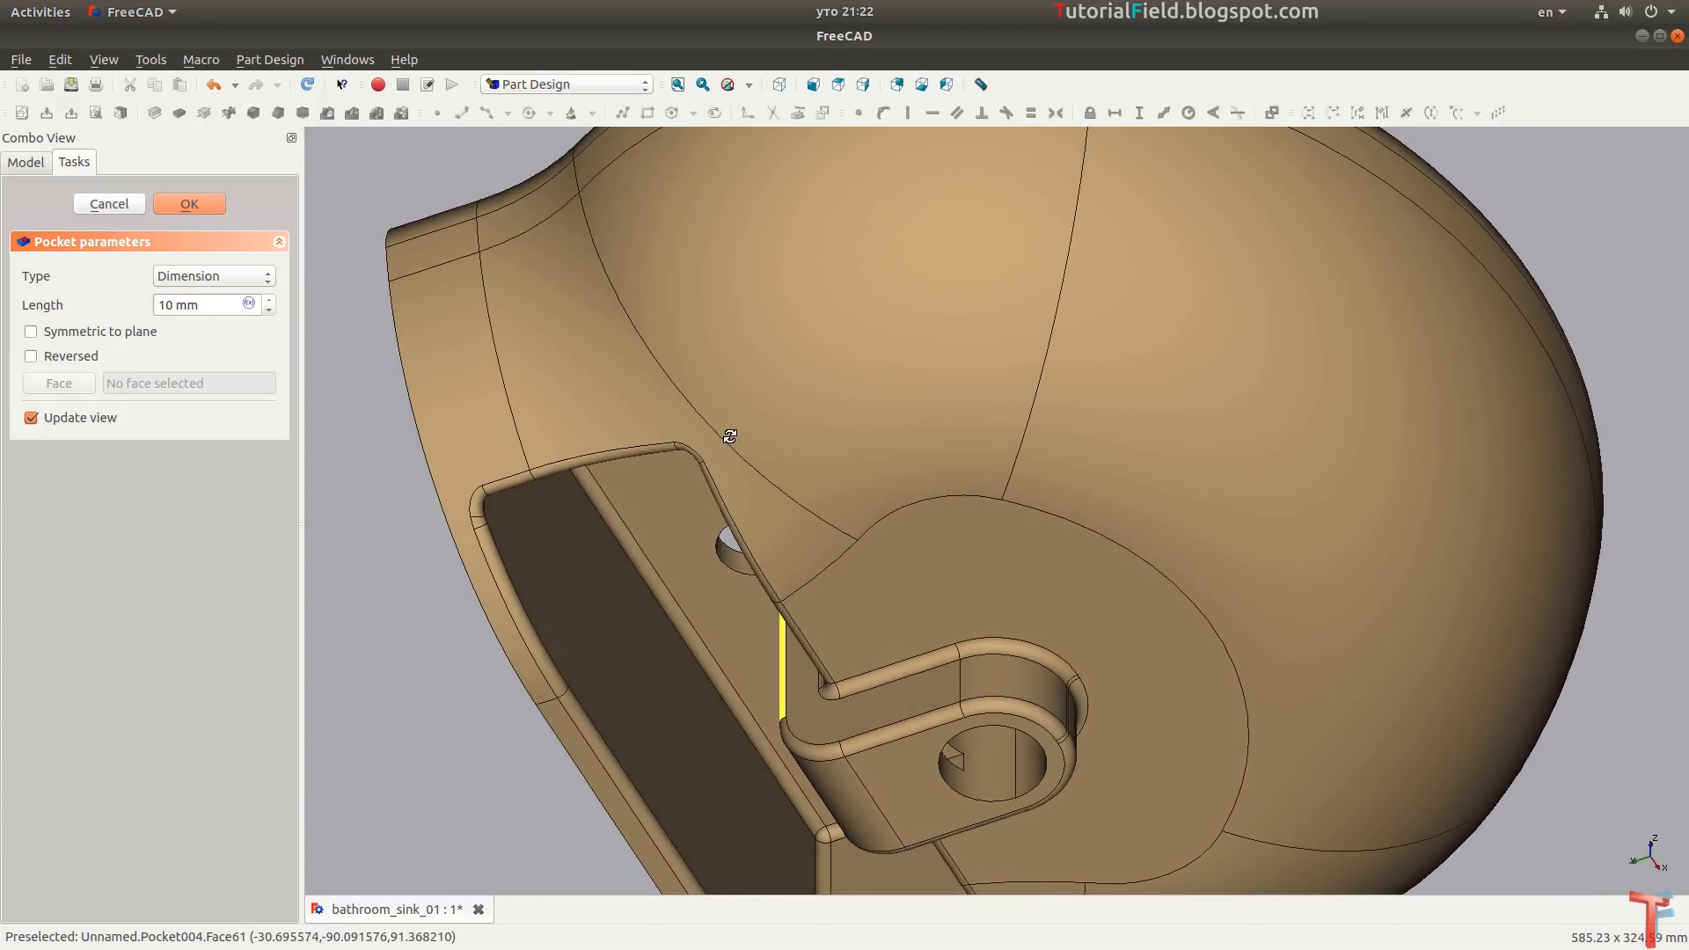
middle_click_drag(714, 577, 785, 429)
scroll(711, 470, "up", 1)
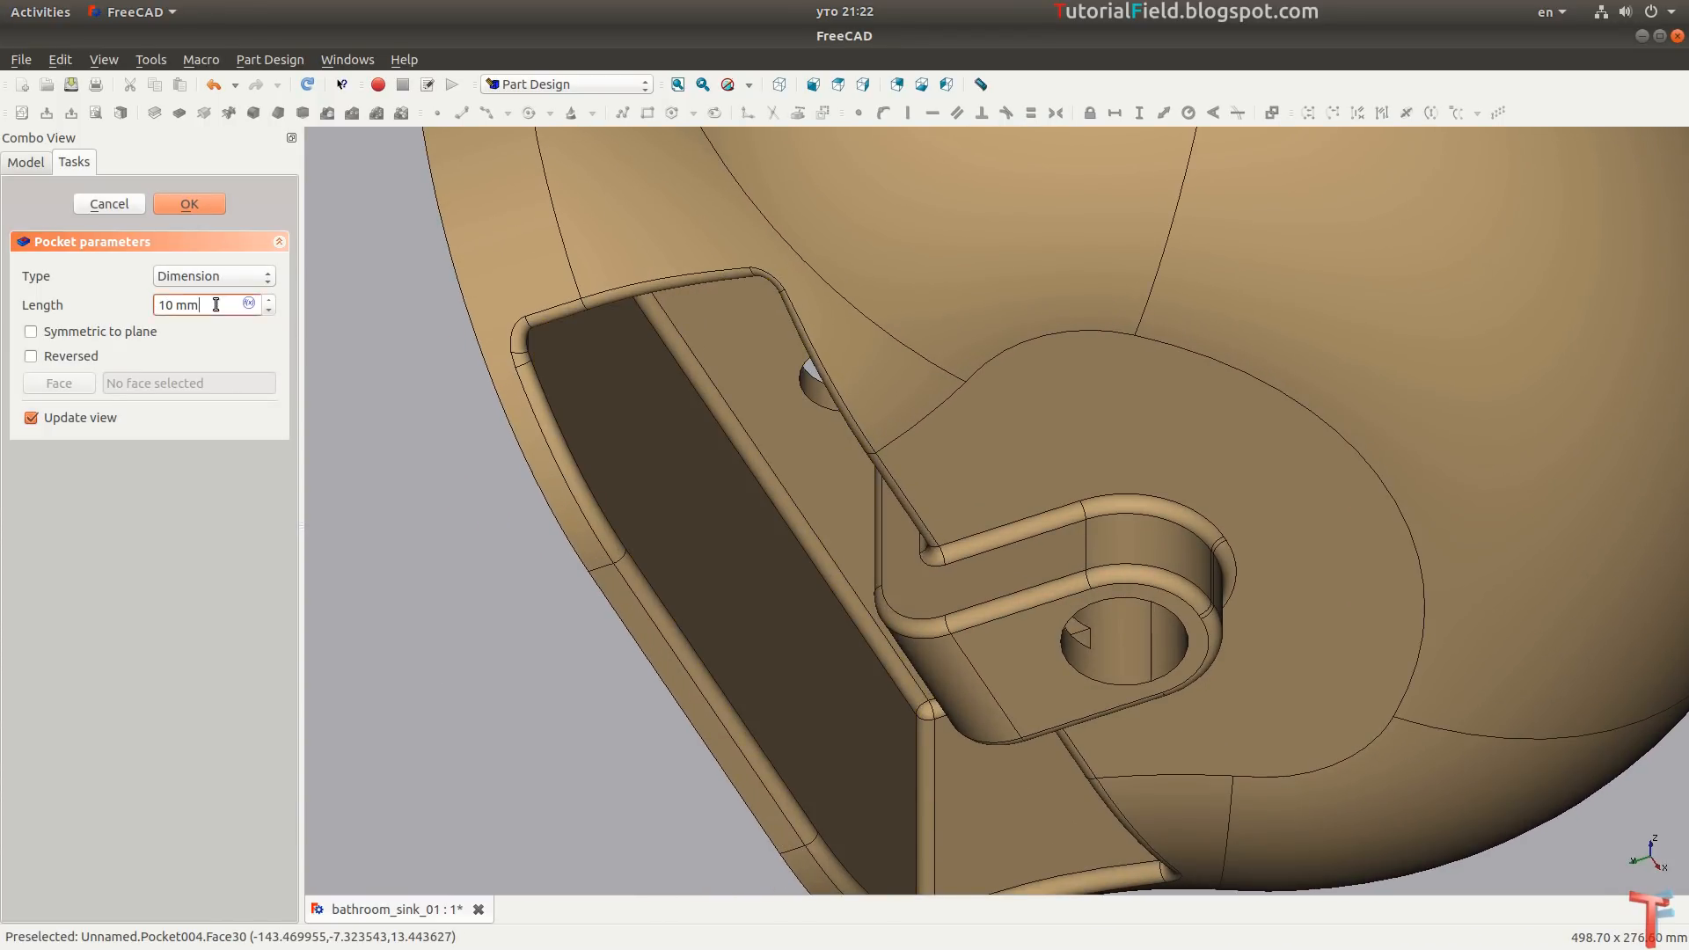
Set the pocket length to 20 mm, check both holes from below and behind, apply it and return to an axonometric view.
left_click(153, 307)
type("20")
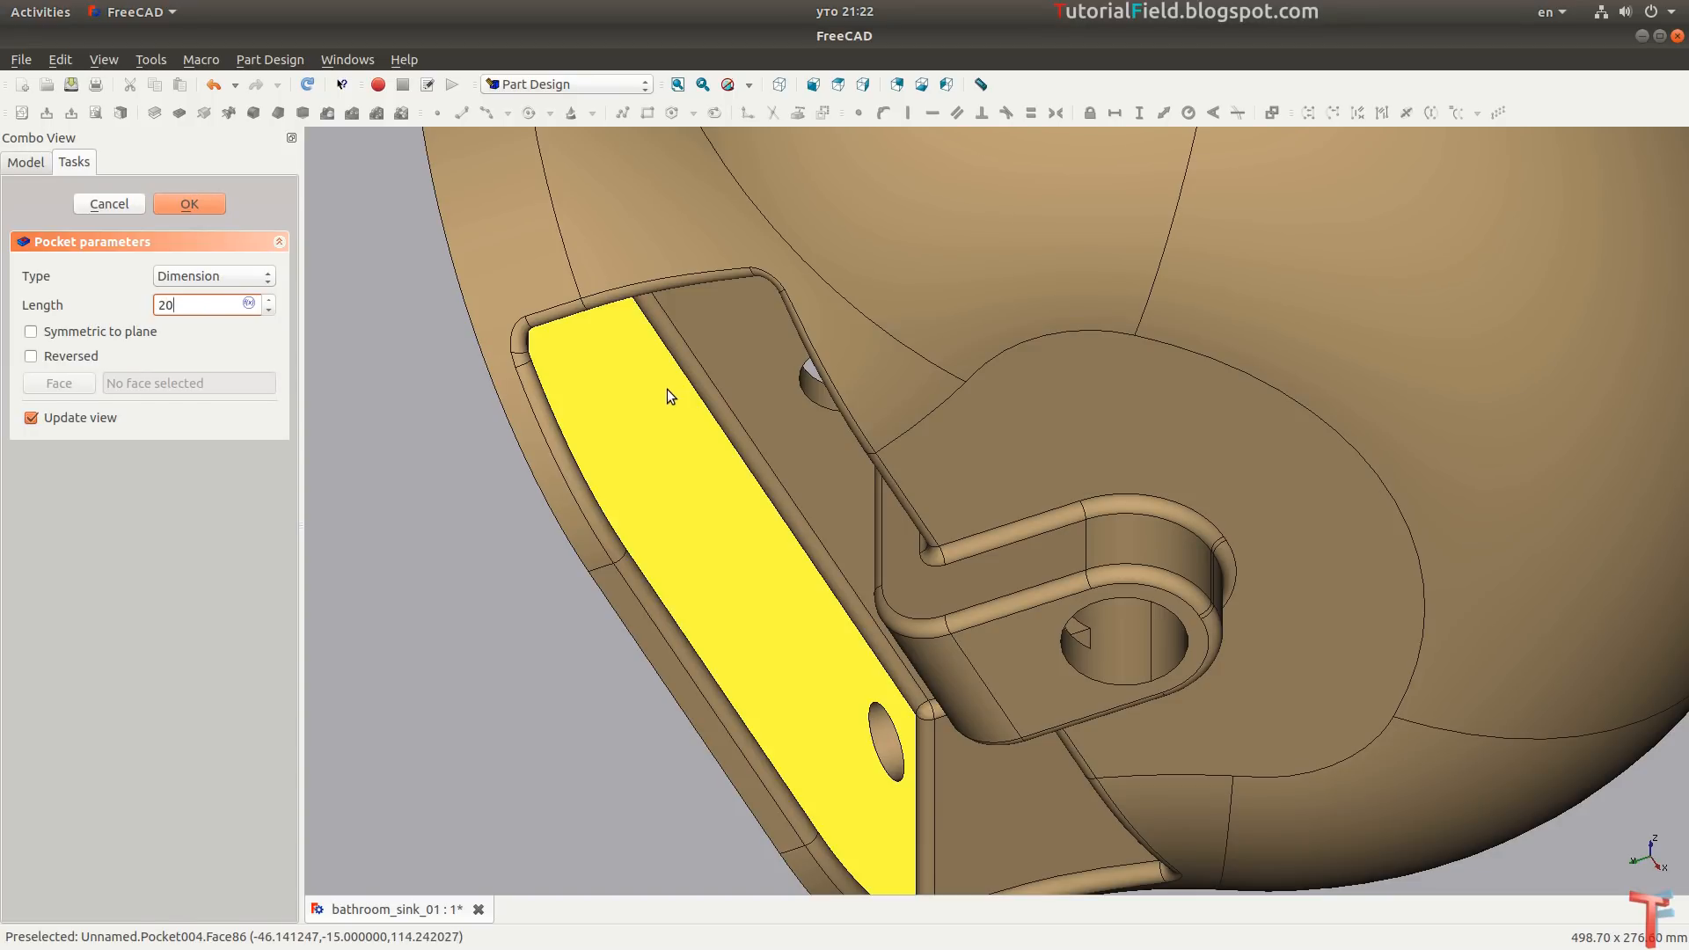
middle_click_drag(556, 341, 404, 351)
middle_click_drag(953, 564, 1095, 508)
middle_click_drag(1047, 561, 928, 503)
key("v")
key("p")
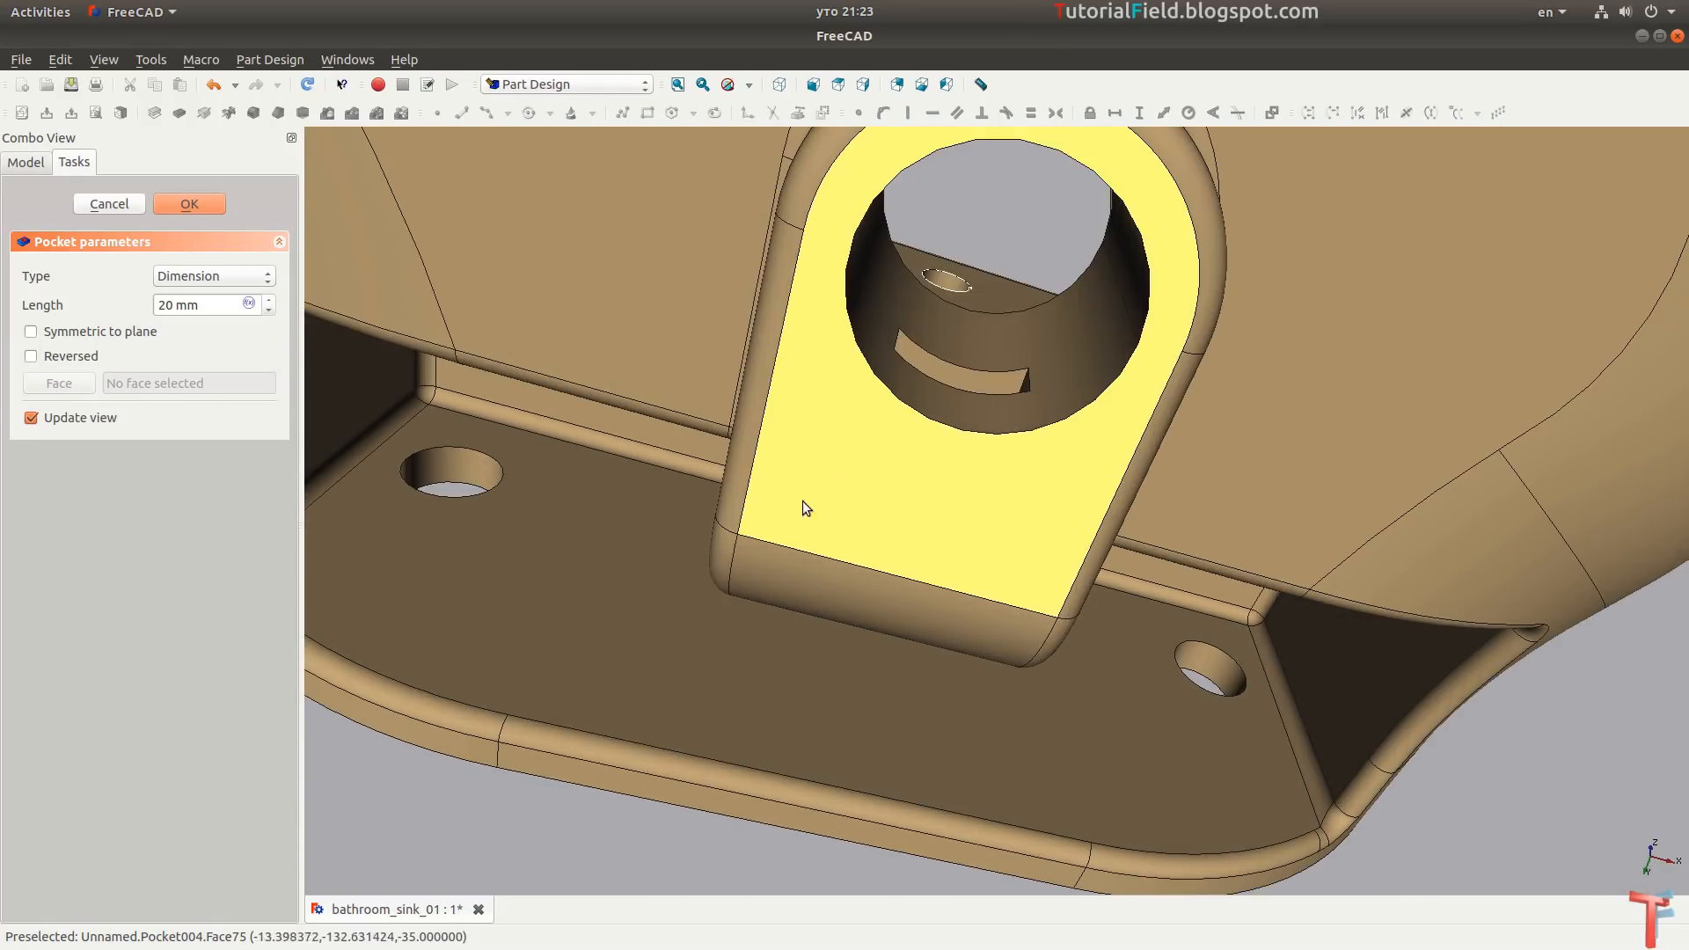
middle_click_drag(687, 480, 999, 554)
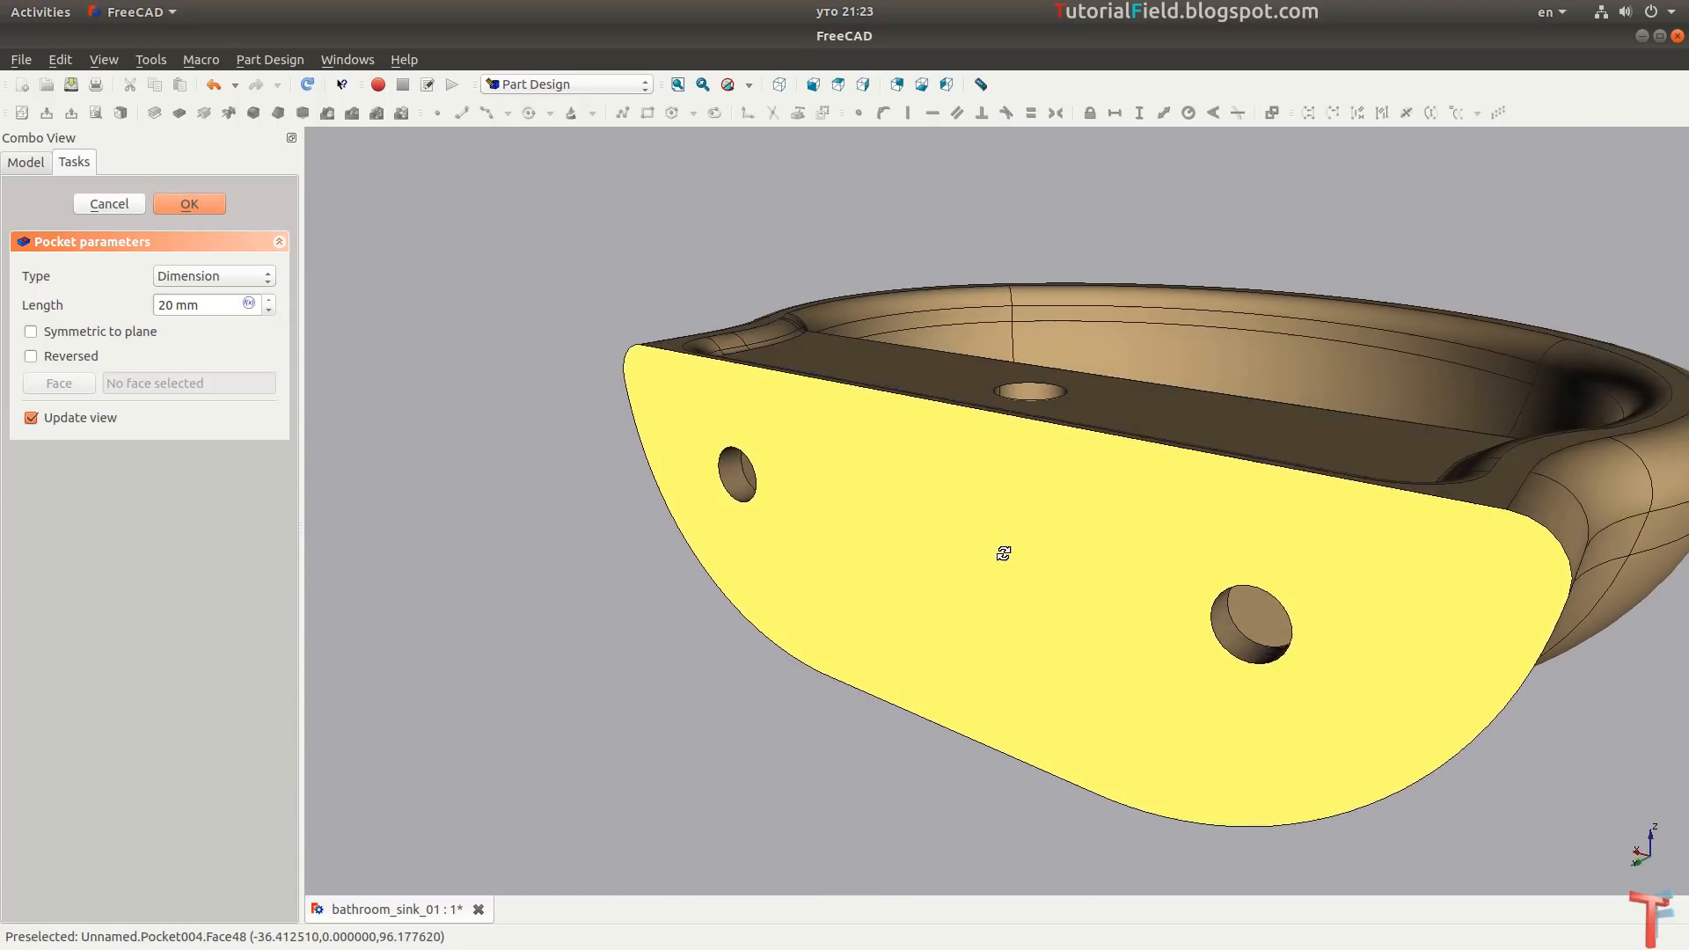
left_click(192, 208)
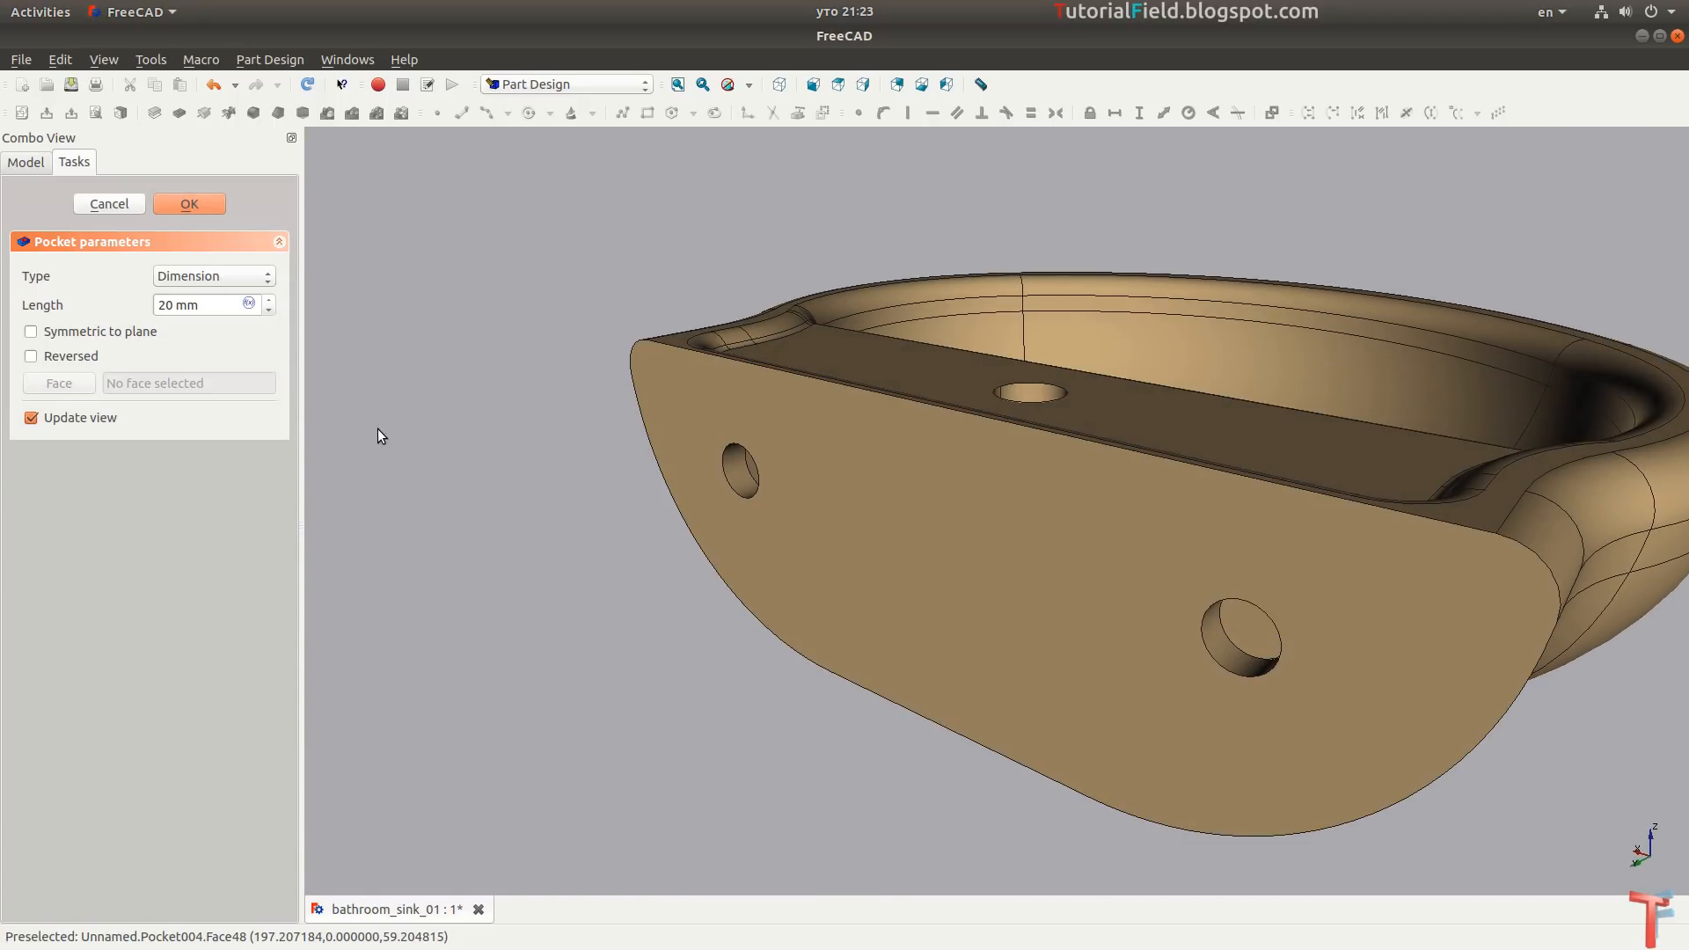
middle_click_drag(389, 443, 768, 575)
key("0")
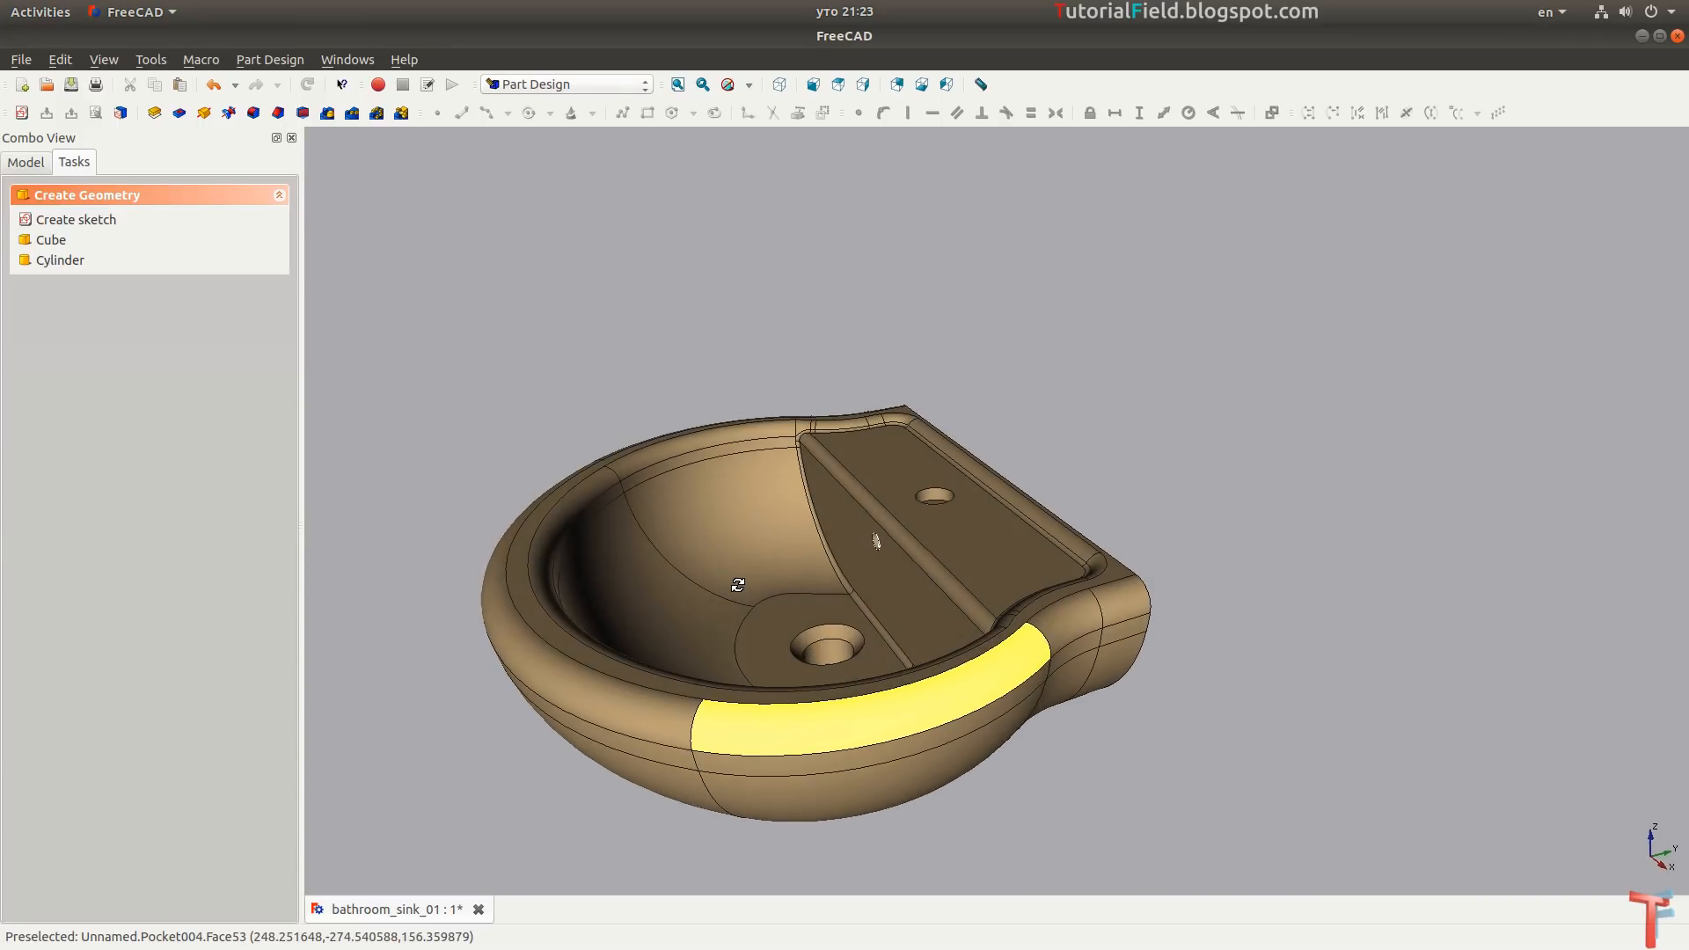
Show the whole sink in an orthographic axonometric view and save the document.
left_click(678, 84)
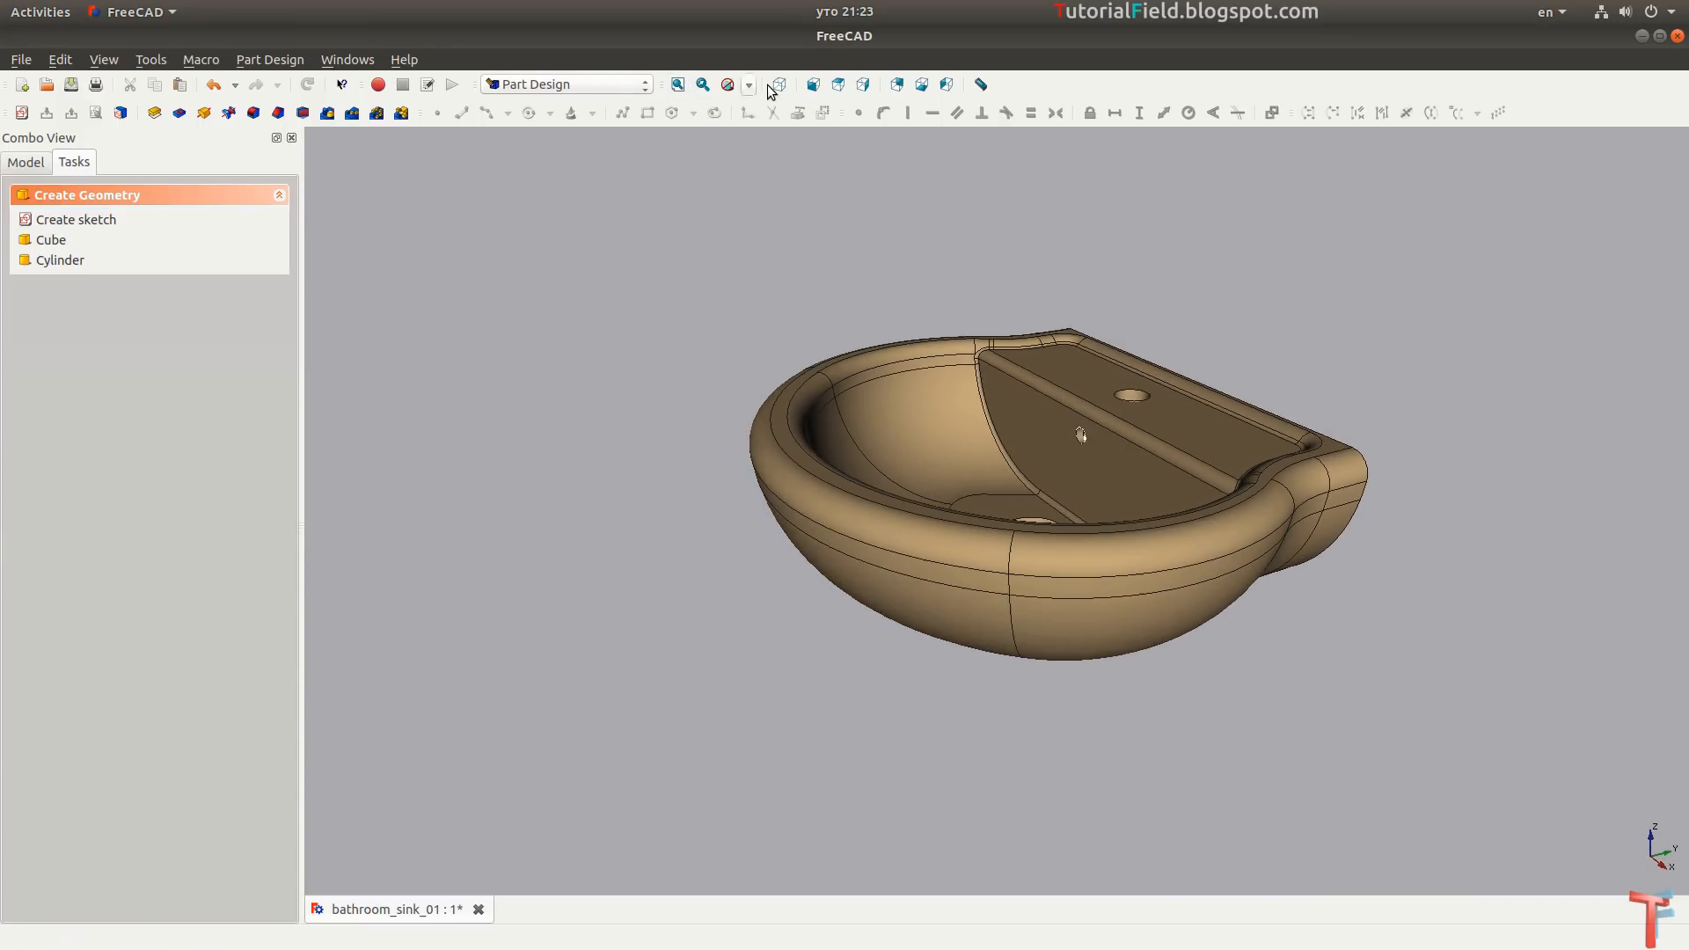
left_click(779, 83)
key("v")
key("o")
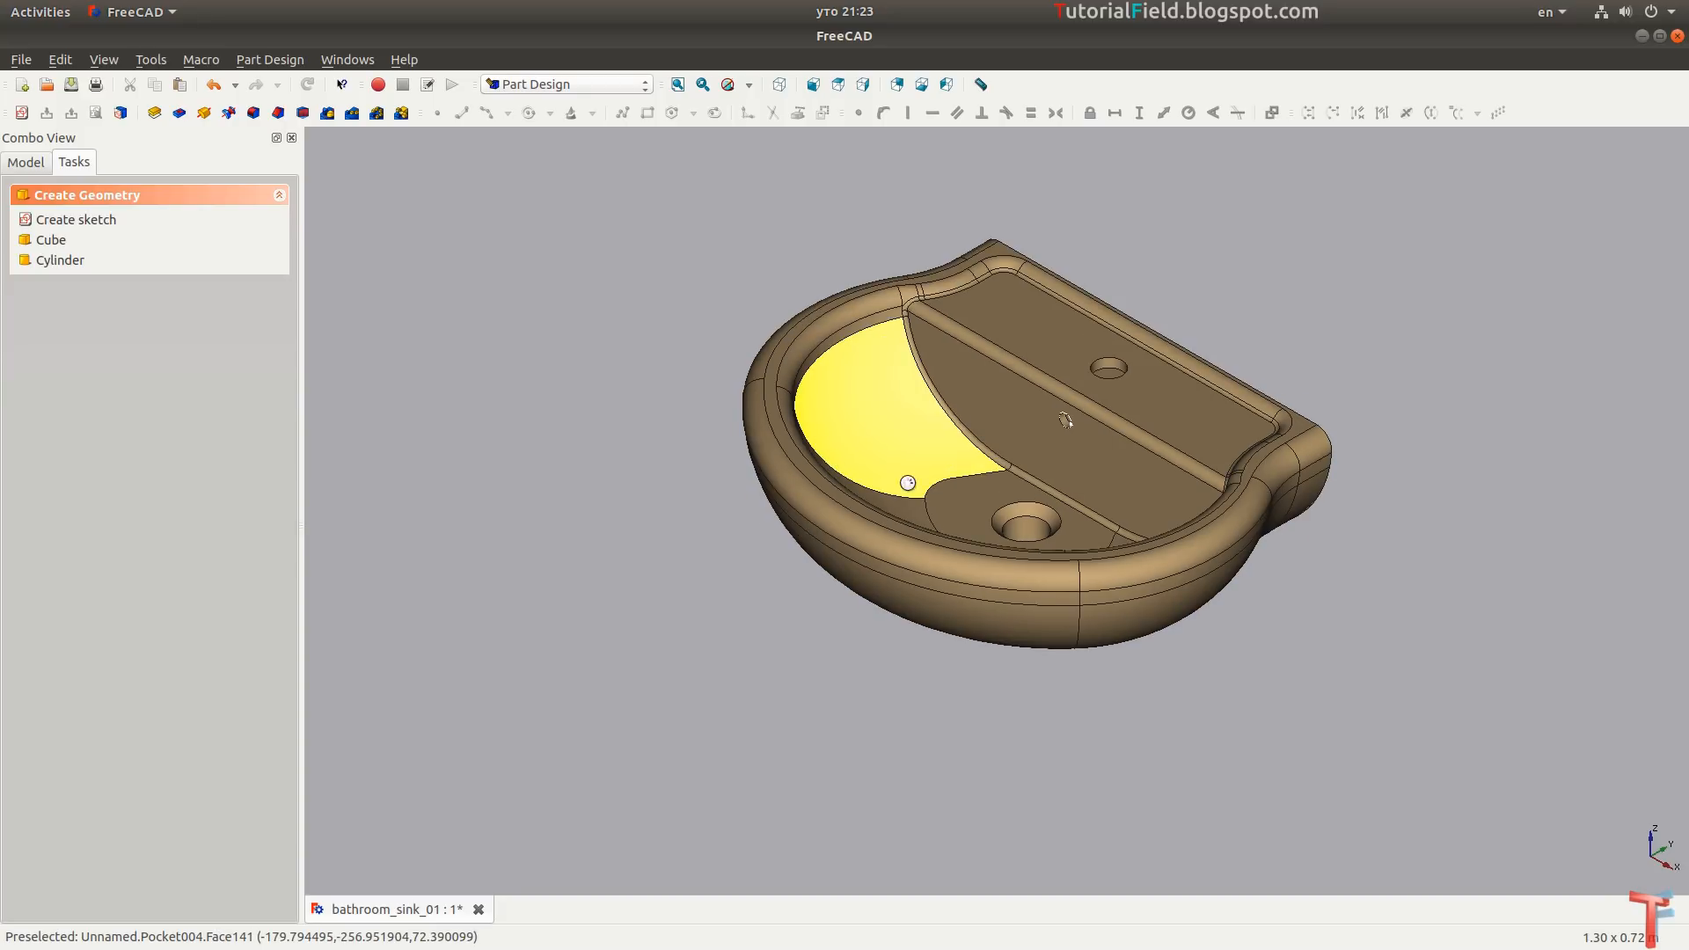
key("ctrl+s")
key("alt+Tab")
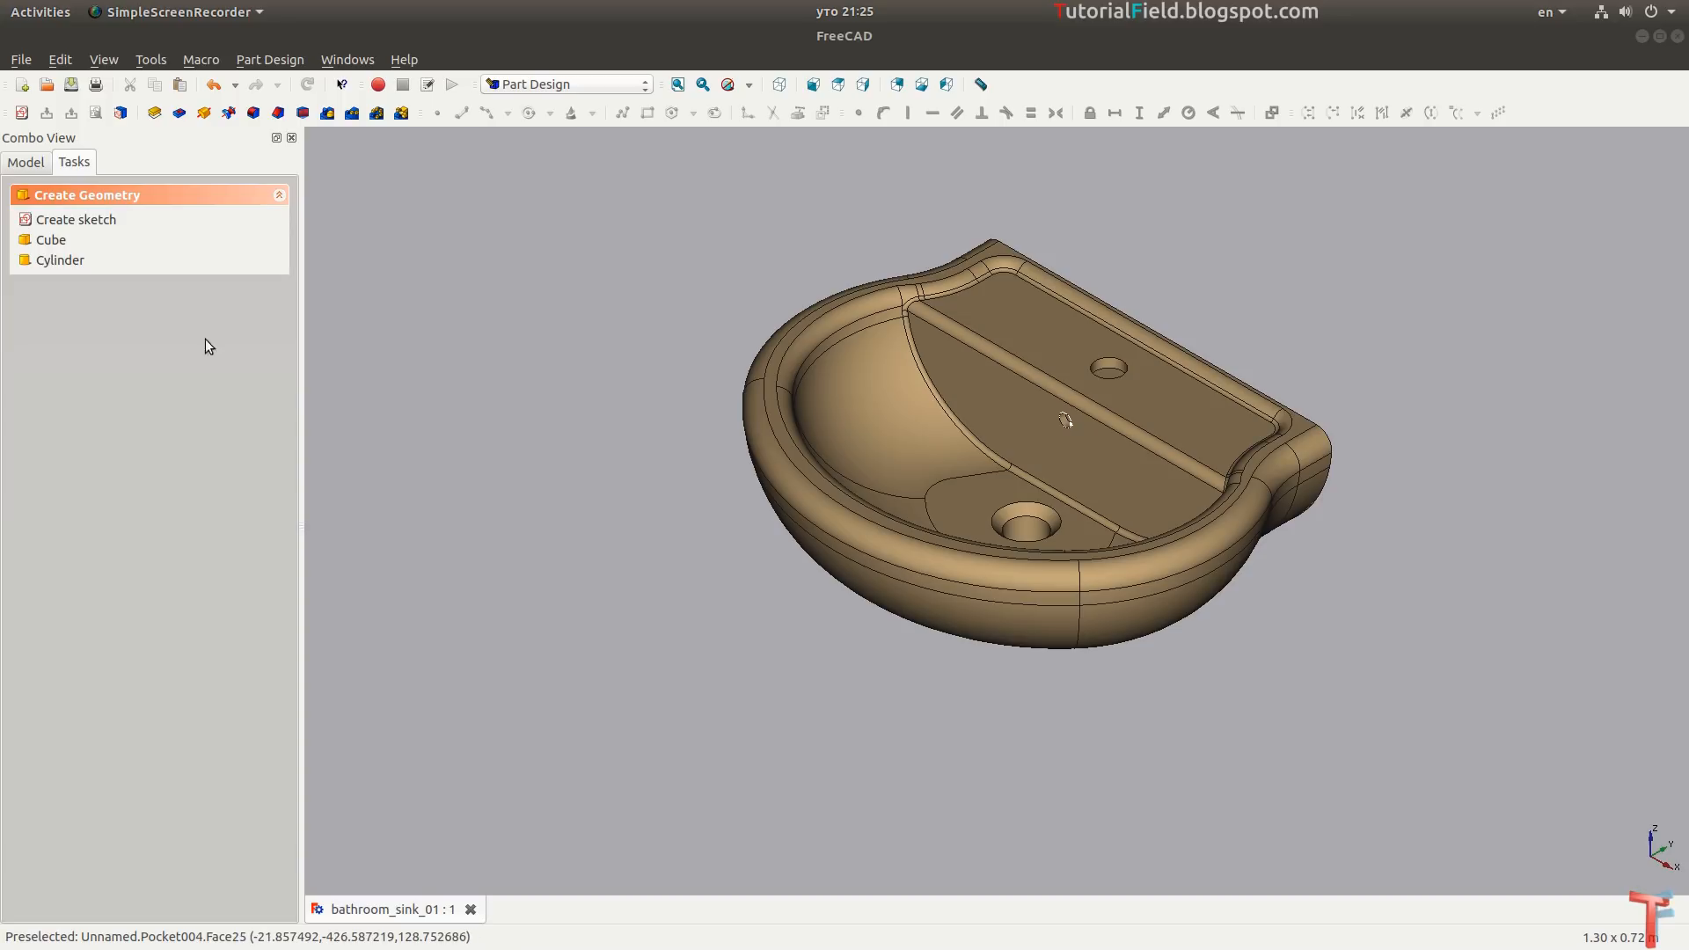
Set the shape colour of the final pocket feature to white in its display properties.
left_click(47, 166)
right_click(92, 328)
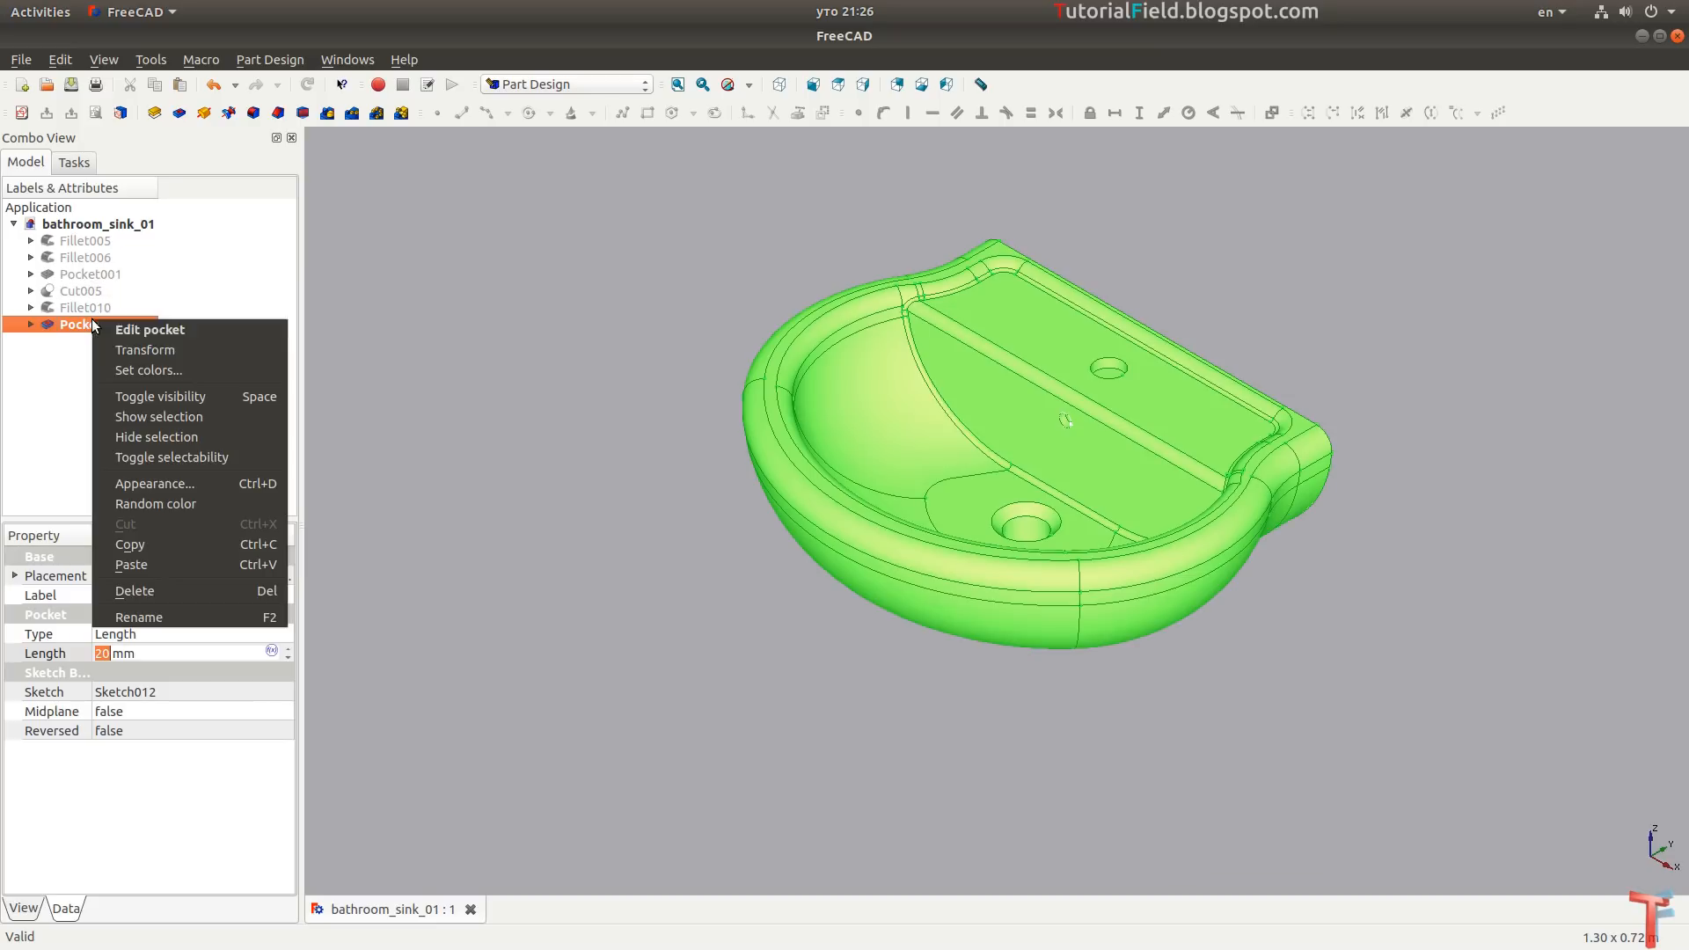
left_click(176, 491)
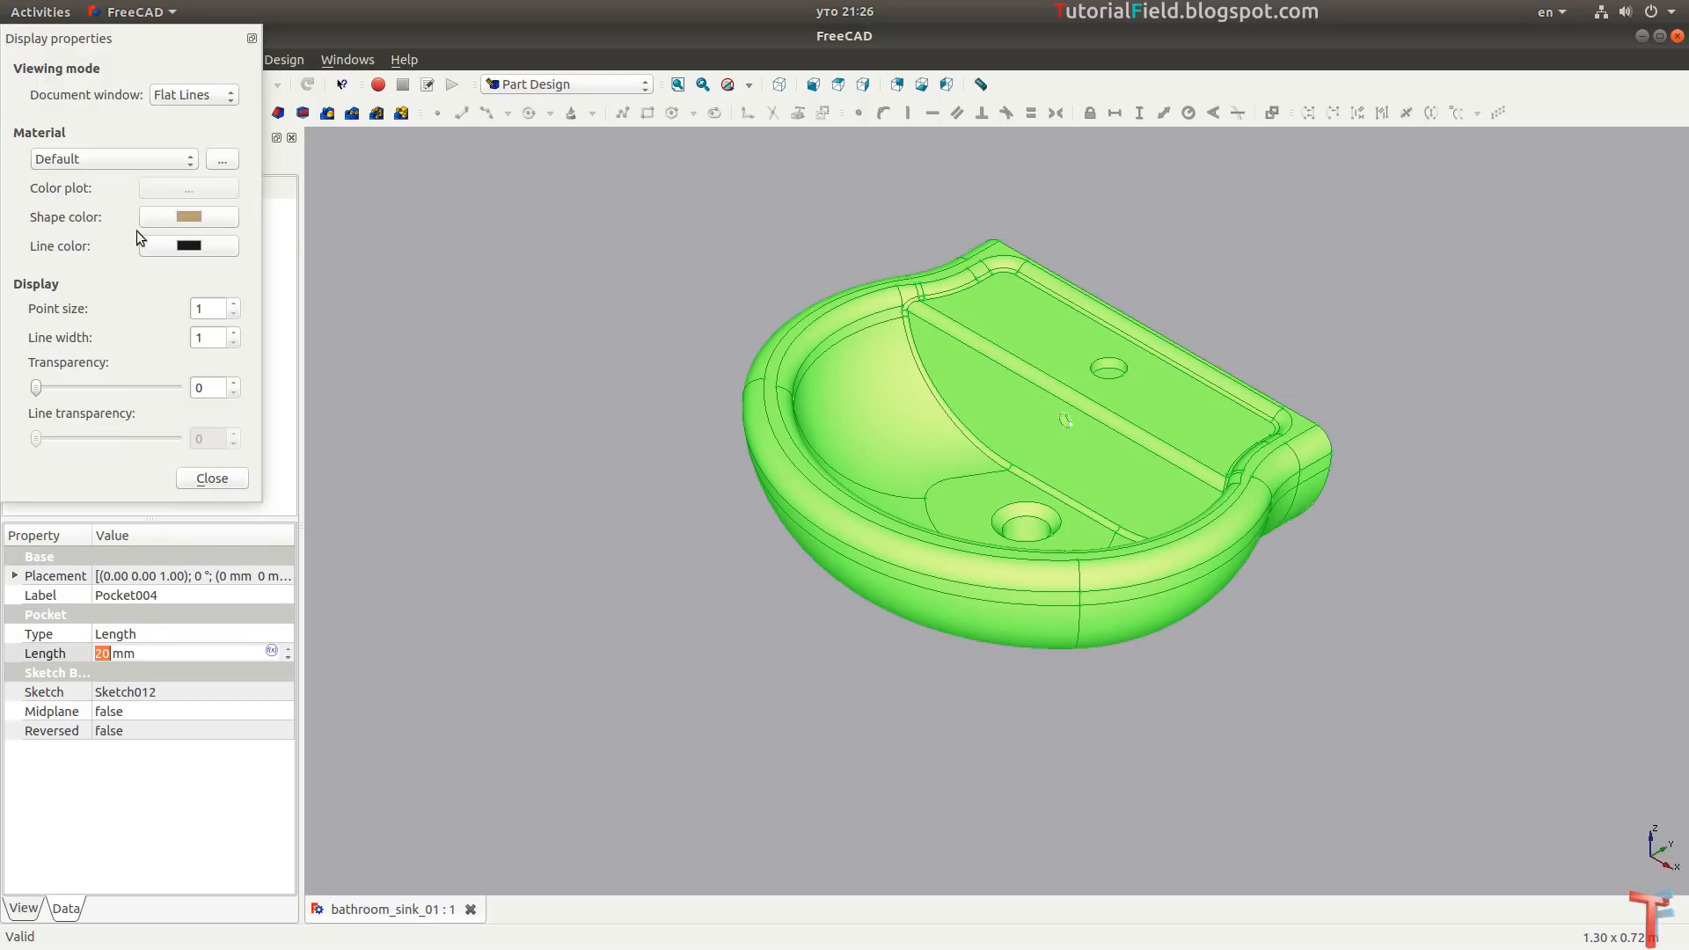
left_click(186, 217)
left_click(195, 236)
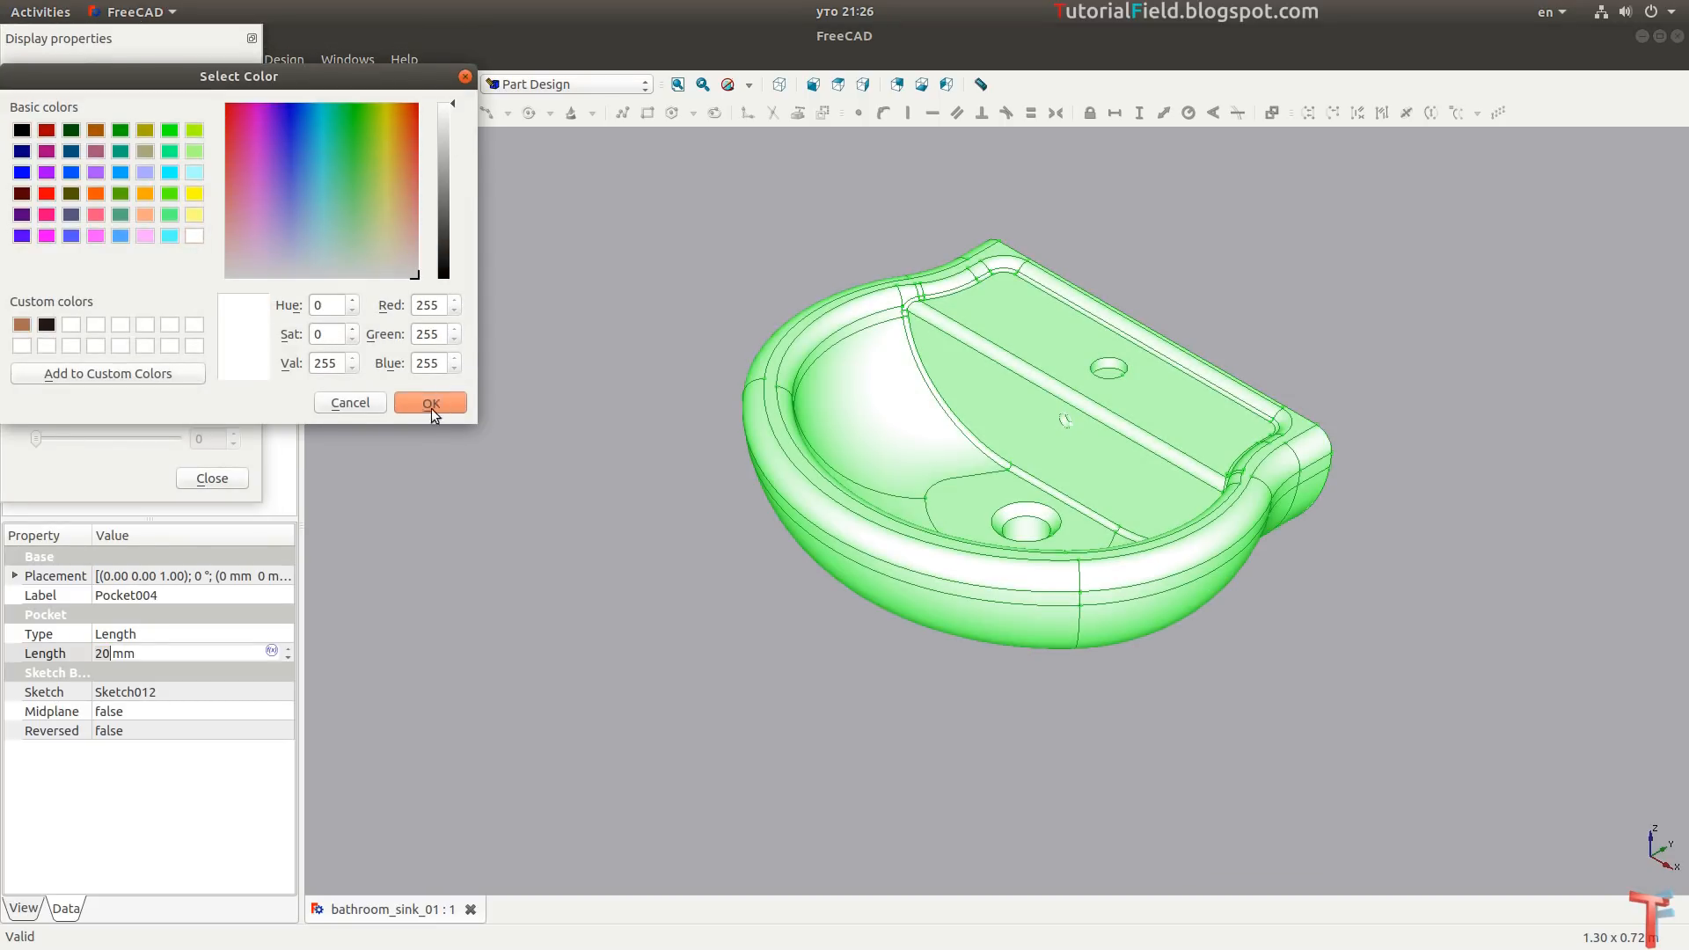
left_click(431, 405)
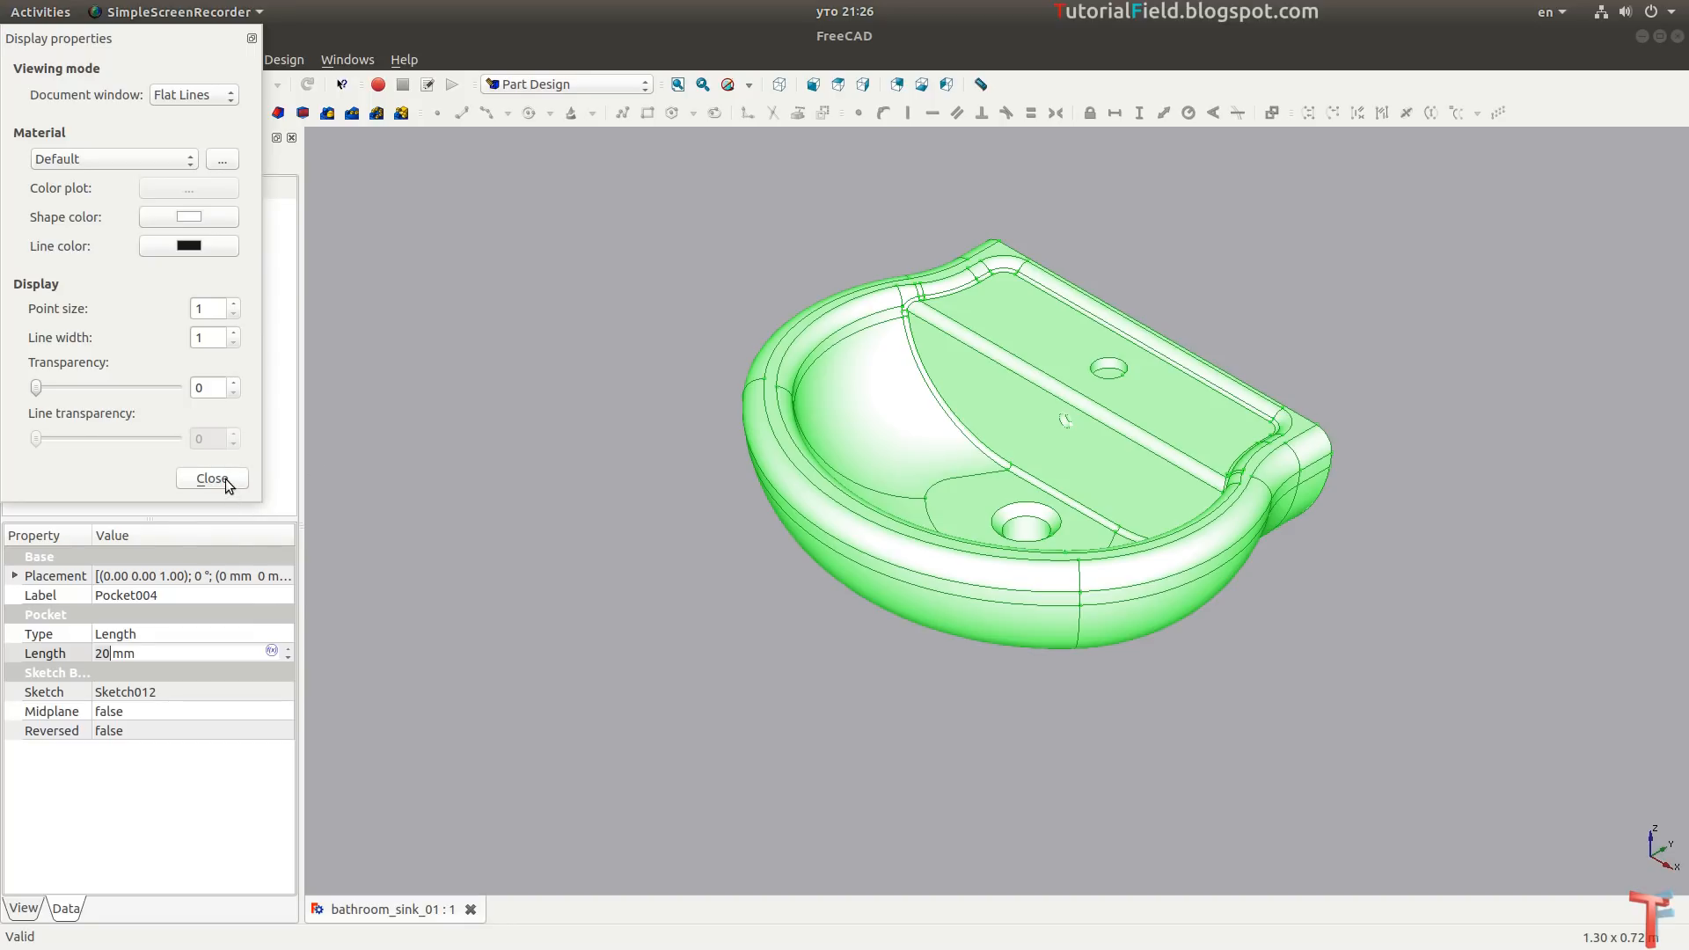
Brighten the specular colour in the sink's material properties, close the appearance settings and clear the selection.
left_click(224, 160)
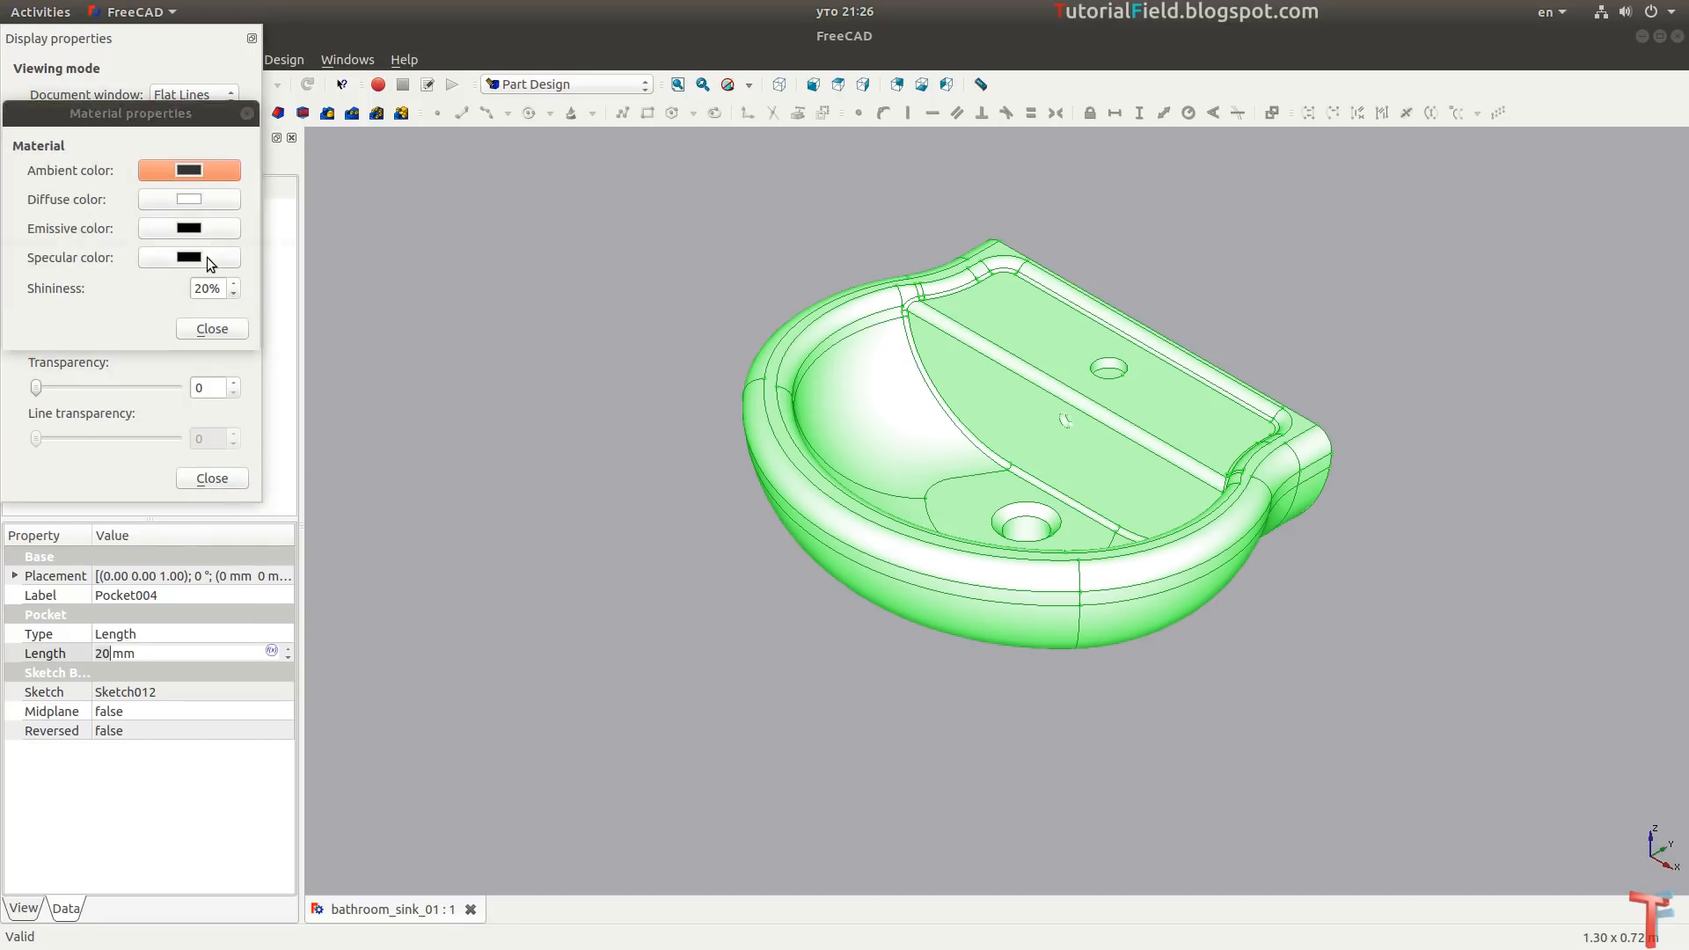
left_click(208, 258)
left_click_drag(445, 204, 443, 177)
left_click(417, 401)
left_click(212, 328)
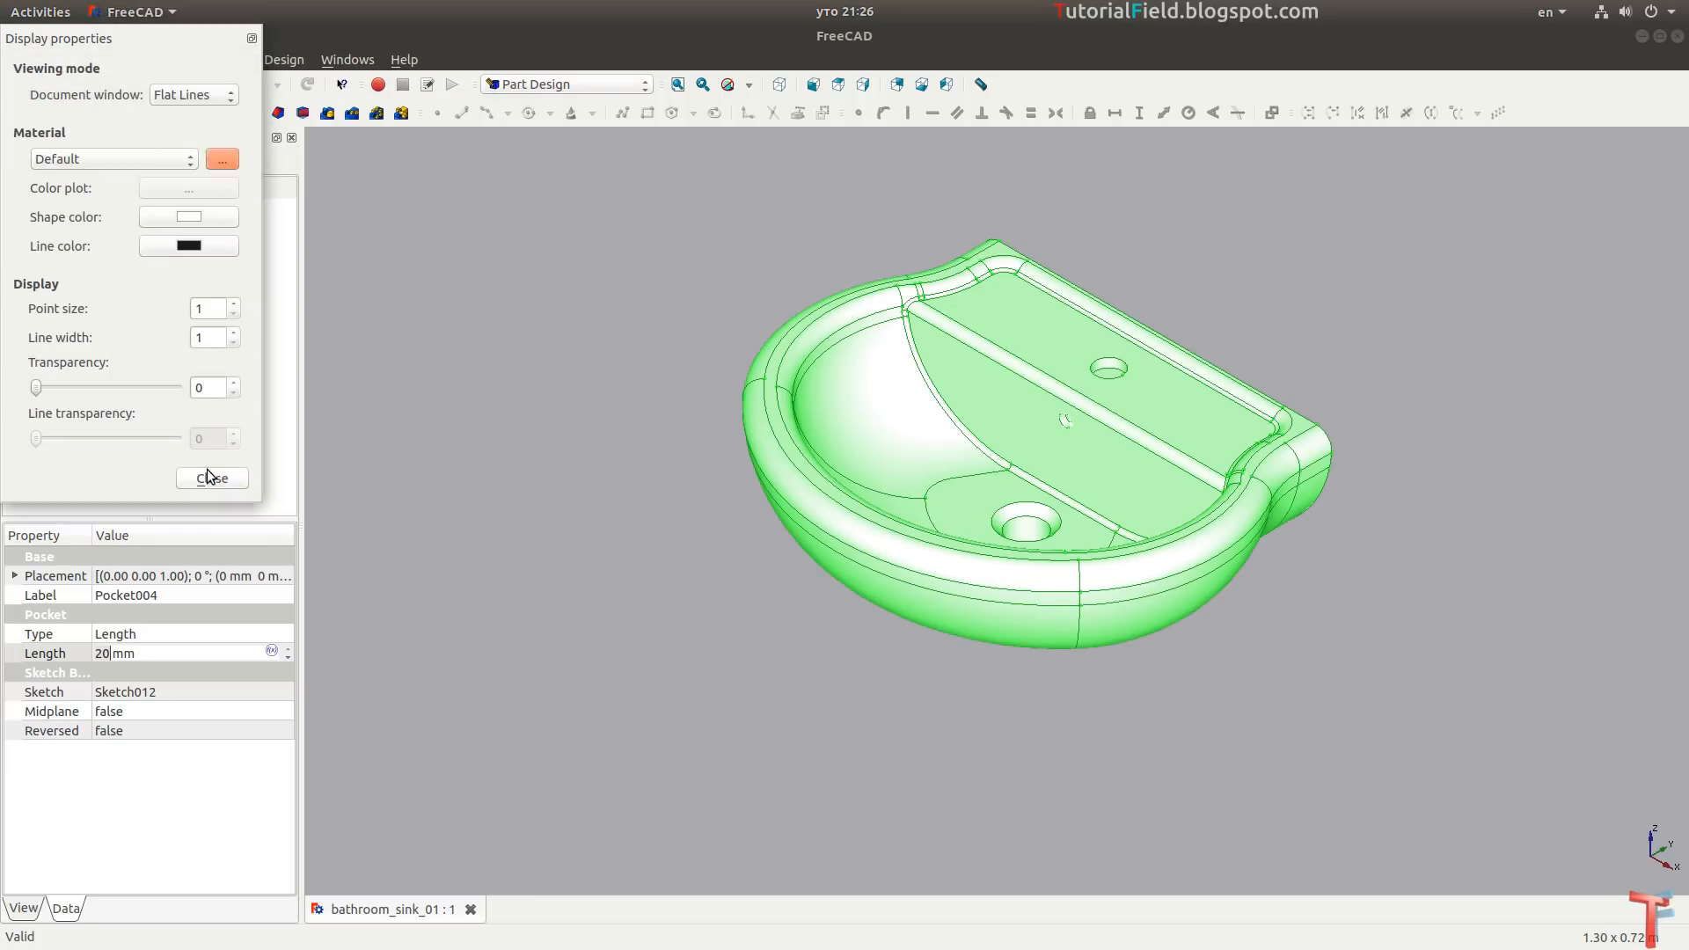
left_click(212, 477)
left_click(592, 406)
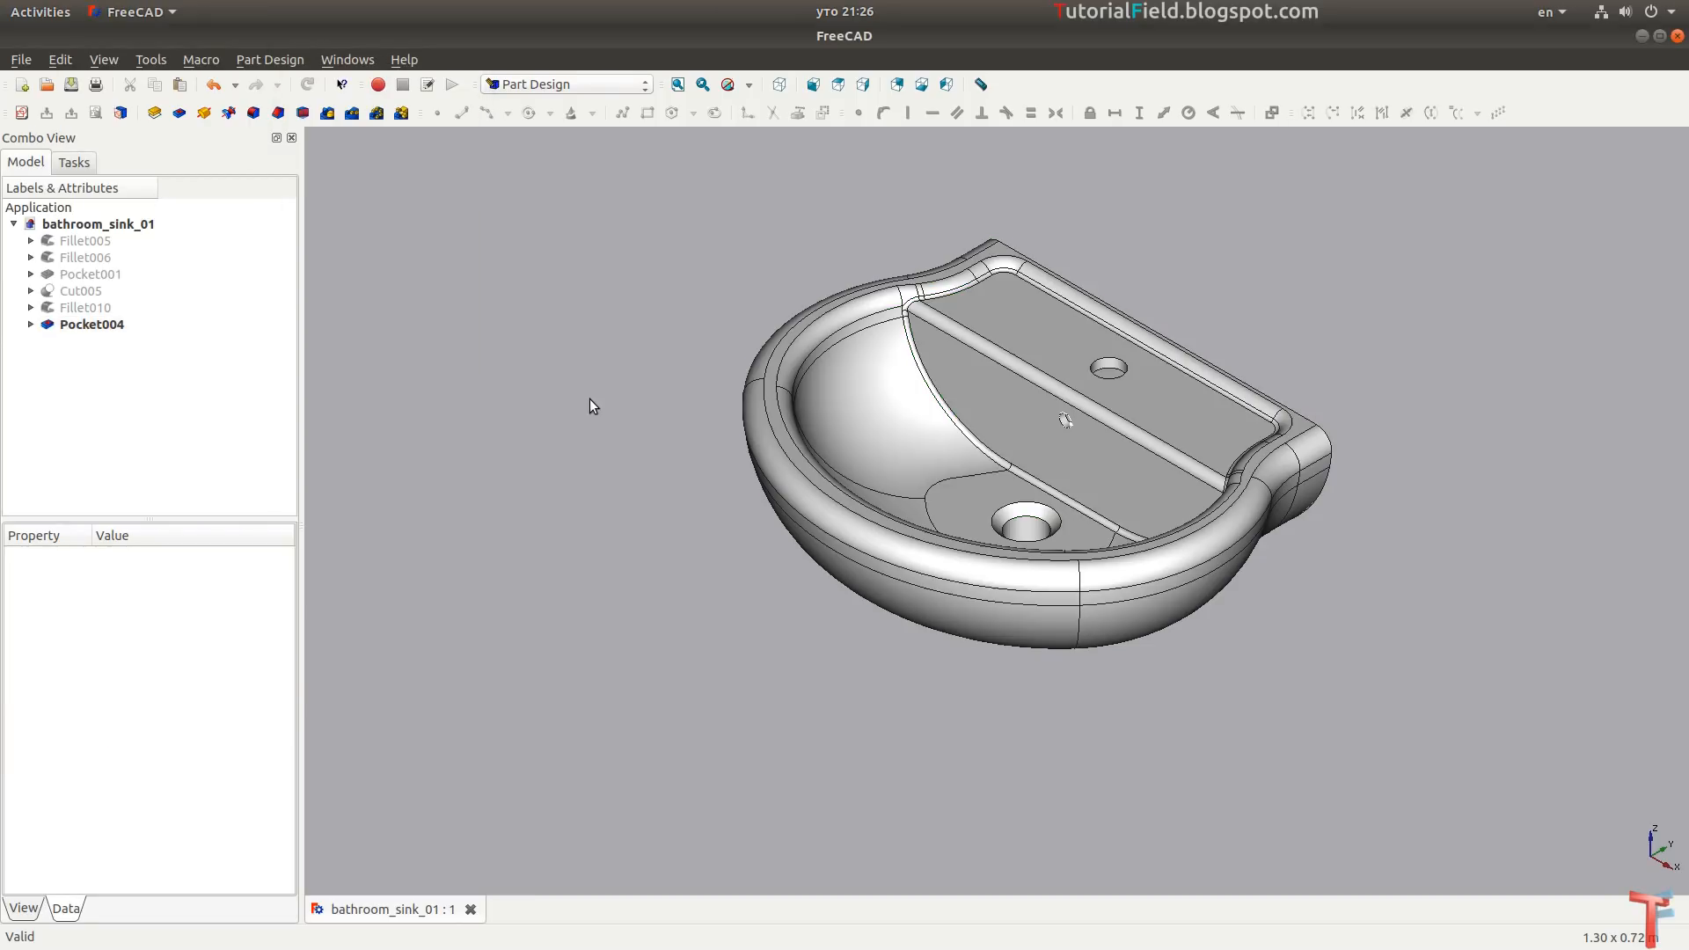
Apply infinite_reflection_03_blur.png as an environment texture mapping, inspect the sink's reflections from several sides and return to the axonometric view.
left_click(104, 59)
mouse_move(184, 255)
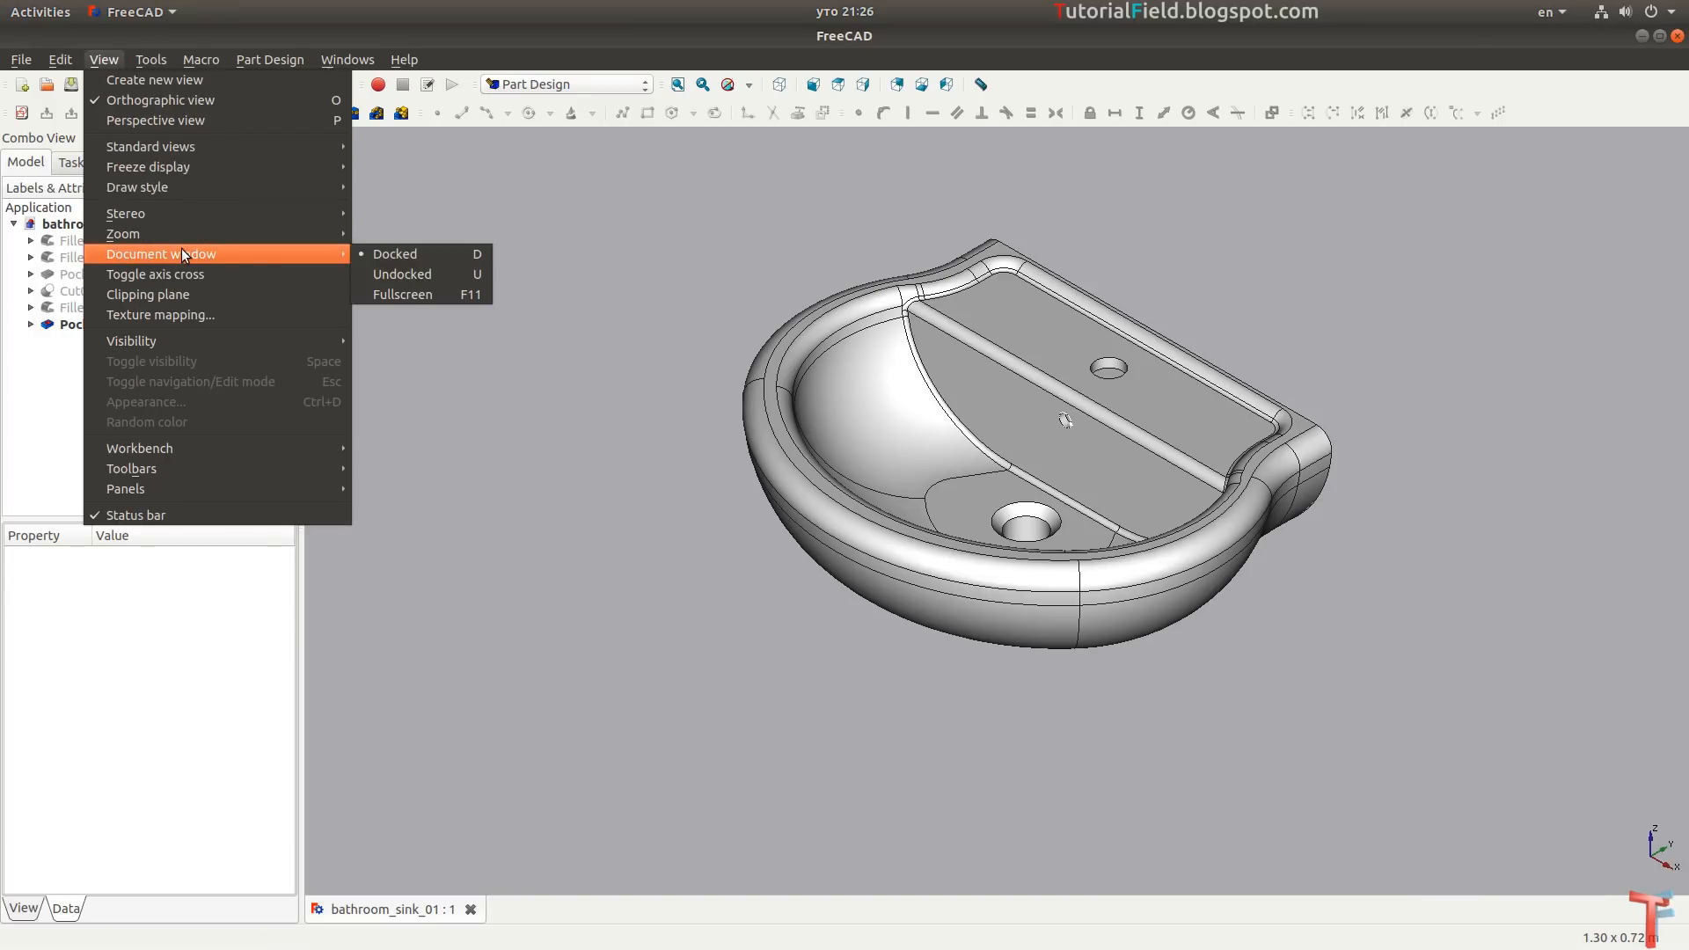
left_click(182, 315)
left_click(165, 295)
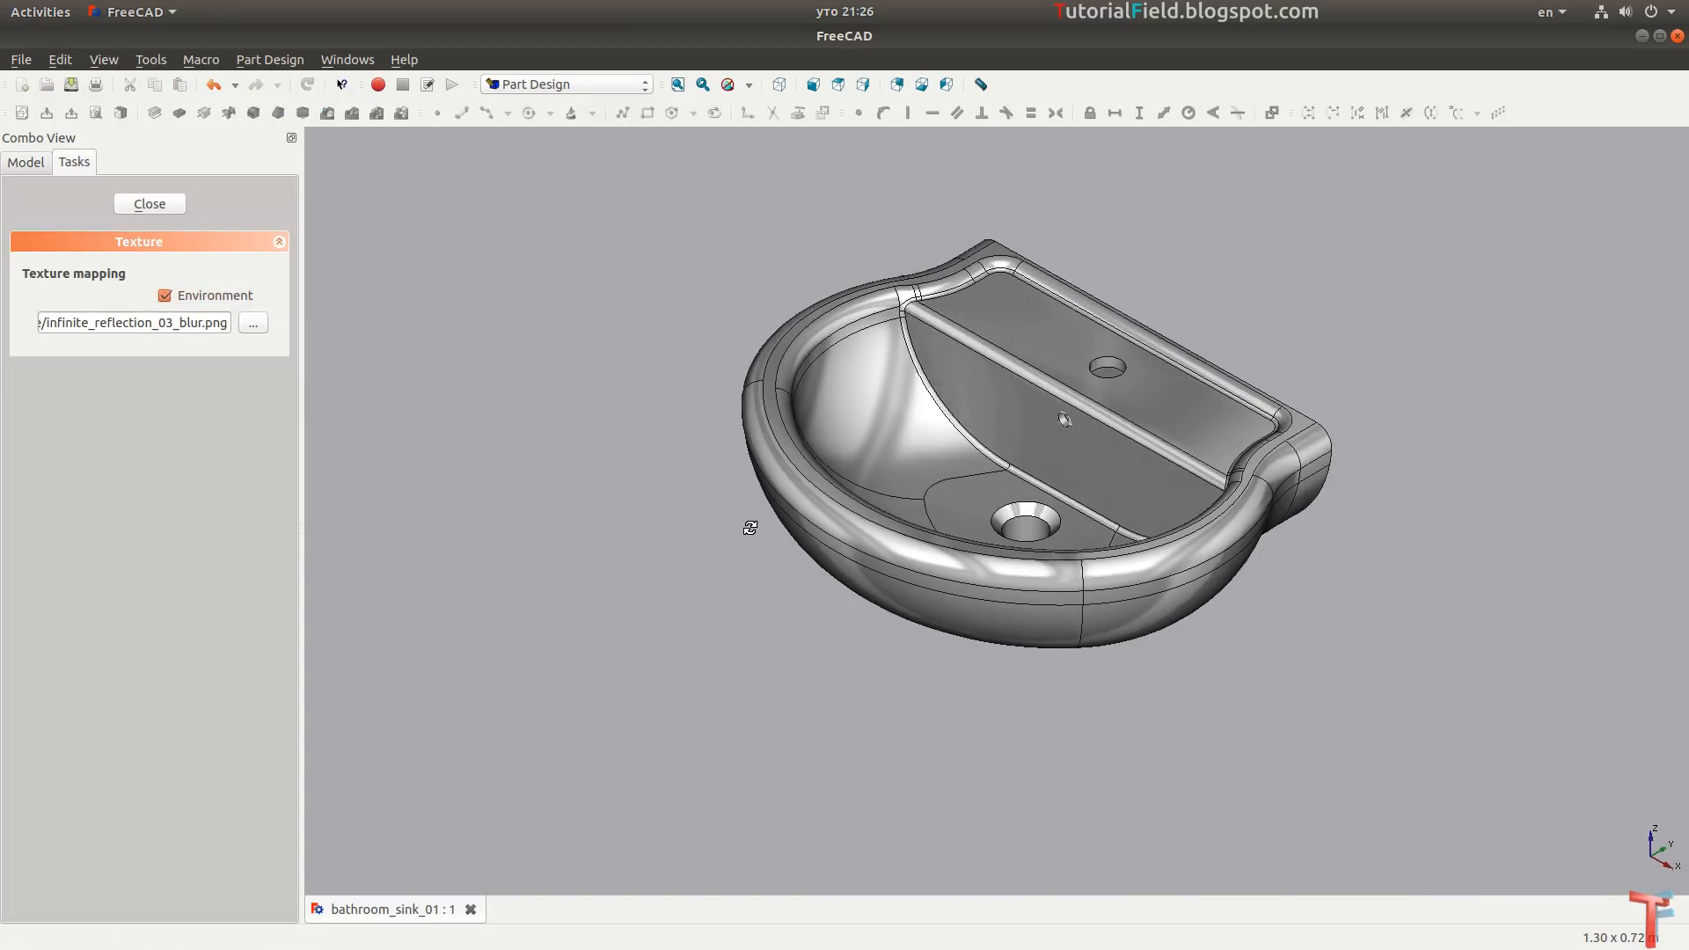
mouse_move(747, 521)
middle_mouse_down()
mouse_move(1117, 411)
mouse_move(1191, 452)
mouse_move(1006, 463)
mouse_move(933, 446)
mouse_move(1168, 421)
mouse_move(1027, 599)
mouse_move(1070, 507)
mouse_move(1067, 467)
mouse_move(980, 430)
mouse_move(1183, 473)
mouse_move(1179, 403)
mouse_move(1134, 332)
mouse_move(953, 381)
mouse_move(844, 479)
mouse_move(1314, 363)
mouse_move(1233, 392)
mouse_move(1030, 525)
mouse_move(1094, 407)
mouse_move(1063, 440)
mouse_move(1055, 688)
mouse_move(1021, 456)
mouse_move(1021, 478)
mouse_move(1264, 508)
mouse_move(867, 501)
mouse_move(1278, 545)
mouse_move(1086, 414)
mouse_move(927, 437)
mouse_move(924, 596)
mouse_move(886, 544)
mouse_move(760, 508)
middle_mouse_up()
middle_click_drag(1587, 416, 769, 799)
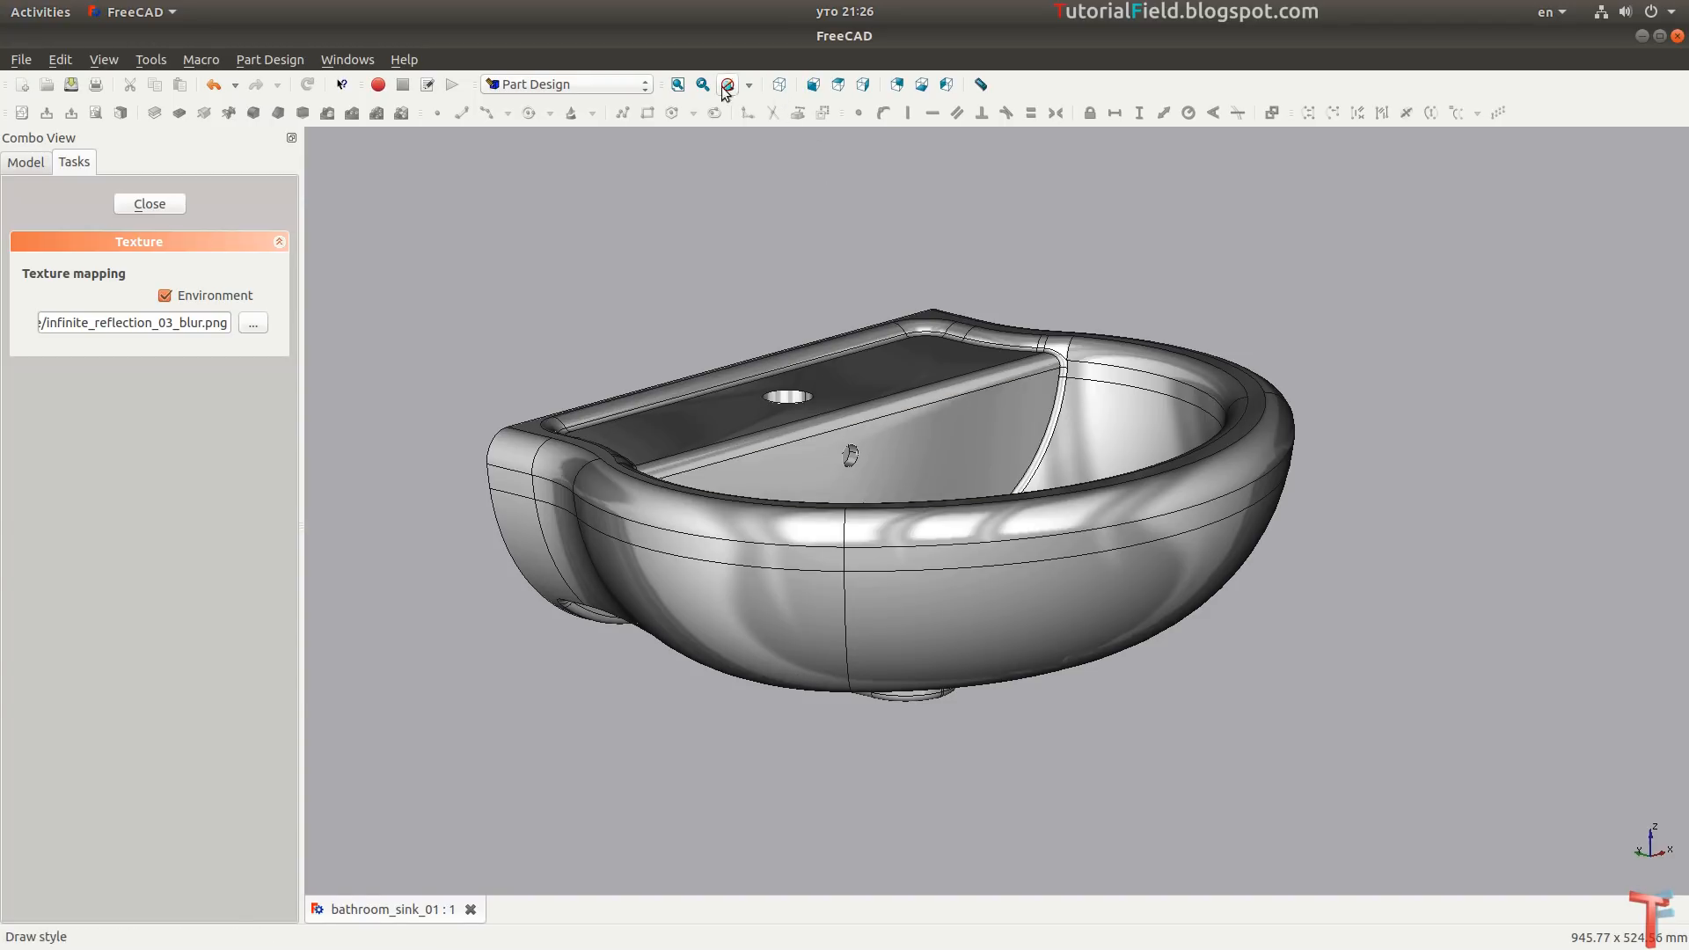
left_click(781, 85)
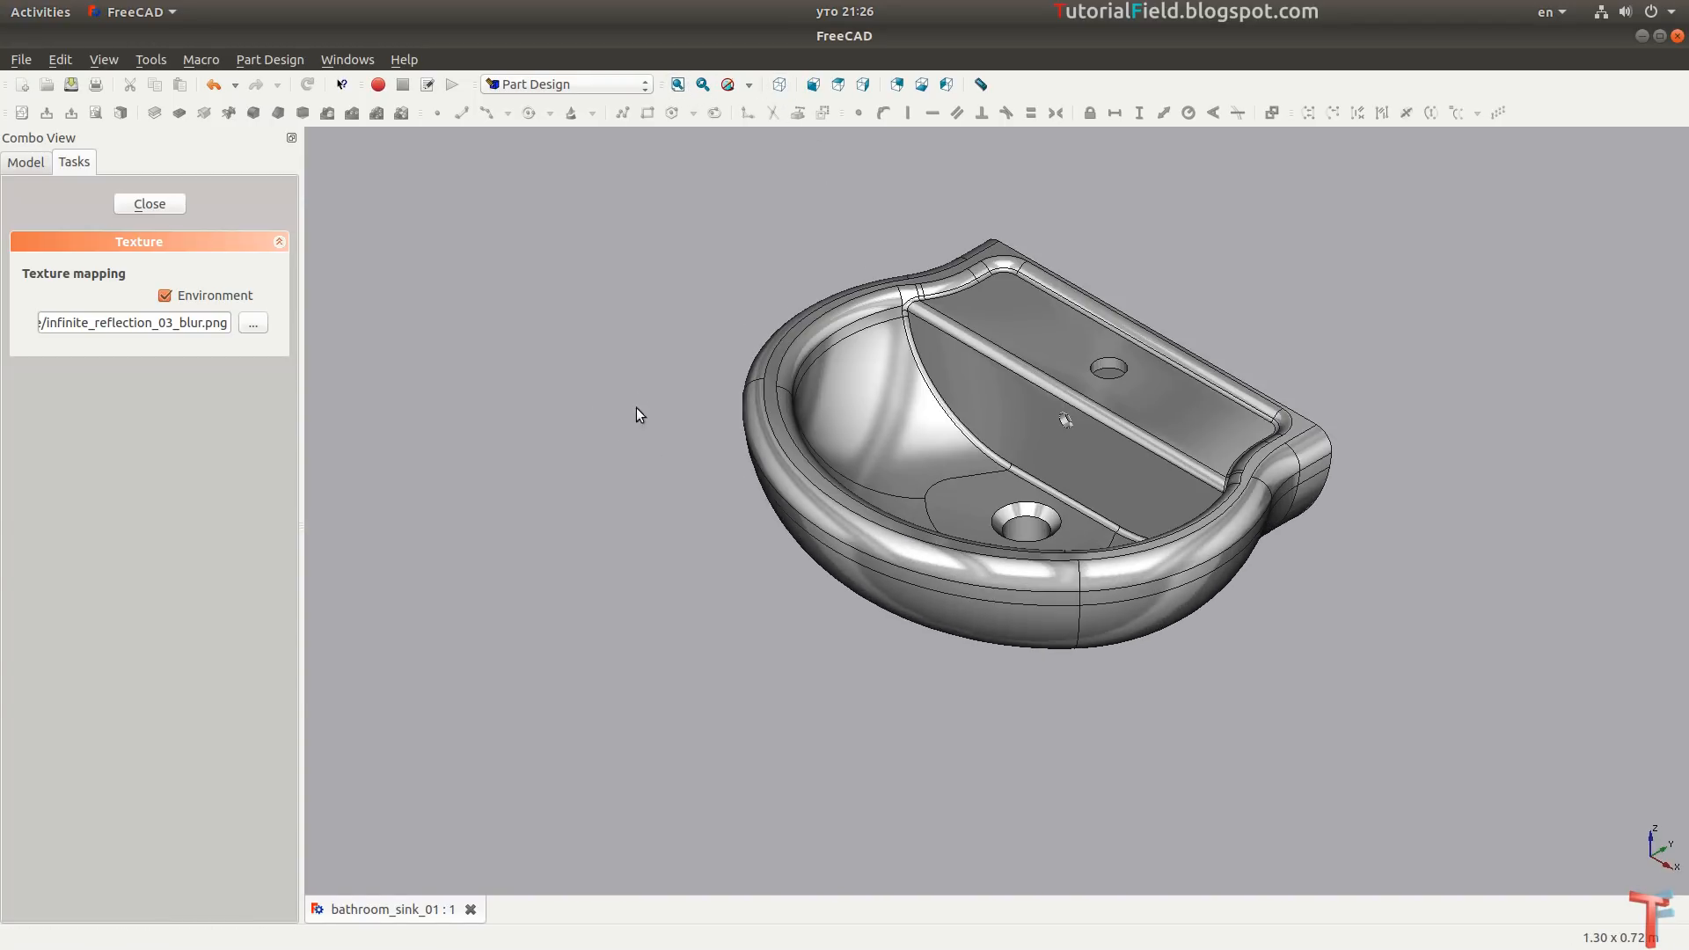